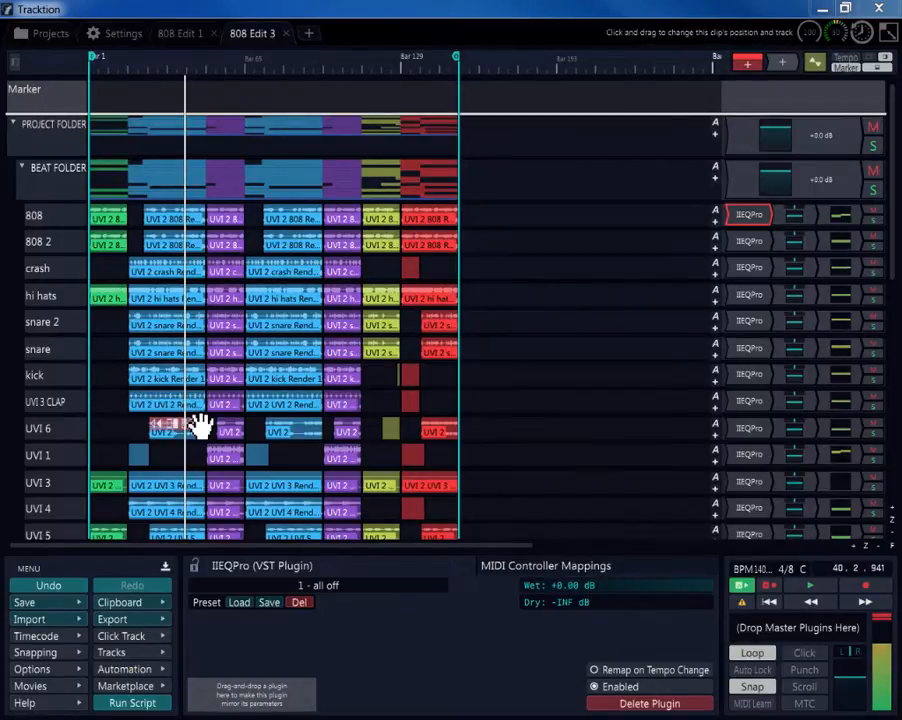
- Move the playhead back to the start of the edit at bar 1
click(130, 110)
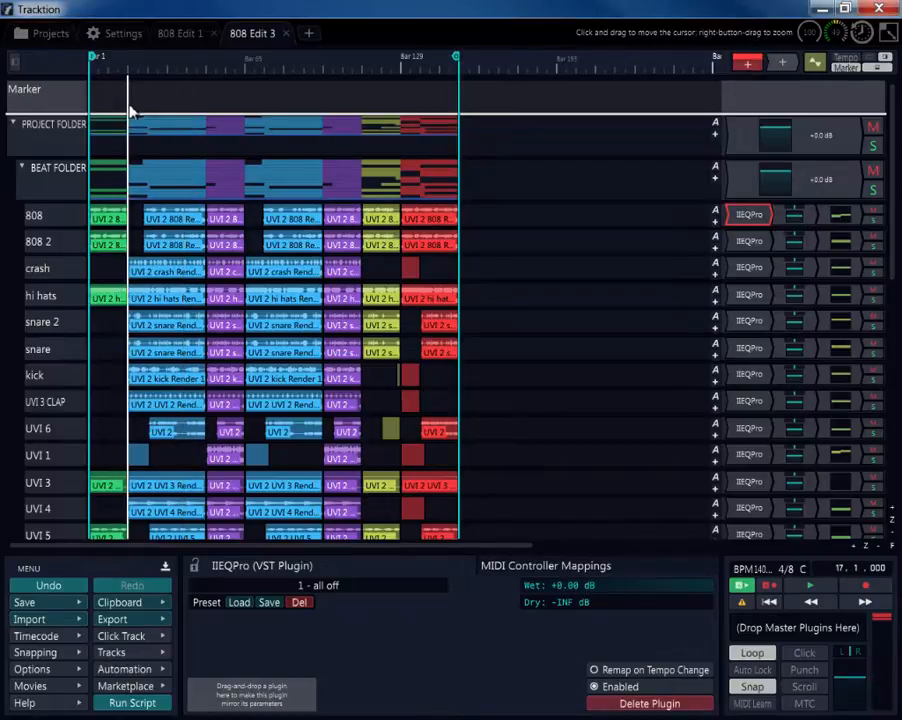
drag(130, 110, 89, 116)
scroll(111, 146, up, 5)
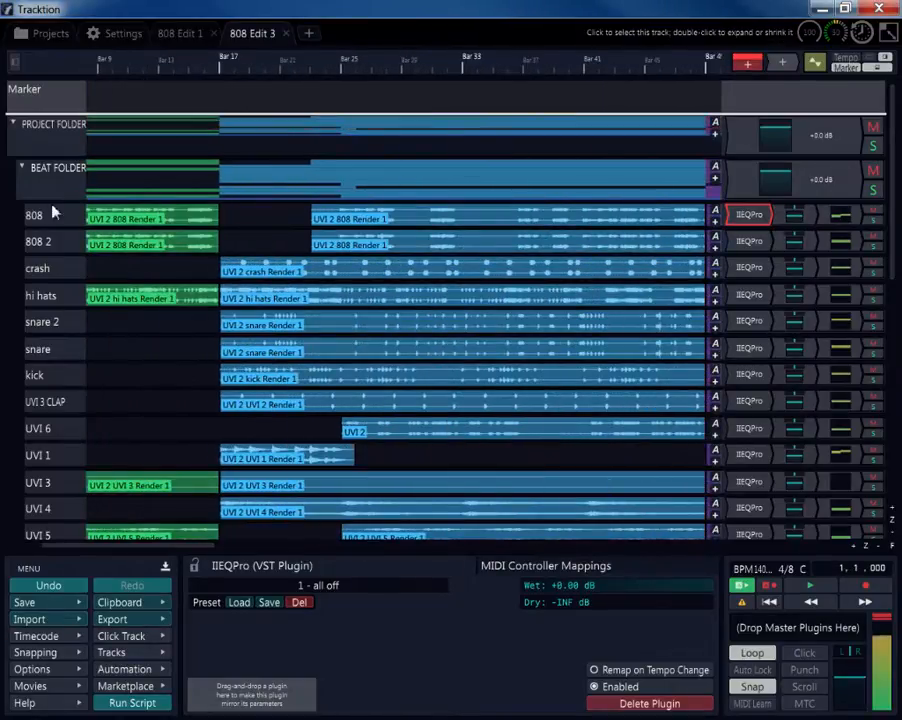
- Examine the arranged render tracks in the BEAT FOLDER, from the 808 track down to UVI 5
click(54, 213)
scroll(36, 230, down, 6)
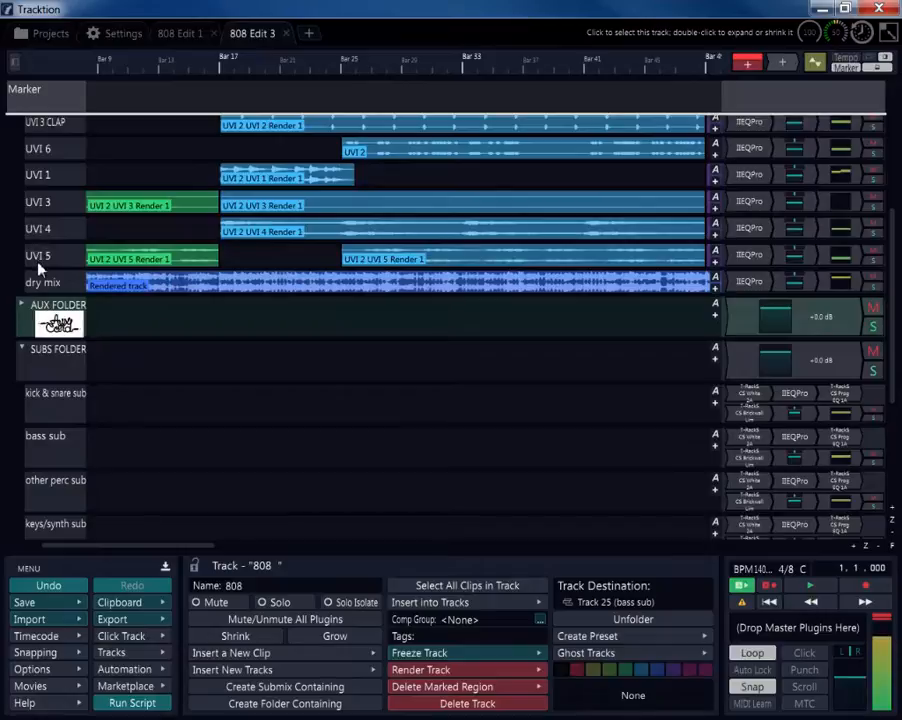
click(40, 262)
scroll(145, 197, up, 3)
scroll(151, 195, down, 4)
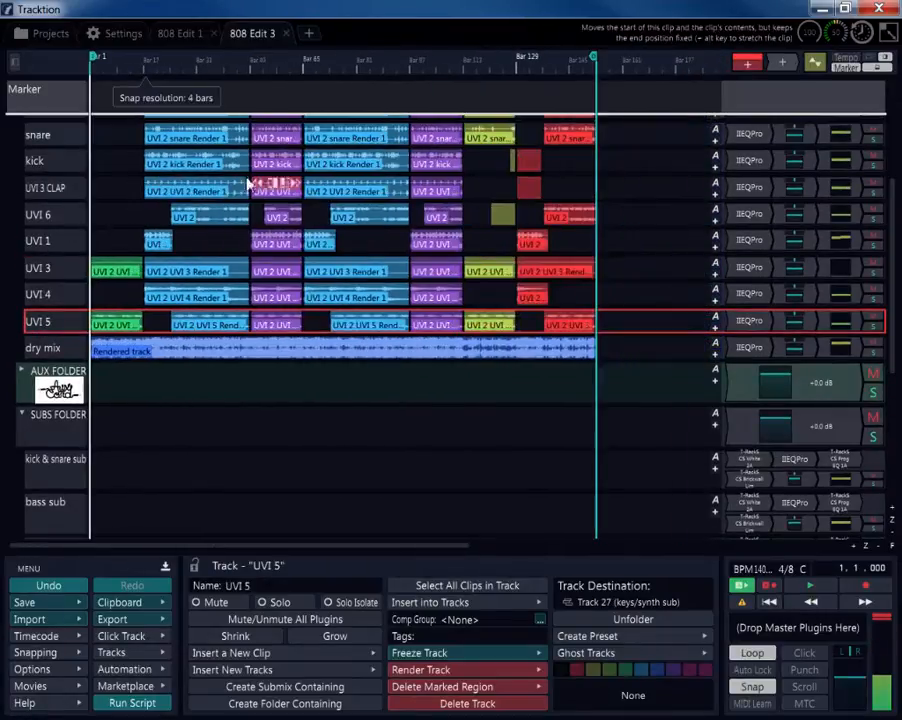
scroll(248, 185, down, 3)
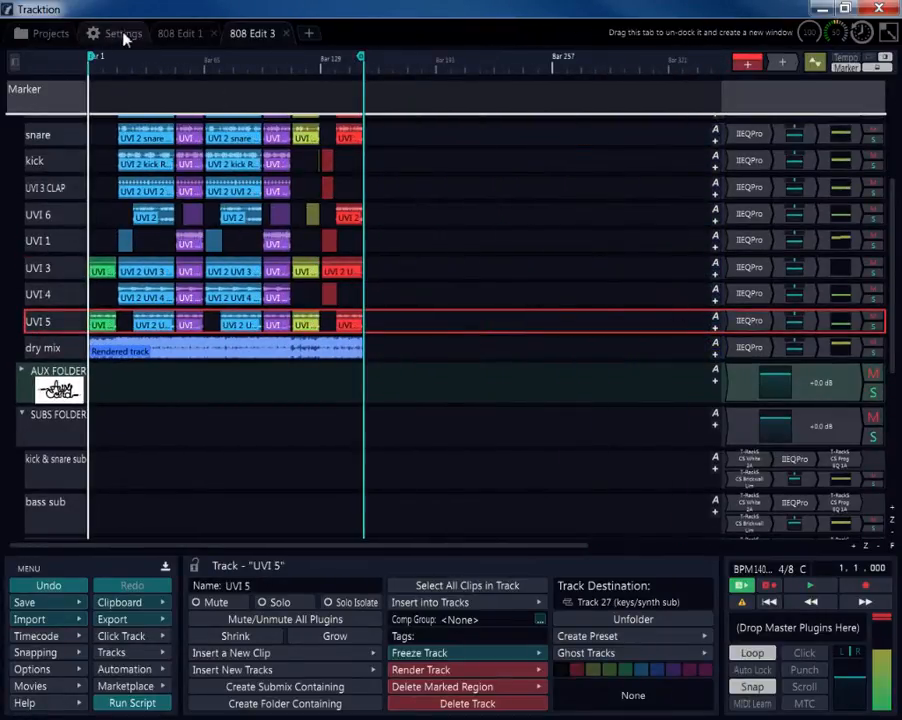
- Switch to 808 Edit 1 and open the settings for rendering it to a file
click(177, 34)
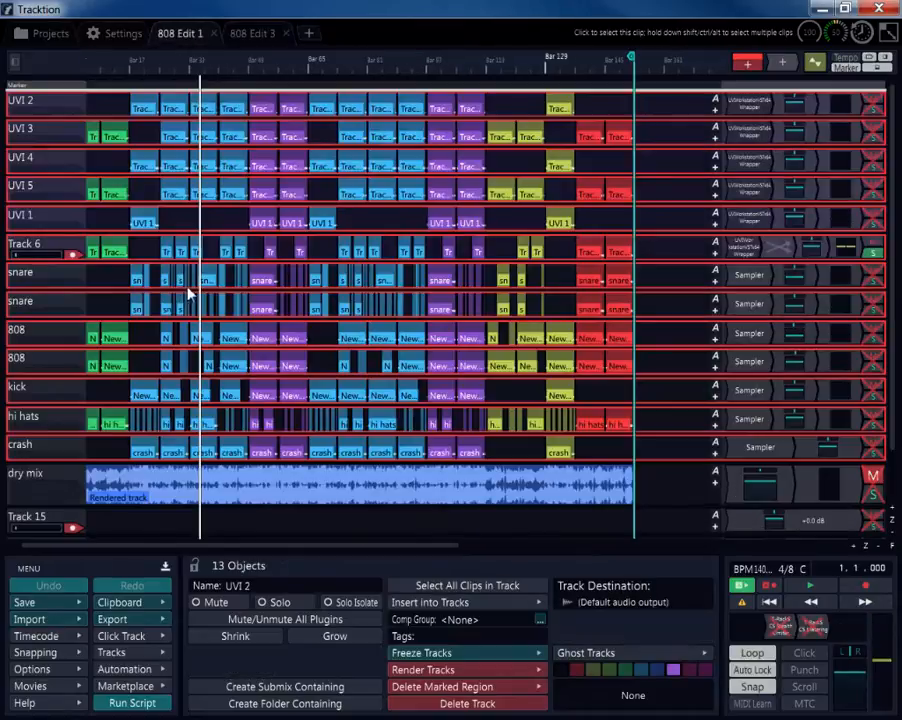
scroll(189, 294, up, 5)
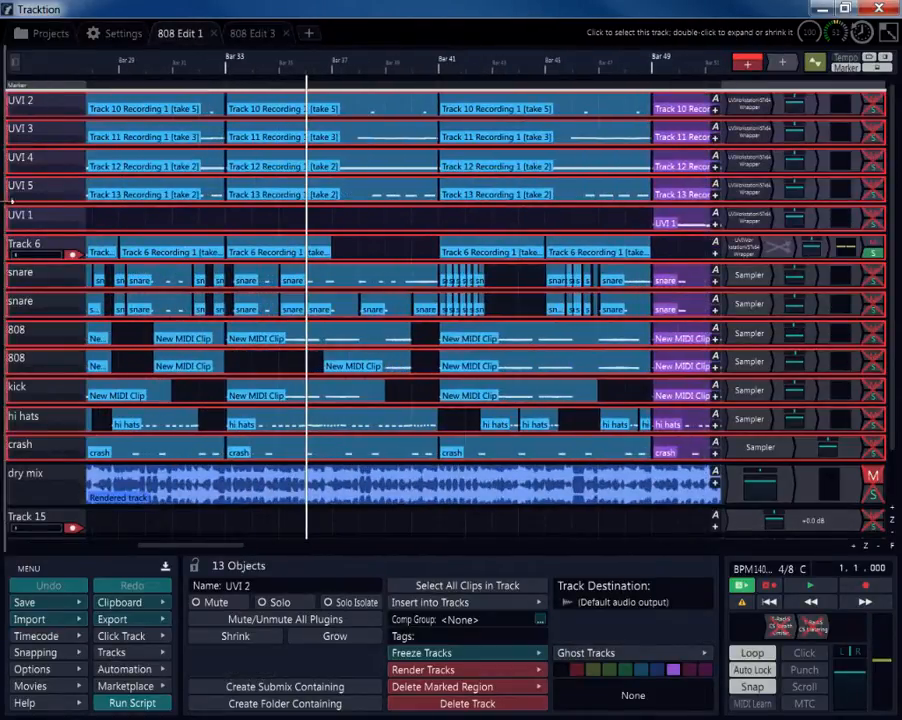
click(118, 619)
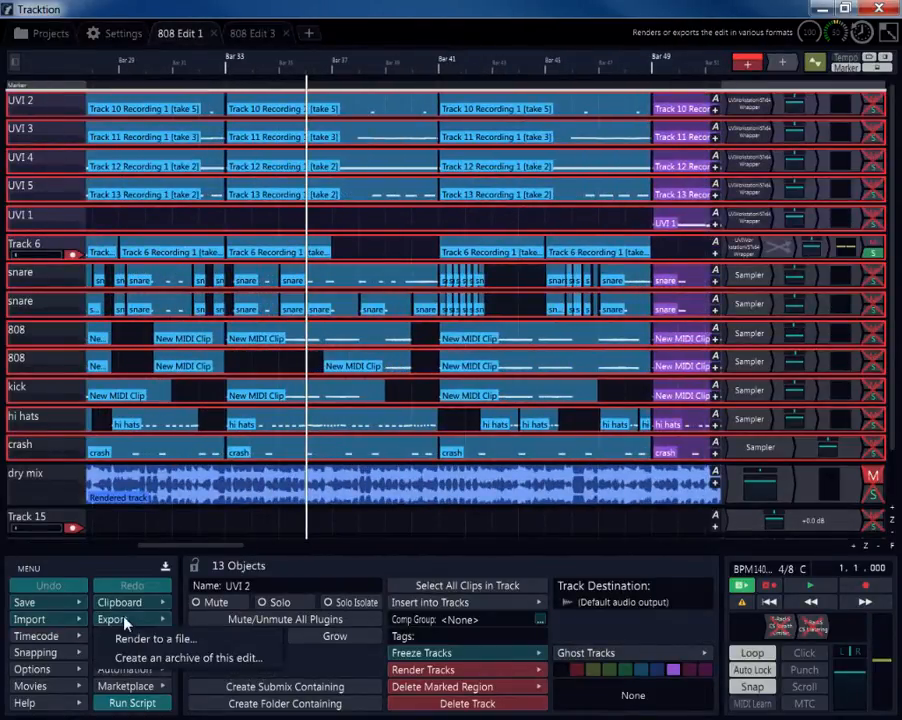
click(196, 639)
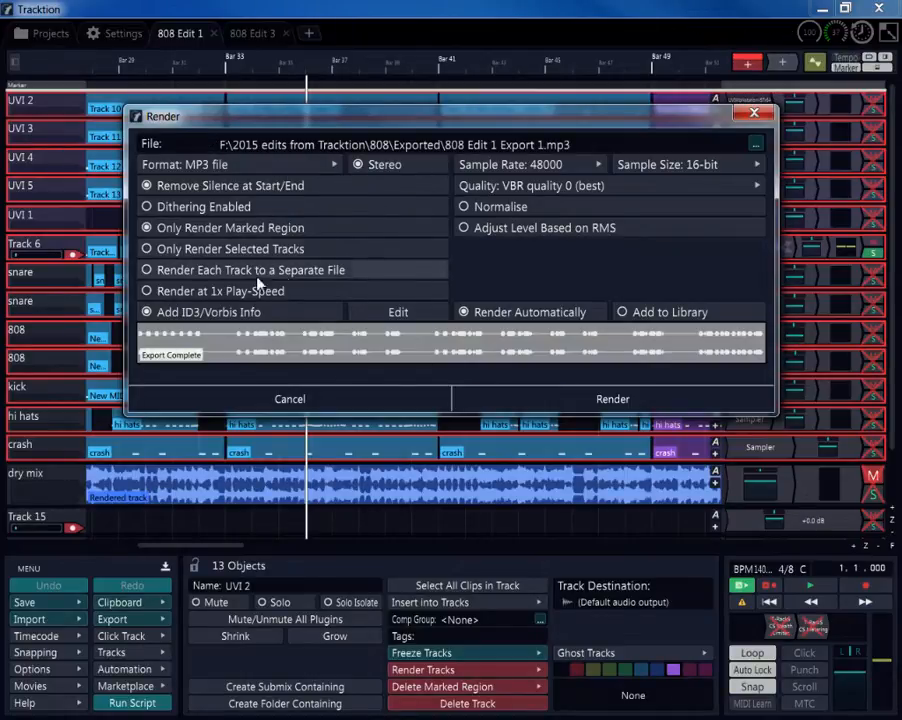
- Set the render format to WAV file, view the available sample sizes, and close the render settings
click(745, 166)
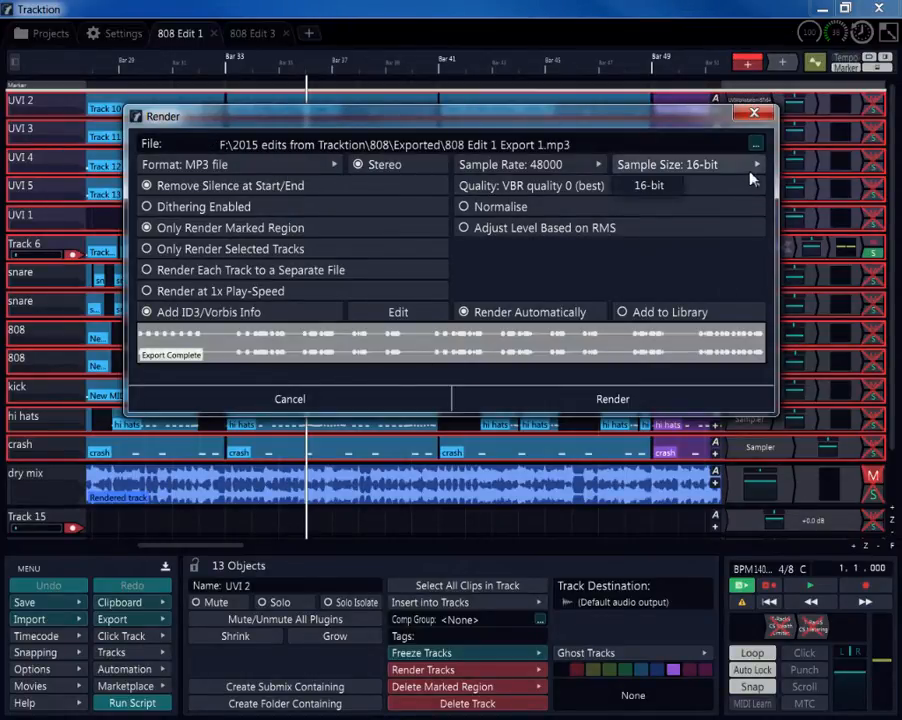
click(329, 165)
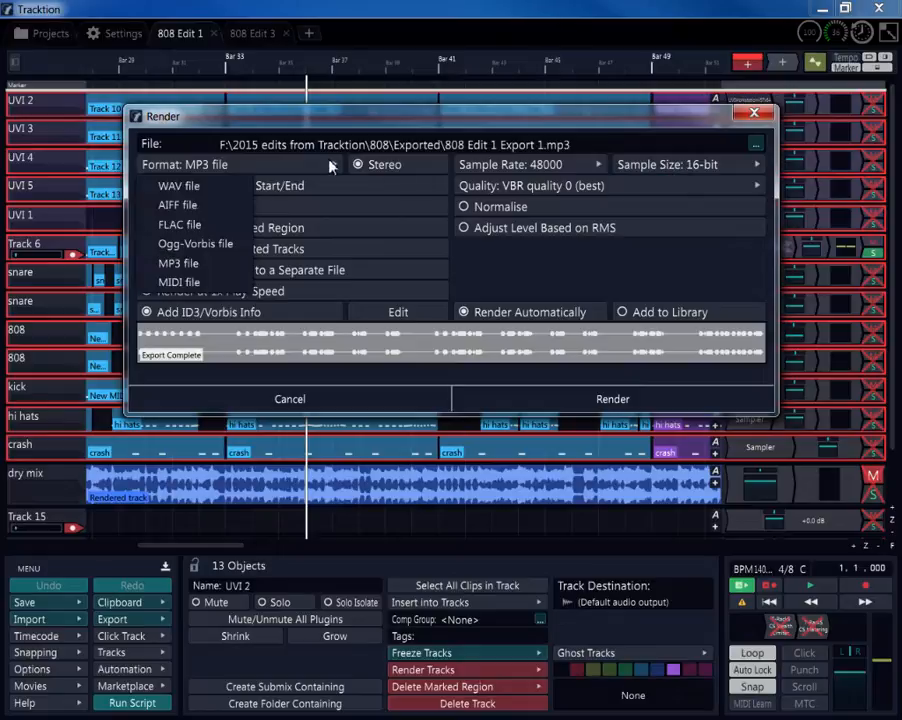
click(182, 185)
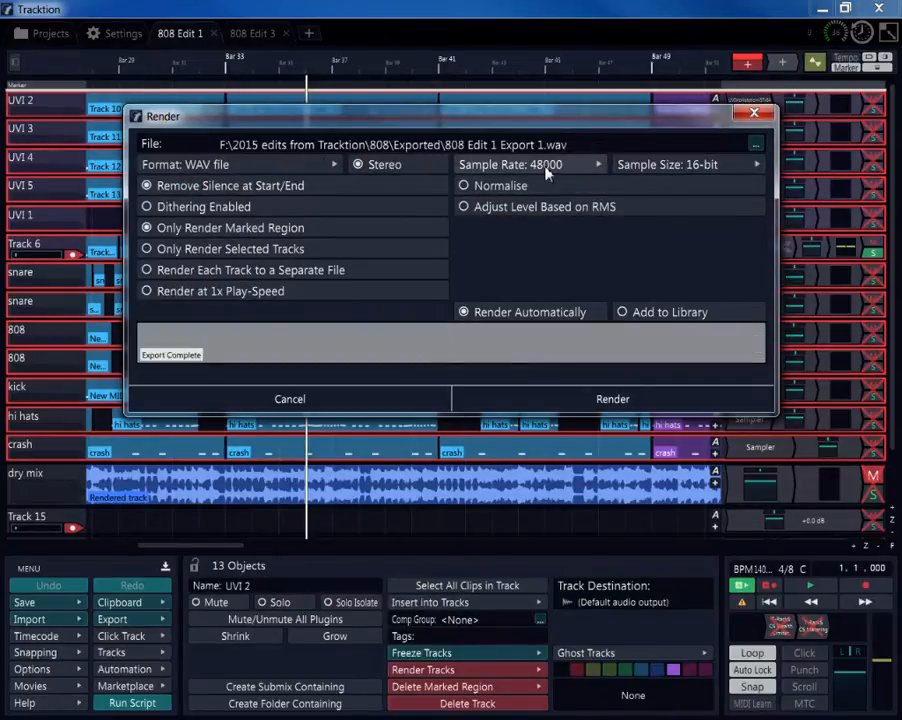
click(756, 166)
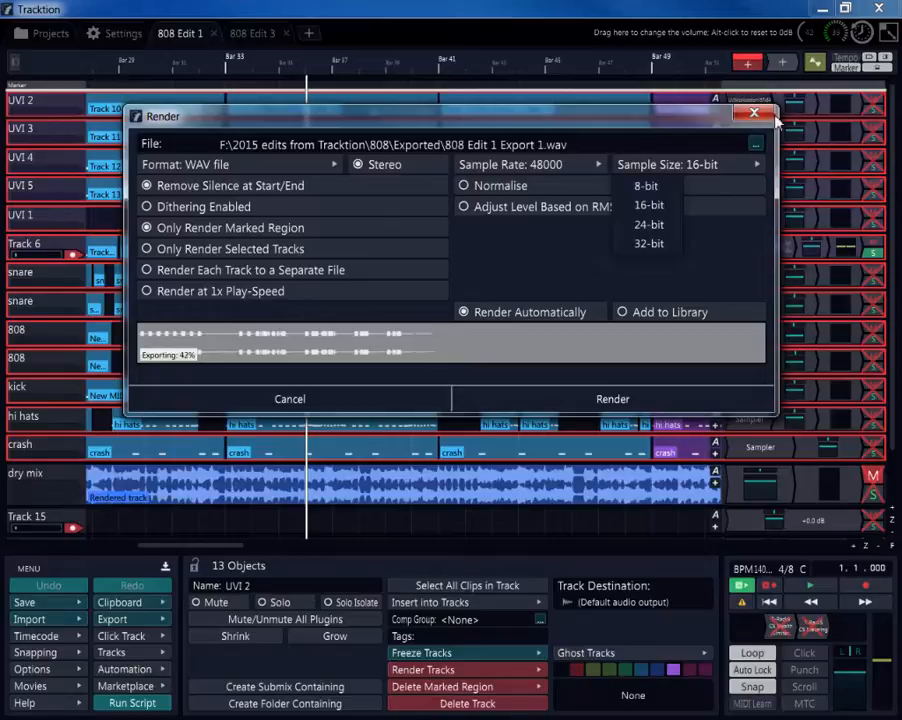
click(760, 116)
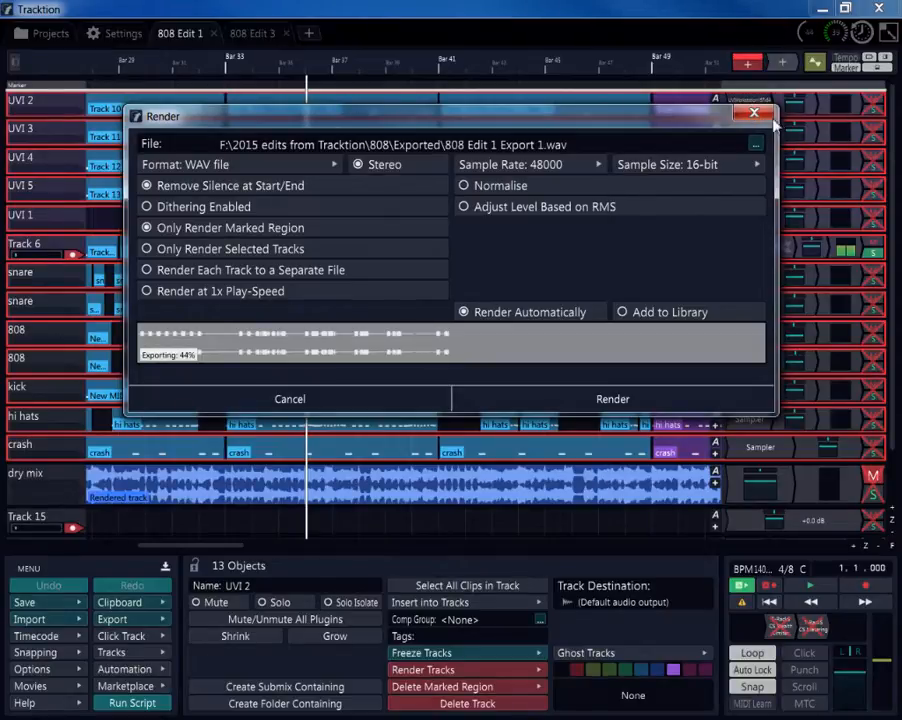
click(755, 117)
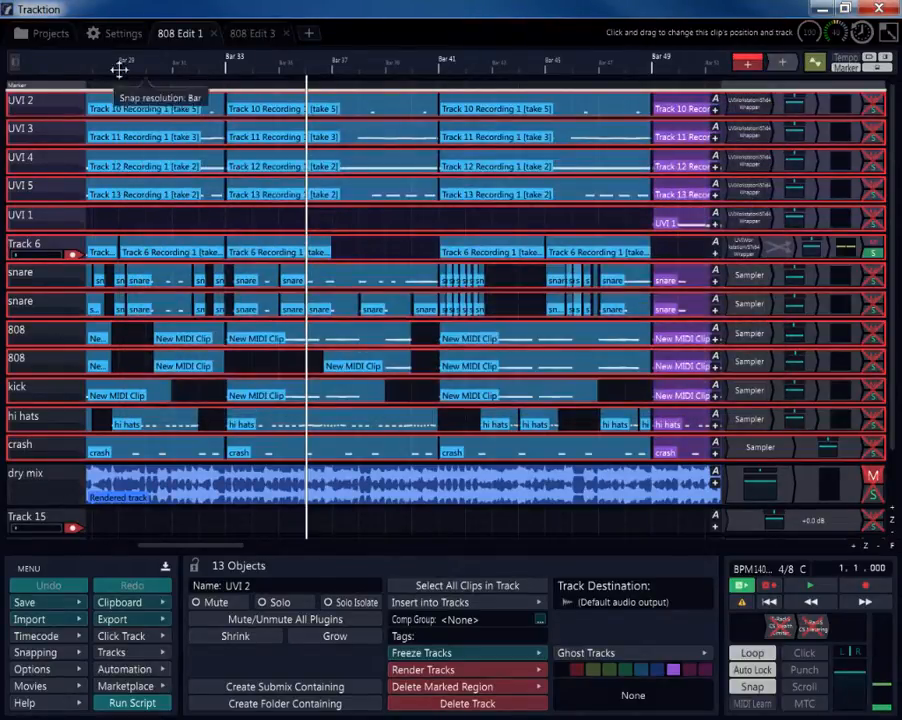
- Open the project overview and inspect the exported crash, kick and hi hats renders of the 808 project
click(37, 26)
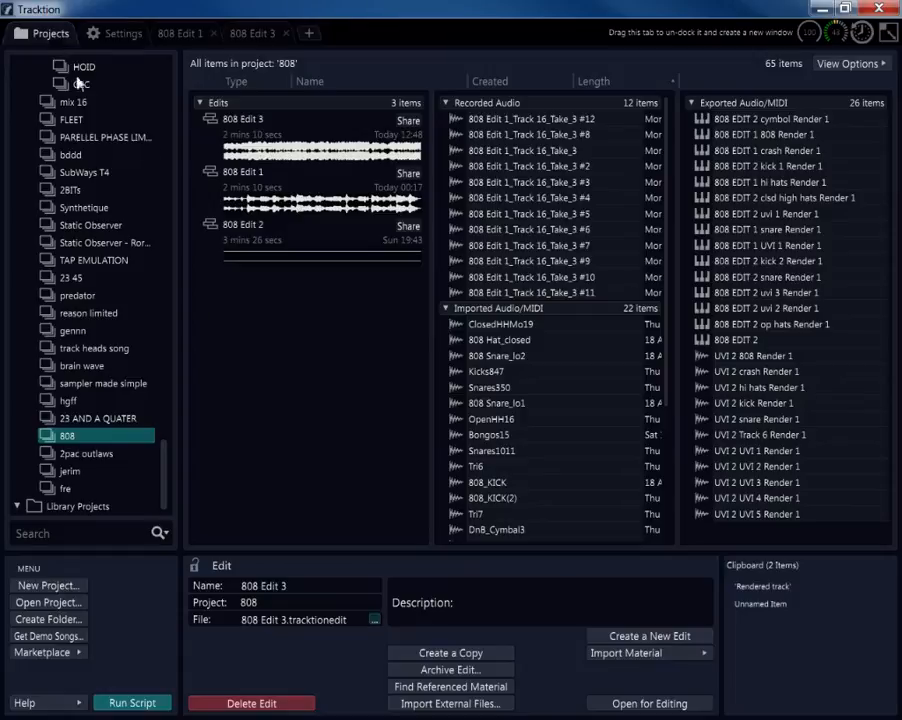
click(757, 356)
click(760, 372)
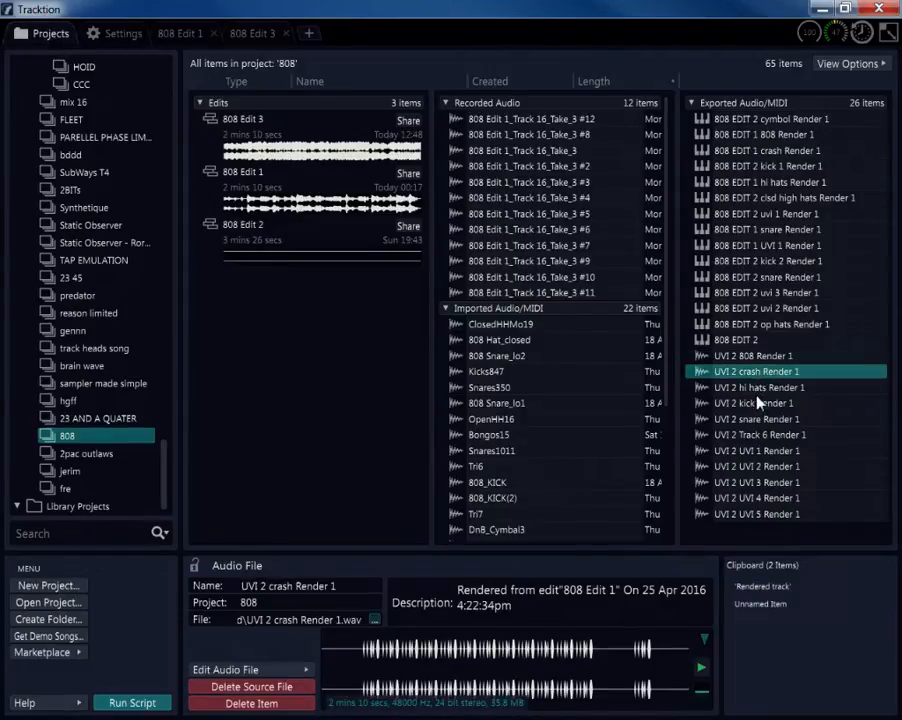
click(758, 402)
click(762, 387)
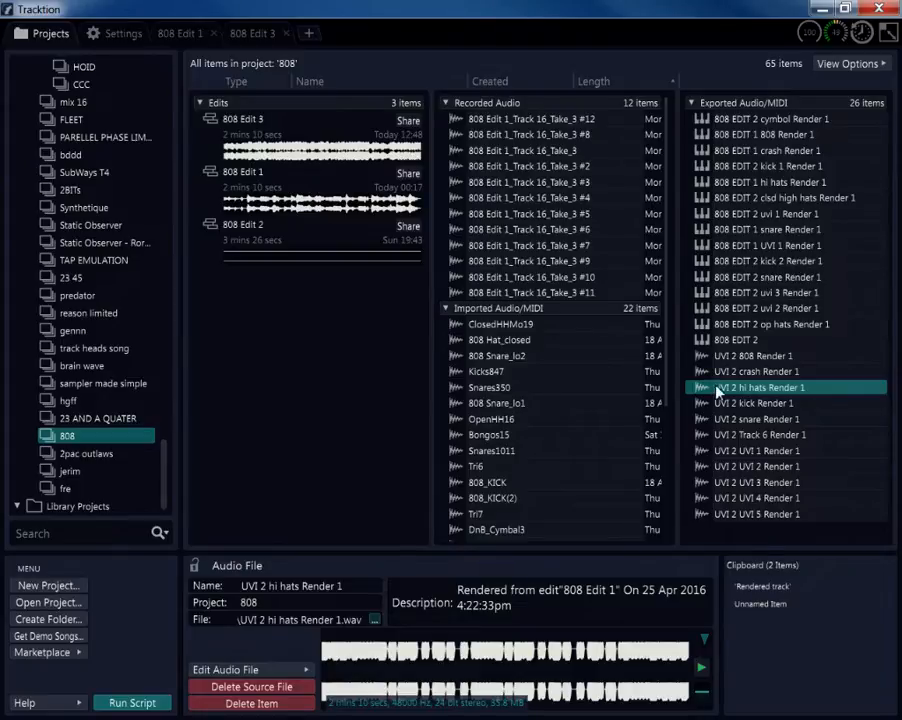
- Place the exported renders from UVI 2 808 Render 1 through UVI 2 UVI 5 Render 1 on the clipboard, and clear the clipboard
click(741, 359)
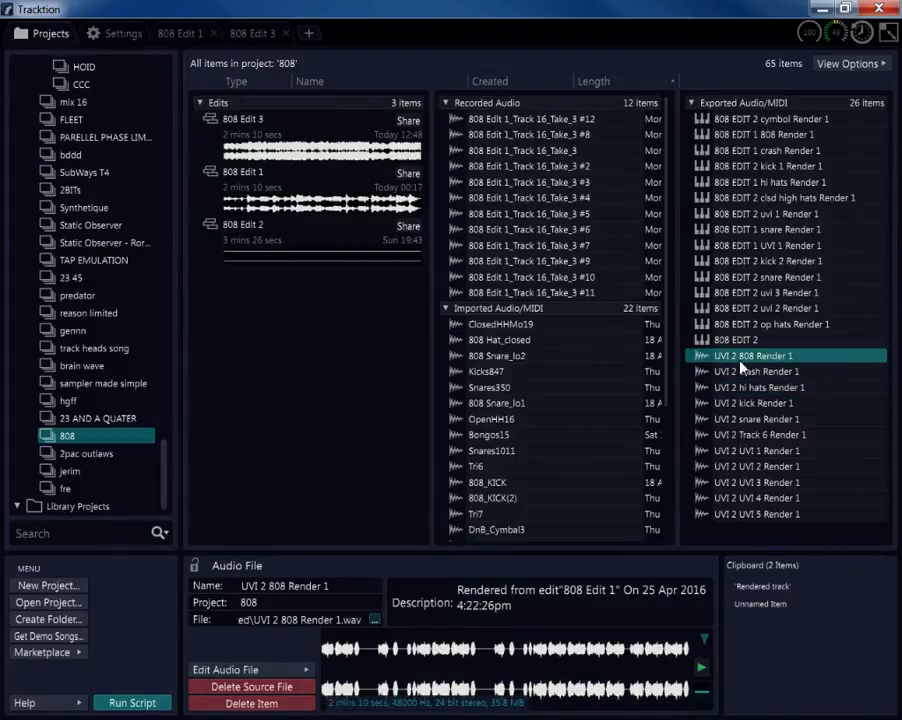
shift+click(723, 513)
drag(726, 362, 755, 614)
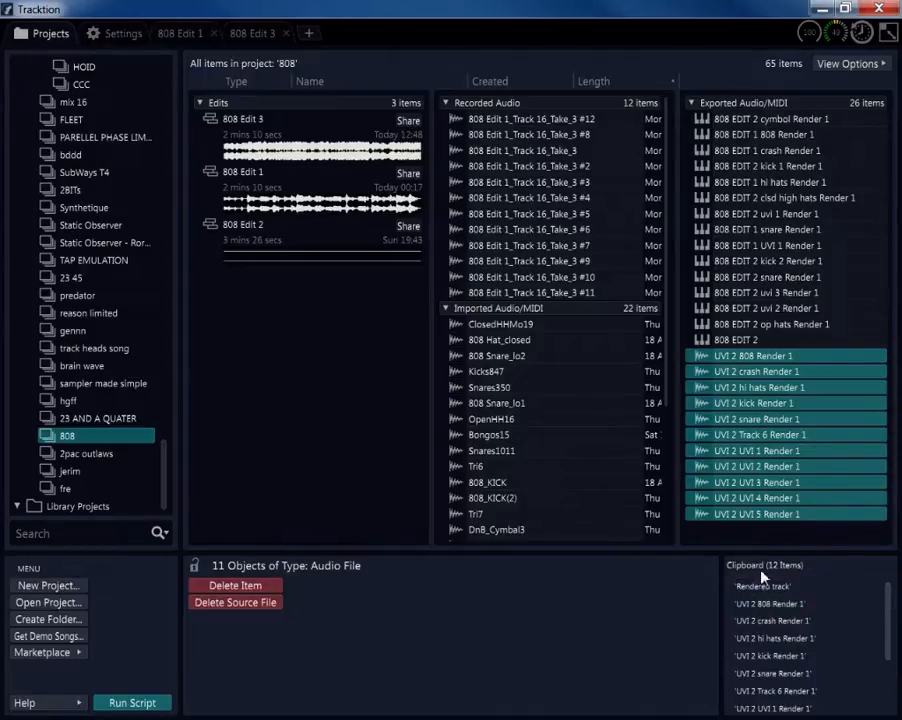
right_click(748, 580)
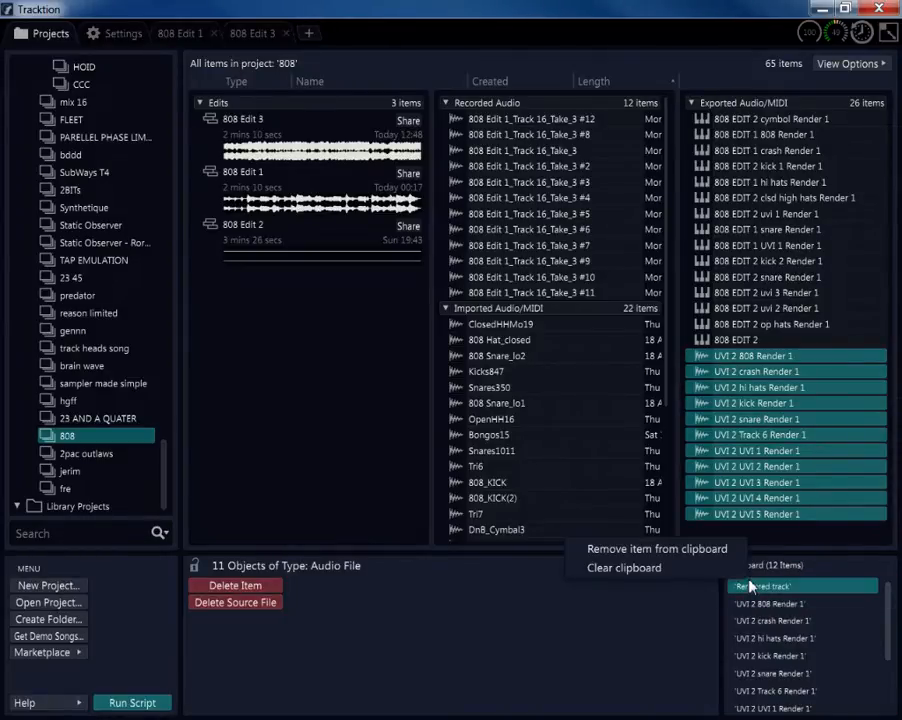
click(660, 561)
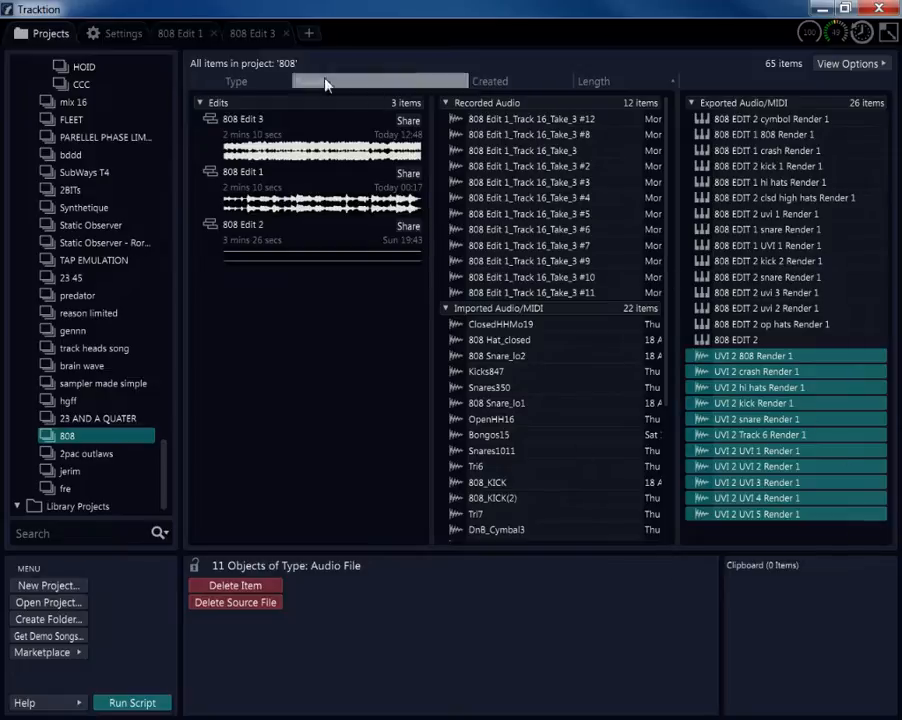
- Switch to 808 Edit 3 and examine the track destinations of the kick & snare, bass, other perc, keys/synth and aux subs
click(252, 33)
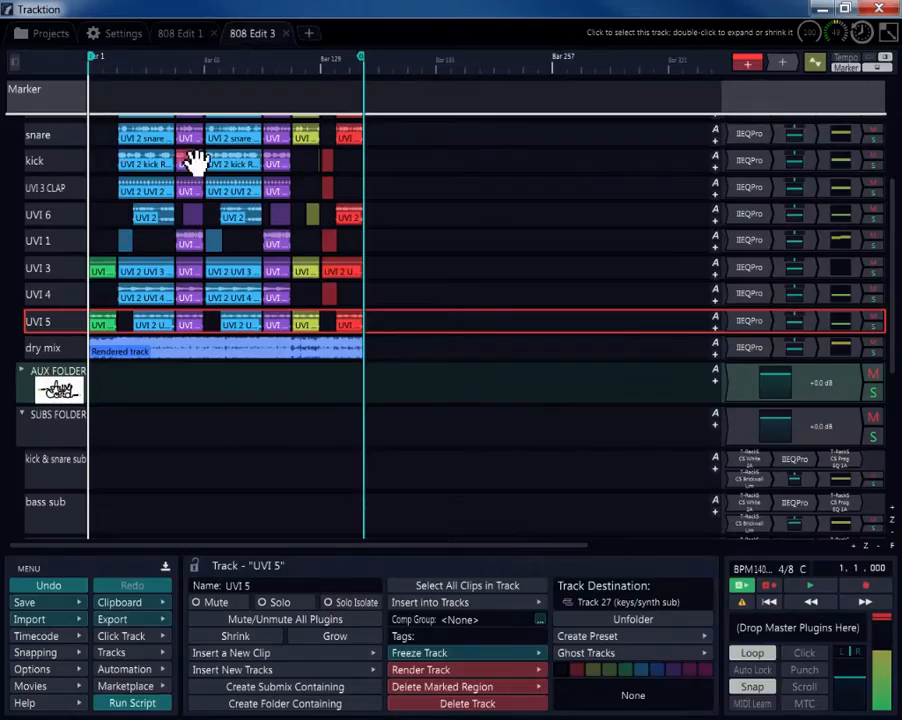
scroll(30, 261, down, 8)
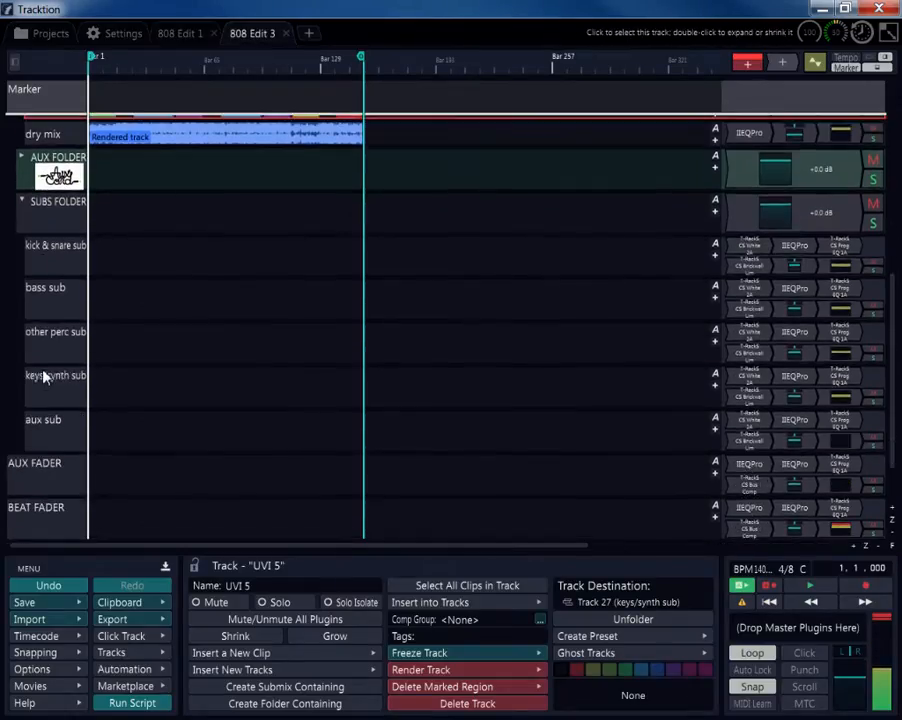
scroll(50, 362, up, 3)
scroll(52, 367, up, 4)
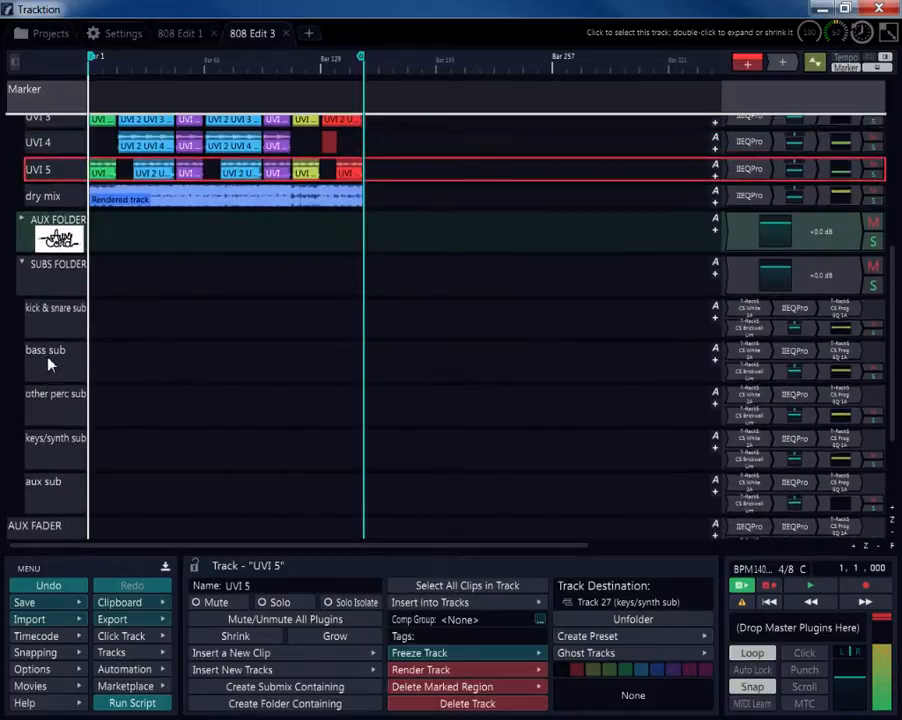
click(58, 334)
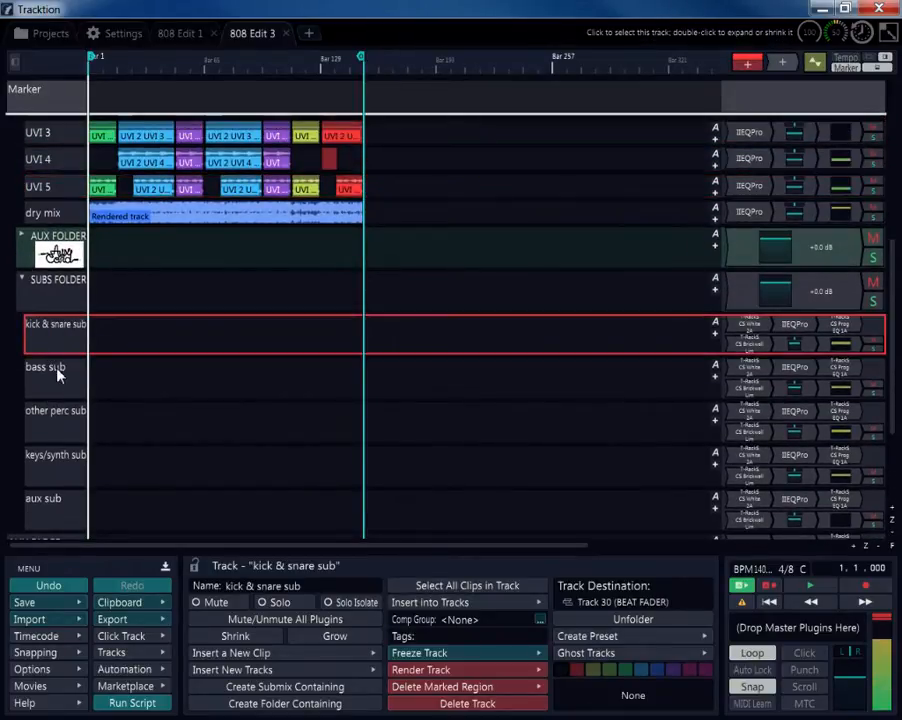
click(57, 372)
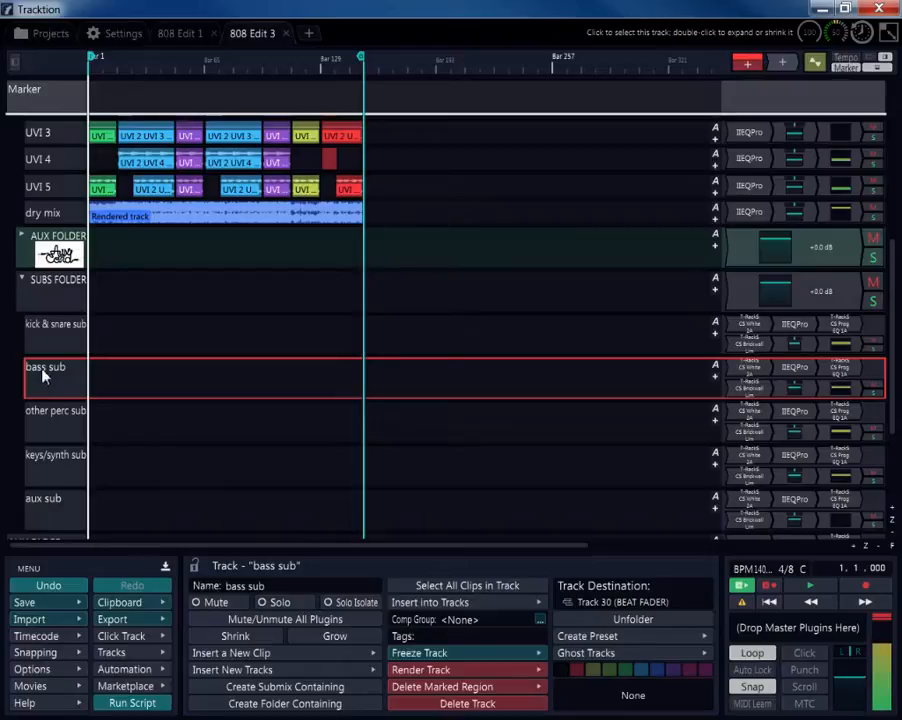
click(52, 416)
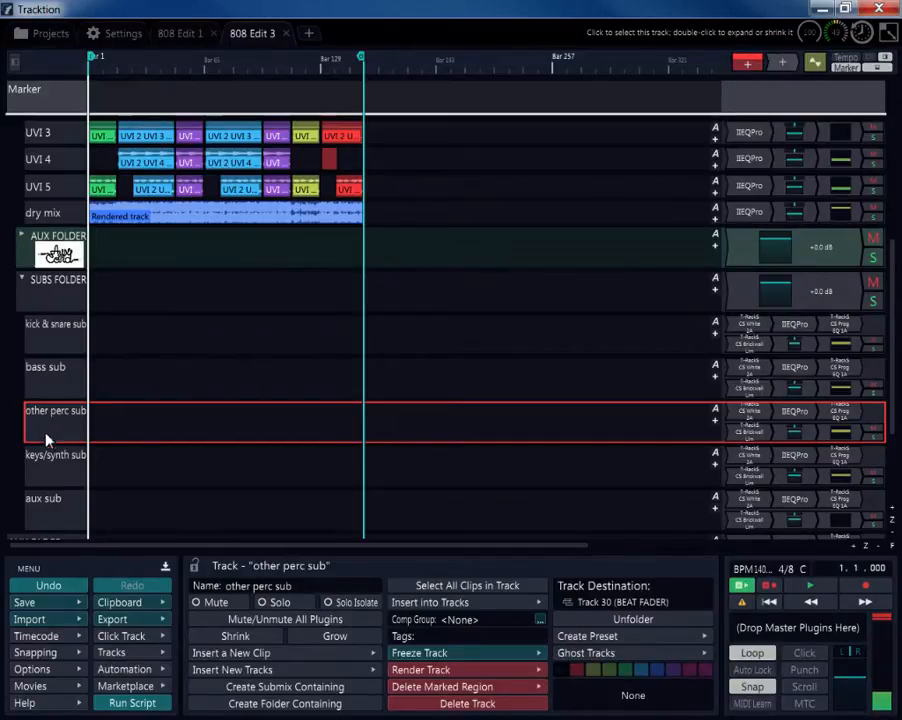
click(32, 455)
scroll(26, 464, down, 1)
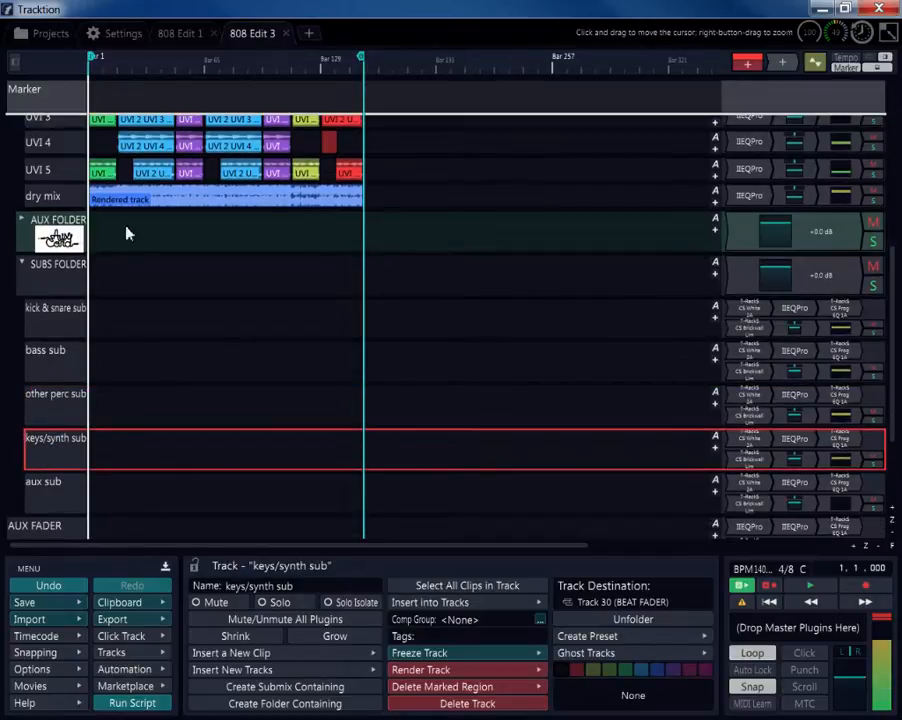
click(44, 487)
scroll(44, 480, down, 3)
scroll(68, 318, up, 4)
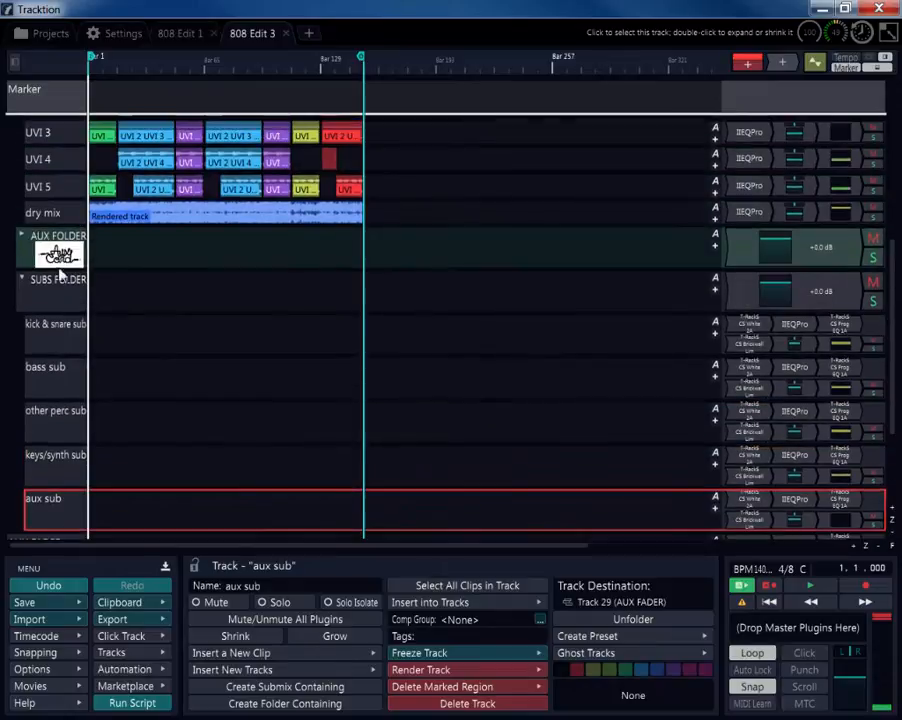
- Expand the AUX FOLDER to view its aux tracks, collapse it, and look at the AUX, BEAT and MASTER FADER tracks
click(20, 236)
scroll(52, 322, down, 14)
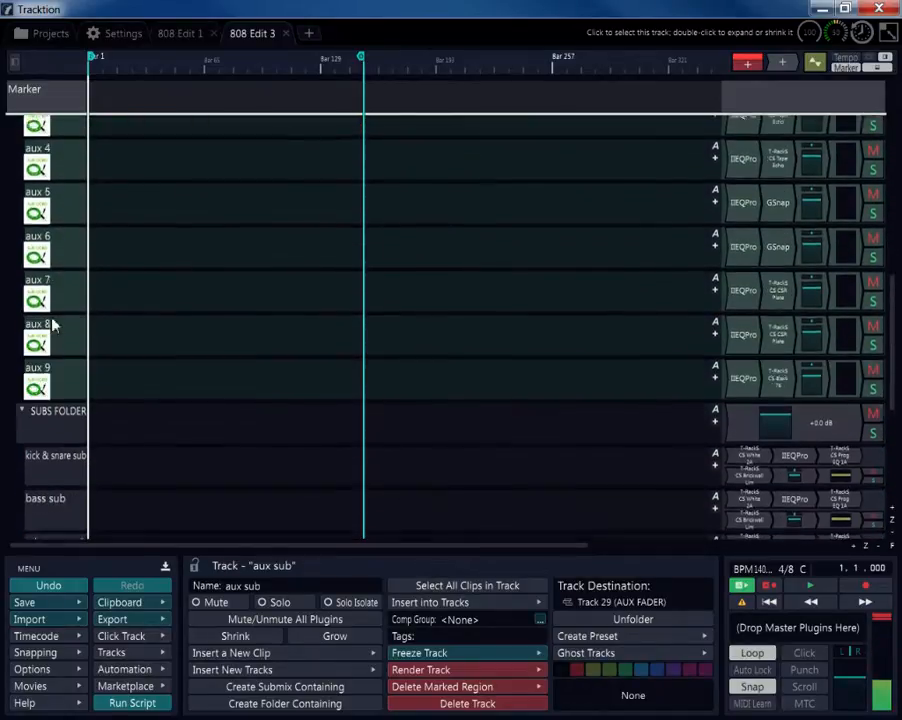
scroll(52, 322, up, 8)
scroll(54, 322, up, 5)
click(20, 236)
scroll(40, 290, down, 8)
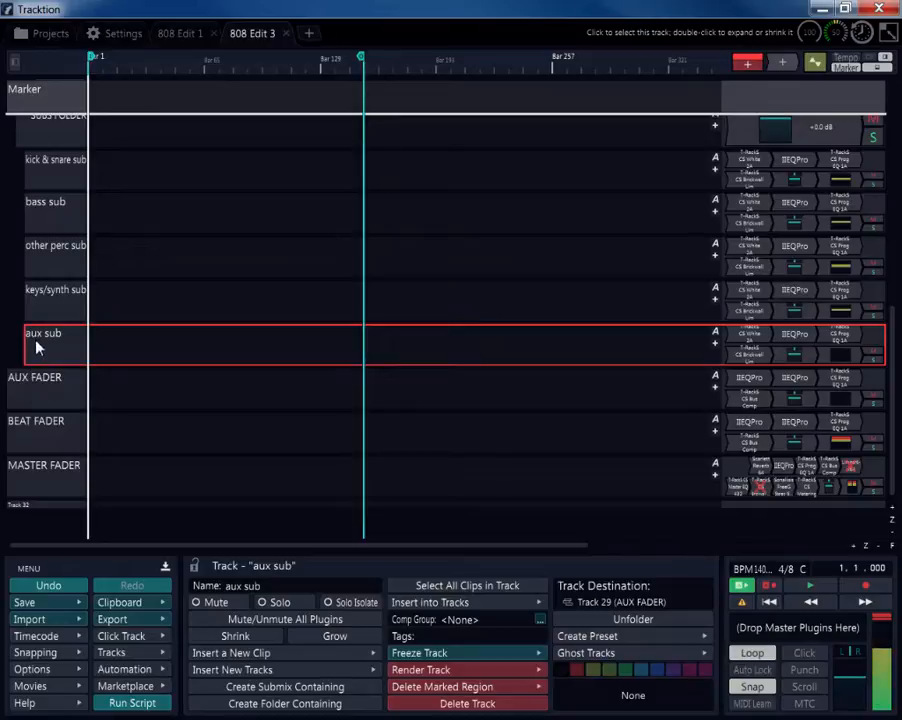
- Expand the AUX FOLDER and insert an Aux Send plugin at the start of the aux 1 track's plugin chain
scroll(36, 345, up, 8)
scroll(36, 345, up, 5)
click(16, 342)
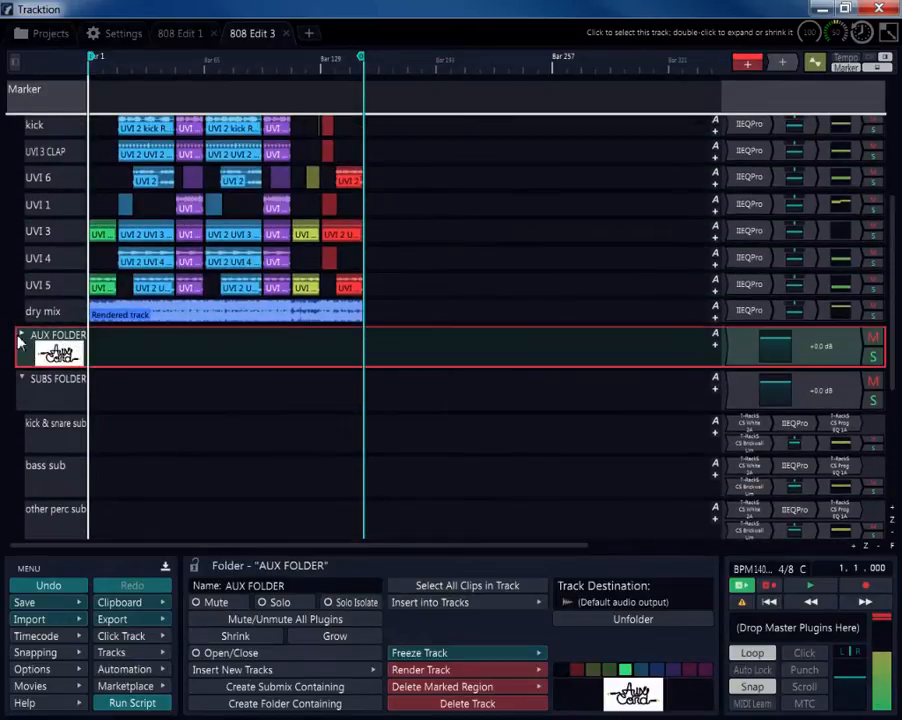
click(20, 336)
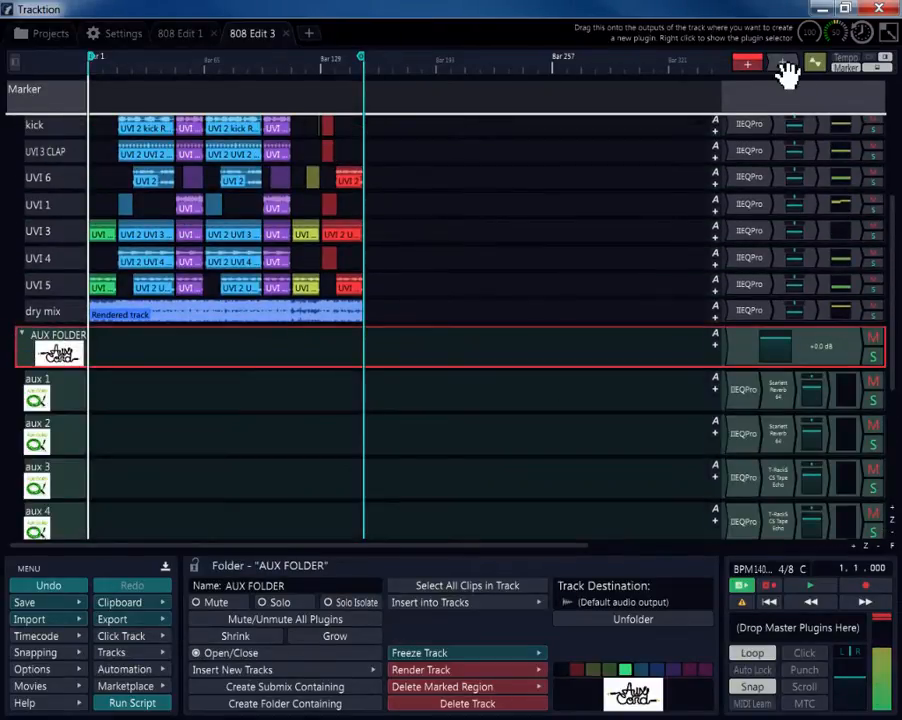
drag(782, 64, 717, 395)
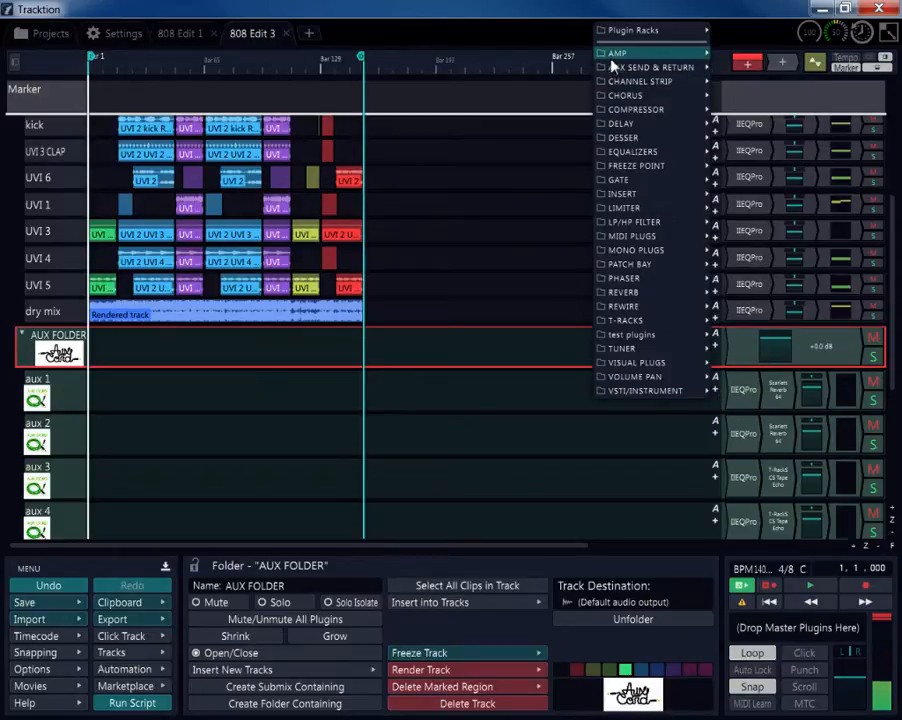
mouse_move(700, 67)
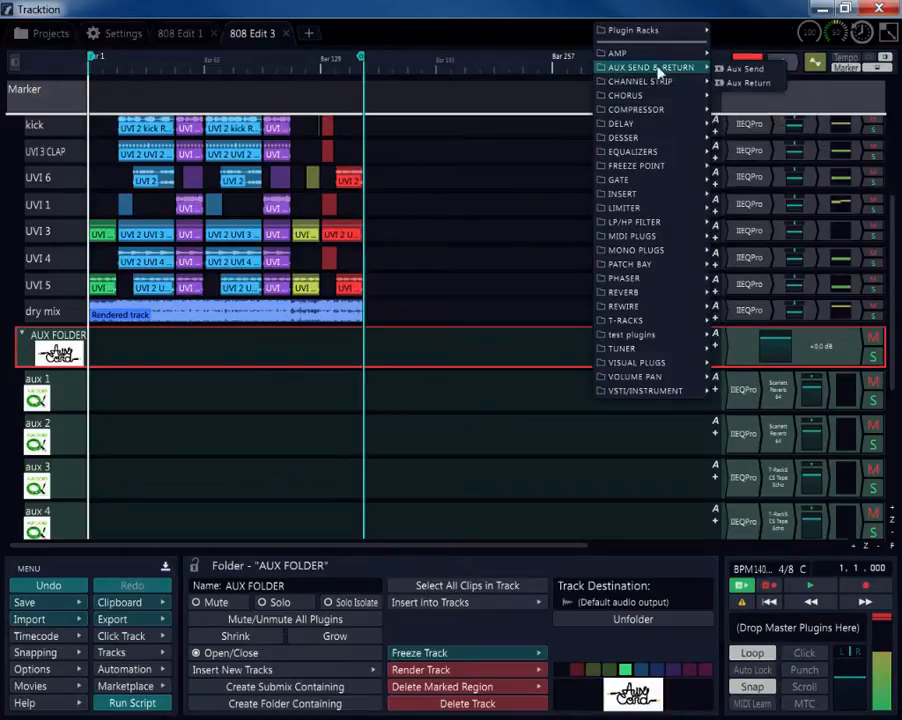
click(745, 70)
- Replace the Aux Send on aux 1 with an Aux Return plugin
right_click(788, 385)
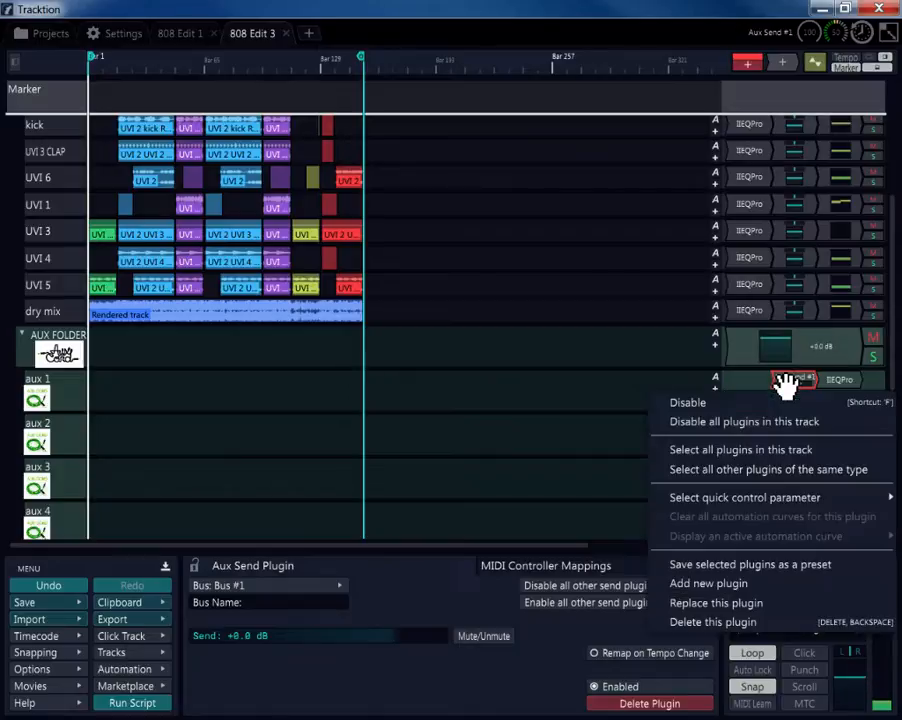
click(694, 588)
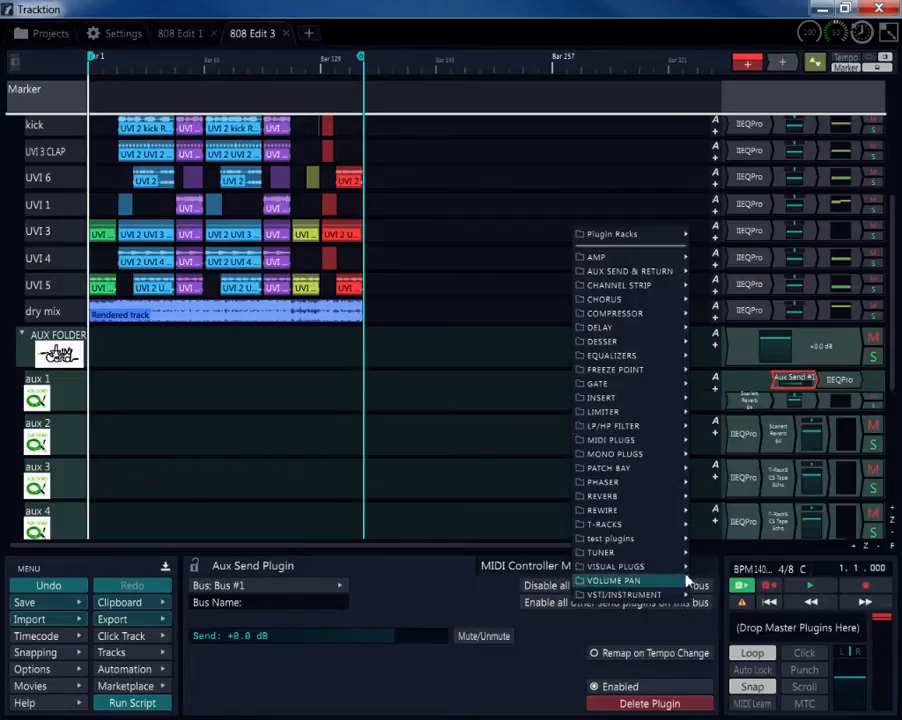
mouse_move(680, 271)
click(718, 288)
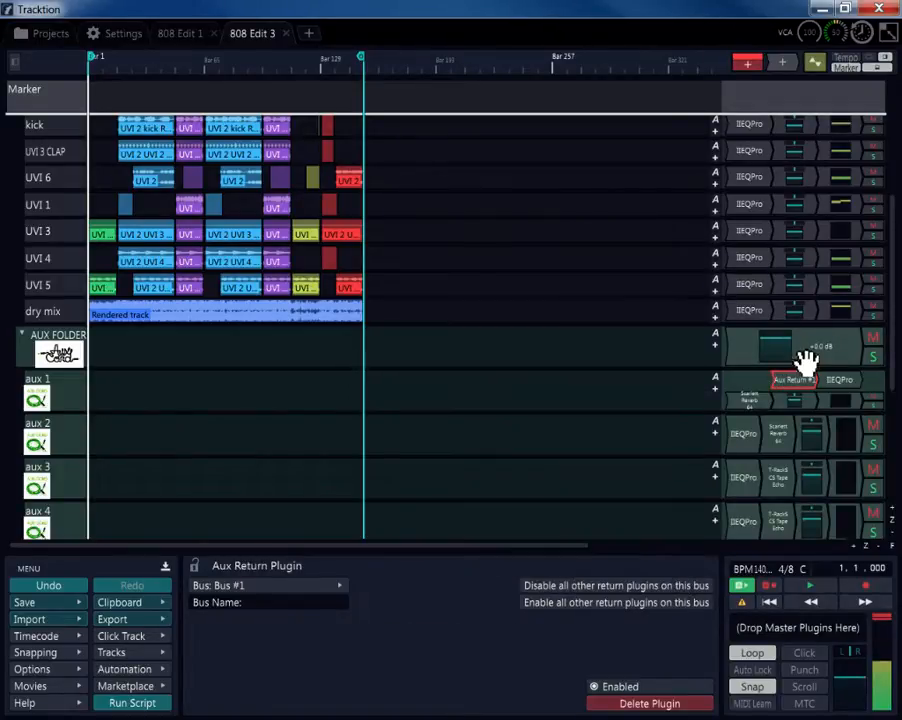
- Copy the aux 1 Aux Return to the start of aux 2's chain, and pan aux 1 fully left and aux 2 fully right
drag(798, 385, 740, 432)
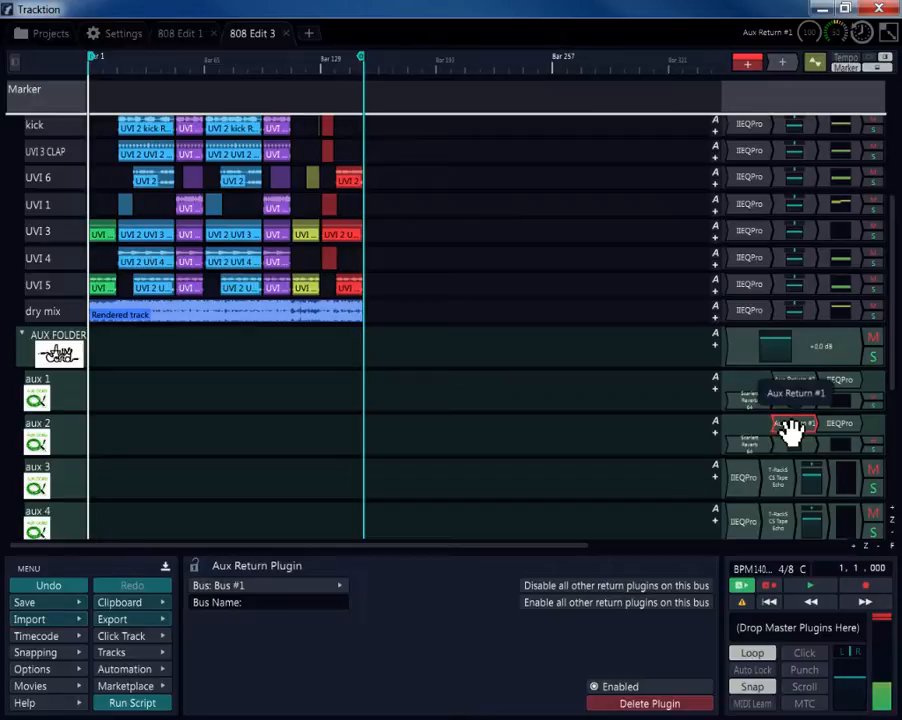
drag(795, 394, 724, 394)
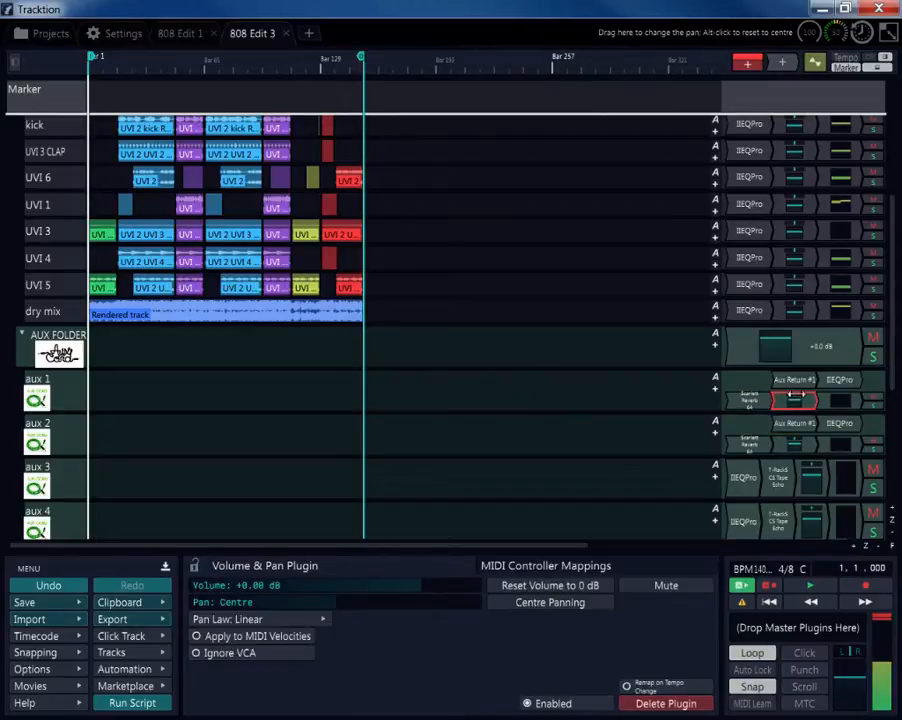
drag(795, 398, 560, 397)
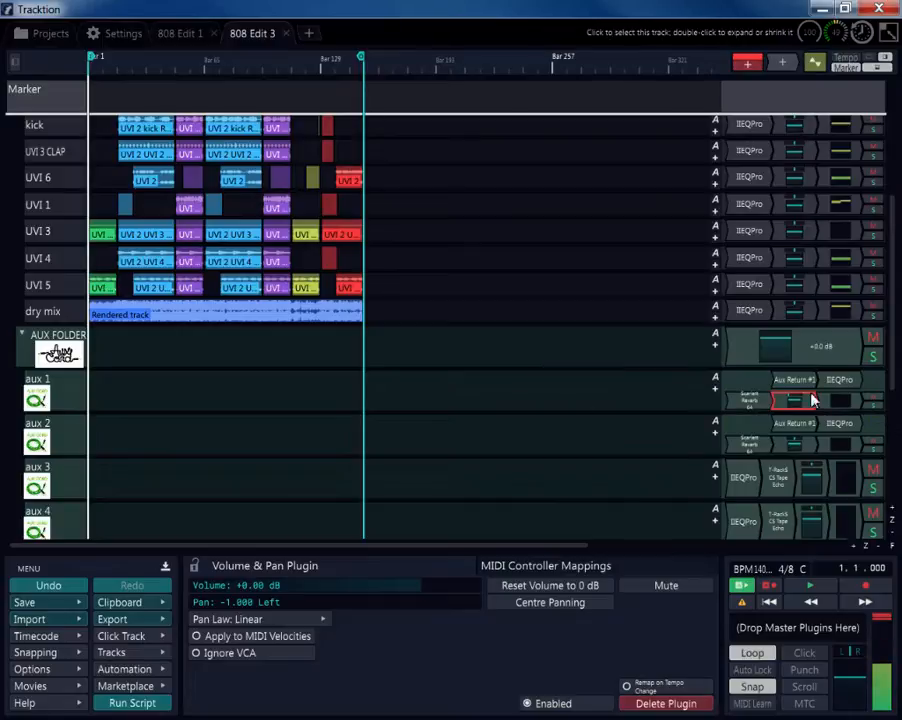
drag(793, 398, 724, 367)
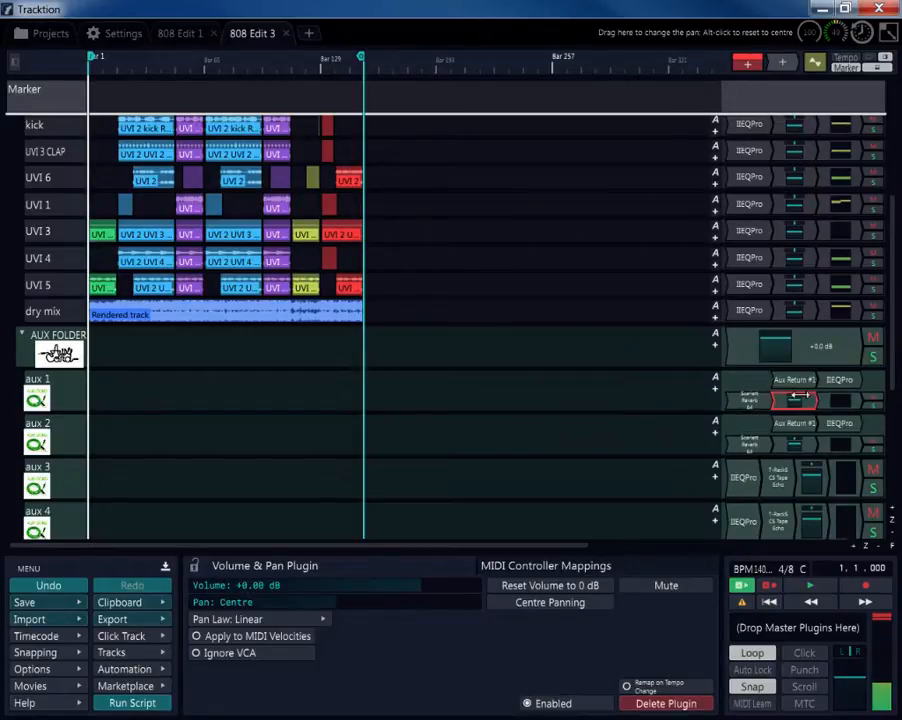
drag(793, 395, 603, 373)
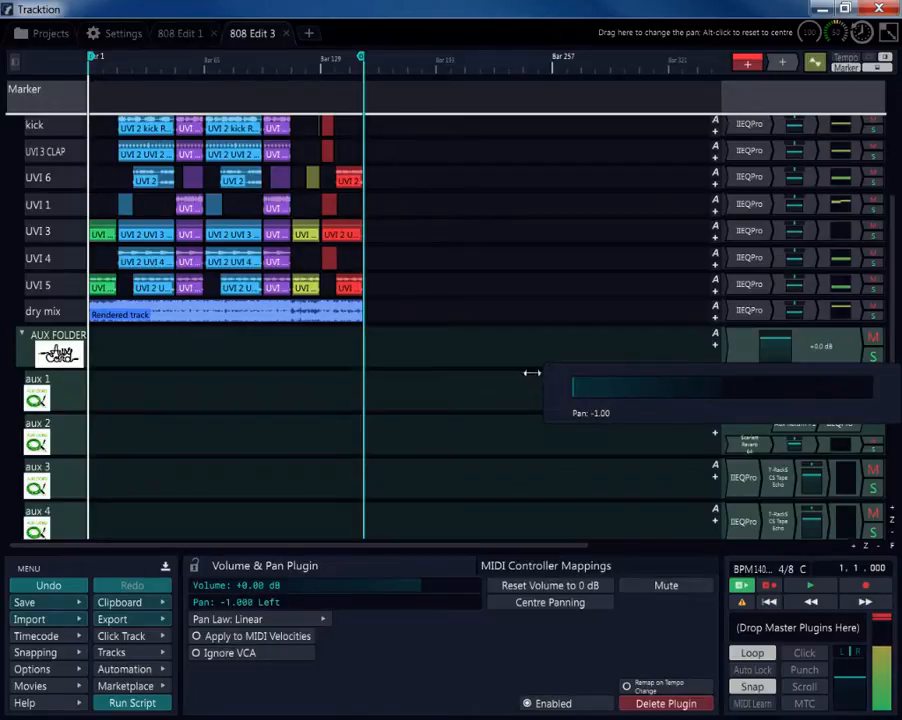
drag(531, 373, 531, 374)
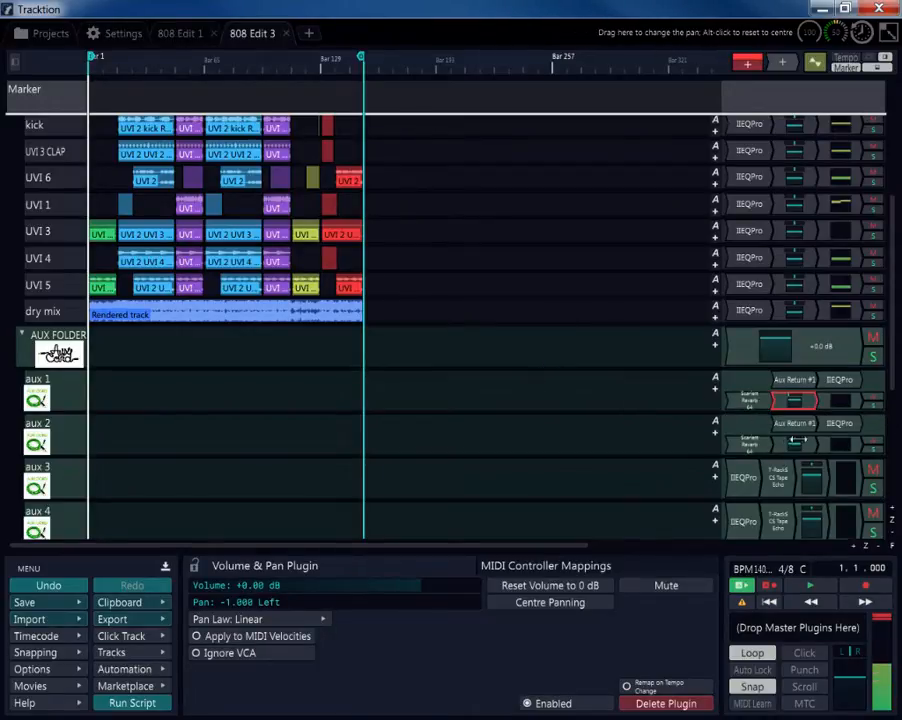
drag(796, 438, 899, 414)
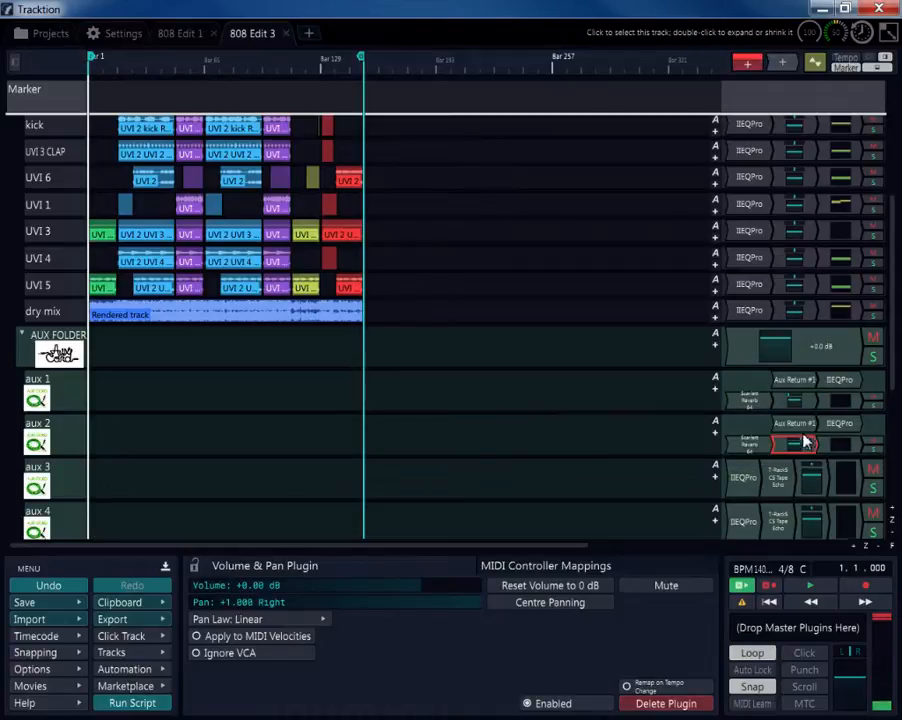
- Copy the Aux Return to aux 3 and aux 4 on Bus #2, panning aux 3 fully left and aux 4 fully right
click(803, 382)
click(795, 425)
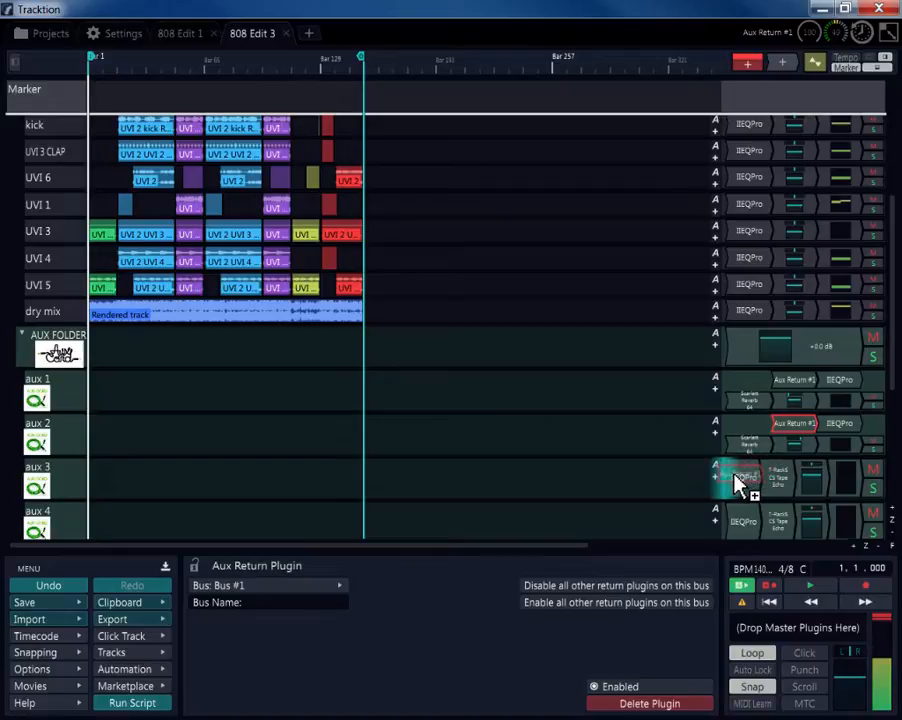
drag(740, 483, 752, 476)
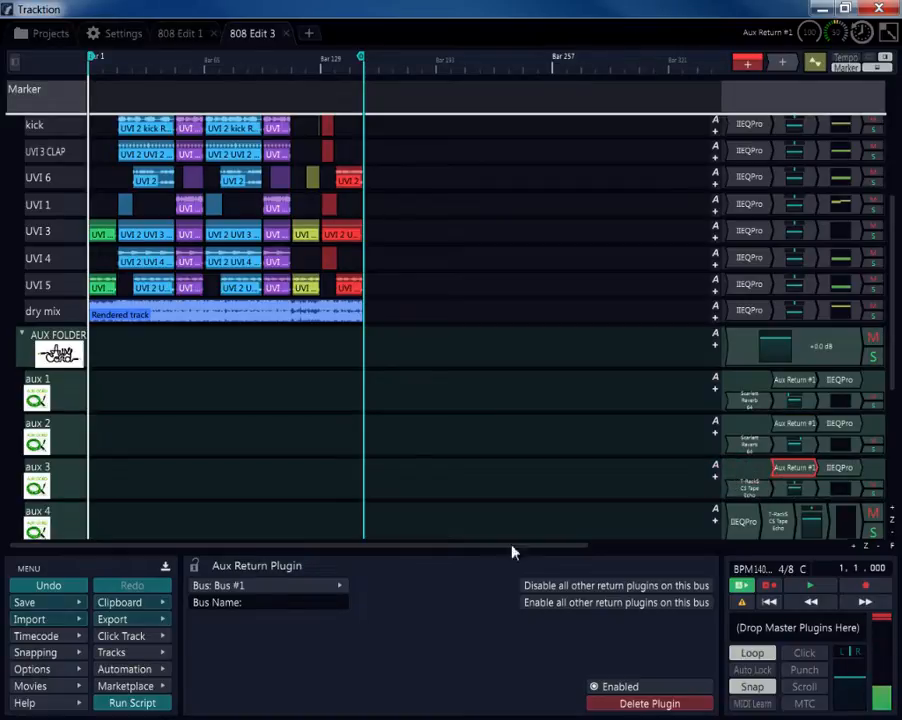
click(302, 586)
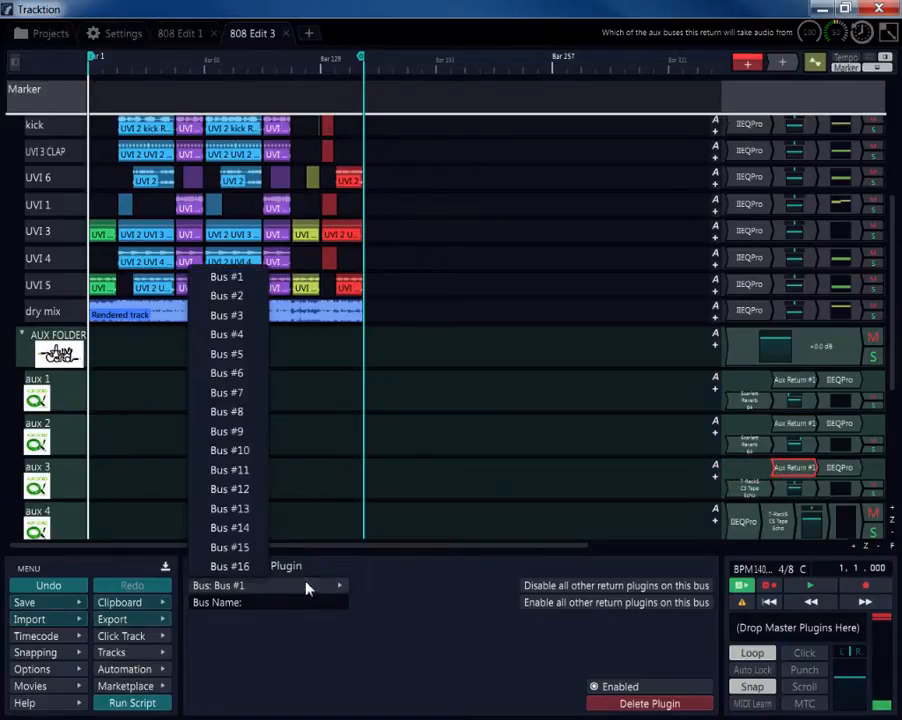
click(232, 306)
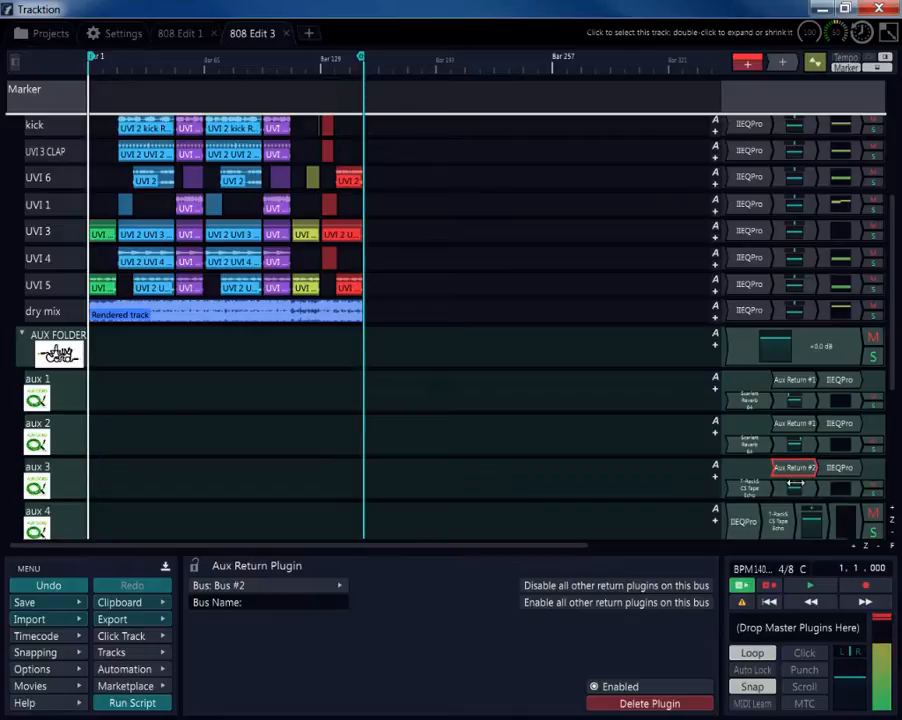
drag(795, 483, 509, 514)
drag(800, 473, 722, 525)
drag(798, 530, 886, 432)
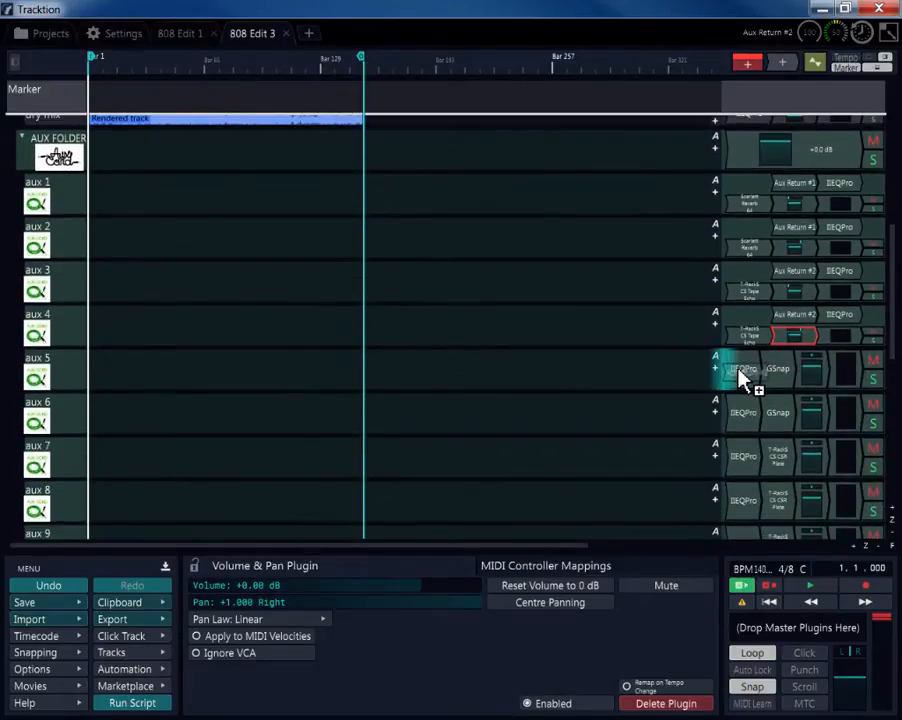
- Copy the Aux Return to aux 5 and aux 6 on Bus #3, panning aux 5 fully left and aux 6 fully right
drag(742, 378, 739, 376)
click(302, 585)
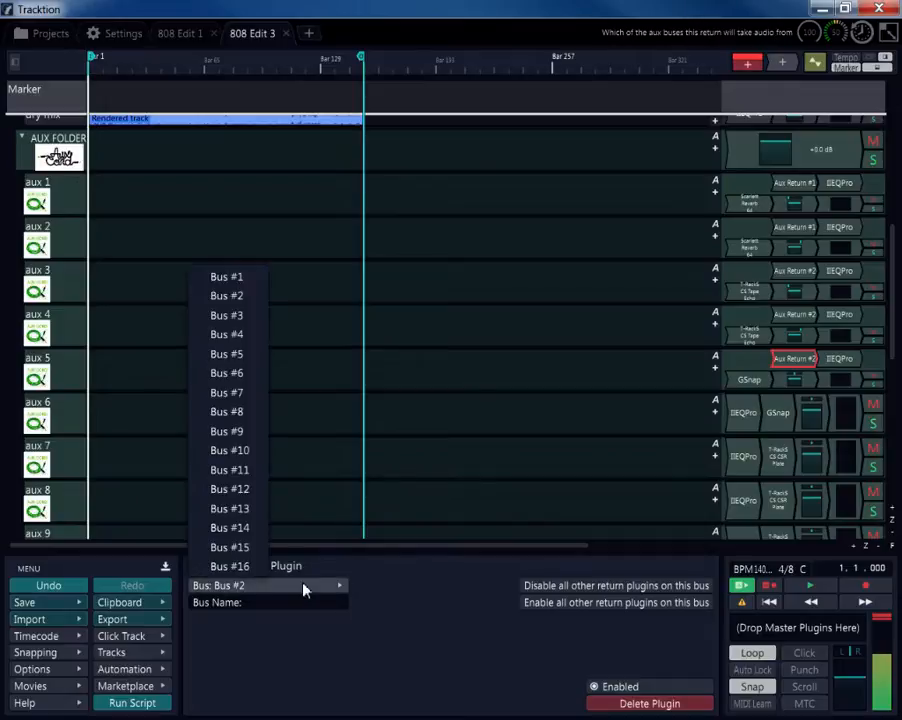
click(228, 314)
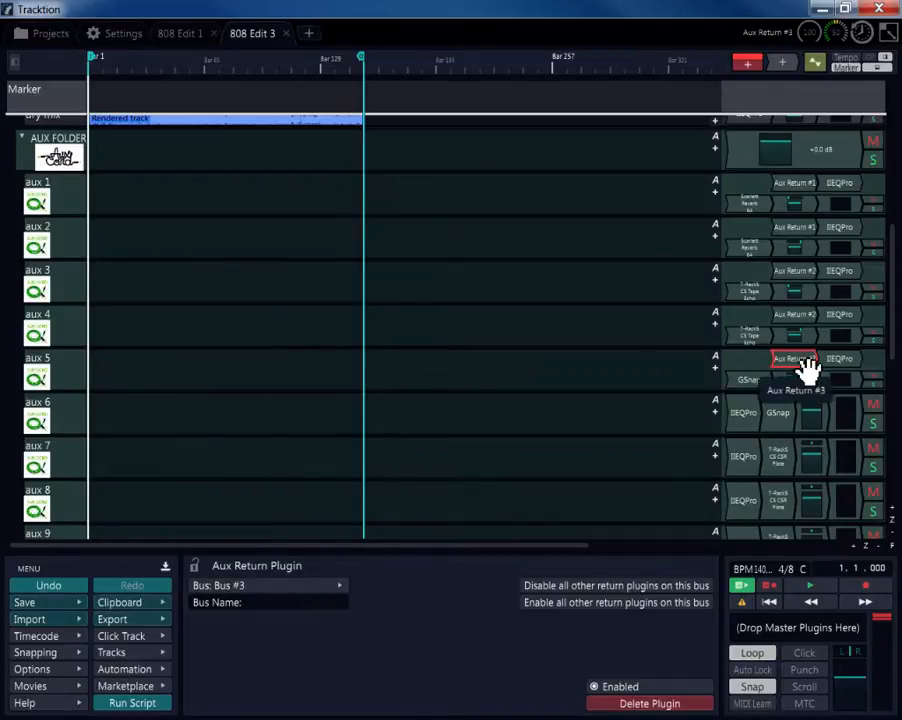
drag(795, 378, 490, 416)
drag(815, 364, 788, 400)
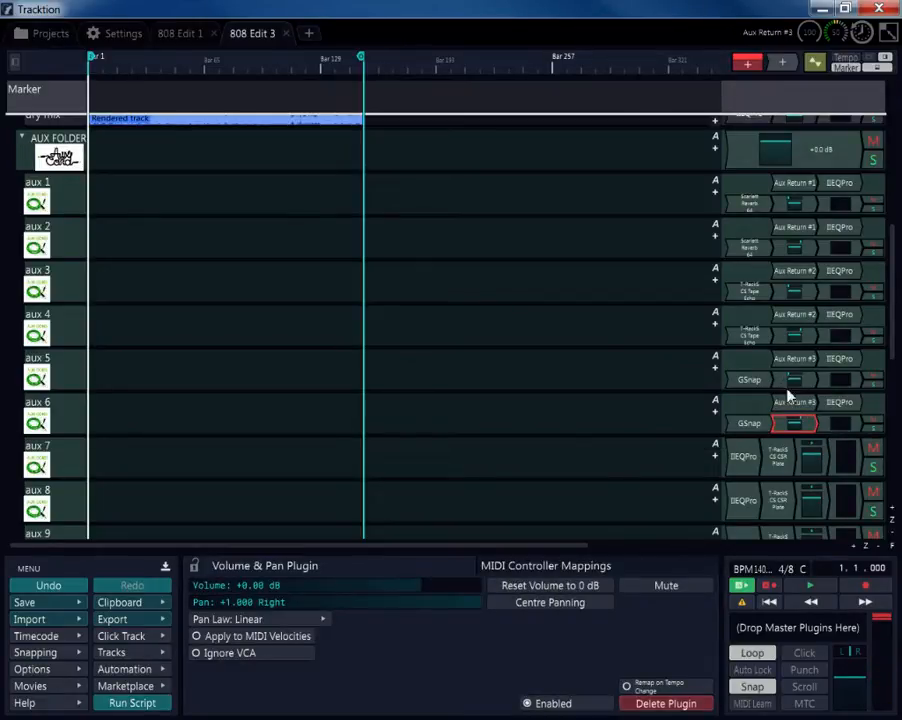
- Copy the Aux Return to aux 7 and aux 8 on Bus #4, panning aux 7 fully left and aux 8 fully right
click(790, 360)
drag(768, 445, 740, 455)
click(302, 584)
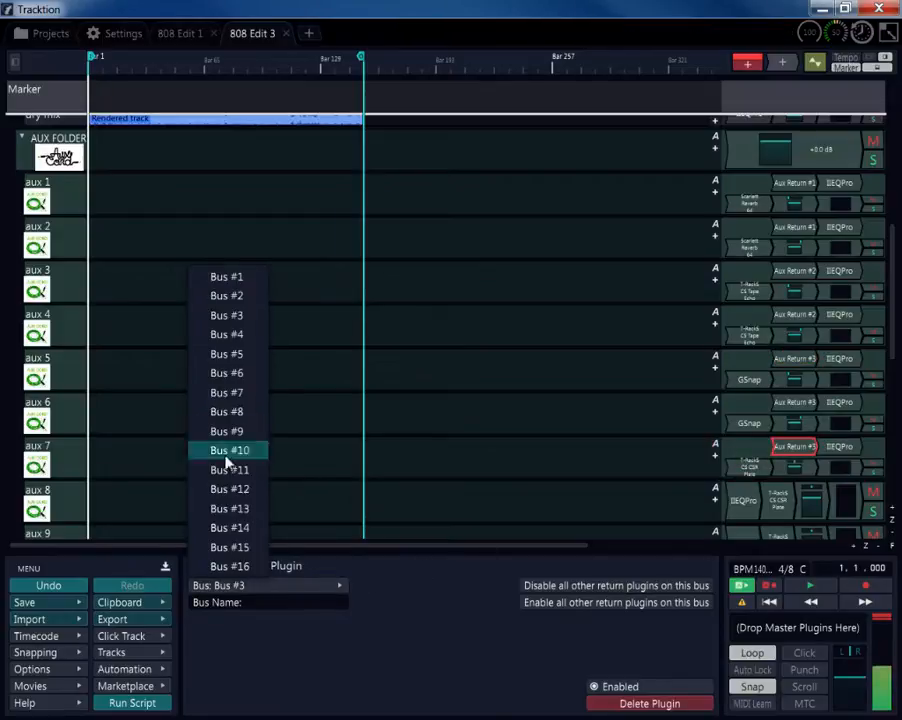
click(238, 336)
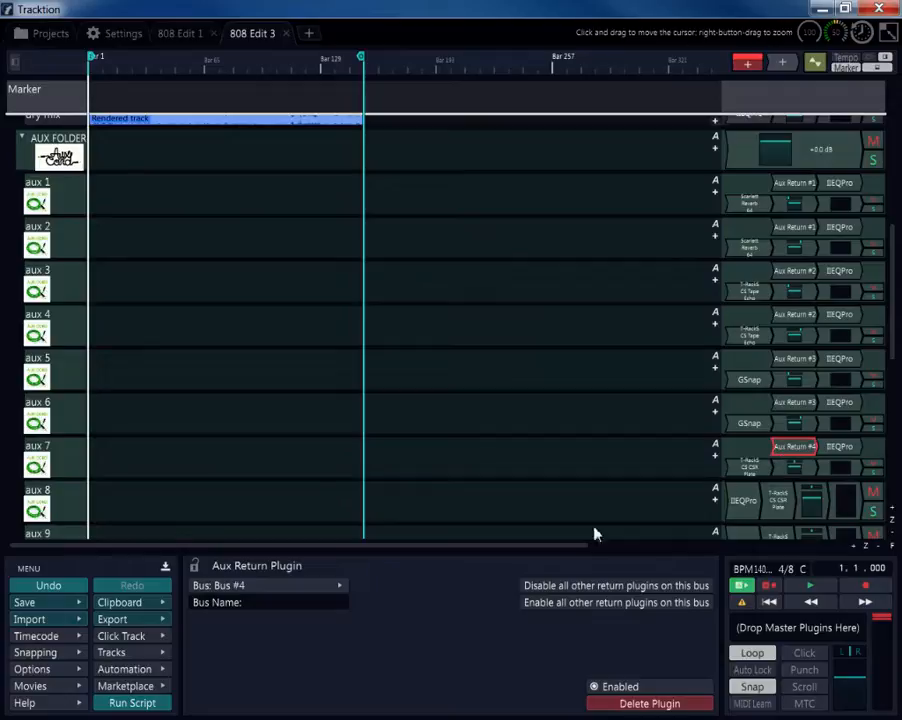
click(792, 463)
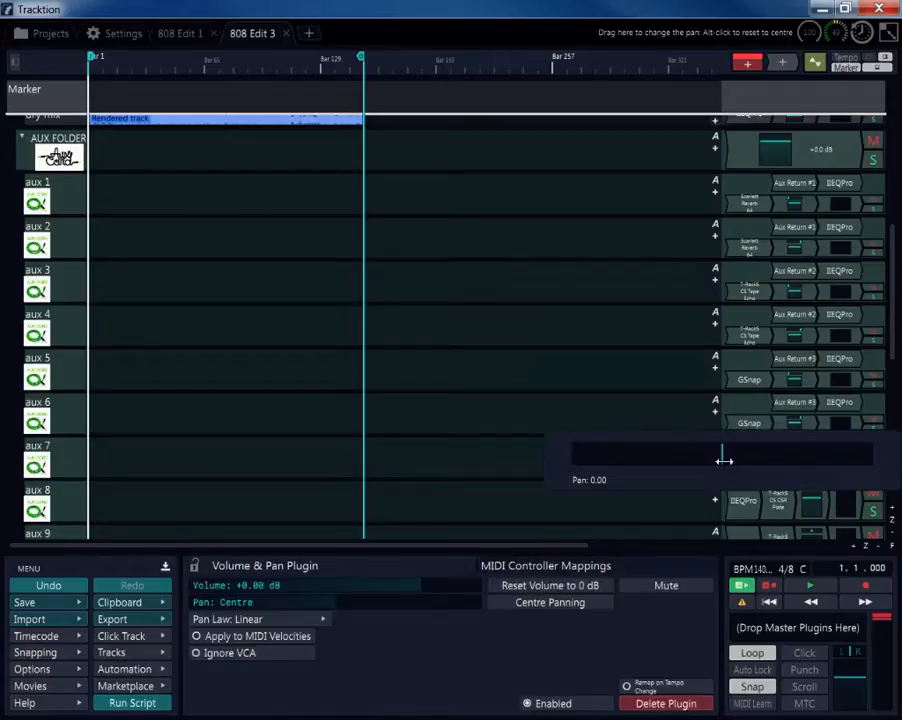
drag(710, 464, 491, 483)
drag(797, 464, 731, 501)
drag(795, 507, 880, 499)
- Copy the aux 8 Aux Return to the start of aux 9's chain and set its bus to Bus #5
drag(893, 353, 893, 488)
drag(884, 418, 900, 325)
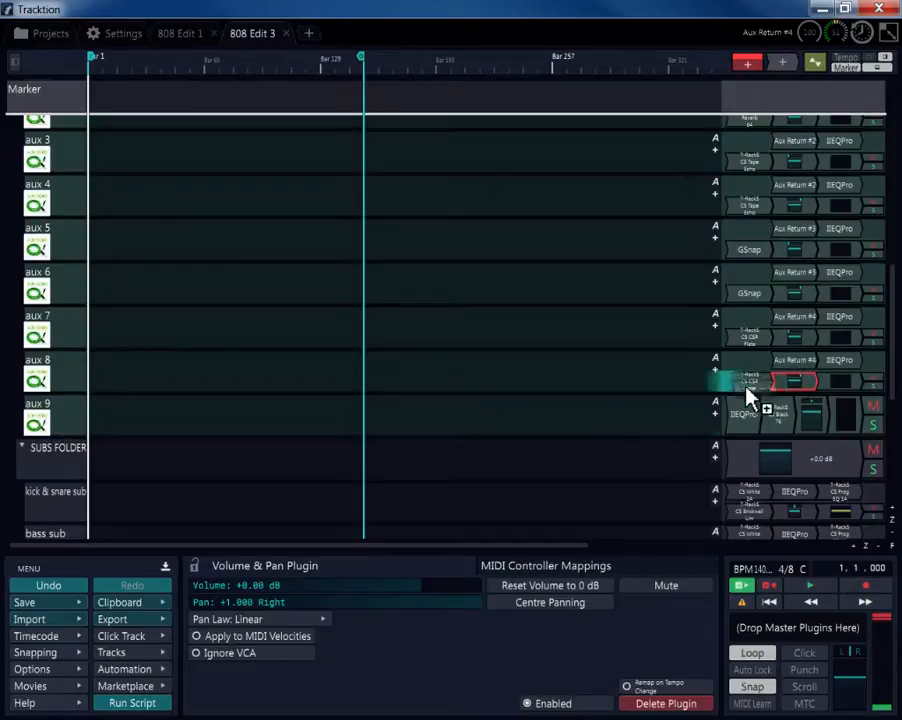
mouse_move(750, 397)
mouse_down()
mouse_move(727, 412)
mouse_move(738, 416)
mouse_up()
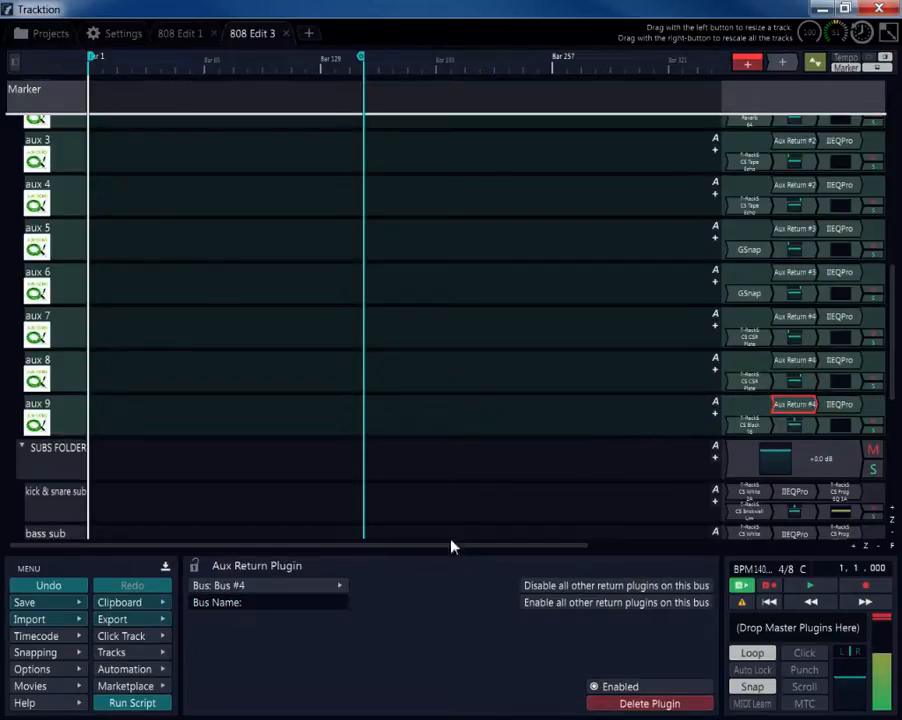
click(316, 587)
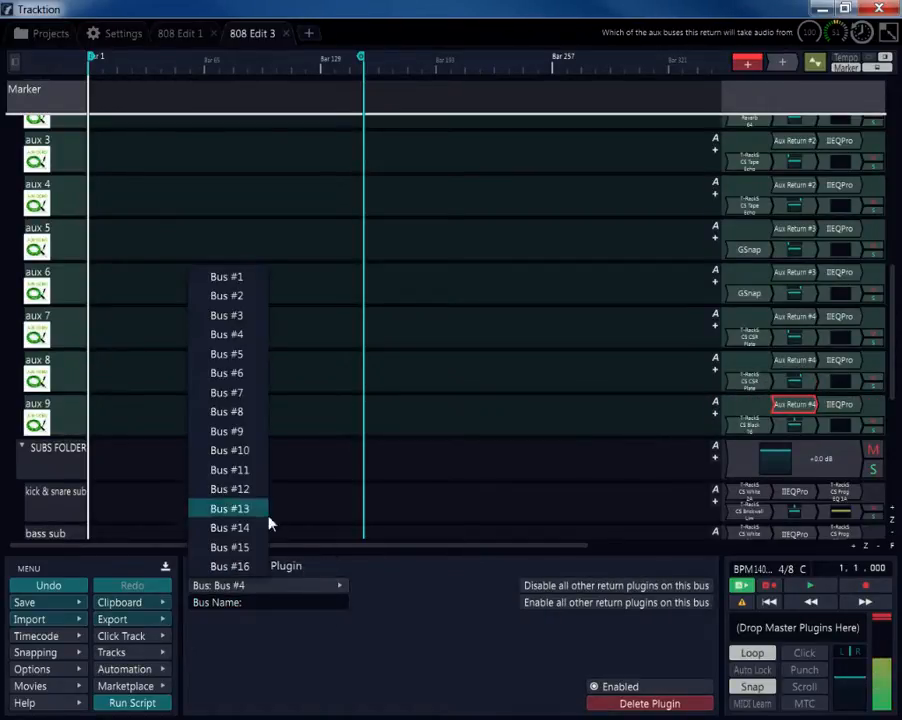
click(244, 360)
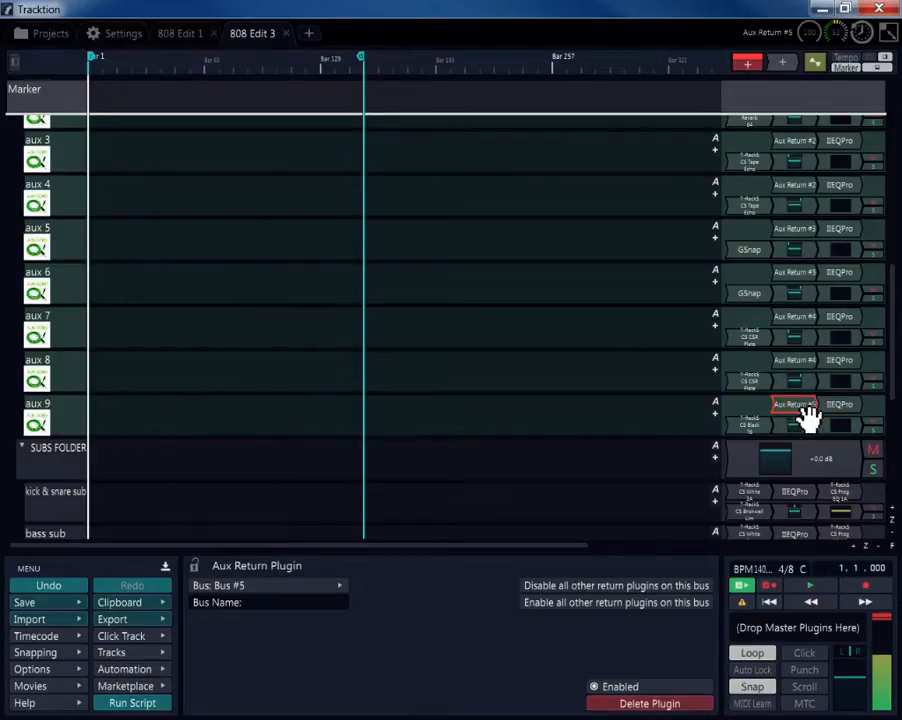
- Examine the aux 9 track, its Aux Return and its IIEQPro equalizer window, close the window and look over the track list
click(50, 415)
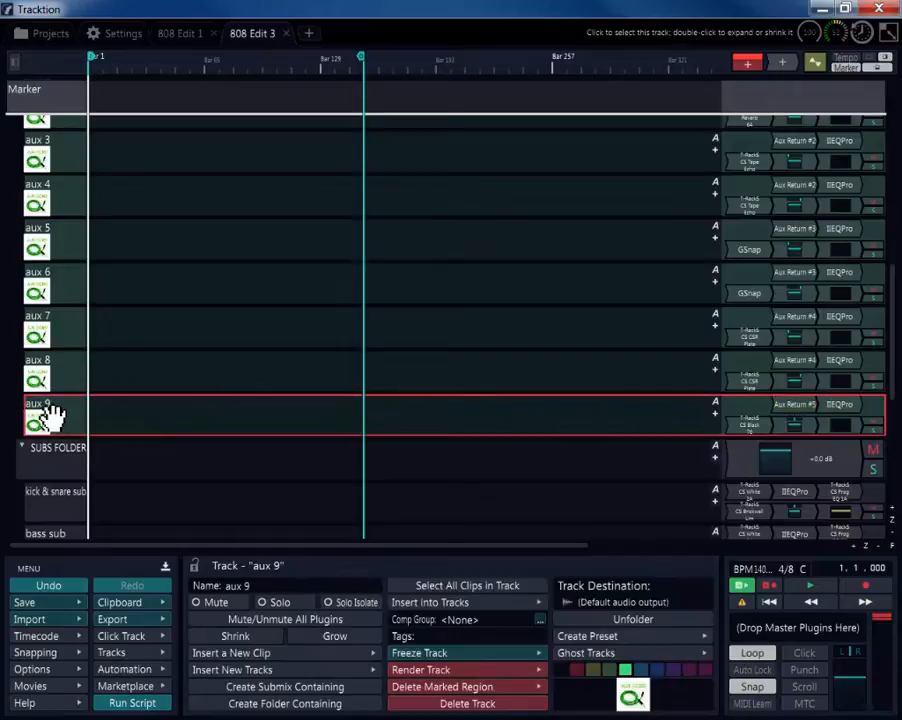
click(803, 407)
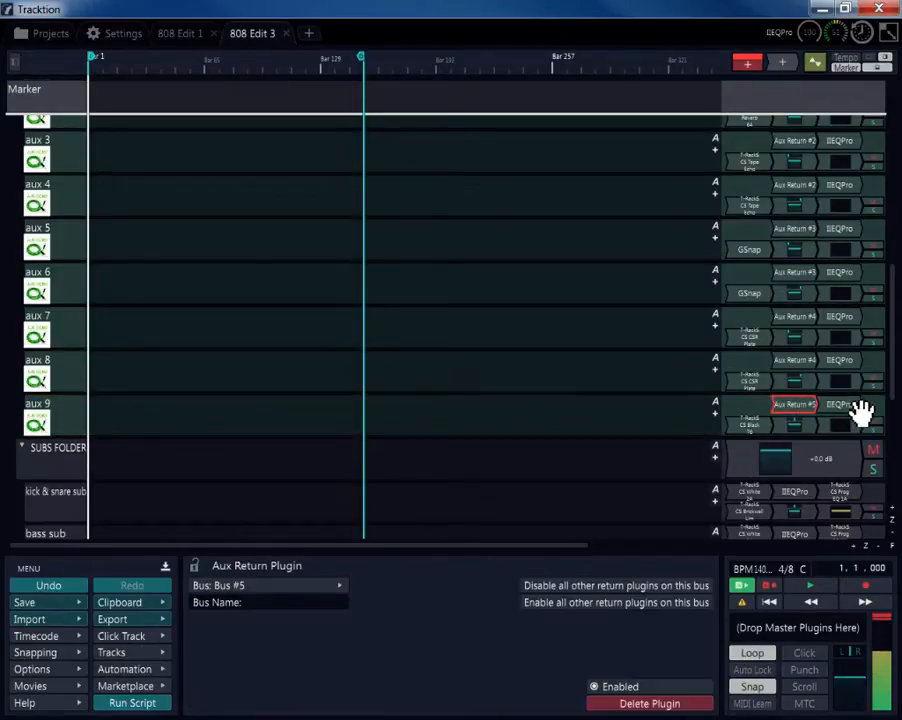
double_click(838, 405)
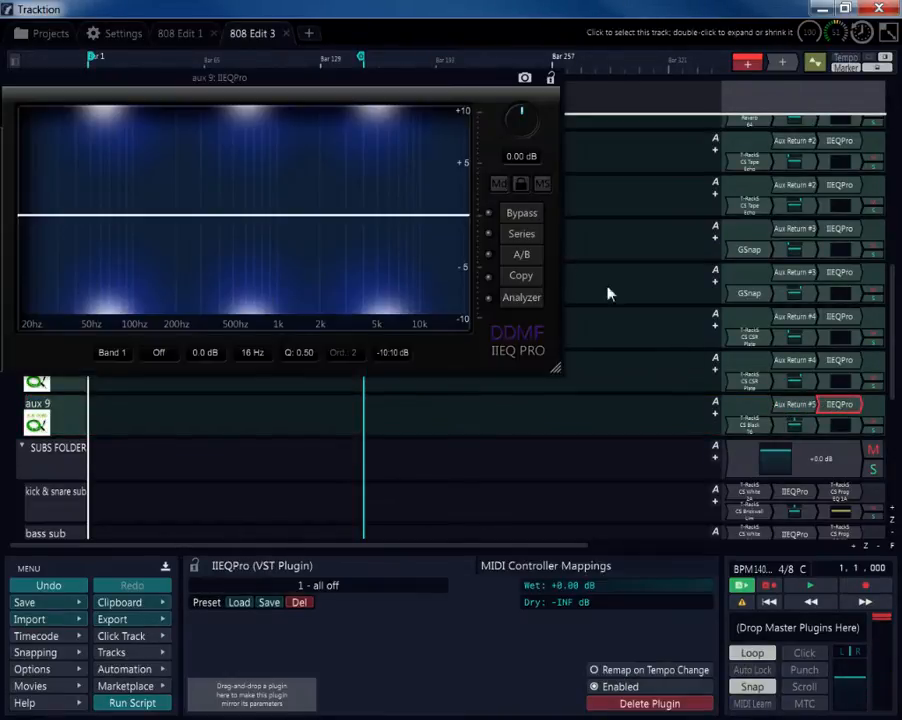
drag(387, 80, 584, 108)
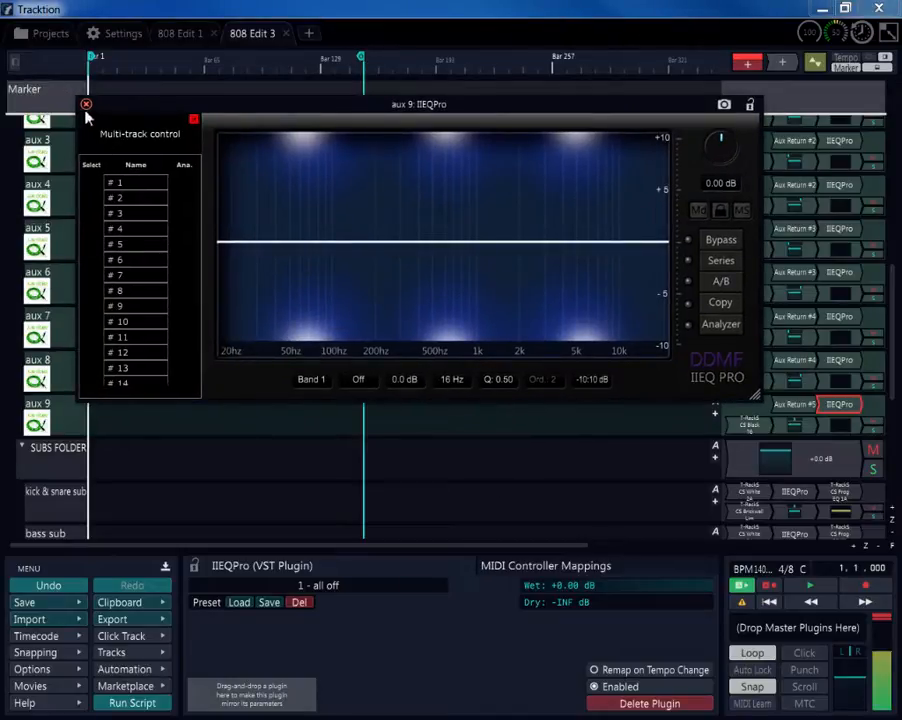
click(86, 107)
scroll(892, 376, up, 10)
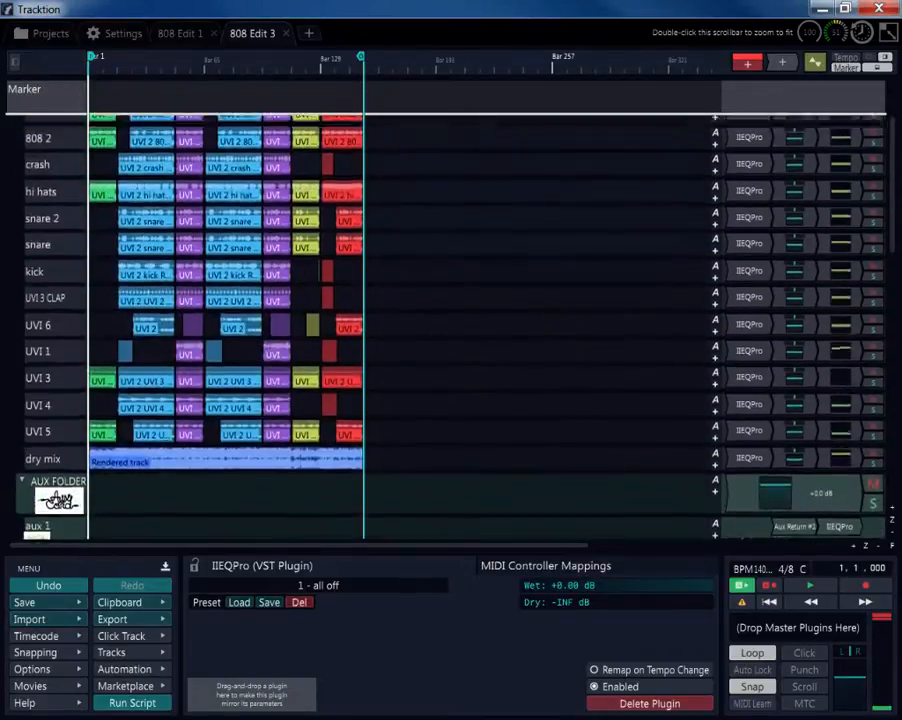
scroll(188, 492, down, 10)
scroll(188, 492, up, 7)
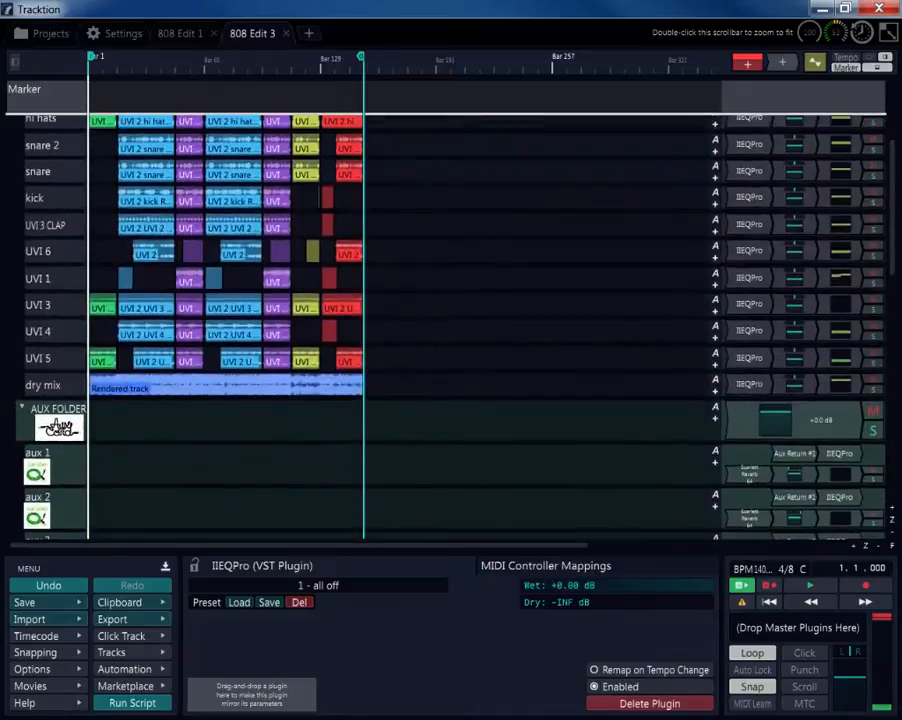
- Collapse the AUX FOLDER and set its track destination to Track 28 (aux sub)
click(21, 408)
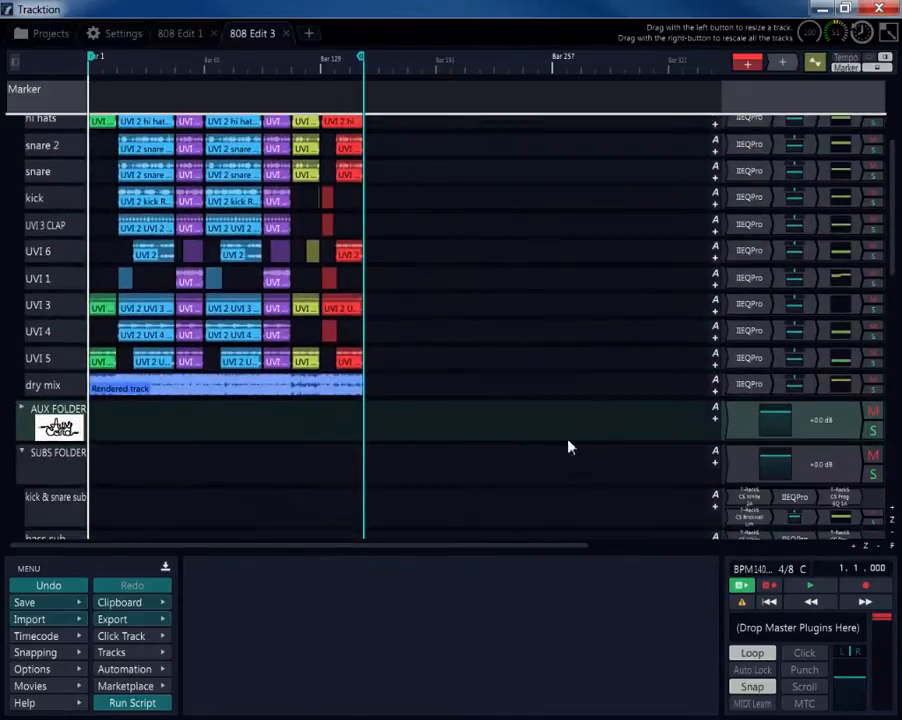
drag(897, 253, 897, 163)
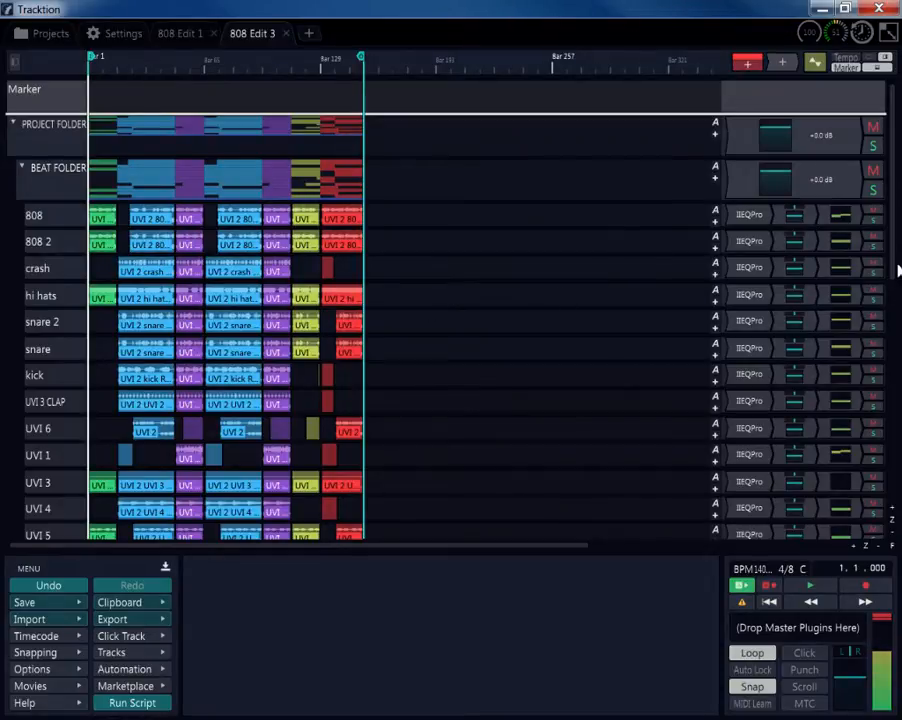
drag(897, 270, 878, 477)
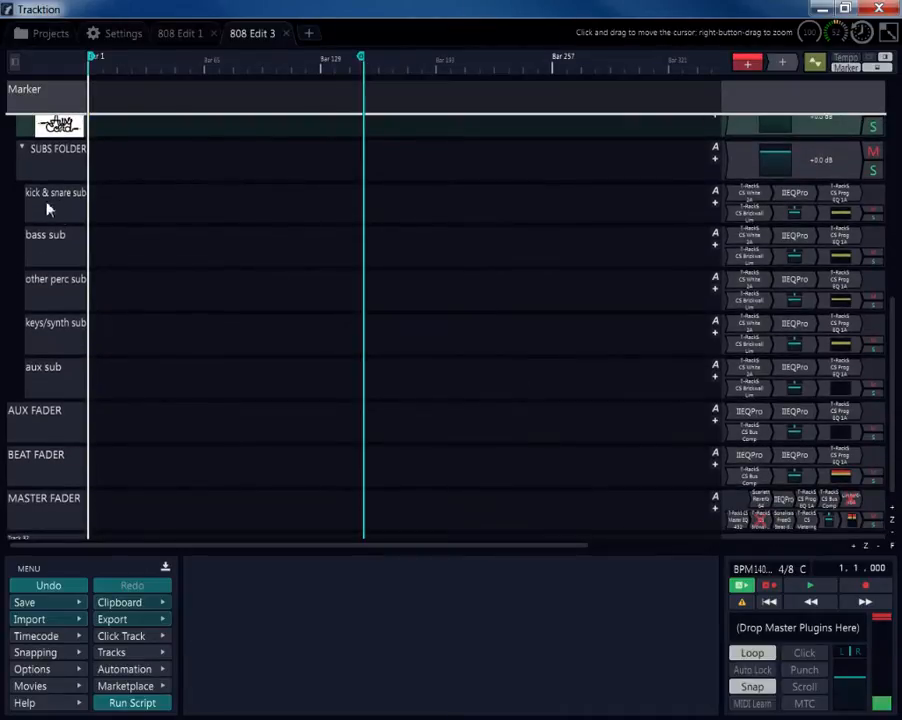
scroll(54, 174, up, 3)
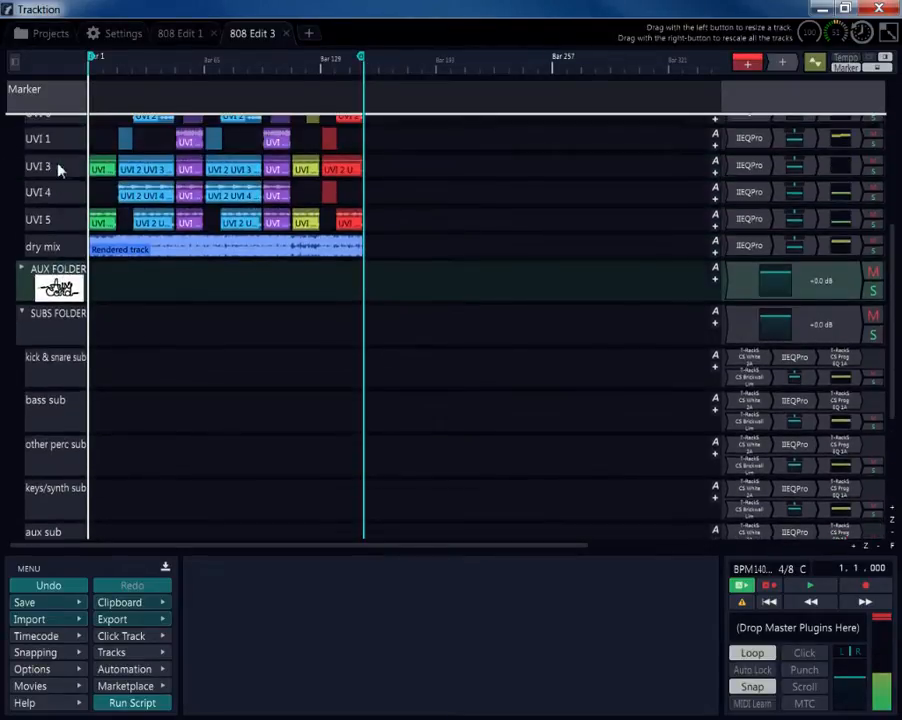
click(58, 272)
click(591, 598)
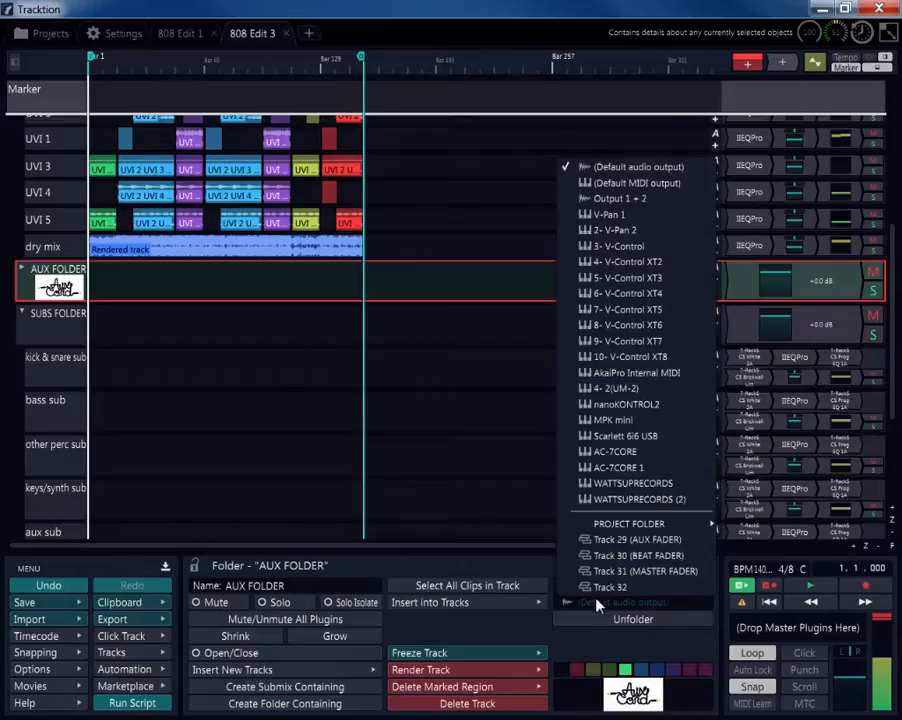
mouse_move(660, 523)
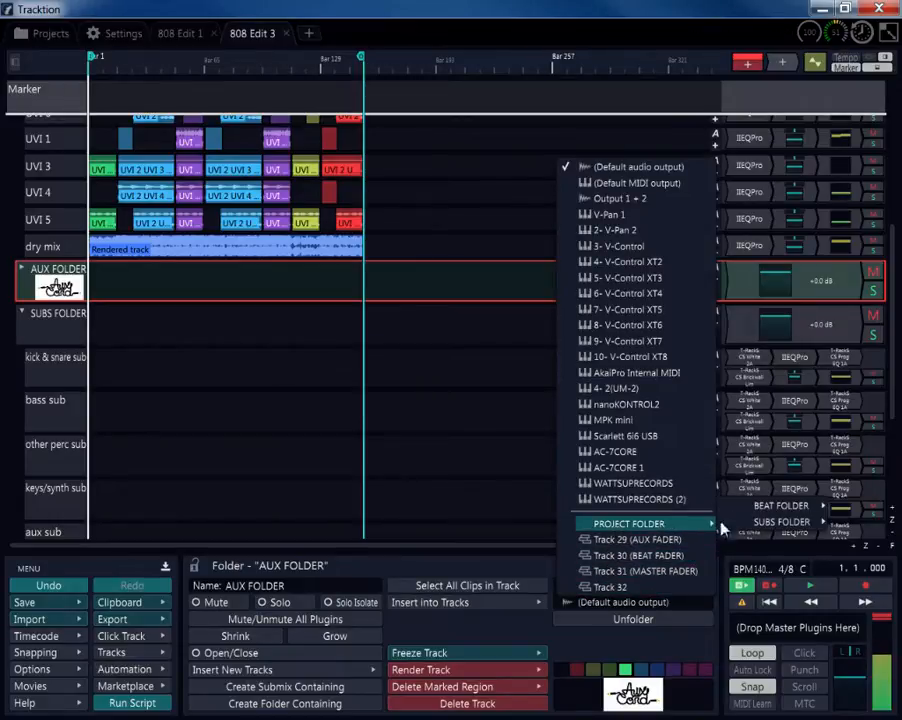
mouse_move(779, 524)
click(622, 520)
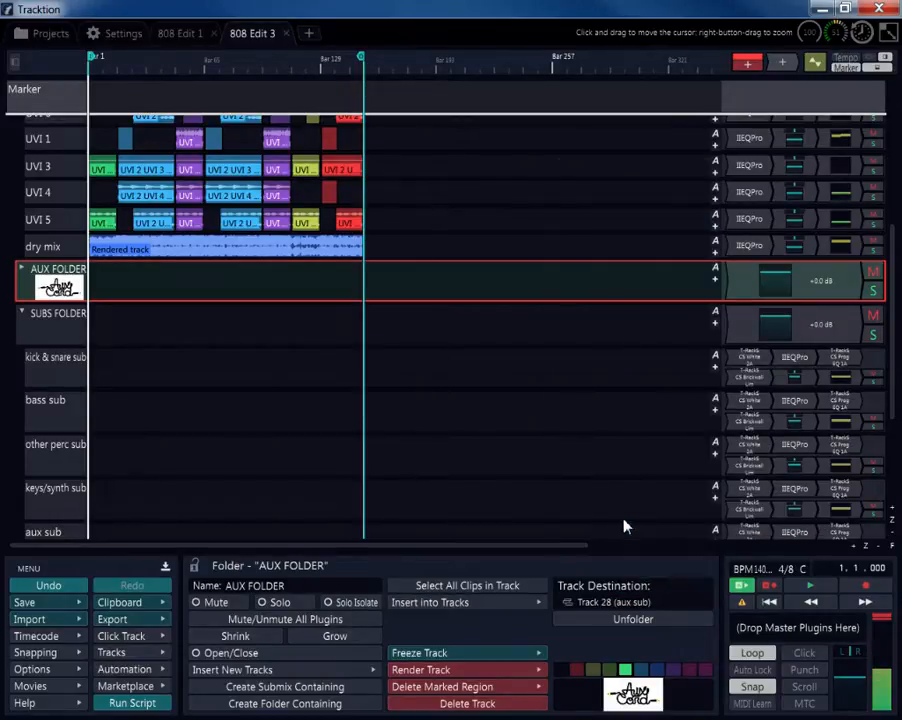
click(21, 274)
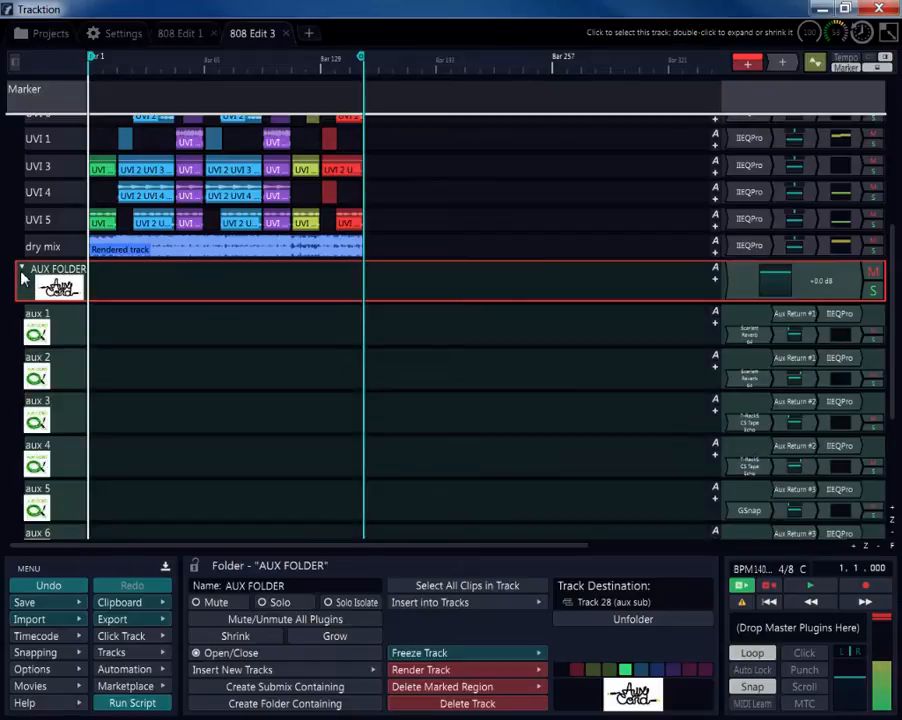
click(21, 274)
scroll(893, 336, down, 1)
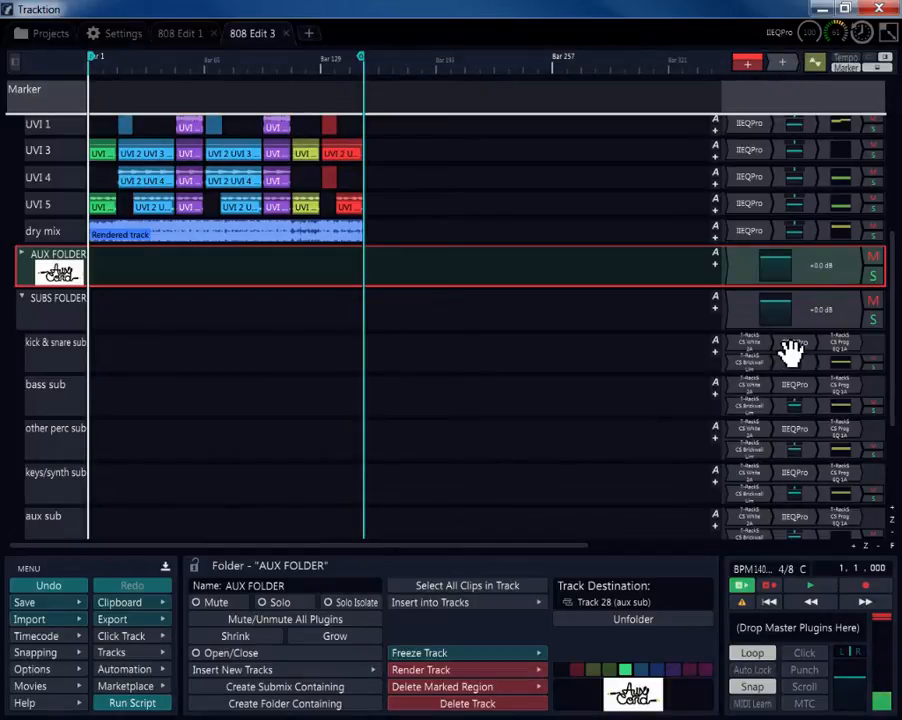
- Expand the AUX FOLDER and add a Volume and Pan plugin after the existing plugins on aux 1
click(23, 256)
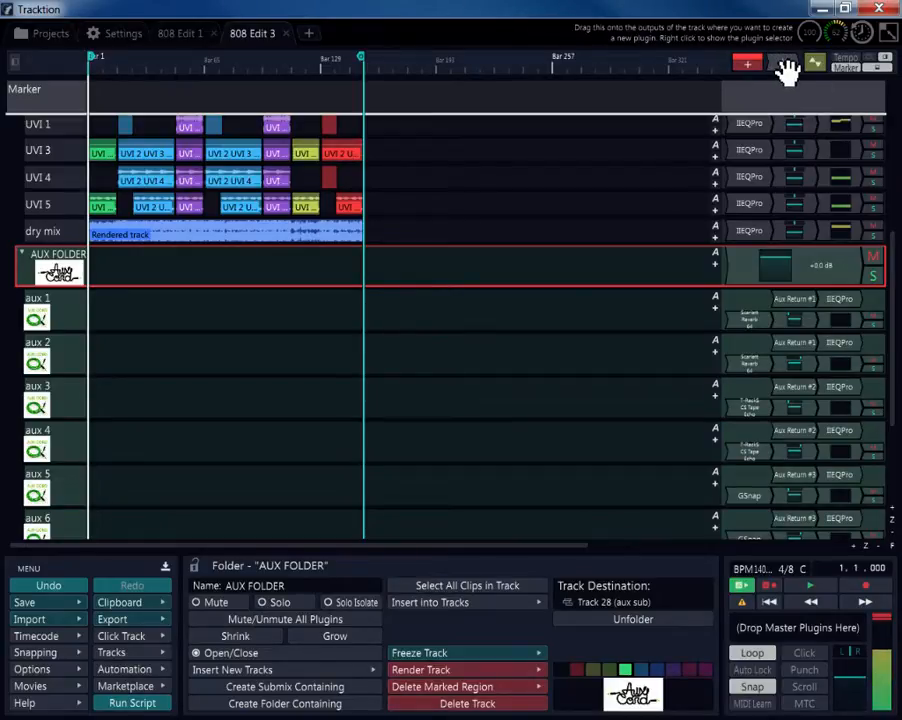
drag(787, 70, 815, 322)
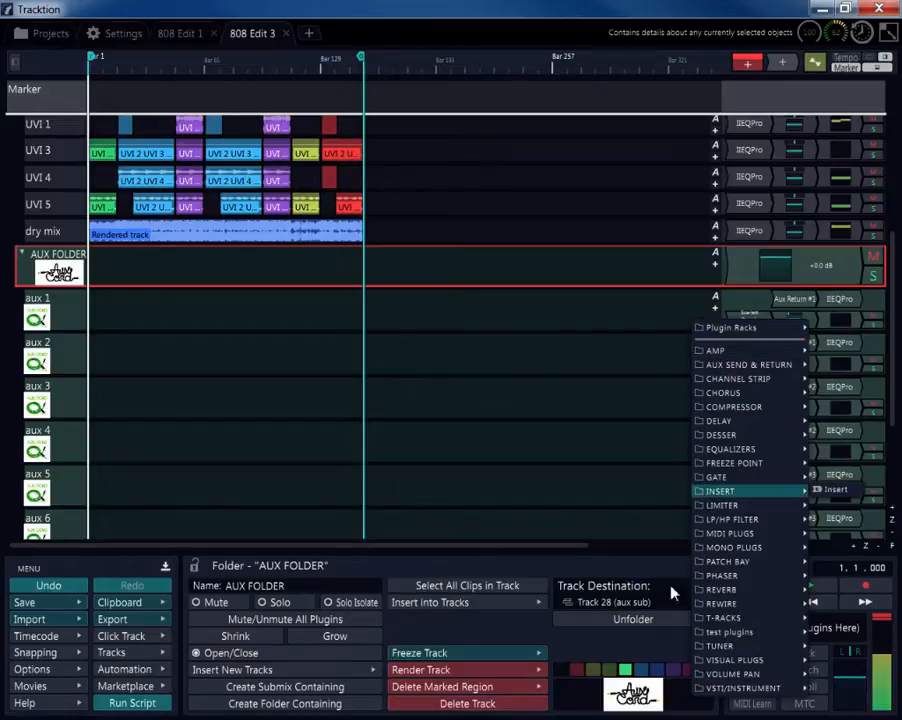
mouse_move(743, 684)
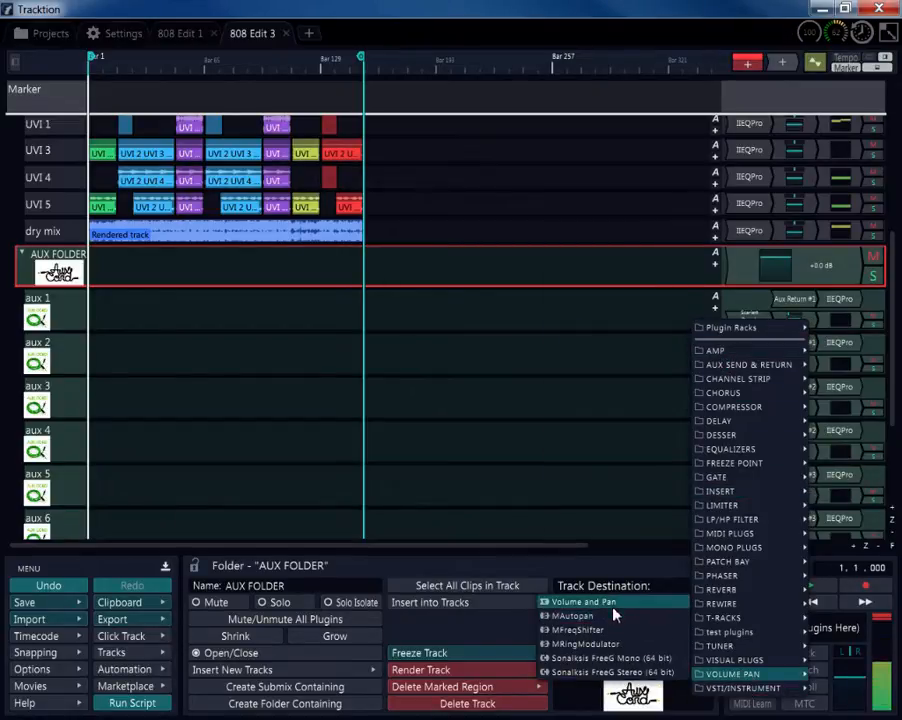
click(600, 600)
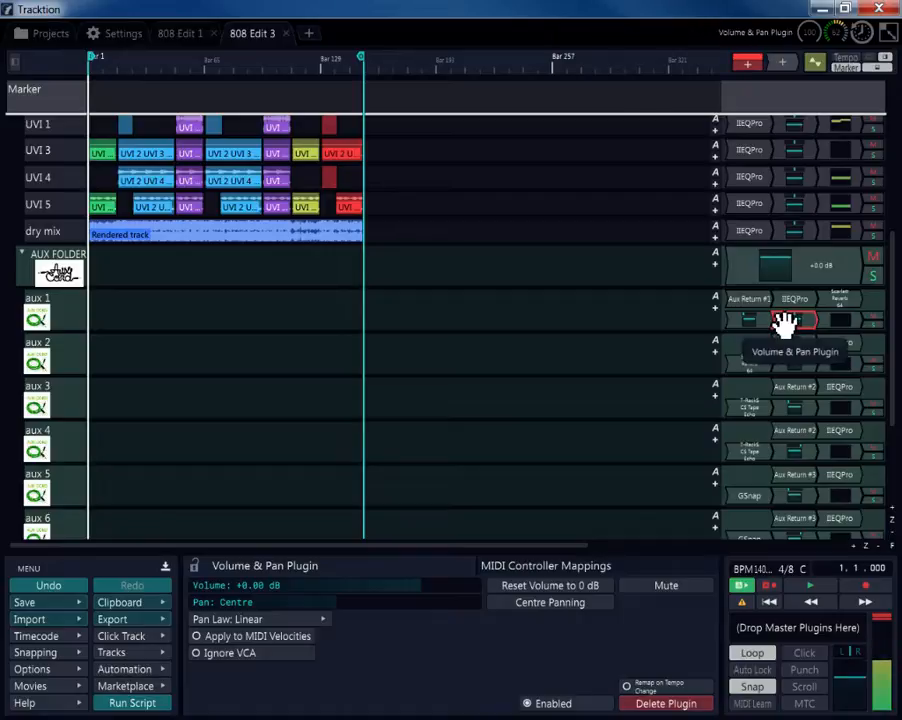
- Copy aux 1's new Volume and Pan plugin to the ends of the plugin chains on aux 3, 4, 5, 7, 8 and 9
drag(785, 317, 805, 536)
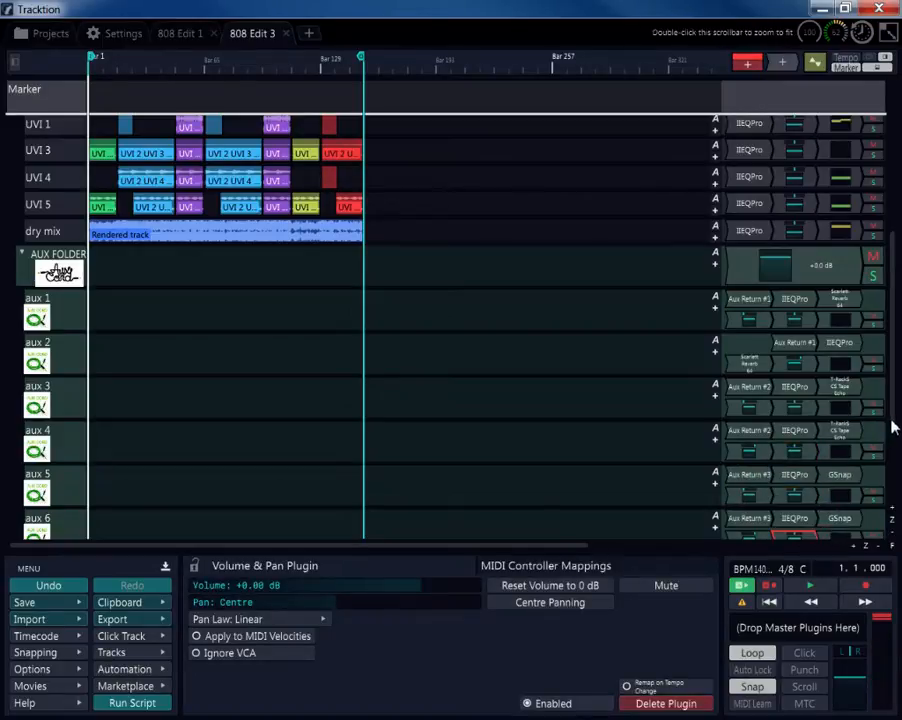
drag(892, 420, 892, 475)
drag(785, 363, 808, 449)
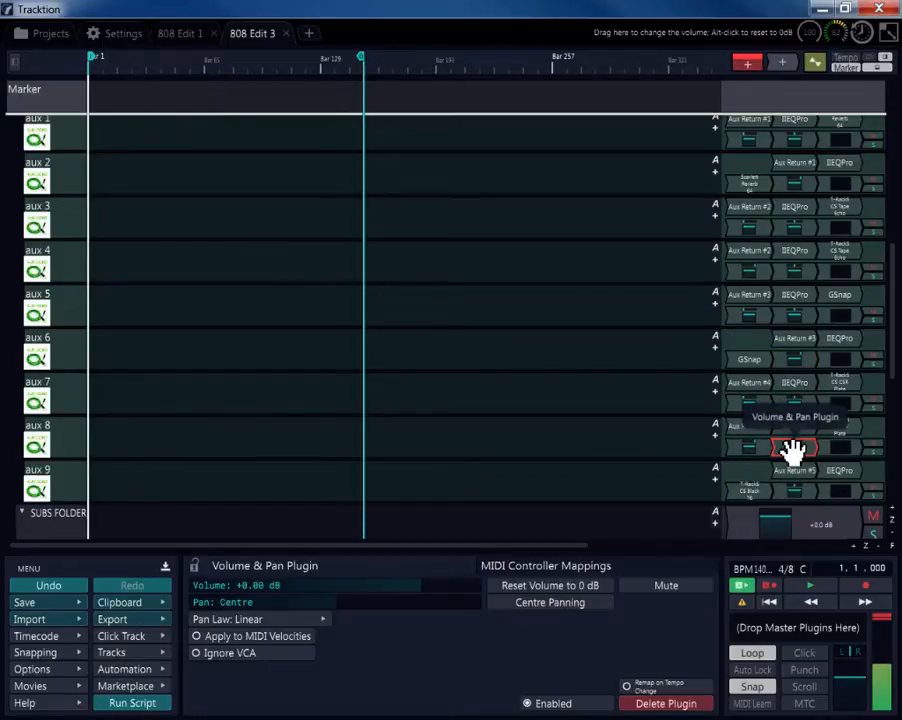
drag(815, 492, 812, 490)
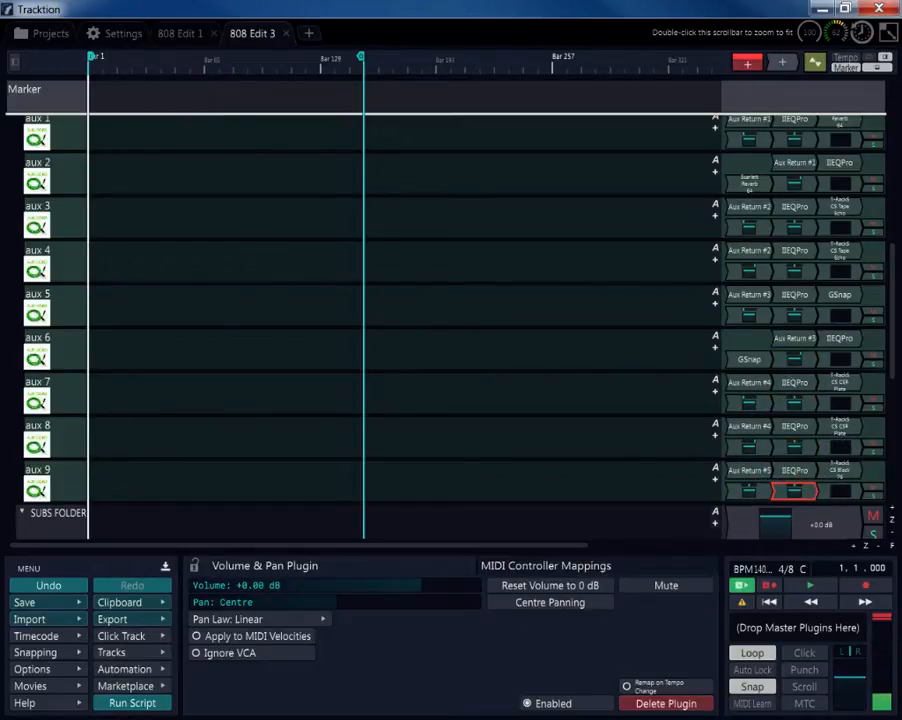
- Delete the VCA plugin from the AUX FOLDER track
scroll(771, 341, up, 4)
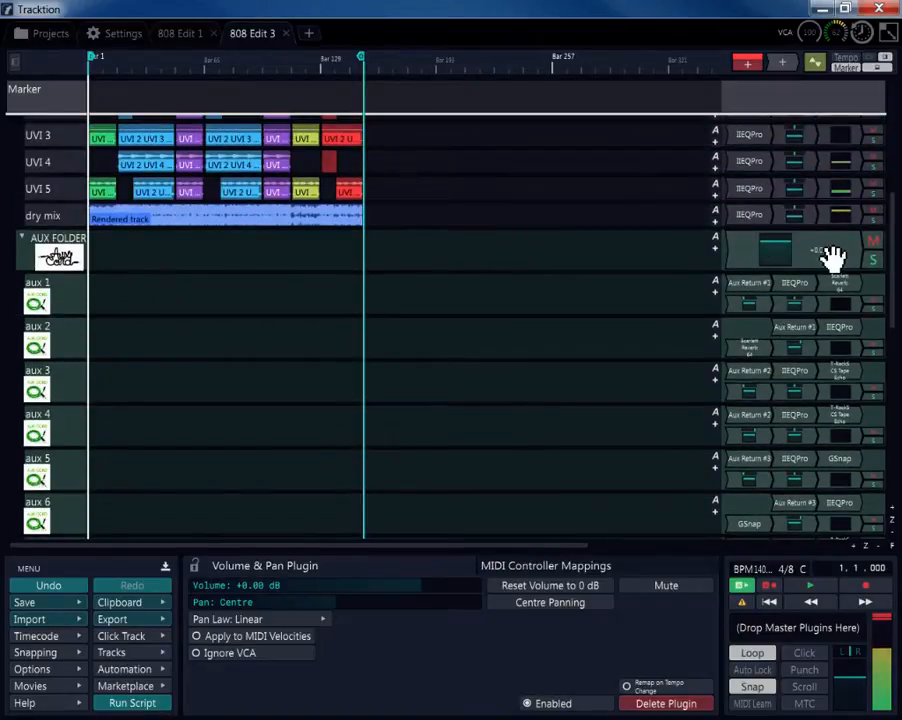
click(837, 258)
right_click(837, 258)
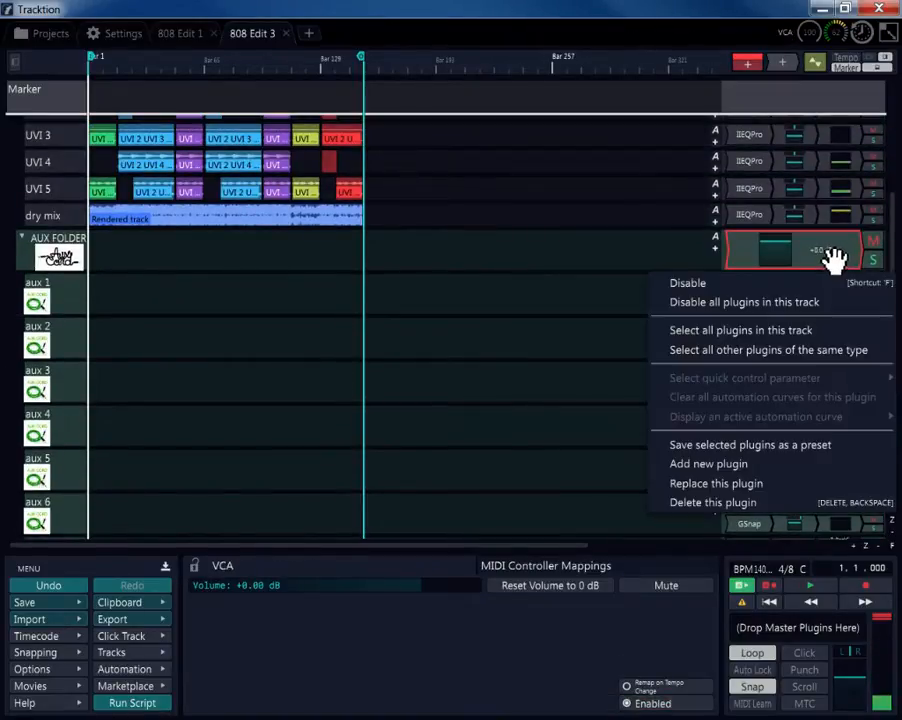
click(729, 503)
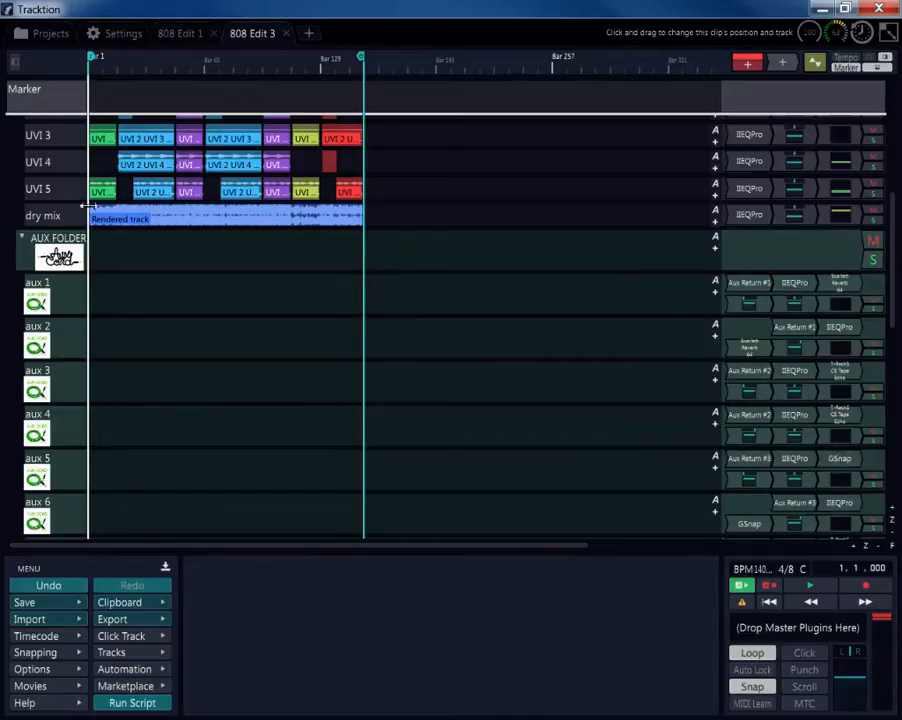
- Add a Text plugin to the AUX FOLDER track, name it AUX FOLDER using the copied track name, and collapse the folder
click(58, 250)
right_click(300, 585)
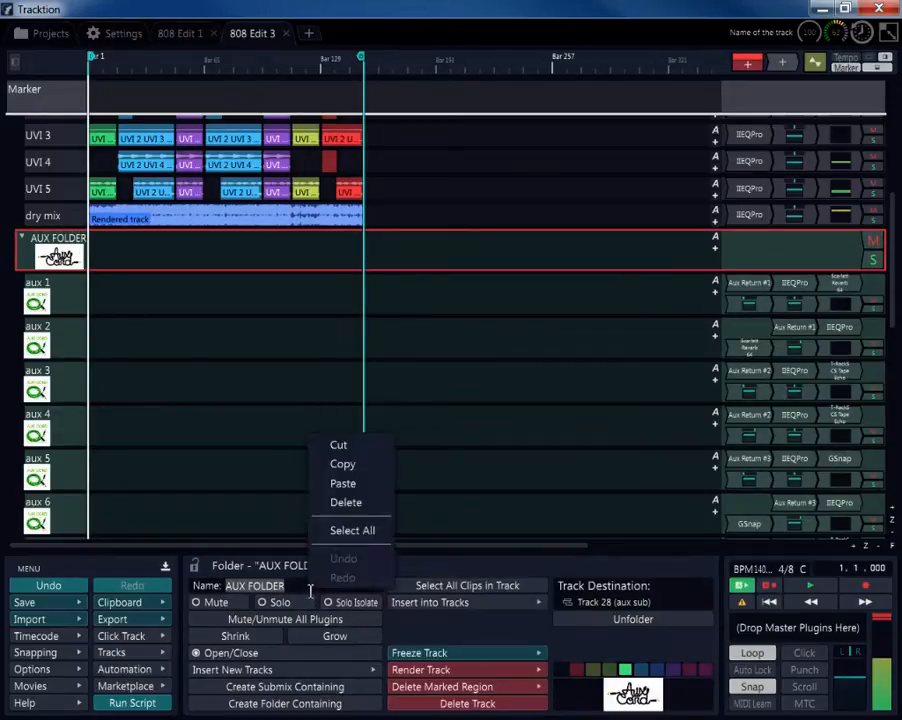
click(340, 461)
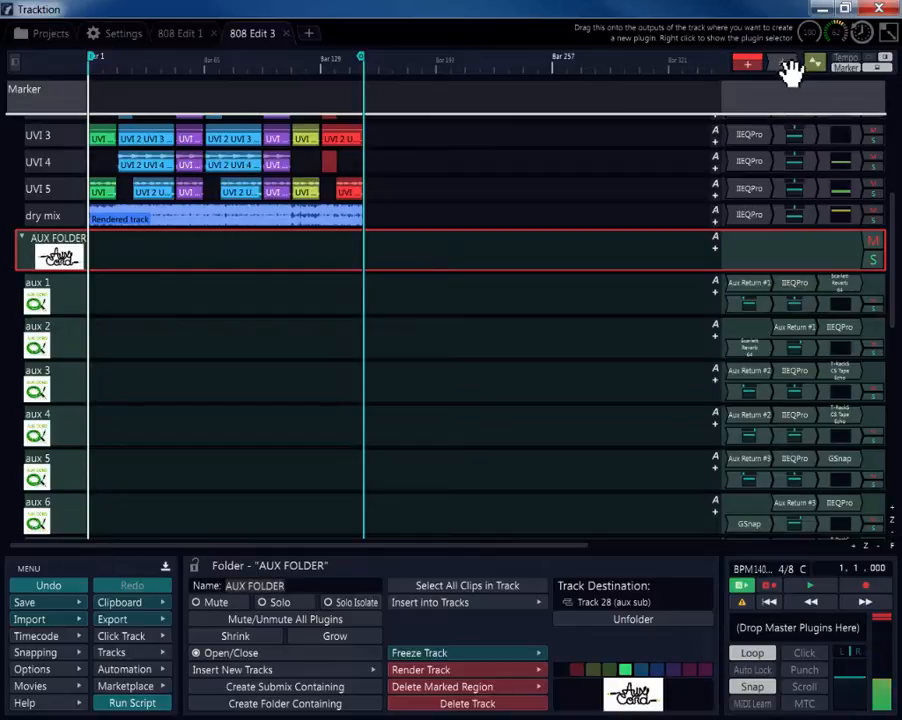
drag(782, 62, 740, 256)
mouse_move(698, 262)
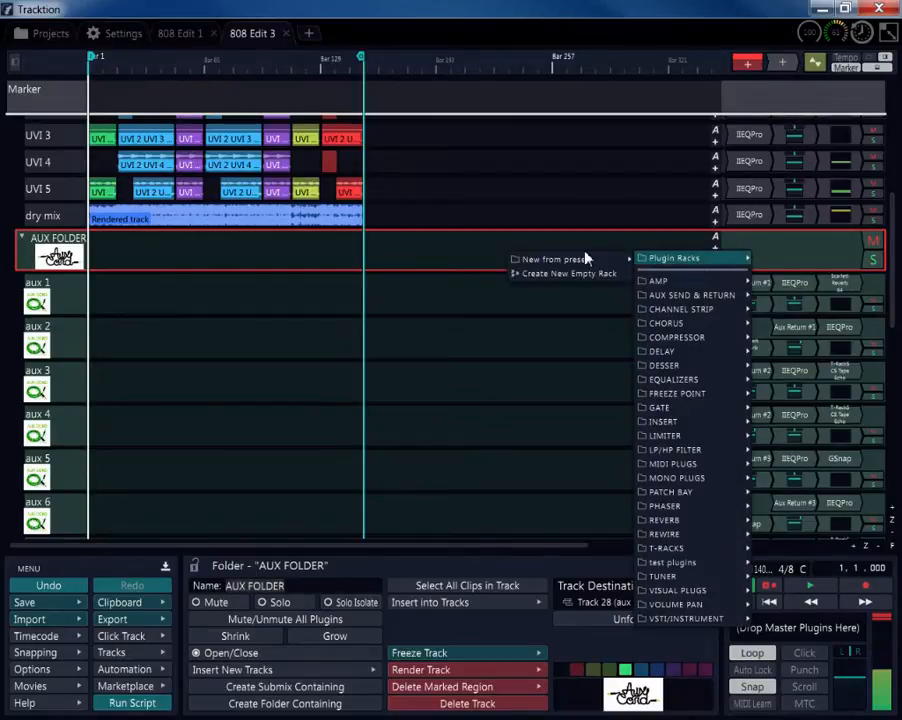
mouse_move(678, 494)
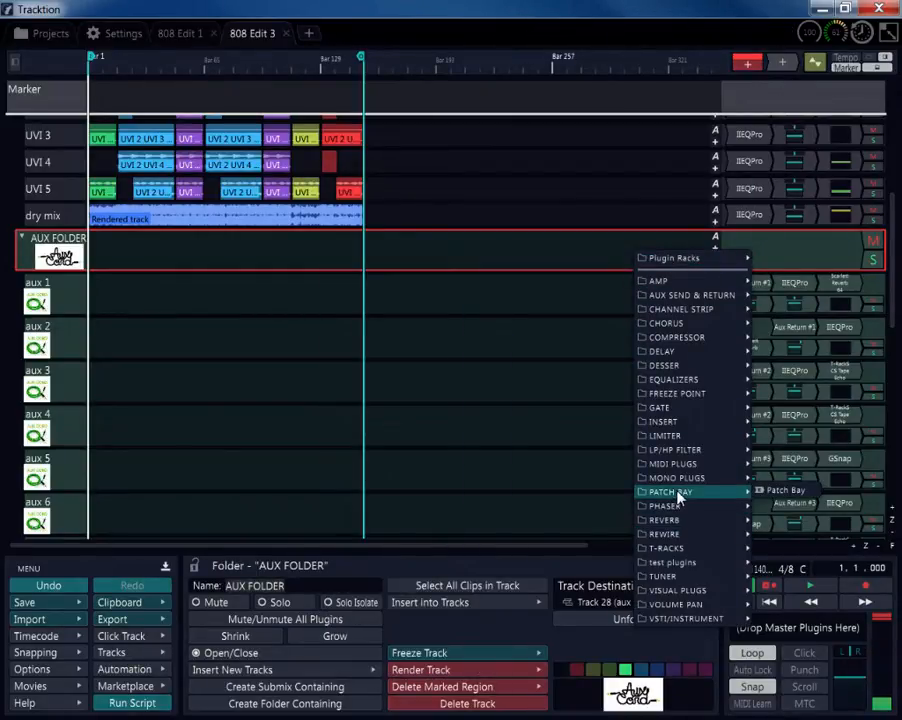
mouse_move(669, 595)
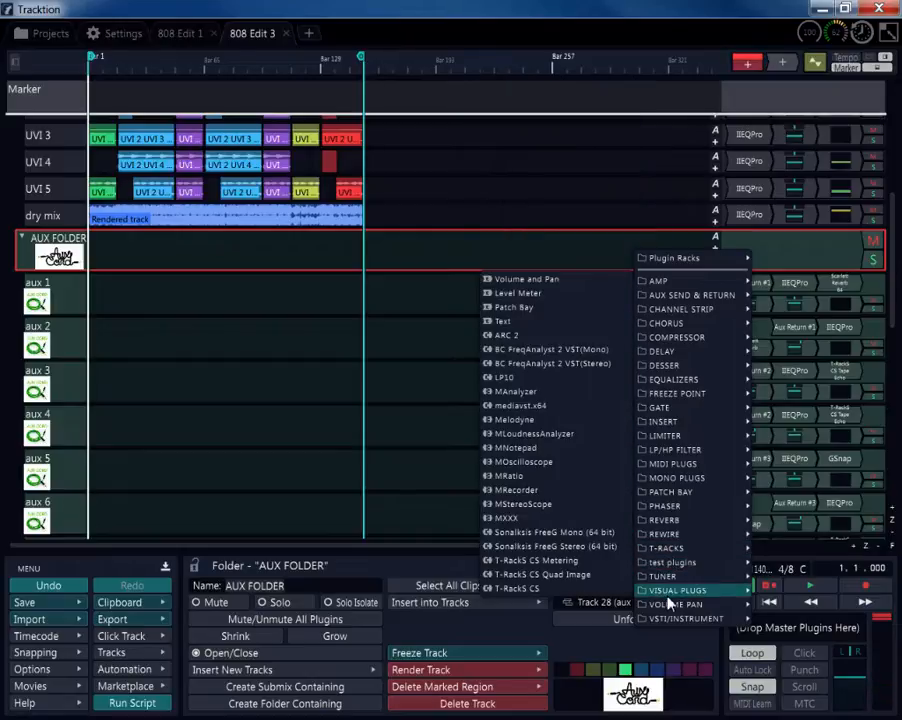
click(508, 322)
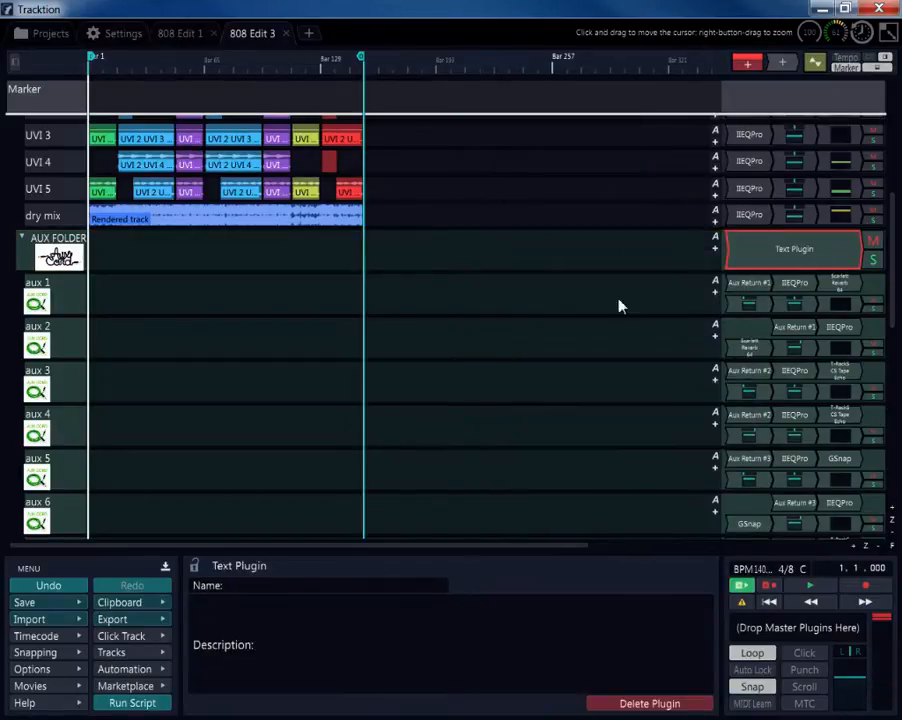
right_click(345, 586)
click(378, 478)
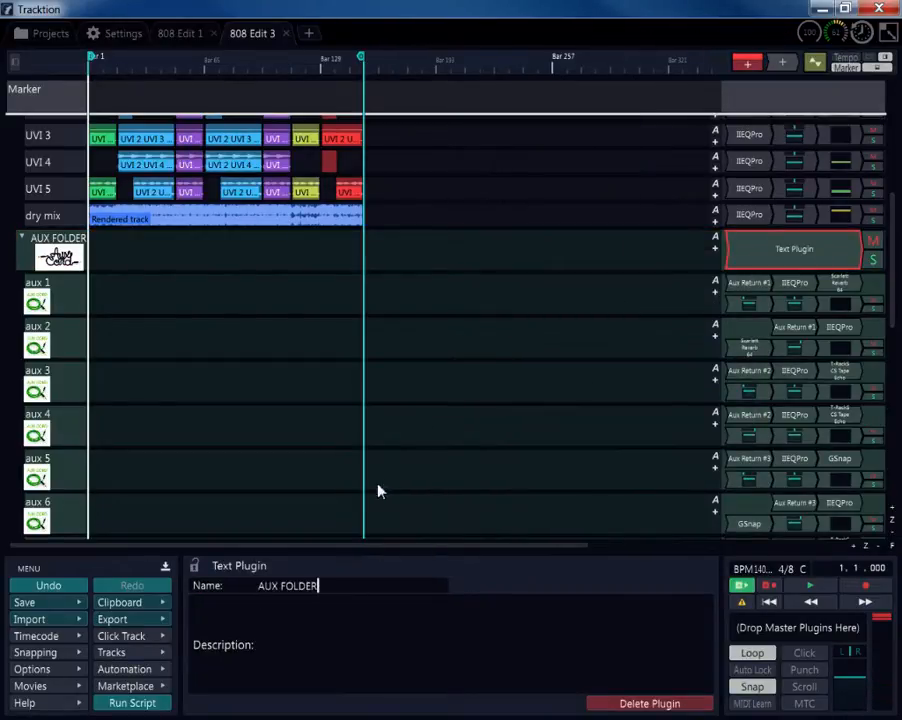
click(24, 239)
- Replace the BEAT FOLDER track's VCA plugin with a Text plugin named BEAT FOLDER, using the copied track name
scroll(34, 238, up, 5)
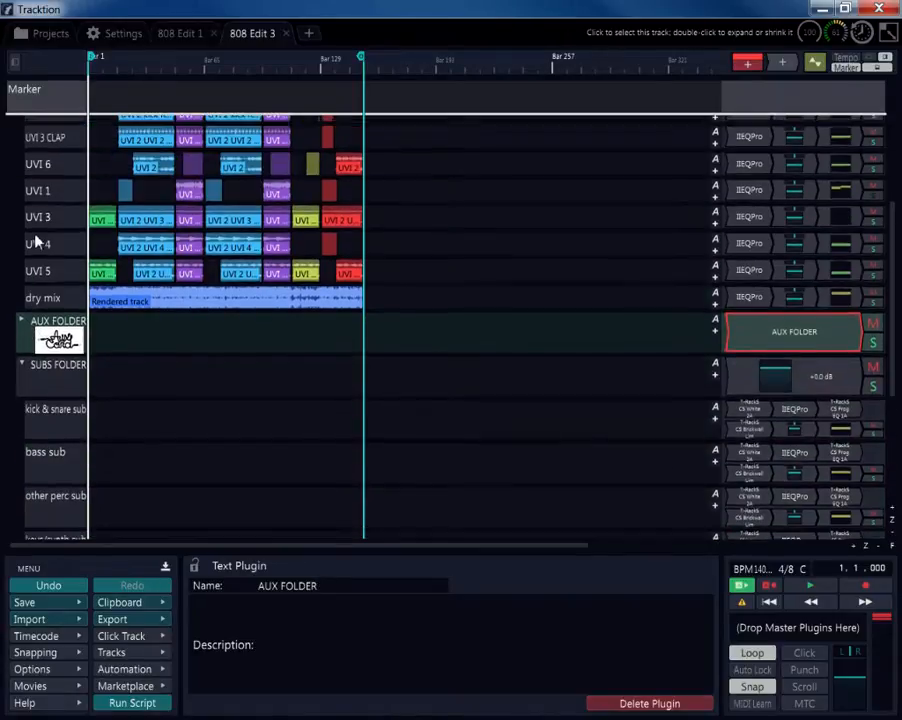
click(62, 175)
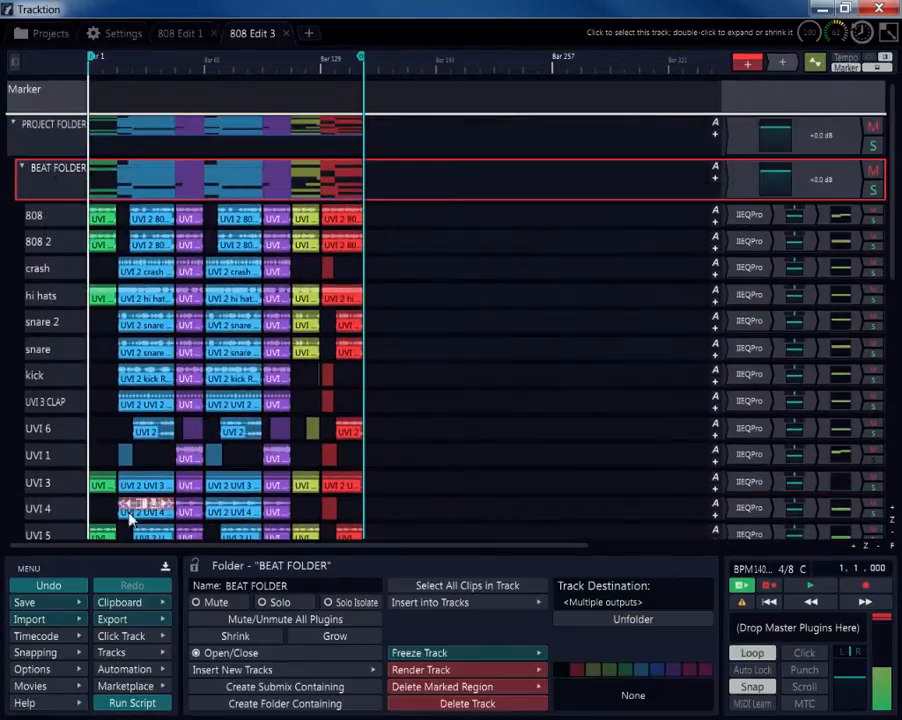
right_click(297, 587)
click(345, 467)
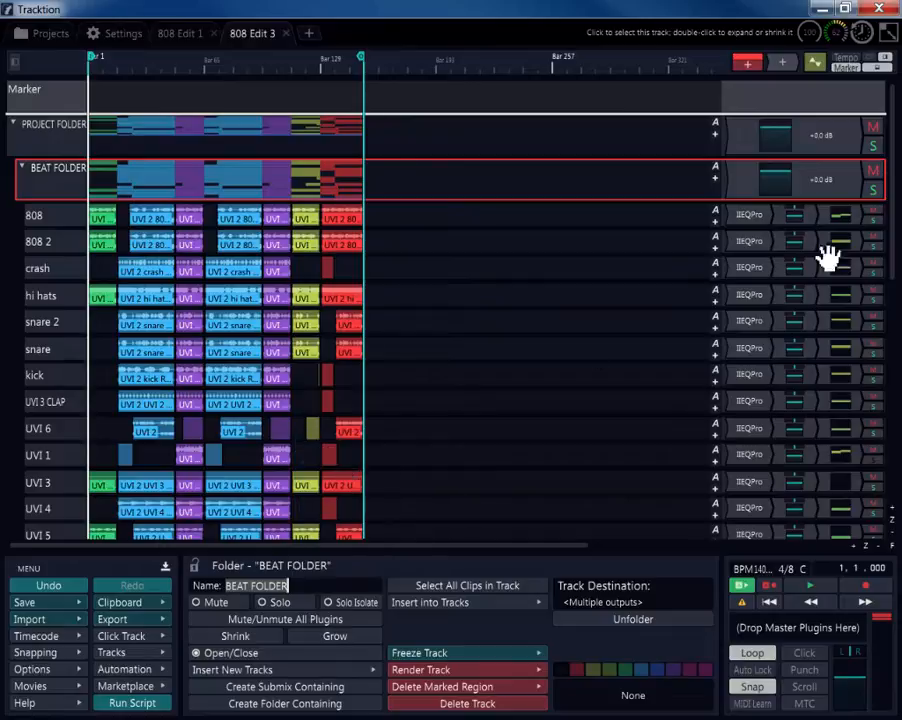
right_click(820, 182)
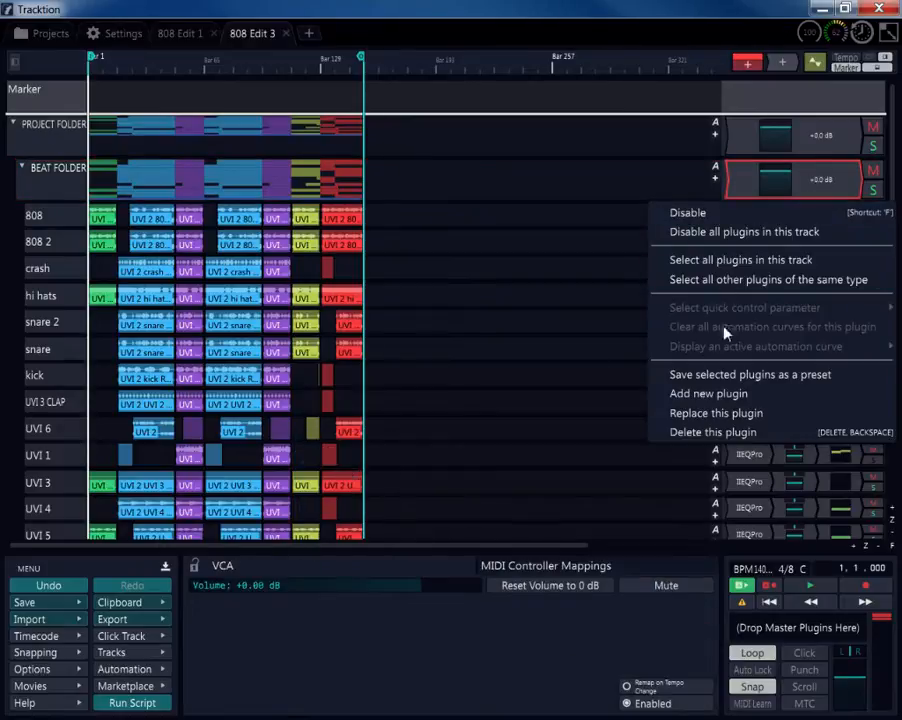
click(703, 414)
click(673, 397)
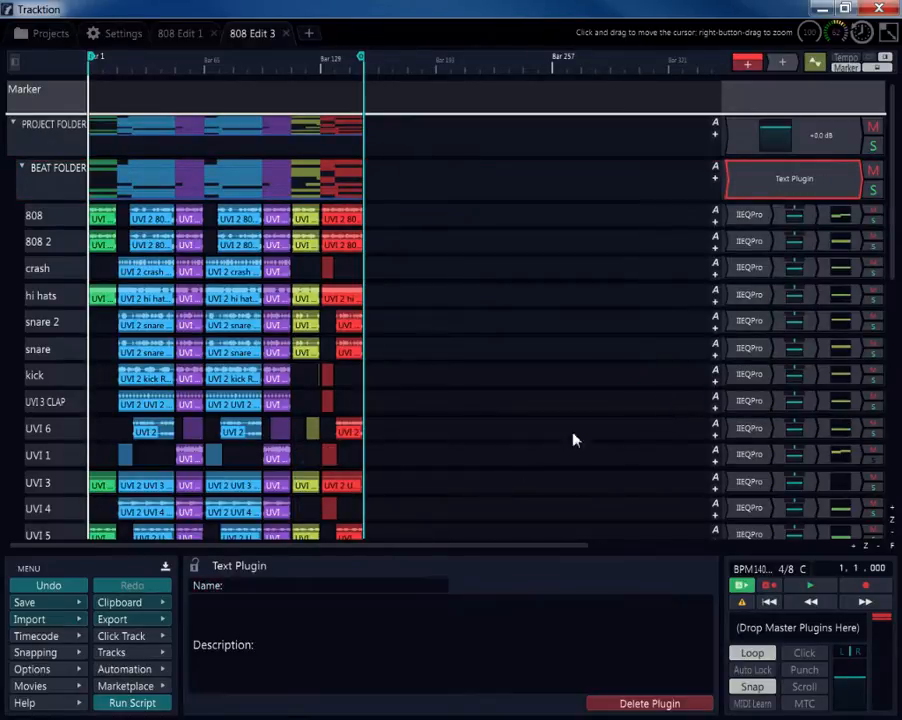
right_click(268, 588)
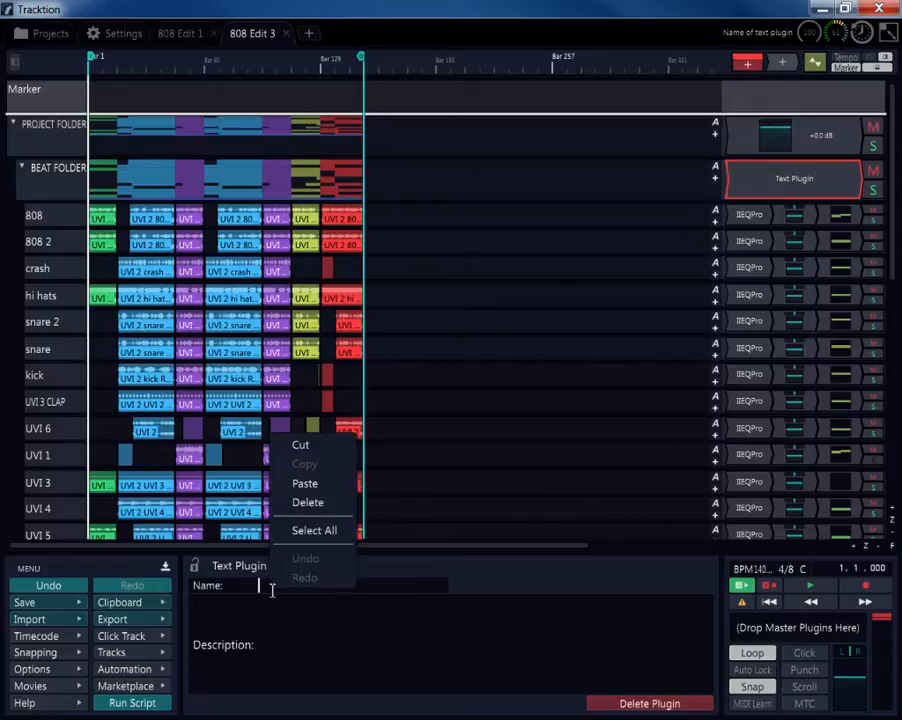
click(302, 480)
- Replace the PROJECT FOLDER track's VCA plugin with a Text plugin named PROJECT FOLDER, using the copied track name
click(750, 143)
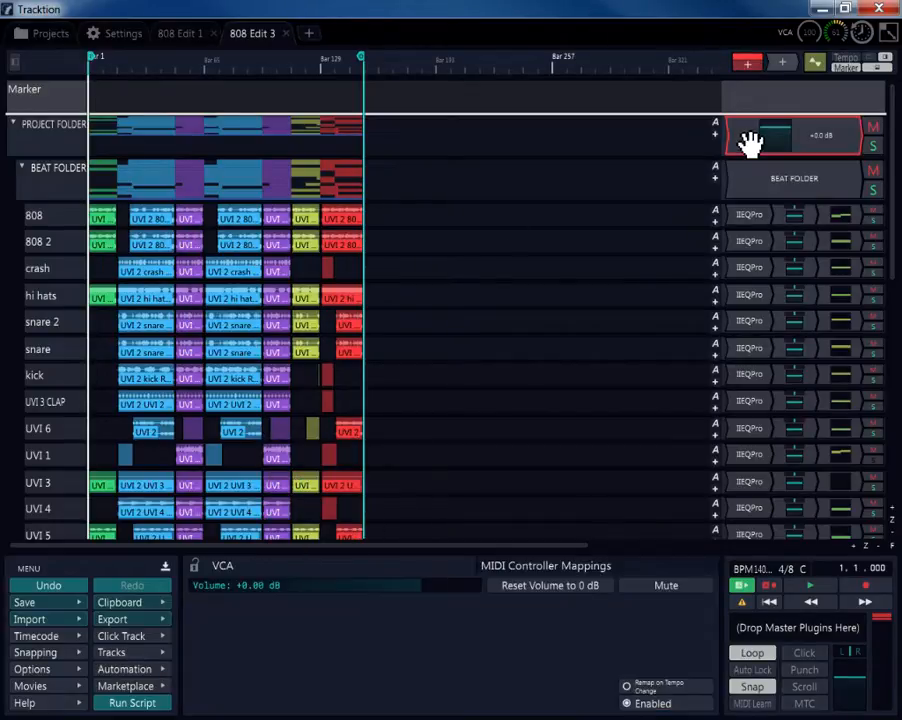
click(30, 134)
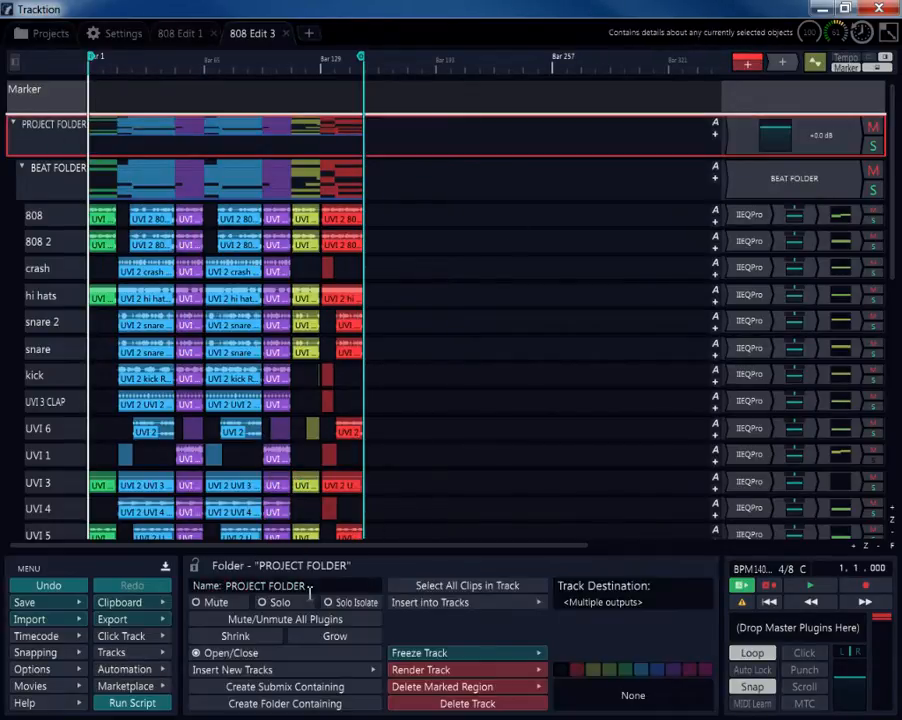
right_click(312, 592)
click(341, 468)
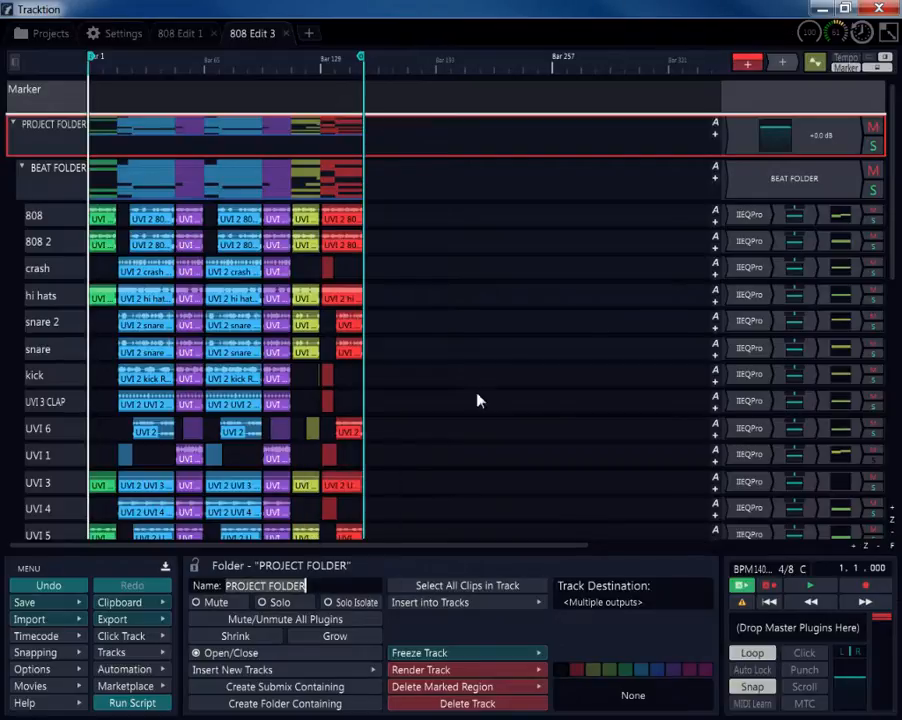
click(755, 132)
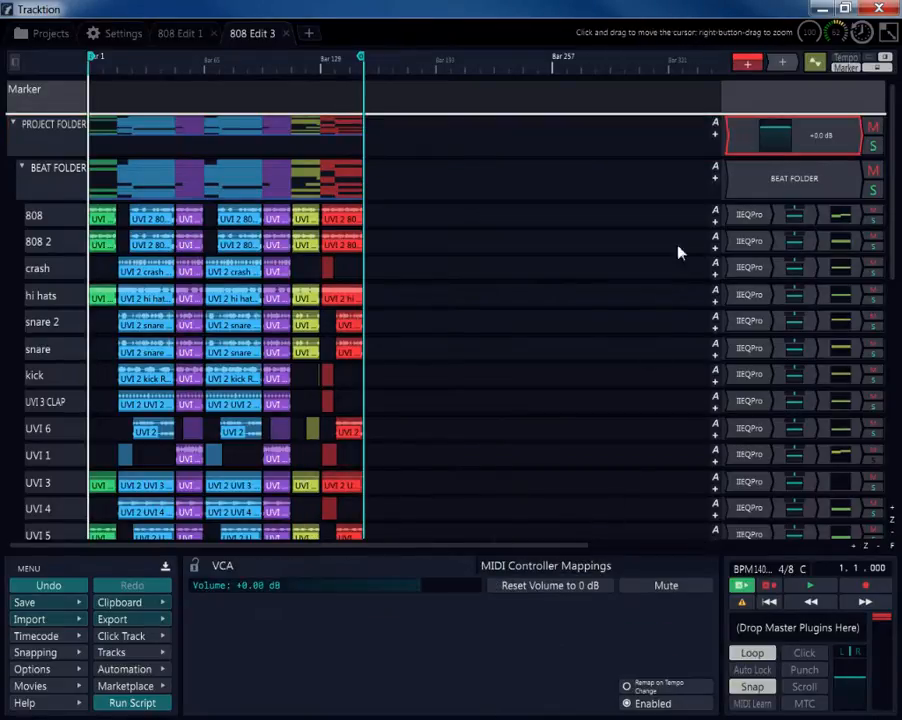
right_click(758, 137)
click(690, 367)
click(630, 349)
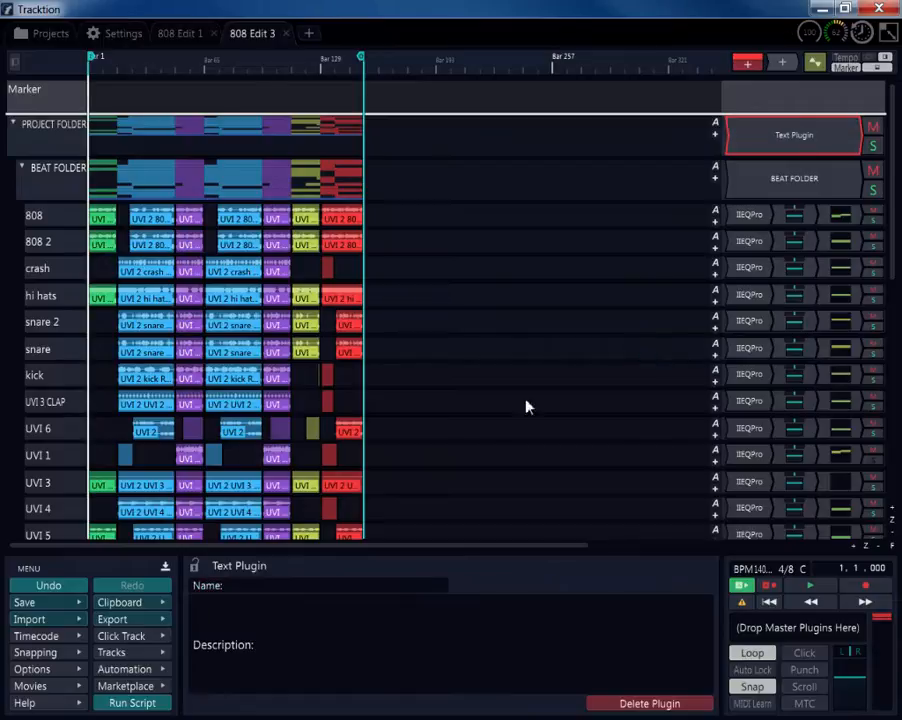
right_click(299, 581)
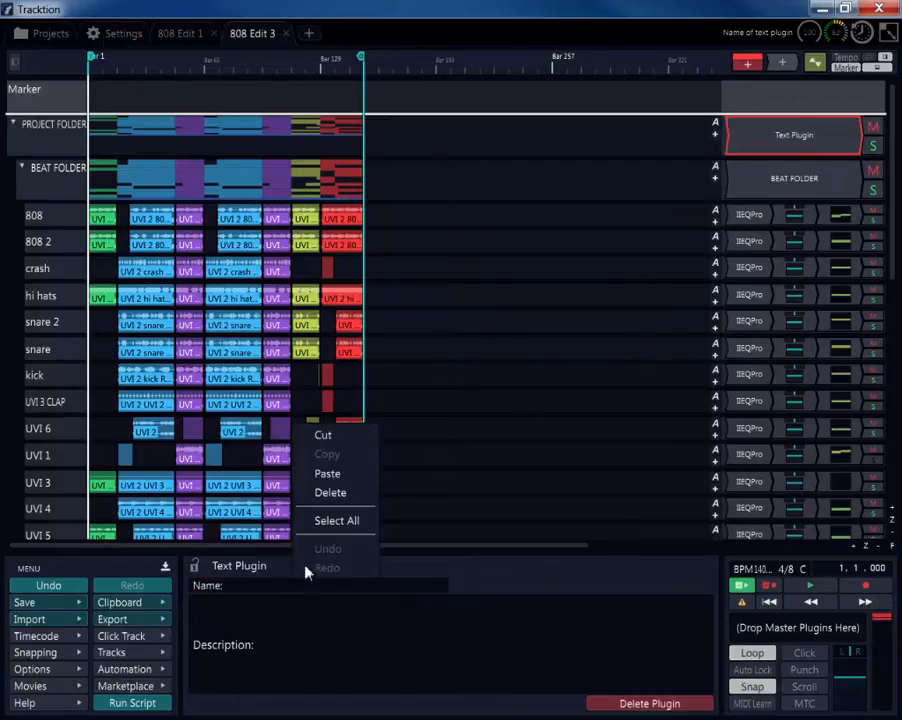
click(328, 472)
- Look through the track list from BEAT FOLDER down to MASTER FADER, checking the folders and sub tracks
click(36, 178)
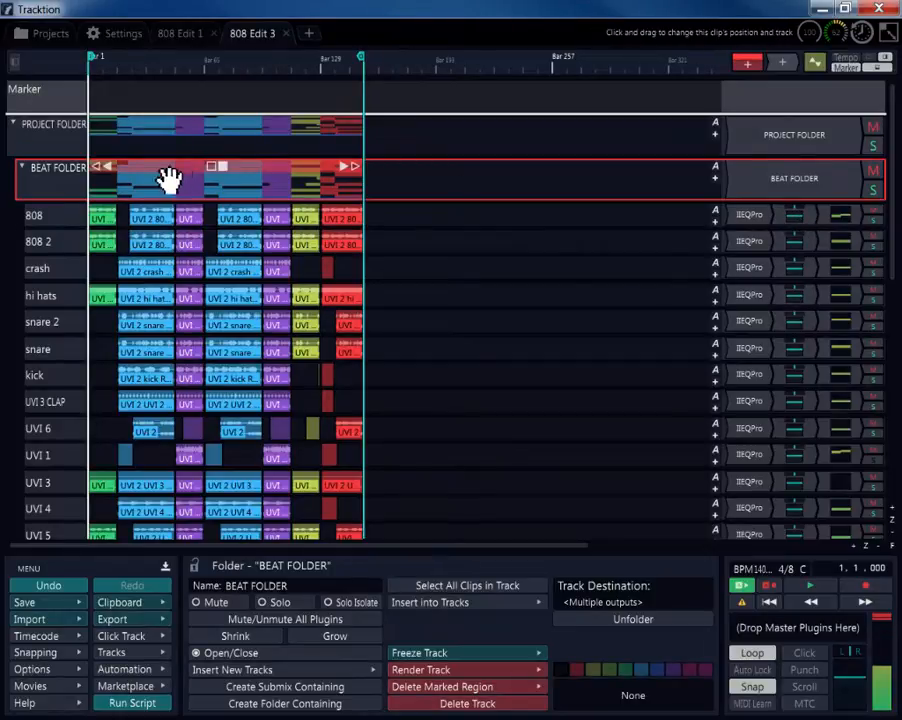
scroll(47, 213, down, 1)
scroll(47, 213, down, 3)
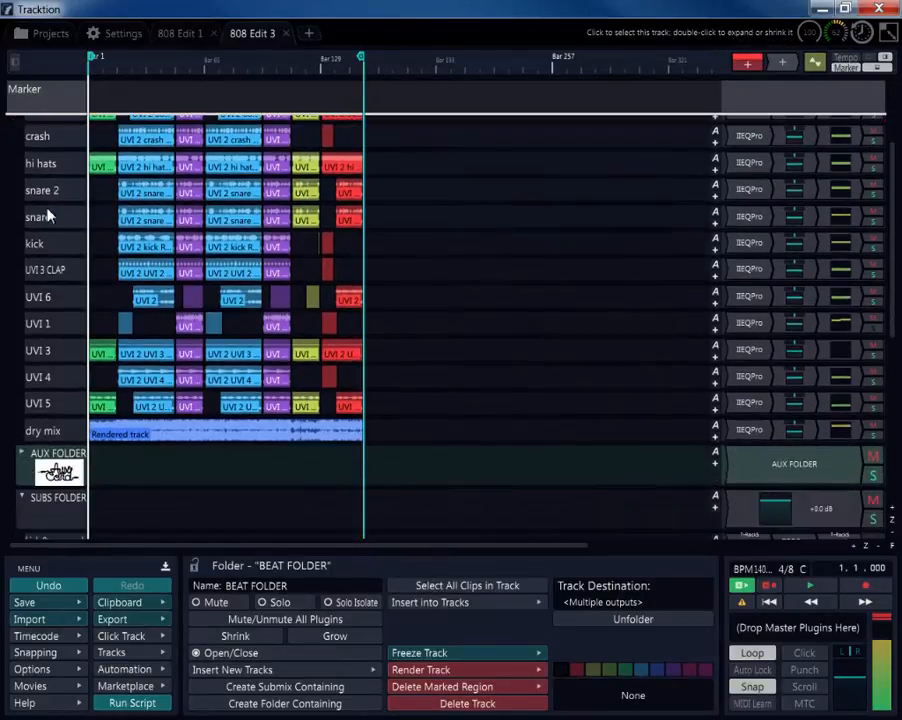
scroll(48, 324, up, 4)
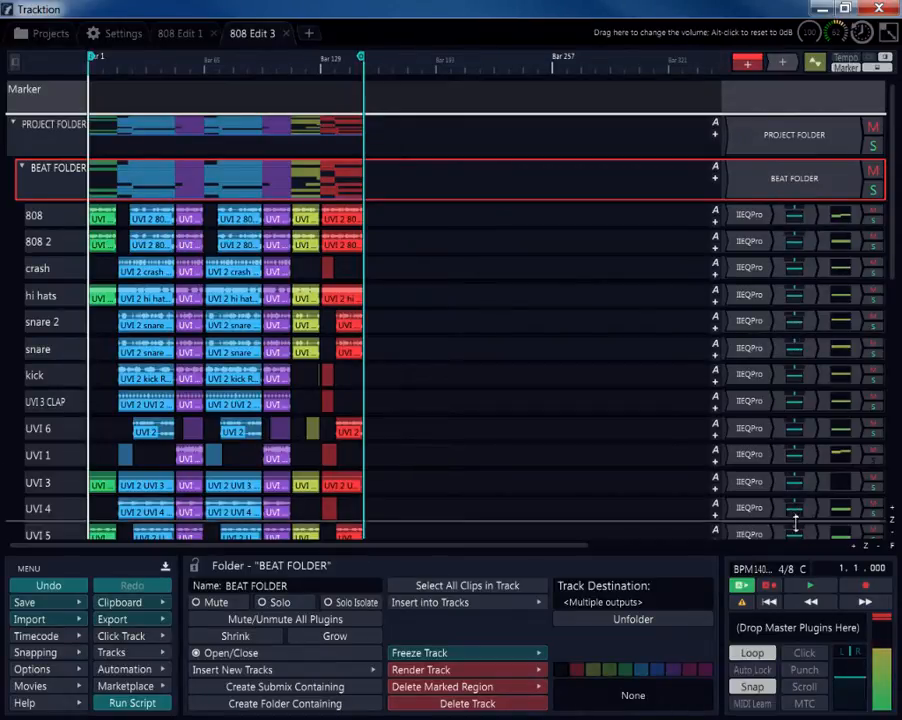
scroll(35, 240, down, 5)
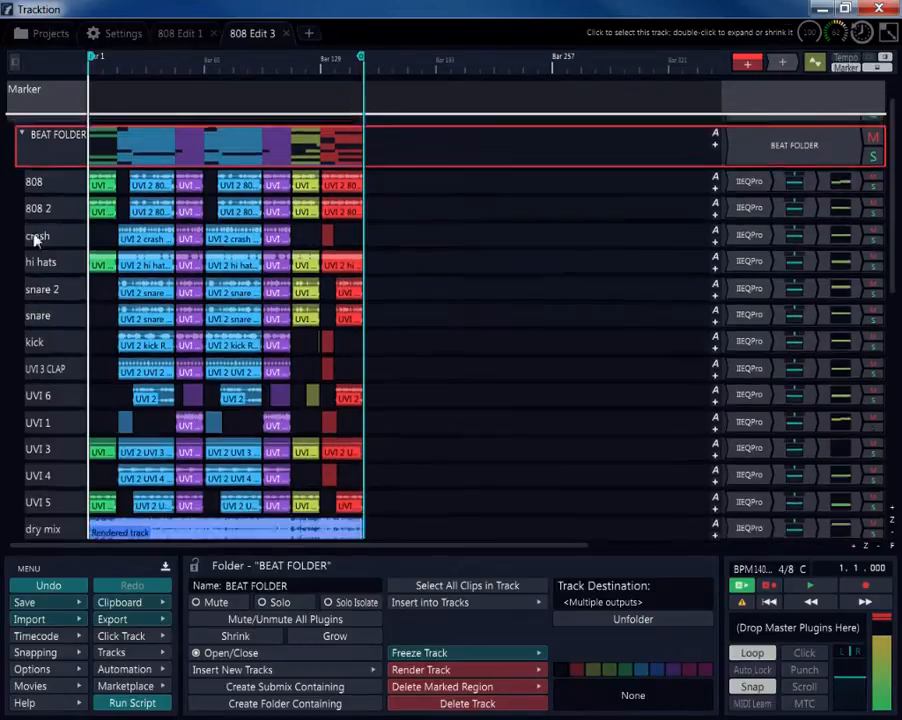
scroll(40, 240, up, 5)
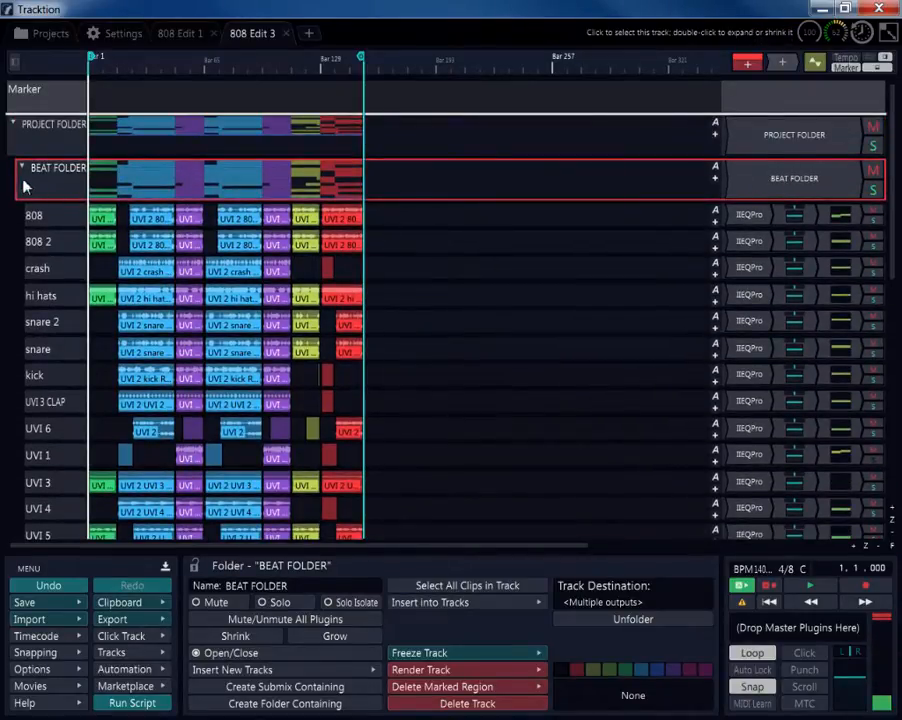
scroll(28, 226, down, 8)
scroll(74, 240, down, 3)
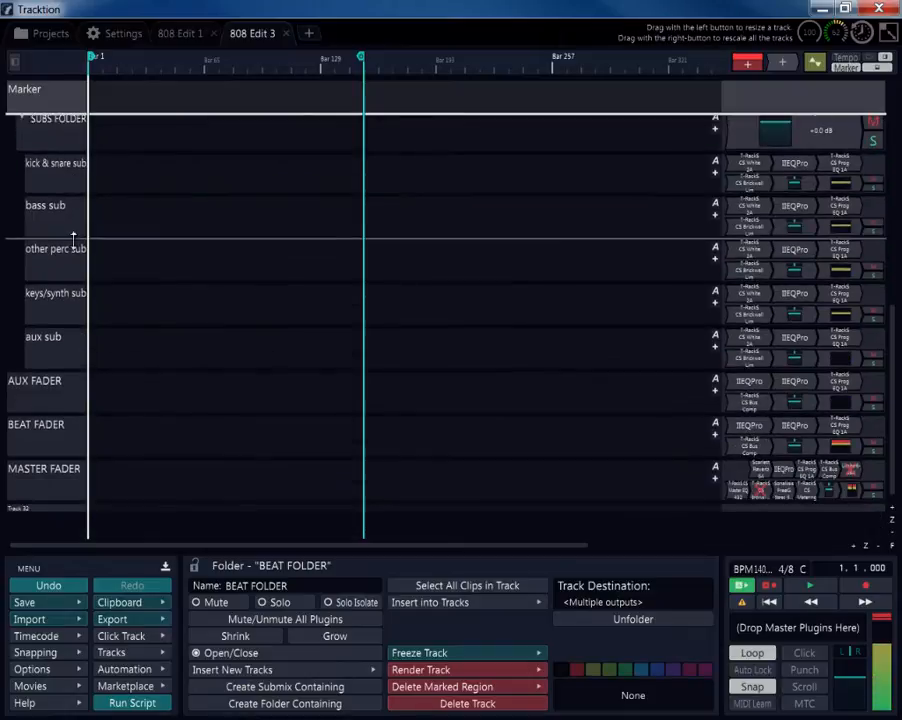
scroll(45, 420, up, 4)
scroll(57, 428, up, 2)
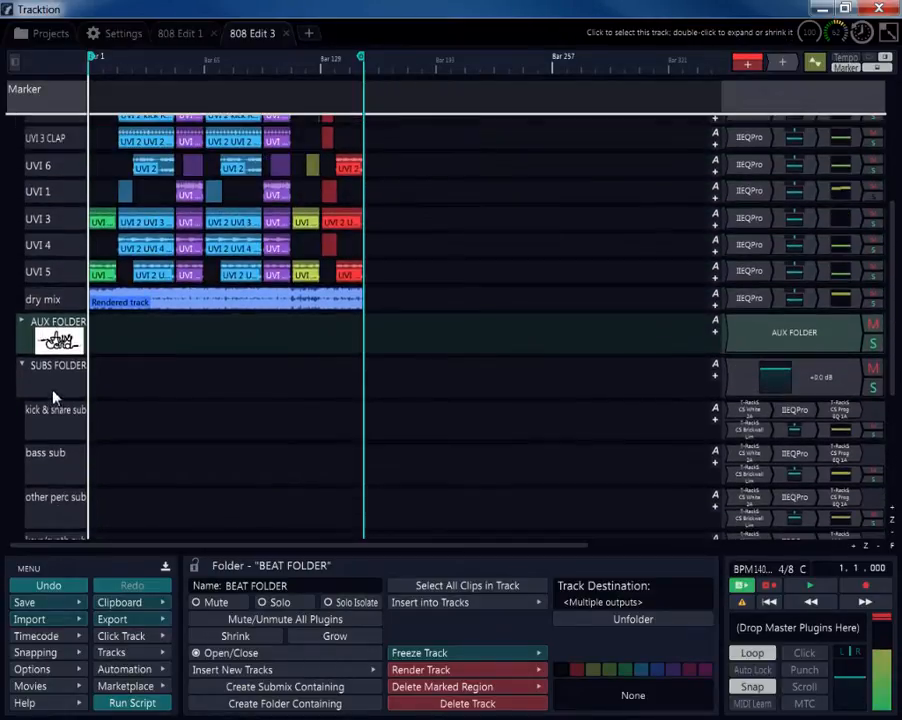
- Replace the SUBS FOLDER track's VCA plugin with a Text plugin named SUBS FOLDER, using the copied track name
click(40, 372)
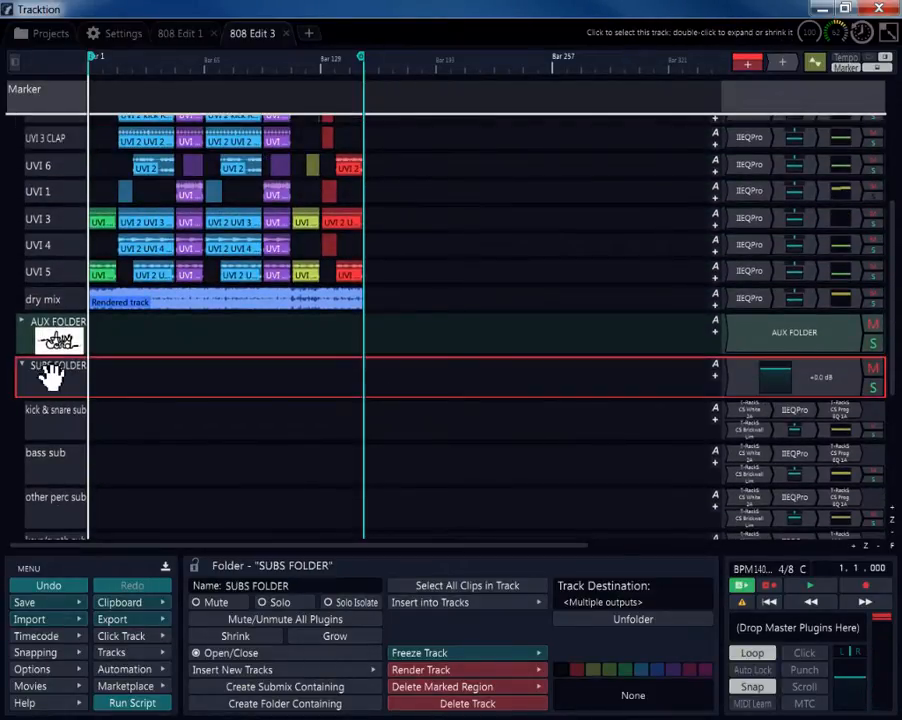
click(284, 585)
right_click(284, 585)
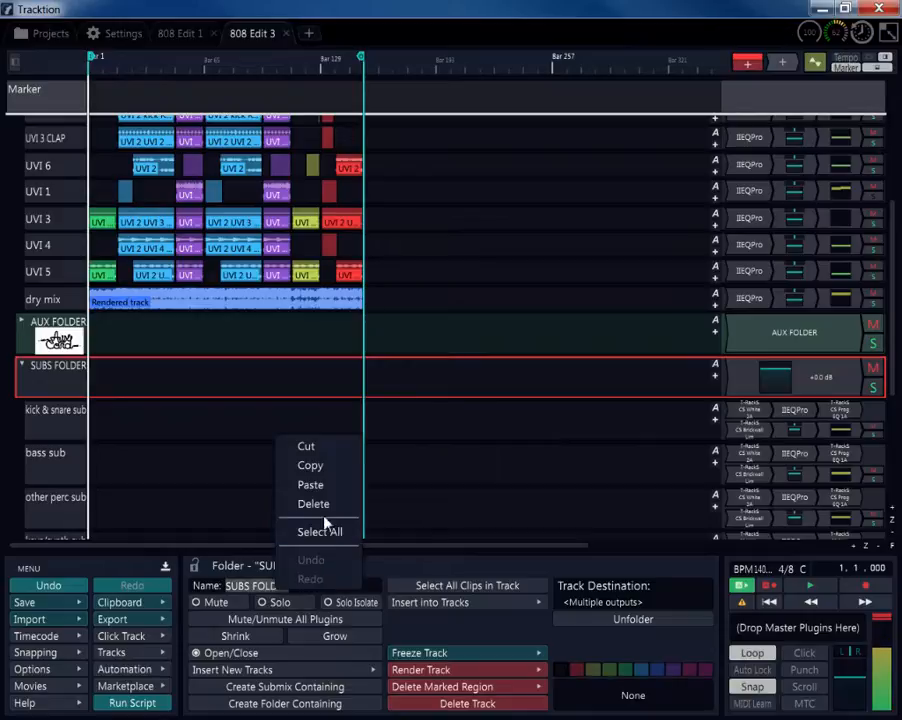
click(322, 474)
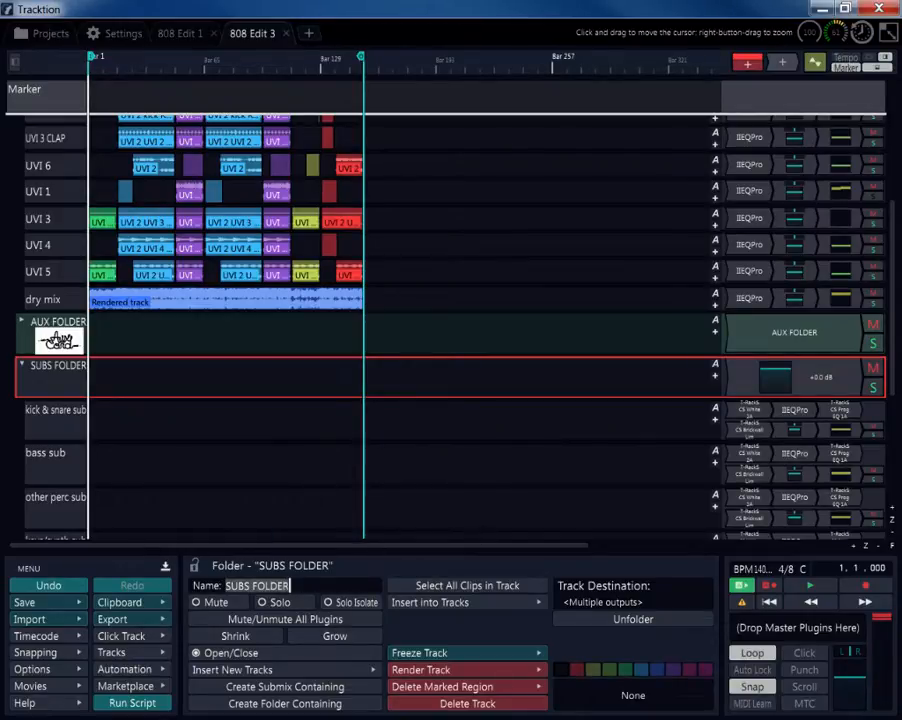
click(742, 373)
right_click(742, 373)
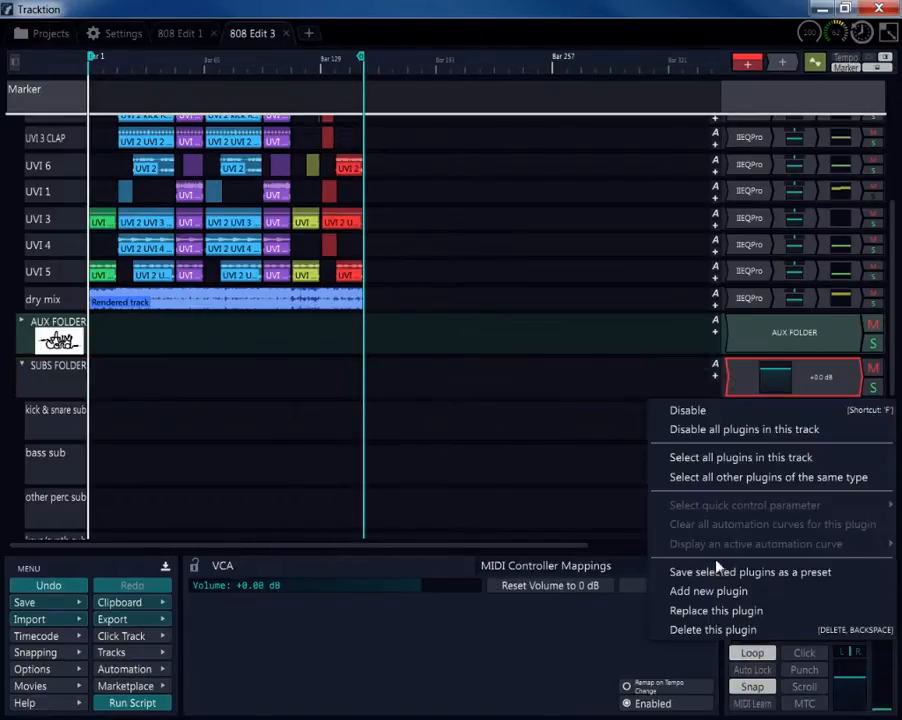
click(700, 610)
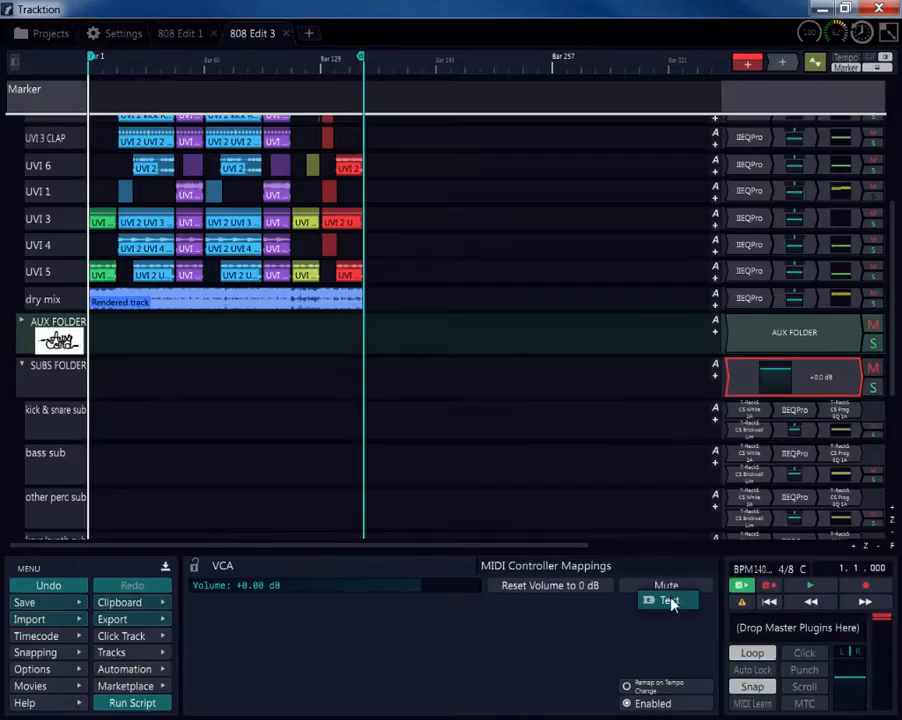
click(671, 604)
click(292, 588)
right_click(292, 588)
click(330, 480)
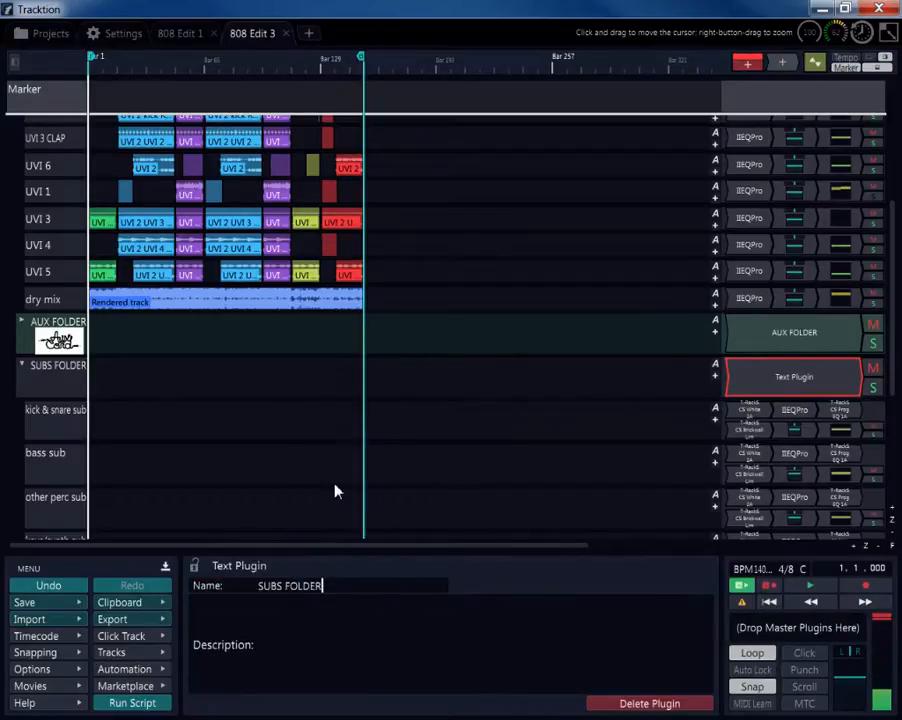
click(780, 384)
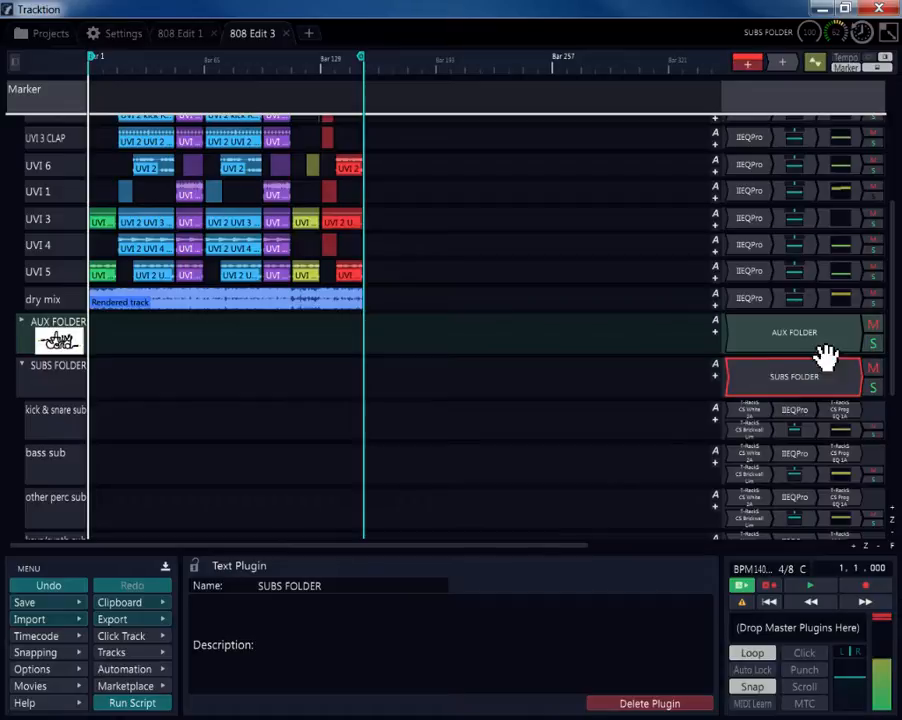
- Set the SUBS FOLDER track's colour to purple and the BEAT FOLDER track's colour to yellow
click(70, 374)
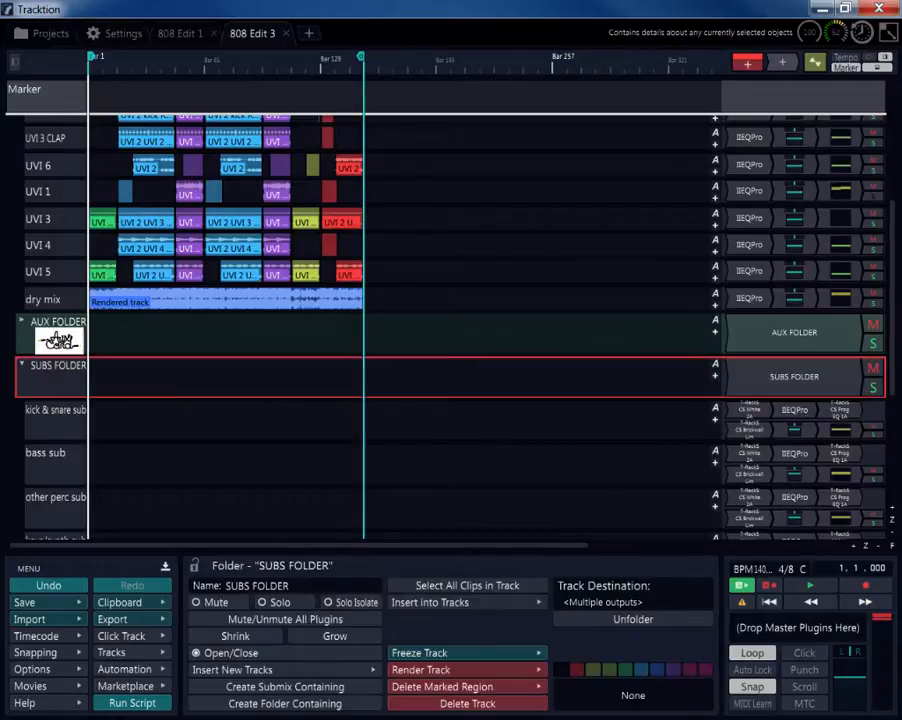
click(674, 669)
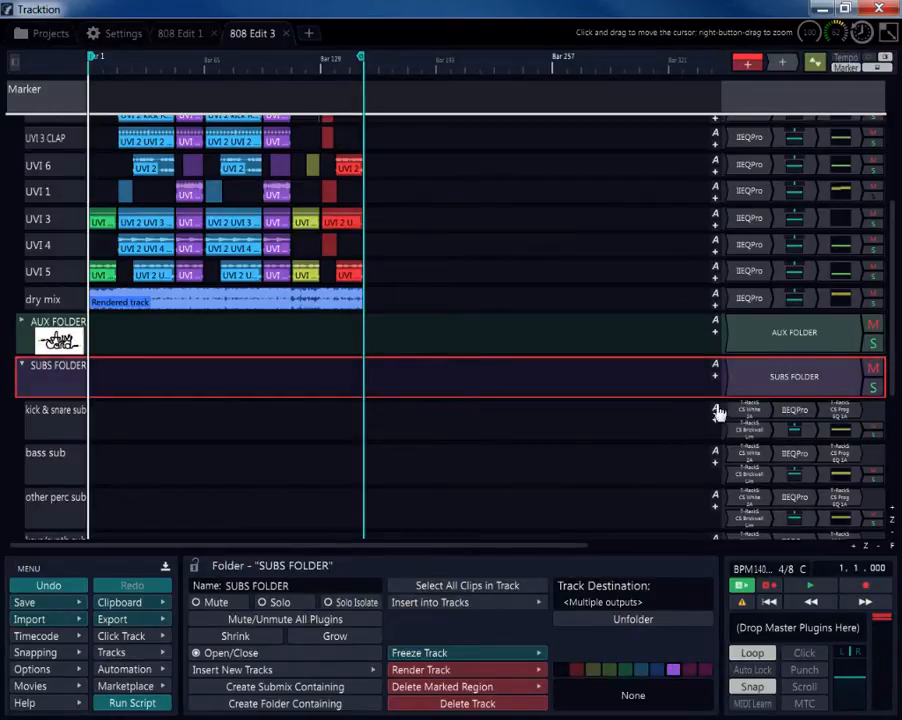
scroll(38, 278, up, 5)
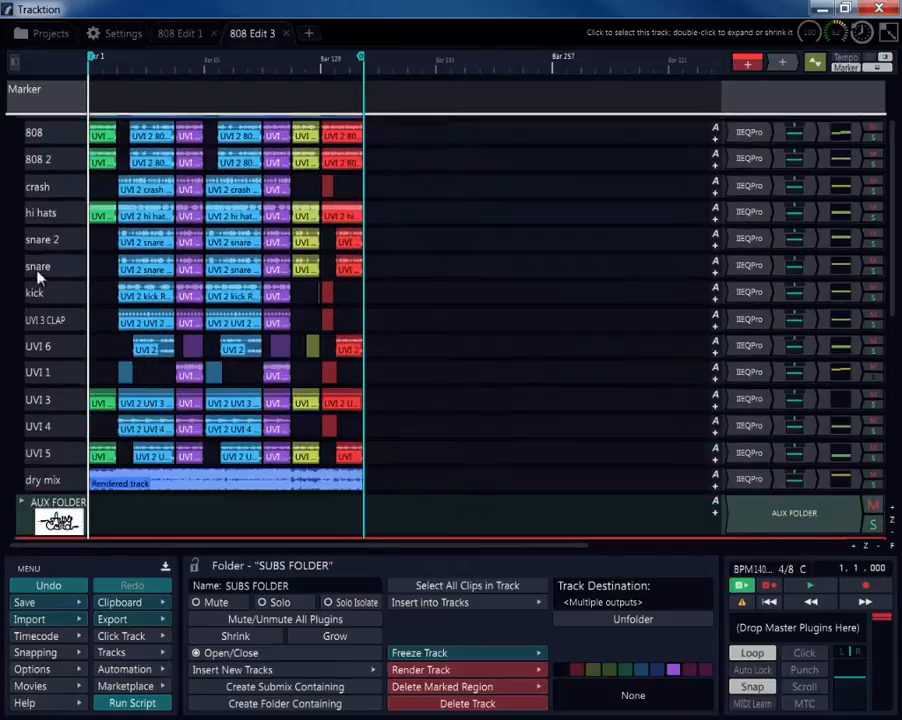
click(55, 186)
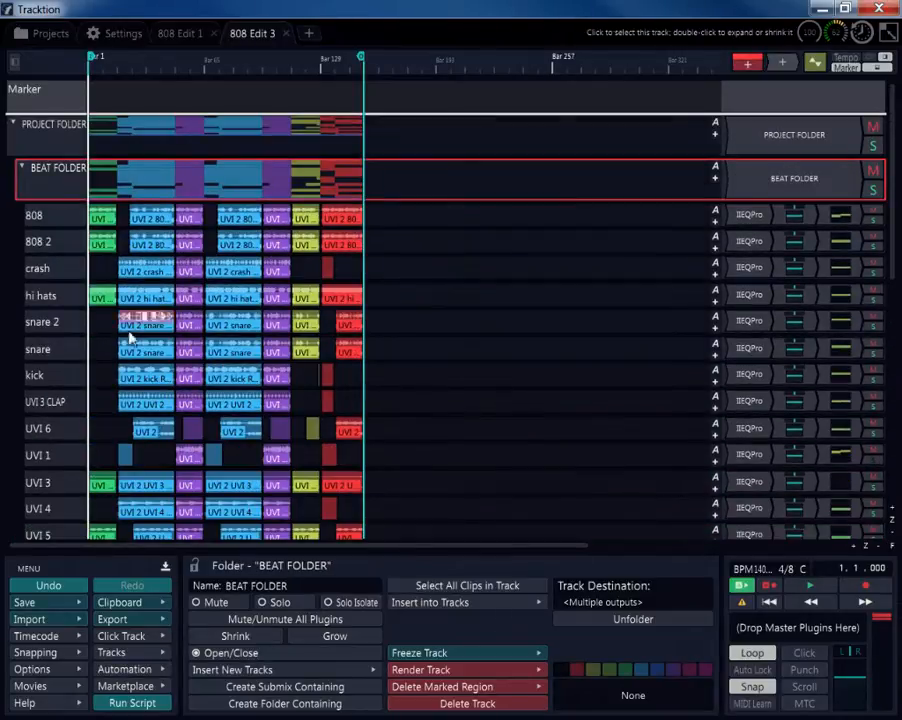
click(594, 671)
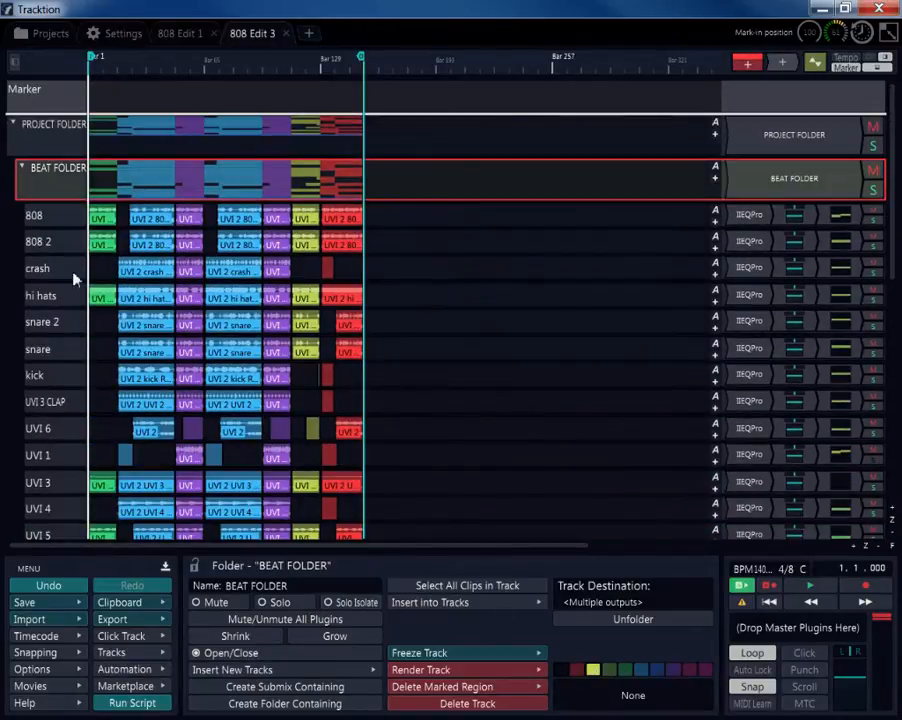
- Set all tracks inside BEAT FOLDER, from 808 through dry mix, to the same yellow and collapse the folder
click(50, 537)
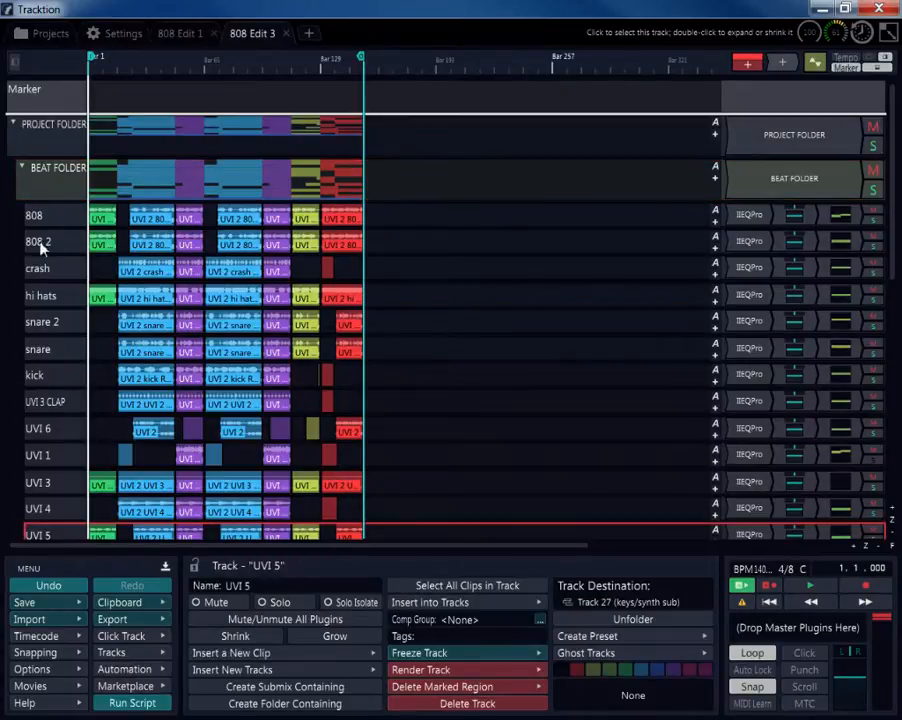
click(38, 216)
scroll(35, 353, down, 2)
shift+click(45, 497)
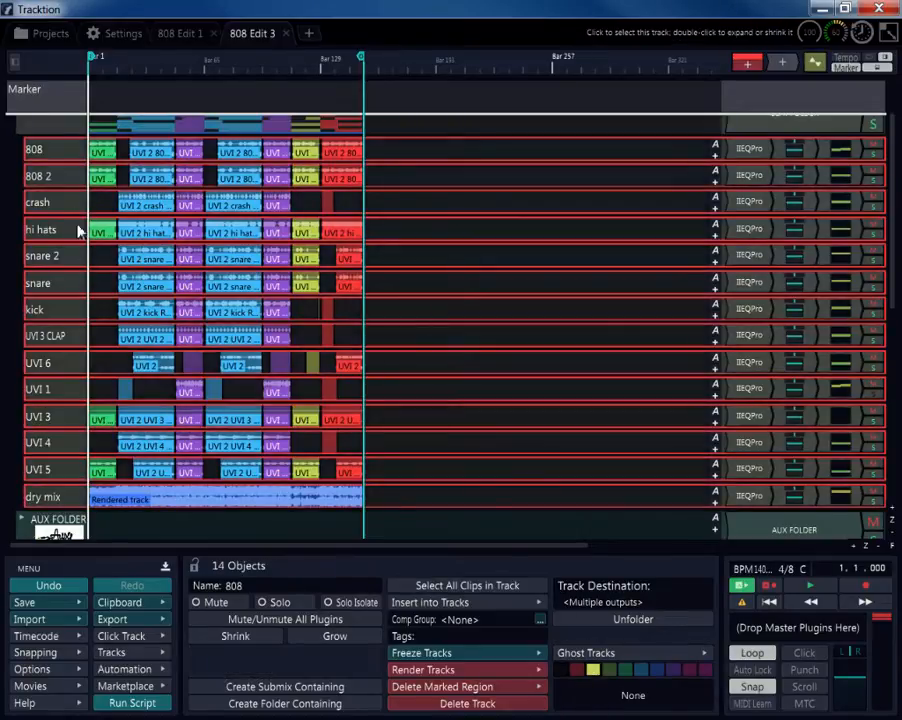
scroll(66, 229, up, 2)
click(21, 170)
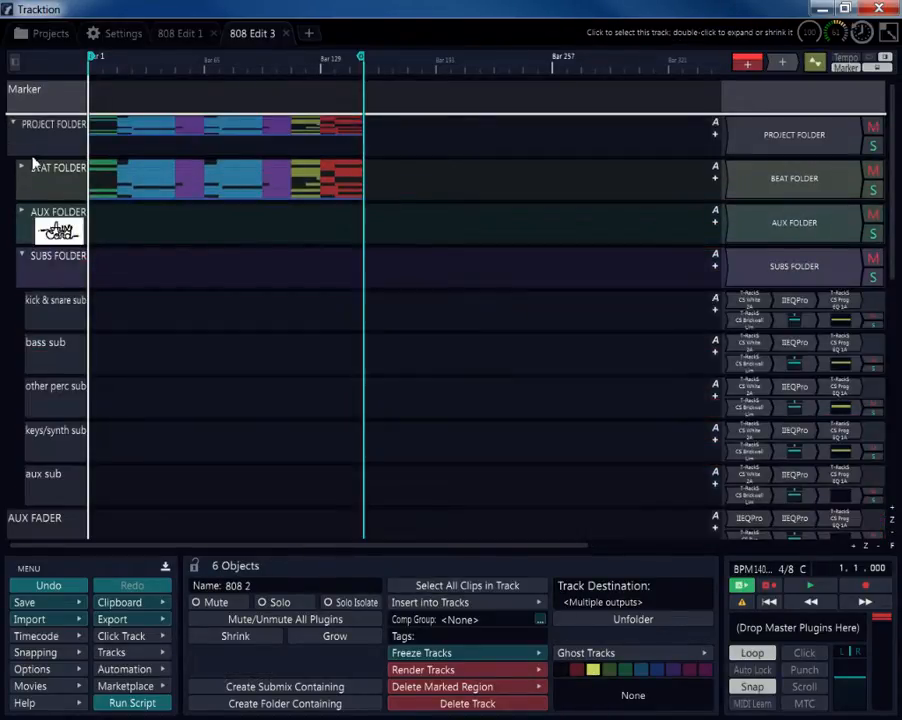
- Set the PROJECT FOLDER track's colour to blue and the tracks from kick & snare sub through aux sub to purple
click(40, 130)
click(657, 671)
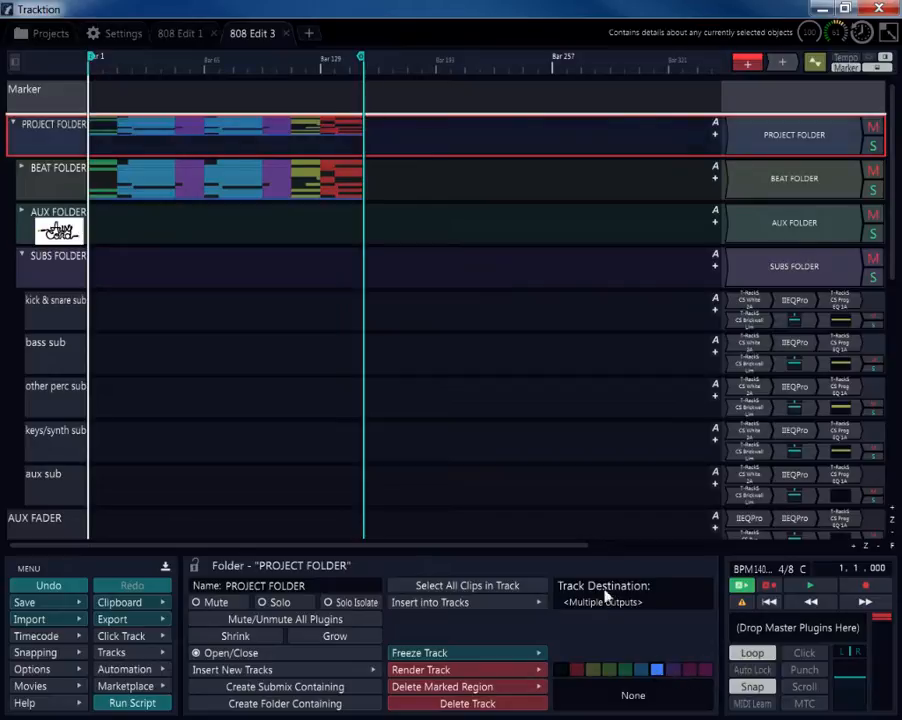
scroll(40, 222, down, 2)
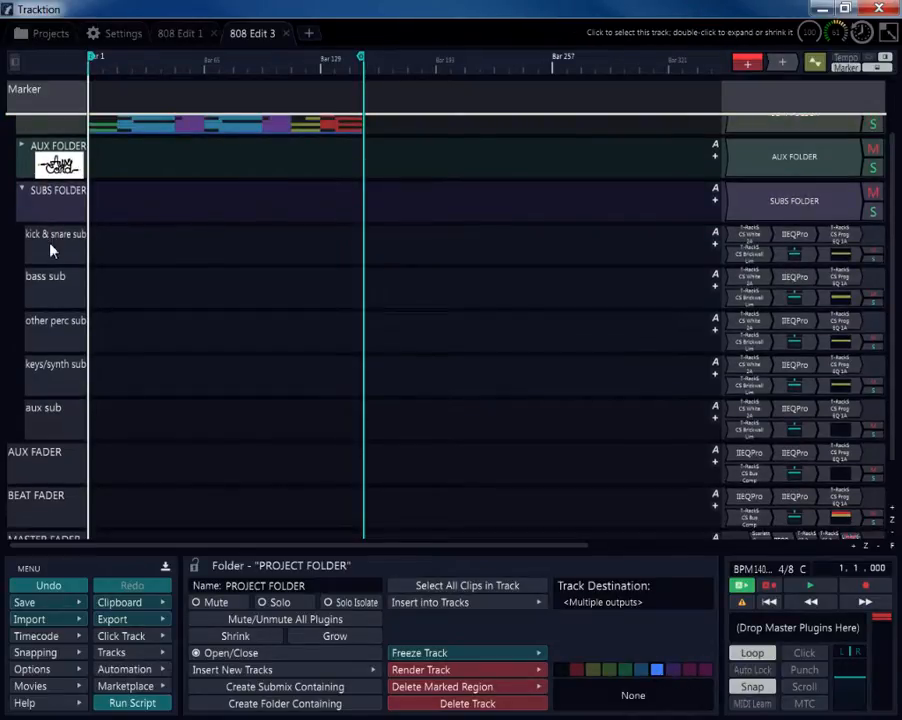
click(60, 243)
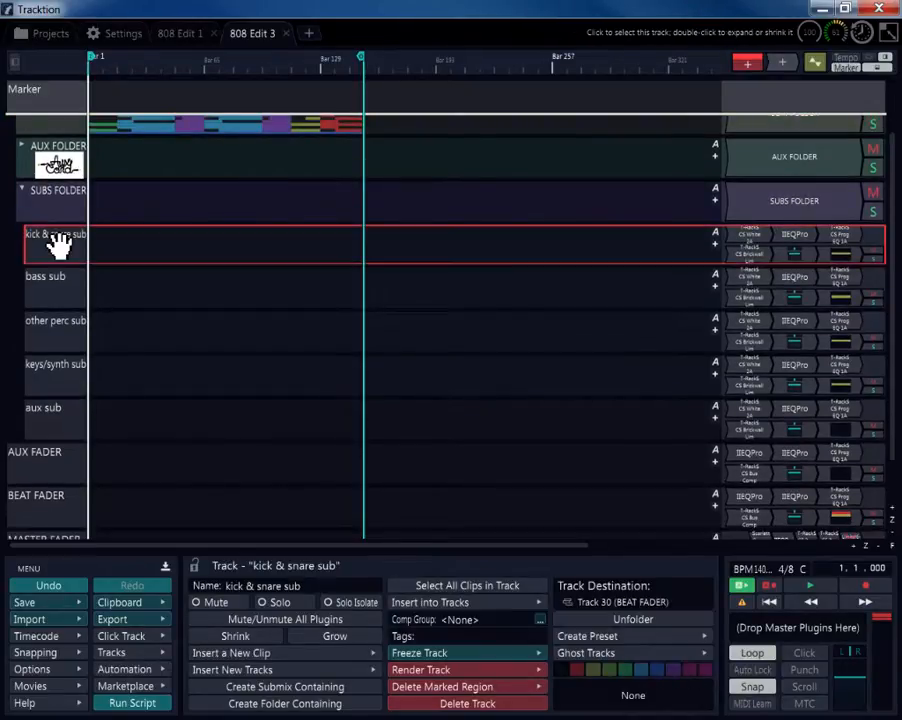
click(56, 412)
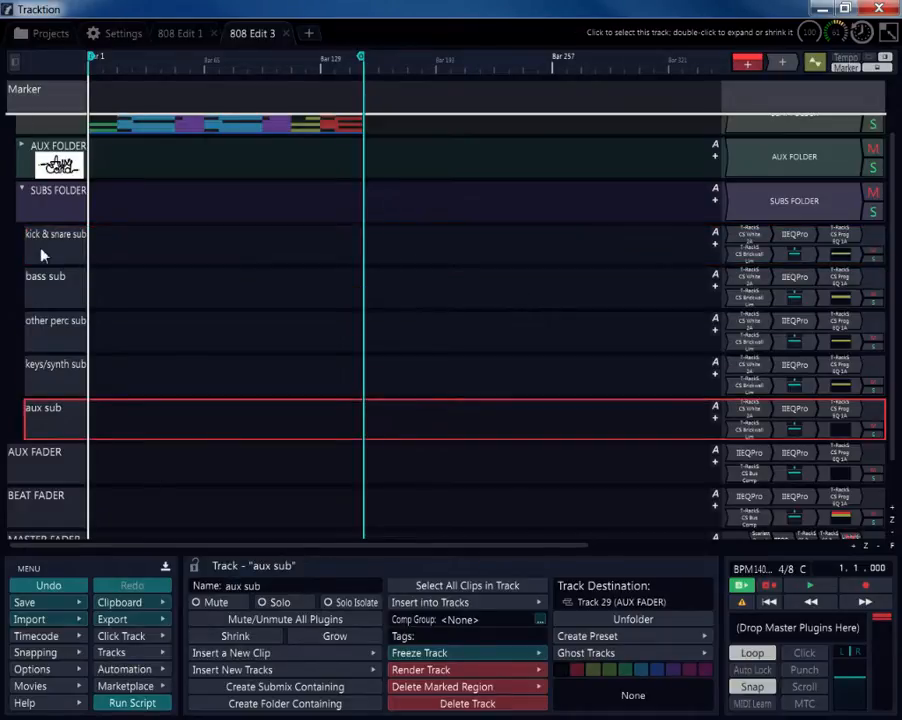
click(42, 262)
shift+click(60, 411)
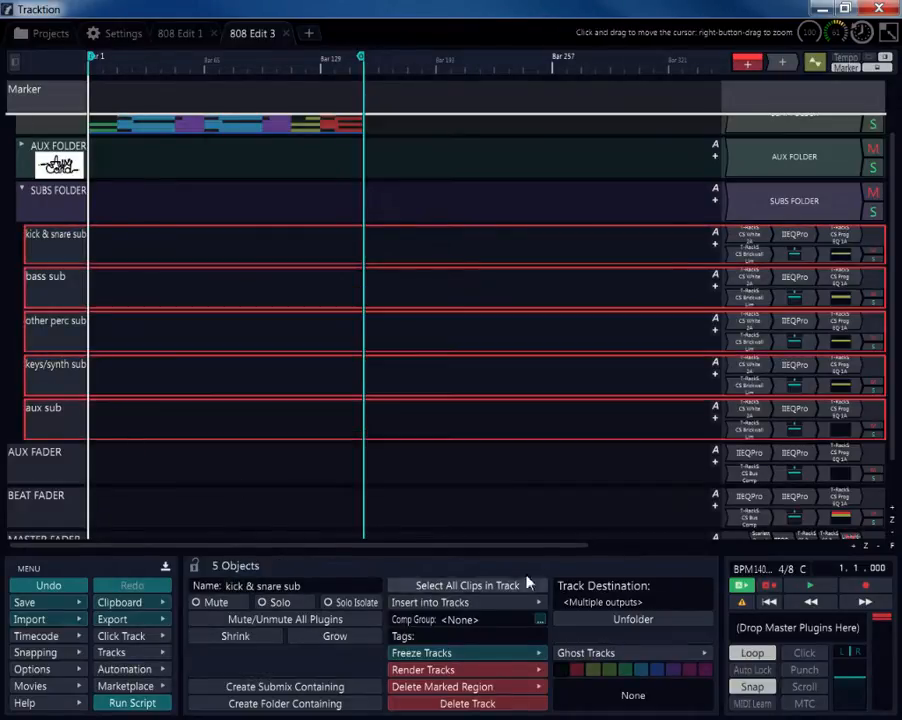
click(658, 671)
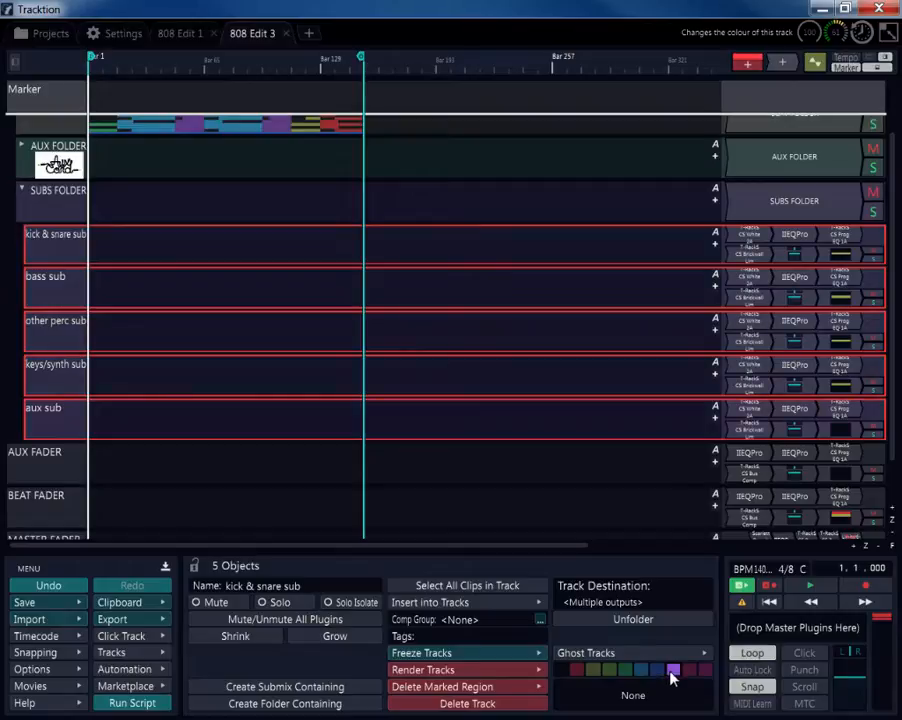
- Set the AUX FADER, BEAT FADER and MASTER FADER tracks' colour to red and collapse SUBS FOLDER
scroll(240, 475, down, 2)
click(48, 465)
scroll(44, 475, down, 3)
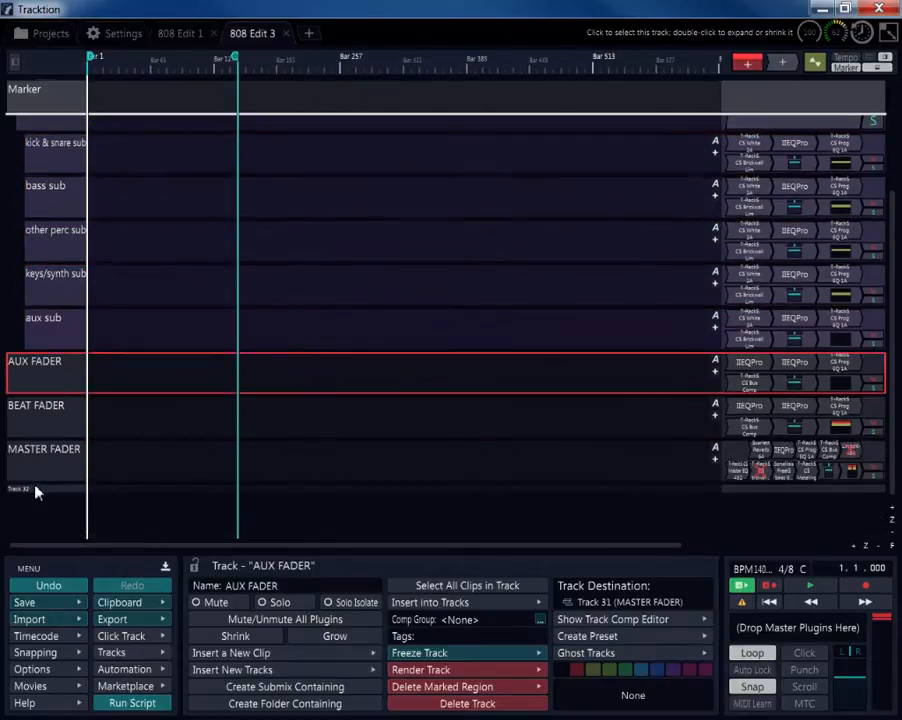
shift+click(38, 466)
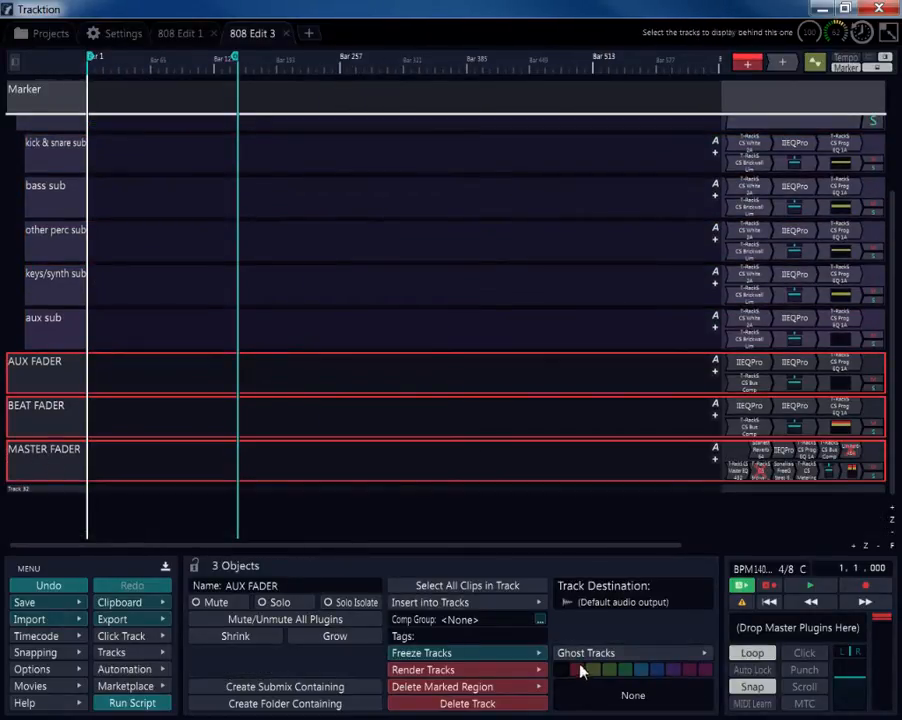
scroll(36, 305, up, 3)
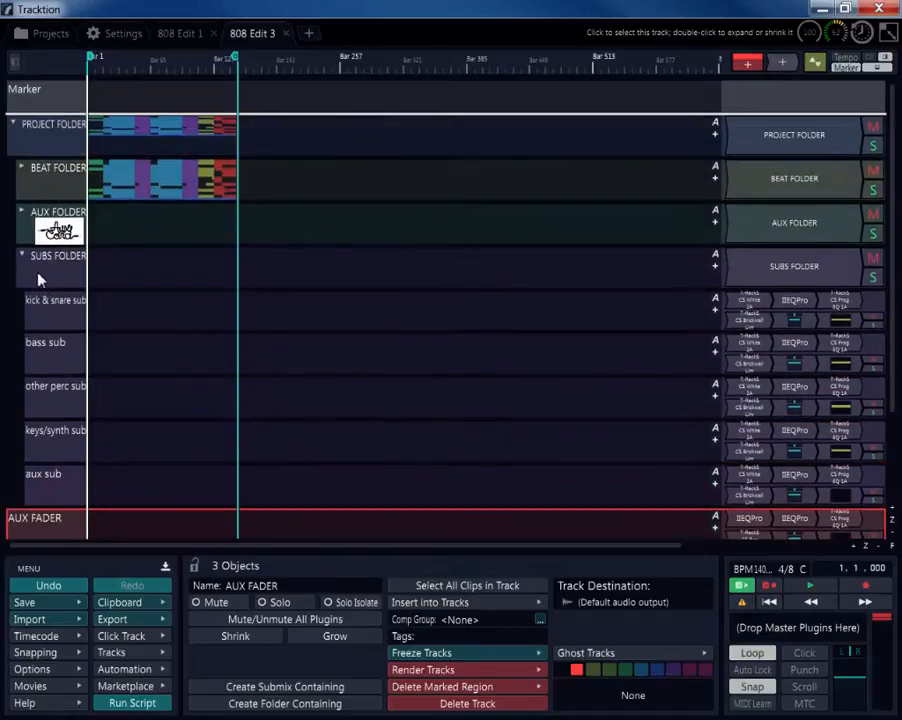
click(22, 257)
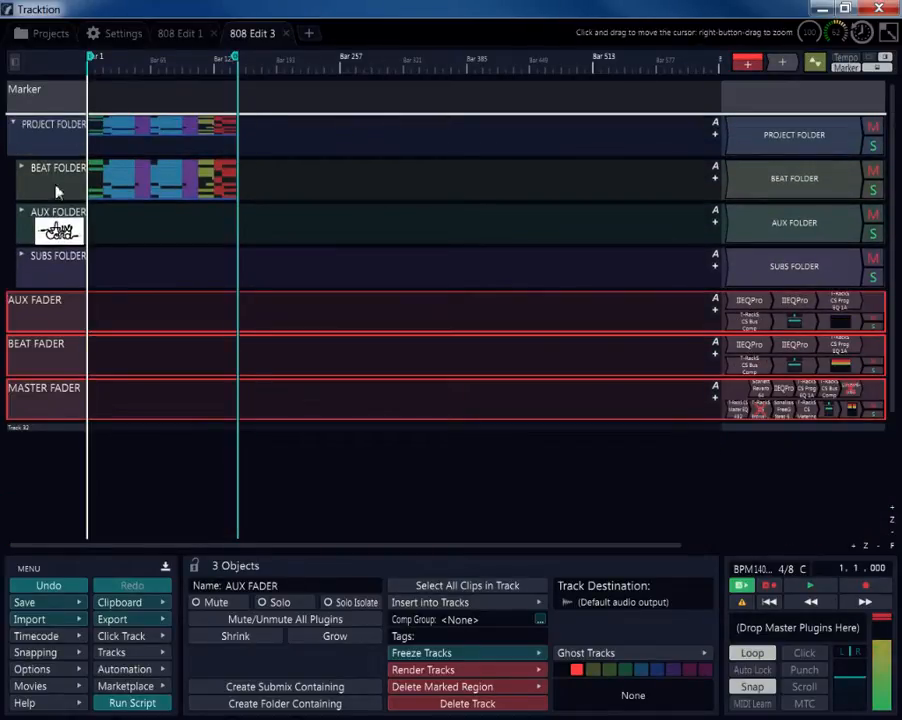
- Expand BEAT FOLDER, bring the song's clips into view from Bar 1 and open the 808 track's IIEQPro plugin
click(22, 169)
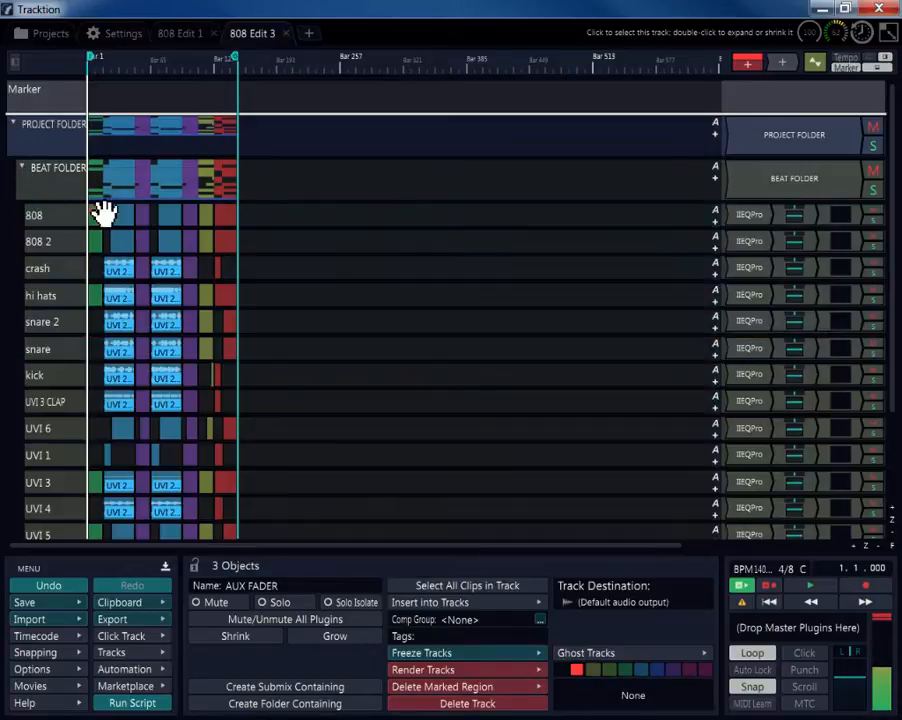
scroll(168, 265, up, 5)
scroll(172, 265, down, 3)
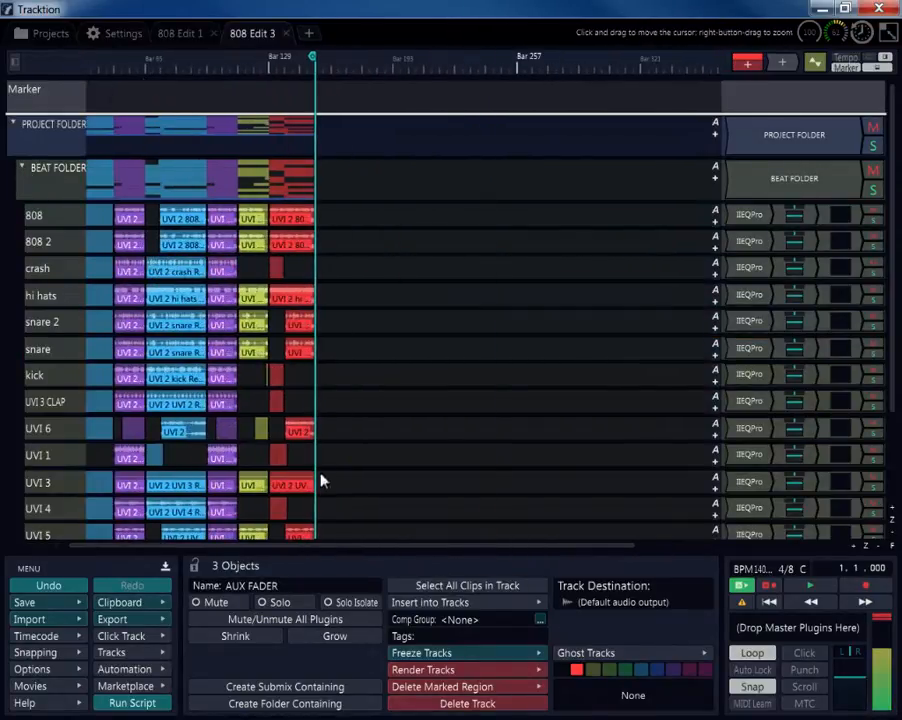
drag(357, 546, 240, 545)
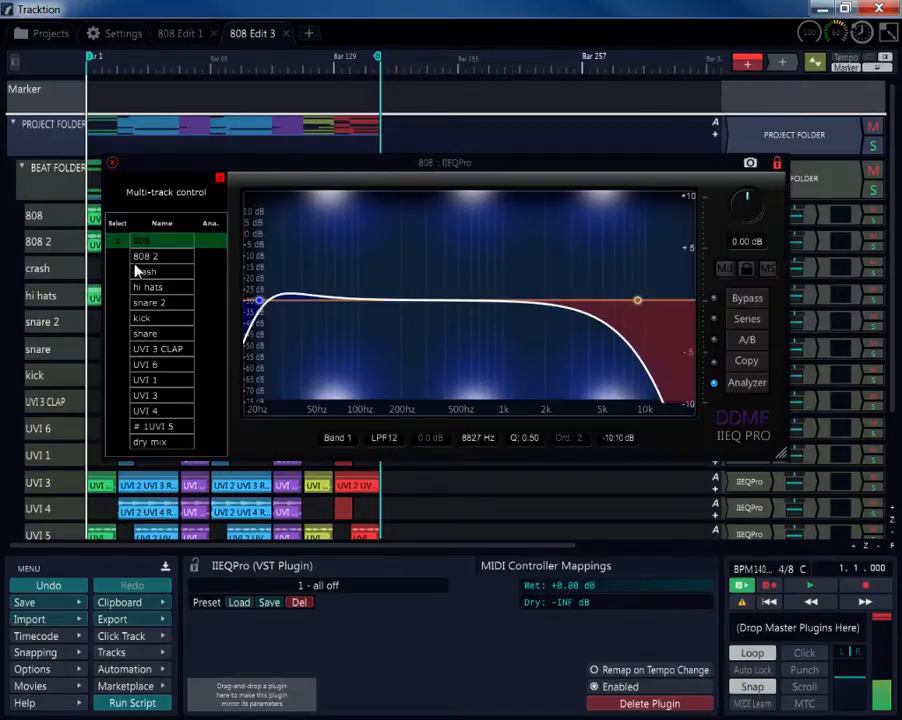
- Go through the IIEQPro filter curves of the beat tracks from 808 2 to dry mix using the multi-track control
click(117, 257)
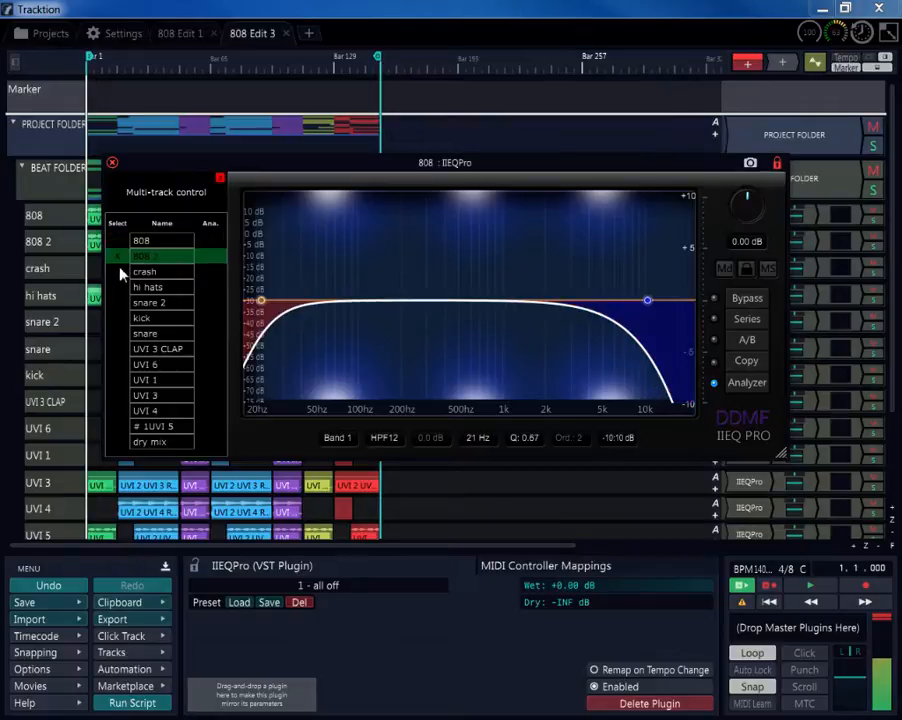
click(120, 273)
click(120, 288)
click(120, 303)
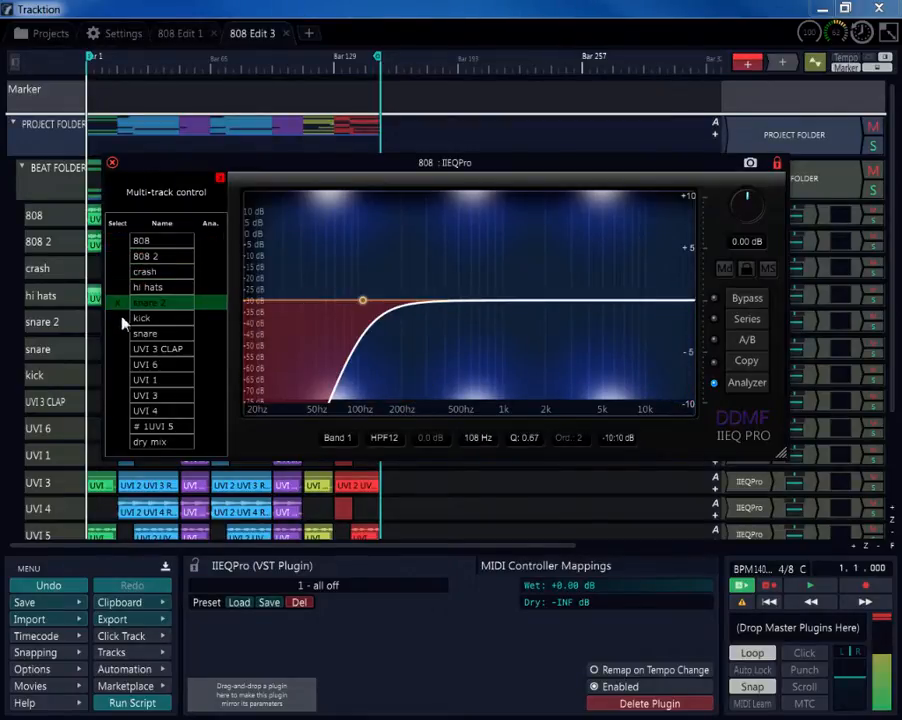
click(120, 319)
click(120, 349)
click(120, 364)
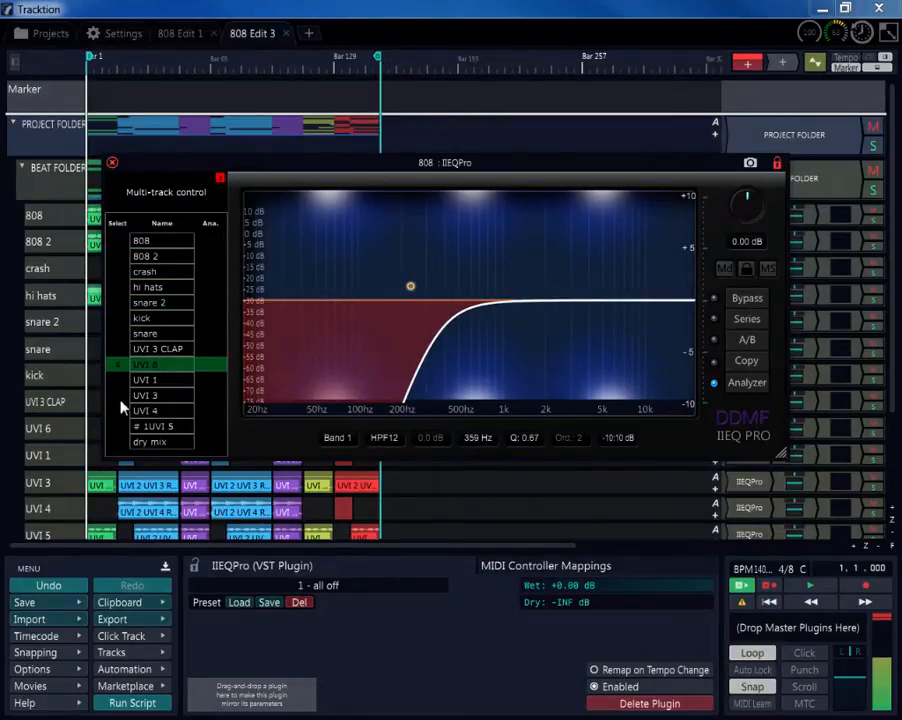
click(120, 395)
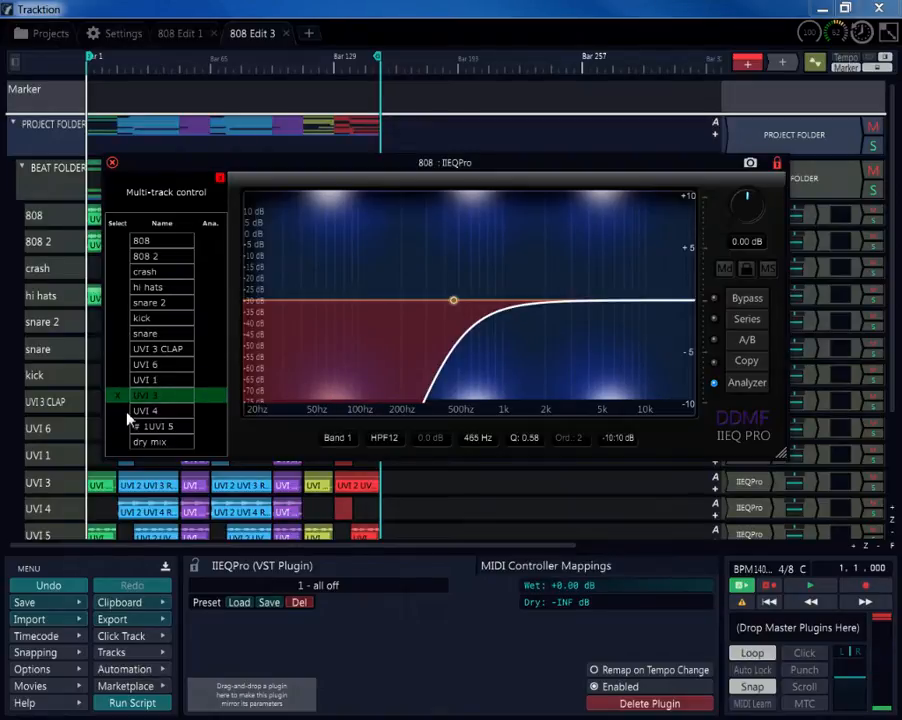
click(130, 411)
click(127, 426)
click(125, 443)
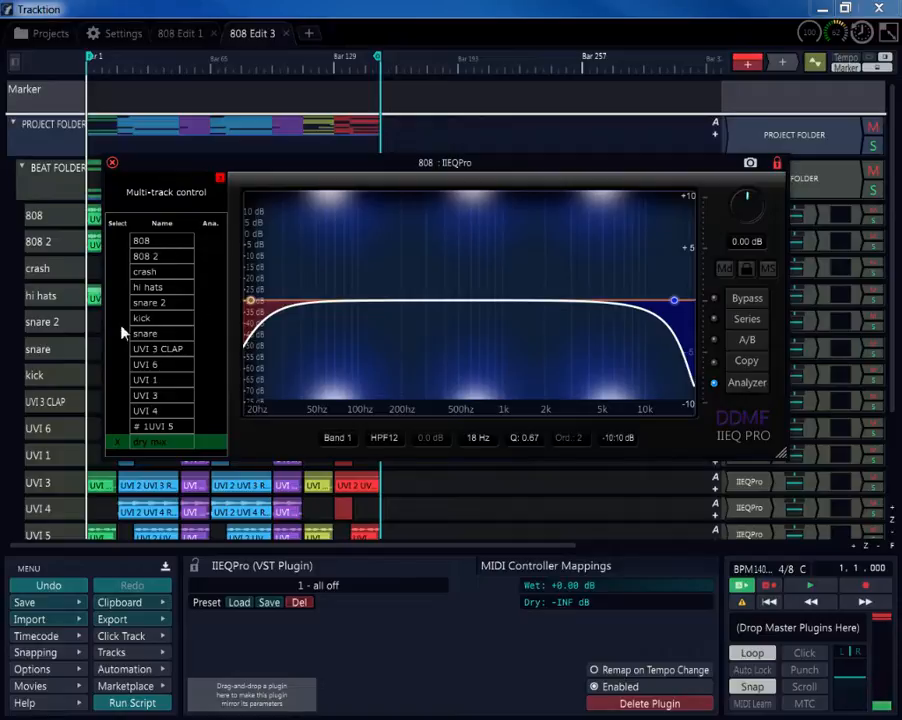
- Compare the IIEQPro filter curves of 808, 808 2, crash and hi hats again, and close the equaliser window
click(128, 243)
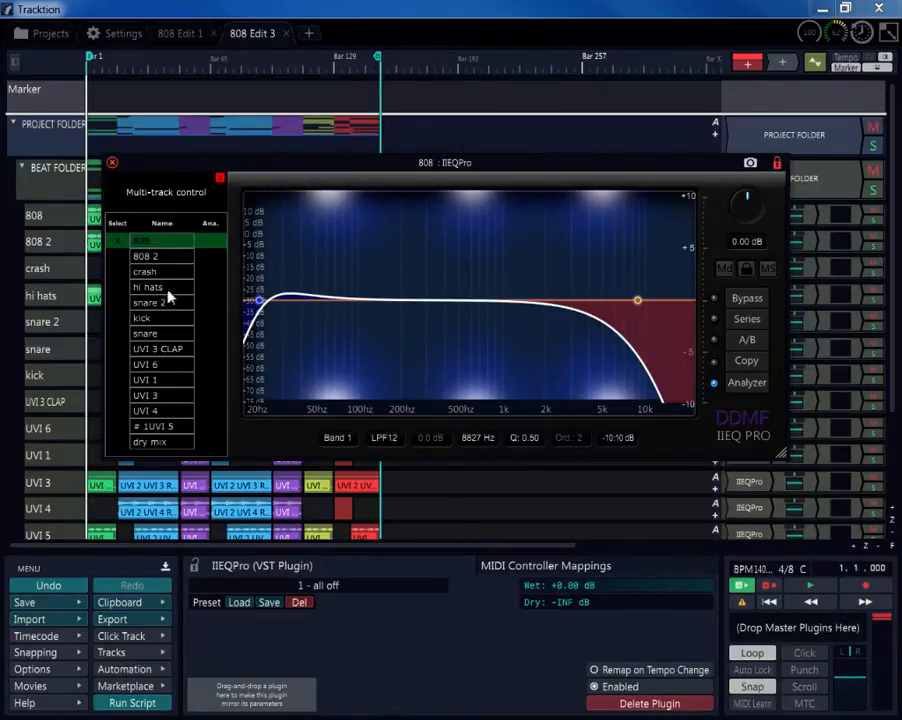
click(131, 272)
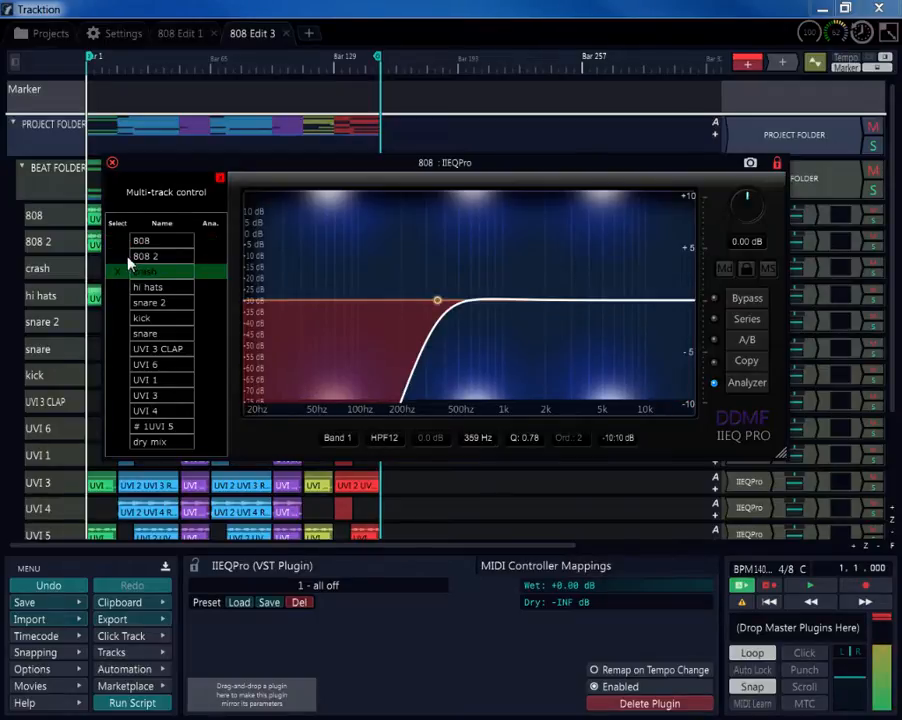
click(129, 258)
click(127, 276)
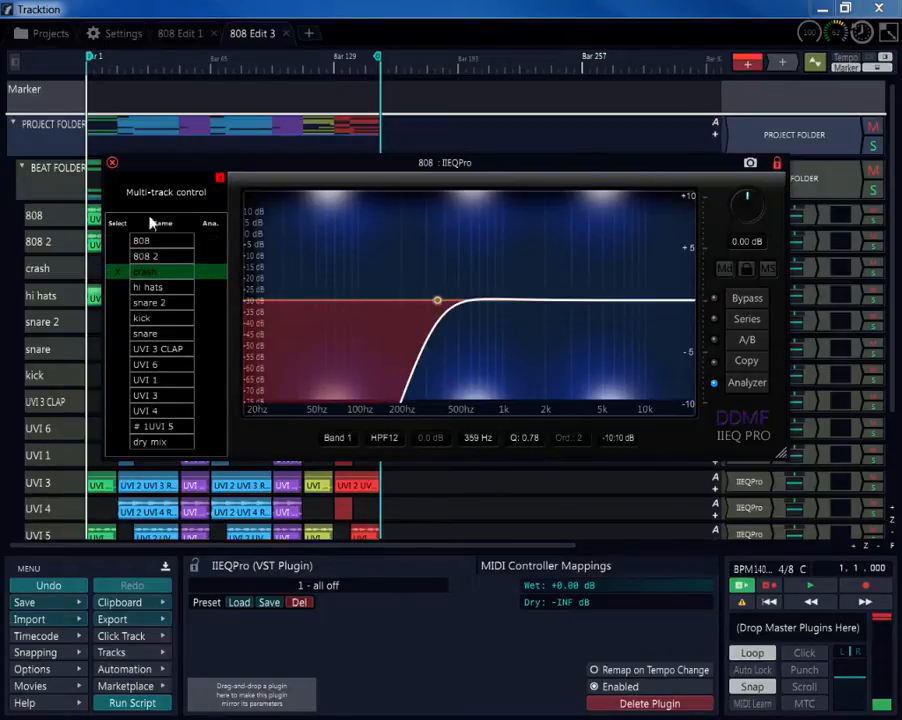
click(132, 287)
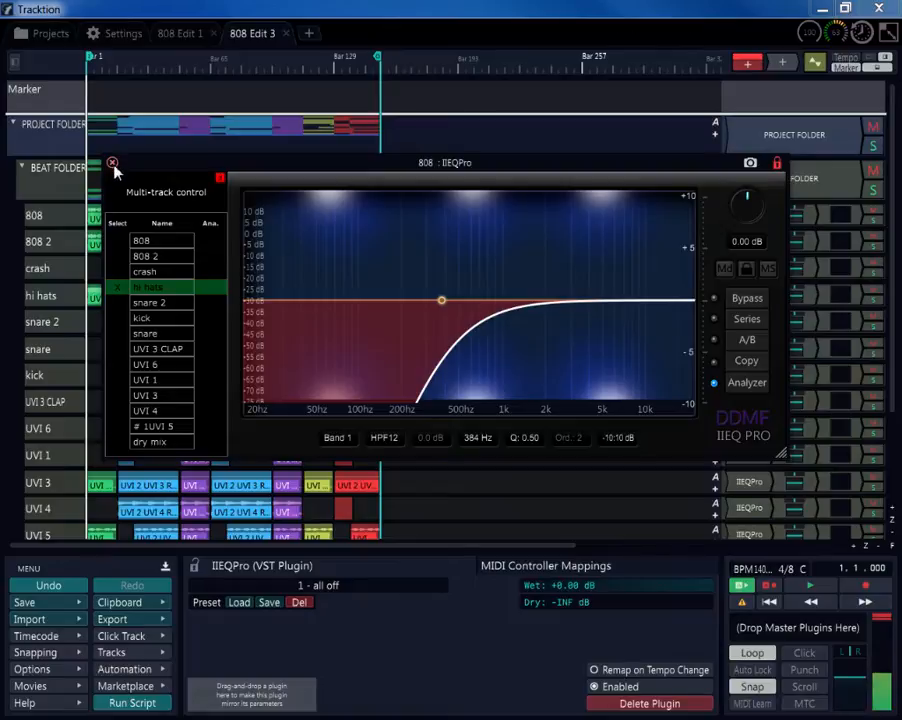
click(112, 163)
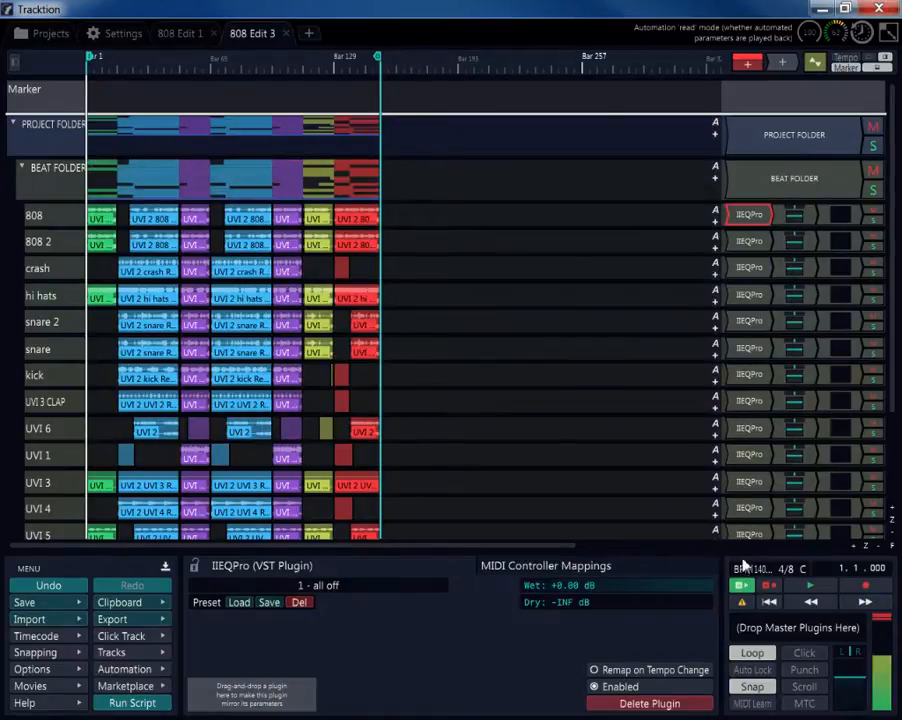
- During playback, use IIEQPro to cut 808 by 2.8 dB at 116 Hz and add a 3.2 dB low shelf at 128 Hz to 808 2
click(798, 593)
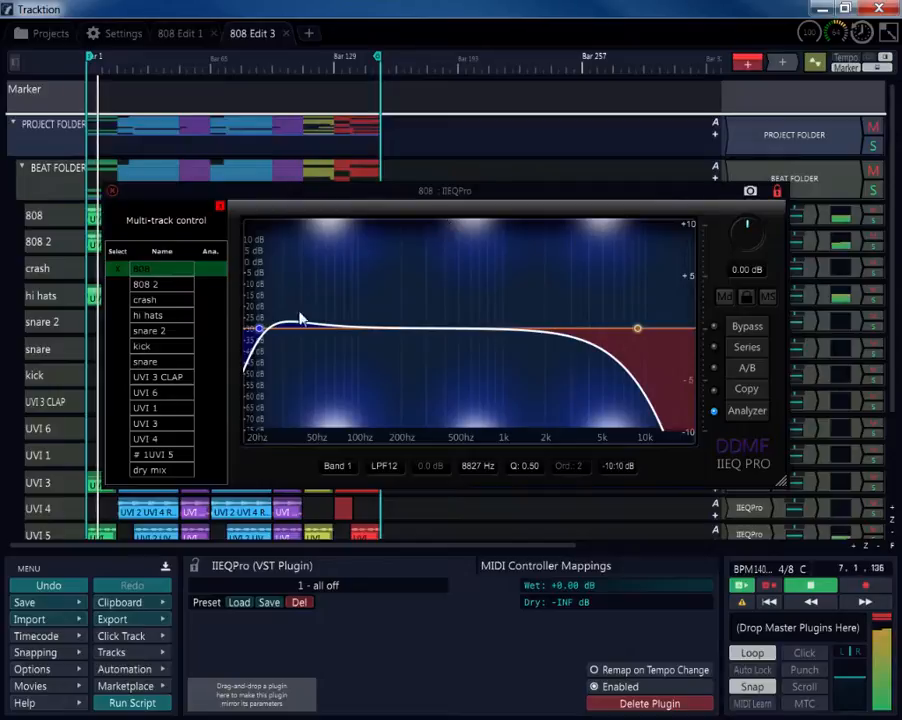
drag(361, 333, 368, 360)
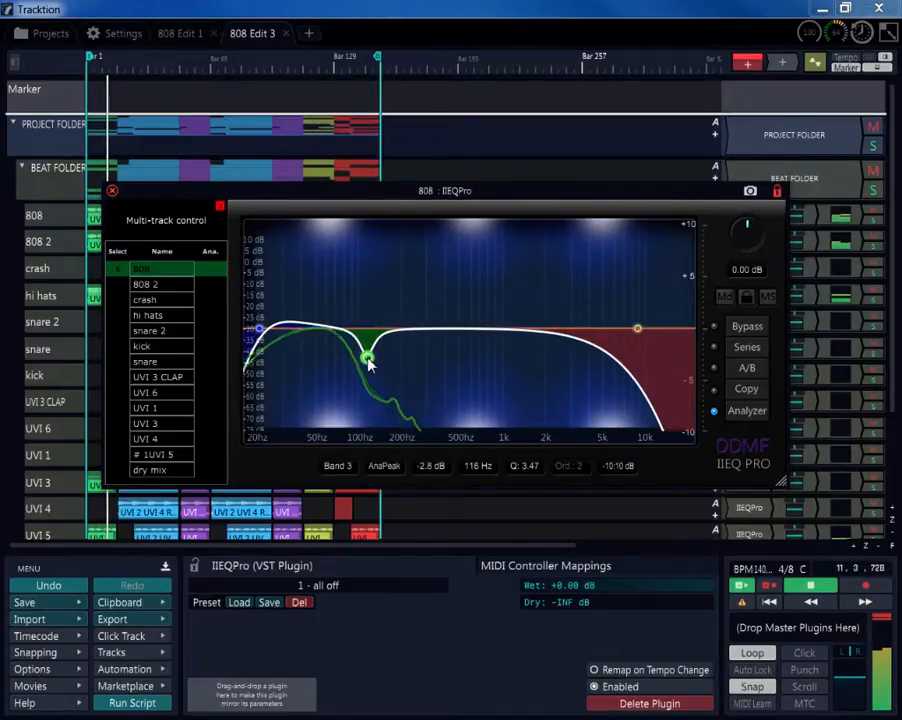
click(182, 285)
drag(299, 330, 374, 303)
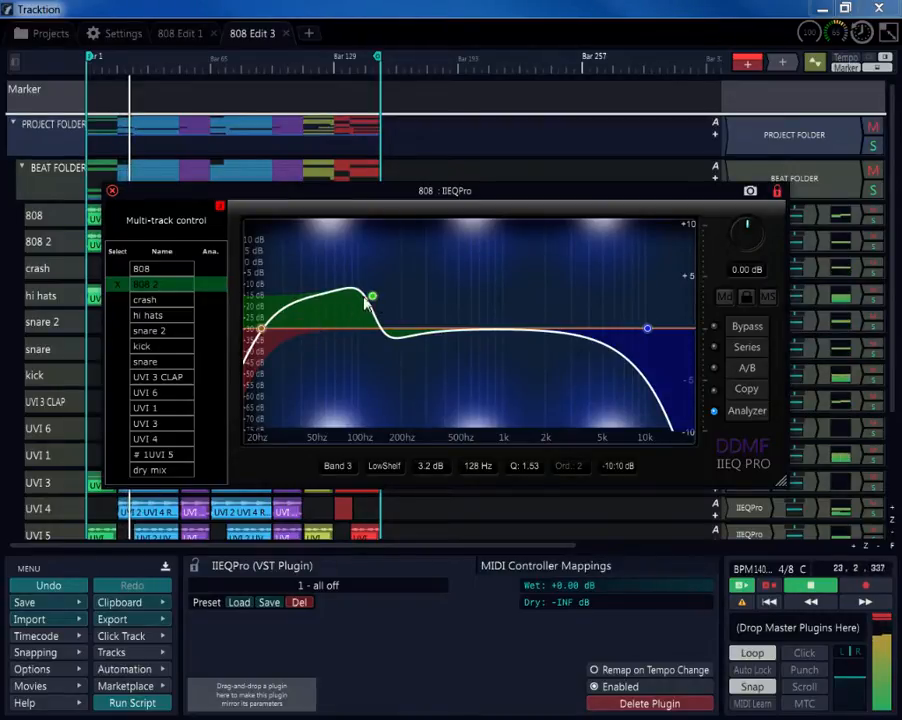
- On crash, add a 4.0 dB high shelf at 6888 Hz and a 2.6 dB peak cut at 3582 Hz with Q 5.21
click(142, 299)
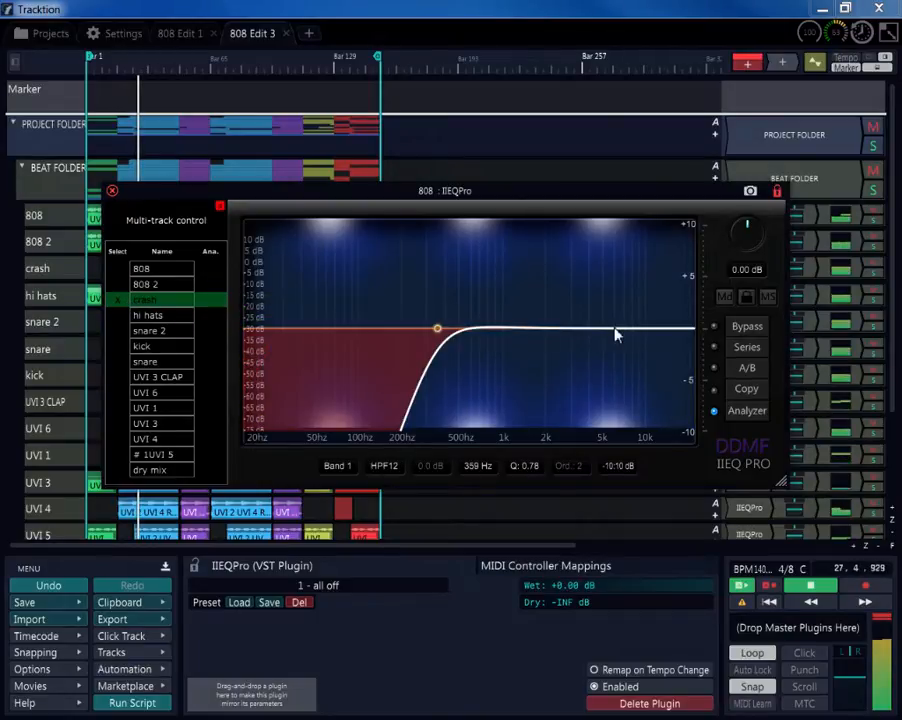
drag(615, 336, 623, 291)
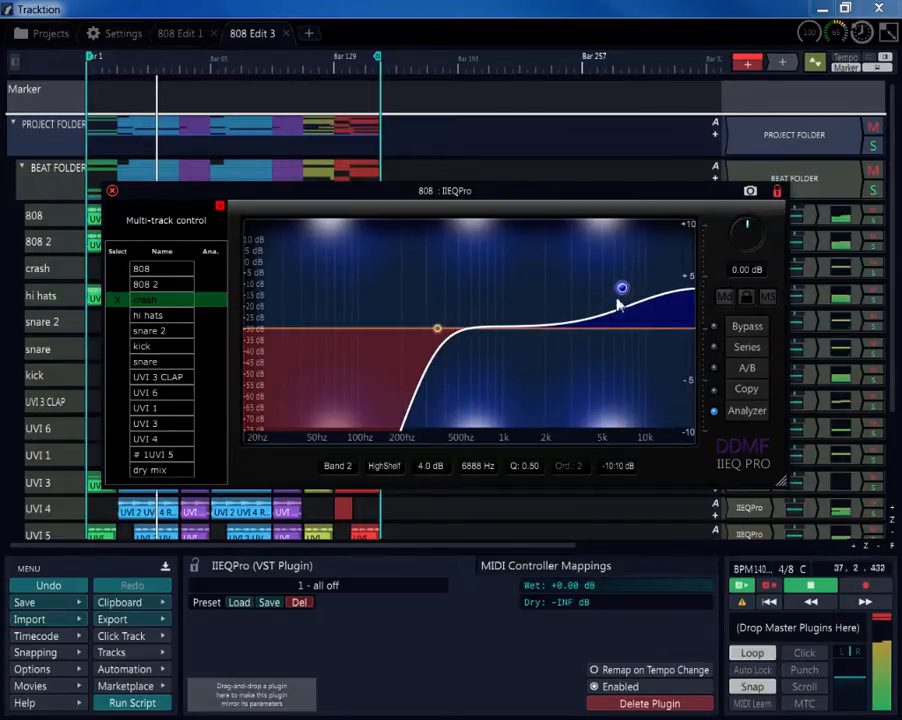
mouse_move(566, 332)
mouse_down()
mouse_move(573, 356)
mouse_move(588, 349)
mouse_move(585, 360)
mouse_up()
scroll(577, 352, up, 4)
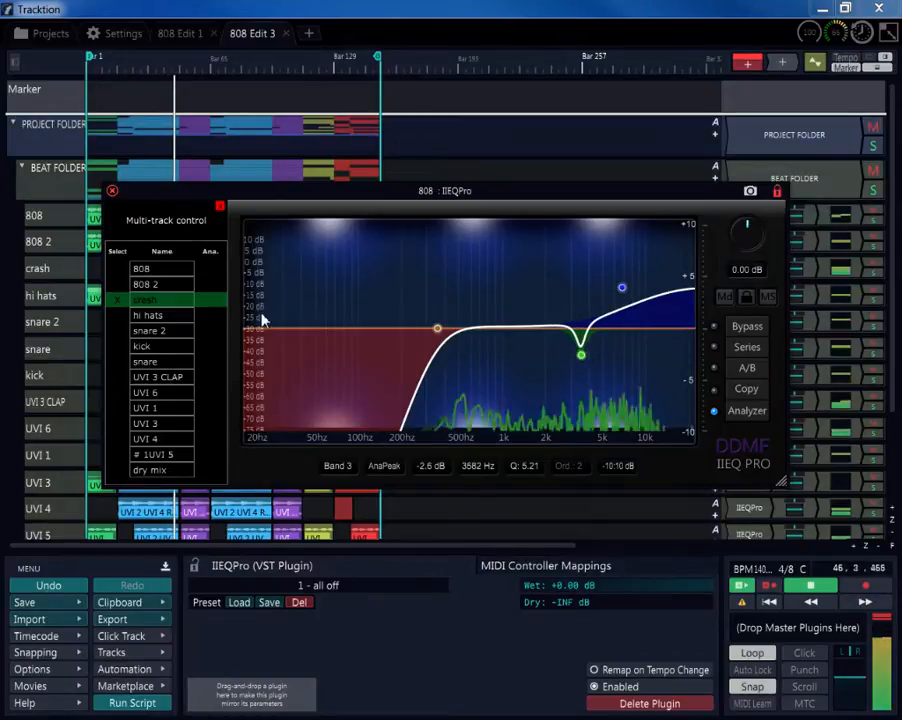
- On hi hats, add a 3.9 dB high shelf at 6085 Hz with Q 0.78
click(136, 316)
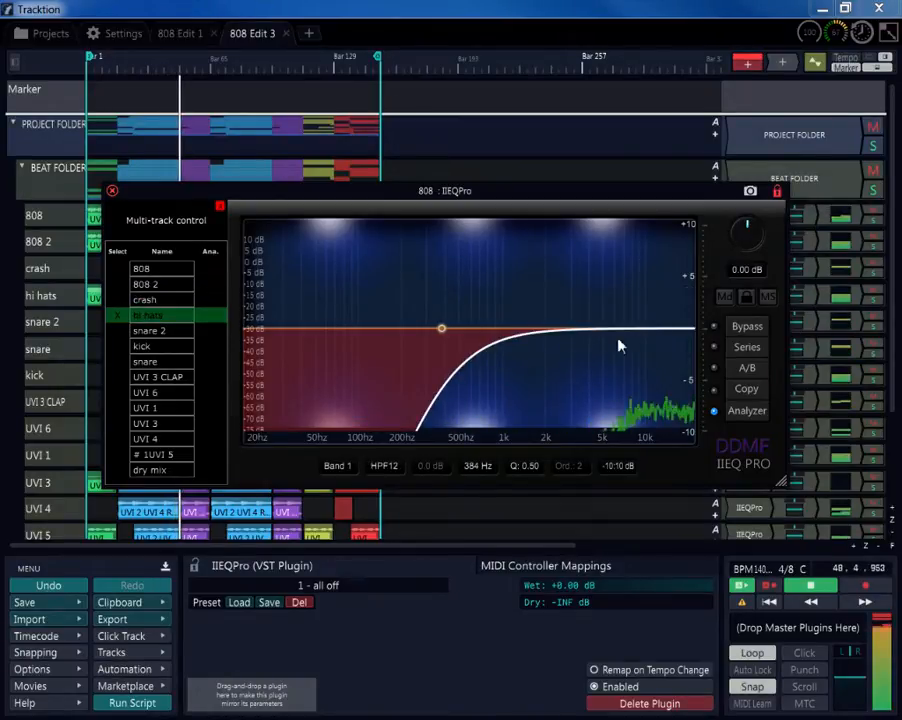
drag(618, 338, 615, 291)
scroll(596, 298, up, 4)
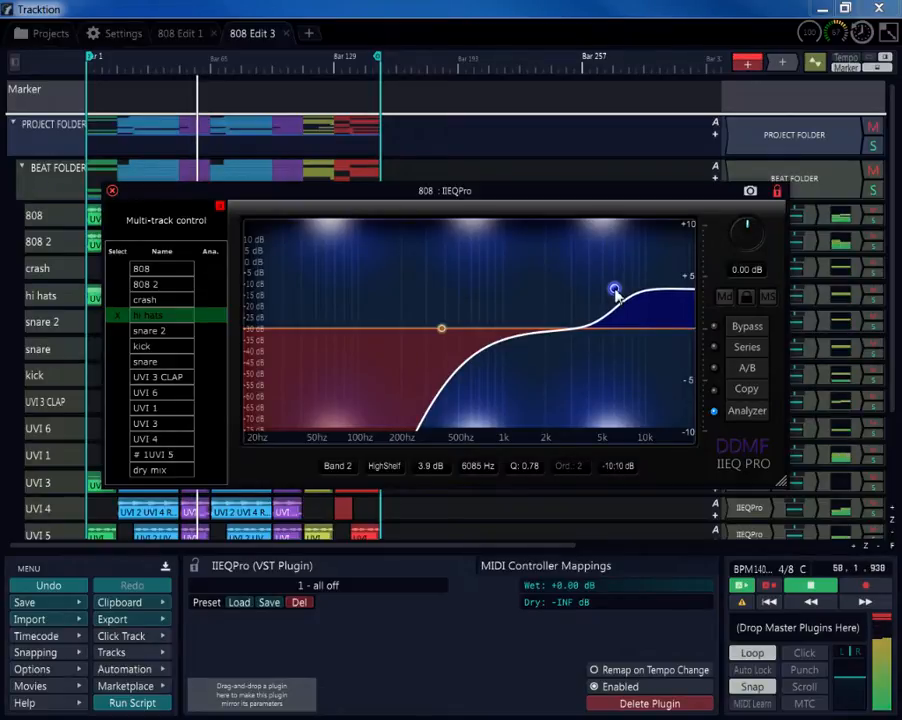
- On snare 2, add peak boosts of 2.3 dB at 242 Hz and 3.9 dB at 3164 Hz, plus a narrow cut near 2.5 kHz
click(128, 334)
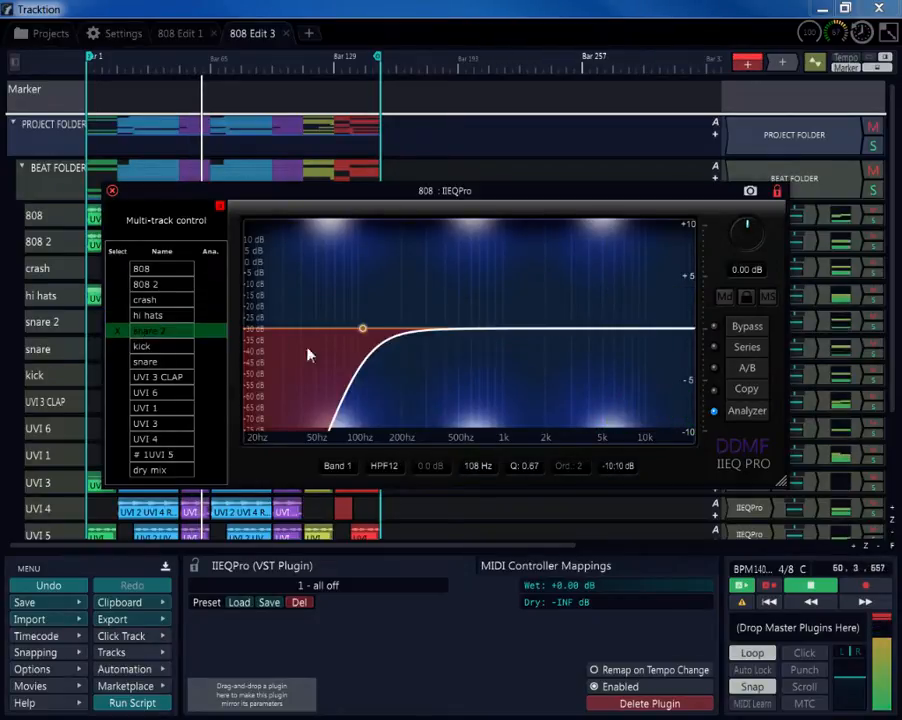
mouse_move(407, 334)
mouse_down()
mouse_move(403, 311)
mouse_move(416, 314)
mouse_up()
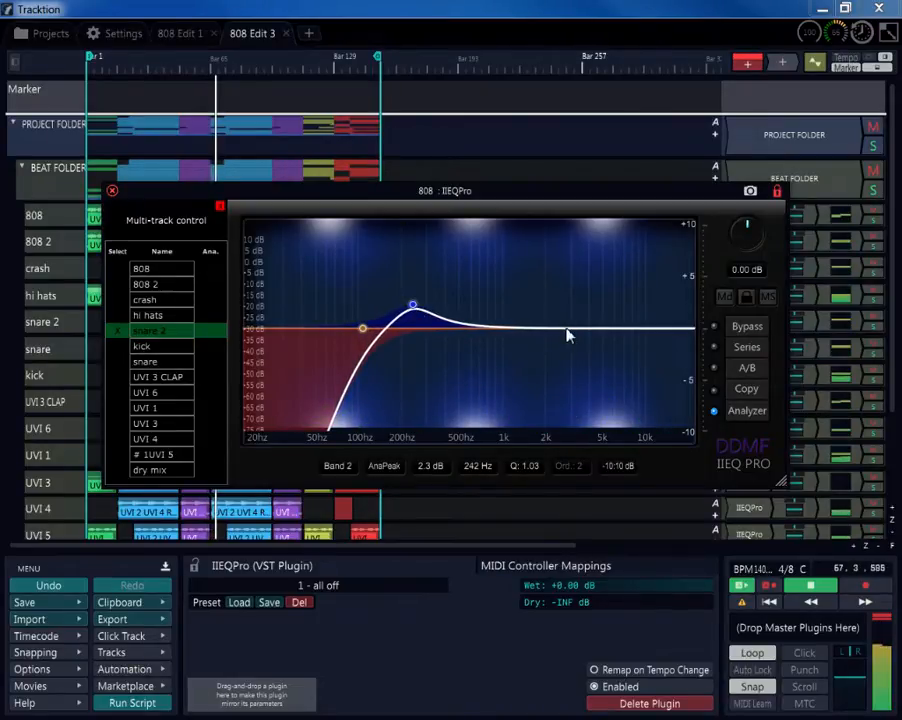
drag(562, 330, 583, 300)
scroll(561, 355, up, 5)
scroll(583, 300, up, 2)
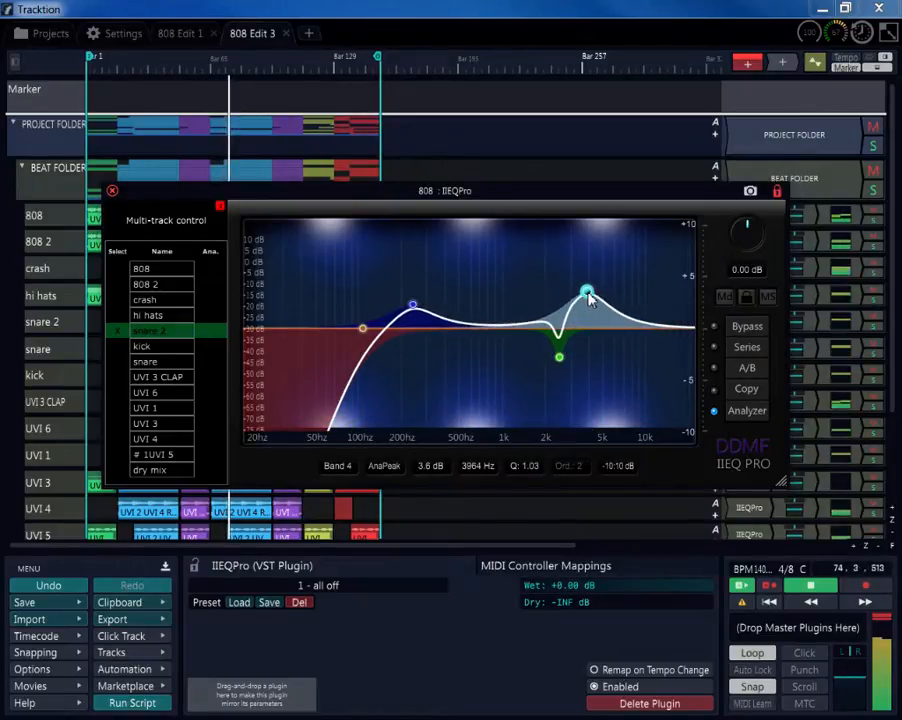
scroll(583, 300, down, 1)
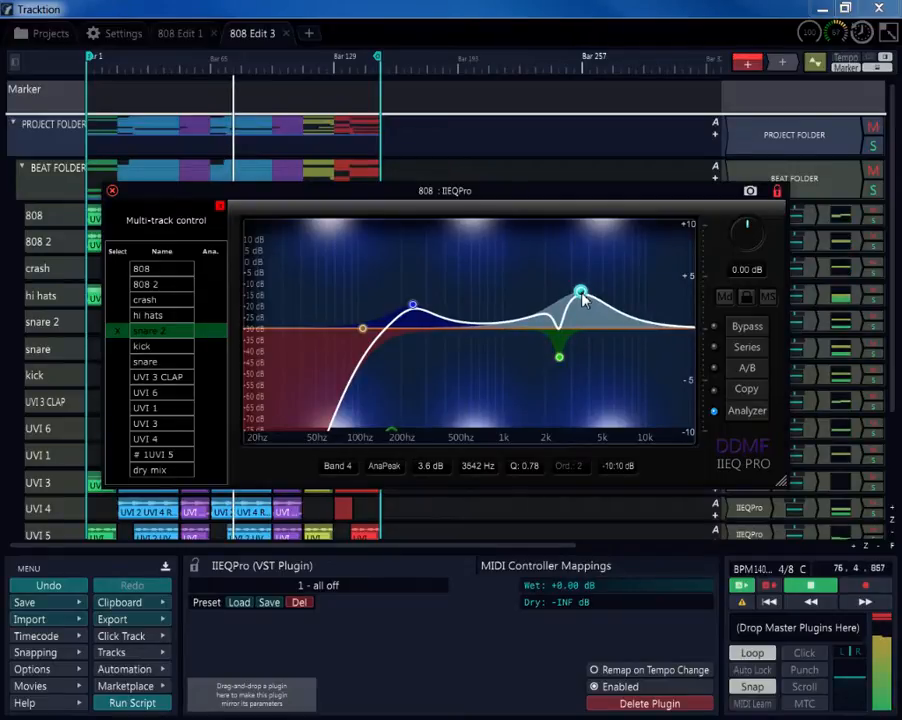
mouse_move(583, 300)
mouse_down()
mouse_move(601, 297)
mouse_move(576, 297)
mouse_up()
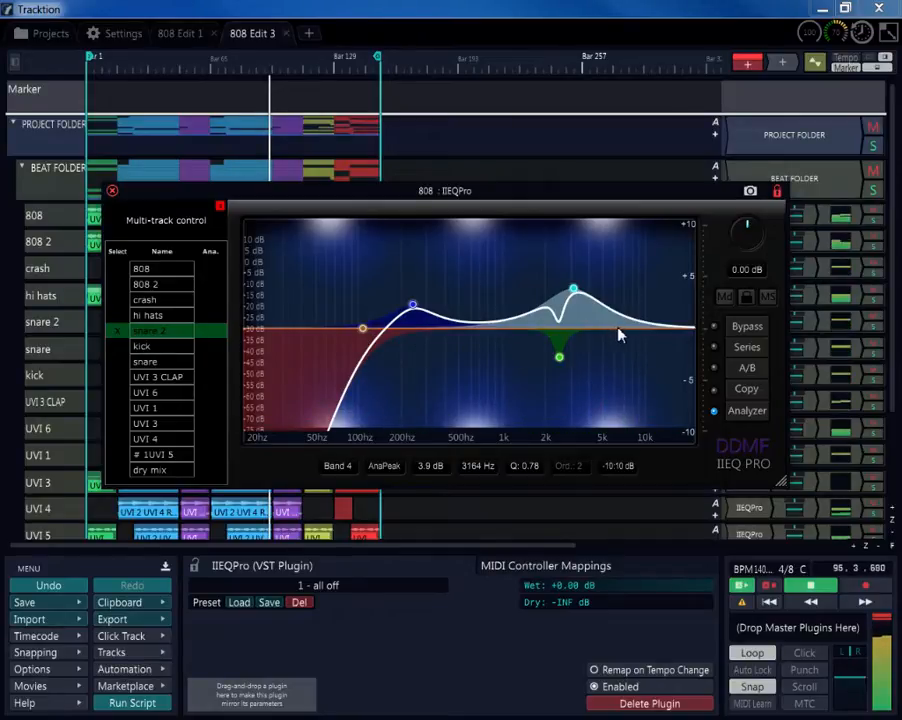
- Add a high shelf to snare 2 and, replaying the song from the start, adjust it to 4.5 dB at 4101 Hz with Q 0.67
drag(618, 330, 591, 307)
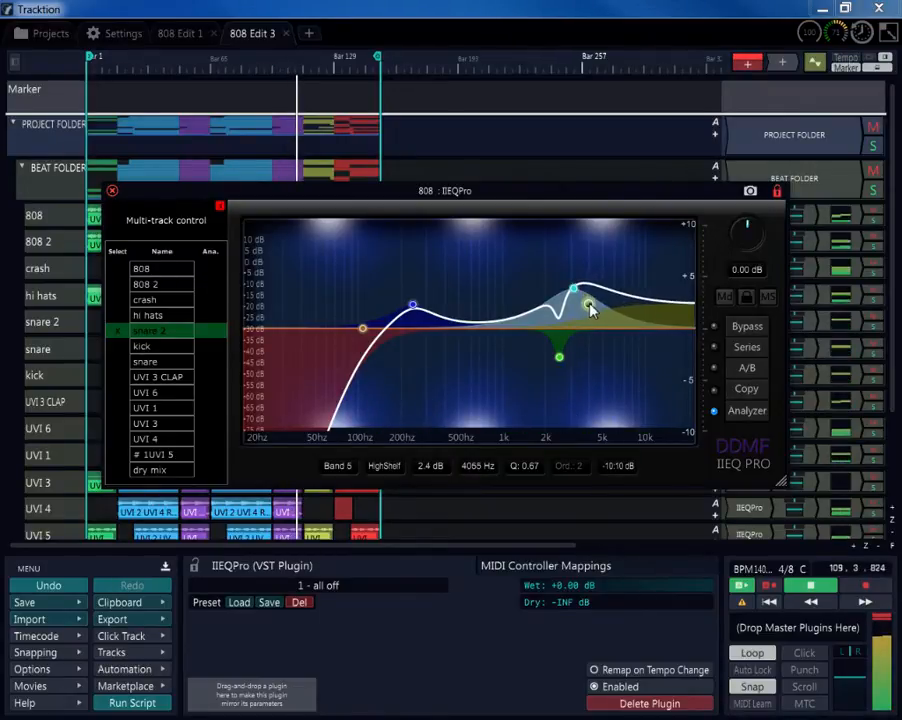
drag(590, 307, 592, 277)
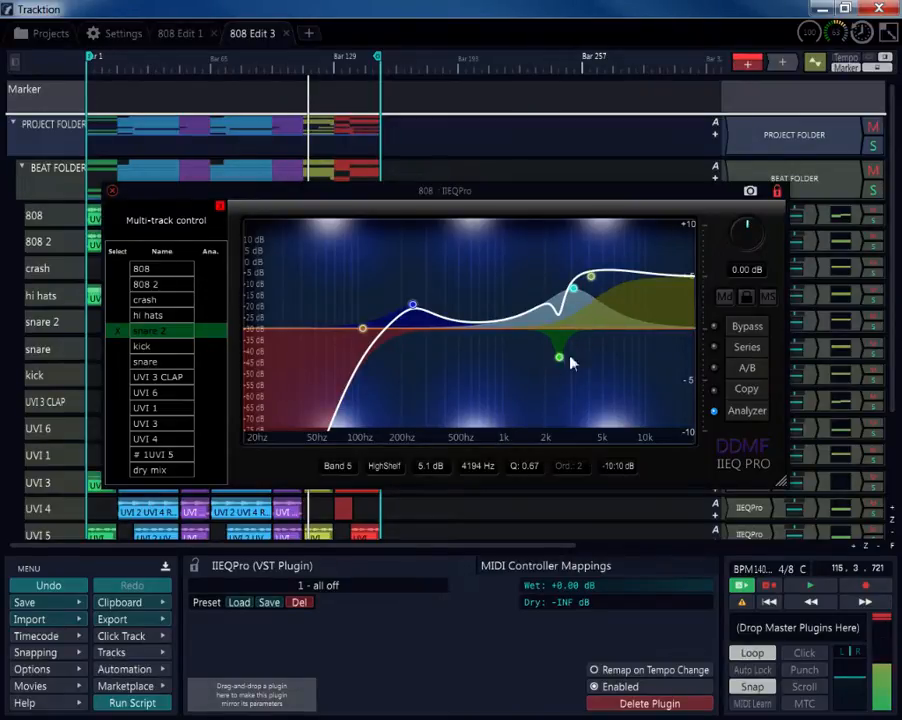
click(810, 601)
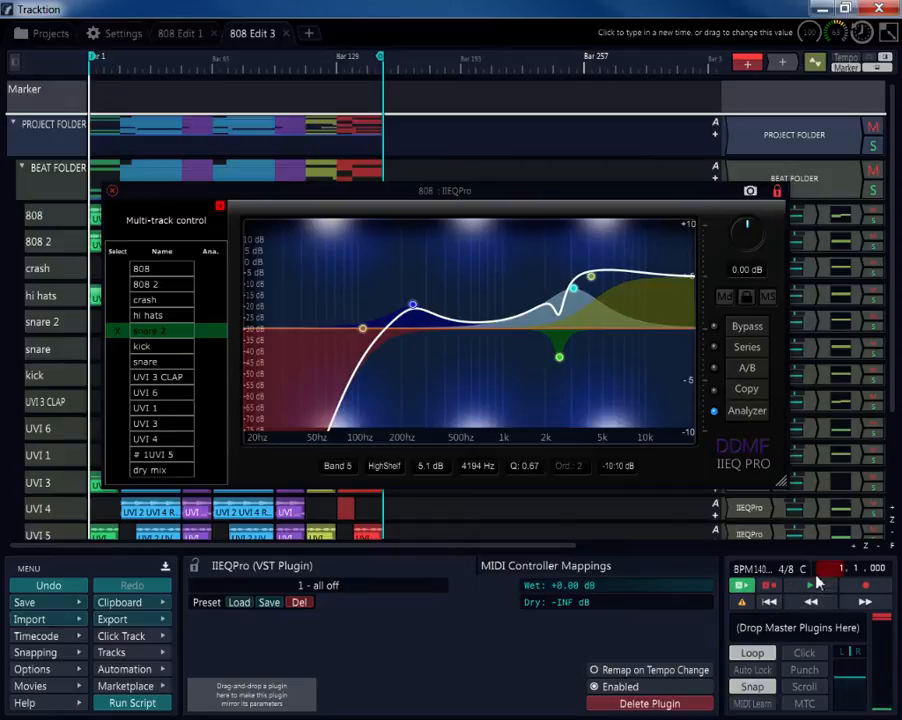
click(812, 585)
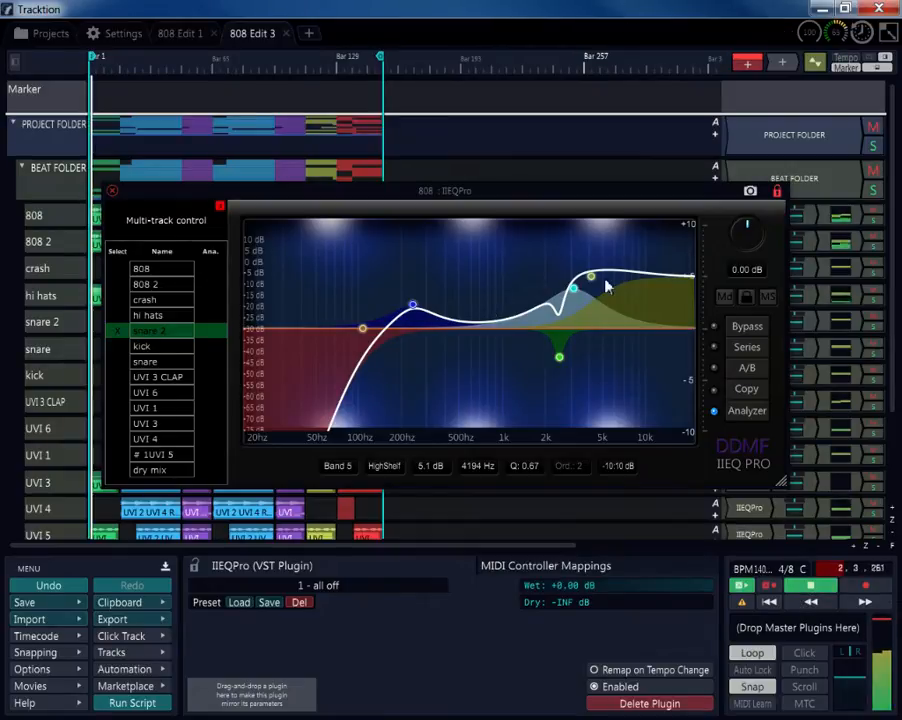
mouse_move(591, 277)
mouse_down()
mouse_move(584, 293)
mouse_move(588, 284)
mouse_up()
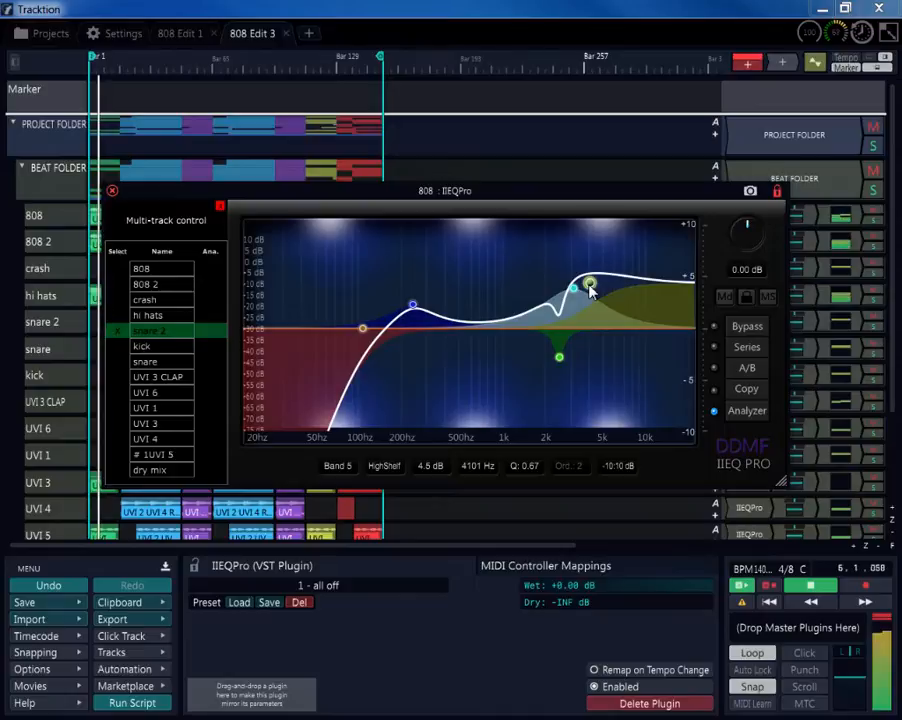
- On kick, add a 3.9 dB peak boost at 74 Hz with Q 0.67
click(124, 348)
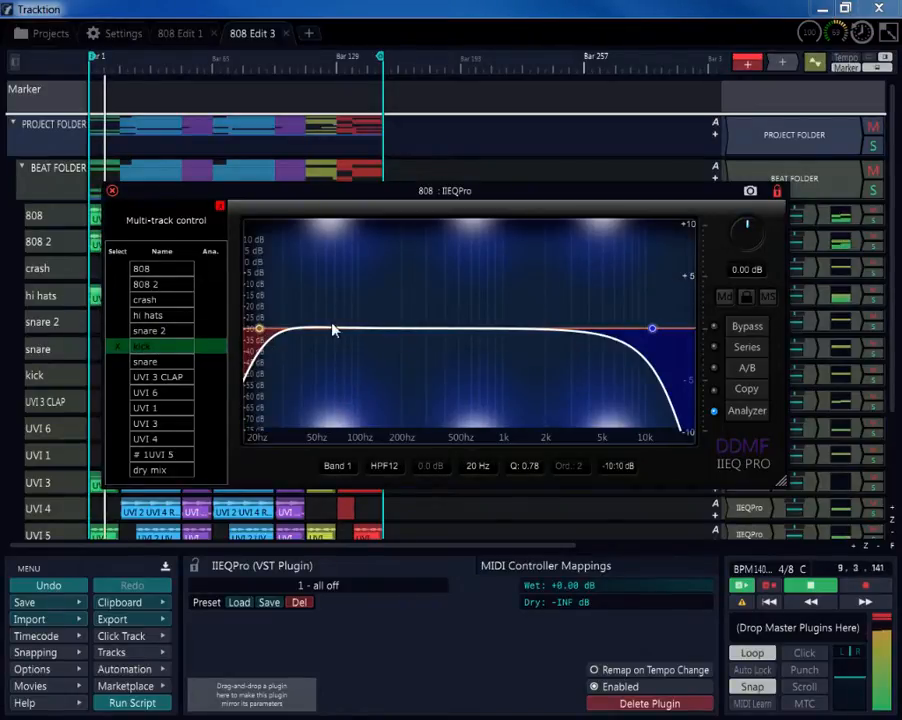
click(372, 327)
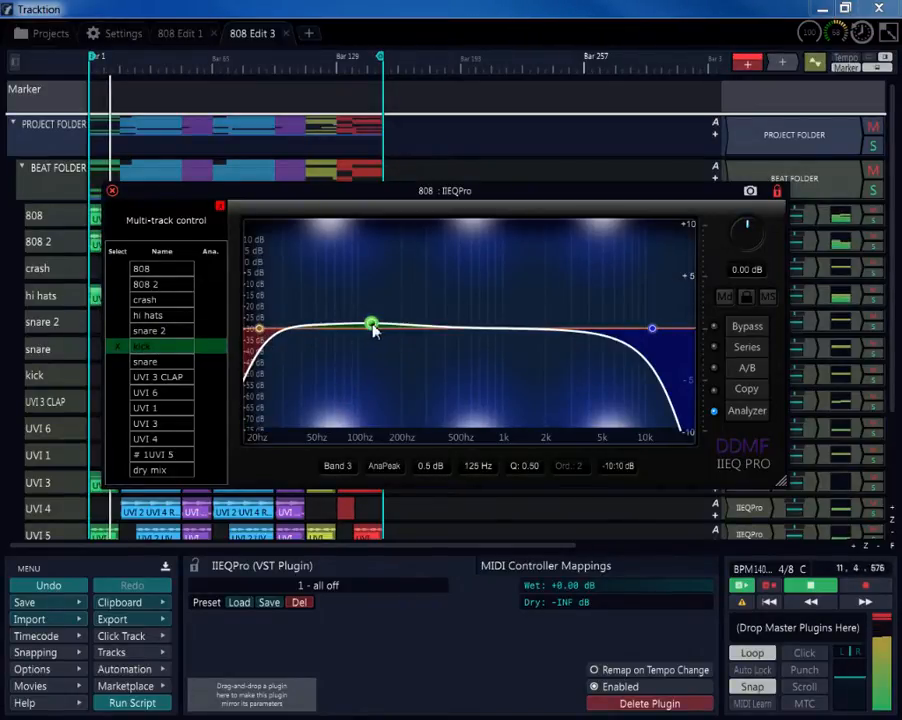
drag(373, 330, 353, 291)
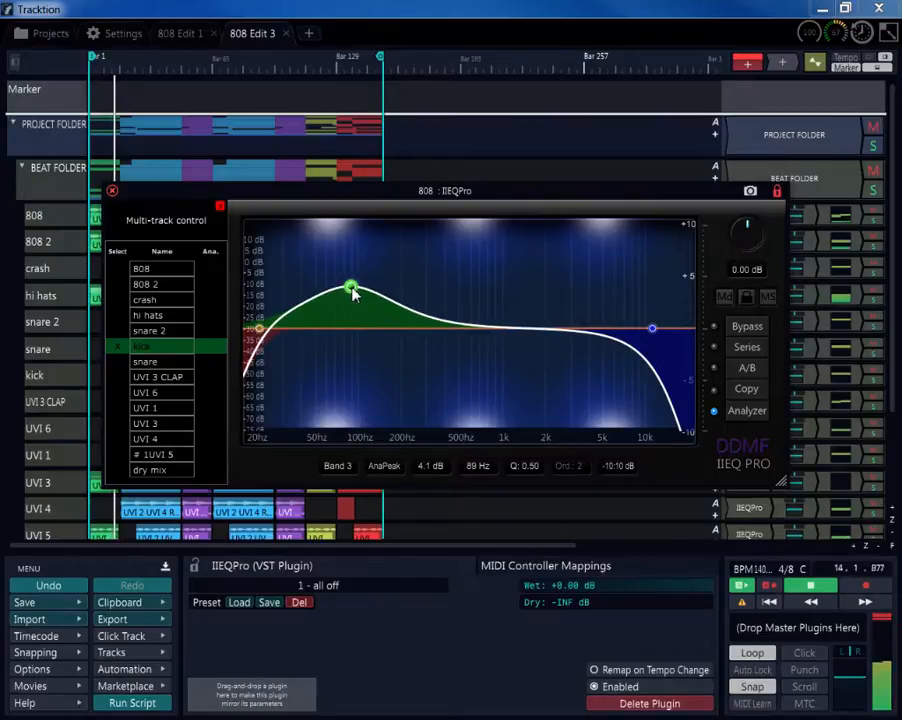
scroll(352, 291, up, 1)
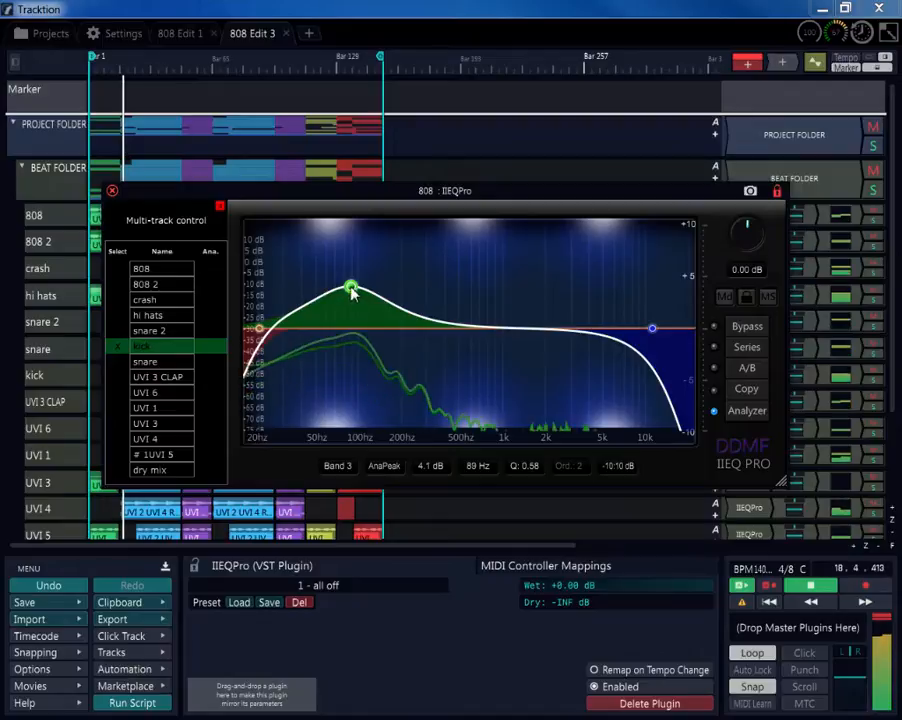
drag(351, 289, 338, 290)
scroll(338, 290, up, 1)
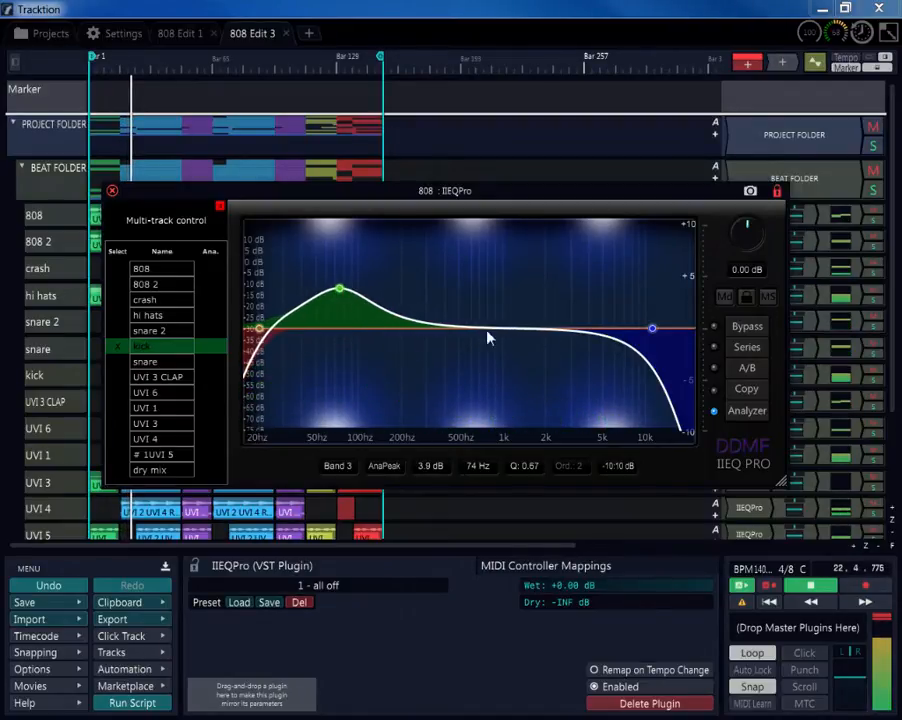
- Switch the kick EQ from series to parallel and add a 2.4 dB peak cut at 140 Hz with Q 1.34
click(745, 347)
click(373, 327)
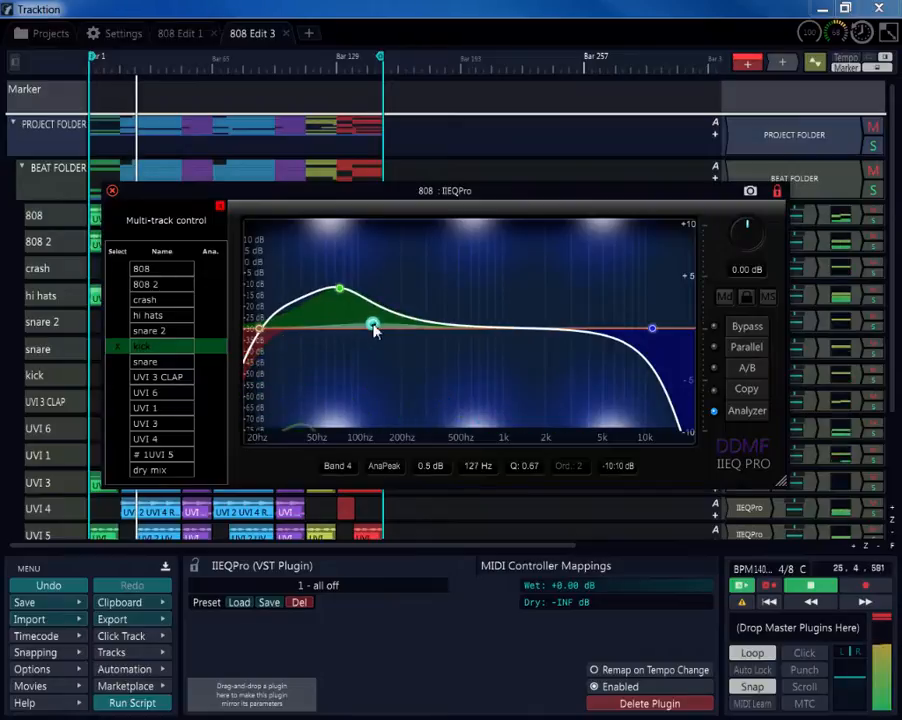
drag(373, 327, 379, 352)
scroll(372, 344, up, 3)
scroll(378, 351, up, 2)
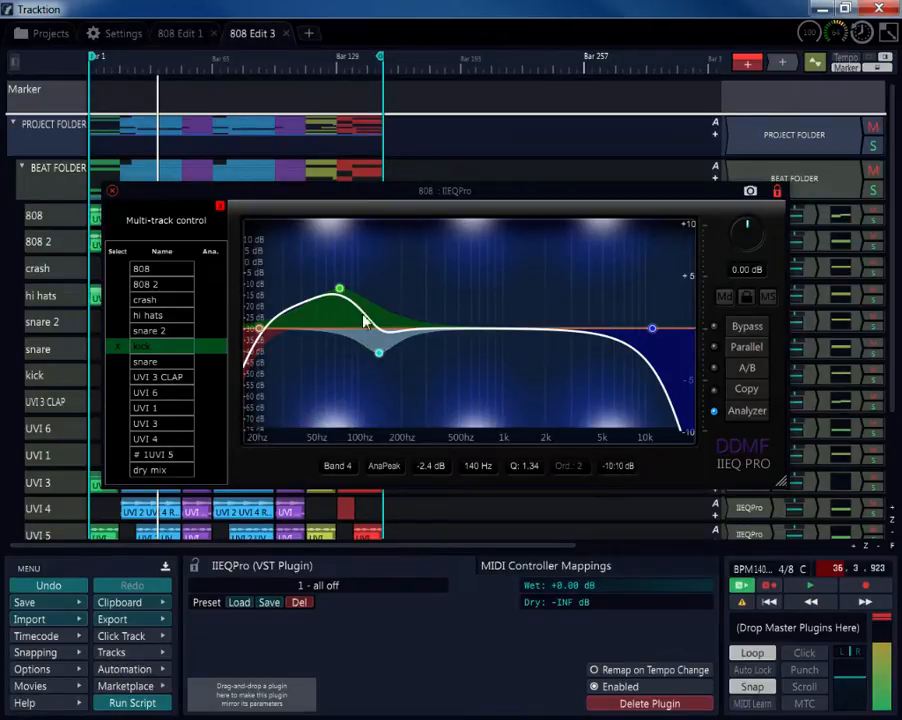
- Review the settings of the kick's low boost, low-mid cut and high-pass filter bands
click(340, 290)
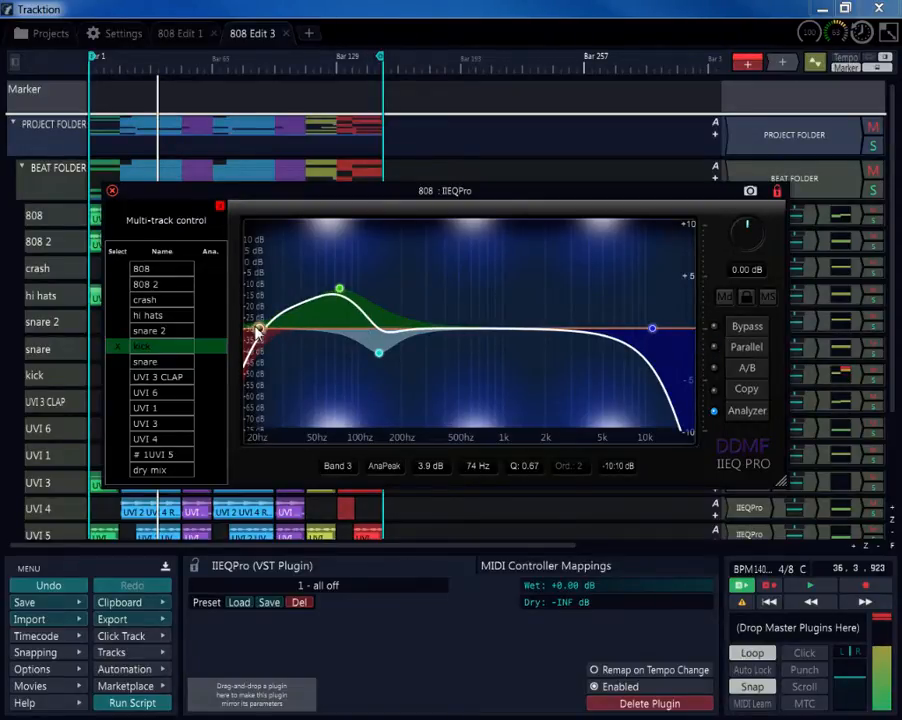
click(378, 351)
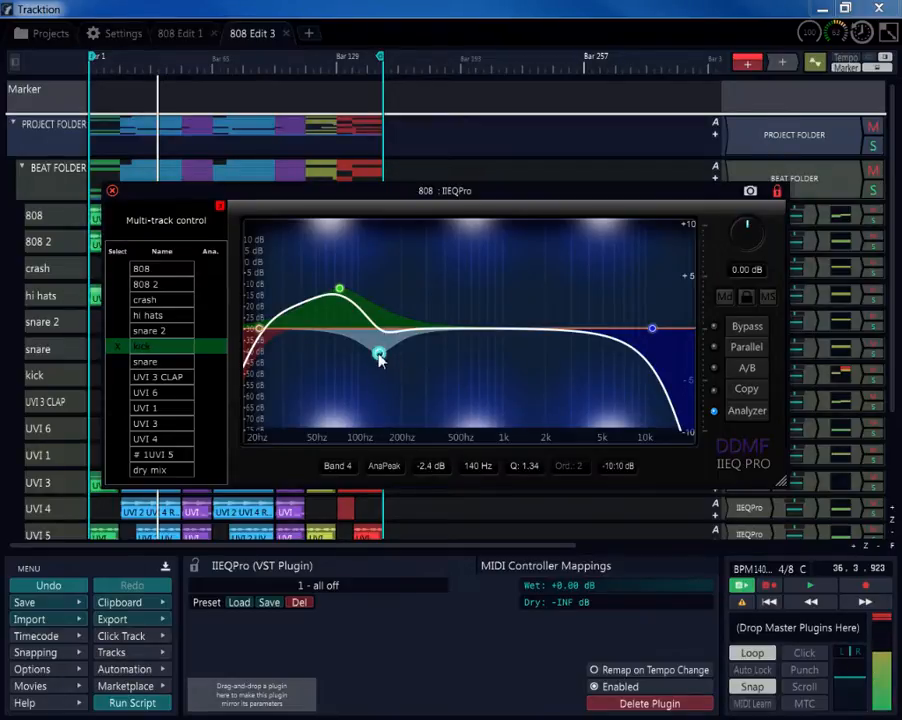
click(259, 329)
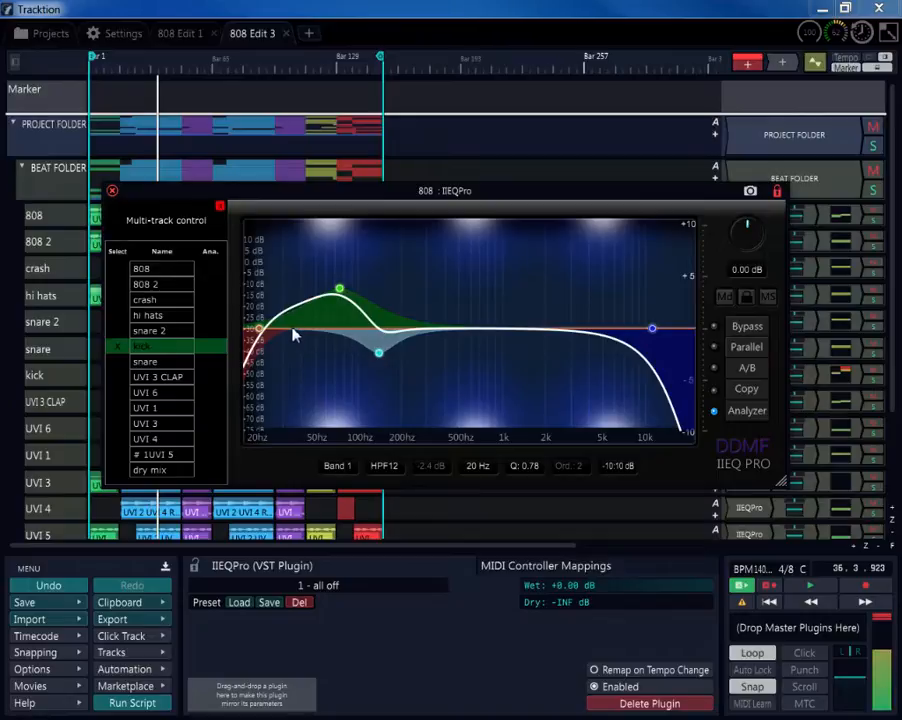
double_click(454, 323)
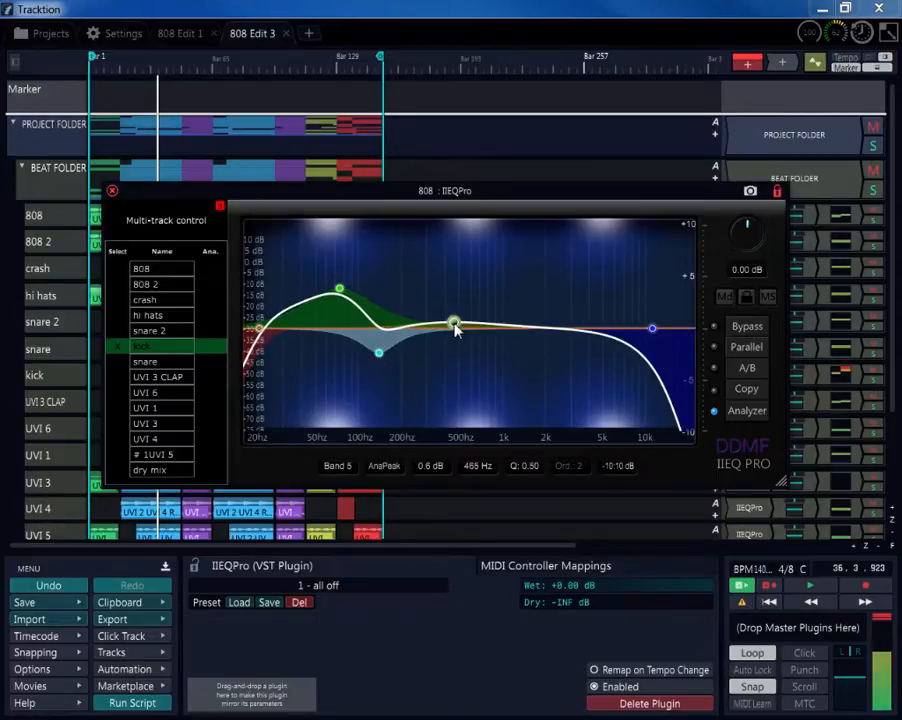
double_click(454, 323)
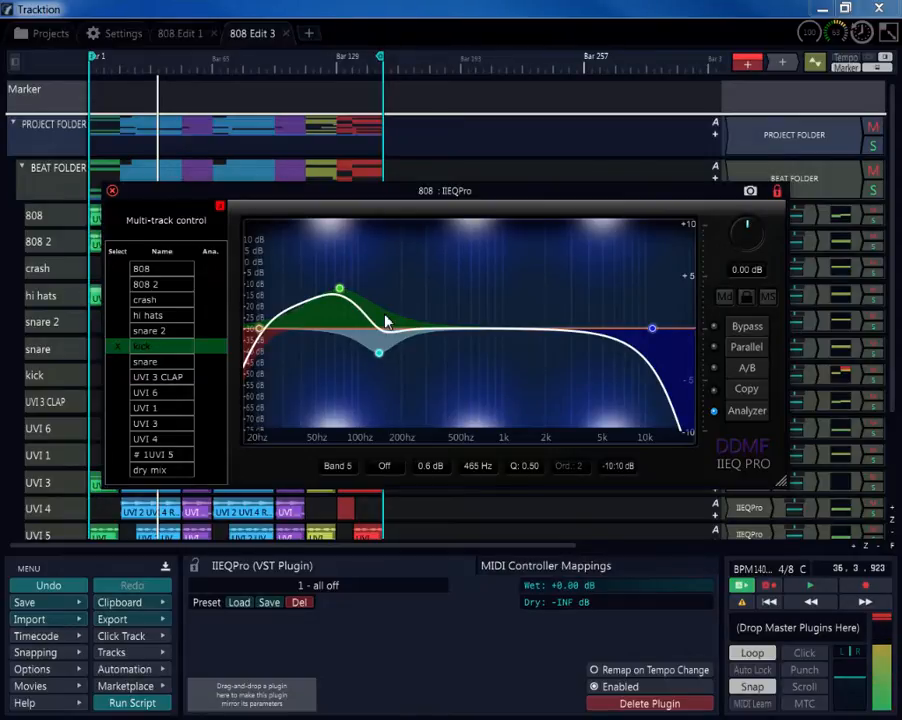
double_click(457, 328)
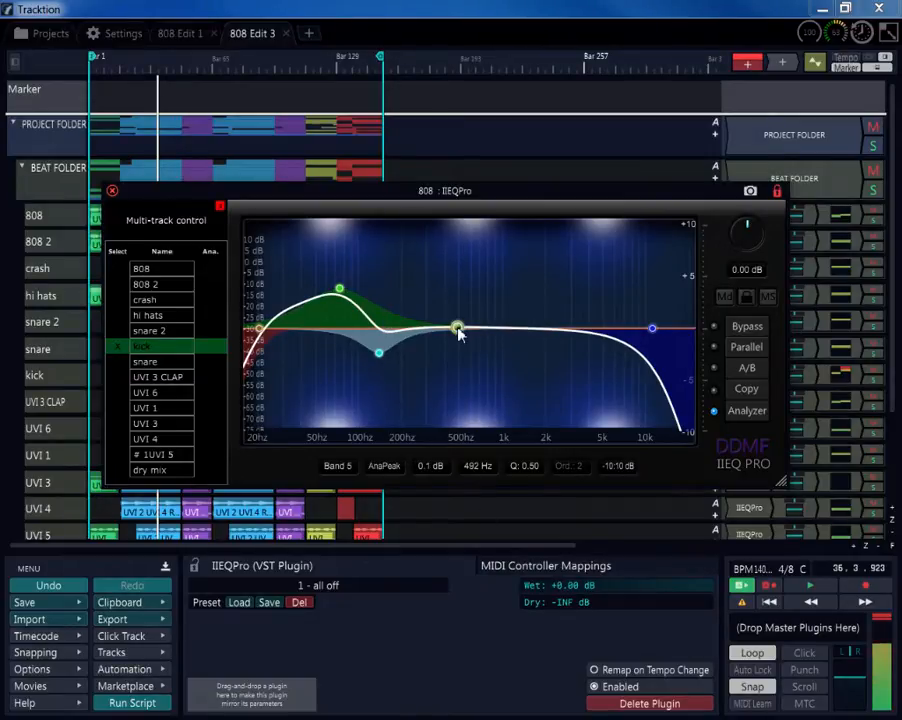
drag(460, 334, 459, 337)
double_click(457, 331)
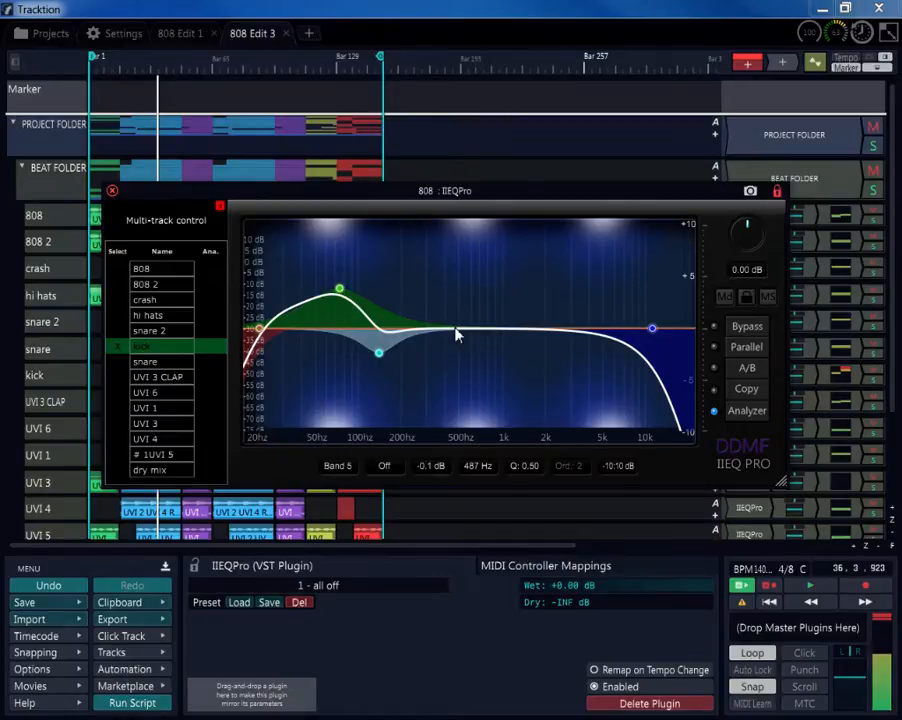
- Replaying the song from the start, adjust the kick's peak cut to -2.8 dB at 147 Hz with Q 1.96
click(378, 351)
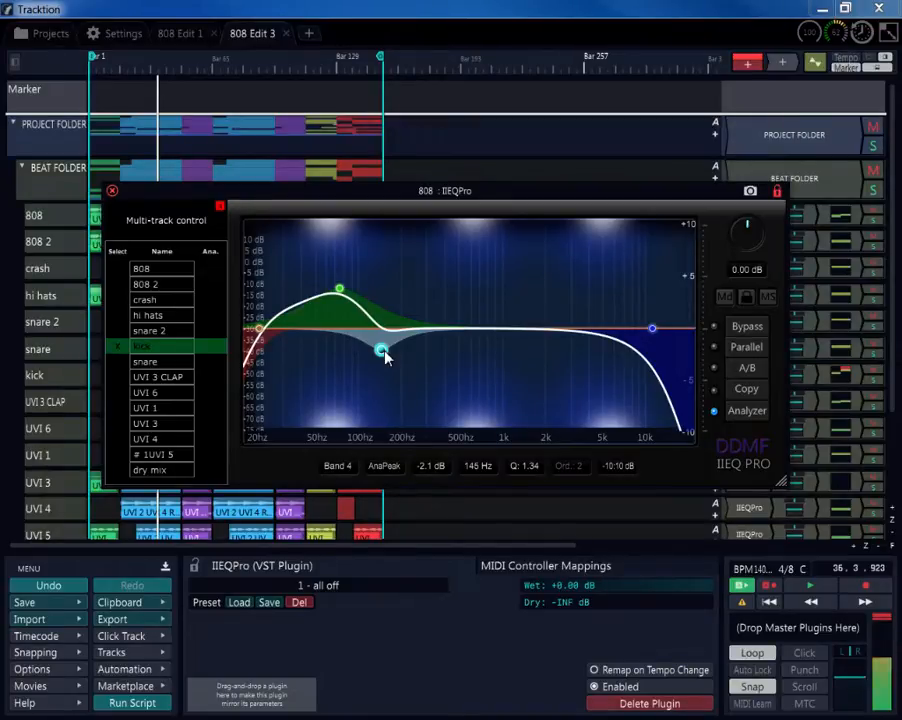
click(769, 601)
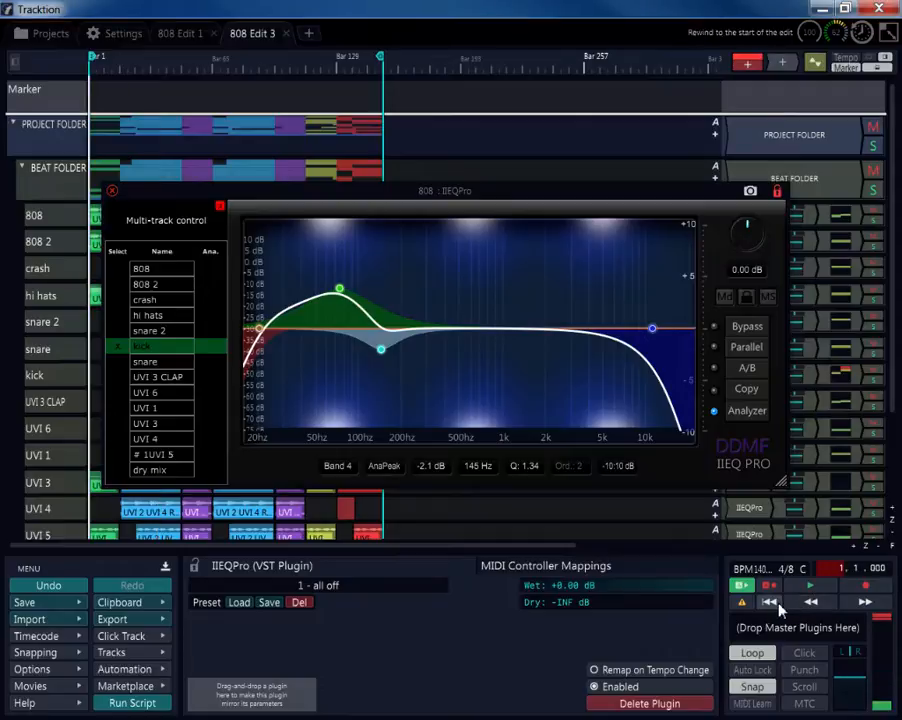
click(810, 585)
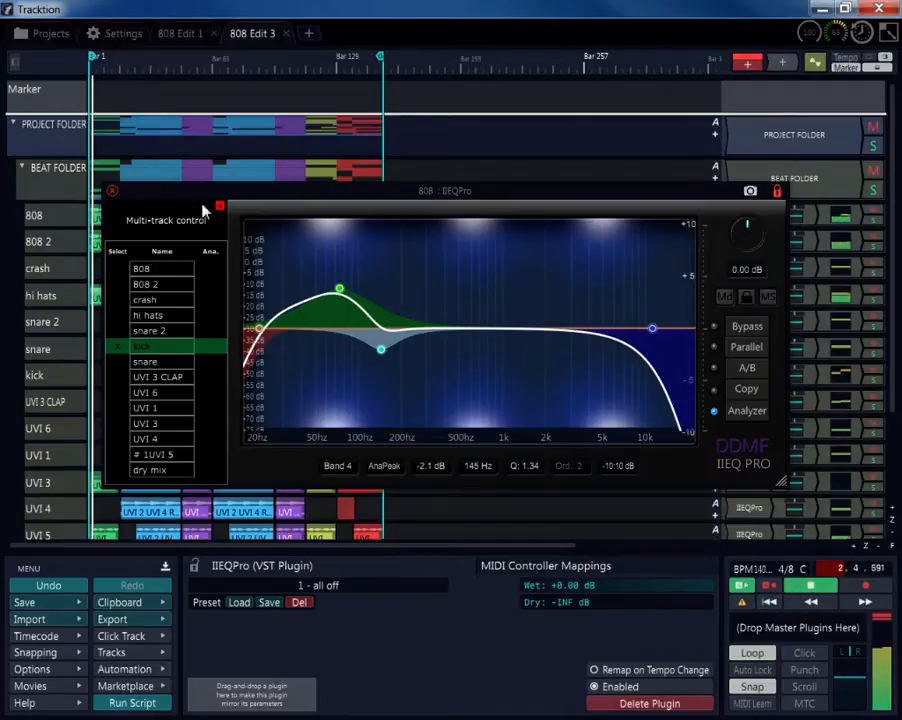
drag(251, 195, 279, 177)
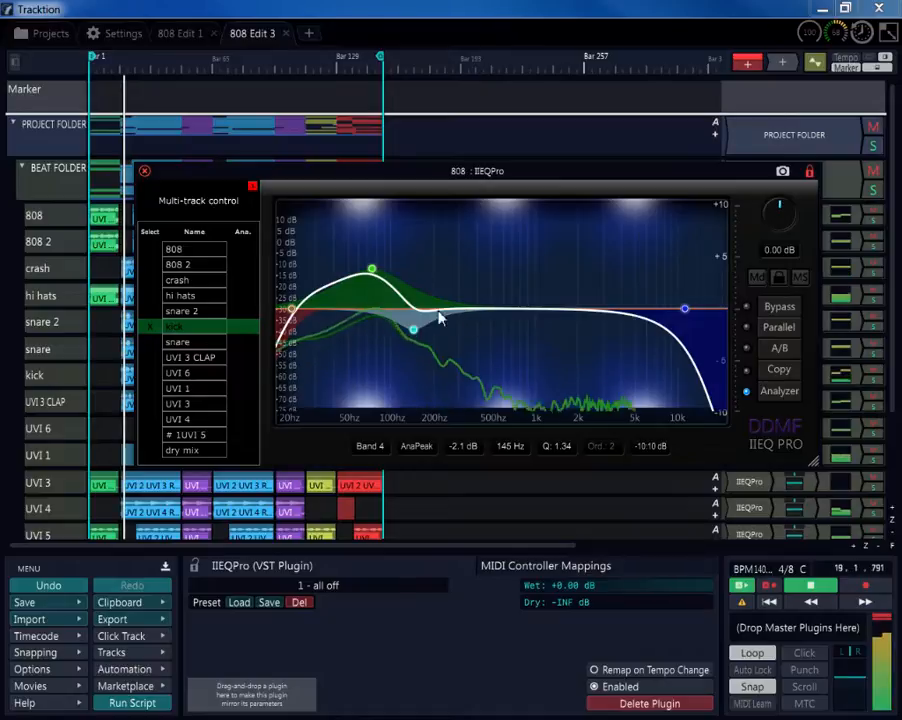
mouse_move(414, 331)
mouse_down()
mouse_move(400, 342)
mouse_move(414, 341)
mouse_up()
scroll(414, 341, up, 3)
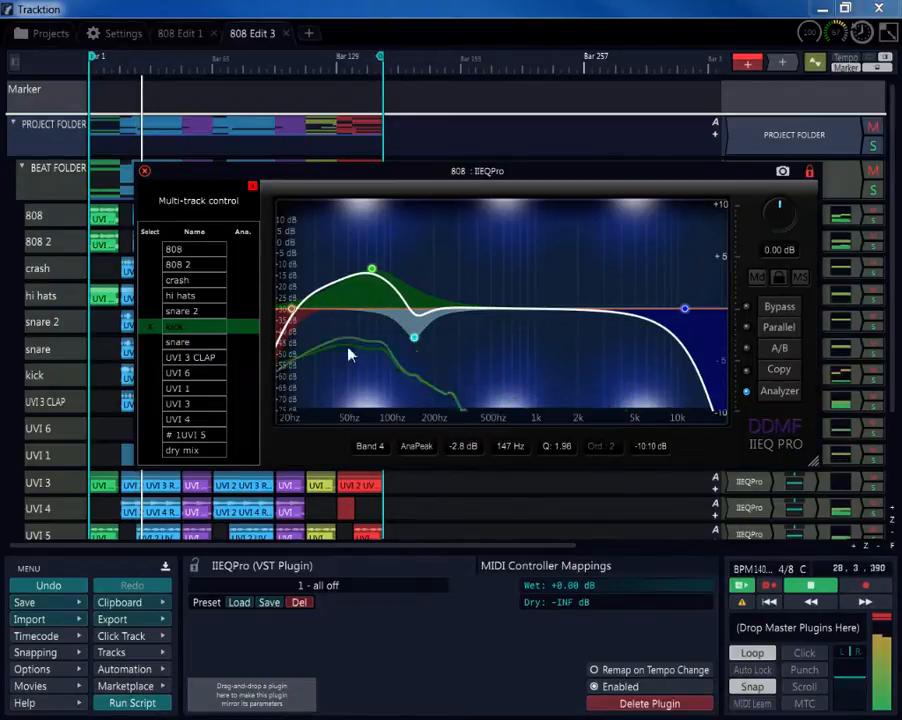
- On snare, add a peak boost near 3 kHz and a 3.2 dB peak boost at 7624 Hz with Q 0.67
click(157, 343)
drag(604, 314, 657, 274)
scroll(604, 277, up, 1)
scroll(662, 270, up, 2)
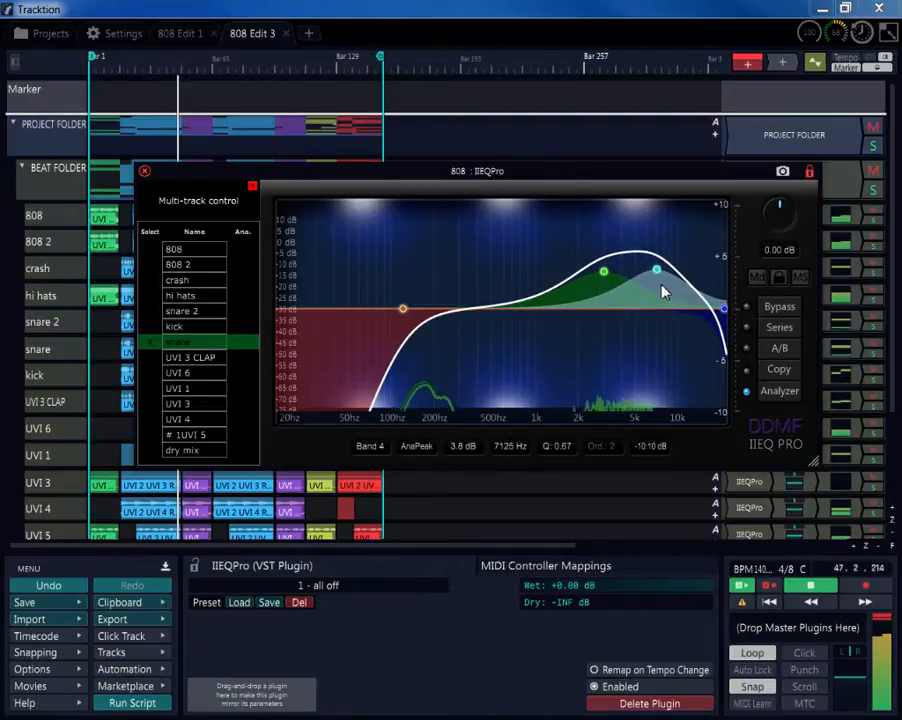
mouse_move(657, 270)
mouse_down()
mouse_move(666, 271)
mouse_move(661, 277)
mouse_up()
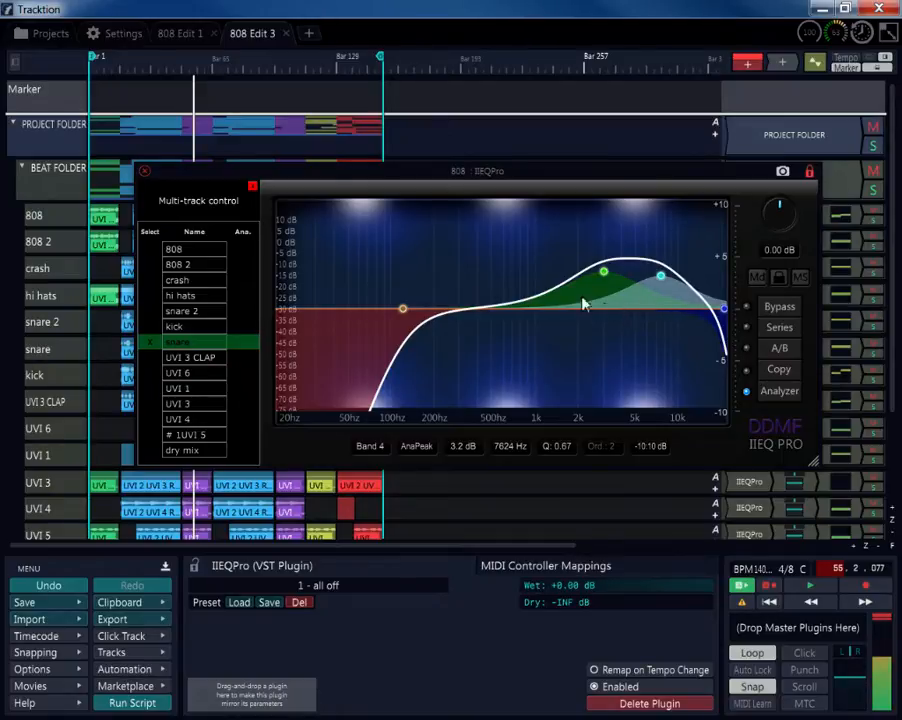
- Compare the snare EQ curve with those of snare 2 and kick
click(157, 313)
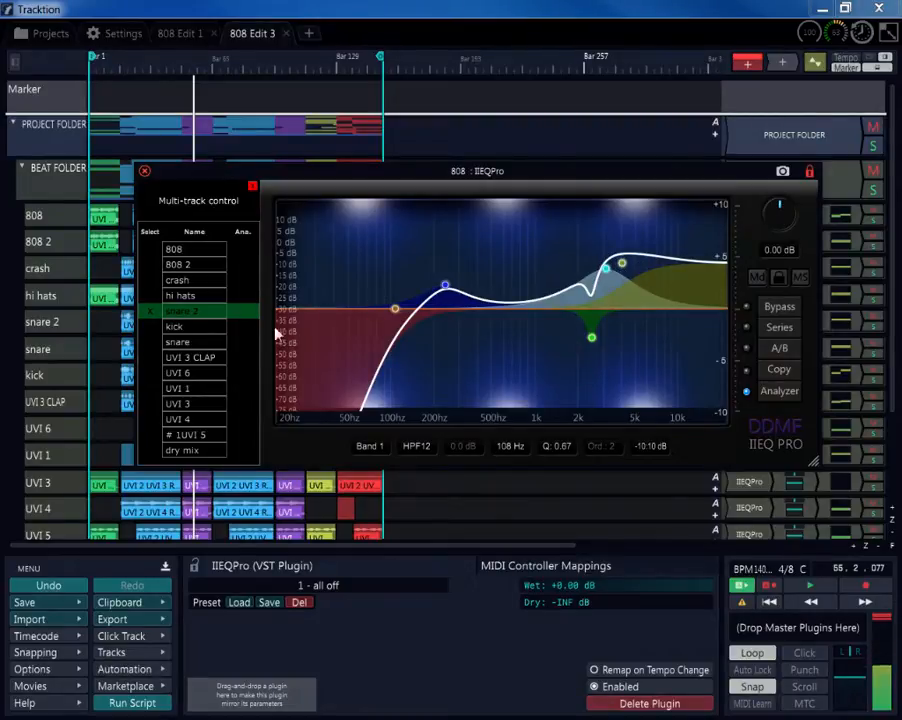
click(158, 343)
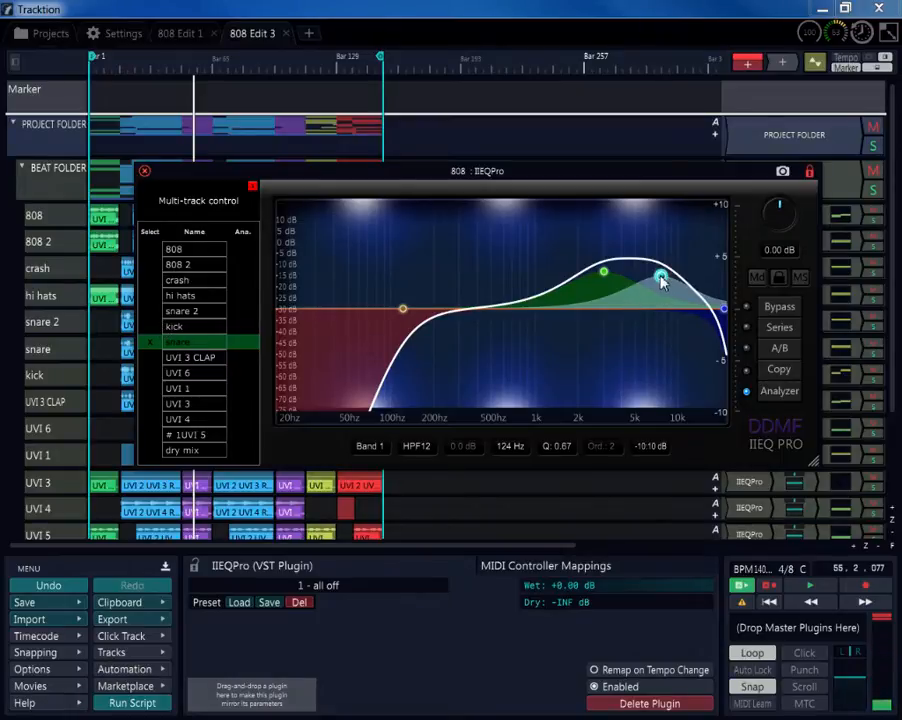
click(155, 331)
click(157, 342)
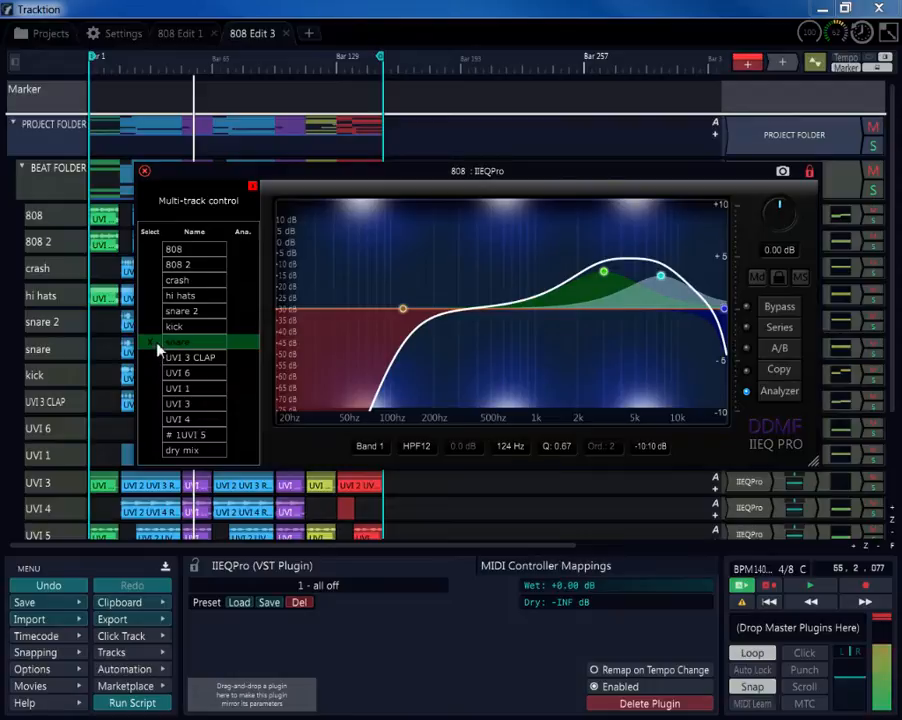
- Replay the song from the start and add a 3.8 dB peak boost at 3025 Hz with Q 0.35 to UVI 3 CLAP
click(772, 602)
click(811, 586)
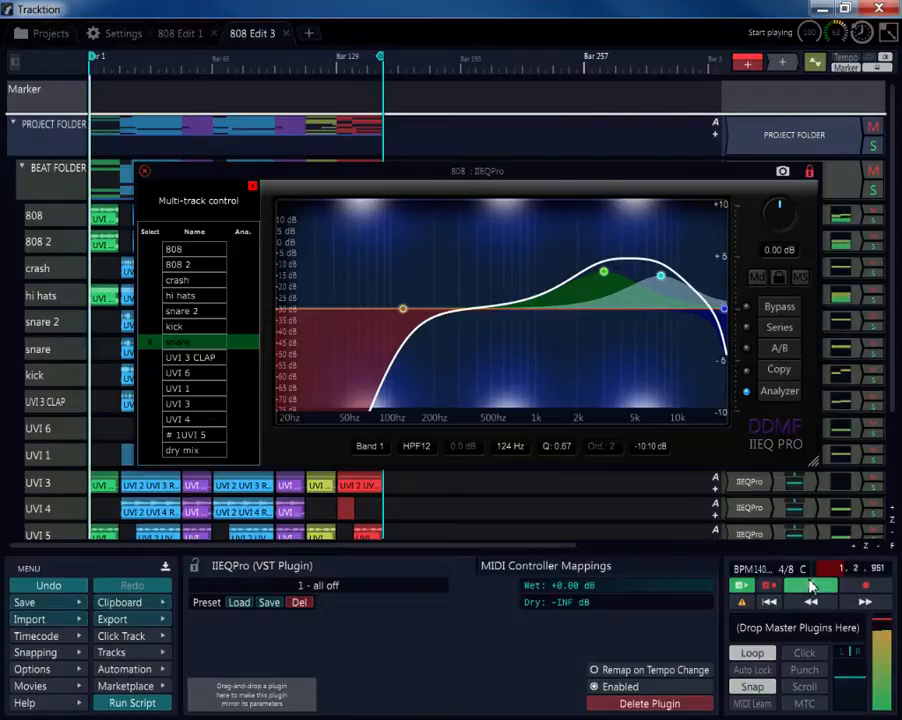
scroll(128, 371, up, 3)
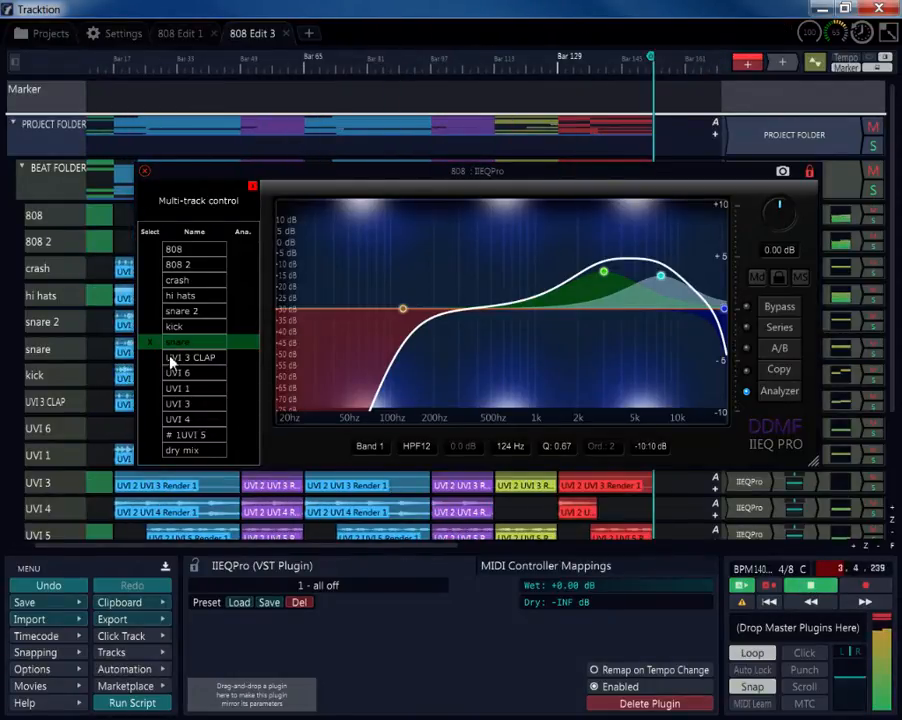
click(160, 358)
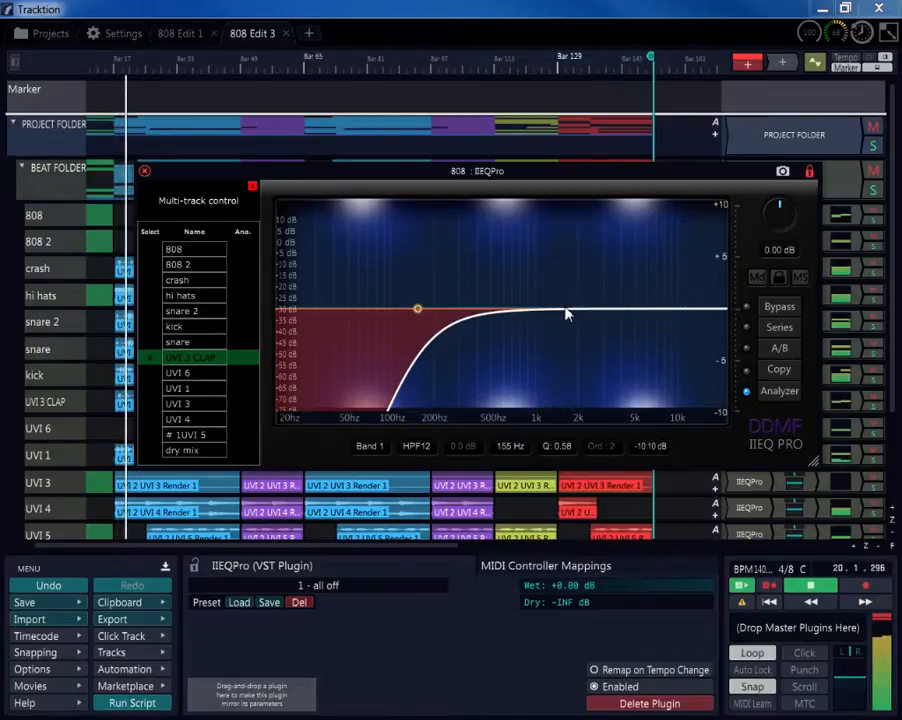
drag(581, 312, 603, 276)
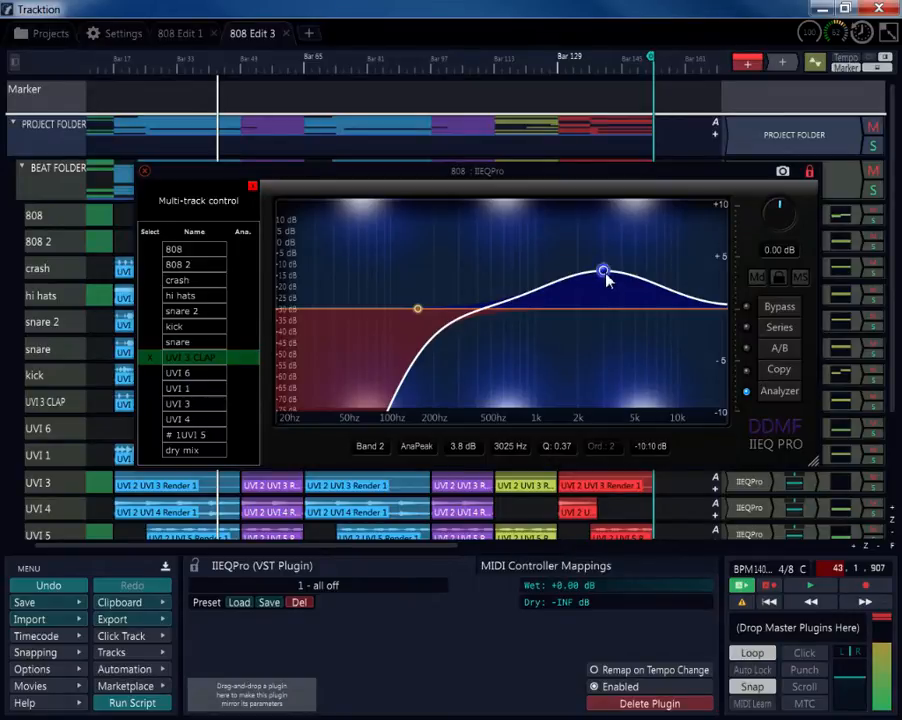
scroll(606, 279, down, 1)
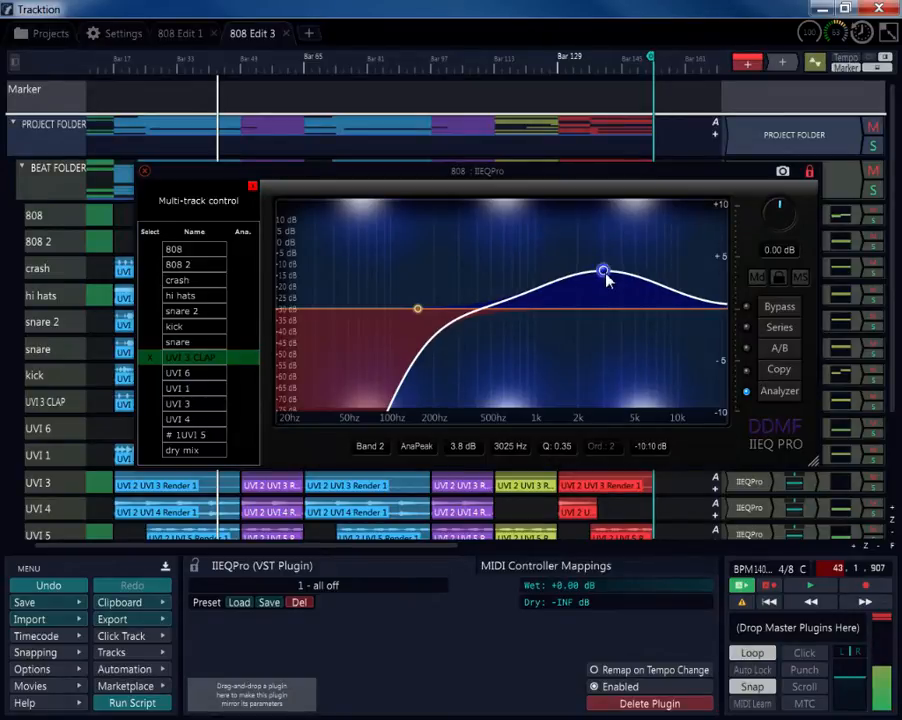
scroll(606, 279, up, 1)
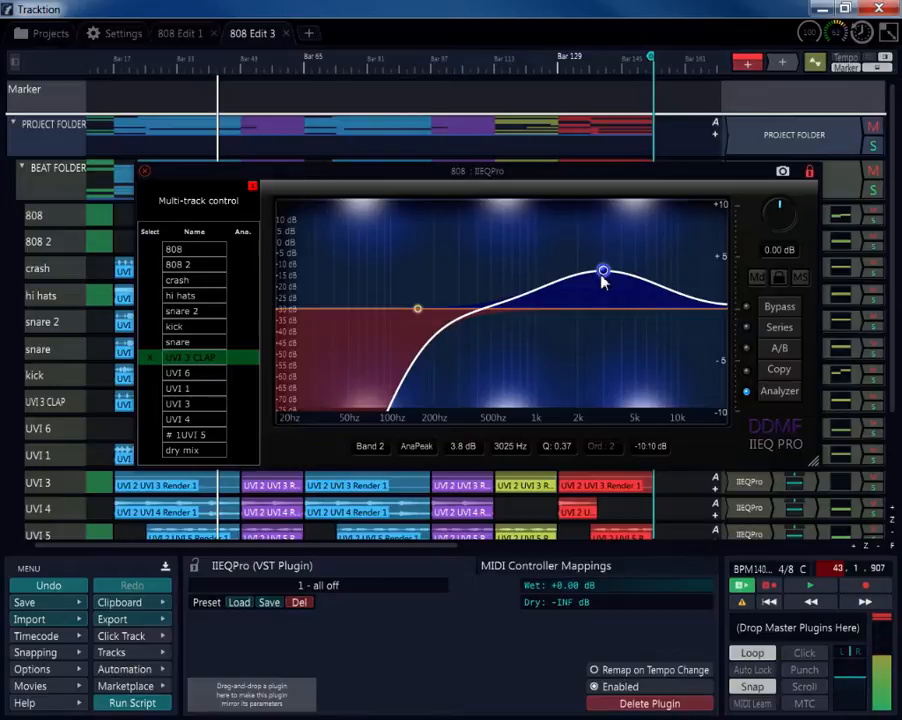
scroll(601, 275, down, 1)
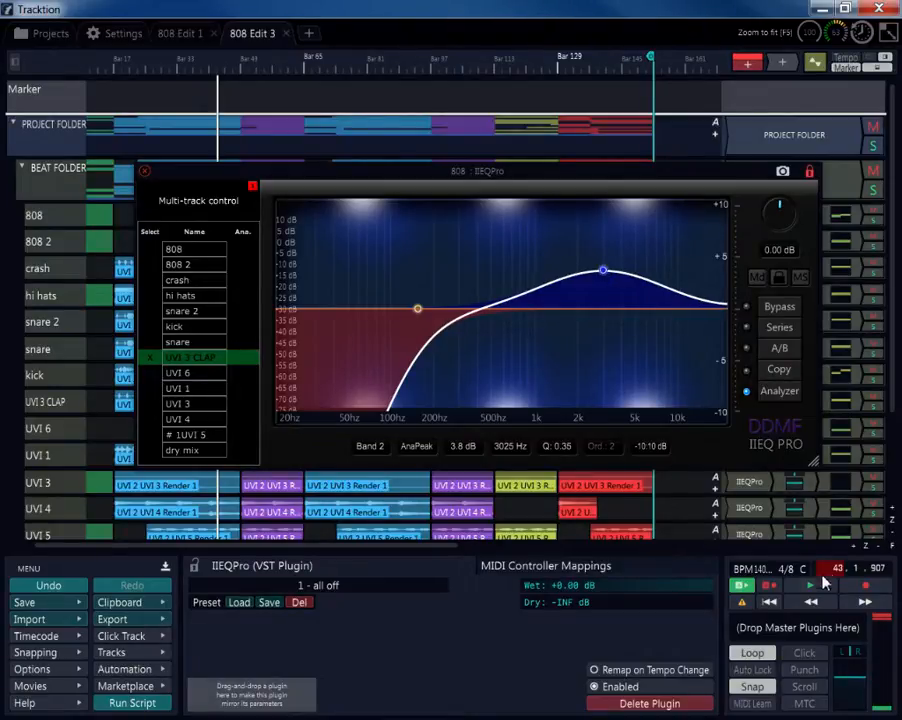
- Resume playback and on UVI 6 add peak boosts of 2.0 dB at 1389 Hz and near 6 kHz, plus a 2.5 dB high shelf at 2307 Hz
key(space)
click(156, 374)
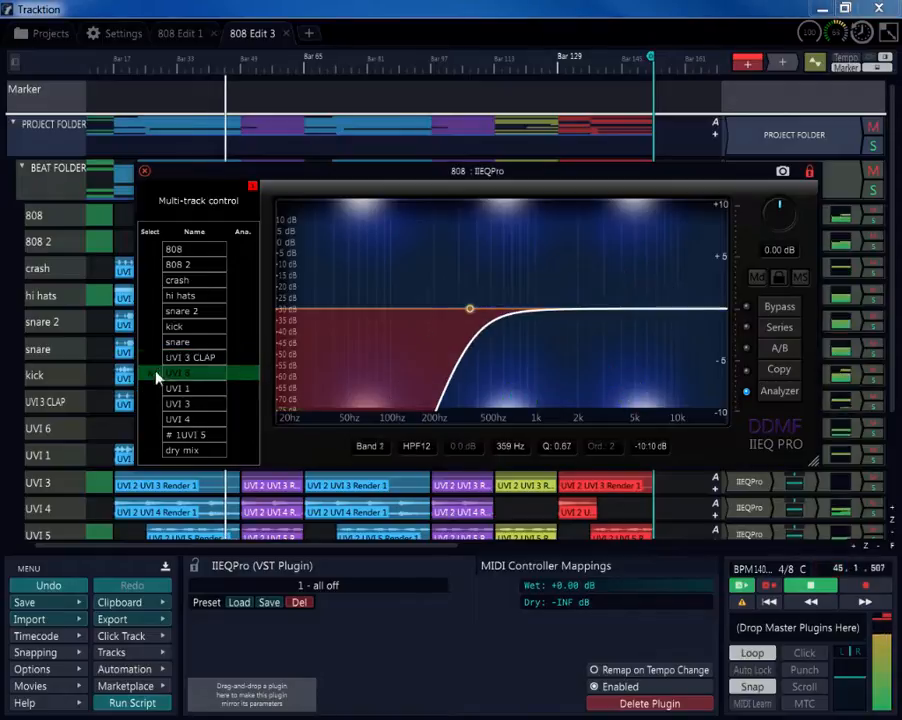
double_click(538, 299)
drag(538, 299, 557, 291)
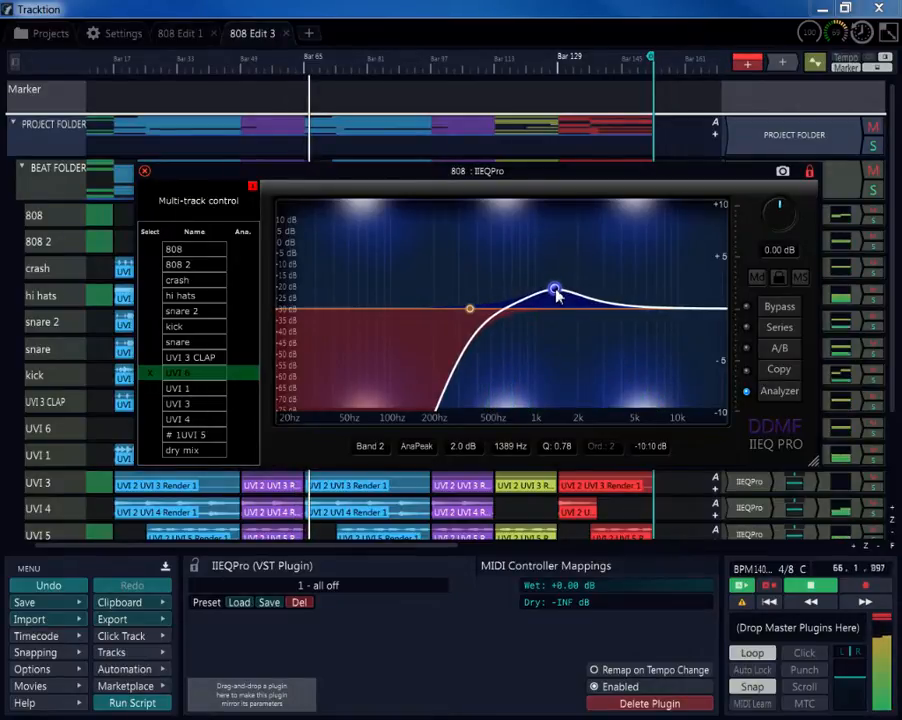
drag(638, 316, 588, 287)
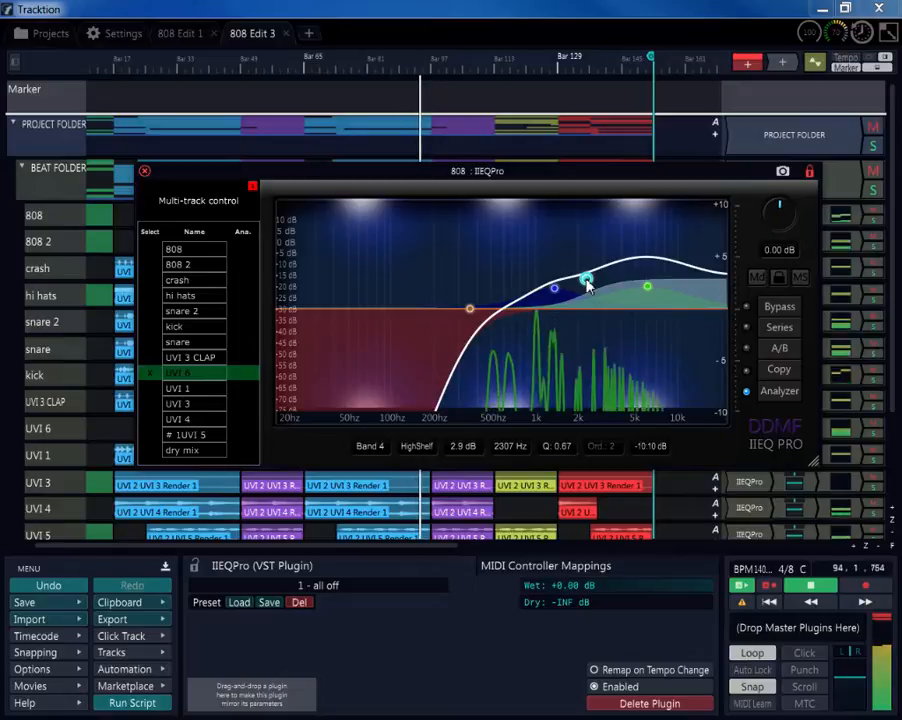
drag(588, 287, 588, 289)
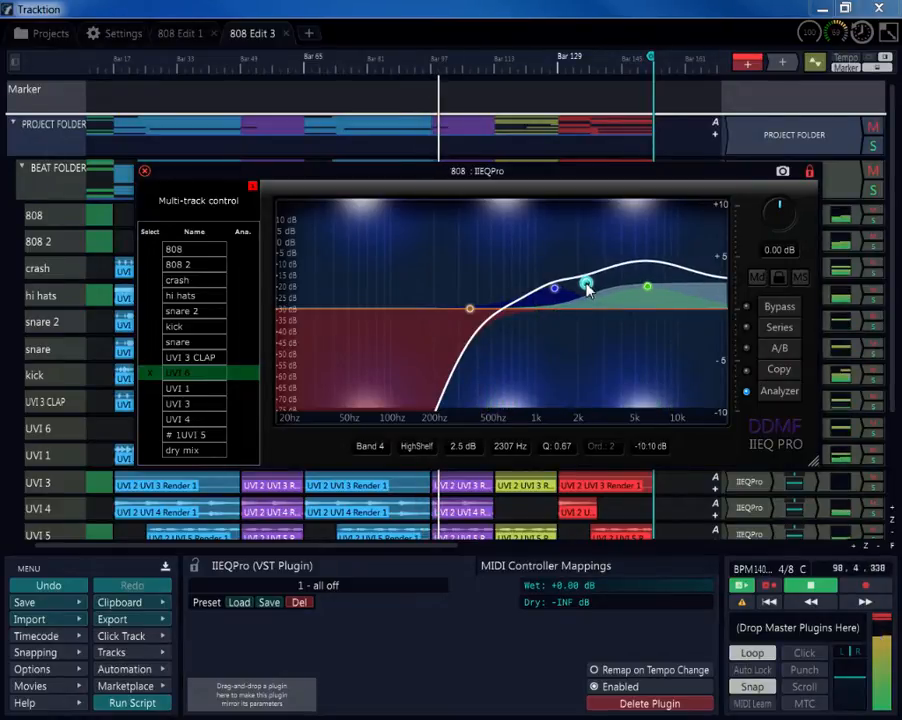
- On UVI 1, add a 5.8 dB peak boost at 3747 Hz with Q 0.29
click(170, 389)
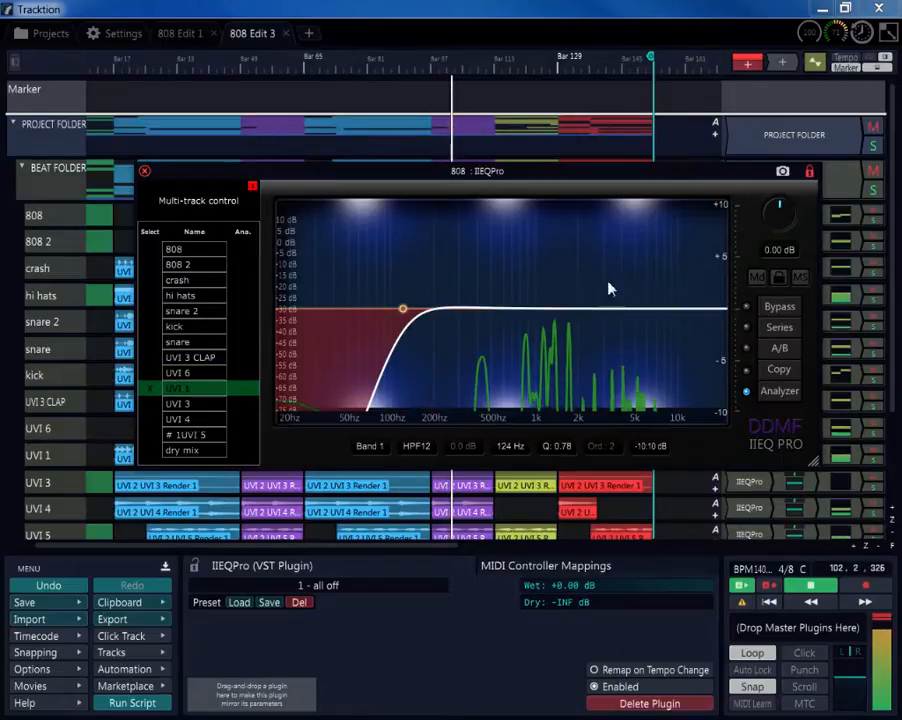
click(505, 309)
scroll(505, 311, down, 5)
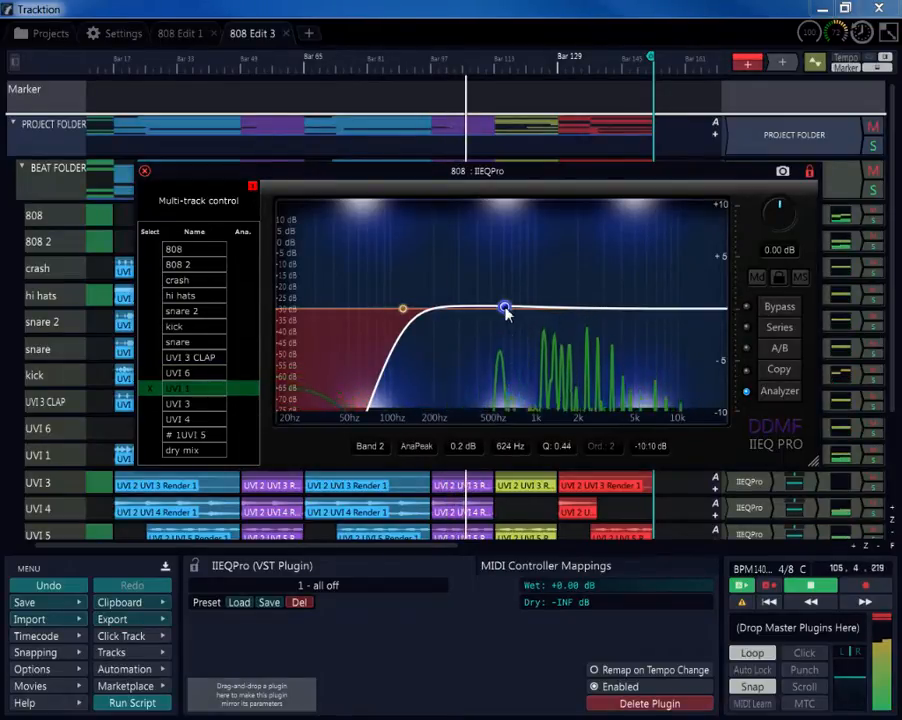
drag(505, 311, 619, 257)
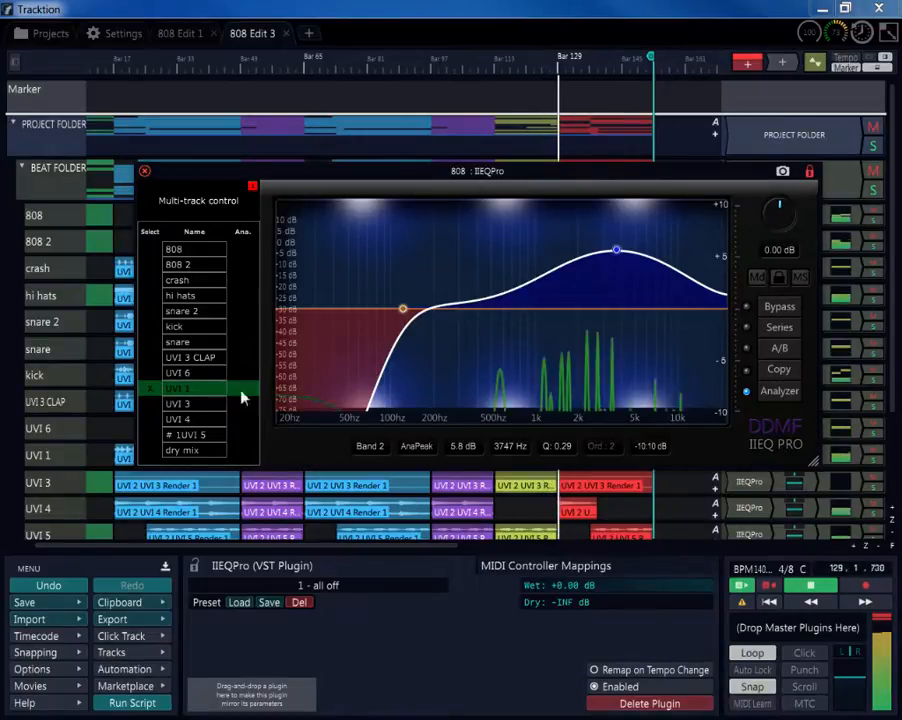
- On UVI 1, add a narrow peak cut near 200 Hz with Q 1.73 and a 2.9 dB peak boost at 425 Hz with Q 0.58
drag(463, 314, 437, 338)
scroll(437, 339, up, 5)
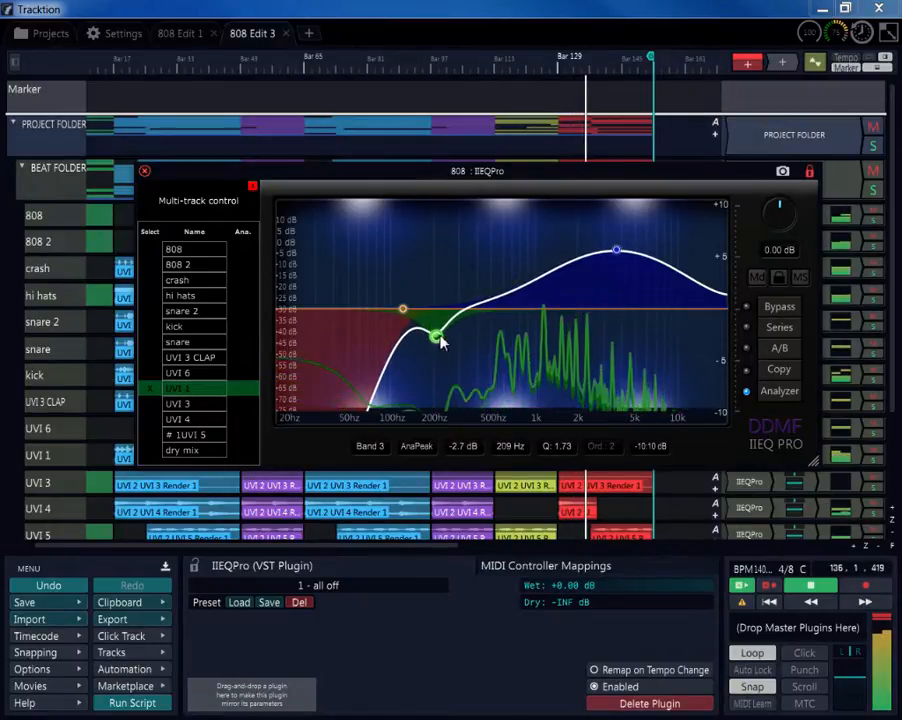
drag(463, 316, 483, 286)
scroll(483, 286, up, 1)
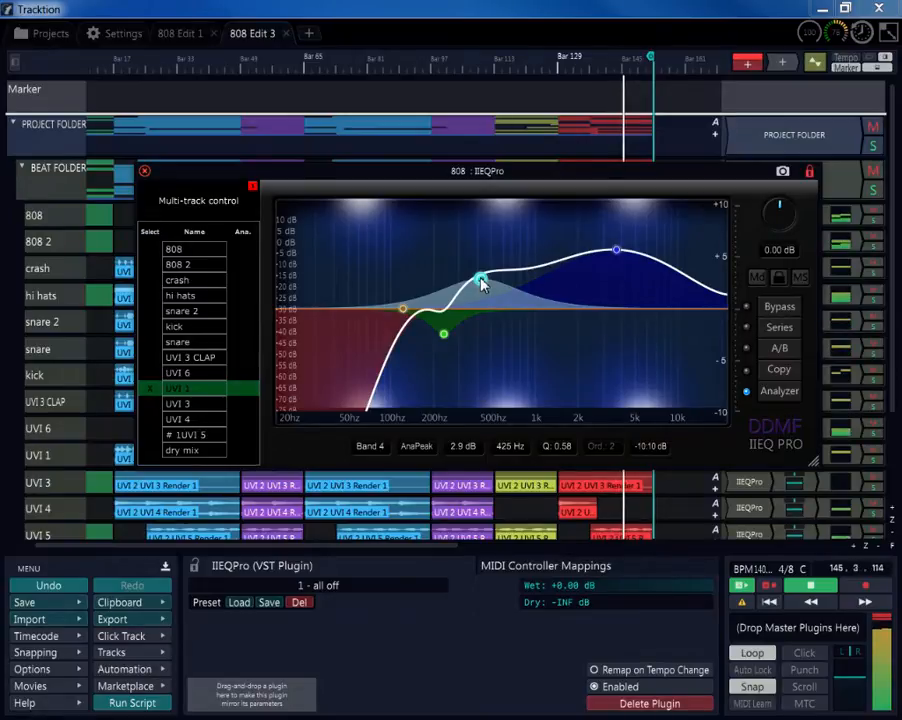
- Replay from about bar 97, raise UVI 1's 425 Hz peak to over 4 dB, and set its high peak to 4.9 dB at 3623 Hz
click(441, 149)
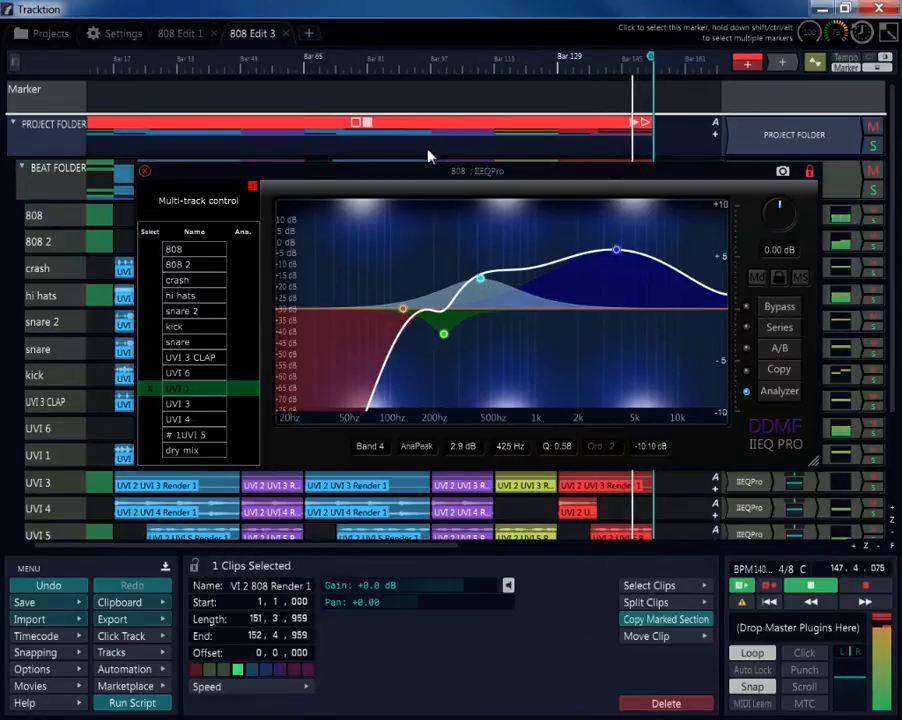
click(430, 58)
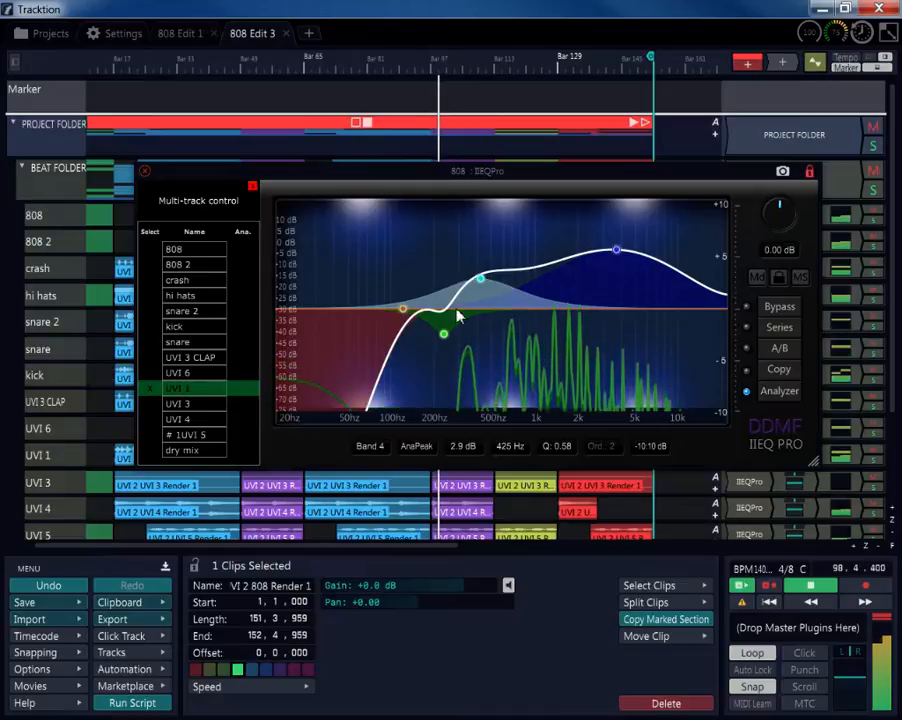
mouse_move(481, 278)
mouse_down()
mouse_move(487, 255)
mouse_move(474, 248)
mouse_move(476, 272)
mouse_up()
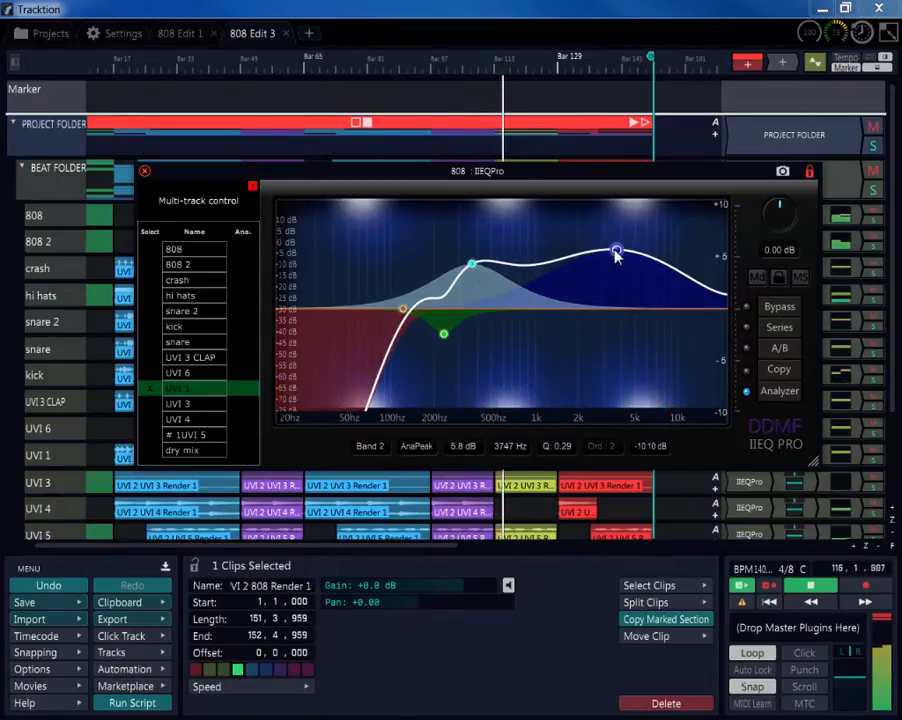
drag(617, 255, 614, 263)
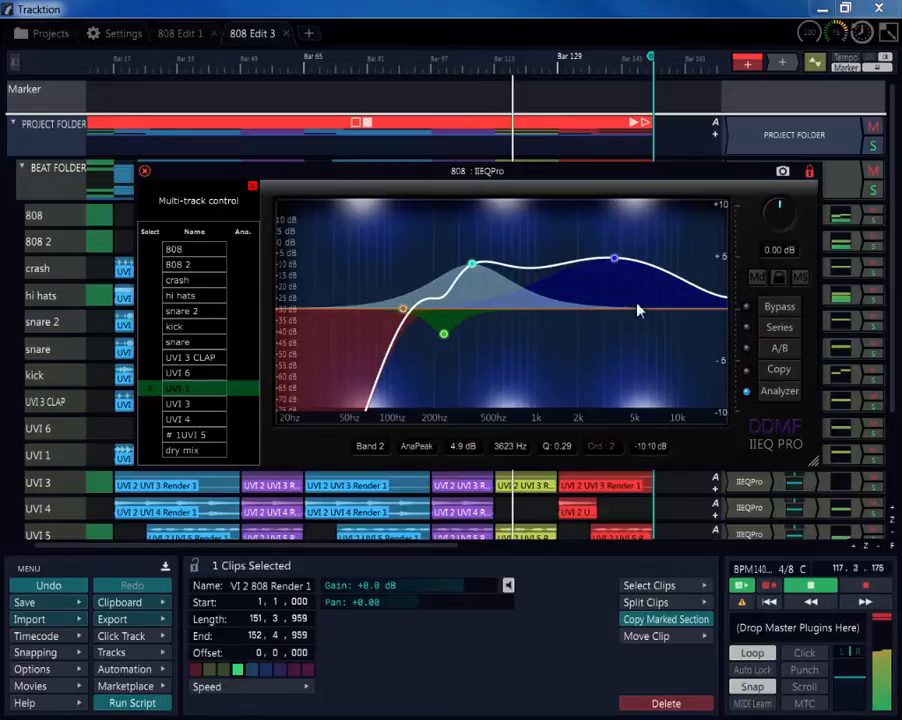
- Add a high shelf to UVI 1, replay from about bar 97, and set the shelf to 6.8 dB at 3747 Hz with Q 0.67
drag(646, 313, 672, 268)
scroll(672, 266, up, 2)
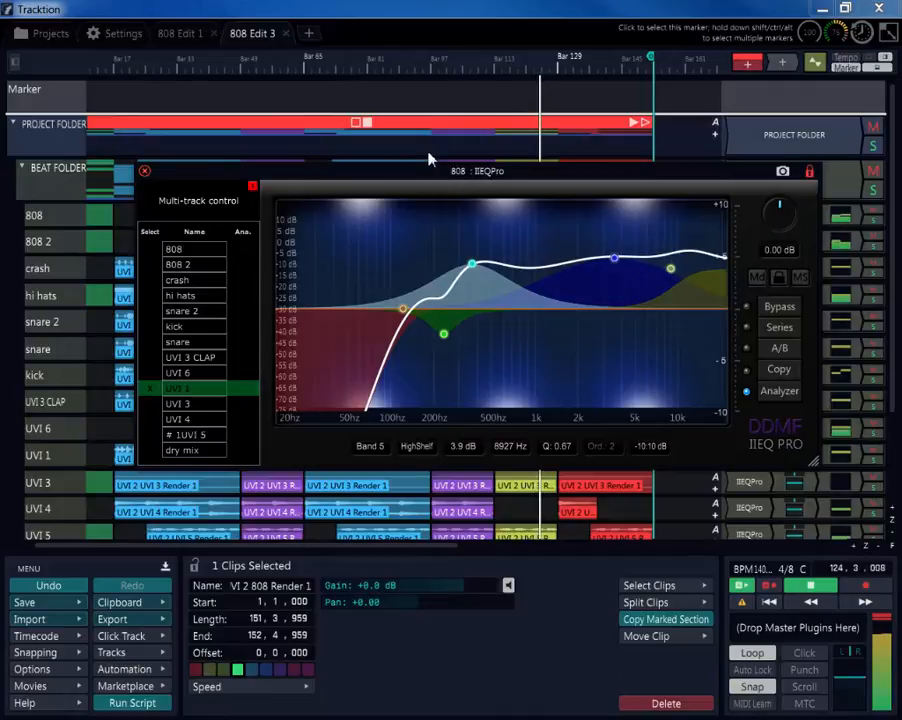
click(438, 99)
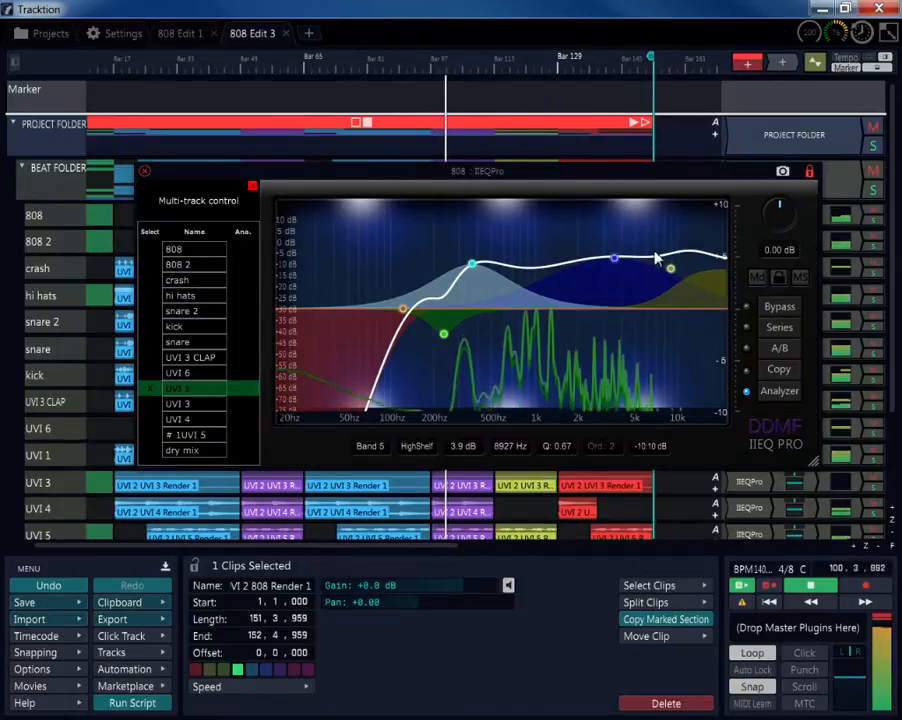
drag(668, 268, 614, 246)
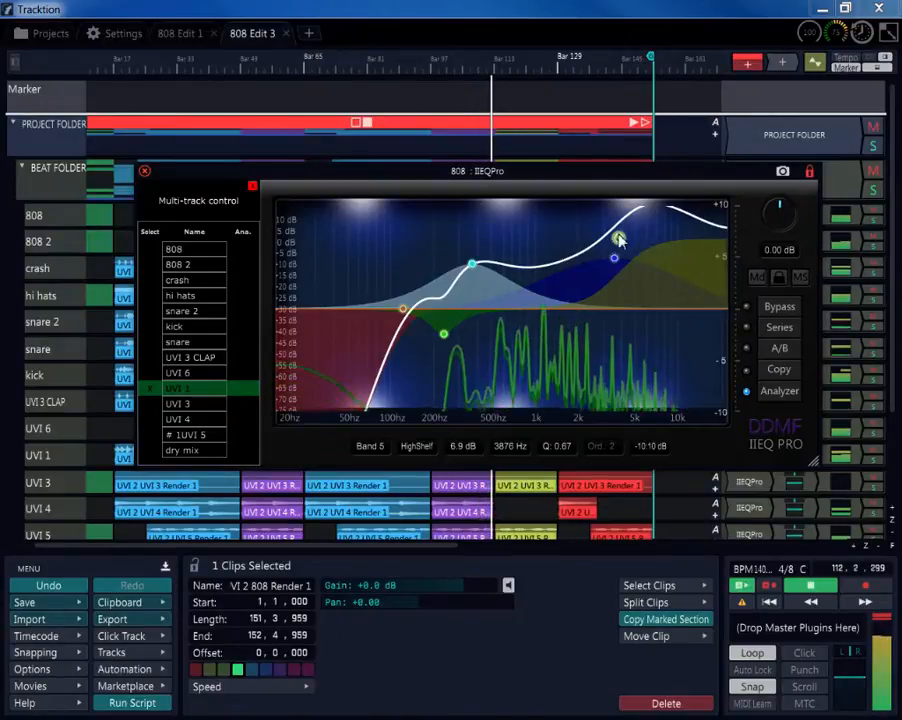
drag(616, 236, 613, 240)
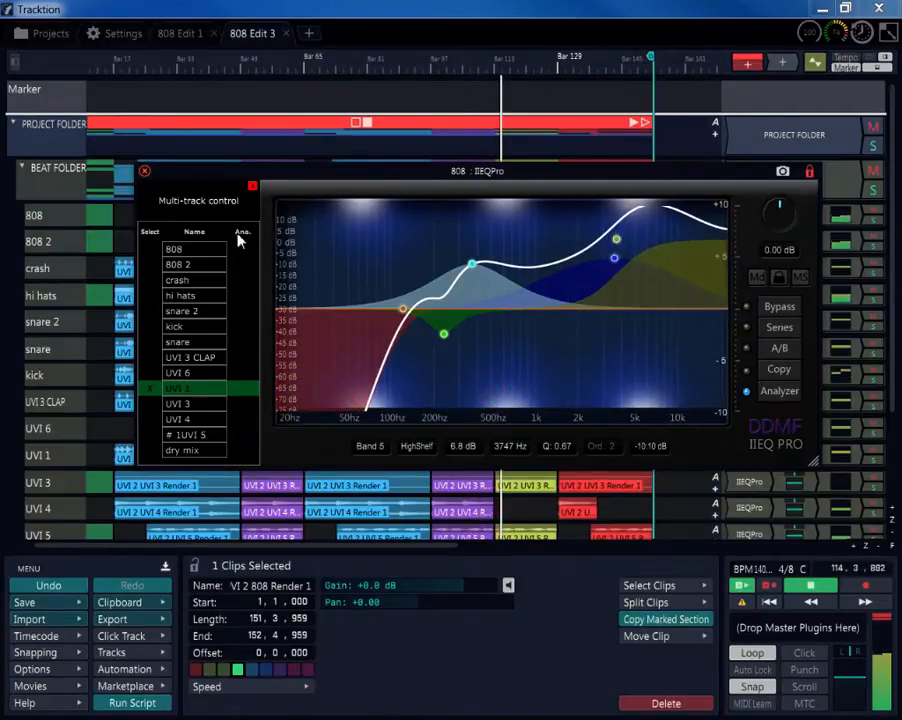
- Add peak boosts with Q 0.50: 10.0 dB at 9660 Hz on UVI 3 and 5.7 dB at 624 Hz on UVI 4
click(158, 403)
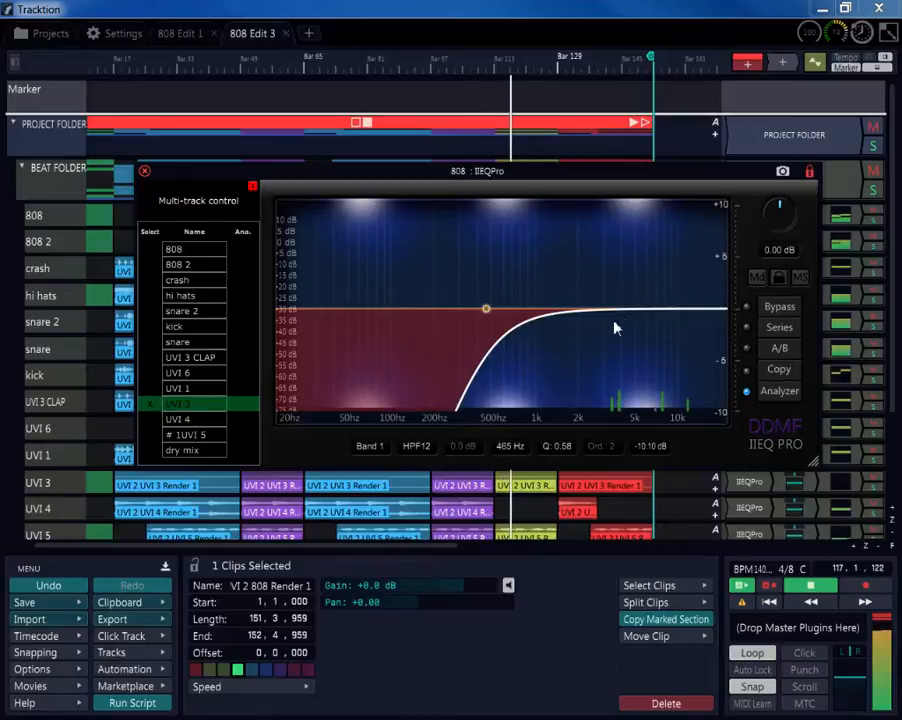
drag(614, 308, 677, 210)
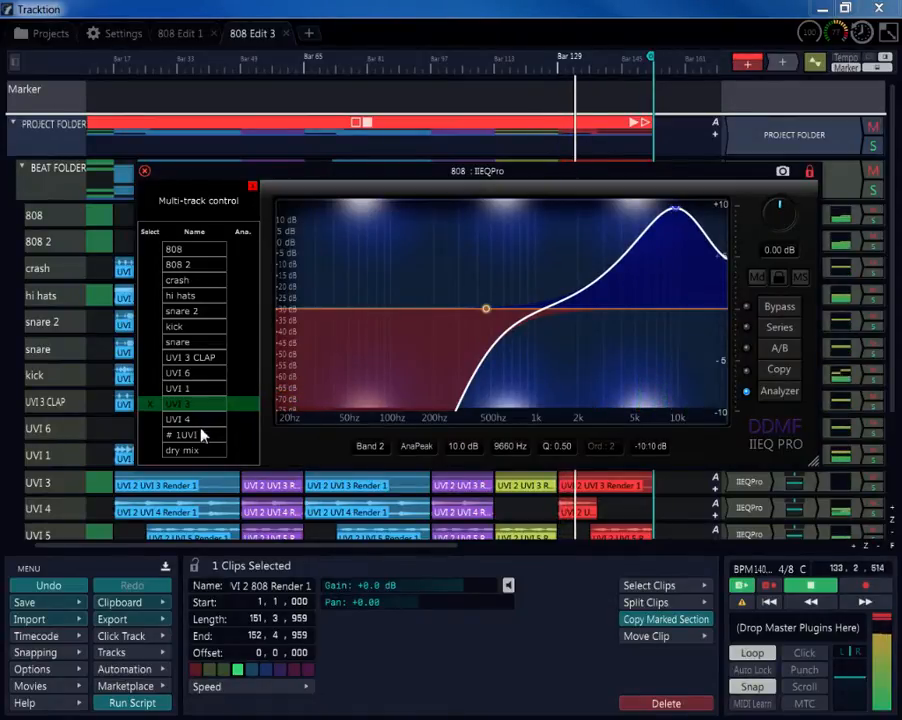
click(156, 421)
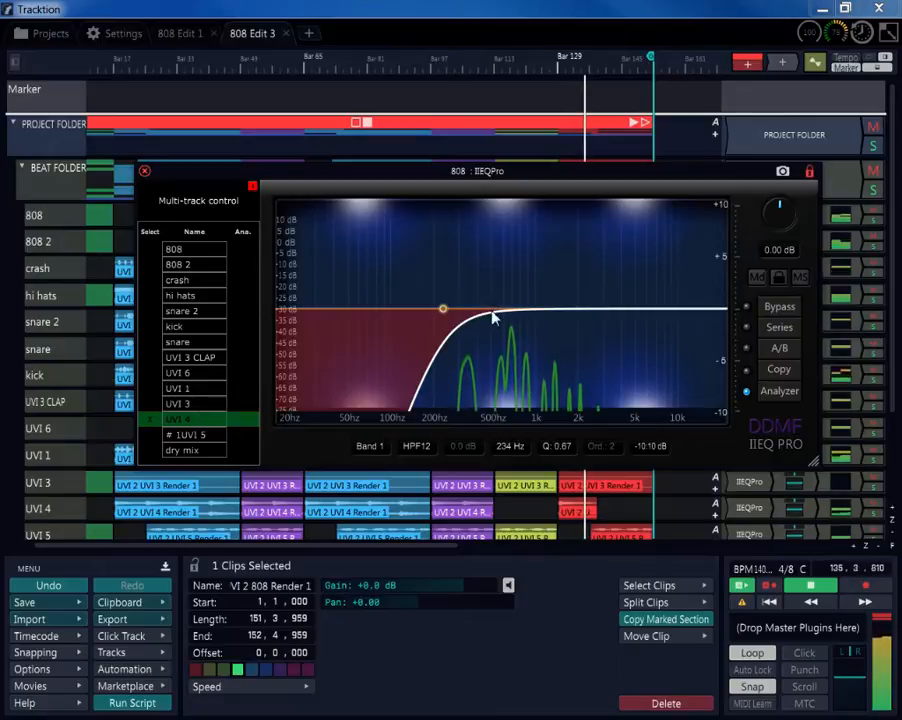
drag(493, 312, 506, 256)
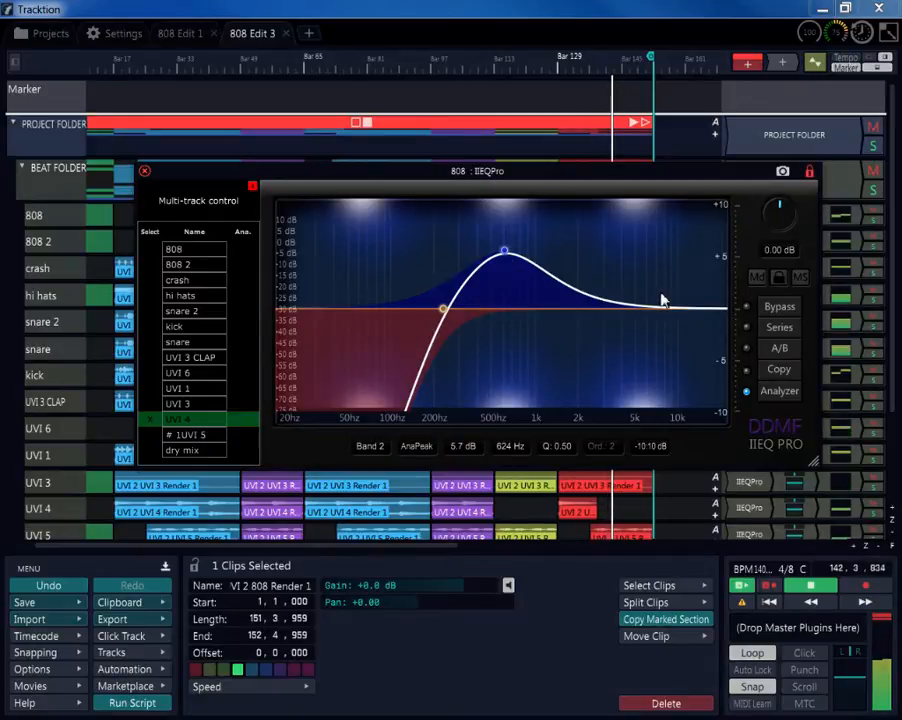
- On UVI 4, add a high shelf and tune it to 3.4 dB at 790 Hz with Q 0.78
drag(641, 315, 592, 271)
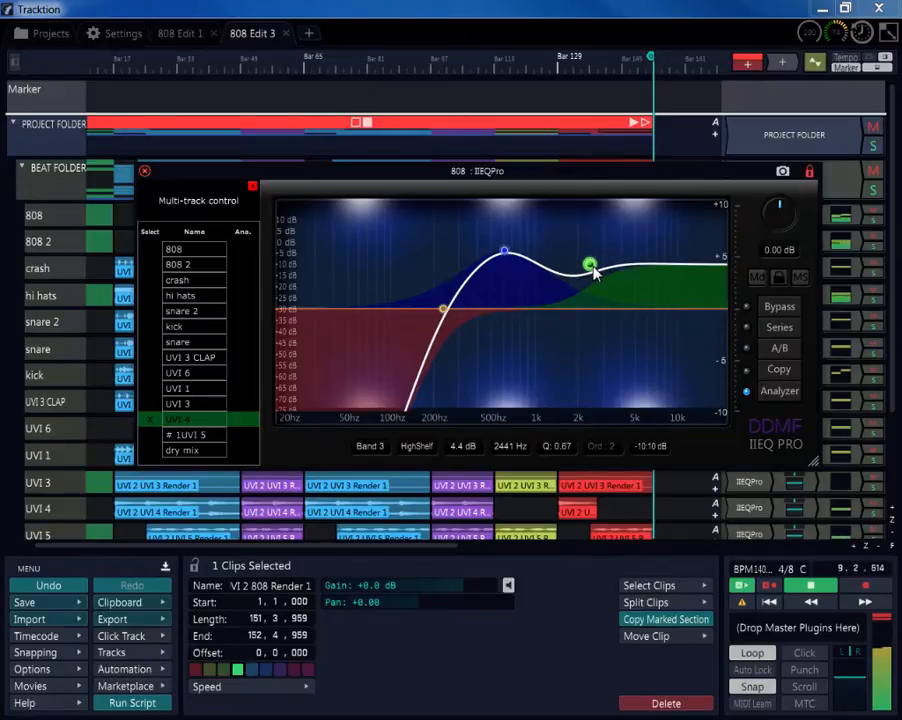
drag(592, 267, 591, 269)
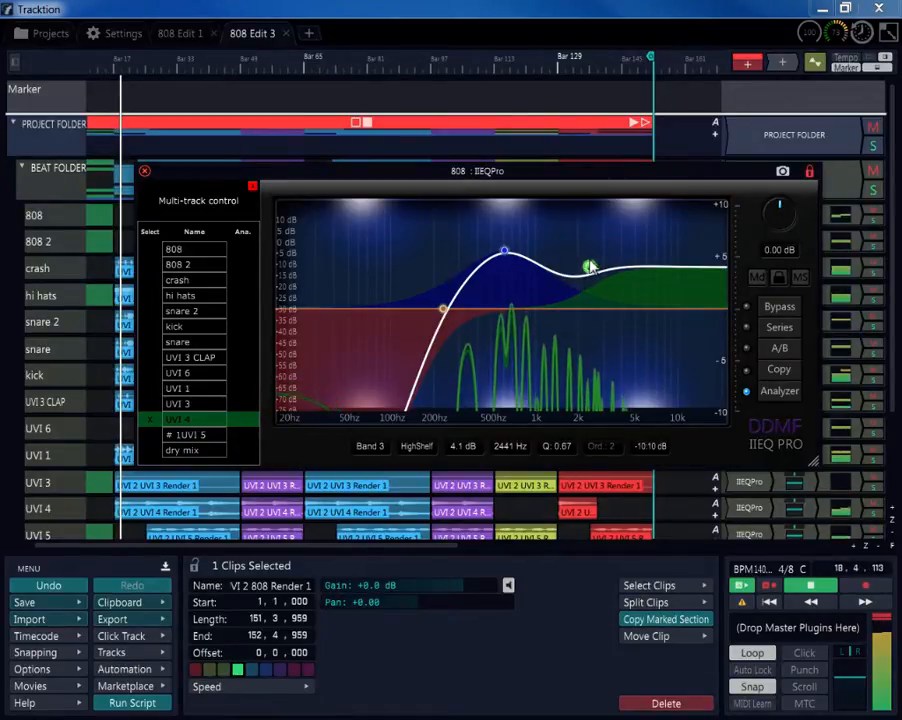
drag(592, 268, 518, 278)
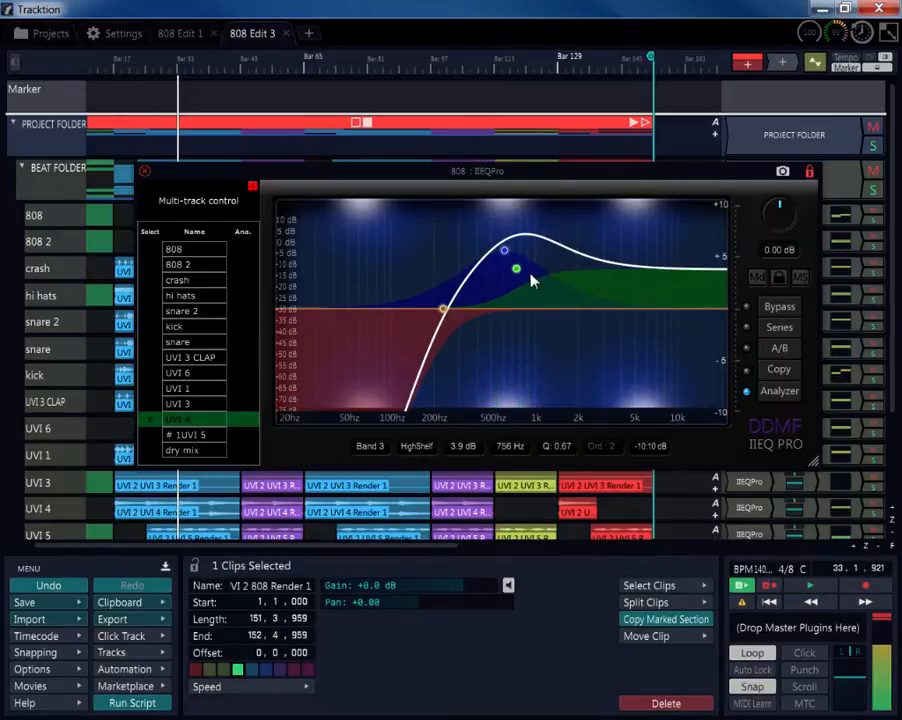
mouse_move(517, 273)
mouse_down()
mouse_move(533, 276)
mouse_move(499, 283)
mouse_move(536, 278)
mouse_move(523, 279)
mouse_up()
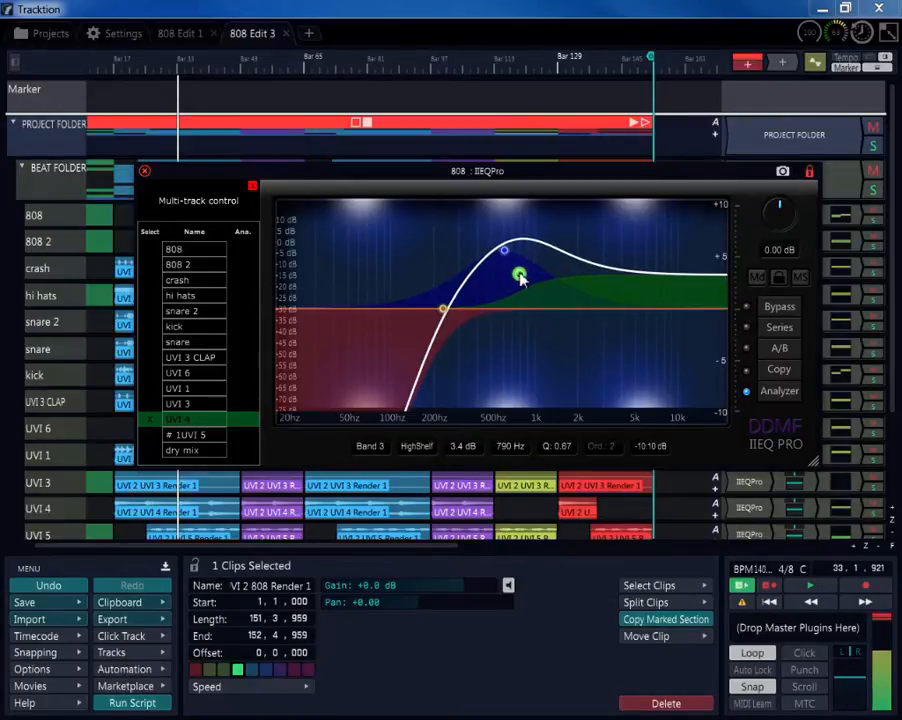
scroll(520, 277, up, 1)
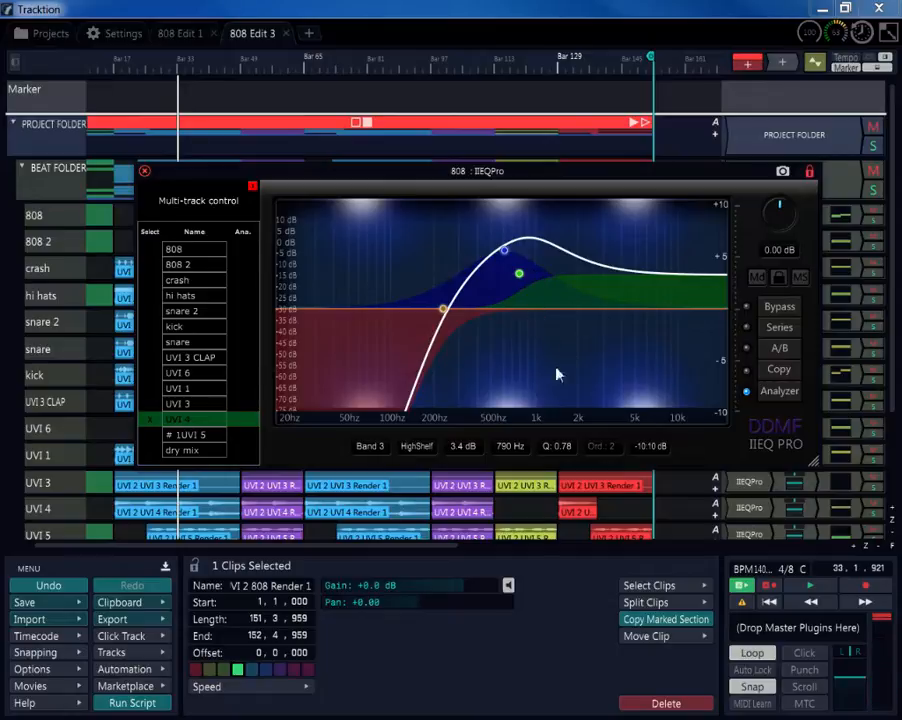
- Resume playback, sweep the UVI 4 high shelf across the low mids, and set it to 3.2 dB at 722 Hz
click(810, 585)
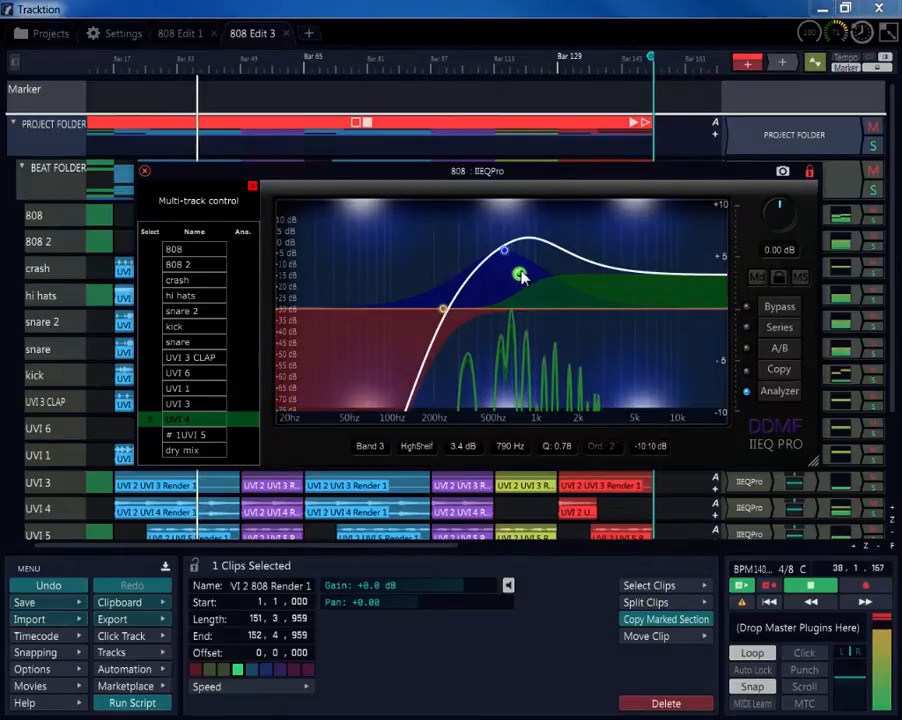
drag(521, 277, 447, 278)
drag(446, 271, 514, 273)
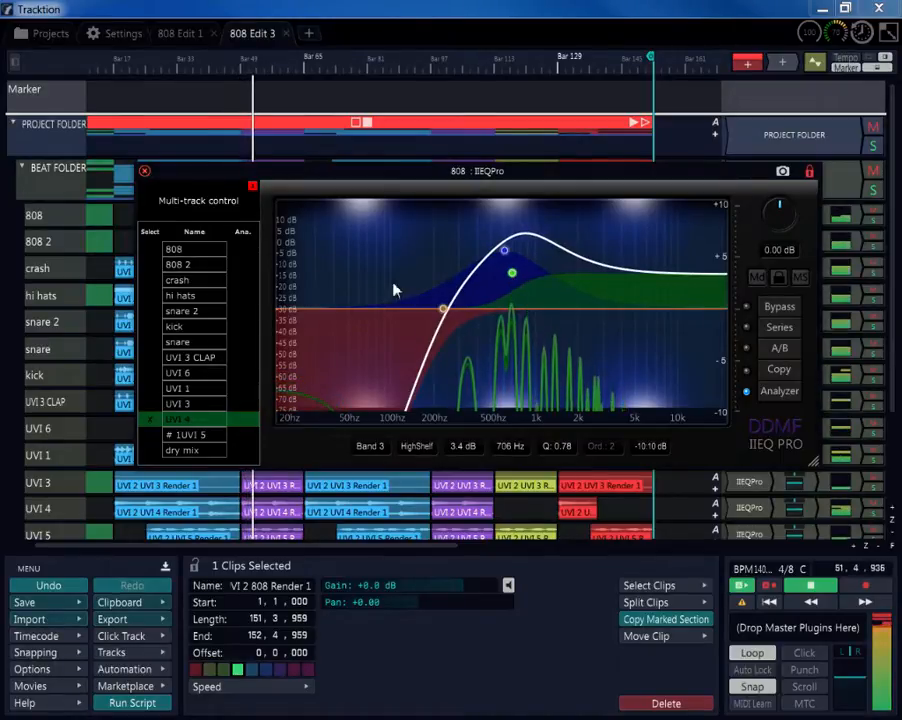
drag(511, 272, 514, 277)
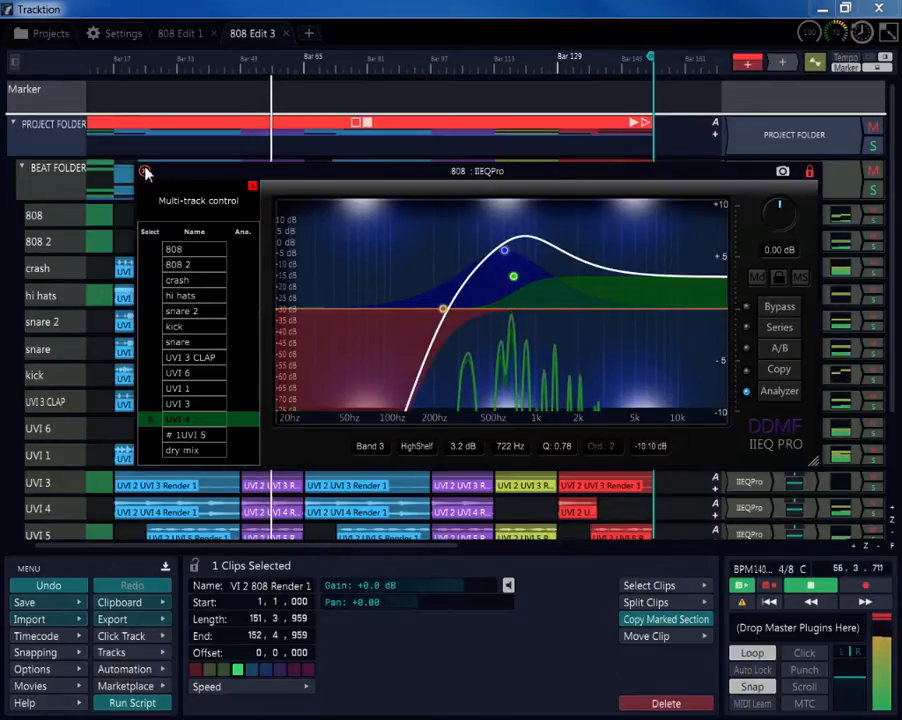
- On UVI 5, add peak boosts of 3.6 dB at 790 Hz with Q 0.67 and 2.4 dB at 2469 Hz with Q 1.34
click(162, 436)
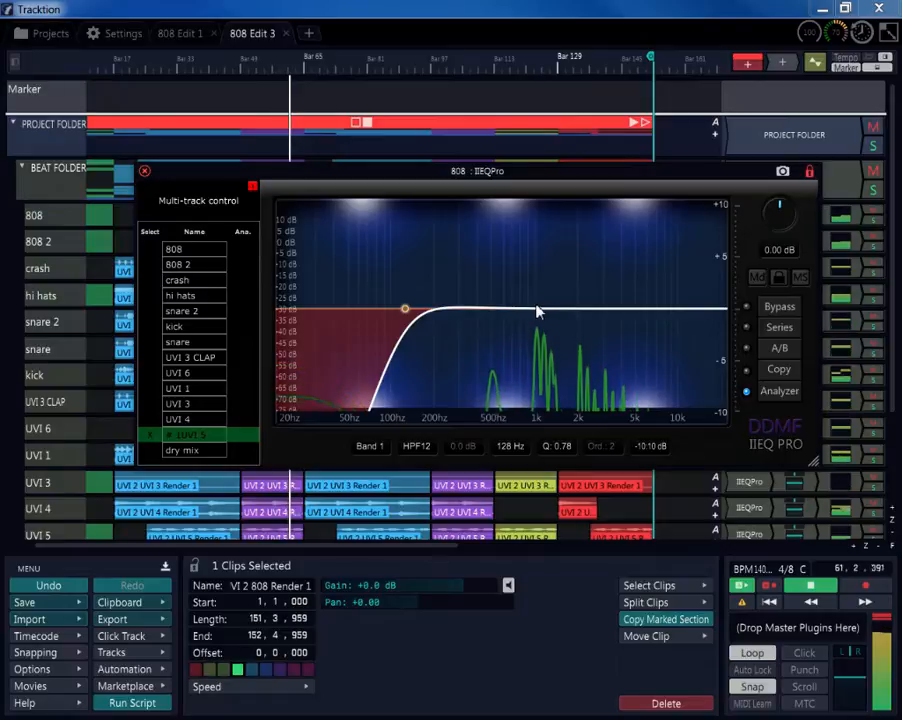
drag(499, 311, 536, 262)
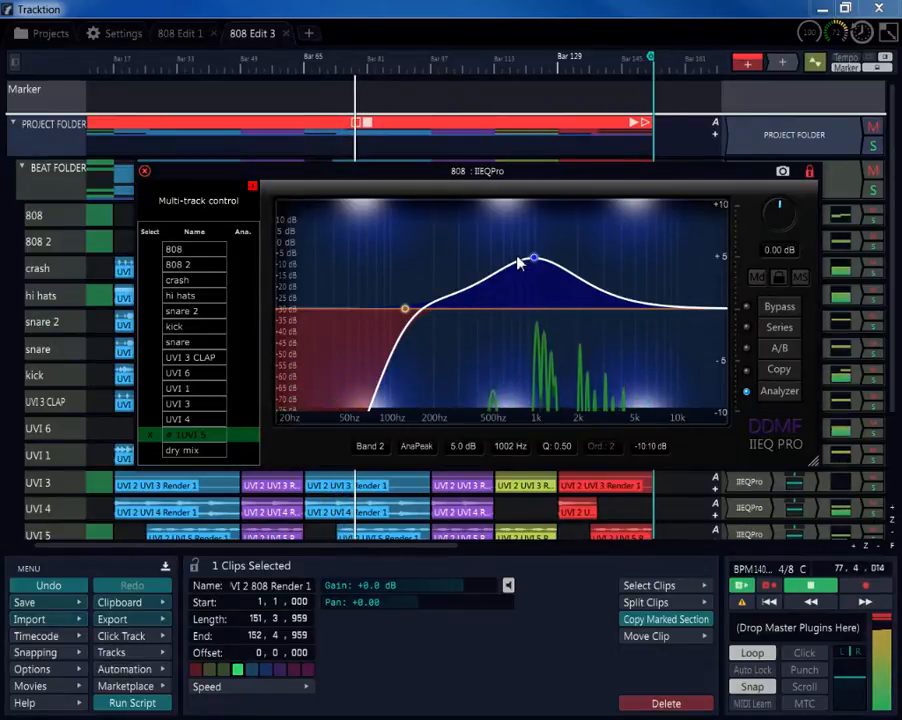
mouse_move(530, 255)
mouse_down()
mouse_move(535, 272)
mouse_move(519, 273)
mouse_up()
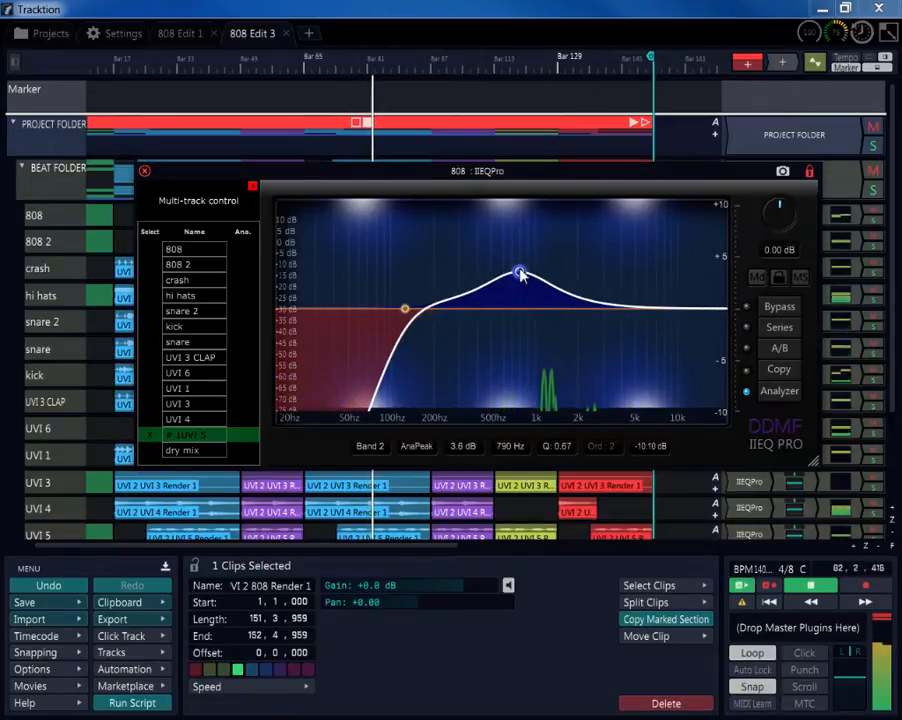
double_click(577, 311)
drag(577, 311, 590, 290)
scroll(590, 290, up, 3)
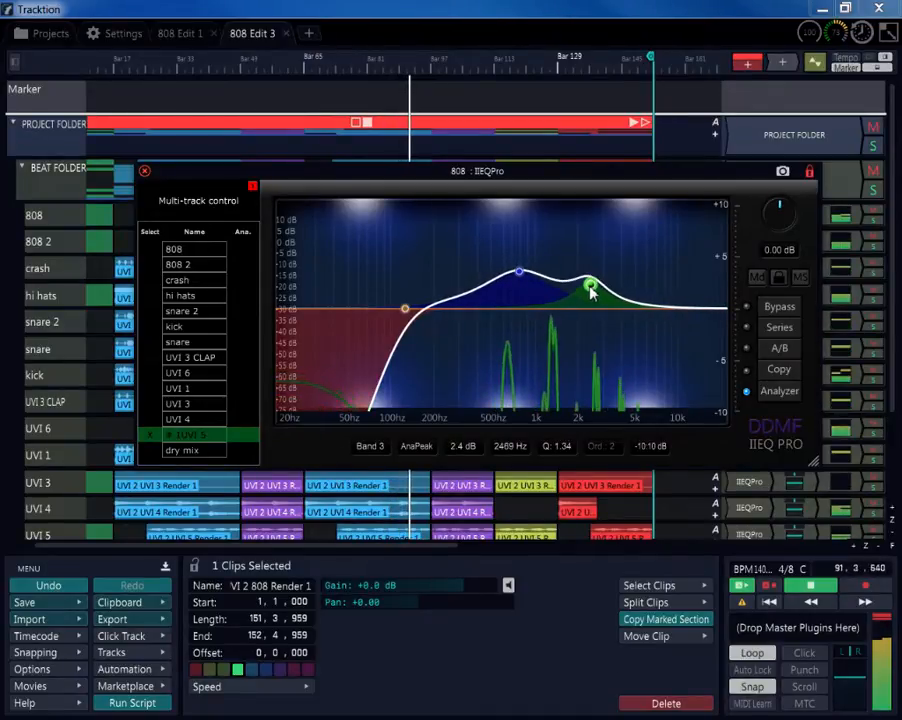
- Add a fourth band to UVI 5 as an AnaPeak boost of 1.2 dB at 8438 Hz with Q 1.34
drag(645, 308, 657, 292)
right_click(657, 292)
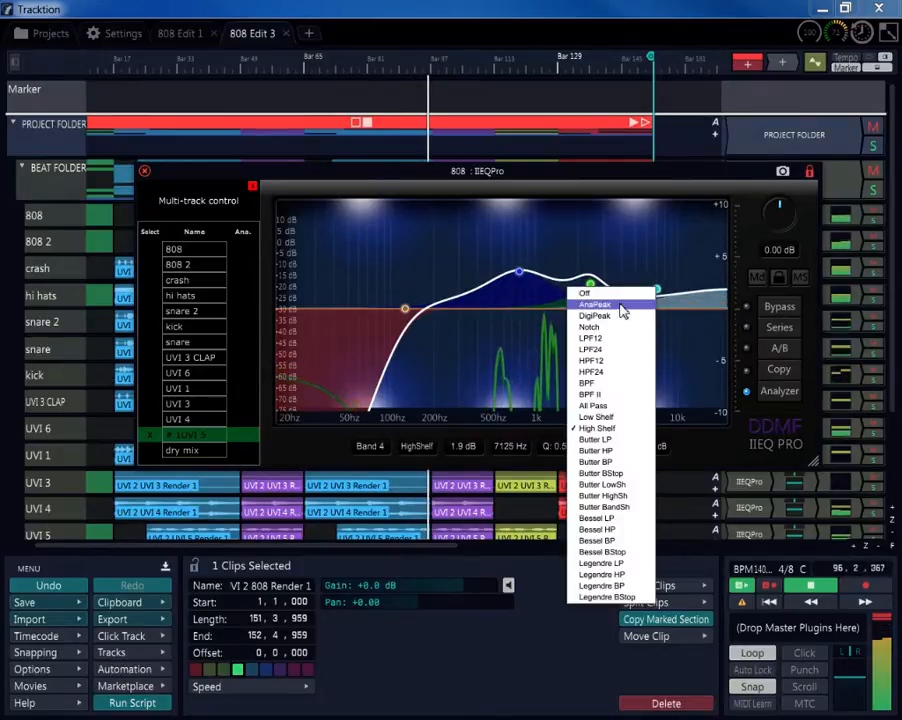
click(622, 307)
scroll(657, 292, up, 4)
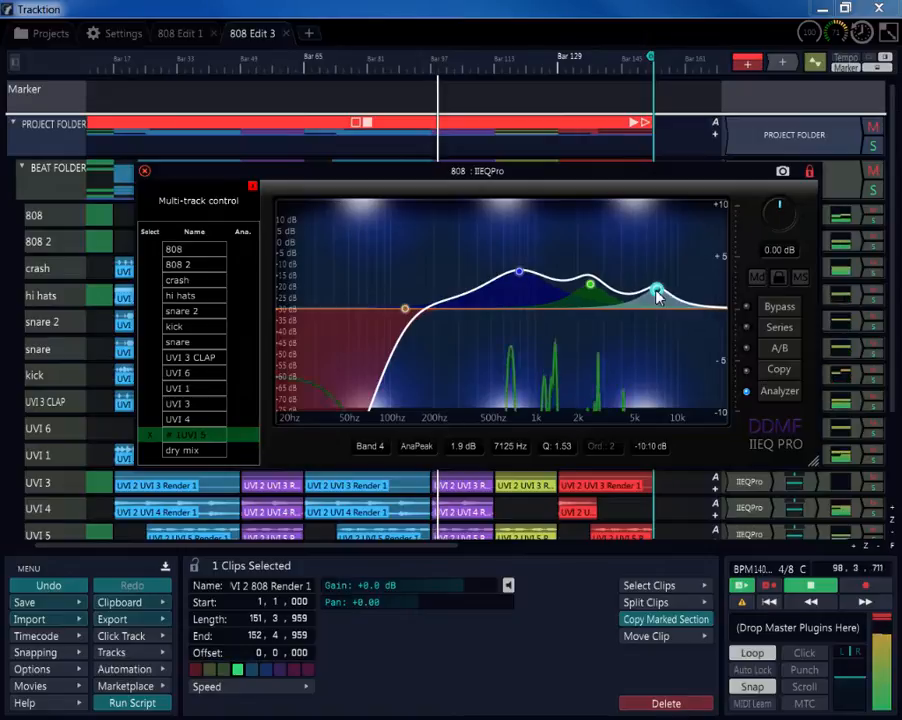
mouse_move(657, 292)
mouse_down()
mouse_move(670, 294)
mouse_move(669, 305)
mouse_up()
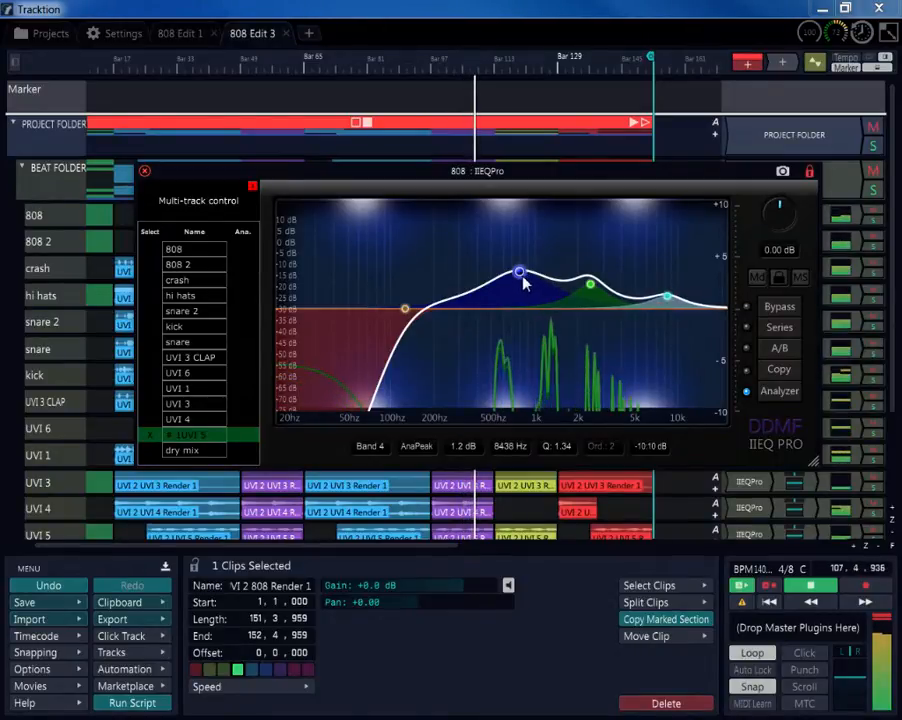
- Set UVI 5's lowest peak boost to 2.0 dB at 756 Hz and close the equaliser
drag(525, 282, 519, 296)
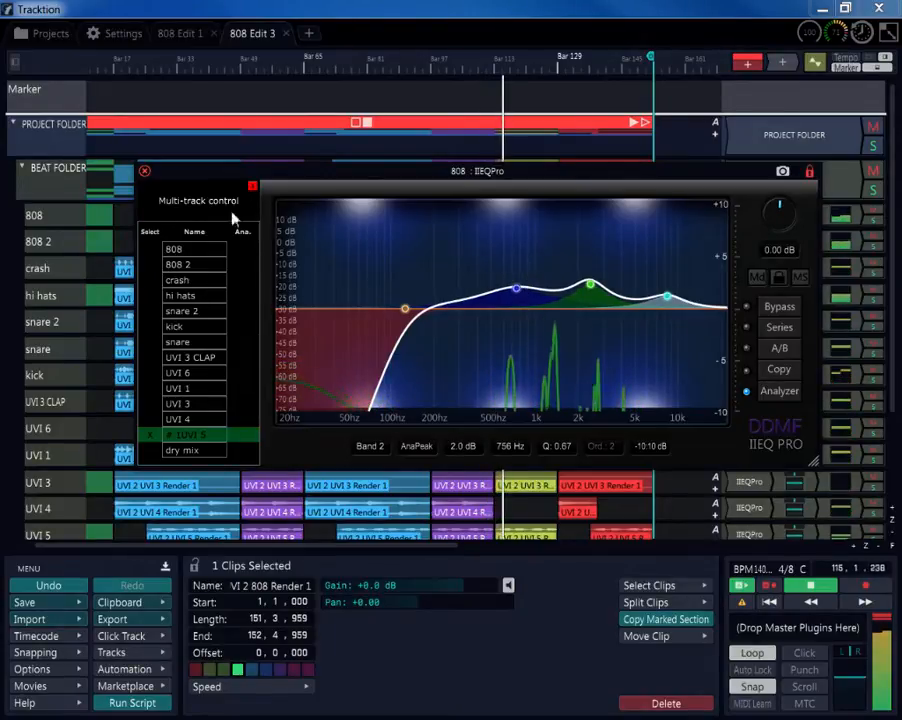
click(144, 171)
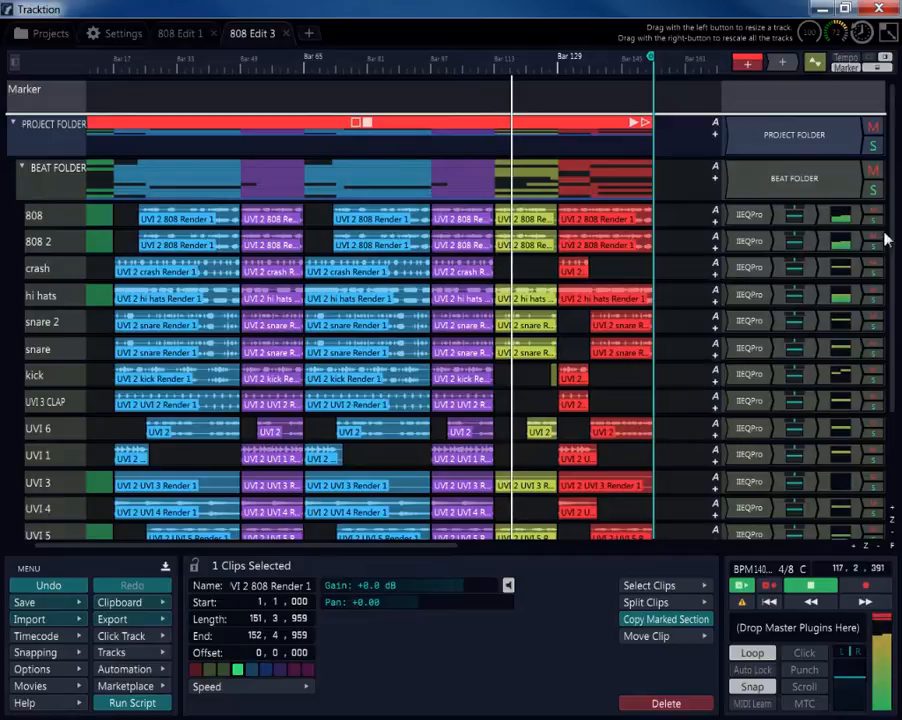
scroll(860, 300, down, 5)
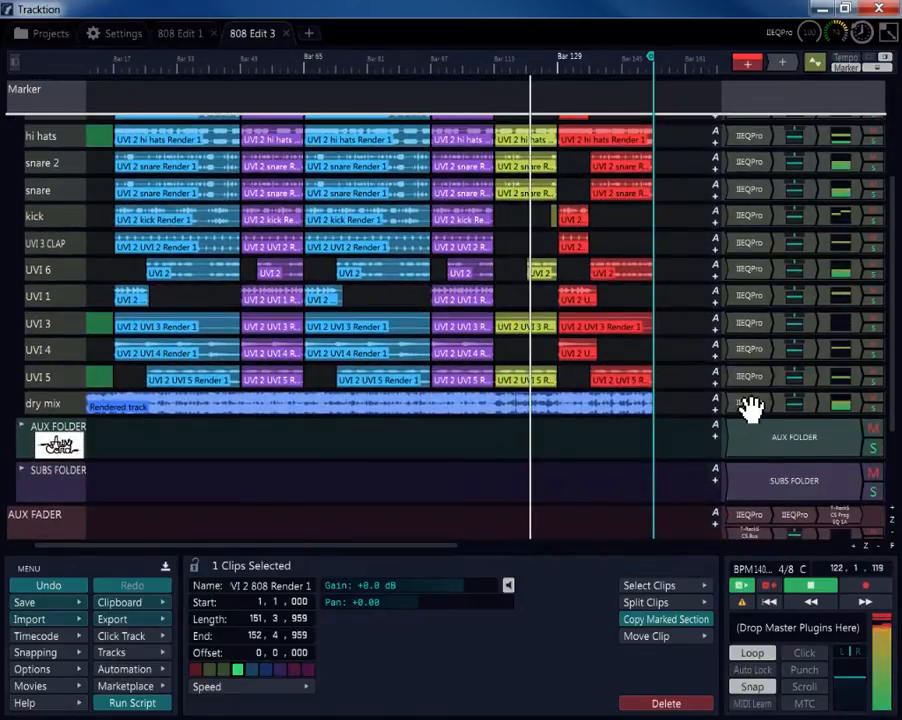
- Check the dry mix track's IIEQPro curve against the analyser, close it and stop playback
double_click(745, 401)
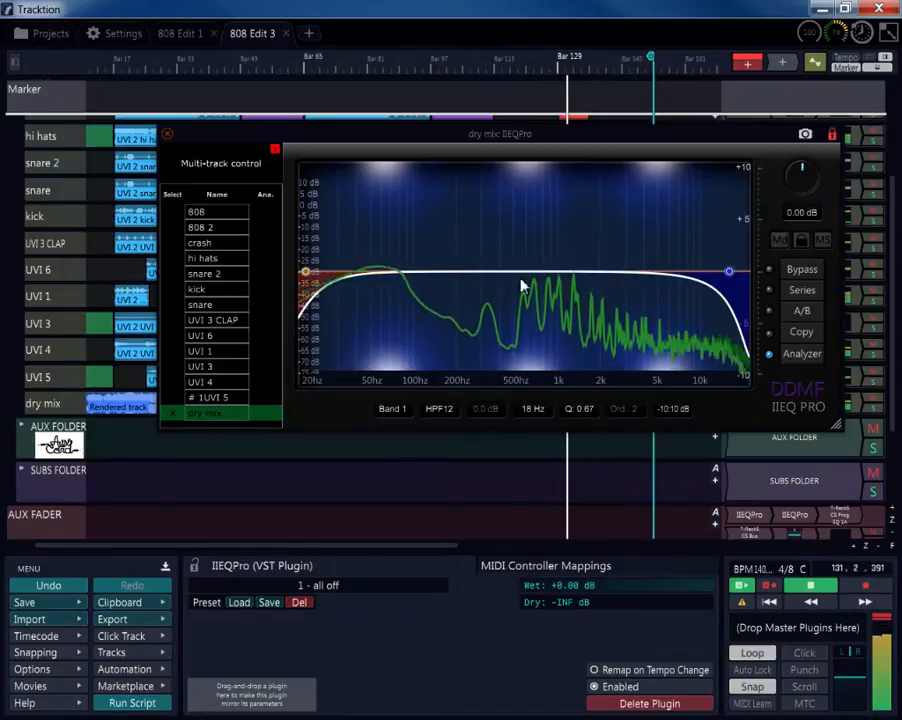
click(166, 136)
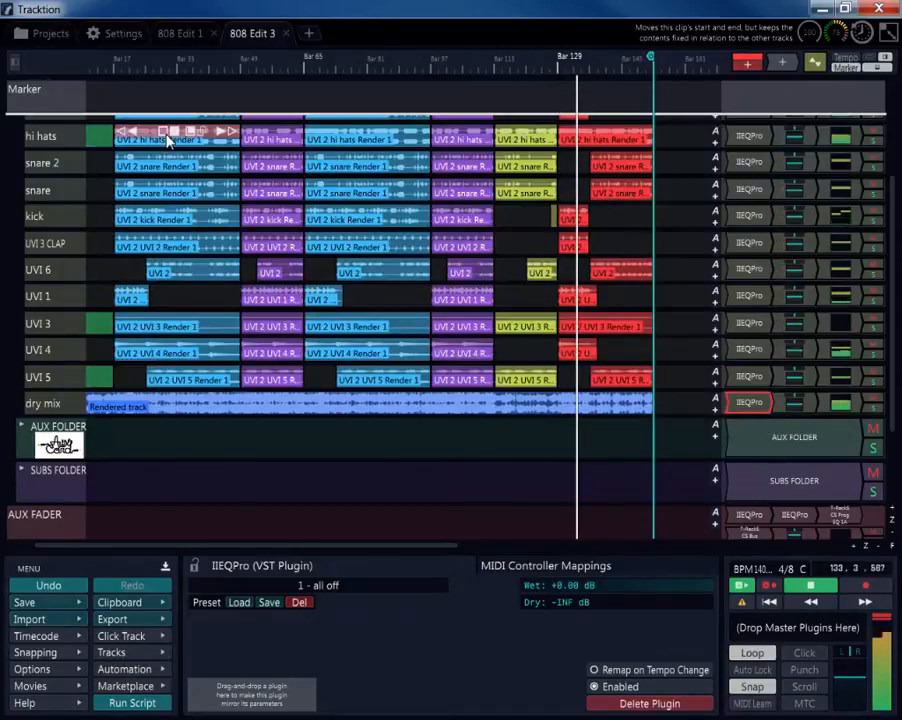
click(808, 588)
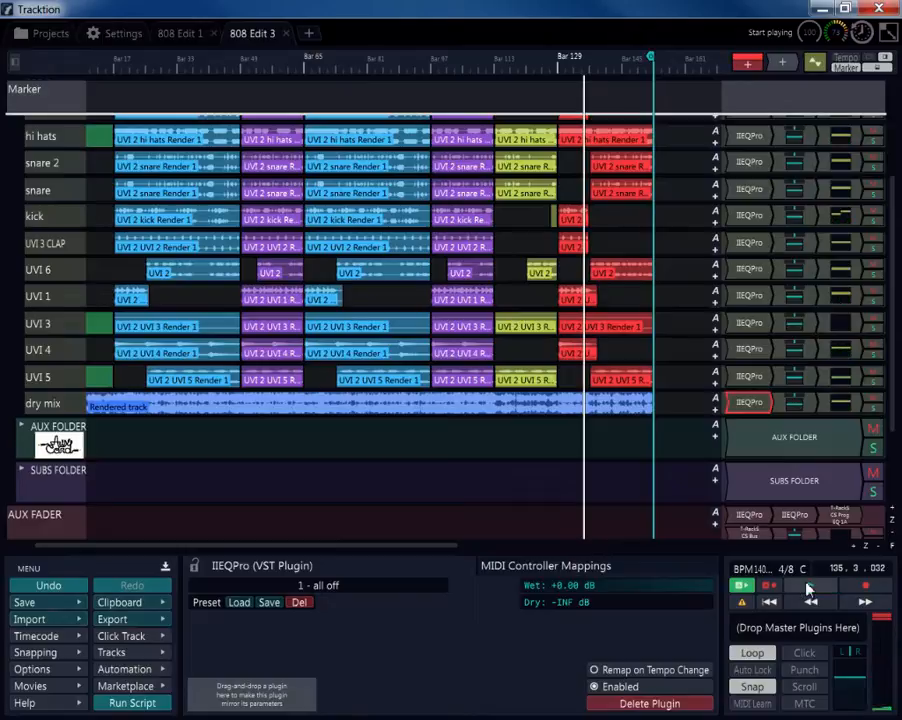
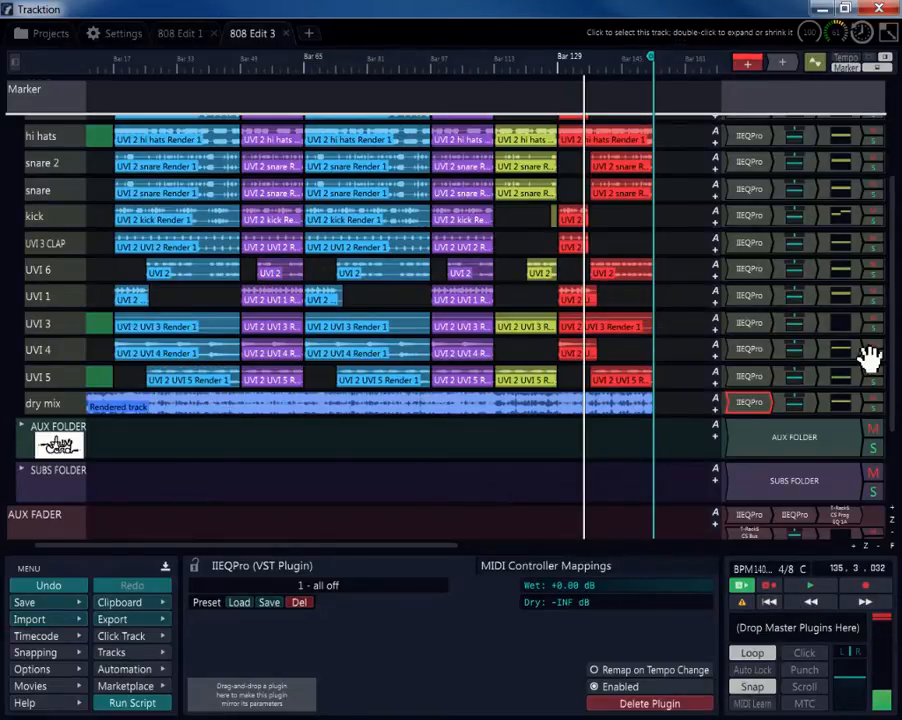
- Expand the SUBS FOLDER to show its sub tracks, then return to the beat tracks
scroll(890, 395, down, 3)
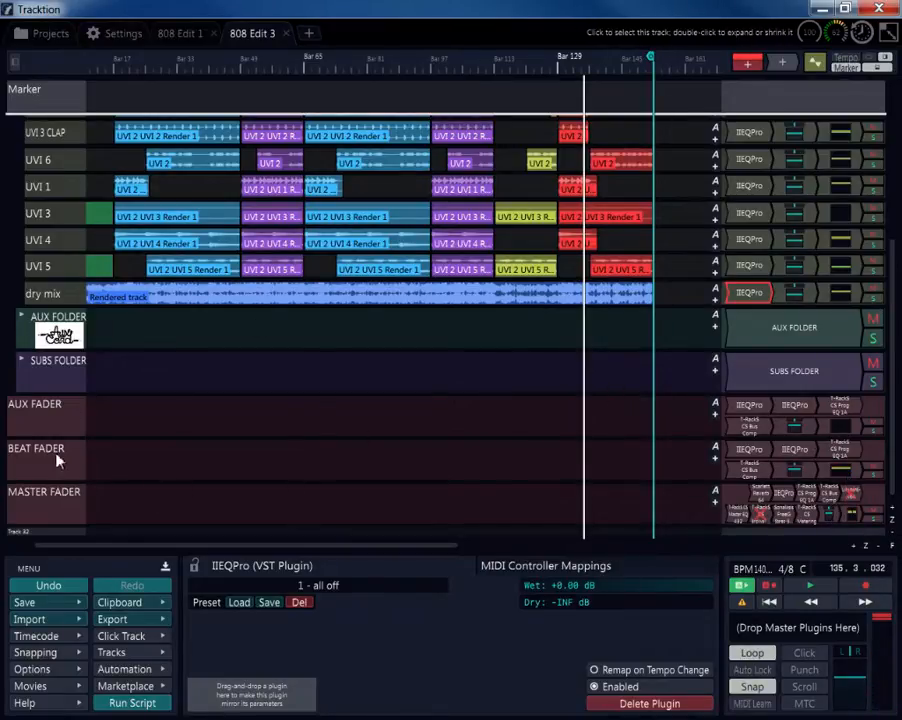
click(21, 360)
scroll(150, 411, down, 2)
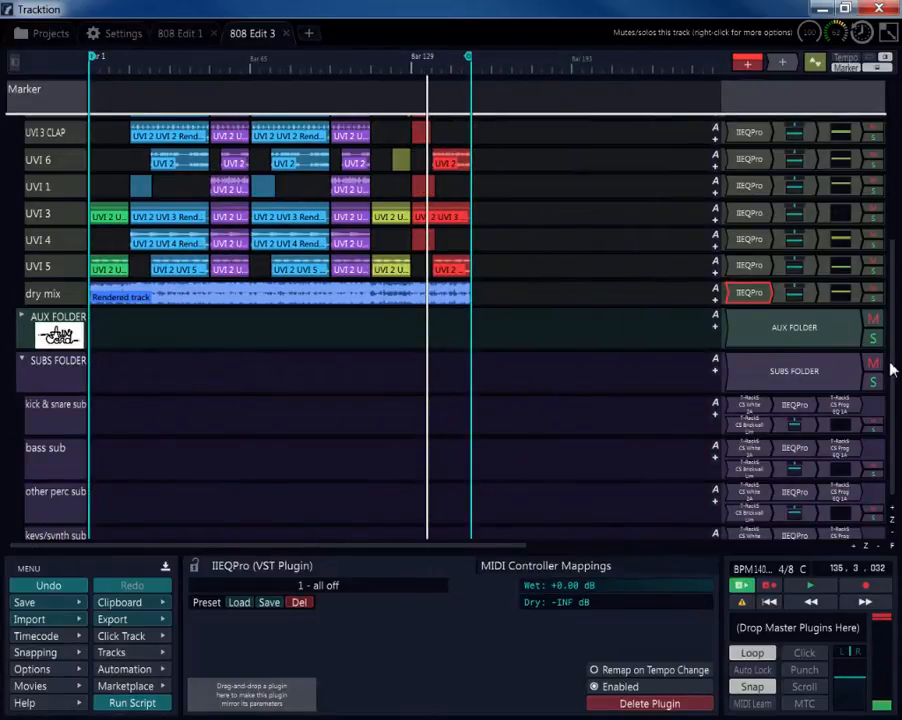
drag(894, 368, 899, 181)
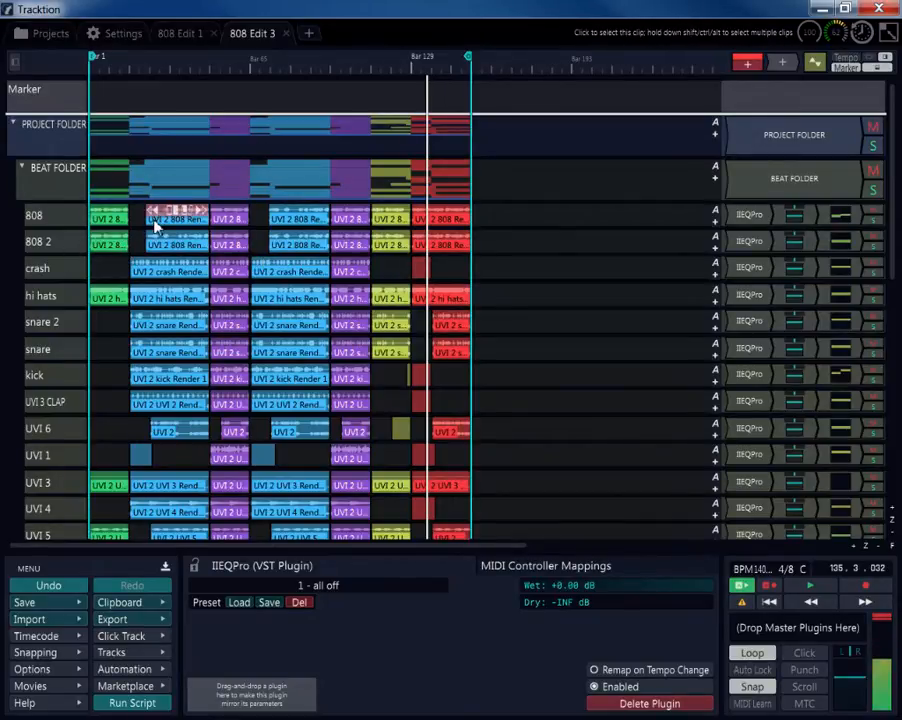
- Check the 808 track's equaliser curve and insert a T-RackS CS Black 76 compressor after it
double_click(741, 228)
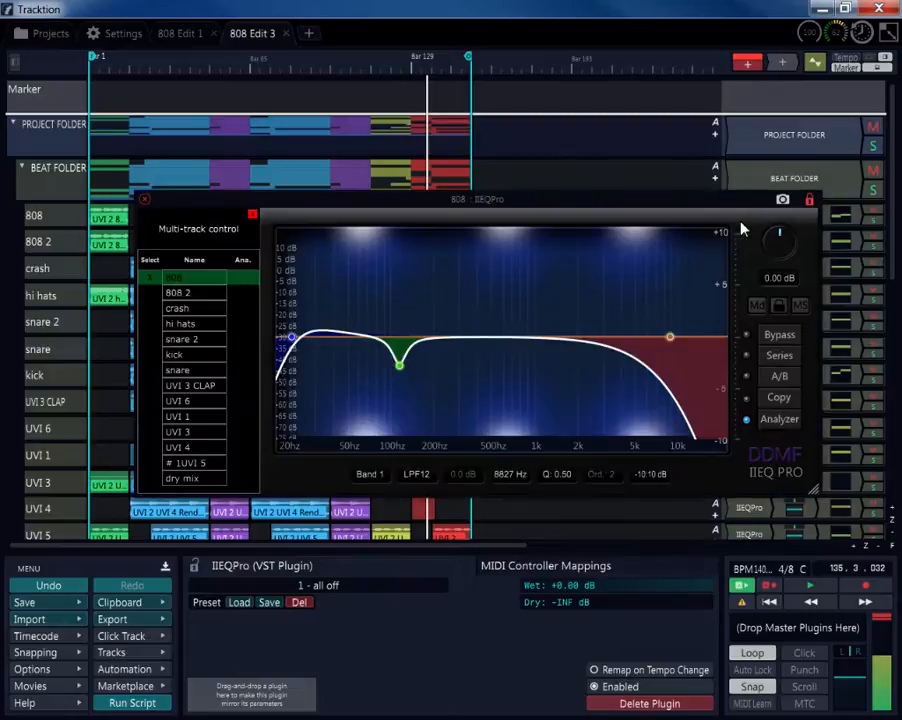
click(147, 202)
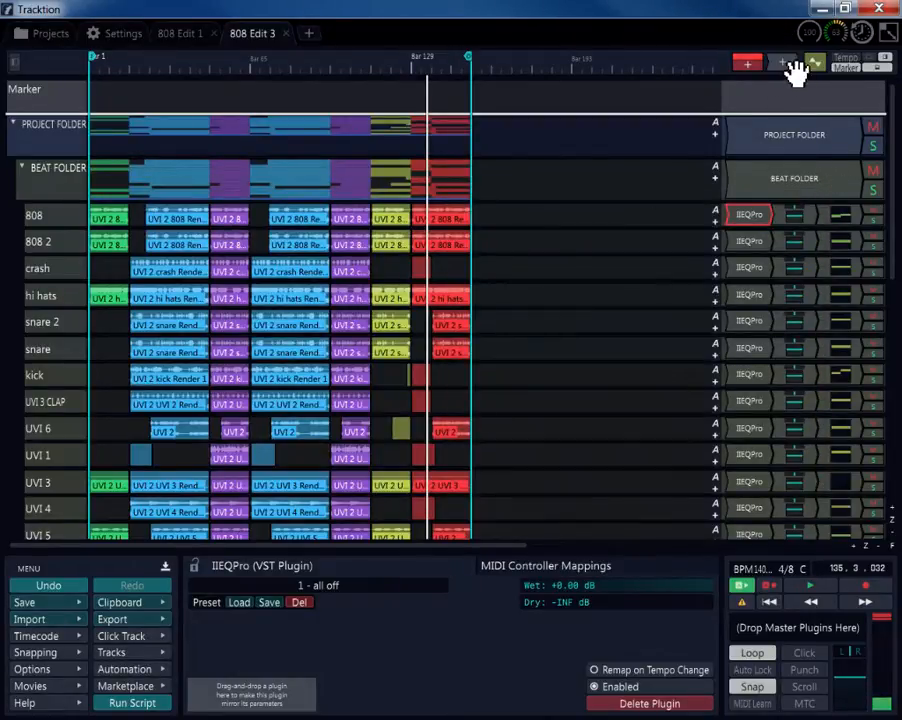
drag(795, 68, 771, 217)
mouse_move(716, 234)
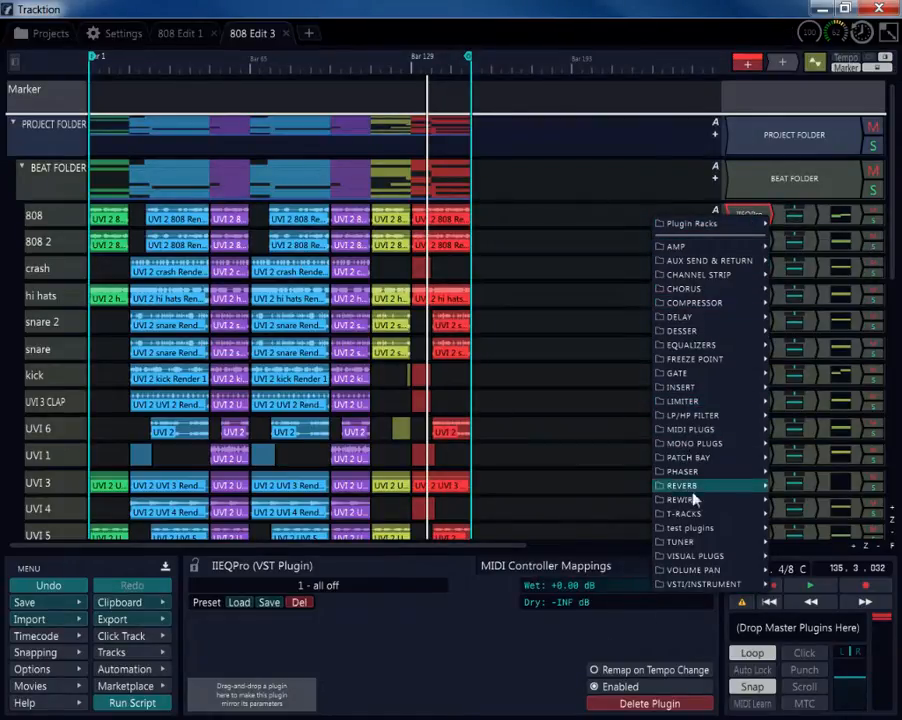
mouse_move(686, 541)
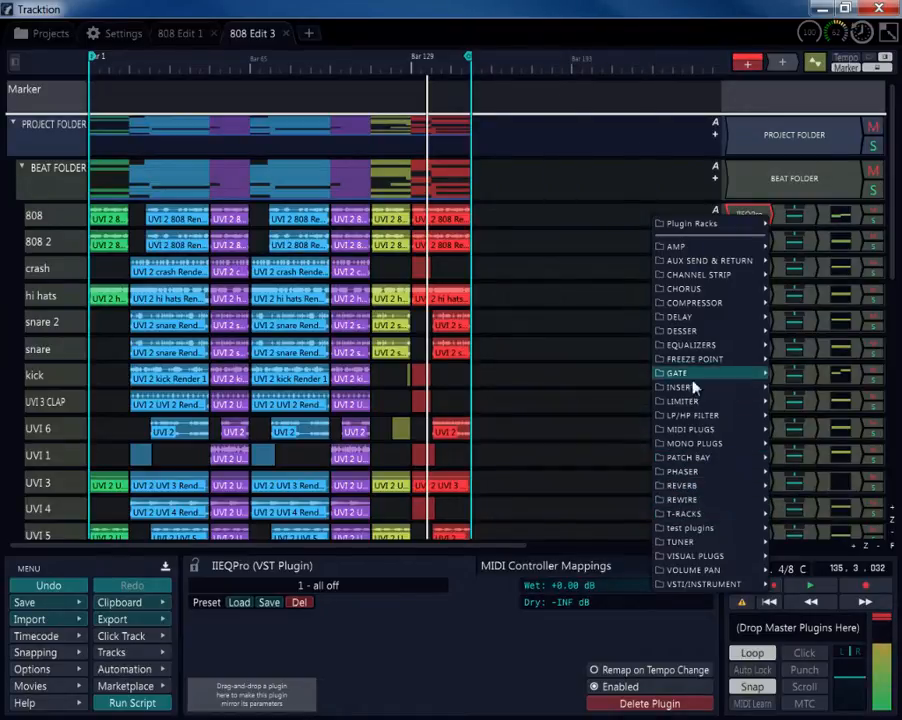
mouse_move(697, 305)
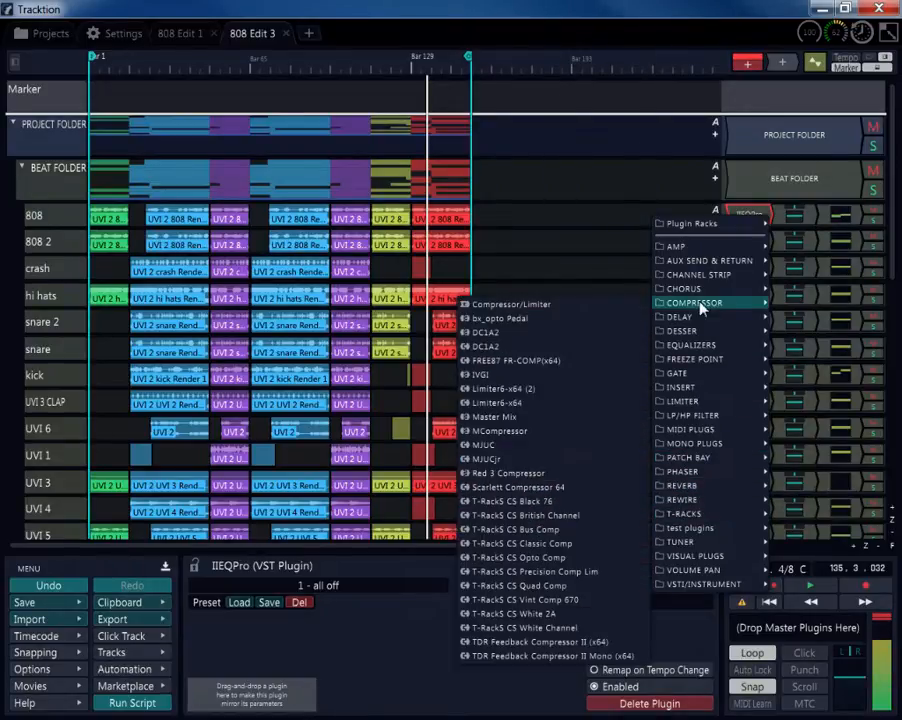
click(500, 501)
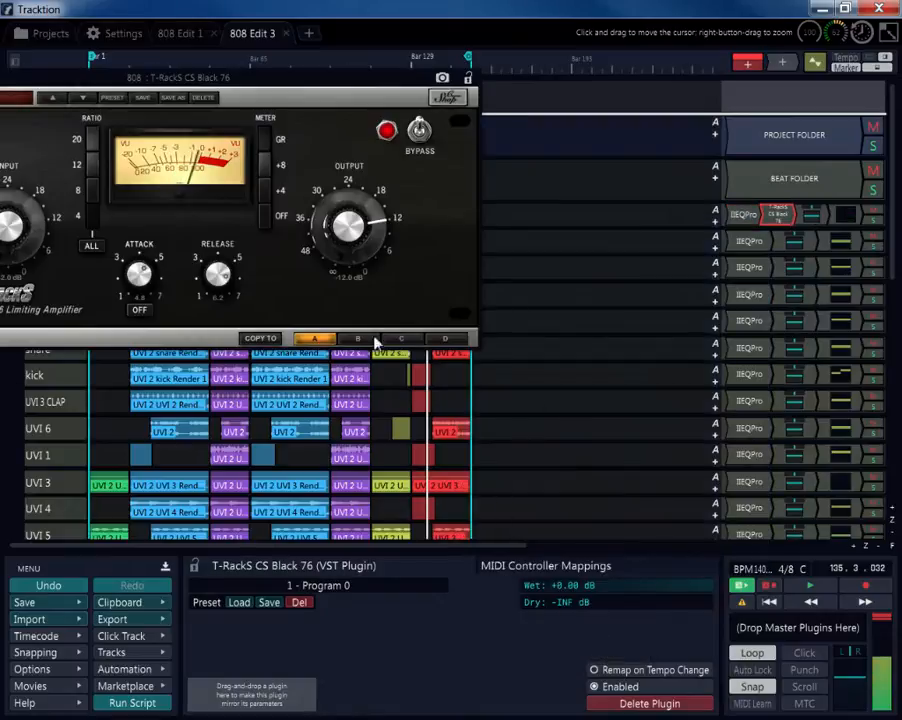
- Play the beat from the start and set the 808 compressor's input to -21.5 dB
drag(180, 77, 432, 191)
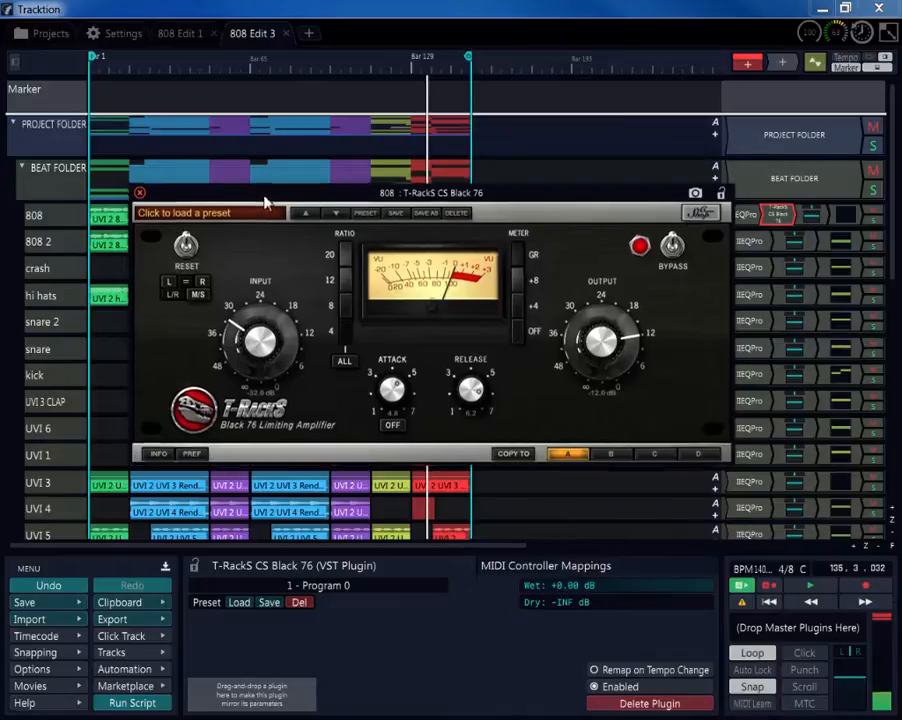
drag(217, 192, 270, 362)
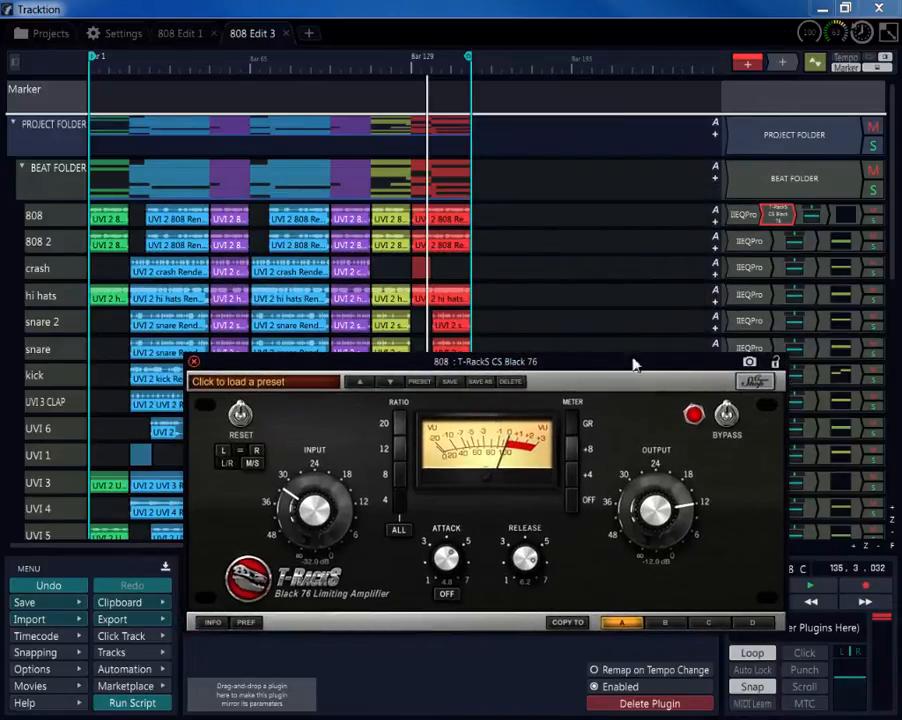
drag(595, 363, 437, 280)
click(771, 603)
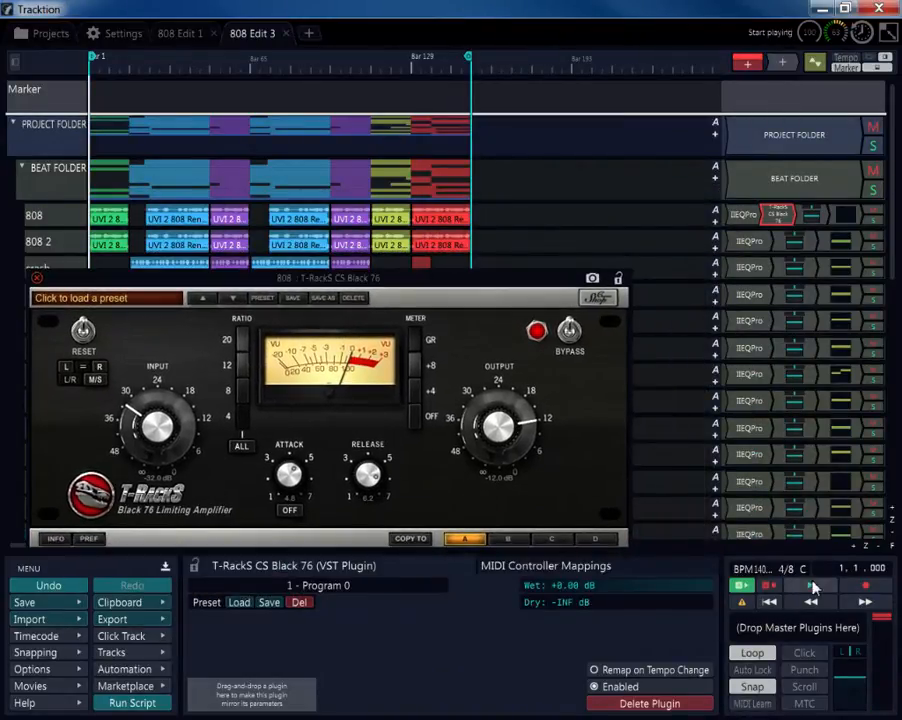
click(812, 586)
drag(330, 277, 425, 246)
drag(257, 382, 266, 361)
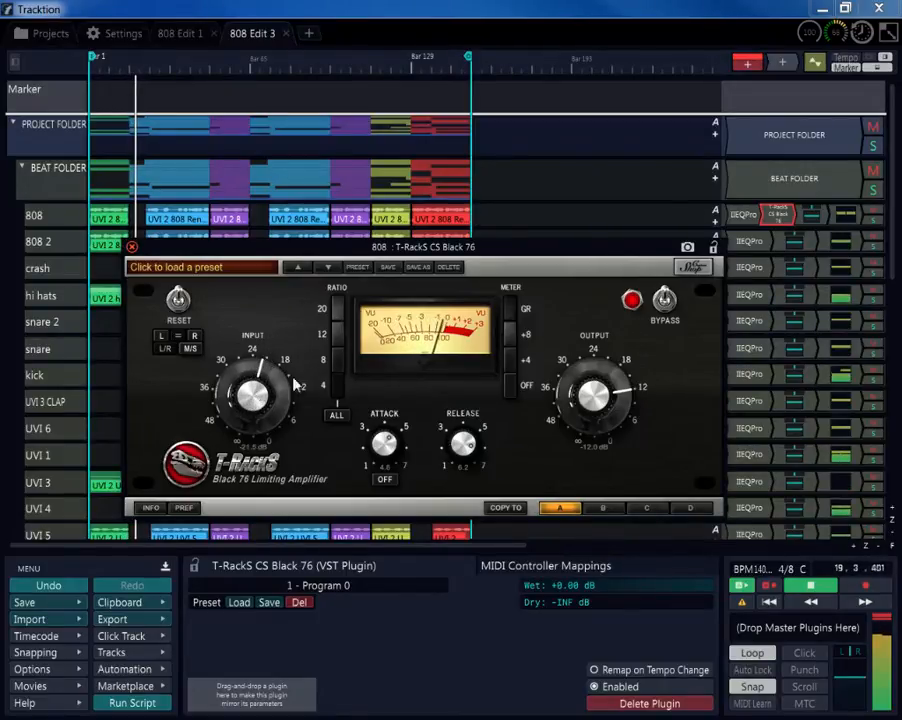
- Set the 808 compressor's attack to 1.4, release to 6.4 and output to -10.5 dB, and check the track's level meter
drag(385, 441, 386, 484)
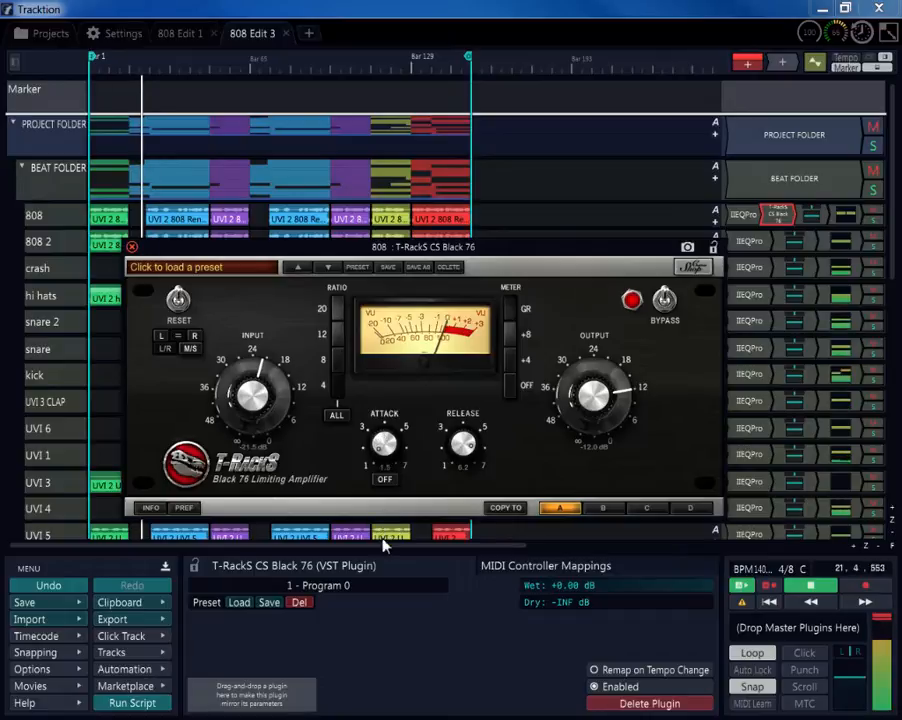
drag(382, 538, 382, 541)
drag(463, 442, 459, 556)
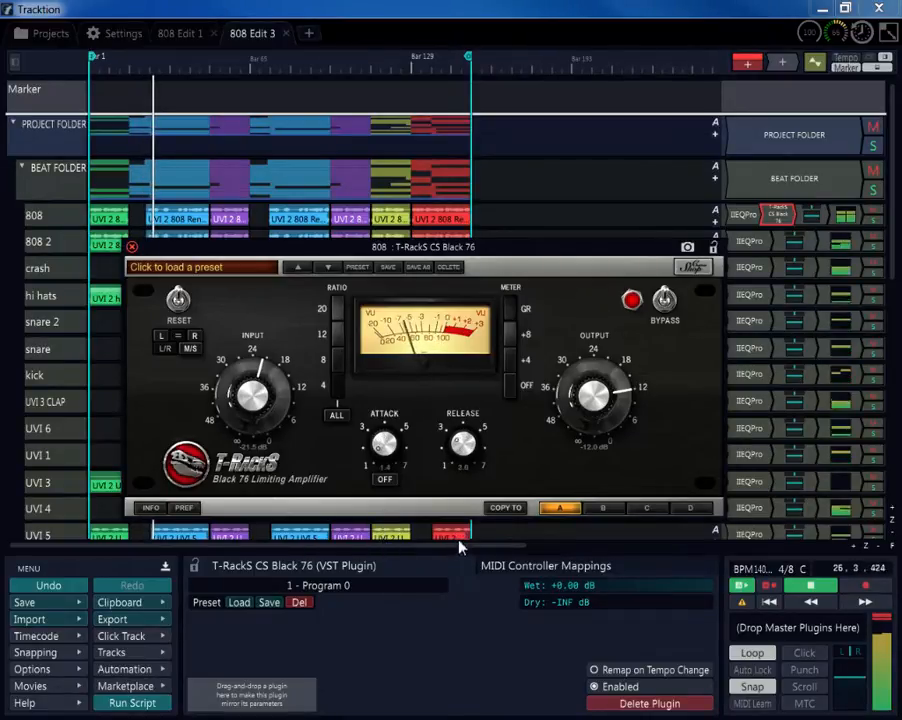
drag(459, 545, 455, 499)
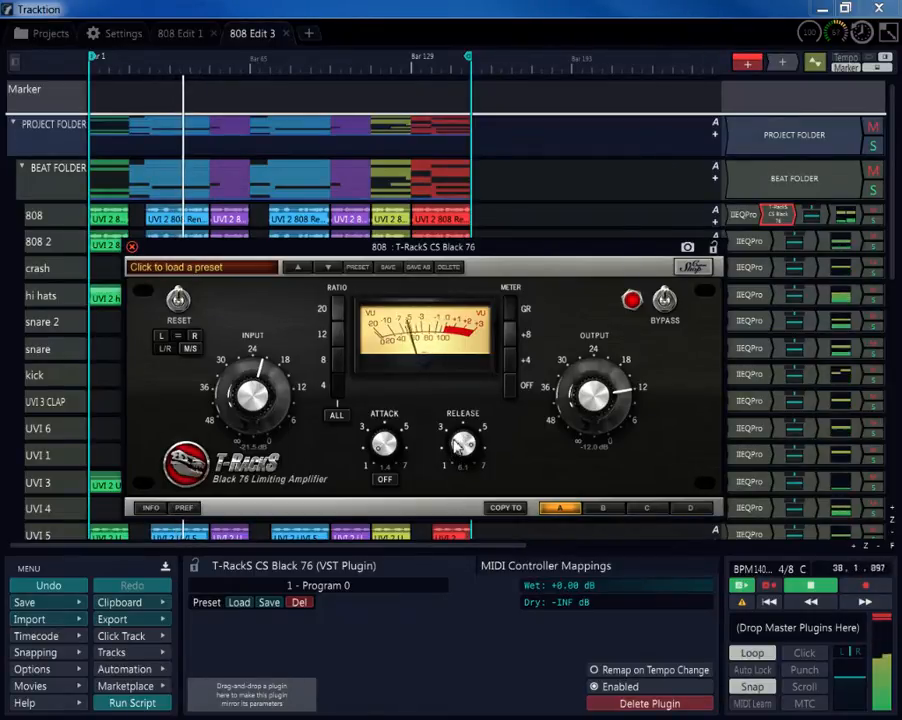
drag(458, 445, 458, 441)
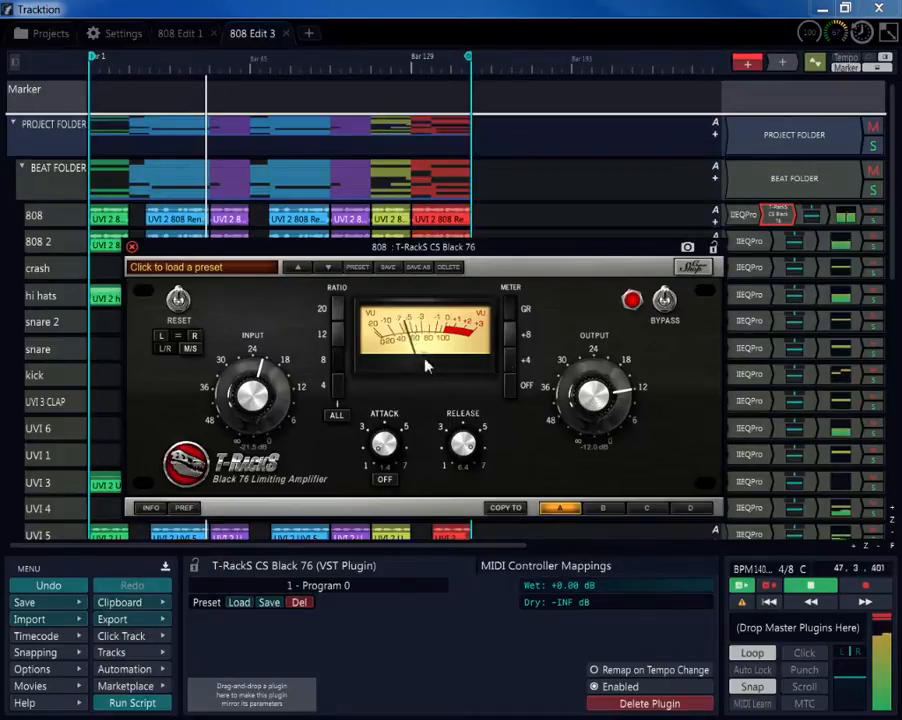
drag(594, 397, 594, 397)
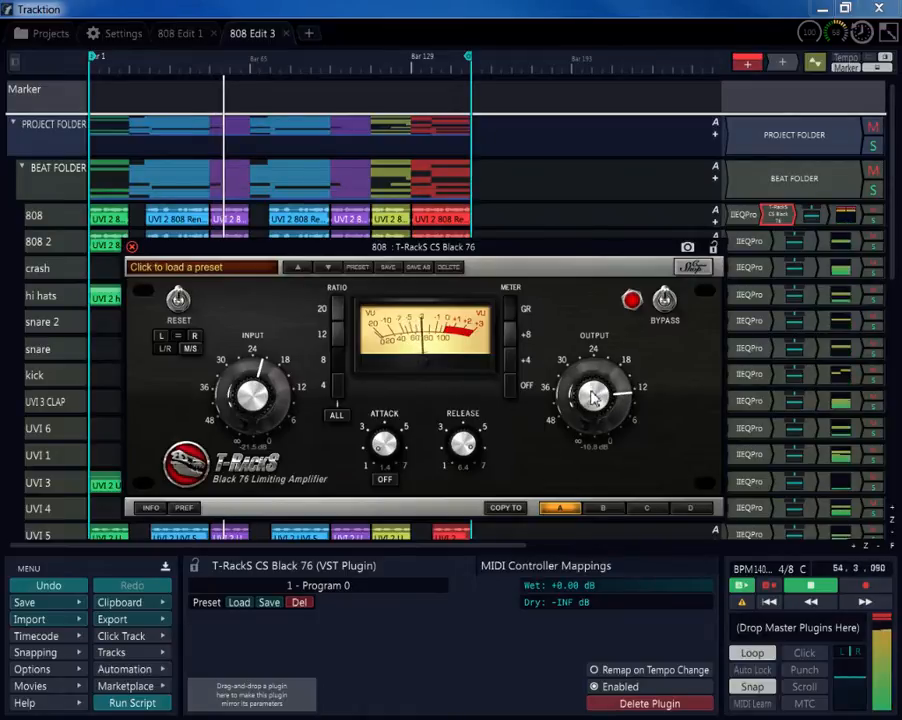
click(843, 217)
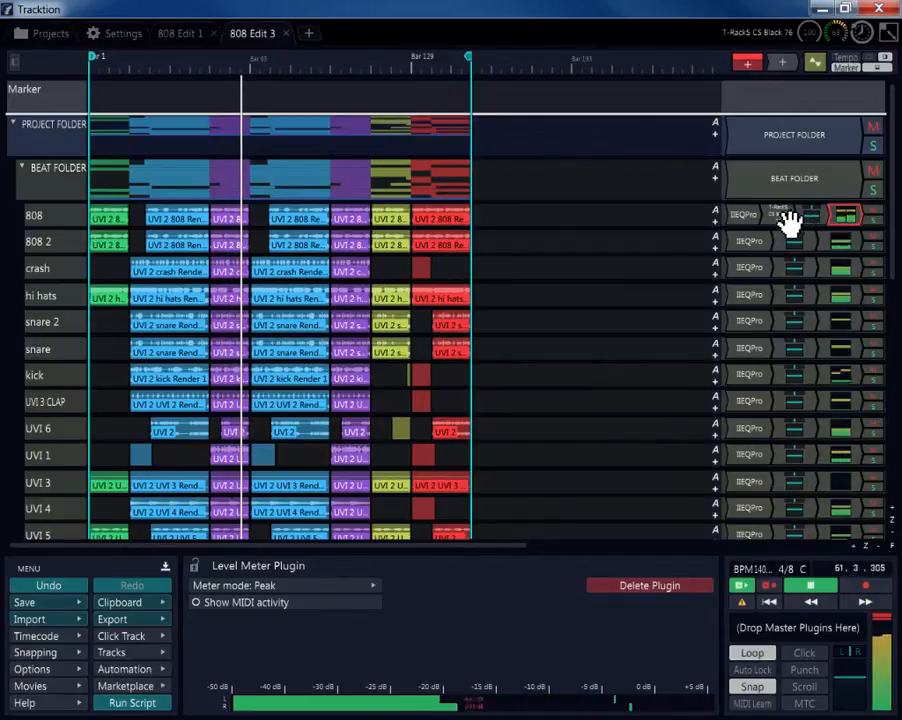
- Copy the 808 track's Black 76 compressor onto the 808 2 track, after its IIEQPro
click(801, 211)
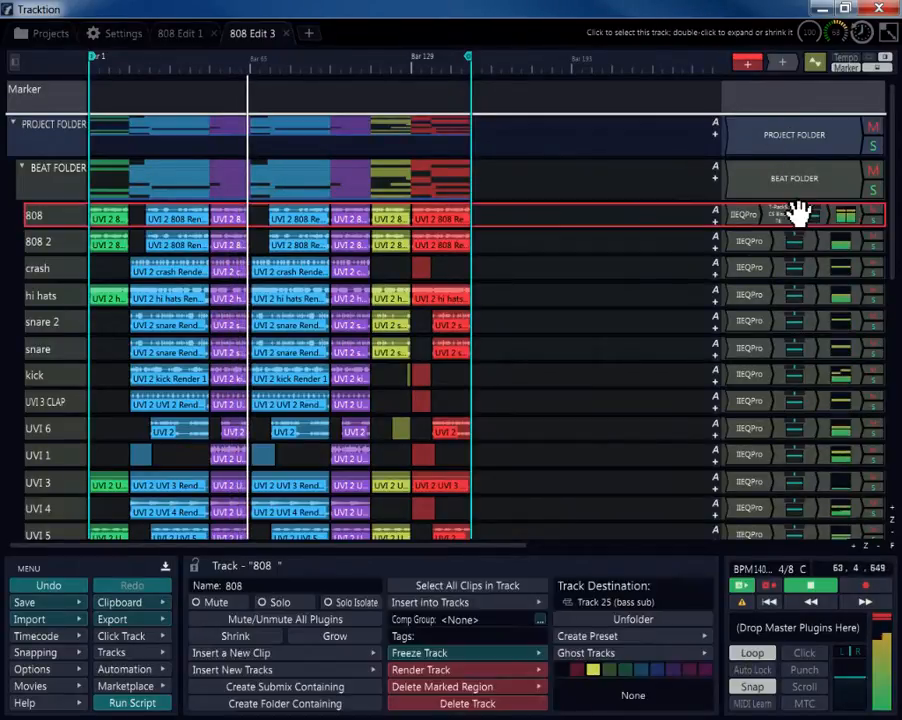
double_click(790, 214)
mouse_move(786, 216)
mouse_down()
mouse_move(792, 252)
mouse_move(773, 233)
mouse_move(781, 214)
mouse_up()
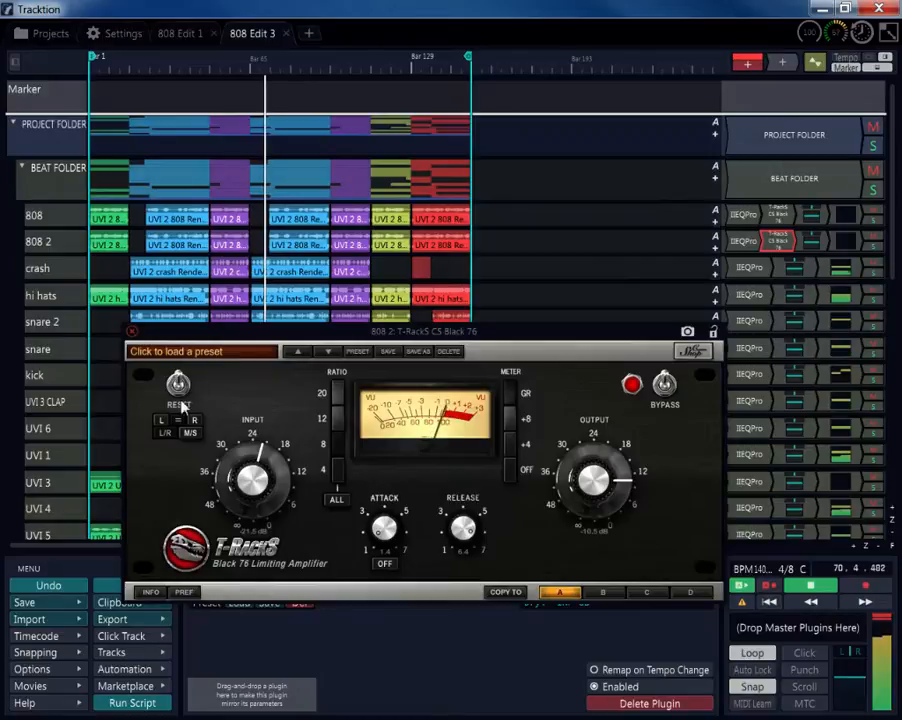
- Reset the 808 2 compressor, set output to -28.4 dB, input to -13.1 dB, attack to 2.8 and release to 5.3, and close it
click(180, 387)
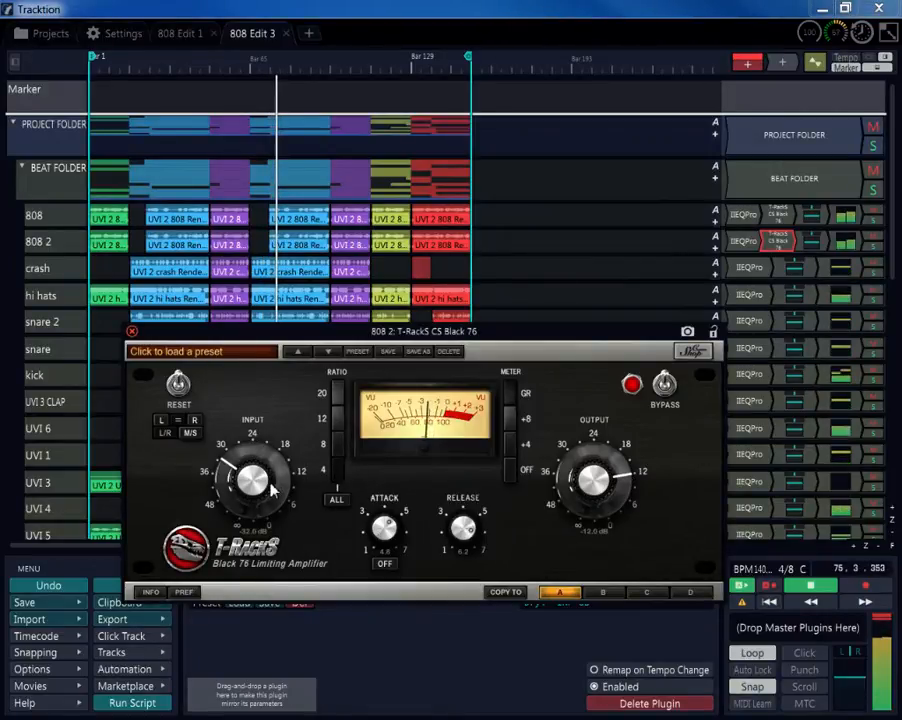
drag(585, 525, 586, 543)
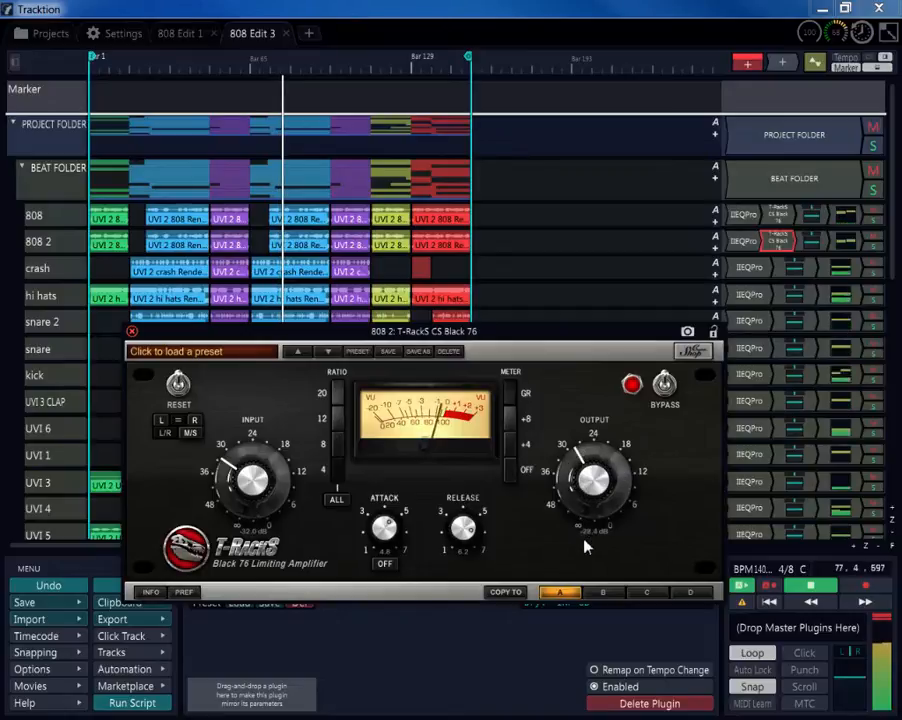
drag(268, 482, 284, 420)
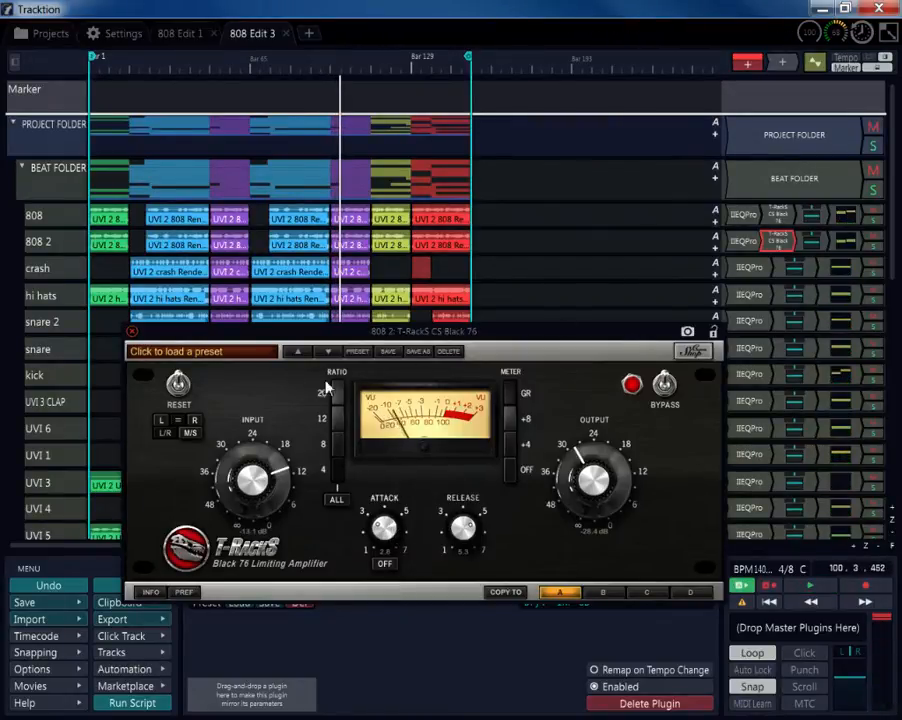
click(38, 224)
click(40, 243)
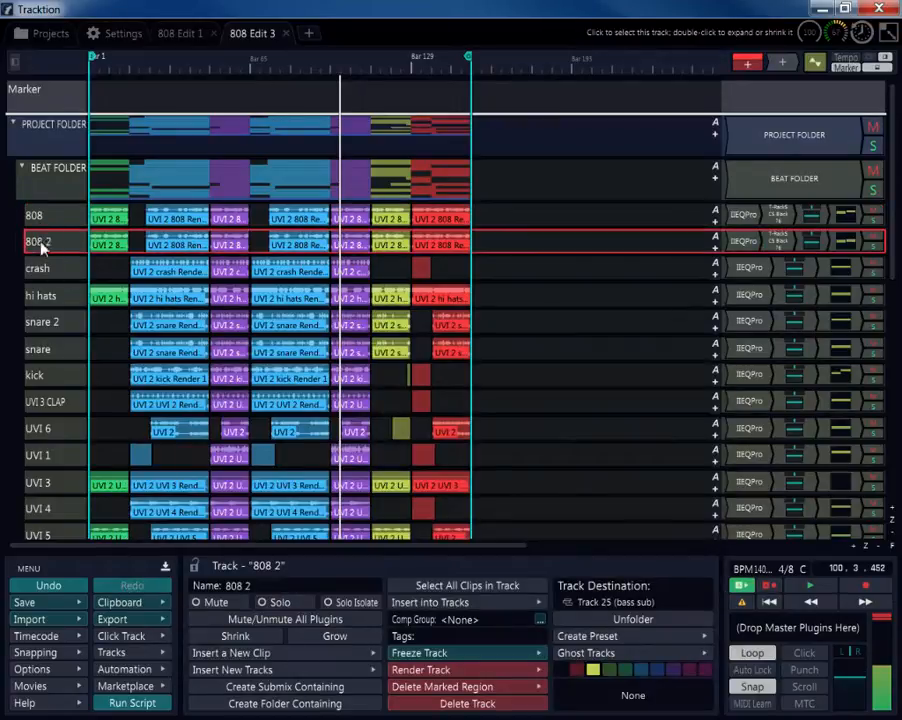
click(33, 217)
click(34, 236)
click(40, 220)
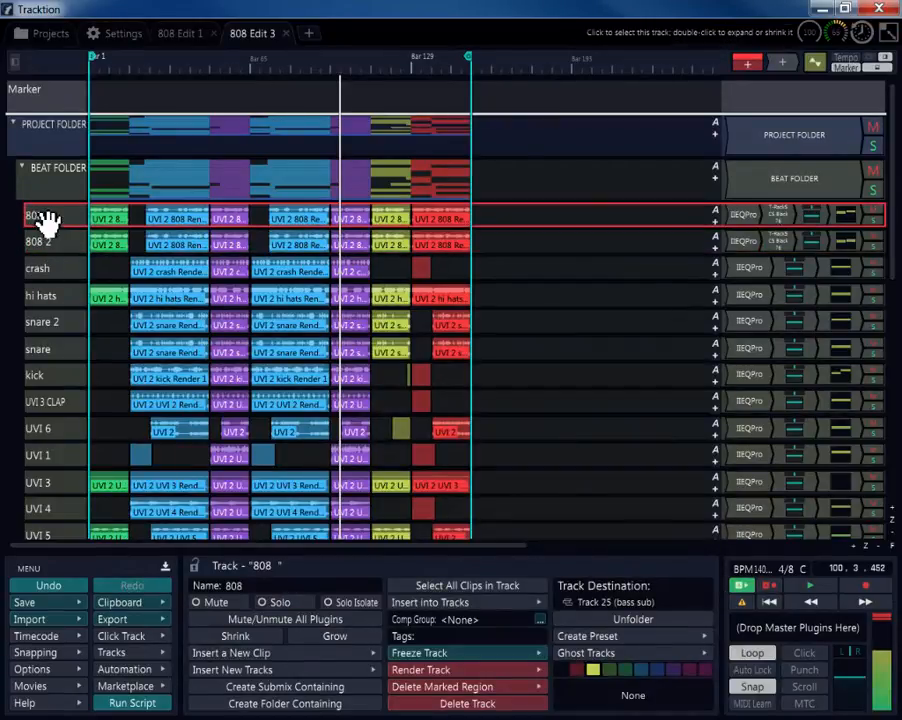
click(42, 234)
click(36, 216)
click(38, 243)
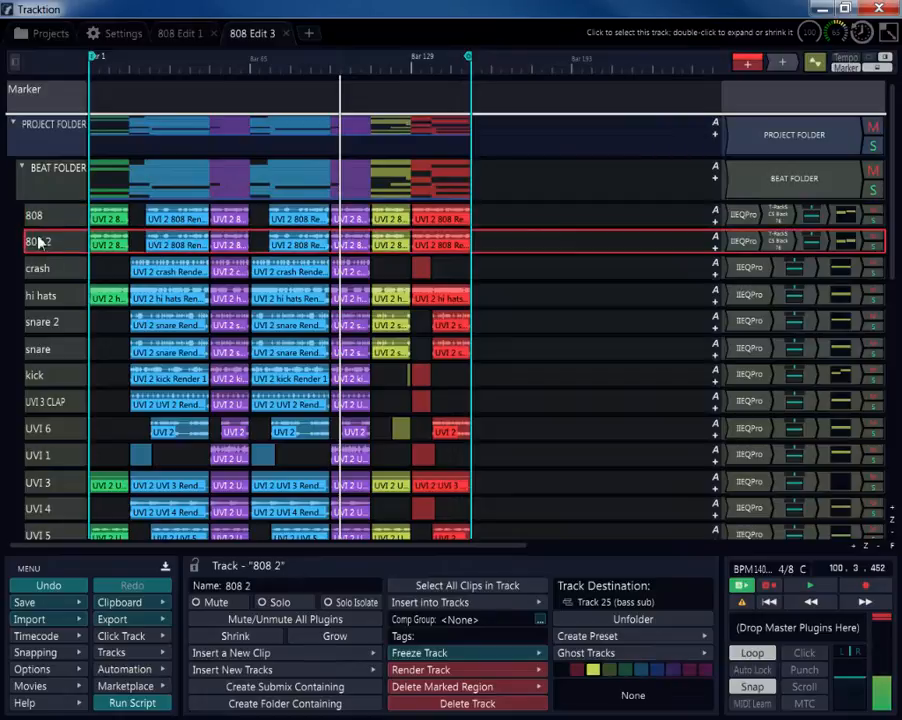
- Move the kick track directly below the 808 2 track and put the playback cursor at bar 17
click(44, 372)
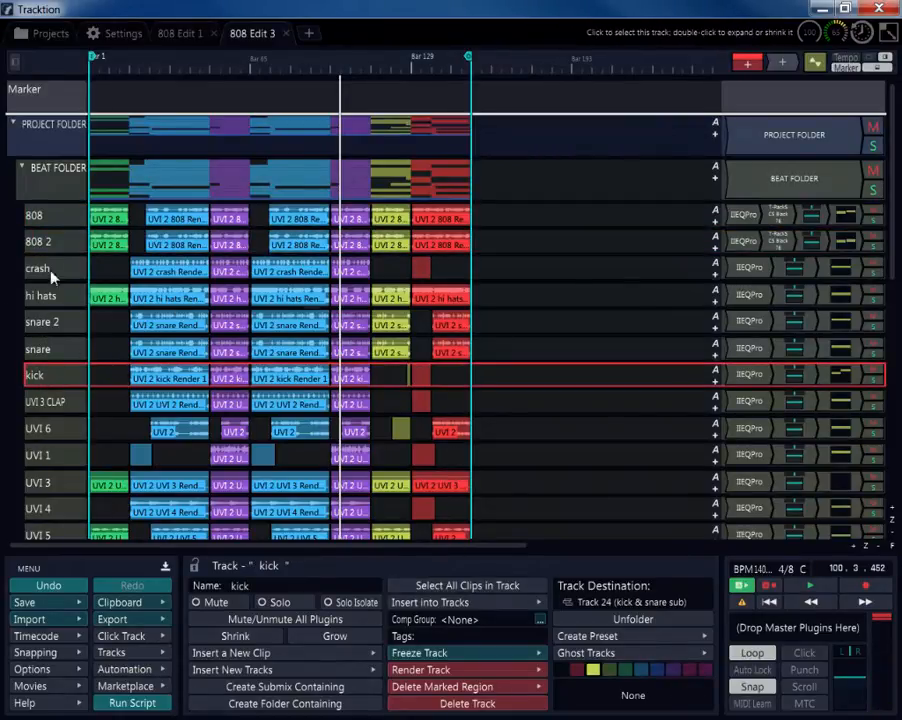
click(35, 215)
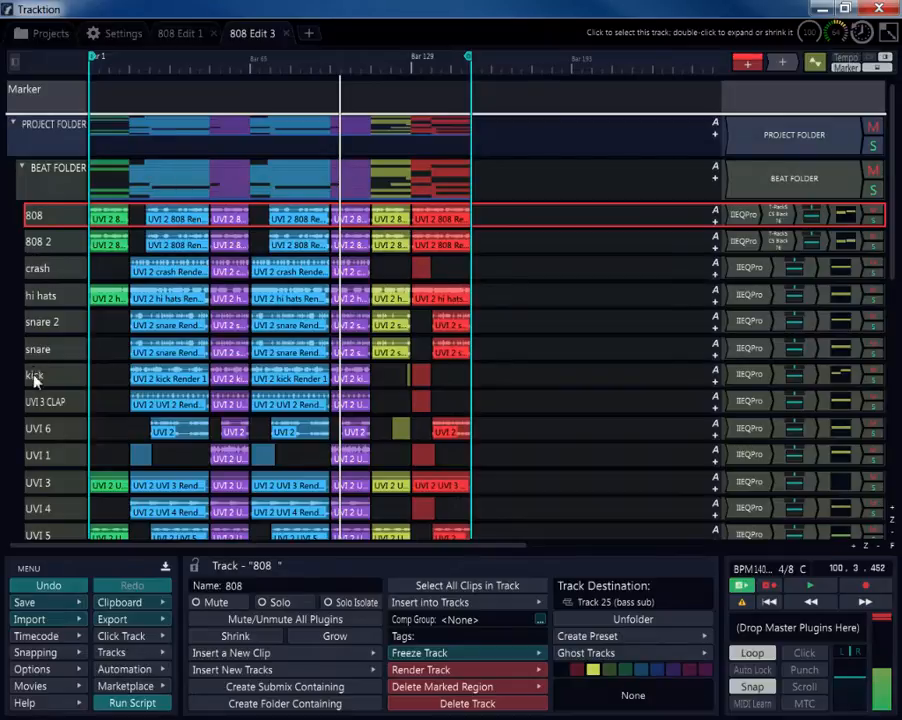
drag(33, 377, 48, 266)
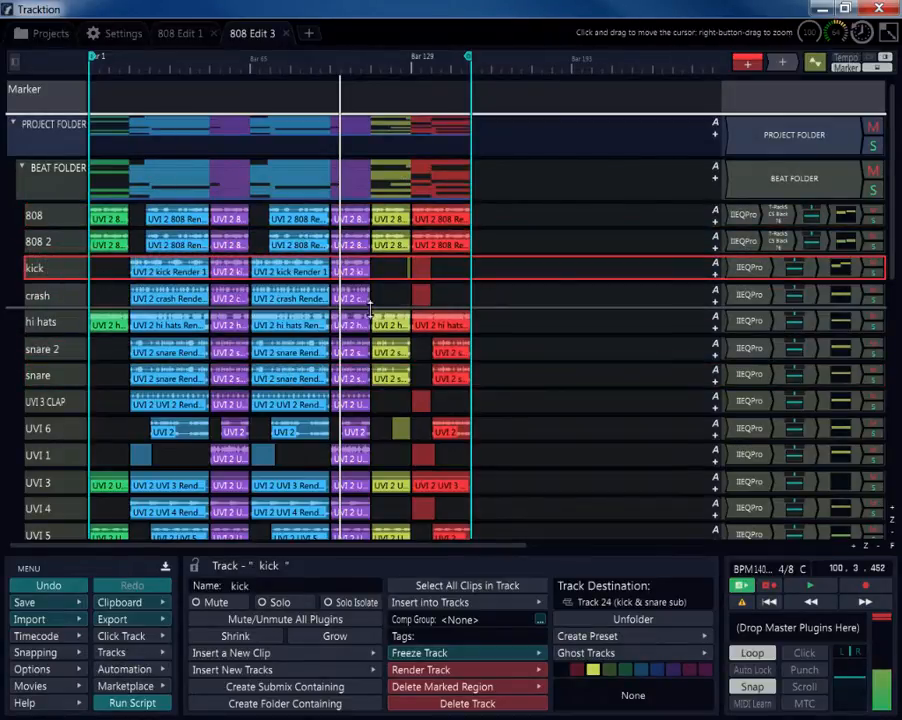
click(768, 610)
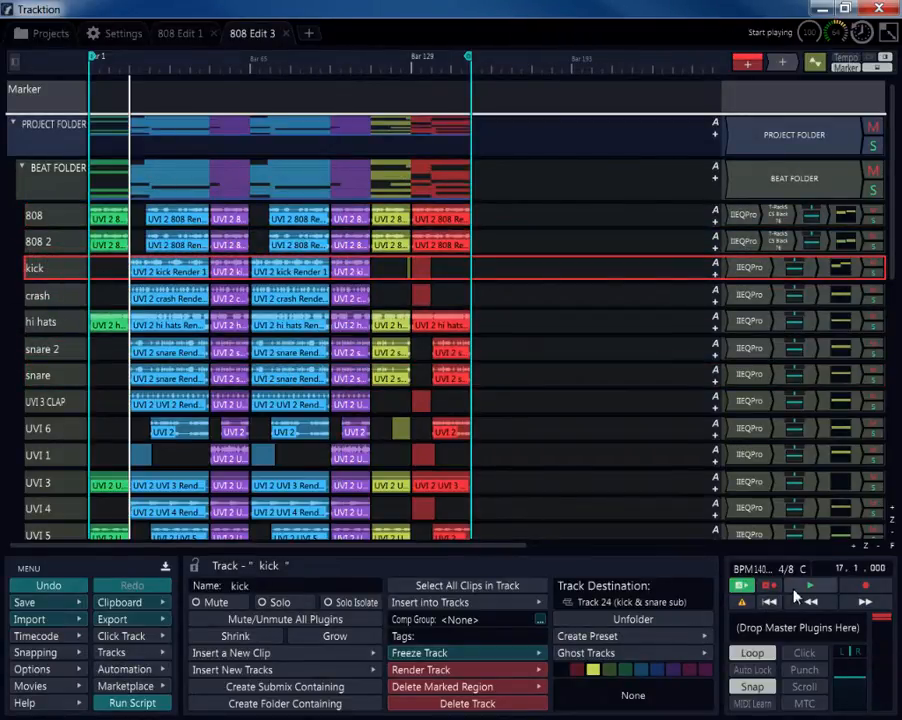
- Add a Black 76 compressor to the kick track after its IIEQPro during playback, and set its output to -5.9 dB
click(810, 585)
double_click(789, 248)
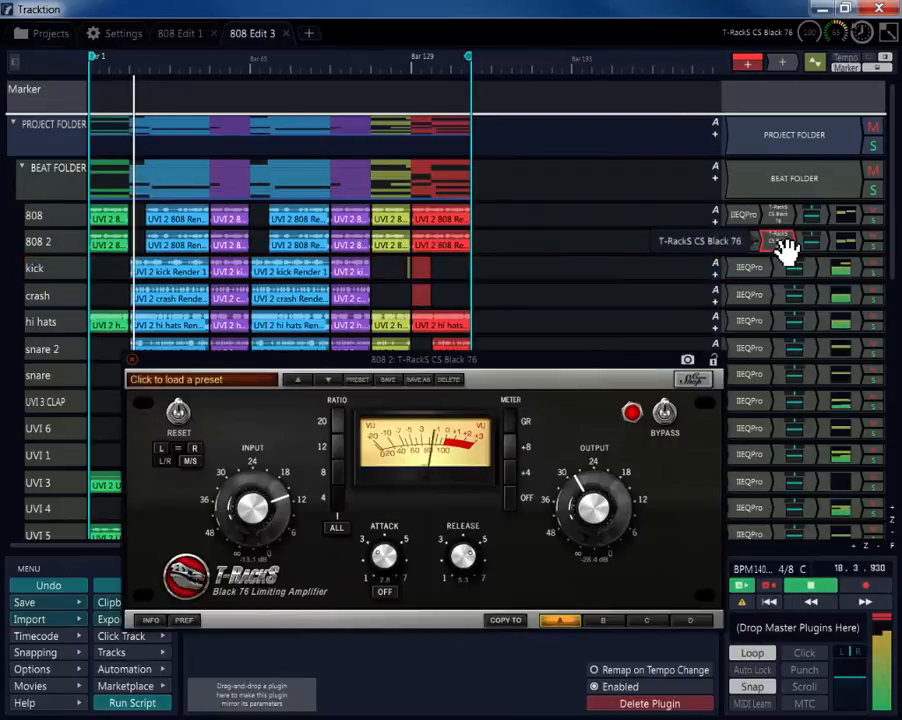
double_click(765, 268)
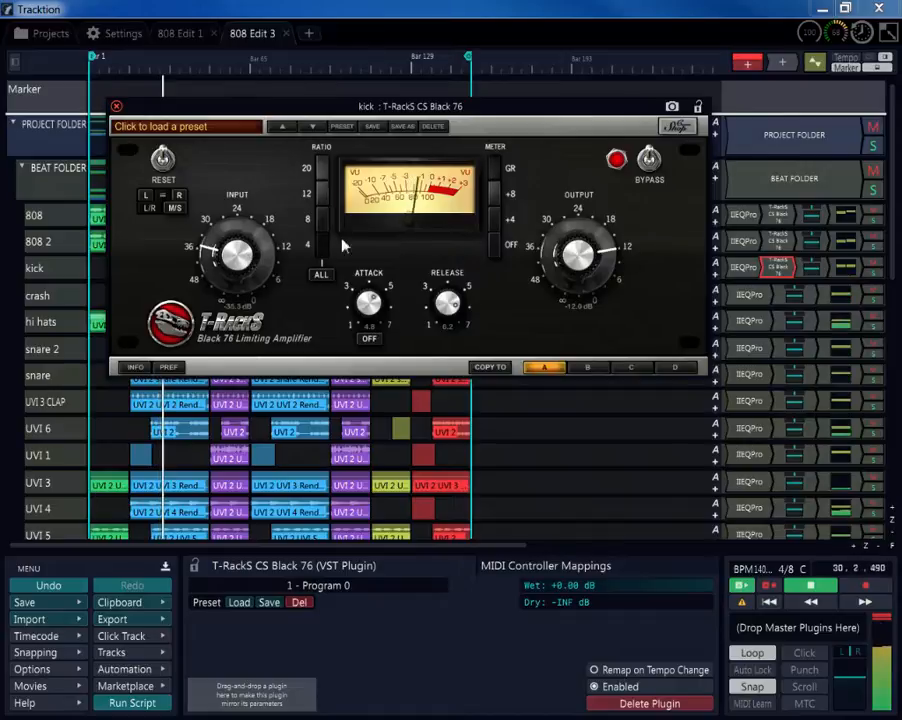
drag(577, 257, 581, 234)
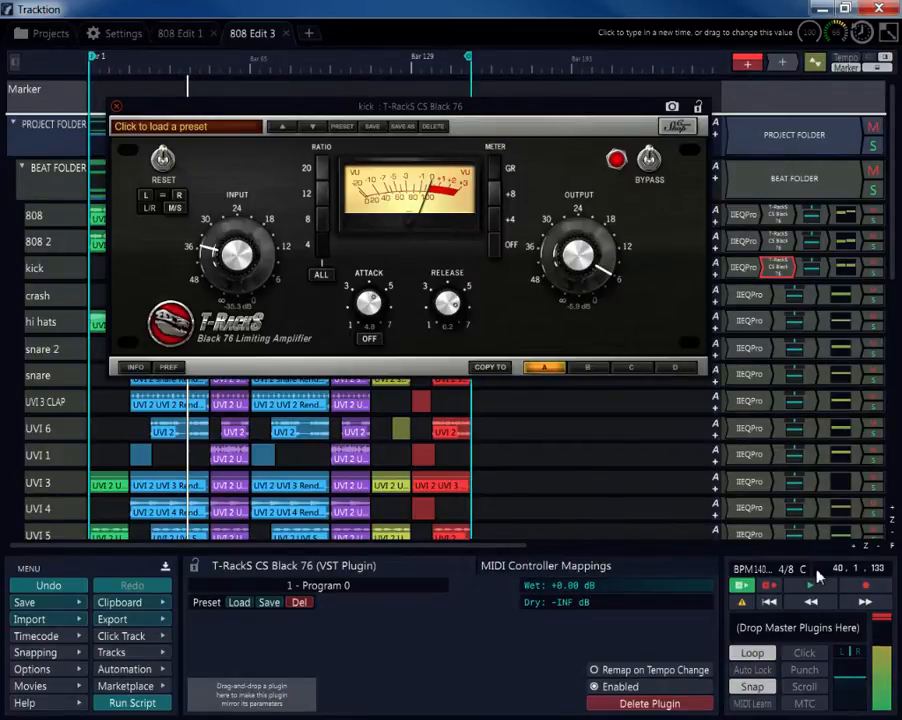
- Restart playback from the beginning and set the kick compressor's attack to 1.0 and release to 7.0
click(769, 601)
click(810, 586)
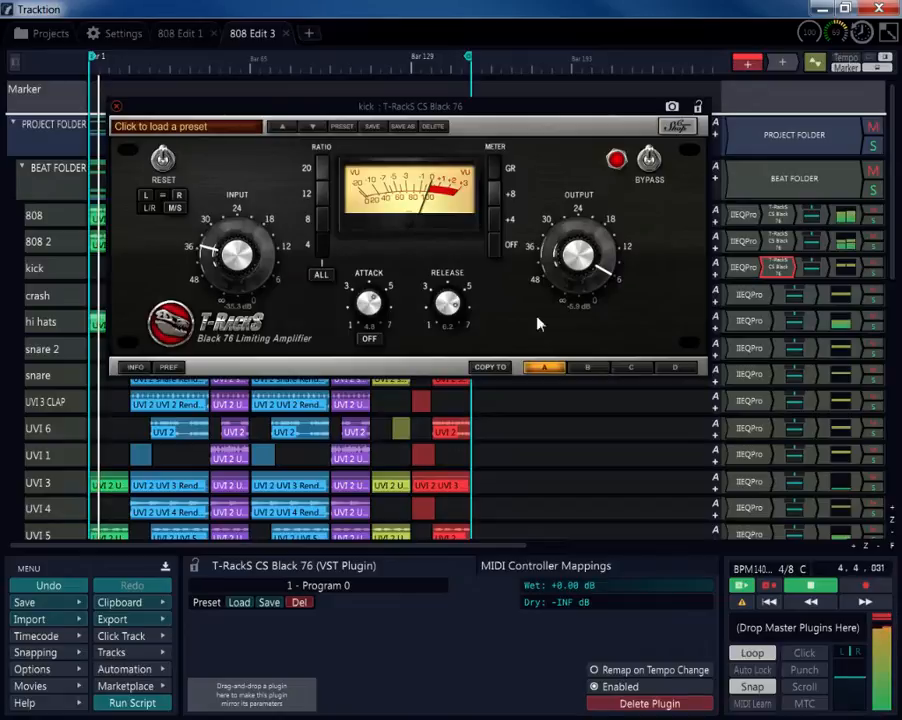
drag(374, 308, 408, 468)
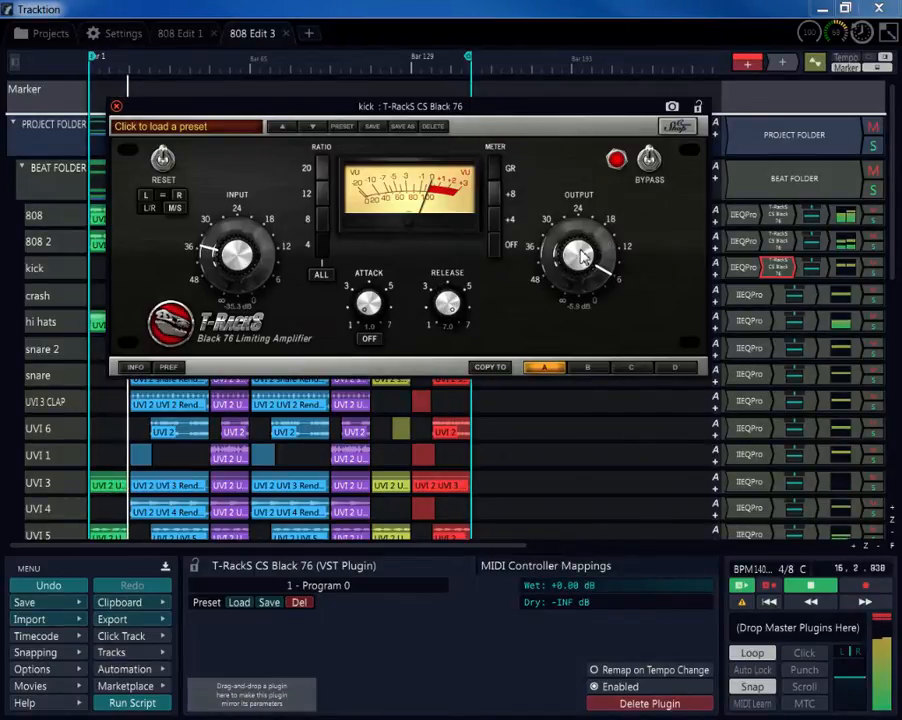
drag(583, 257, 585, 215)
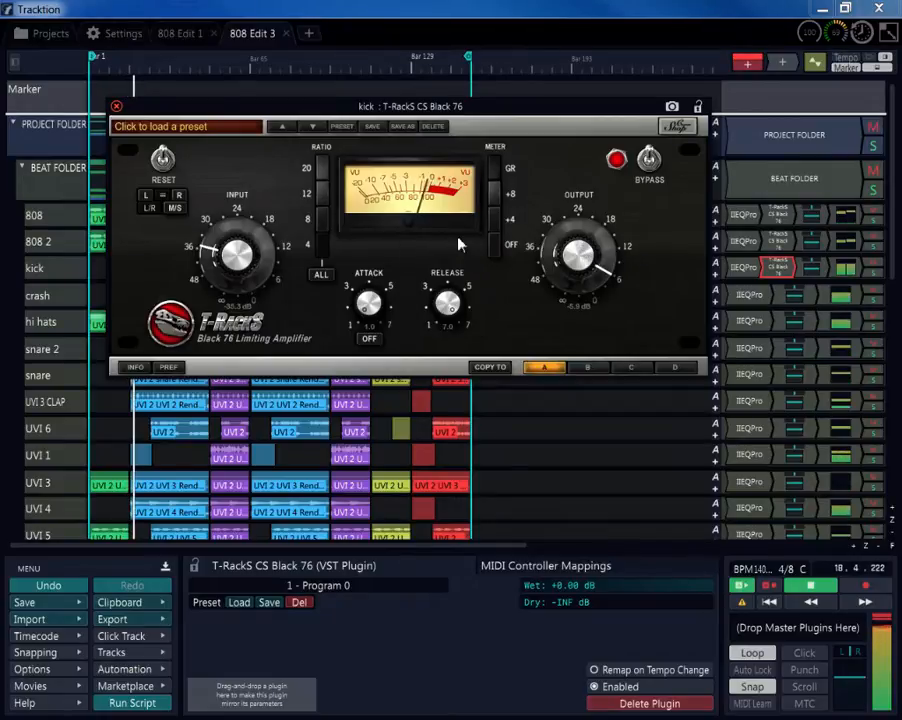
- Set the kick compressor's output to -8.6 dB and input to -33.1 dB, and close it
drag(258, 258, 258, 252)
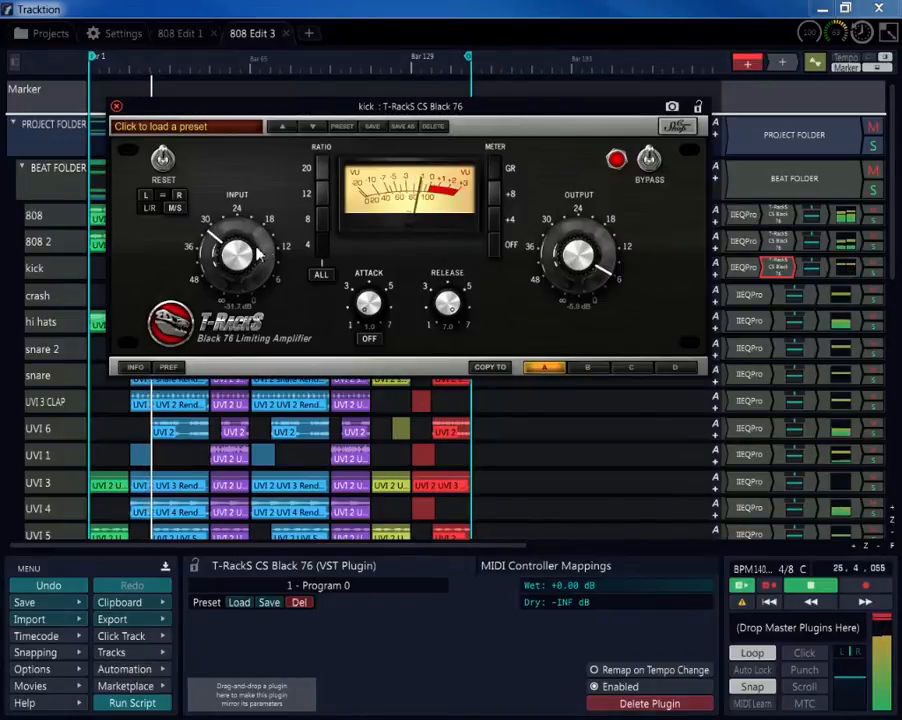
drag(567, 256, 575, 274)
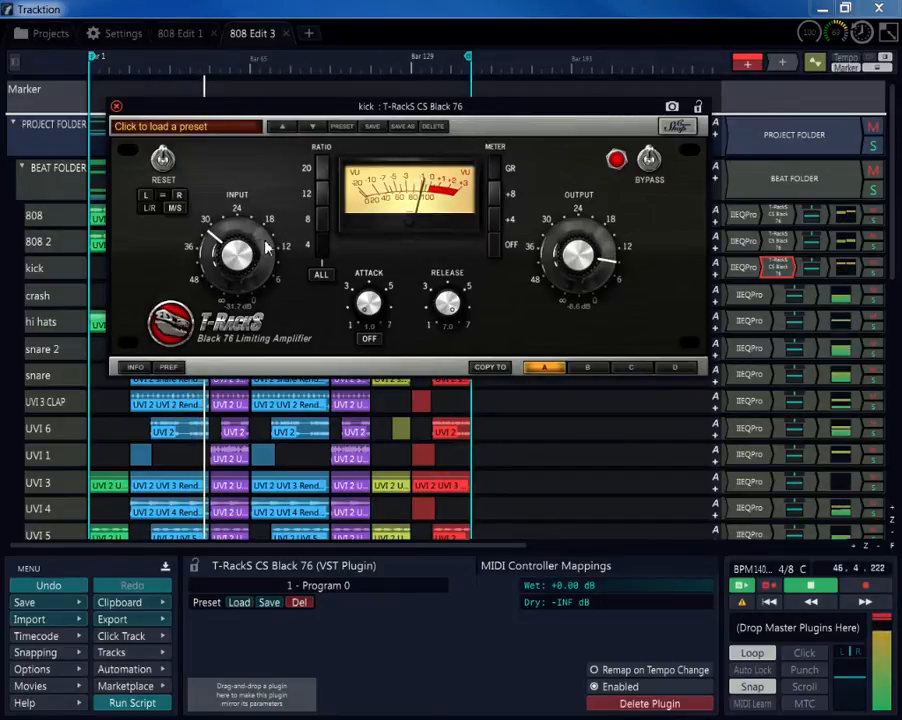
drag(234, 250, 235, 255)
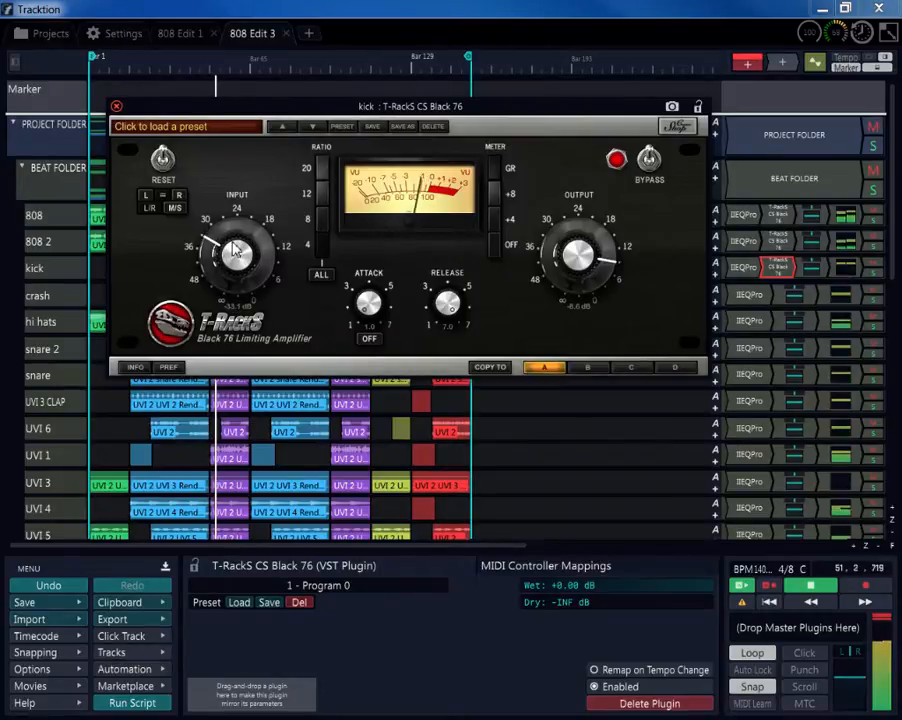
click(116, 106)
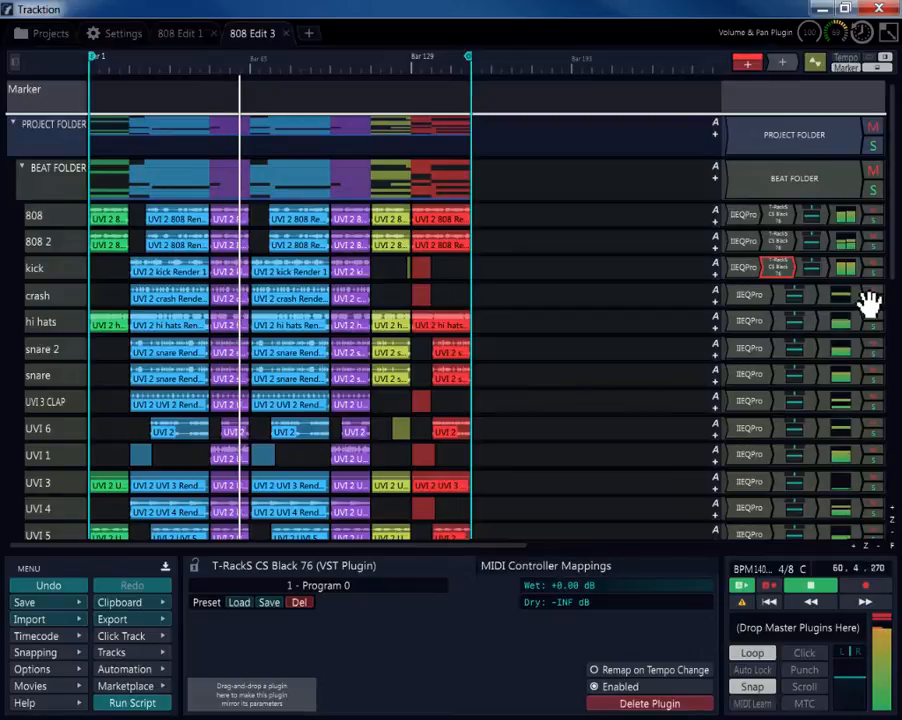
- Copy the kick track's Black 76 compressor onto the snare 2 track, after its IIEQPro
scroll(895, 282, down, 3)
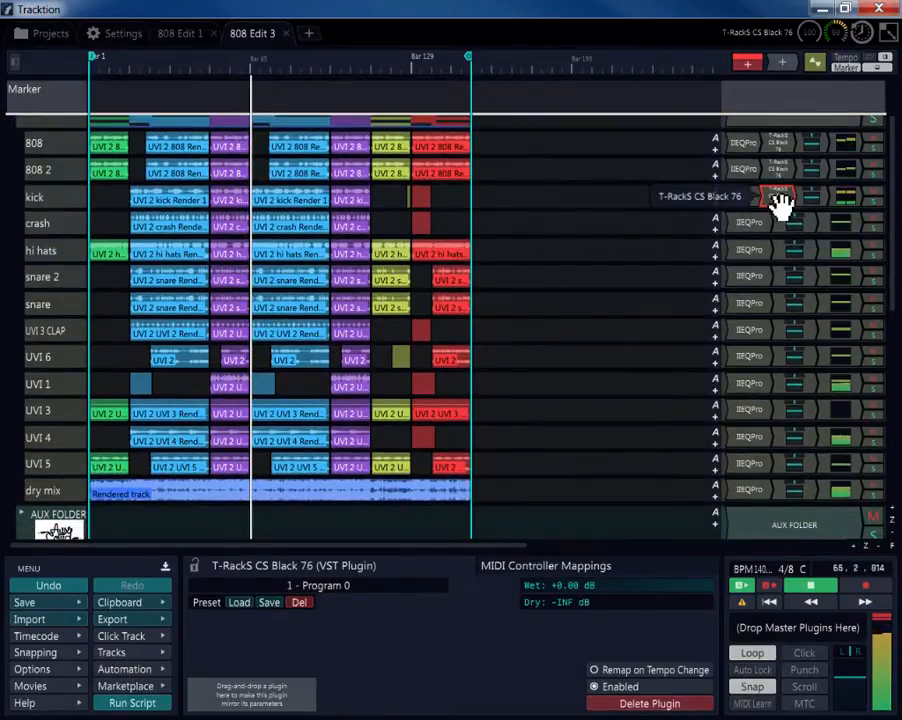
drag(780, 198, 785, 278)
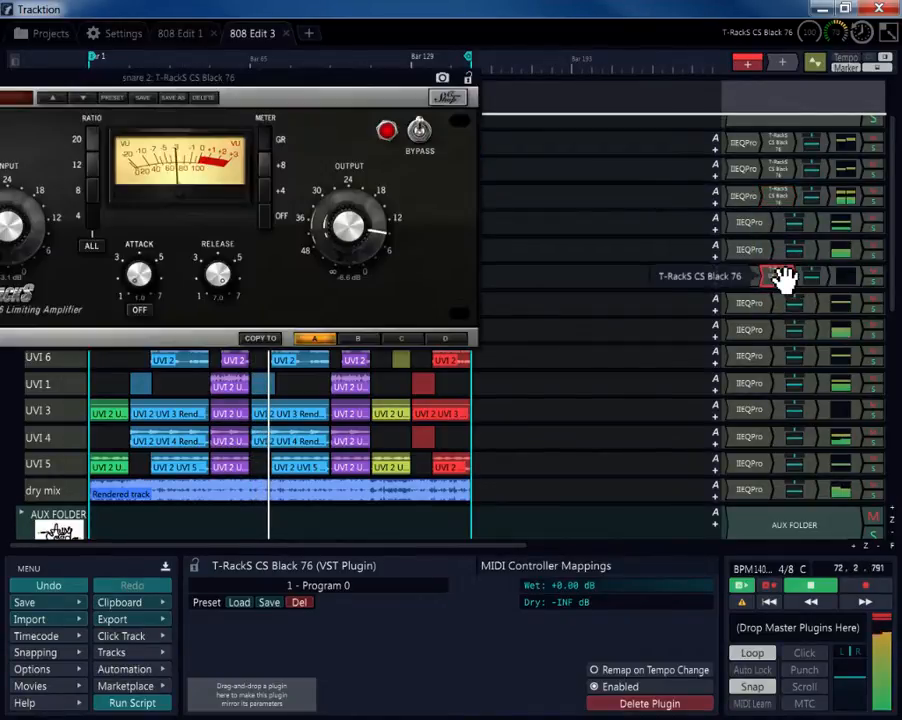
drag(314, 78, 654, 410)
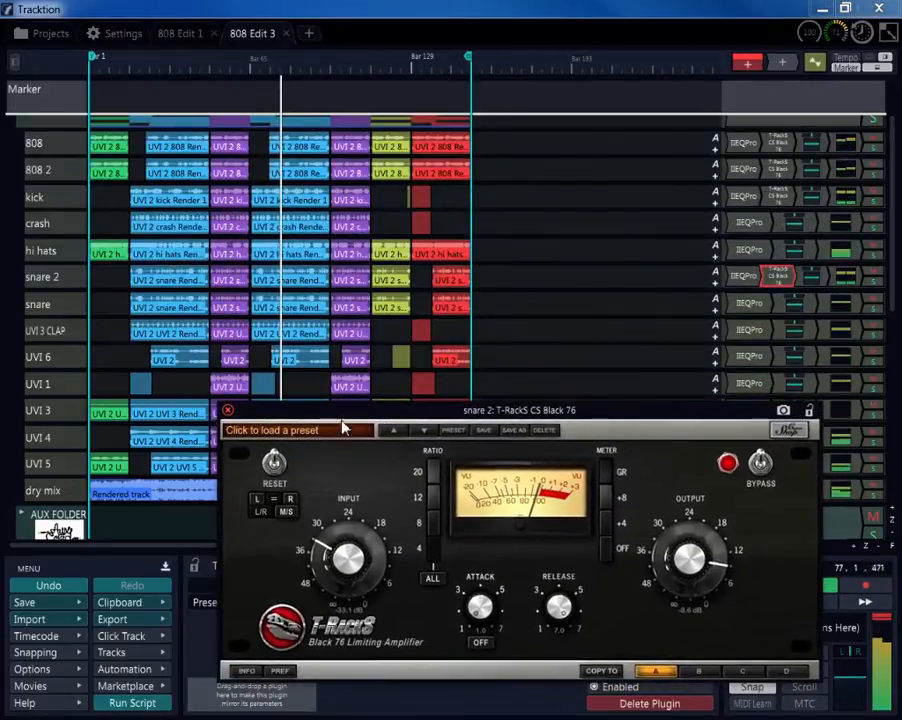
drag(442, 421, 447, 236)
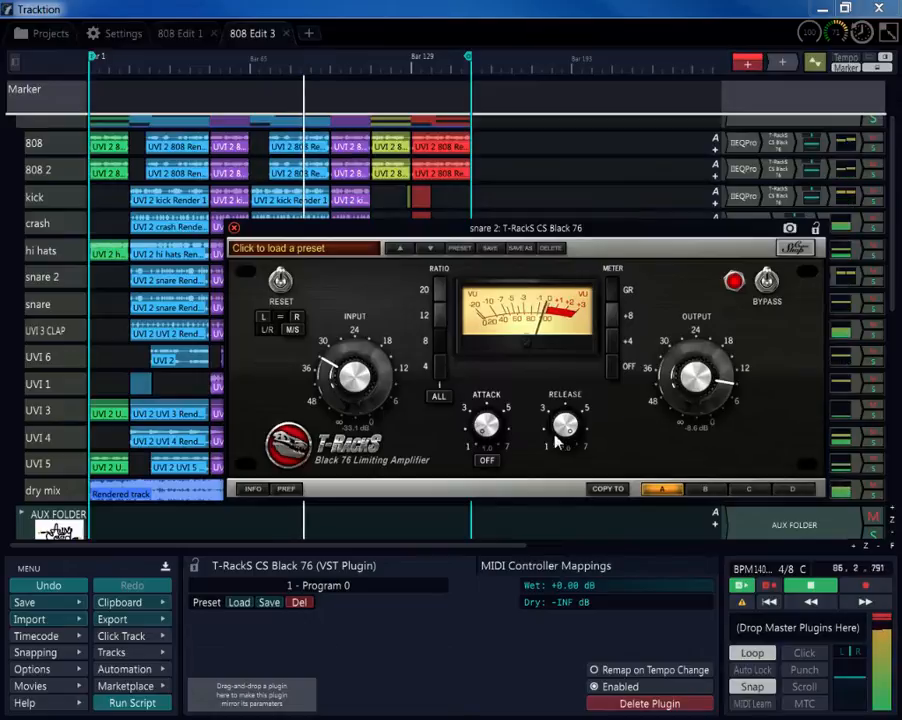
- Set the snare 2 compressor's input to -13.5 dB and output to -17.9 dB, and close it
drag(352, 370, 384, 314)
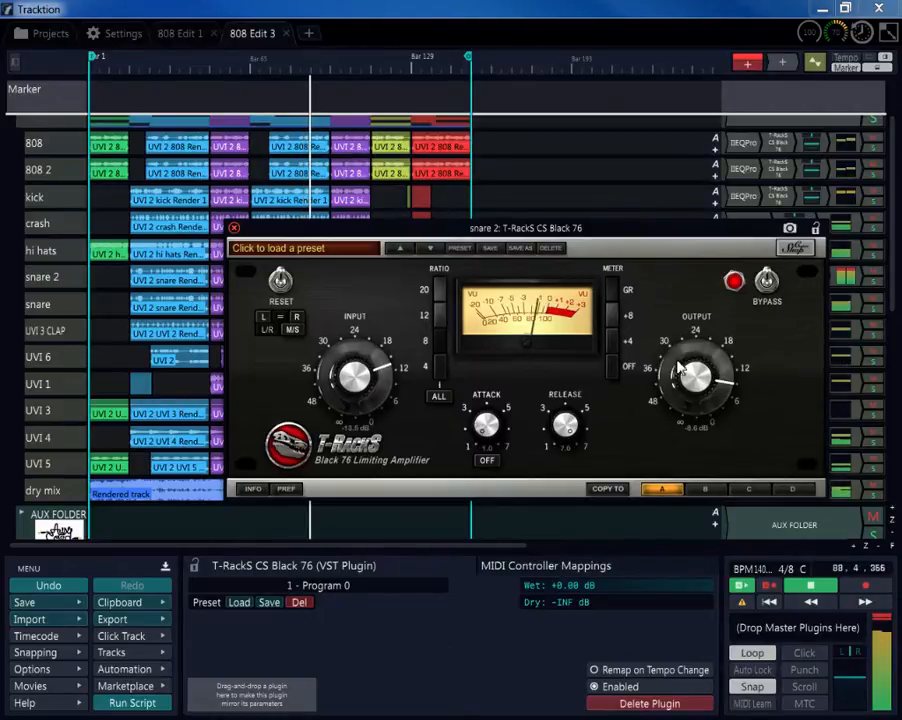
mouse_move(692, 380)
mouse_down()
mouse_move(686, 400)
mouse_move(699, 370)
mouse_up()
click(846, 284)
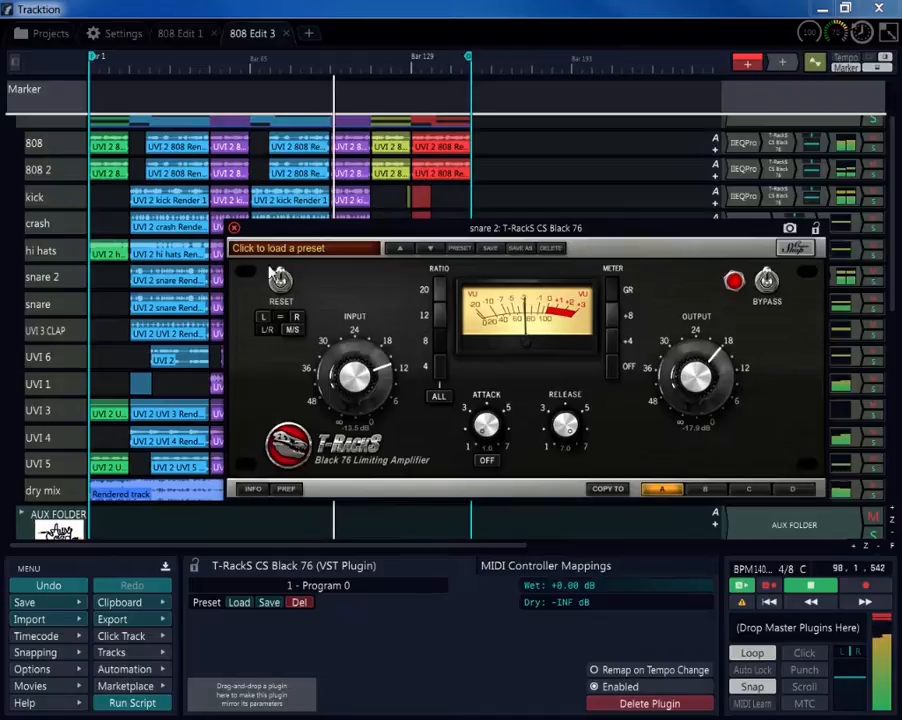
click(234, 228)
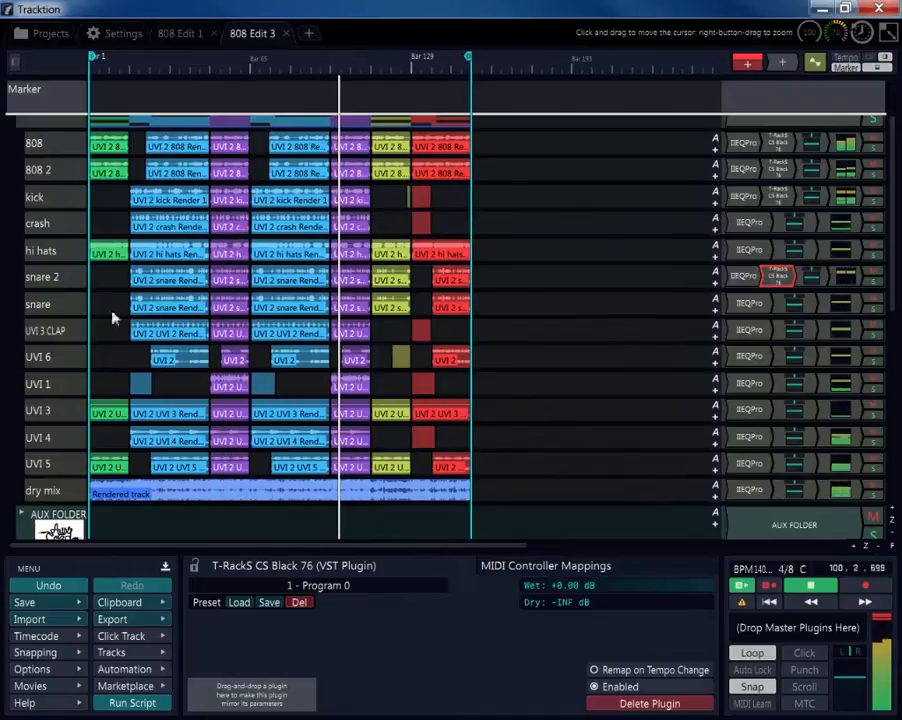
- Add a Black 76 compressor to the snare track after its IIEQPro, with input at -26.7 dB and output at -8.2 dB
click(28, 304)
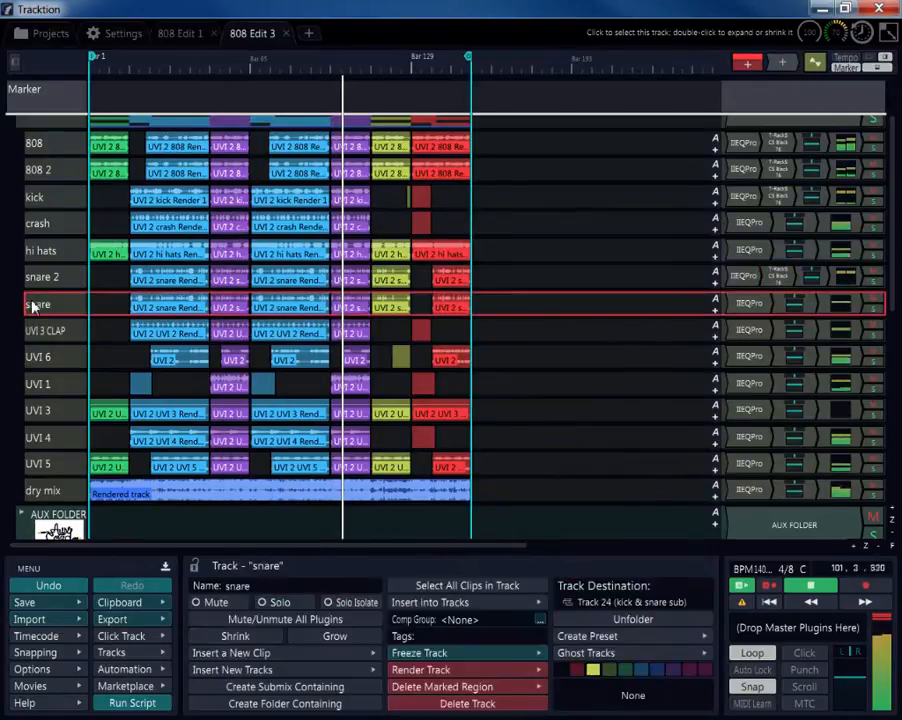
double_click(772, 306)
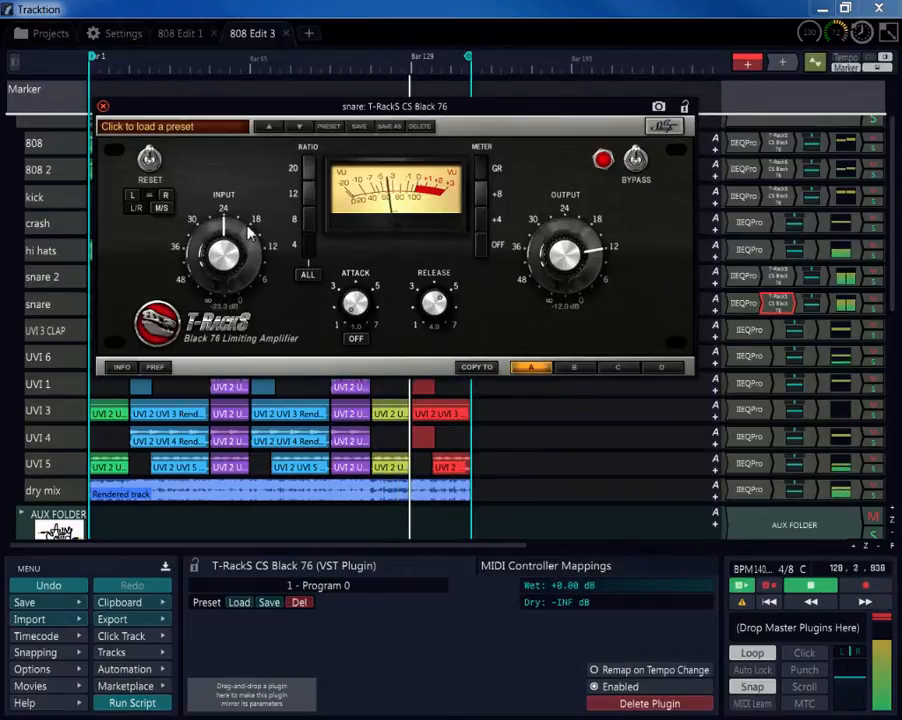
drag(248, 226, 254, 246)
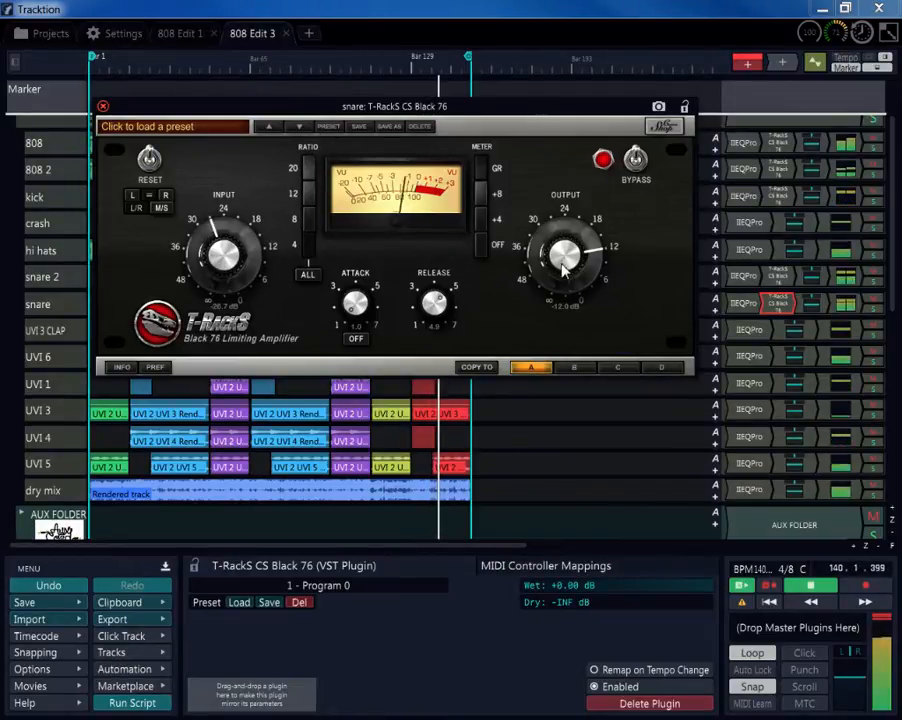
drag(596, 212, 567, 257)
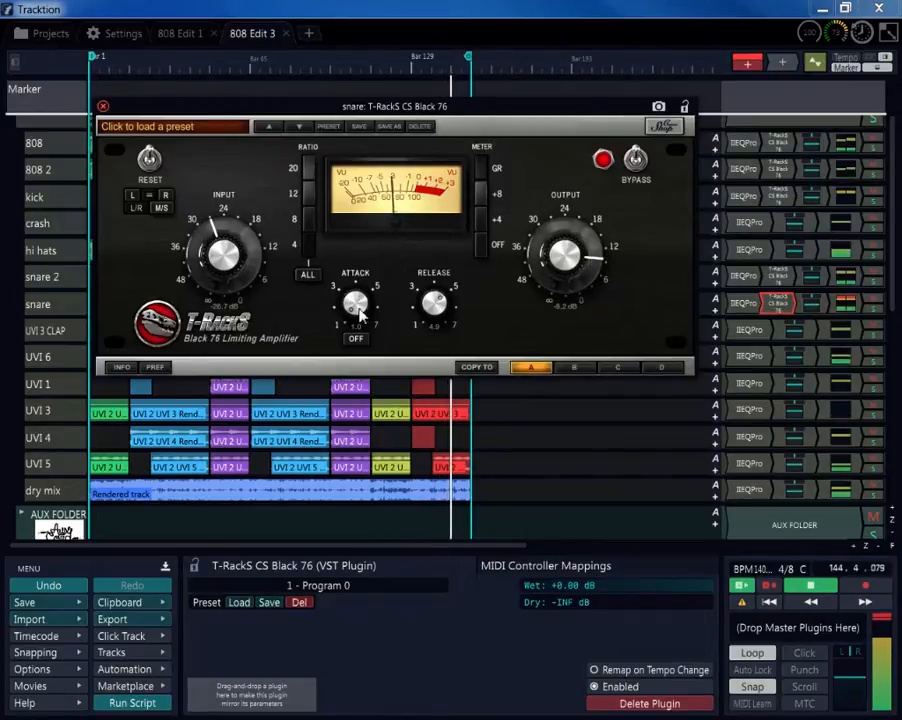
- Set the snare compressor's attack to 2.6, input to -28.3 dB and output to -12.4 dB, and check the track's level meter
drag(370, 287, 354, 298)
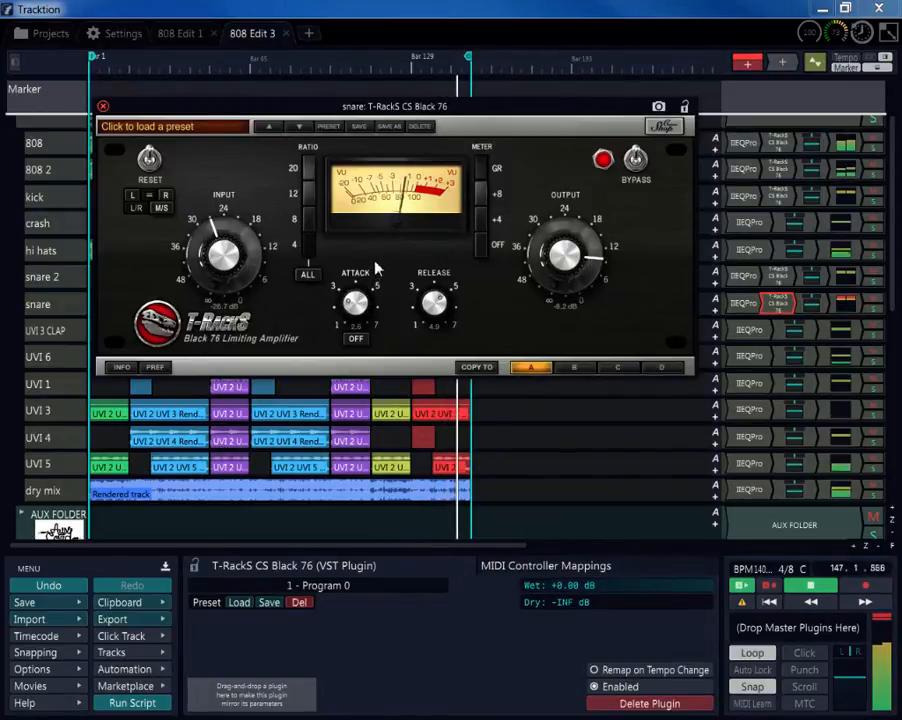
drag(229, 255, 228, 263)
drag(546, 246, 545, 256)
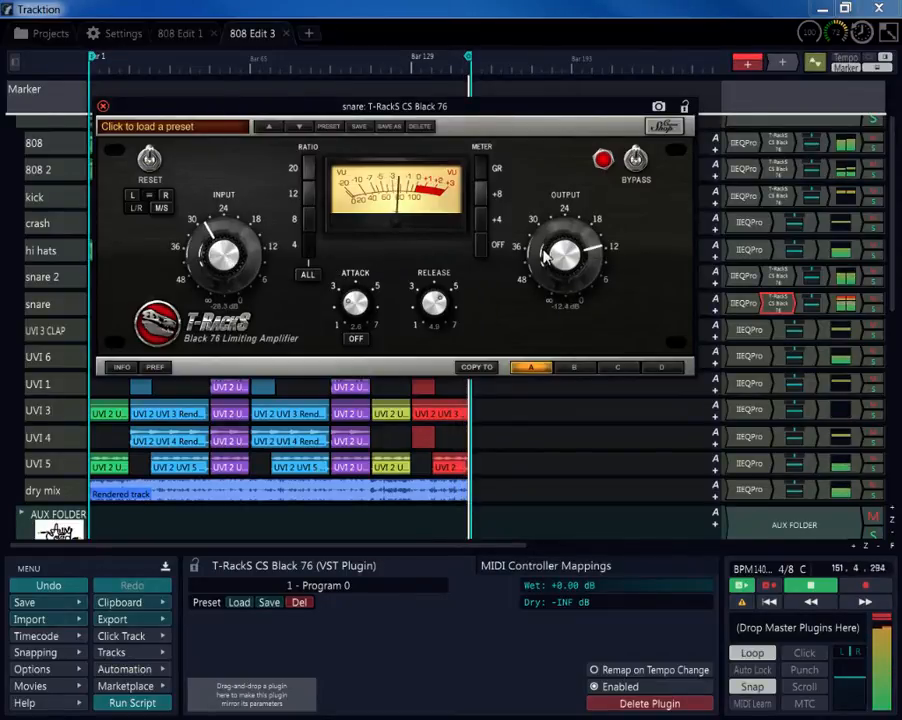
click(840, 303)
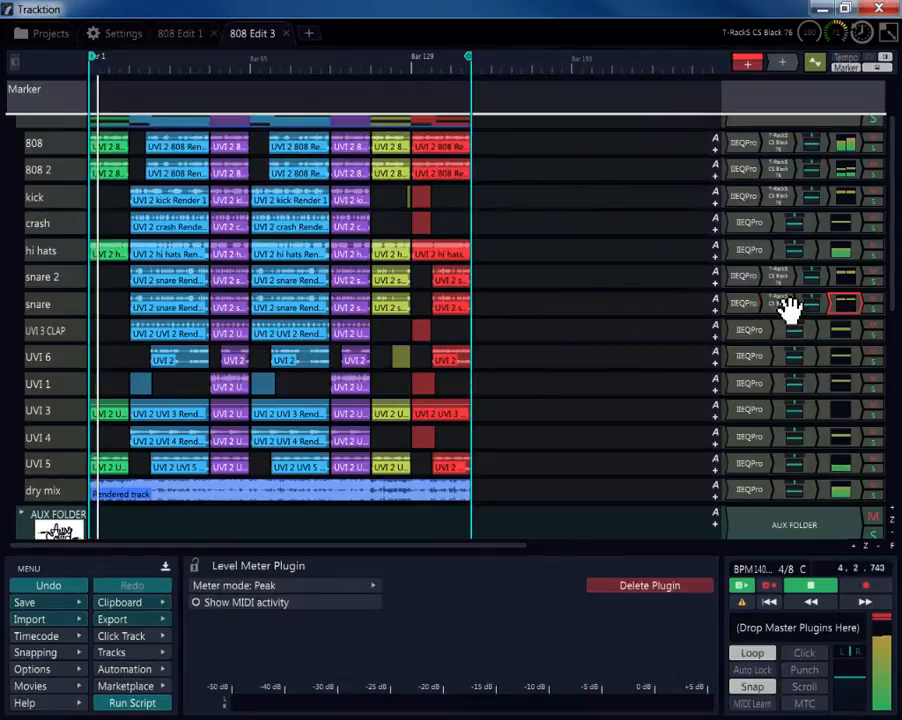
- Move the snare track's Black 76 ahead of its IIEQPro, and try the same plugin order on the snare 2 track
double_click(750, 308)
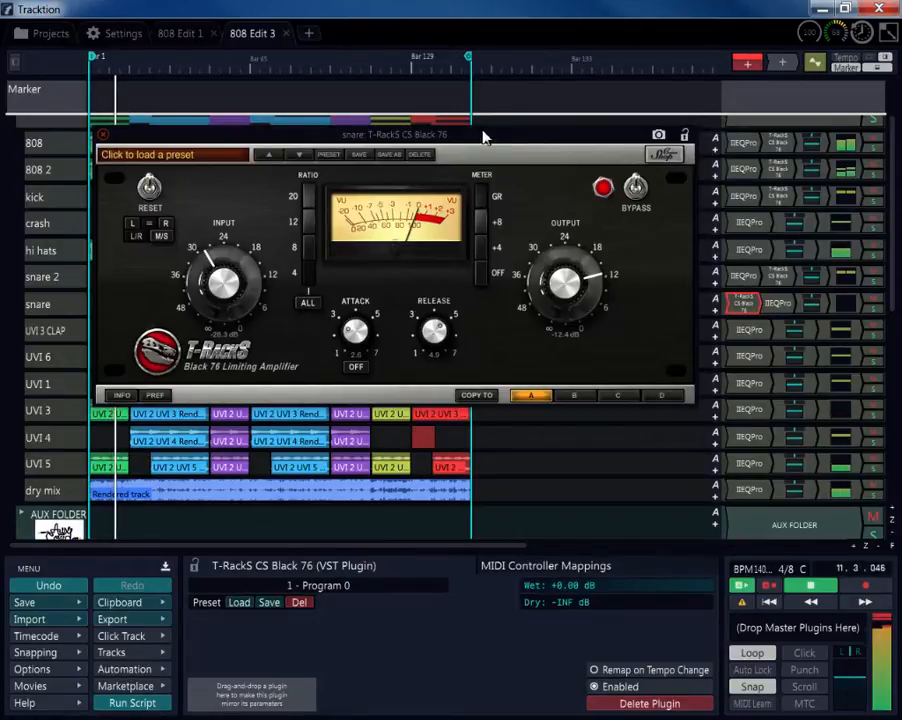
drag(483, 141, 472, 342)
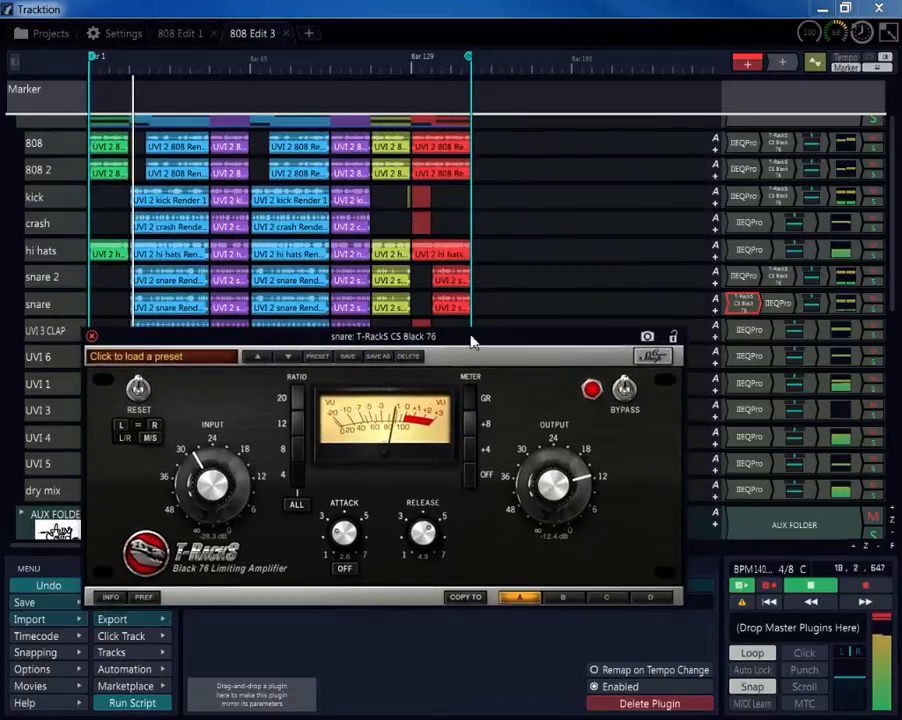
drag(778, 280, 738, 284)
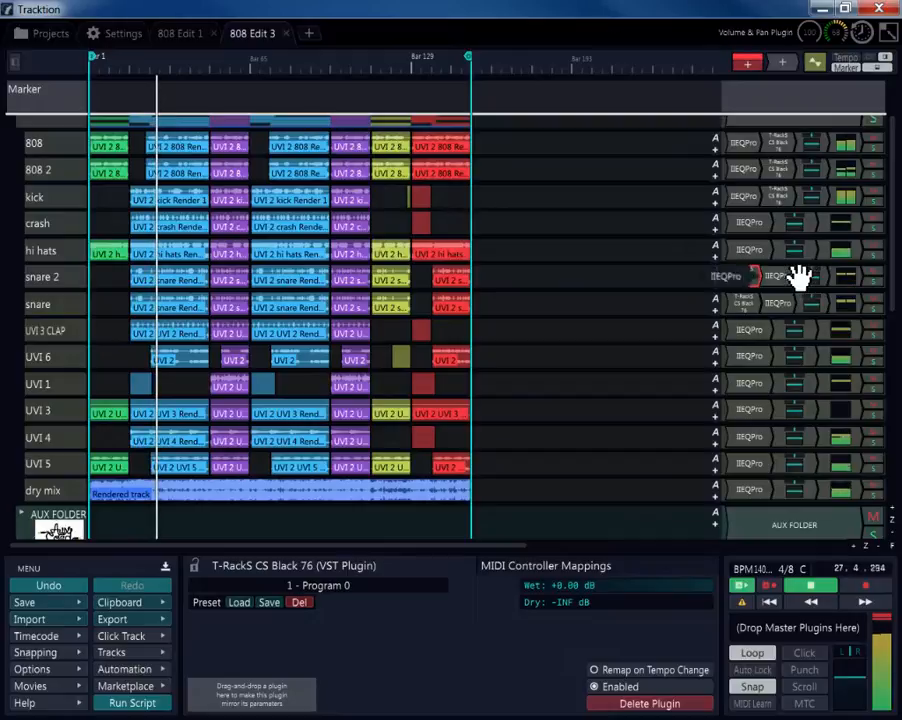
drag(782, 283, 737, 288)
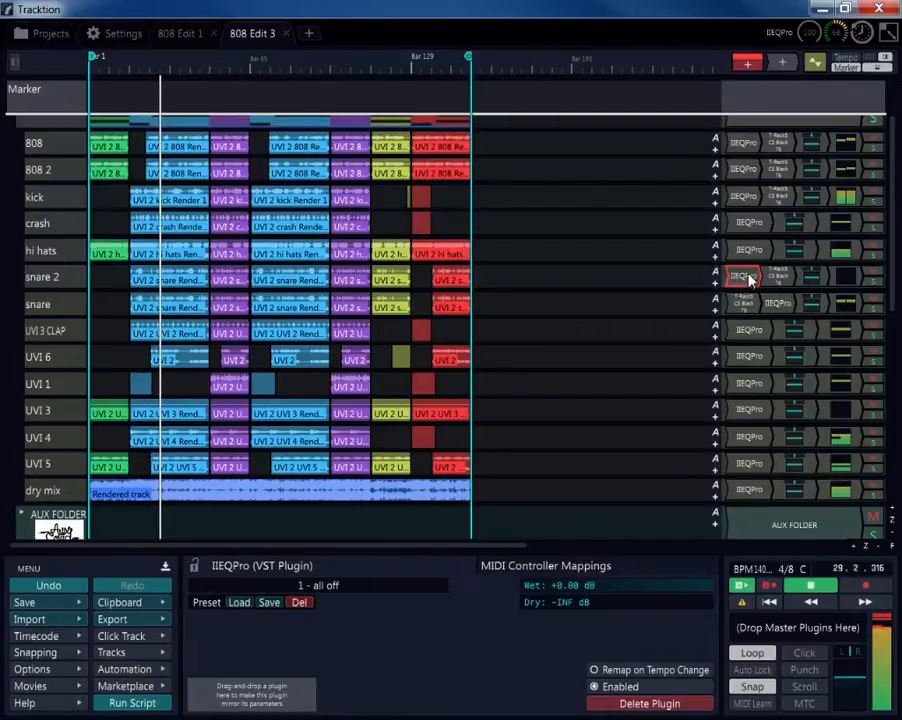
- Review the equaliser settings of the snare 2 track's IIEQPro and close it
double_click(745, 279)
drag(461, 112, 668, 102)
click(98, 98)
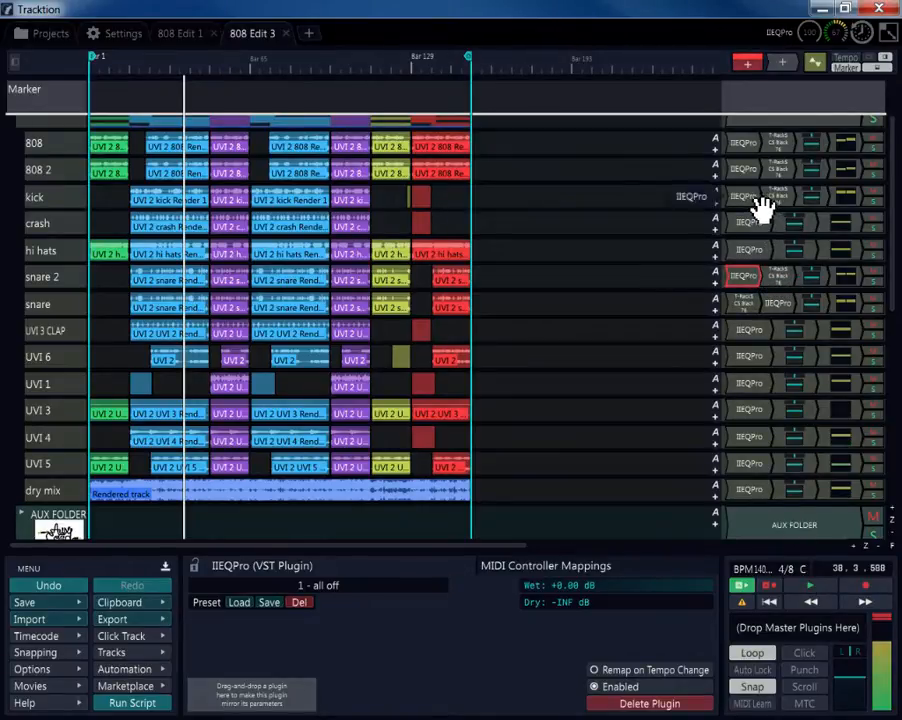
- Play the edit from the start, move the kick track's Black 76 ahead of its IIEQPro, and set the compressor's input to -30.3 dB
click(768, 603)
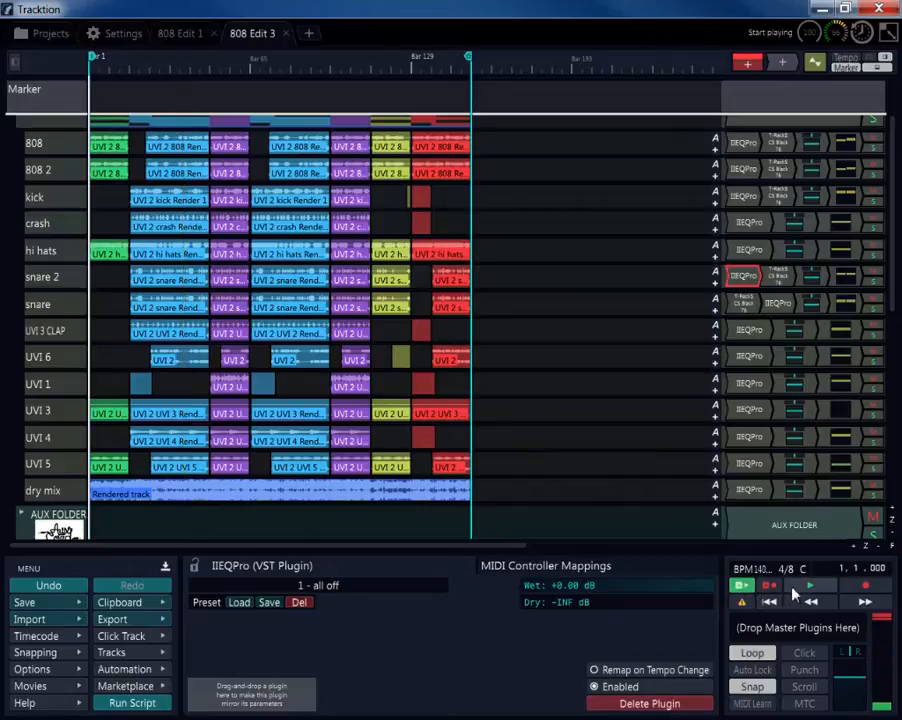
click(797, 588)
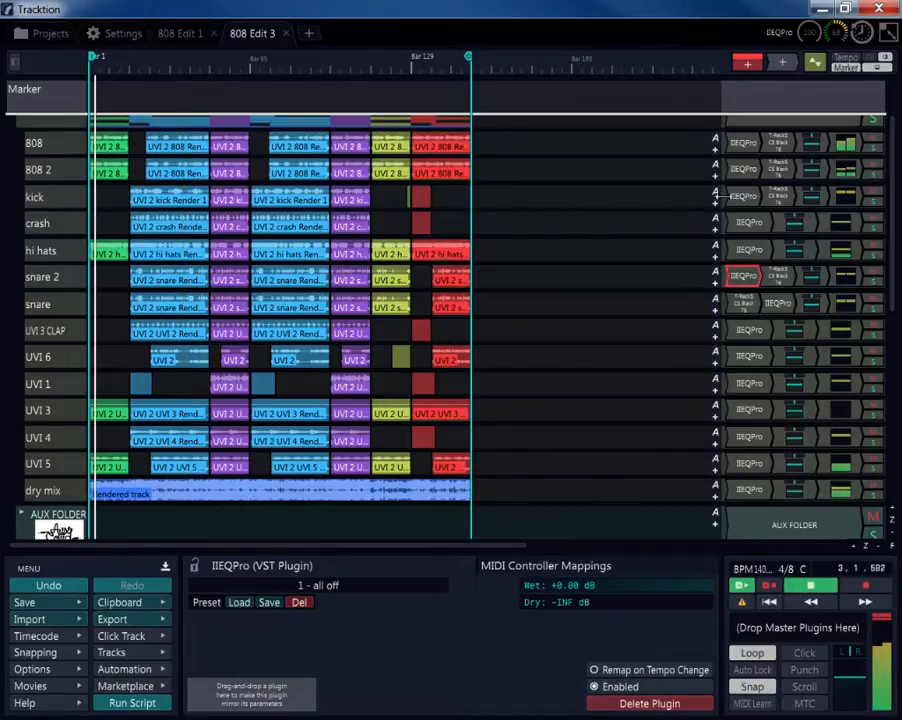
double_click(779, 194)
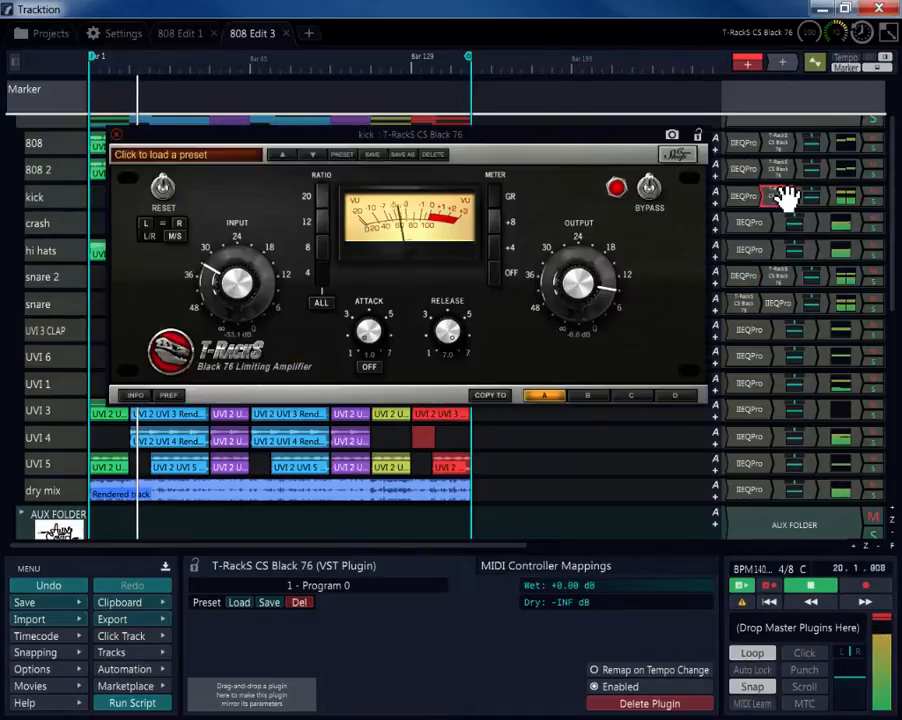
drag(738, 207, 729, 206)
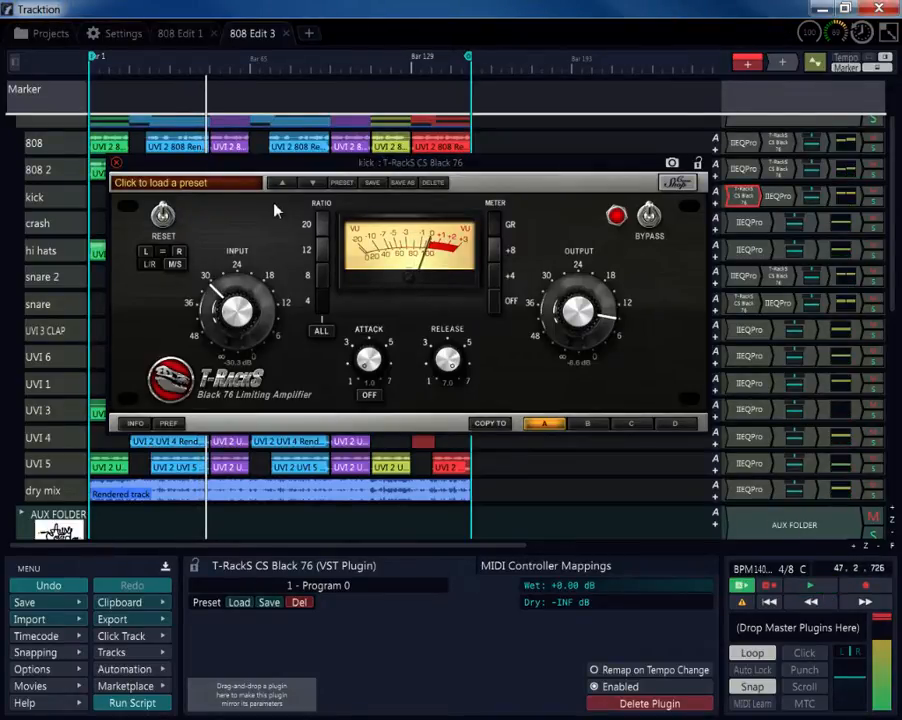
drag(298, 173, 298, 287)
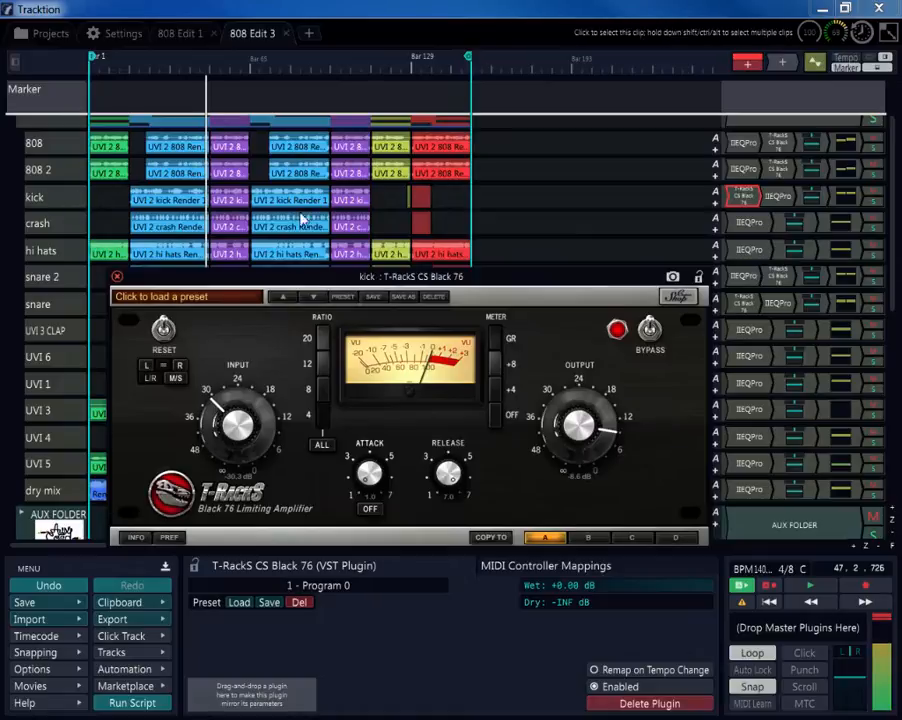
drag(458, 276, 456, 126)
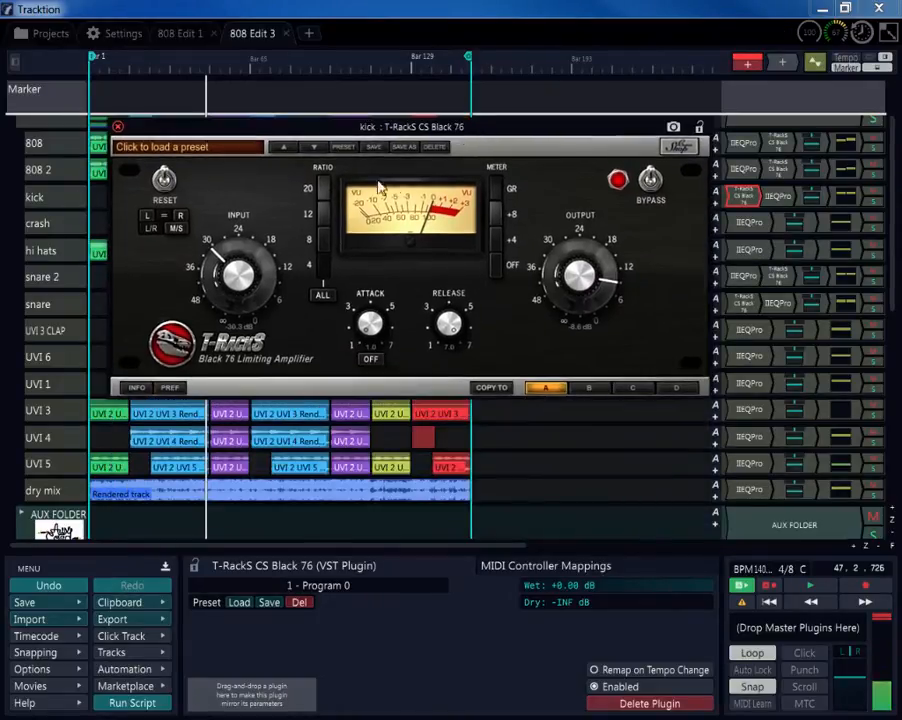
- Close the kick compressor, resume playback, move the 808 track's Black 76 ahead of its IIEQPro, and check its settings
click(118, 128)
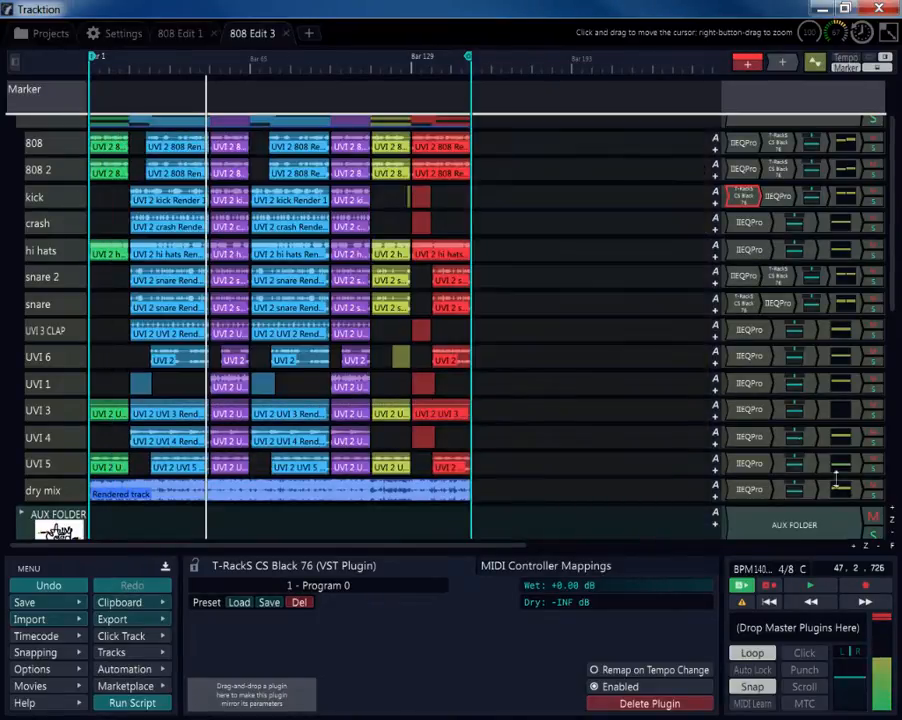
click(811, 585)
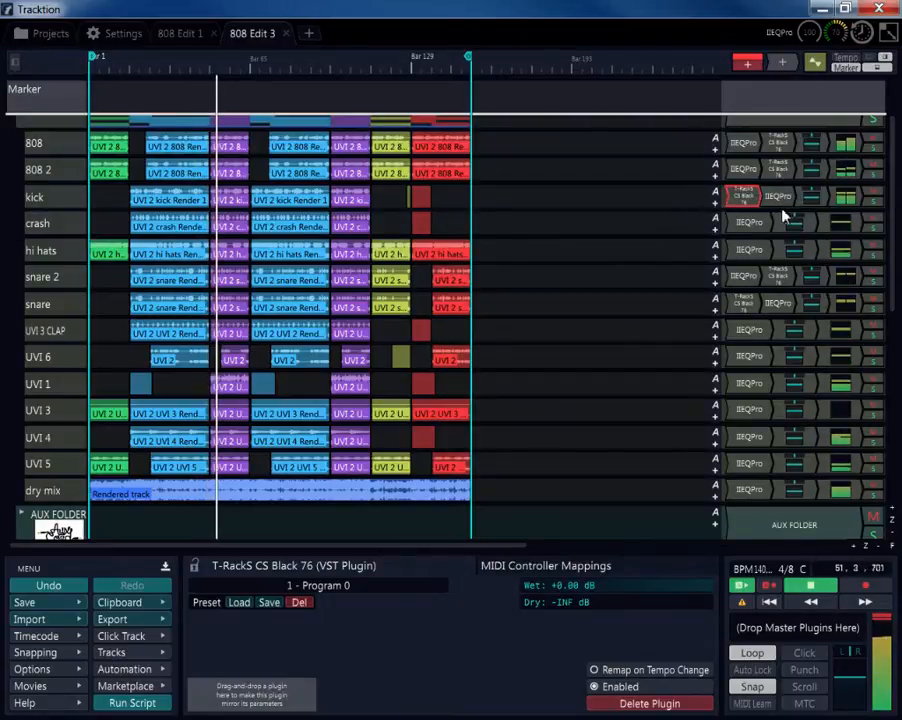
double_click(742, 170)
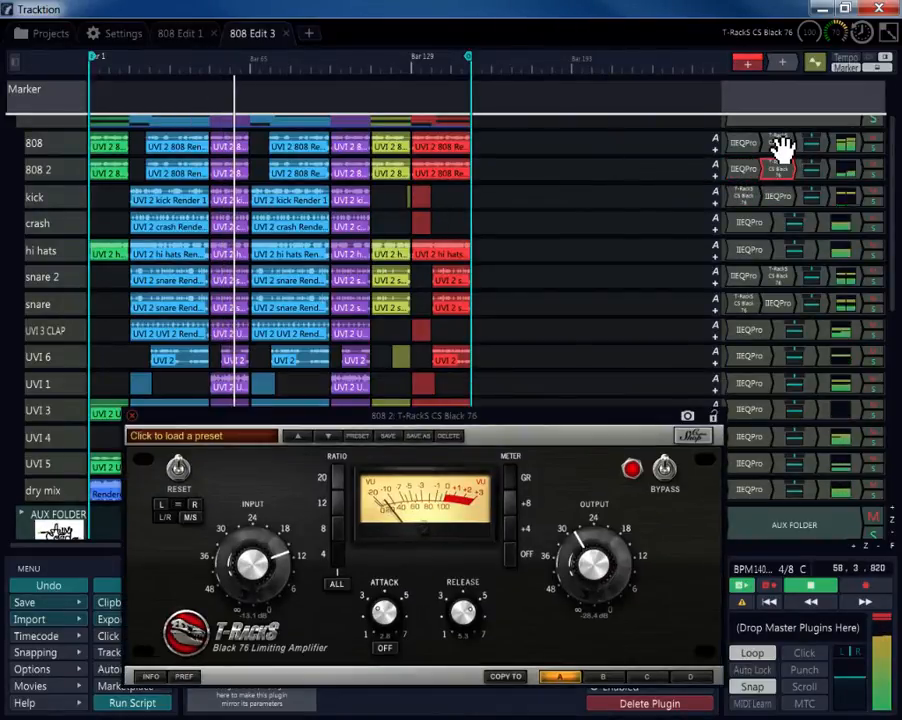
drag(782, 148, 740, 148)
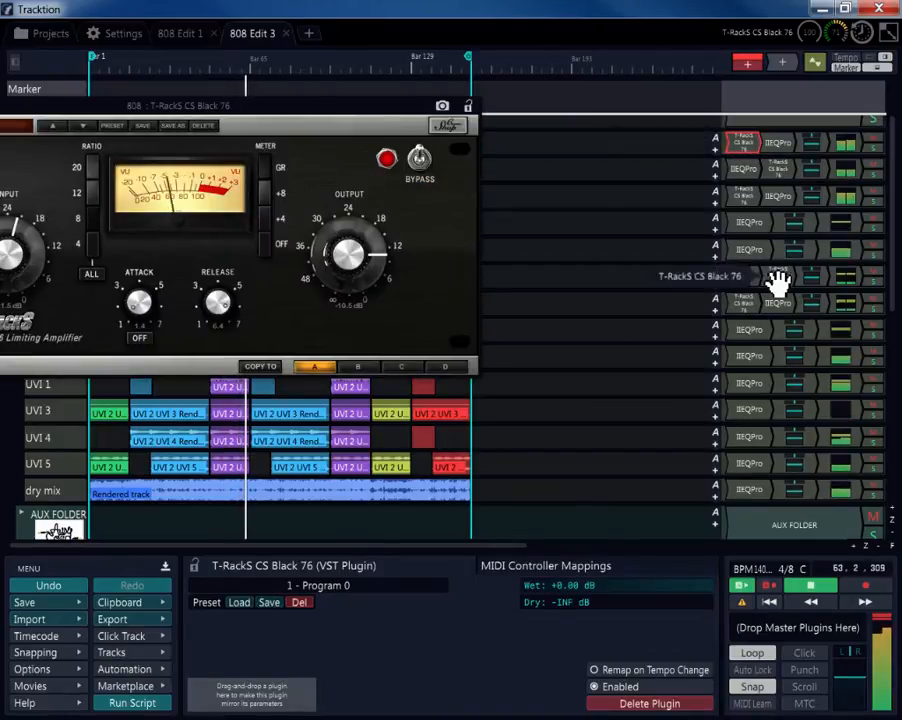
drag(282, 106, 470, 133)
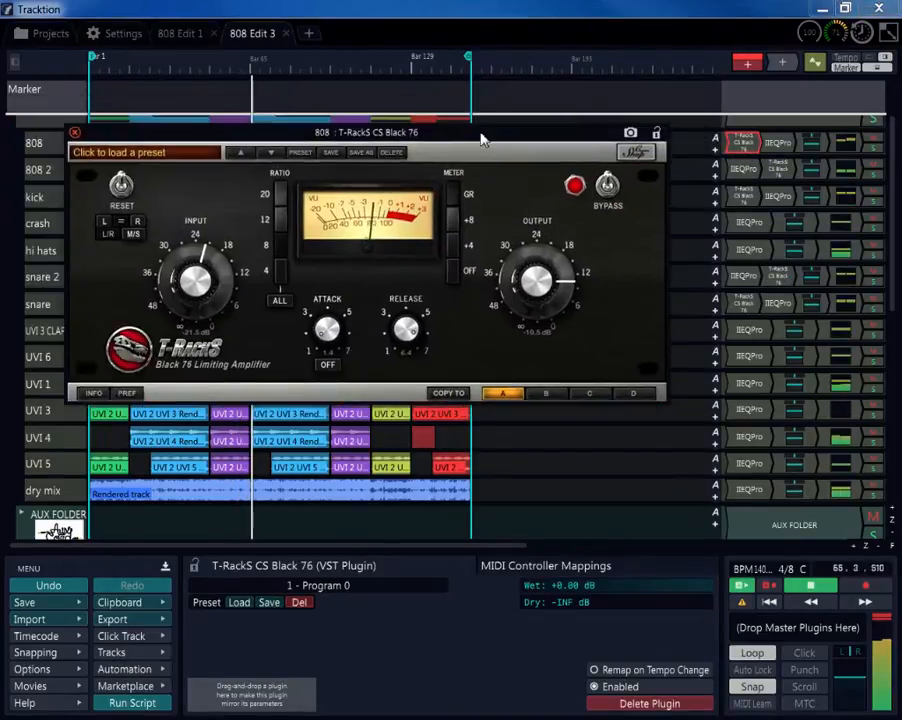
click(74, 132)
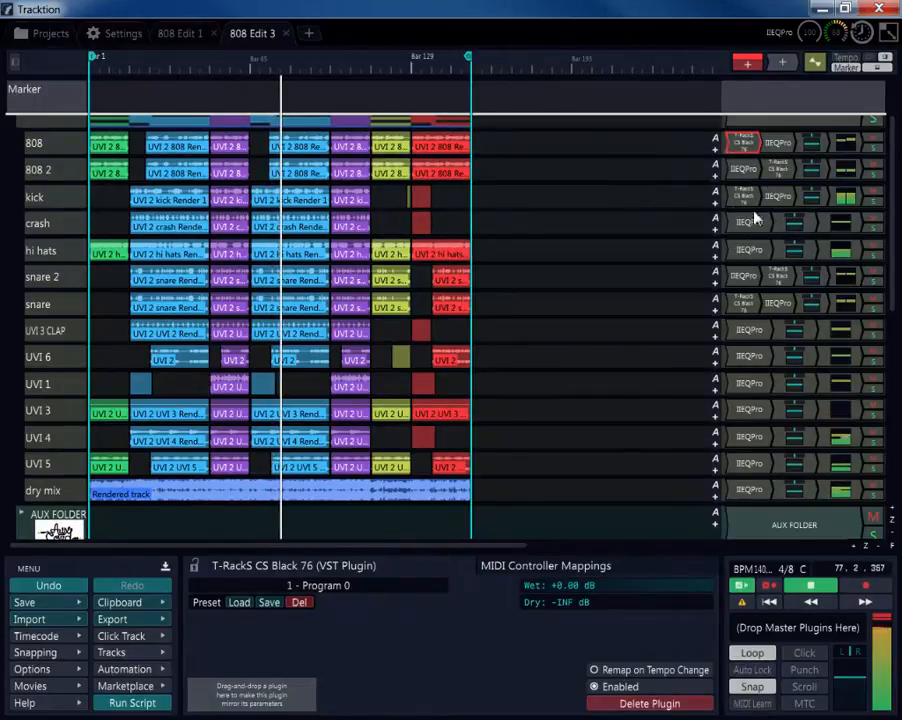
- Copy the snare track's Black 76 onto the UVI 3 CLAP track after its IIEQPro, and open the copy
scroll(43, 205, down, 1)
scroll(45, 206, down, 3)
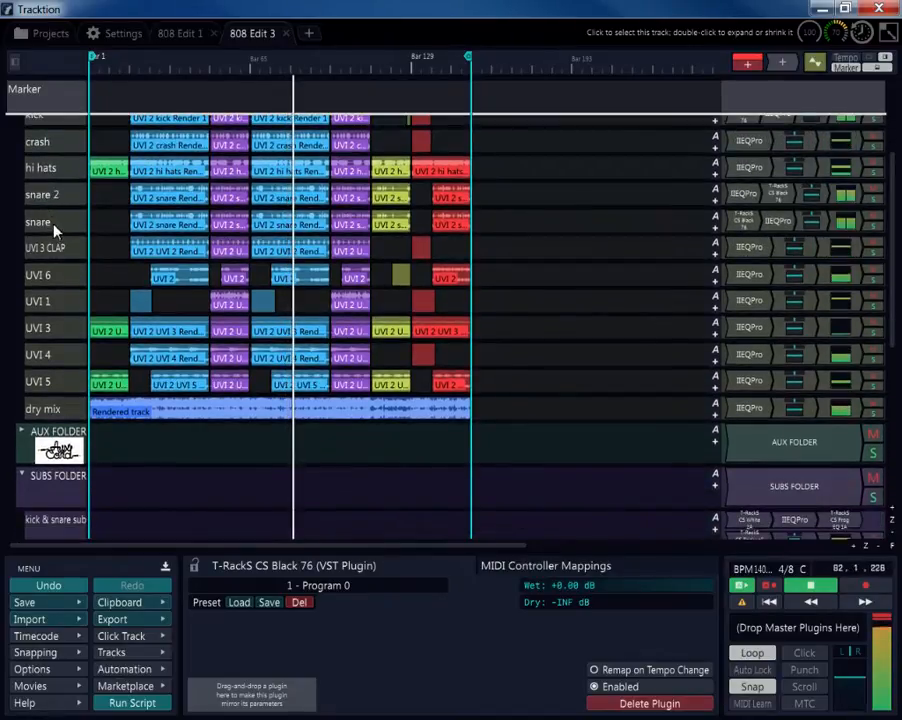
click(52, 248)
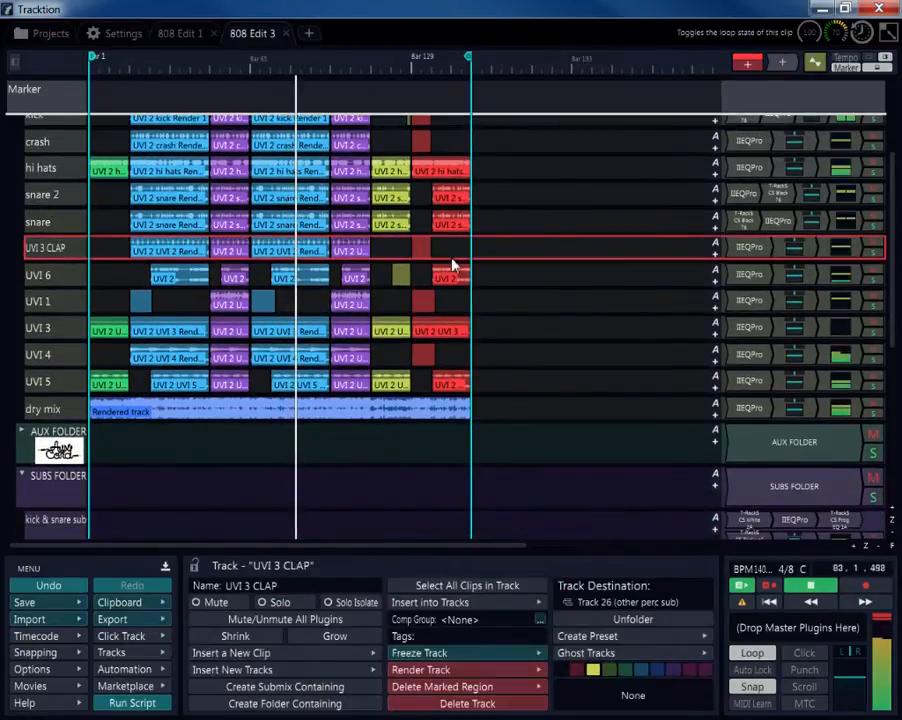
double_click(750, 248)
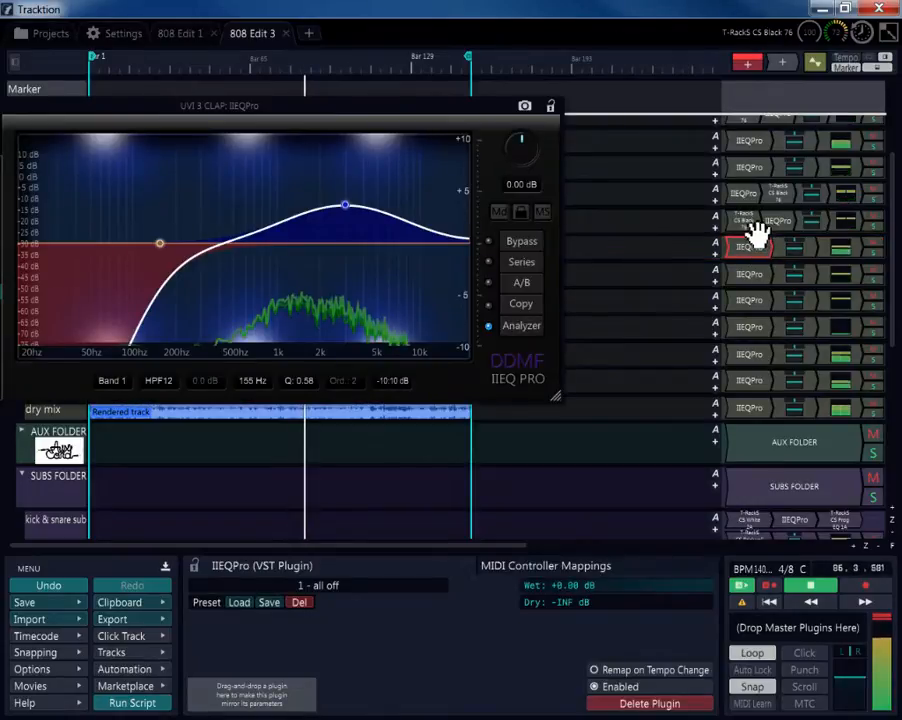
double_click(752, 224)
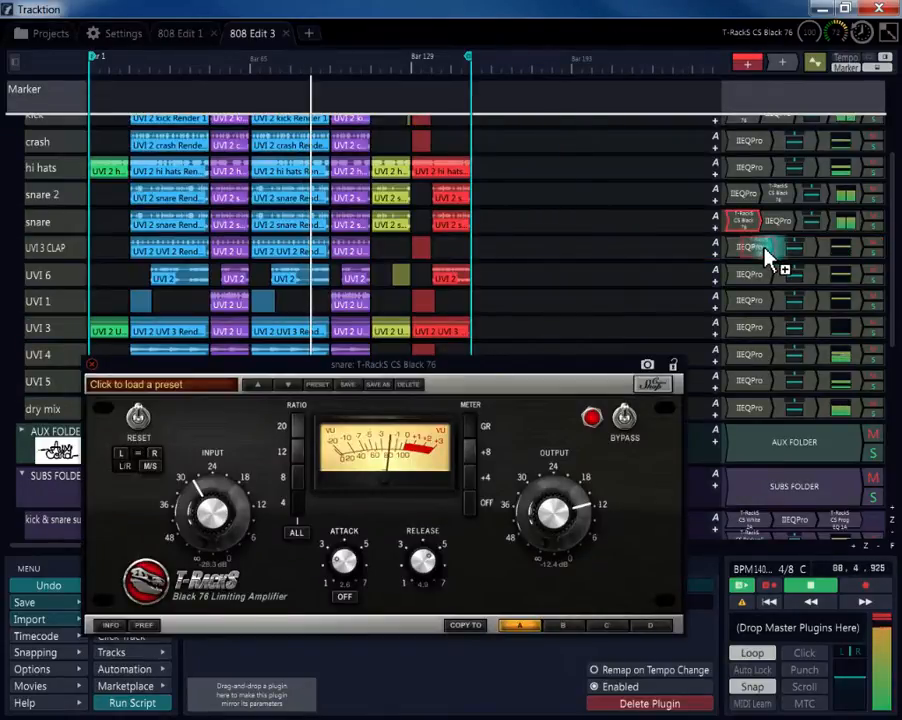
double_click(772, 248)
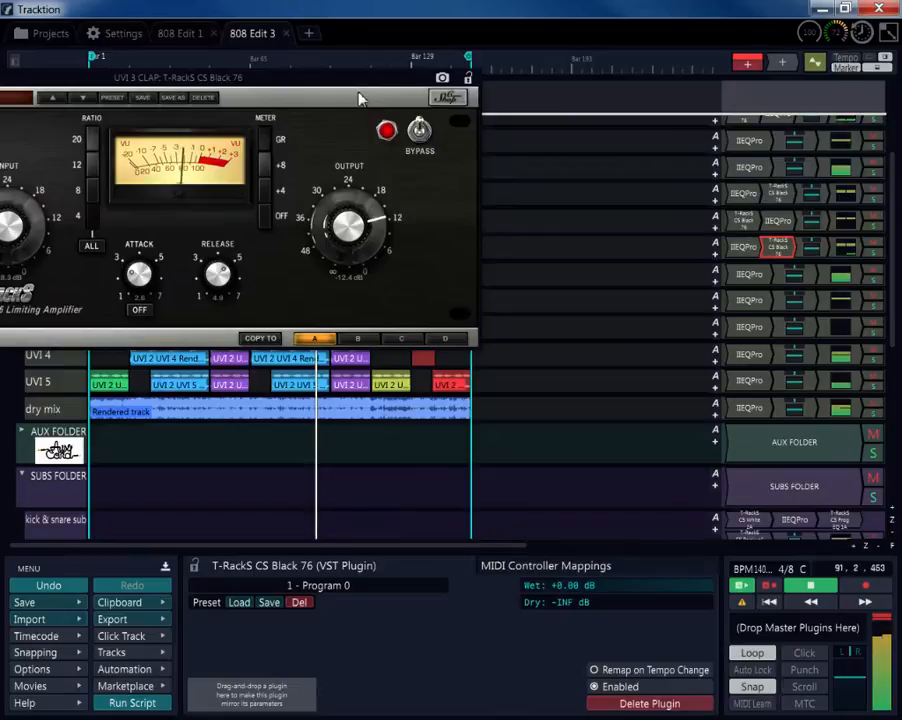
- Set the UVI 3 CLAP compressor's input to -25.6 dB, output to -9.7 dB, attack to 4.1 and release to 7.0
drag(358, 97, 567, 111)
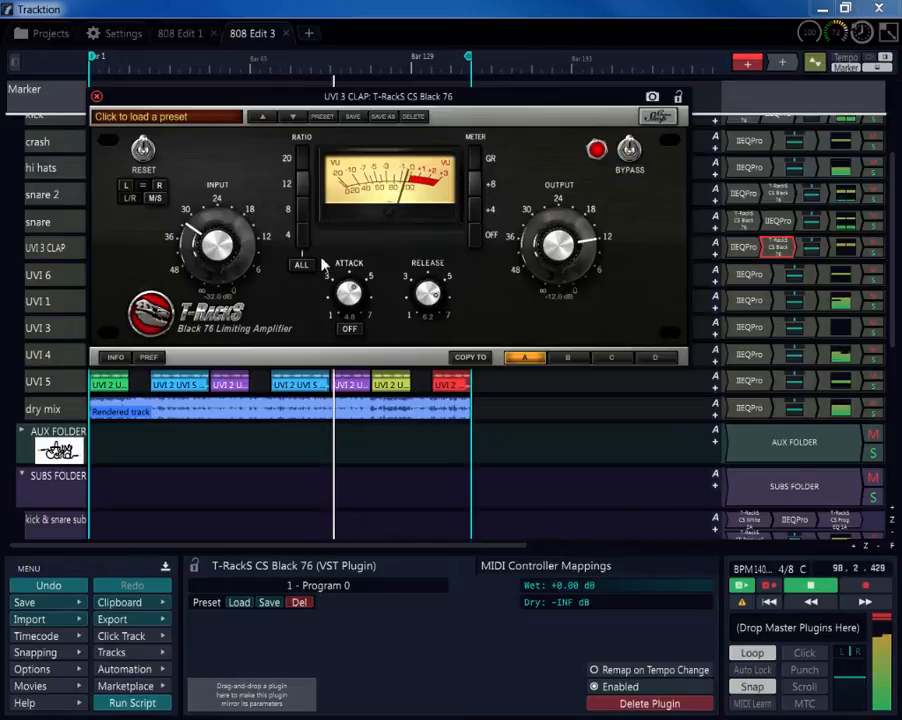
drag(222, 254, 226, 240)
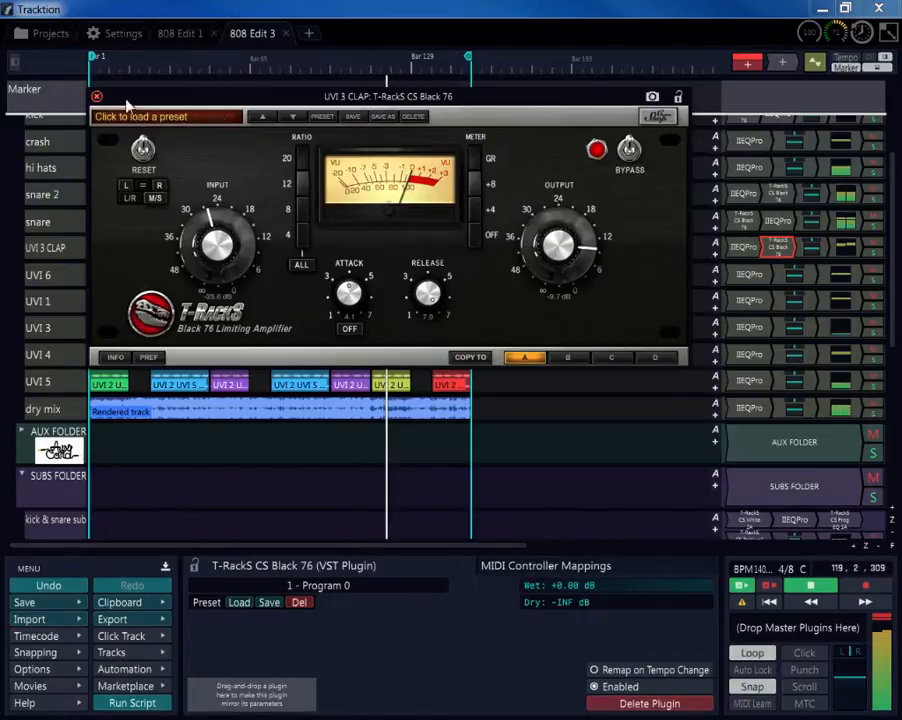
click(96, 98)
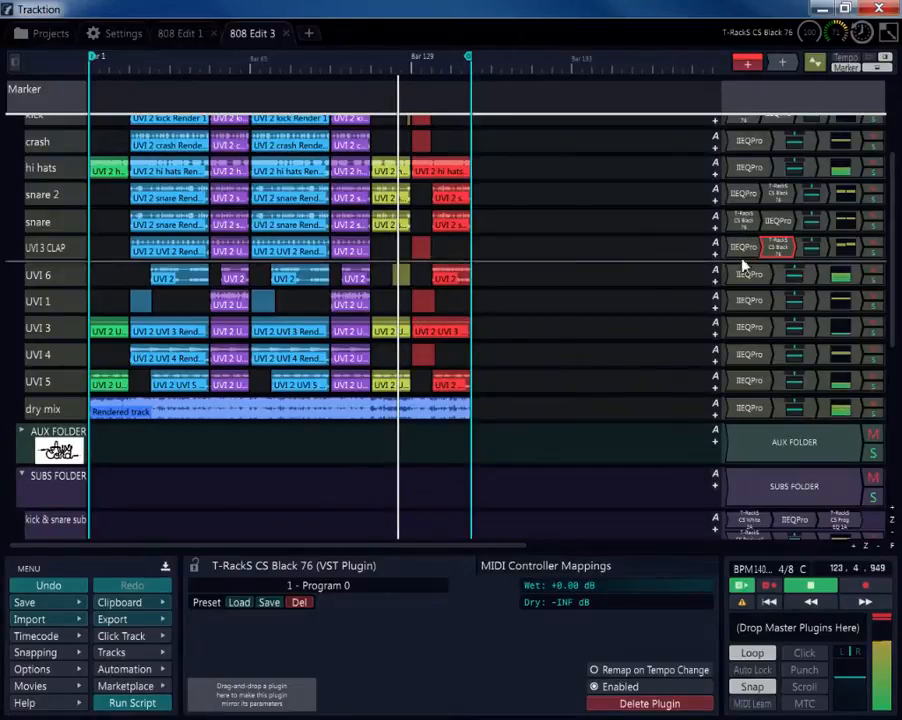
- Set the UVI 3 CLAP compressor's output to -6.4 dB and replay the section starting around bar 129
scroll(412, 262, up, 3)
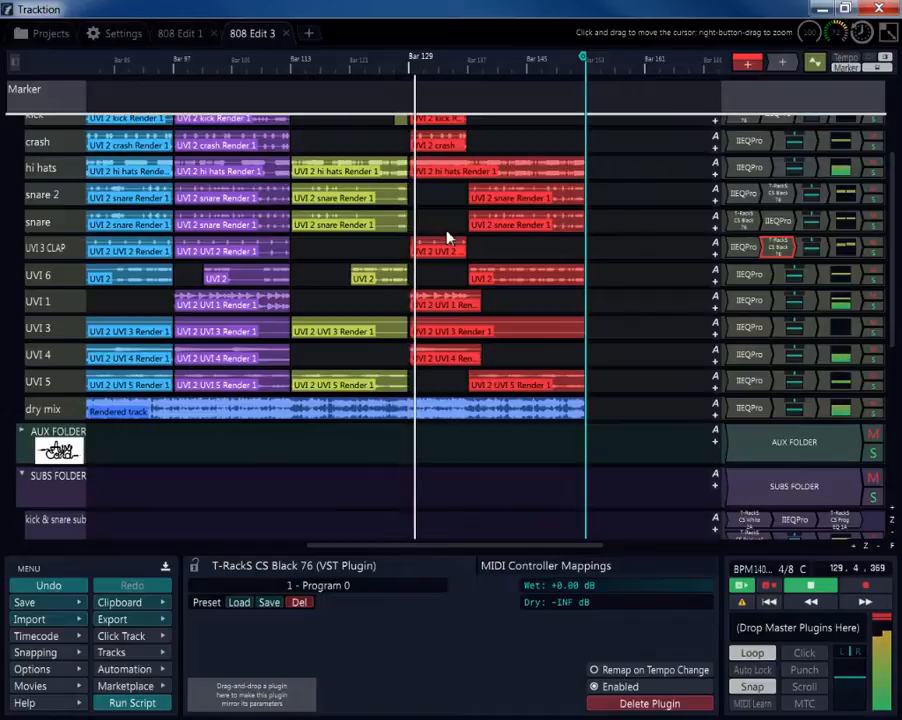
double_click(779, 253)
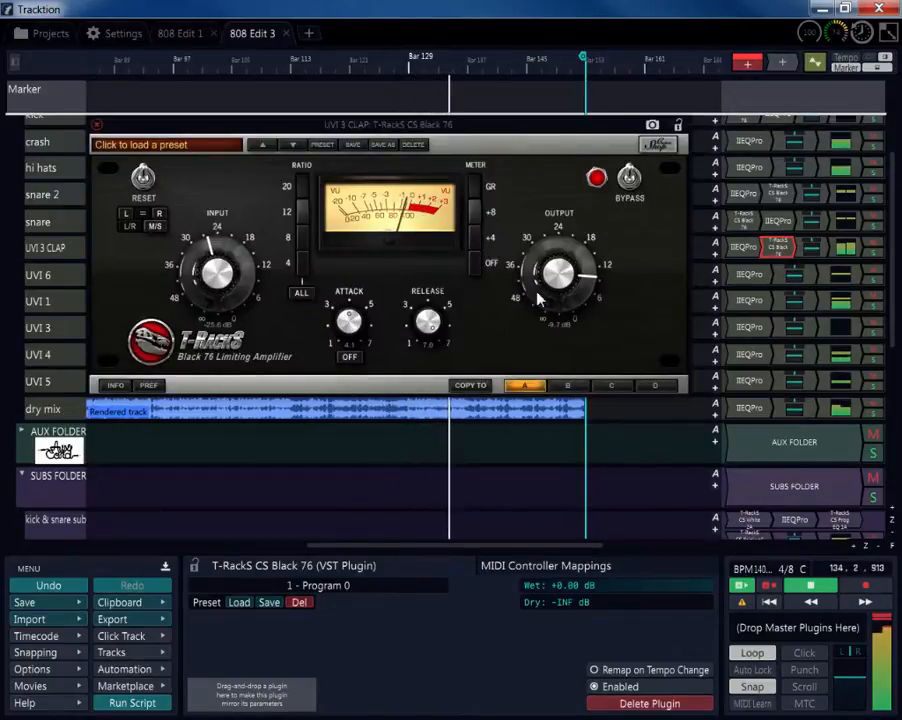
drag(567, 270, 563, 278)
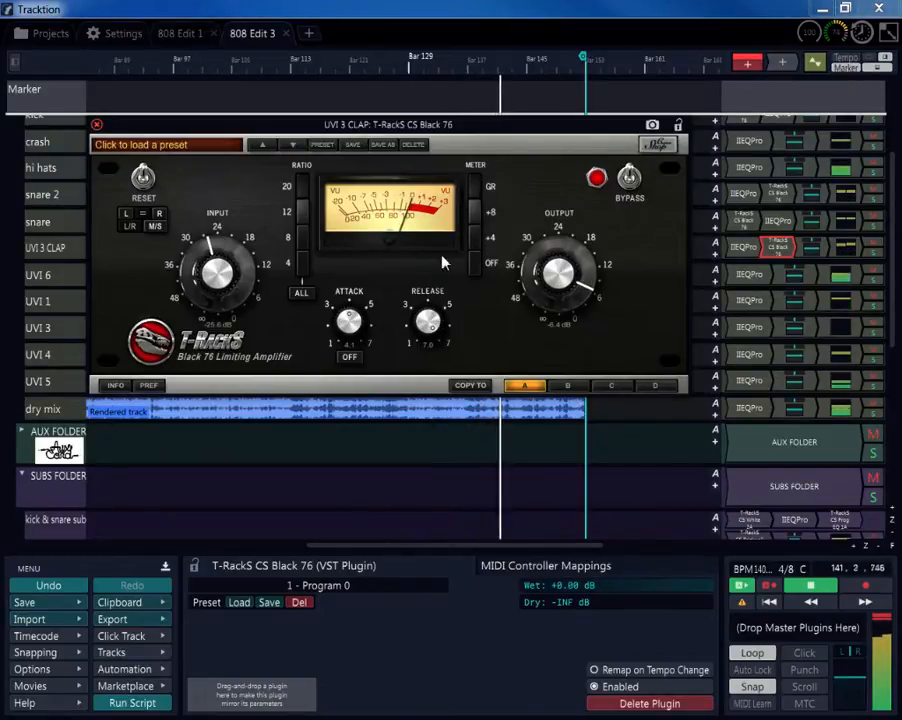
drag(516, 126, 517, 389)
click(420, 285)
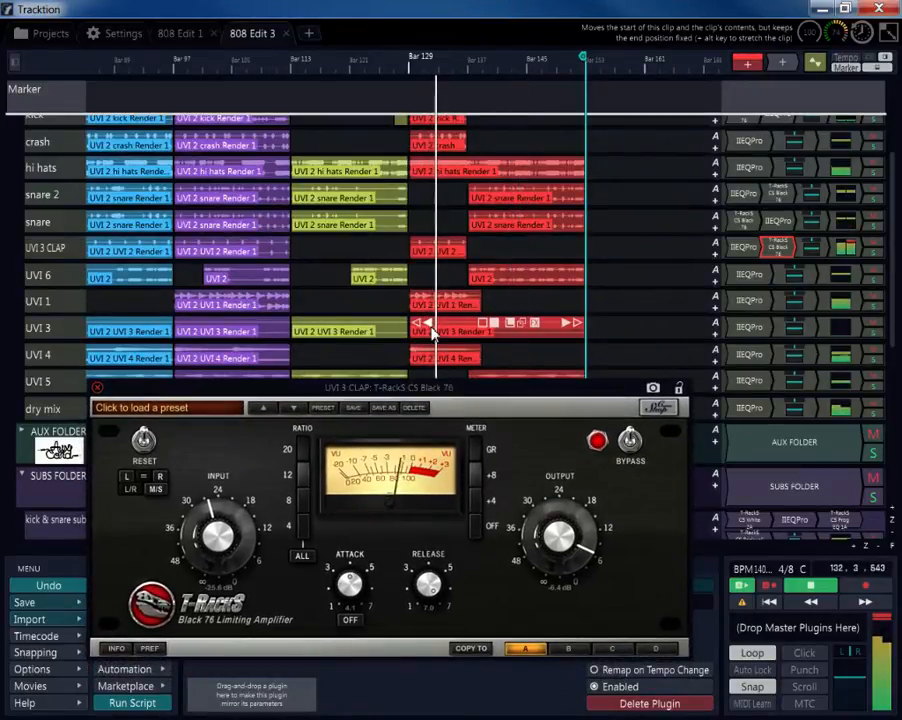
- Set the UVI 3 CLAP compressor's input to -23.8 dB while replaying the second purple section, and check the track's level meter
drag(227, 543, 249, 486)
scroll(348, 268, down, 3)
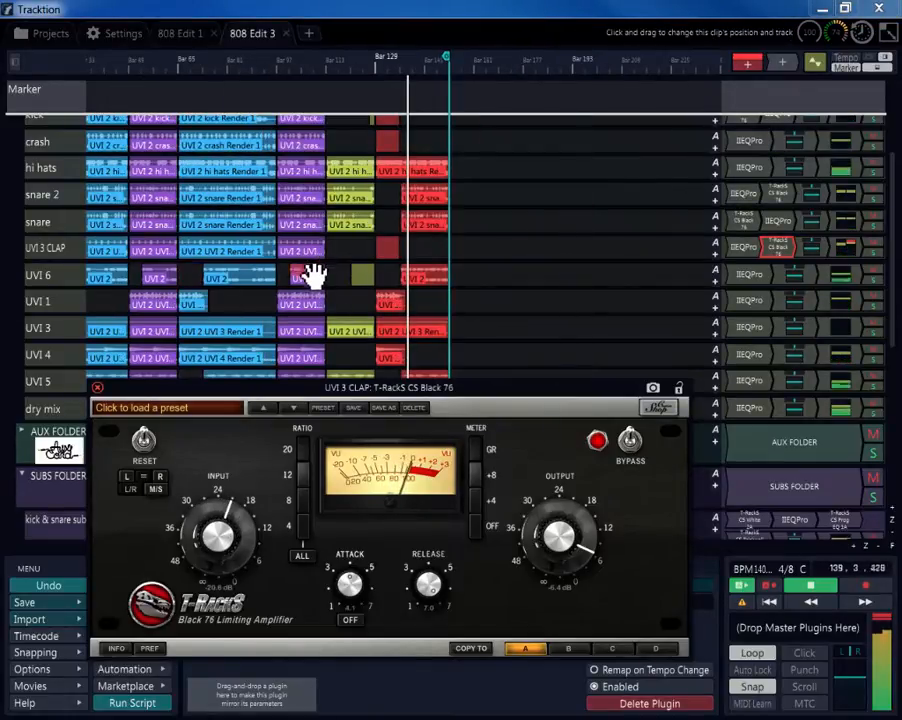
click(289, 281)
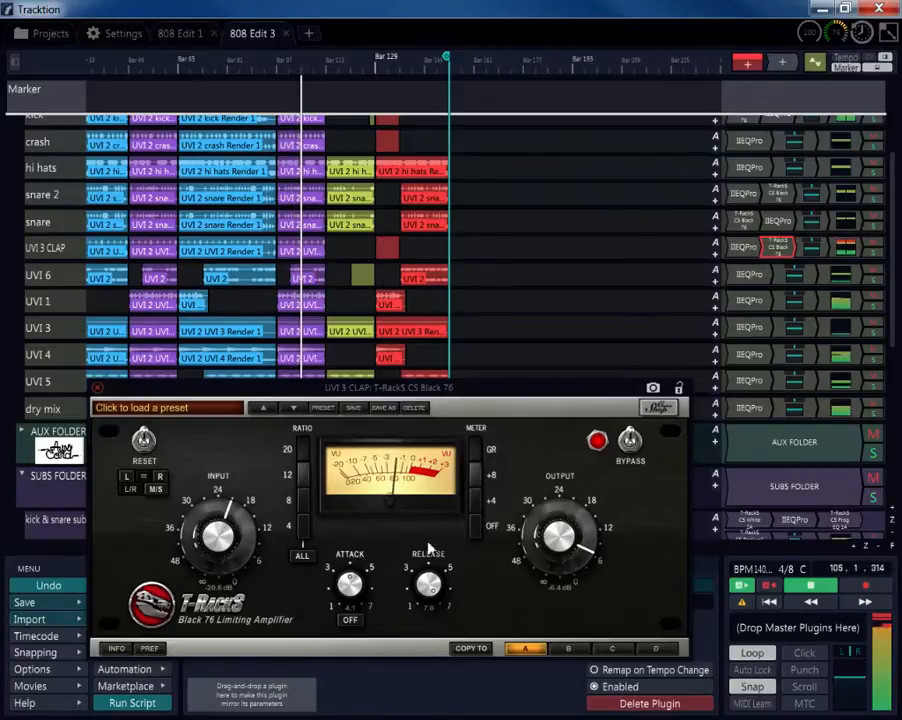
drag(218, 536, 225, 555)
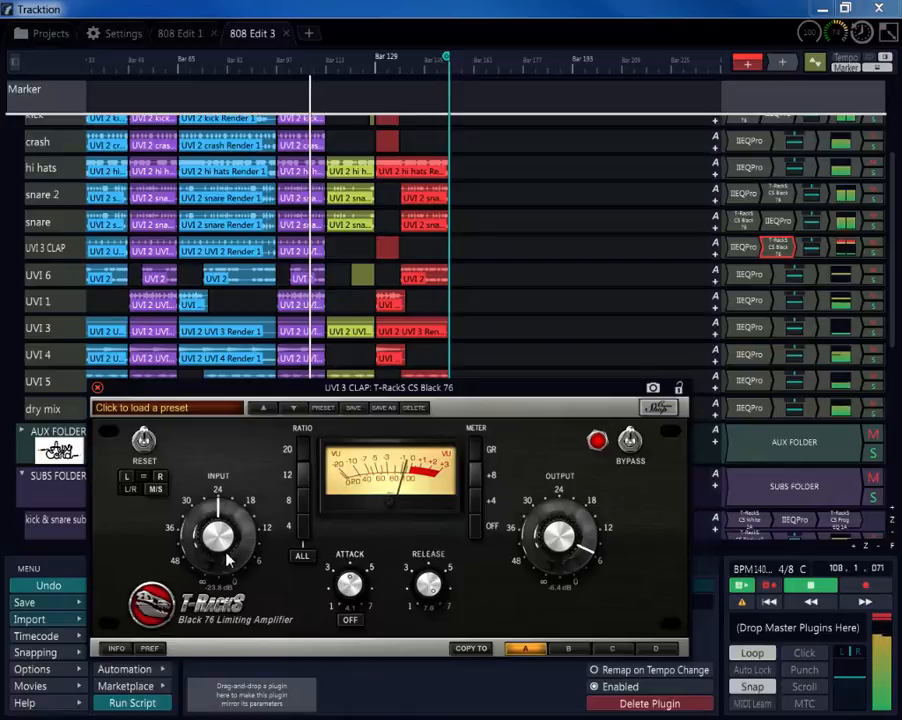
click(843, 248)
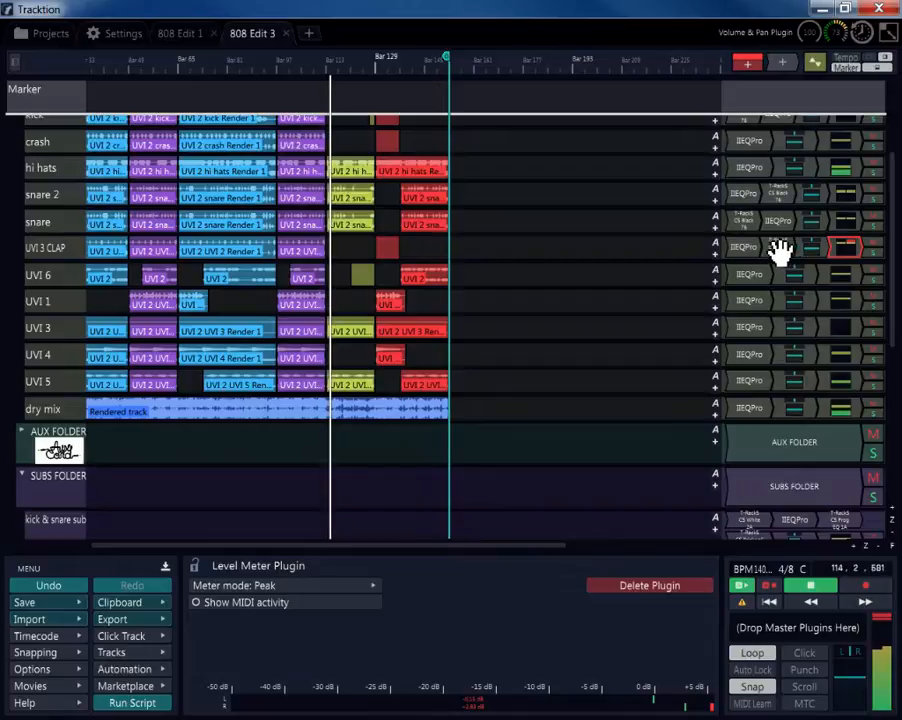
- Set the UVI 3 CLAP compressor's output to -14.7 dB, attack to 2.0 and input to -18.8 dB
double_click(779, 248)
drag(548, 563, 552, 592)
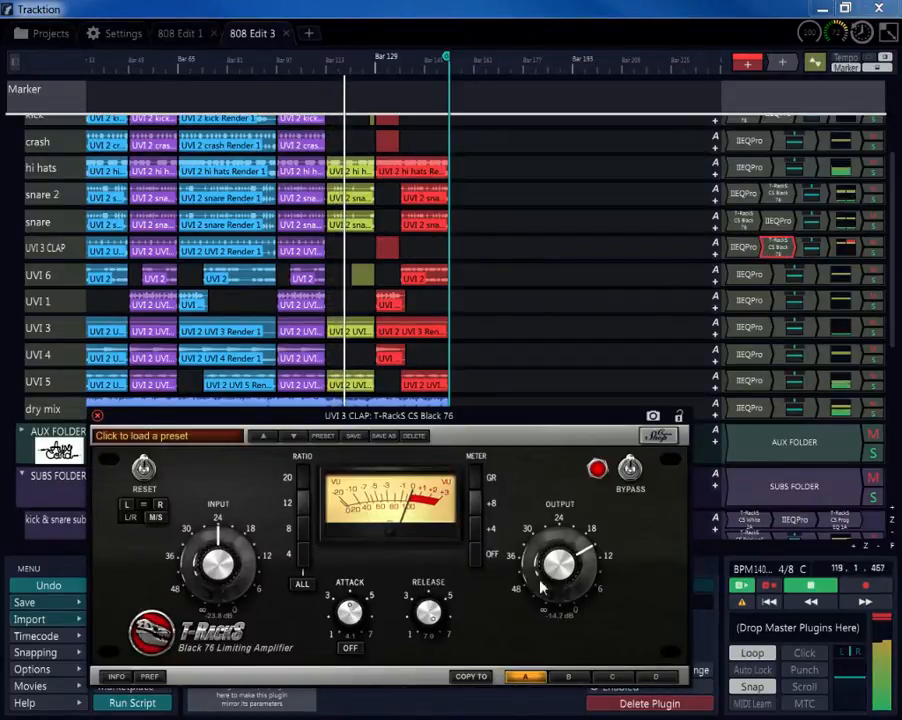
drag(240, 558, 247, 569)
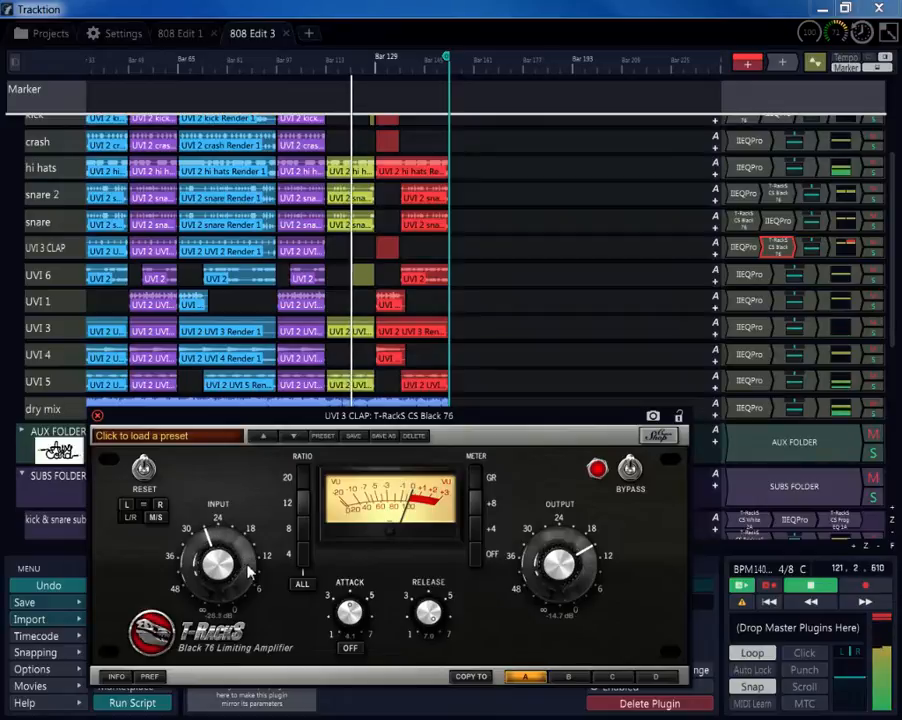
drag(356, 614, 359, 654)
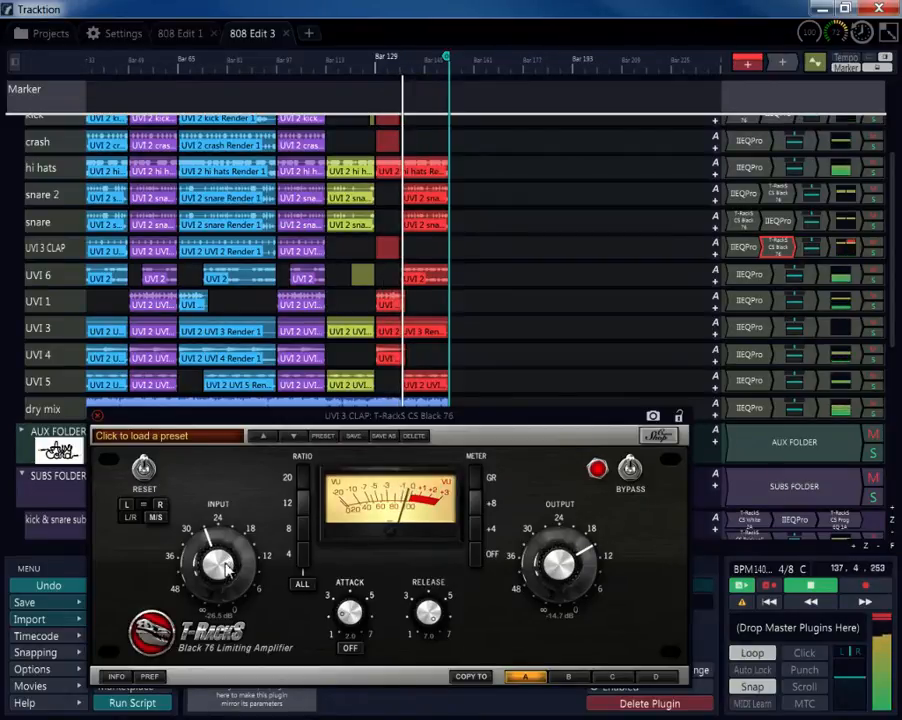
drag(224, 564, 242, 528)
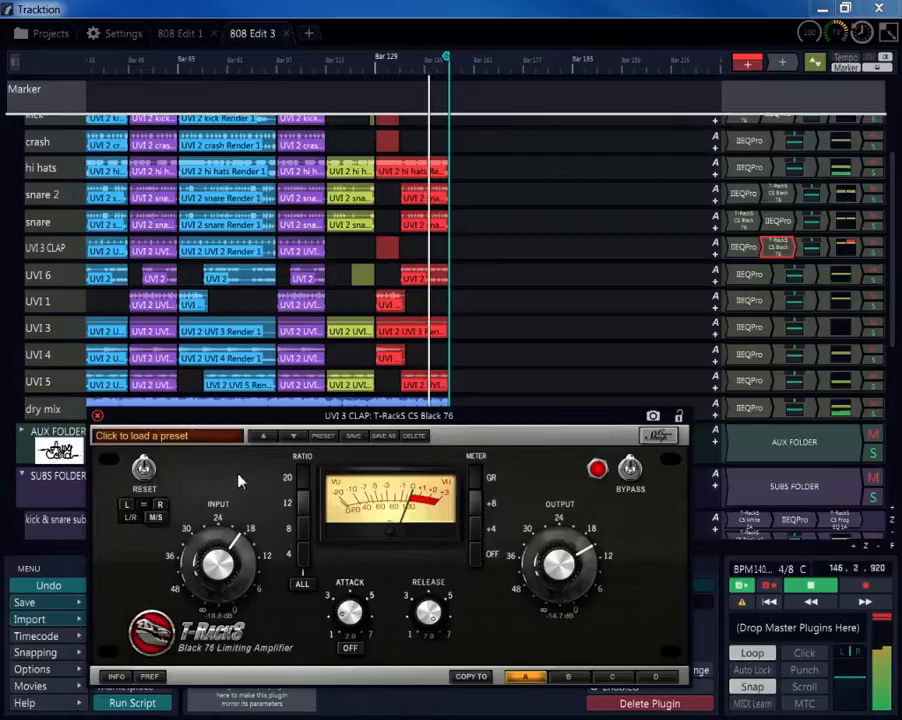
- Replay the clap sections from bars 129 and 49, check the clap's level meter, and set its compressor's output to -19.2 dB
click(392, 356)
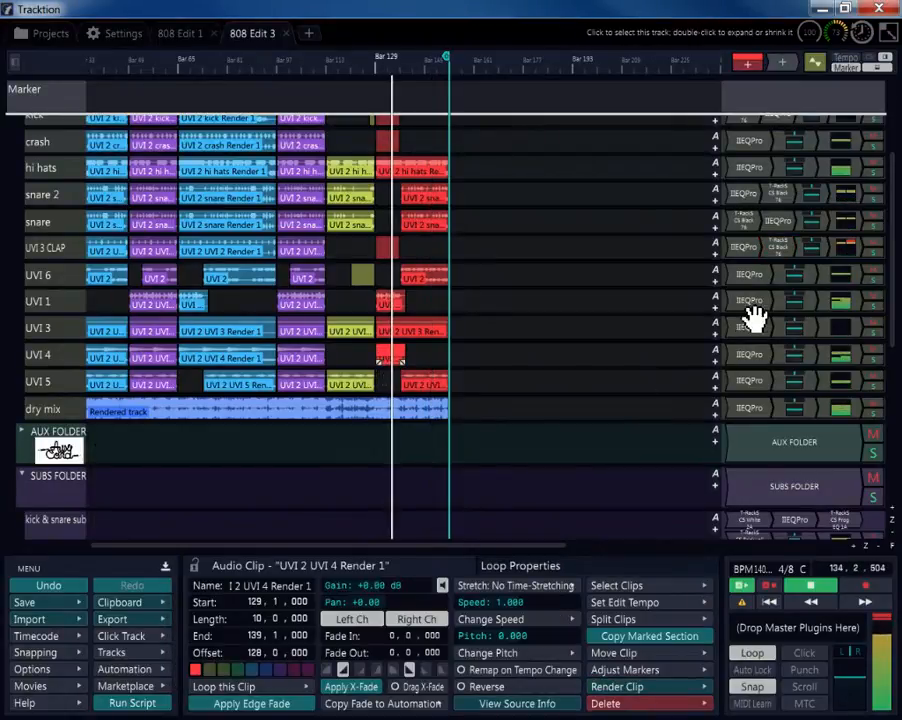
double_click(779, 247)
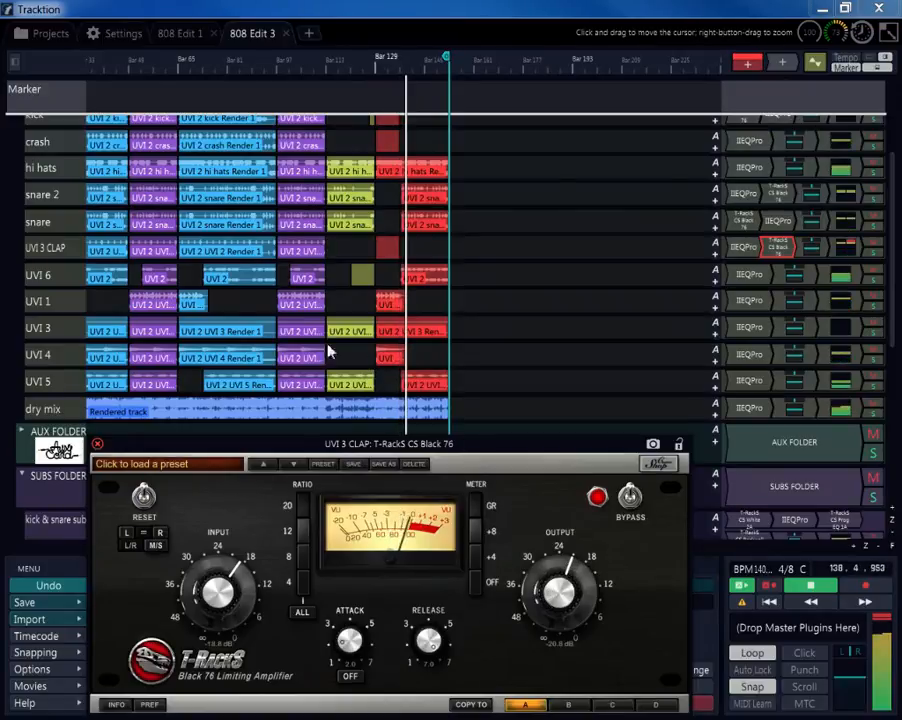
click(127, 310)
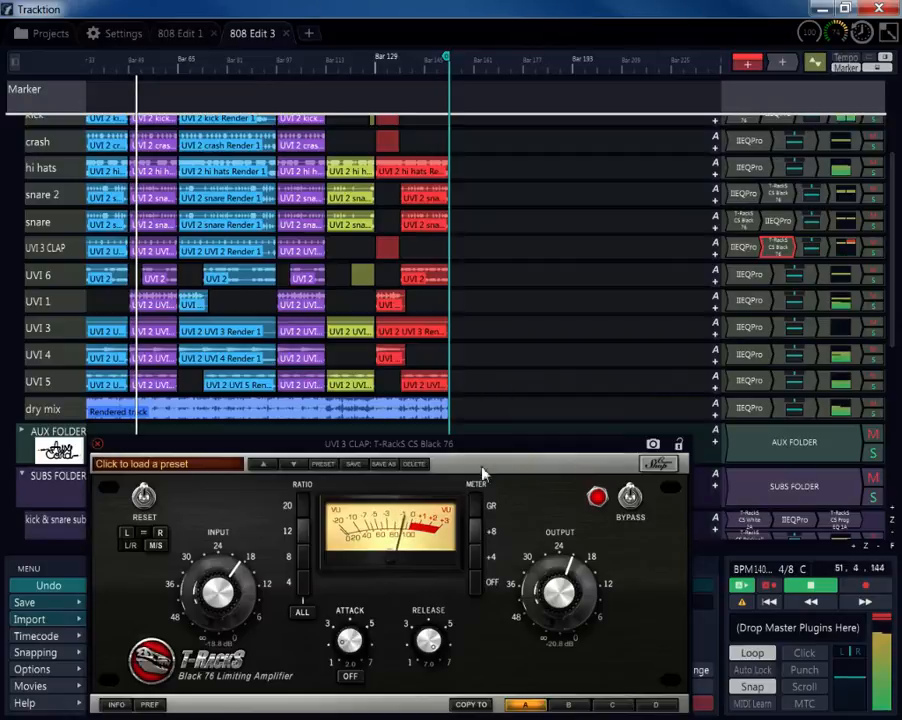
click(843, 249)
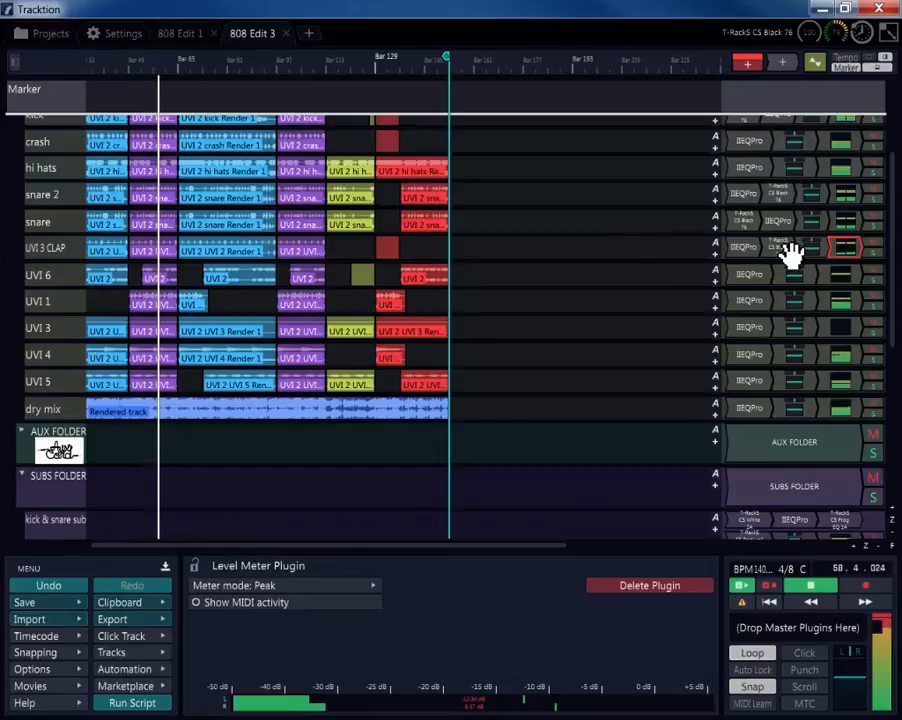
double_click(780, 250)
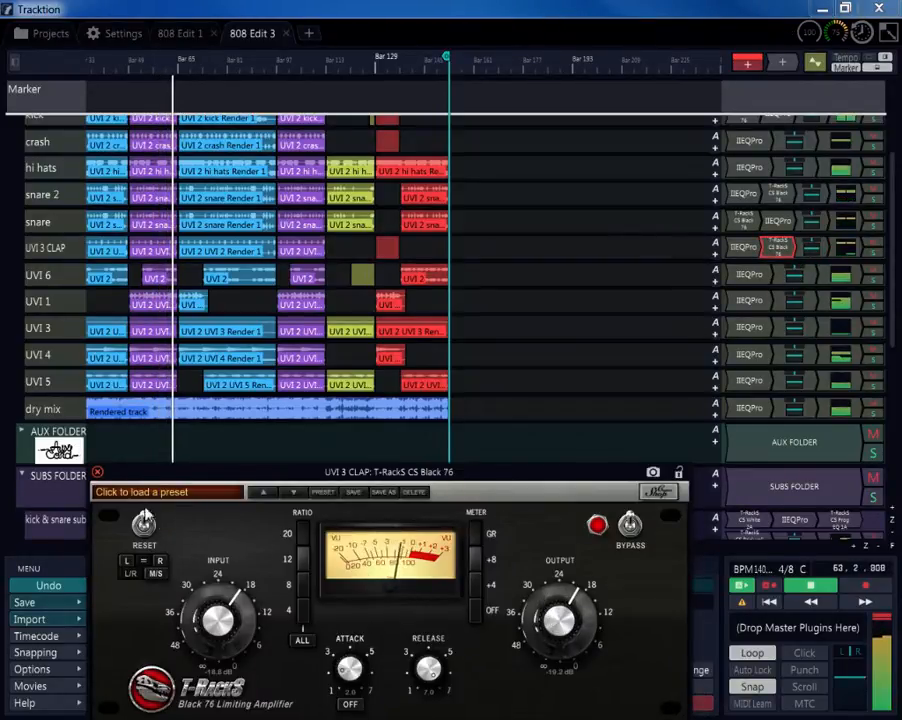
click(97, 471)
- Copy the UVI 3 CLAP track's Black 76 onto the UVI 6 track after its IIEQPro, and open the copy
click(55, 337)
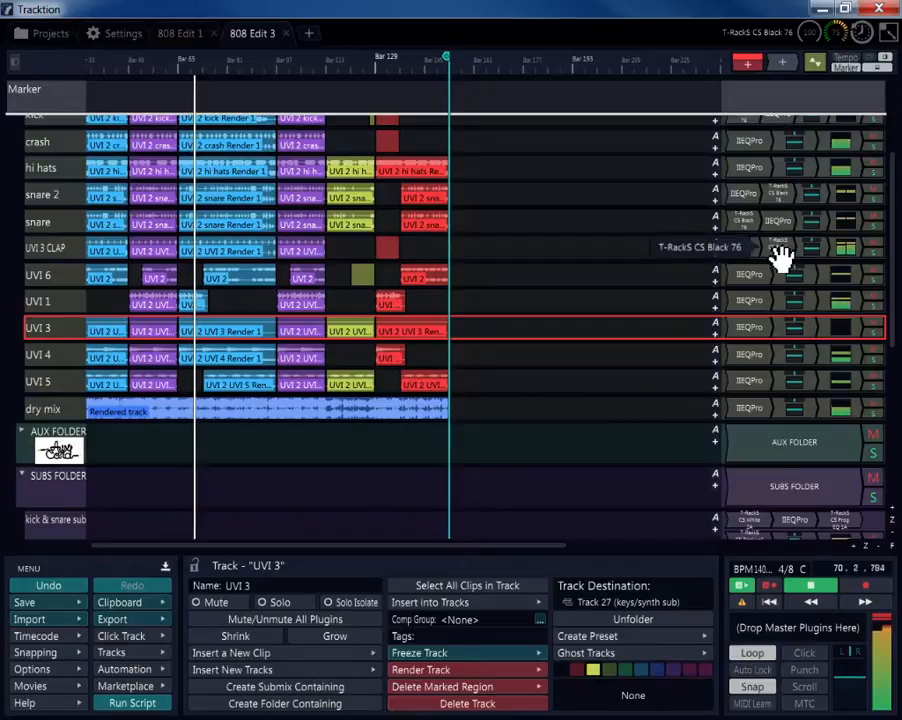
double_click(779, 250)
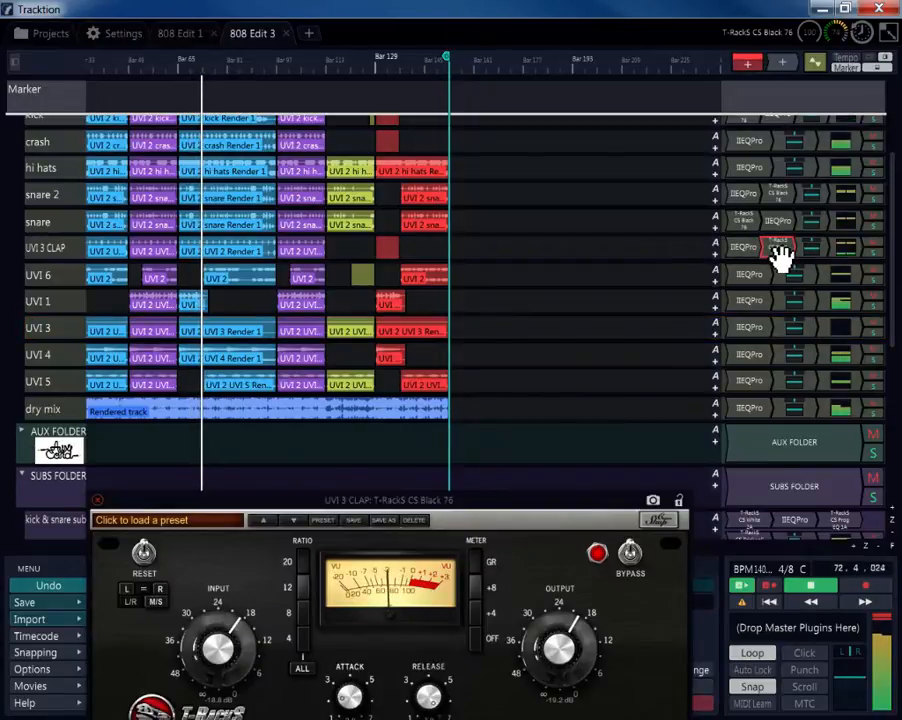
drag(779, 252, 788, 278)
double_click(788, 278)
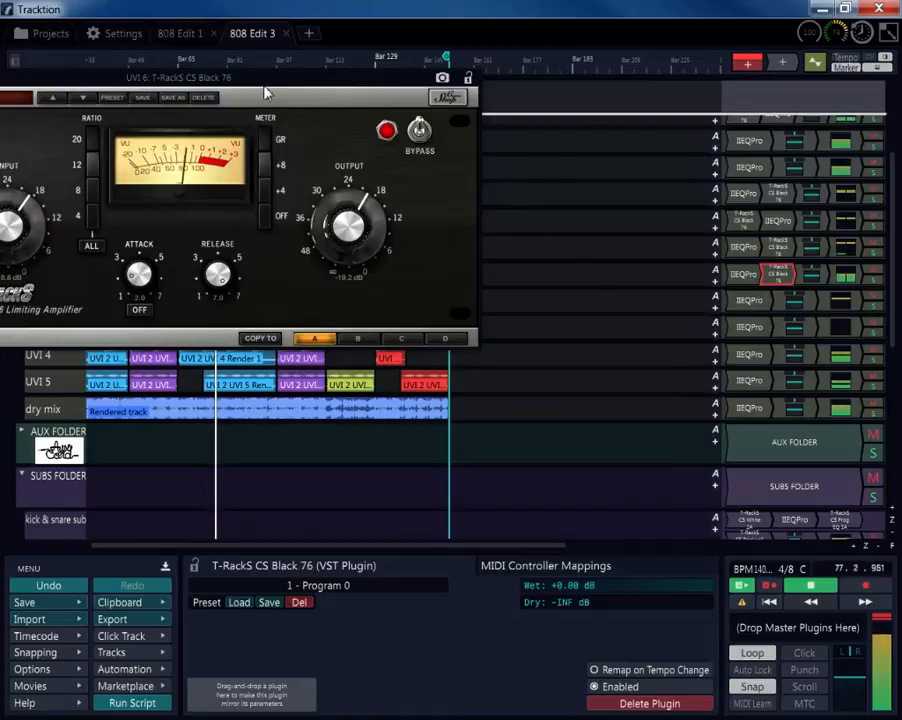
drag(268, 77, 440, 88)
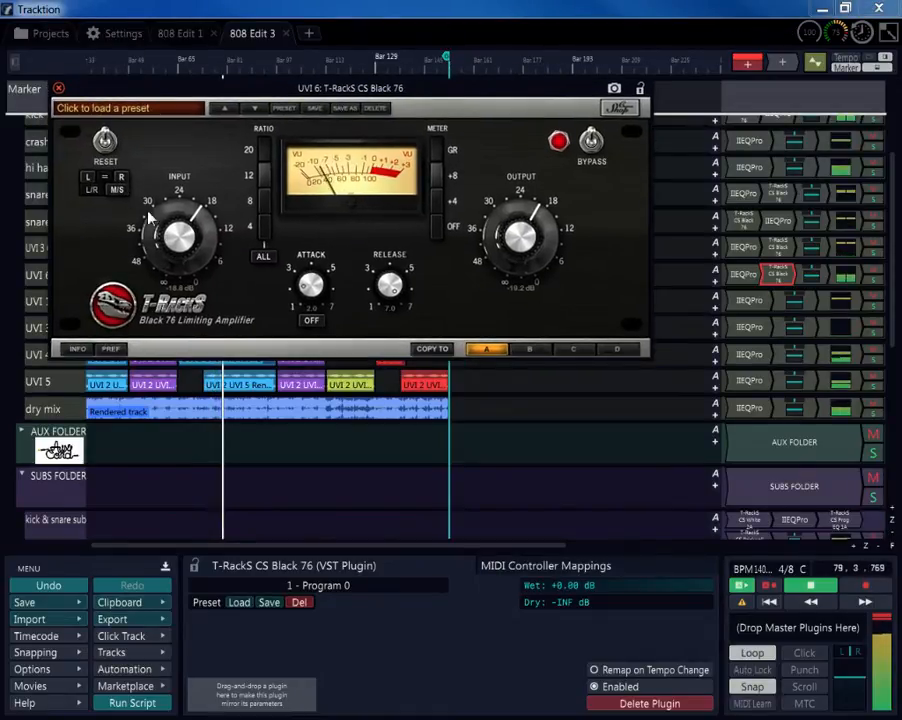
- Switch the UVI 6 compressor to M/S mode and set input to -23.3 dB, output to -17.9 dB, attack to 3.9 and release to 5.5
click(117, 189)
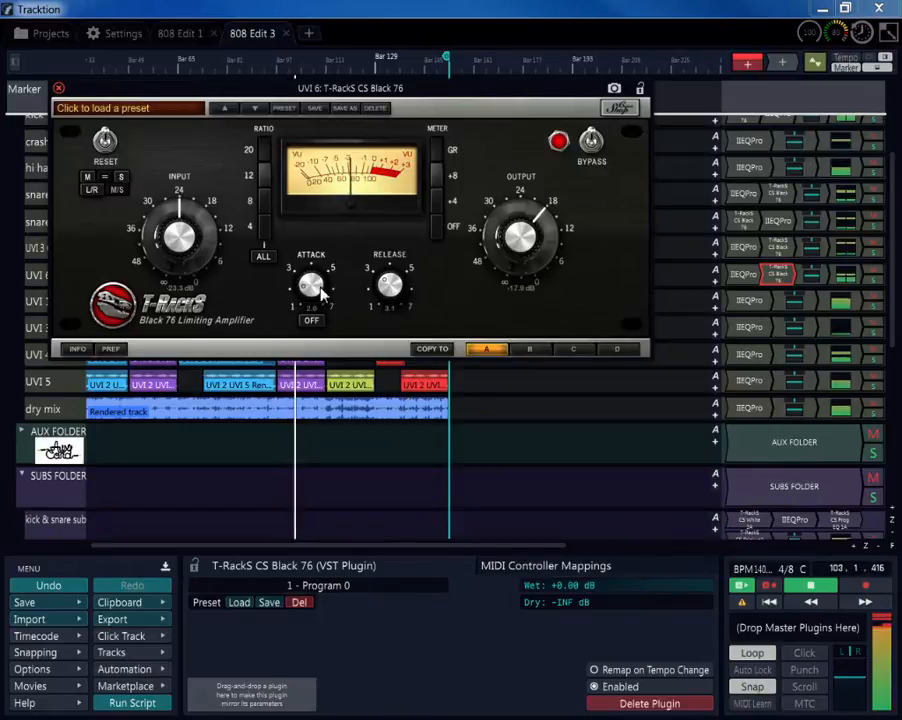
drag(325, 267, 331, 247)
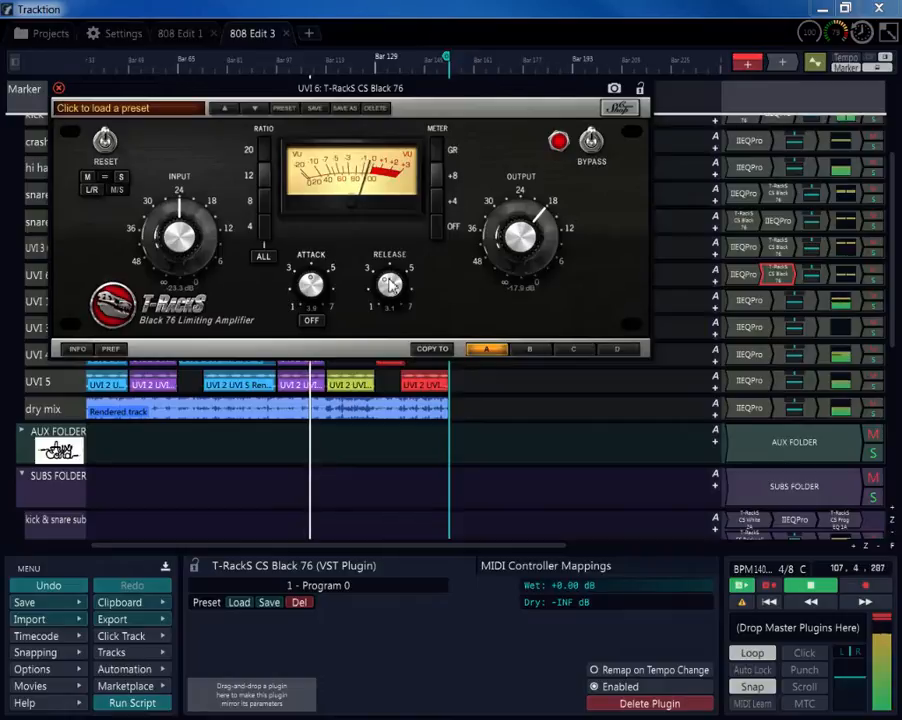
drag(390, 285, 410, 211)
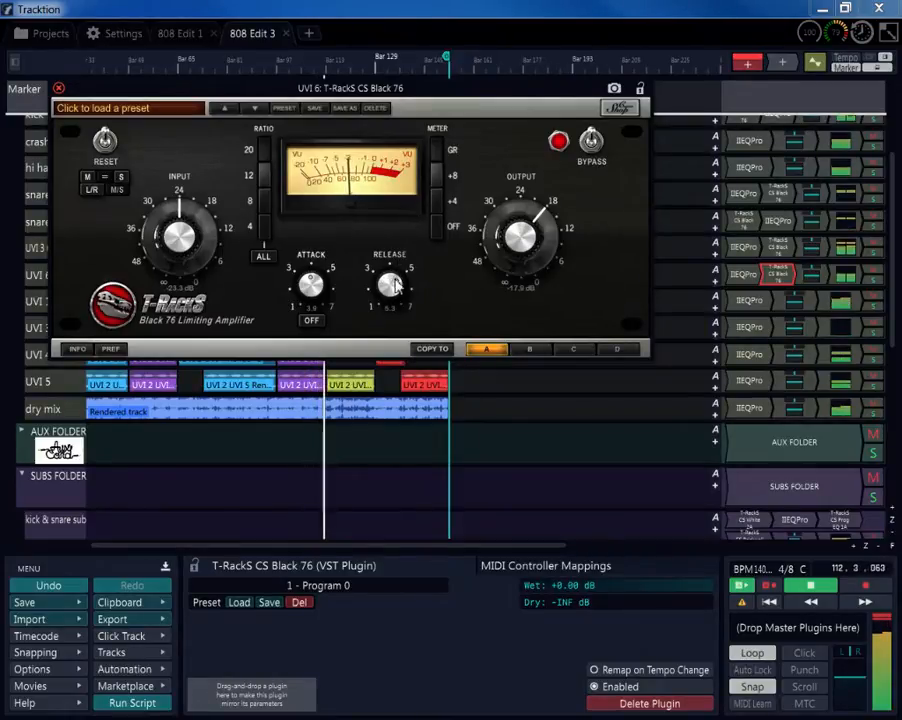
drag(397, 286, 395, 283)
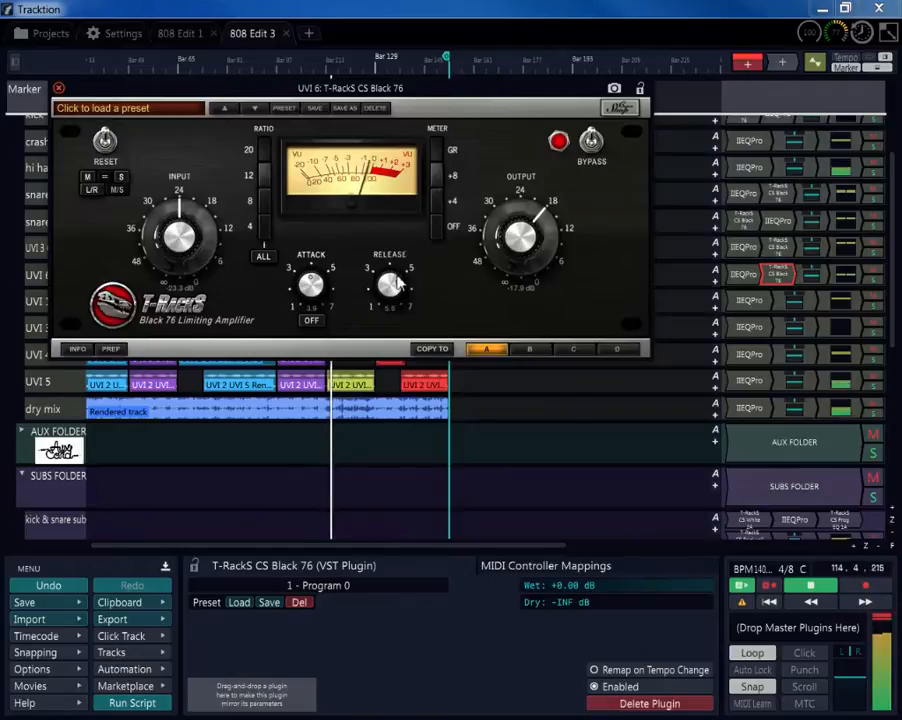
click(59, 89)
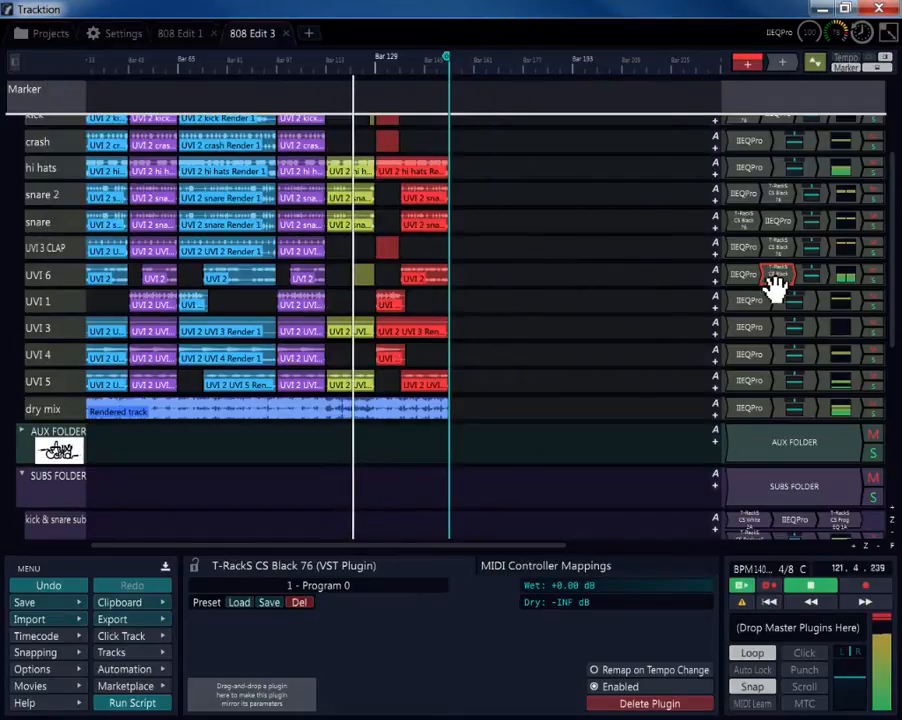
- Copy the UVI 6 track's Black 76 onto the UVI 1 track after its IIEQPro and set the copy's input to -9.7 dB
drag(777, 299, 777, 300)
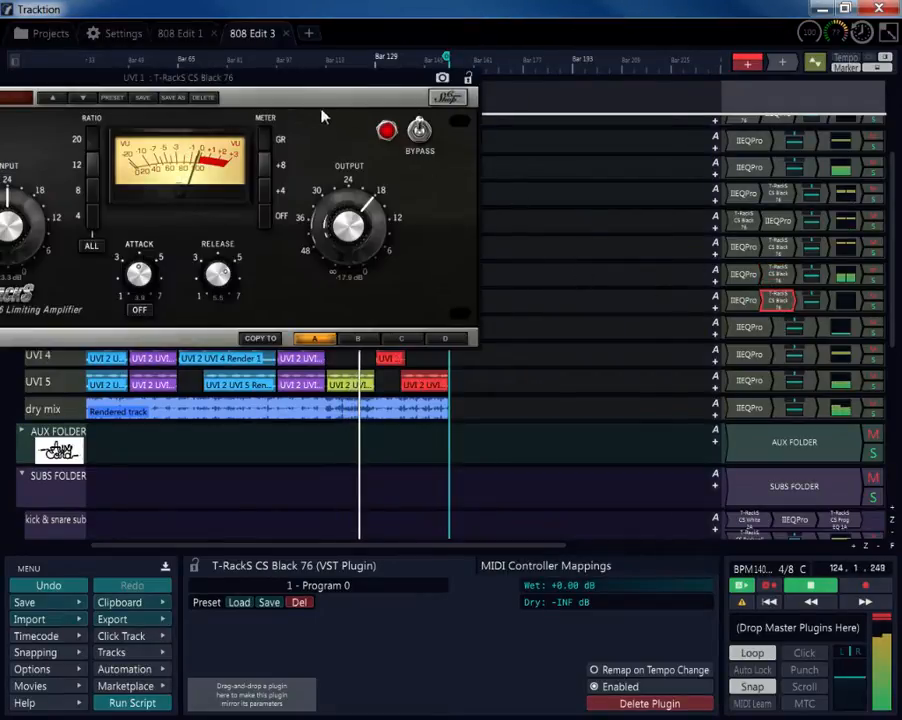
drag(317, 79, 523, 109)
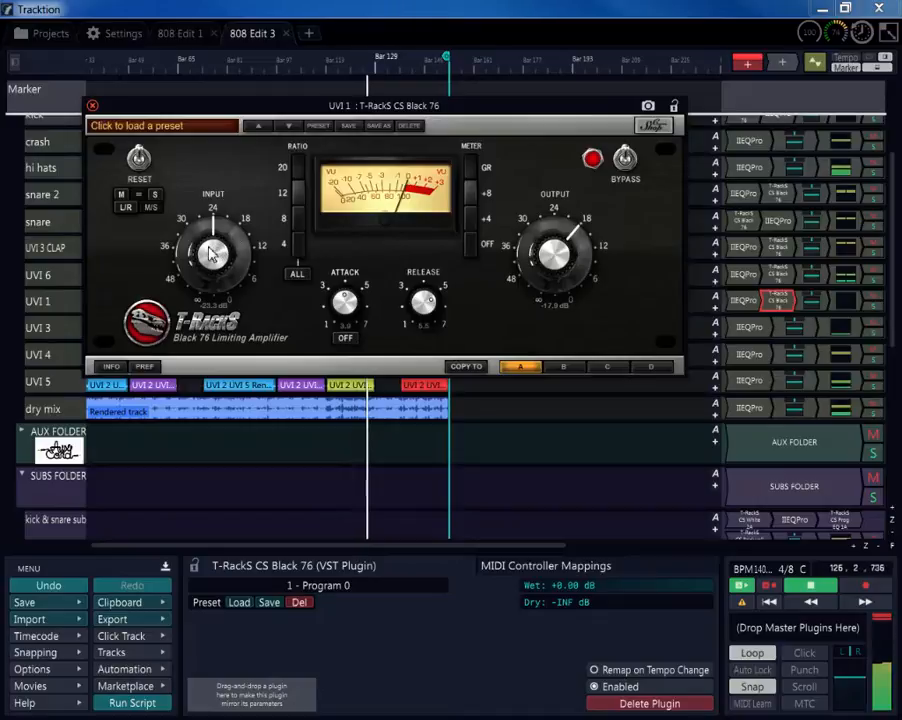
drag(211, 255, 220, 235)
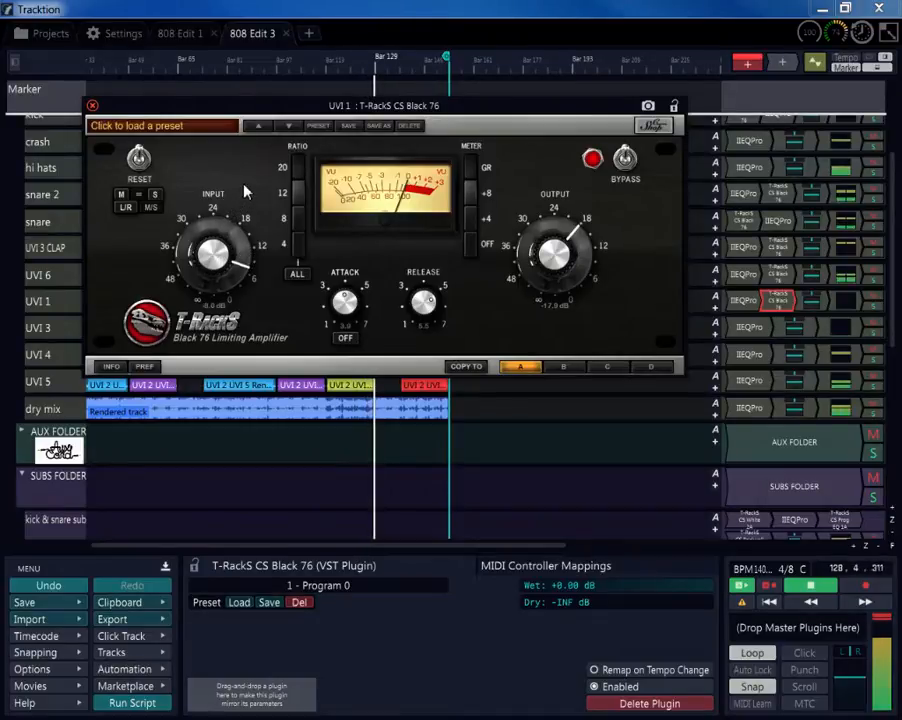
drag(218, 258, 215, 262)
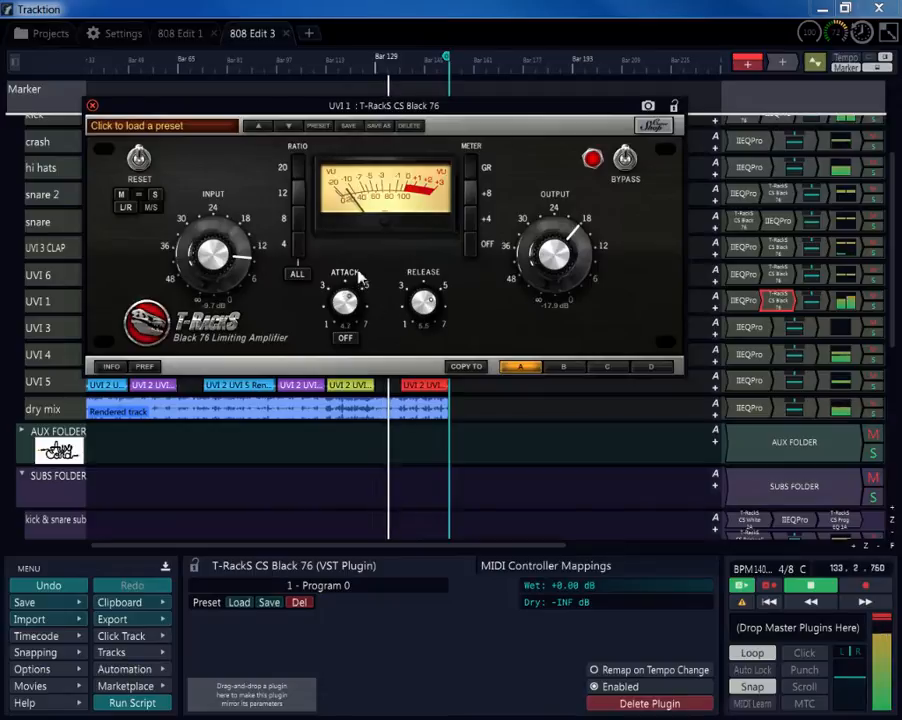
- Set the UVI 1 compressor's attack to 3.7, release to 2.8 and output to -17.5 dB while replaying the second purple section
drag(358, 270, 360, 265)
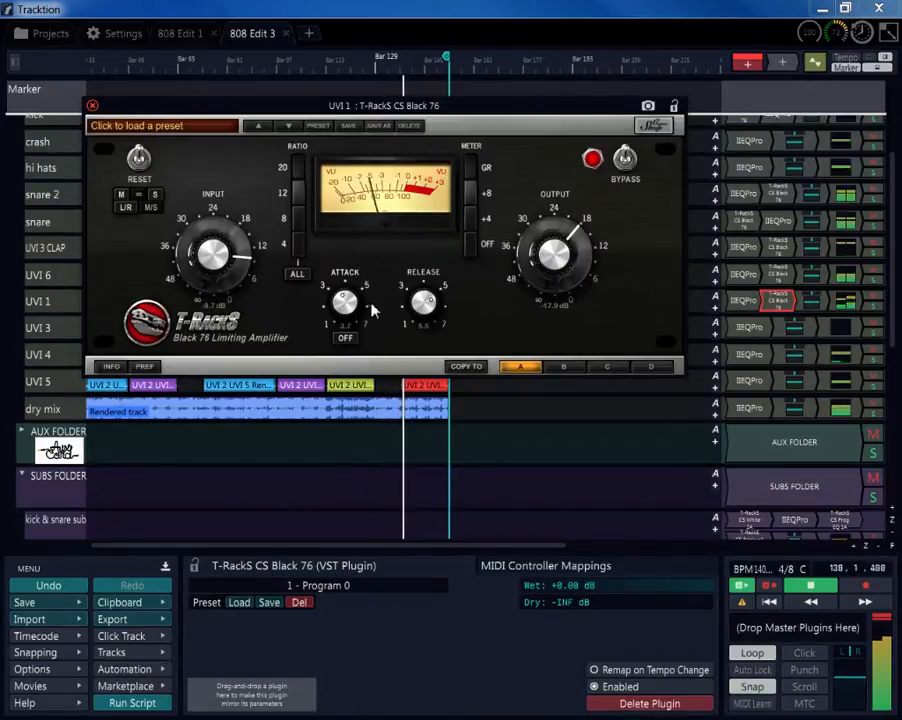
drag(424, 305, 432, 390)
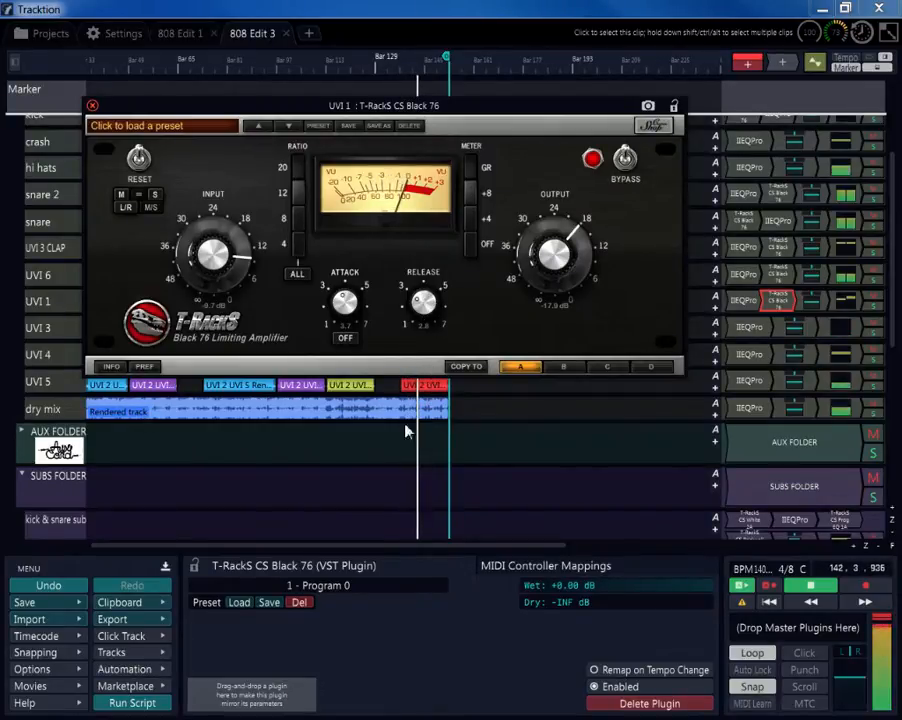
click(352, 448)
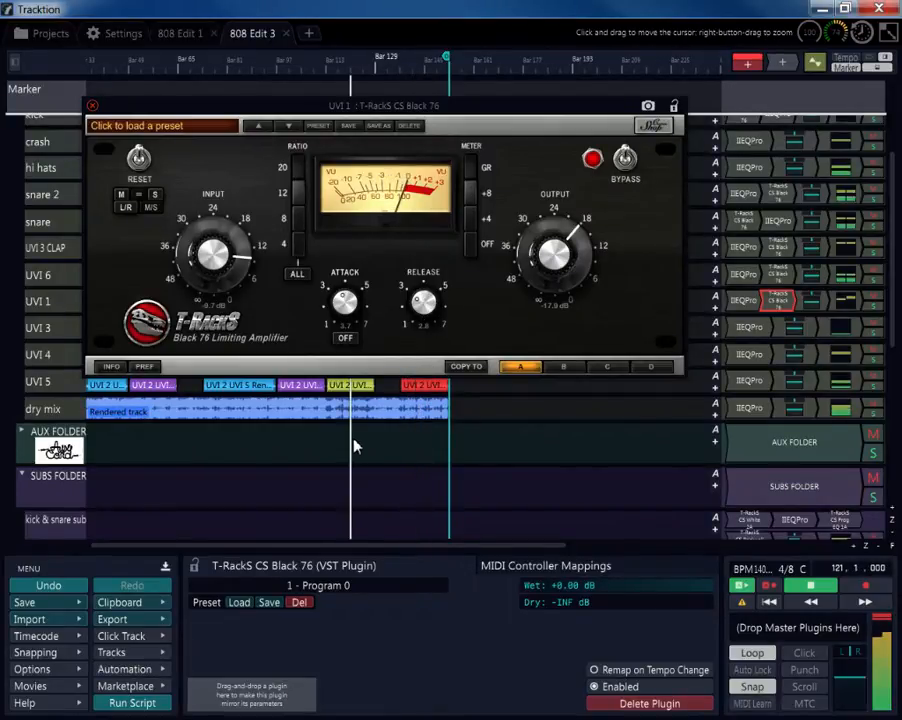
click(278, 440)
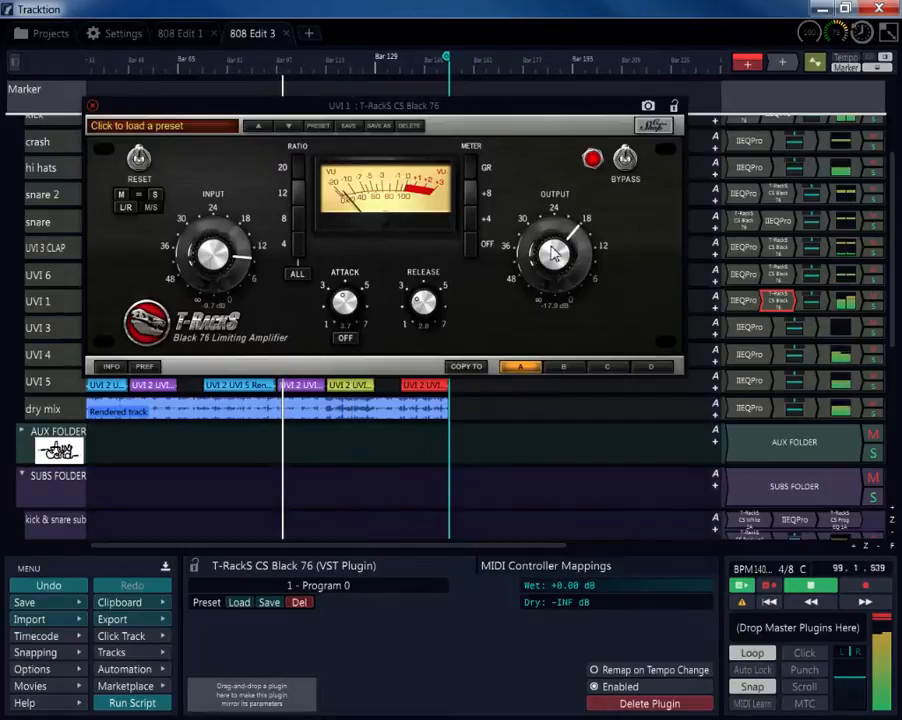
drag(555, 255, 566, 231)
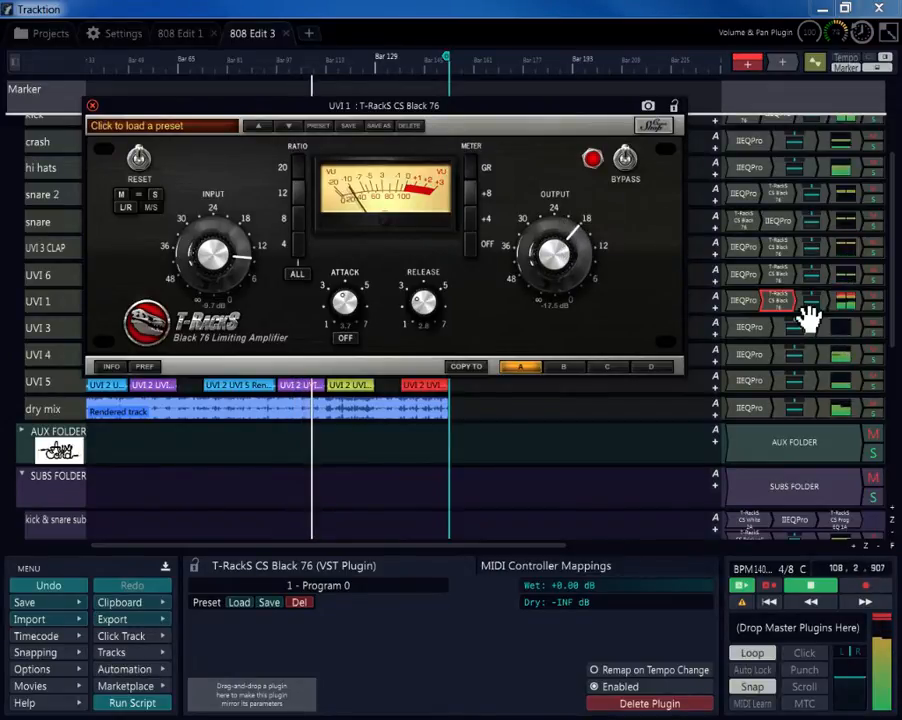
- Move the UVI 1 Black 76 ahead of its IIEQPro and, replaying the first purple section, lower the compressor's input to -17.6 dB
drag(788, 305, 741, 301)
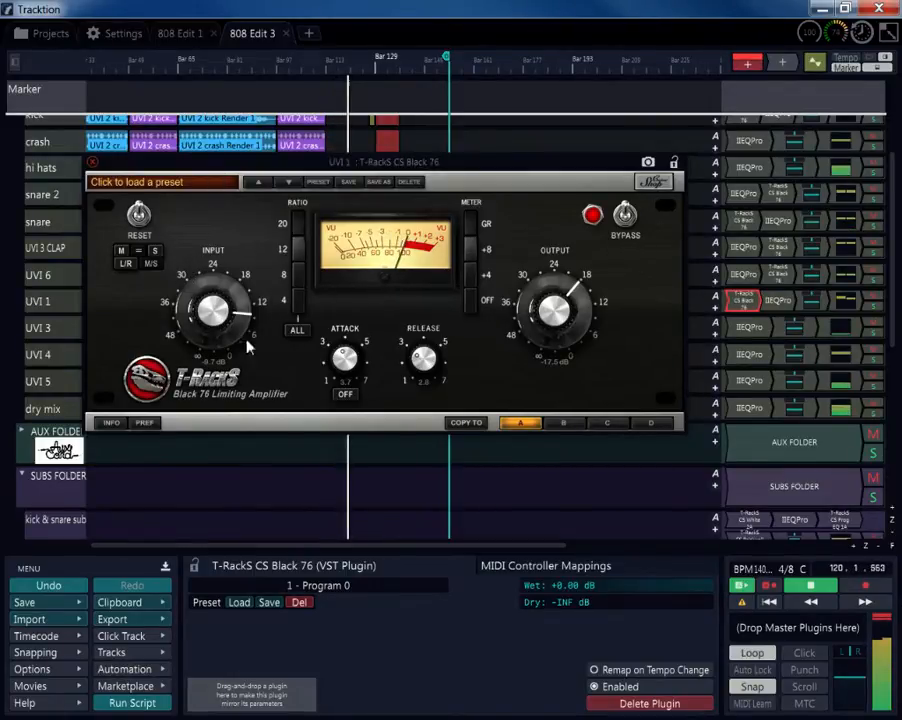
click(158, 461)
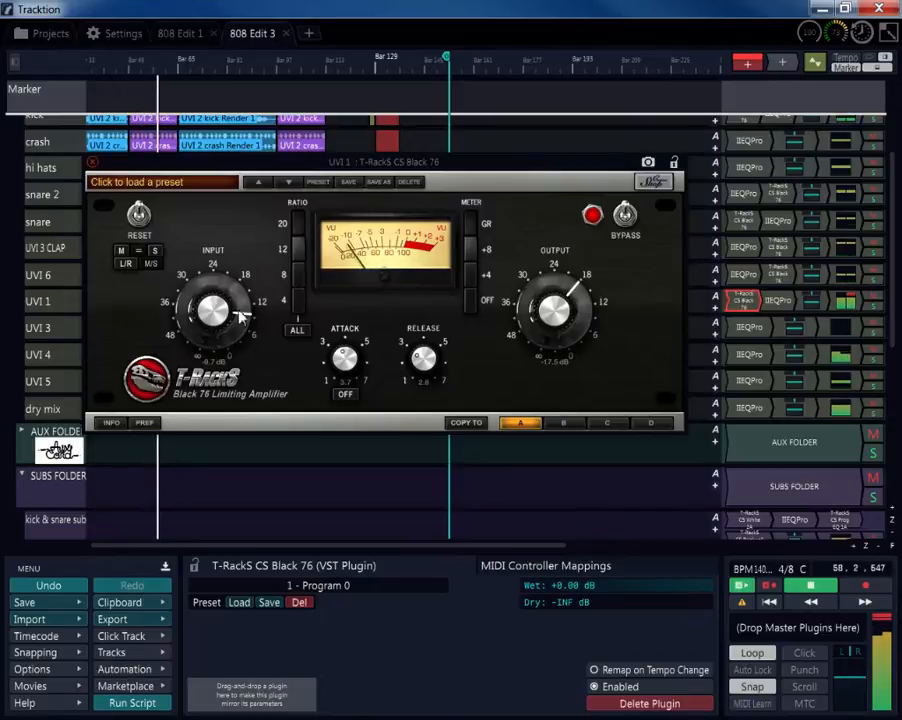
drag(240, 316, 228, 348)
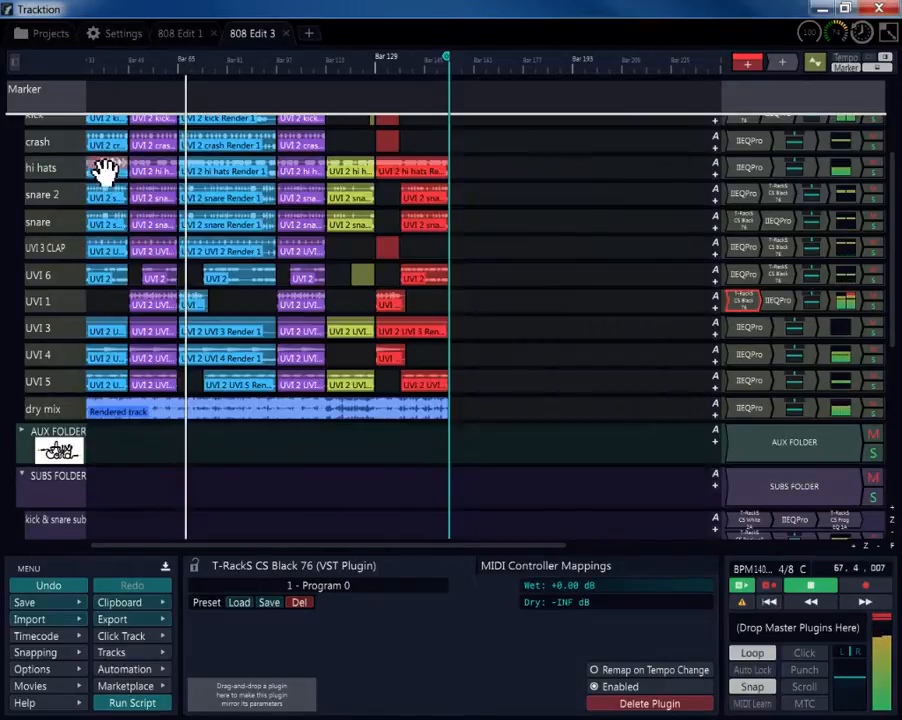
click(92, 161)
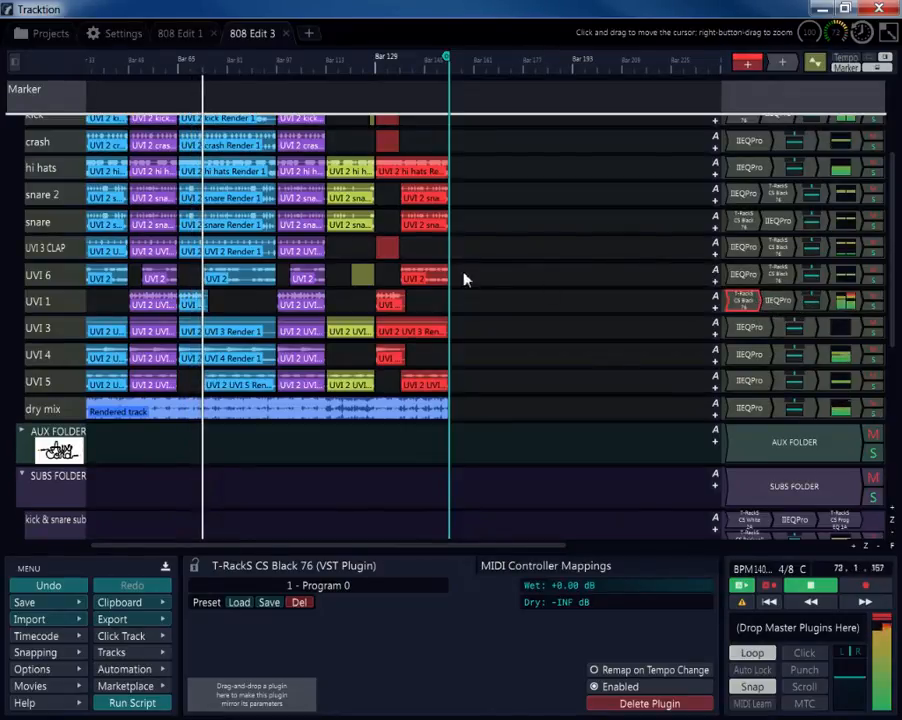
- Set the UVI 1 compressor's output to -21.0 dB, replay the second purple section, and lower its input to -20.6 dB
double_click(743, 300)
drag(540, 333, 539, 340)
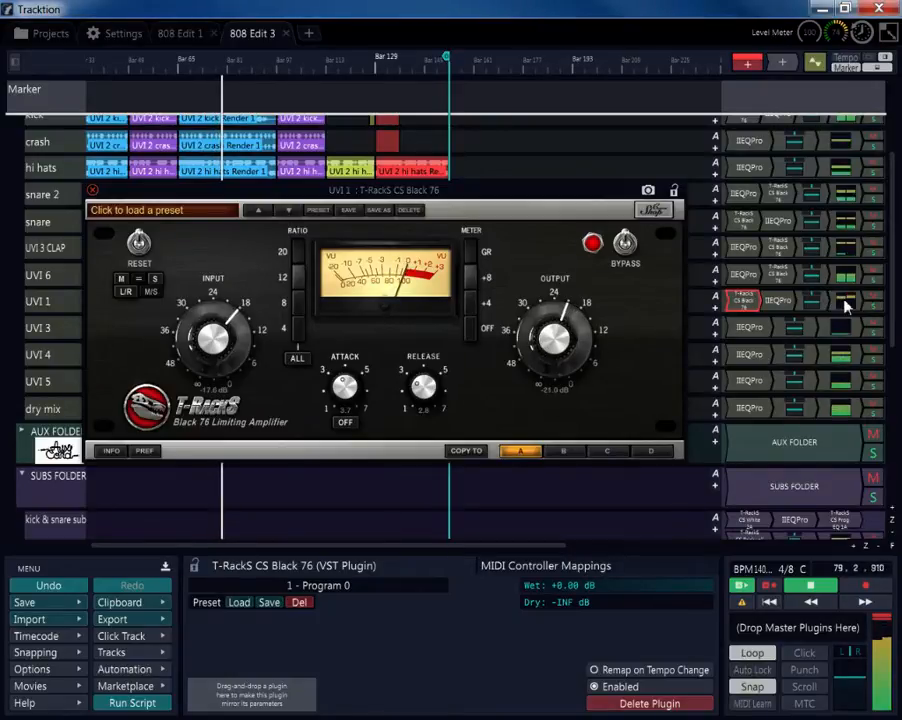
click(93, 191)
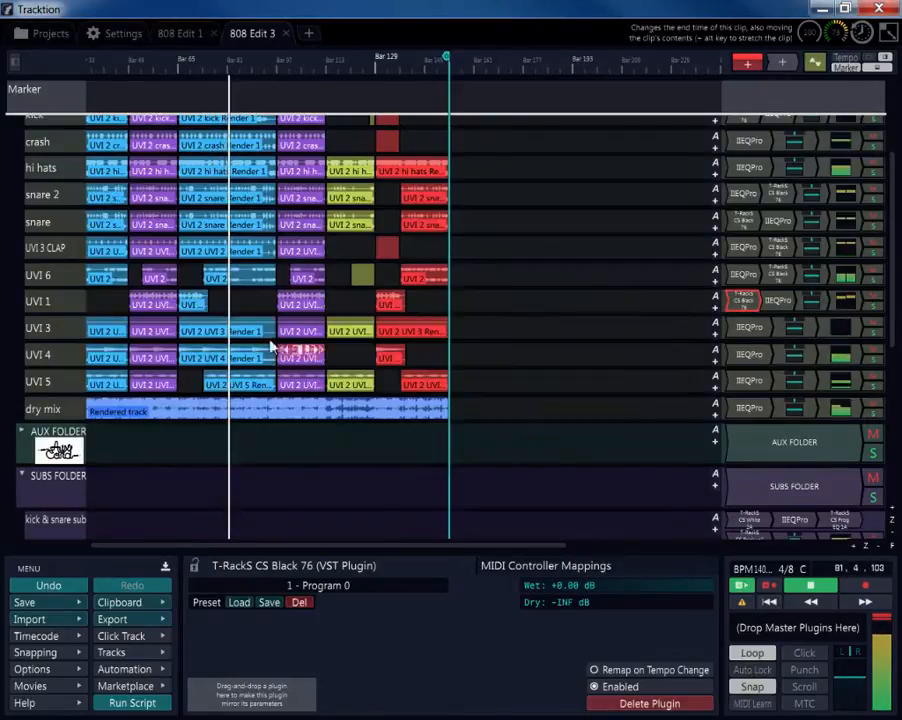
click(290, 420)
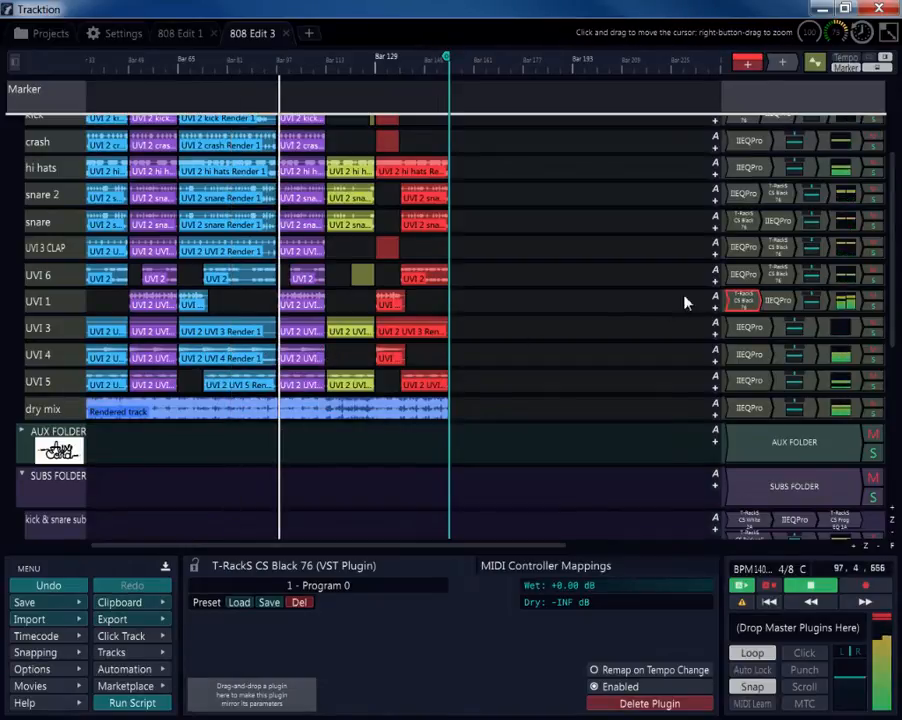
double_click(740, 301)
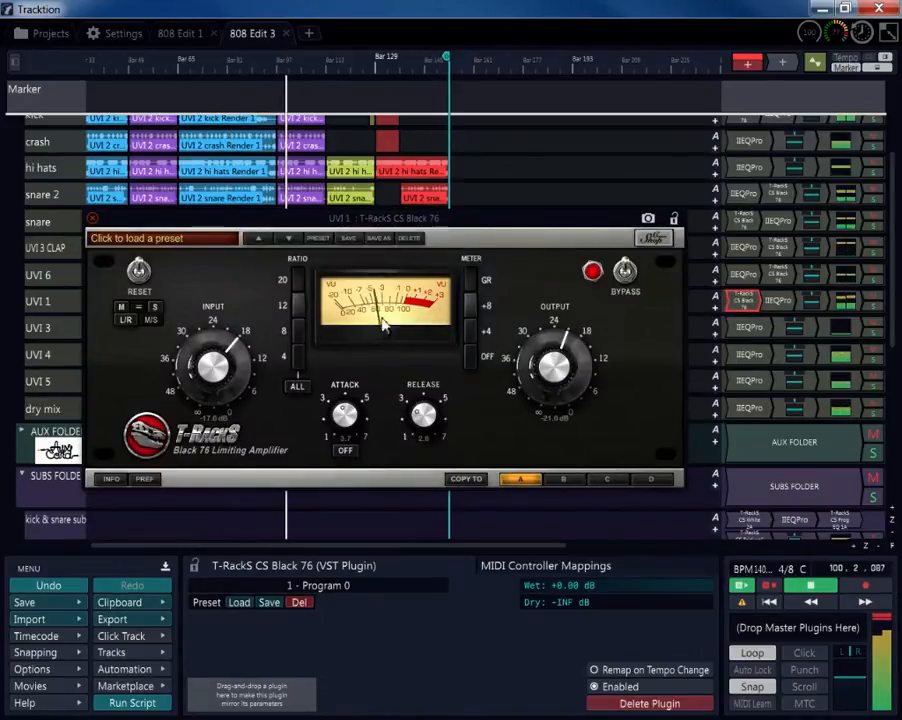
drag(230, 344, 230, 370)
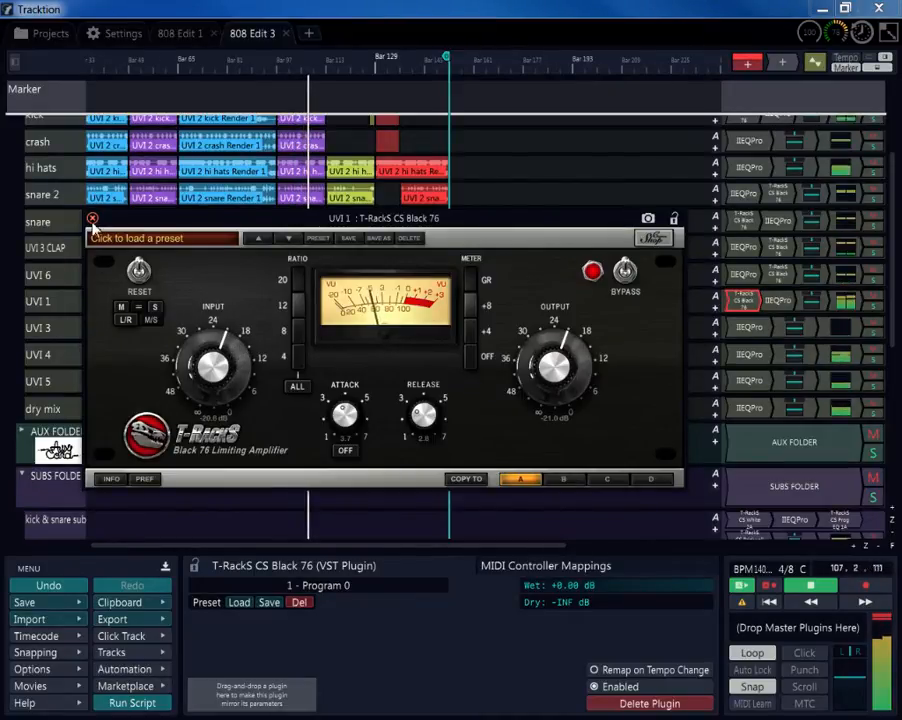
click(92, 218)
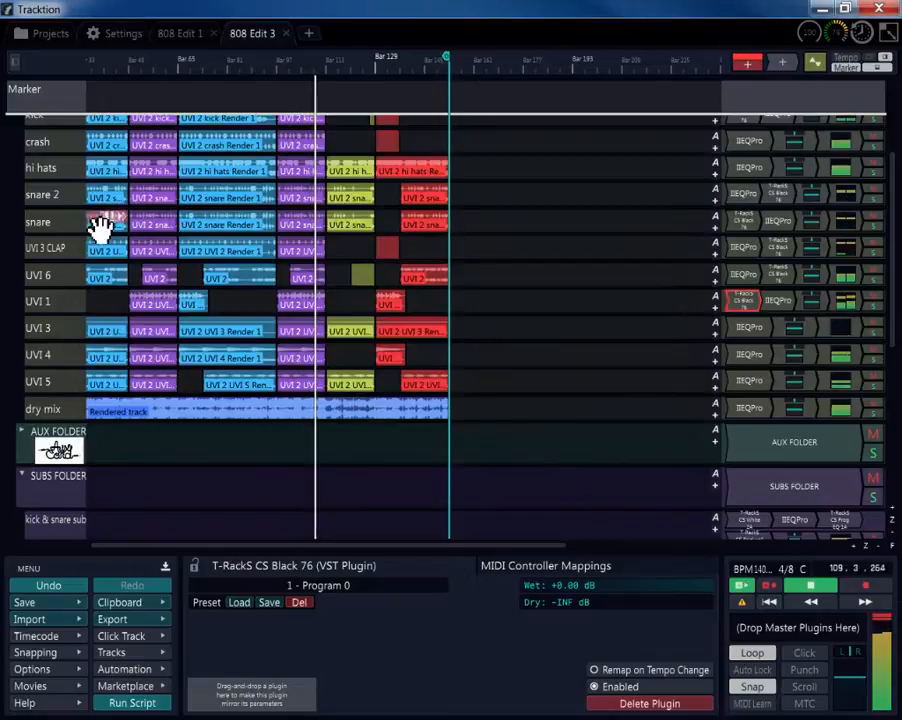
- Copy the UVI 1 track's Black 76 onto the UVI 3 track after its IIEQPro, and open the copy
click(62, 360)
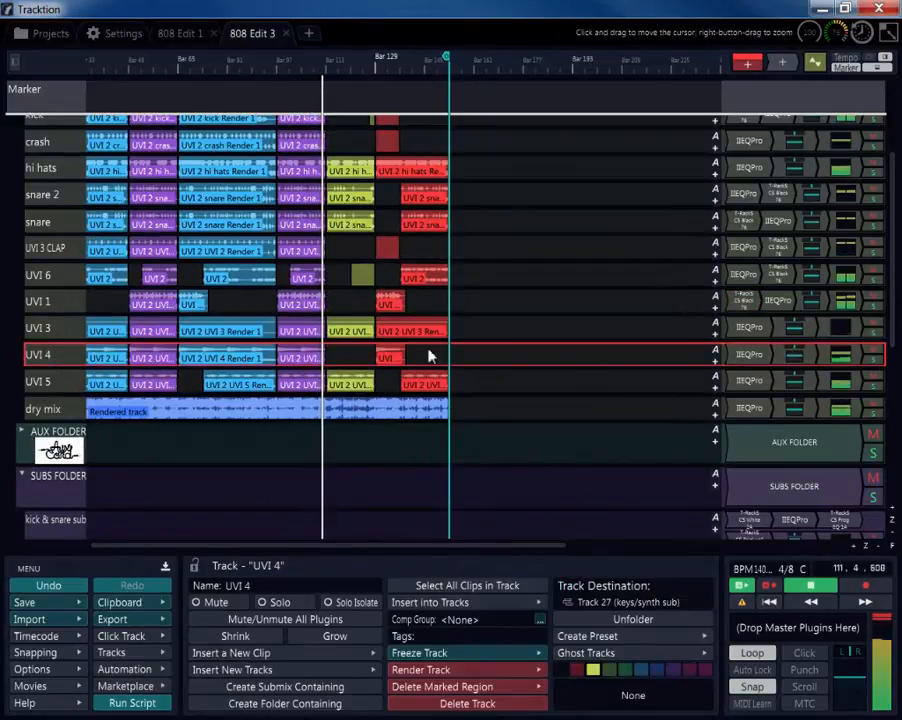
double_click(745, 302)
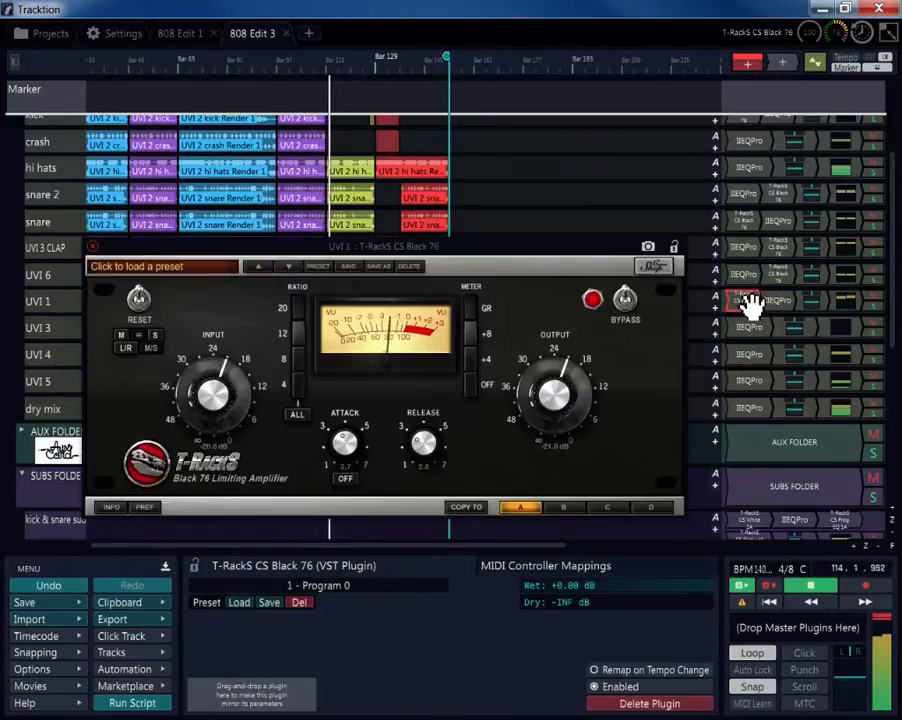
drag(768, 322, 776, 328)
double_click(776, 328)
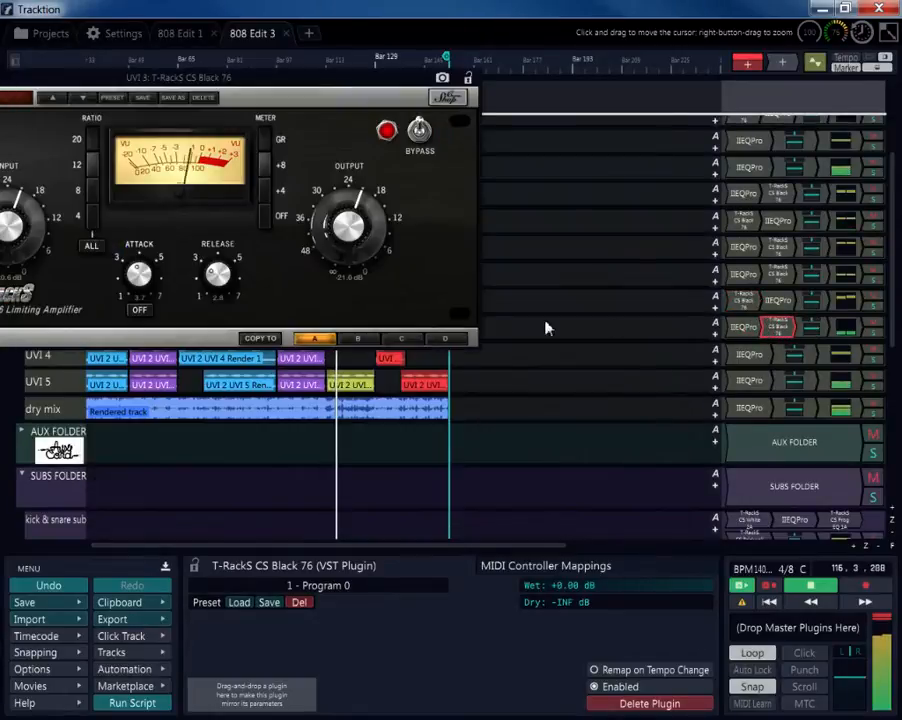
drag(245, 90, 427, 104)
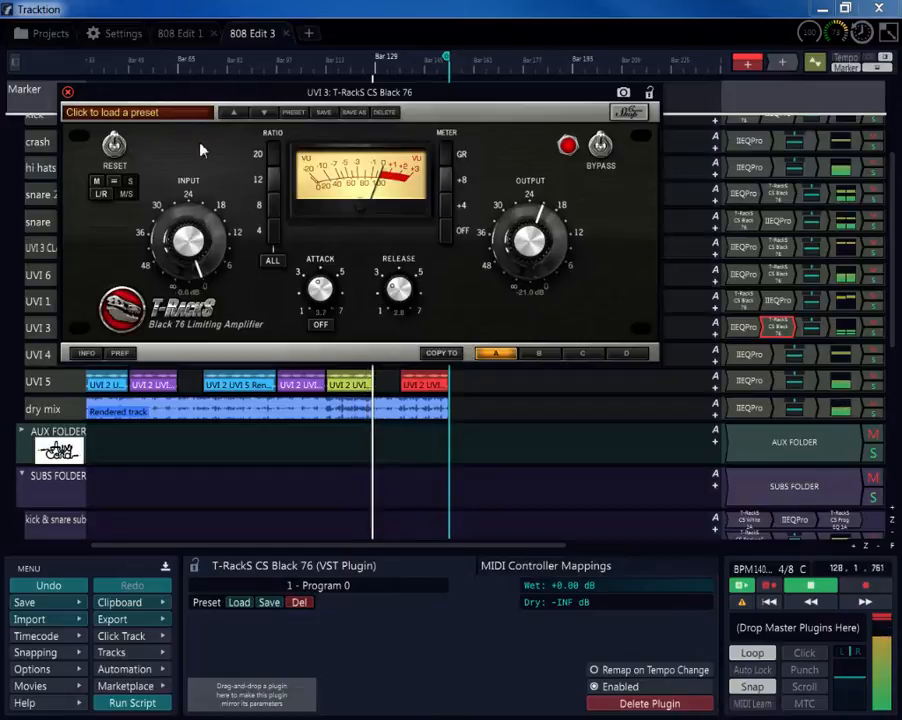
- Set the UVI 3 compressor's input to 0.0 dB, attack to 1.0, release to 7.0 and output to about -42.8 dB
click(215, 225)
drag(218, 238, 190, 245)
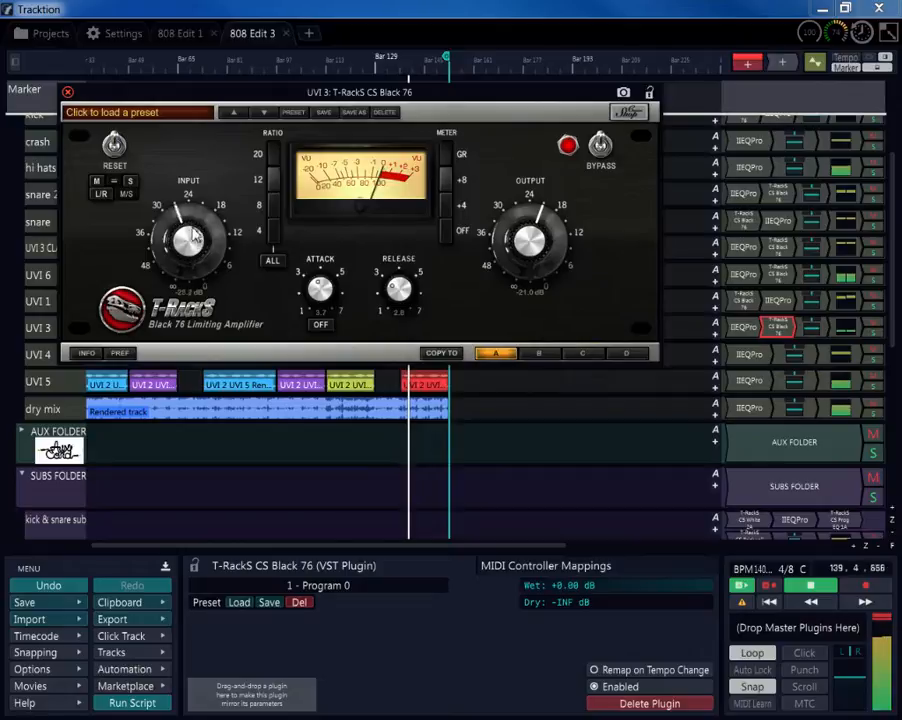
drag(208, 186, 220, 165)
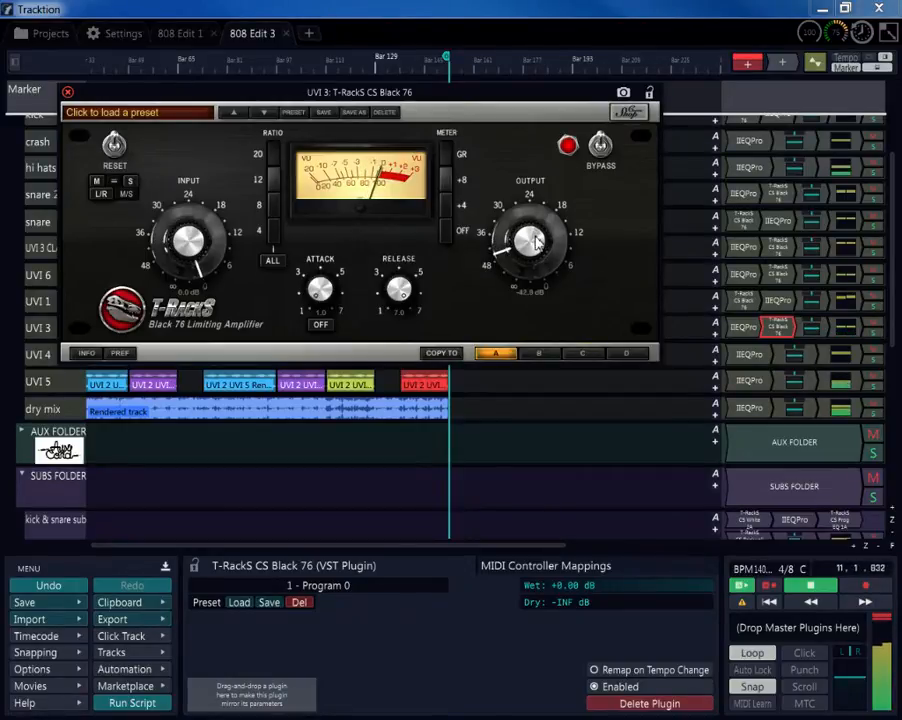
click(68, 94)
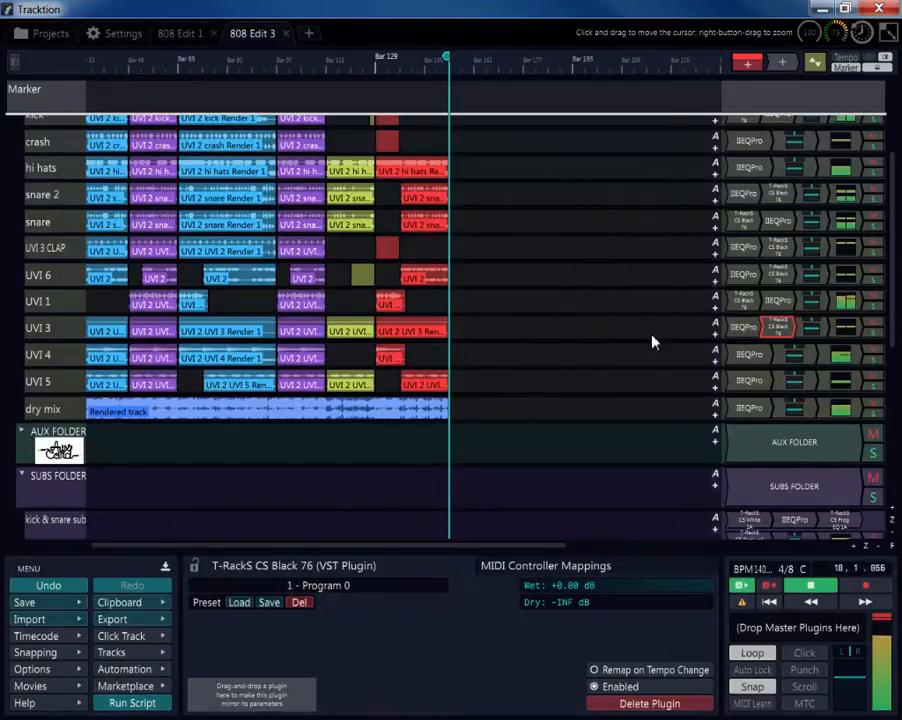
- Copy the UVI 3 track's Black 76 onto the UVI 4 track after its IIEQPro, and reset and reopen the copy
double_click(778, 358)
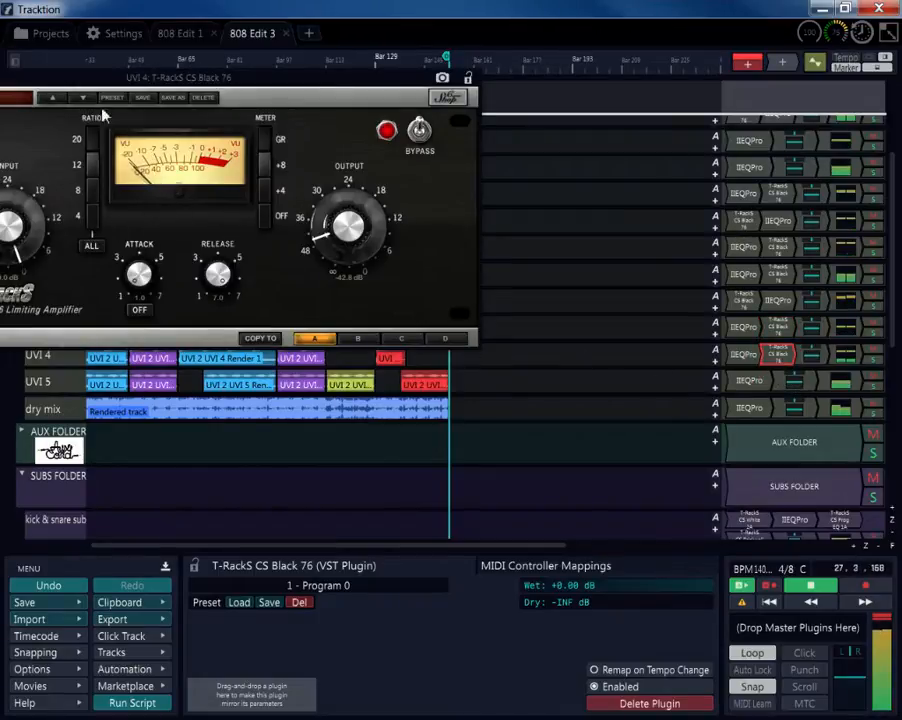
drag(136, 80, 447, 117)
click(248, 168)
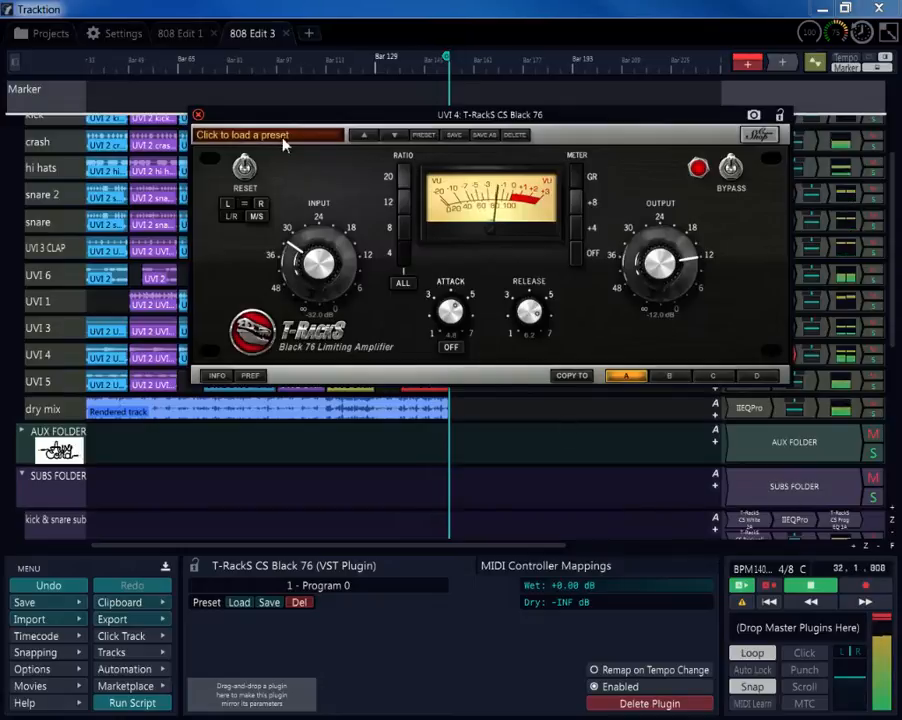
click(198, 115)
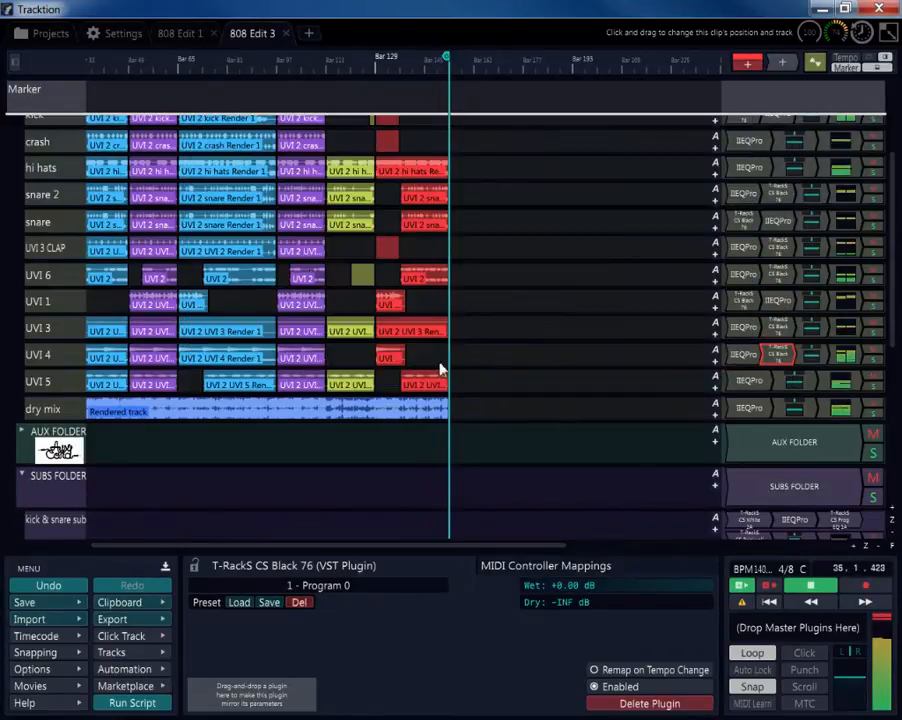
drag(775, 368, 775, 372)
double_click(772, 357)
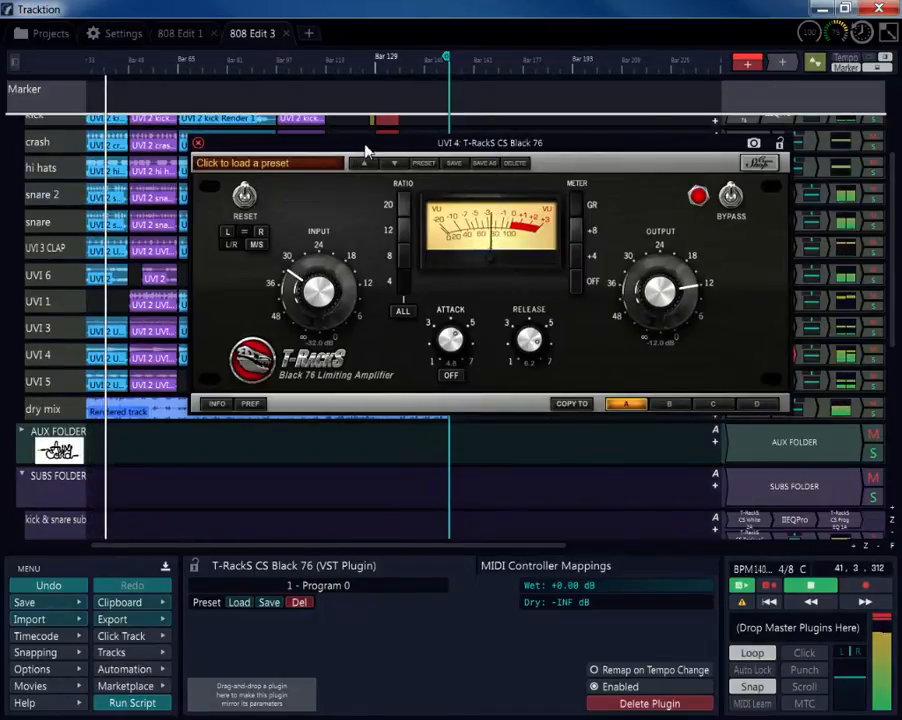
- Set the UVI 3 compressor's input to -12.3 dB, attack and release to 2.9, and output to about -30.5 dB
drag(366, 148, 371, 168)
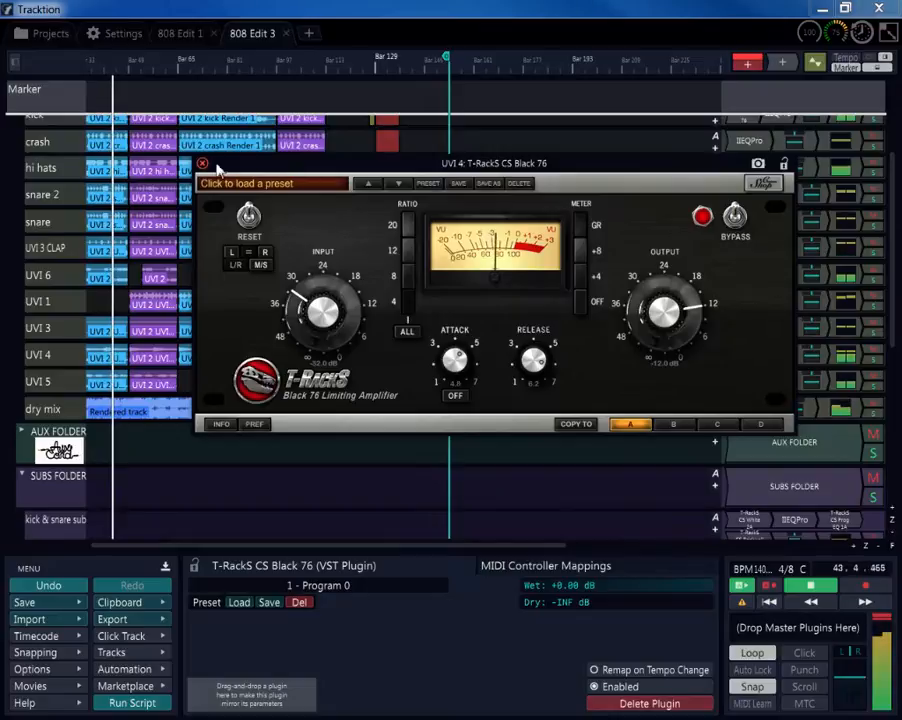
click(202, 163)
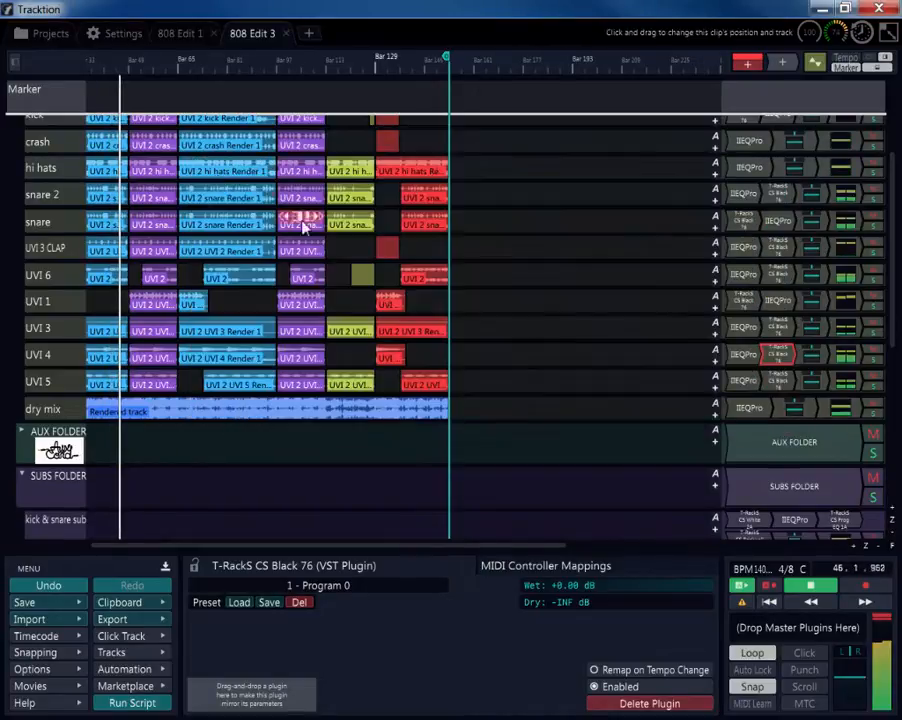
double_click(777, 327)
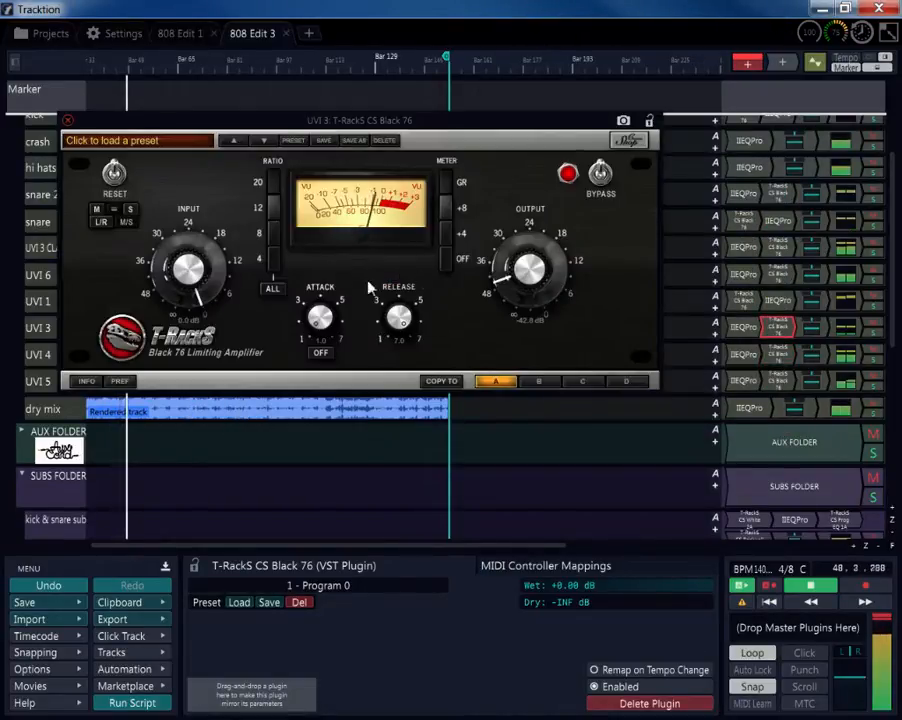
drag(198, 264, 226, 370)
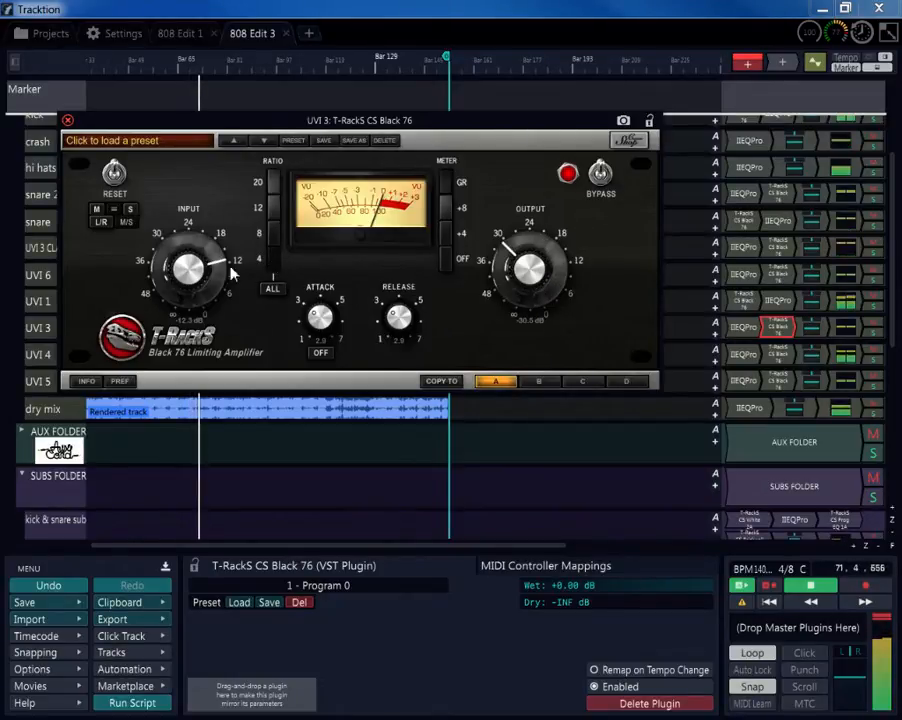
click(68, 121)
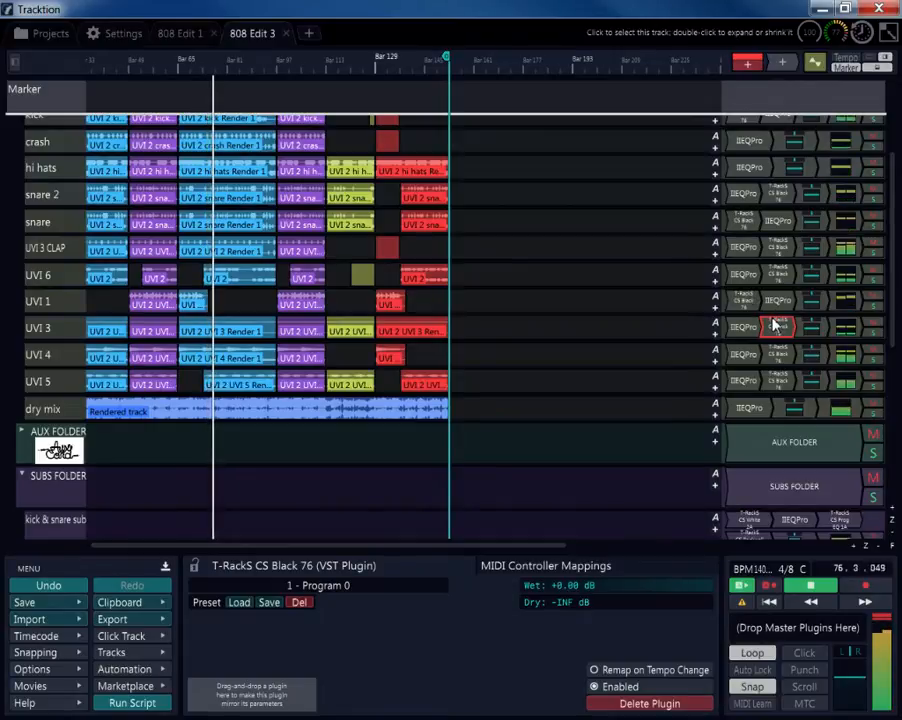
- Review the Black 76 settings and meter levels on the UVI 4 and UVI 3 tracks during playback
double_click(787, 353)
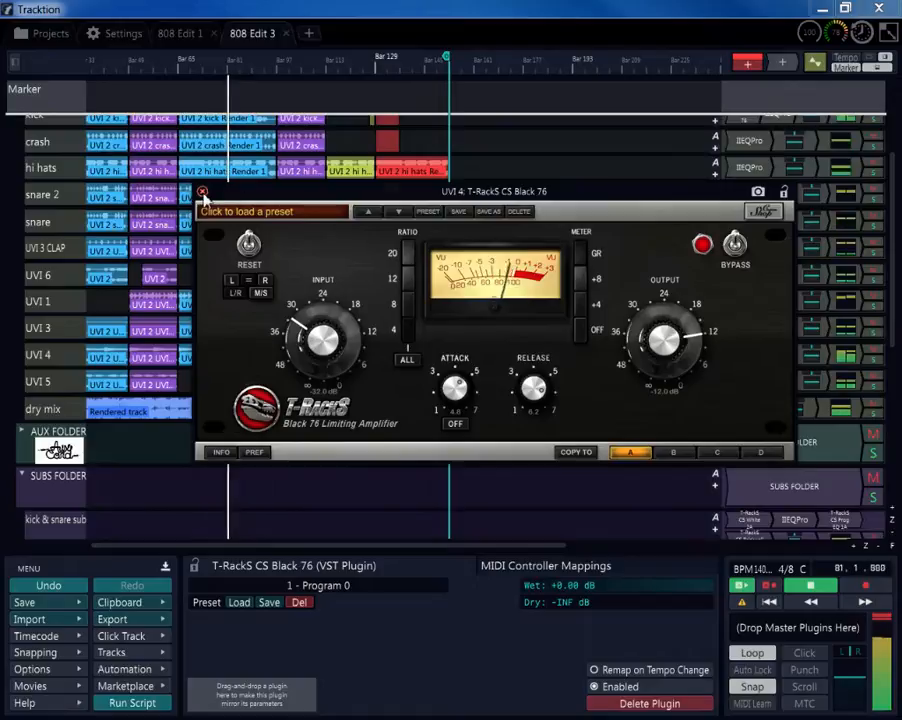
click(201, 191)
double_click(779, 327)
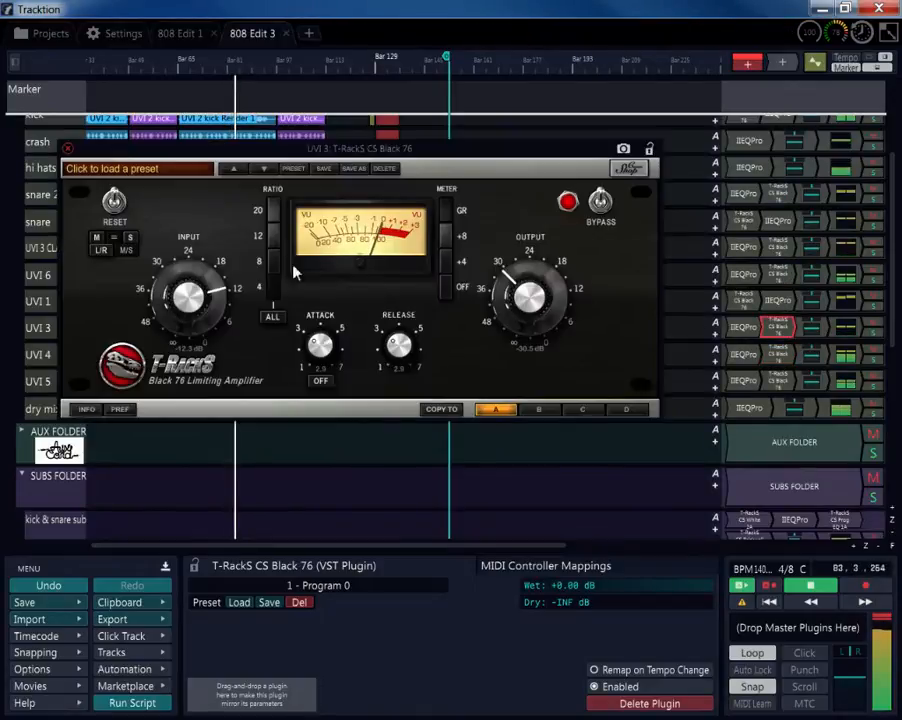
click(68, 149)
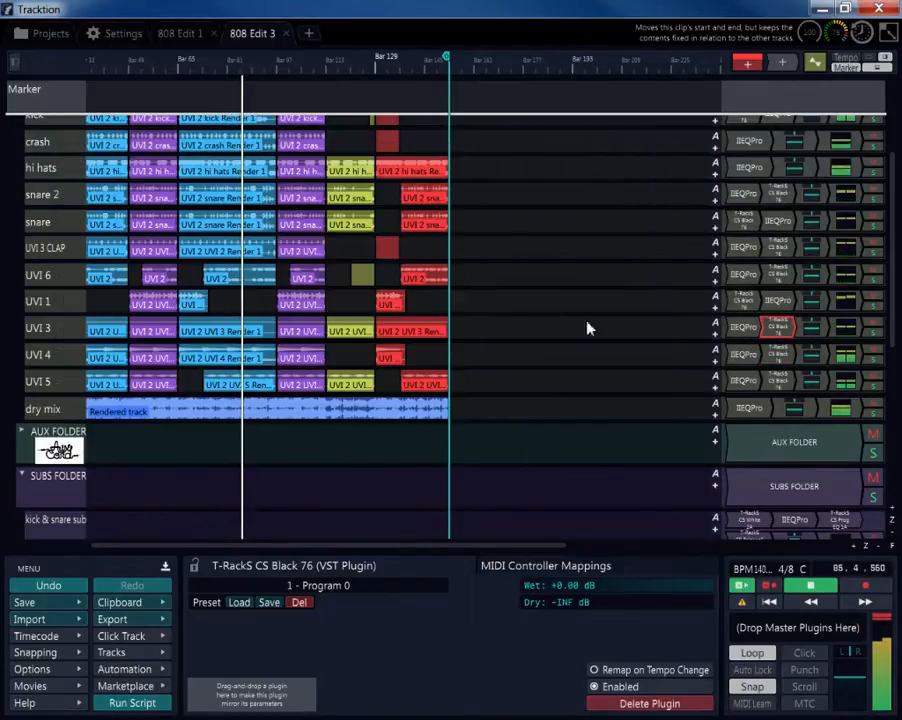
- Set the UVI 4 compressor's output to -21.0 dB and close its window
double_click(790, 356)
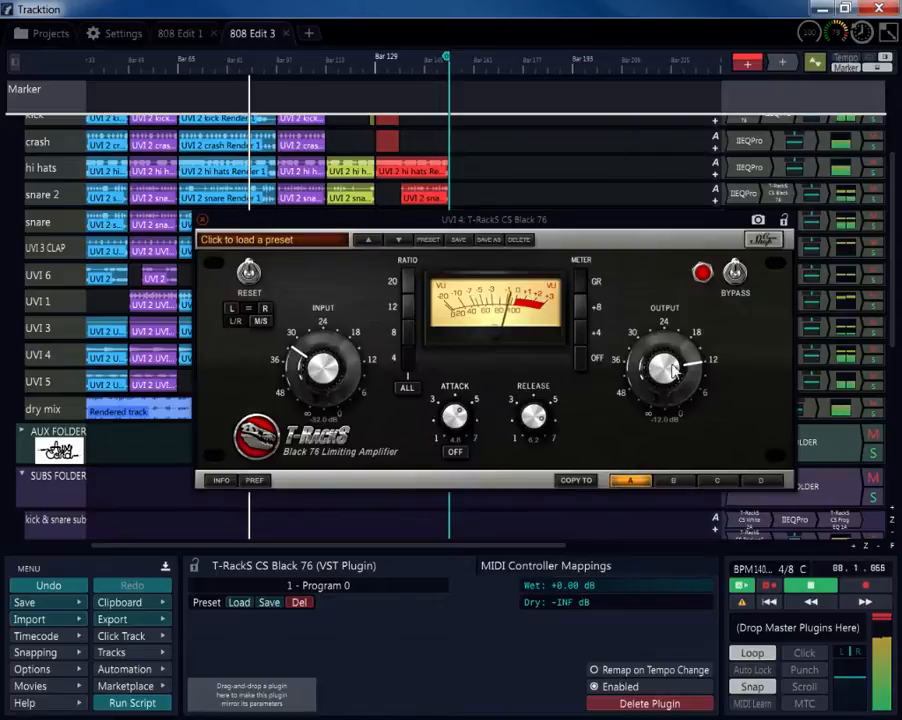
drag(673, 370, 680, 389)
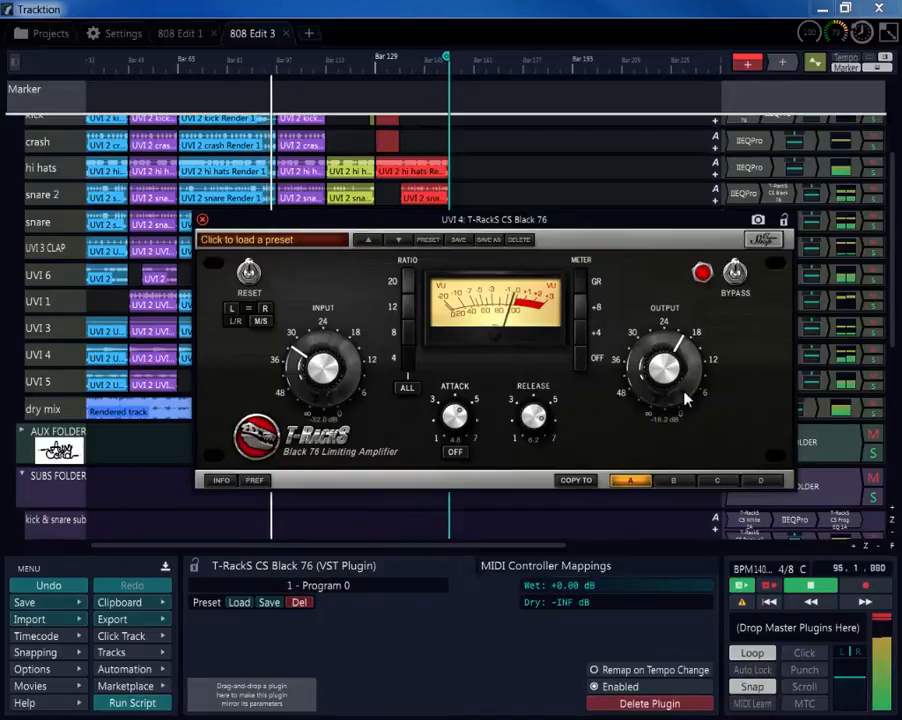
drag(685, 399, 655, 386)
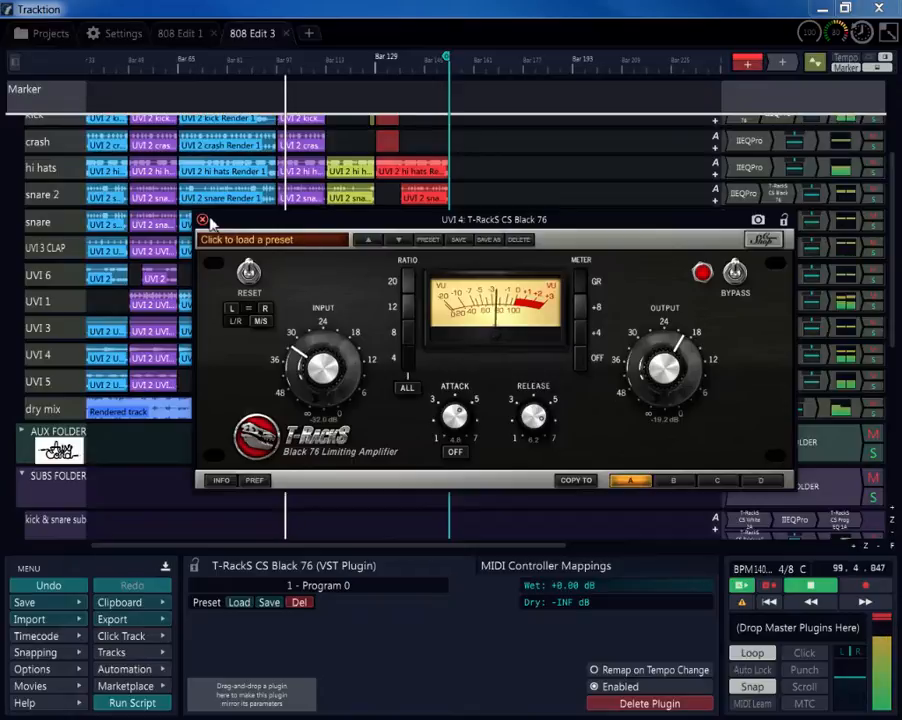
drag(680, 364, 685, 364)
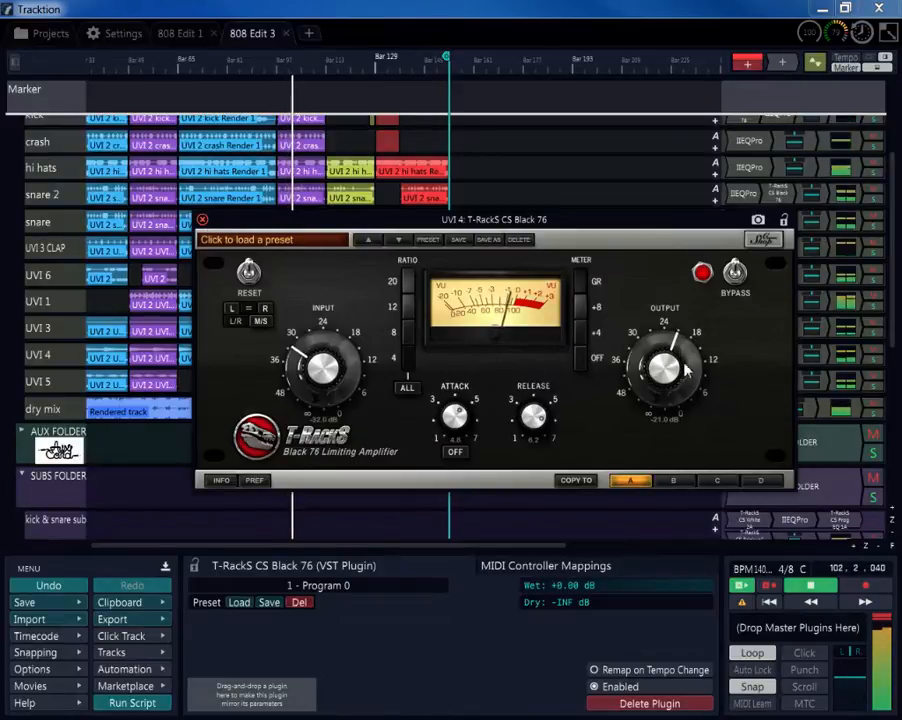
click(202, 220)
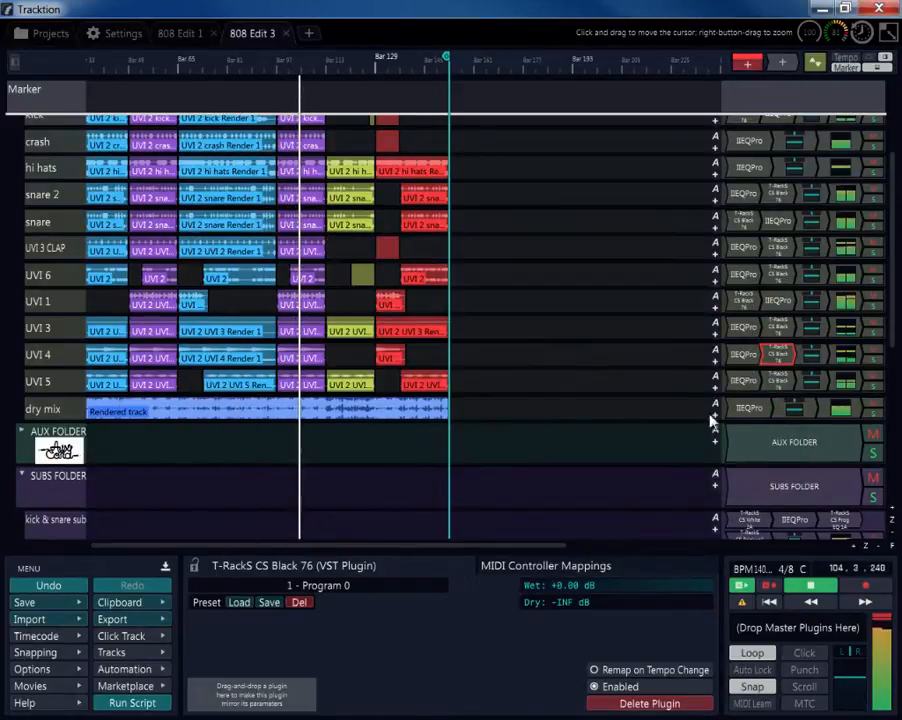
- Open the Black 76 compressor on the UVI 5 track
double_click(776, 383)
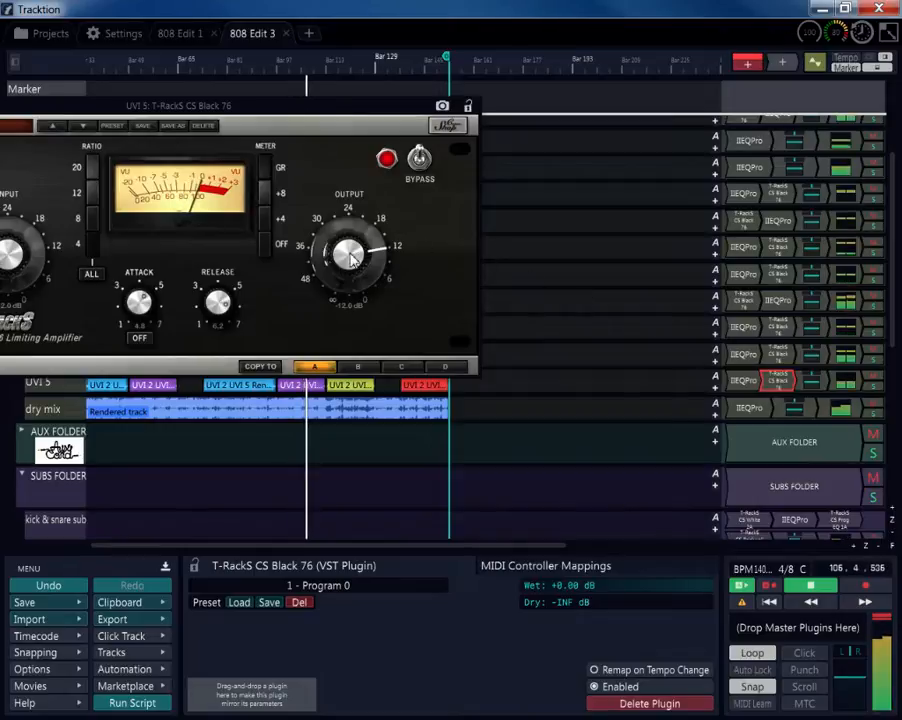
- Set the output of the UVI 5 track's T-RackS CS Black 76 limiter to -14.7 dB and close the plug-in window
drag(348, 256, 350, 270)
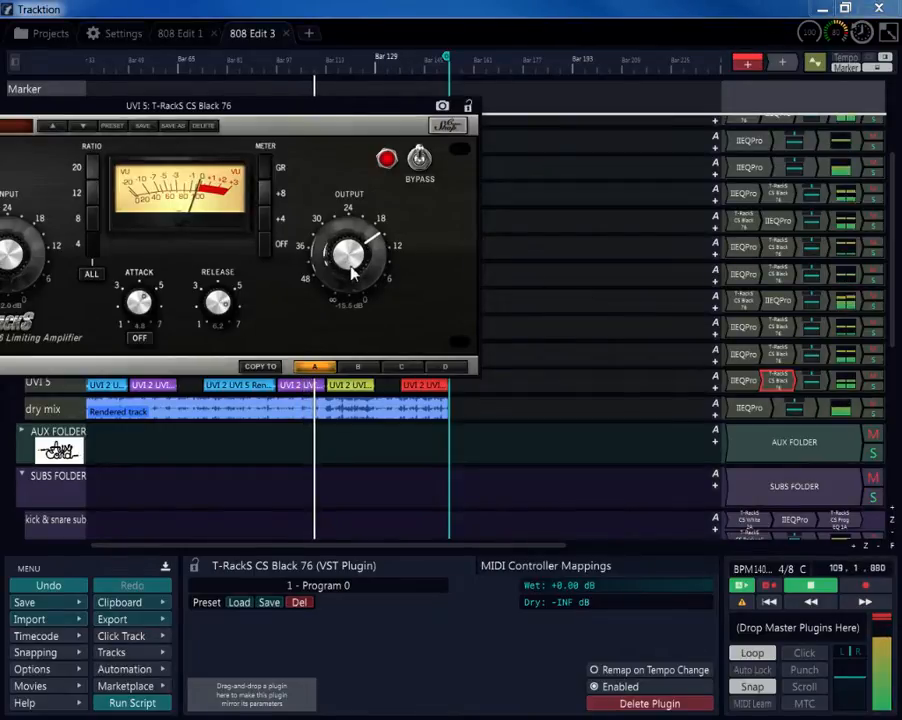
drag(382, 110, 519, 129)
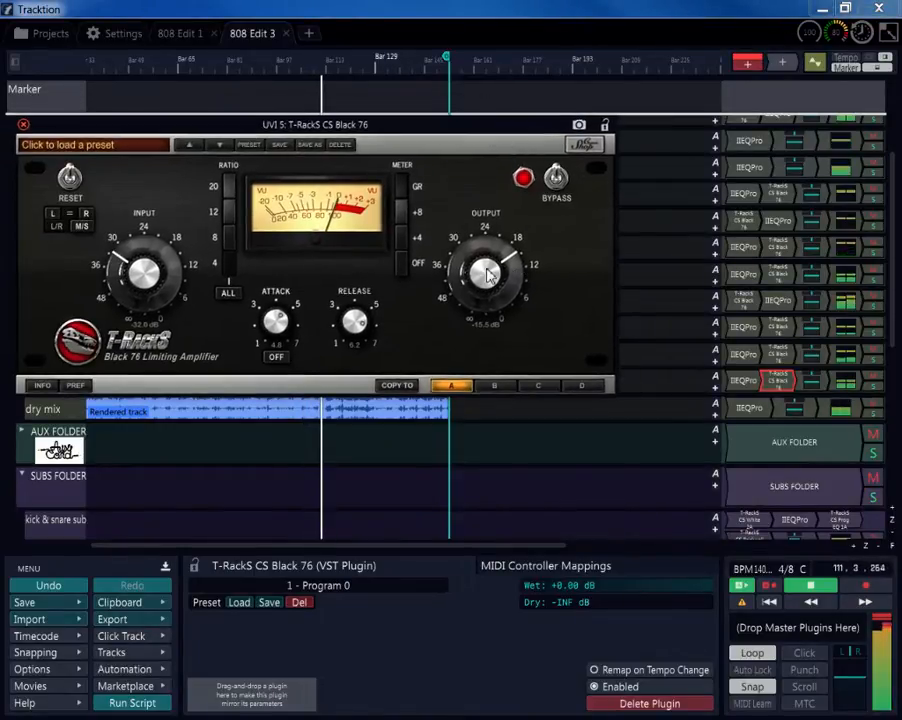
drag(493, 270, 494, 265)
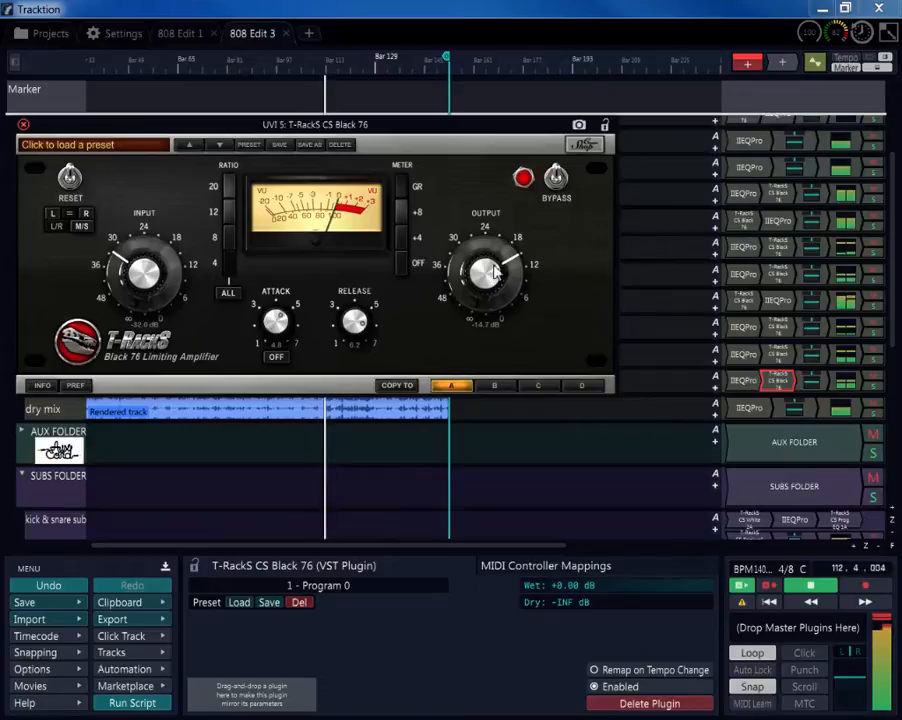
click(23, 125)
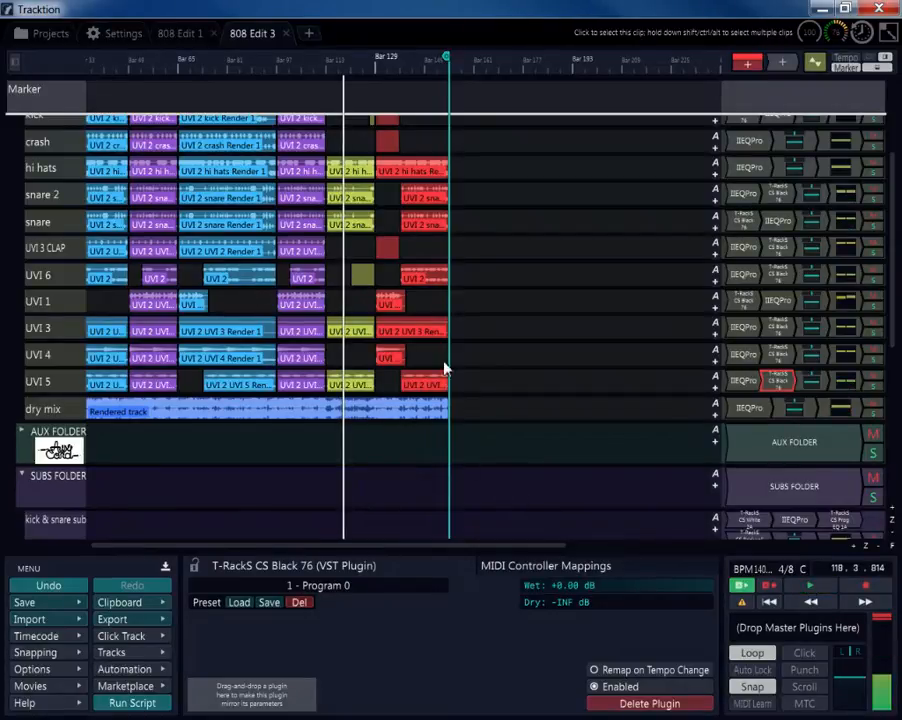
- Look over the beat folder's tracks and clips from bar 1 of the arrangement, zoomed in on the opening sections
drag(366, 461, 22, 461)
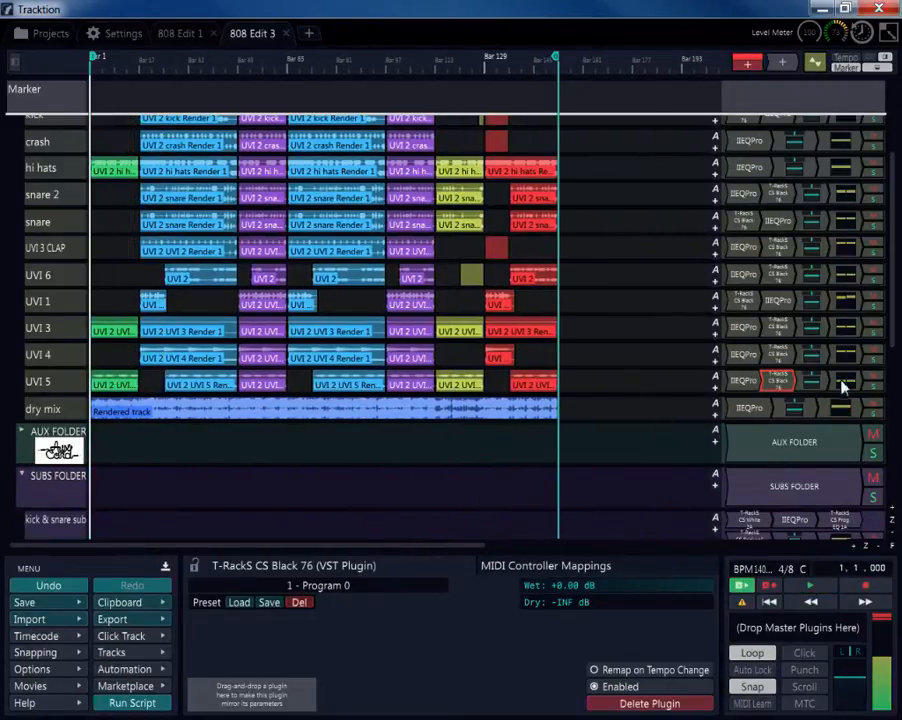
drag(893, 330, 888, 233)
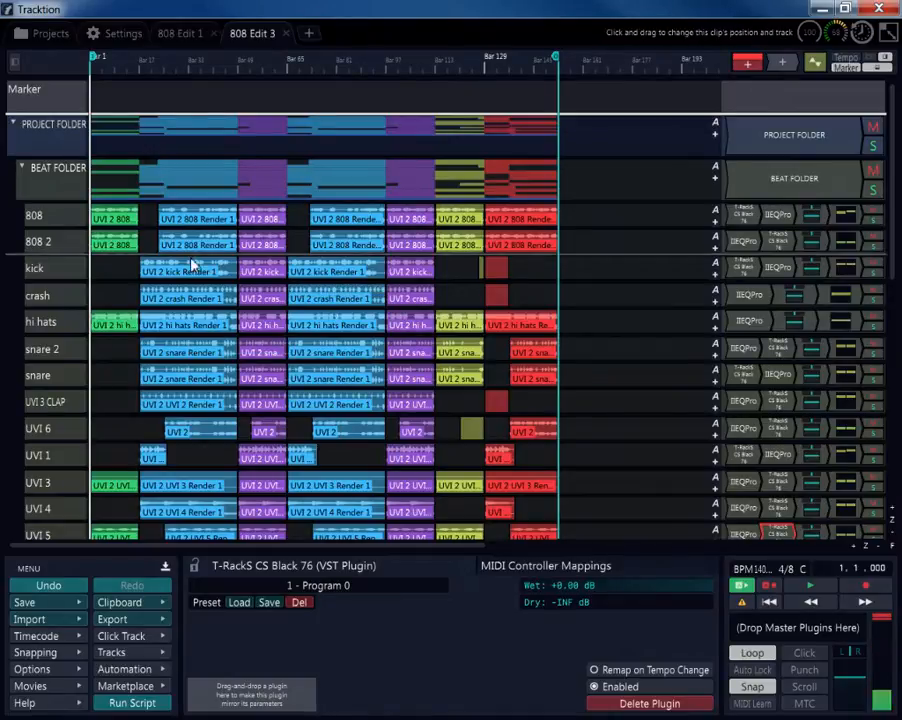
scroll(66, 235, down, 2)
scroll(66, 235, up, 2)
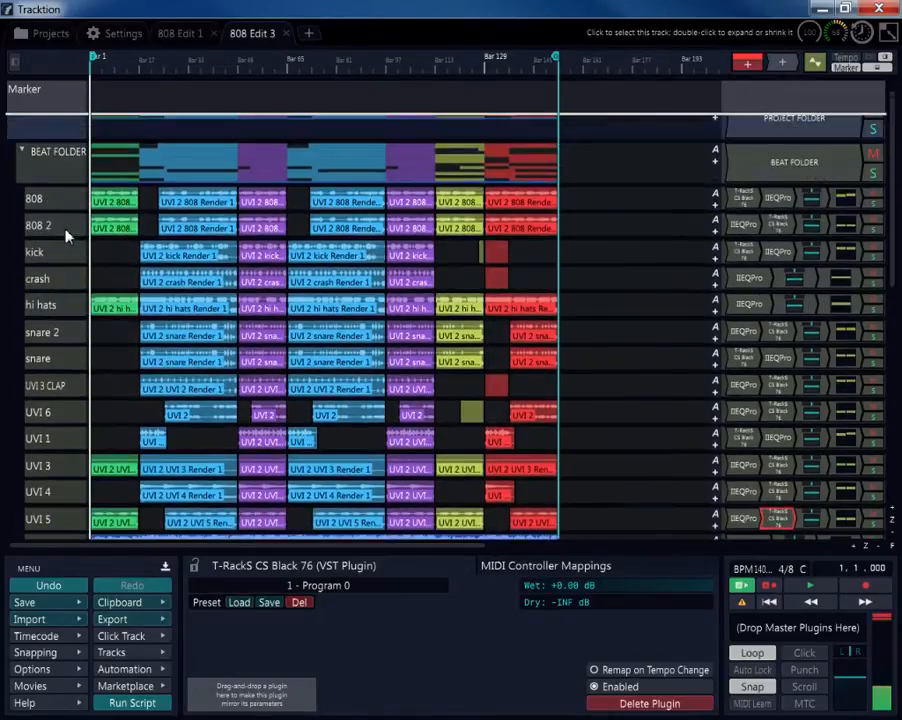
scroll(66, 235, down, 2)
scroll(66, 235, up, 2)
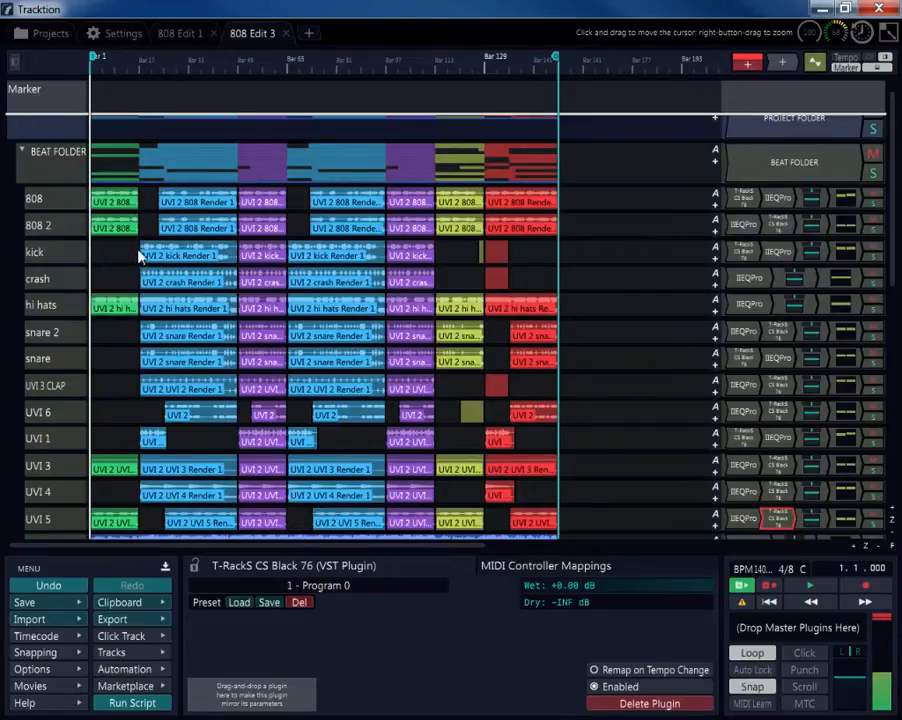
scroll(111, 231, up, 3)
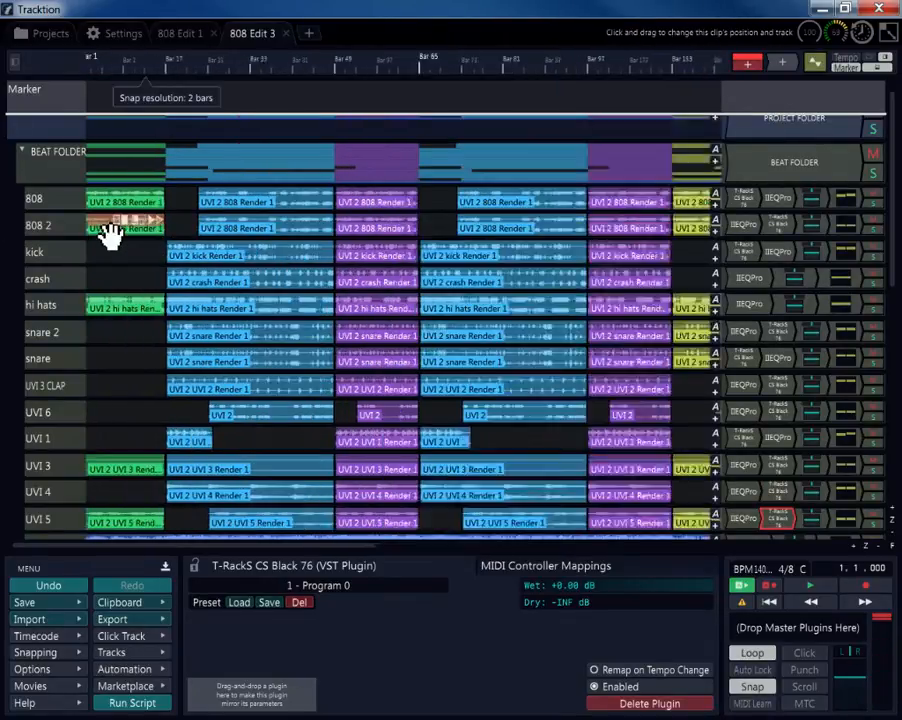
scroll(119, 240, down, 3)
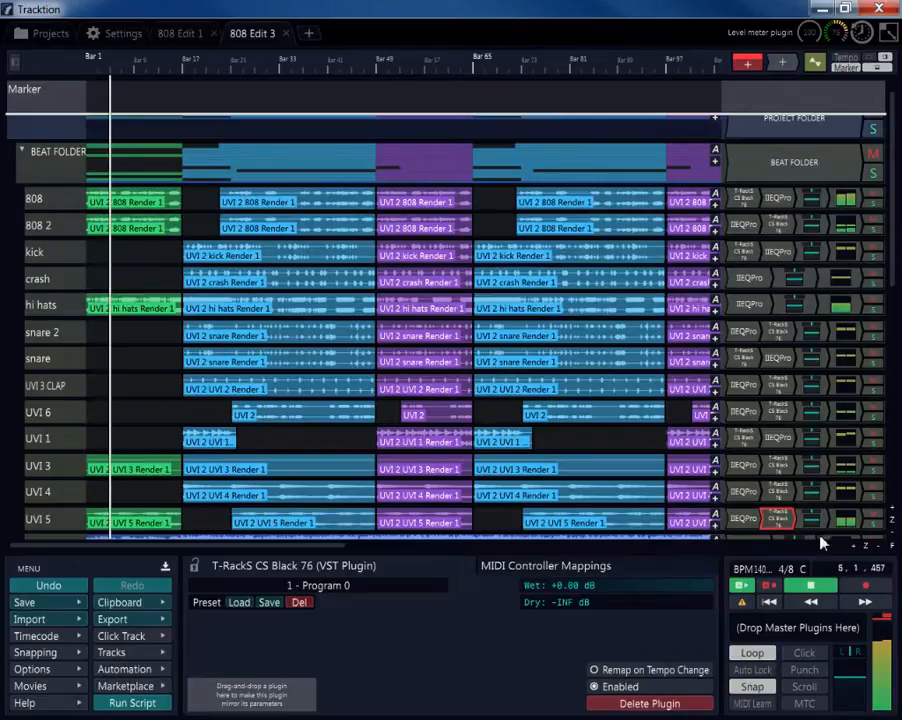
- Open the T-RackS CS Metering plug-in on the master fader and place its window below the tracks
drag(898, 261, 886, 503)
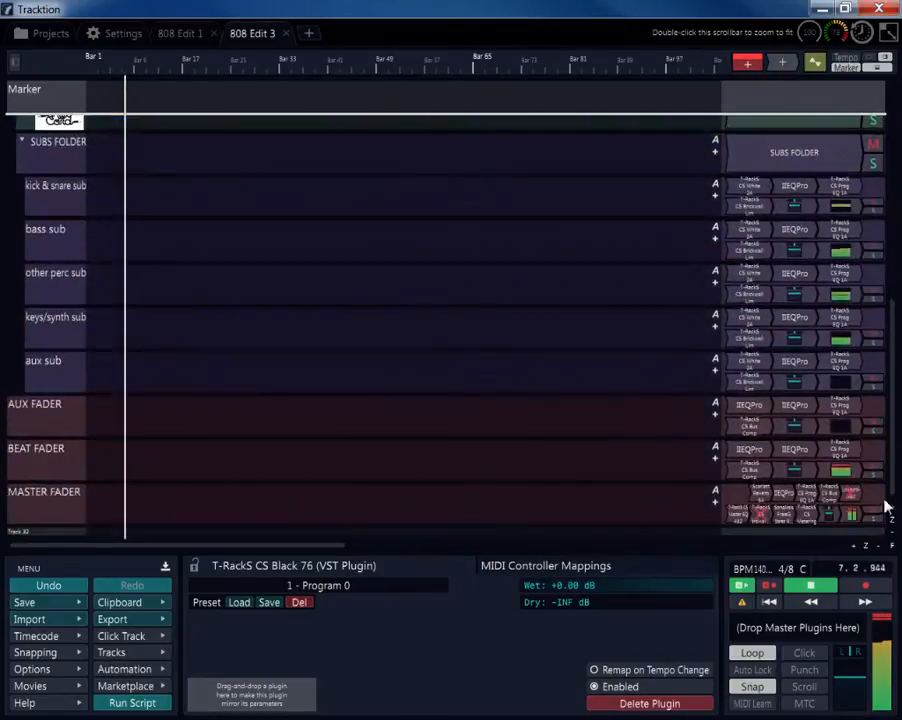
double_click(805, 516)
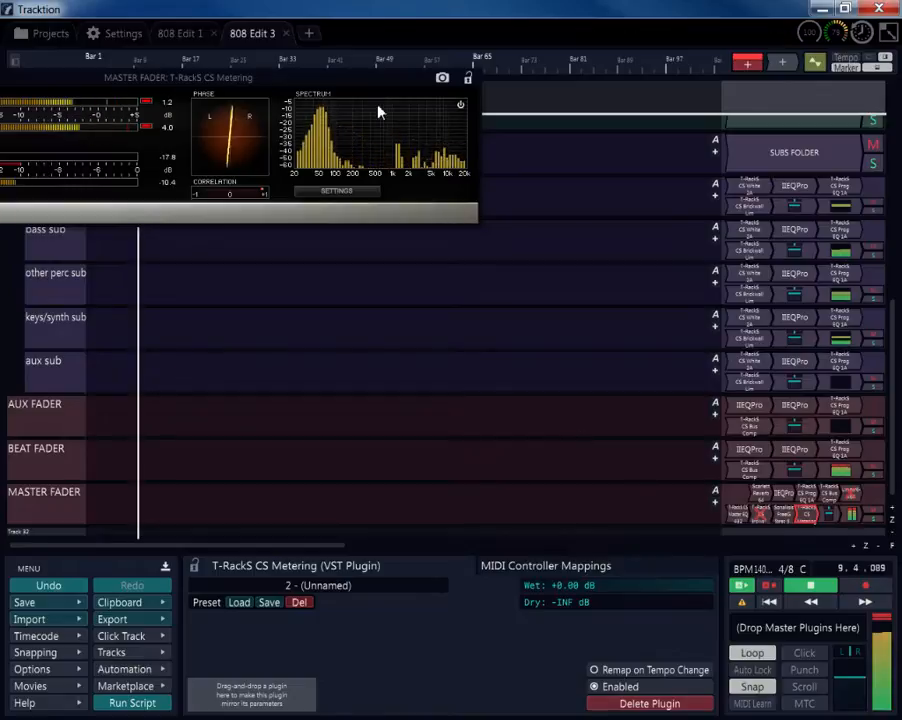
drag(375, 93, 582, 574)
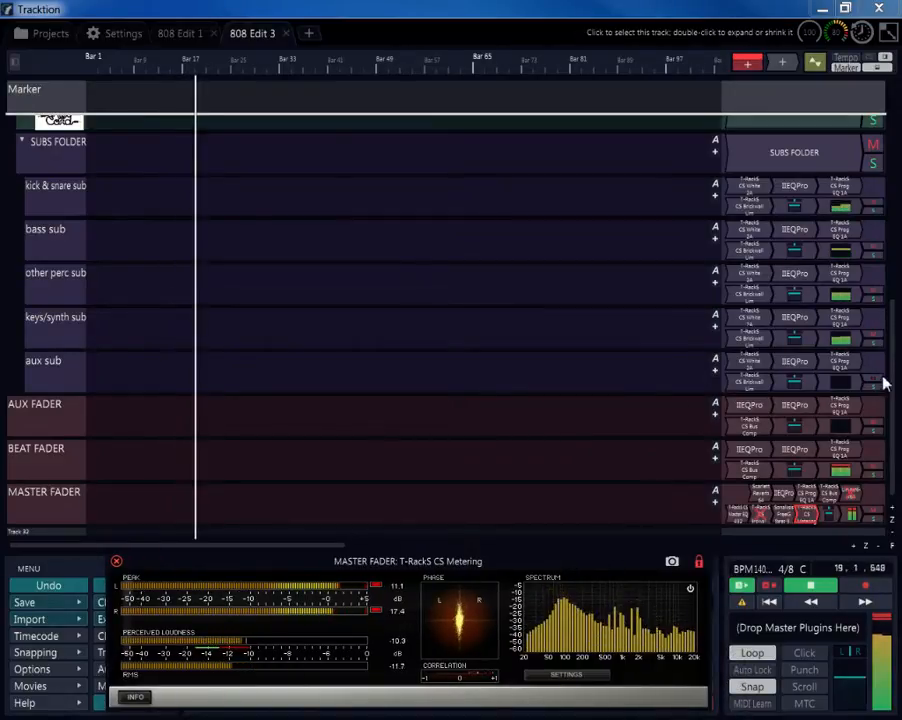
- Check the pan positions of the 808 and 808 2 tracks during playback
scroll(890, 200, up, 10)
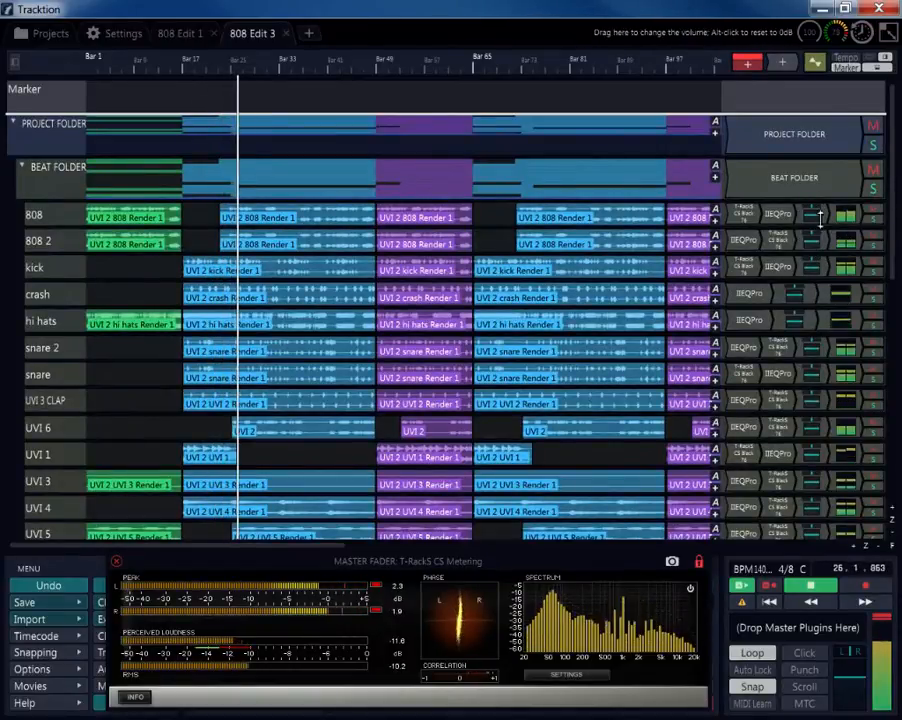
click(816, 208)
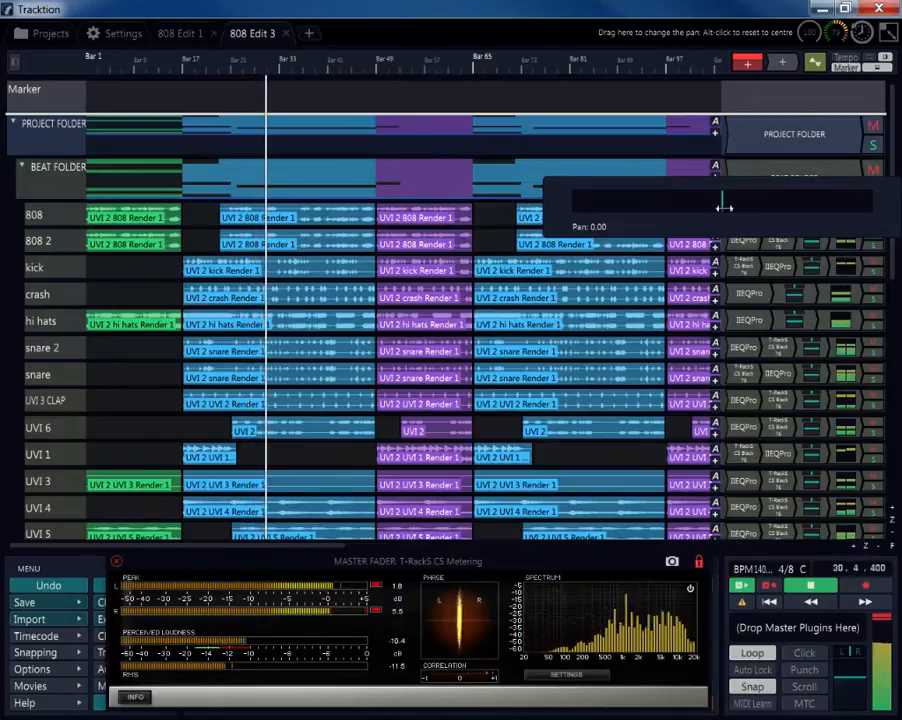
drag(722, 208, 717, 228)
drag(815, 232, 732, 234)
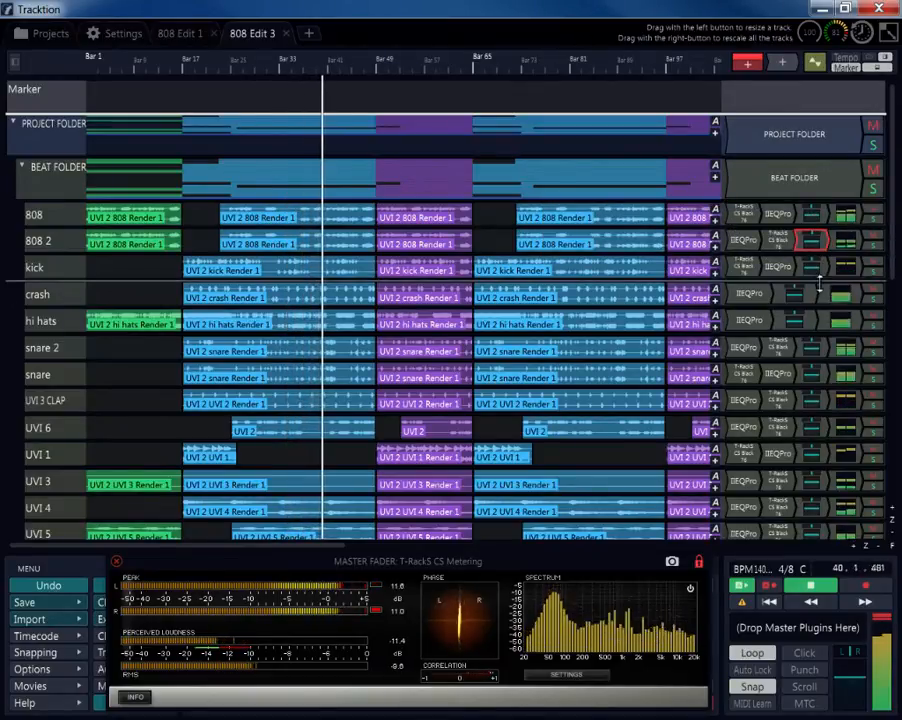
click(815, 212)
- Single out the 808 2 and kick tracks in turn to review them during playback
scroll(760, 230, down, 2)
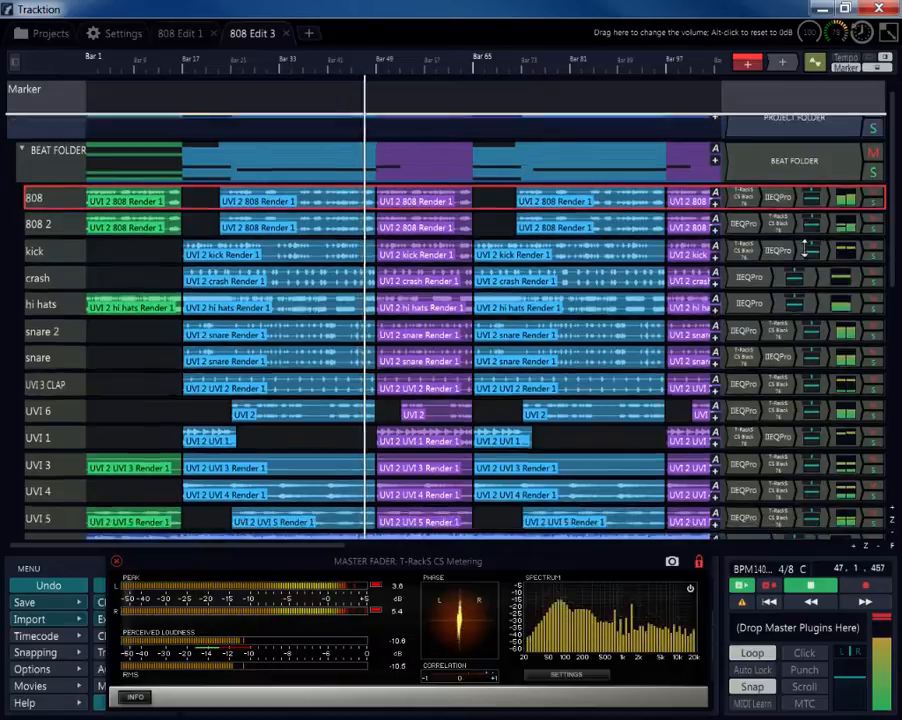
scroll(800, 240, up, 1)
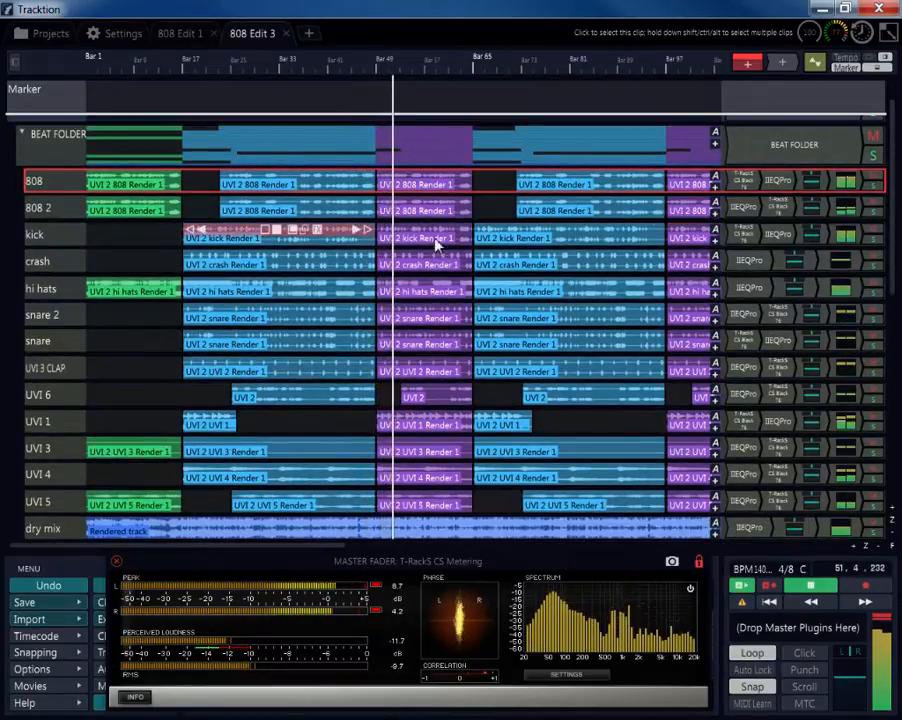
click(60, 210)
click(48, 236)
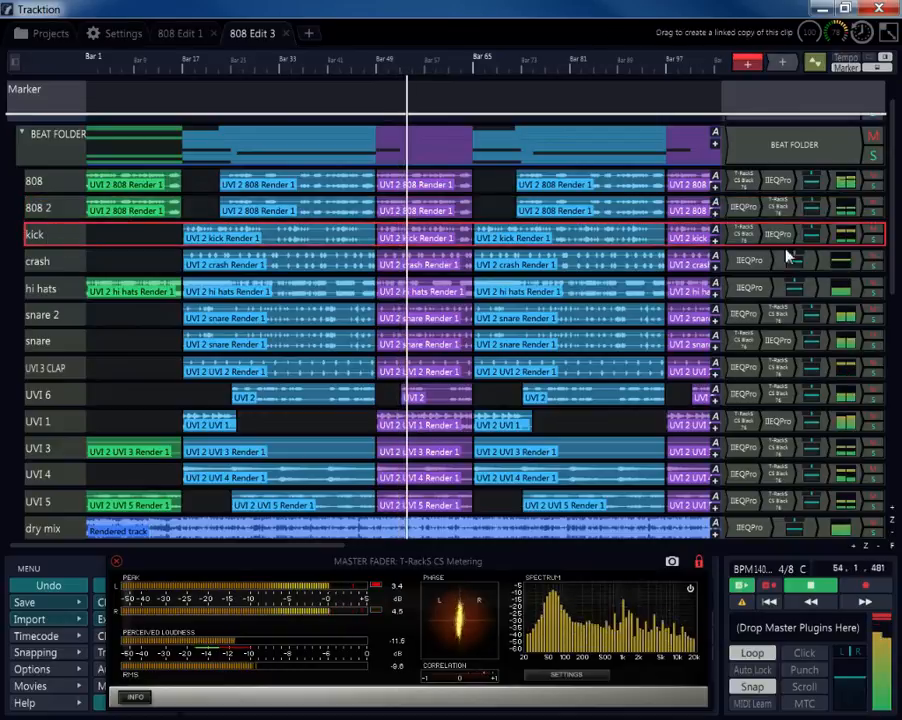
- Play the song from about bar 17 and pan the crash track slightly to the right
click(32, 261)
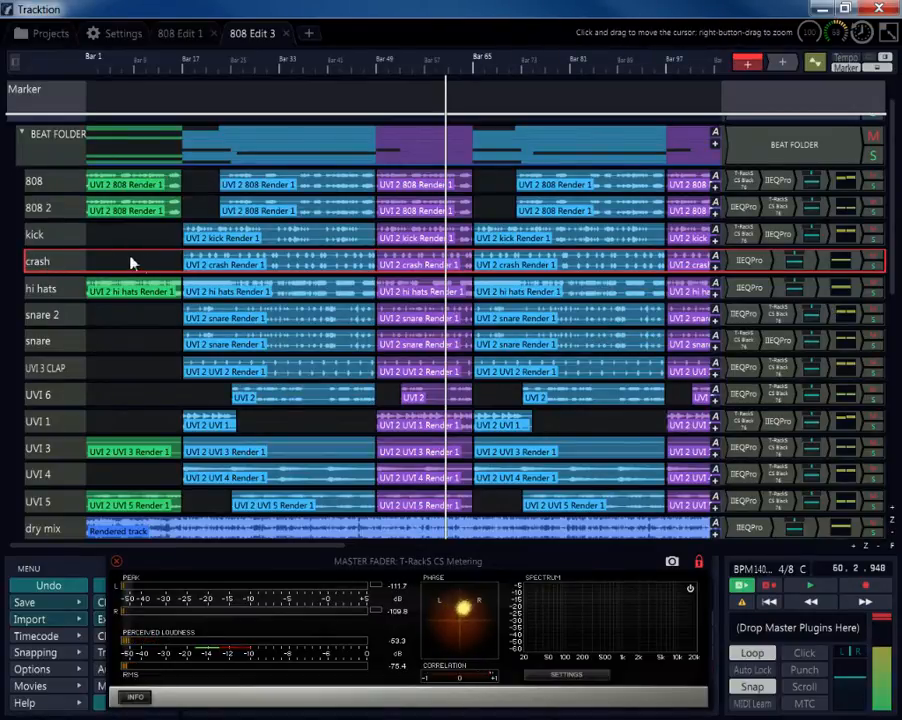
click(38, 289)
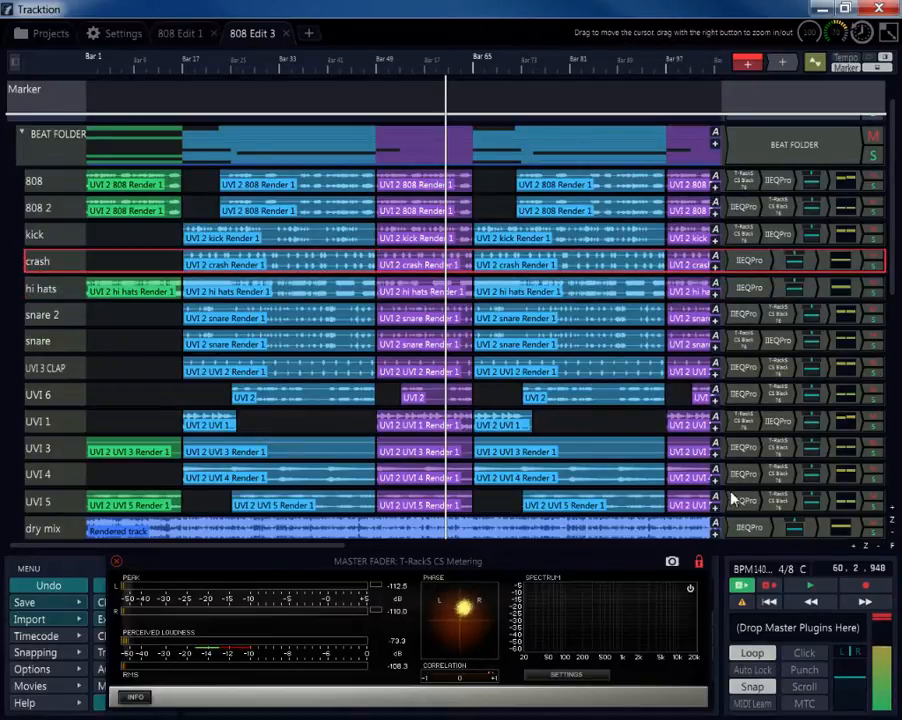
click(769, 601)
click(810, 585)
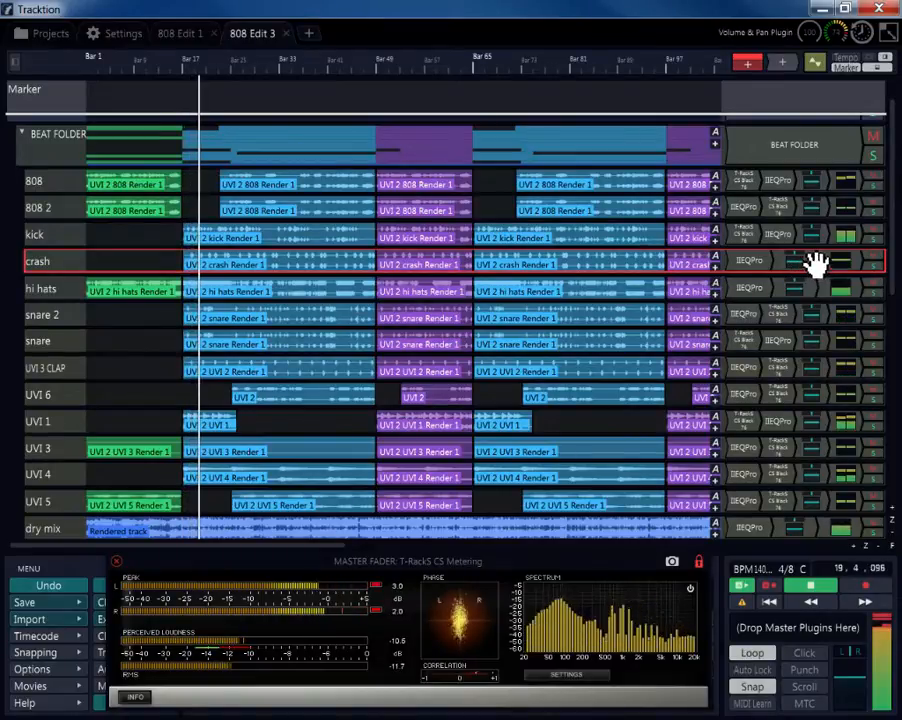
drag(805, 257, 754, 256)
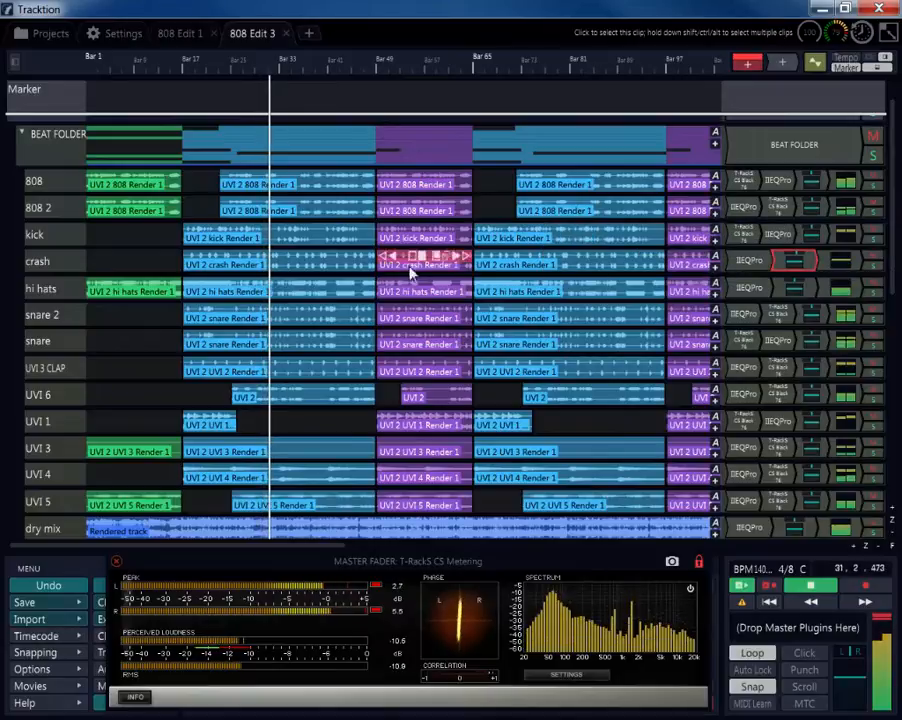
- Pan the hi hats and snare 2 tracks slightly to the left
click(48, 288)
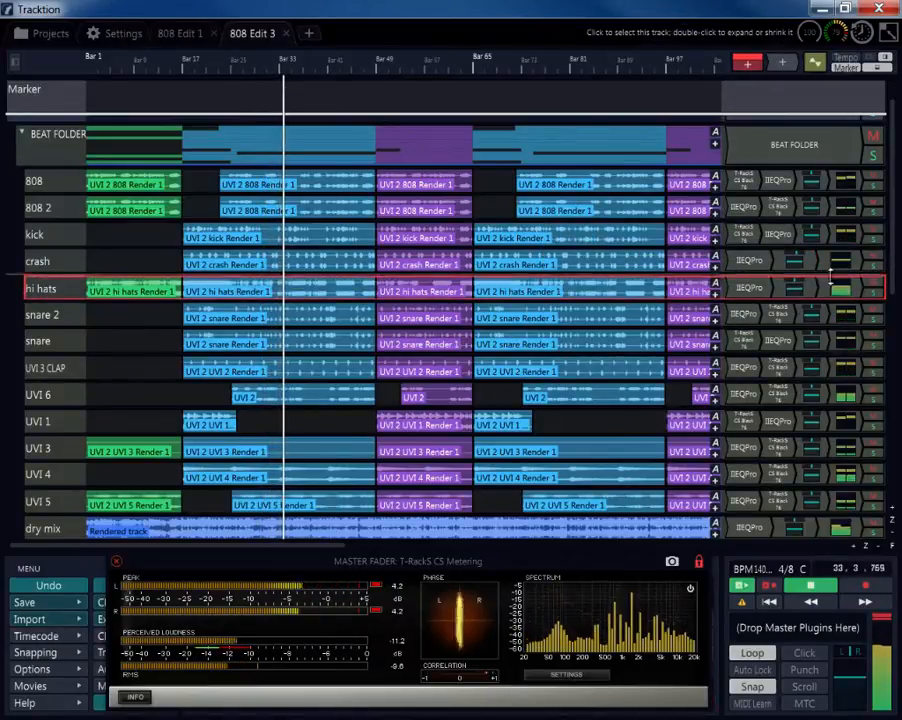
drag(796, 285, 695, 311)
click(83, 319)
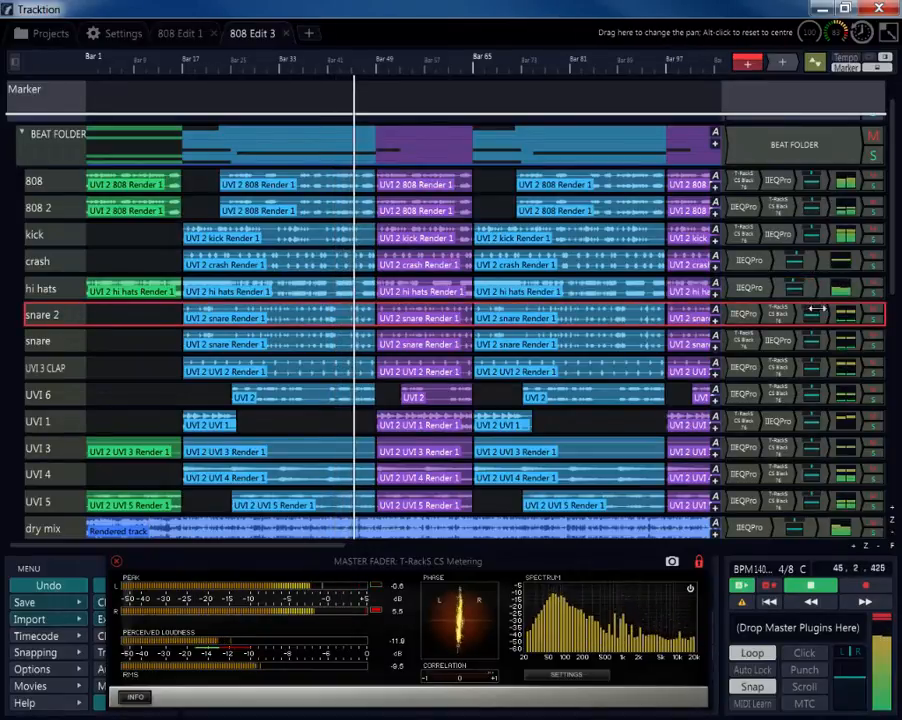
drag(815, 313, 697, 320)
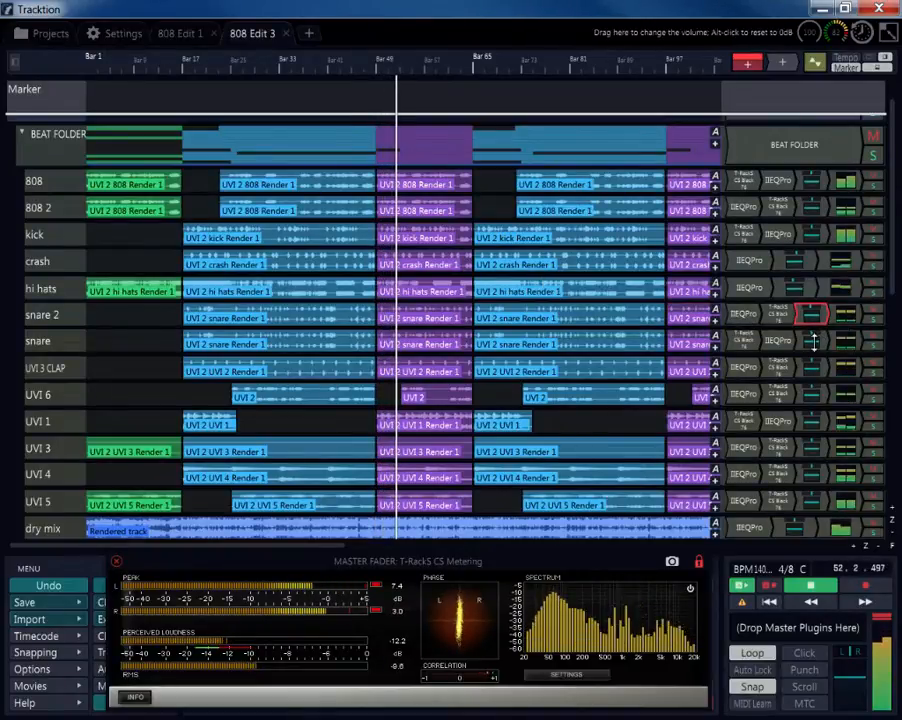
- Pan the snare track slightly to the left and the UVI 3 CLAP track to about 0.4, then stop playback
drag(814, 340, 714, 340)
drag(811, 338, 713, 325)
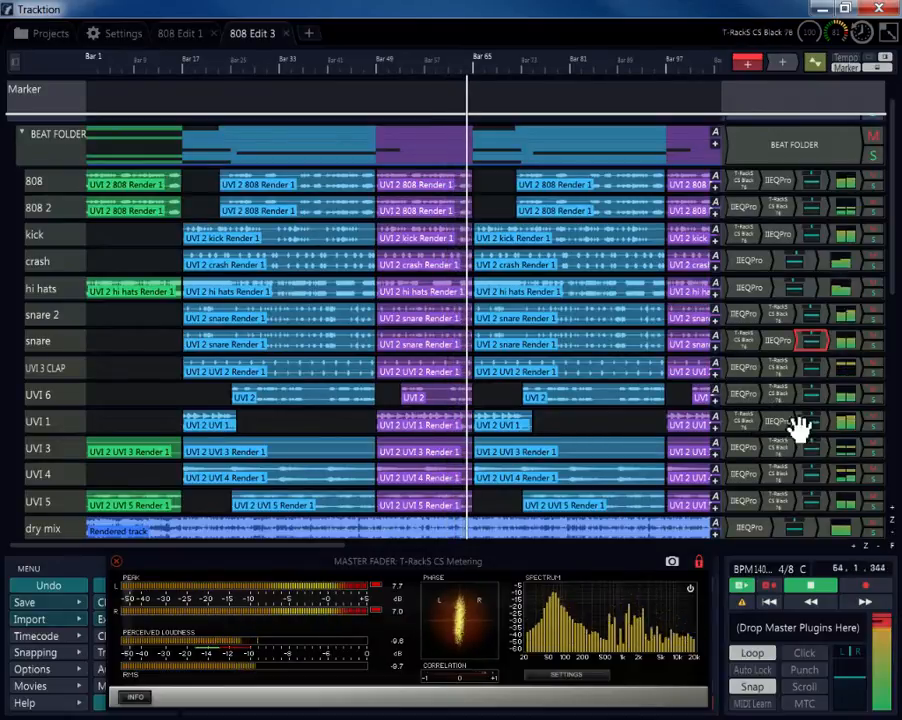
drag(812, 369, 787, 359)
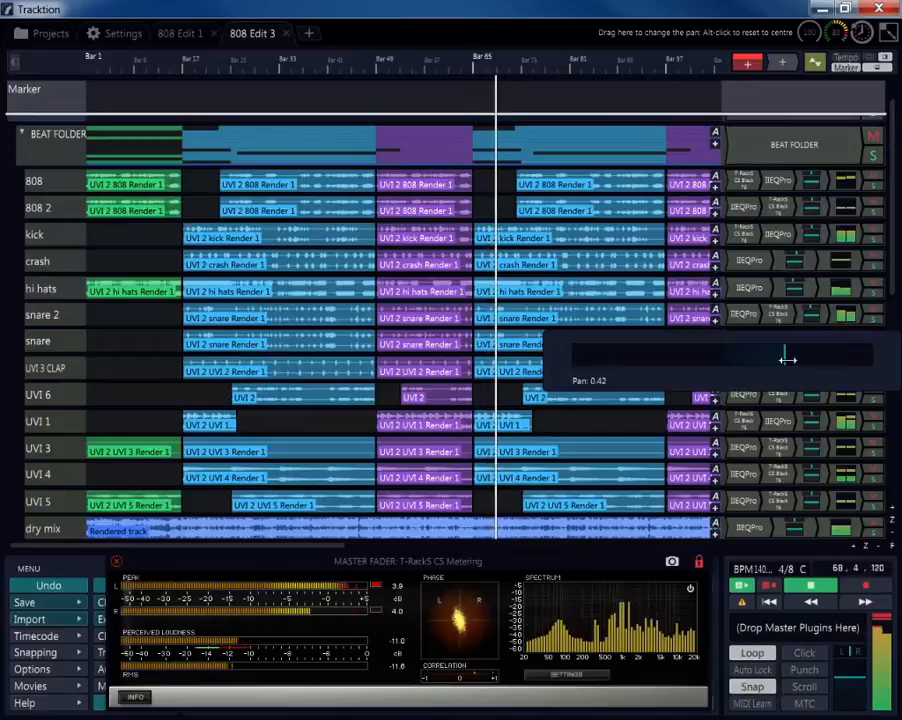
drag(787, 359, 782, 370)
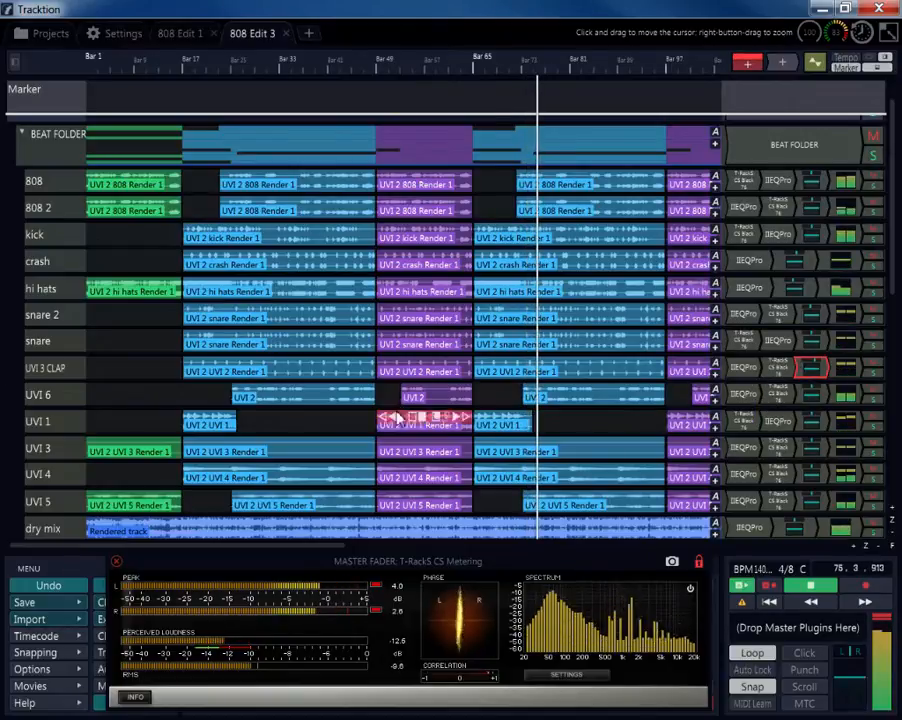
click(807, 585)
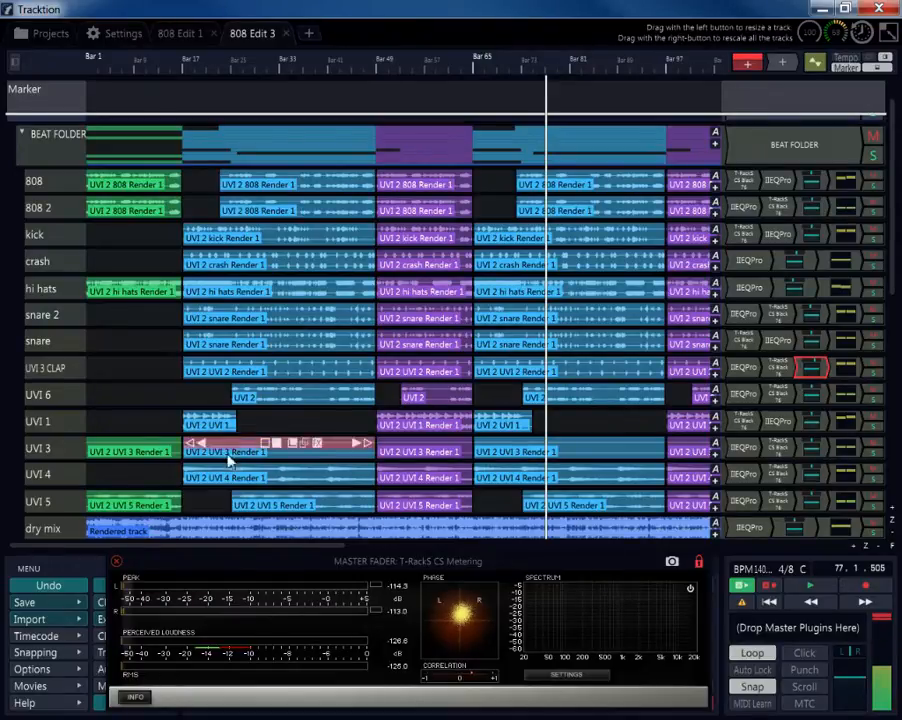
- Play the song from about bar 17, pan the UVI 3 track to the left and adjust the UVI 6 track's pan
click(180, 407)
key(space)
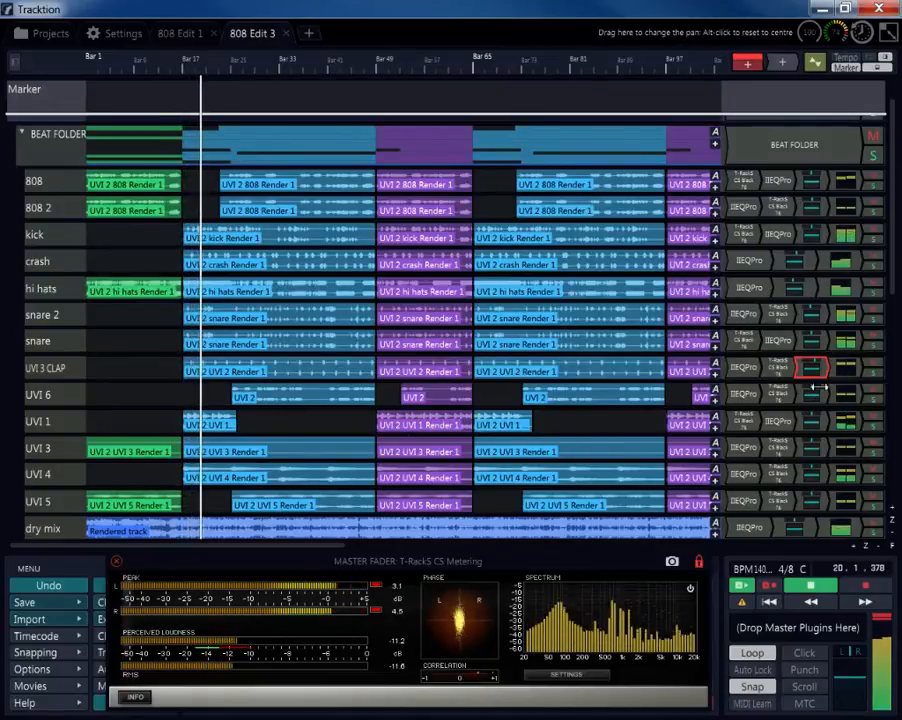
drag(817, 387, 724, 384)
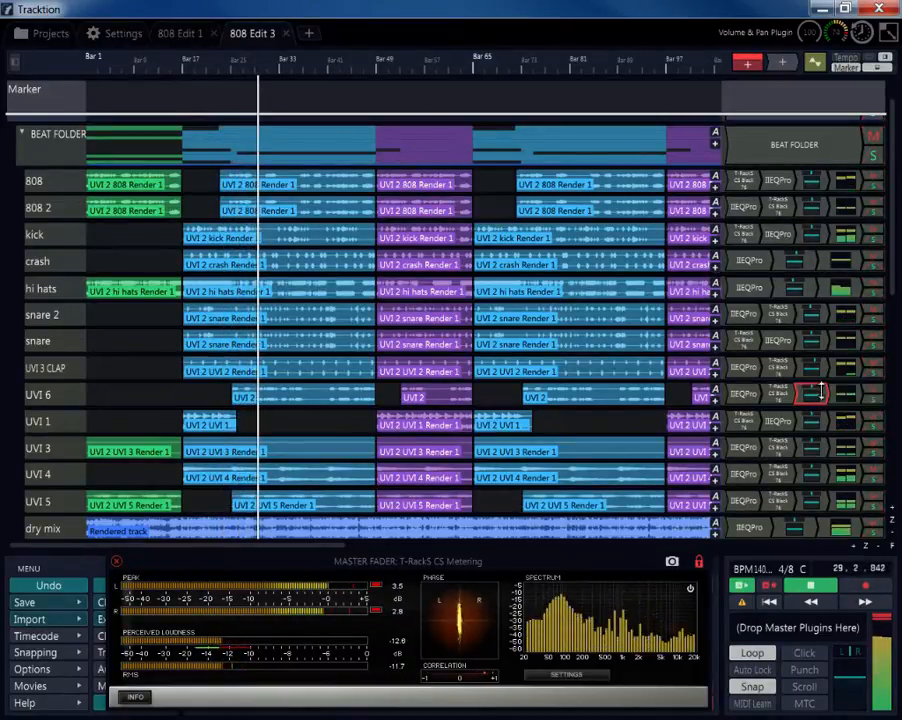
drag(808, 393, 762, 400)
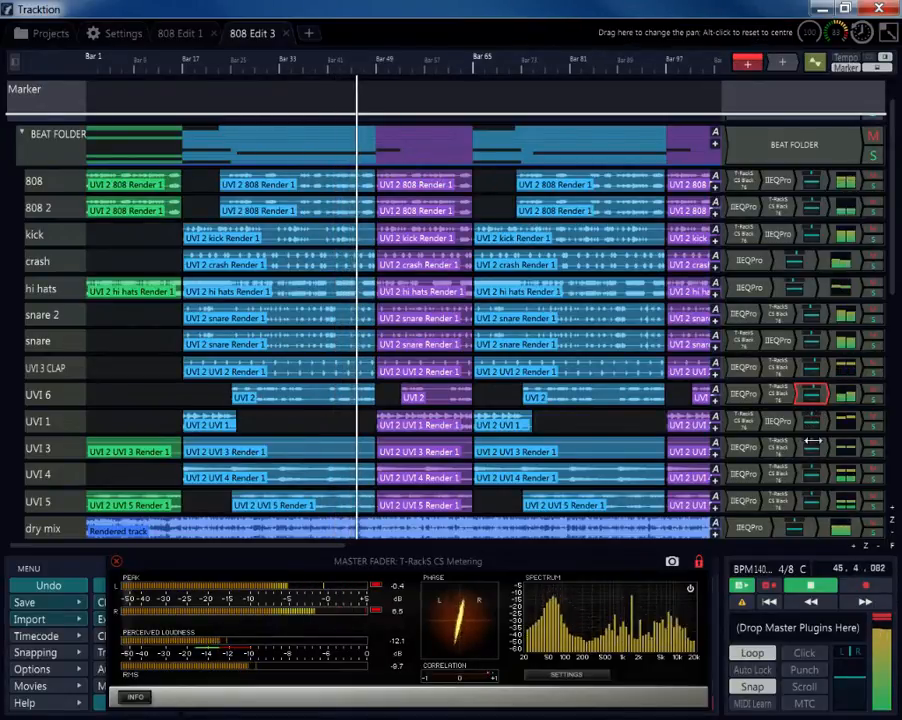
drag(813, 441, 688, 442)
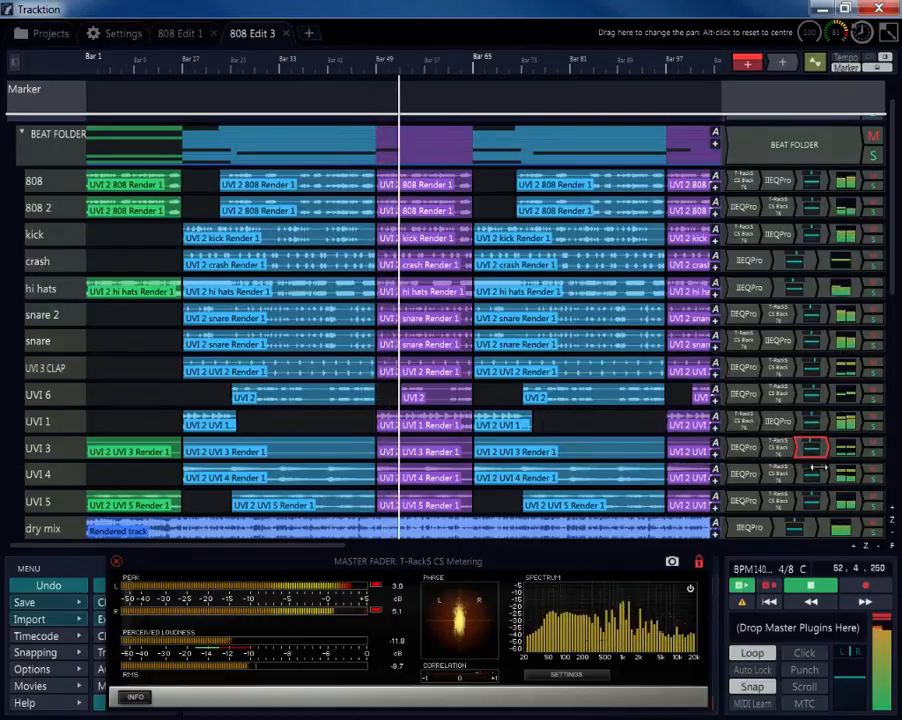
drag(817, 442, 694, 397)
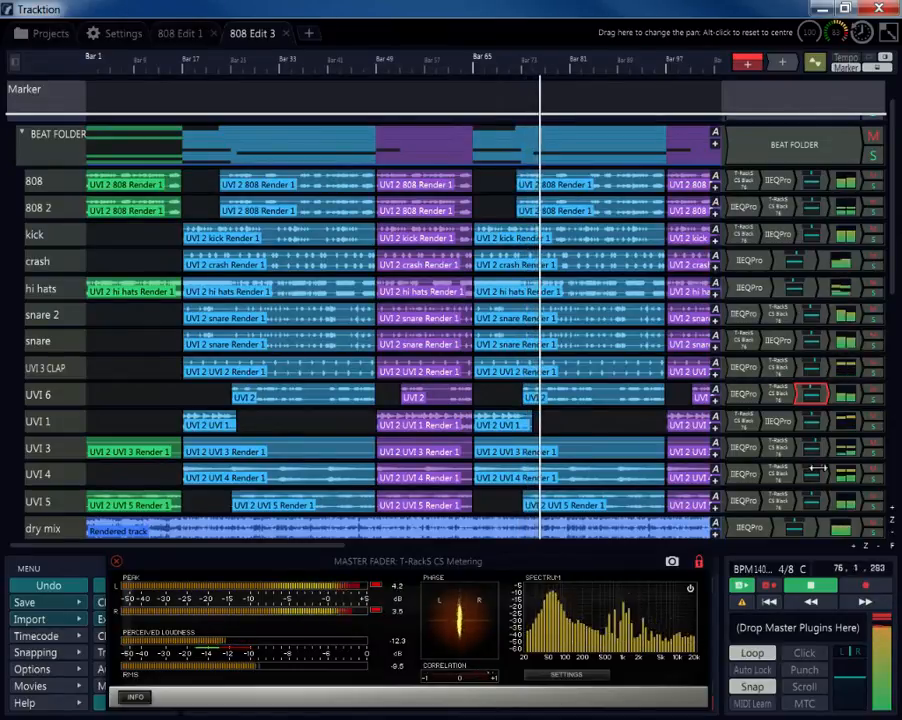
- Pan the UVI 4 track to about 0.4 and adjust the UVI 5 track's pan, ending with playback stopped
drag(818, 469, 770, 457)
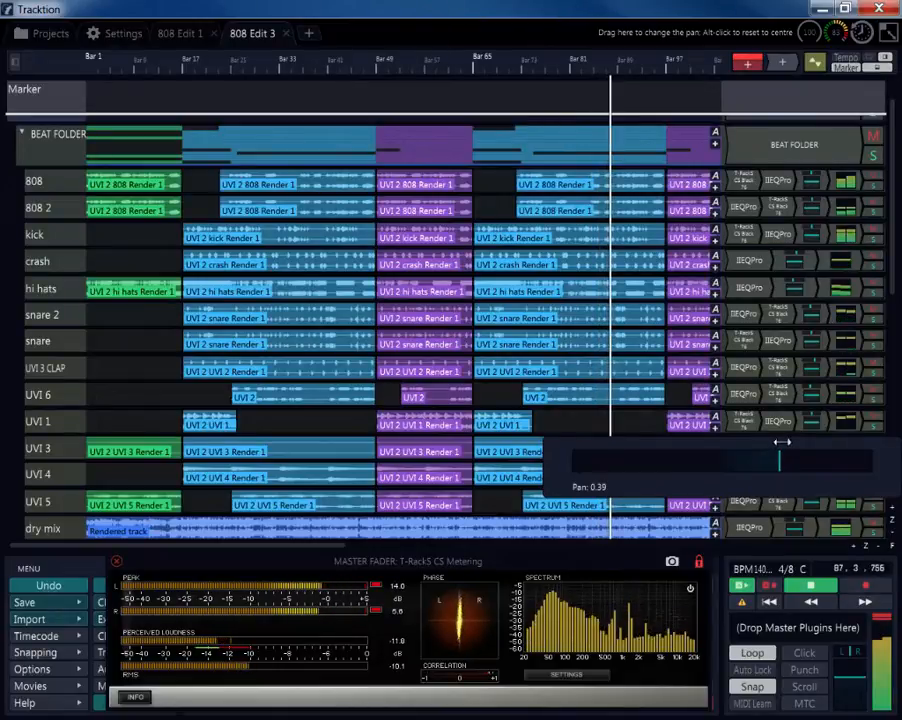
drag(780, 441, 786, 441)
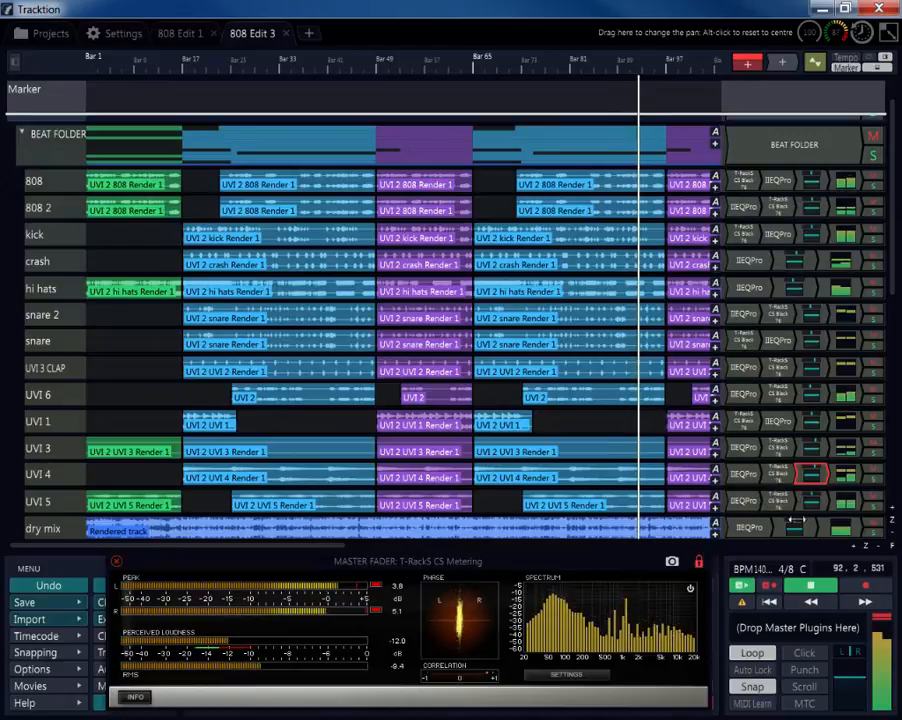
drag(798, 521, 709, 517)
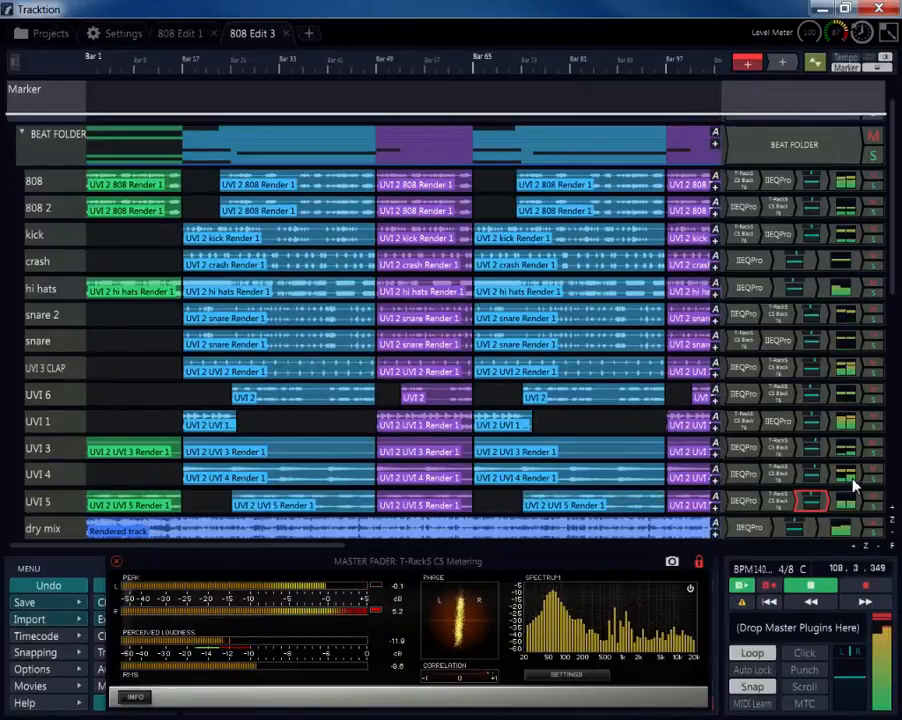
click(806, 588)
- Close the 808 Edit 1 edit and play 808 Edit 3 from the beginning
click(768, 601)
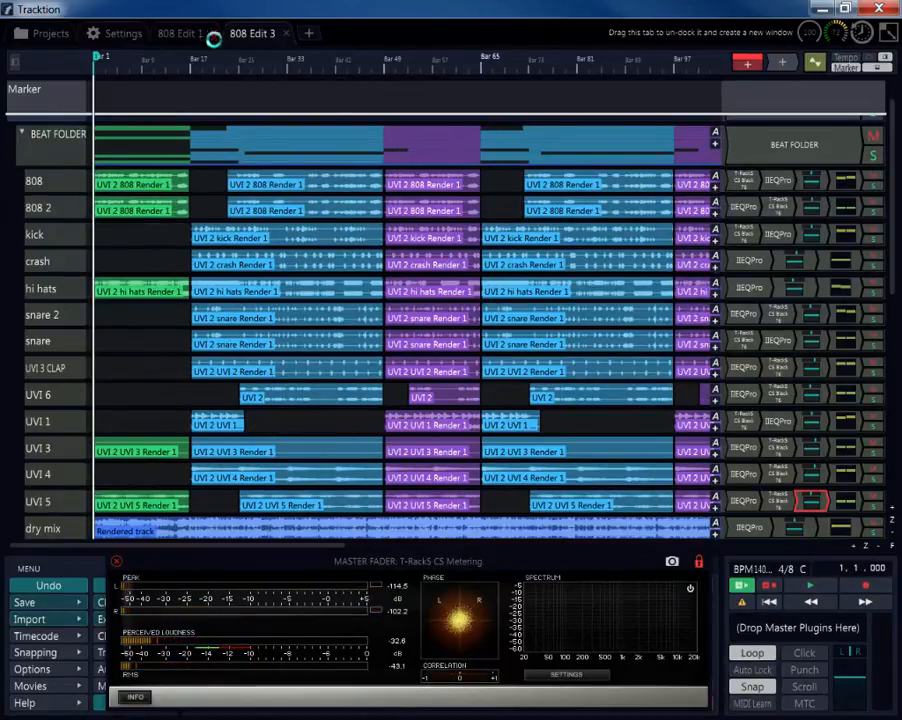
click(343, 480)
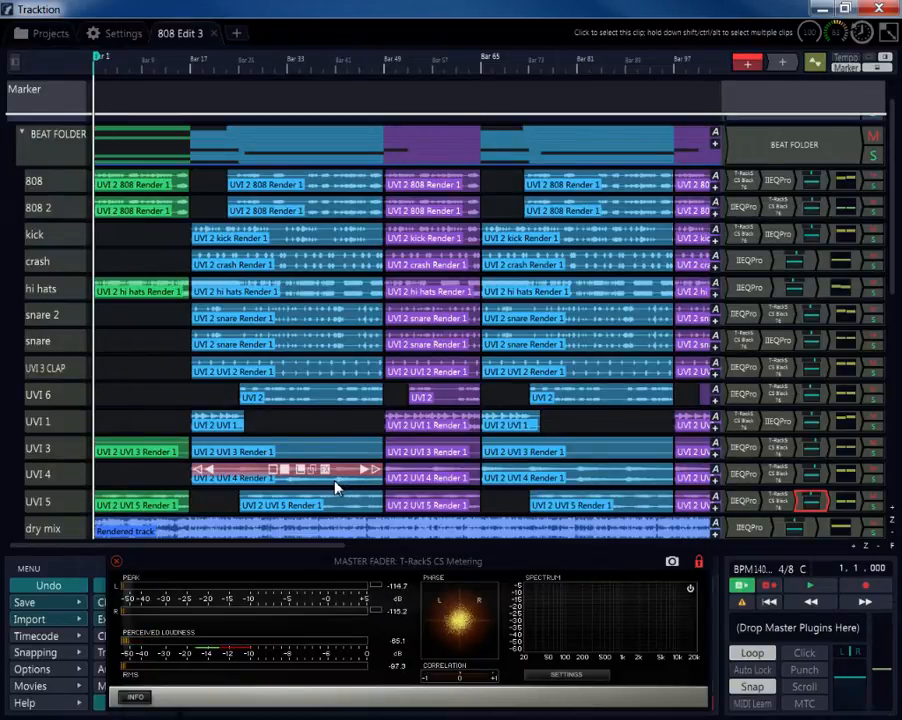
click(494, 548)
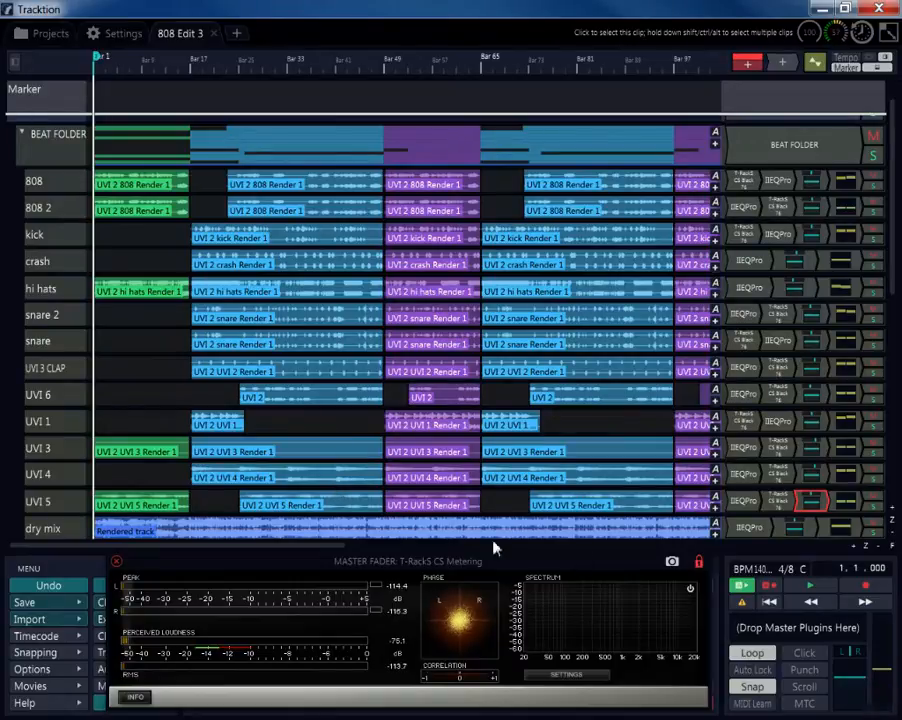
click(806, 588)
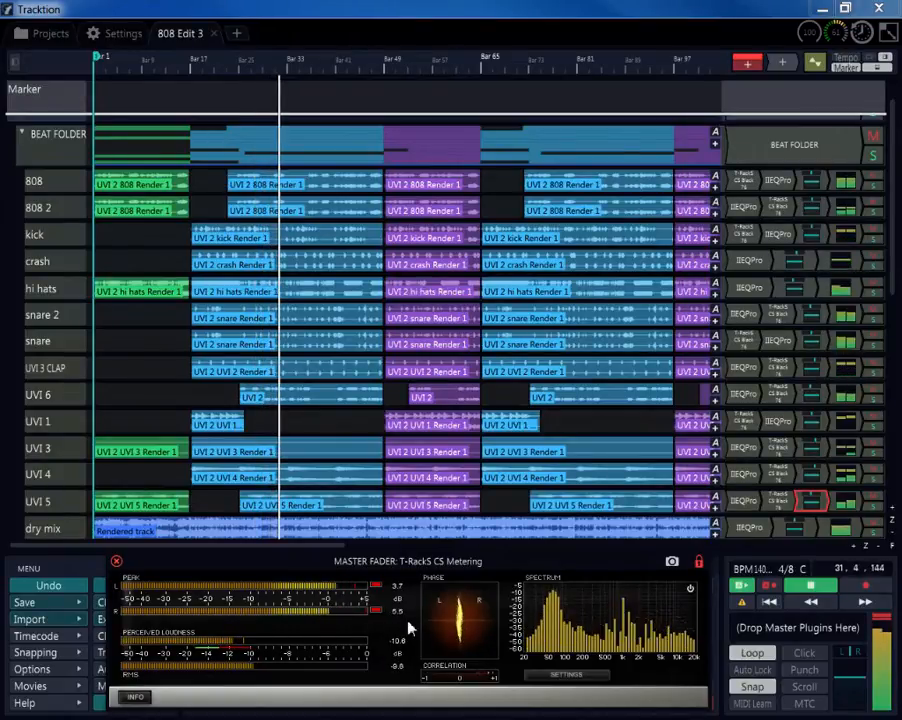
click(425, 527)
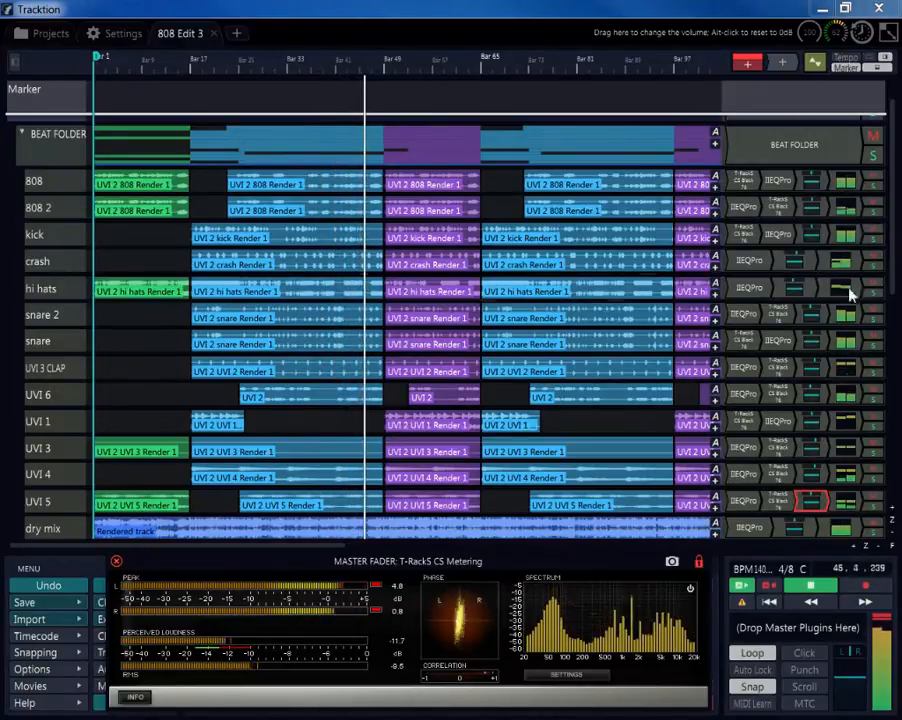
- Disable the T-RackS CS Bus Comp plugin on the BEAT FADER track and close its window
drag(894, 272, 890, 485)
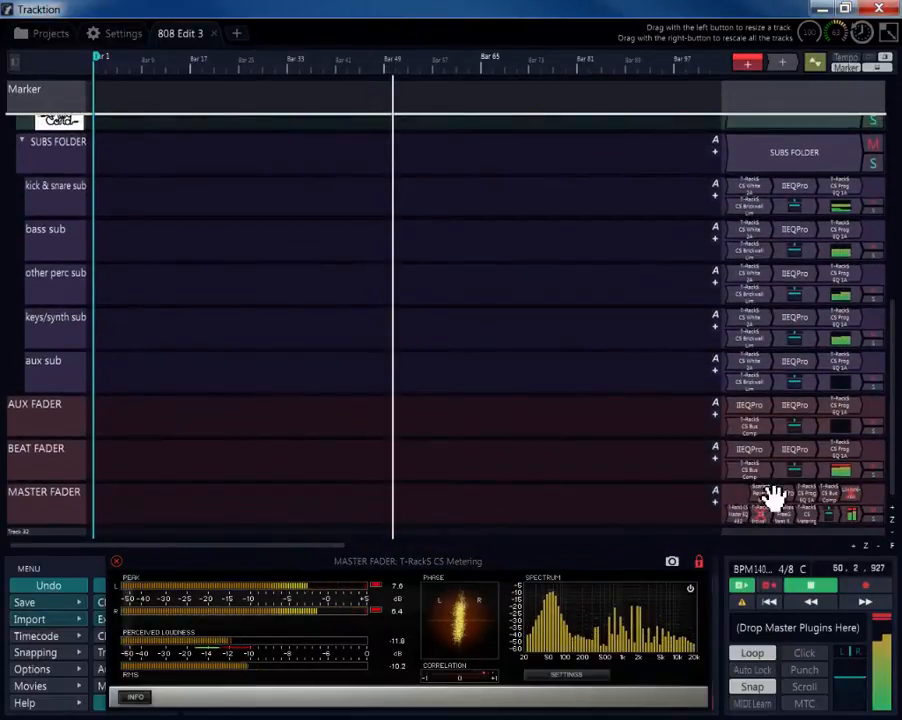
double_click(838, 455)
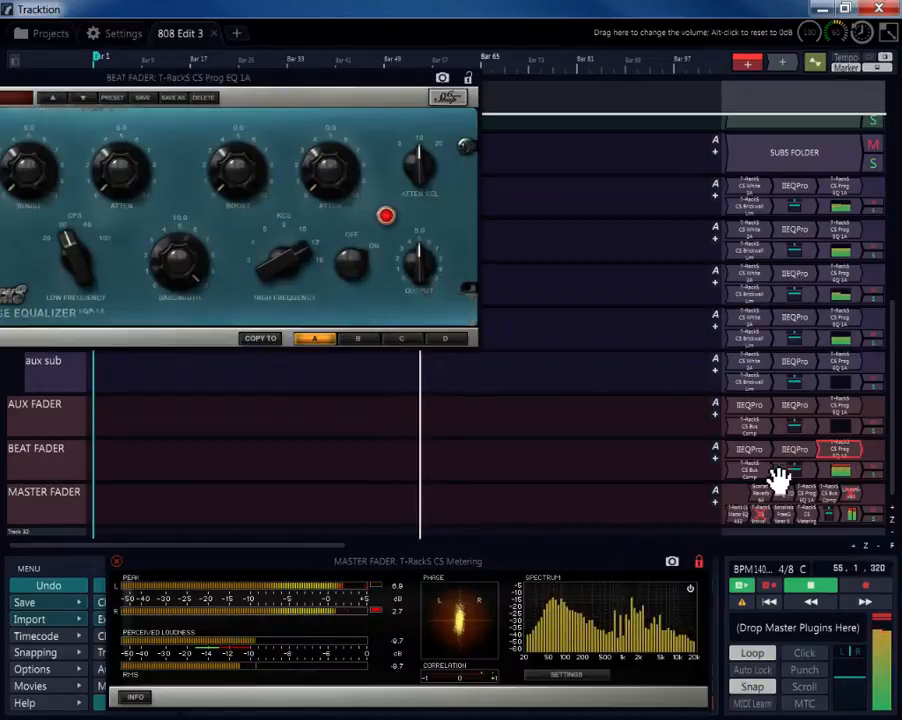
double_click(745, 472)
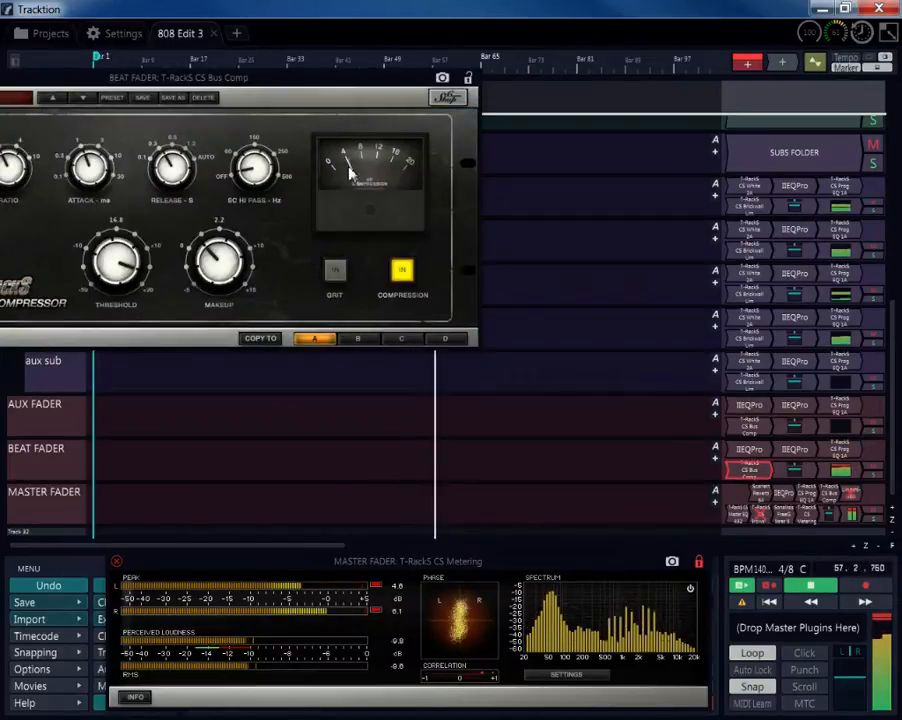
right_click(771, 476)
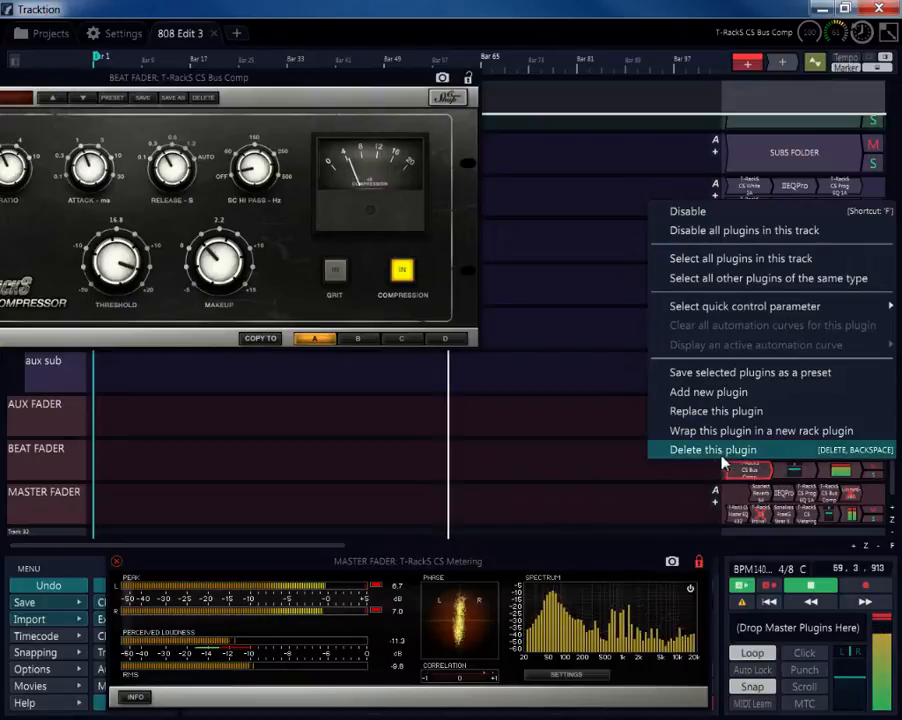
drag(611, 557, 628, 574)
click(594, 688)
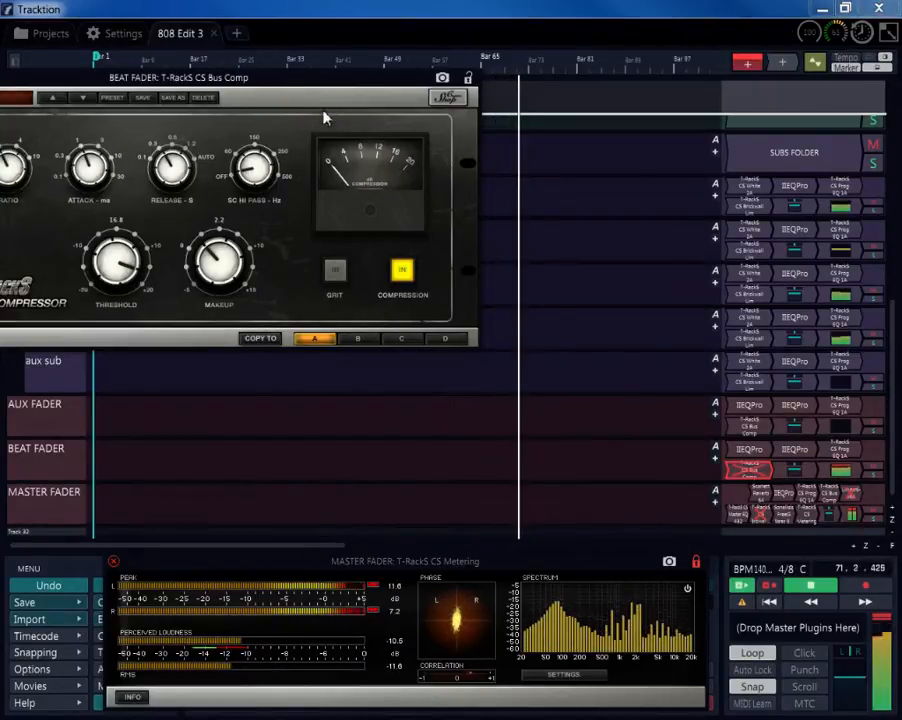
drag(319, 79, 550, 171)
click(117, 172)
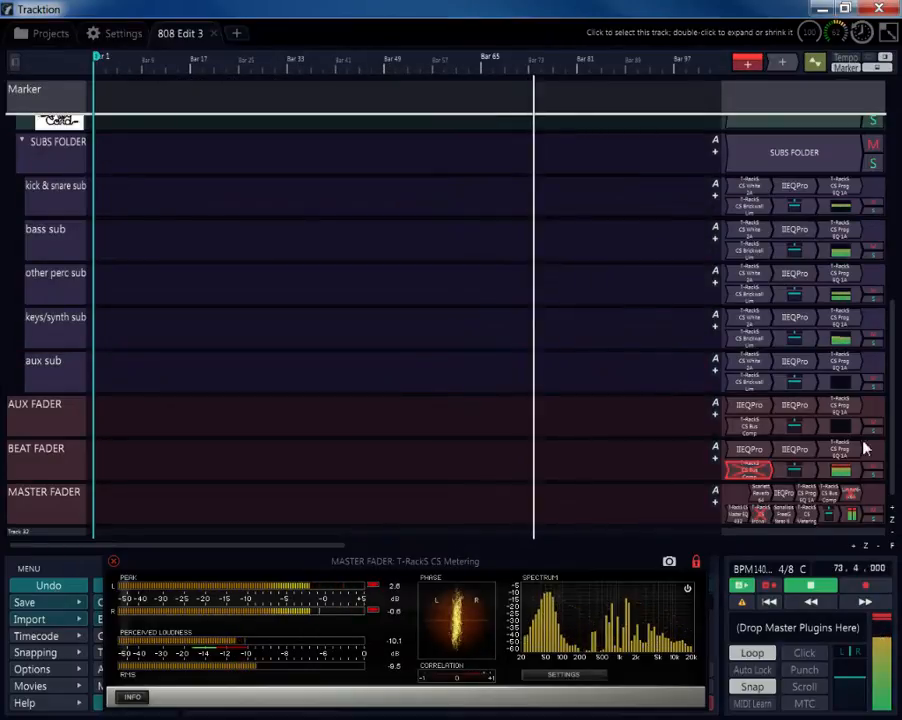
- Disable the T-RackS CS Bus Comp plugin on the MASTER FADER track and close its window
double_click(829, 494)
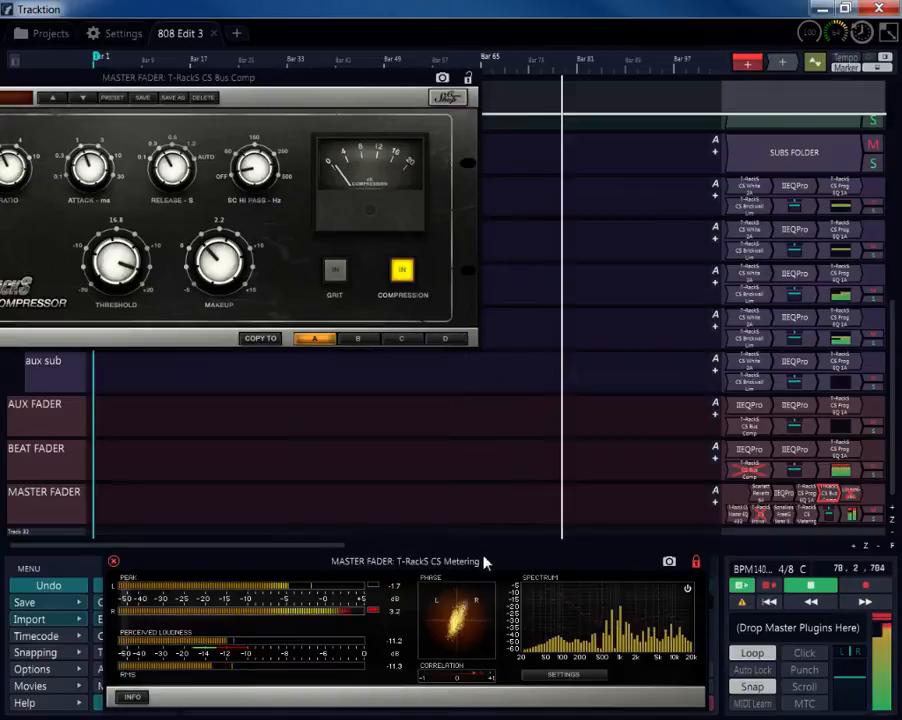
drag(483, 560, 462, 306)
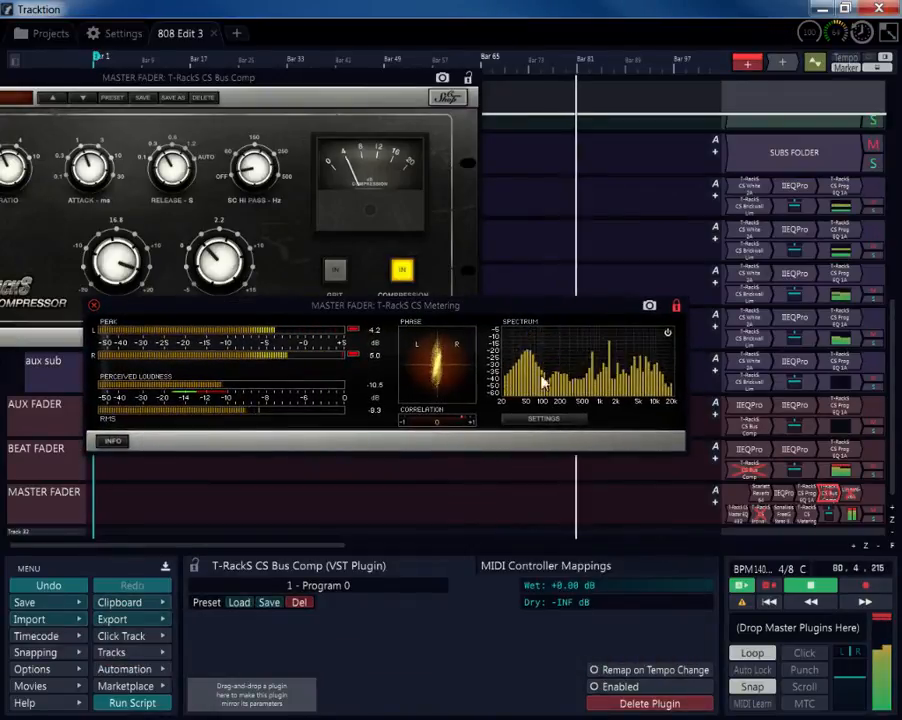
drag(528, 308, 543, 542)
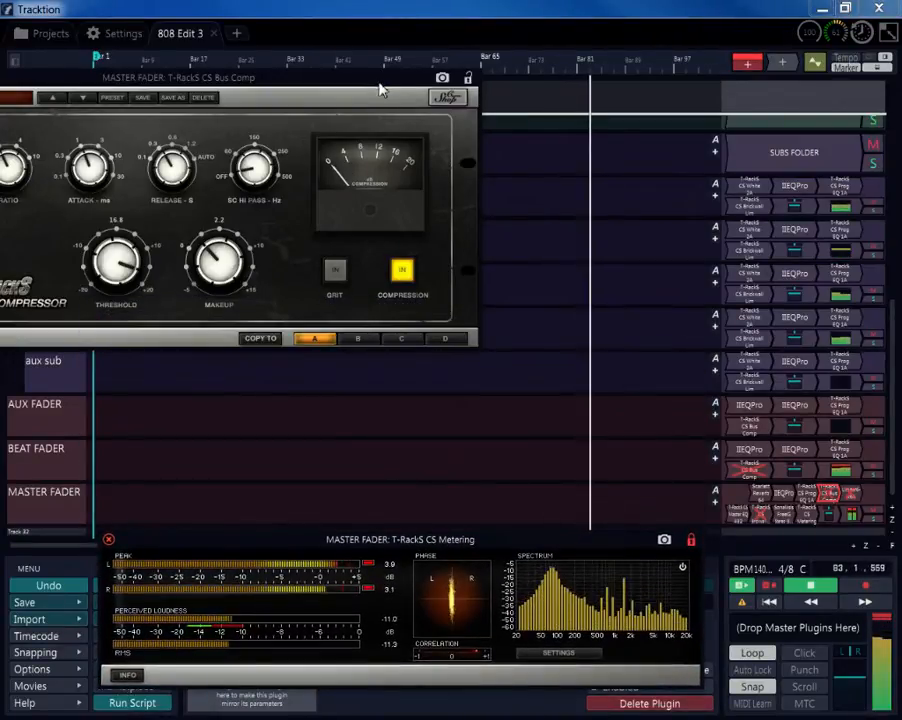
drag(382, 82, 507, 250)
click(12, 245)
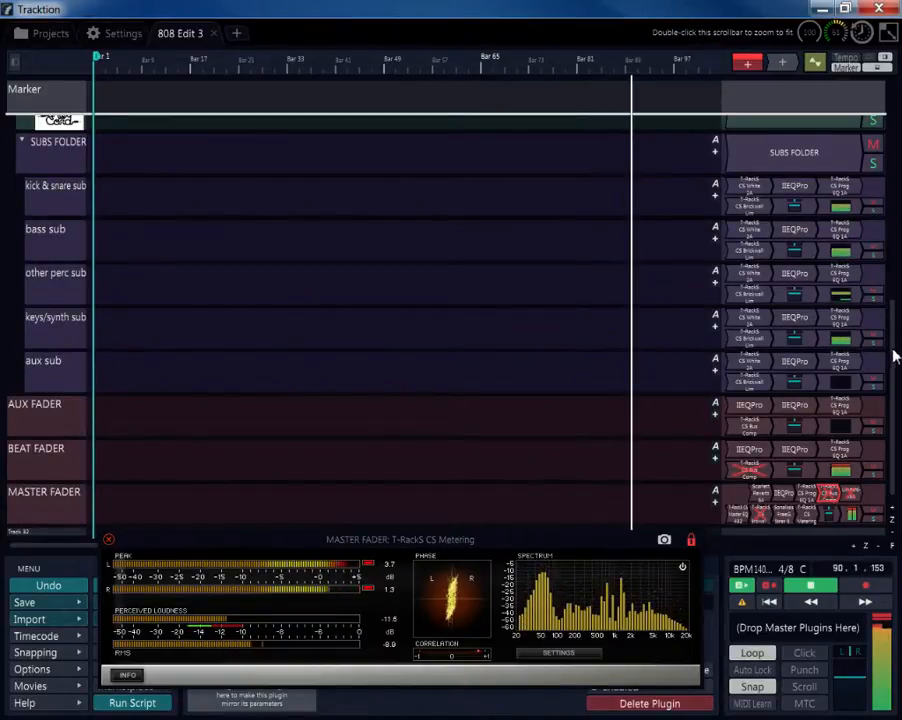
- Open the T-RackS CS White 2A plugin on the kick & snare sub and move its window fully into view
scroll(892, 310, up, 3)
click(82, 285)
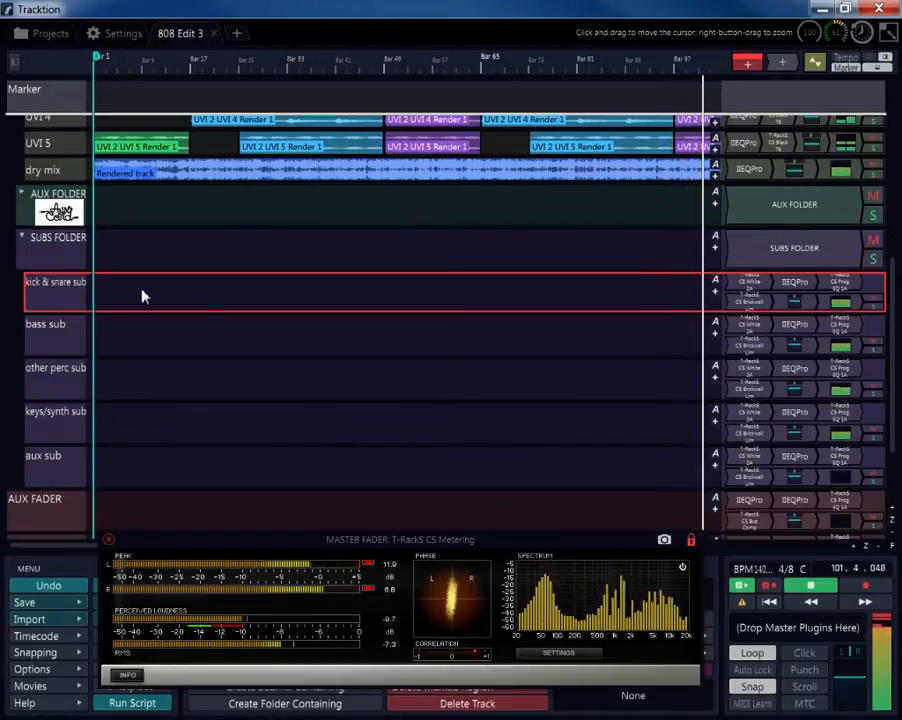
double_click(757, 285)
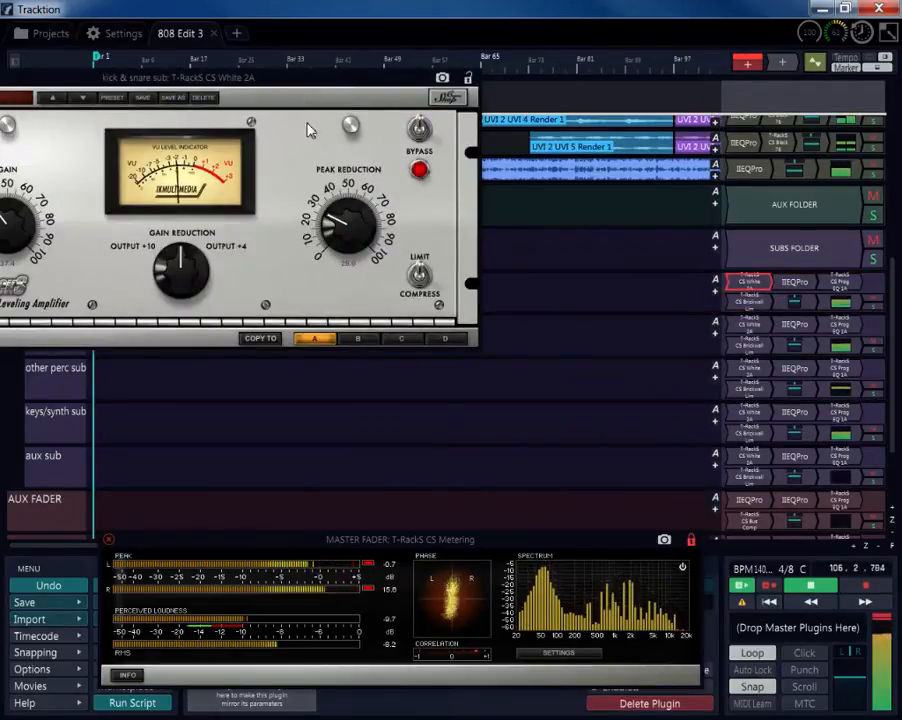
drag(326, 93, 486, 133)
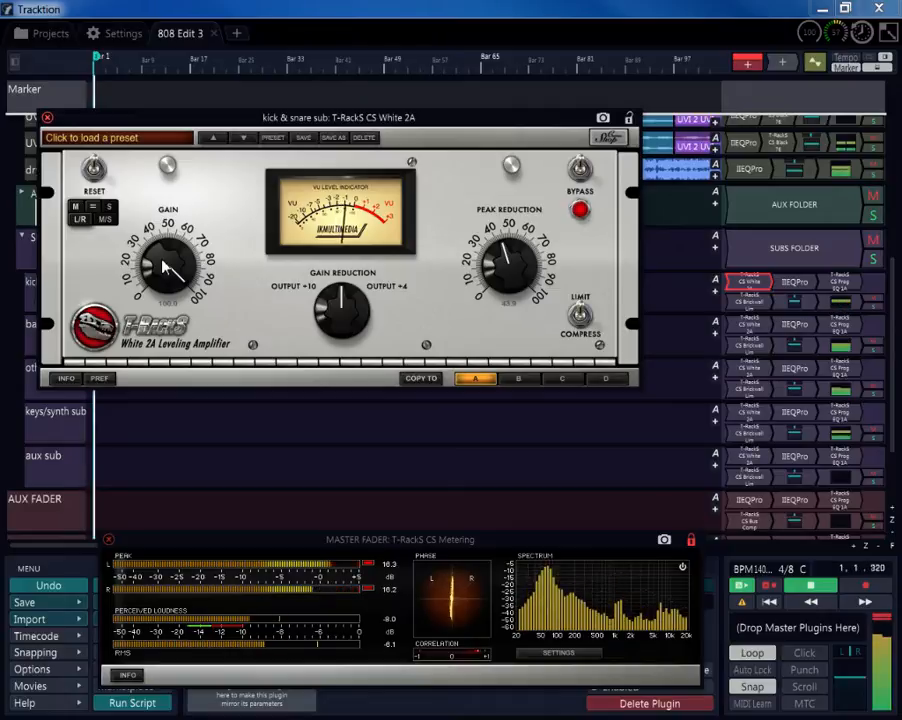
- Set the White 2A's gain to about 52 and peak reduction to about 31 on the kick & snare sub, then stop playback
drag(165, 268, 176, 299)
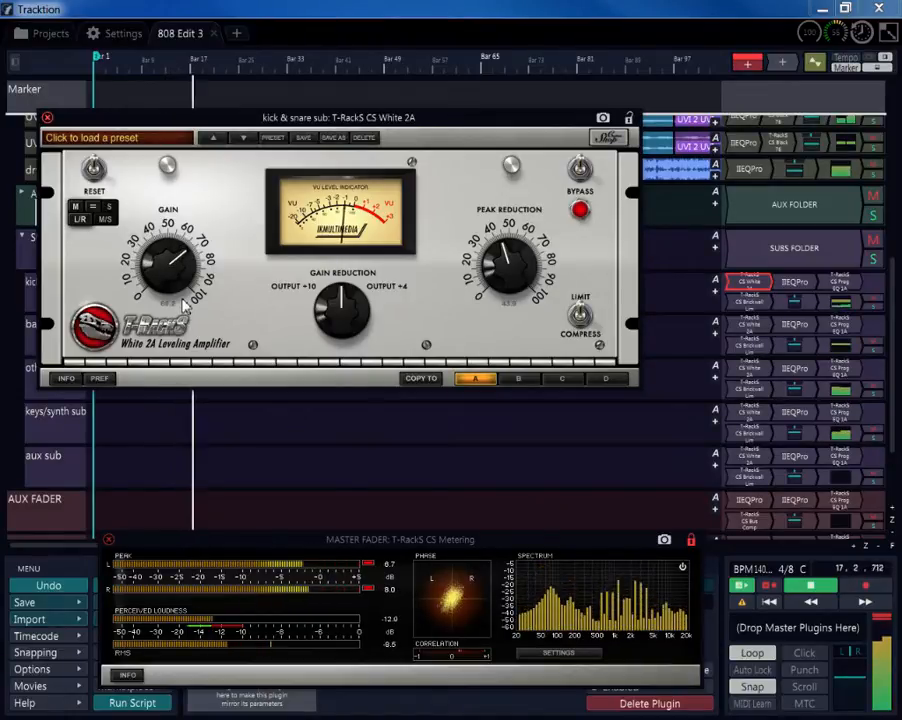
drag(177, 280, 181, 288)
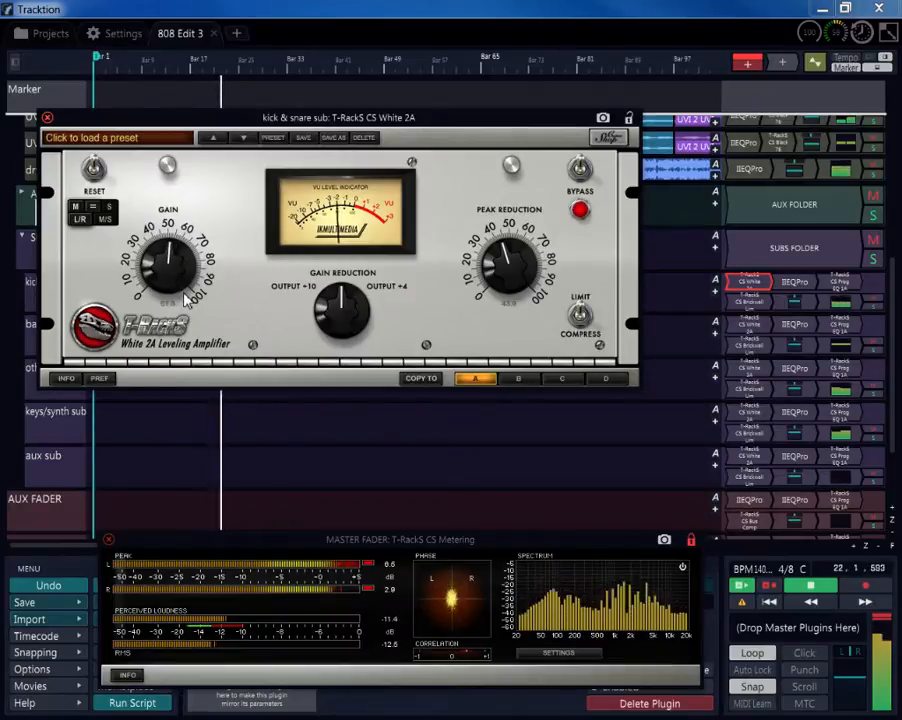
drag(497, 262, 498, 271)
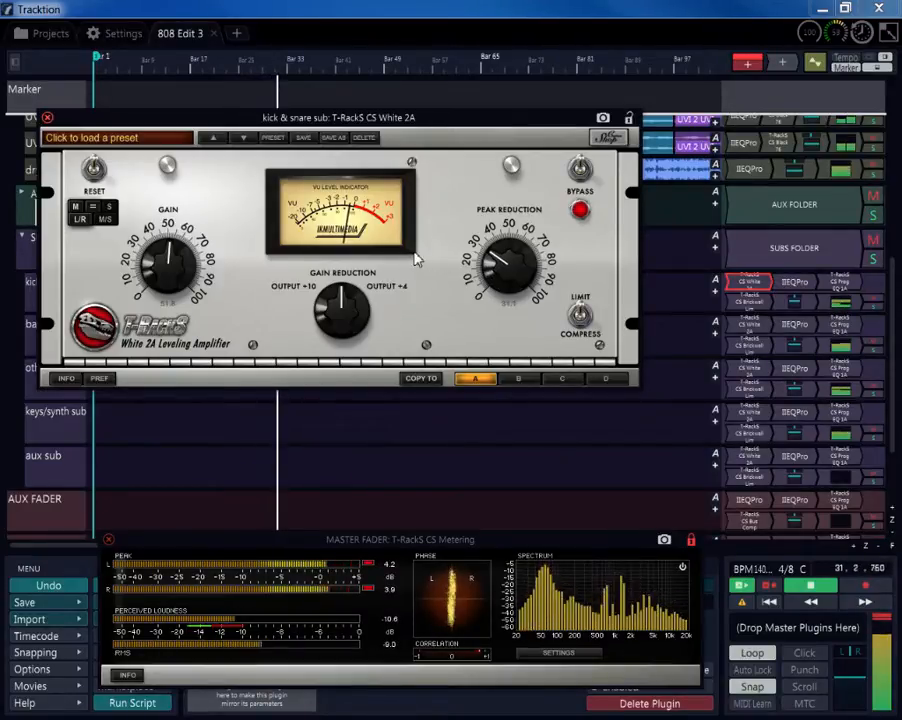
click(814, 588)
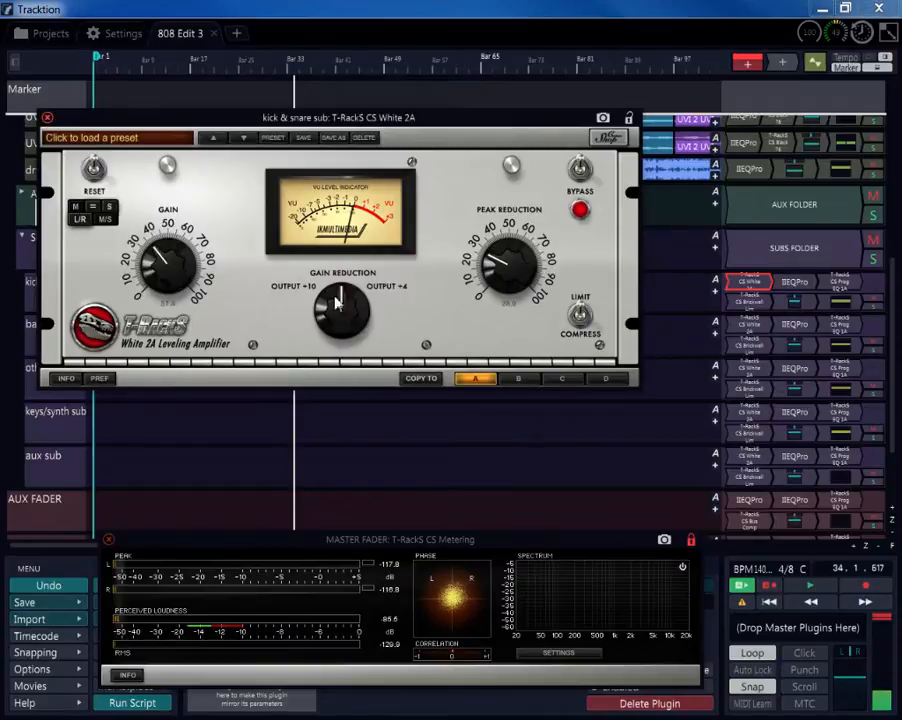
- Audition the song from about bar 34 with the White 2A's gain at about 56 and peak reduction at about 24, then rewind
click(822, 595)
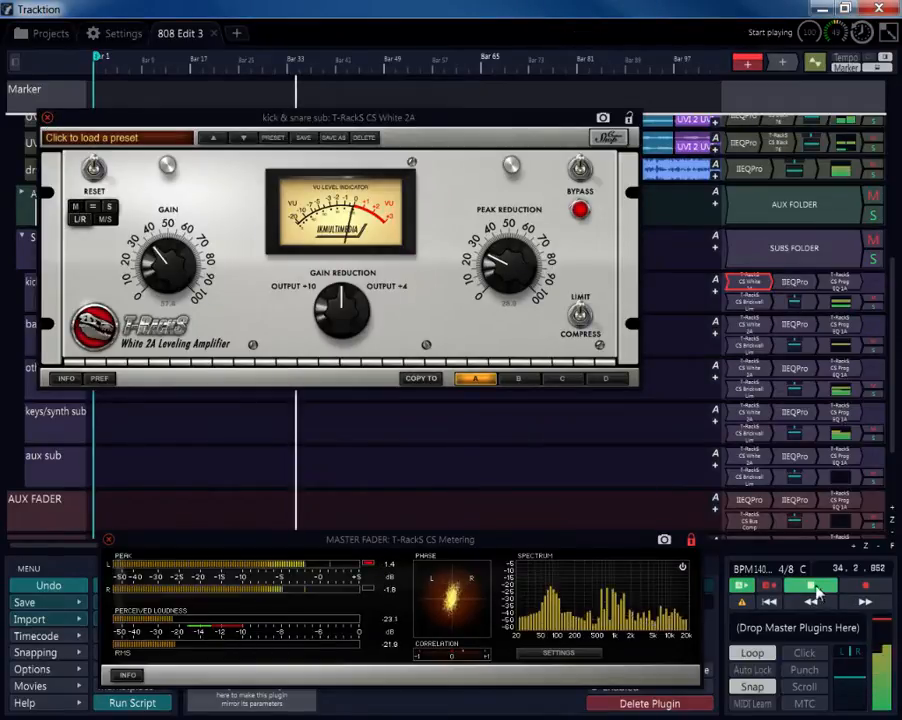
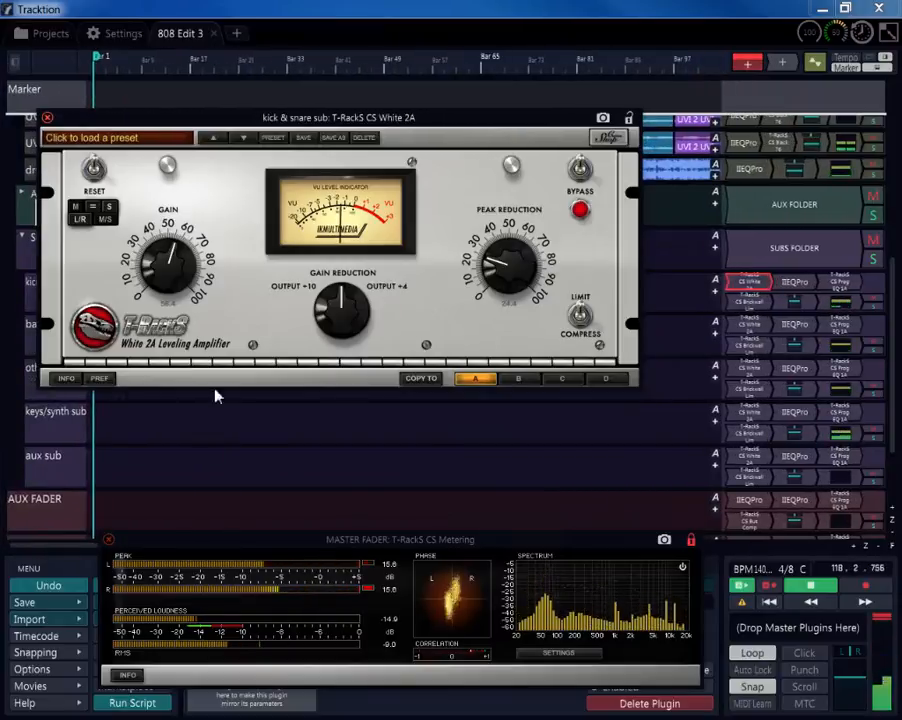
click(210, 424)
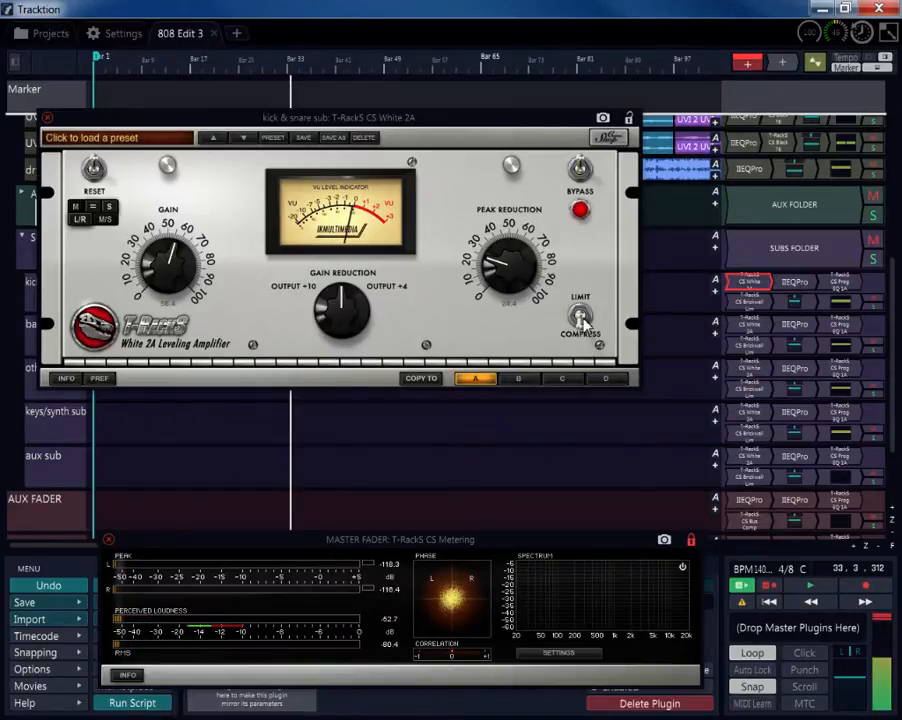
click(773, 602)
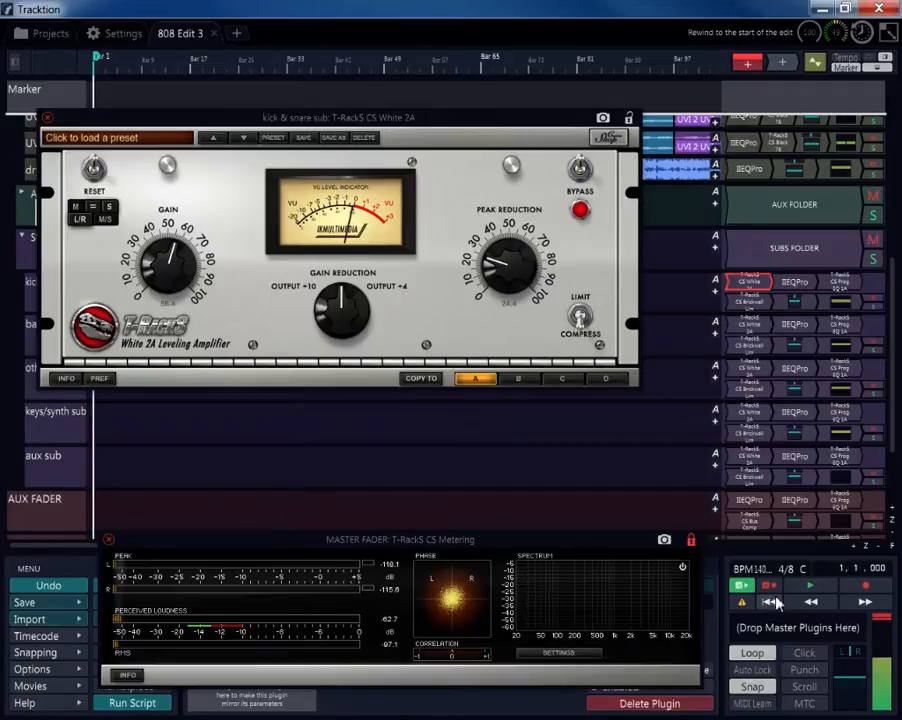
- Play the song from the start and set the White 2A's gain to about 54 and peak reduction to about 20
click(808, 586)
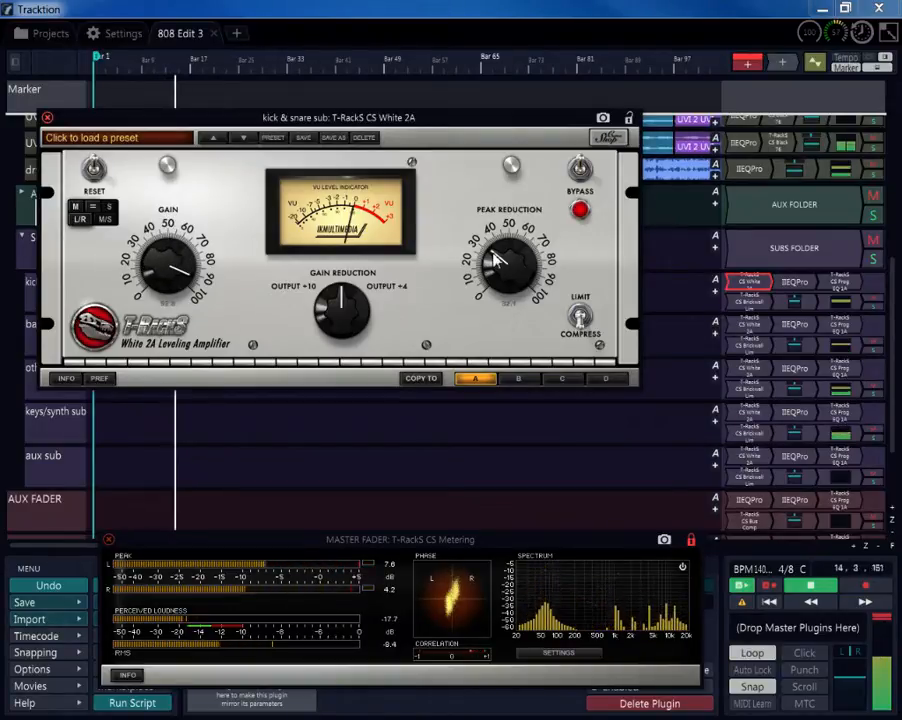
drag(169, 272, 172, 287)
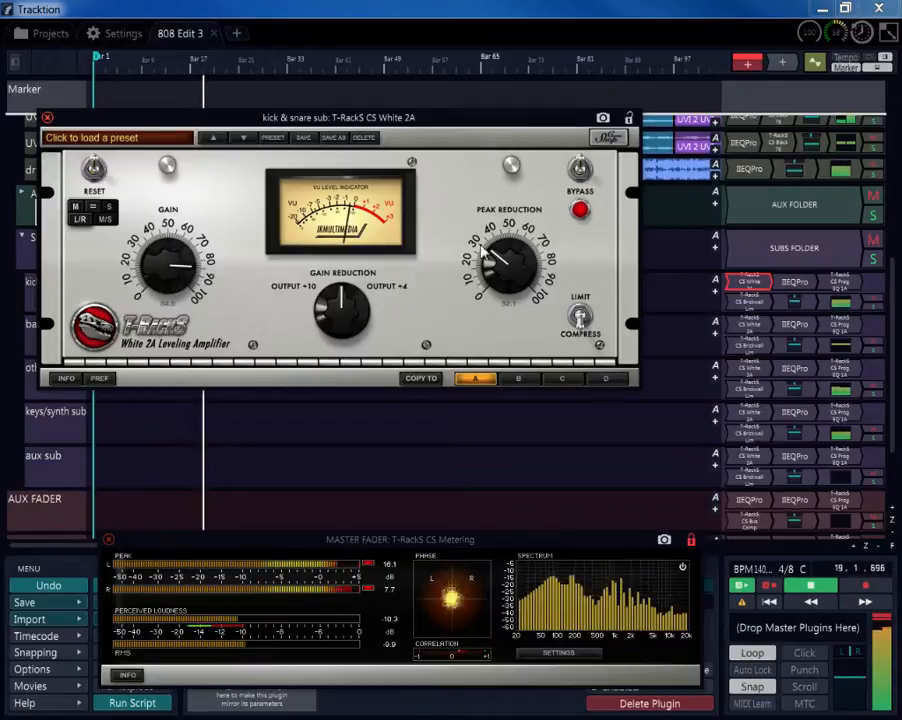
drag(146, 262, 154, 281)
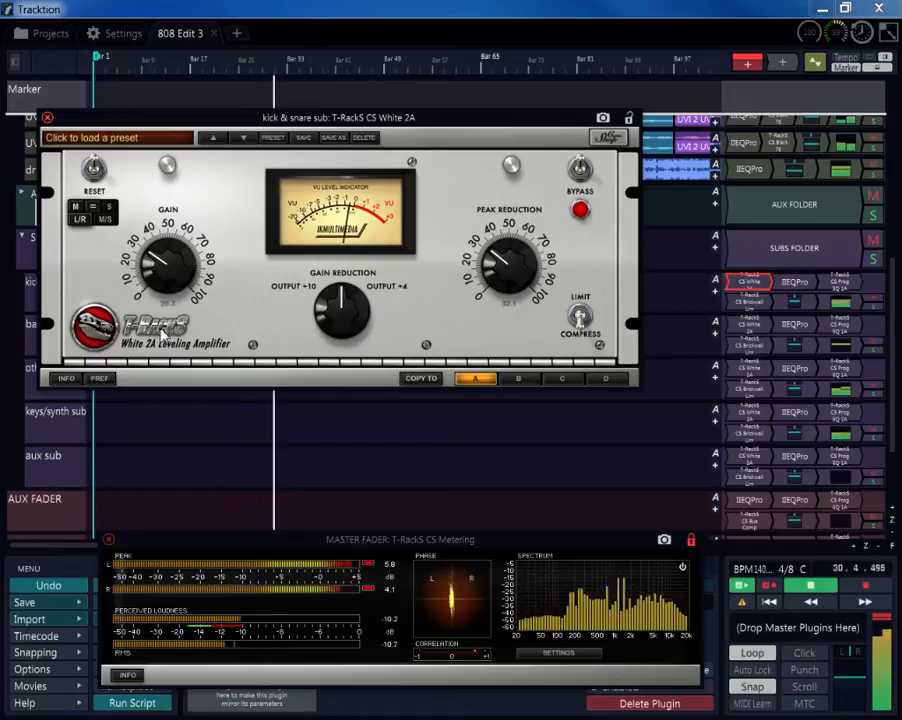
click(109, 207)
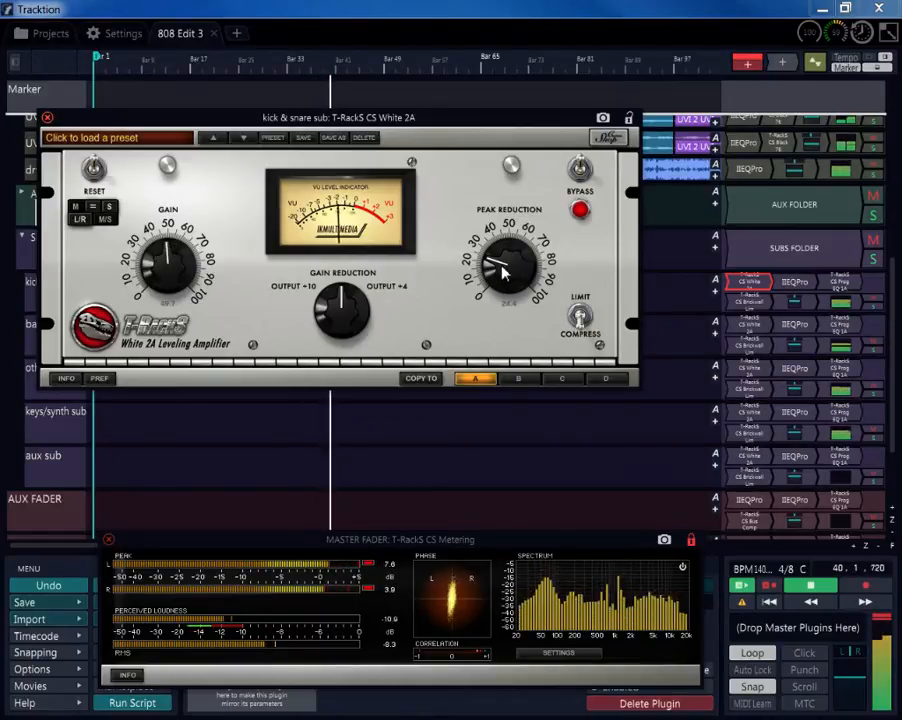
drag(501, 266, 501, 272)
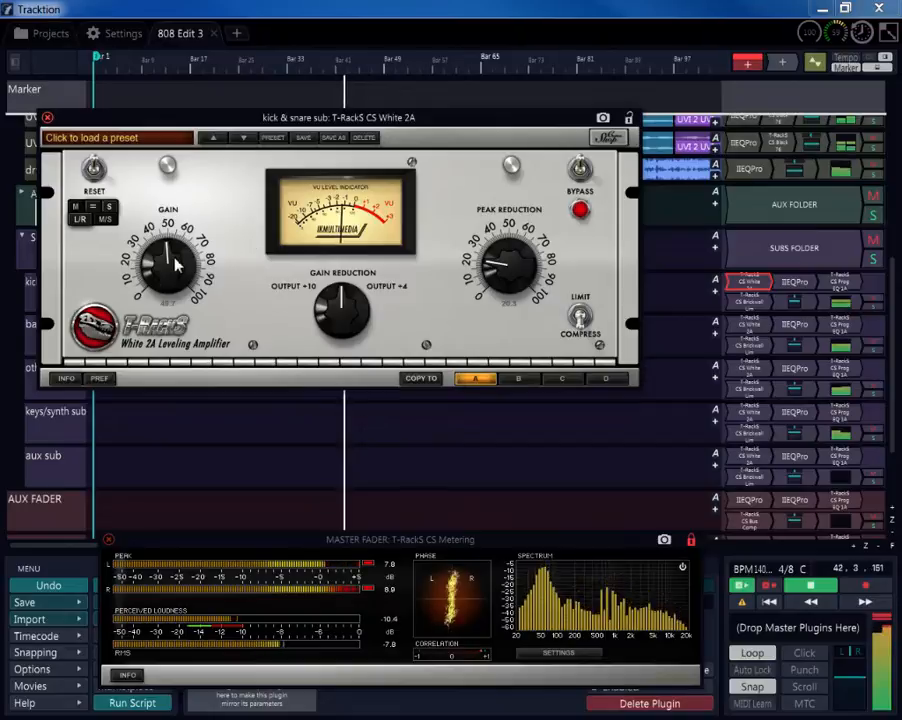
drag(176, 263, 176, 256)
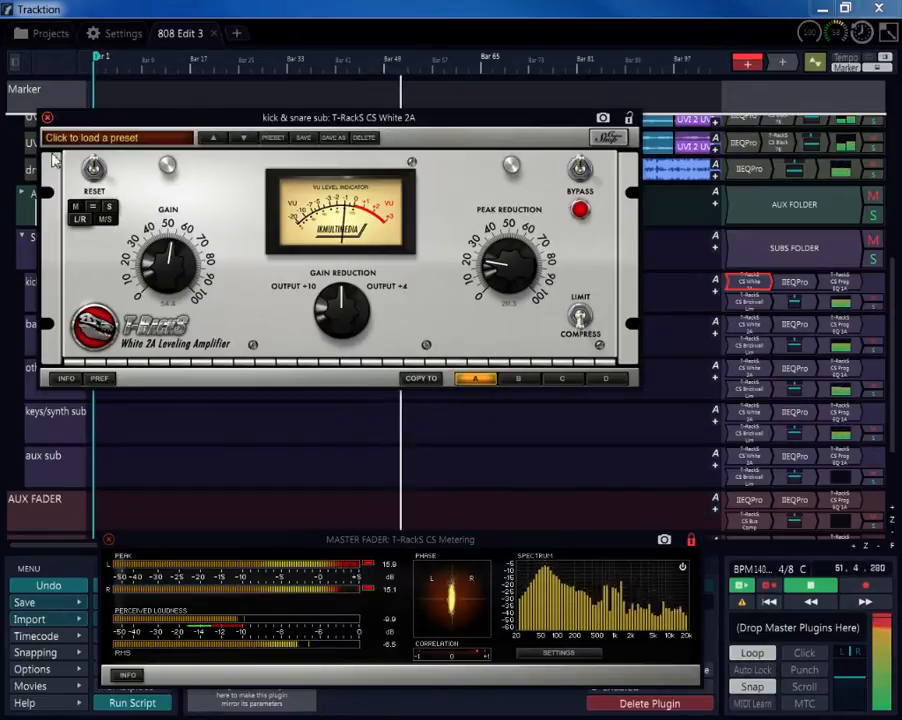
- Close the White 2A, open the kick & snare sub's IIEQPro with its analyzer on, and move its window fully into view
click(47, 117)
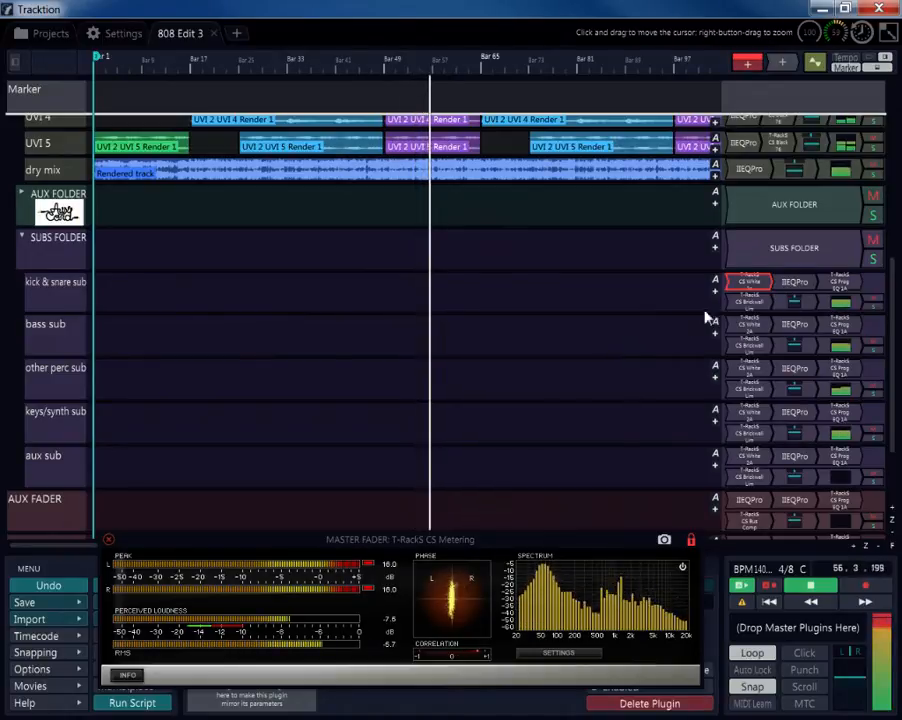
double_click(792, 283)
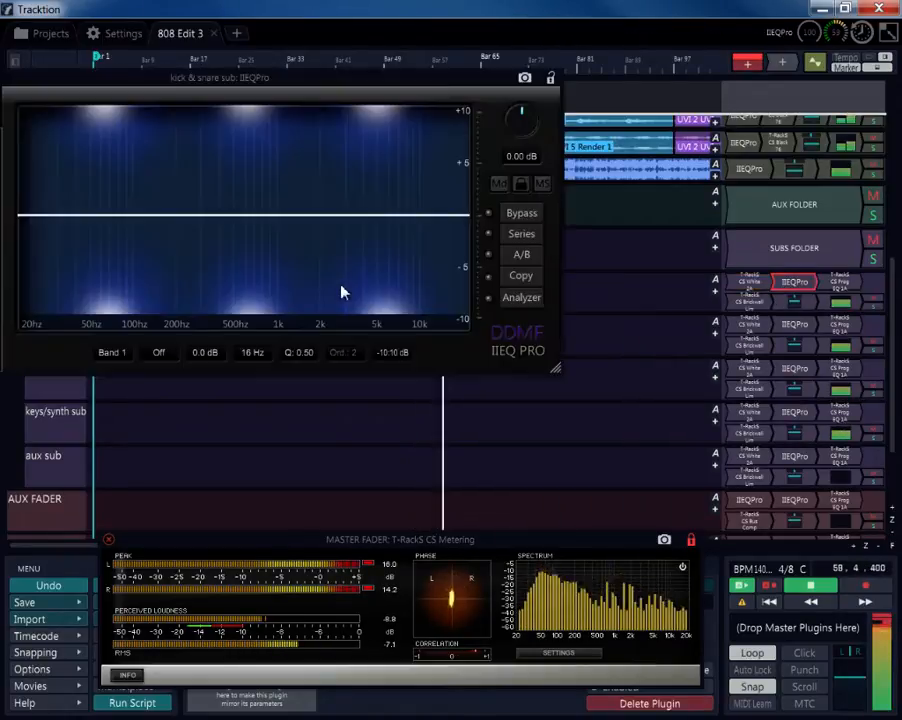
click(521, 297)
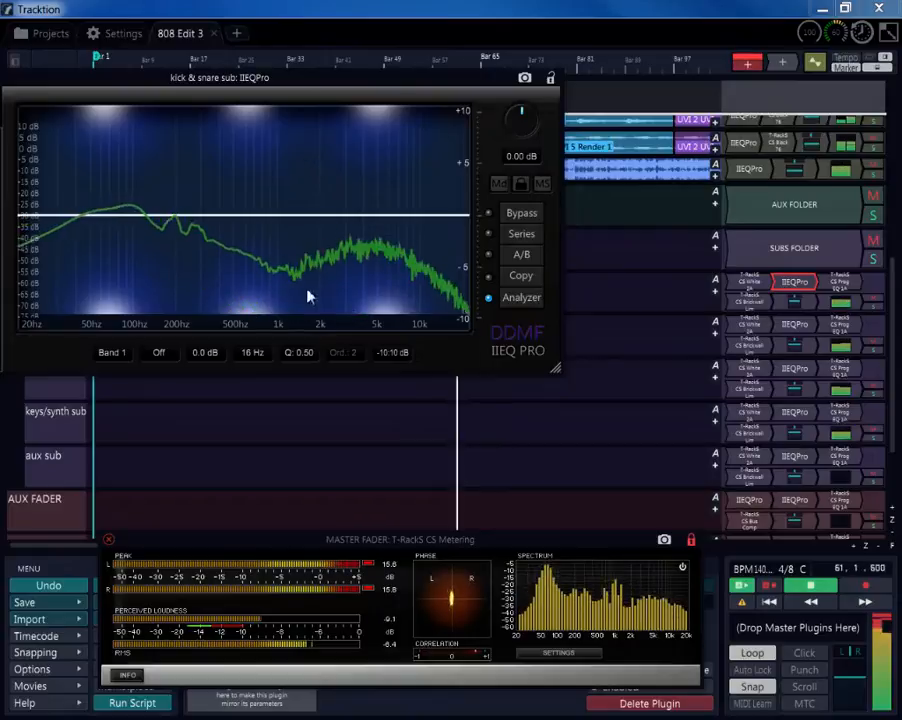
drag(304, 76, 511, 88)
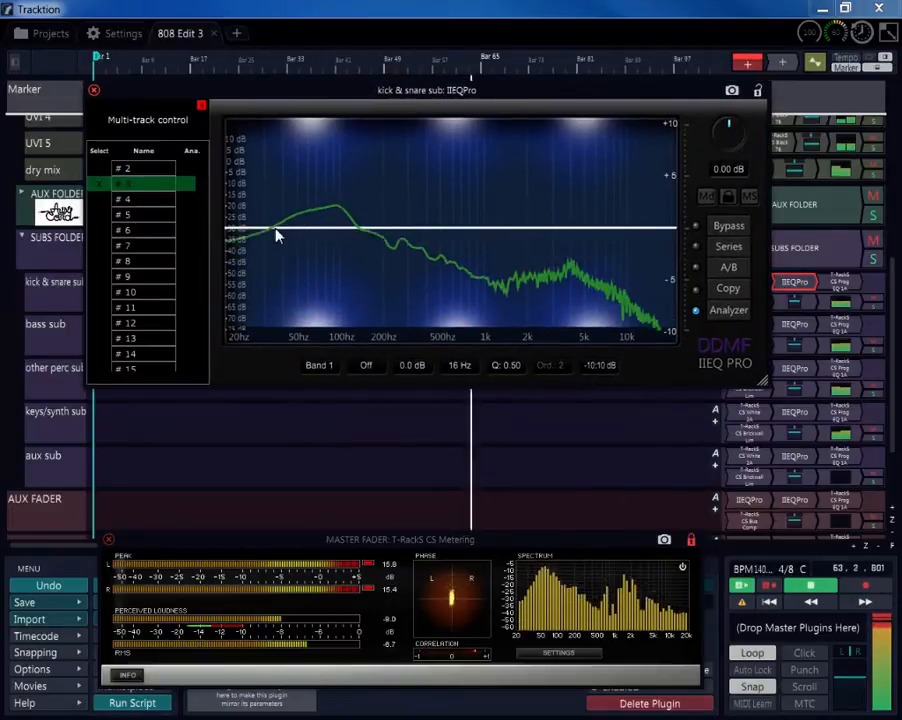
- Rename the kick & snare sub's IIEQPro instance to "kick & snare sub" in its multi-track list, reusing the track's name
double_click(62, 292)
double_click(62, 288)
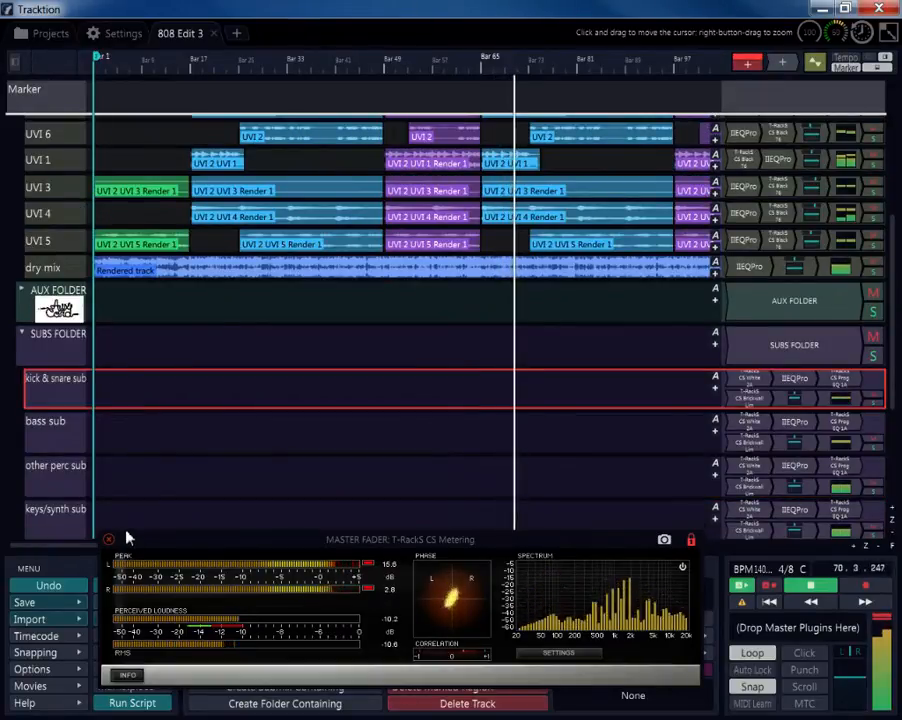
double_click(783, 388)
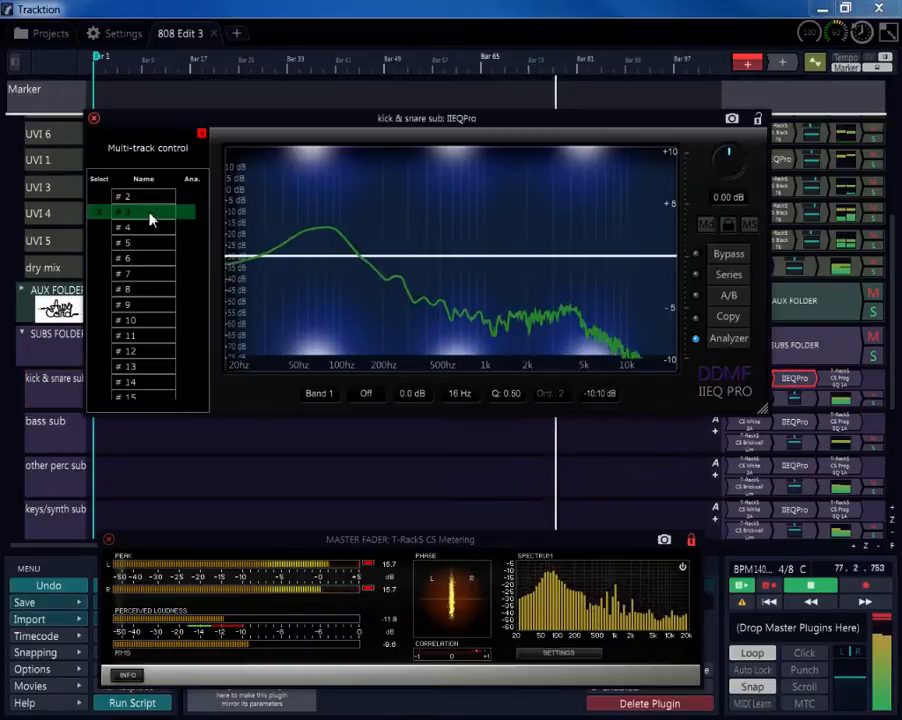
double_click(151, 213)
text(kick & snare sub)
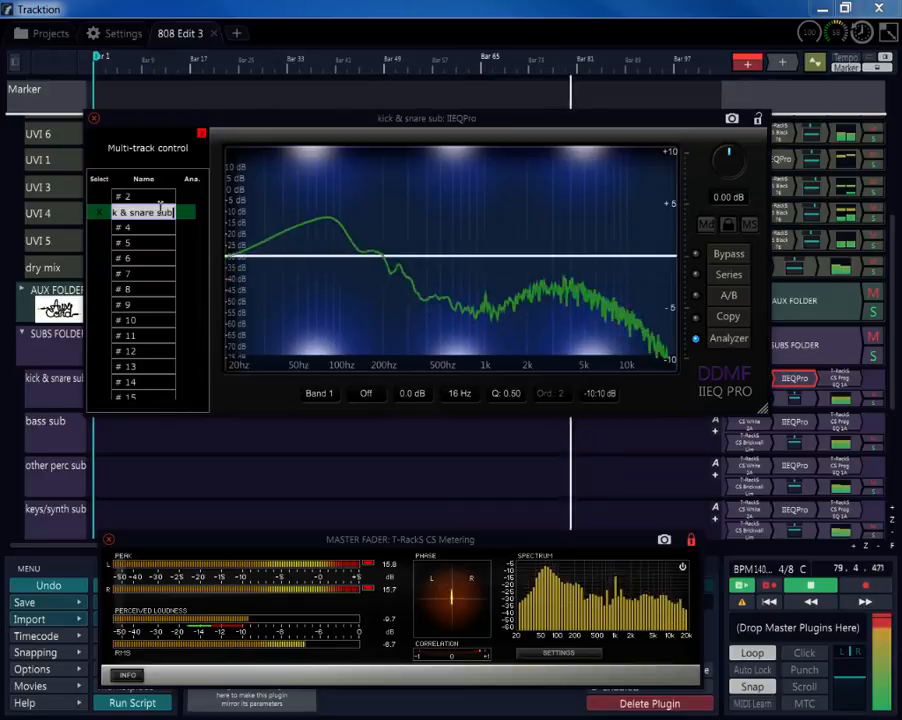
- Add an HPF12 band at 20 Hz with Q 0.78 and a 3.6 dB cut at 152 Hz with Q 2.78
click(388, 258)
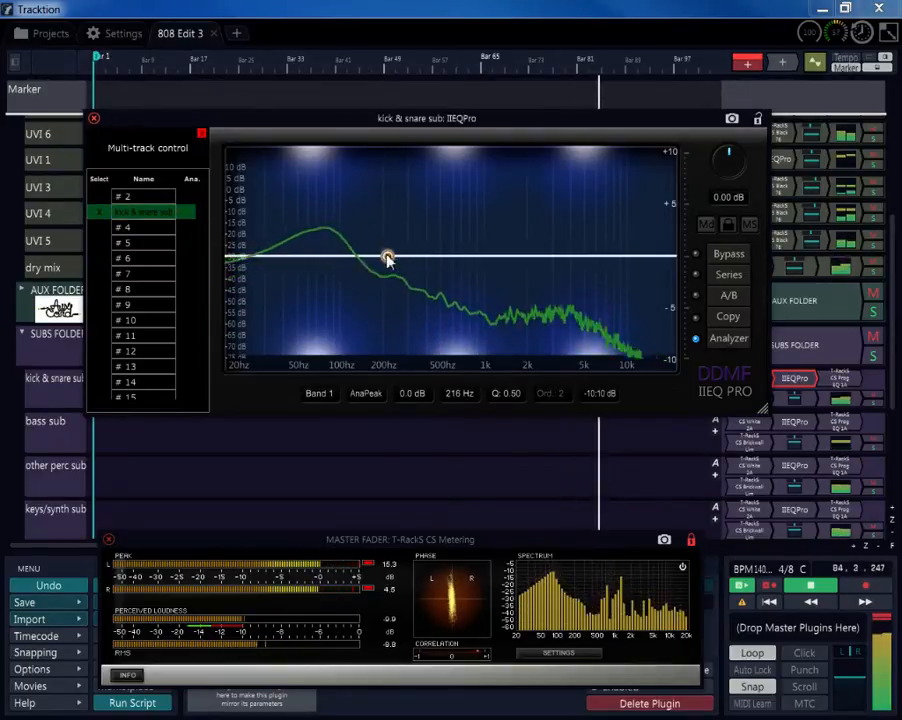
drag(236, 258, 241, 259)
scroll(247, 260, up, 5)
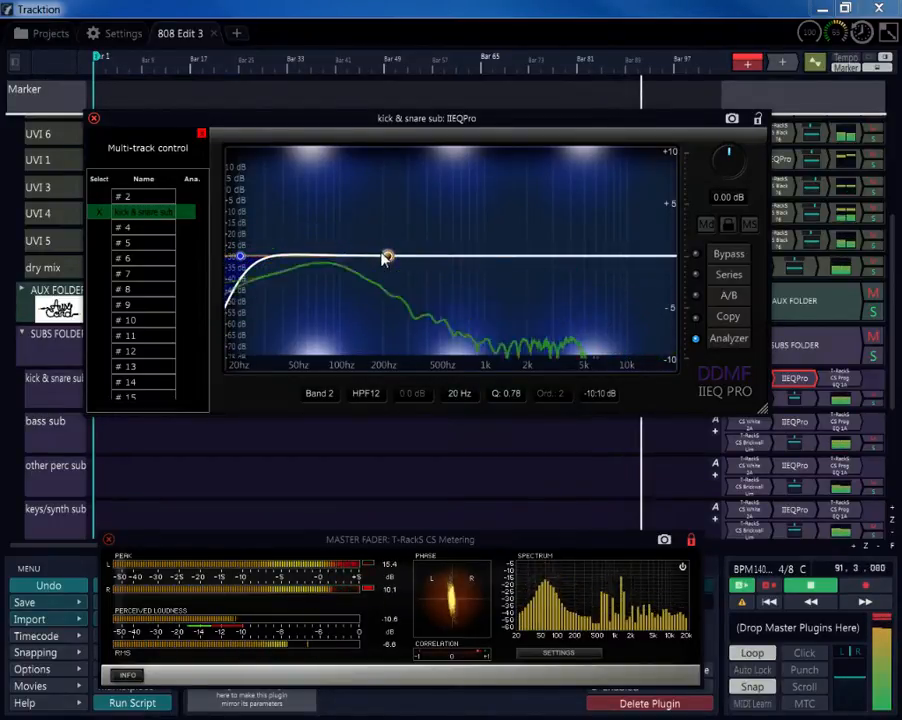
drag(386, 258, 365, 290)
scroll(360, 261, up, 10)
scroll(368, 296, up, 3)
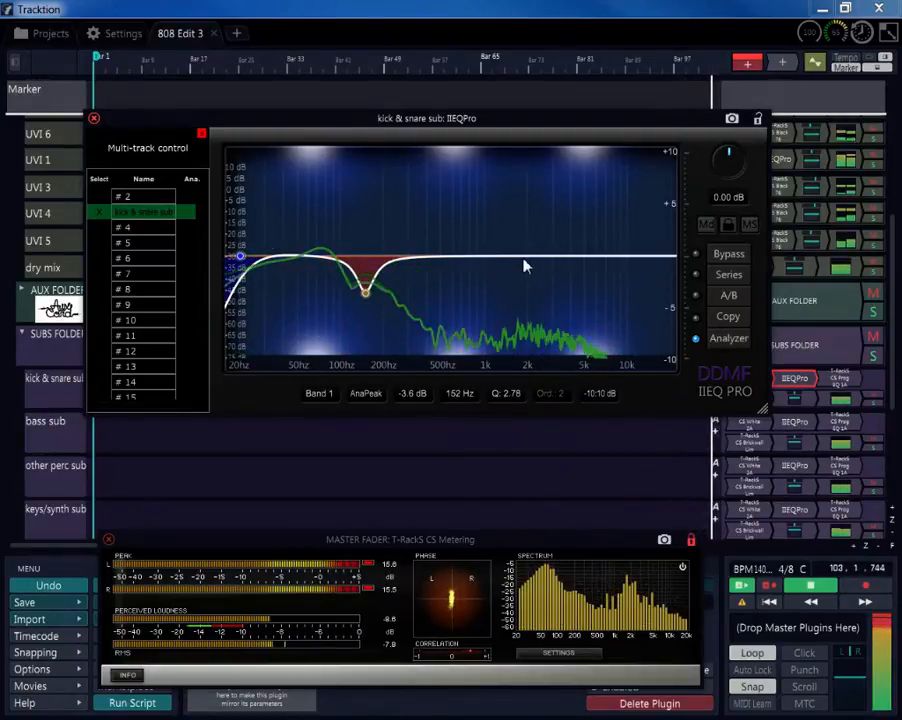
- Add a 4.0 dB boost at 5024 Hz and a 2.3 dB cut at 3424 Hz with Q 6.30, then close IIEQPro
drag(544, 256, 586, 159)
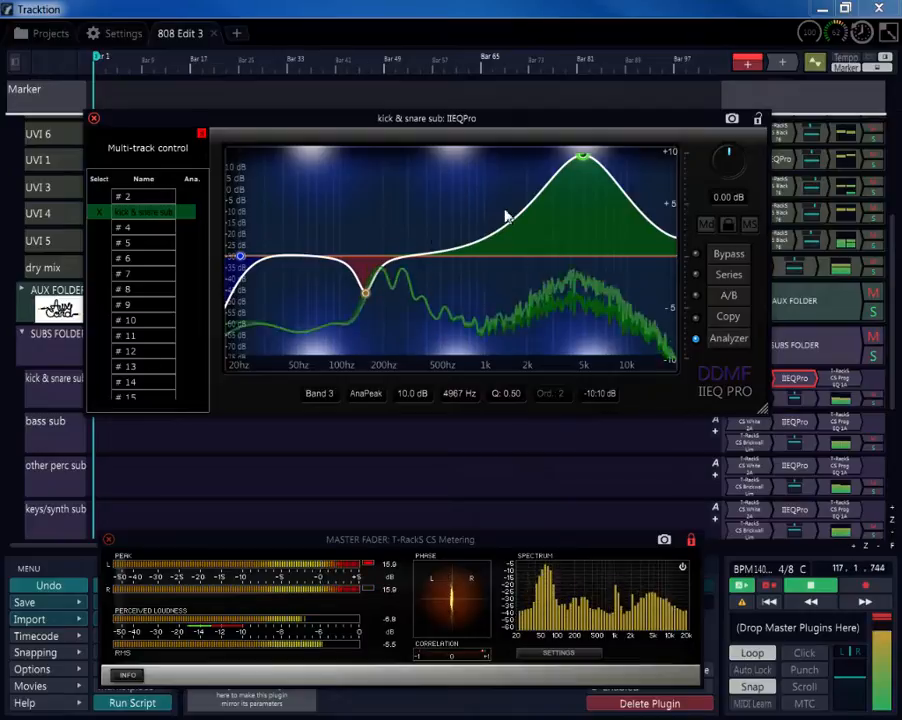
drag(585, 161, 587, 219)
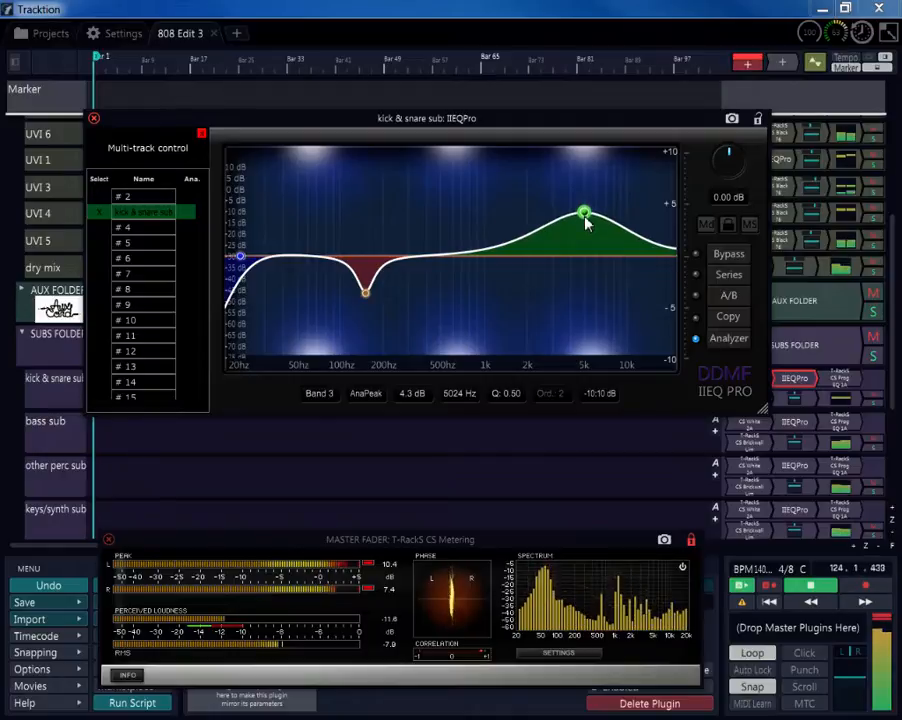
drag(586, 217, 586, 220)
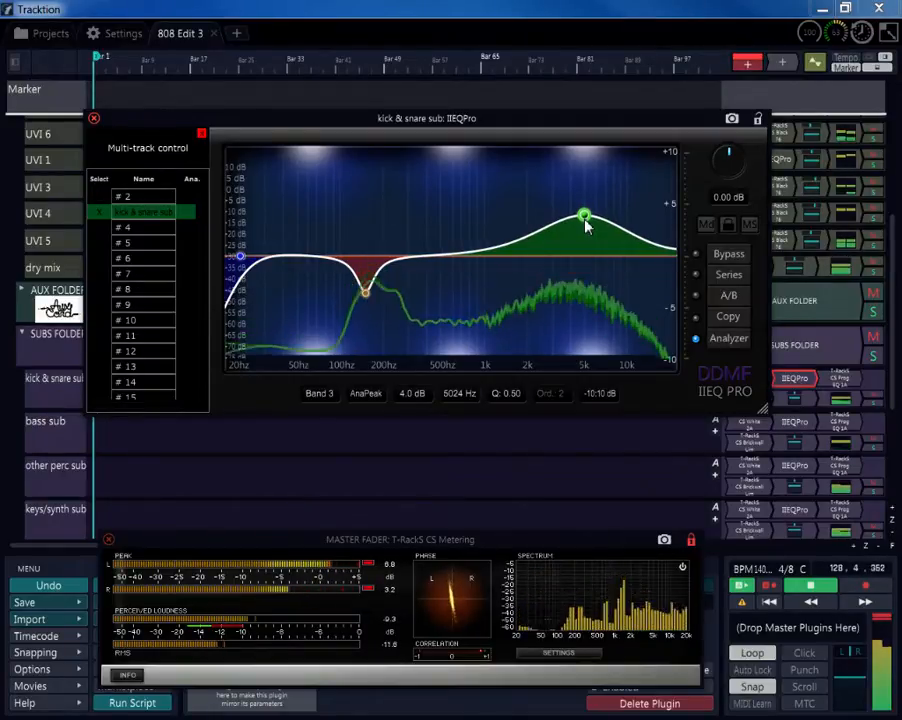
drag(546, 252, 559, 279)
scroll(561, 291, up, 10)
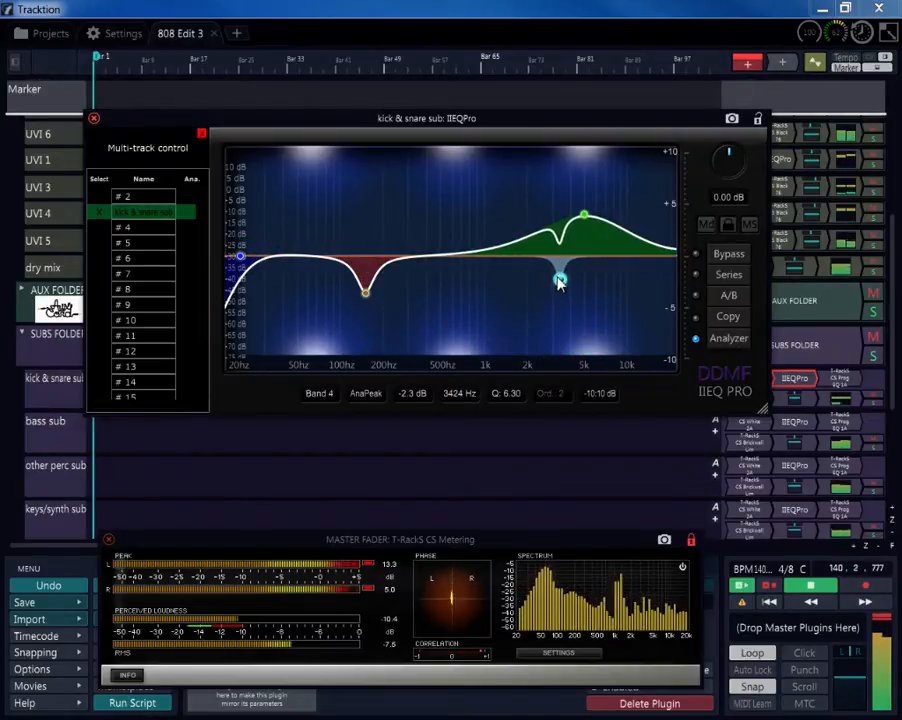
click(94, 119)
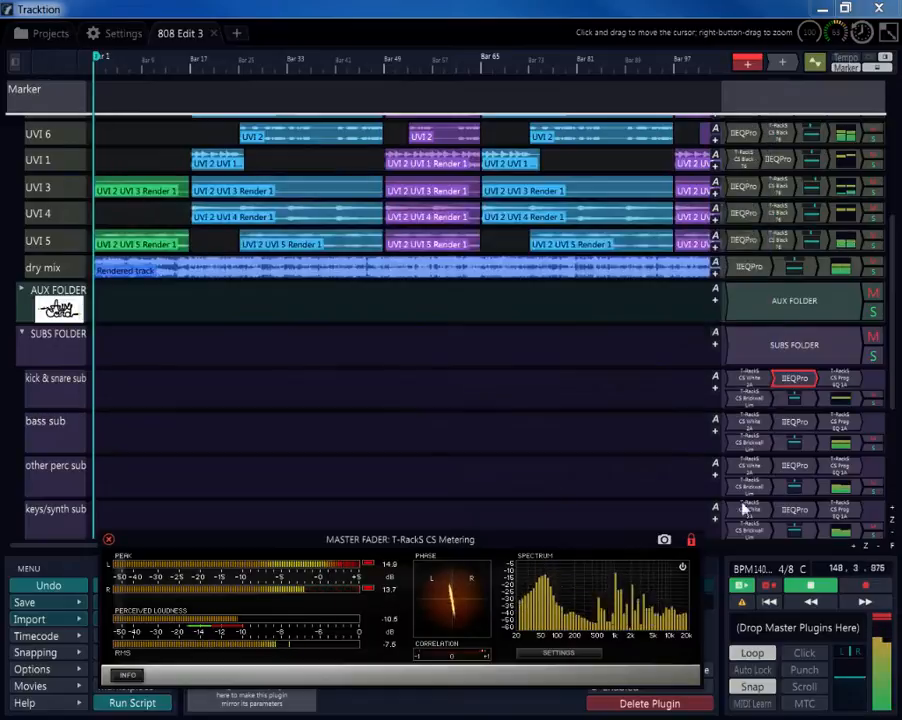
- Open the kick & snare sub's Prog EQ 1A, set a high boost of about 1.3 at 3 KCS, and move the window into view
double_click(843, 380)
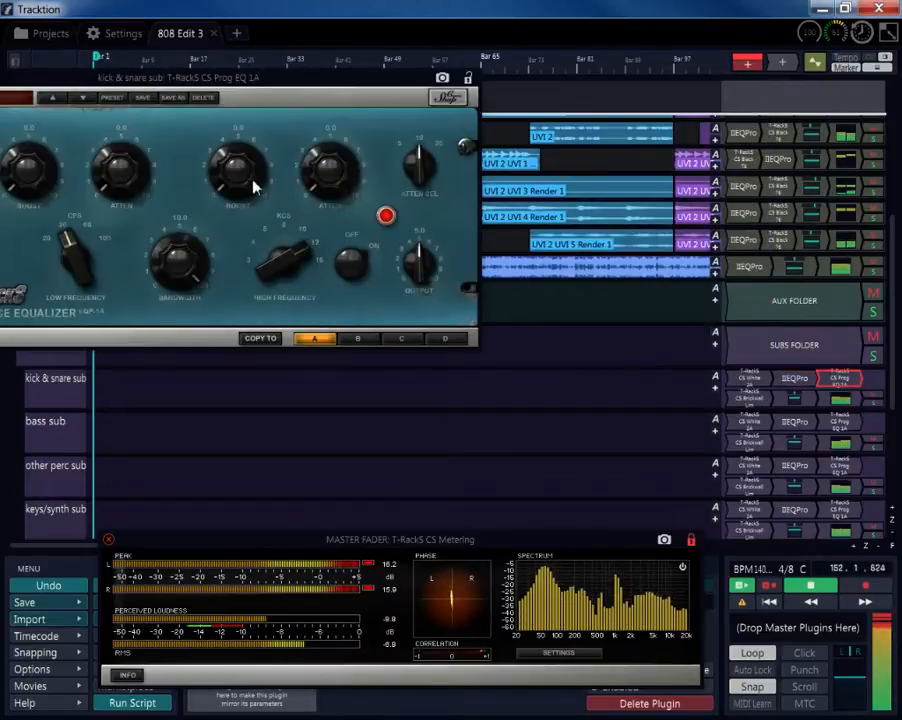
drag(267, 263, 267, 269)
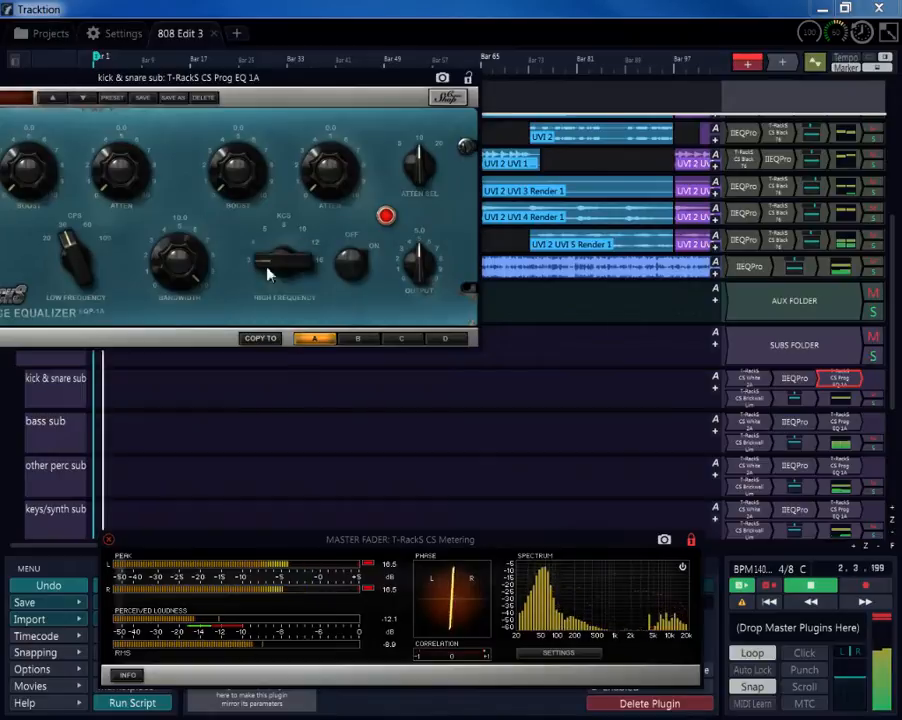
mouse_move(235, 193)
mouse_down()
mouse_move(230, 172)
mouse_move(233, 179)
mouse_up()
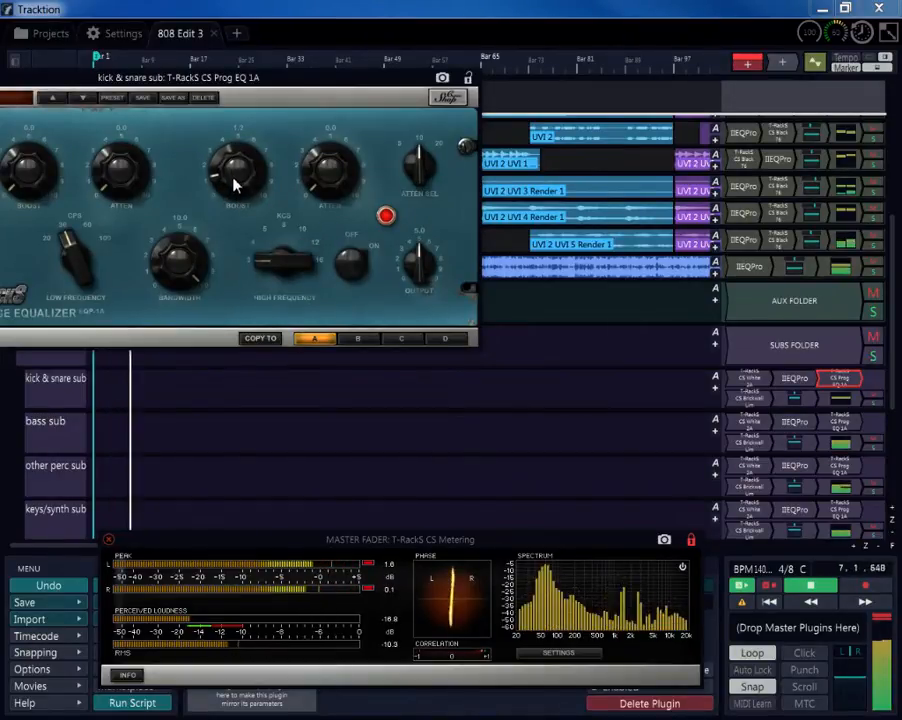
drag(248, 80, 495, 85)
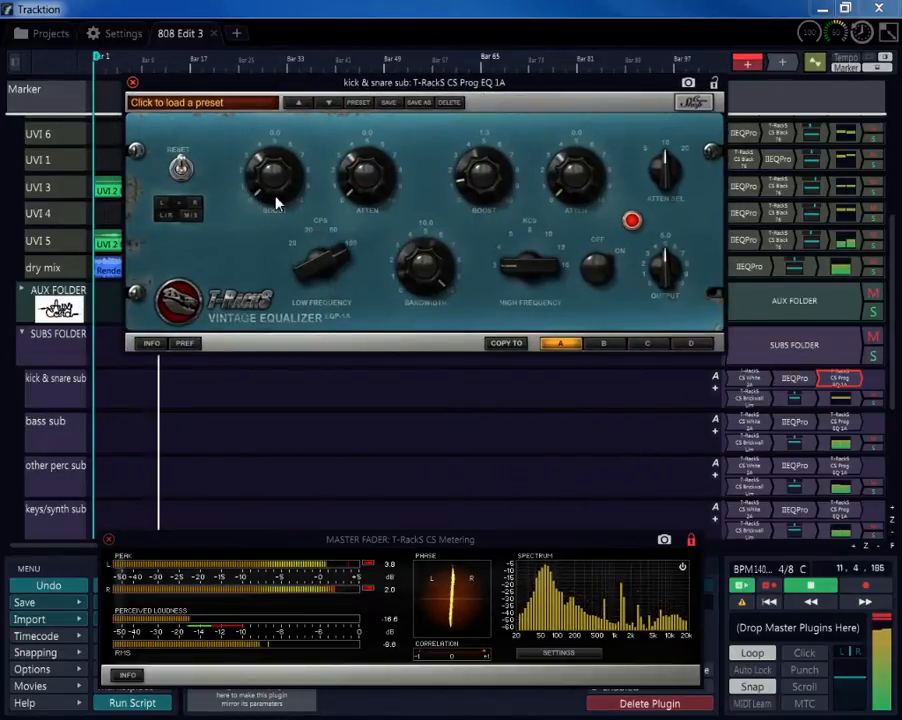
- Set the Prog EQ 1A's side channel to about 2.1 low attenuation and a high boost of about 2.0 at 8 KCS
drag(356, 197, 357, 175)
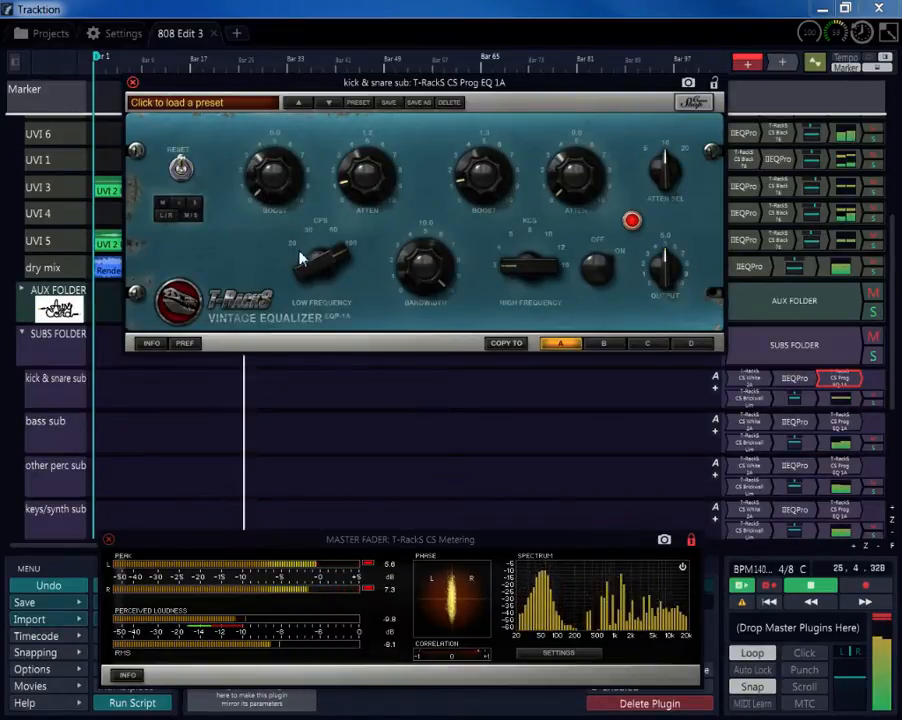
drag(272, 177, 270, 175)
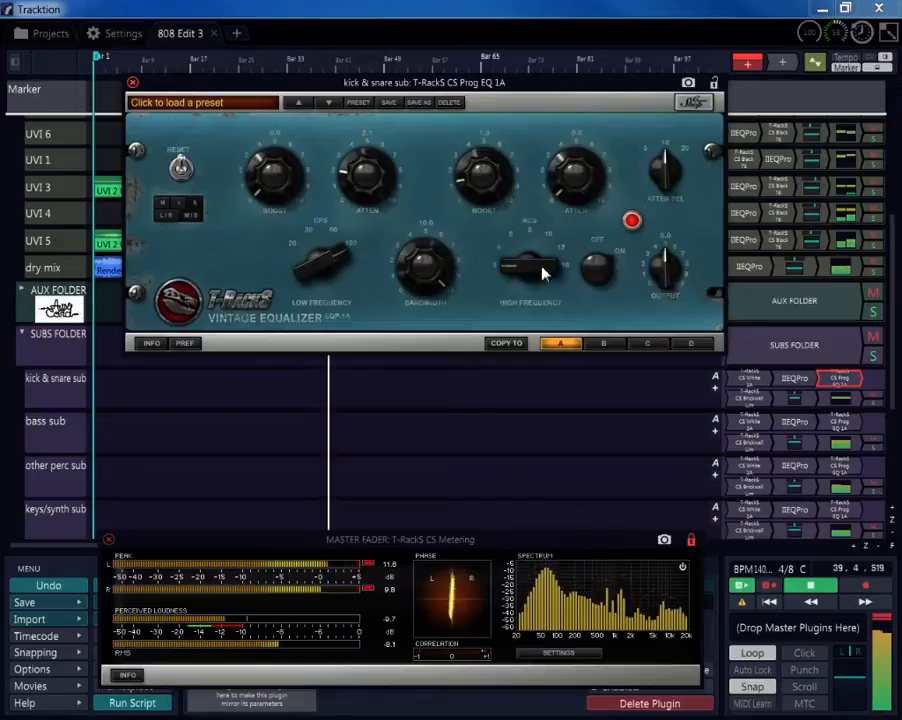
drag(527, 267, 487, 183)
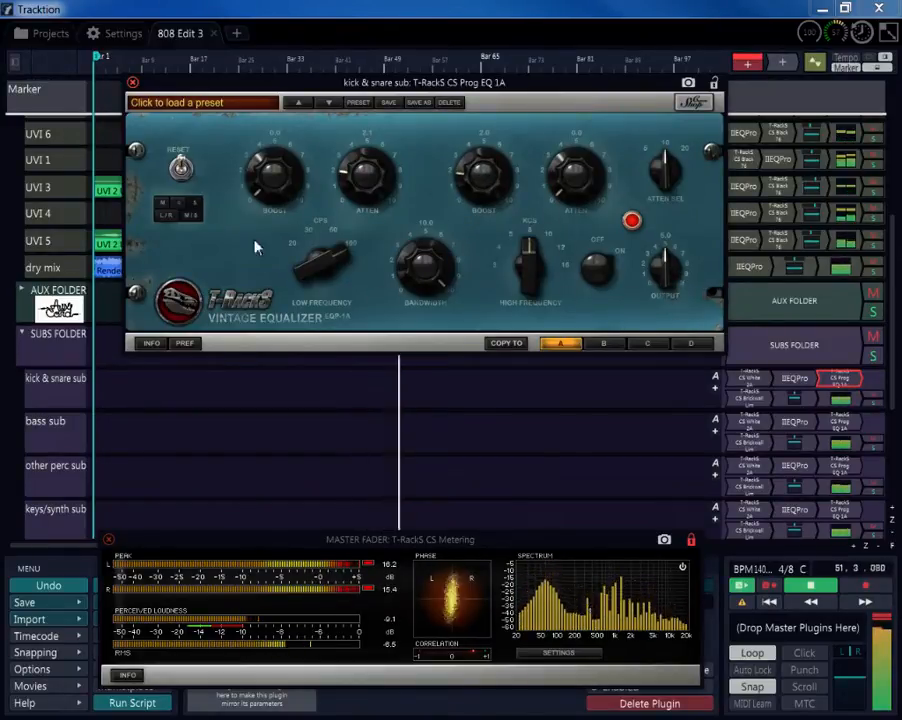
- Set the mid channel's high frequency to 4 KCS and high attenuation to about 1.0 at 20, lower the side output to about 4.1, and close
click(167, 208)
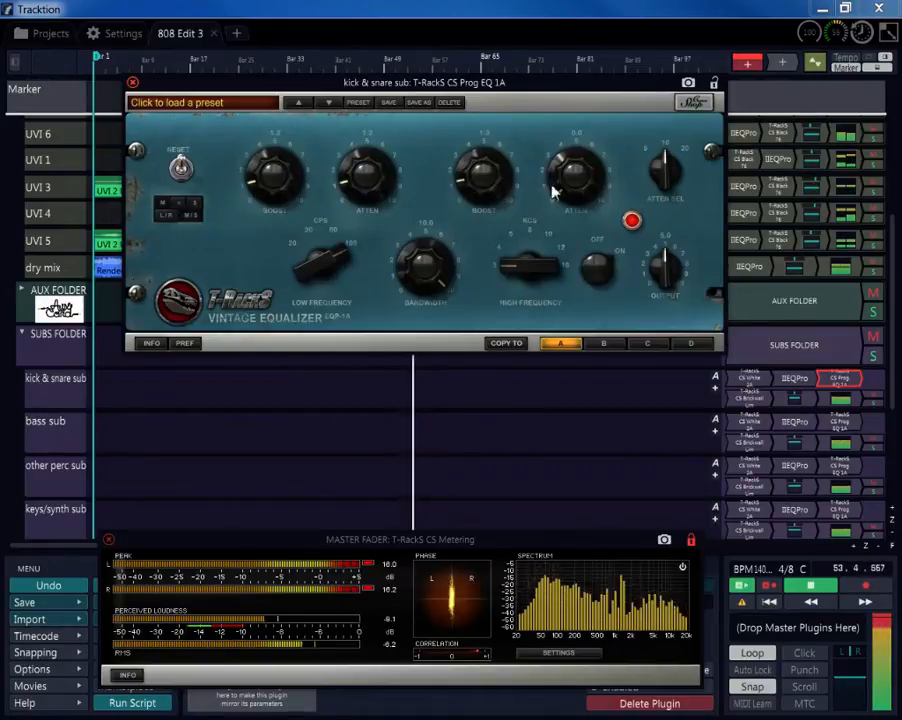
drag(543, 268, 543, 230)
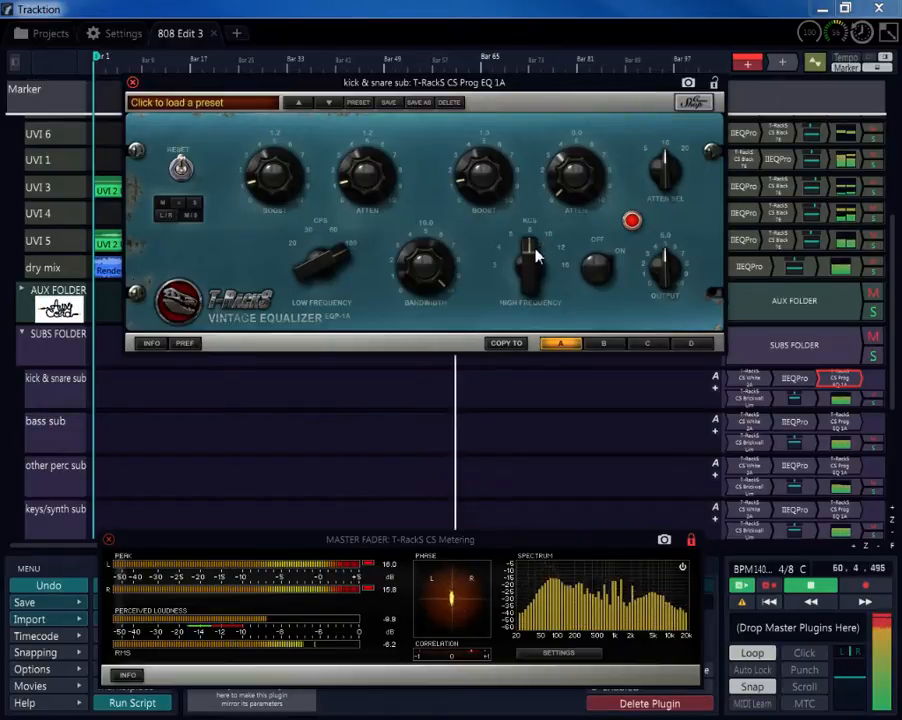
drag(537, 257, 540, 285)
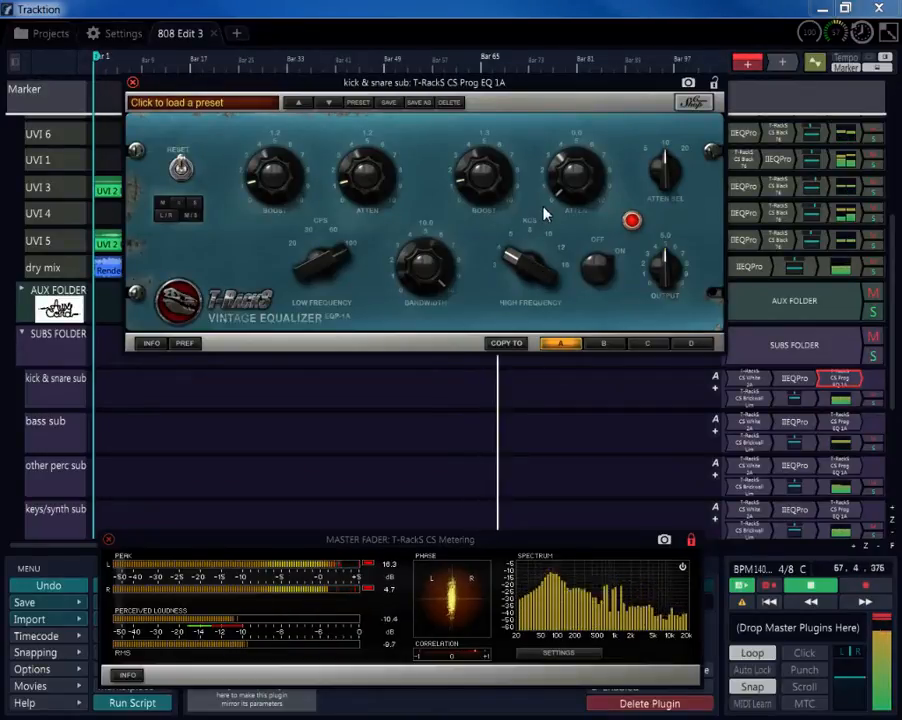
mouse_move(538, 258)
mouse_down()
mouse_move(537, 277)
mouse_move(535, 265)
mouse_up()
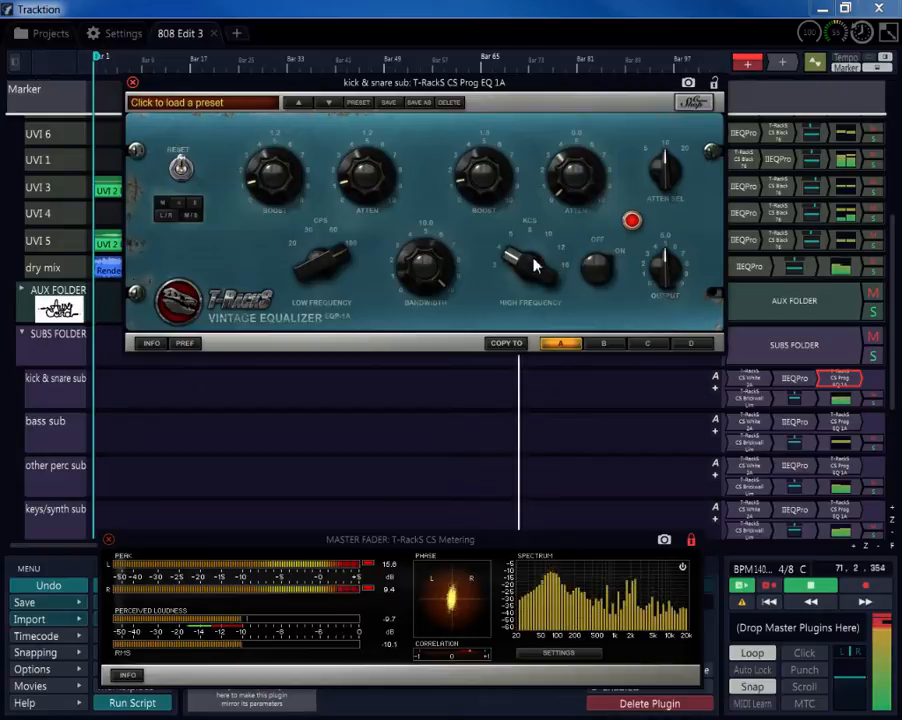
click(663, 172)
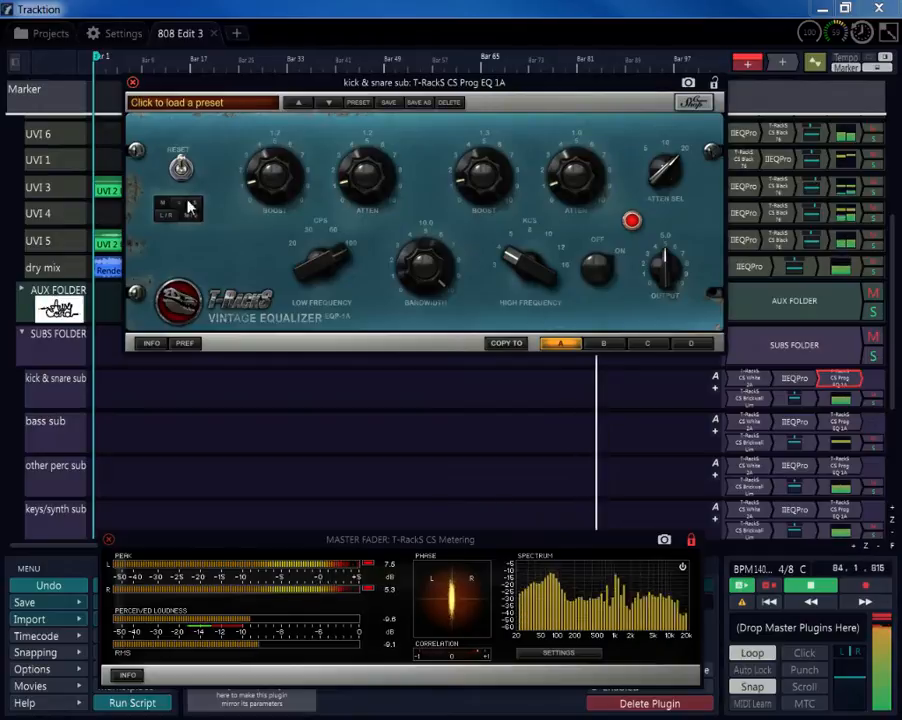
drag(672, 274, 672, 292)
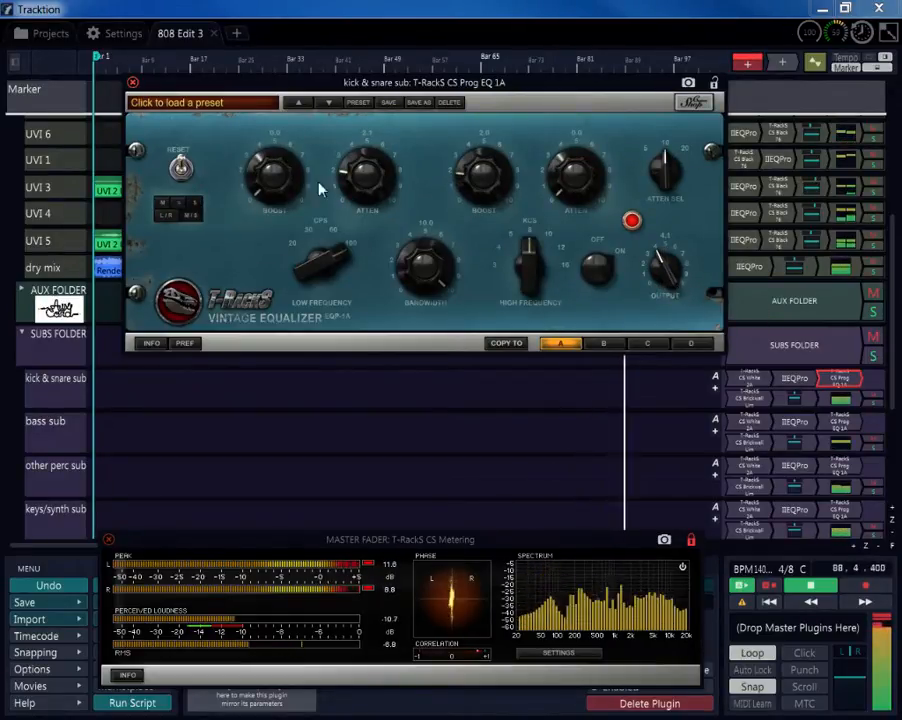
click(132, 83)
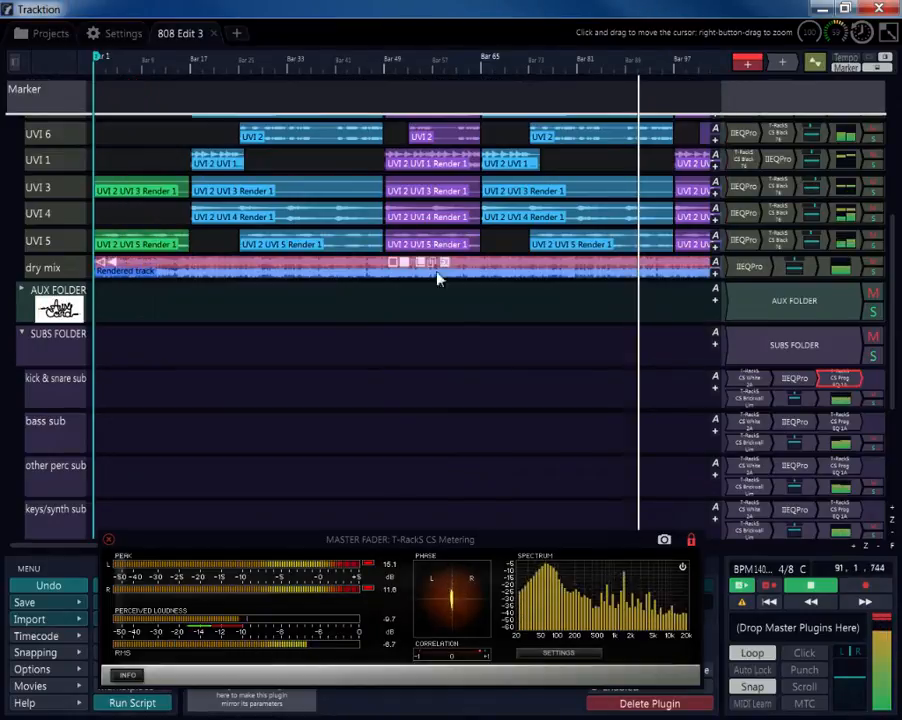
- Check the Brickwall Limiter's gain reduction on the kick & snare sub during playback, then stop playback and close the plugin
double_click(752, 399)
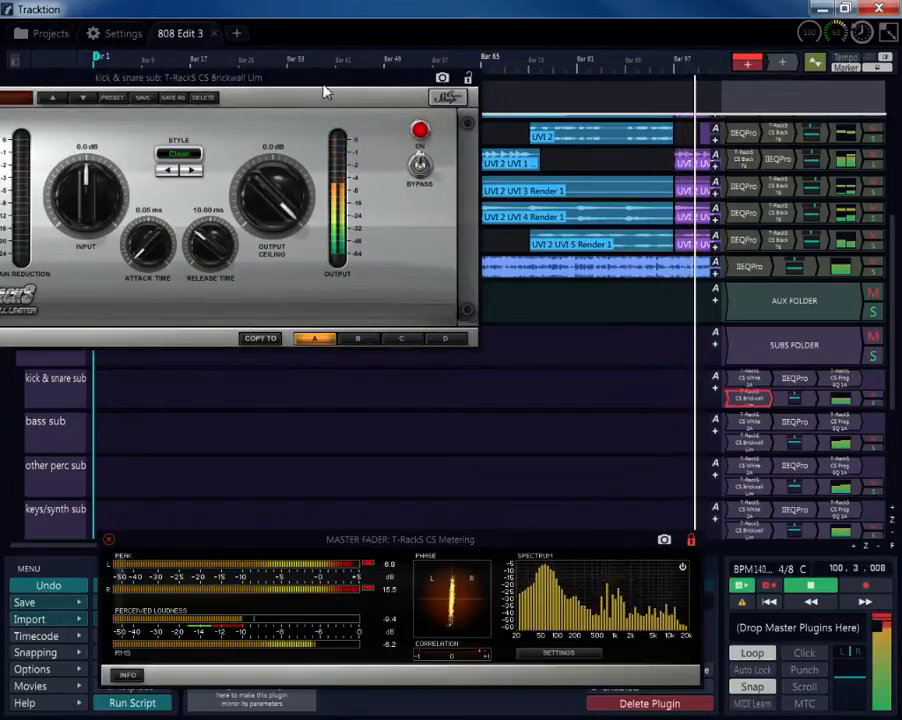
drag(324, 90, 452, 113)
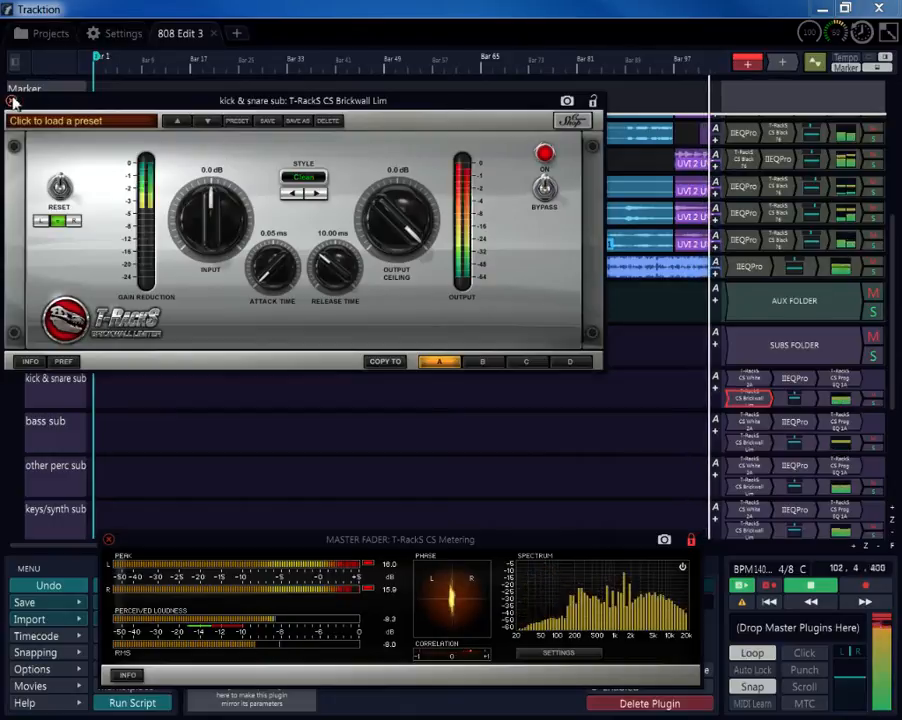
key(space)
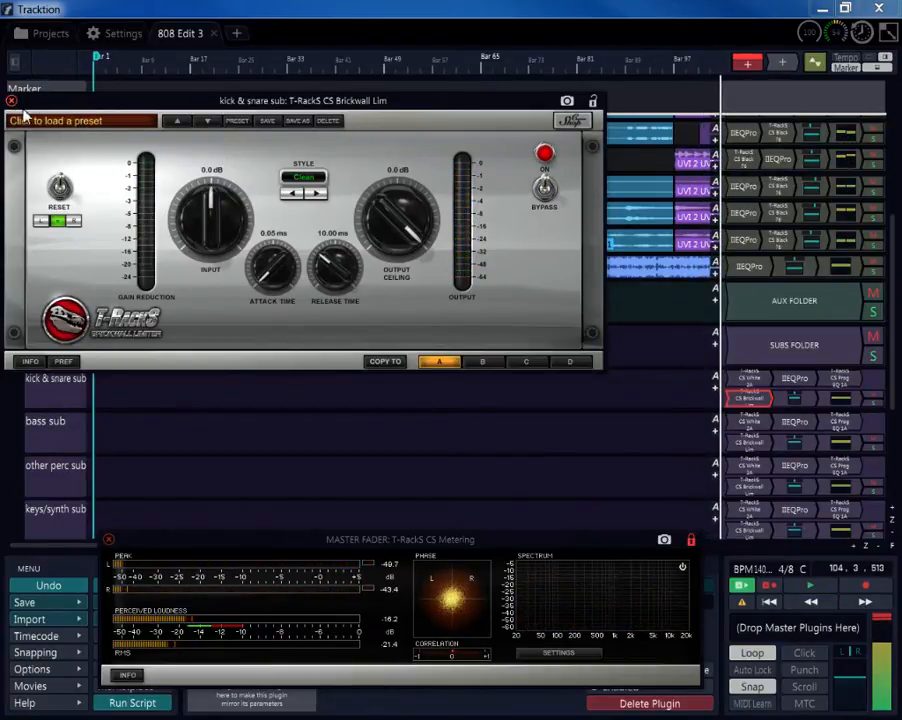
click(11, 102)
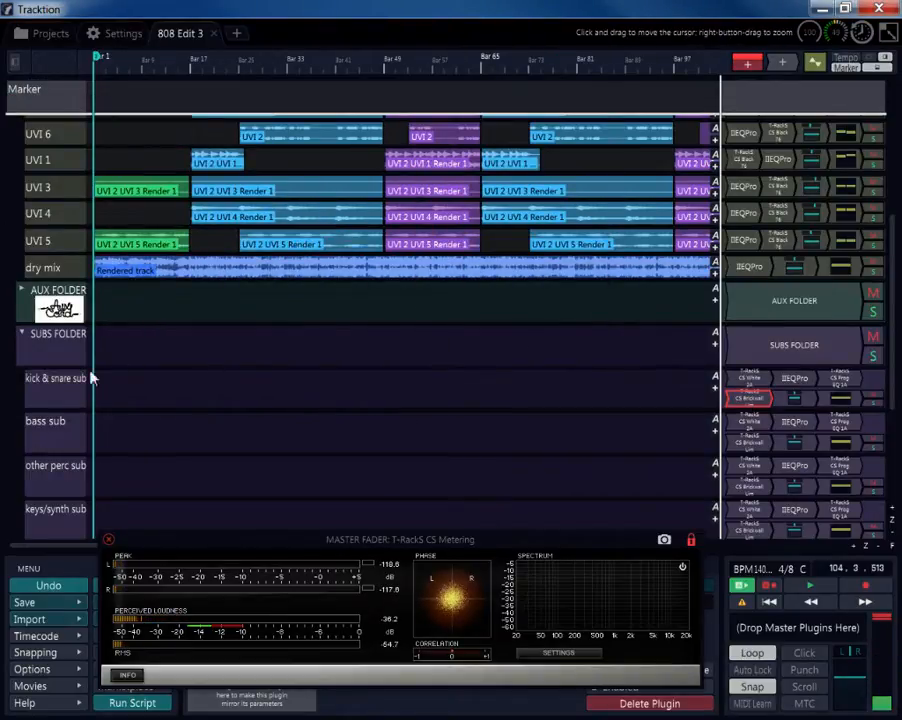
- Open the T-RackS CS White 2A plugin on the bass sub and rewind to the start of the edit
click(88, 414)
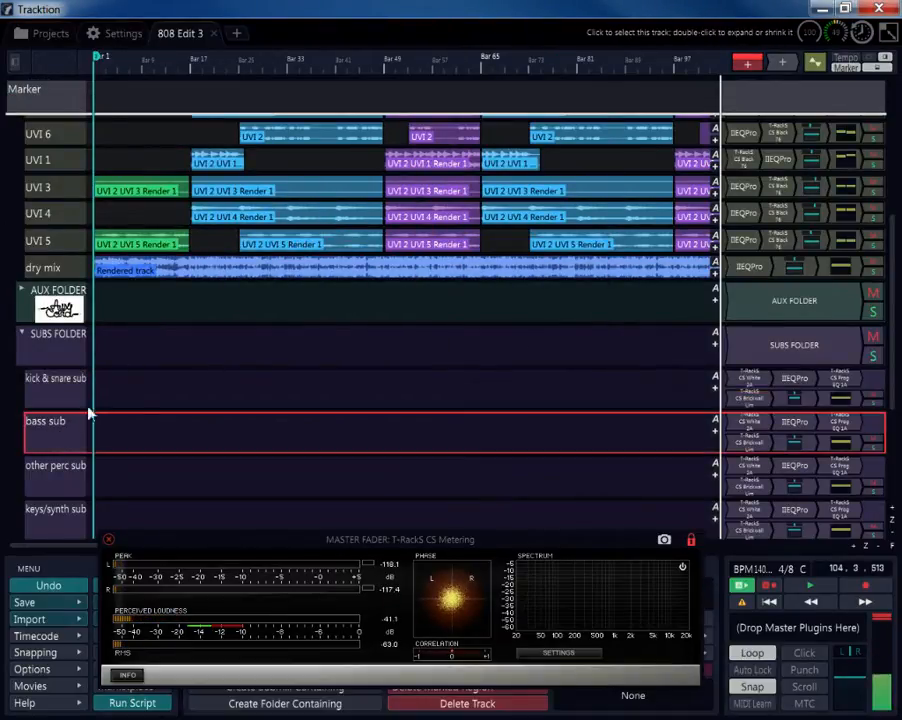
double_click(762, 427)
key(Home)
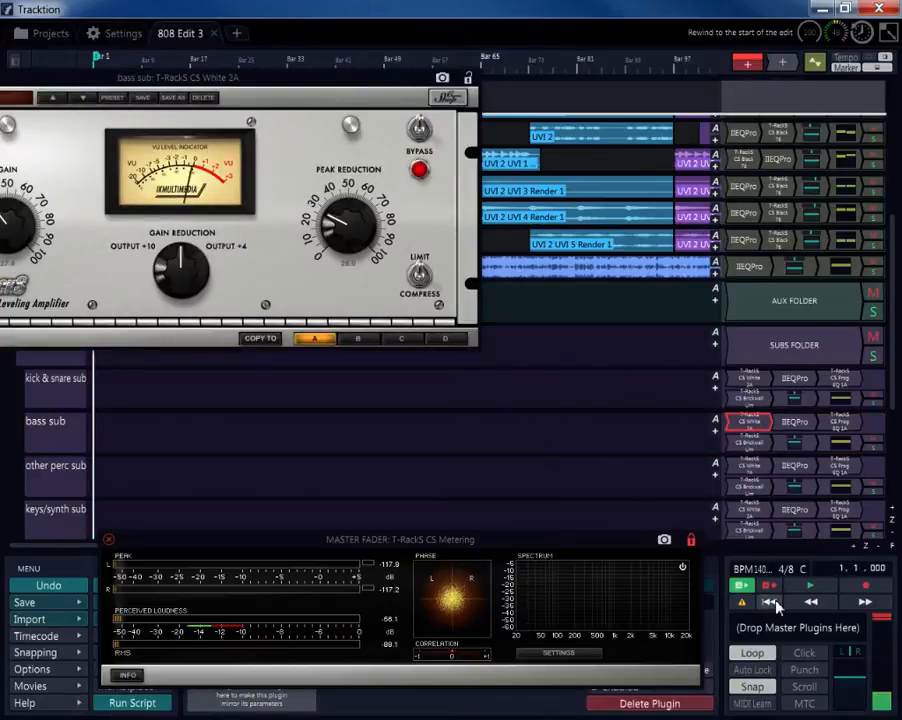
- Play the edit, switch the bass sub's White 2A to mid/side, and set mid gain to about 44.6 and peak reduction to about 47
key(space)
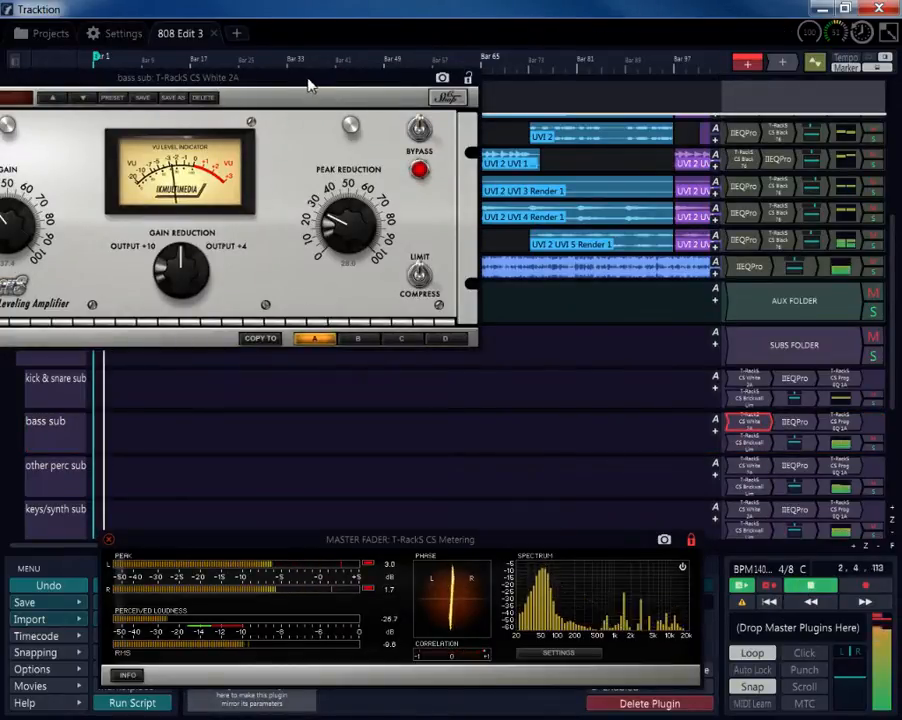
drag(305, 82, 538, 155)
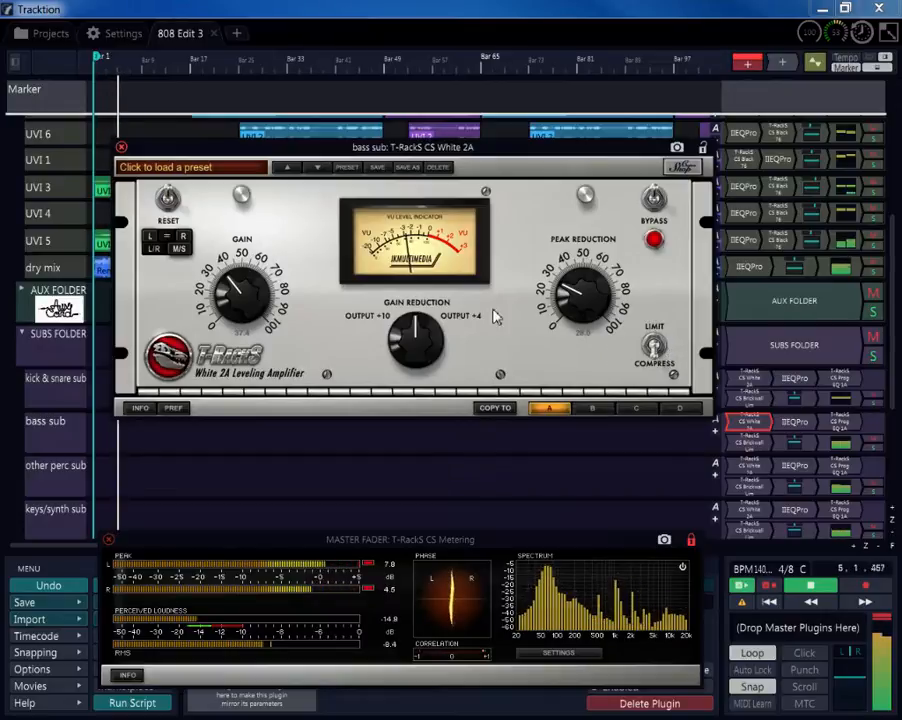
click(180, 245)
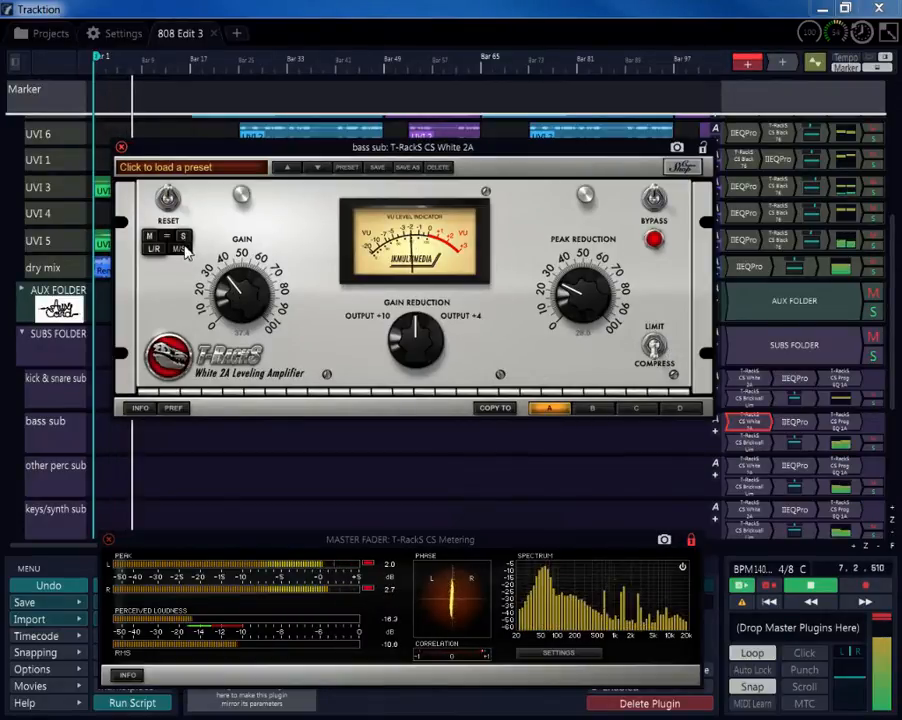
drag(253, 285, 277, 233)
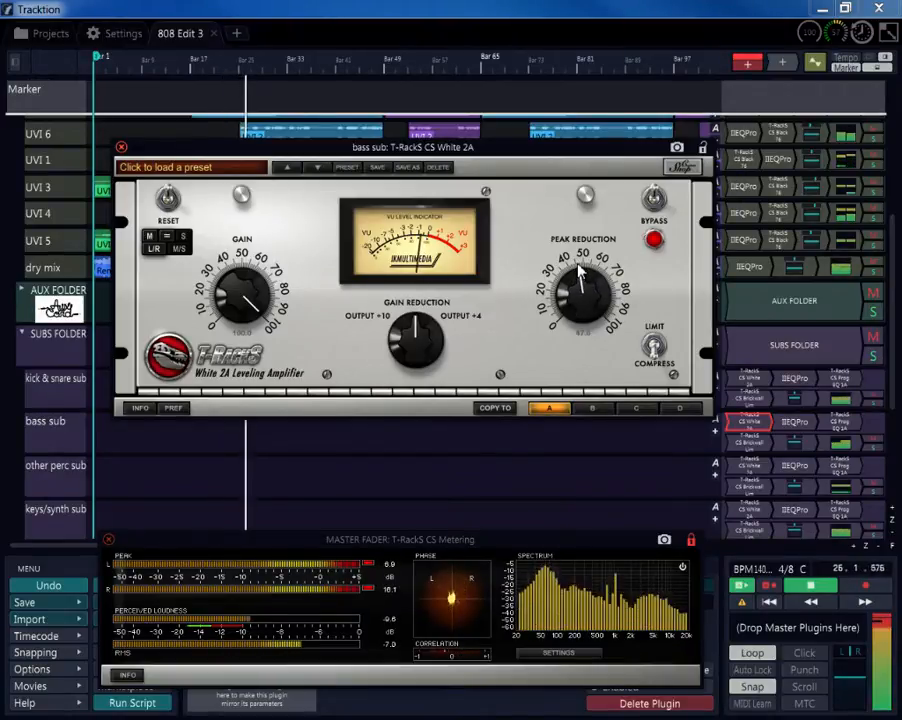
drag(578, 264, 580, 257)
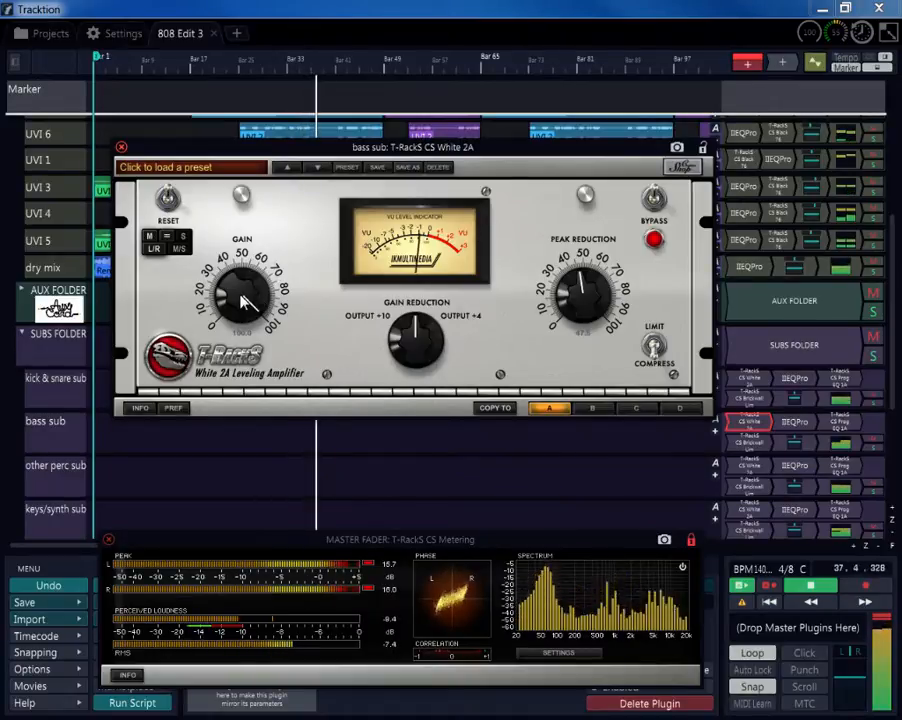
drag(240, 297, 265, 358)
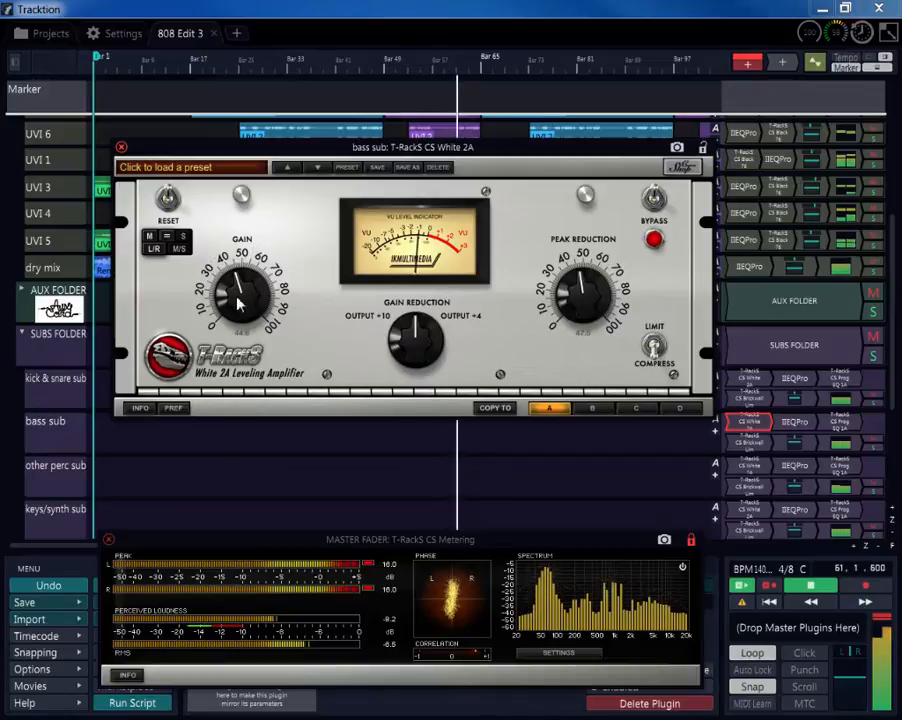
- Set the White 2A's side channel to about 57 gain and 33 peak reduction, and close the plugin
click(182, 237)
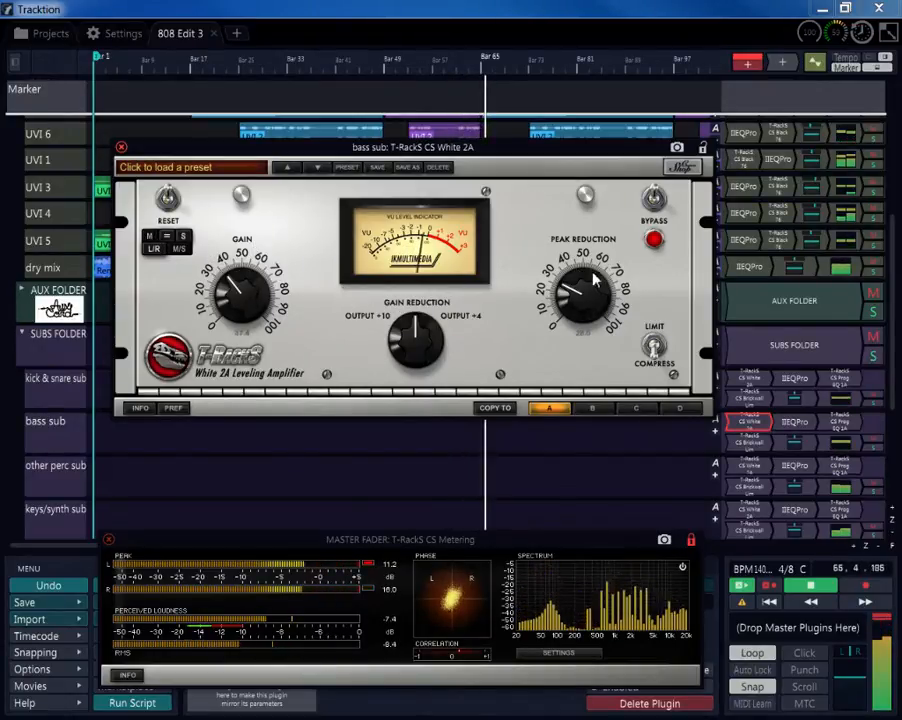
drag(580, 293, 578, 297)
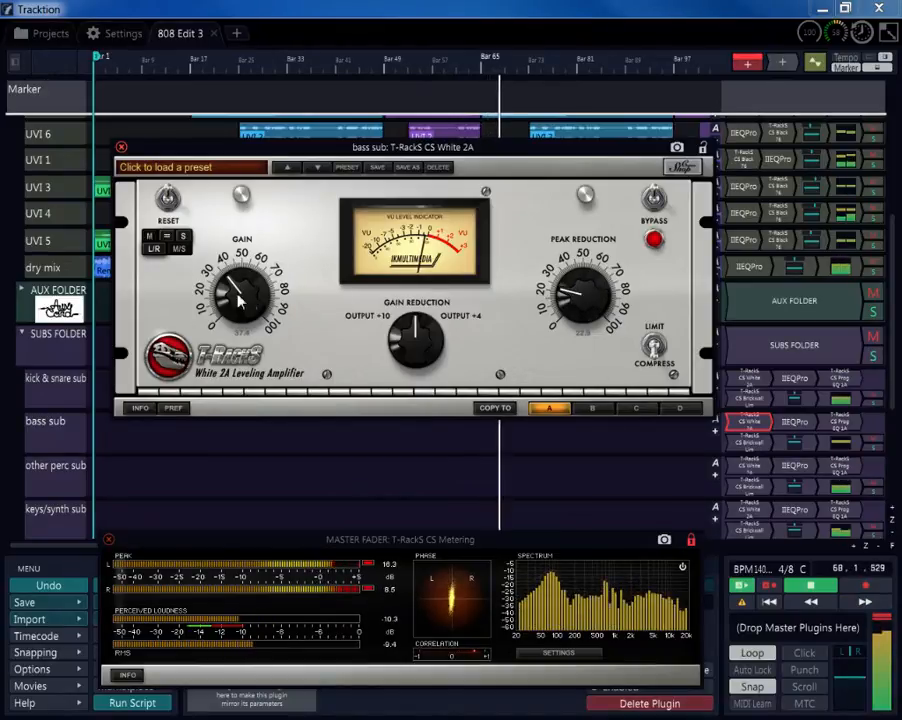
drag(238, 294, 266, 291)
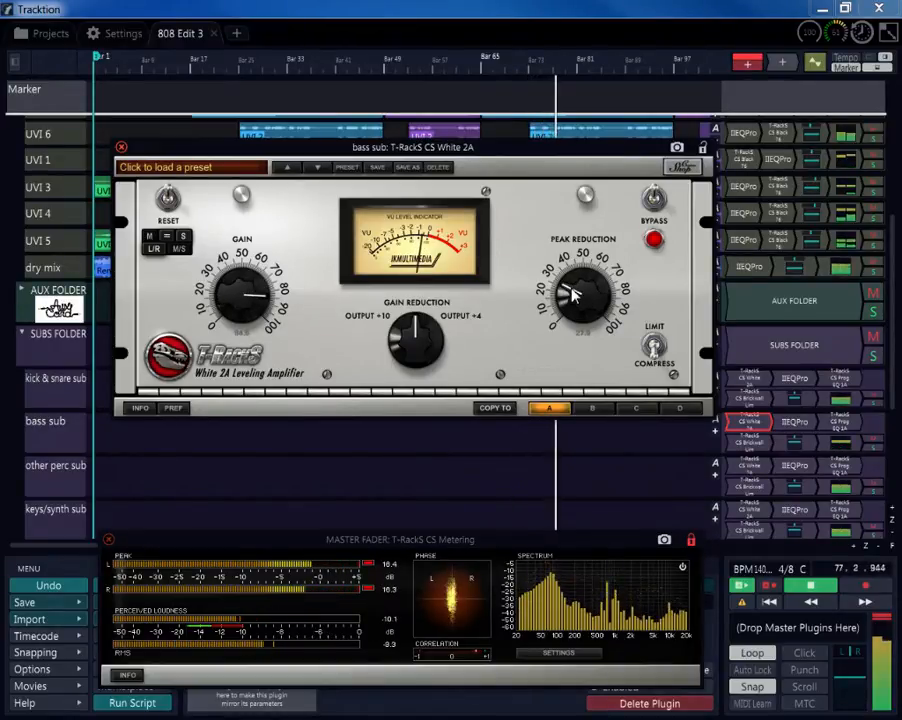
drag(574, 292, 577, 295)
mouse_move(246, 290)
mouse_down()
mouse_move(252, 308)
mouse_move(252, 296)
mouse_up()
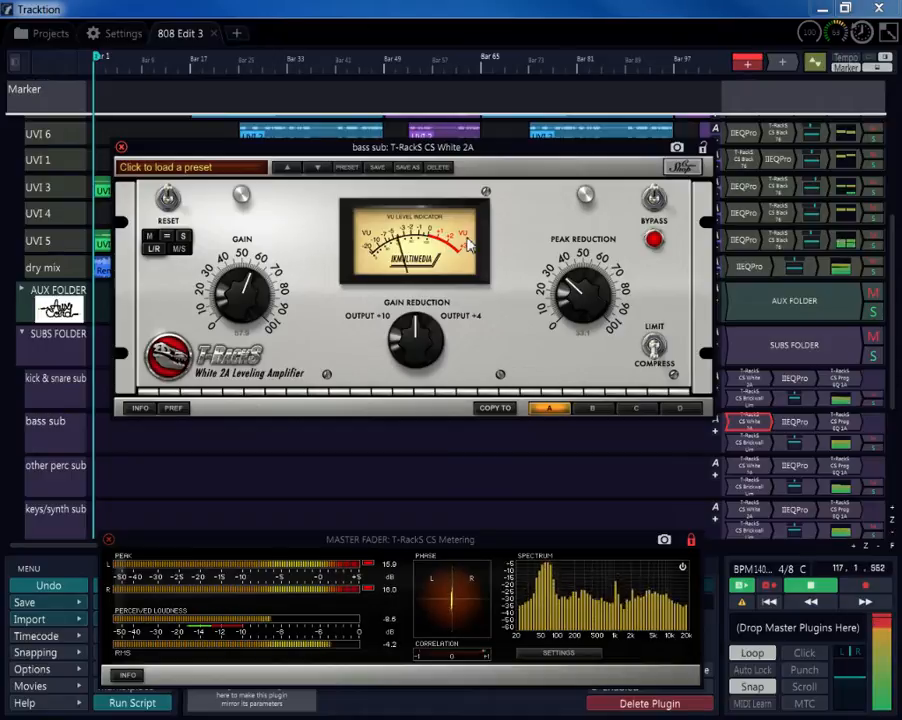
click(121, 148)
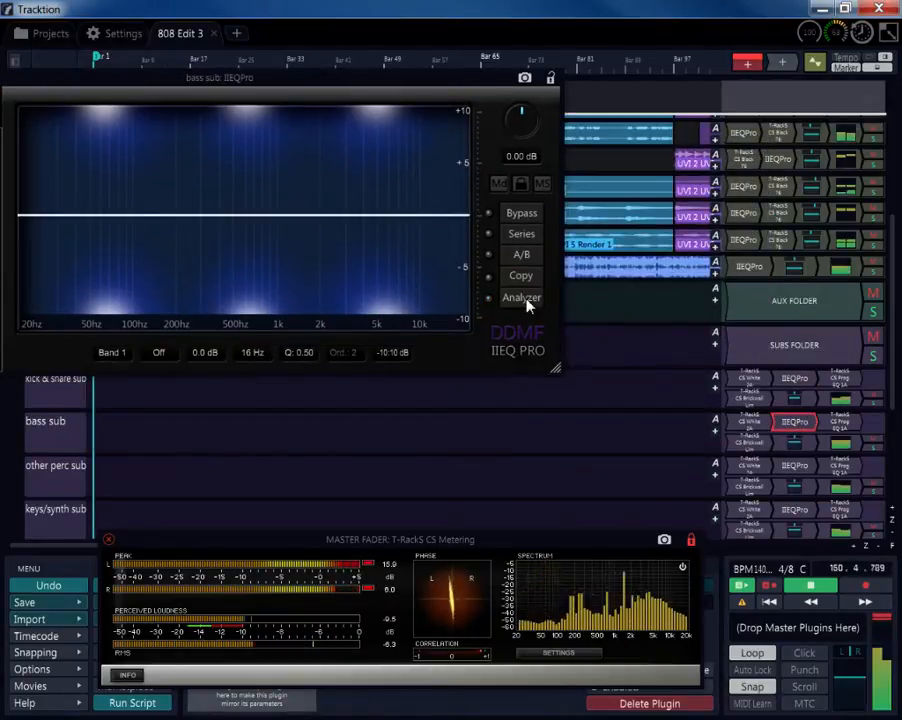
- Turn on the analyzer in the bass sub's IIEQPro and switch its bands from series to parallel processing
click(524, 300)
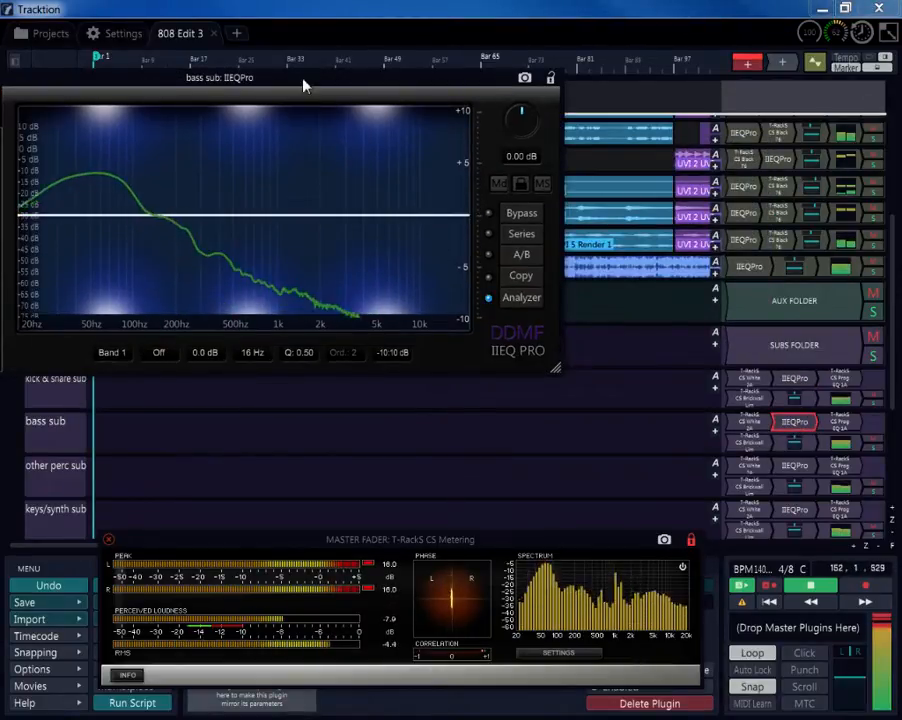
drag(301, 84, 498, 142)
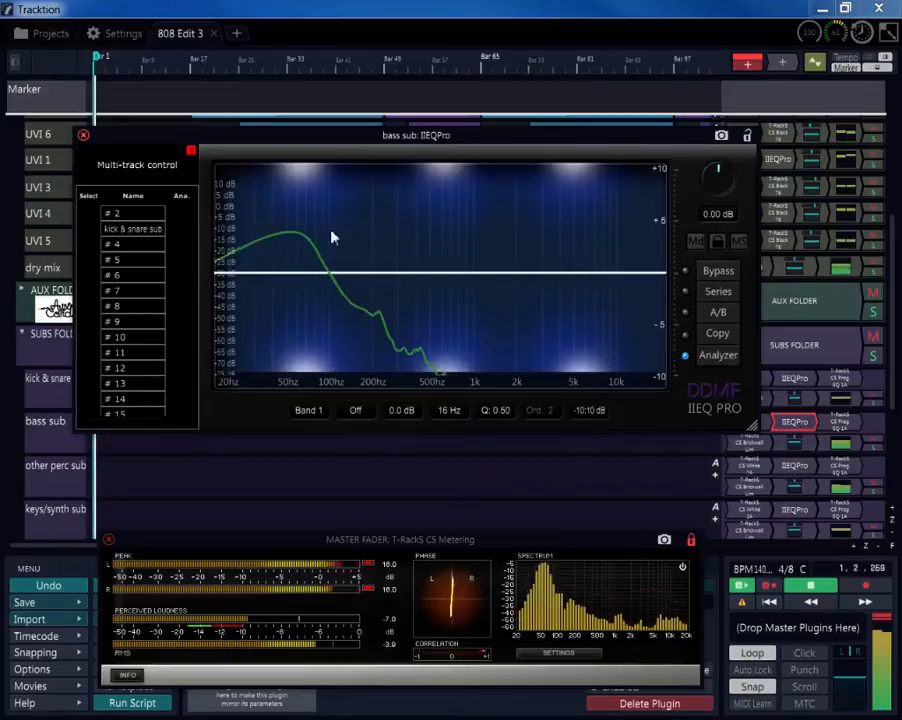
click(710, 292)
double_click(229, 275)
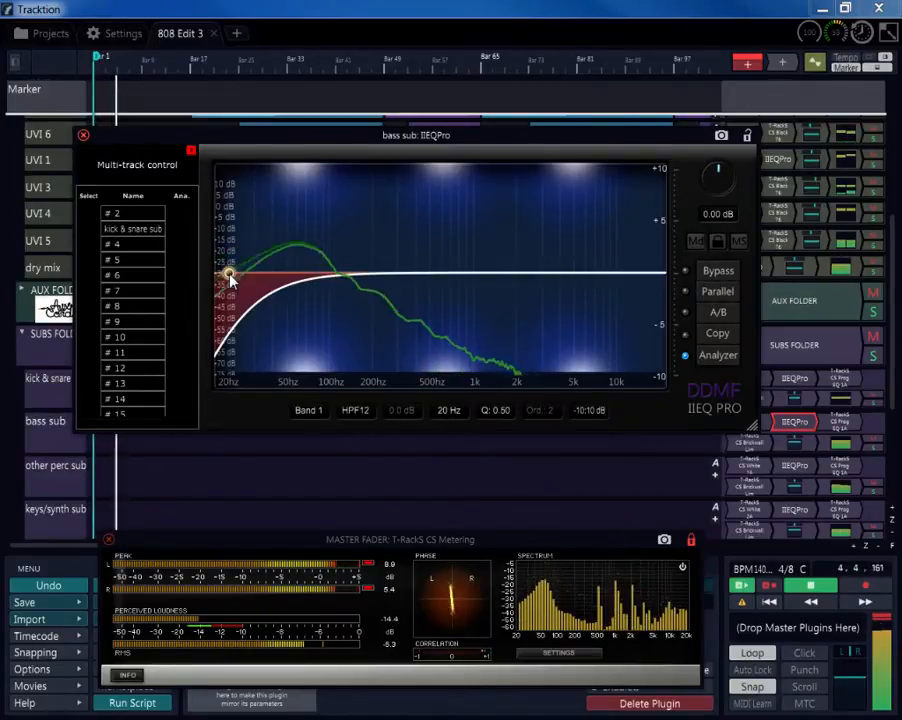
drag(230, 275, 239, 275)
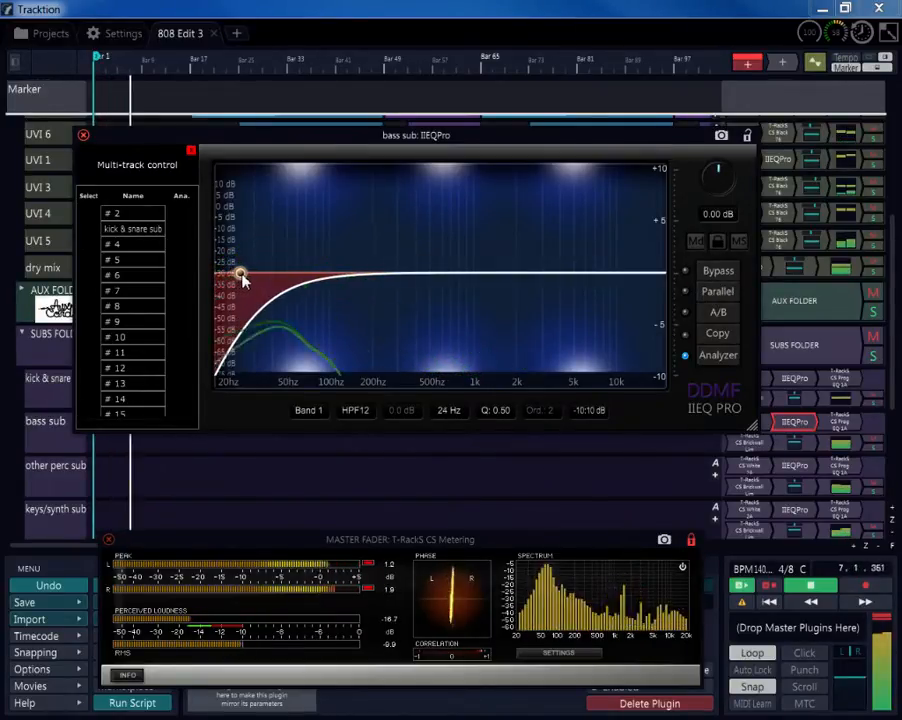
double_click(238, 276)
- Add an AnaPeak cut to the bass sub EQ at about 60 Hz, -2.6 dB, with a Q of about 3.47
double_click(266, 280)
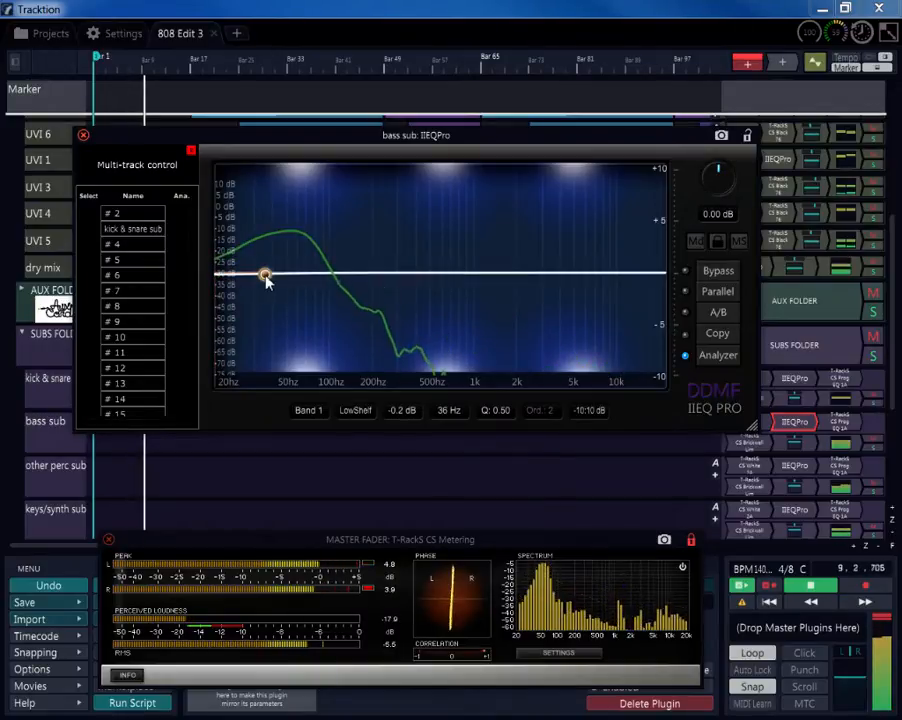
drag(268, 278, 268, 292)
right_click(268, 292)
click(290, 310)
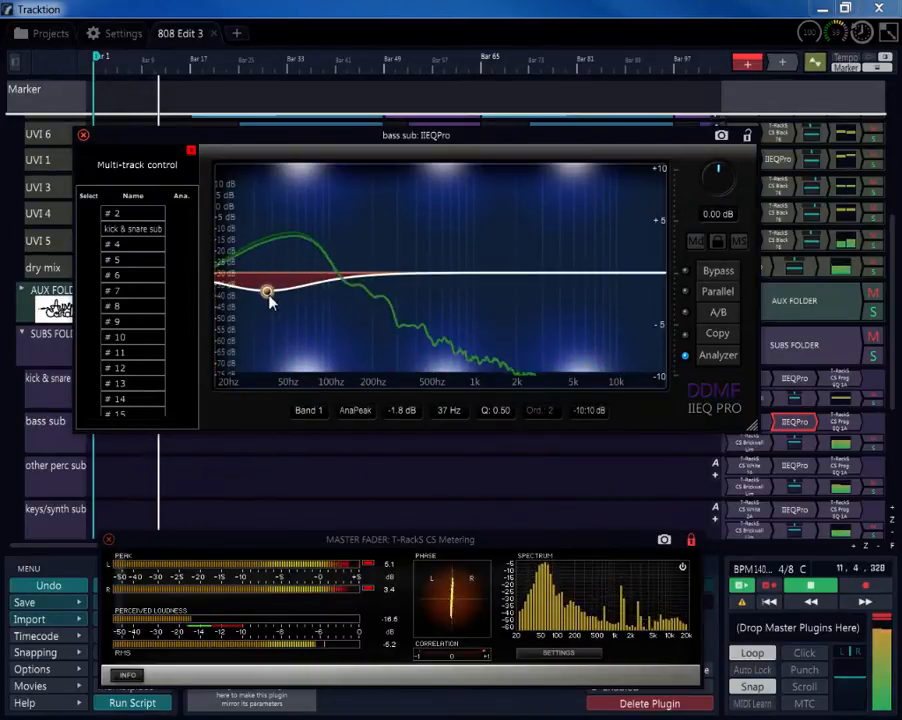
scroll(266, 292, up, 5)
drag(266, 292, 295, 301)
scroll(285, 306, up, 3)
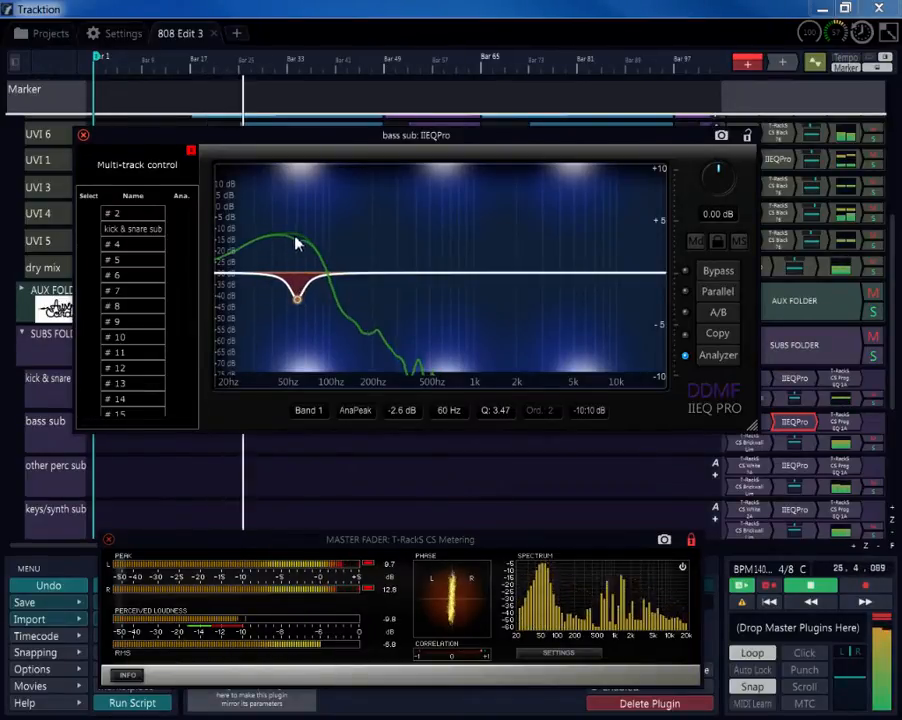
- Widen the bass sub's peak cut to a Q of about 1.96 and move it to about 41 Hz, -4.2 dB
drag(297, 298, 302, 310)
scroll(301, 303, down, 2)
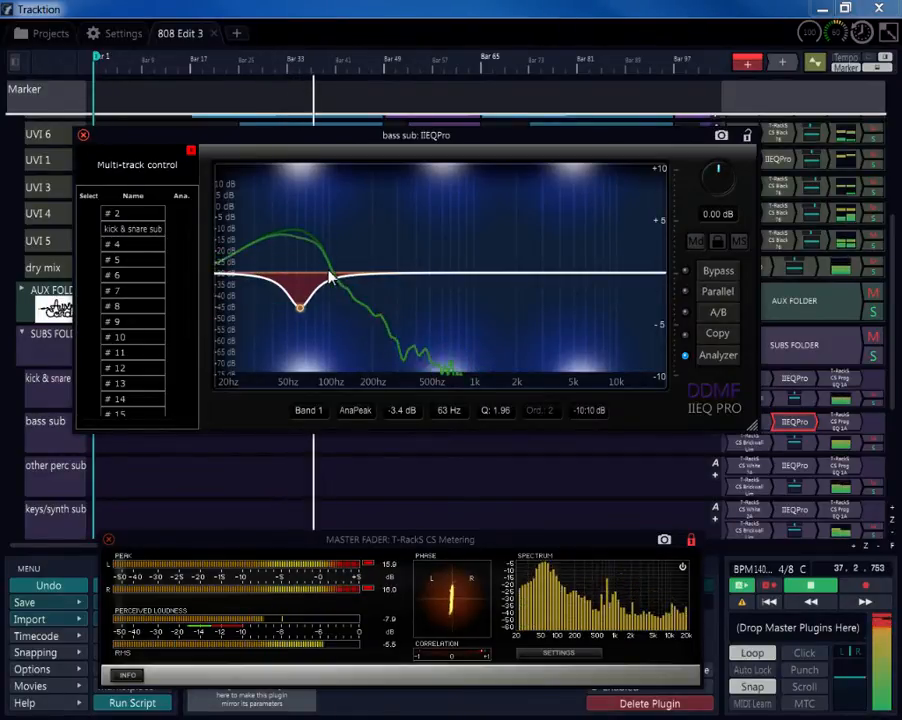
drag(305, 313, 311, 314)
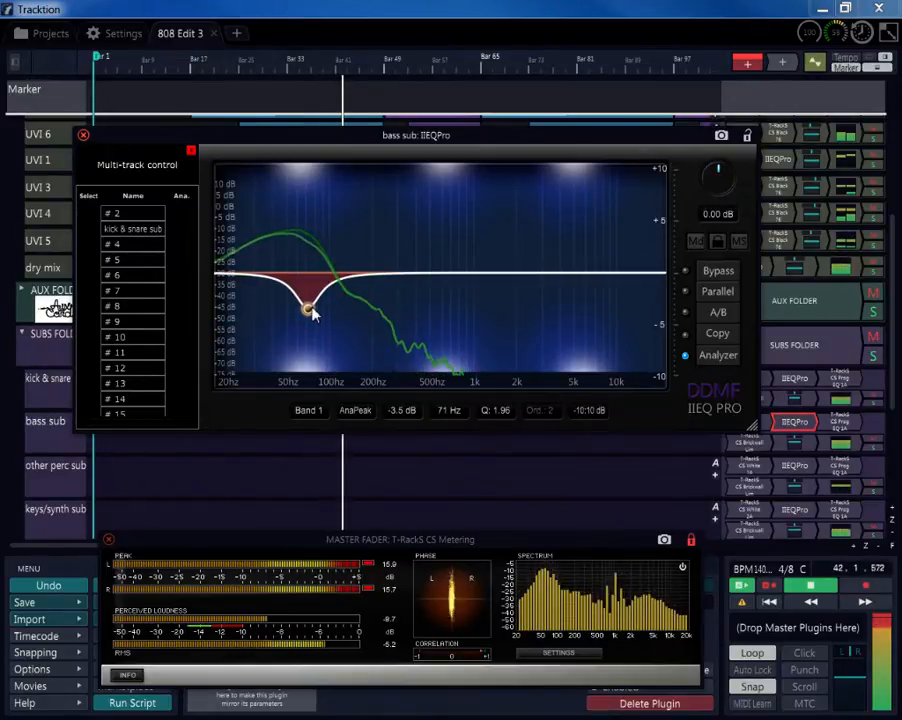
drag(312, 314, 278, 321)
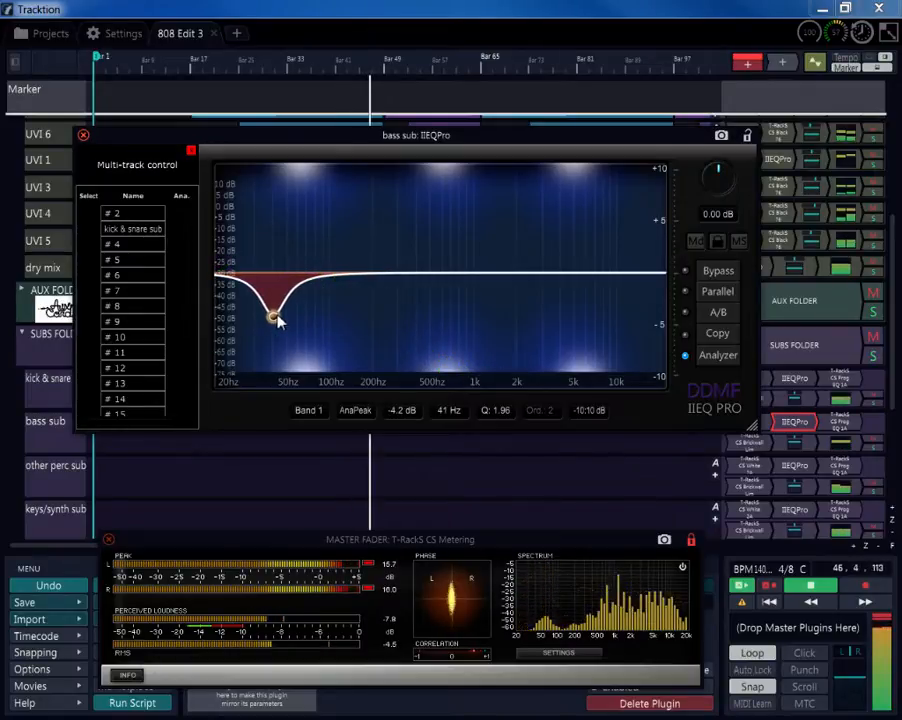
- Add an HPF12 band at about 22 Hz and move the peak cut to about 68 Hz, -3.7 dB, Q 1.73
drag(221, 272, 235, 273)
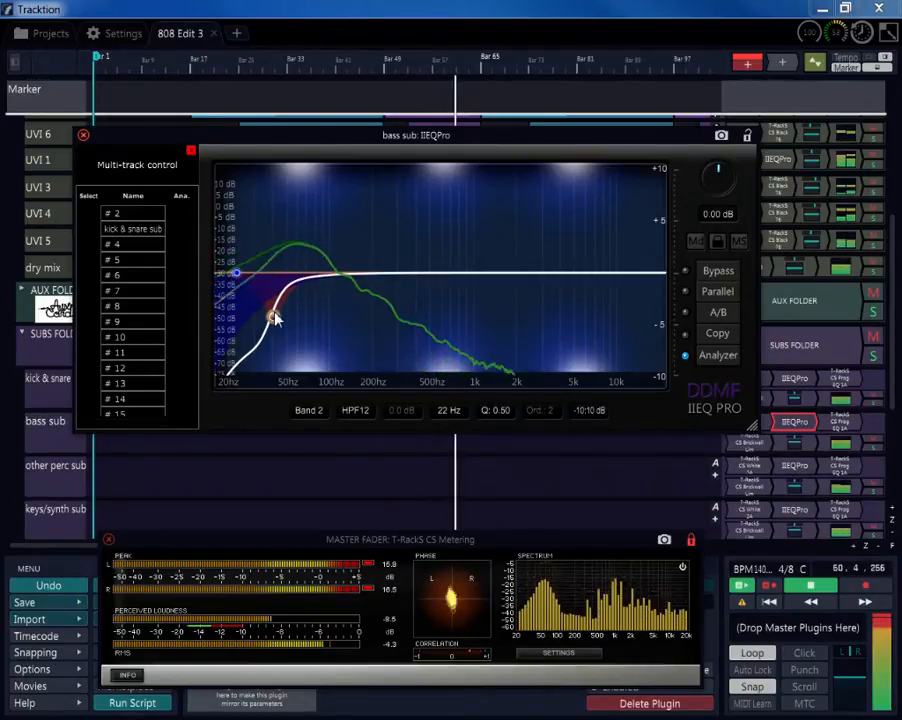
drag(283, 320, 296, 318)
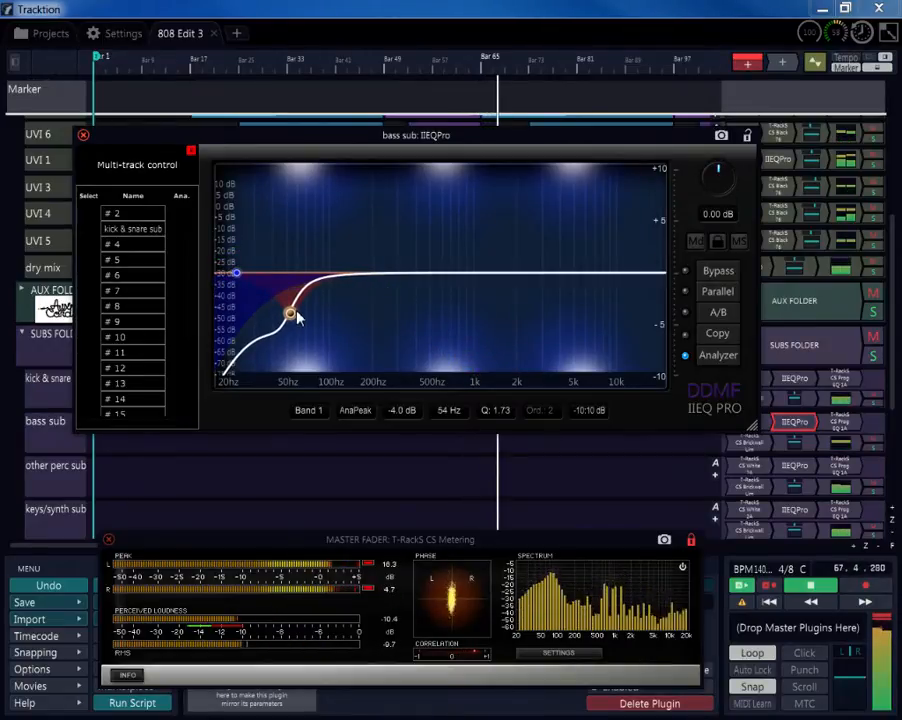
drag(297, 318, 308, 316)
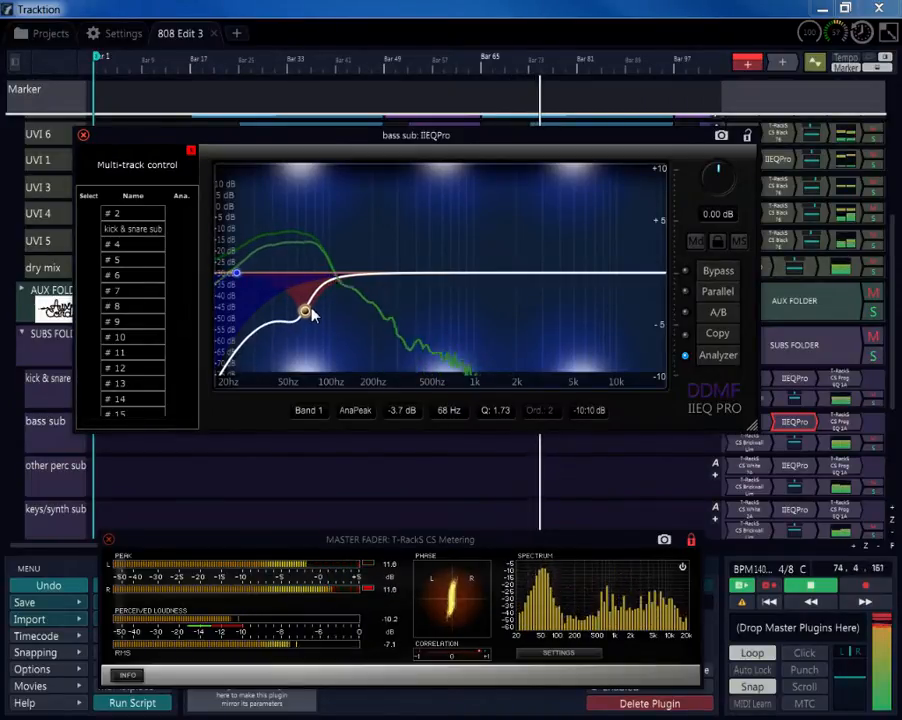
- Add an AnaPeak boost at about 155 Hz, 1.7 dB, Q 0.90, and lower the high-pass band to about 18 Hz
drag(311, 307, 363, 257)
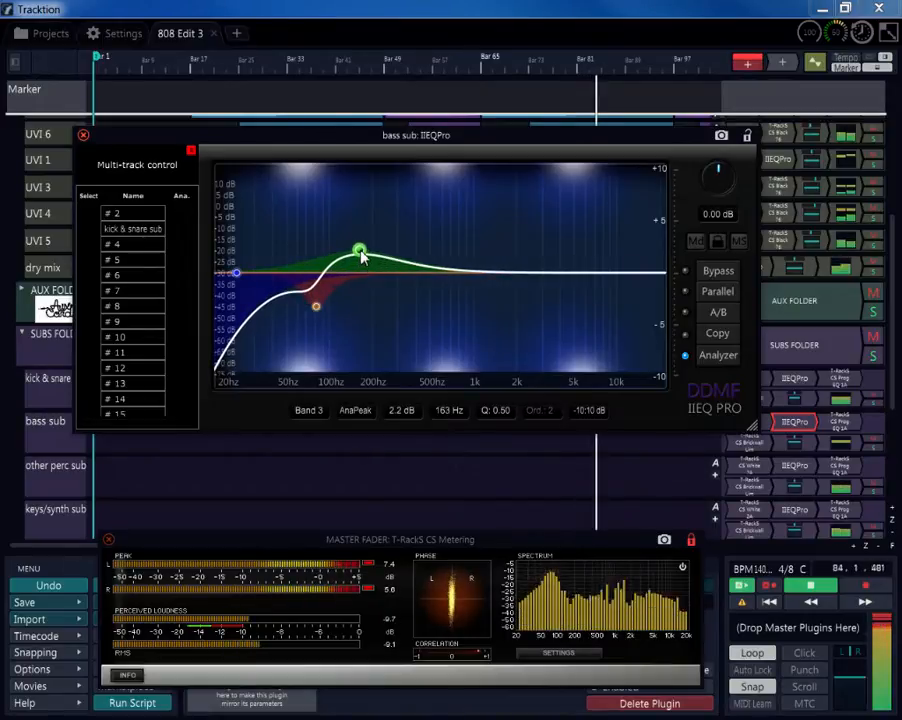
scroll(361, 251, up, 4)
drag(361, 251, 355, 241)
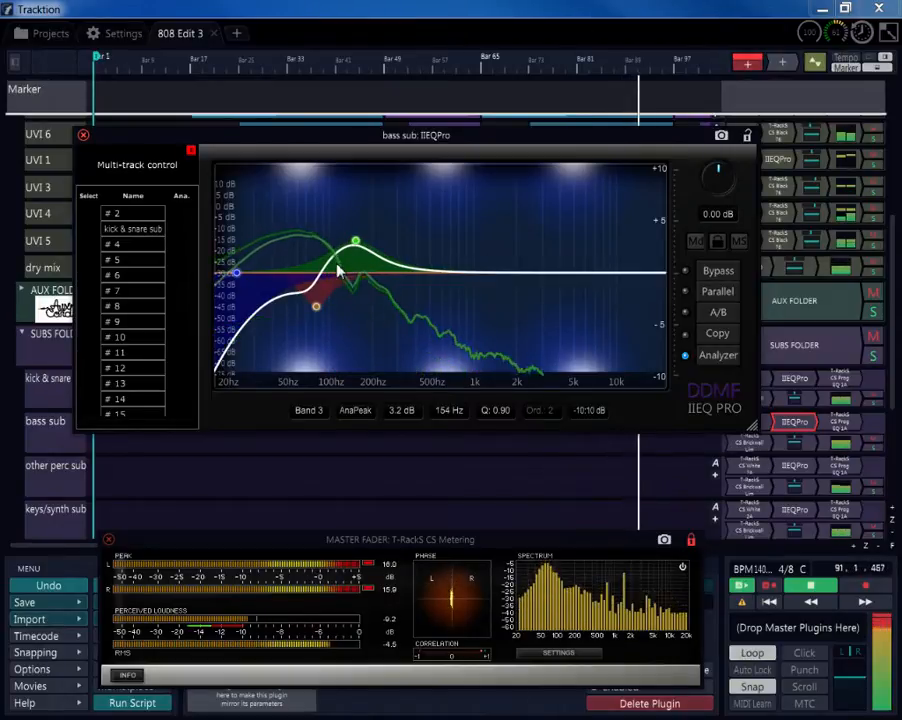
drag(357, 245, 358, 259)
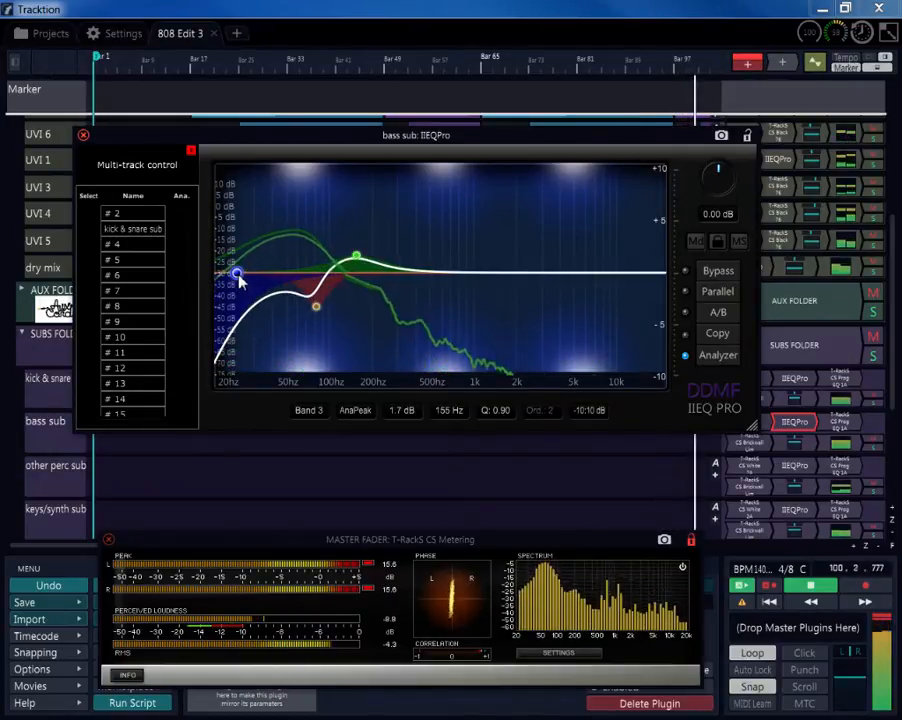
drag(239, 281, 223, 283)
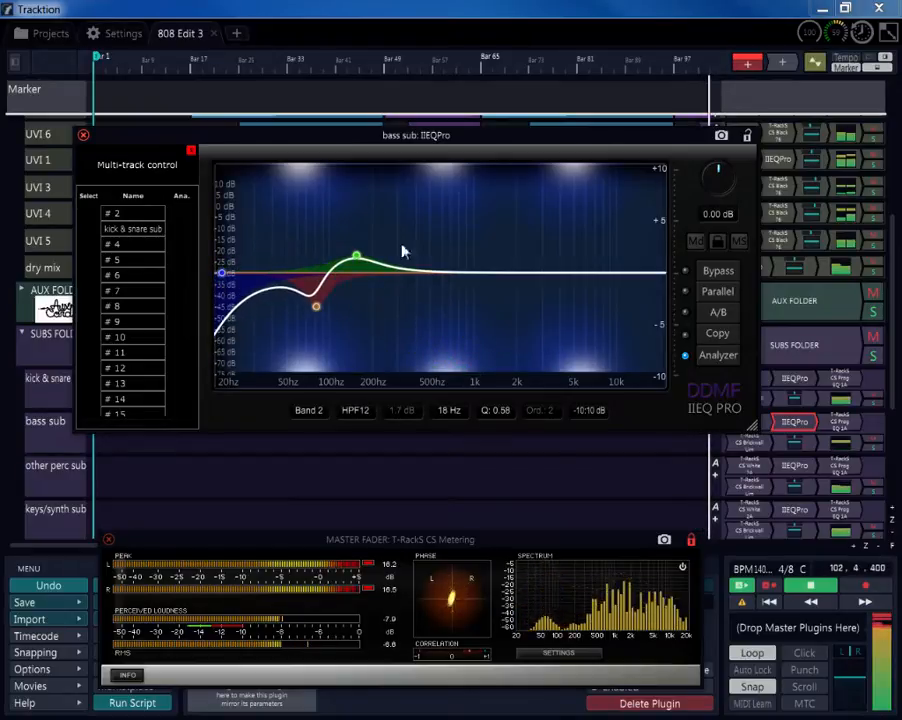
- In the kick & snare sub's IIEQPro, raise the high-pass to about 28 Hz and add an AnaPeak cut at 92 Hz, -1.8 dB, Q 5.21
double_click(794, 379)
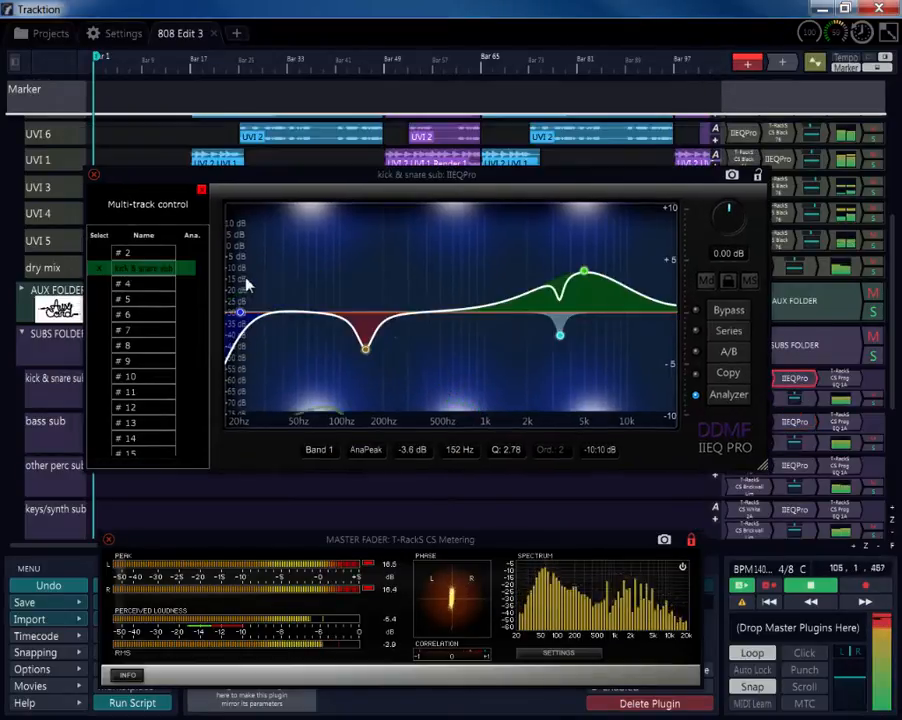
drag(250, 312, 266, 317)
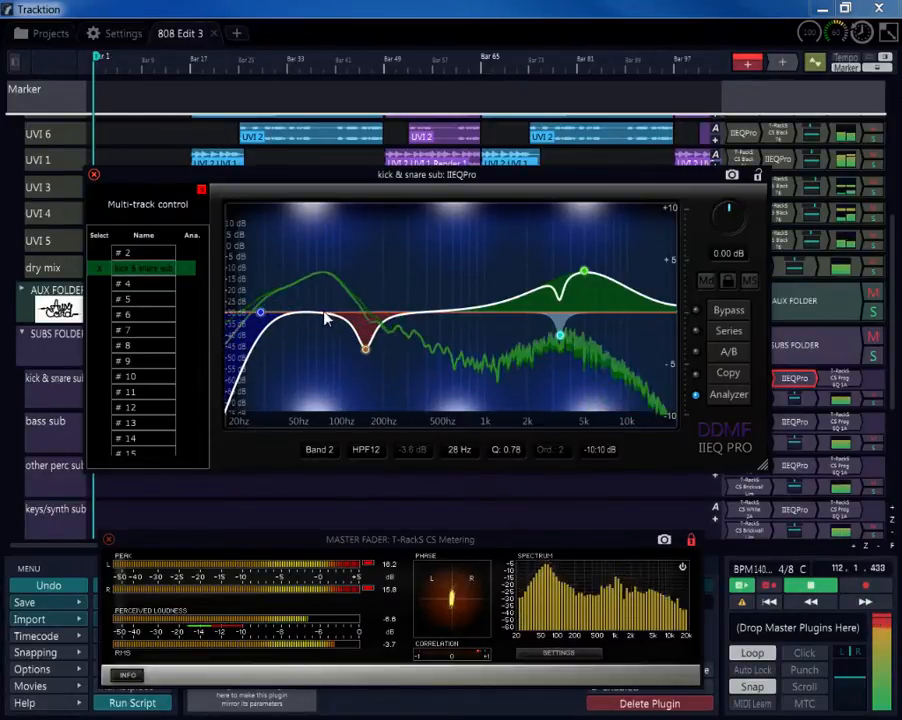
double_click(335, 332)
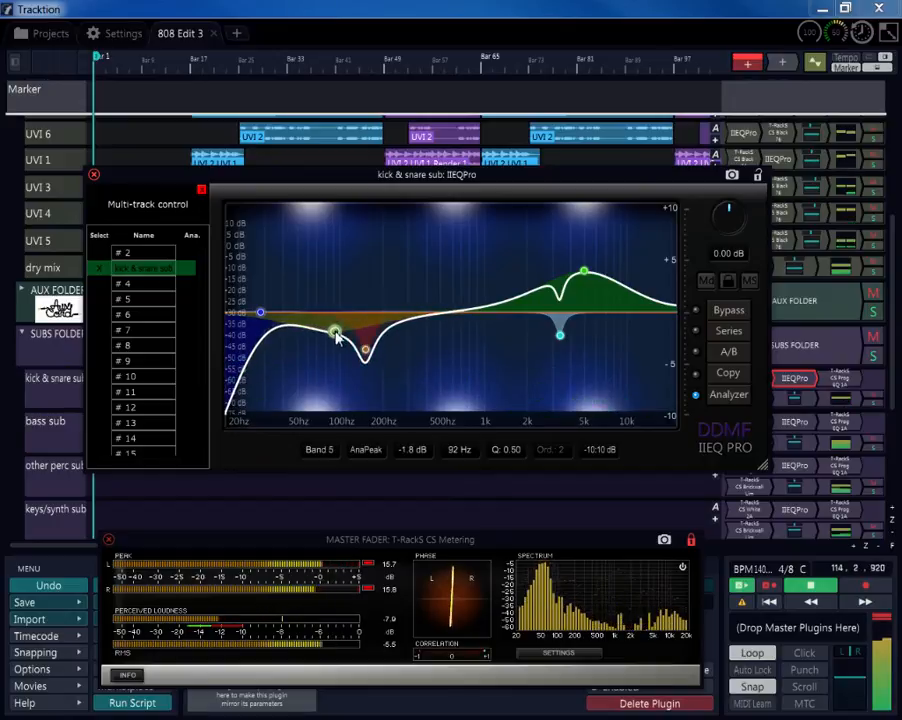
scroll(336, 336, up, 3)
scroll(336, 336, up, 5)
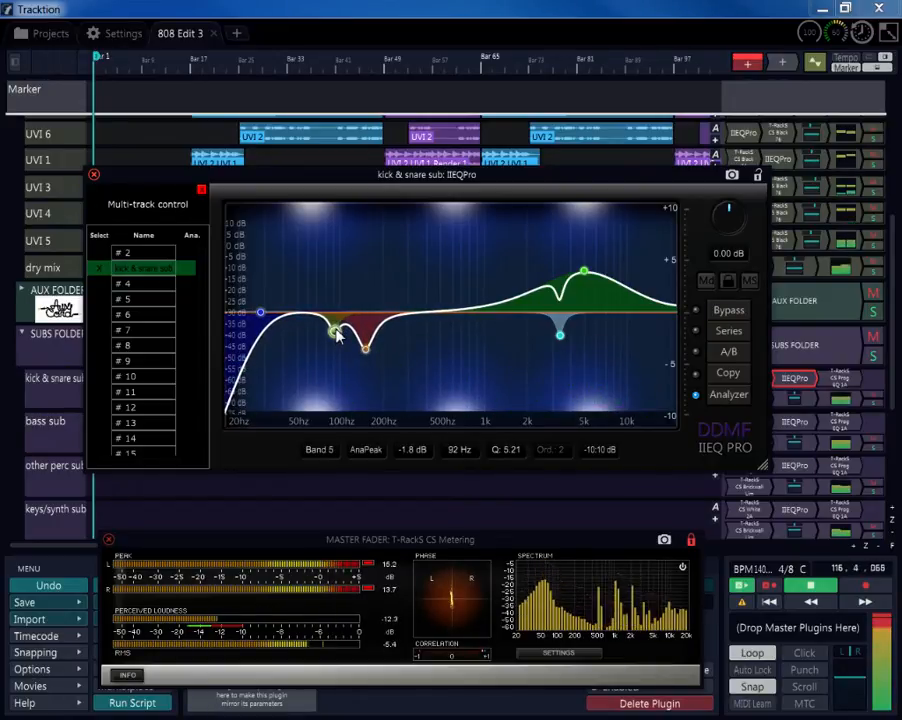
- Move the kick & snare sub's new peak cut to about 73 Hz, -2.7 dB, with a Q of about 4.72
drag(336, 336, 336, 351)
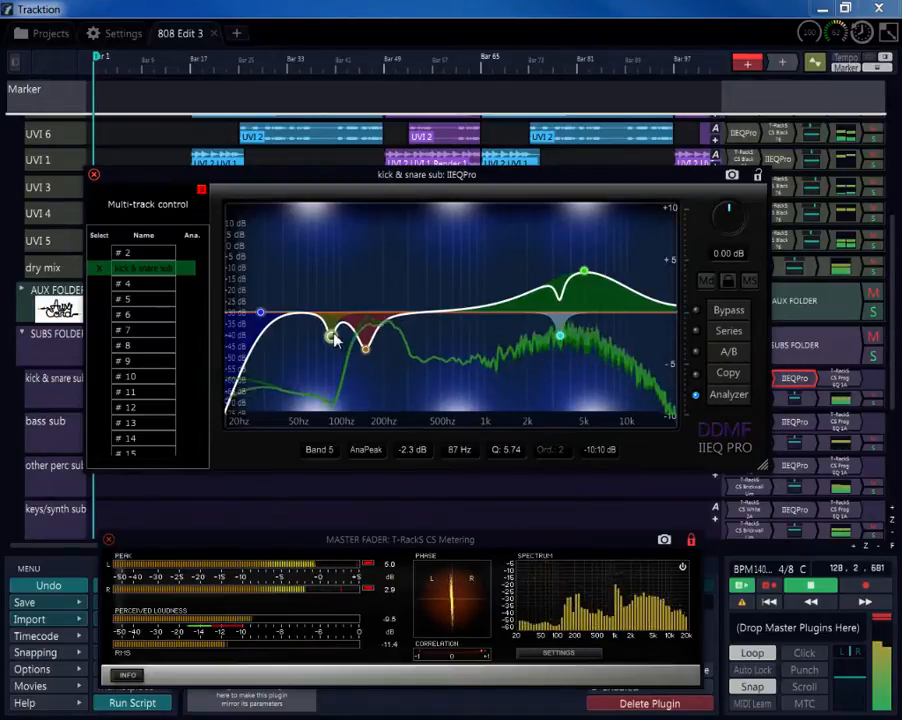
mouse_move(335, 341)
mouse_down()
mouse_move(326, 342)
mouse_move(352, 348)
mouse_up()
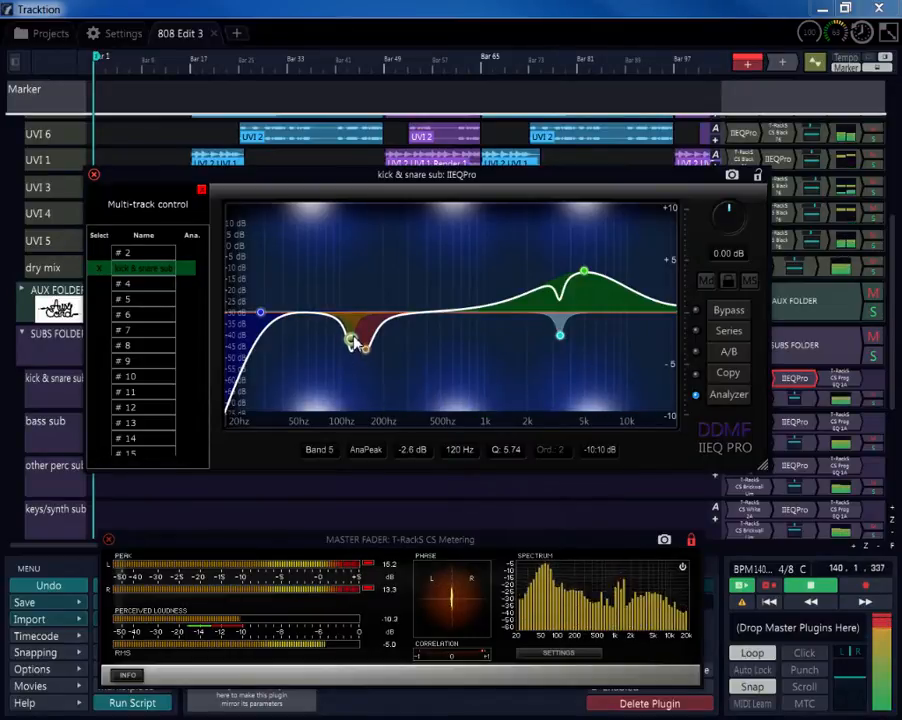
drag(354, 342, 318, 343)
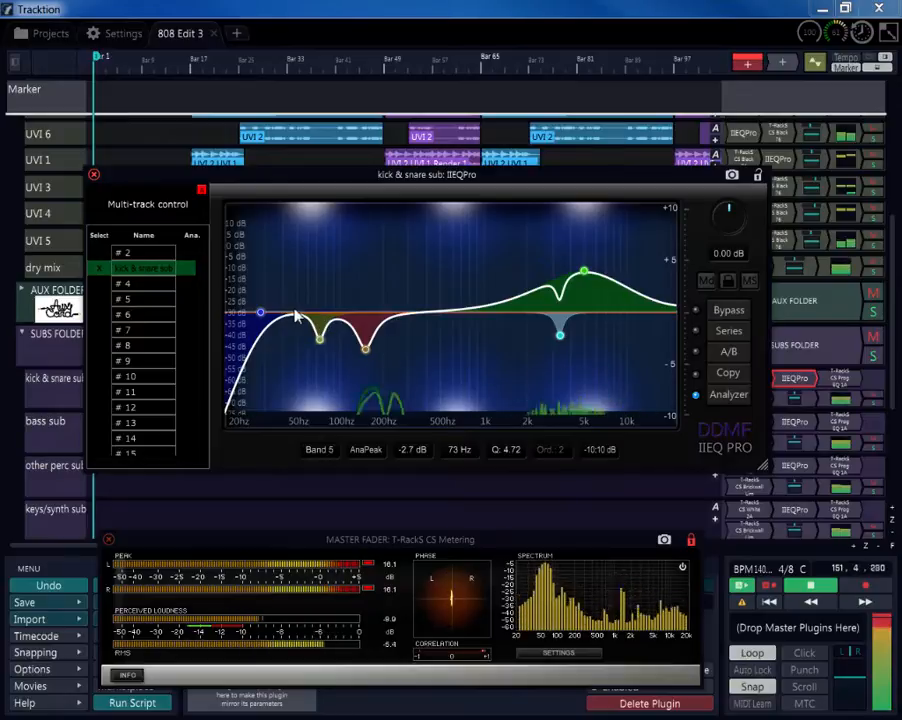
- Switch the kick & snare sub's IIEQPro to Parallel mode and add an AnaPeak boost at 59 Hz, 1.7 dB, Q 0.50
click(728, 332)
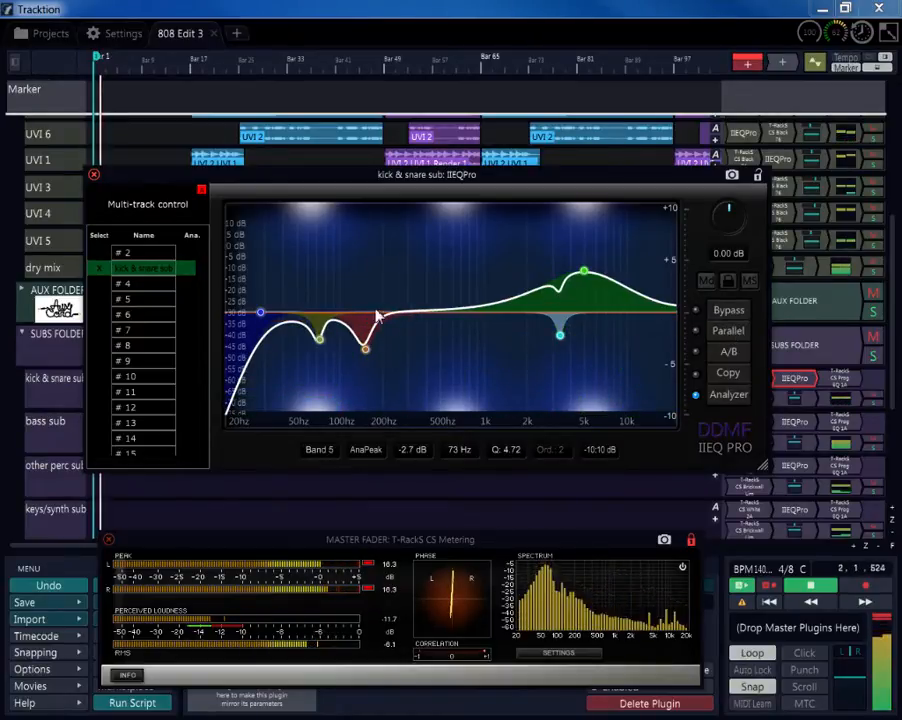
click(305, 309)
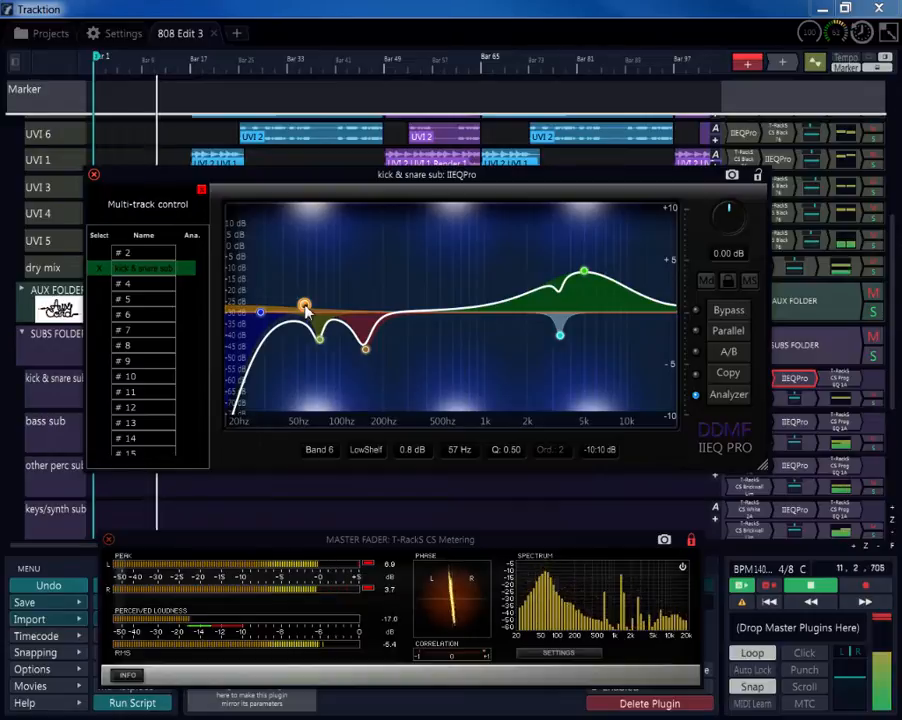
right_click(305, 309)
click(326, 324)
mouse_move(305, 306)
mouse_down()
mouse_move(321, 302)
mouse_move(307, 298)
mouse_up()
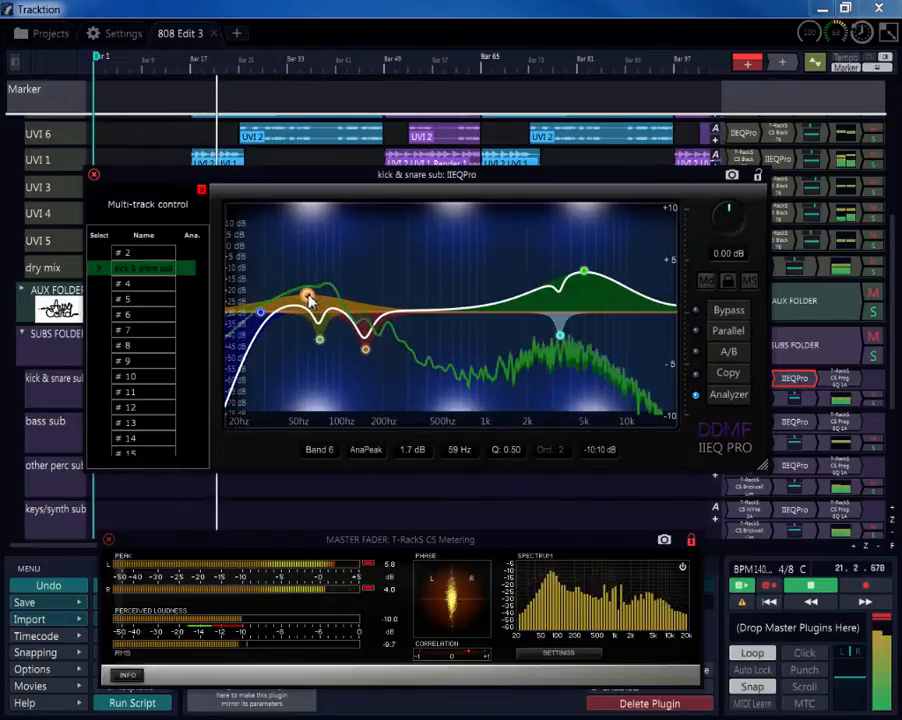
- In the bass sub's IIEQPro, add a LowShelf boost at about 30 Hz, 5.0 dB, Q 1.03
click(108, 256)
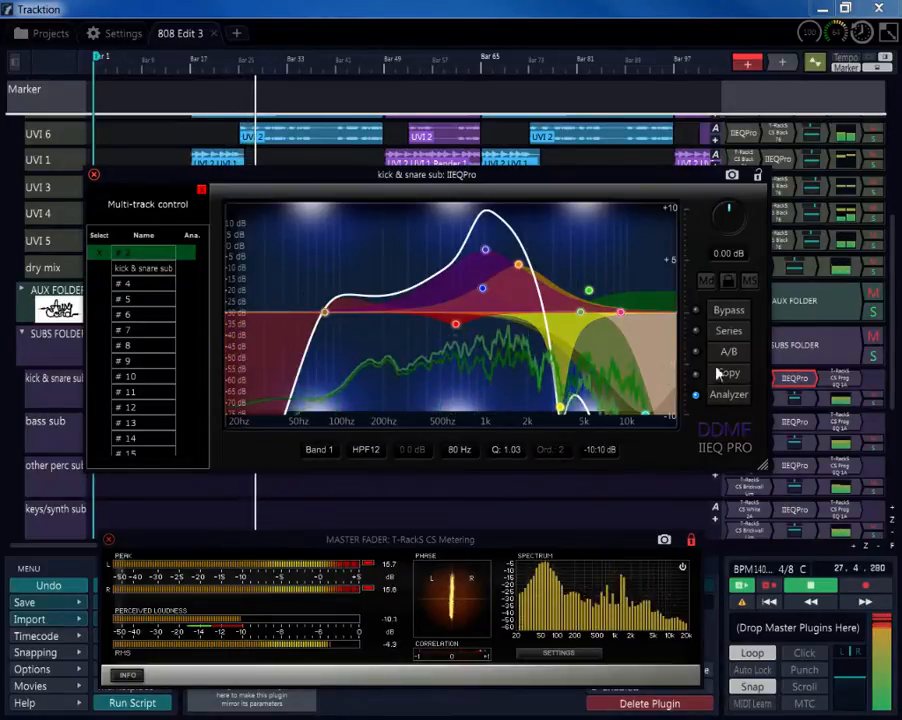
drag(664, 181, 478, 174)
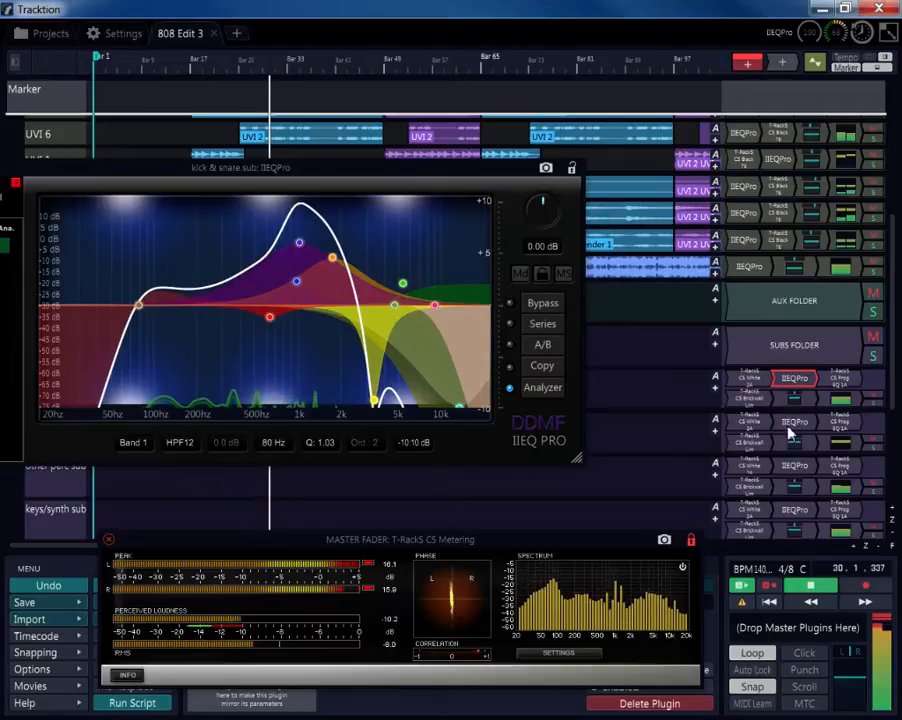
double_click(794, 422)
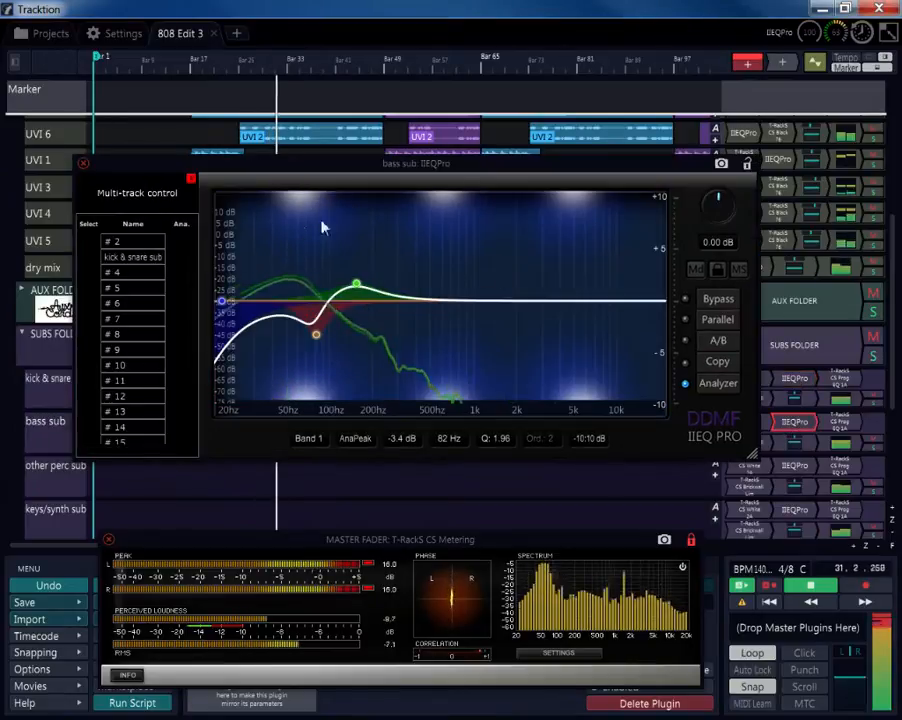
double_click(267, 299)
drag(267, 299, 258, 254)
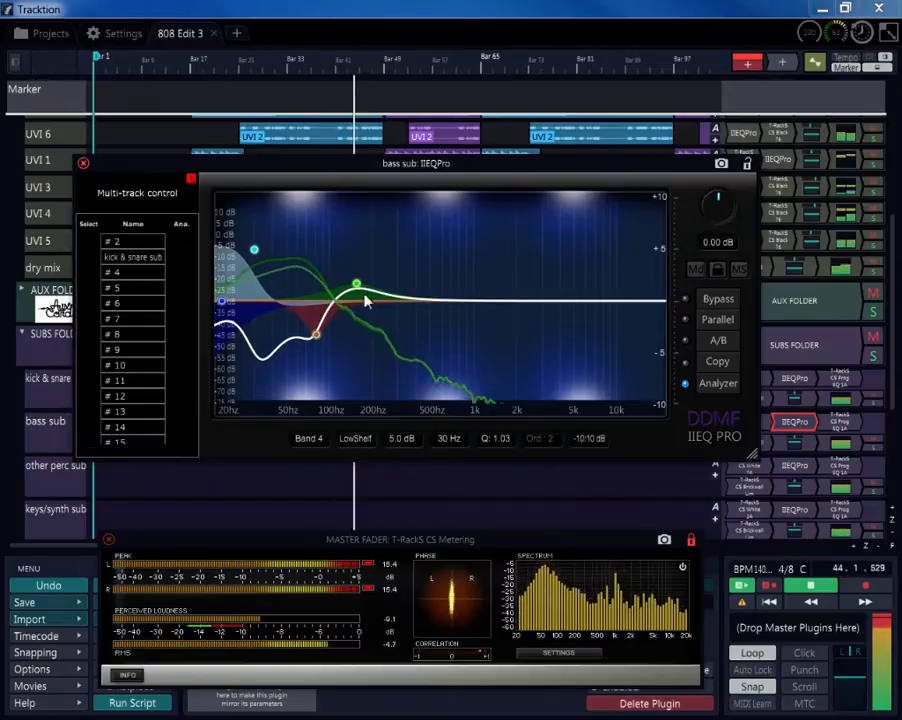
- Move the bass sub's AnaPeak boost to about 188 Hz, 1.5 dB, and its peak cut to about 76 Hz, -3.1 dB
drag(353, 288, 371, 291)
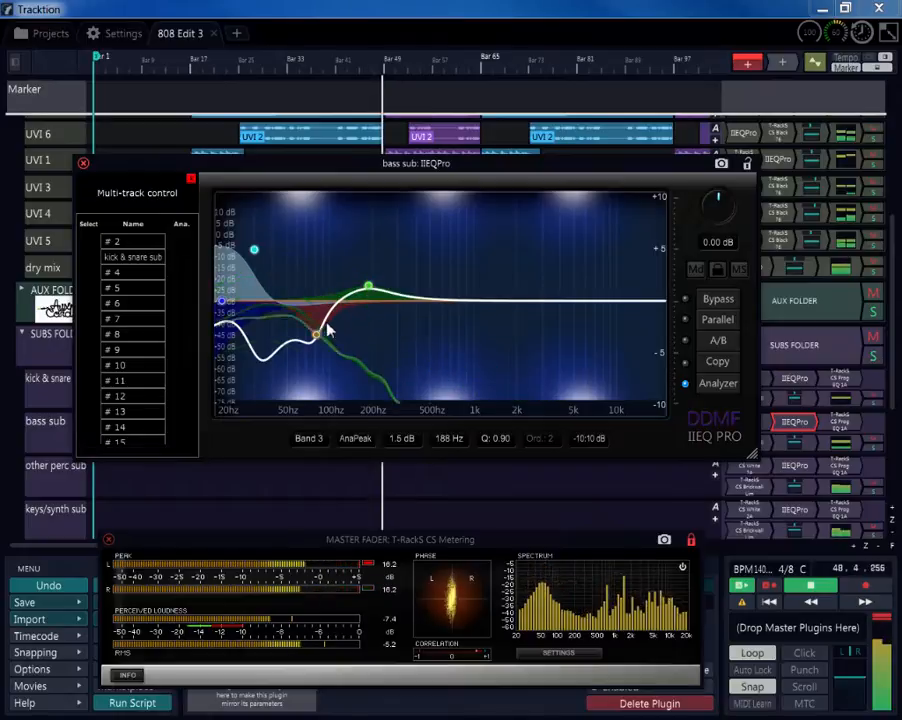
drag(315, 333, 312, 335)
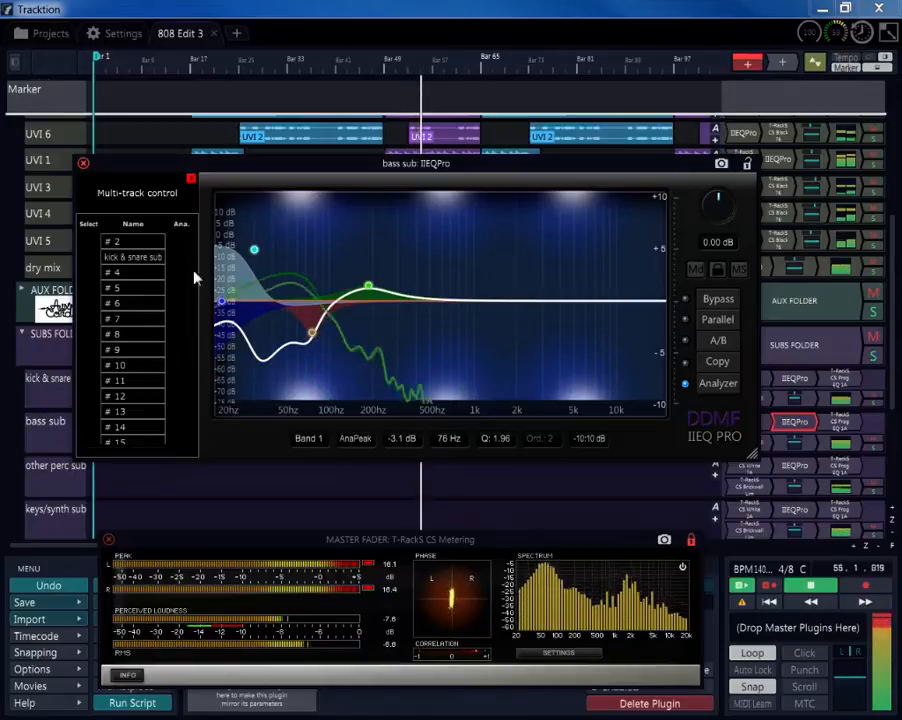
click(84, 163)
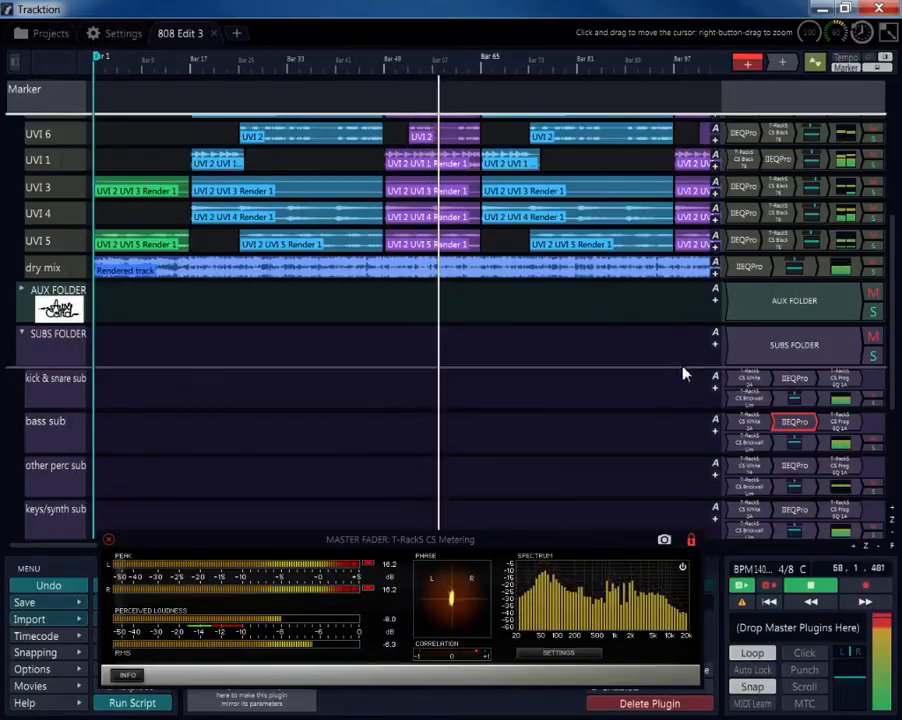
- Raise the gain of the bass sub's White 2A compressor to about 69
double_click(748, 421)
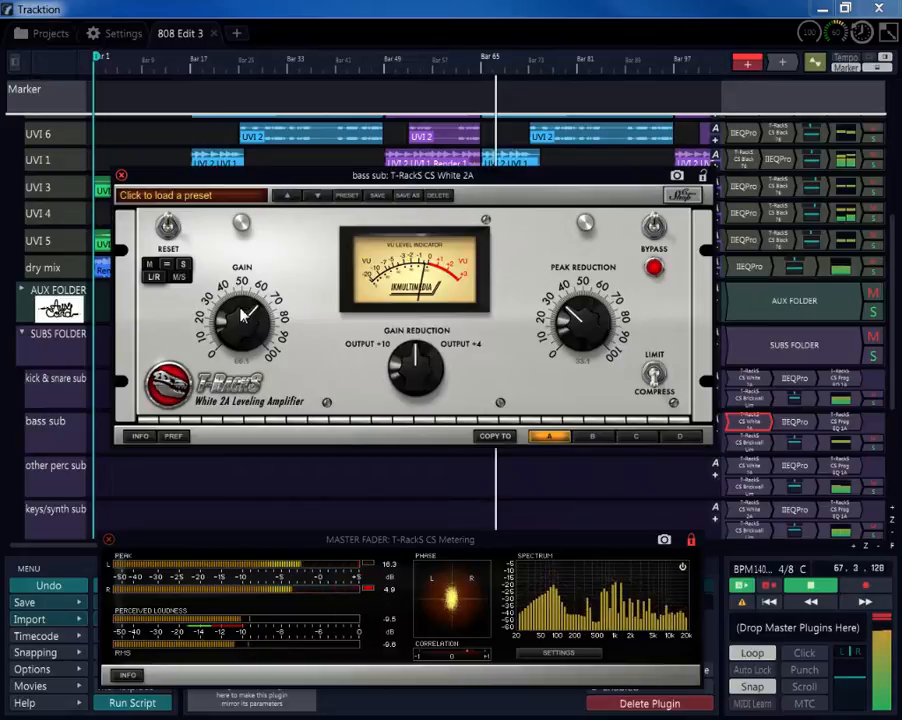
drag(240, 309, 241, 296)
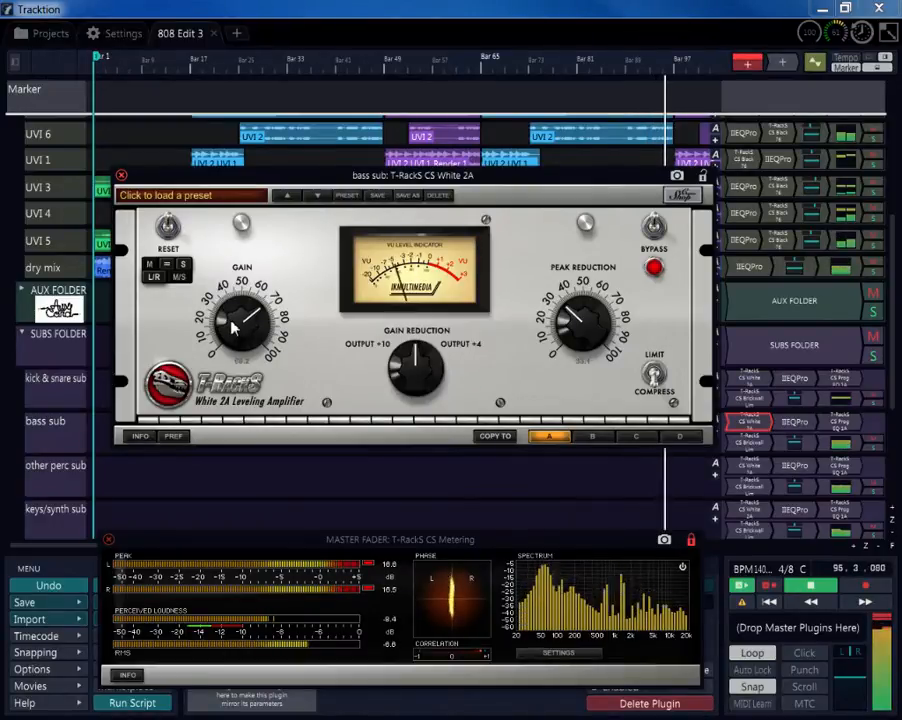
click(121, 176)
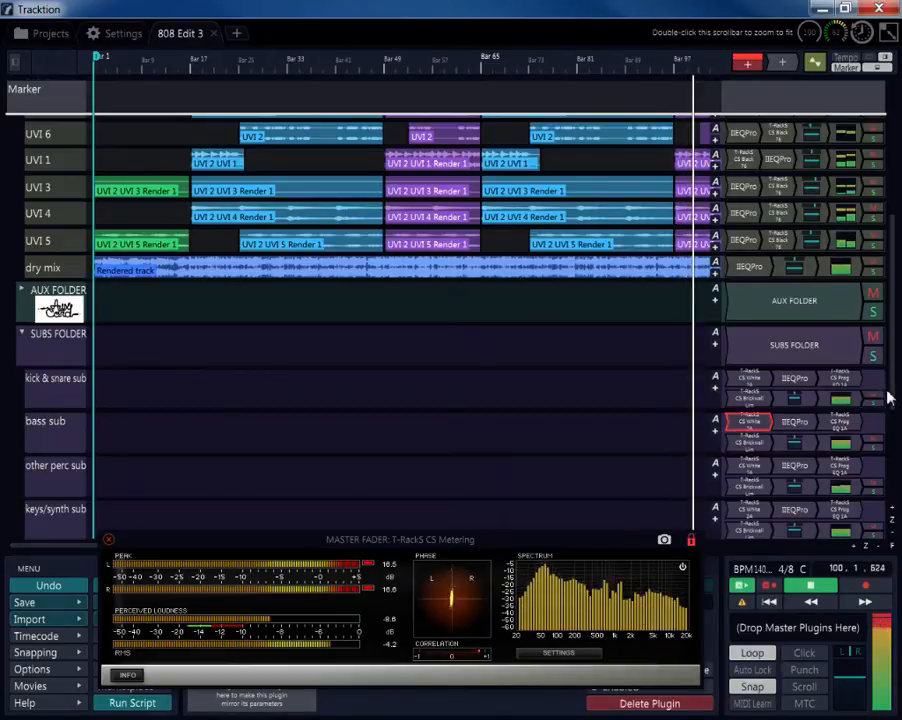
- Shorten the release time of the bass sub's Brickwall Limiter to about 1.96 ms
mouse_move(890, 400)
mouse_down()
mouse_move(896, 463)
mouse_move(896, 418)
mouse_up()
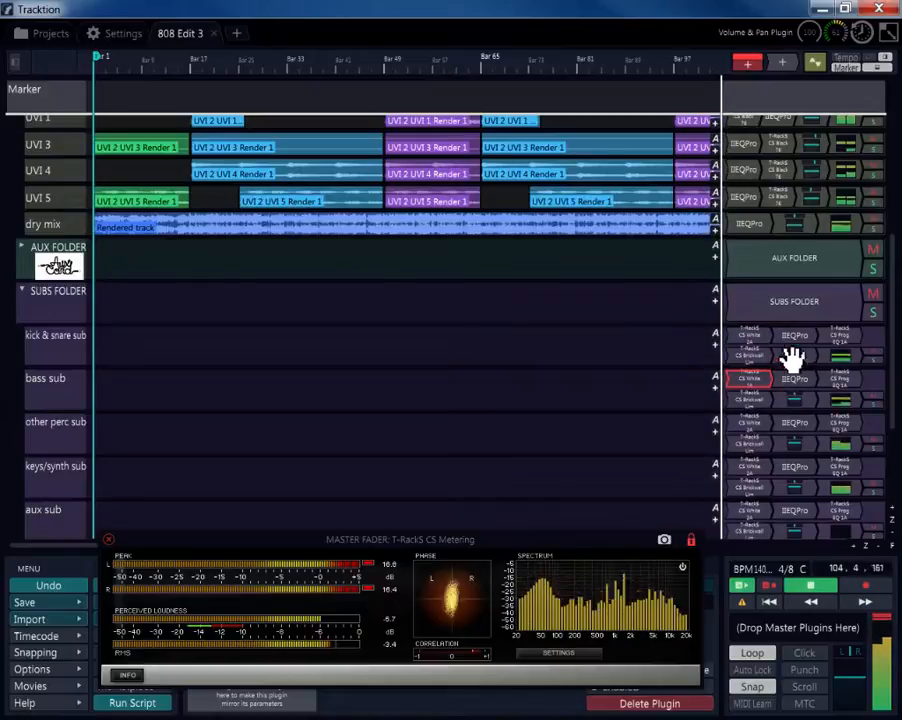
double_click(752, 401)
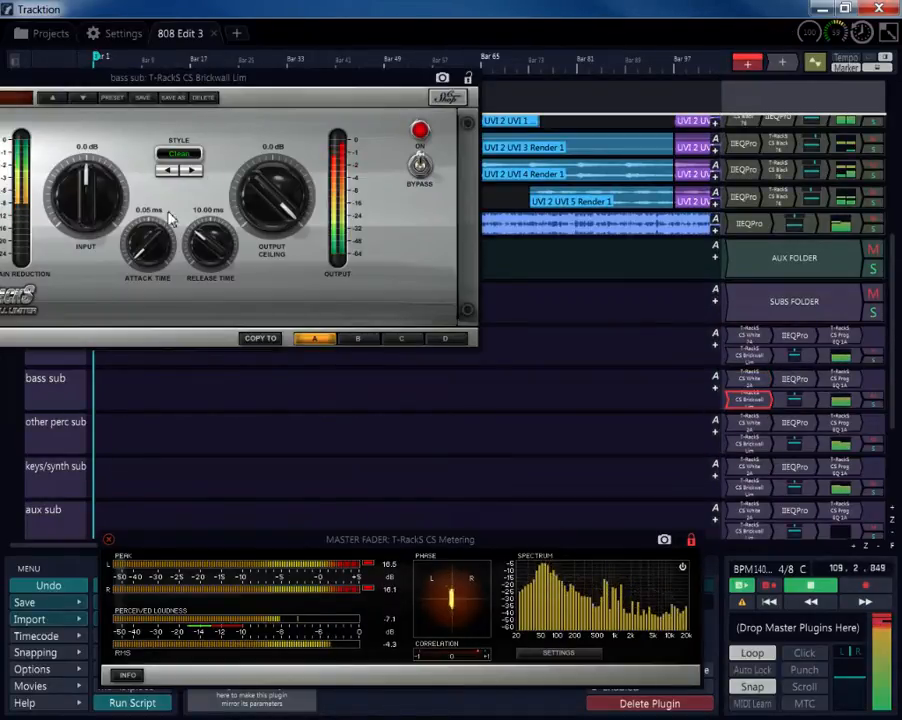
mouse_move(196, 239)
mouse_down()
mouse_move(198, 224)
mouse_move(203, 252)
mouse_up()
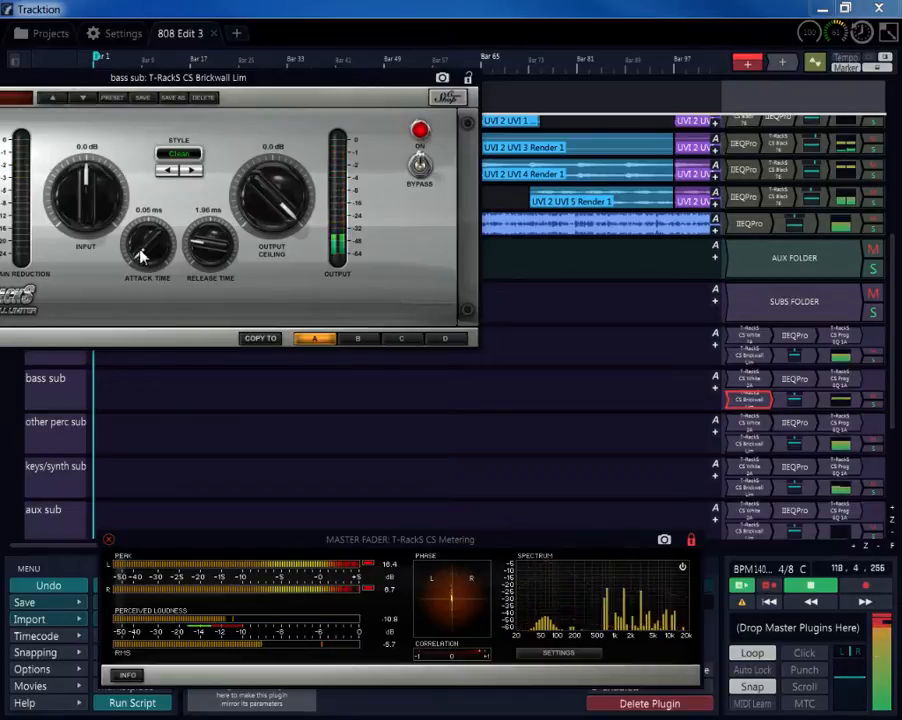
drag(190, 90, 327, 125)
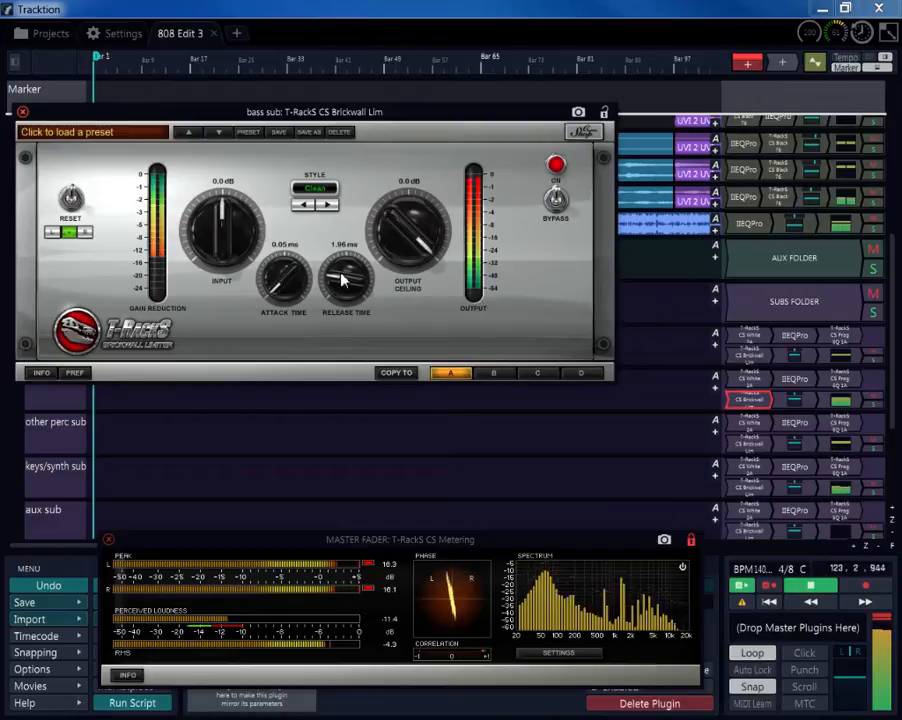
click(22, 111)
- Set the bass sub's White 2A gain to about 76 and lower the sub's volume fader to about -2.5 dB
double_click(754, 380)
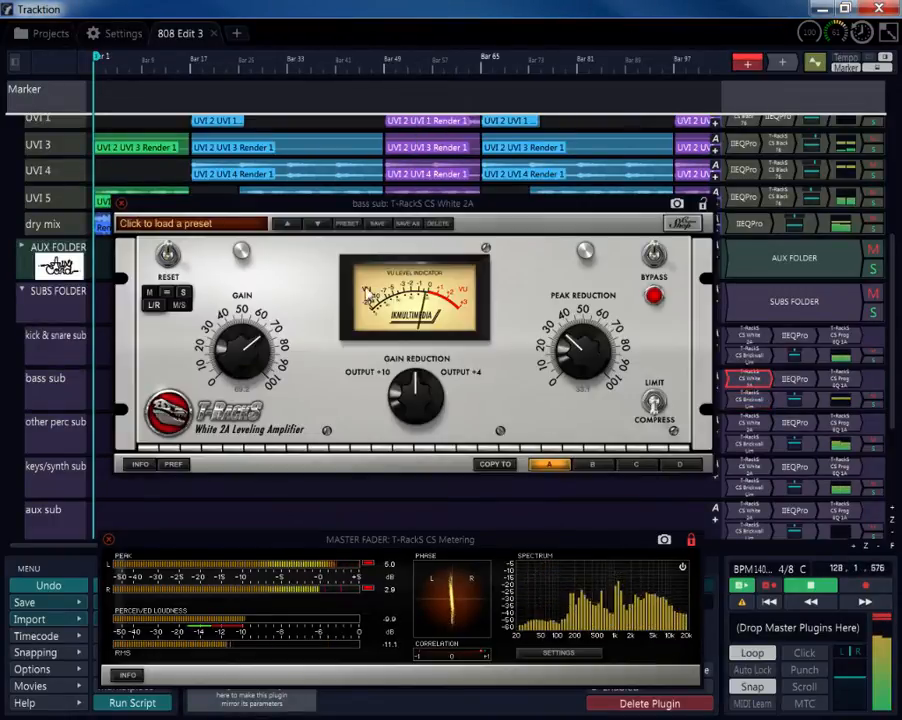
drag(252, 348, 248, 355)
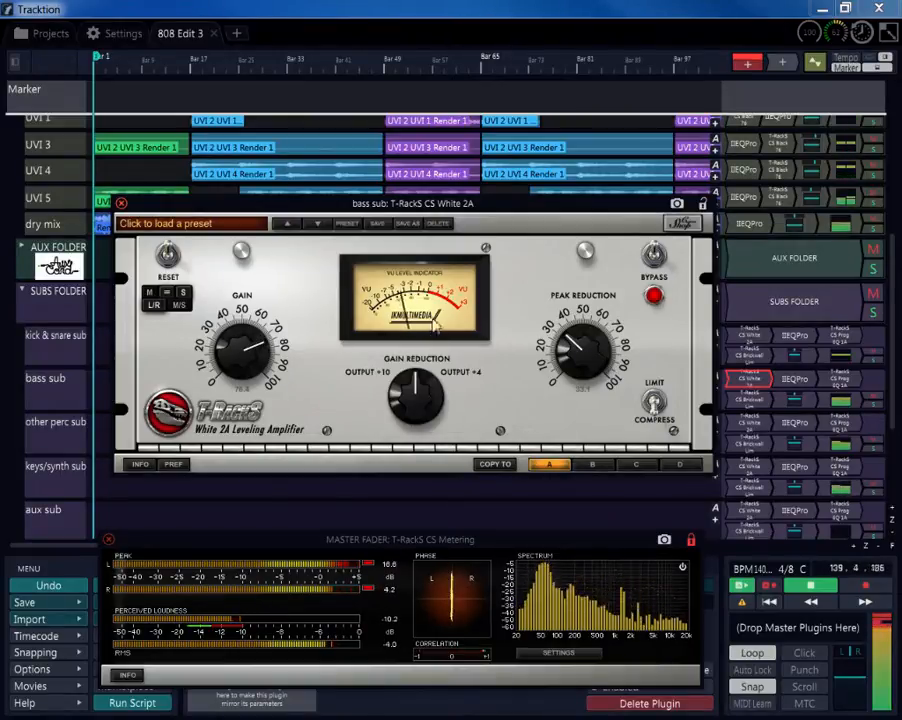
click(792, 410)
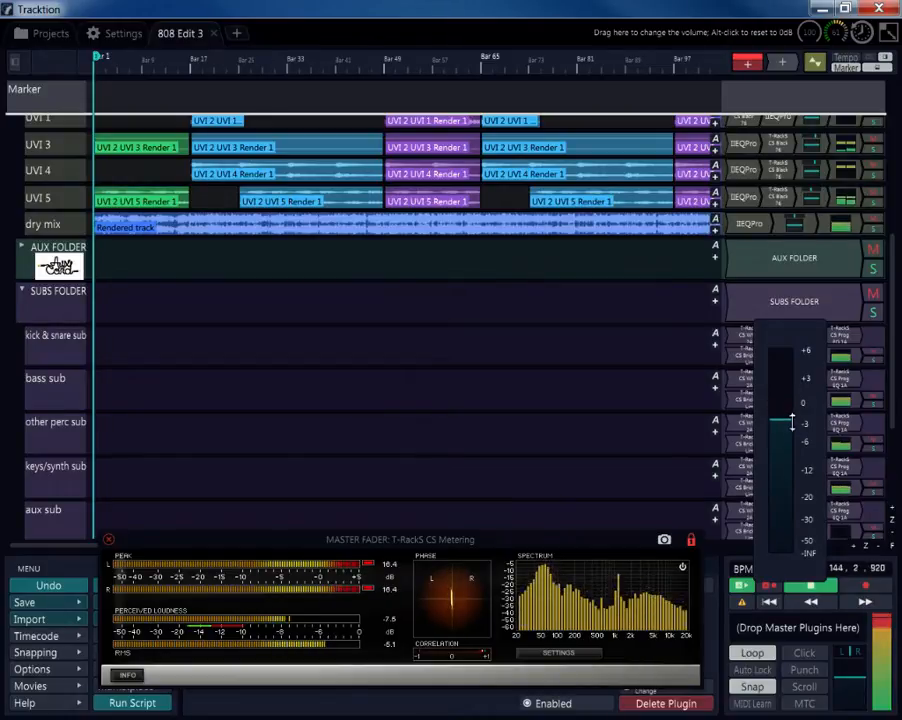
drag(792, 425, 794, 400)
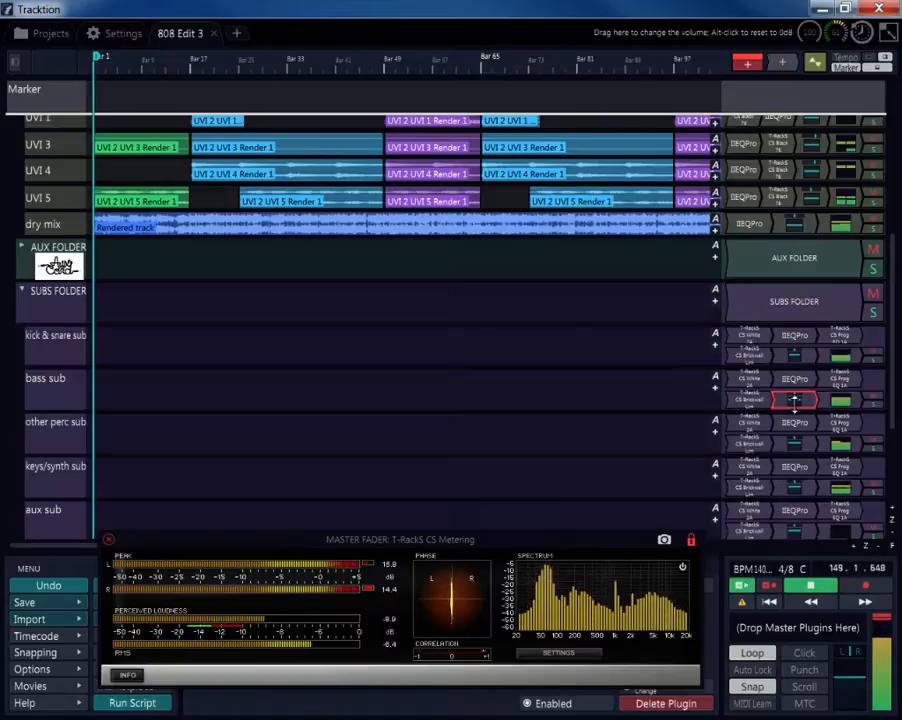
- Stop playback, return to the start of the edit and play the mix from bar 1
click(770, 566)
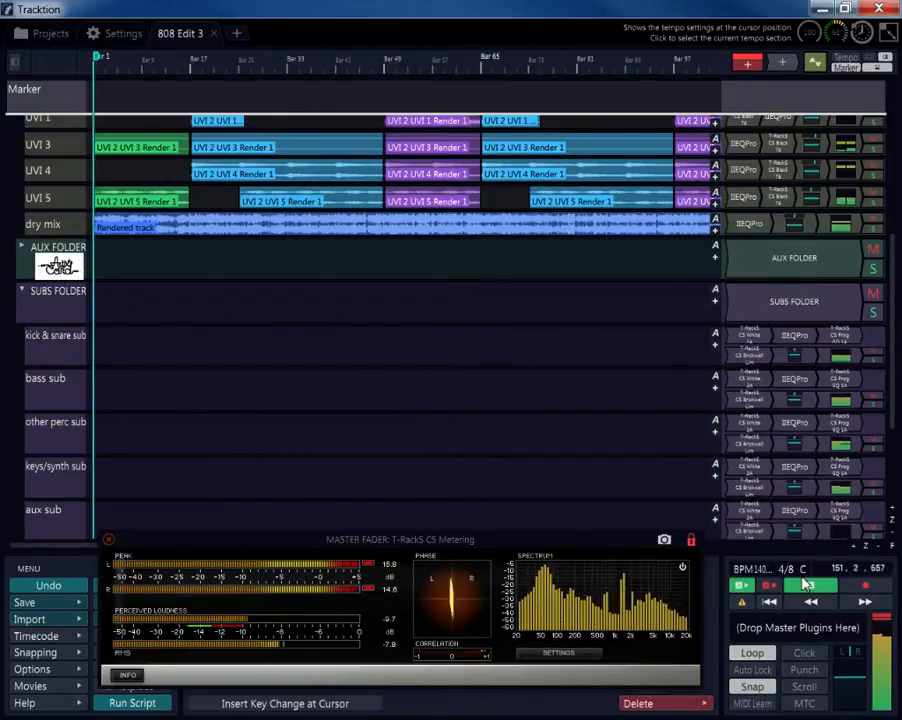
key(space)
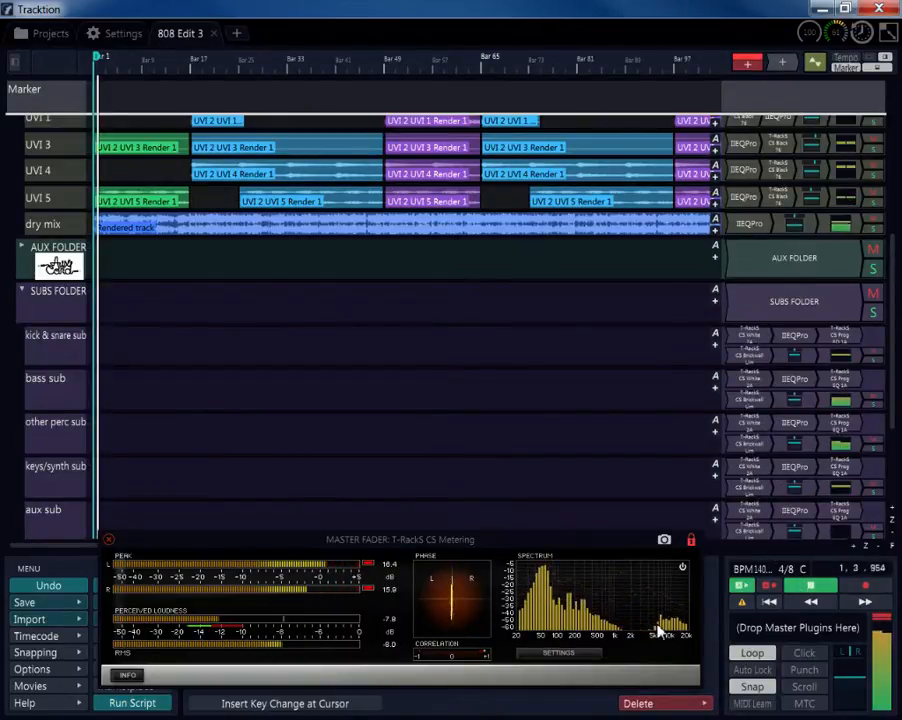
click(816, 598)
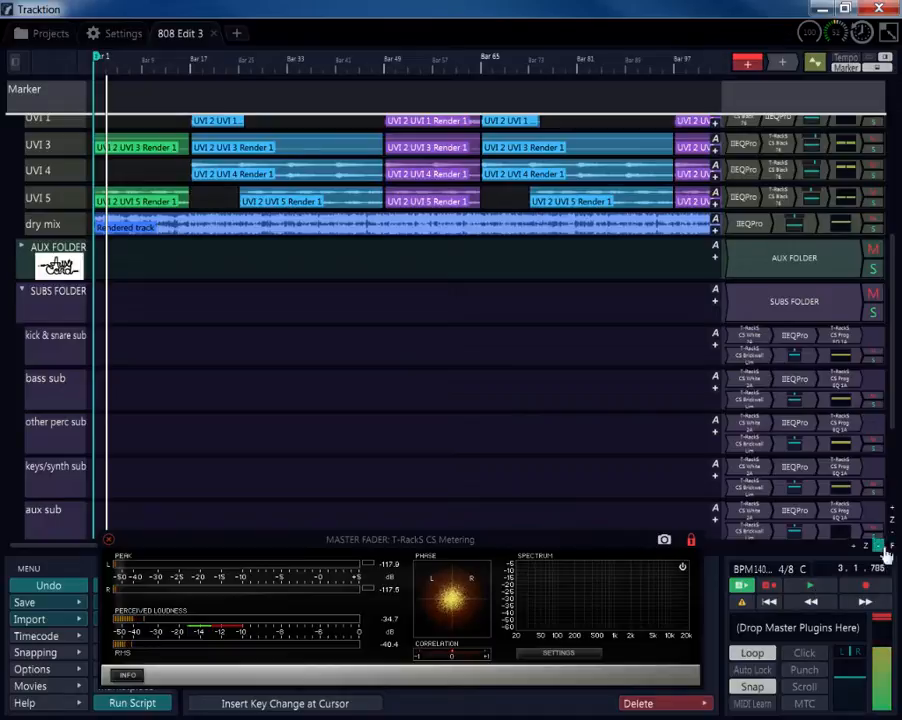
click(771, 603)
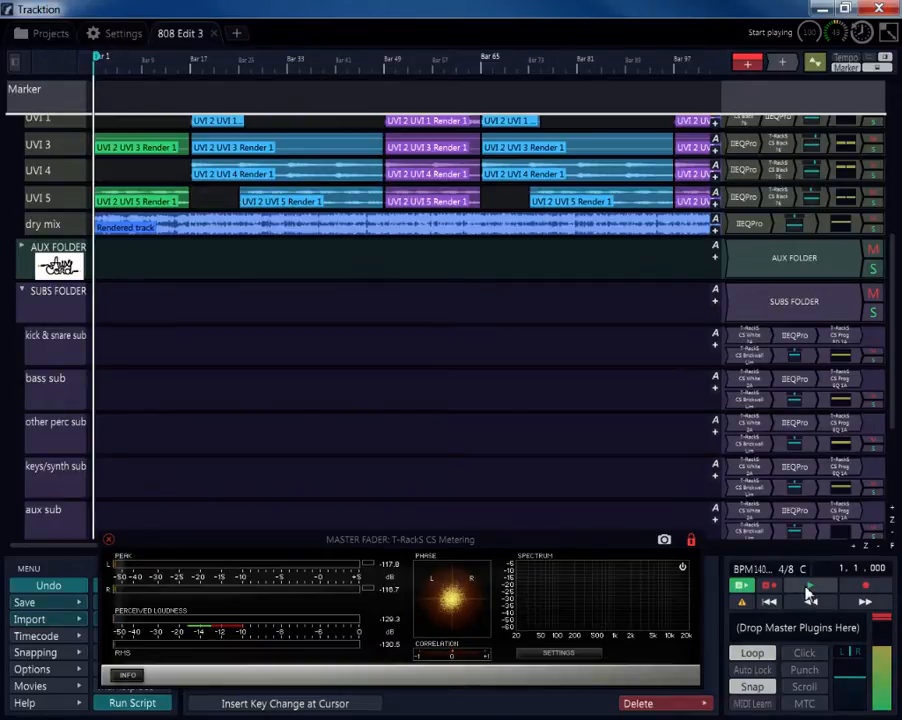
click(808, 590)
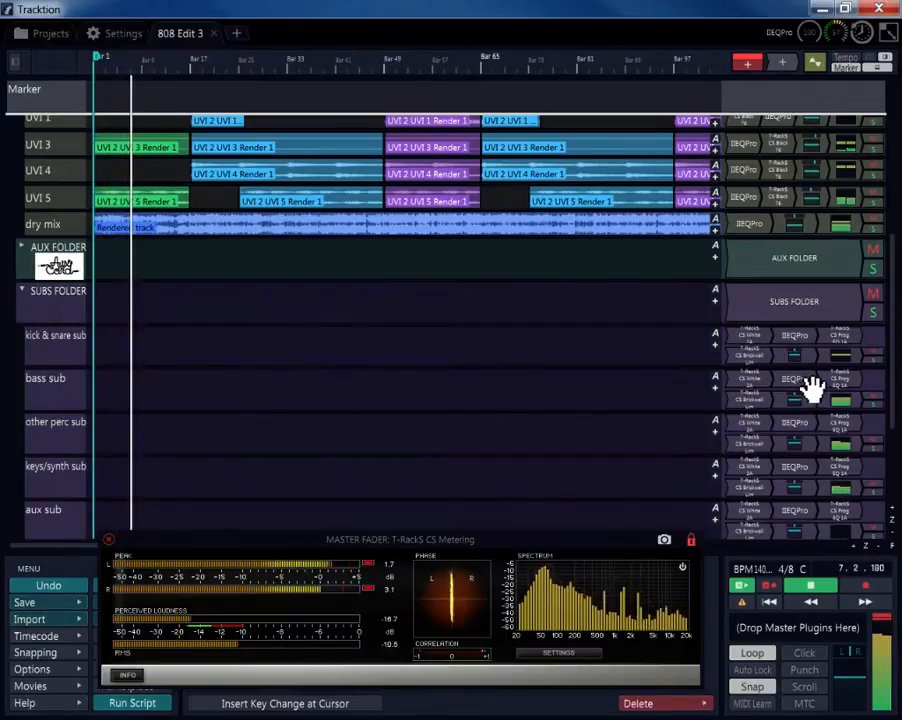
- Lower the bass sub's volume fader to about -7 dB while the mix plays
drag(790, 403, 791, 420)
click(790, 568)
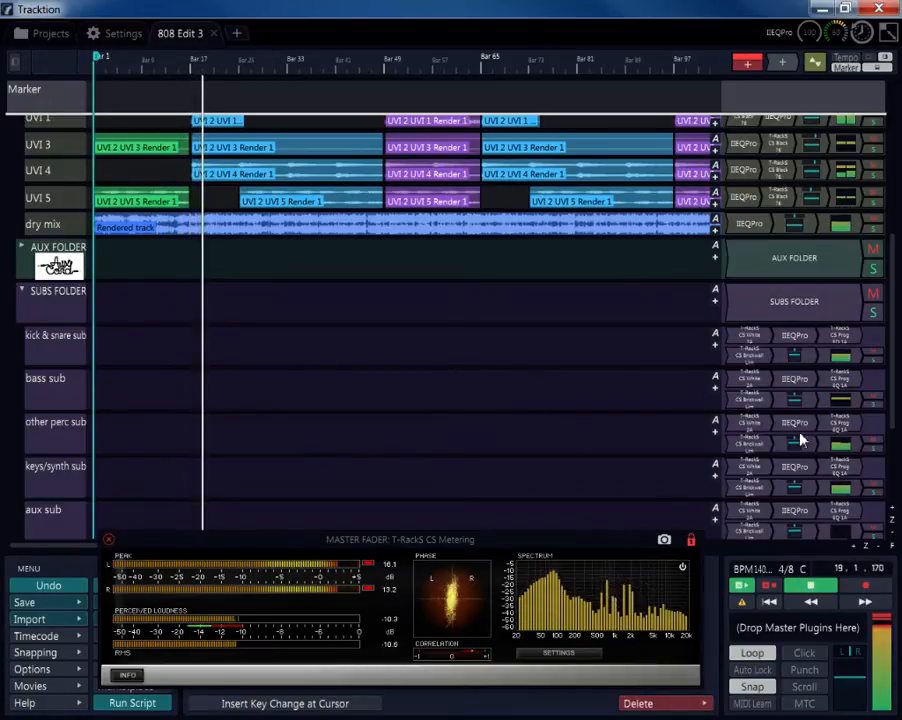
drag(794, 402, 795, 402)
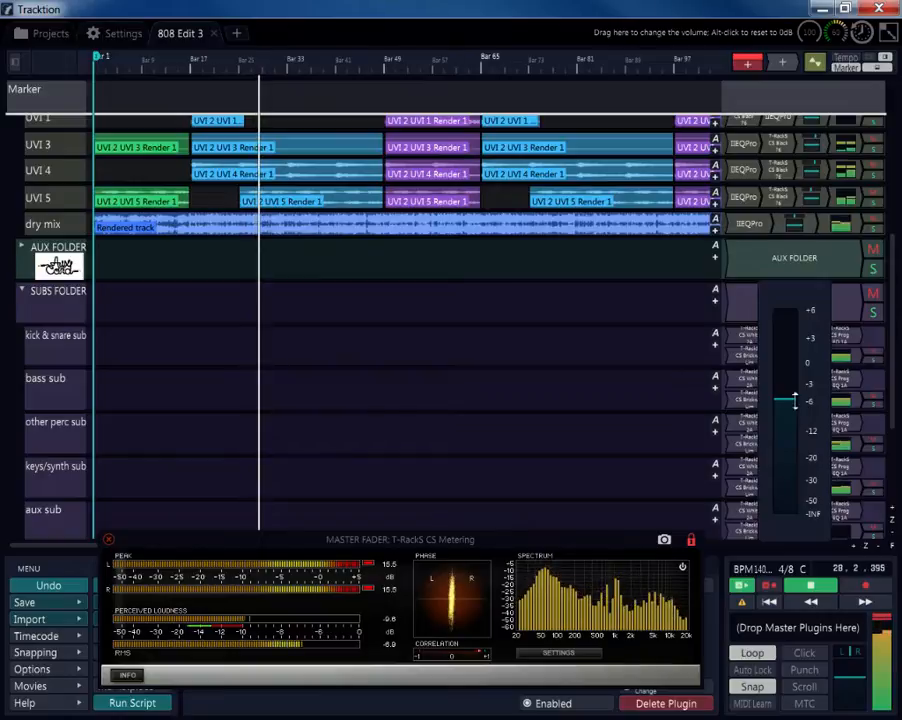
drag(795, 401, 795, 407)
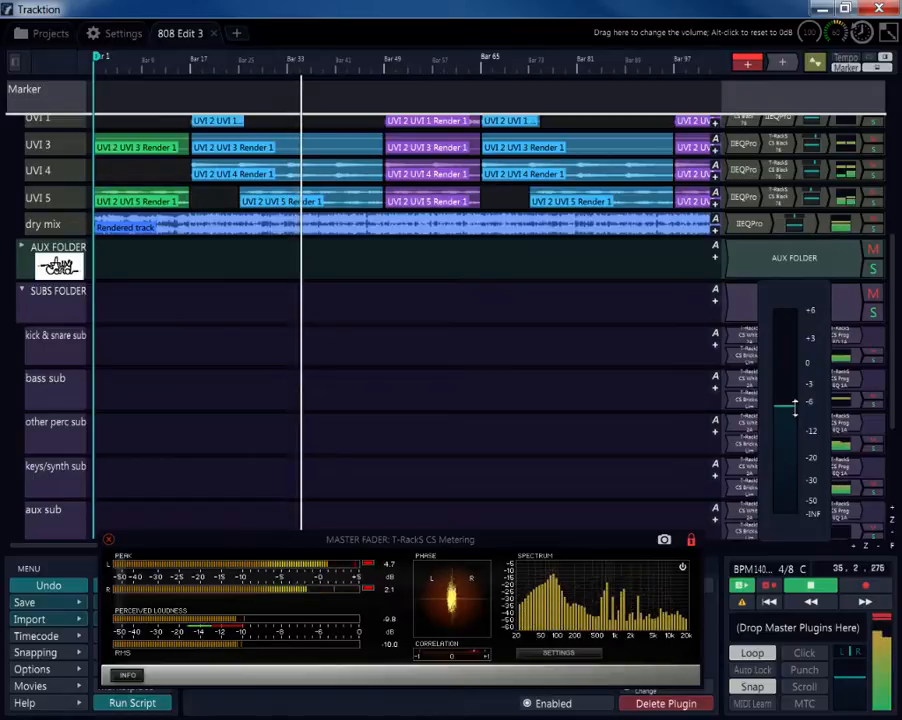
drag(795, 407, 795, 407)
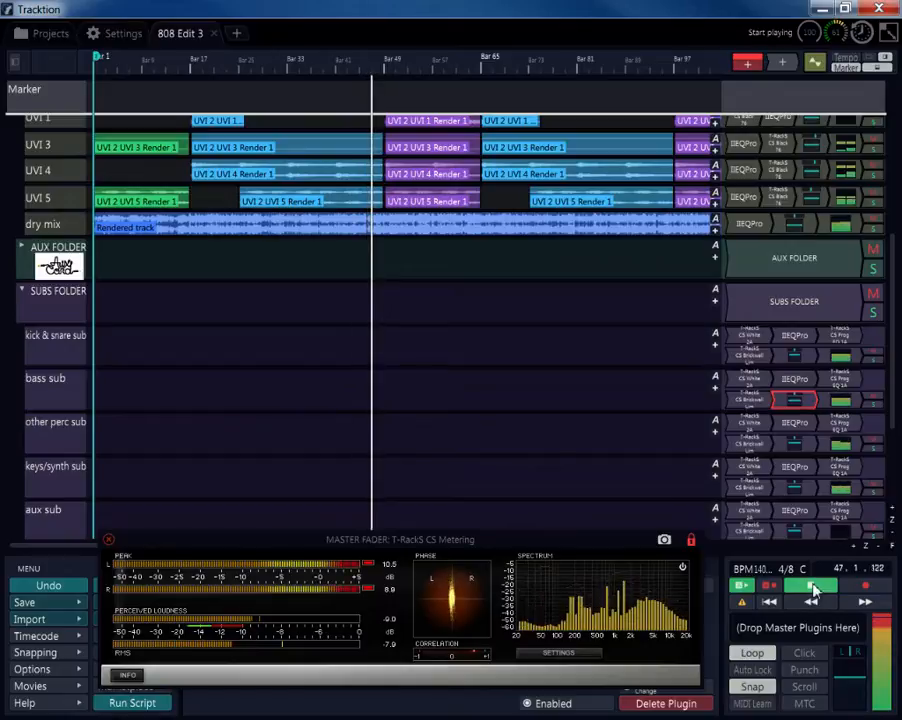
click(50, 428)
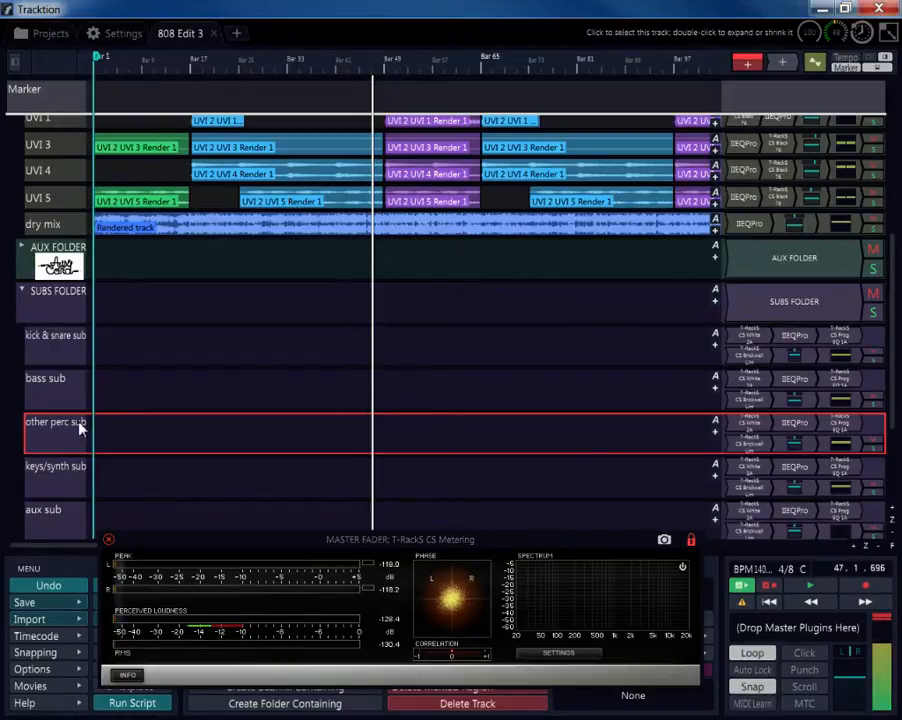
click(58, 474)
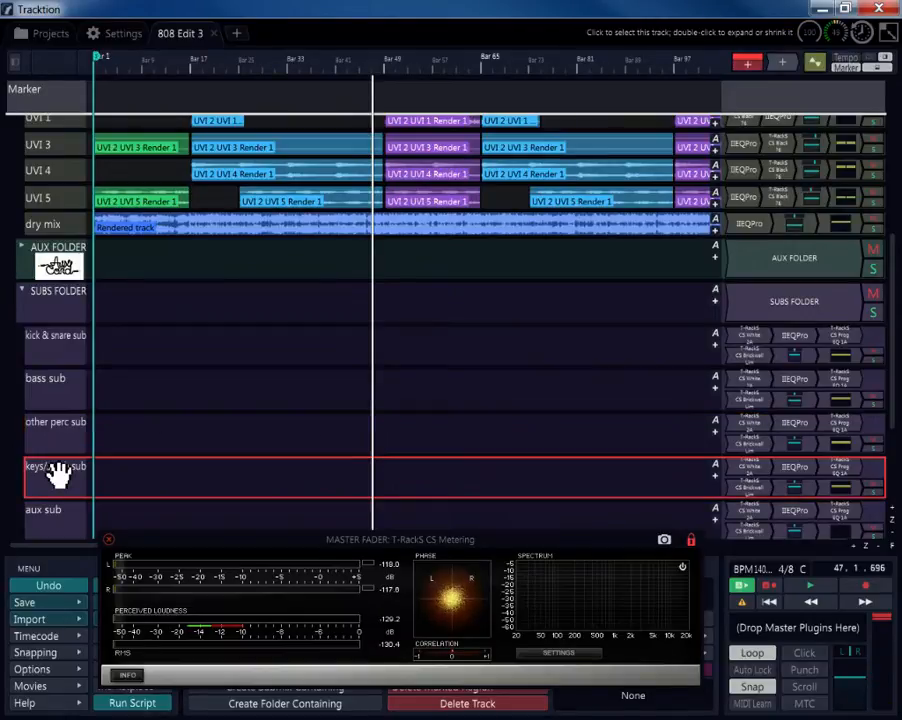
click(55, 438)
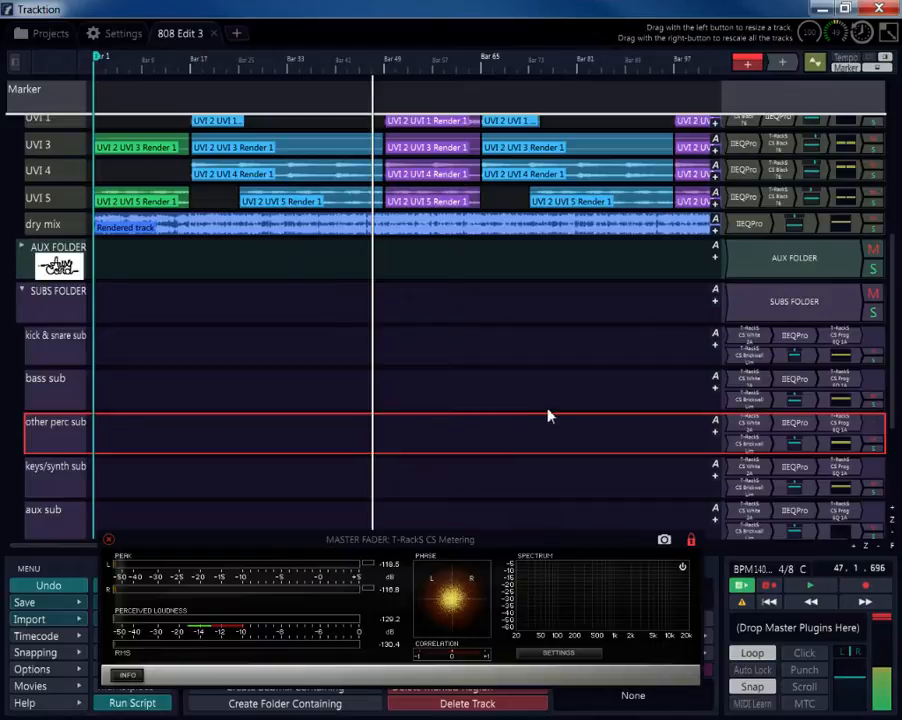
click(64, 474)
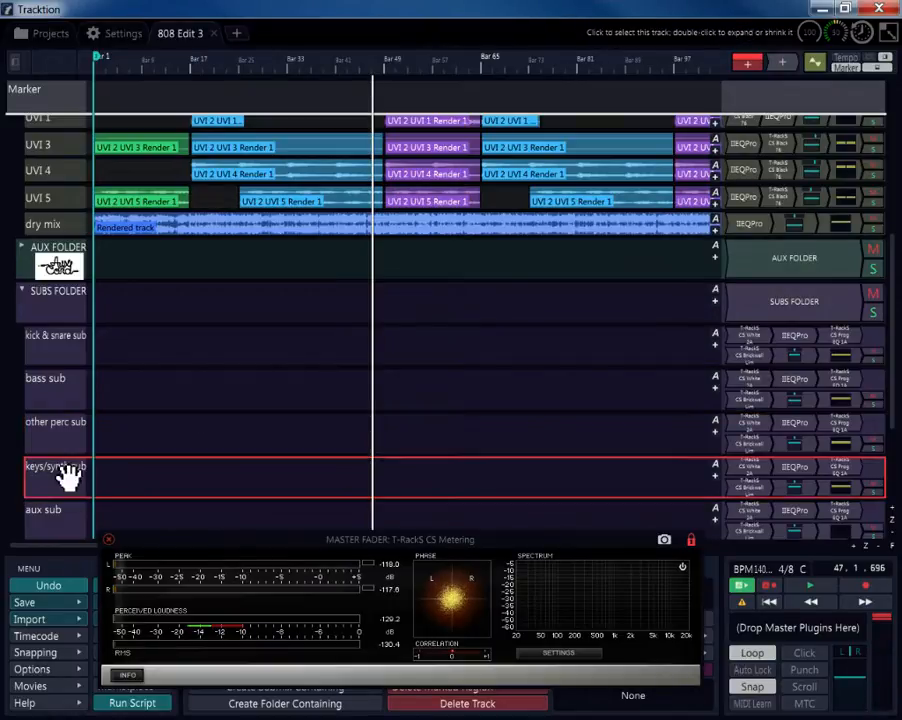
click(60, 430)
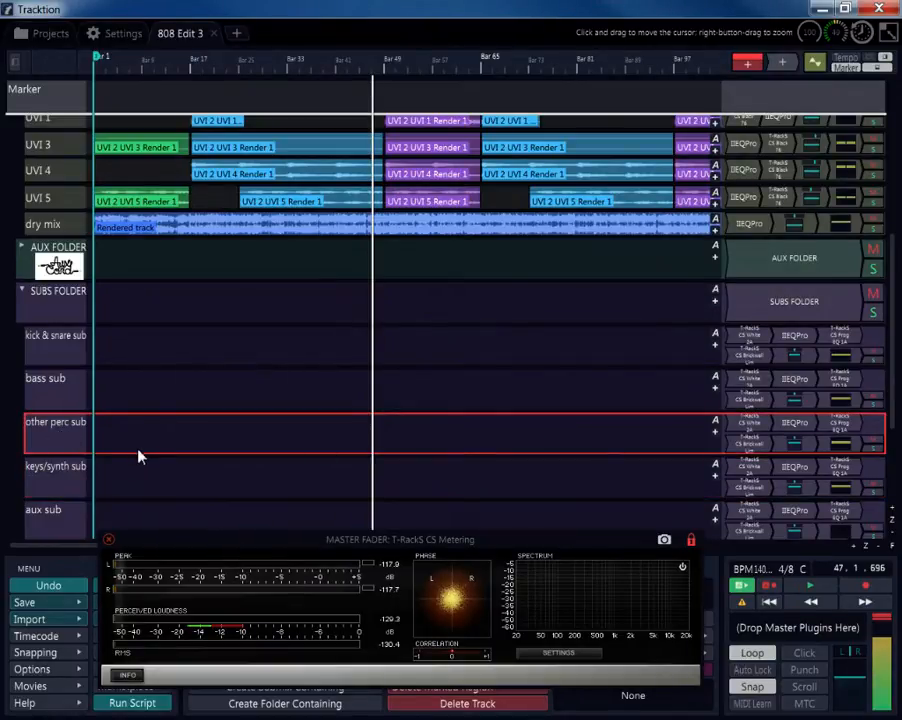
- Select the other perc sub track and resume playback of the mix from bar 47
click(50, 476)
click(43, 430)
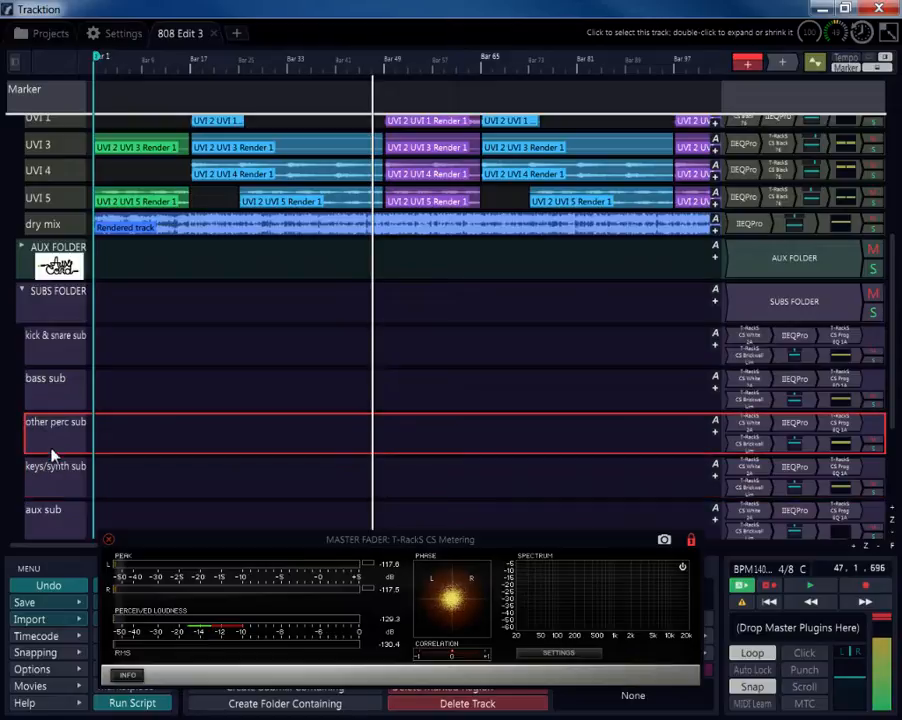
click(55, 443)
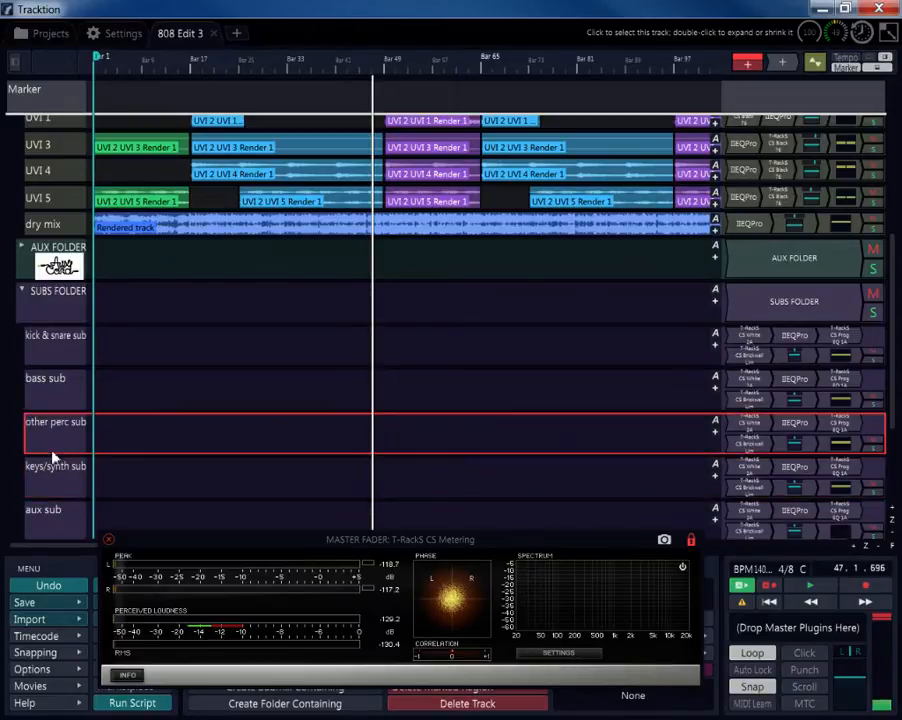
click(46, 468)
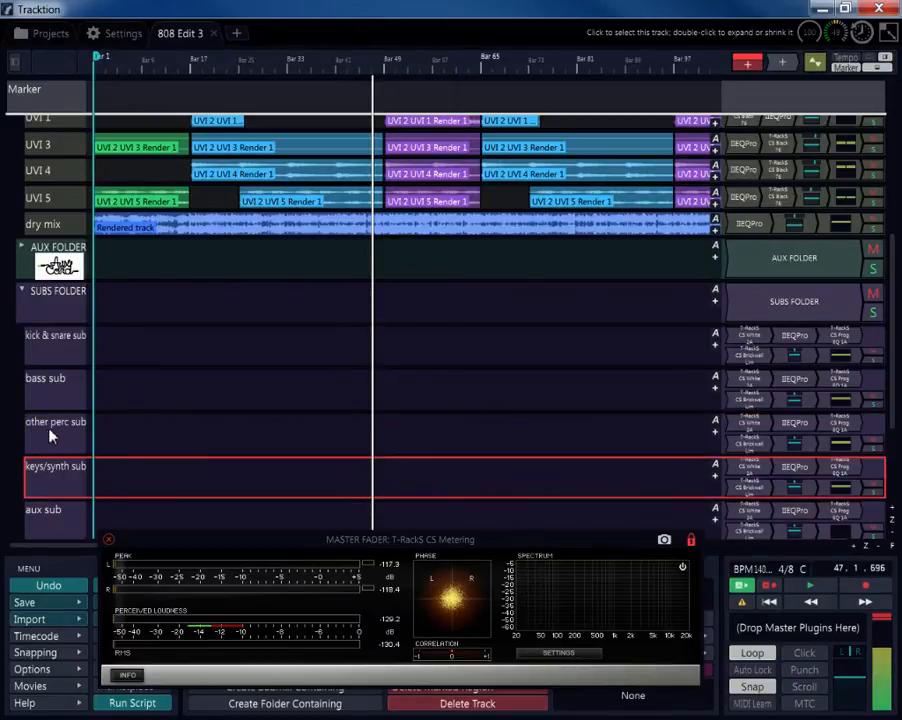
click(34, 437)
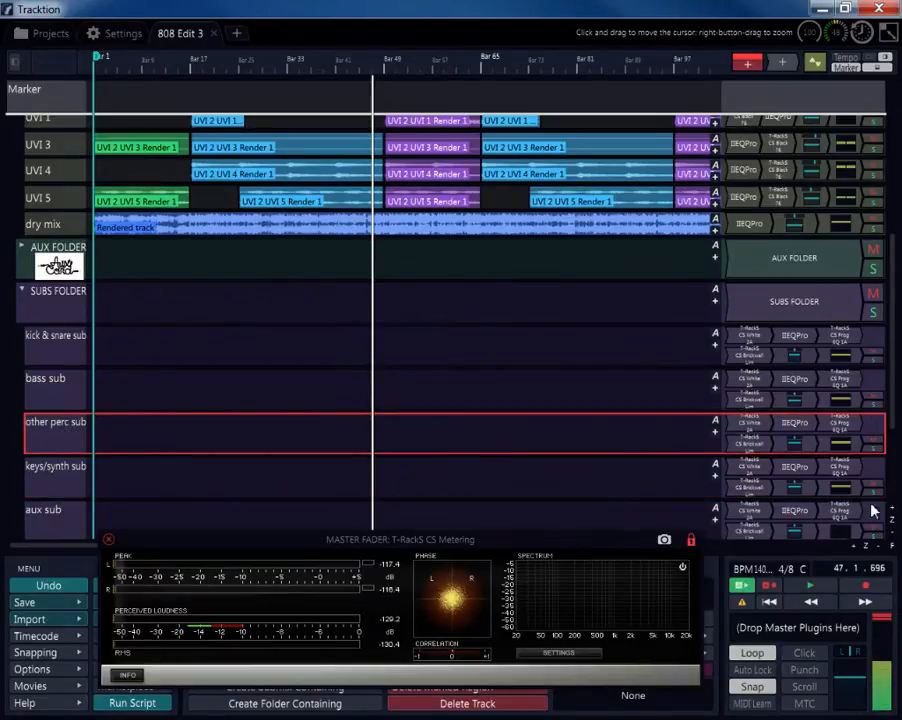
click(810, 585)
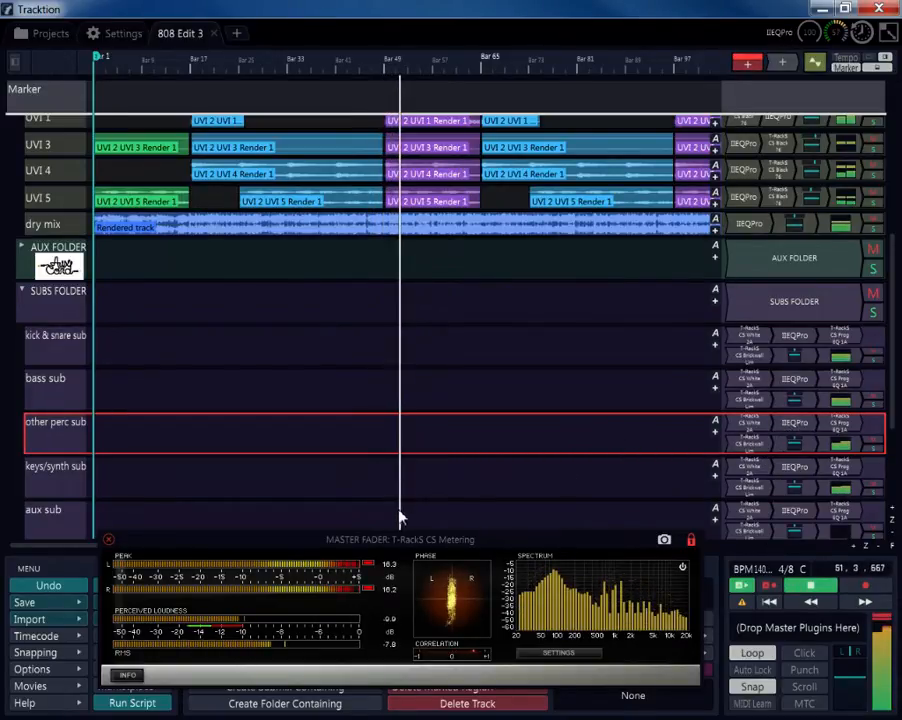
- Turn on the spectrum analyzer in the other perc sub's IIEQPro equalizer
drag(405, 83, 530, 240)
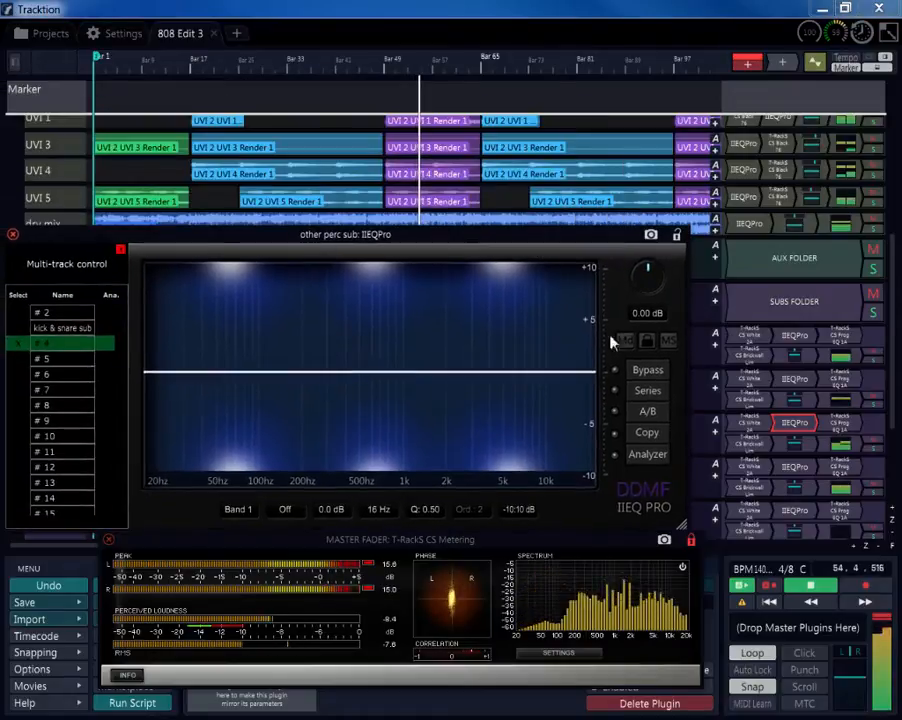
click(647, 454)
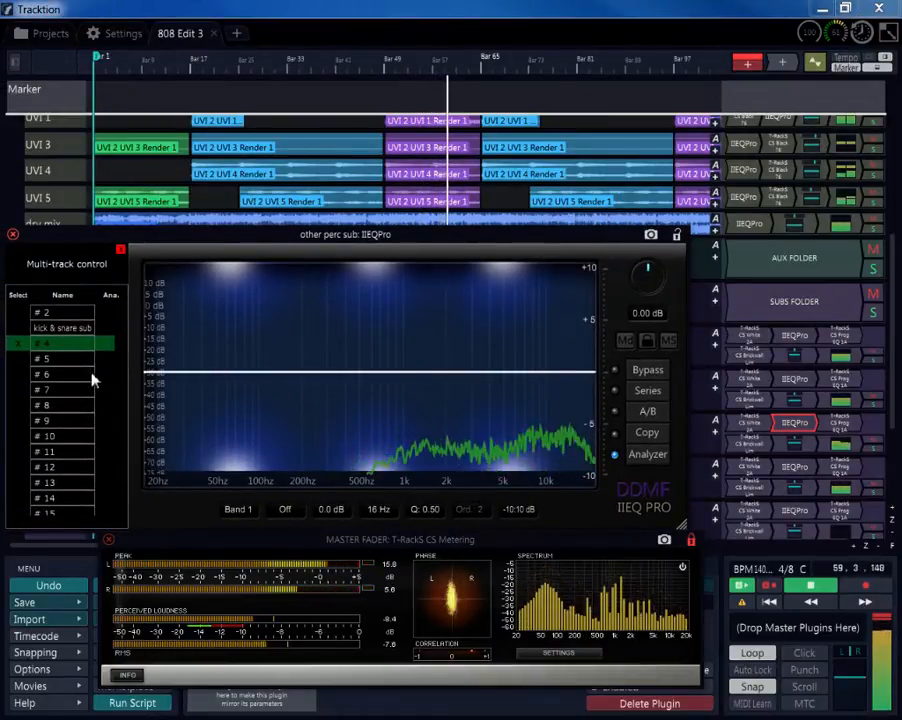
drag(172, 246, 476, 235)
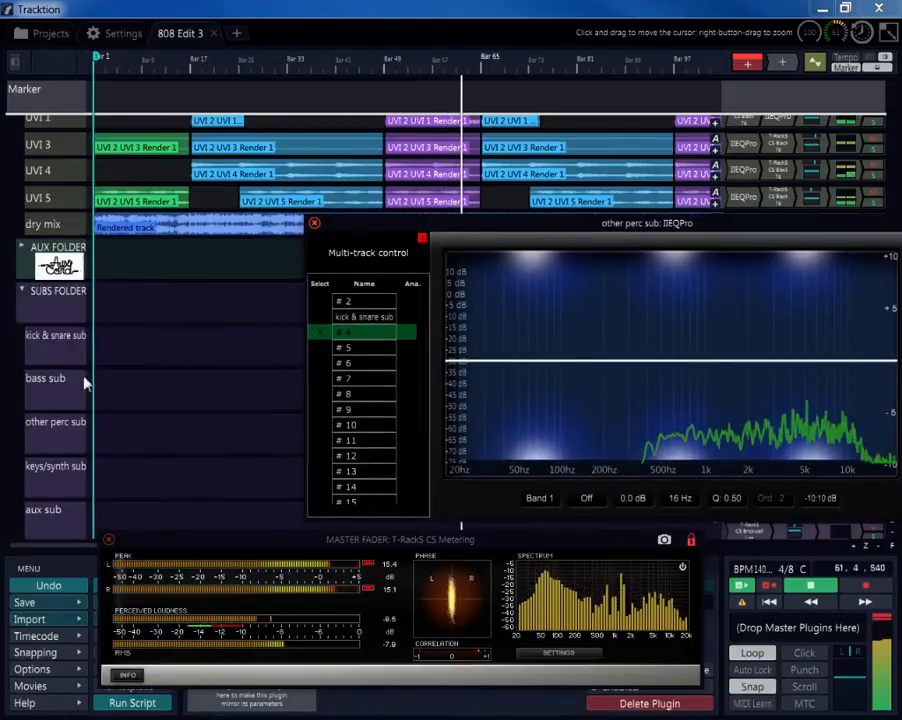
- Copy the track's name and paste it over entry # 4 in IIEQPro's multi-track control list, naming it "other perc sub"
click(66, 432)
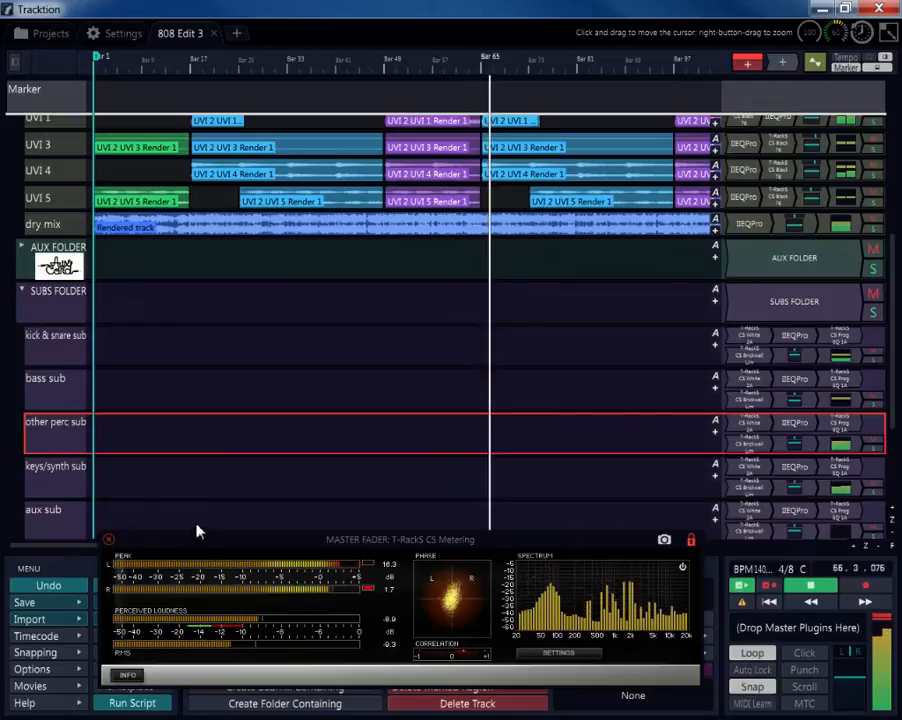
click(796, 426)
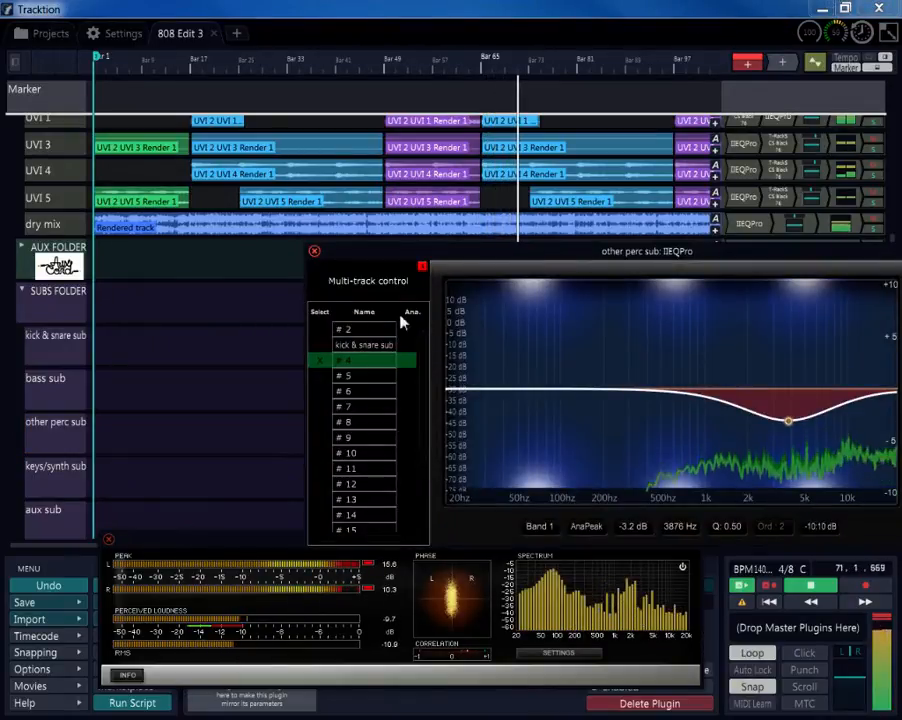
double_click(352, 360)
right_click(350, 361)
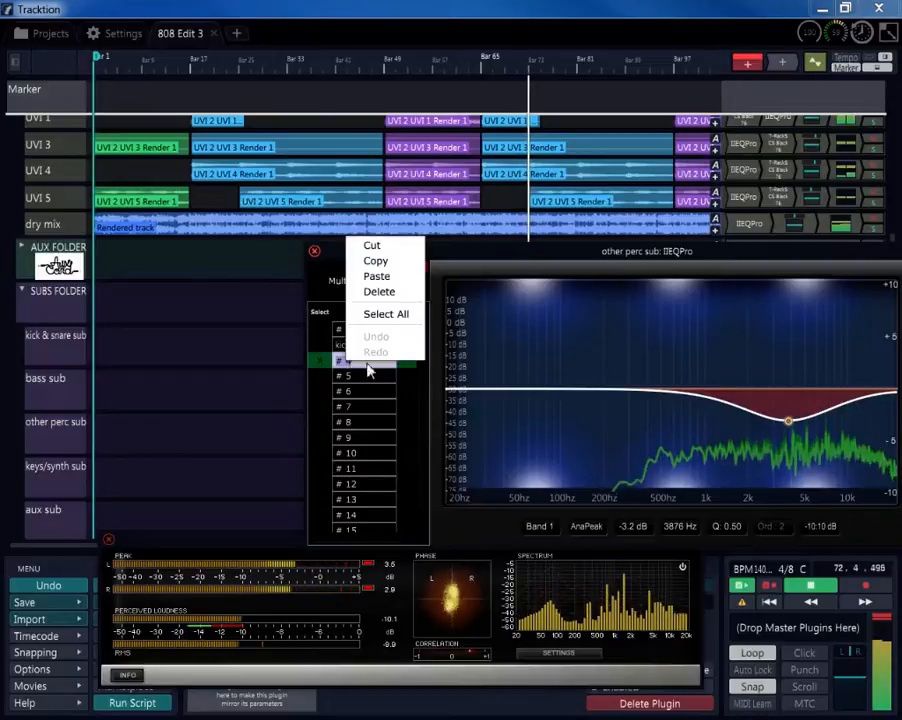
click(378, 277)
drag(530, 276, 340, 231)
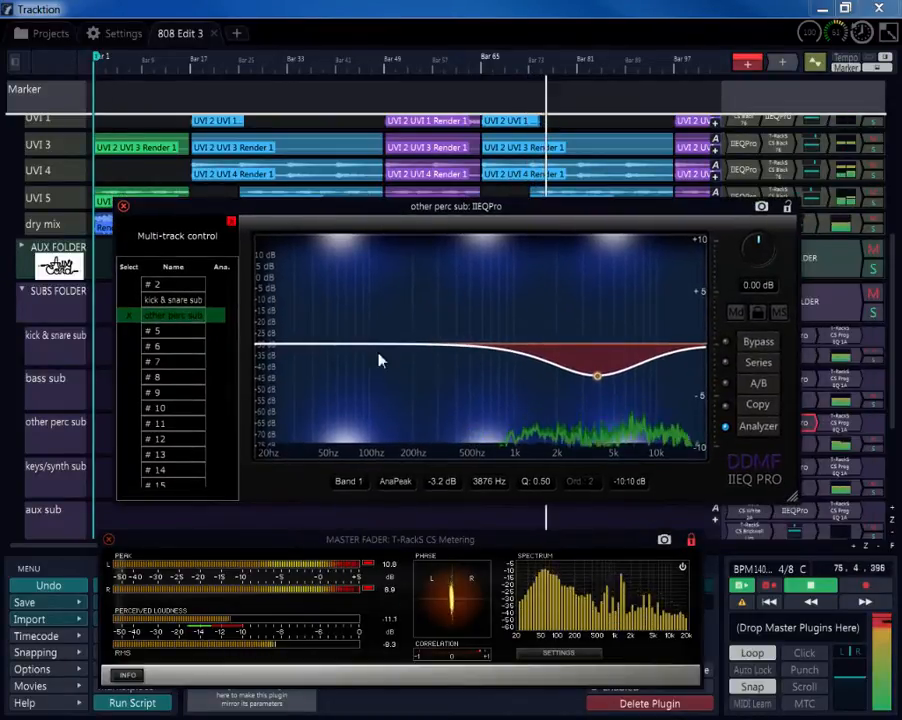
- Reshape the other perc sub's Band 1 EQ peak into a 4.5 dB boost at about 2497 Hz and close the equalizer
double_click(577, 348)
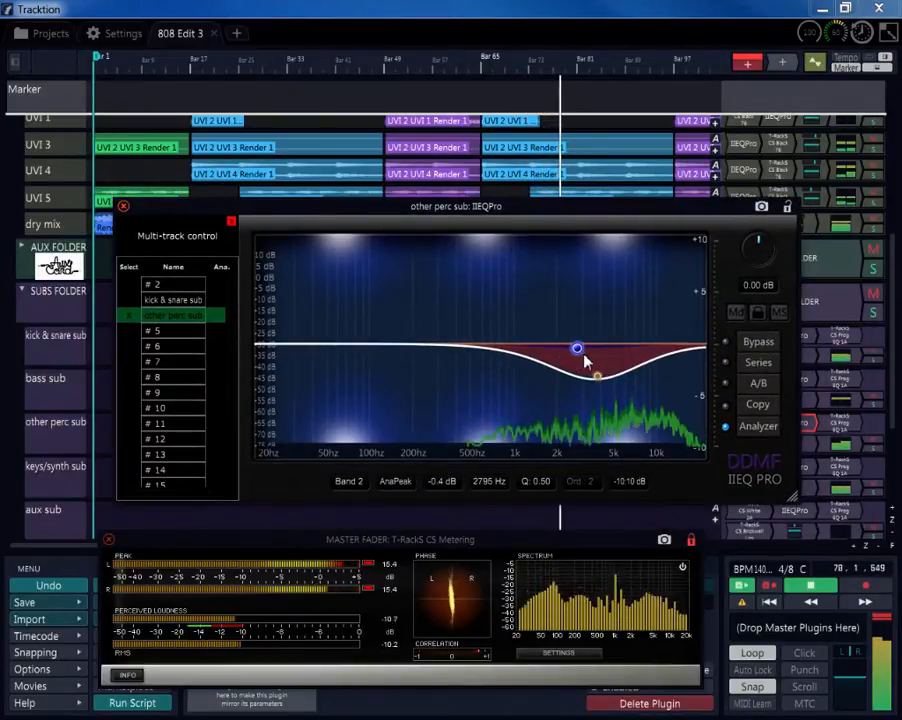
double_click(577, 349)
drag(597, 376, 568, 300)
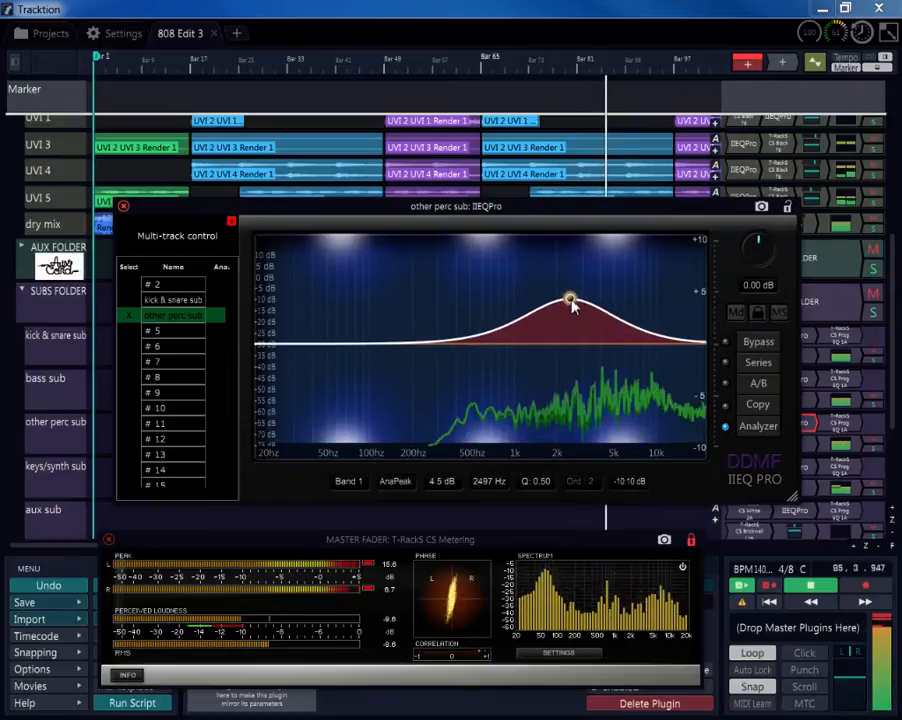
click(123, 208)
- Switch the other perc sub's White 2A to M/S mode, with gain about 46 and peak reduction about 24
double_click(750, 423)
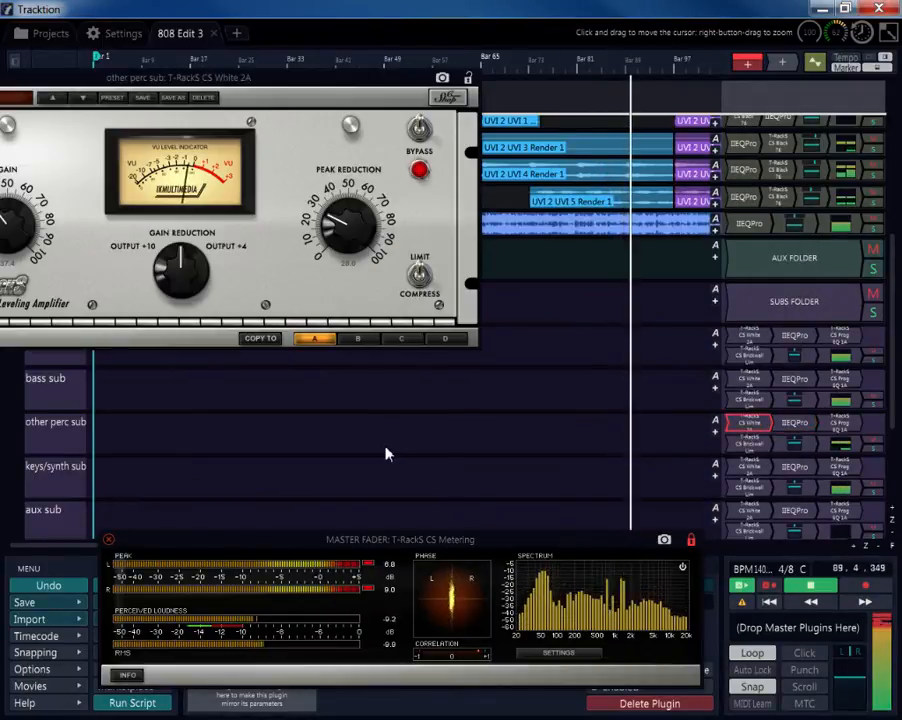
drag(217, 82, 417, 157)
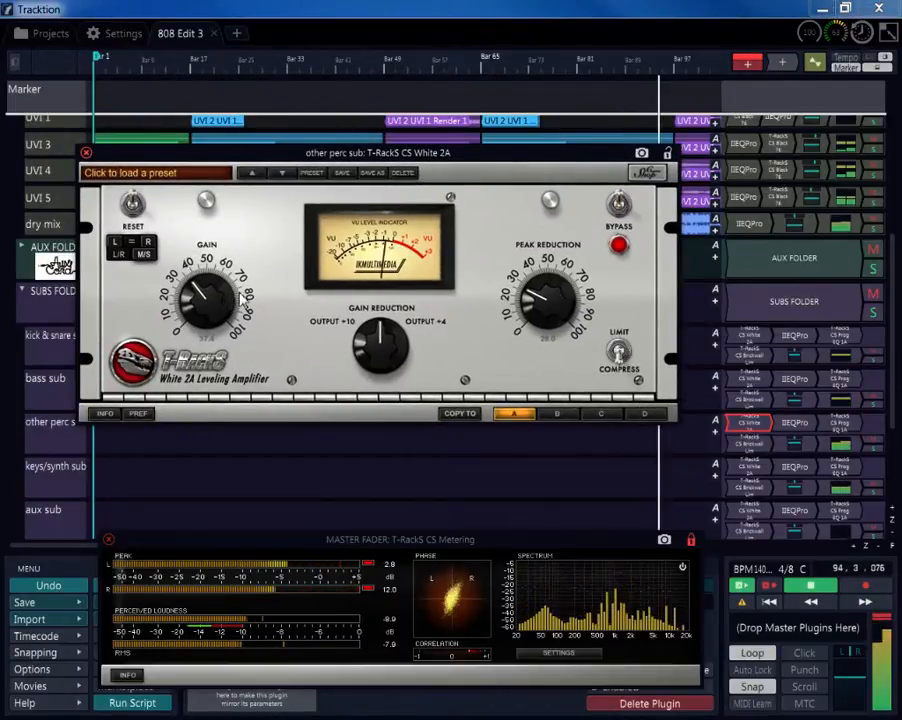
click(145, 250)
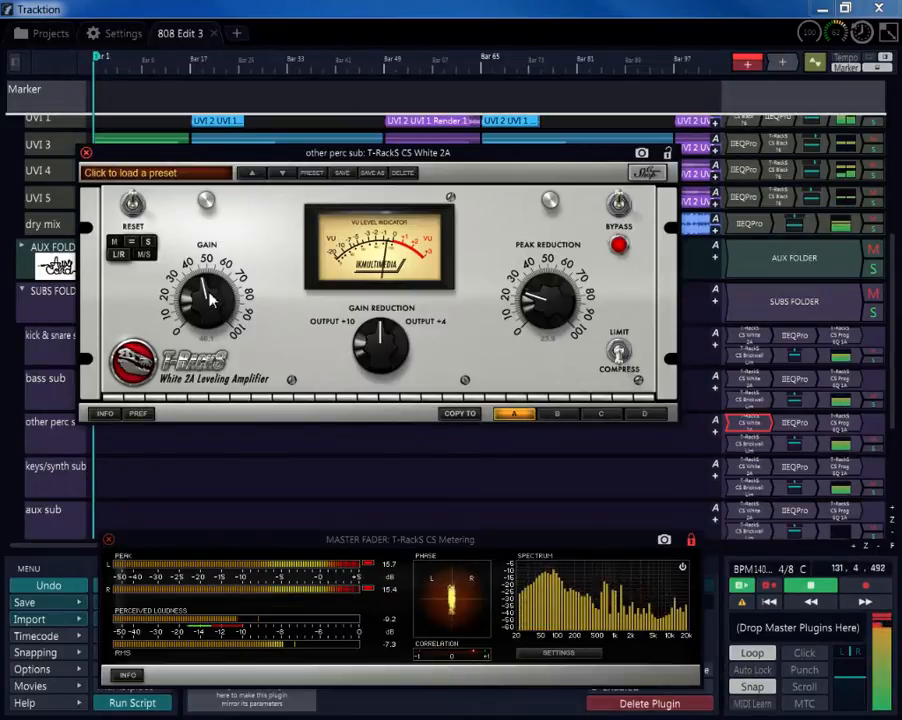
click(87, 153)
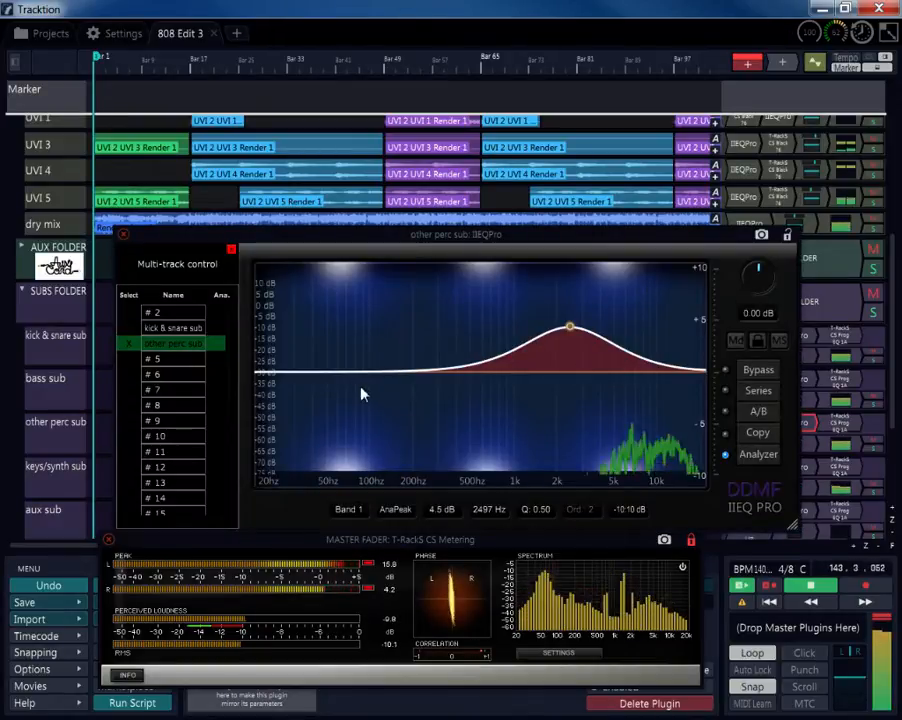
- Add an HPF12 high-pass band at about 133 Hz with Q 0.78 to the other perc sub's IIEQPro
drag(268, 372, 386, 372)
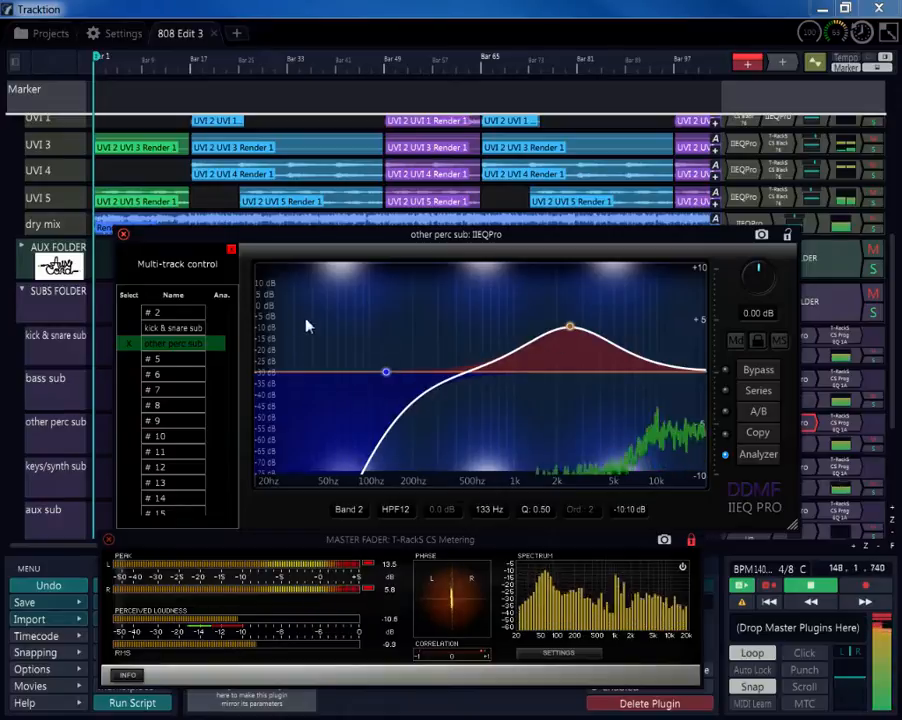
scroll(388, 375, up, 2)
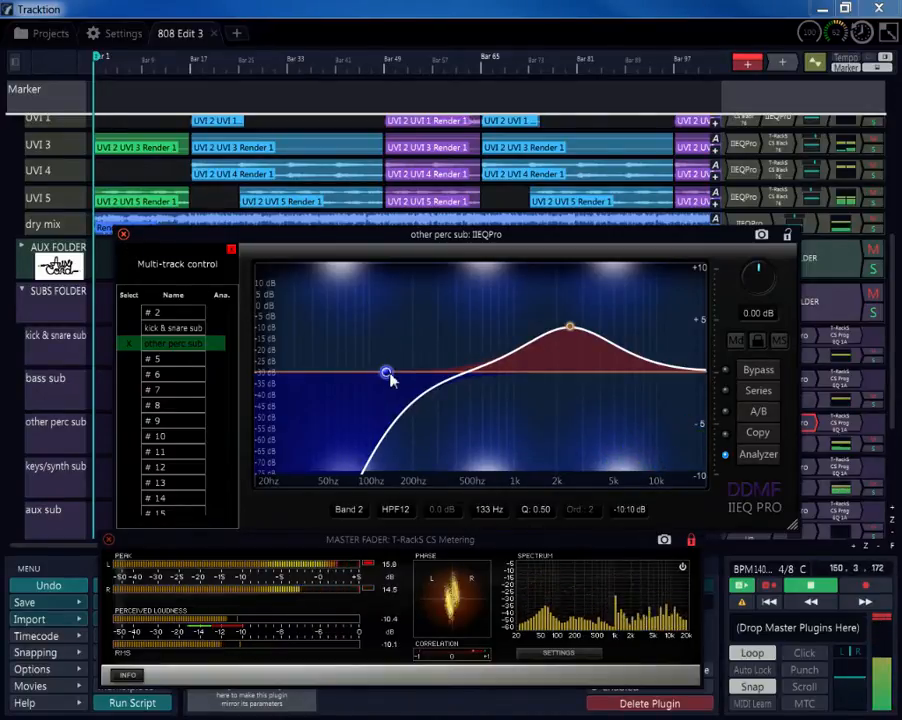
scroll(388, 375, up, 3)
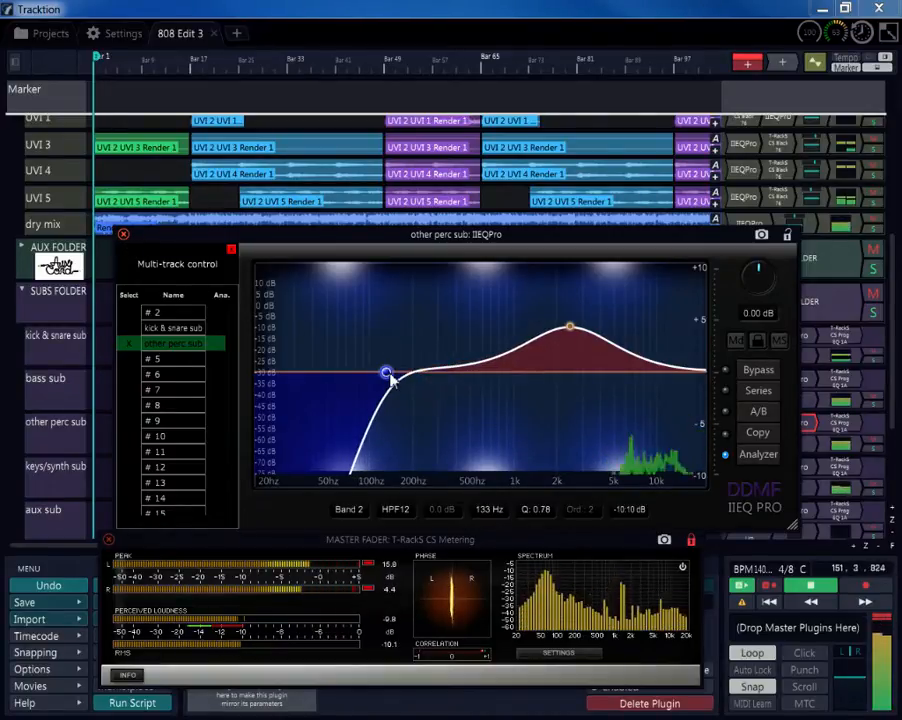
click(124, 236)
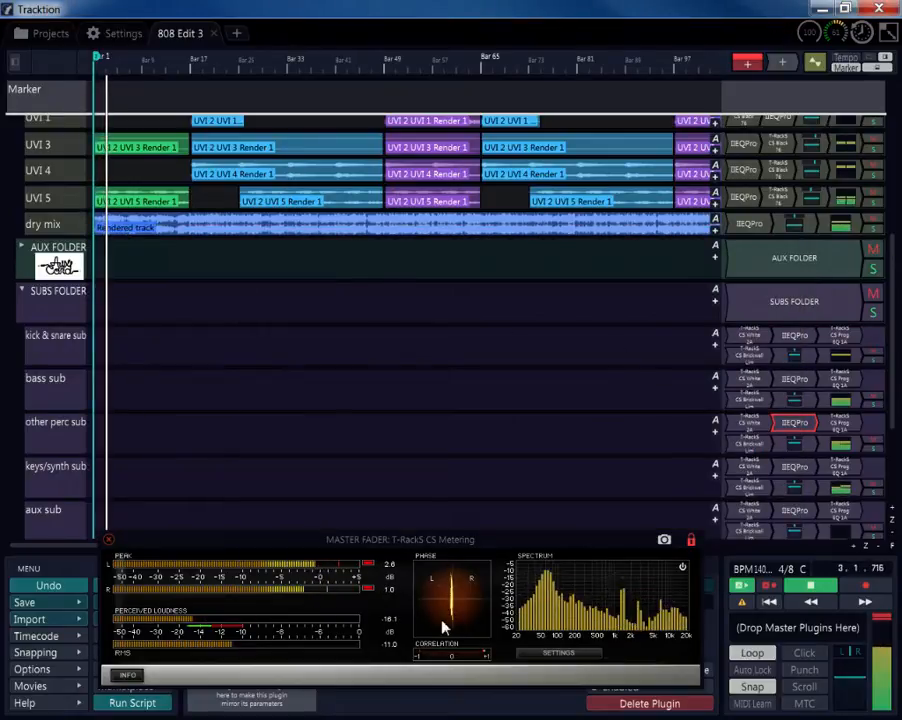
- Shorten the release time of the other perc sub's Brickwall Limiter to about 2.57 ms
double_click(752, 446)
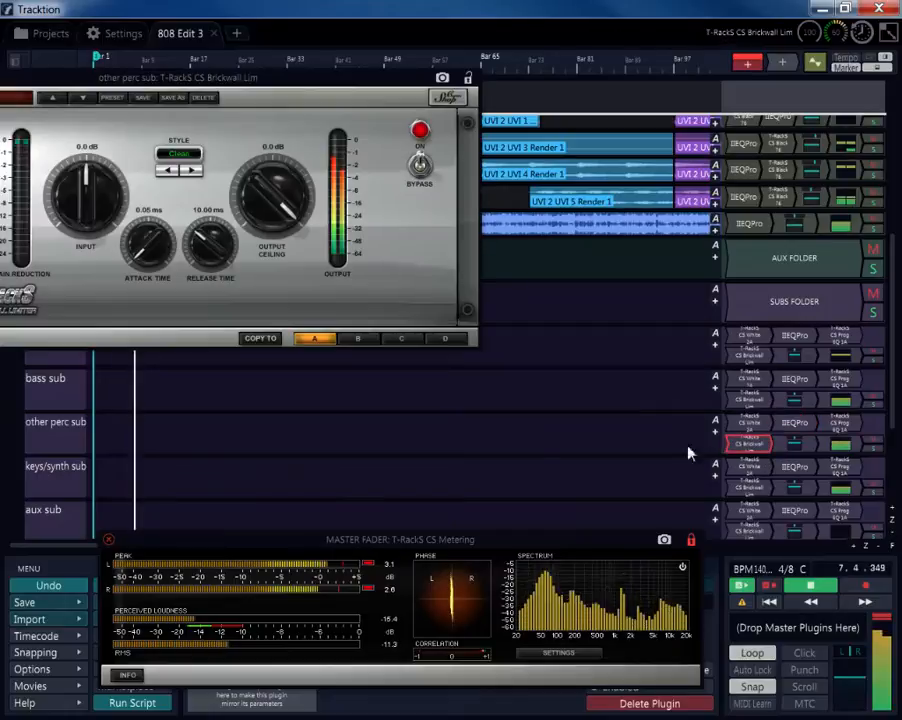
drag(249, 84, 430, 110)
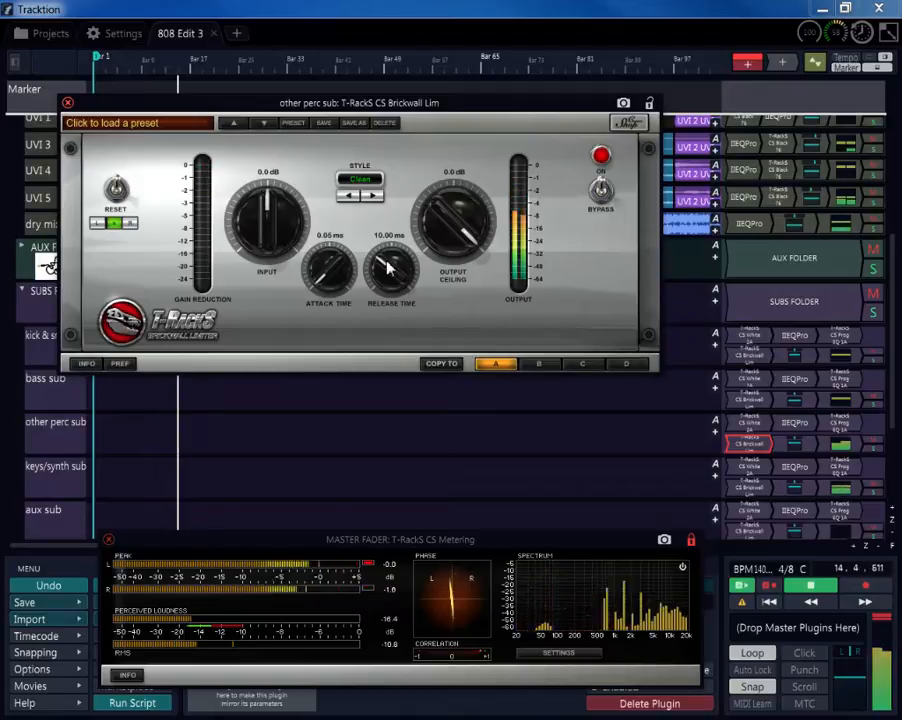
mouse_move(390, 267)
mouse_down()
mouse_move(392, 278)
mouse_move(391, 266)
mouse_up()
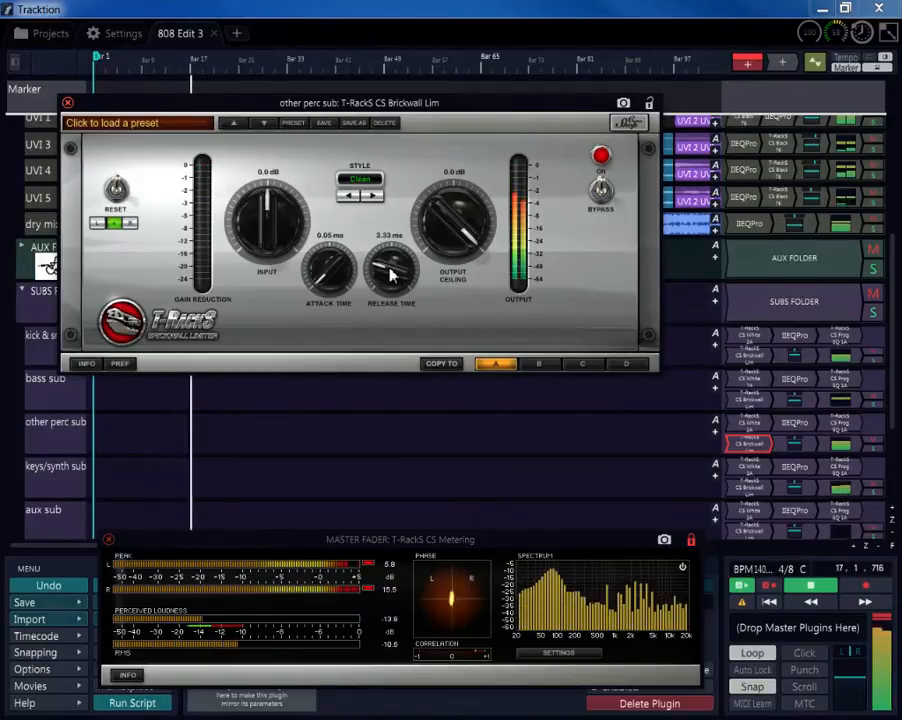
click(68, 103)
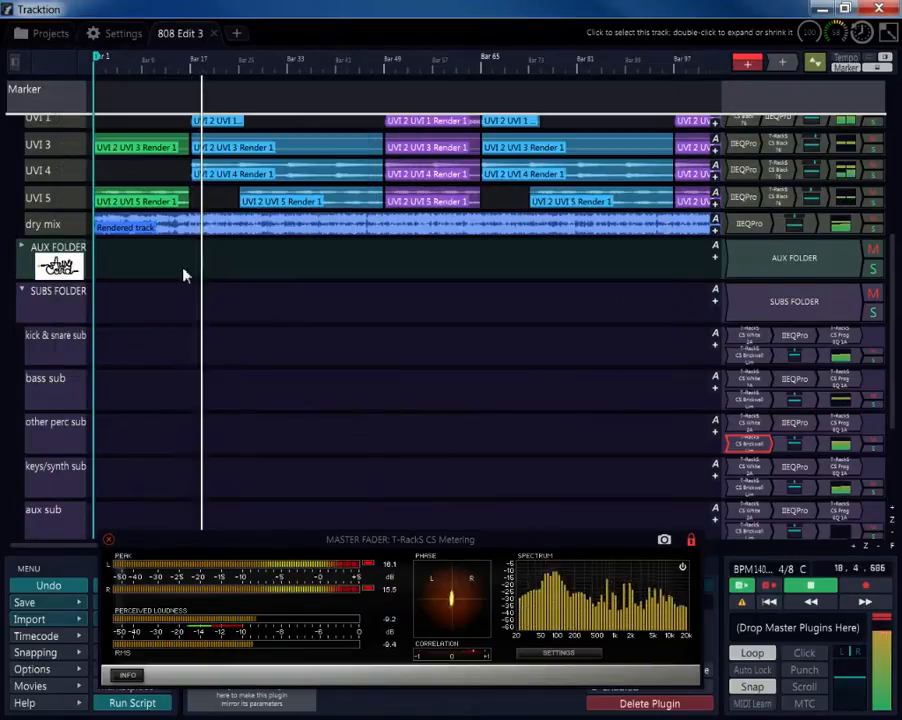
double_click(751, 446)
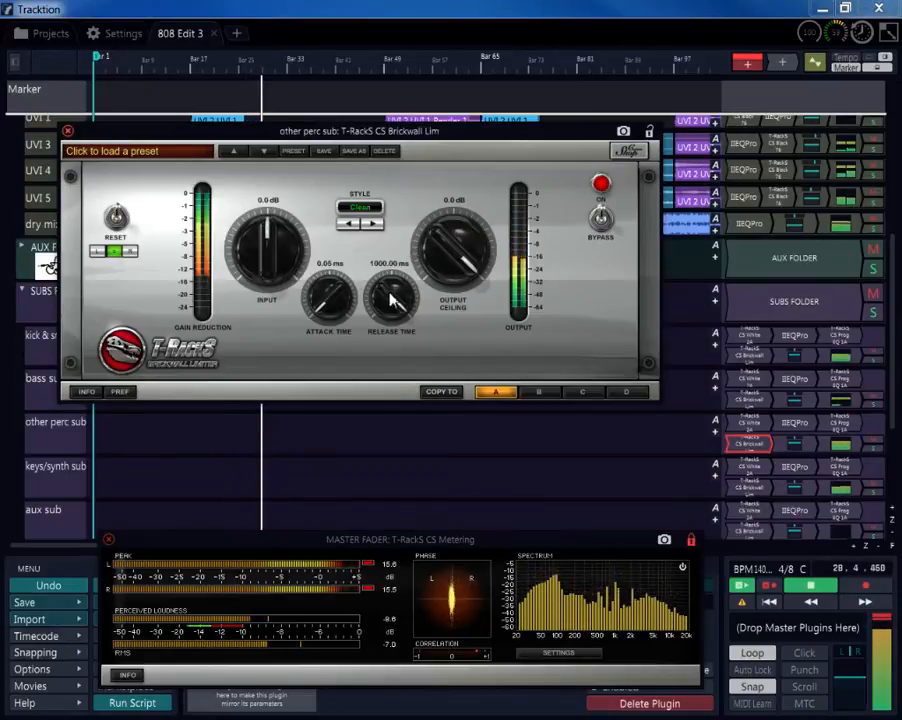
drag(389, 293, 407, 363)
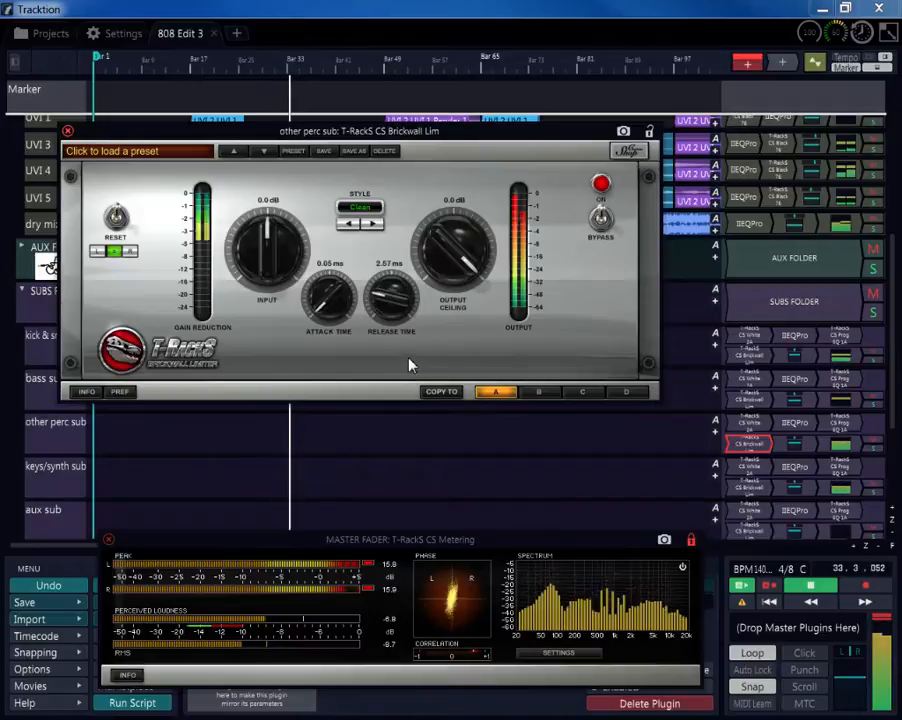
click(68, 131)
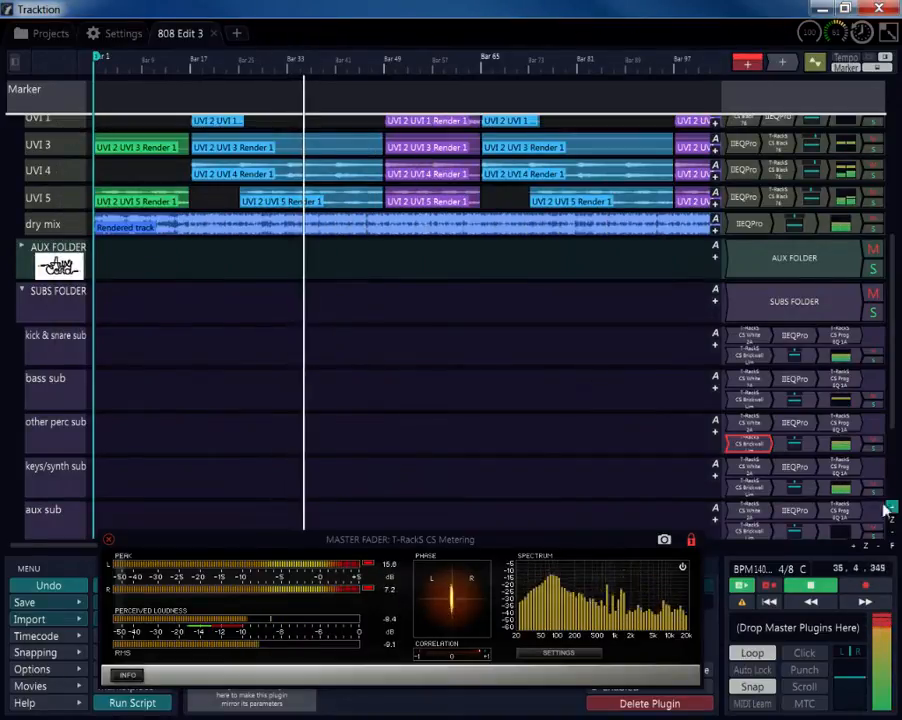
- Switch the keys/synth sub's White 2A to M/S mode, set its gain to about 35 and adjust its peak reduction
double_click(776, 468)
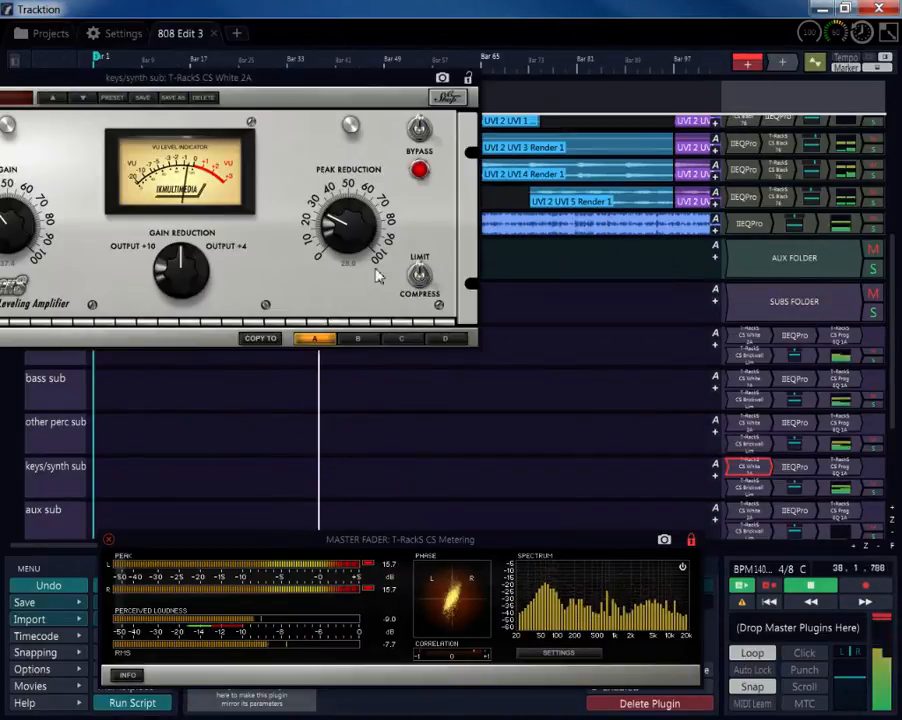
drag(265, 77, 552, 114)
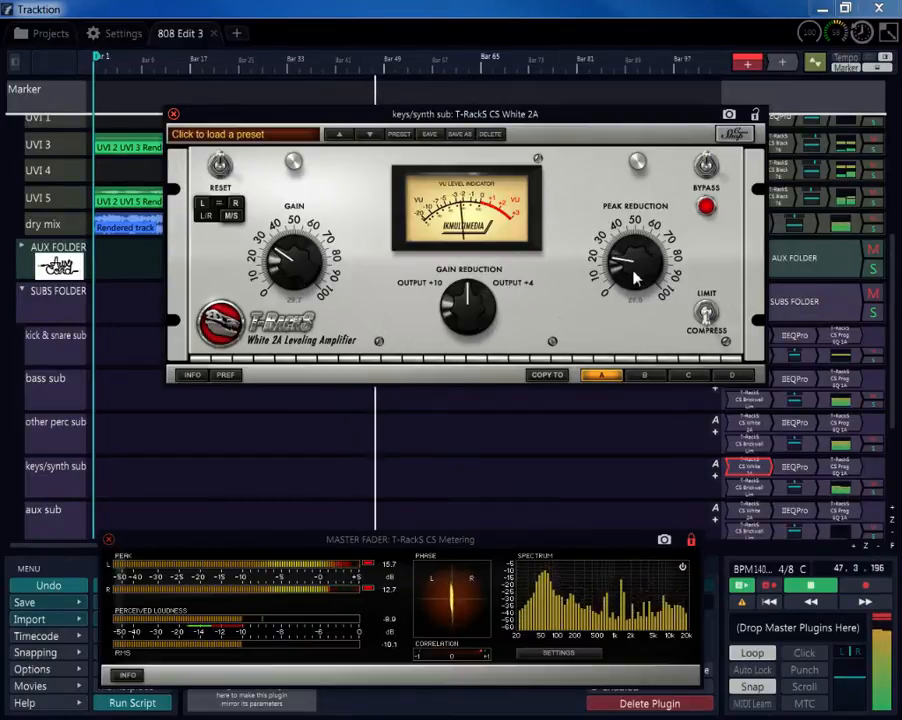
click(222, 215)
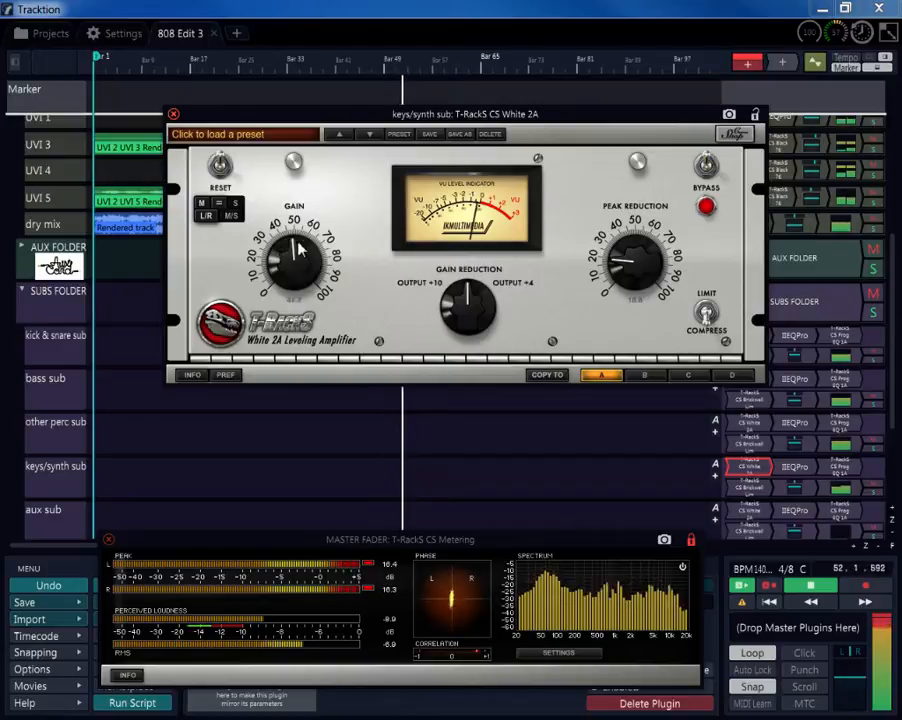
drag(298, 242, 305, 230)
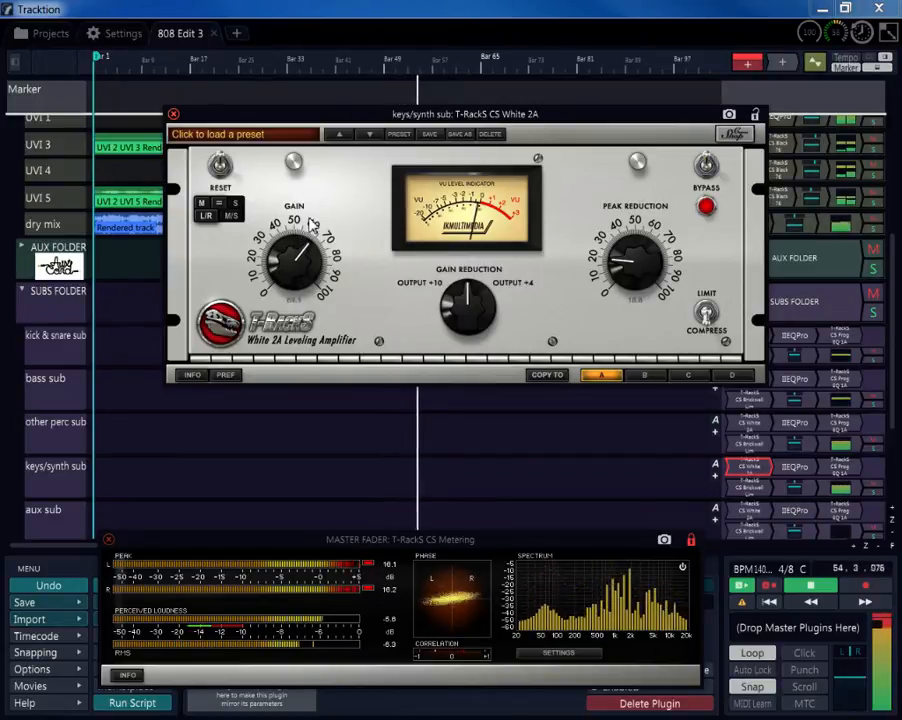
mouse_move(313, 222)
mouse_down()
mouse_move(320, 200)
mouse_move(328, 235)
mouse_up()
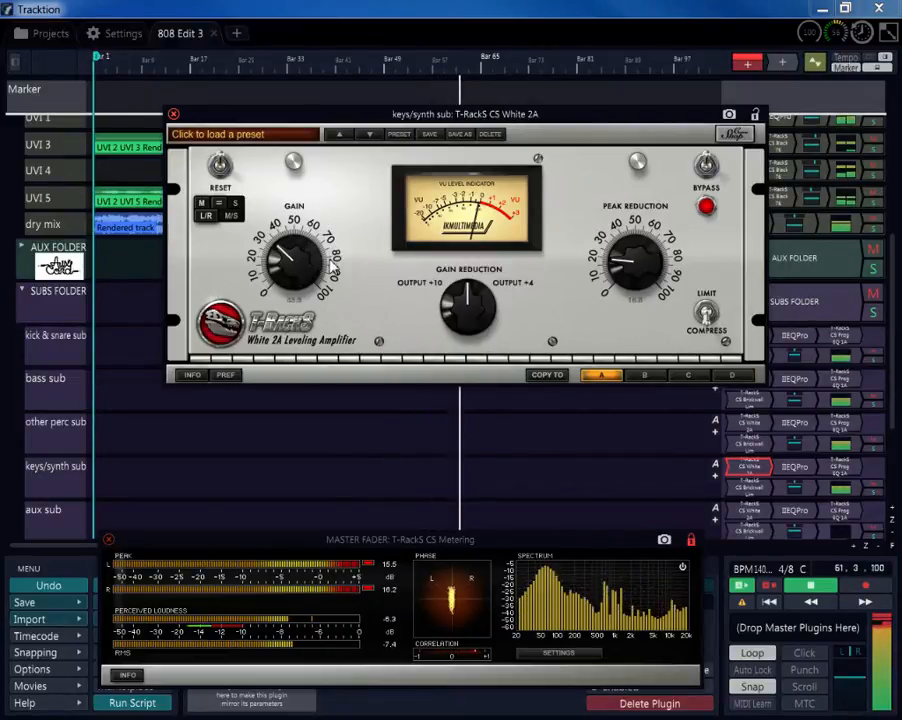
drag(605, 290, 620, 262)
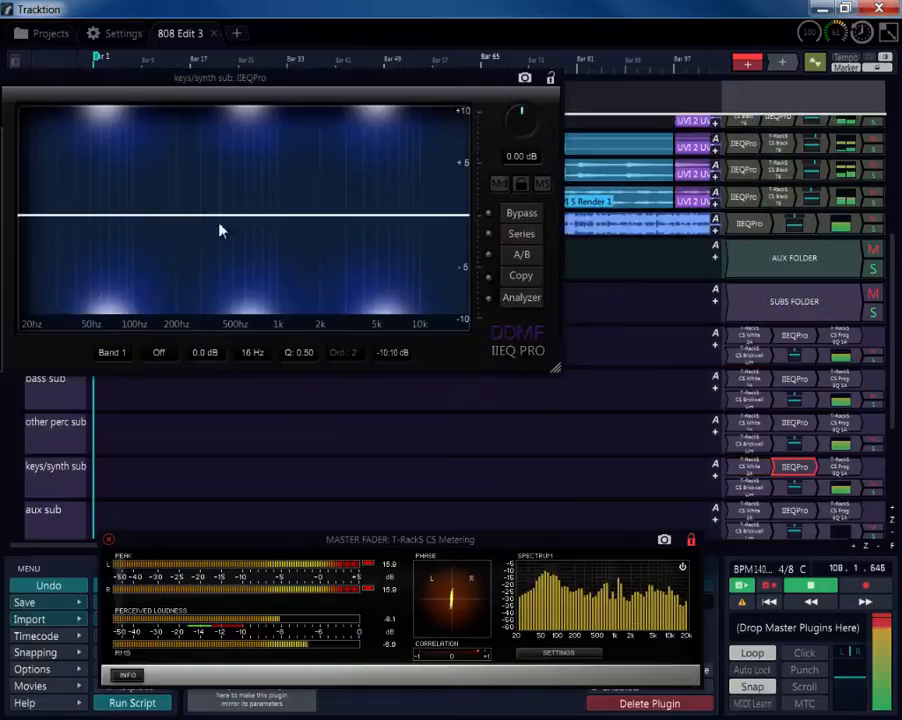
- Enable the analyzer on the keys/synth sub's IIEQPro and name its multi-track instance "keys/synth sub", checking the kick & snare sub's curve
click(507, 298)
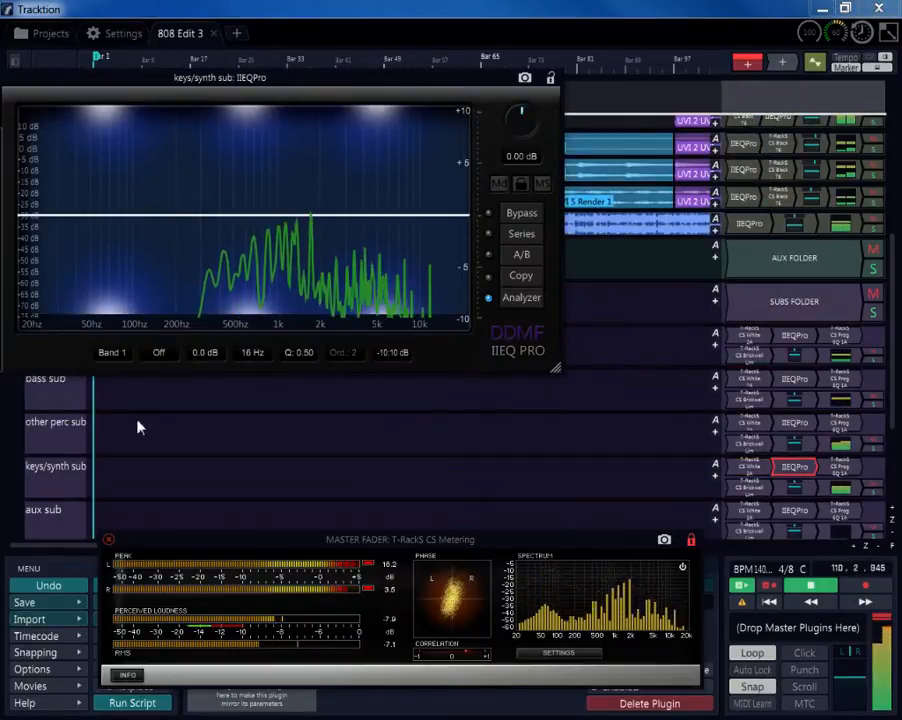
click(44, 475)
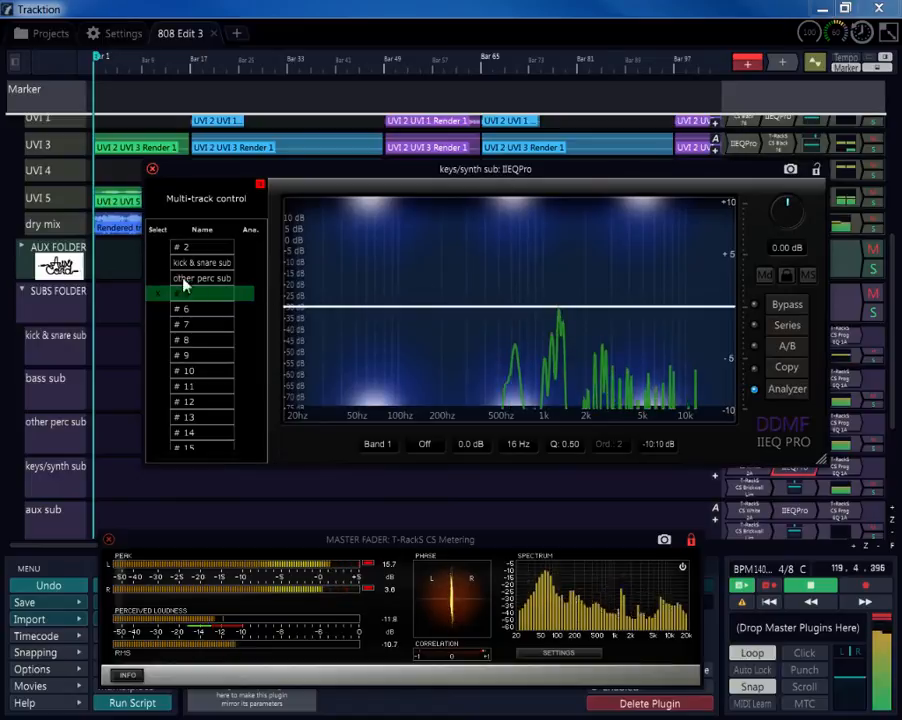
right_click(180, 297)
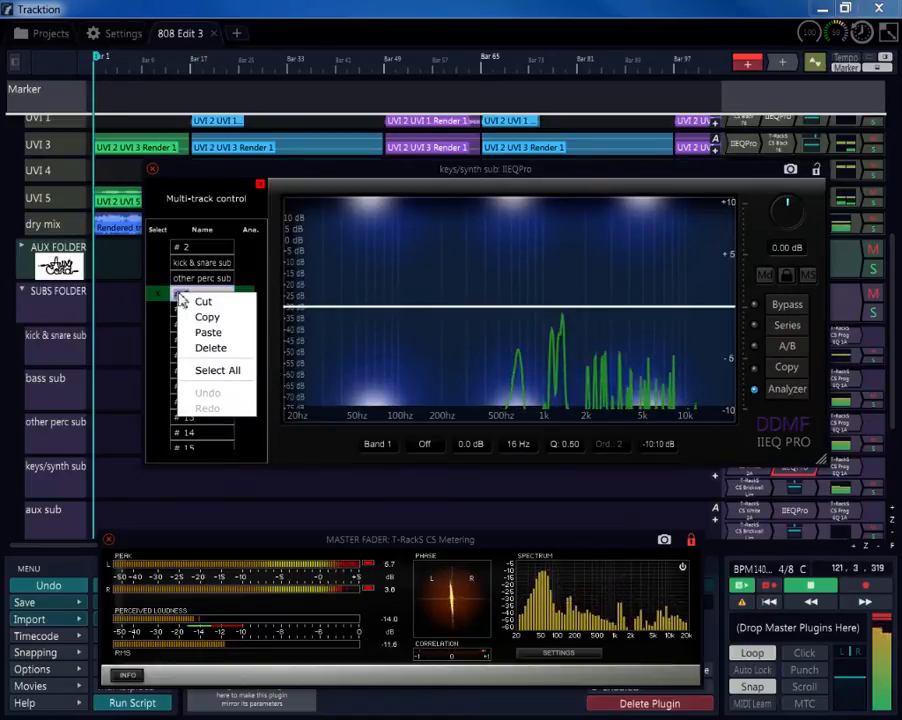
click(222, 331)
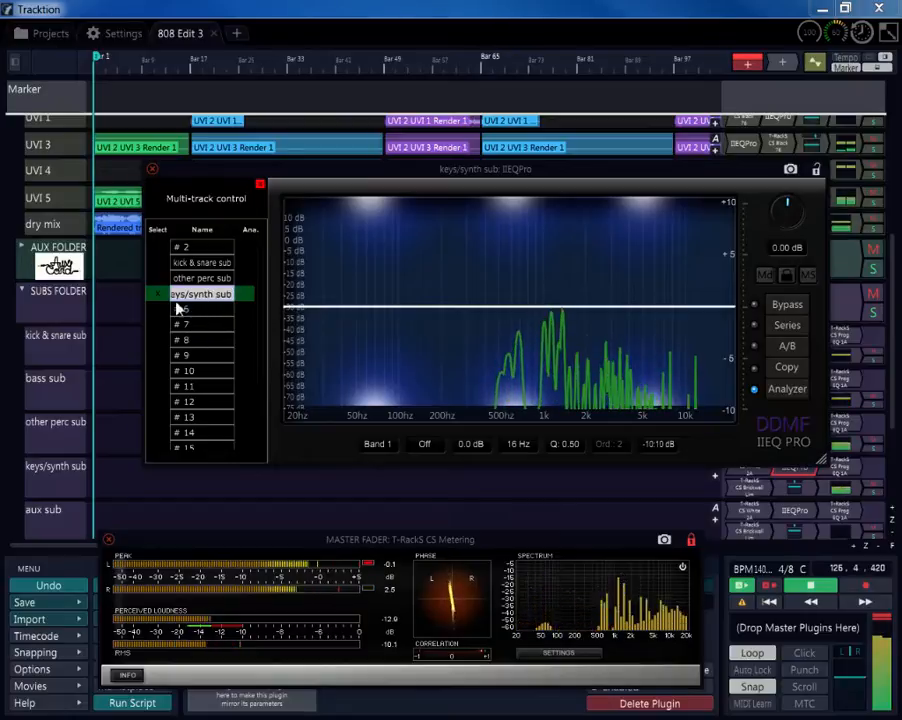
click(157, 262)
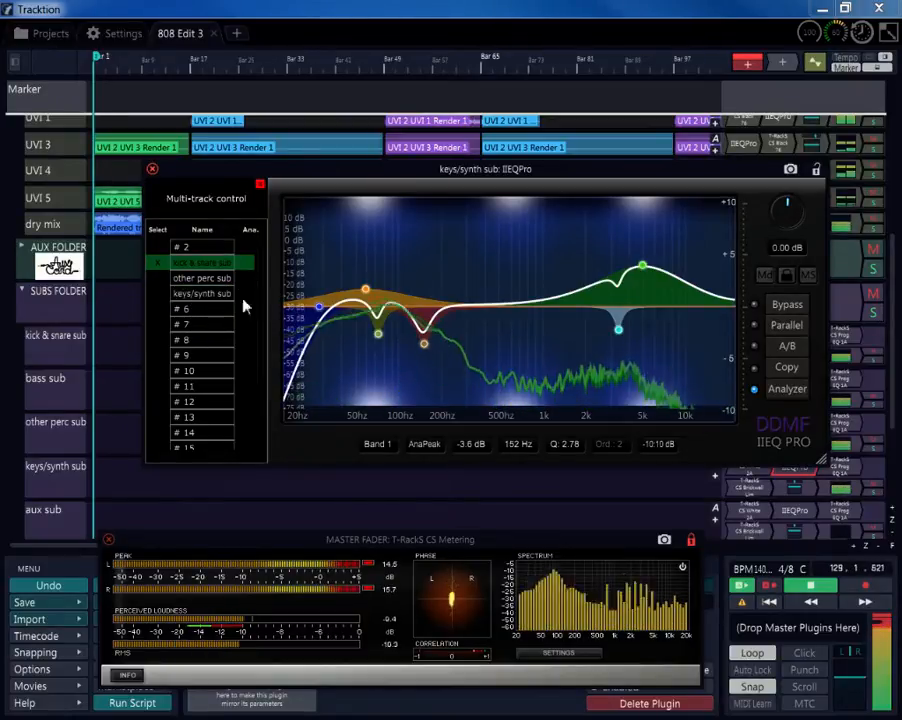
click(168, 296)
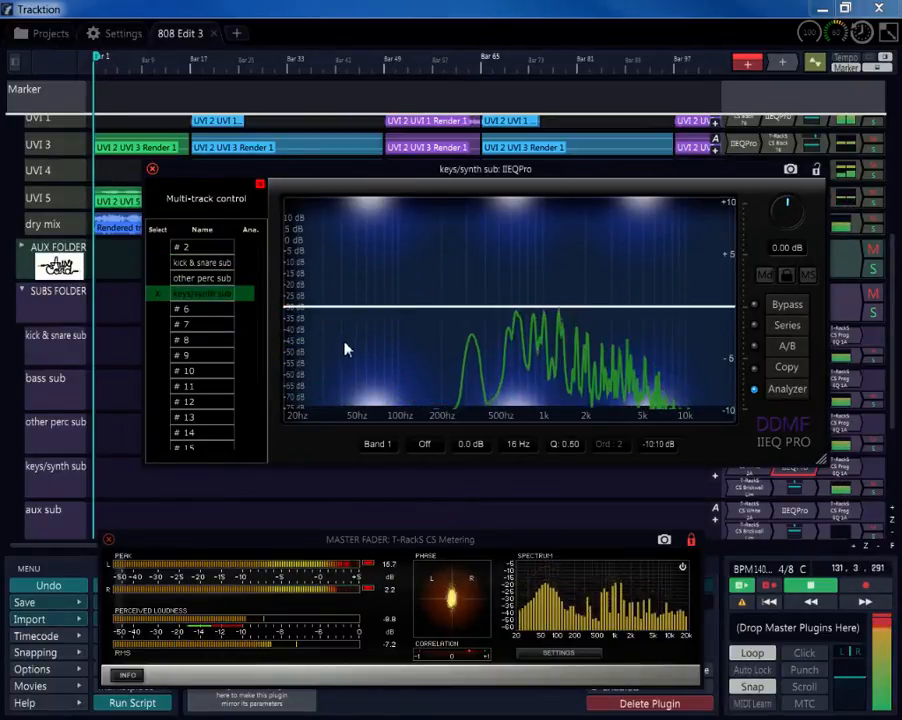
- Add an HPF12 band at 83 Hz, a broad low-mid boost and a 1.8 dB AnaPeak at 3502 Hz to the keys/synth sub's EQ
drag(318, 317, 389, 315)
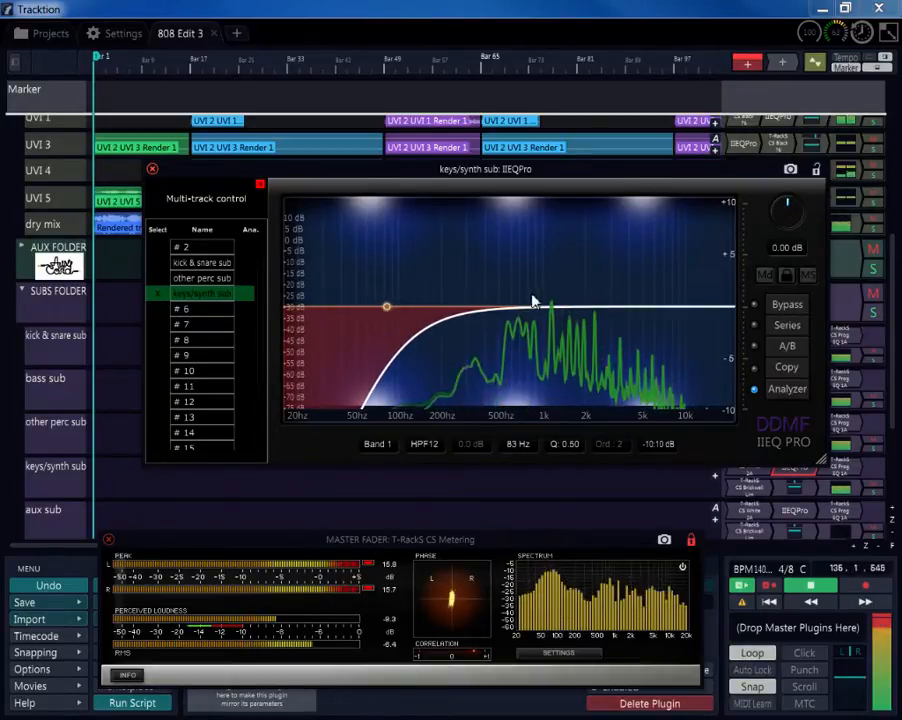
drag(521, 308, 520, 273)
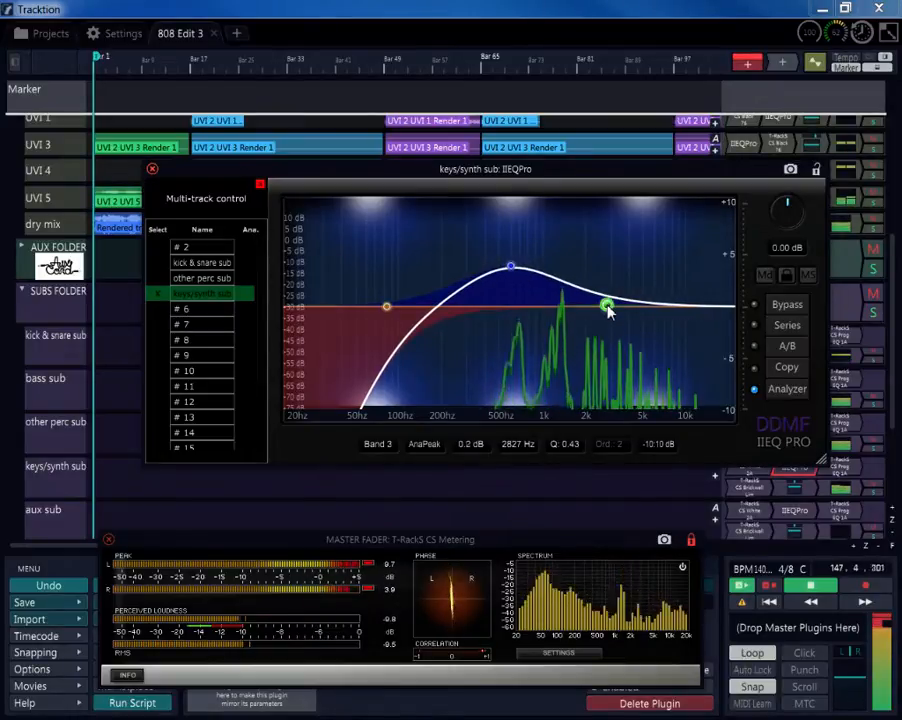
mouse_move(608, 310)
mouse_down()
mouse_move(609, 289)
mouse_move(654, 290)
mouse_move(620, 284)
mouse_move(621, 293)
mouse_up()
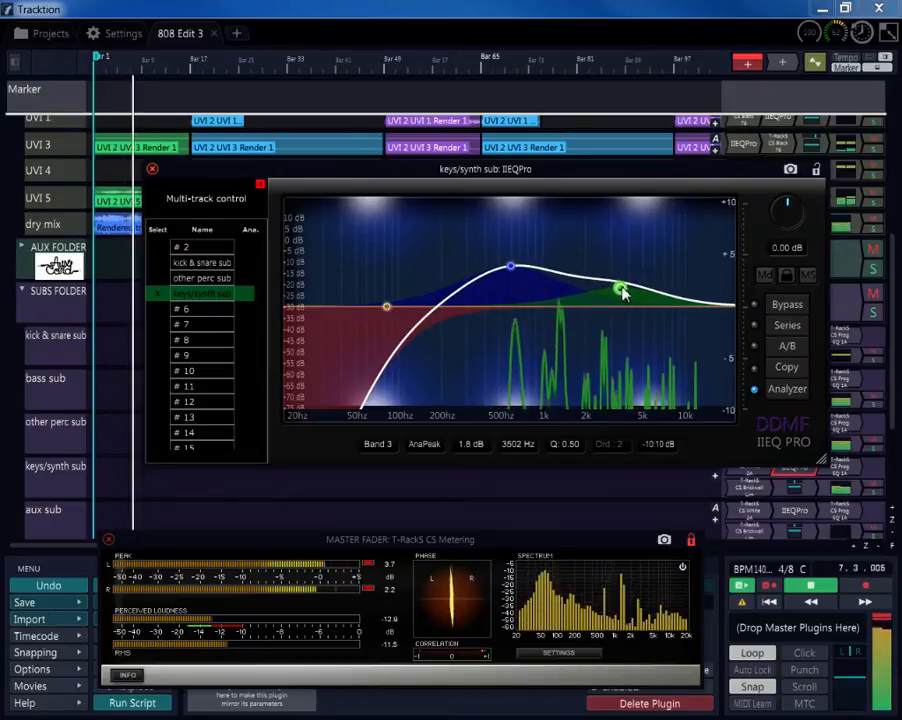
- Add an LPF12 band at 18163 Hz with Q 1.18 and set the keys/synth sub's 3502 Hz boost to 1.4 dB
mouse_move(733, 304)
mouse_down()
mouse_move(707, 308)
mouse_move(721, 302)
mouse_move(728, 313)
mouse_up()
scroll(713, 310, up, 3)
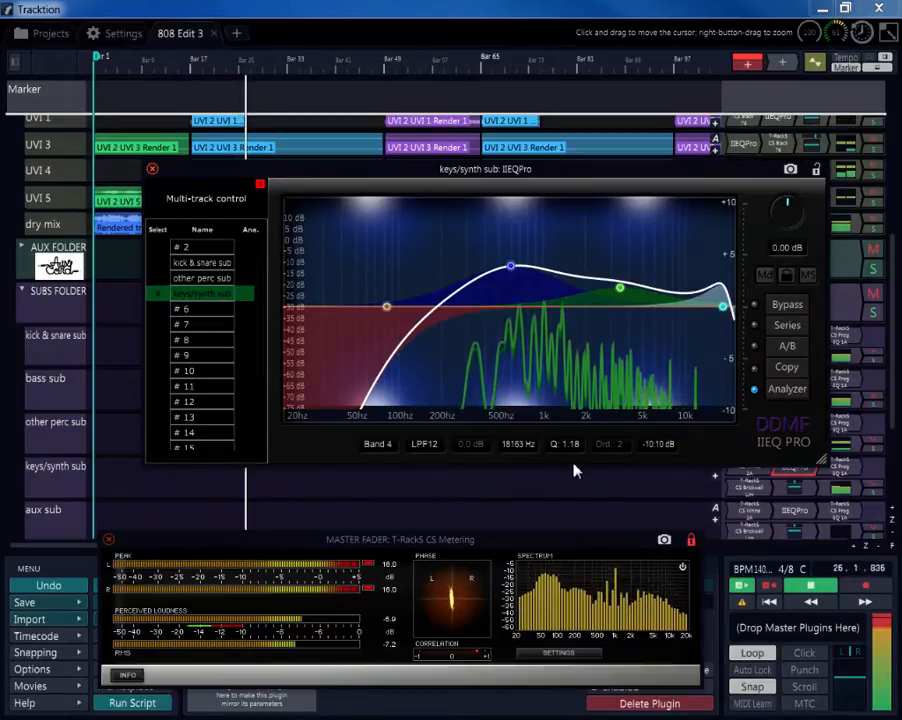
click(621, 291)
drag(622, 291, 622, 290)
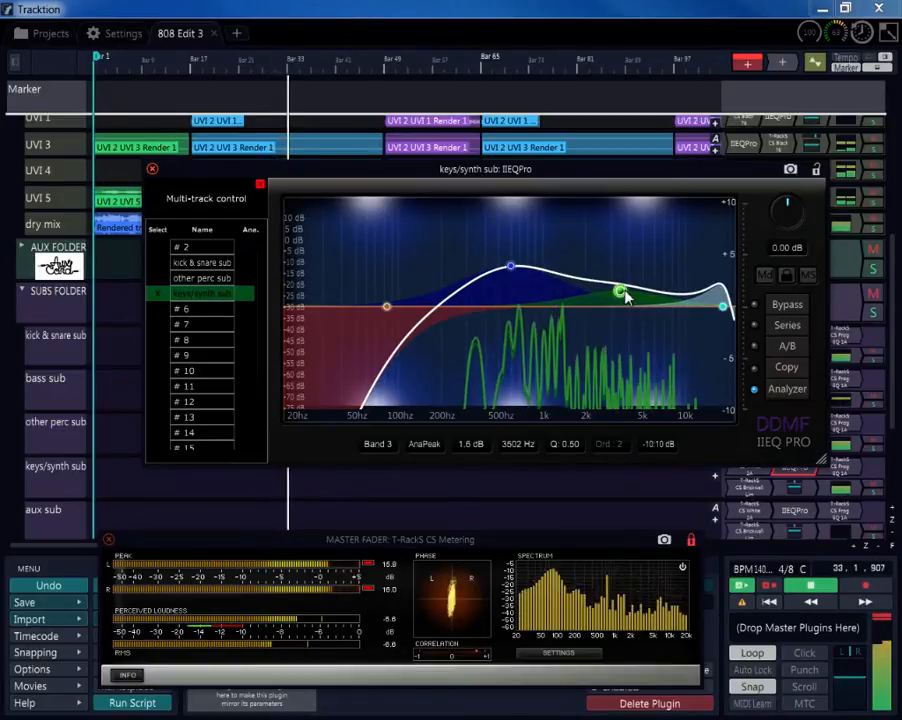
drag(618, 292, 619, 295)
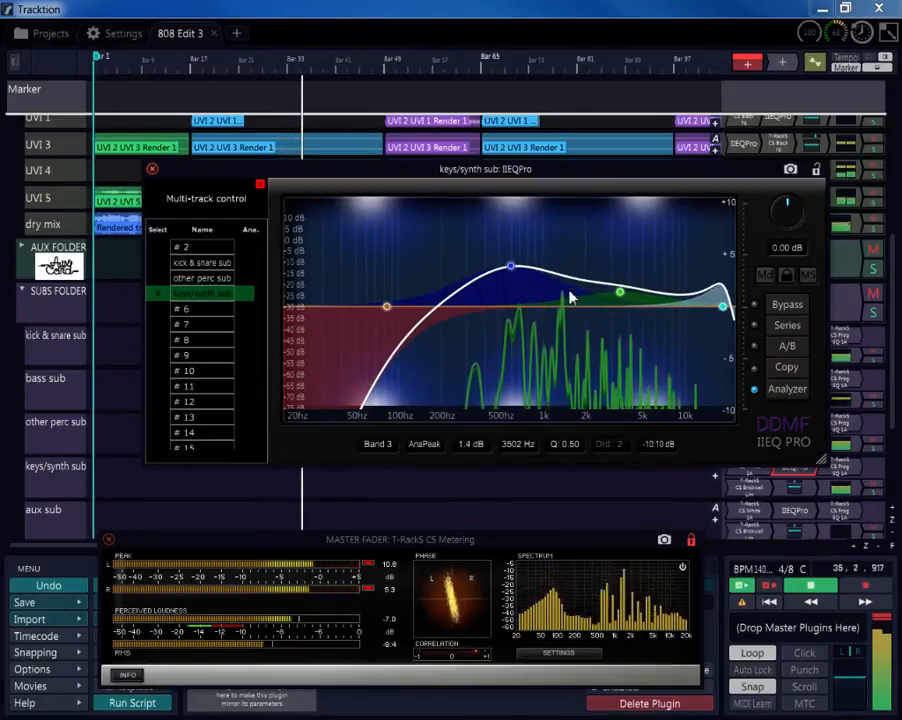
click(152, 171)
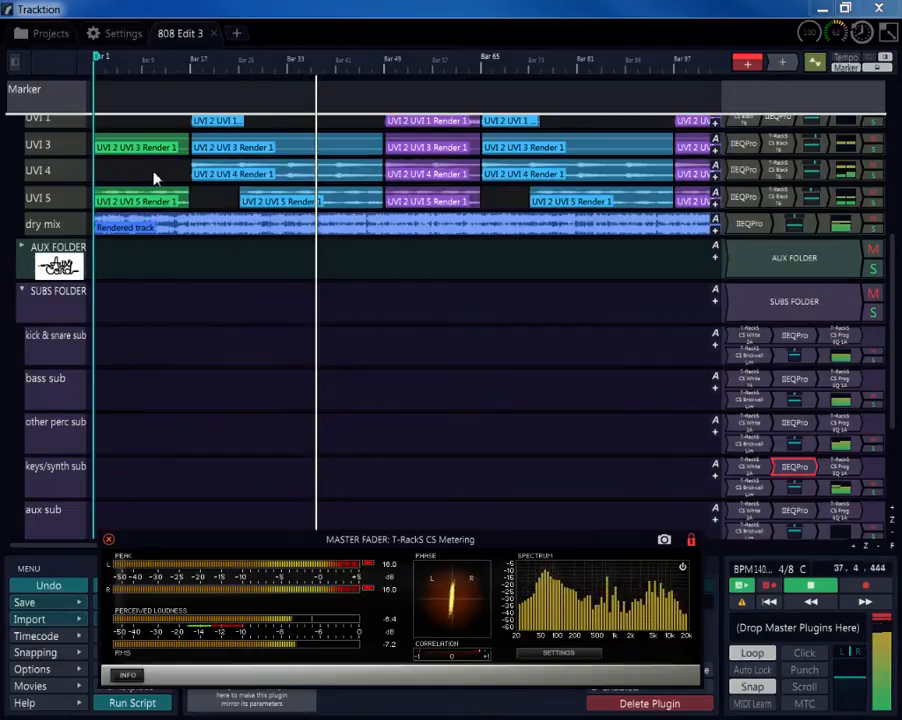
- Shorten the release time of the keys/synth sub's Brickwall Limiter to about 7.38 ms
double_click(768, 493)
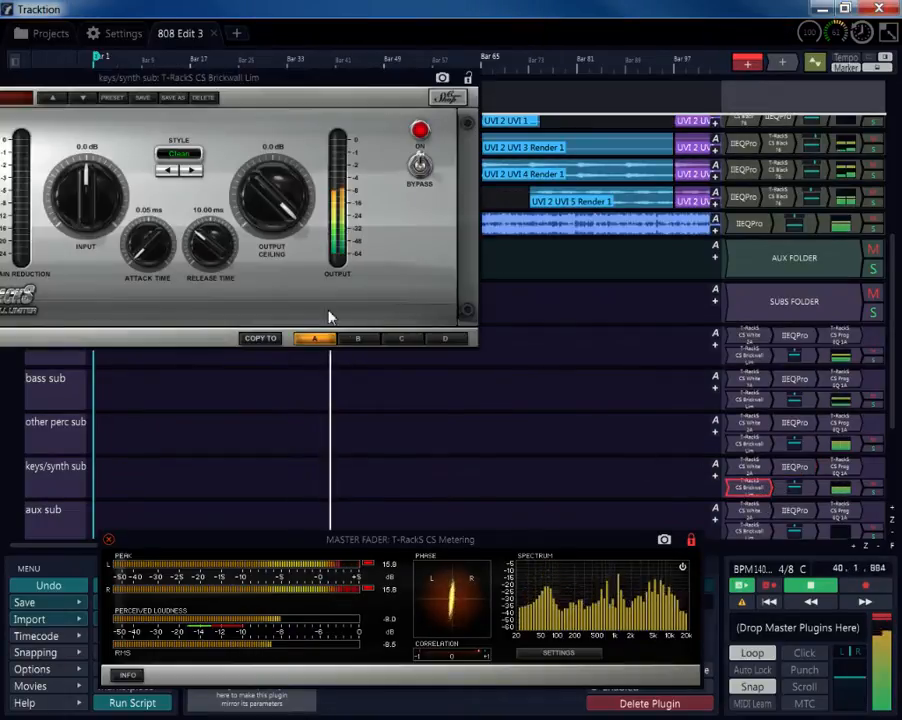
mouse_move(212, 238)
mouse_down()
mouse_move(213, 258)
mouse_move(215, 243)
mouse_up()
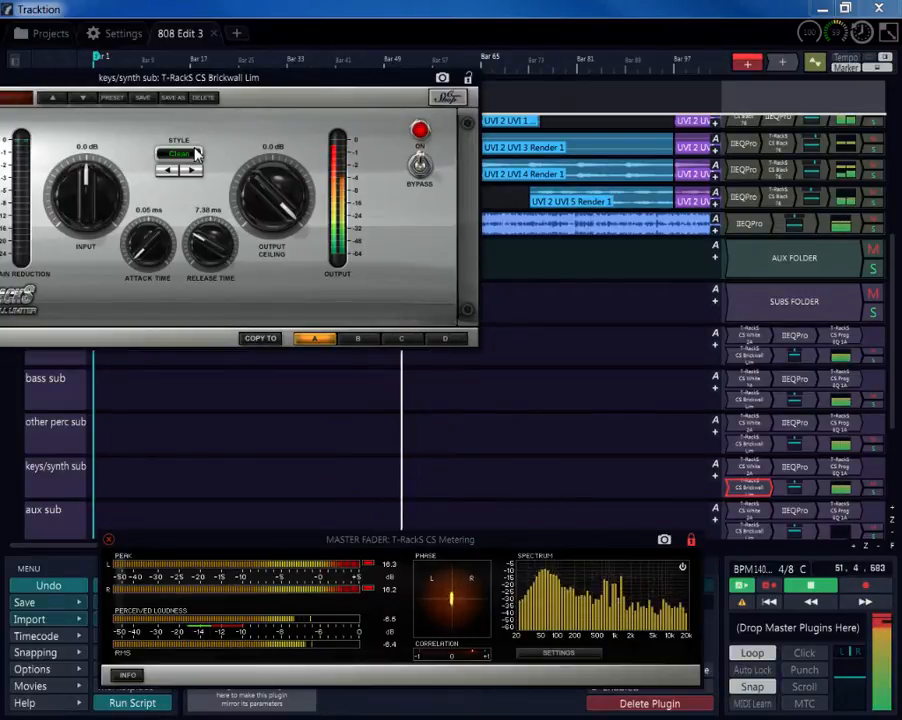
drag(228, 78, 529, 142)
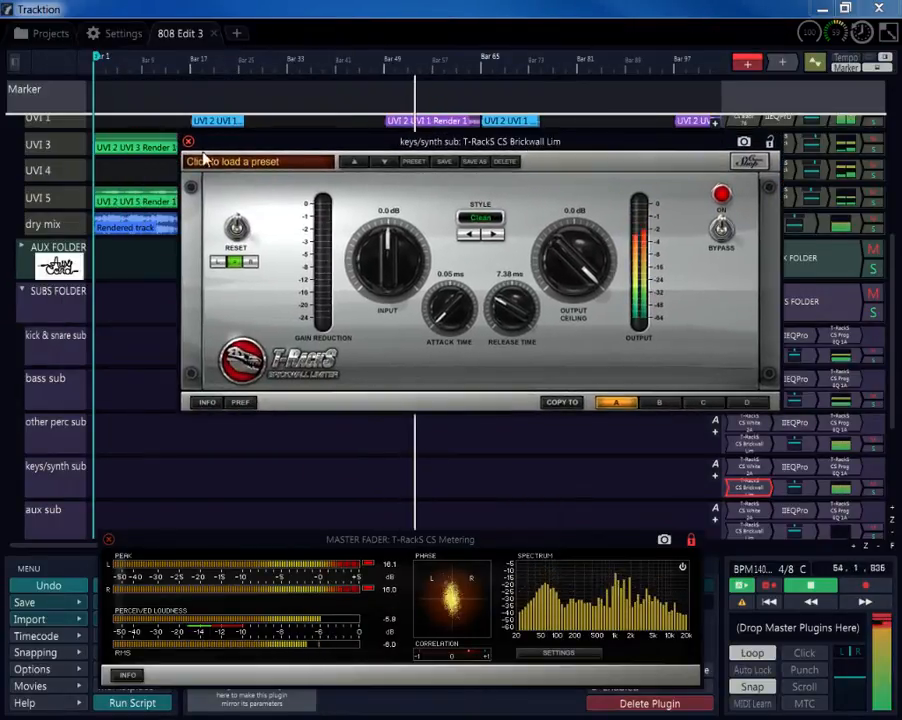
click(188, 141)
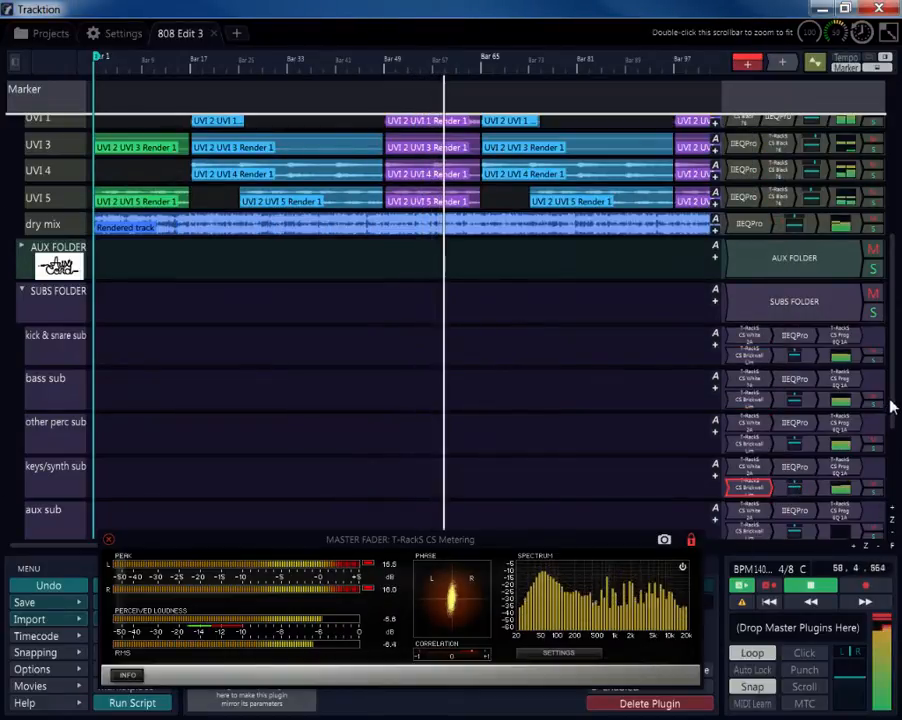
- Choose the release setting for the master metering's spectrum analyzer and close the metering window
drag(893, 407, 891, 444)
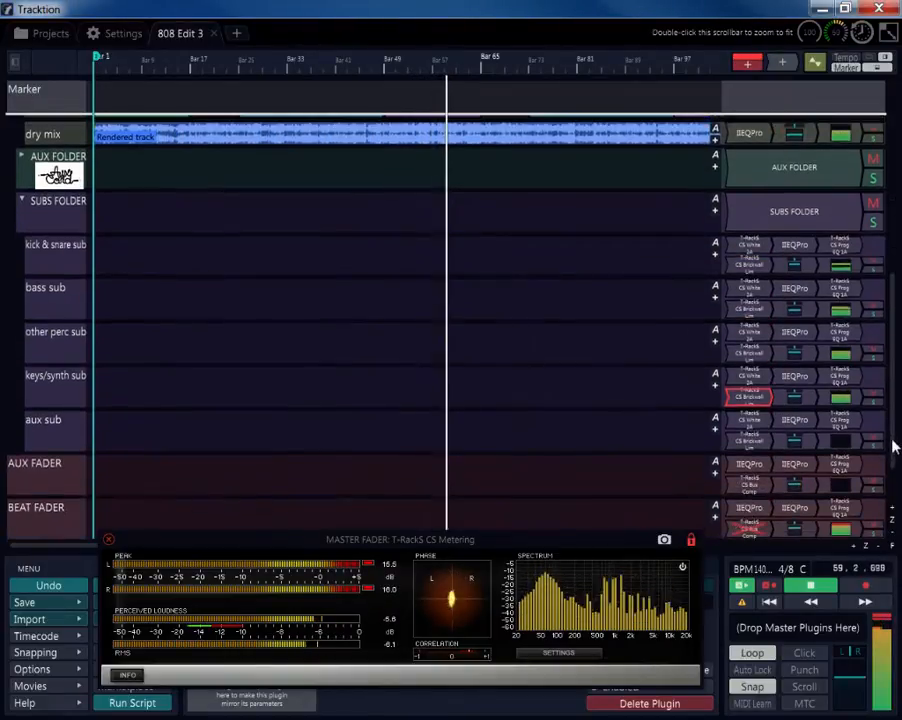
click(572, 655)
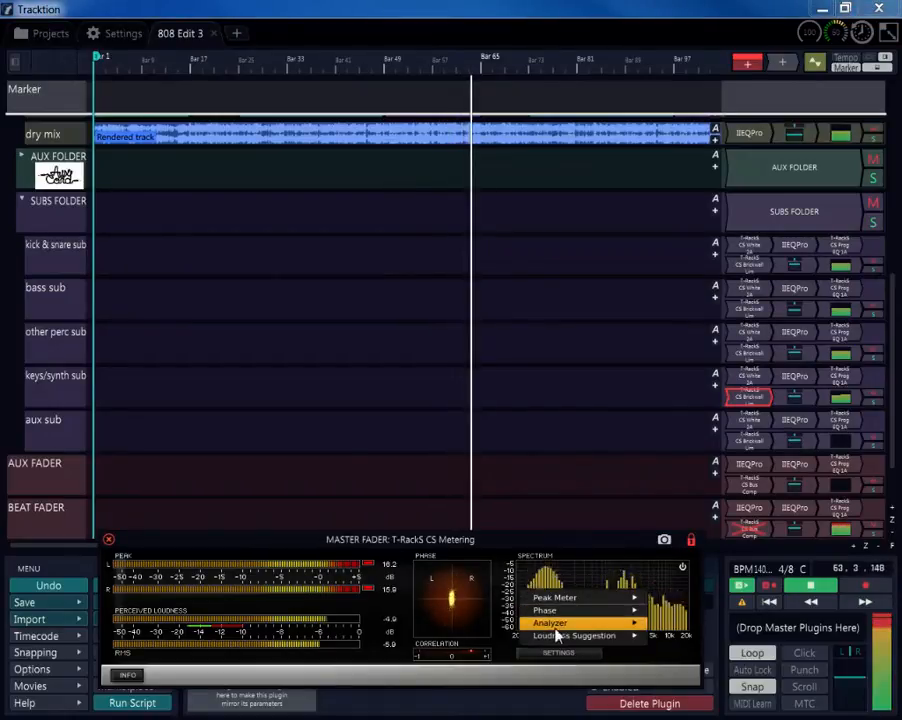
mouse_move(552, 624)
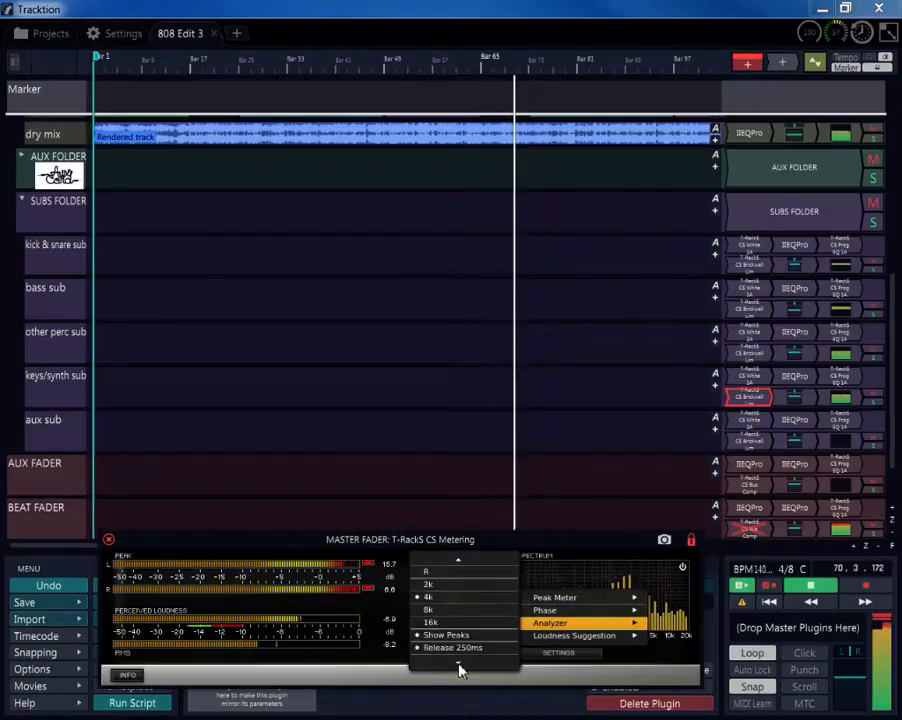
click(462, 652)
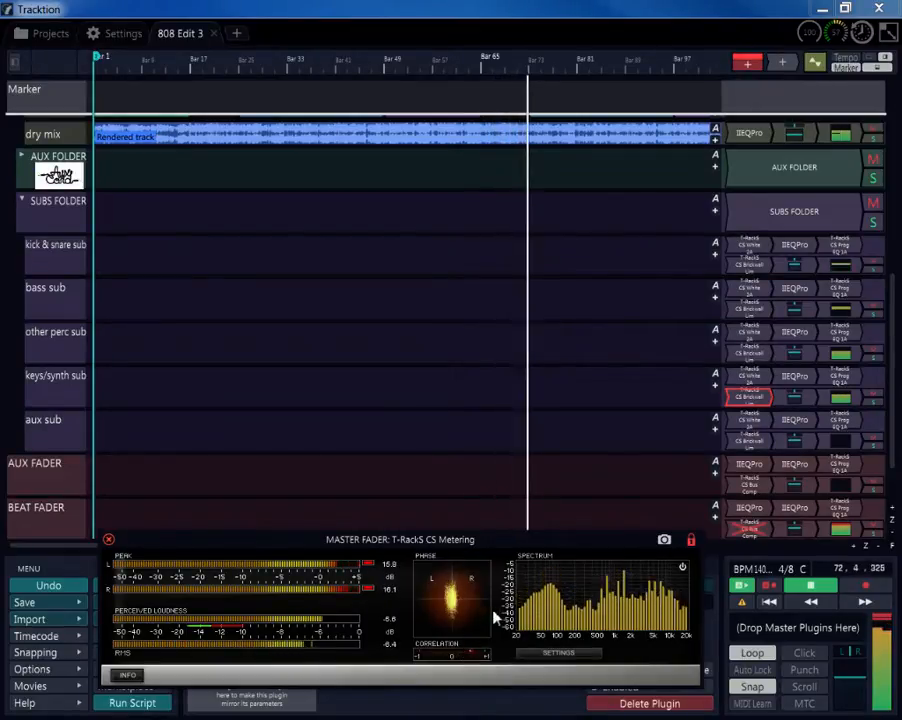
click(109, 540)
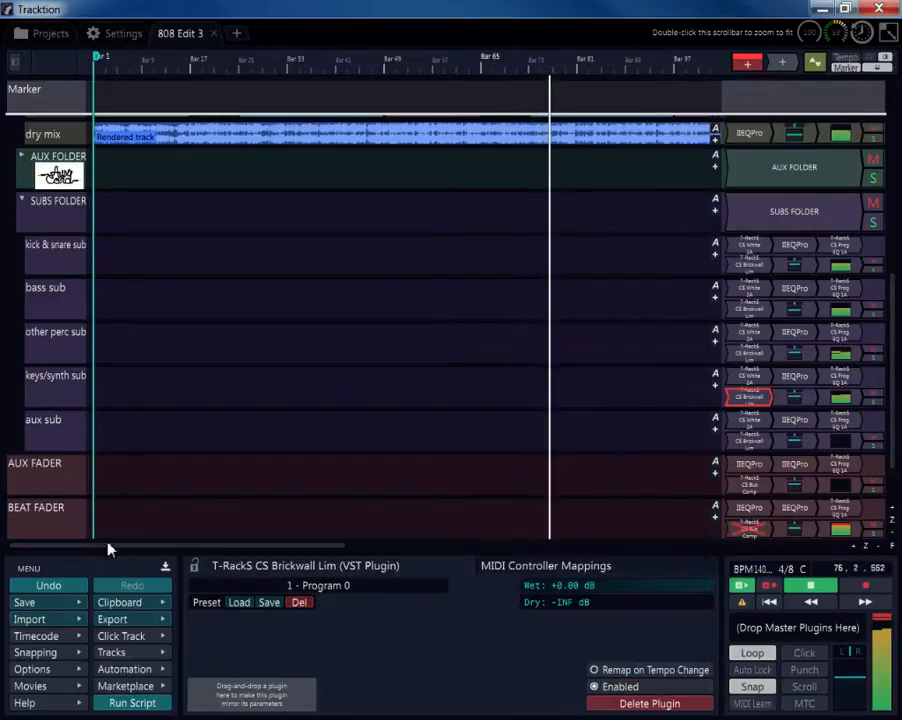
- Check the aux sub's White 2A, and name its IIEQPro multi-track instance #6 "aux sub" using the copied track name
double_click(760, 422)
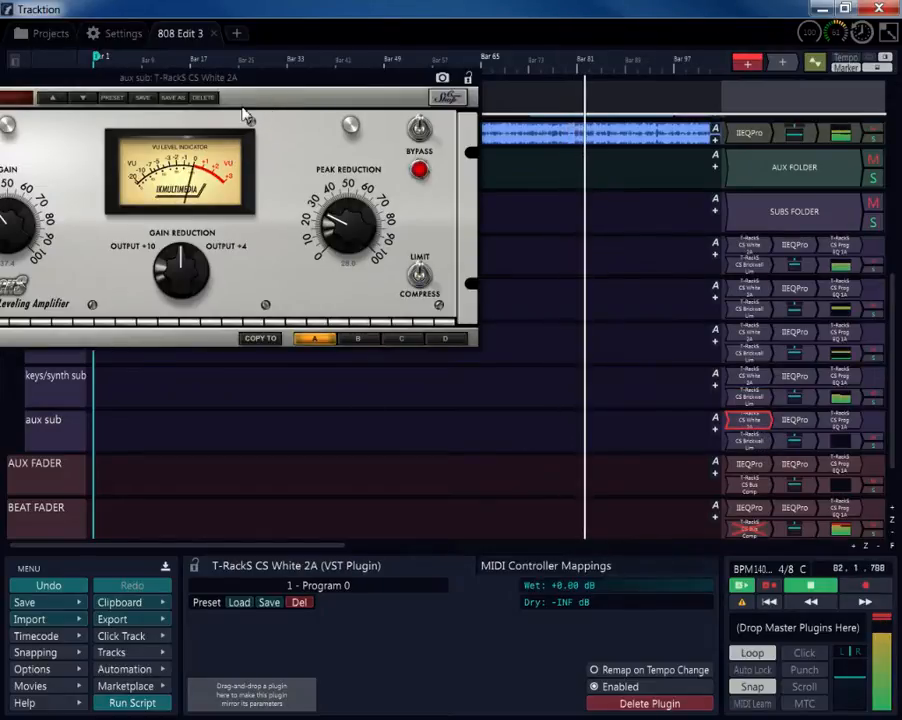
drag(336, 84, 548, 100)
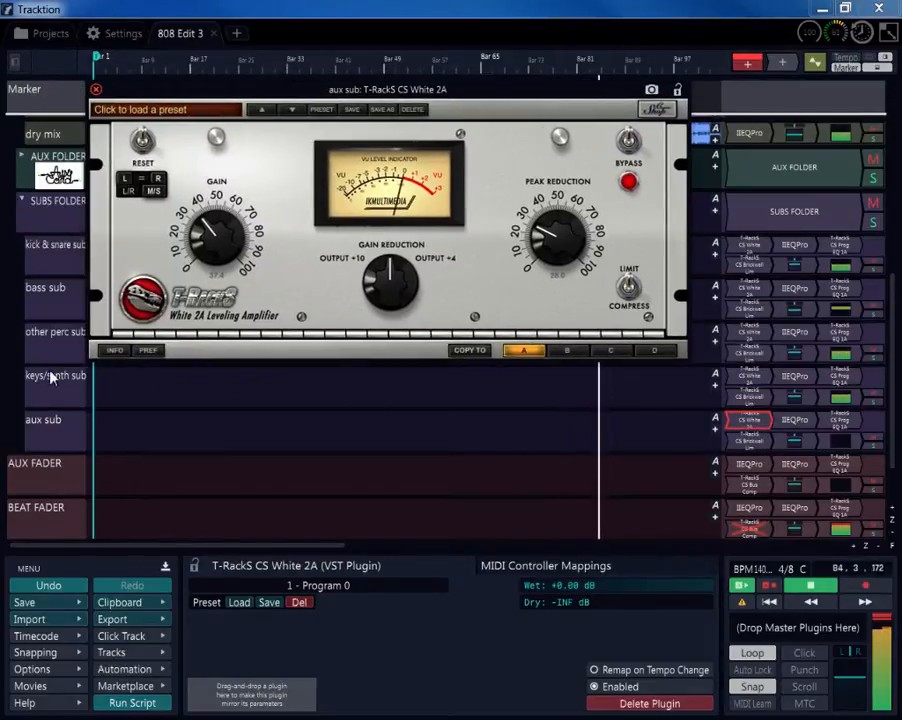
click(46, 421)
click(44, 422)
key(ctrl+c)
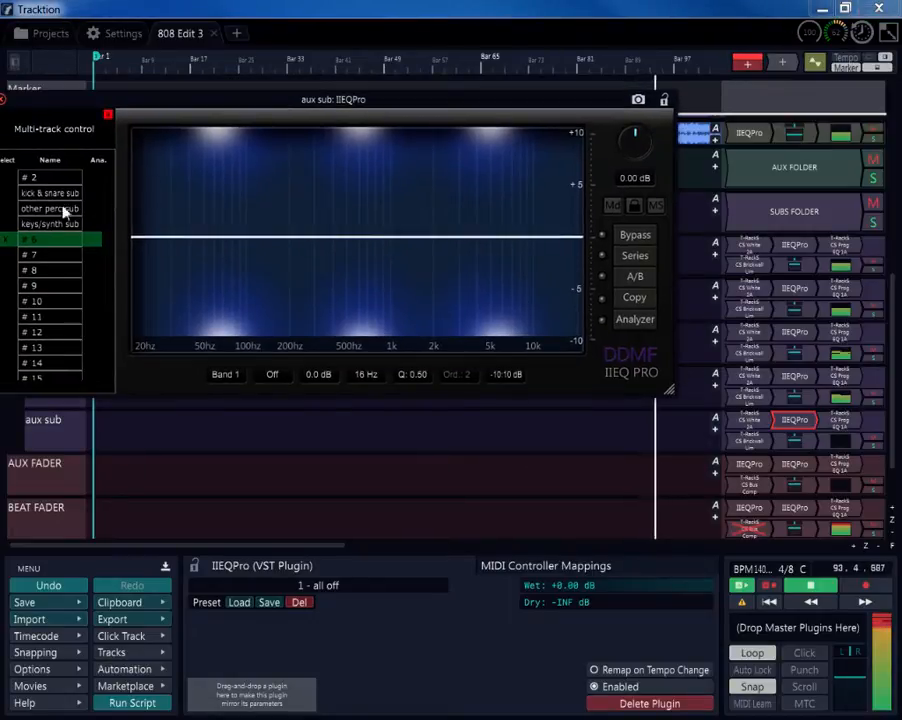
right_click(52, 245)
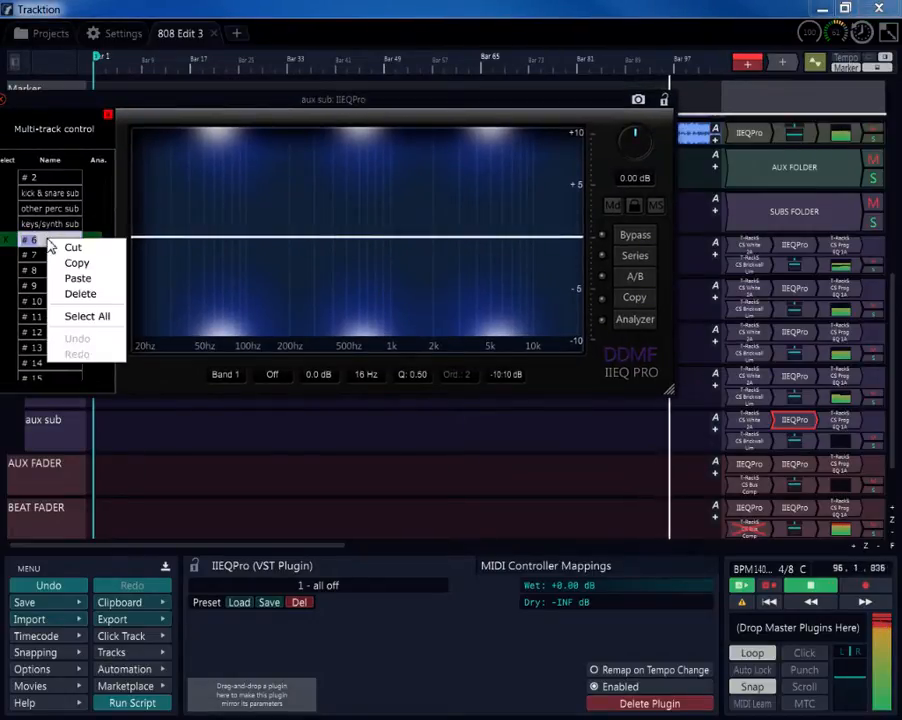
click(82, 277)
key(Return)
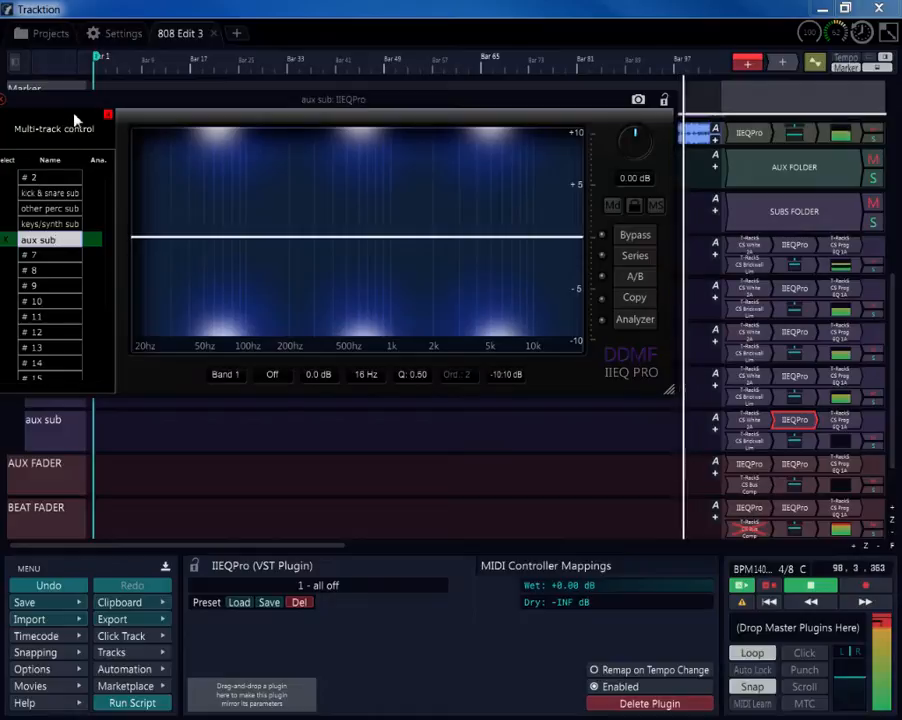
drag(51, 100, 145, 132)
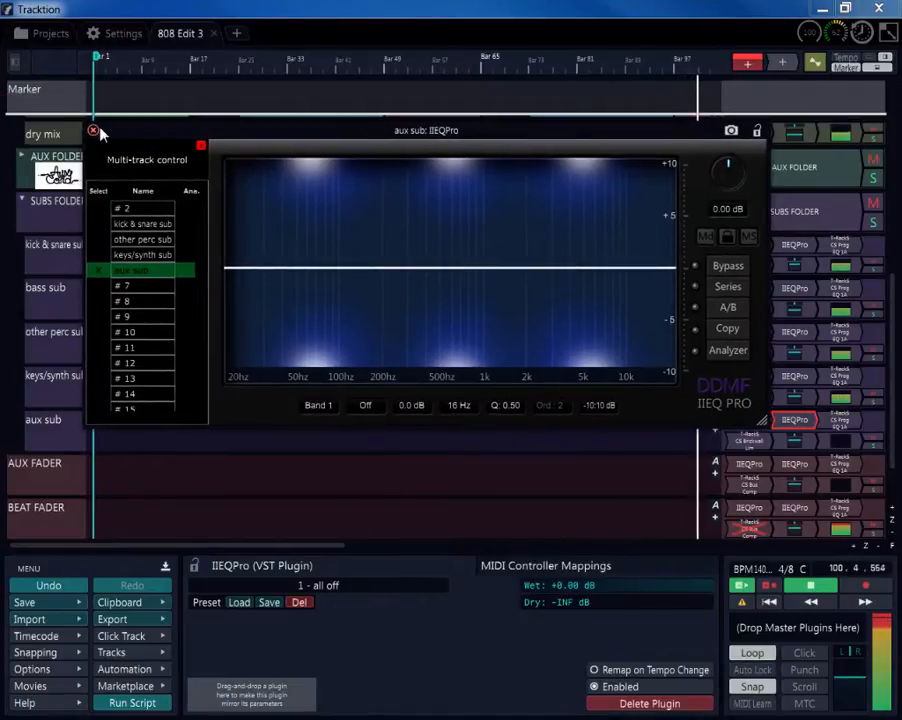
click(97, 130)
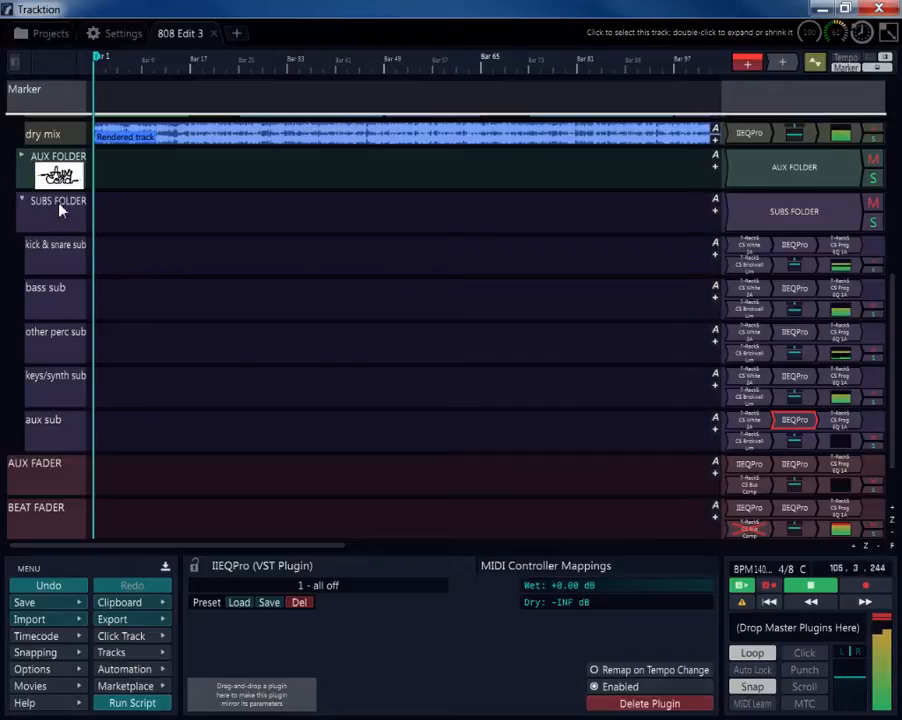
- Copy the bass sub's track name and paste it as the name of its IIEQPro multi-track instance #21
click(60, 295)
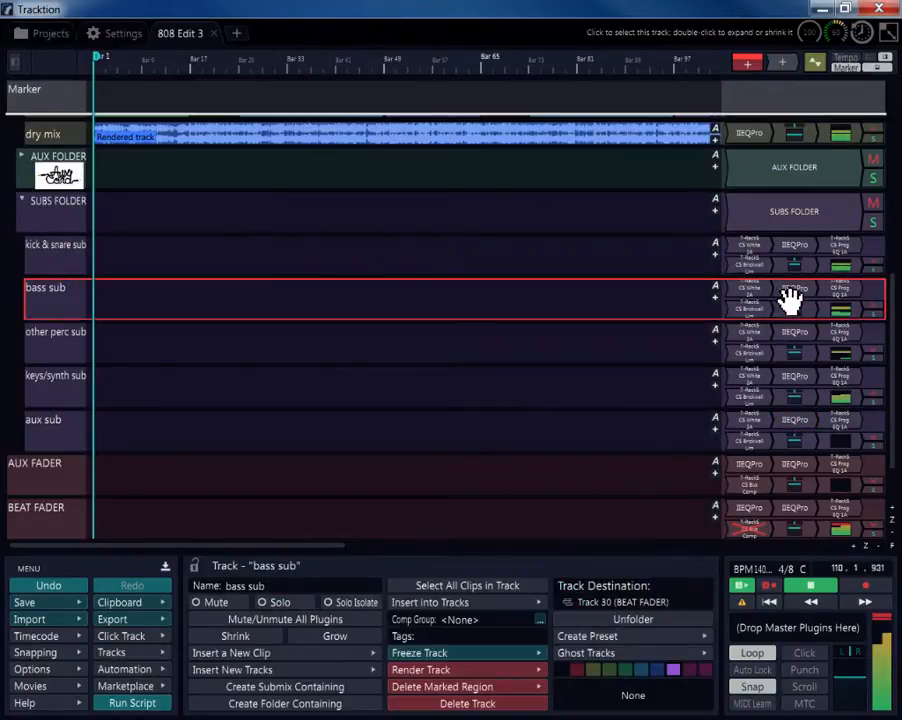
right_click(272, 585)
click(304, 454)
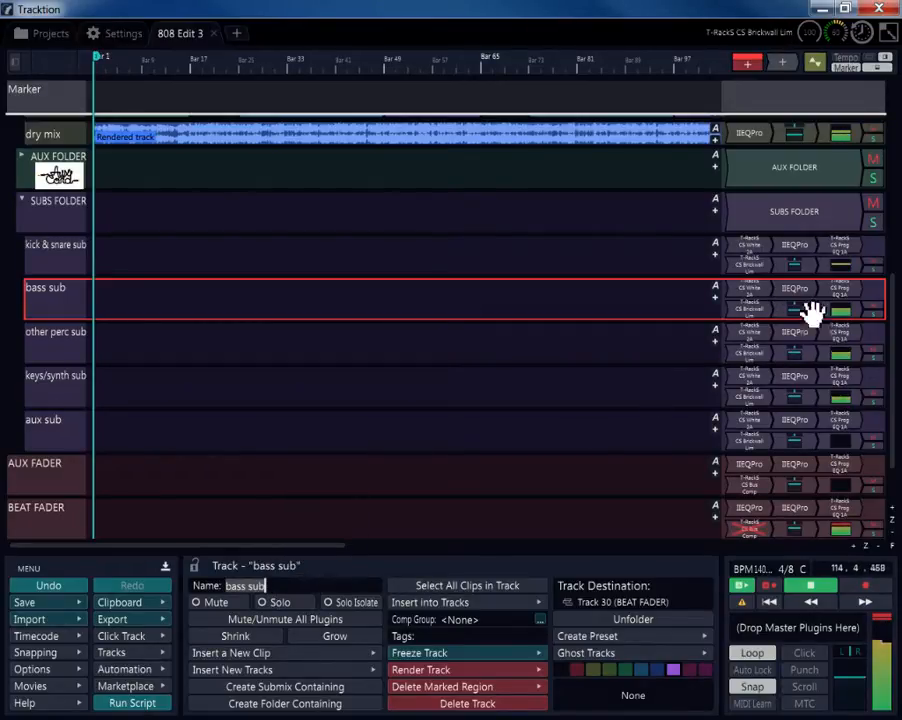
double_click(795, 289)
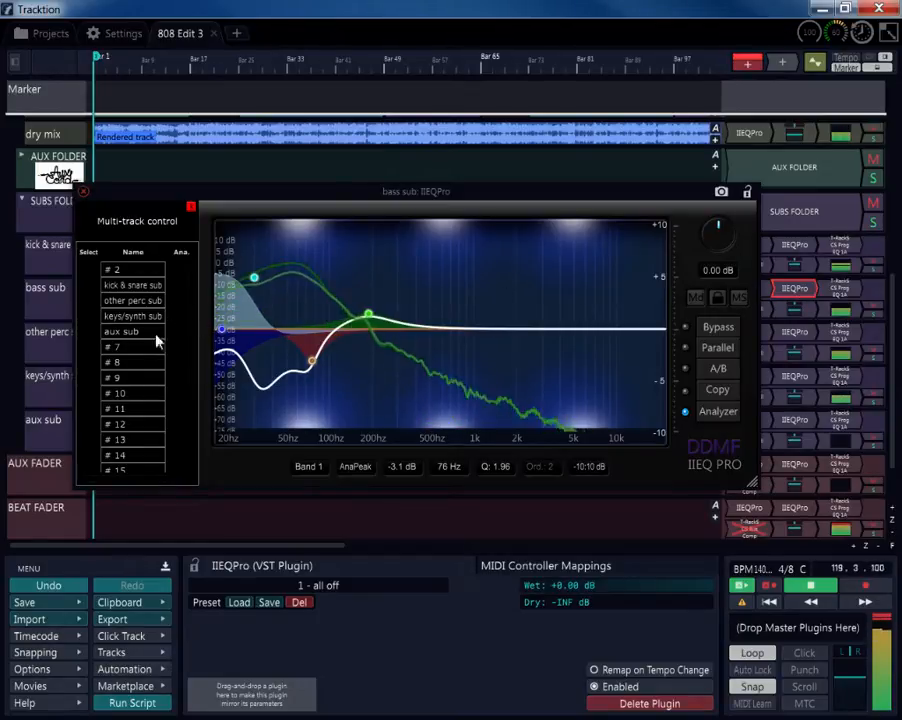
scroll(141, 372, down, 3)
right_click(127, 472)
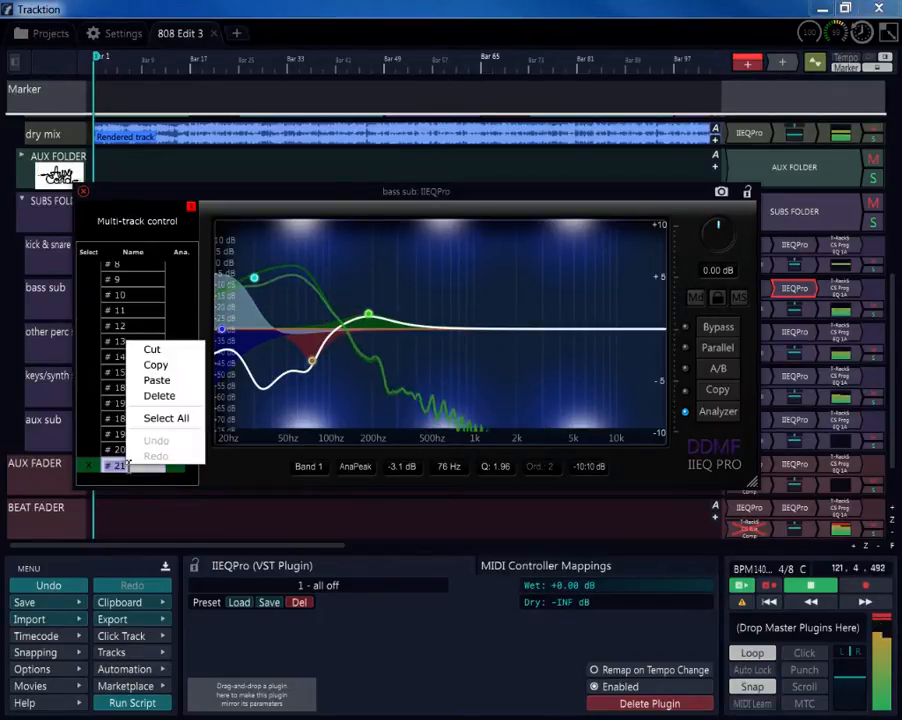
click(178, 378)
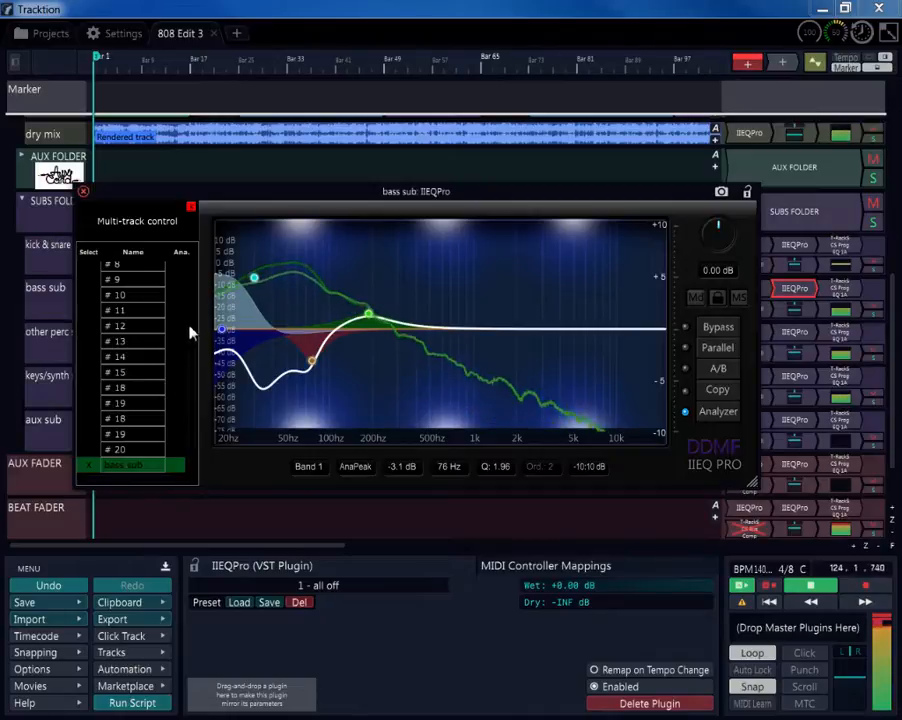
scroll(192, 350, up, 3)
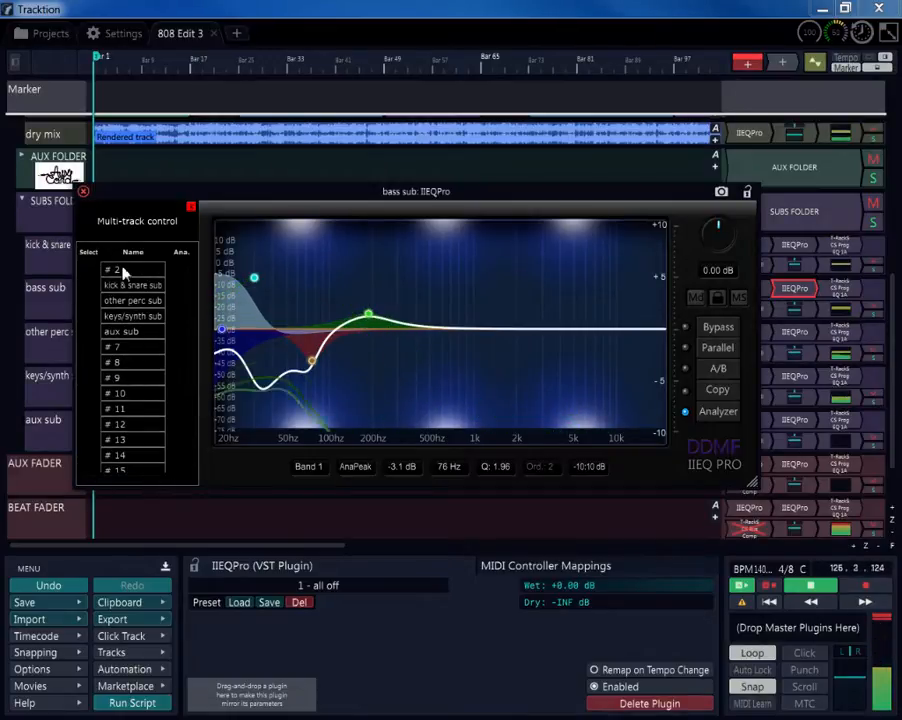
- Close the bass sub's IIEQPro, check the AUX FADER's second IIEQPro, and look over the sub and fader tracks
click(83, 191)
scroll(80, 285, down, 4)
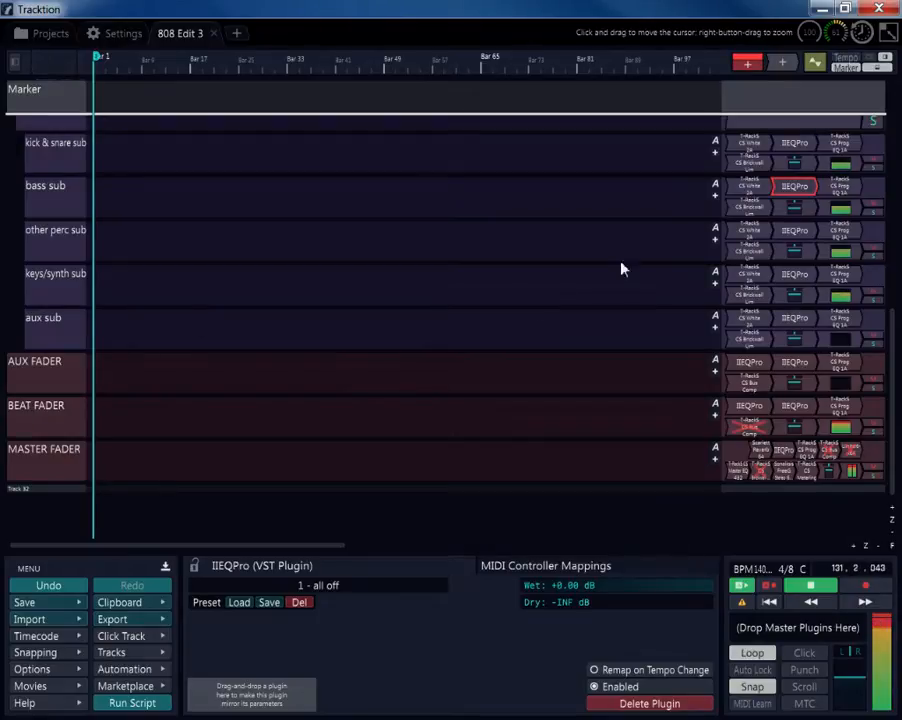
scroll(310, 333, up, 8)
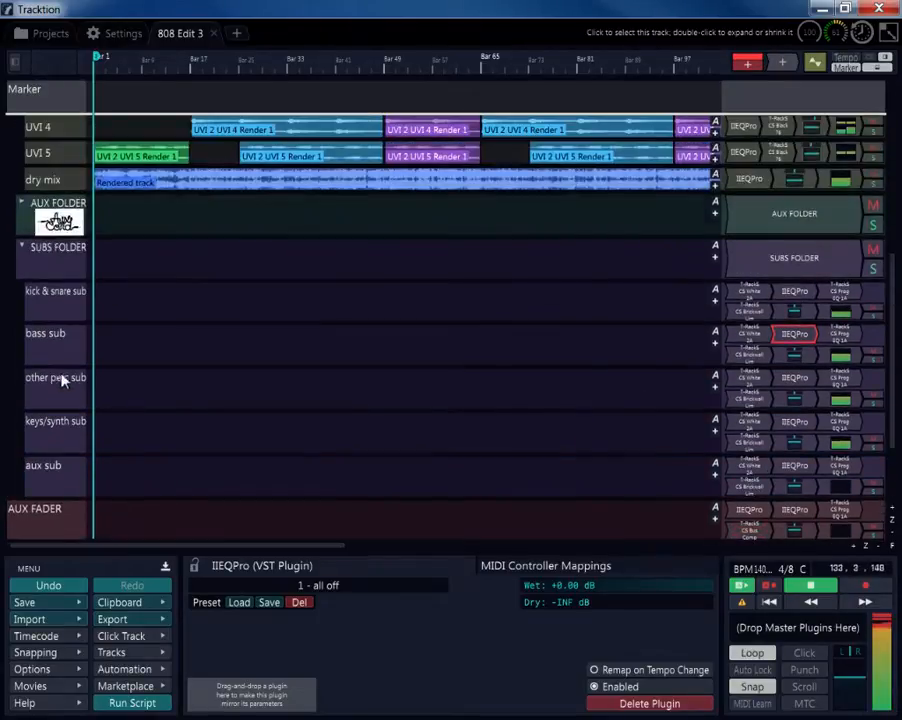
scroll(862, 418, down, 4)
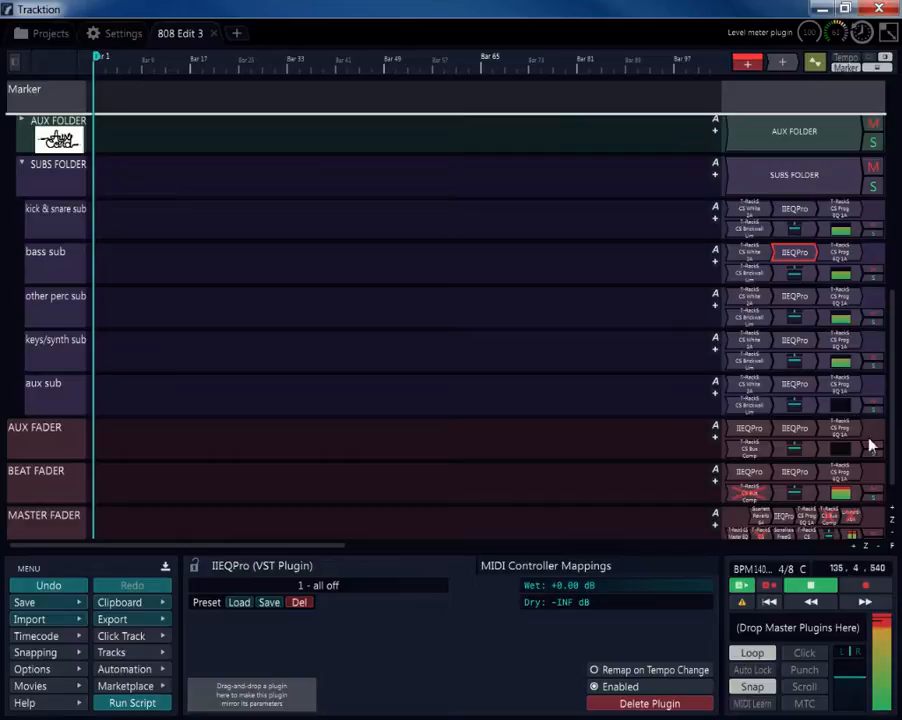
double_click(789, 430)
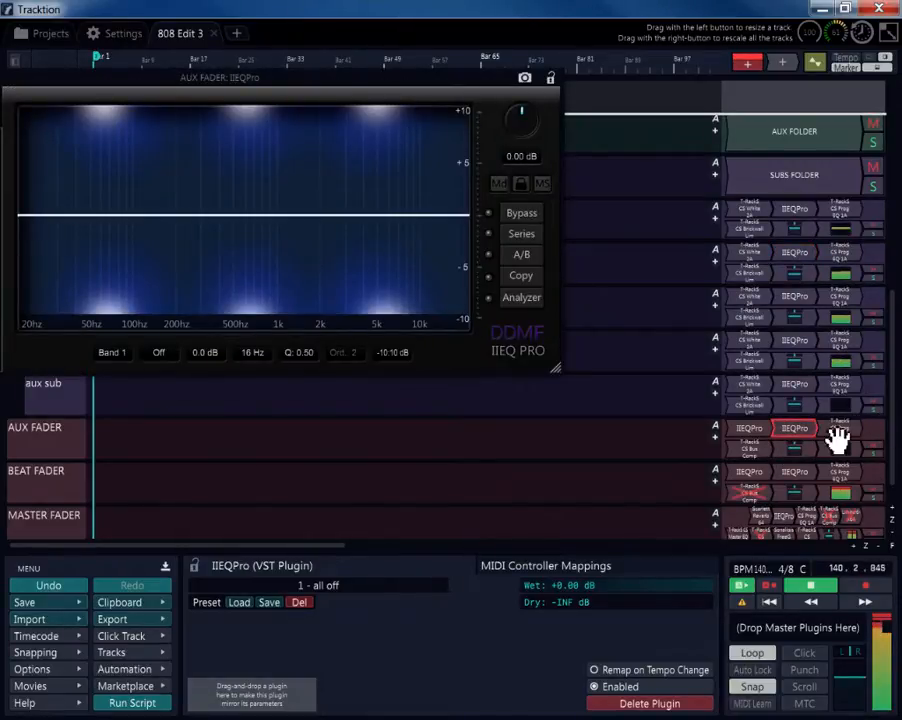
drag(414, 90, 565, 160)
click(36, 149)
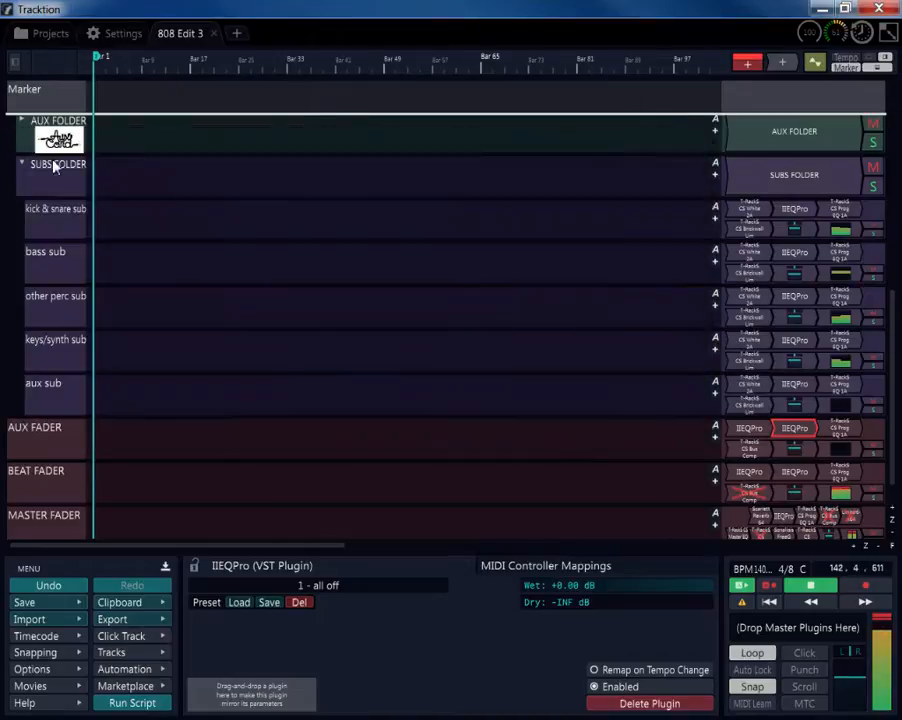
click(62, 386)
click(82, 343)
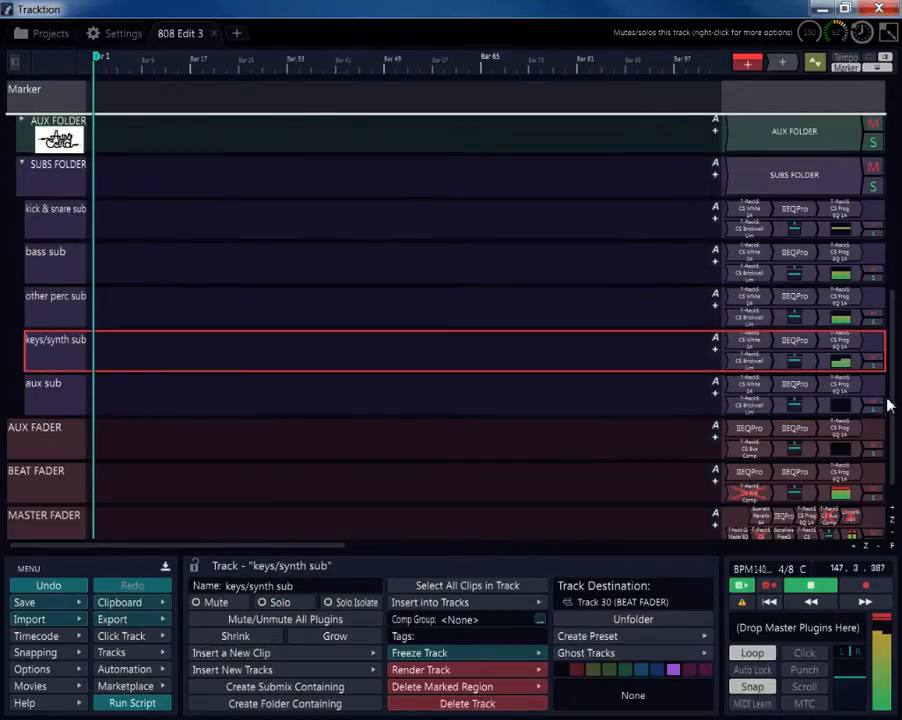
scroll(893, 402, down, 1)
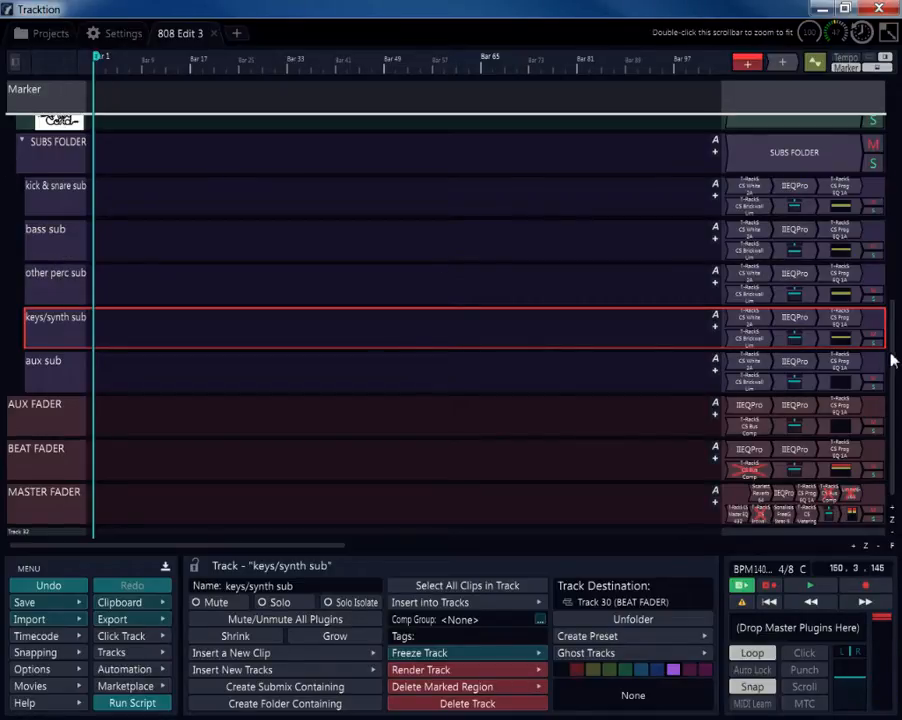
drag(891, 354, 891, 297)
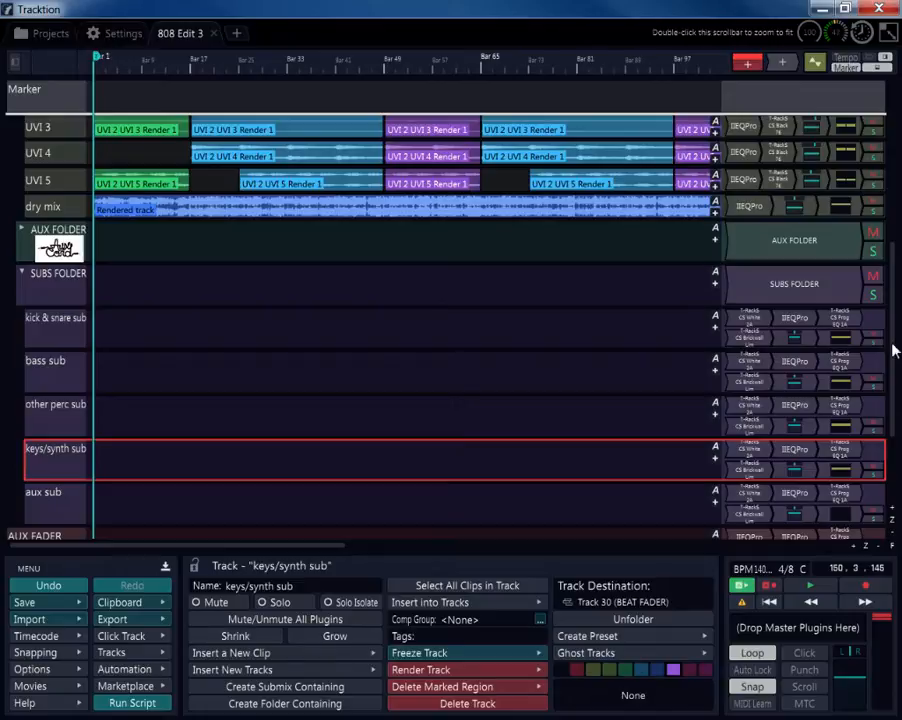
drag(893, 350, 890, 450)
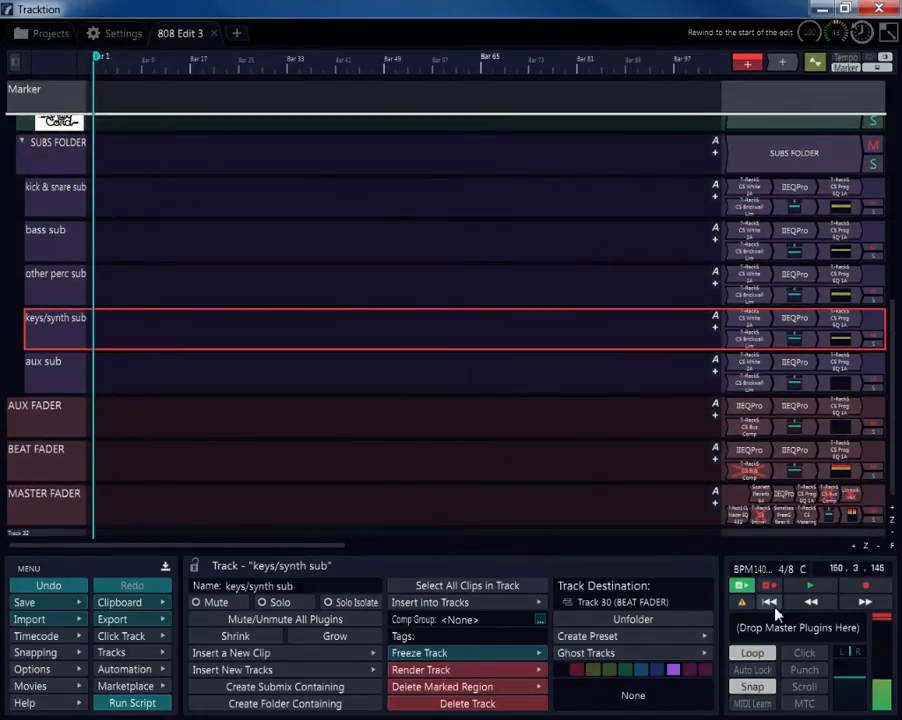
- Start playback from bar 1 and load the saved preset with a 3.0 dB peak at 205 Hz into the BEAT FADER's first IIEQPro
key(space)
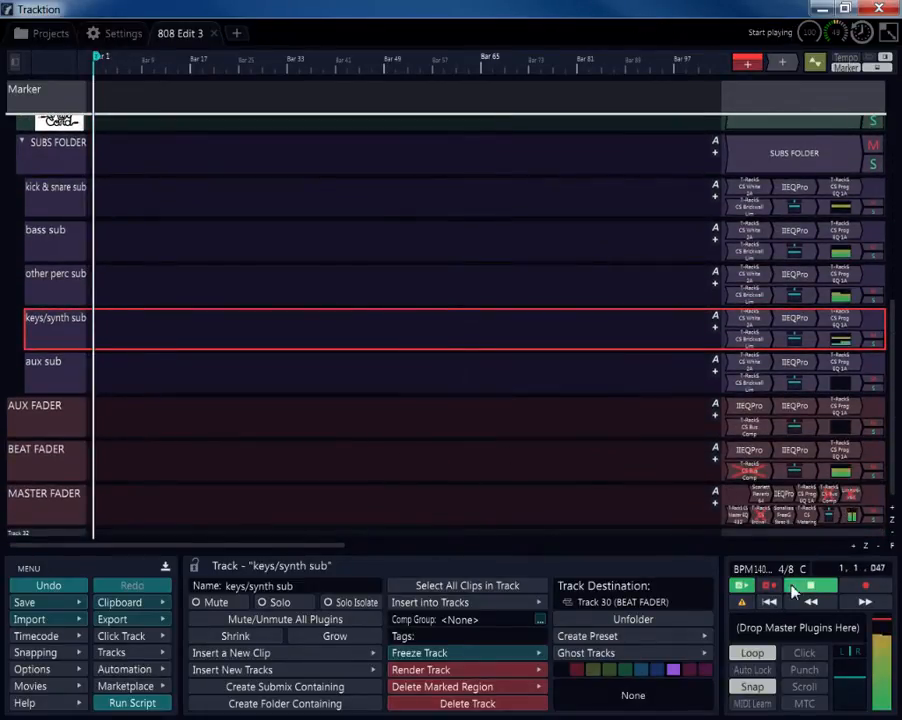
double_click(740, 450)
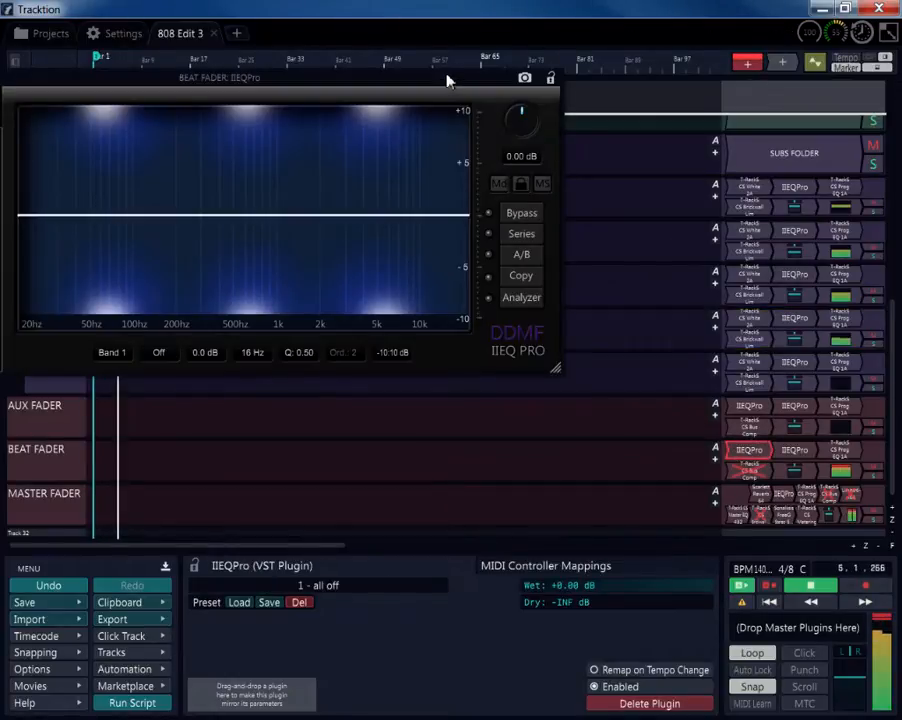
drag(447, 80, 510, 84)
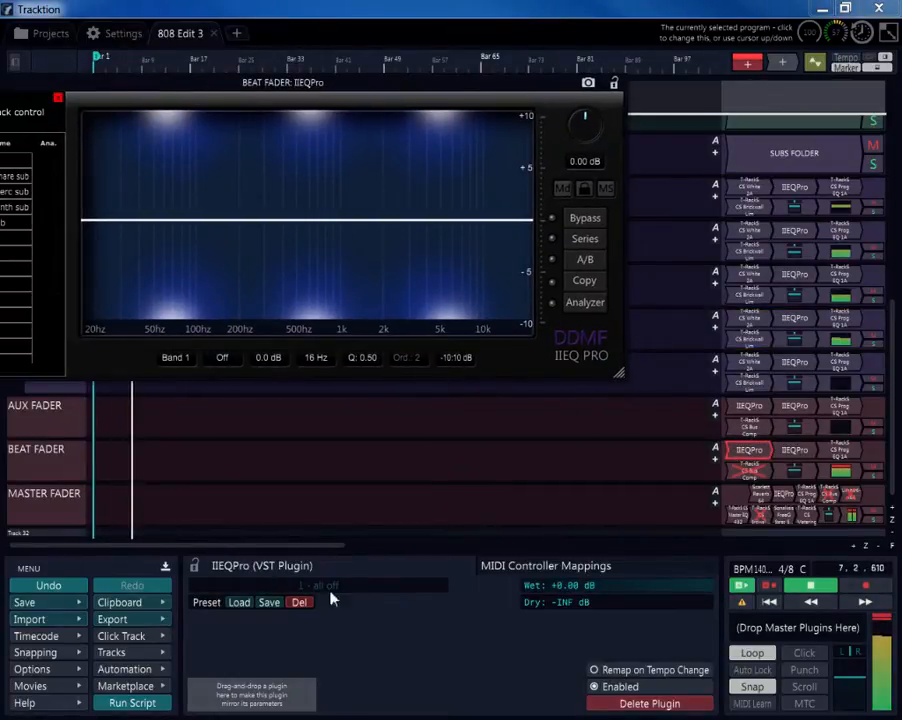
click(239, 602)
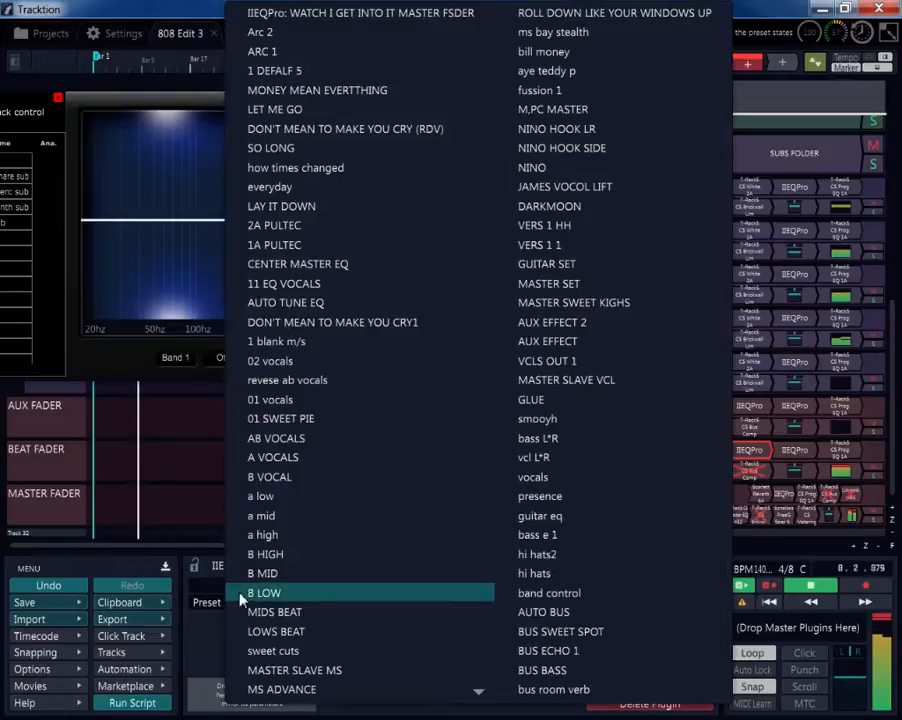
click(282, 36)
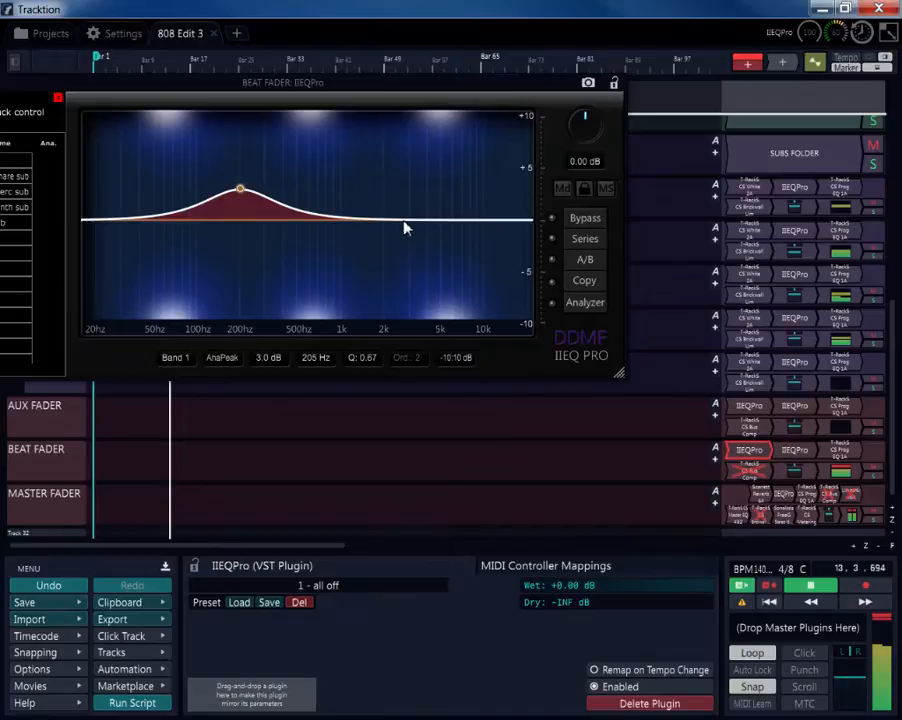
- Load the saved multi-band preset whose band 1 is 2.5 dB at 320 Hz into the BEAT FADER's second IIEQPro, and close its window
click(239, 602)
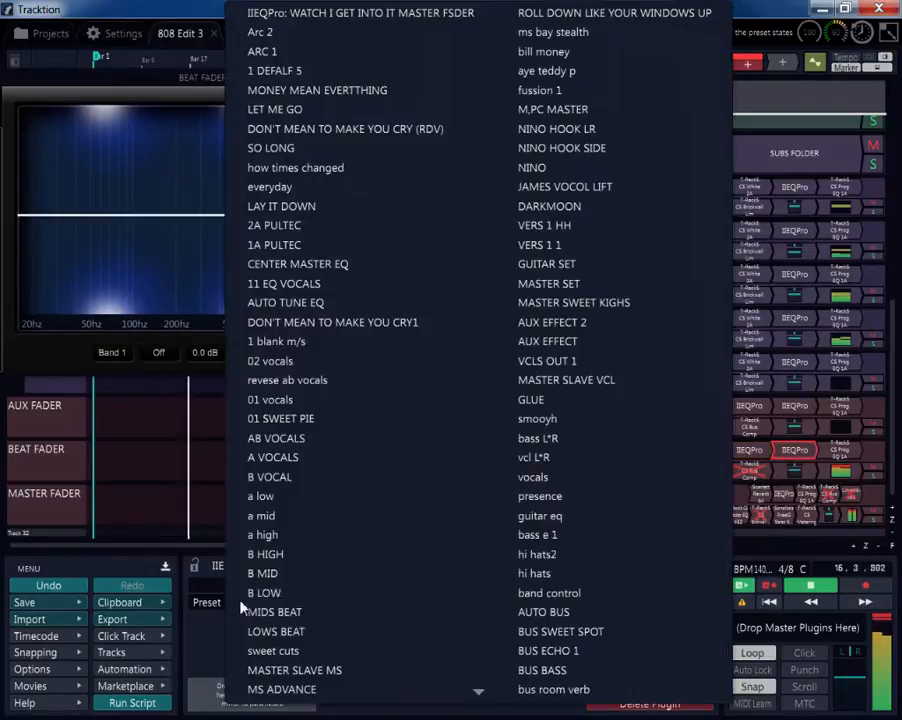
click(316, 42)
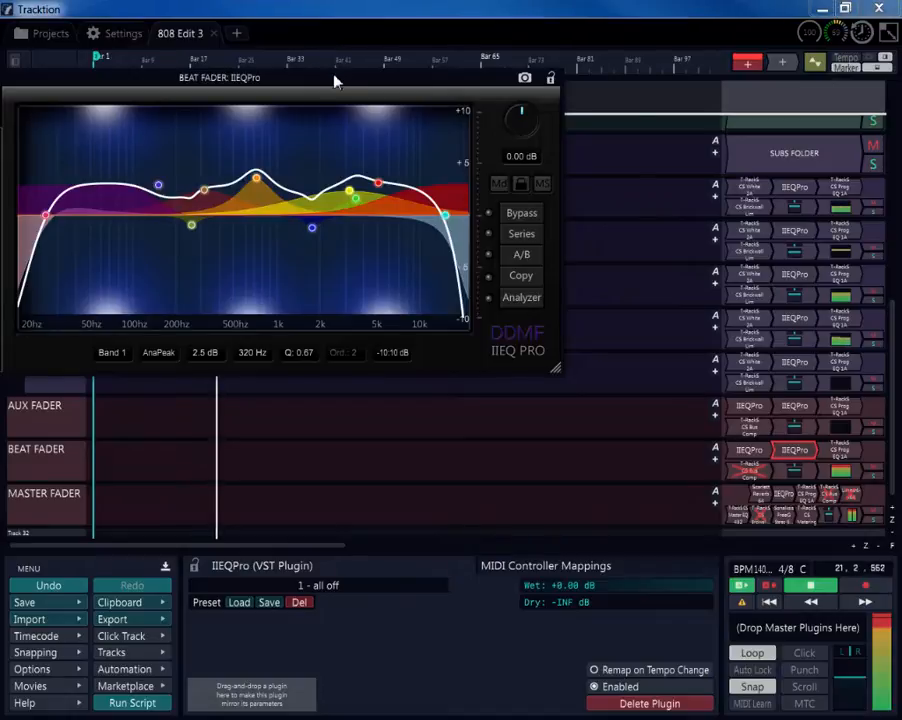
drag(335, 82, 485, 145)
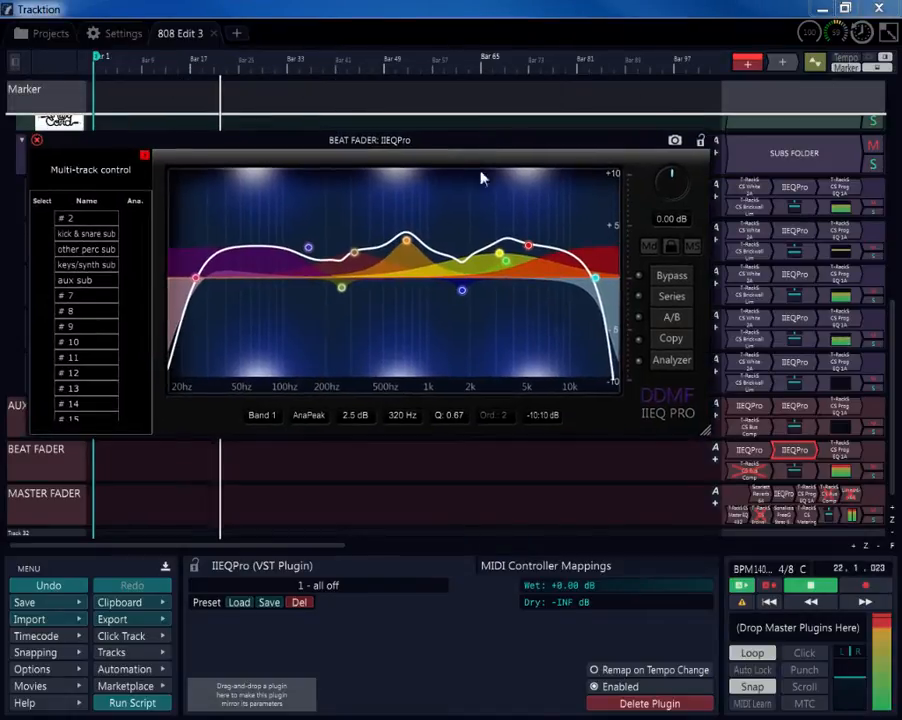
click(36, 141)
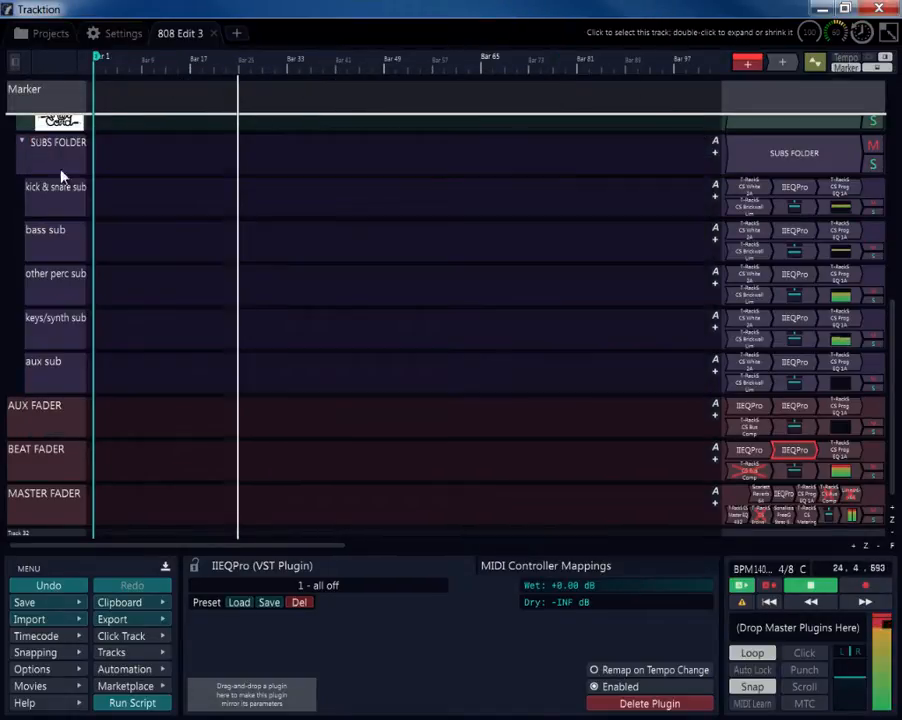
- On the BEAT FADER's Prog EQ 1A, set the low frequency to 60 CPS and its attenuation to about 1.4
double_click(838, 452)
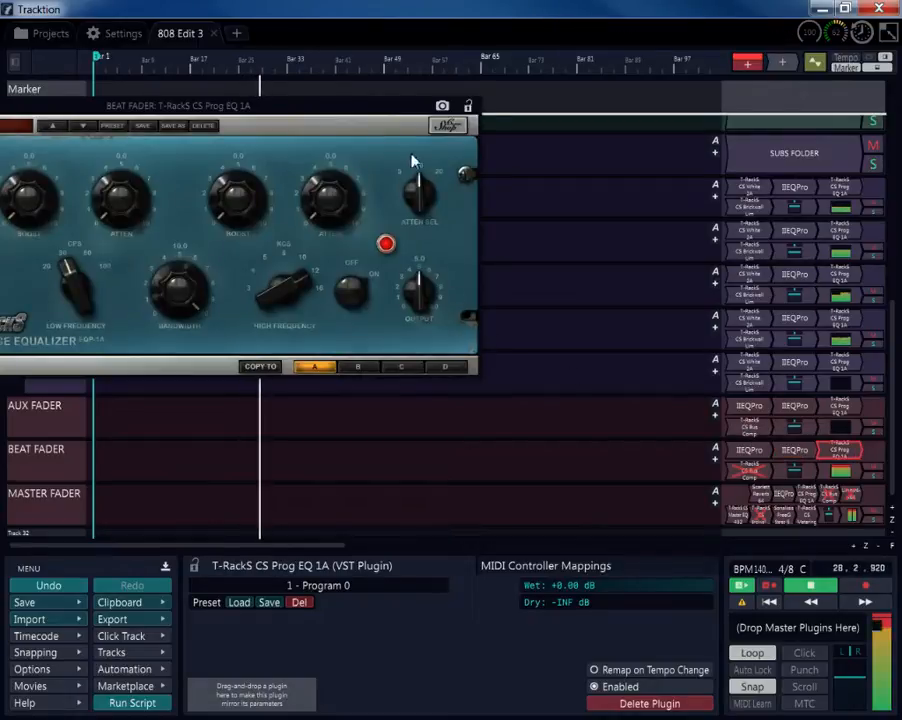
drag(397, 115, 499, 154)
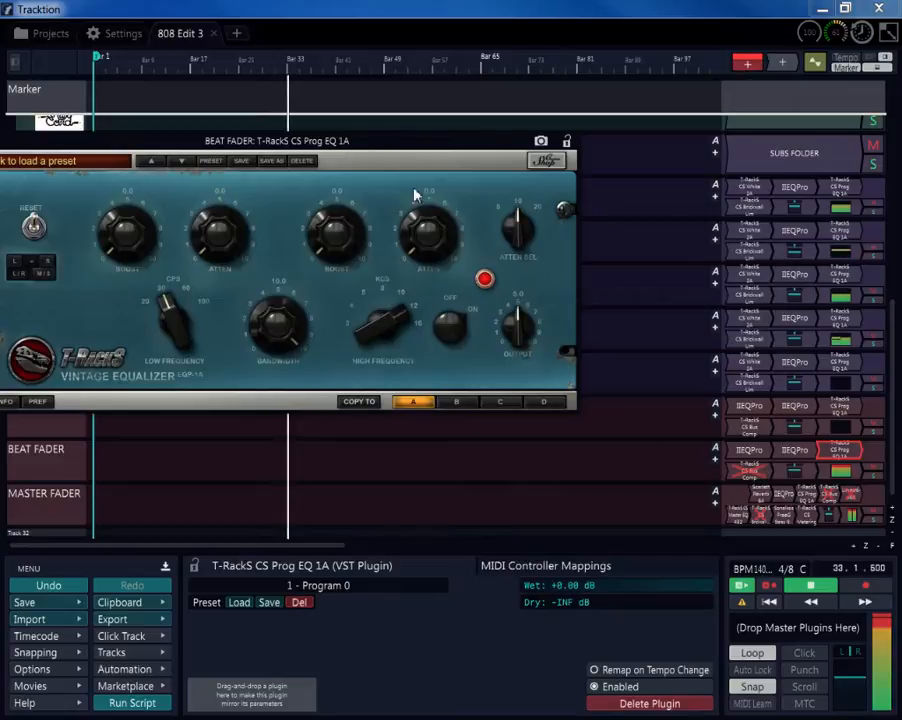
drag(416, 146, 526, 169)
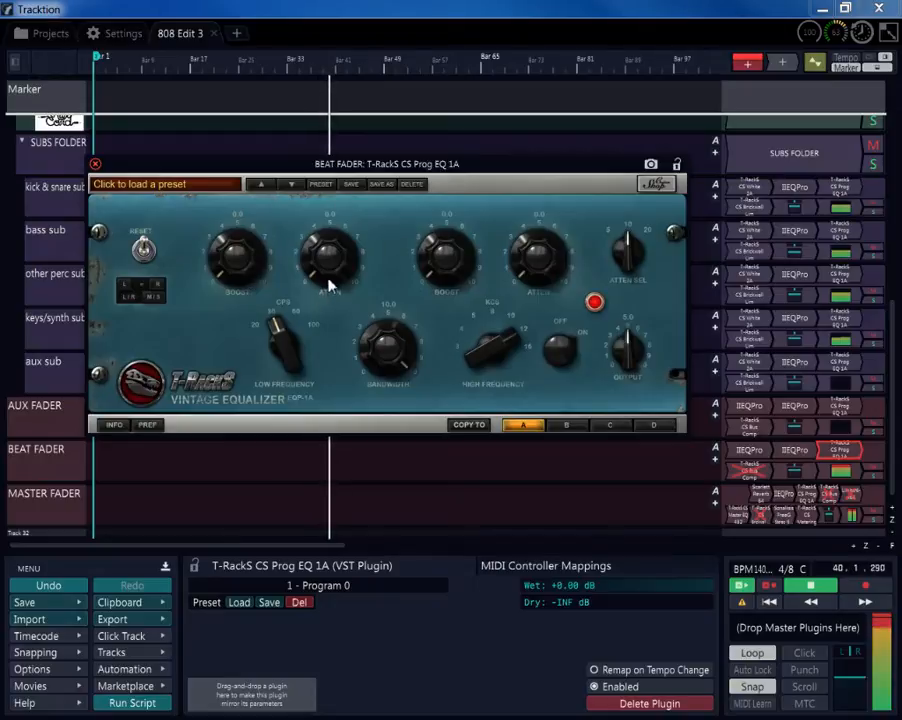
drag(287, 324, 334, 221)
drag(292, 337, 298, 358)
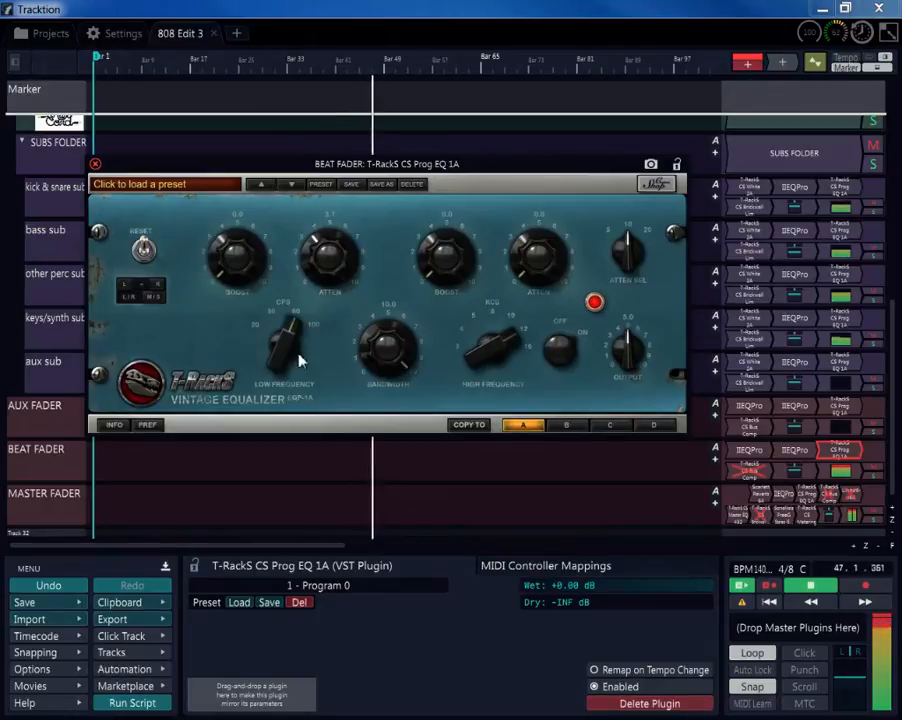
mouse_move(318, 256)
mouse_down()
mouse_move(322, 285)
mouse_move(319, 263)
mouse_up()
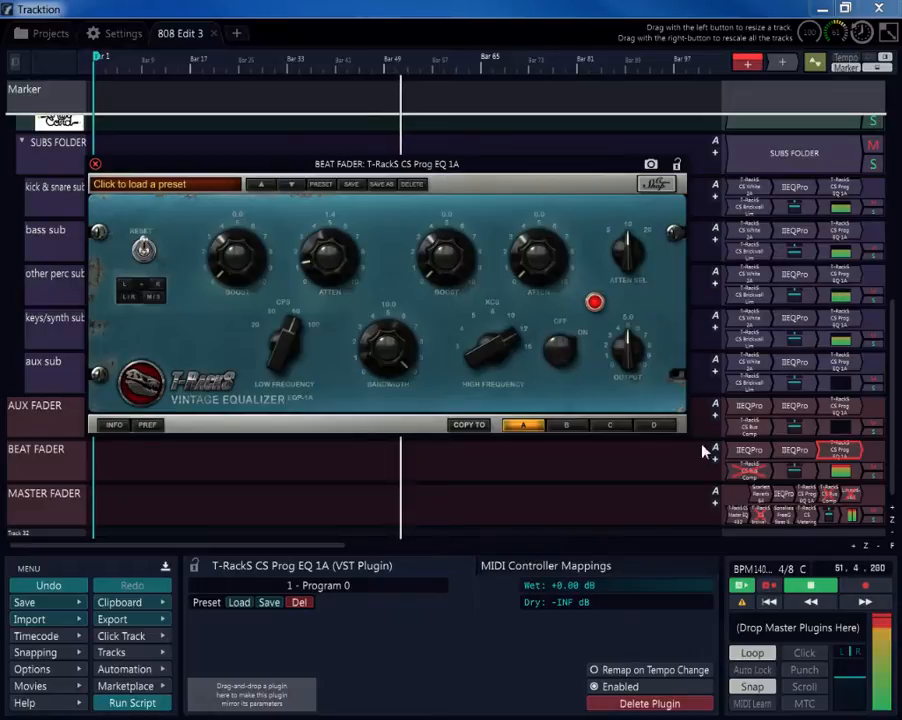
- Switch the BEAT FADER's Bus Comp to M/S mode and enable the plugin
double_click(749, 470)
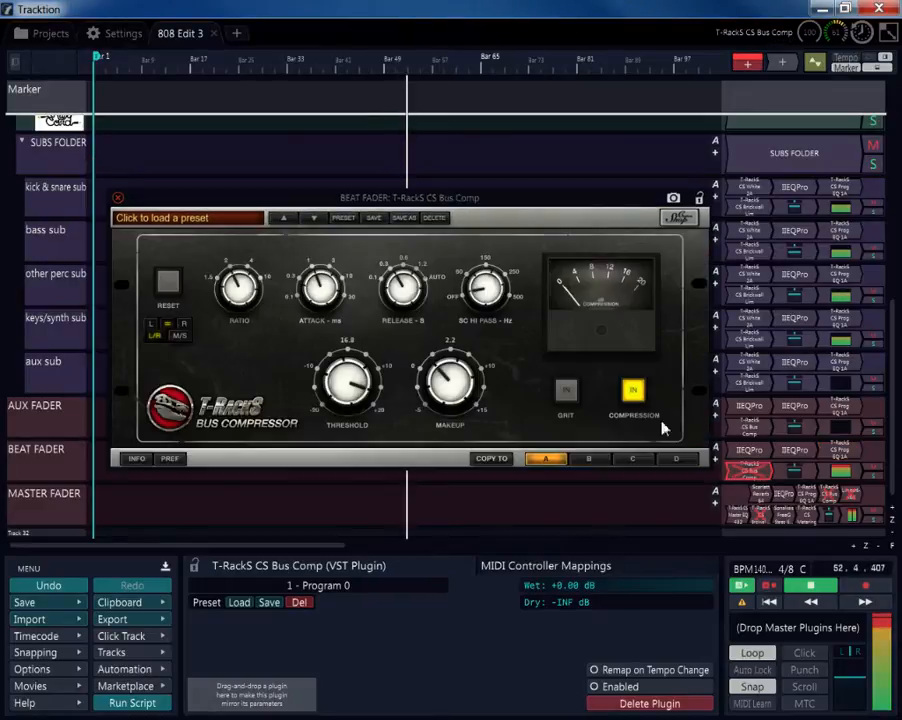
click(180, 336)
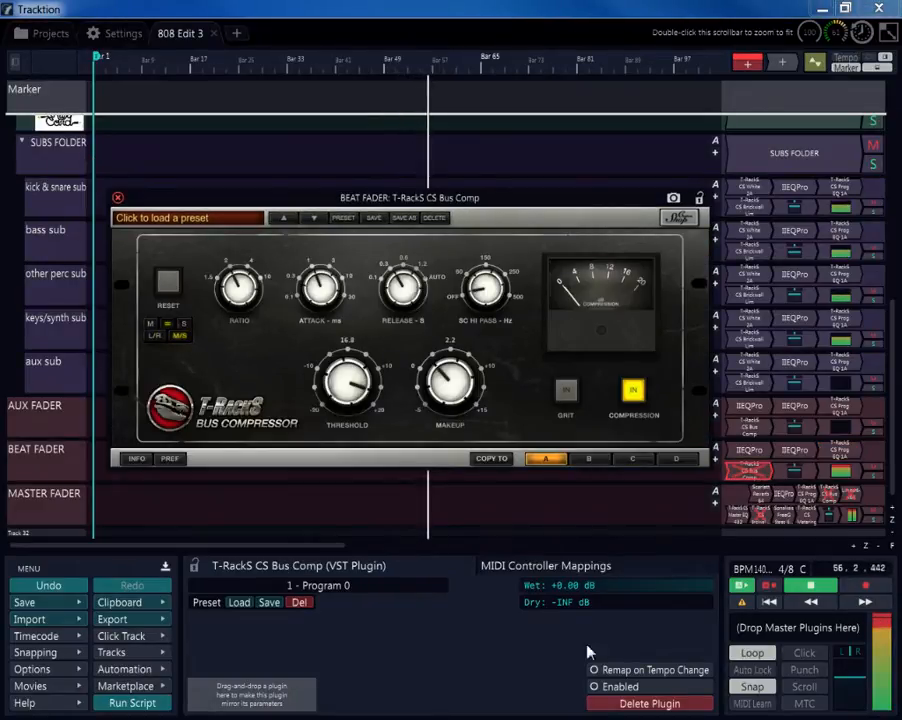
click(594, 687)
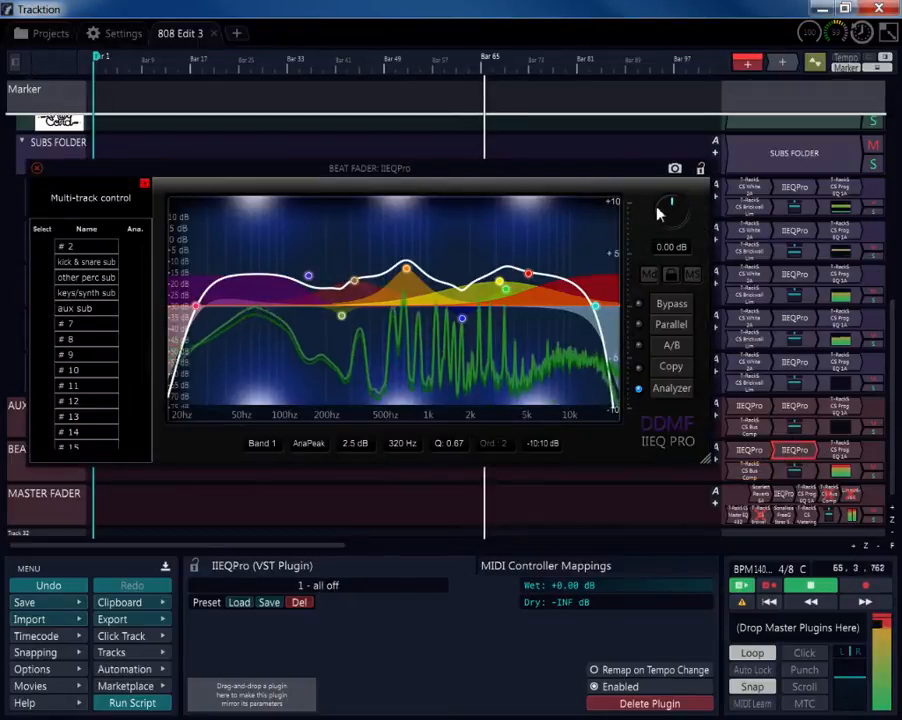
- Lower the output gain of the BEAT FADER's second IIEQPro to -6.73 dB and stop playback
mouse_move(662, 208)
mouse_down()
mouse_move(668, 240)
mouse_move(667, 210)
mouse_move(676, 223)
mouse_up()
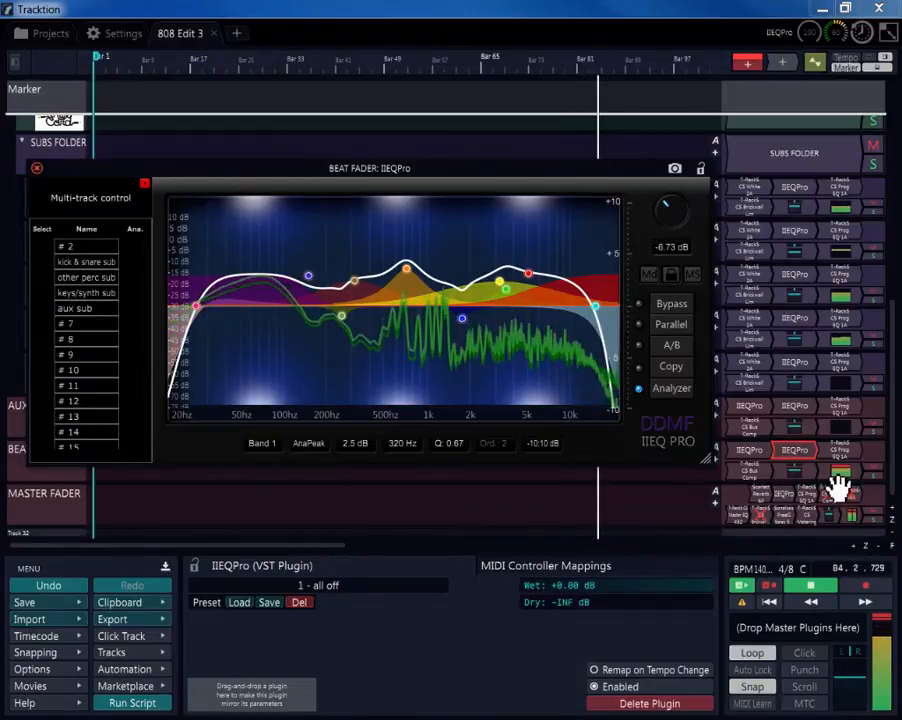
click(810, 590)
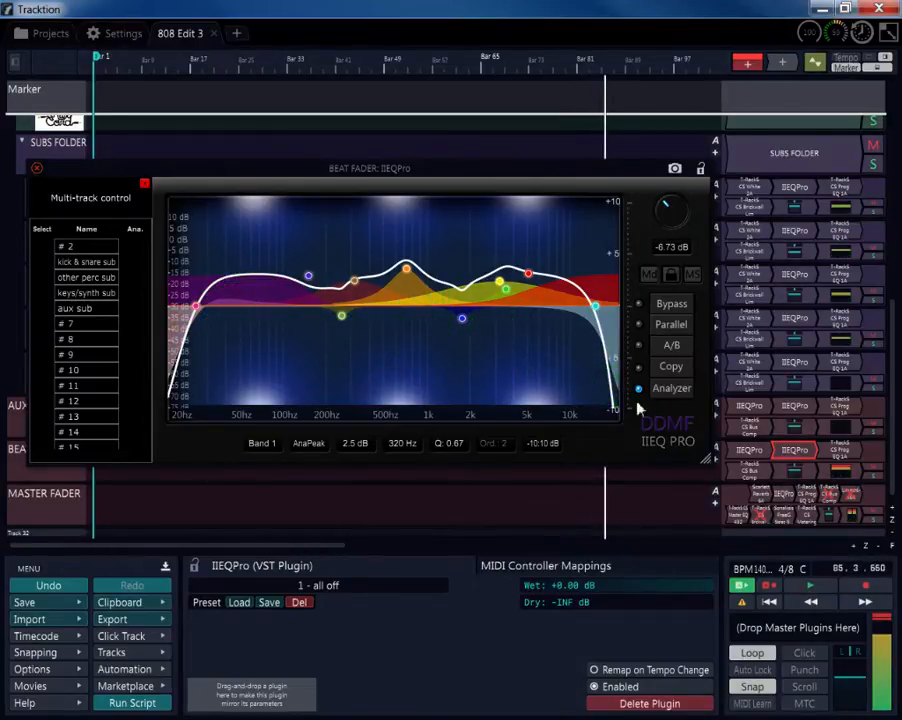
- Compare the EQ curves of the BEAT FADER's two IIEQPro instances by viewing them alternately
double_click(750, 450)
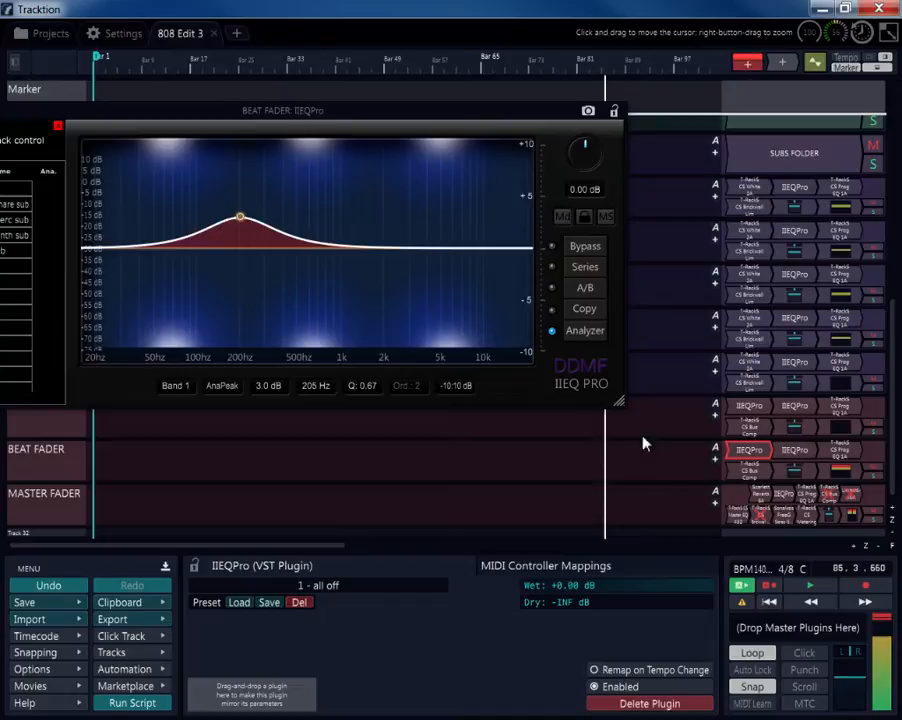
double_click(790, 452)
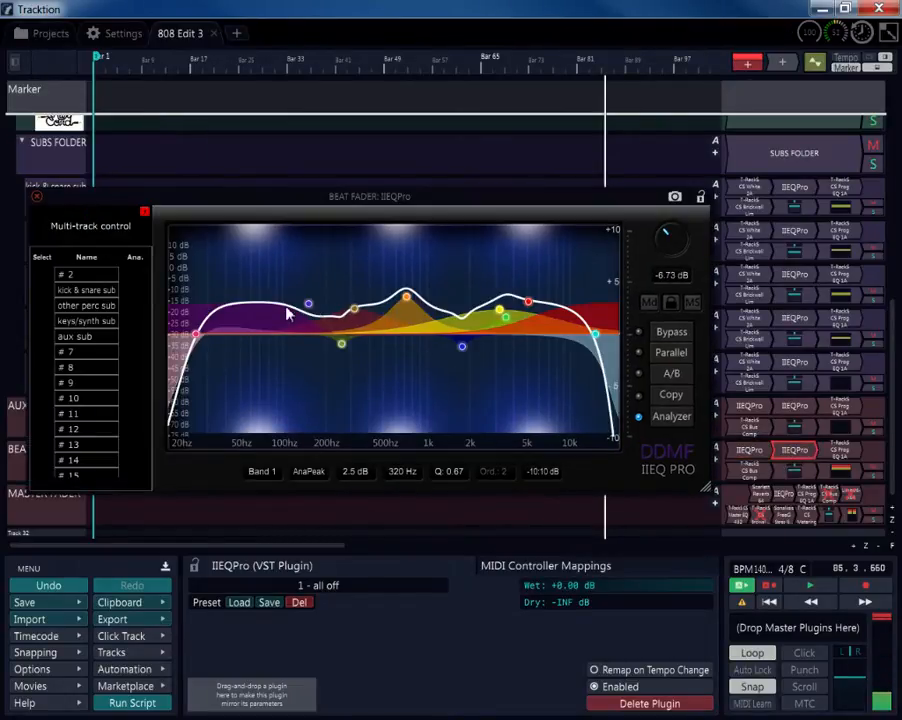
double_click(769, 449)
double_click(777, 448)
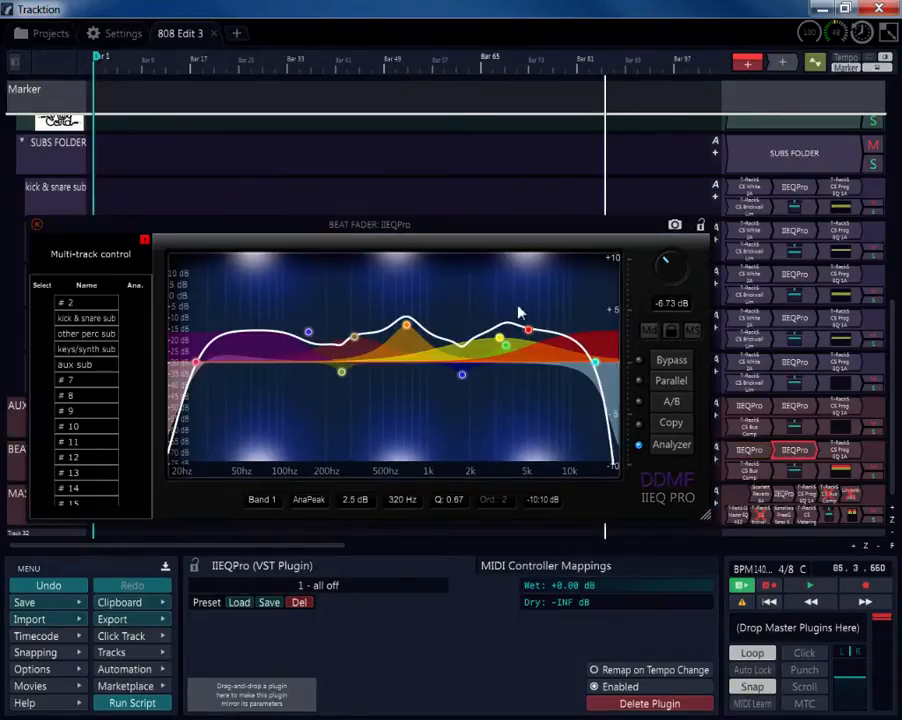
click(757, 450)
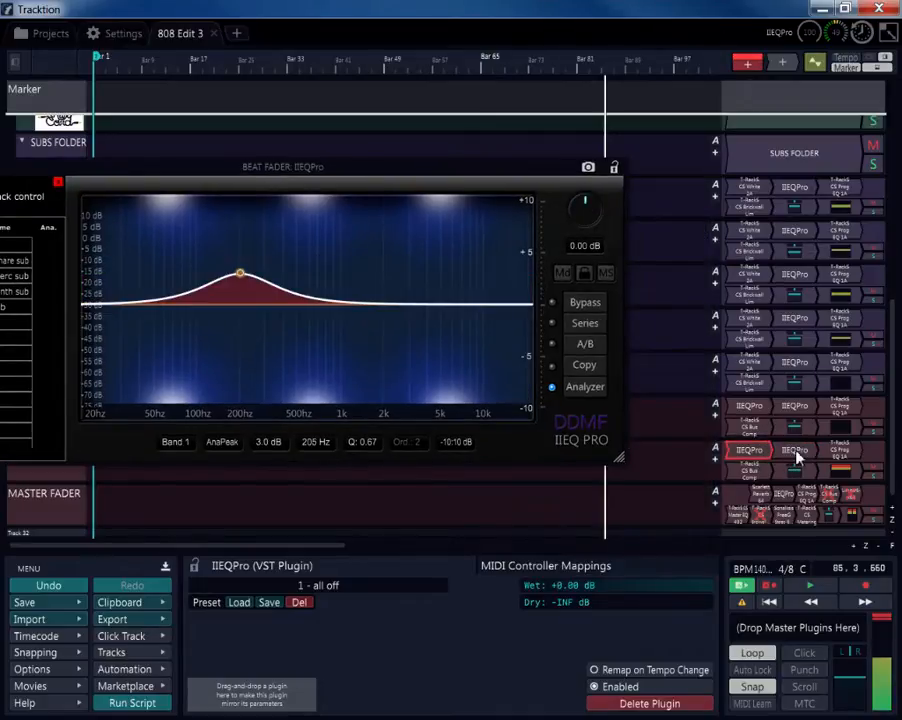
click(788, 449)
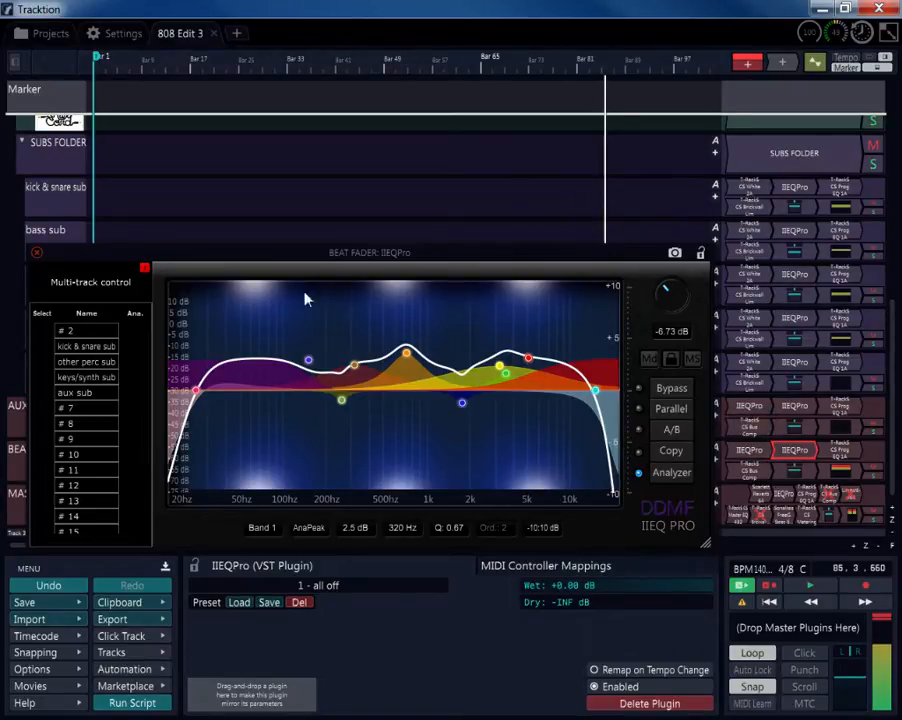
click(36, 255)
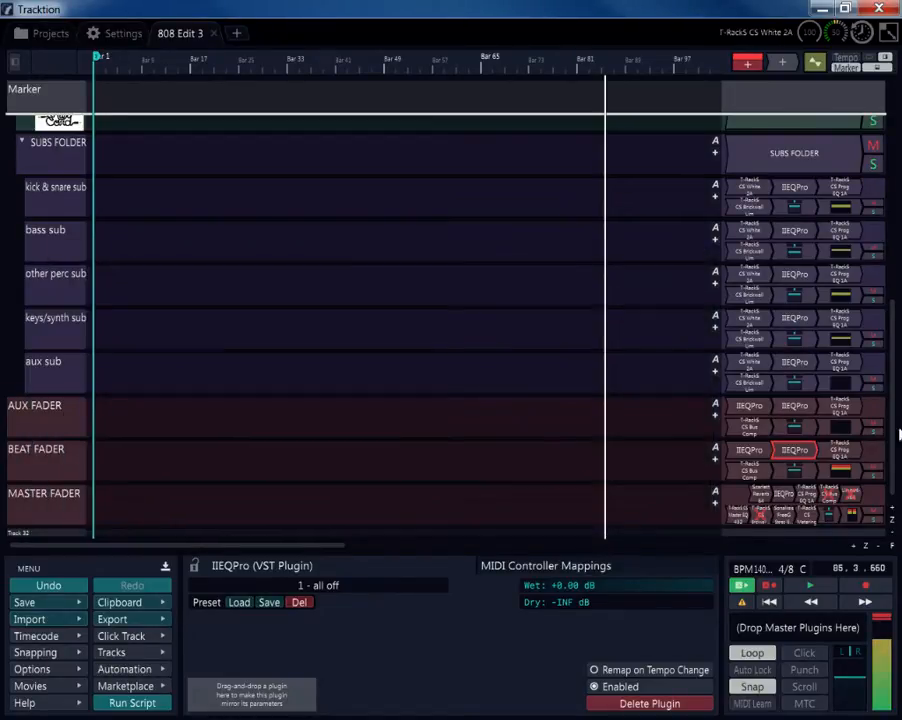
double_click(762, 458)
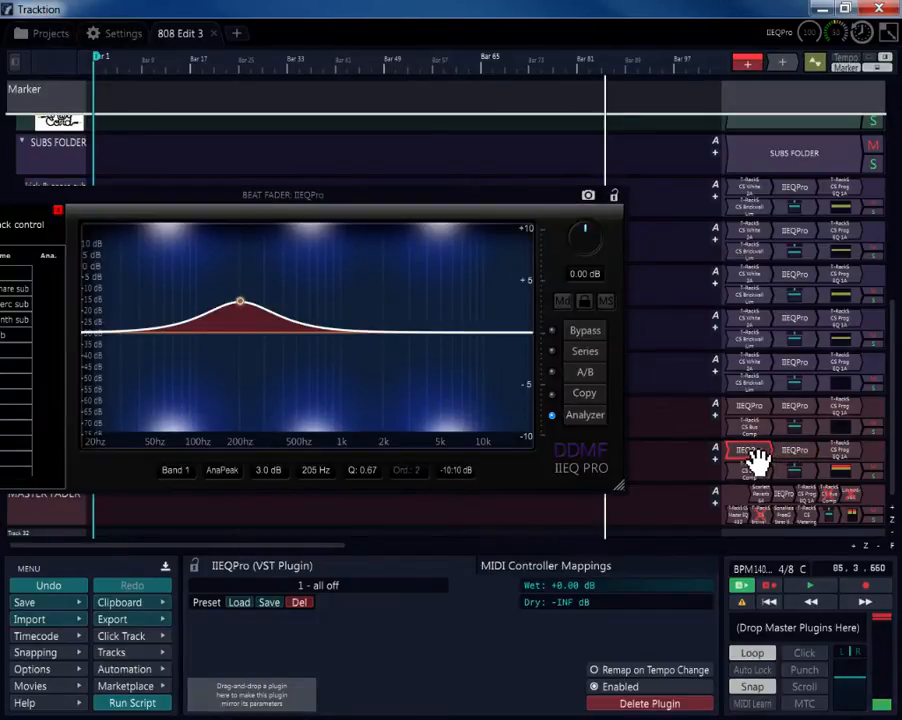
- Review the settings of the BEAT FADER's two IIEQPro instances and its Prog EQ 1A in turn
drag(760, 462, 750, 456)
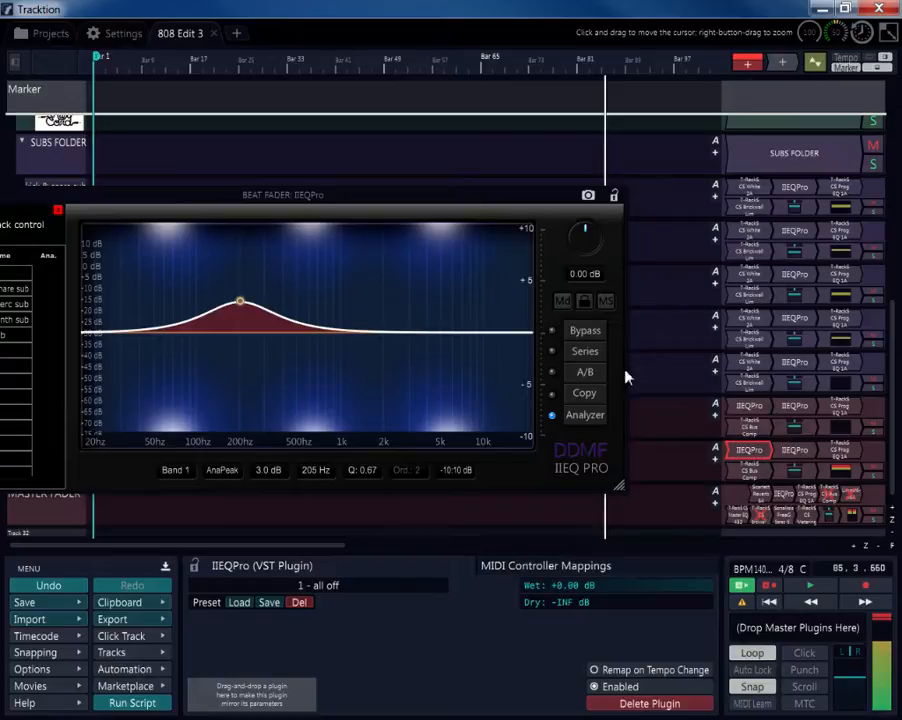
double_click(788, 455)
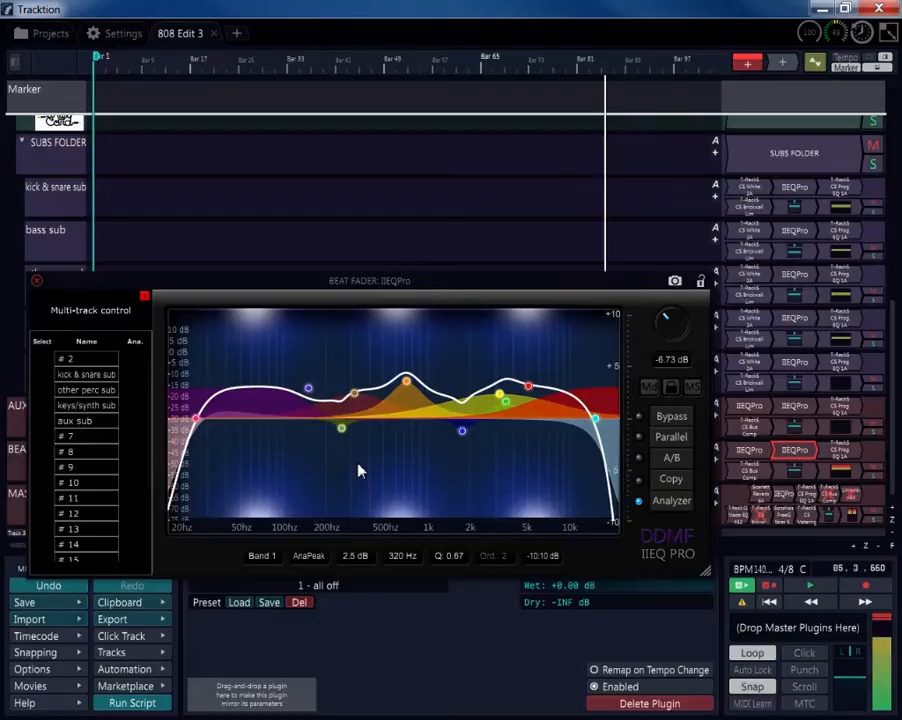
click(36, 281)
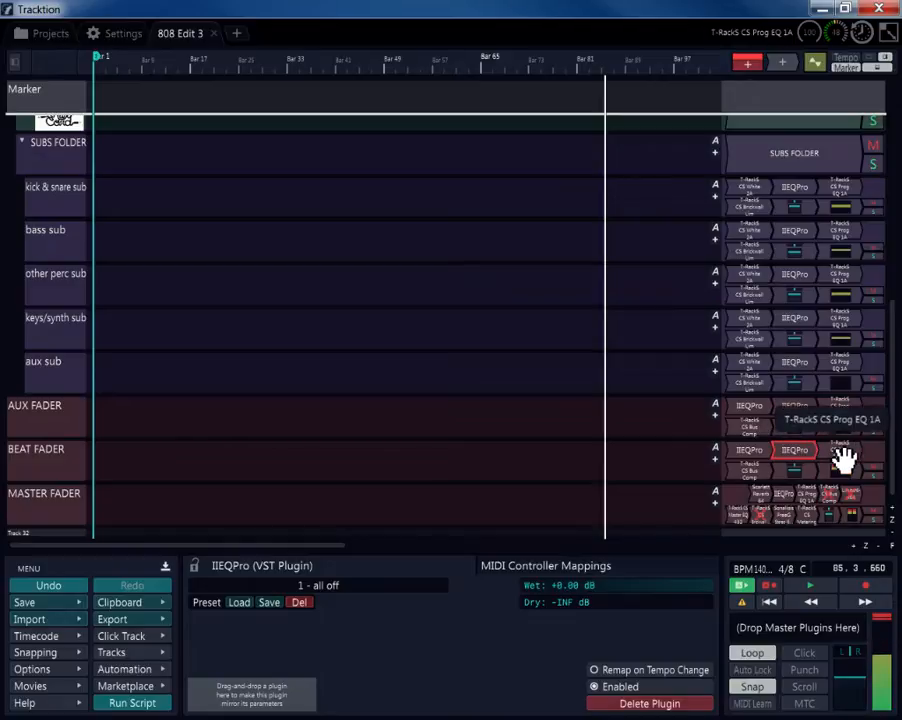
double_click(836, 456)
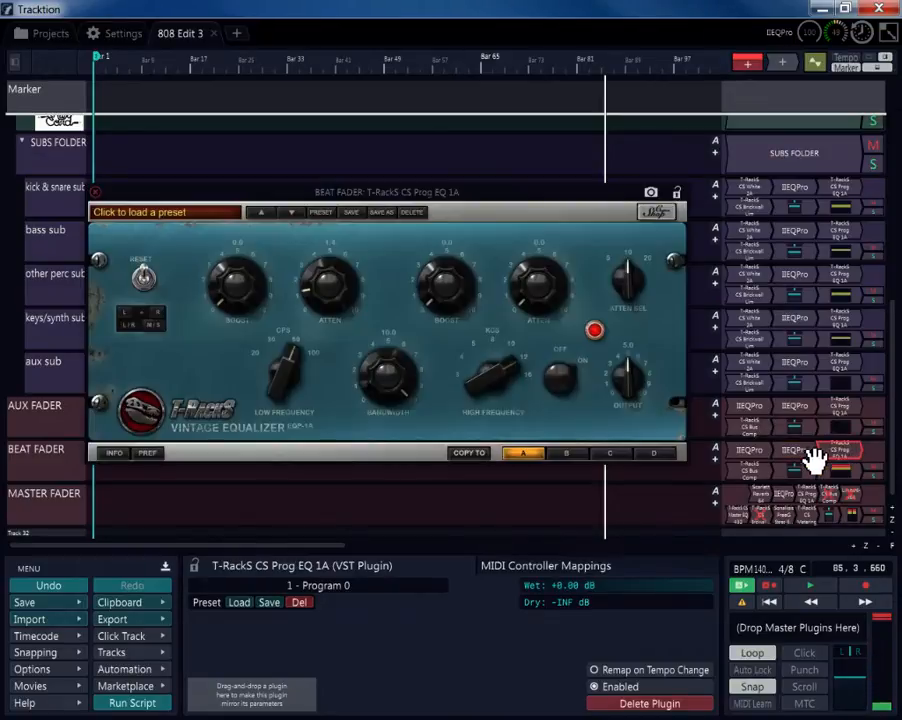
double_click(752, 454)
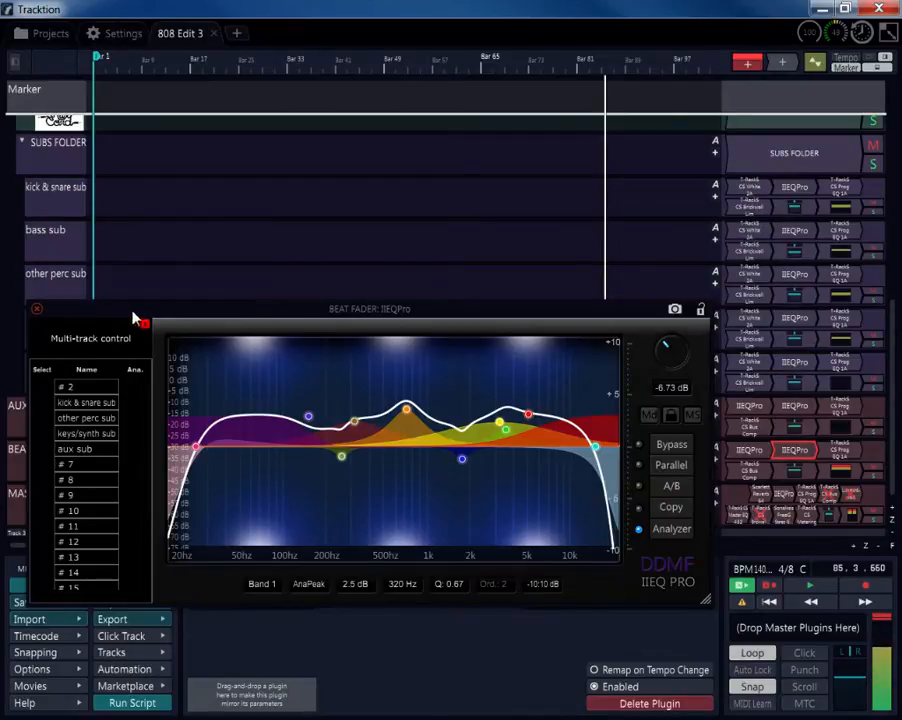
drag(117, 314, 157, 172)
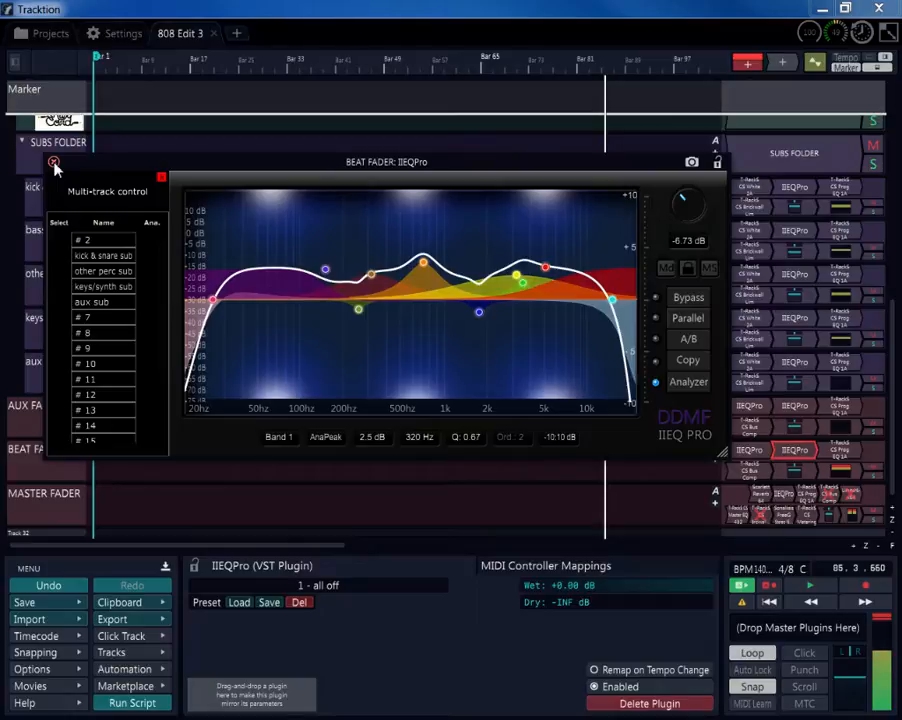
double_click(752, 451)
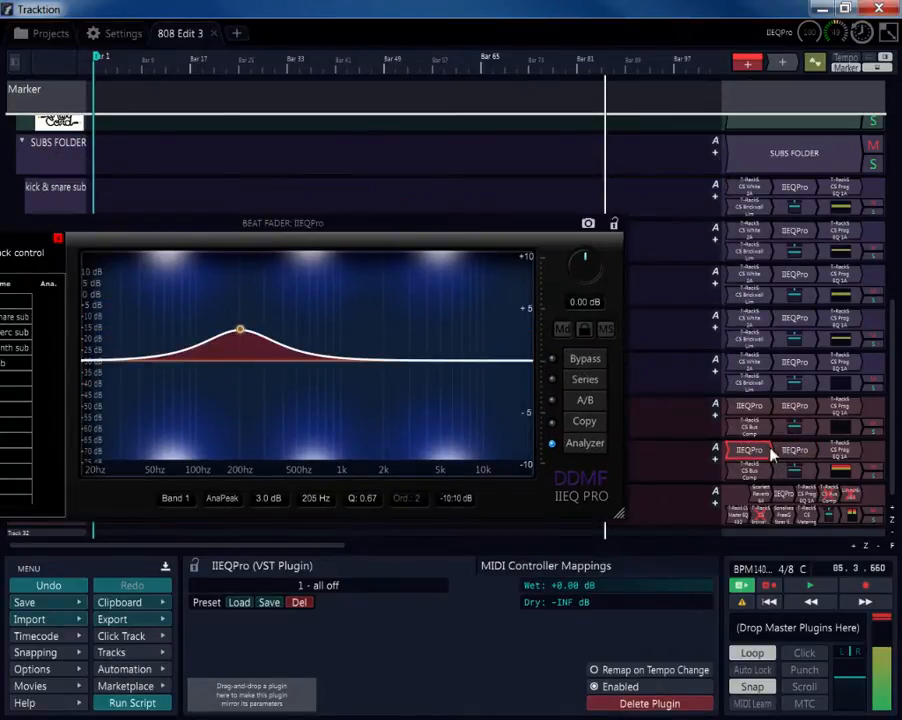
double_click(782, 452)
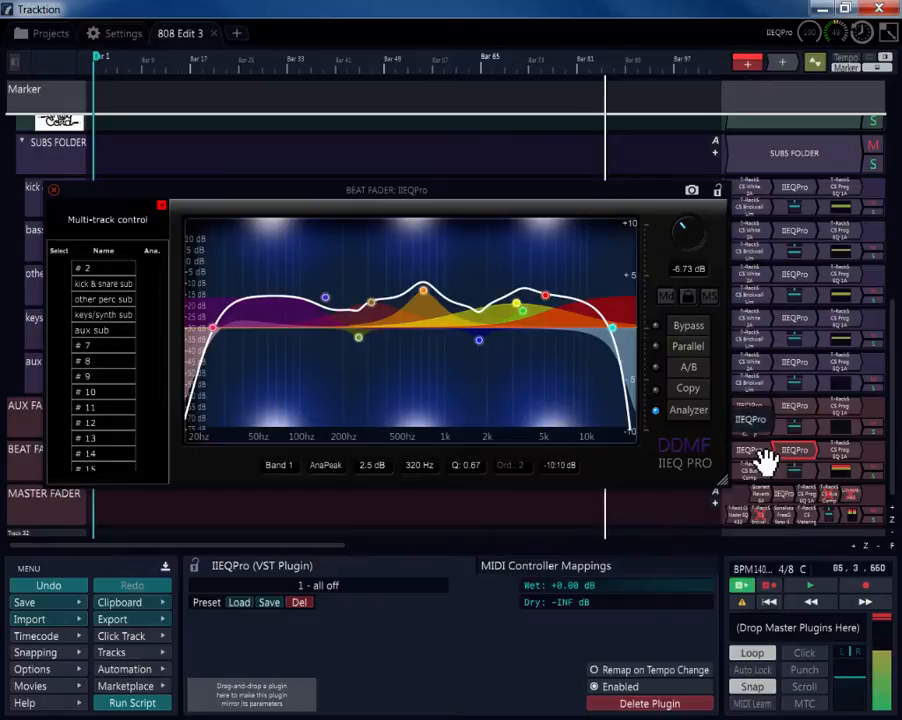
double_click(768, 449)
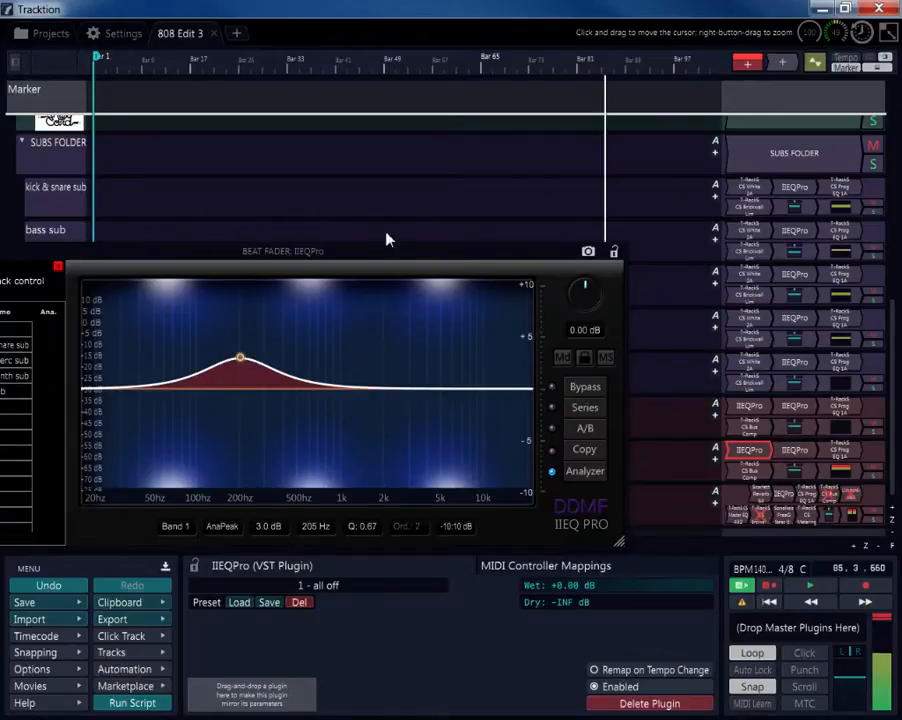
drag(379, 254, 509, 213)
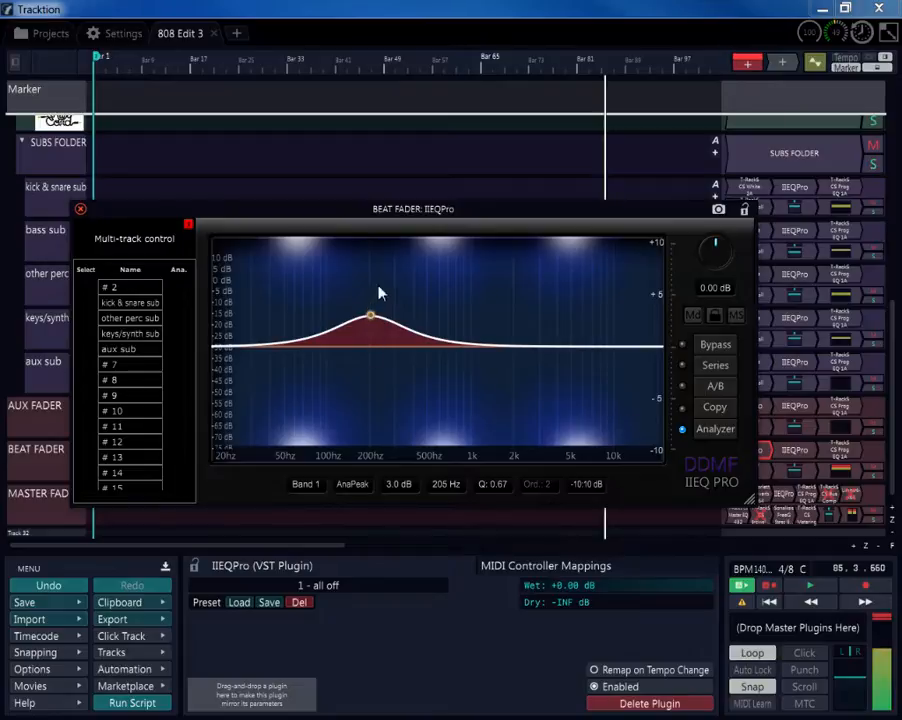
click(81, 212)
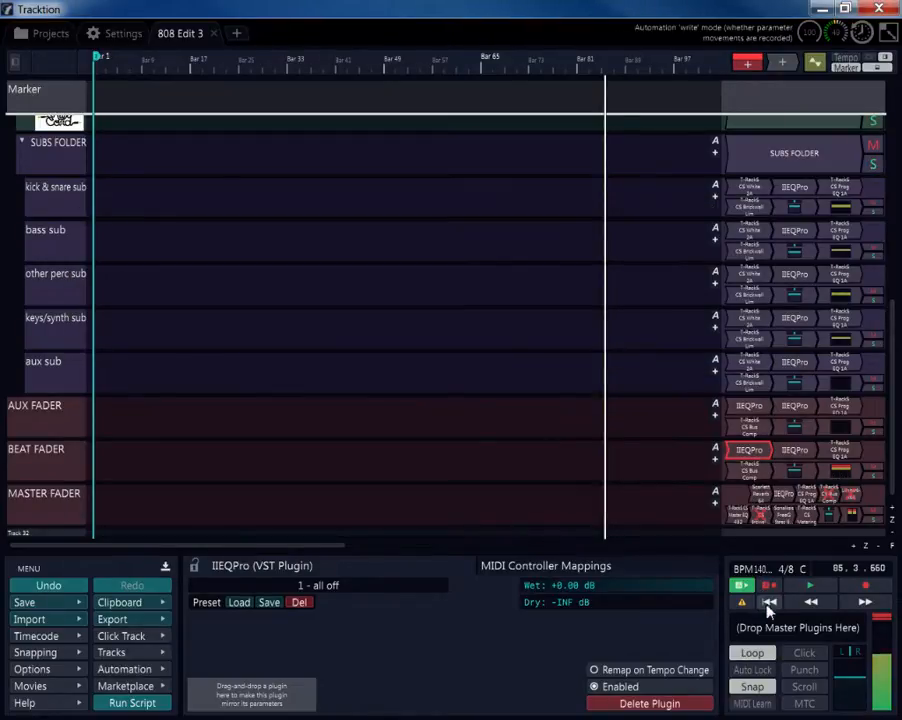
- Play the edit from the start and open the MASTER FADER's CS Metering to monitor the levels
click(810, 602)
click(811, 587)
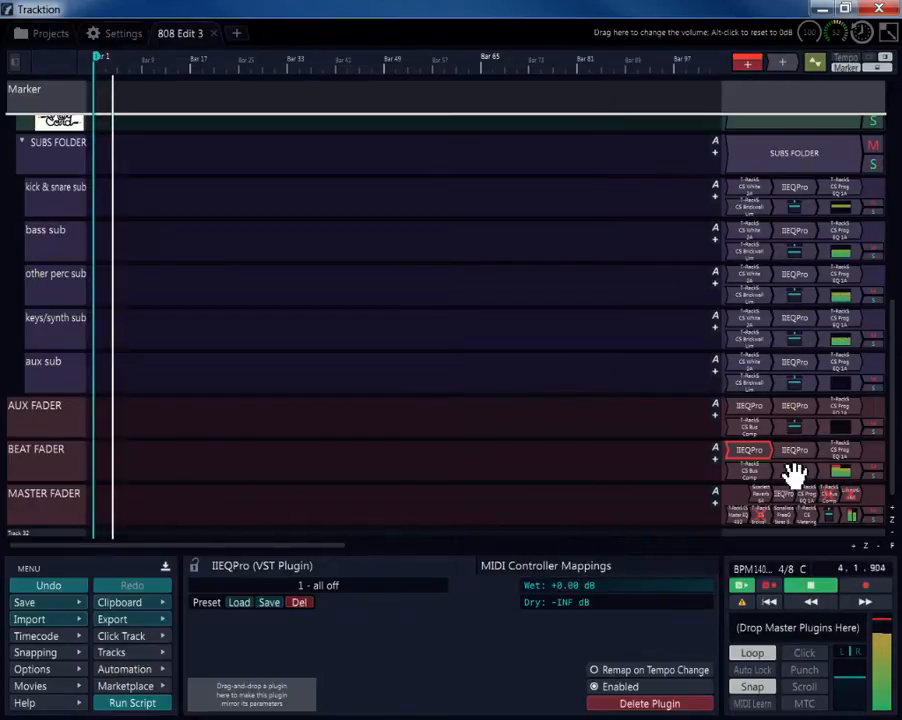
double_click(840, 452)
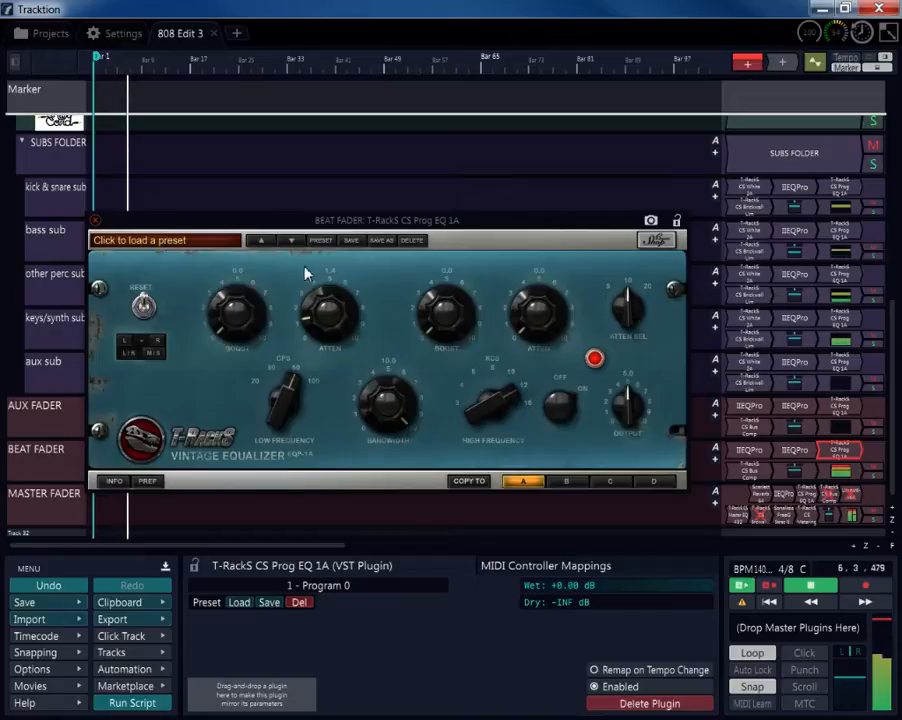
click(805, 515)
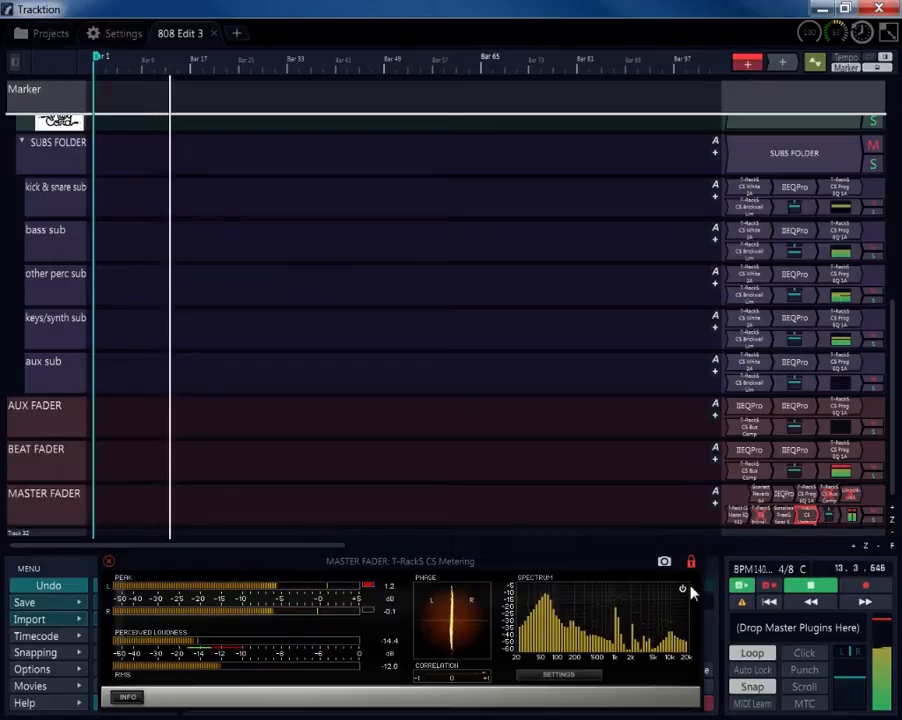
- On the BEAT FADER's Prog EQ 1A, use M/S mode, high frequency 10 KCS, high attenuation about 1.6 and low attenuation 2.0
double_click(838, 452)
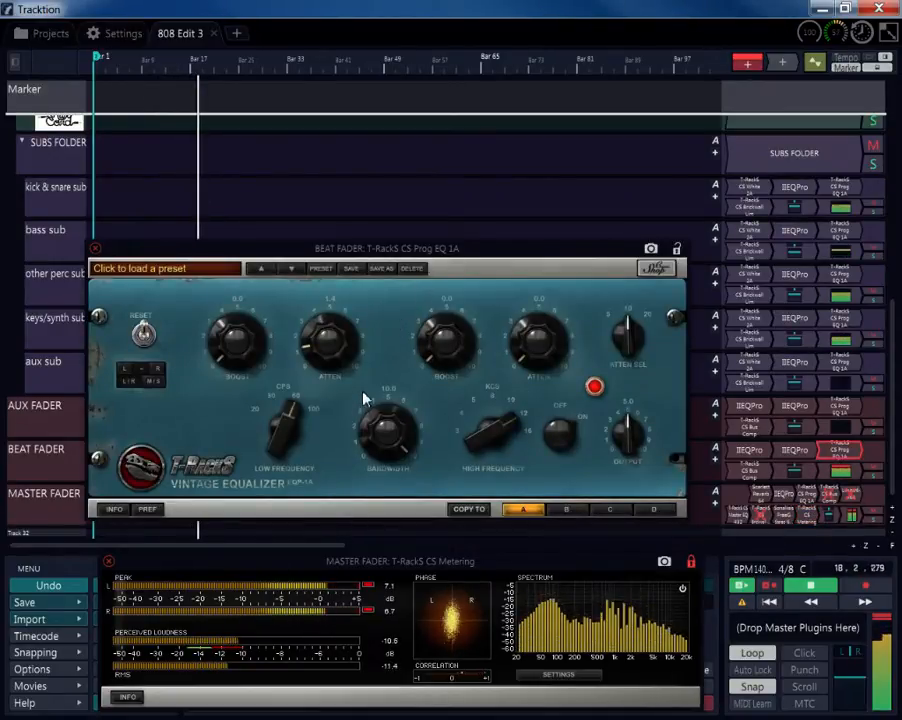
mouse_move(483, 417)
mouse_down()
mouse_move(495, 428)
mouse_move(502, 476)
mouse_move(503, 402)
mouse_move(497, 412)
mouse_up()
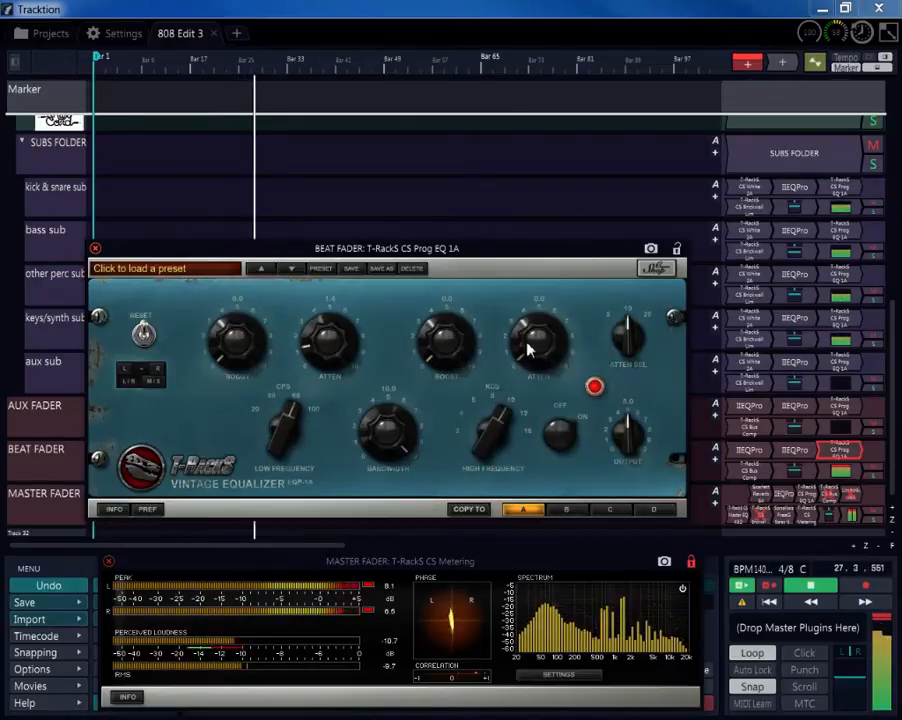
mouse_move(527, 346)
mouse_down()
mouse_move(533, 323)
mouse_move(532, 349)
mouse_up()
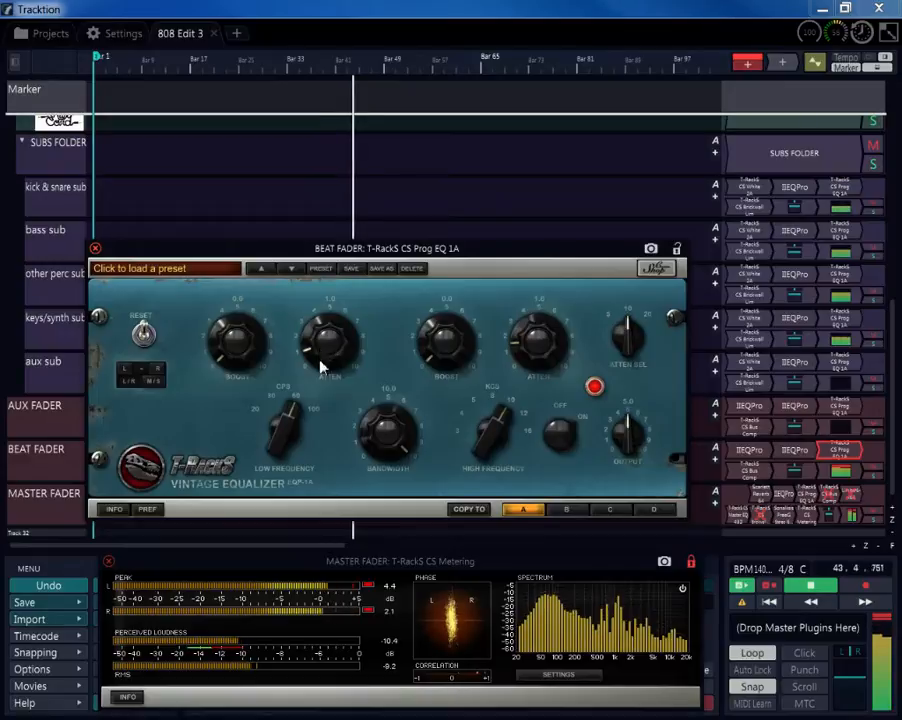
drag(324, 350, 327, 341)
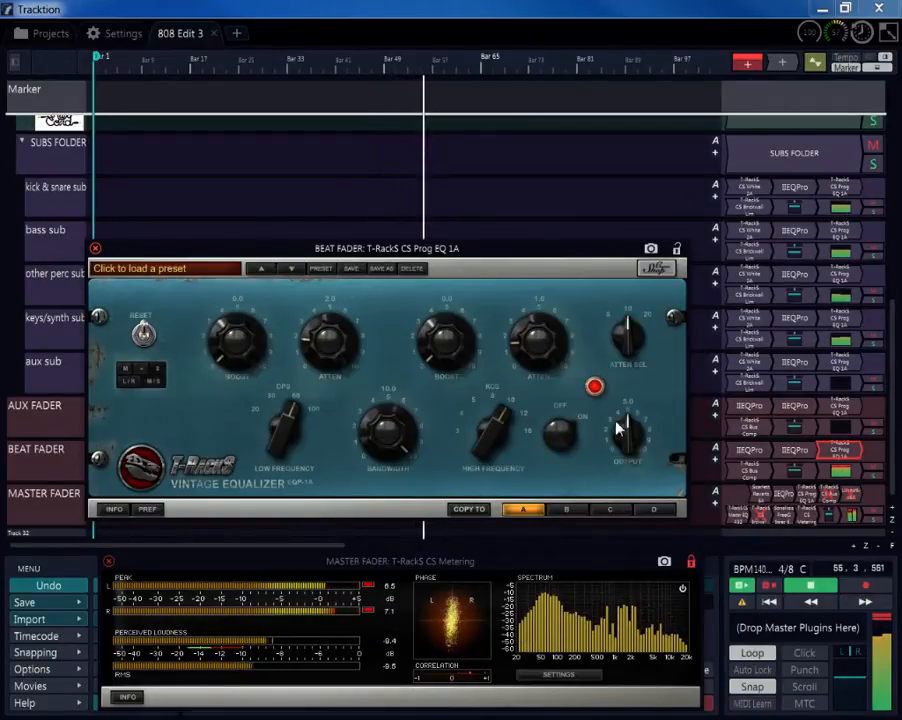
- Lower the BEAT FADER's Prog EQ 1A output to 2.5, replaying the edit from the start, and close the plugin
drag(617, 428, 622, 448)
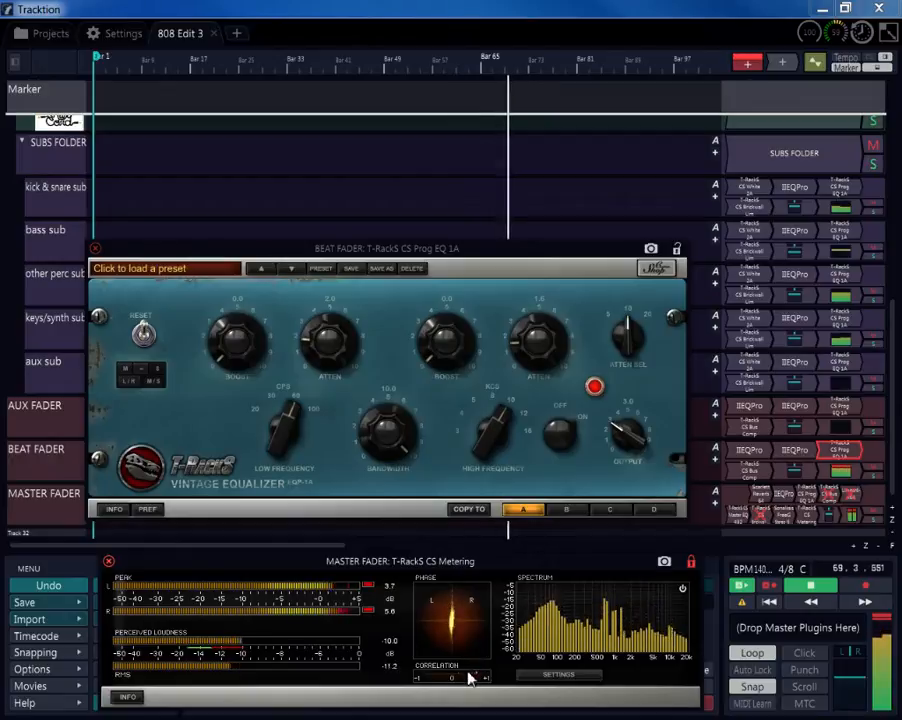
mouse_move(628, 432)
mouse_down()
mouse_move(640, 446)
mouse_move(634, 433)
mouse_up()
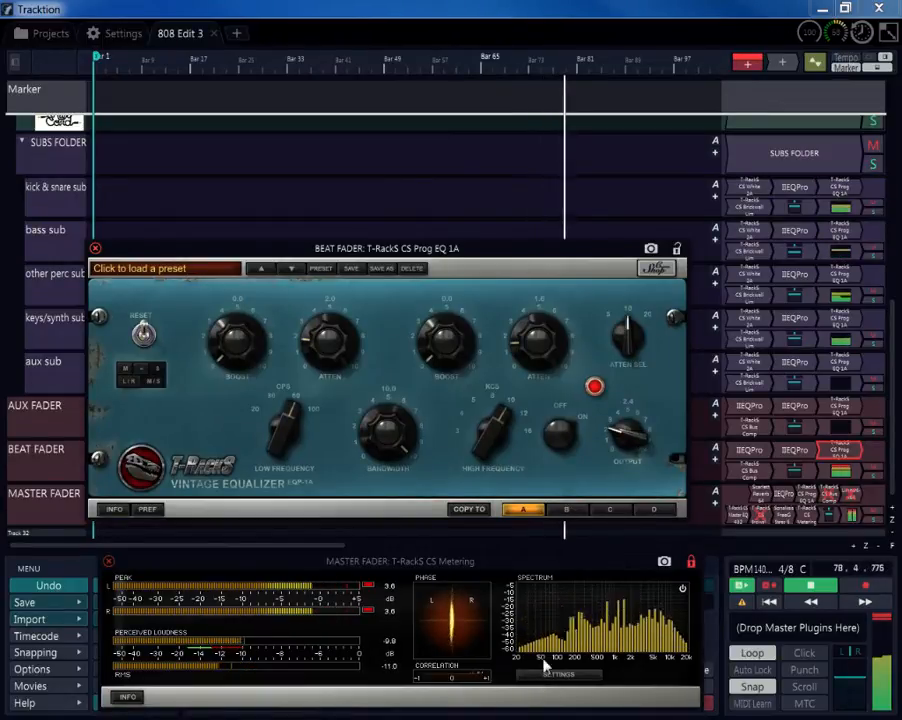
click(797, 587)
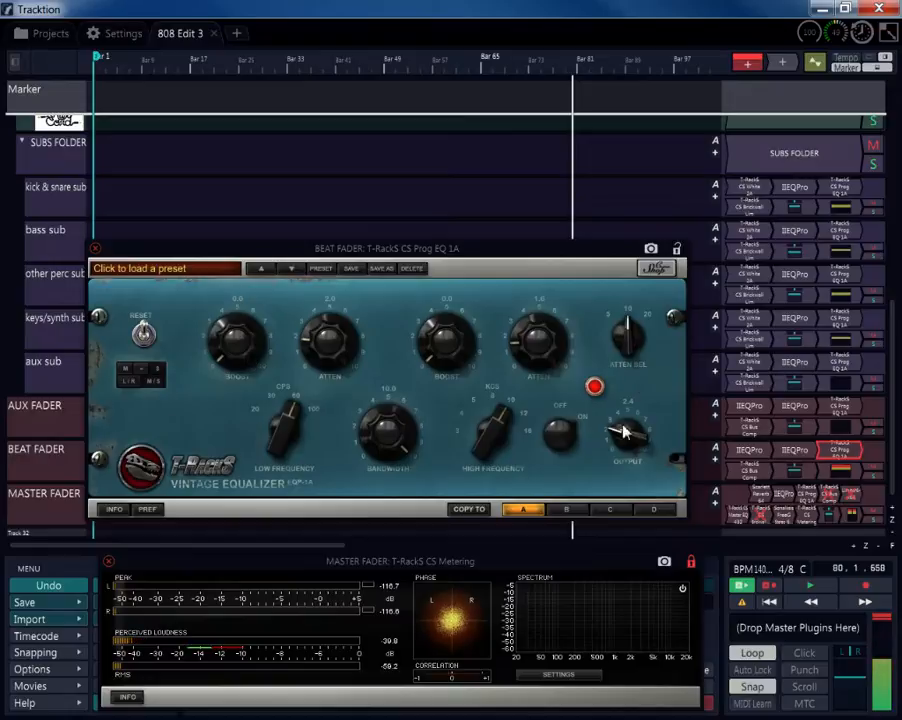
click(788, 602)
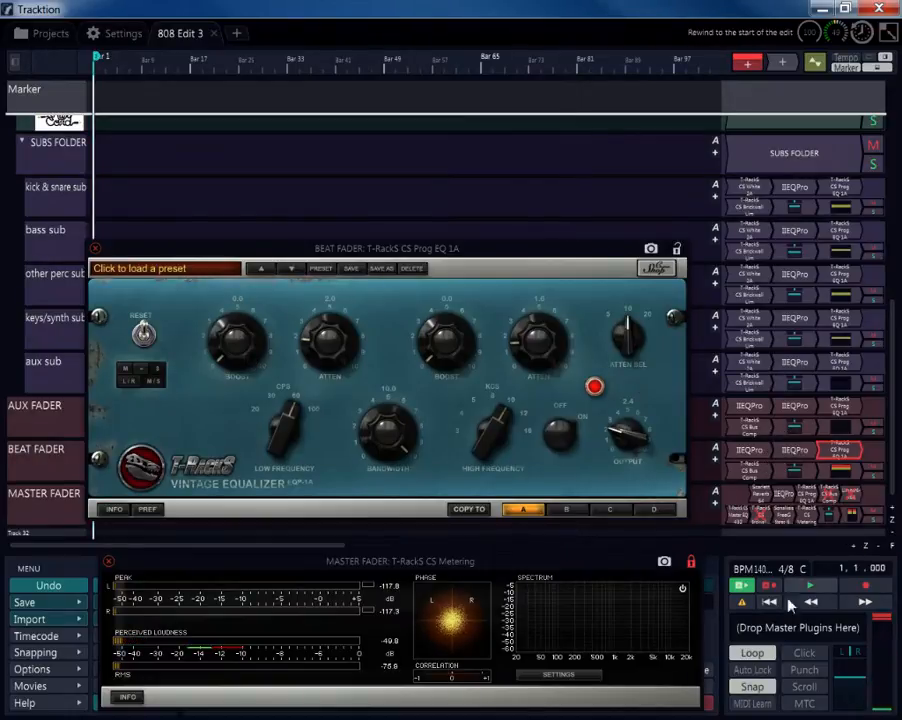
key(space)
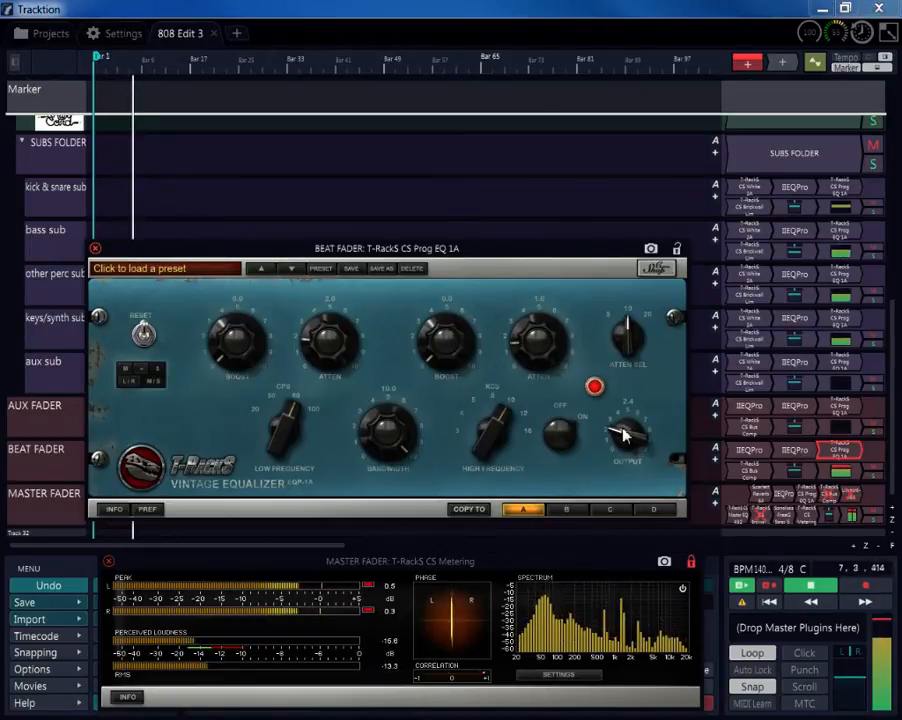
drag(622, 428, 622, 426)
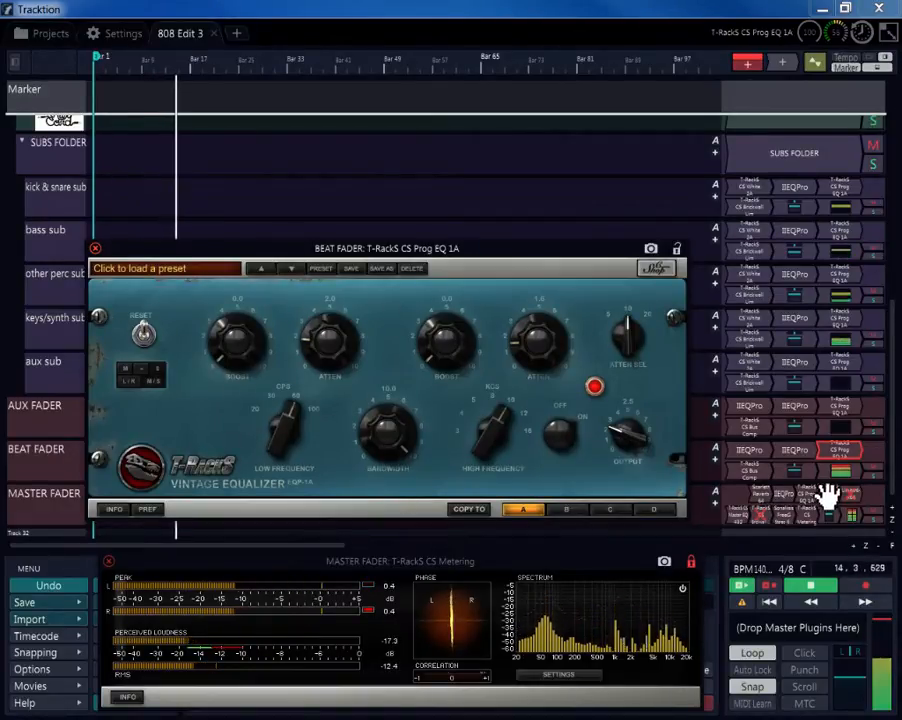
click(95, 248)
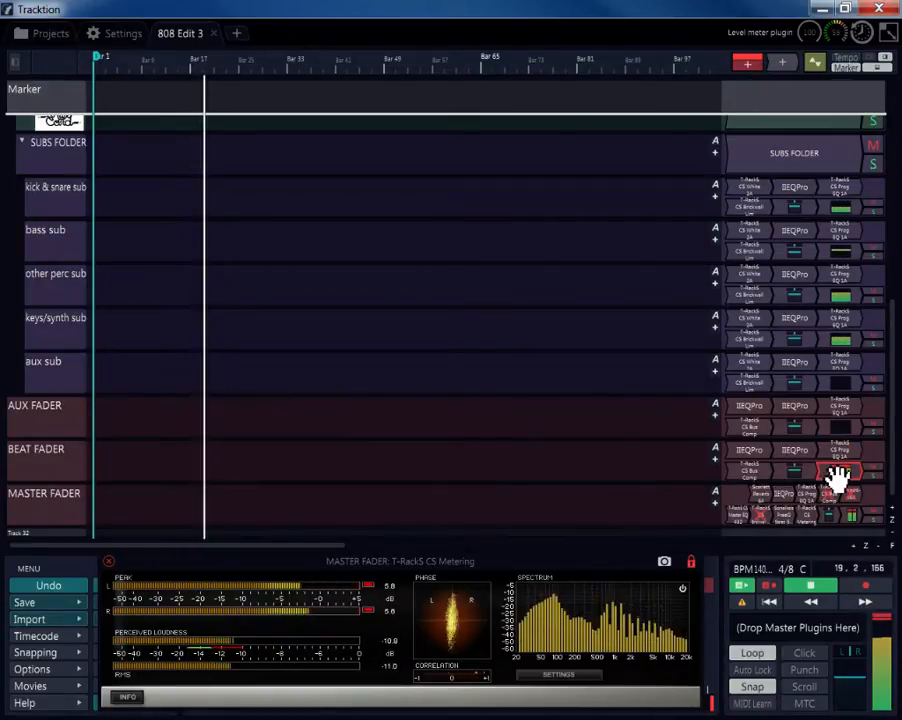
- Inspect the BEAT FADER's Bus Comp with playback stopped and reset the track's level meter clip indicator
double_click(762, 476)
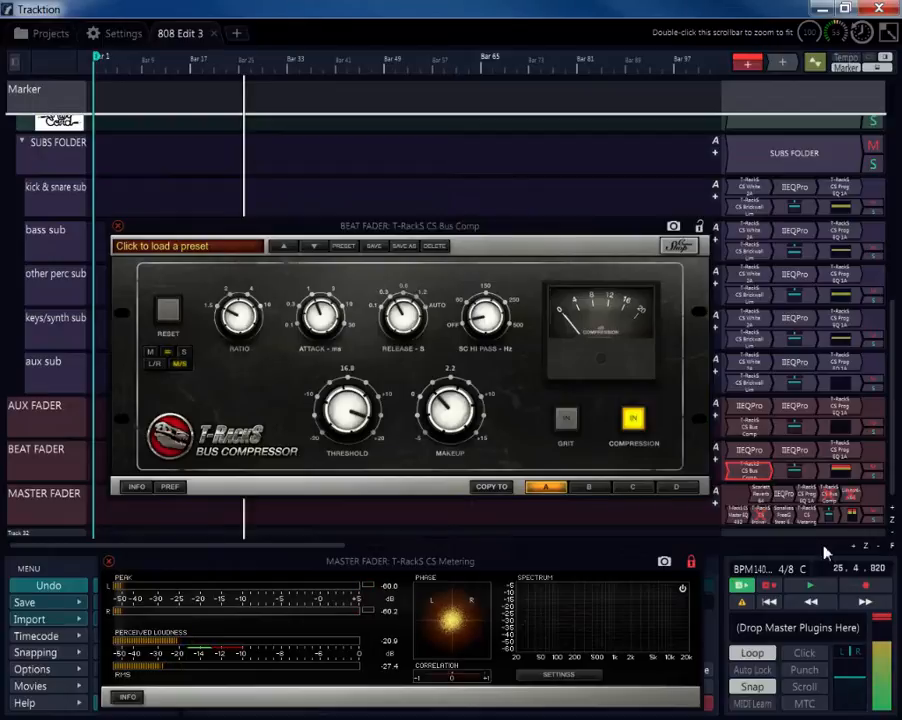
click(826, 478)
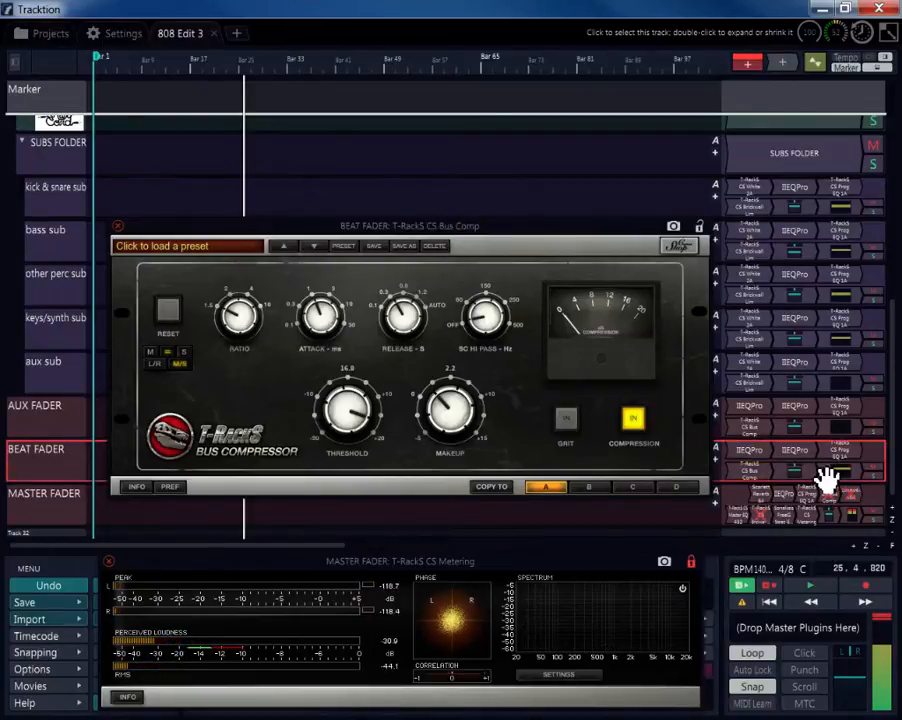
click(826, 478)
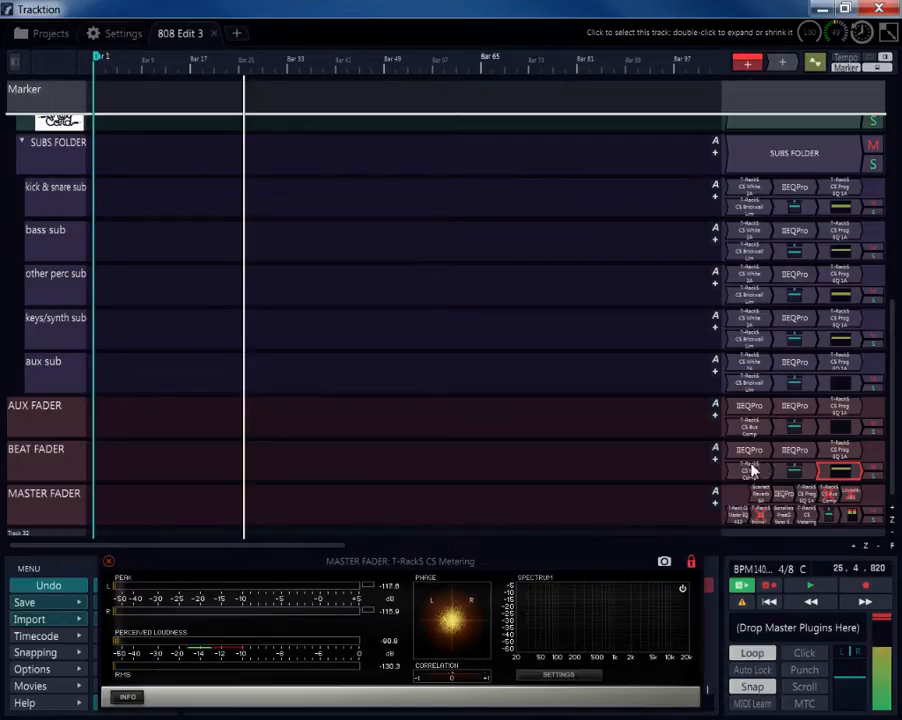
- Open the MASTER FADER's Scarlett Reverb 64 and reposition its window to examine the reverb settings
double_click(768, 495)
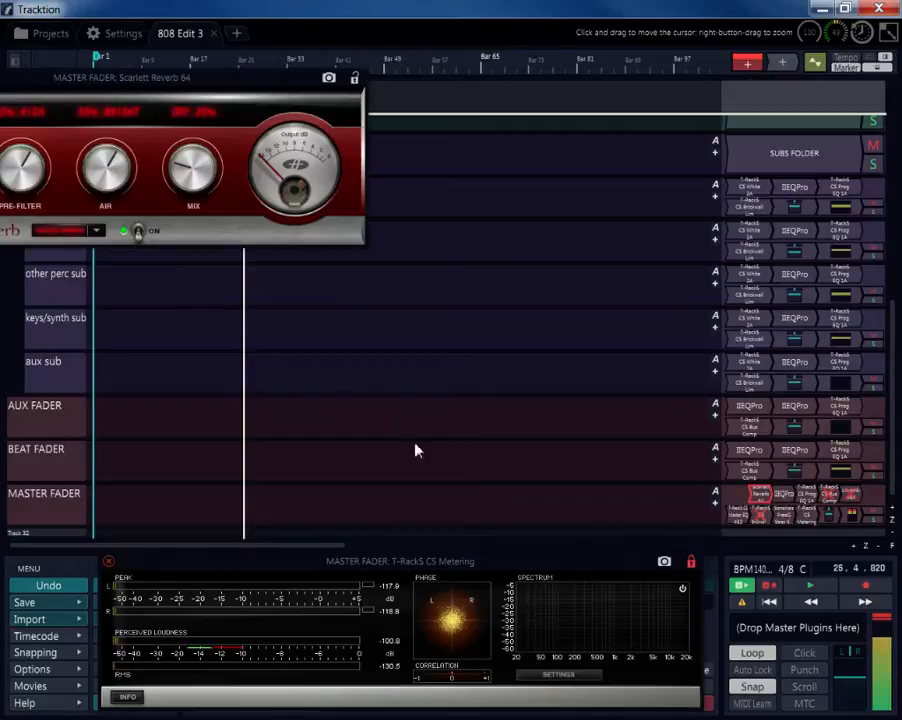
drag(289, 92, 672, 218)
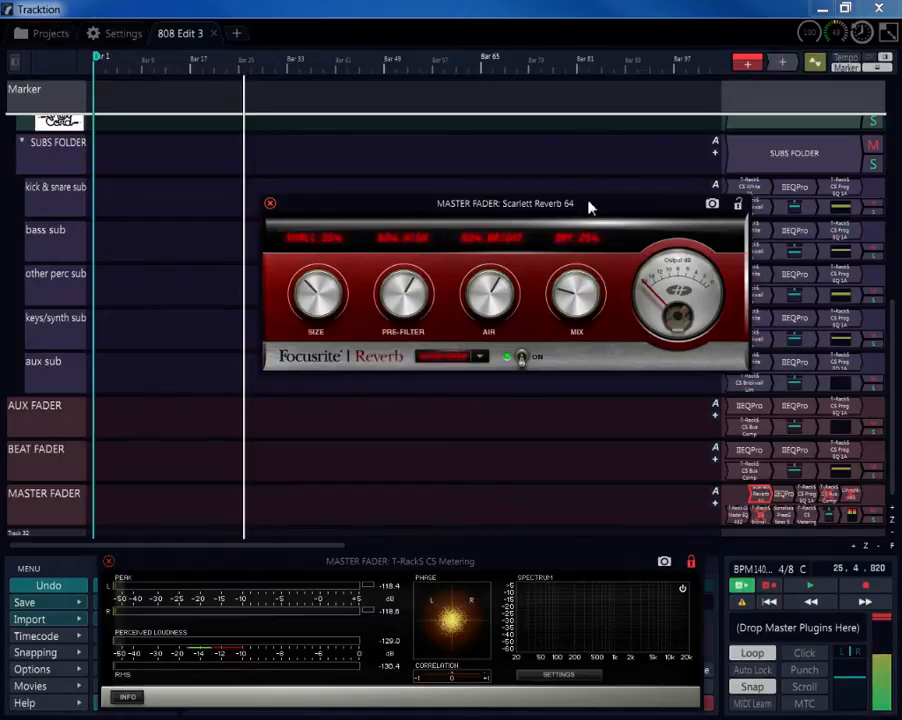
drag(589, 207, 478, 200)
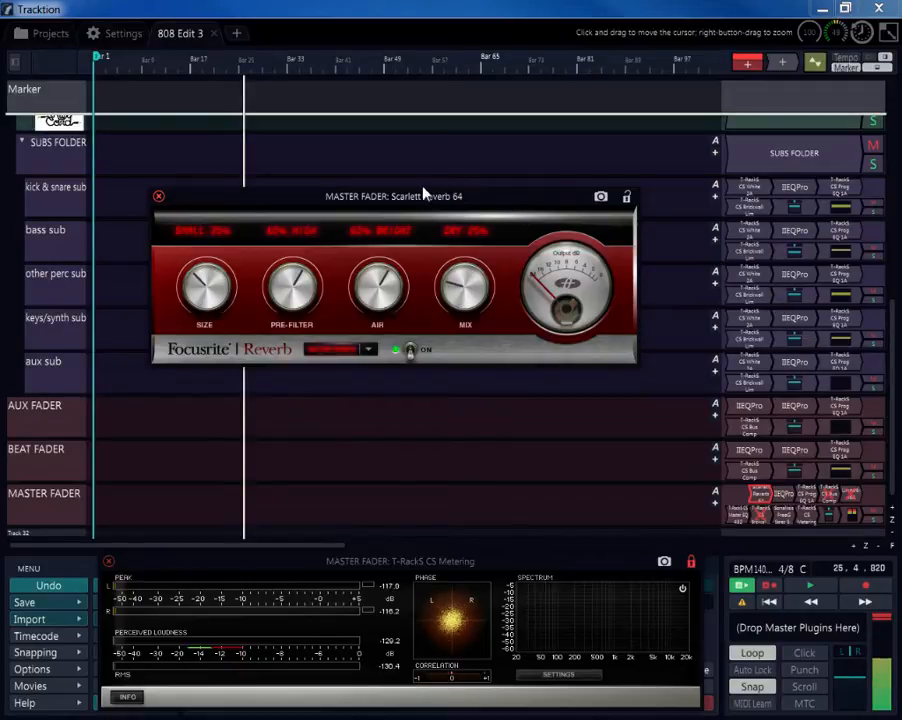
drag(331, 196, 376, 133)
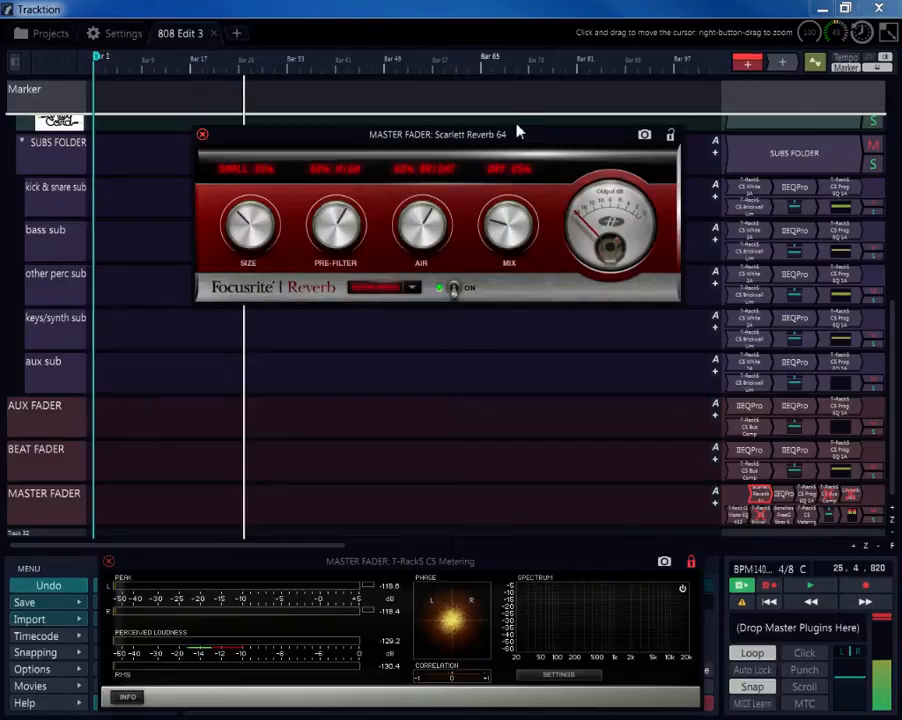
drag(512, 140, 467, 142)
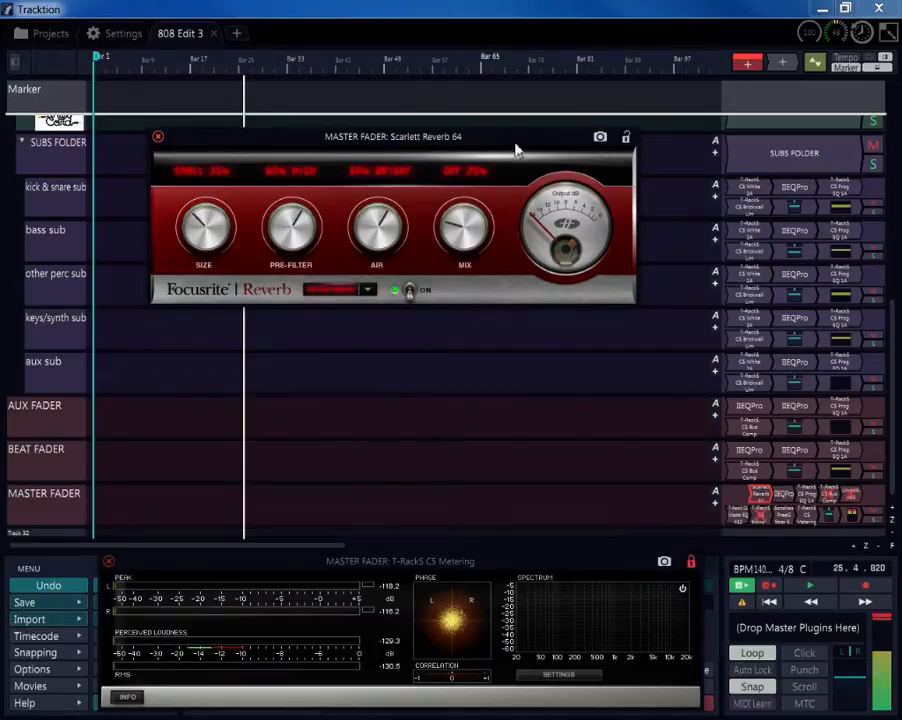
drag(471, 146, 550, 250)
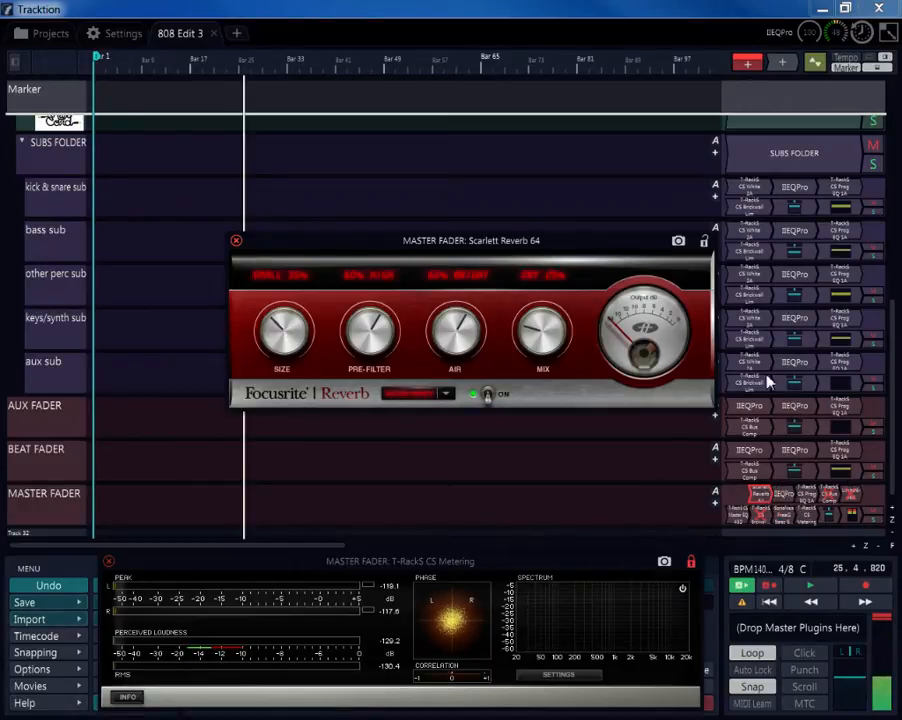
- Add a Level Meter directly after the Scarlett Reverb 64 on the MASTER FADER and start playback
drag(784, 63, 767, 435)
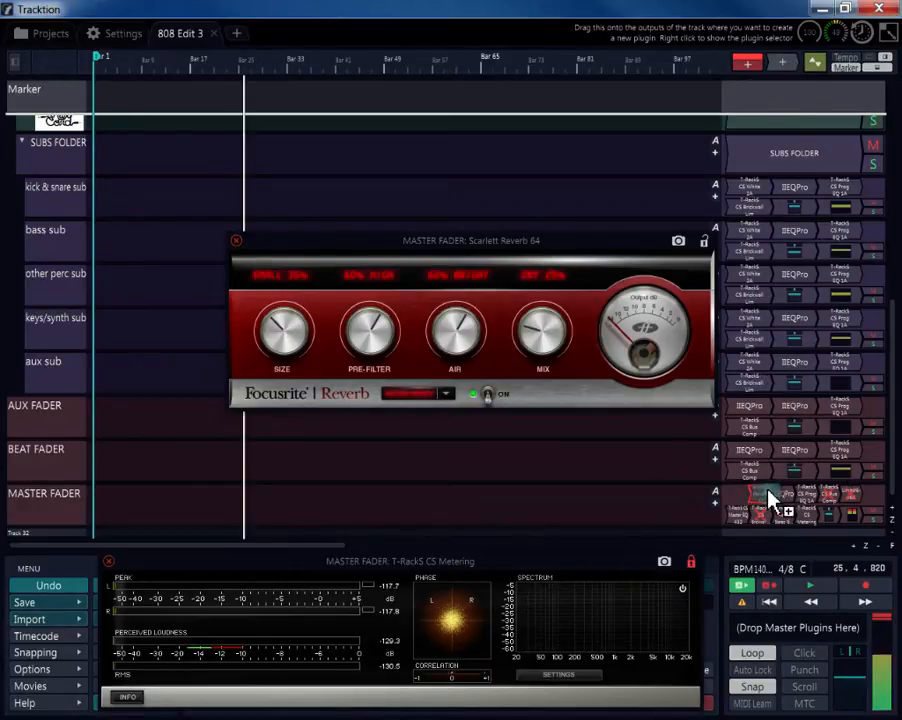
drag(770, 497, 770, 499)
mouse_move(713, 475)
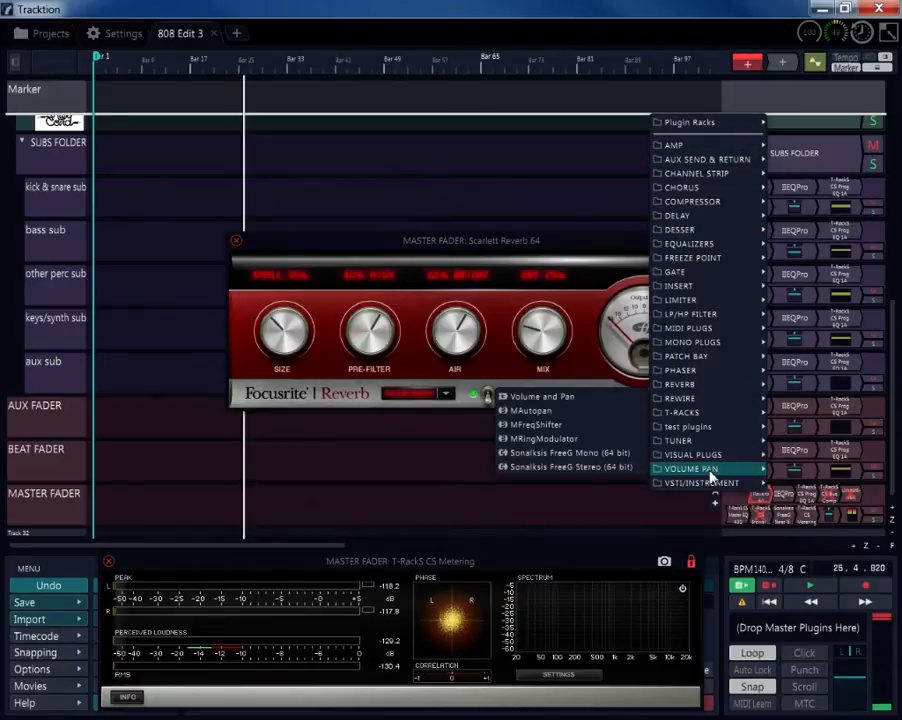
mouse_move(688, 458)
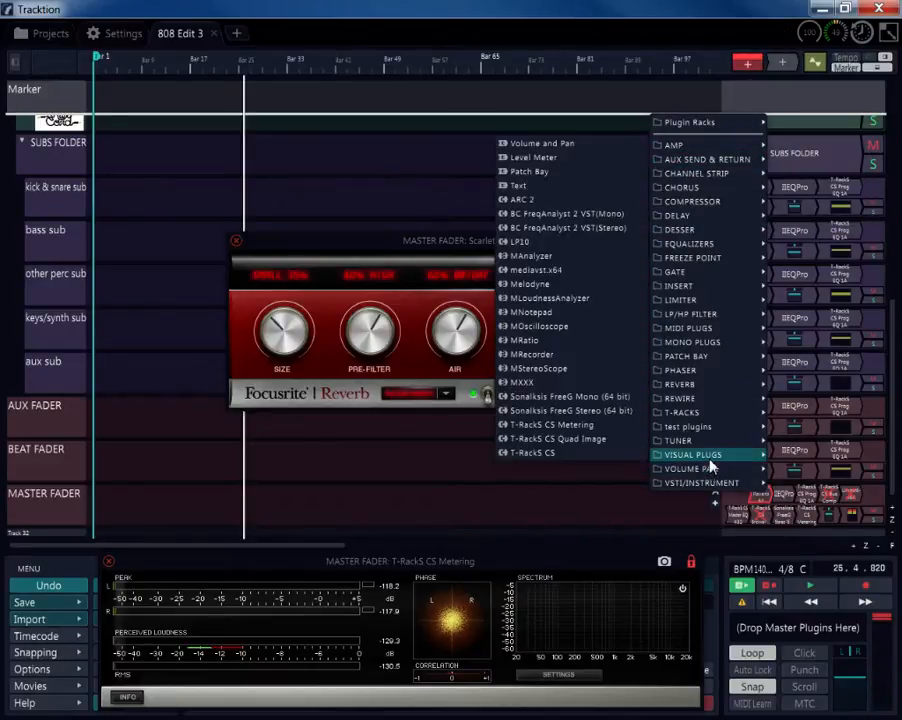
click(557, 172)
click(814, 587)
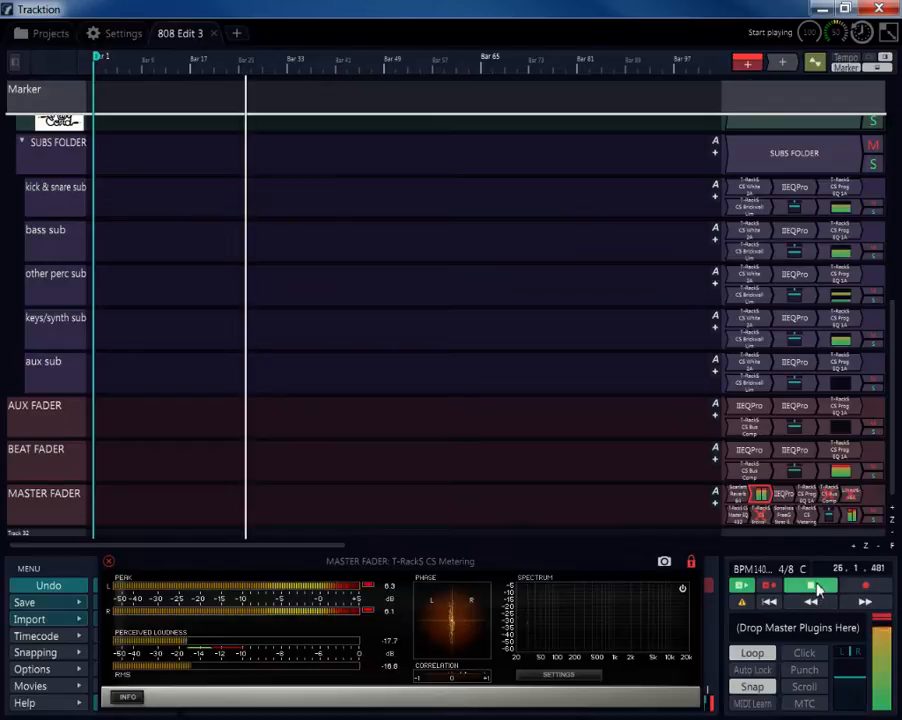
- Audition the MASTER FADER's Scarlett Reverb 64 at minimum size with a wetter mix and check the new level meter's details behind the metering window
double_click(748, 494)
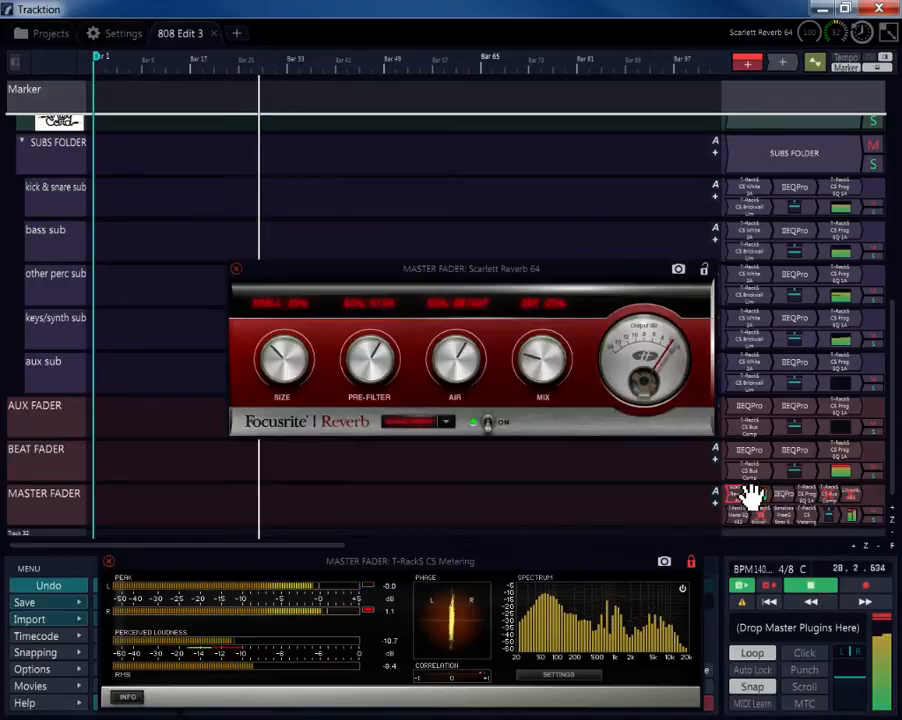
drag(572, 358, 541, 292)
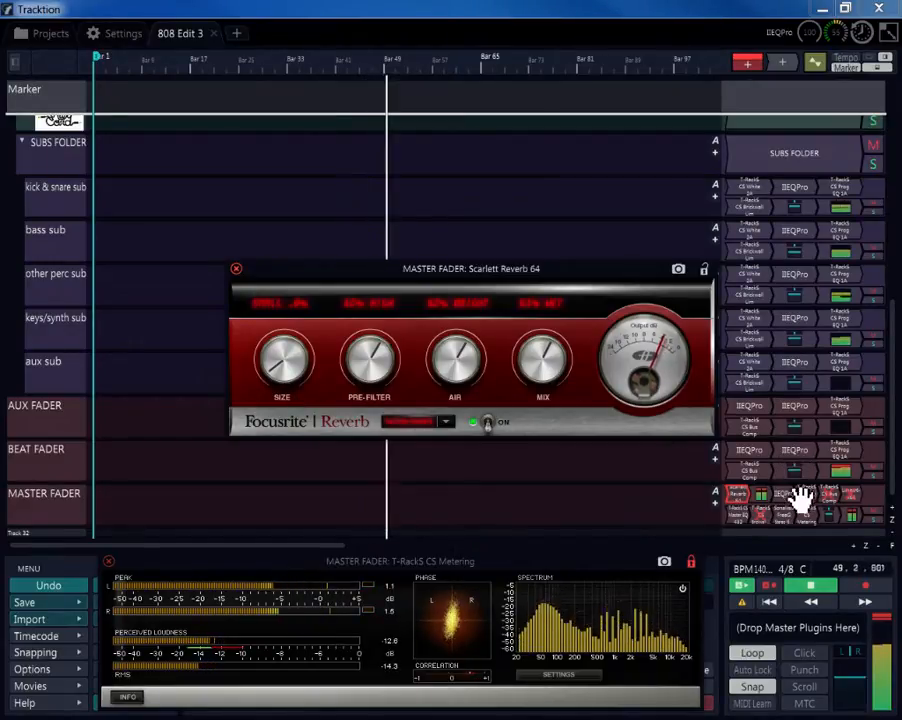
click(761, 497)
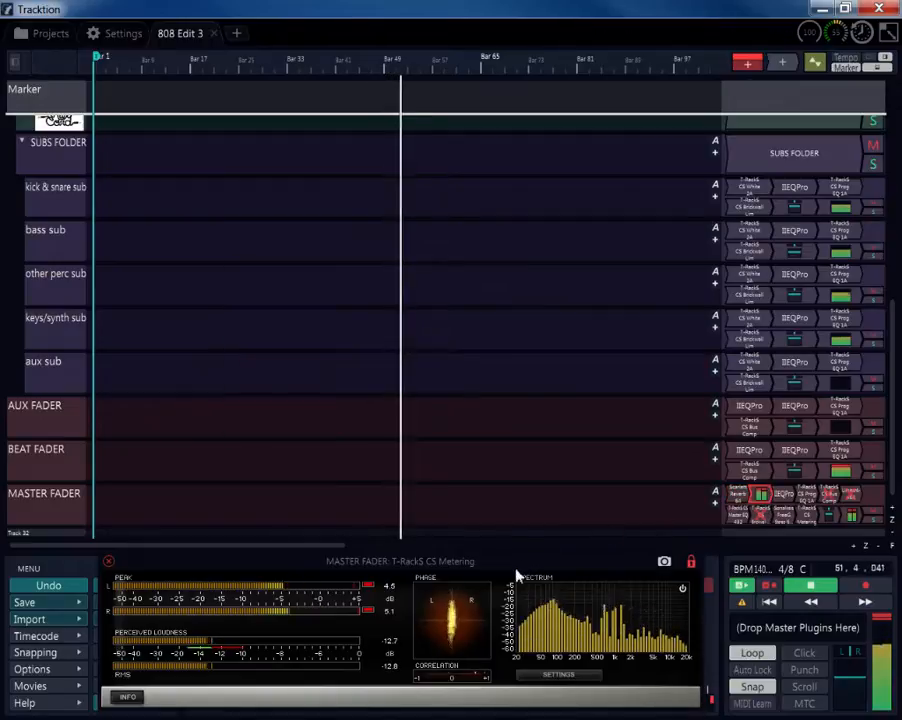
drag(517, 567, 519, 355)
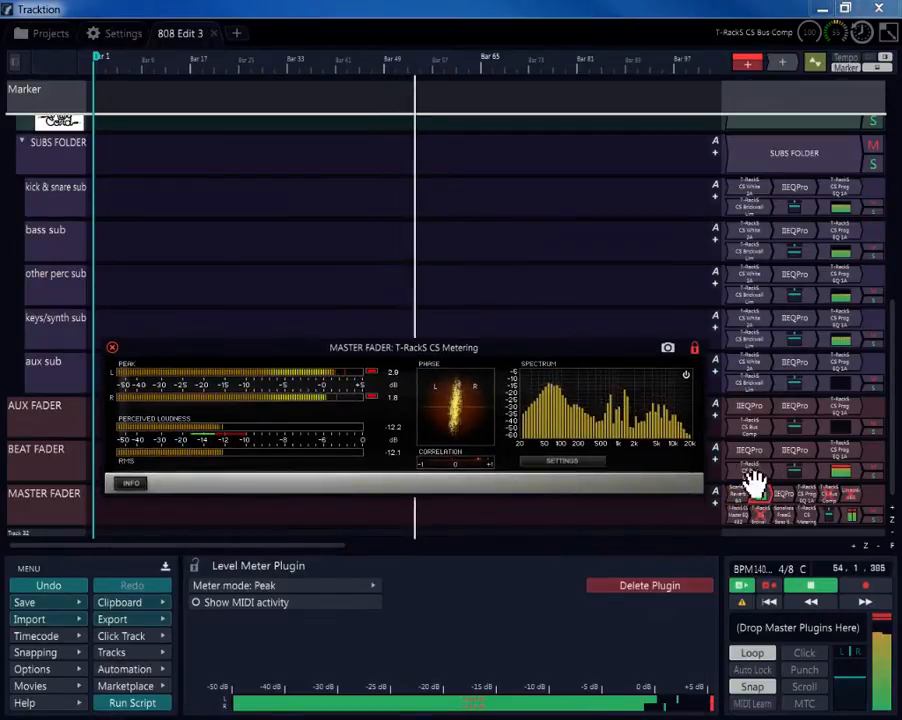
drag(606, 363, 630, 497)
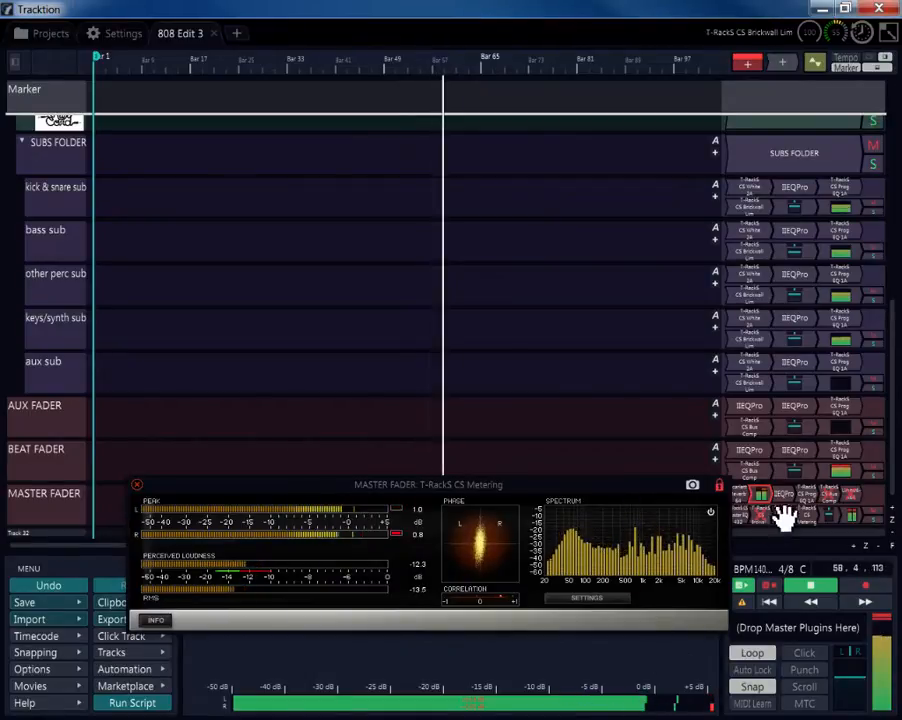
- Reopen the MASTER FADER's Scarlett Reverb 64, place it over the upper tracks and close the T-RackS CS Metering window
double_click(741, 494)
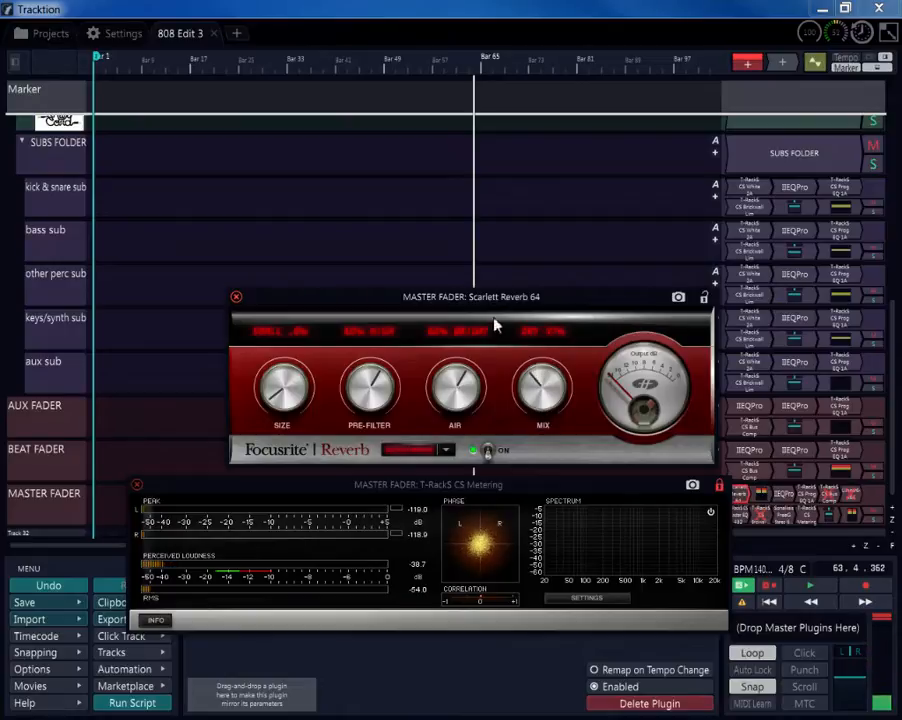
drag(491, 299, 491, 296)
drag(278, 291, 232, 91)
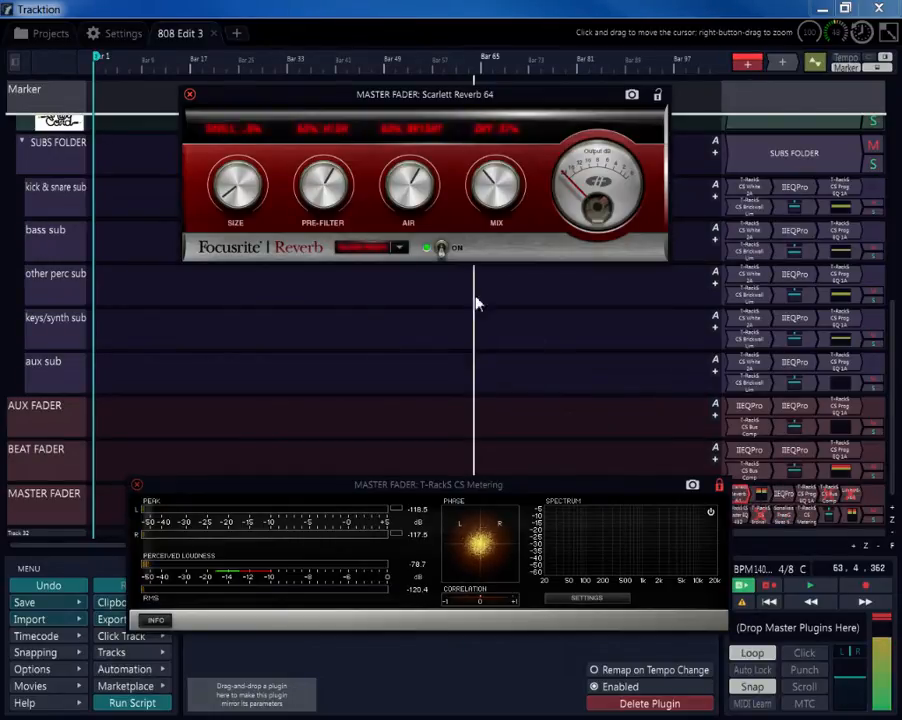
drag(398, 487, 388, 370)
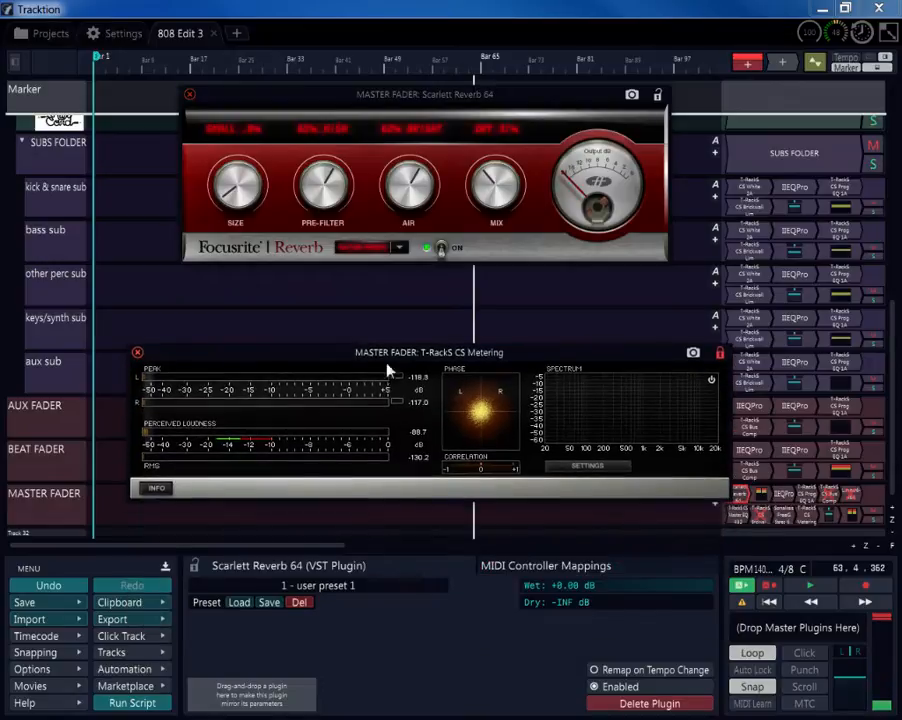
click(138, 353)
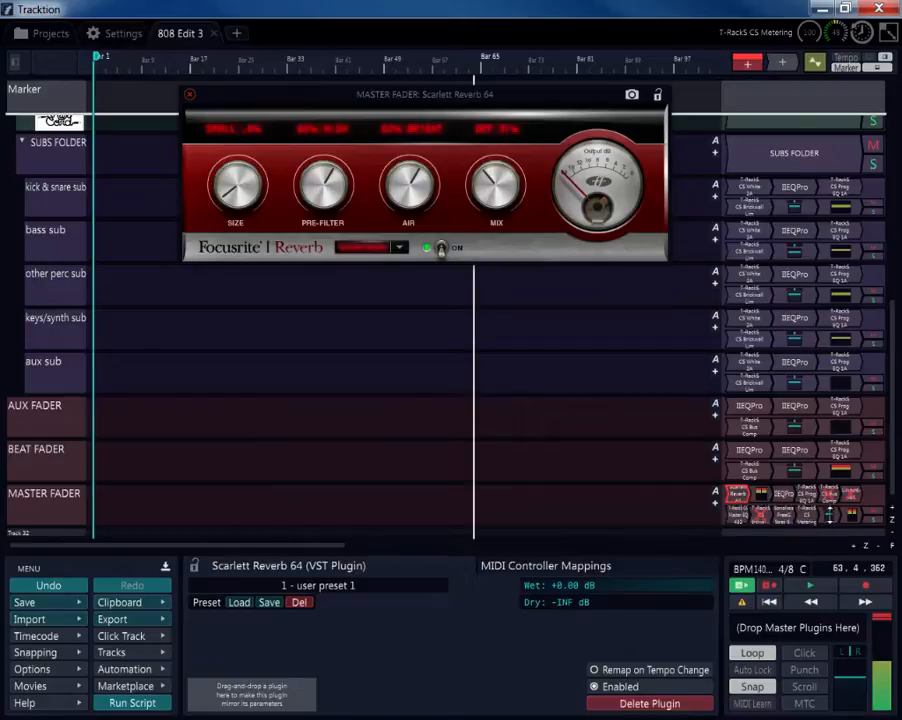
- During playback, set the MASTER FADER's reverb to a small size, high pre-filter, dark air and mostly dry mix, and close the plugin
click(818, 586)
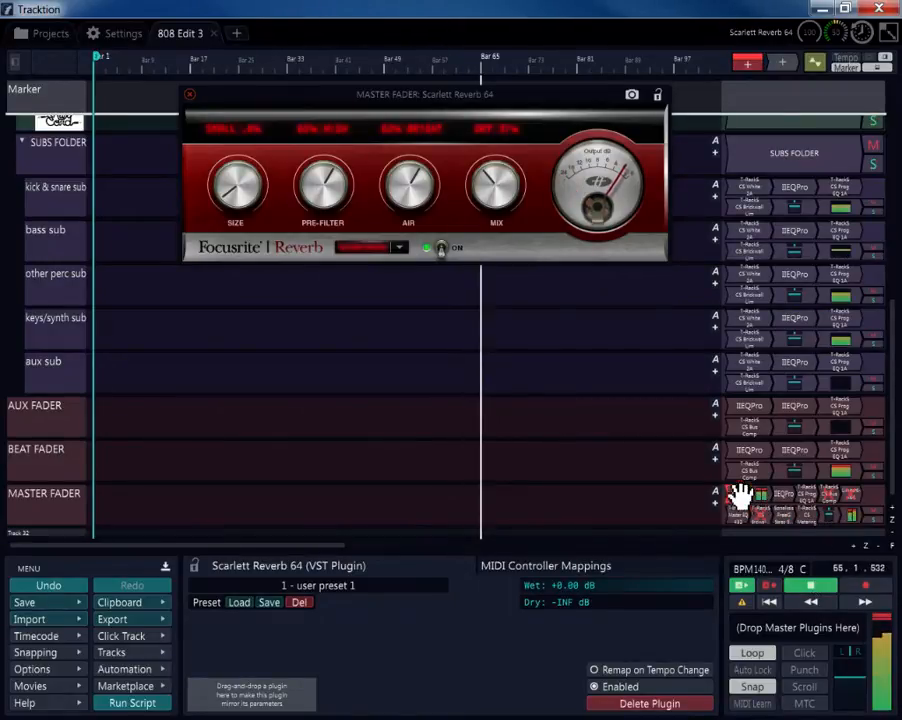
drag(492, 179, 493, 193)
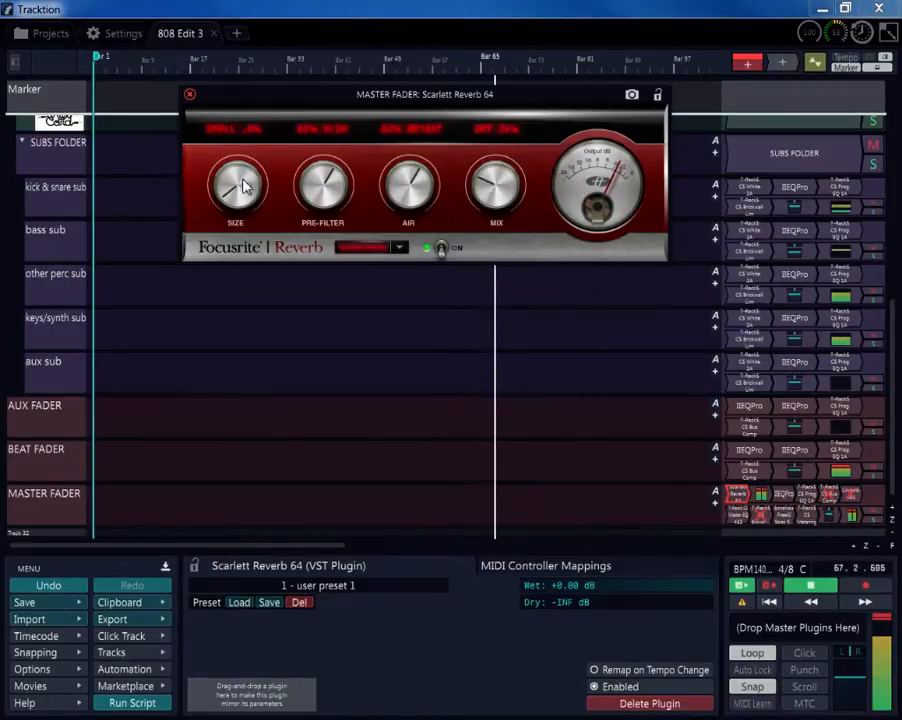
drag(240, 179, 238, 163)
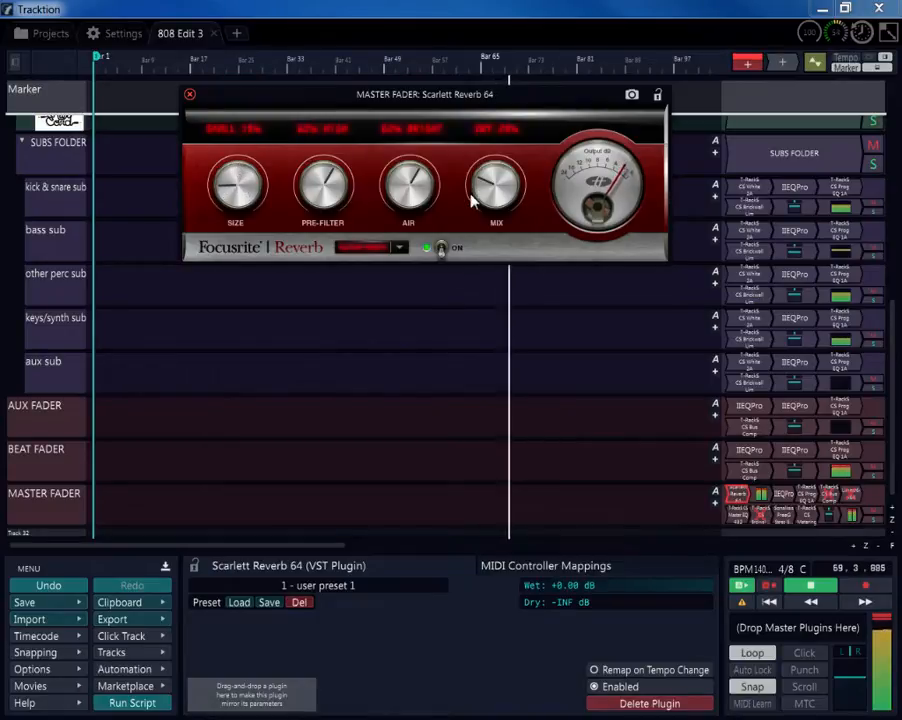
drag(483, 191, 484, 197)
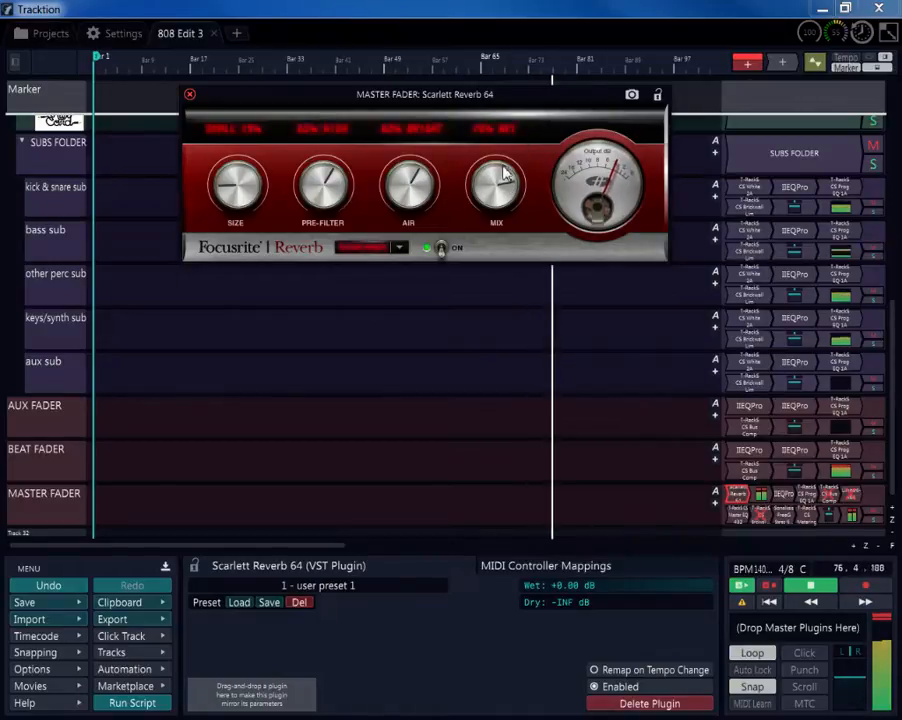
drag(502, 172, 510, 211)
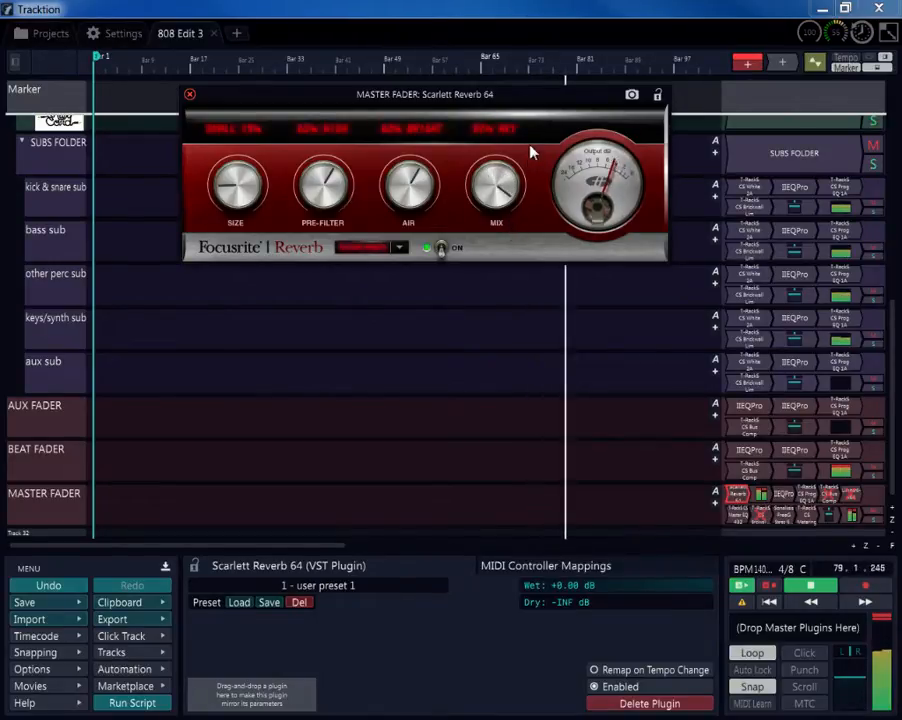
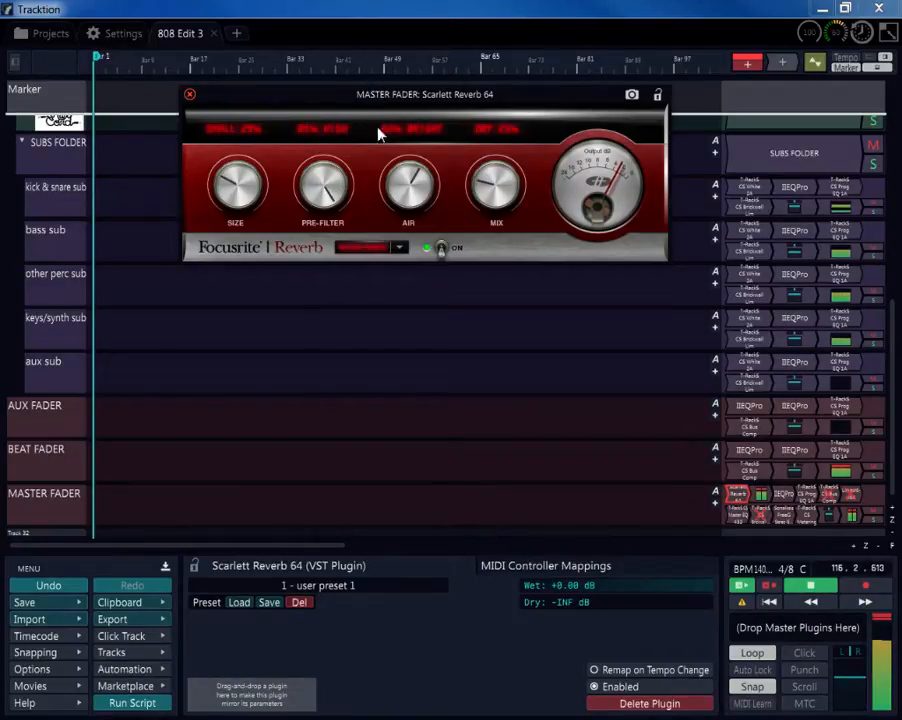
drag(412, 196, 417, 209)
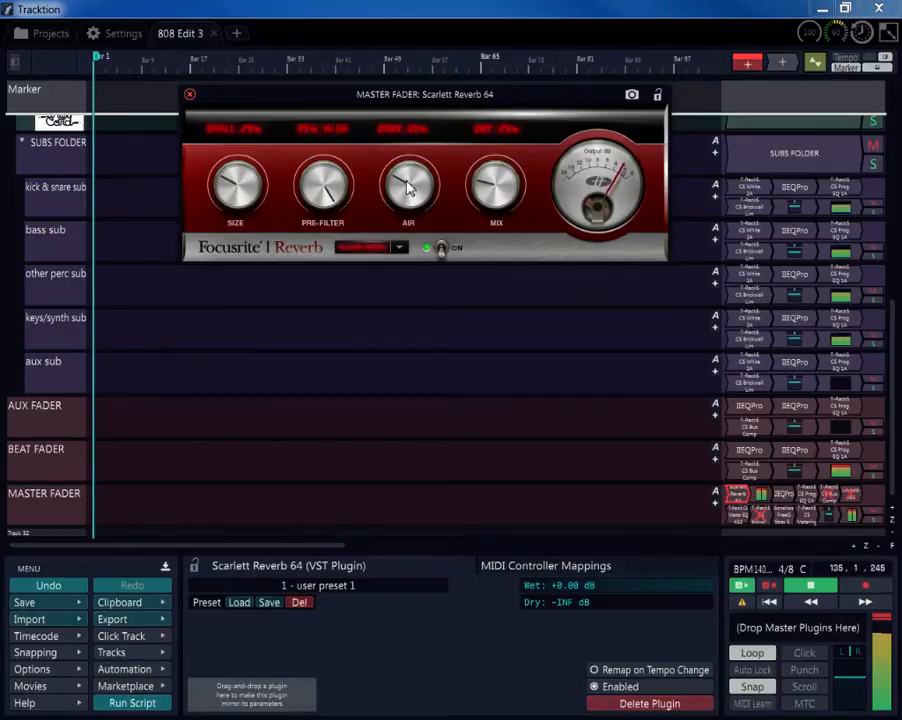
click(189, 95)
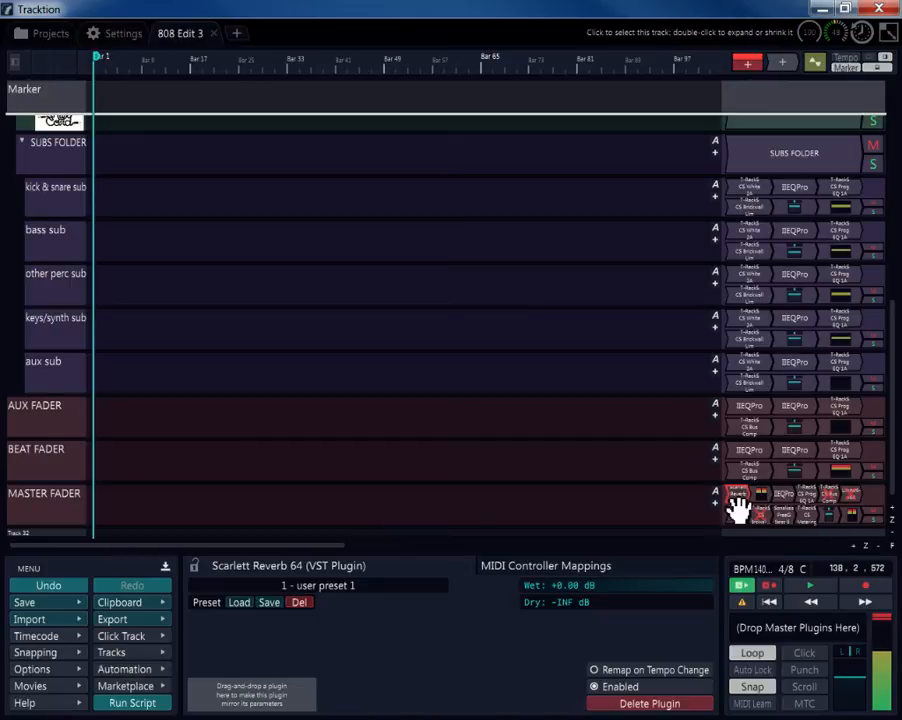
- Replay the edit from the start, lower the BEAT FADER's volume to -1.85 dB and reset its level meter's clip indicator
click(771, 604)
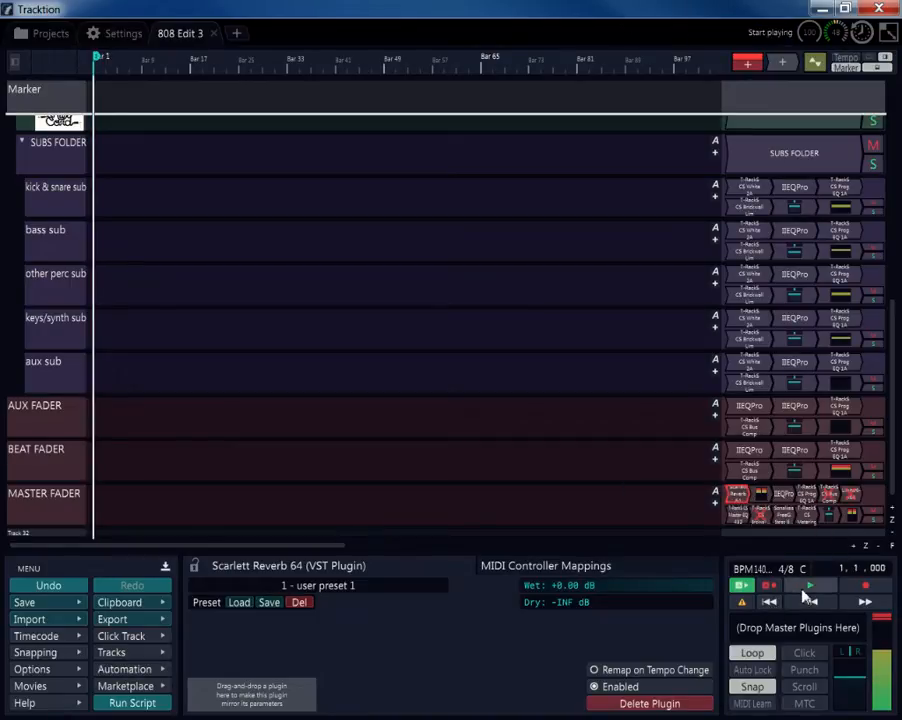
click(800, 586)
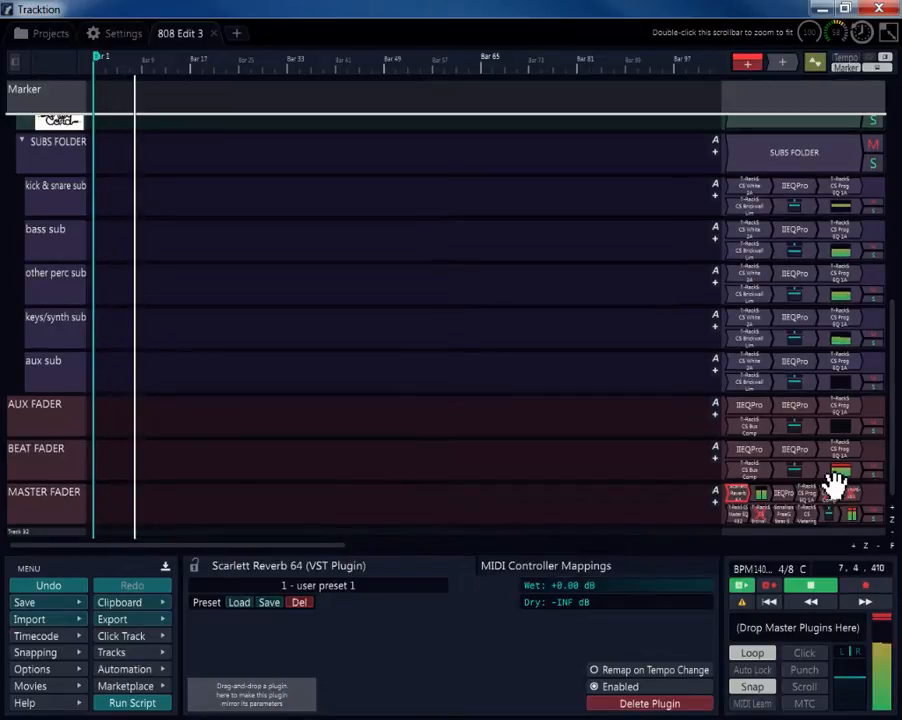
click(793, 469)
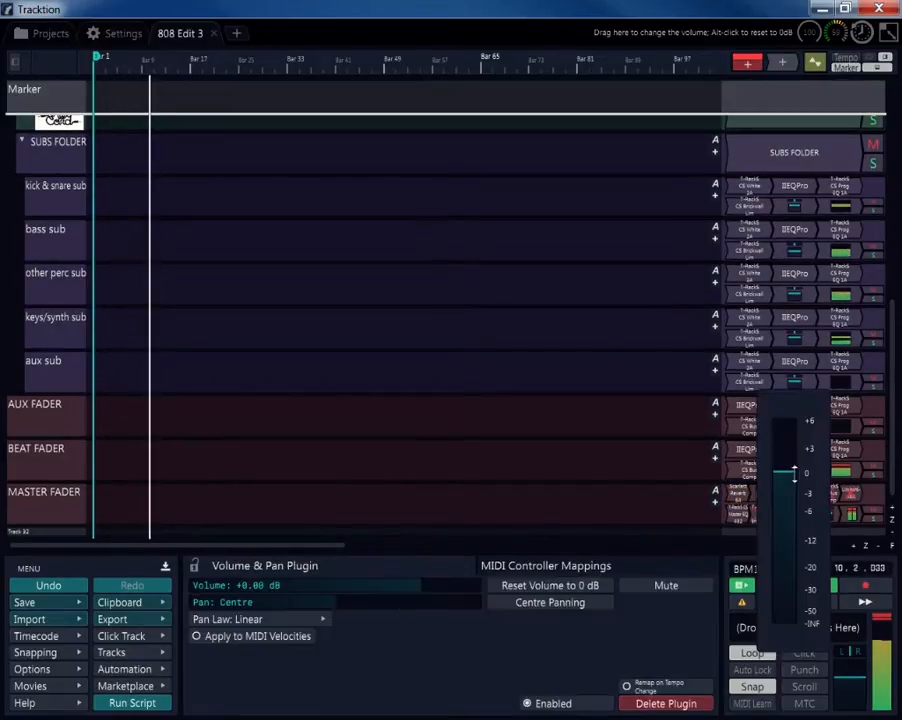
drag(795, 476, 797, 485)
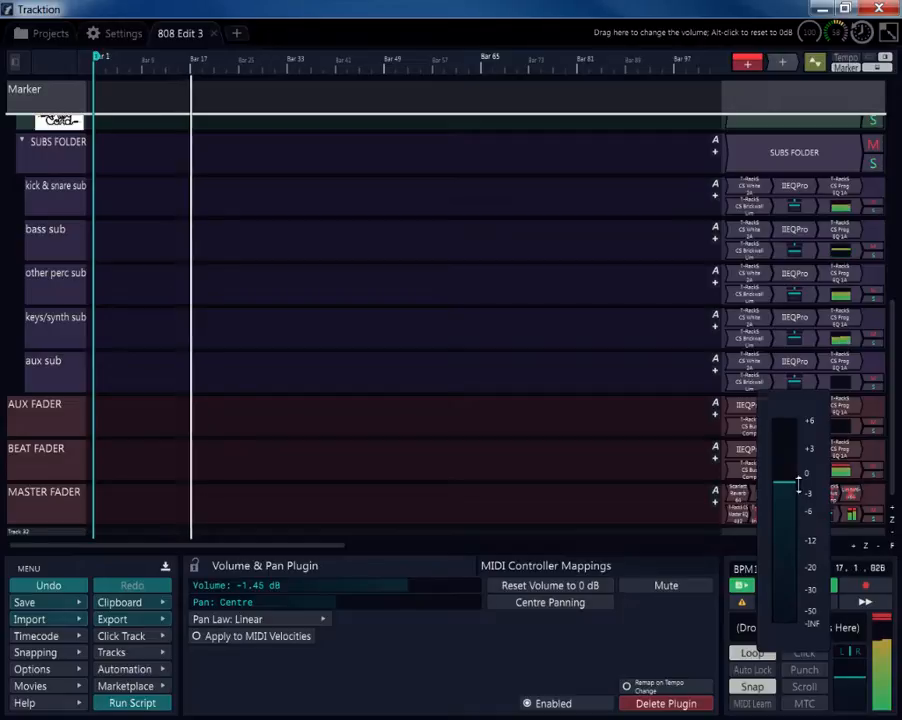
click(836, 472)
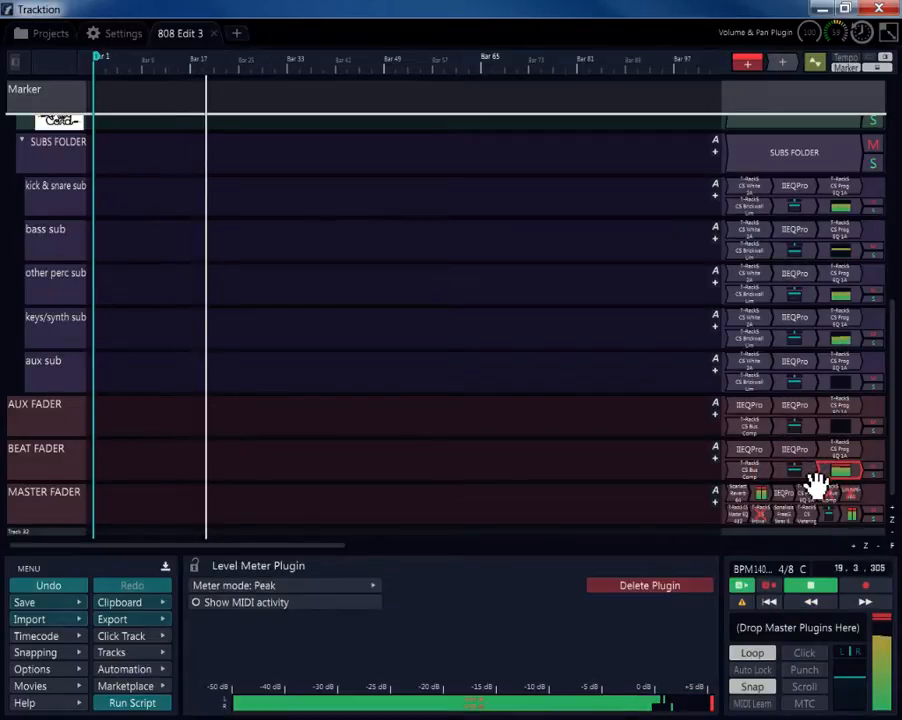
drag(795, 472, 806, 493)
click(828, 473)
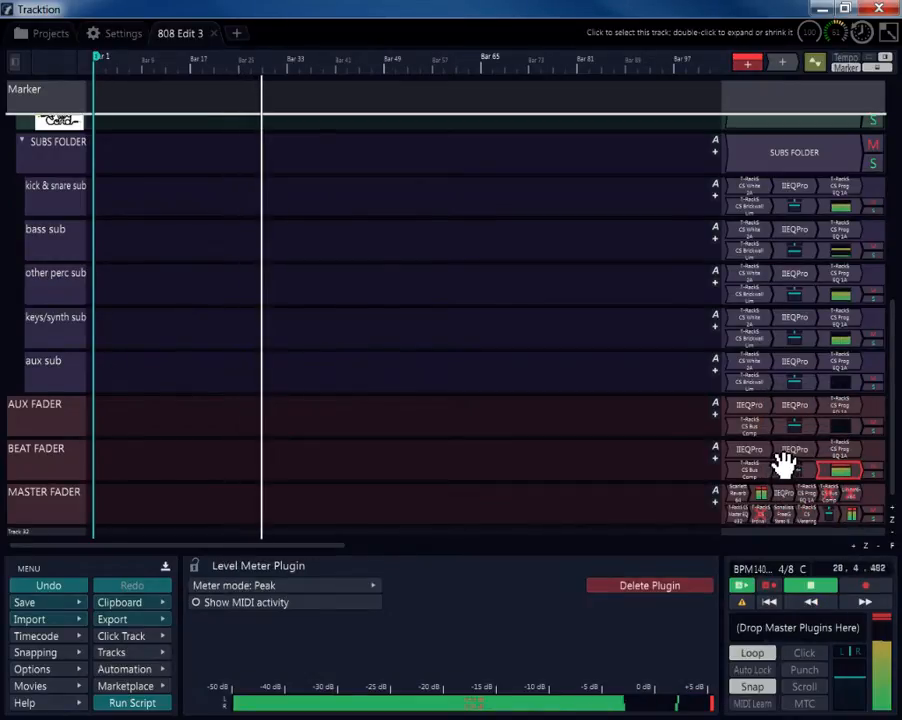
mouse_move(796, 470)
mouse_down()
mouse_move(798, 477)
mouse_move(798, 467)
mouse_up()
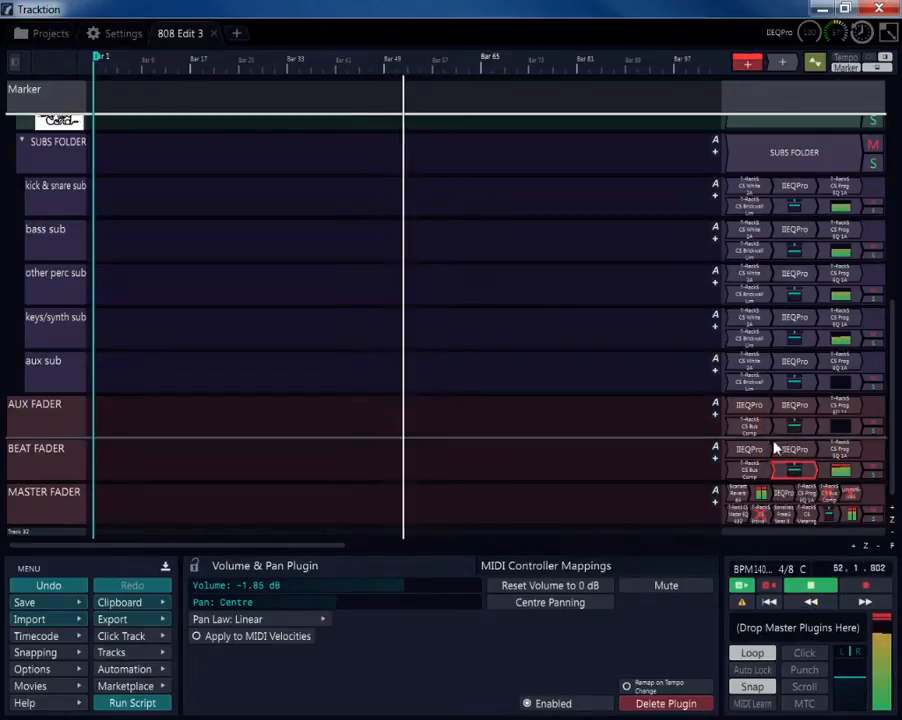
- Review the MASTER FADER's Scarlett Reverb 64 settings and the BEAT FOLDER tracks during playback, and close the plugin
double_click(745, 499)
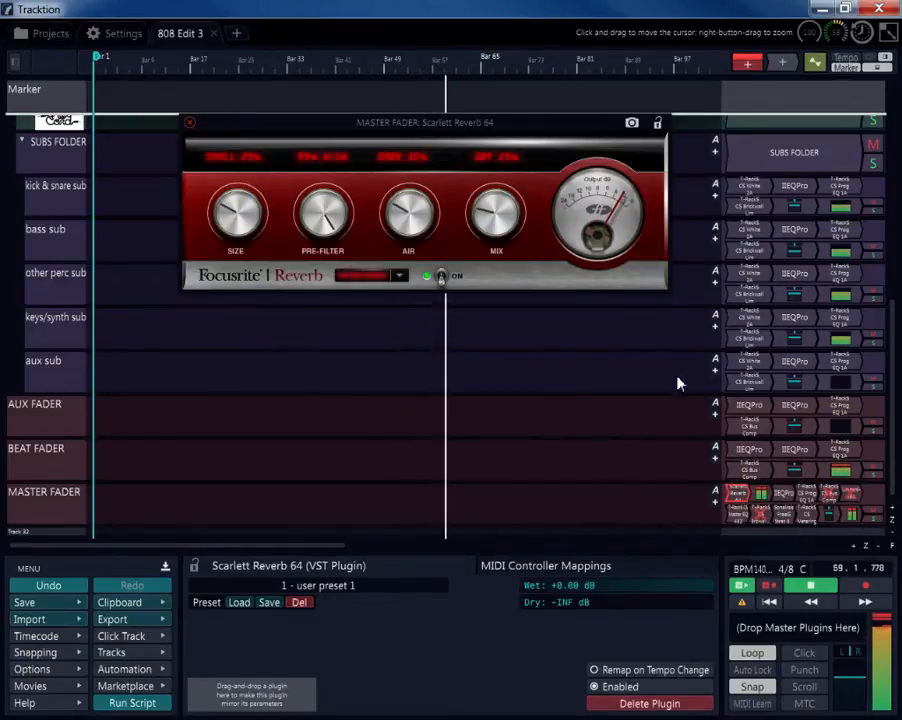
drag(893, 423, 893, 170)
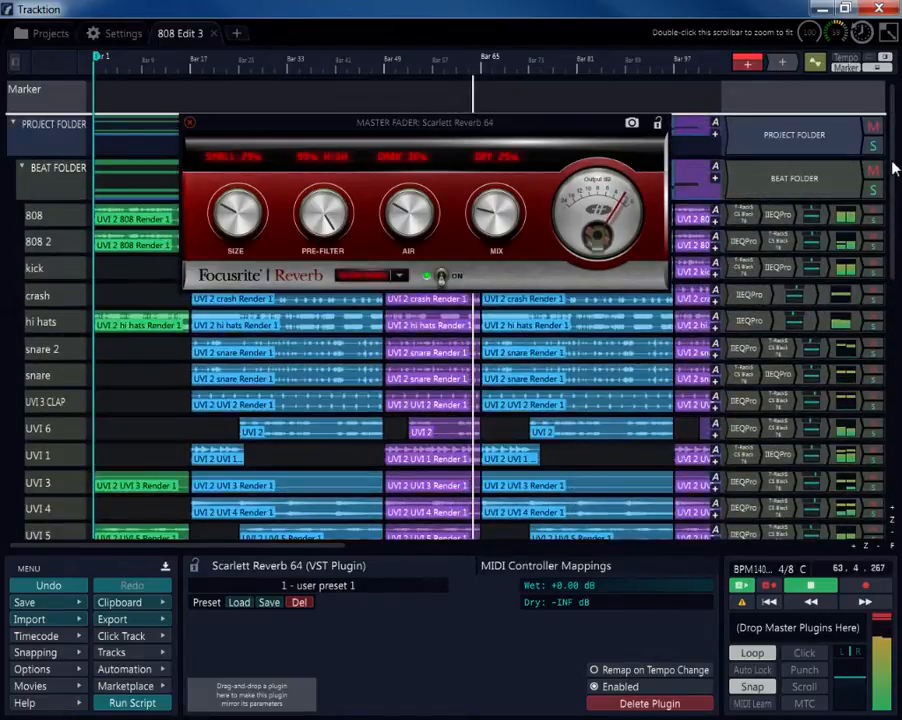
mouse_move(893, 168)
mouse_down()
mouse_move(899, 237)
mouse_move(901, 150)
mouse_up()
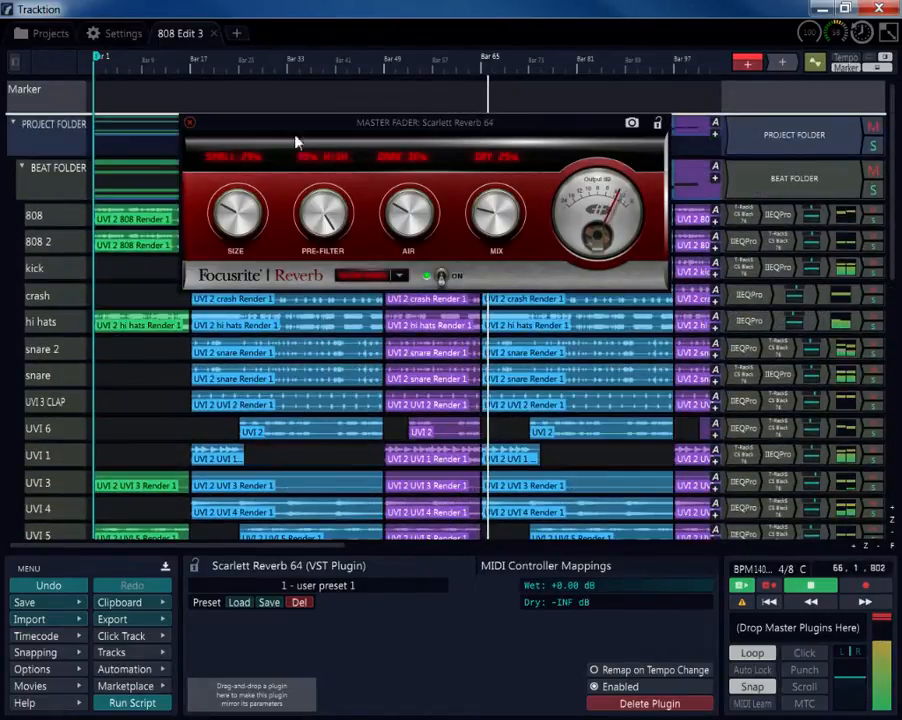
click(189, 122)
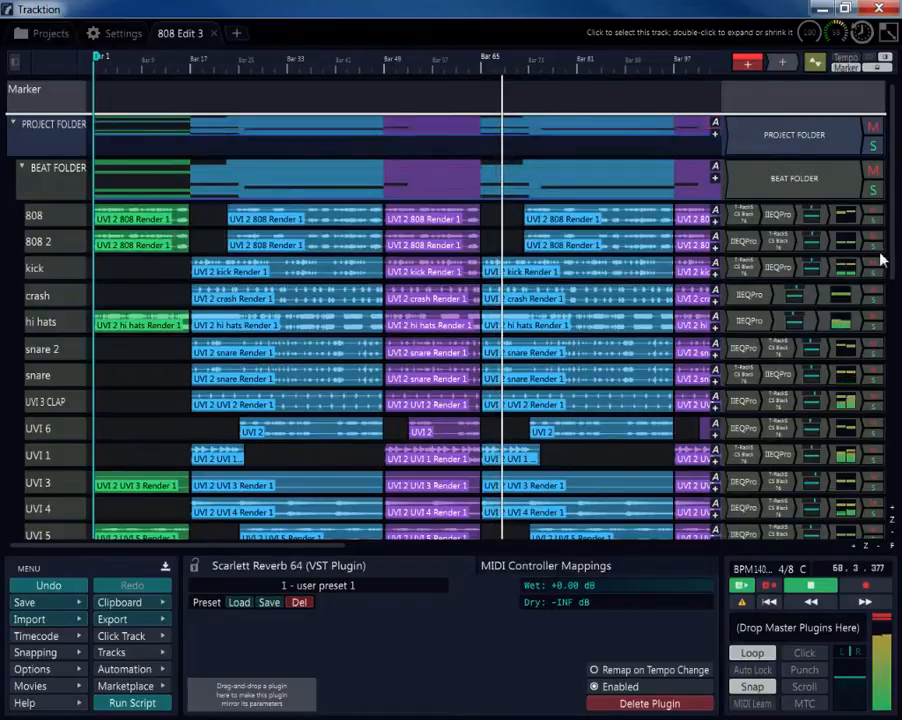
- Add an Aux Send on Bus #1 to the BEAT FADER's plugin chain and set its send level to -30.5 dB
drag(890, 270, 890, 428)
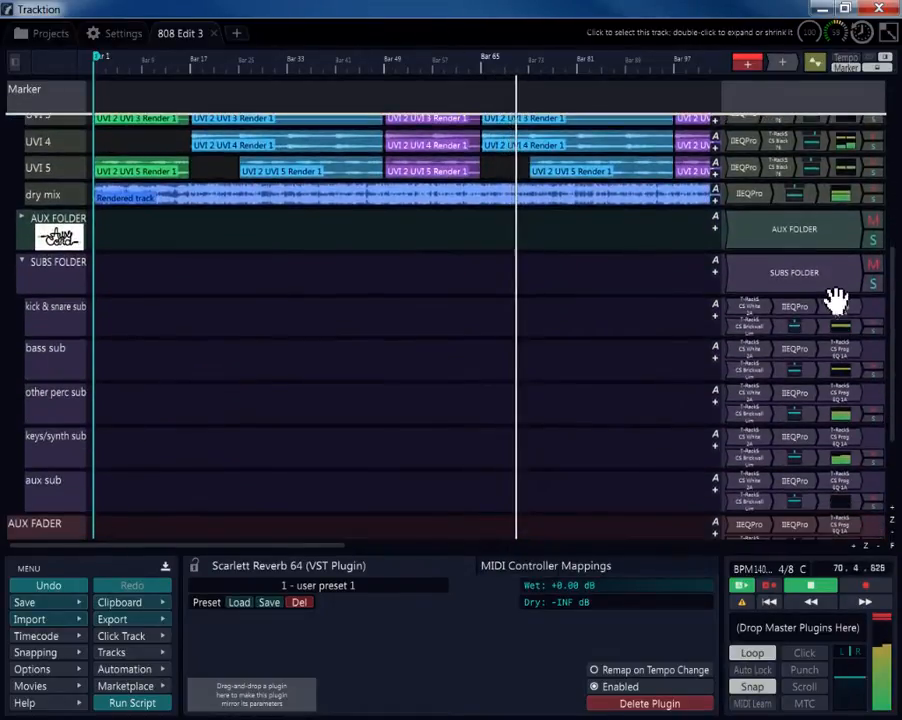
scroll(888, 341, down, 3)
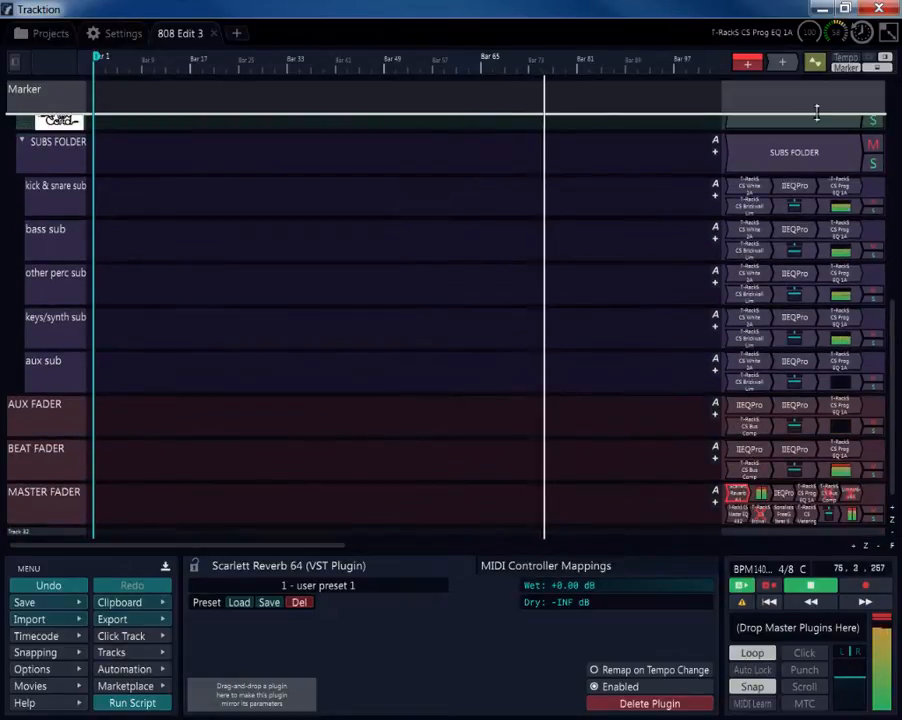
drag(785, 62, 855, 488)
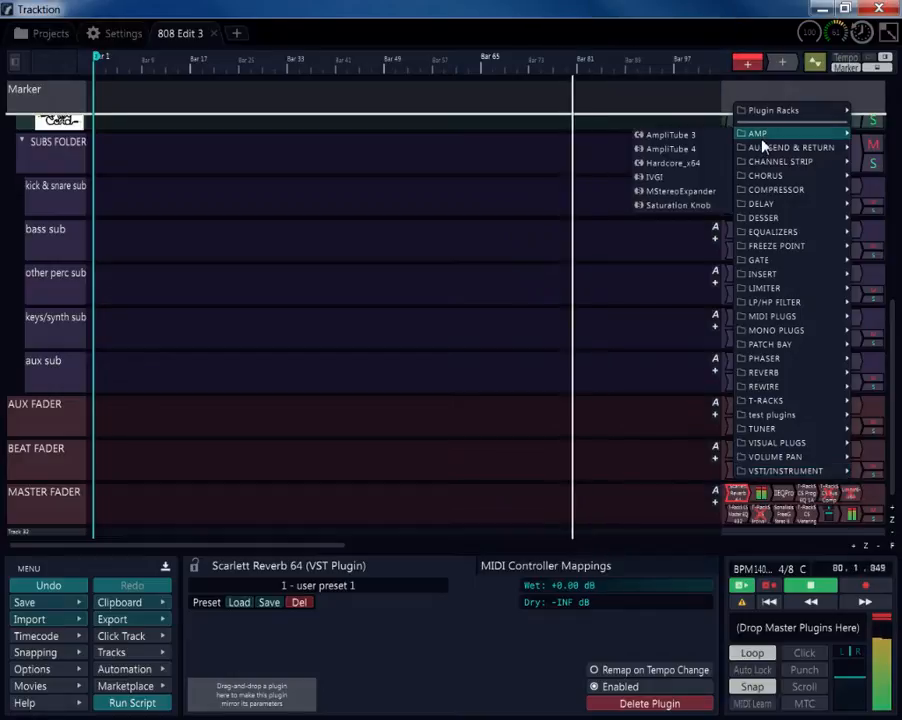
mouse_move(763, 149)
click(722, 151)
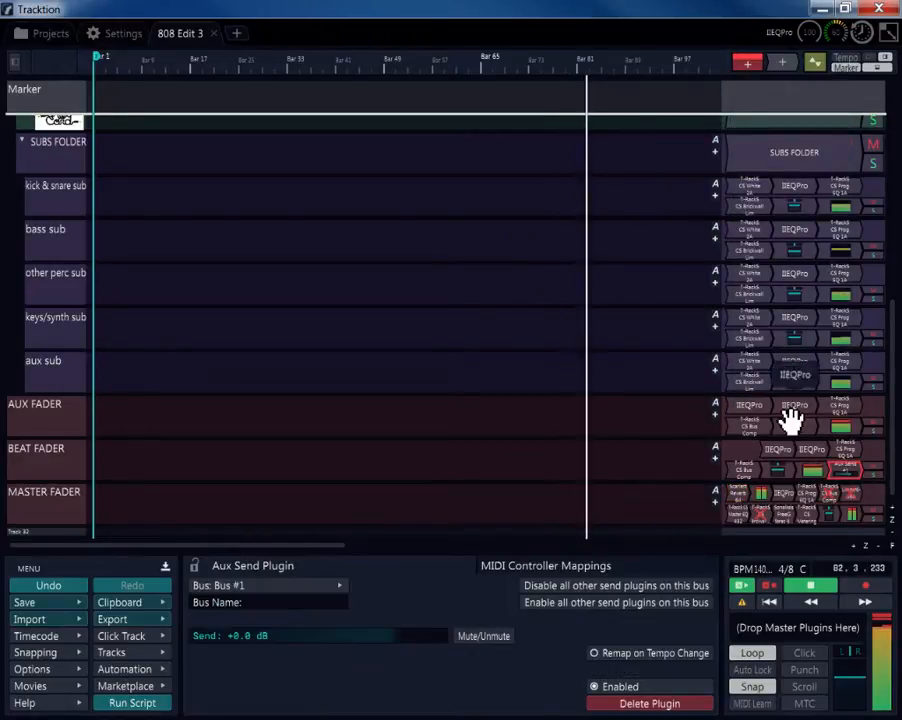
drag(776, 488, 626, 495)
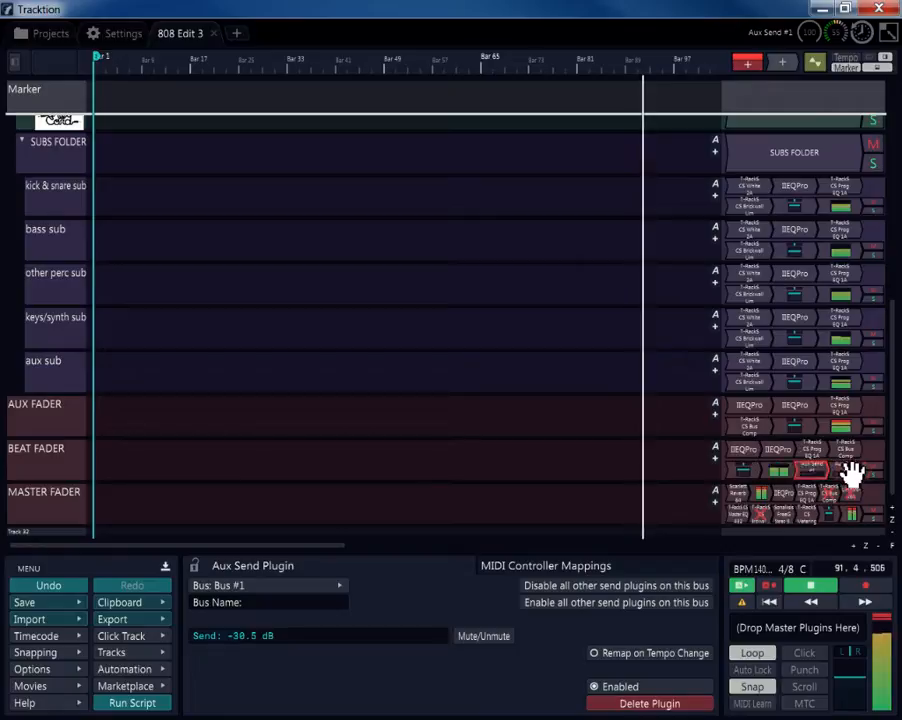
- Assign the BEAT FADER's second aux send to Bus #2 and duplicate it to make a third send
click(268, 587)
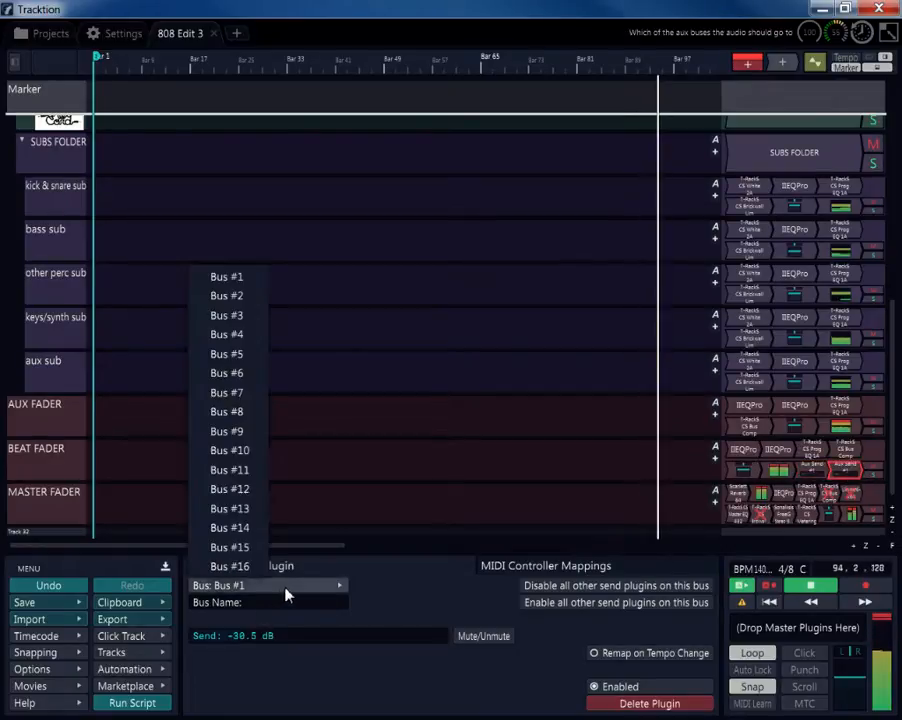
click(240, 296)
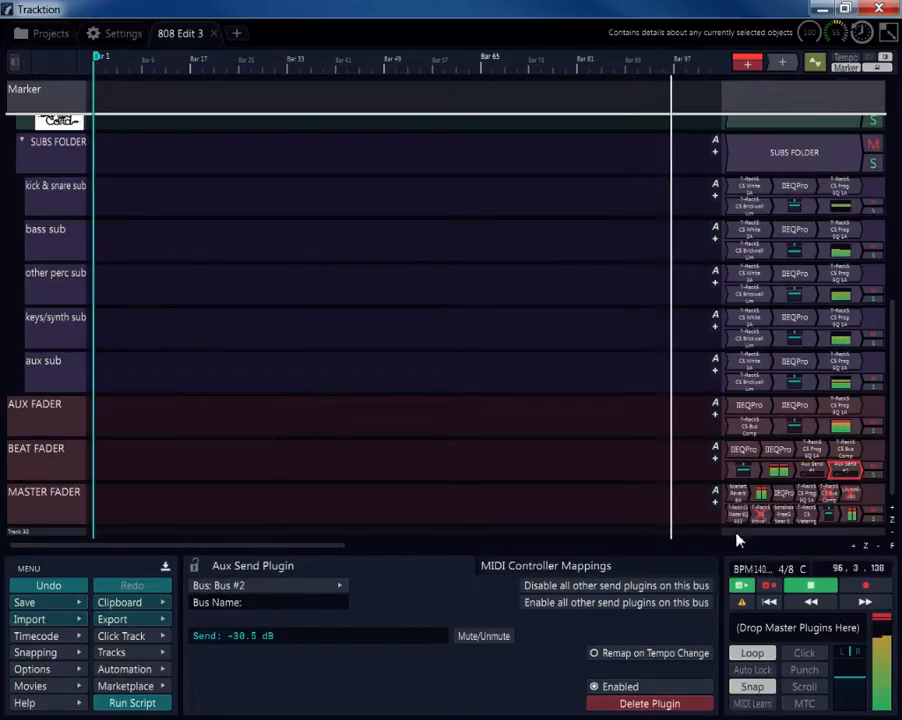
drag(853, 468, 860, 472)
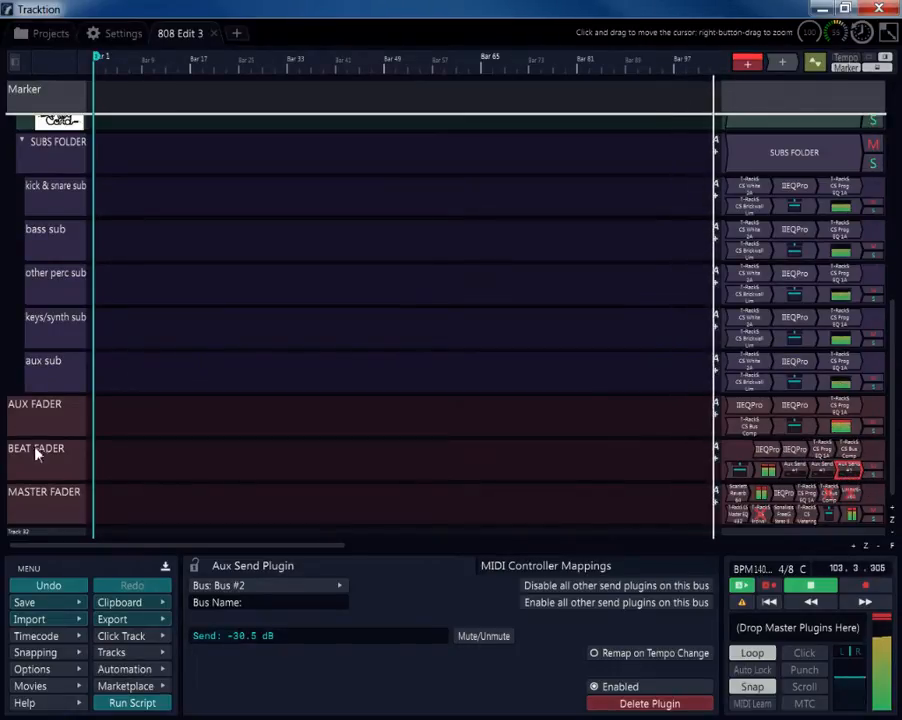
- Route the AUX FADER track to the default audio output and lower its volume to -12.35 dB
click(14, 408)
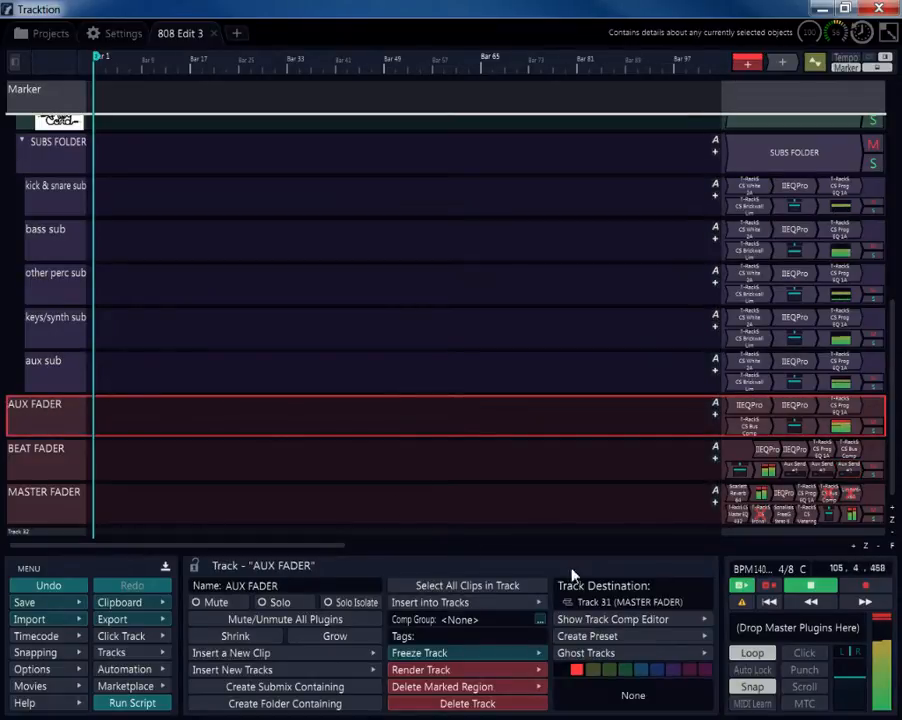
click(630, 602)
click(635, 175)
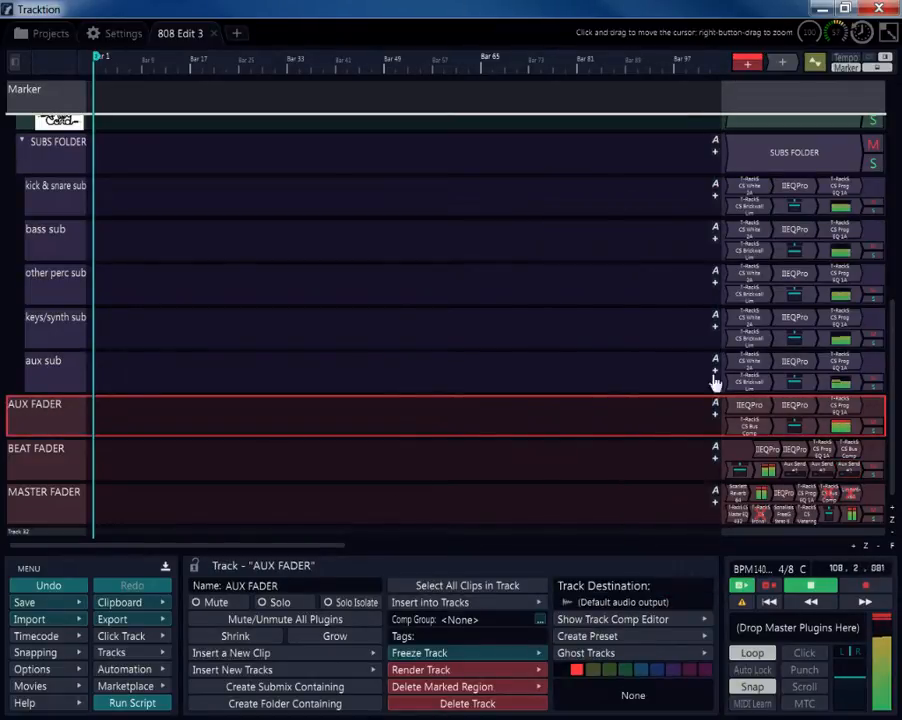
click(795, 460)
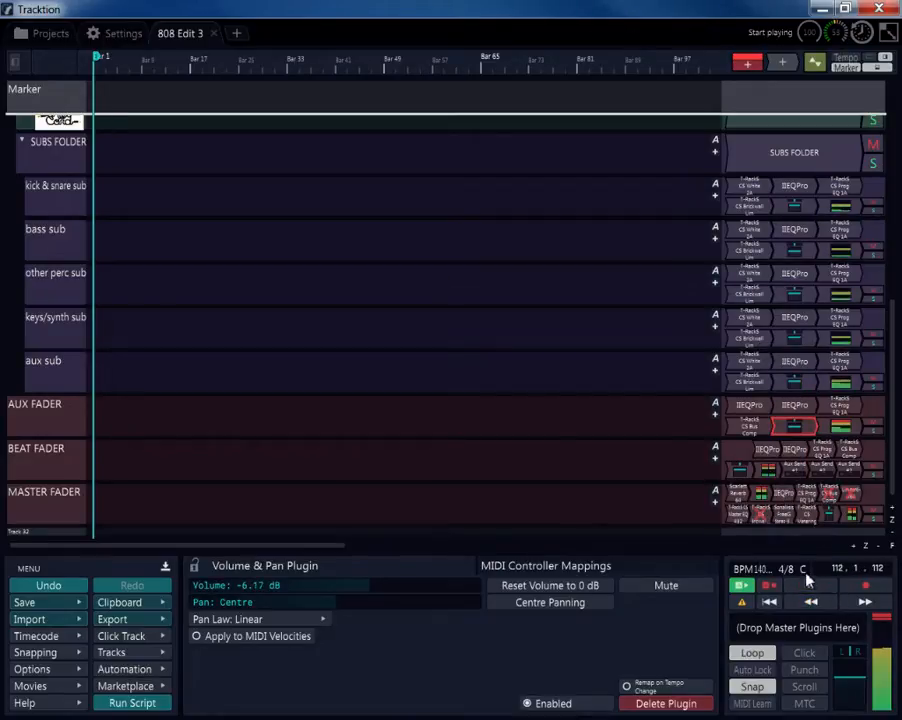
click(795, 428)
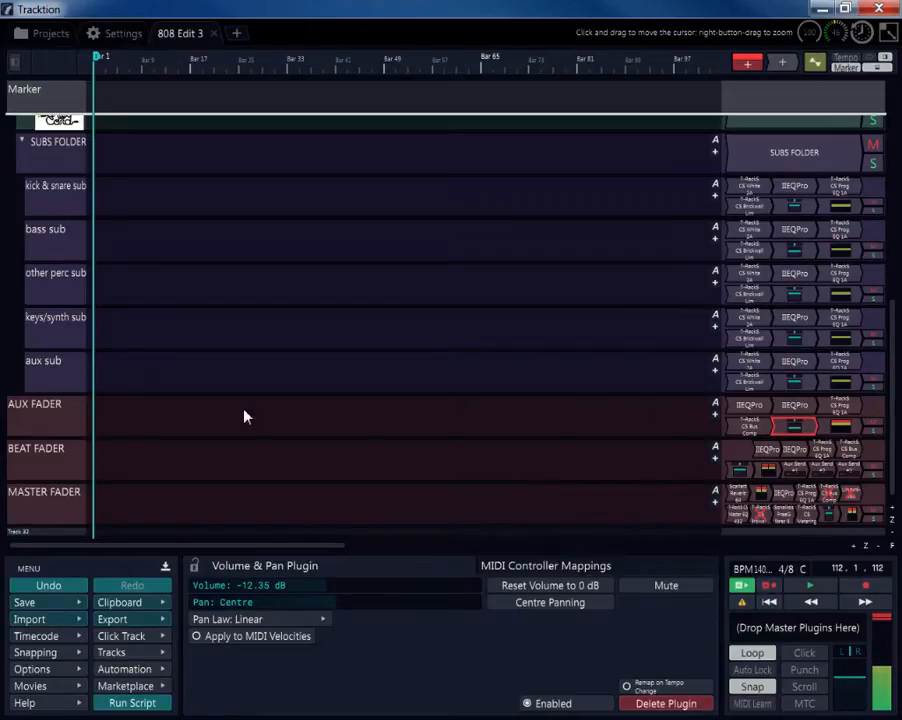
click(44, 410)
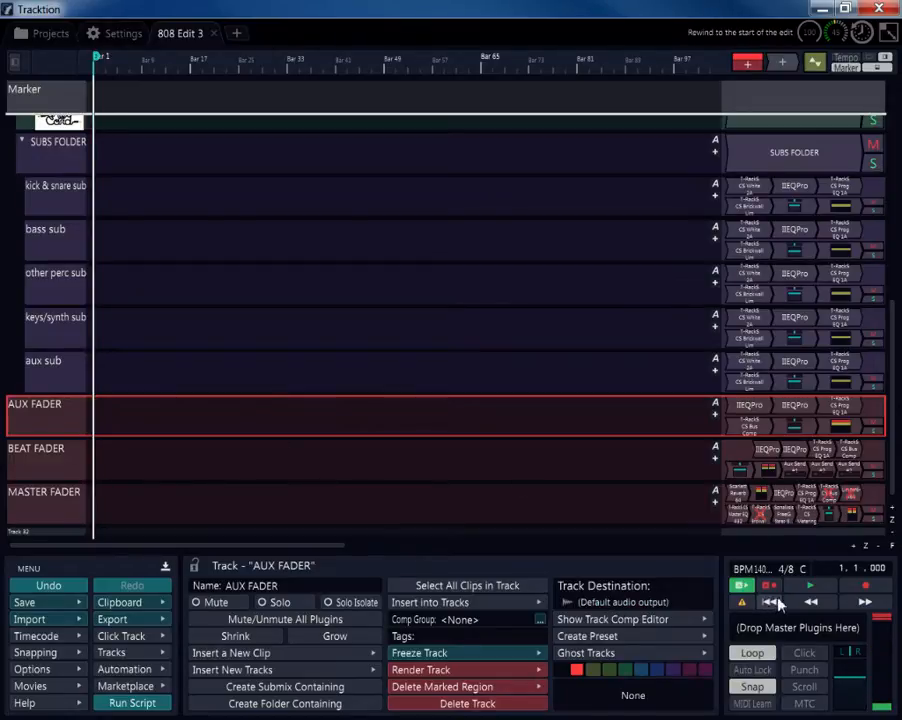
- Assign the BEAT FADER's third aux send to Bus #3 and duplicate it into further sends on Bus #4 and Bus #5
click(841, 468)
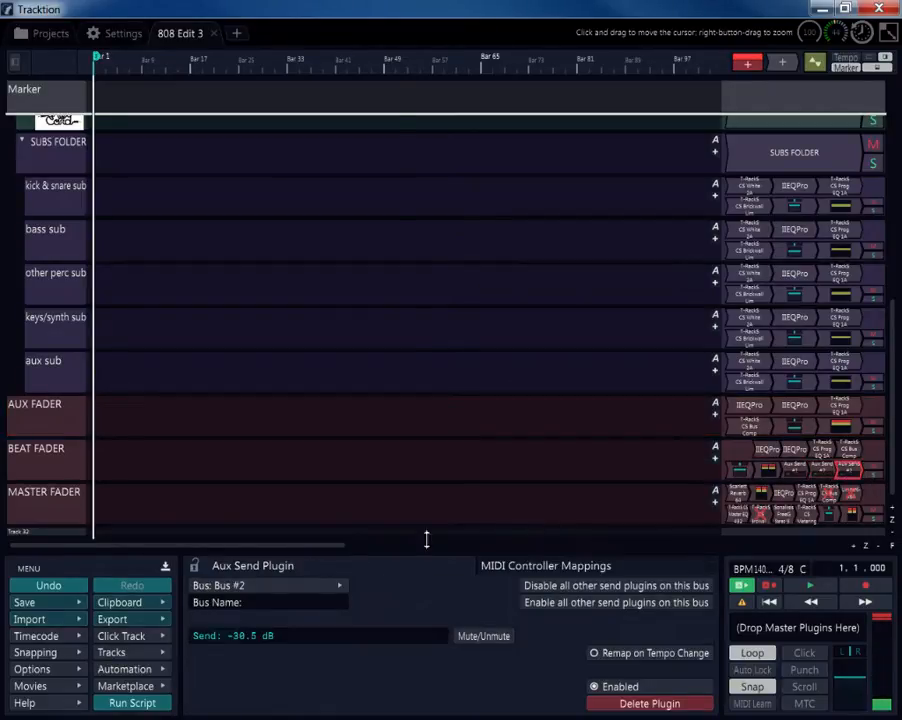
click(338, 587)
click(246, 316)
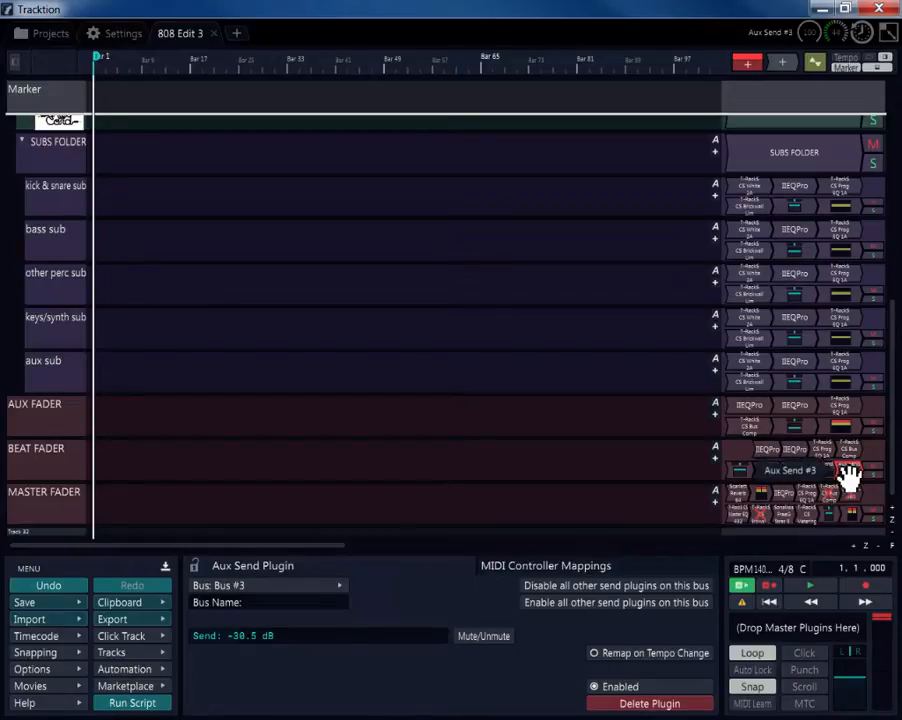
drag(855, 476, 852, 474)
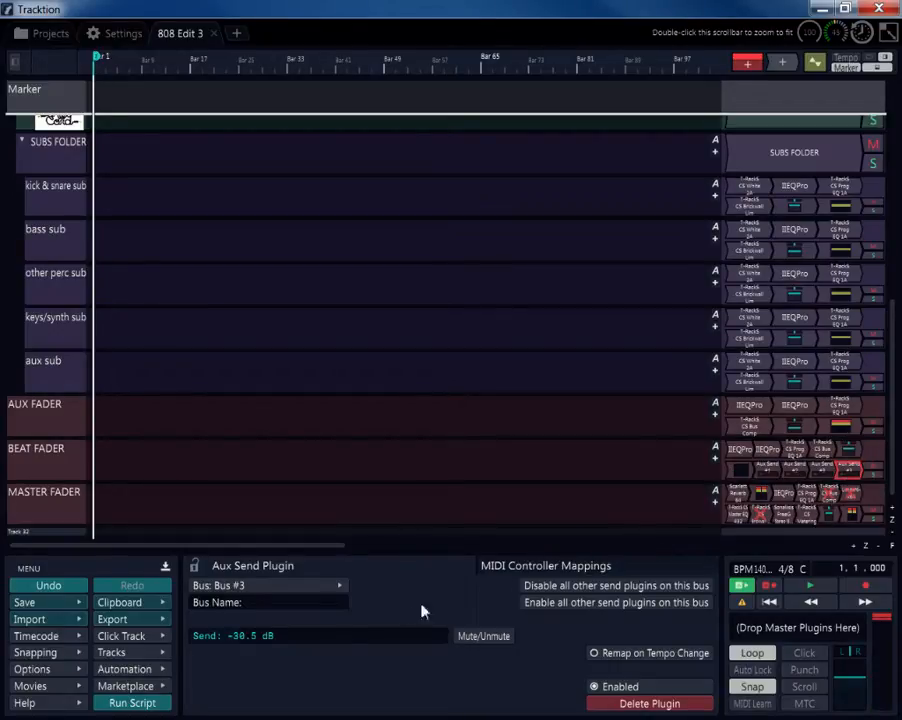
click(318, 588)
click(230, 334)
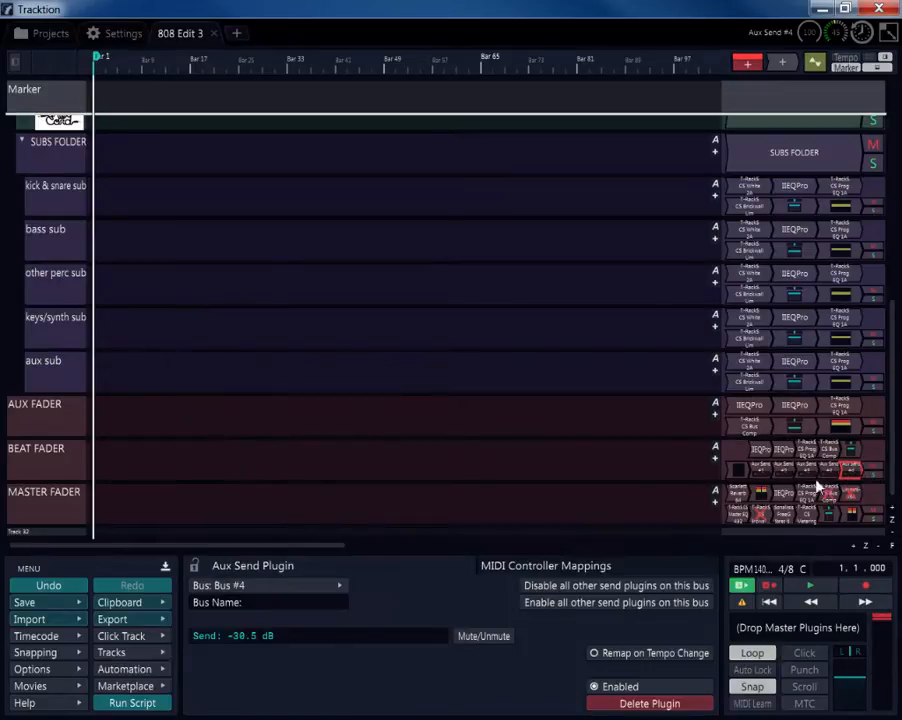
click(272, 586)
click(248, 355)
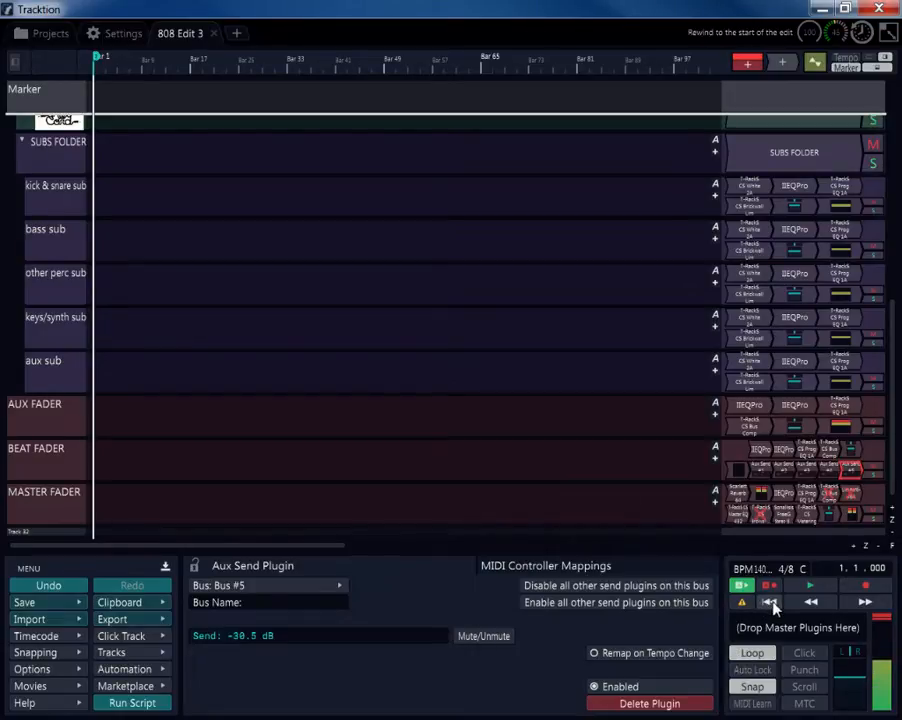
- Play the edit from the start, collapse the BEAT FOLDER and expand the AUX FOLDER
click(810, 585)
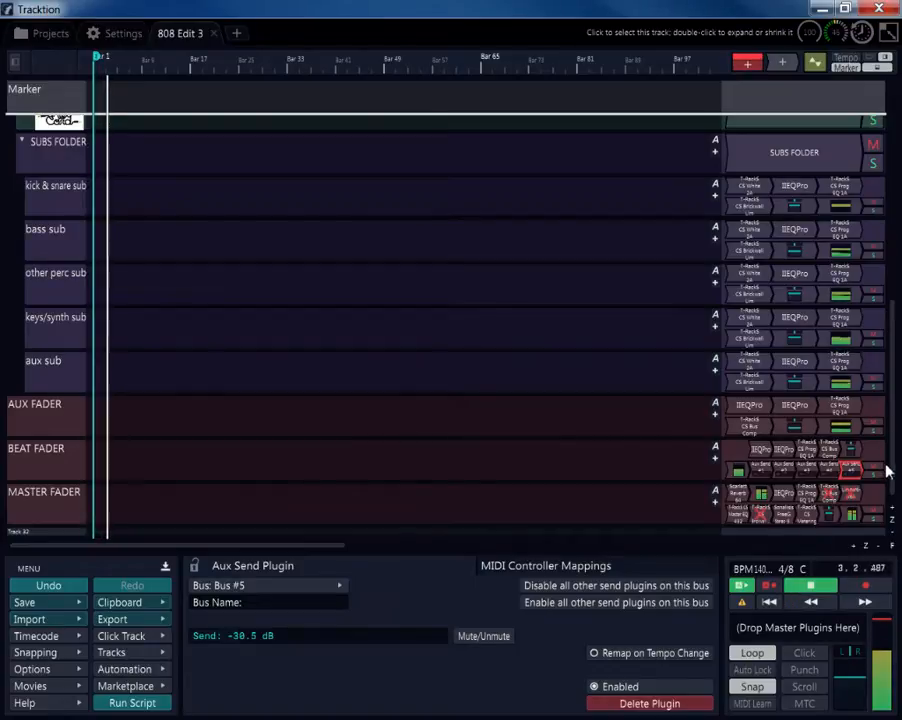
drag(893, 473, 887, 222)
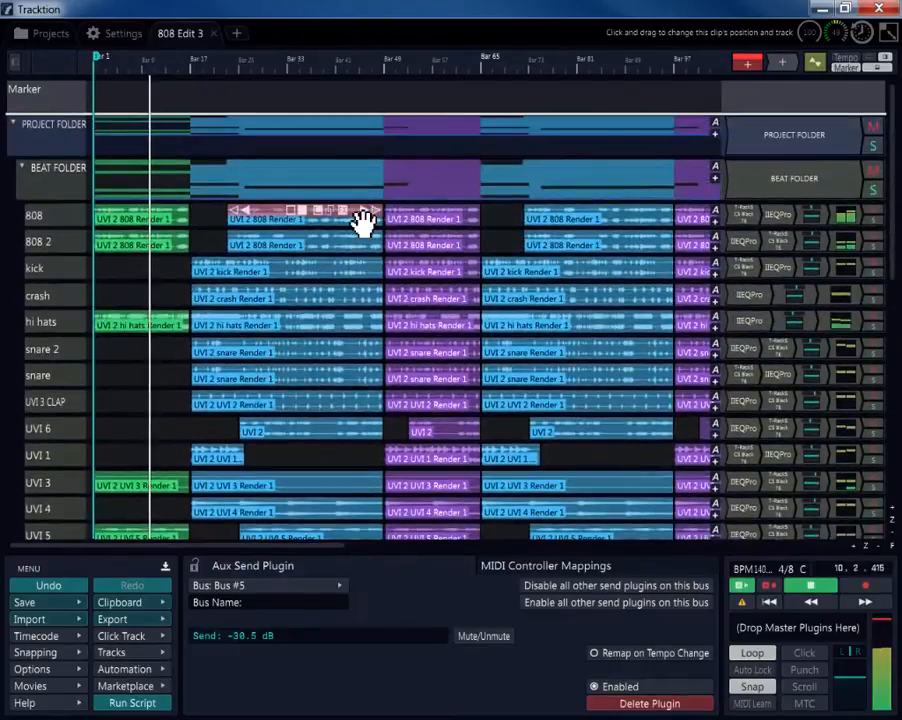
click(20, 170)
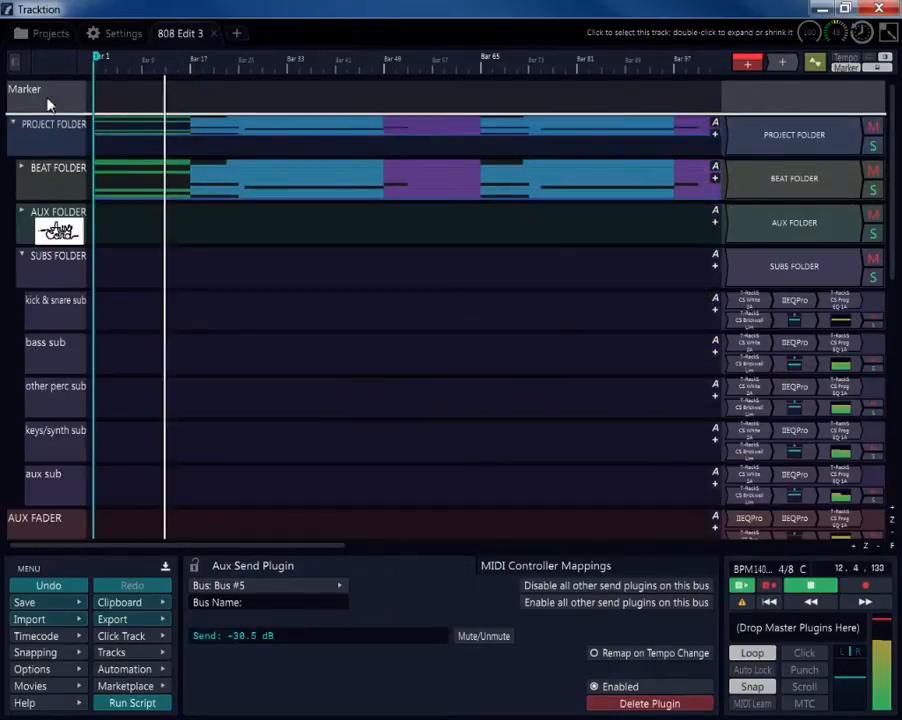
click(21, 212)
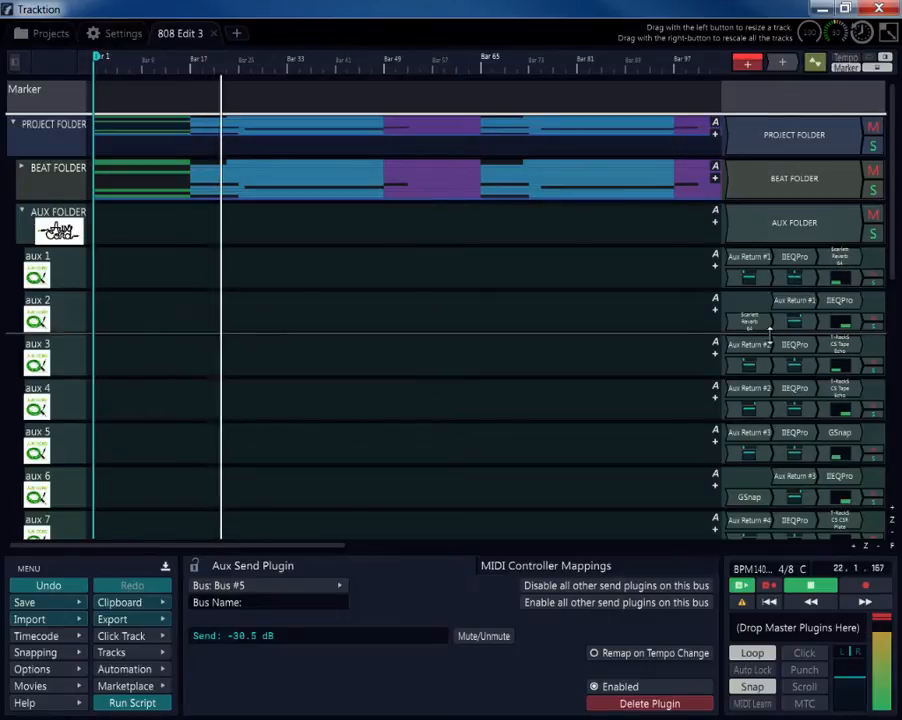
- In aux 1's IIEQPro, enable the analyzer, add an HPF12 at 363 Hz and an LPF12 at 8066 Hz, and close it
double_click(840, 257)
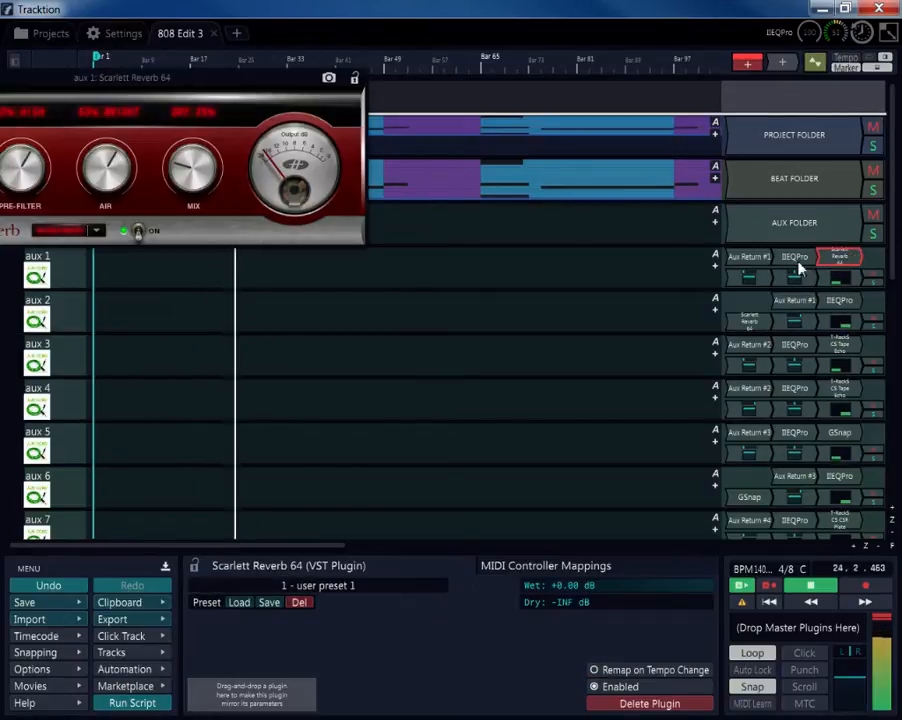
key(Left)
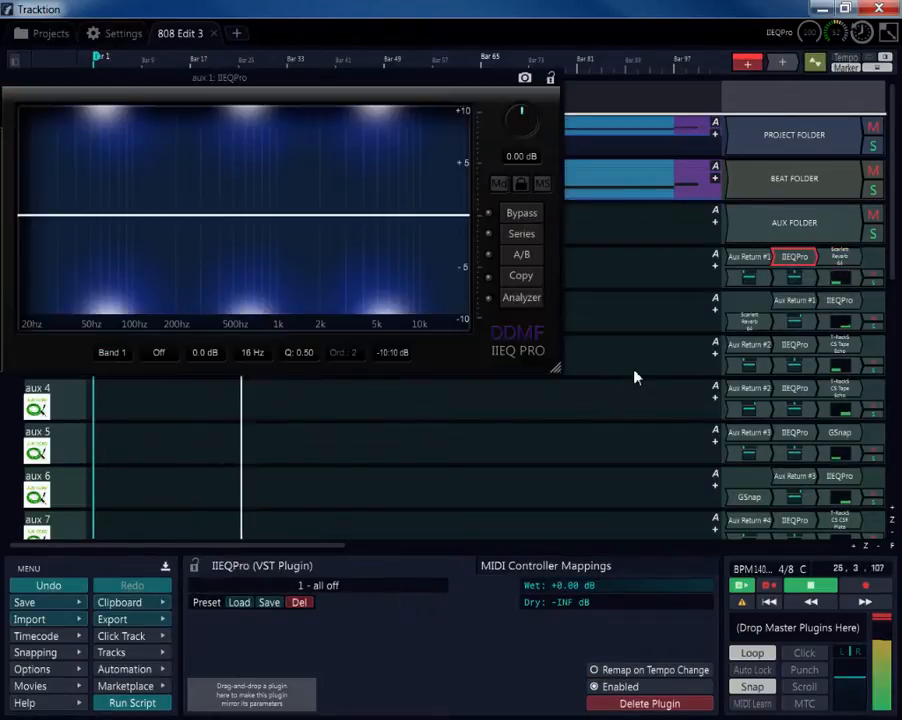
click(521, 297)
drag(409, 80, 665, 141)
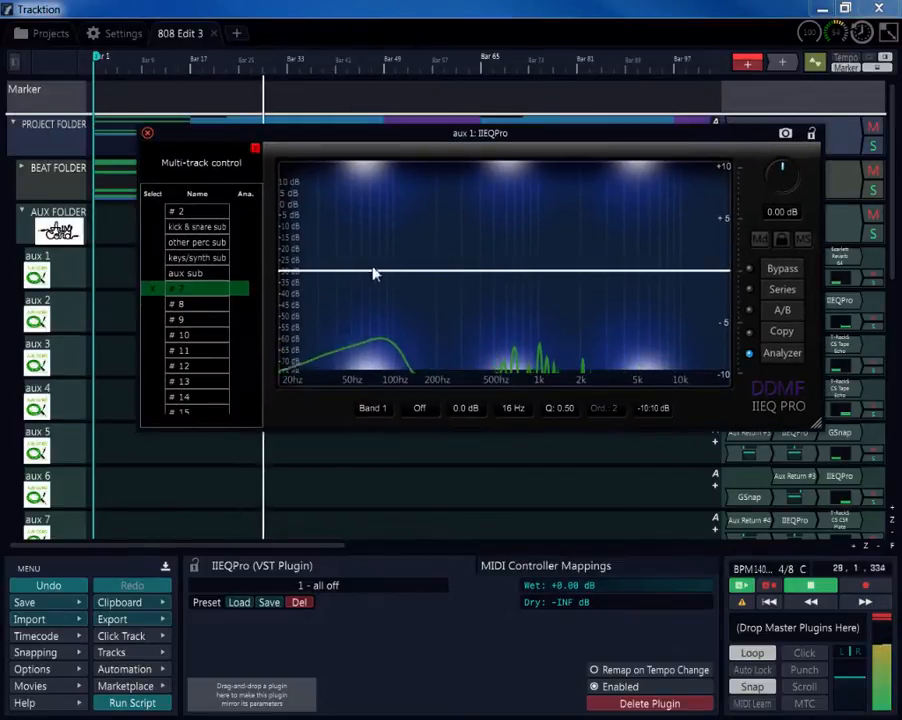
drag(293, 280, 472, 288)
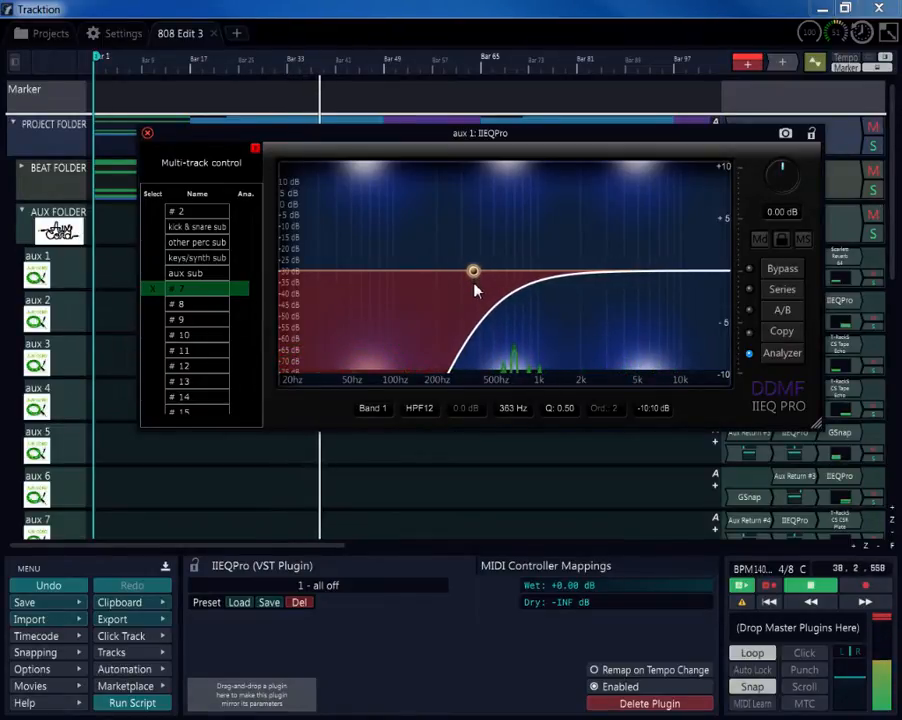
drag(716, 277, 670, 277)
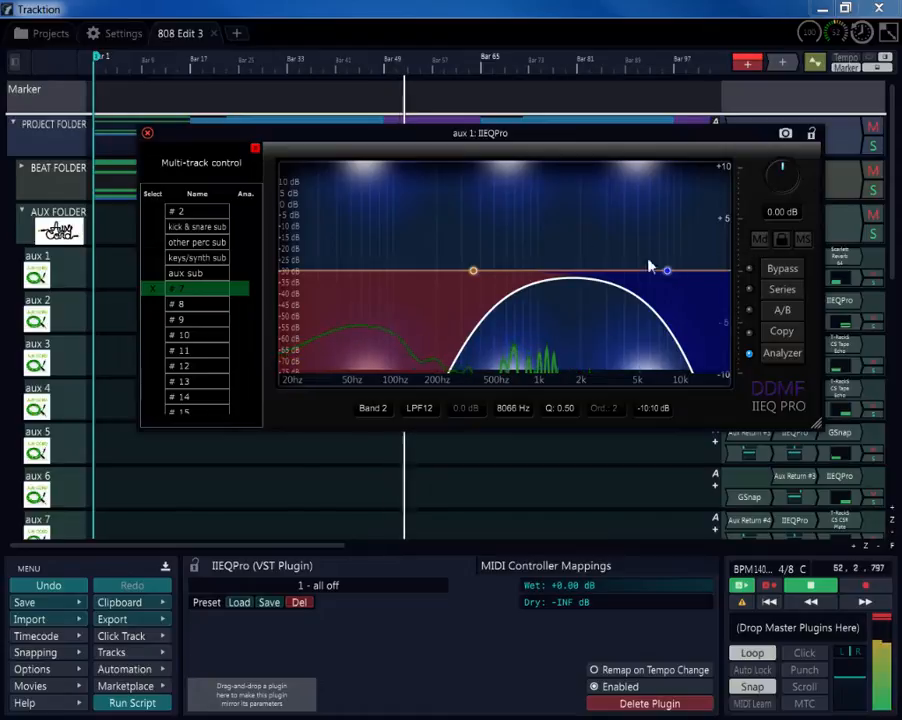
click(147, 132)
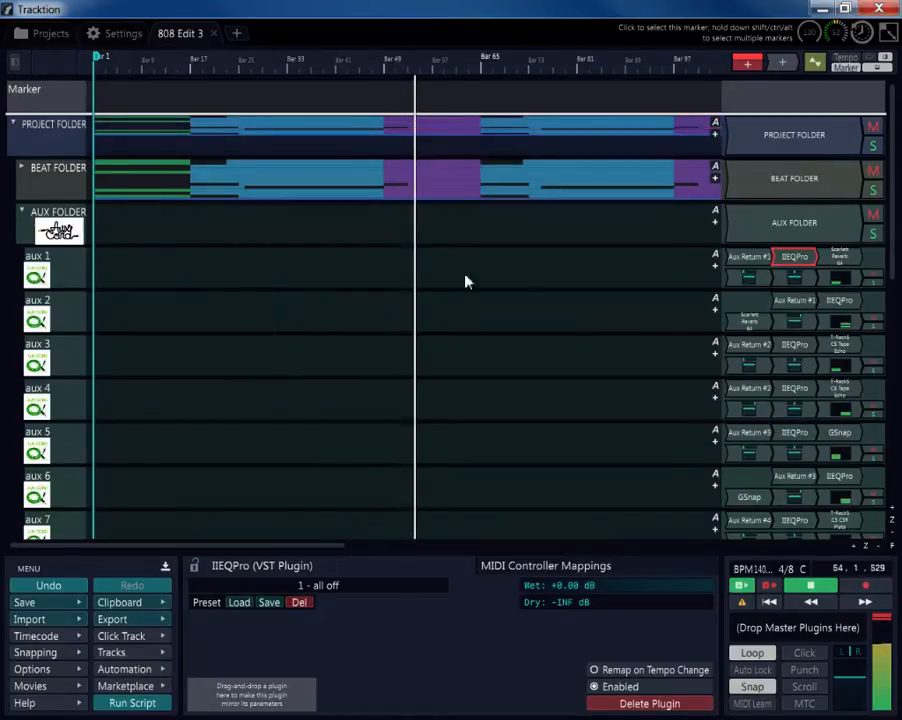
- Make aux 3's IIEQPro mirror aux 1's IIEQPro settings and close the plugin window
double_click(795, 268)
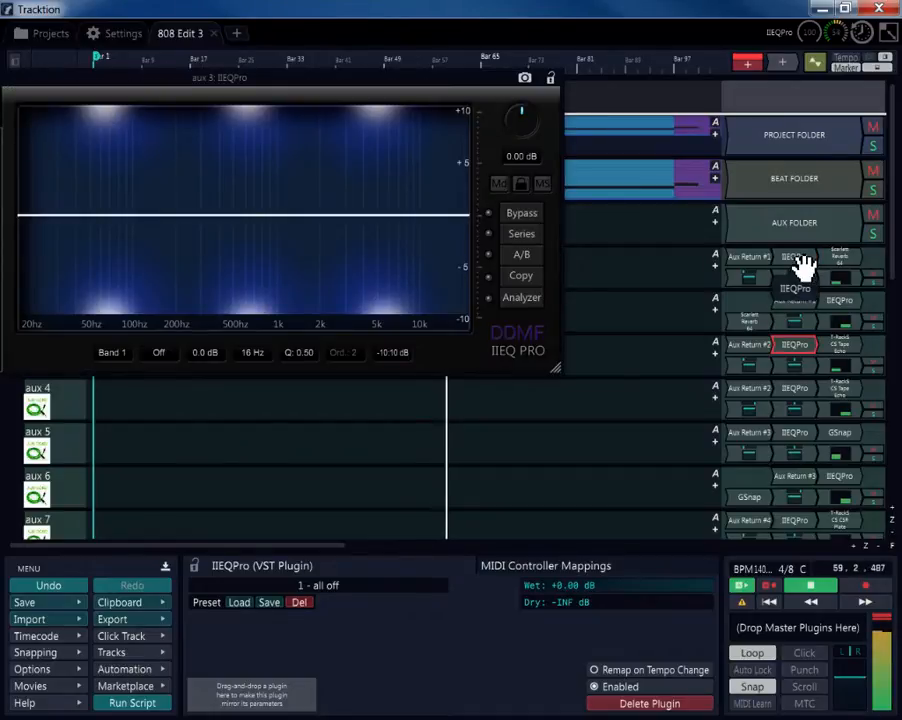
click(790, 342)
drag(765, 340, 269, 700)
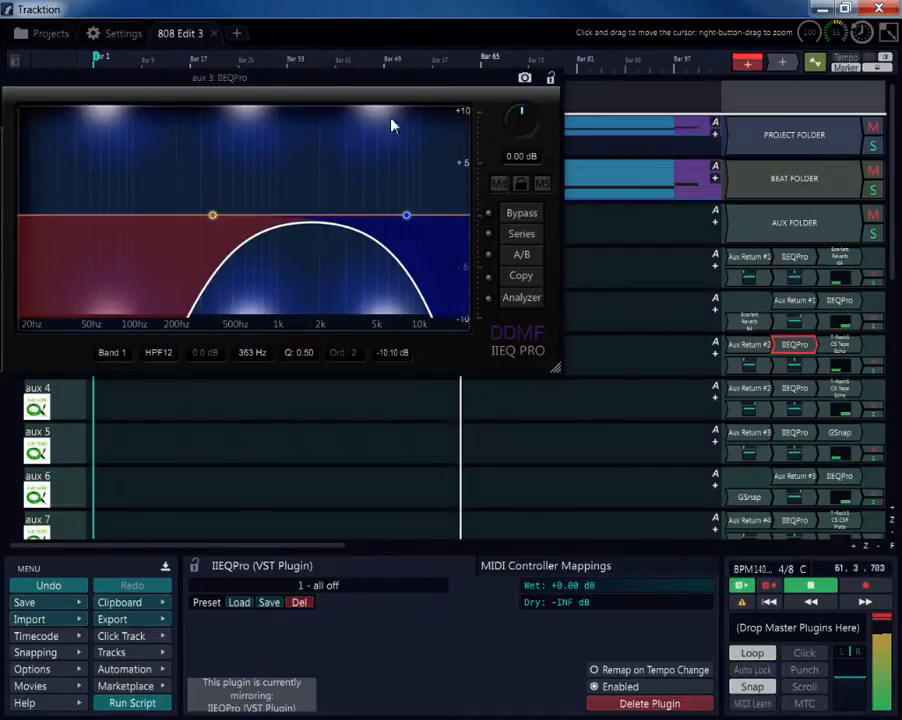
drag(284, 81, 497, 132)
click(100, 122)
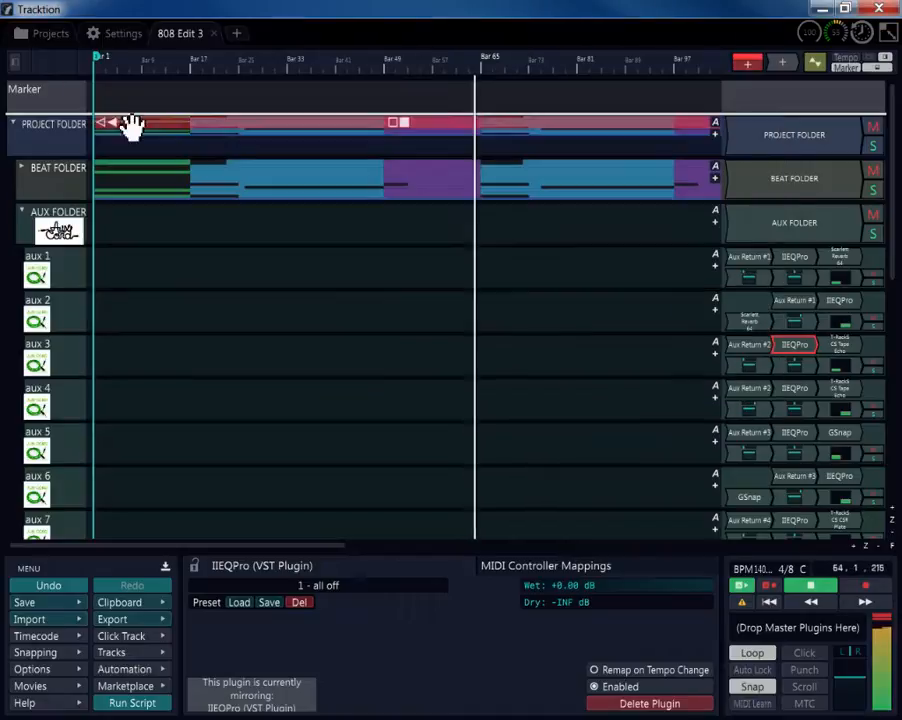
- Open aux 1's Scarlett Reverb 64, move its window over the tracks and load the Empty Garage preset
double_click(845, 257)
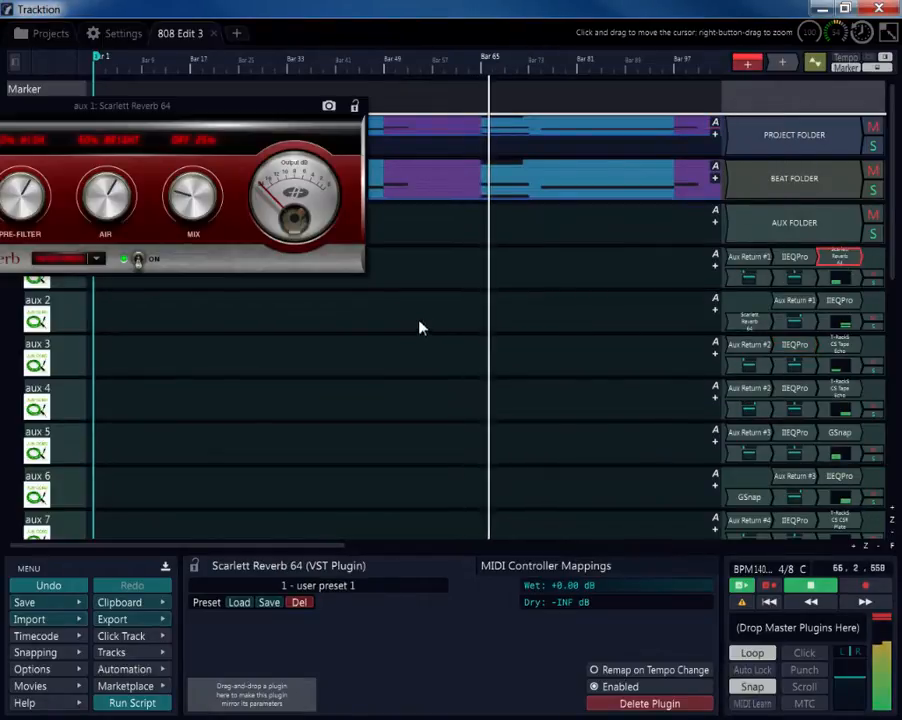
drag(250, 108, 608, 241)
click(455, 392)
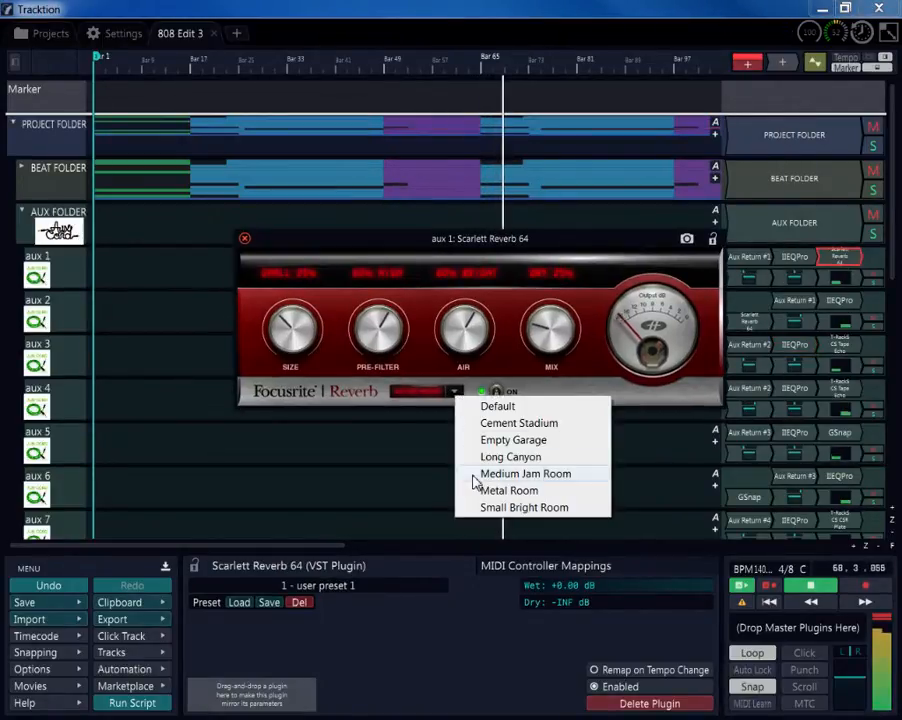
click(508, 440)
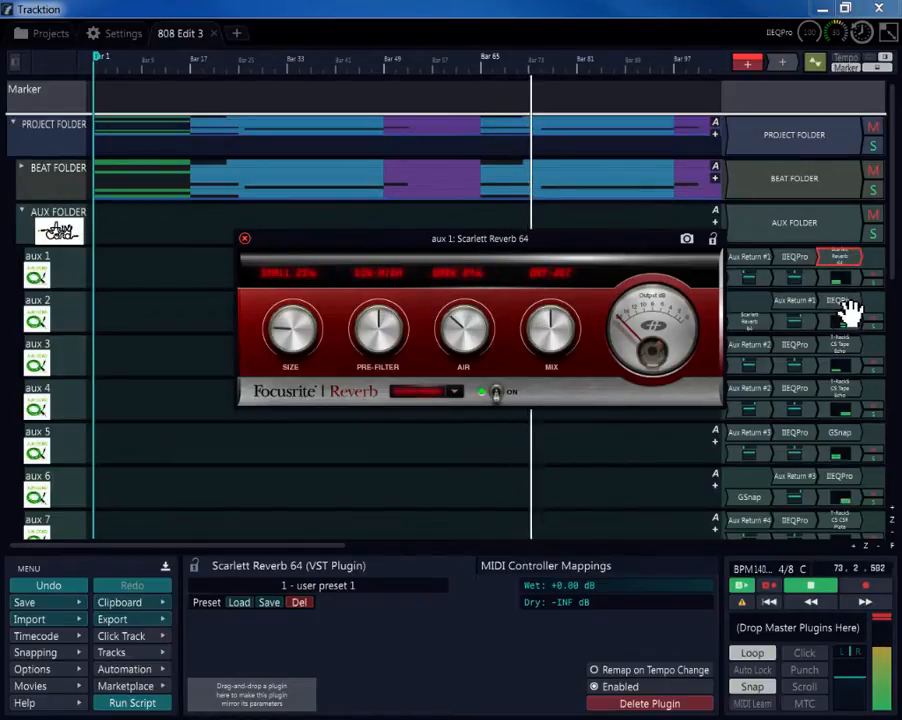
- Open aux 2's Scarlett Reverb 64, load the Metal Room preset, move its window over the lower tracks and close it
double_click(750, 322)
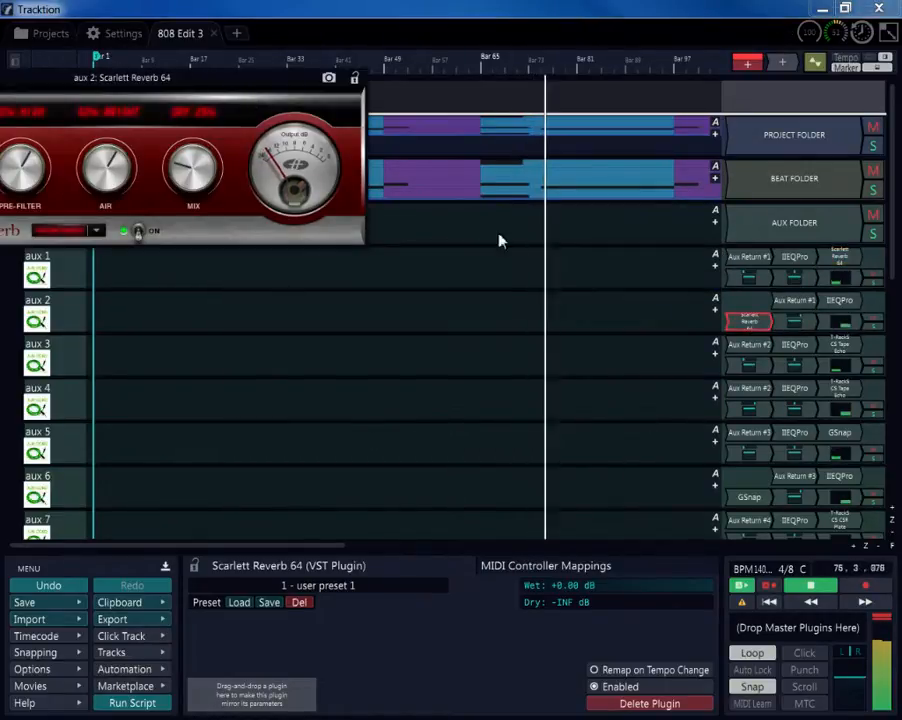
click(100, 230)
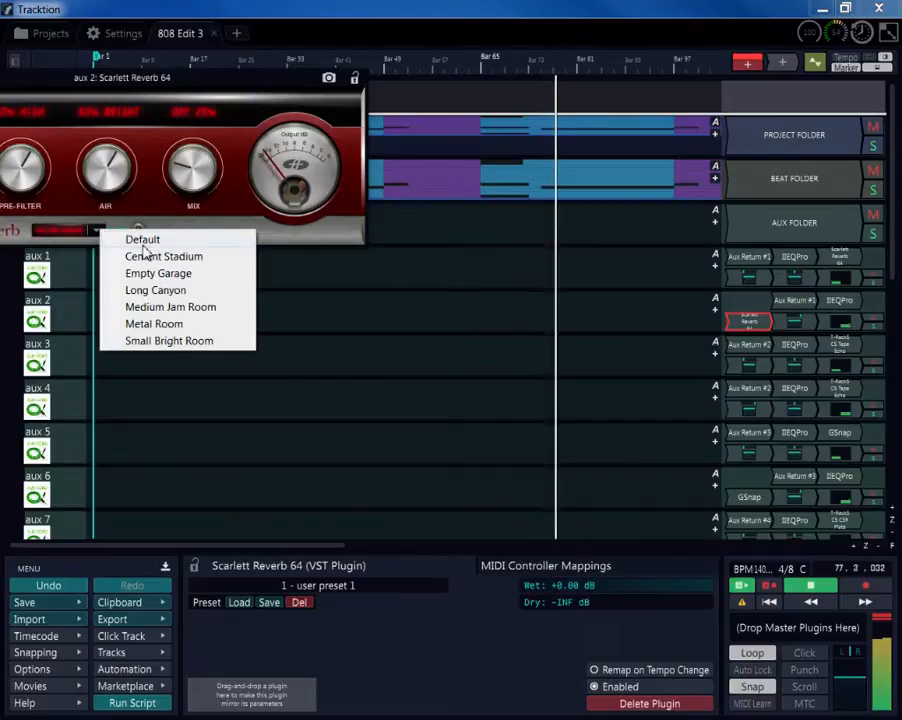
click(183, 324)
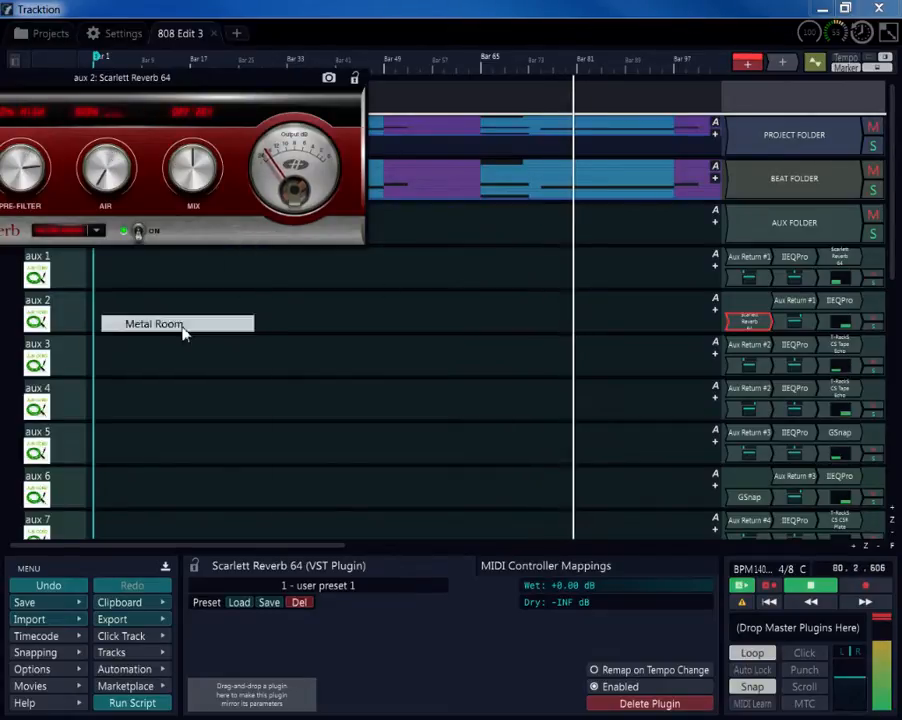
drag(236, 88, 657, 392)
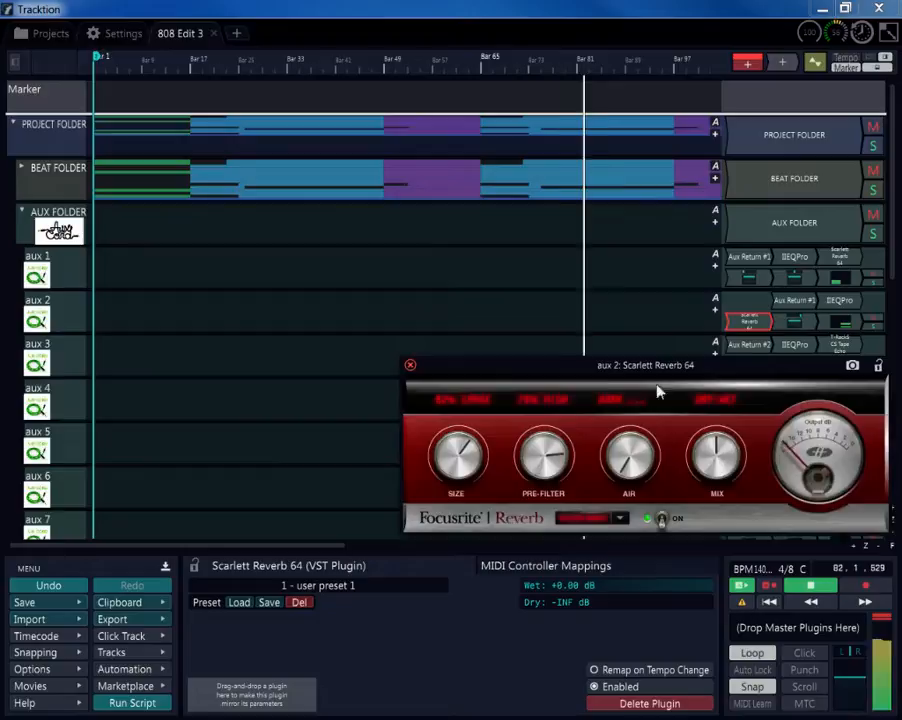
click(410, 365)
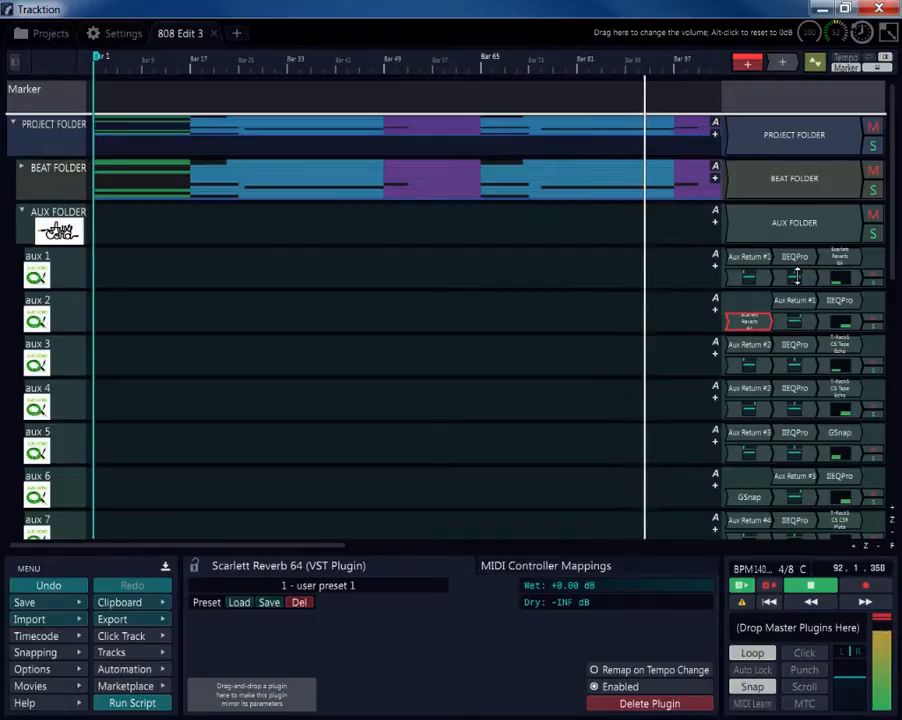
- Pan aux 1 about 0.616 left and aux 2 about 0.605 right, keeping both volumes at +0.00 dB
drag(771, 281, 630, 271)
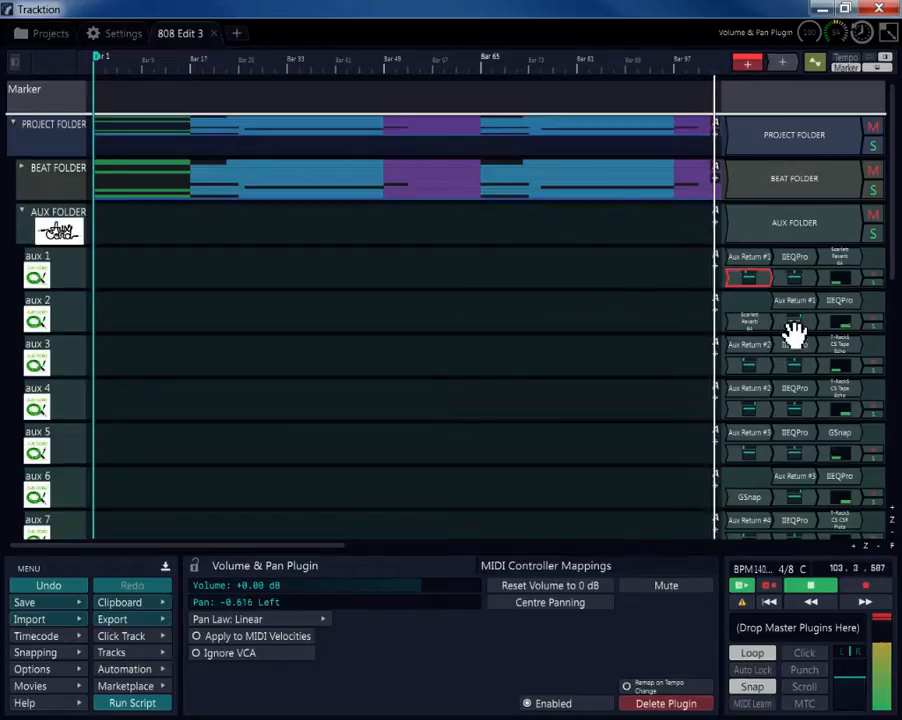
drag(797, 318, 792, 318)
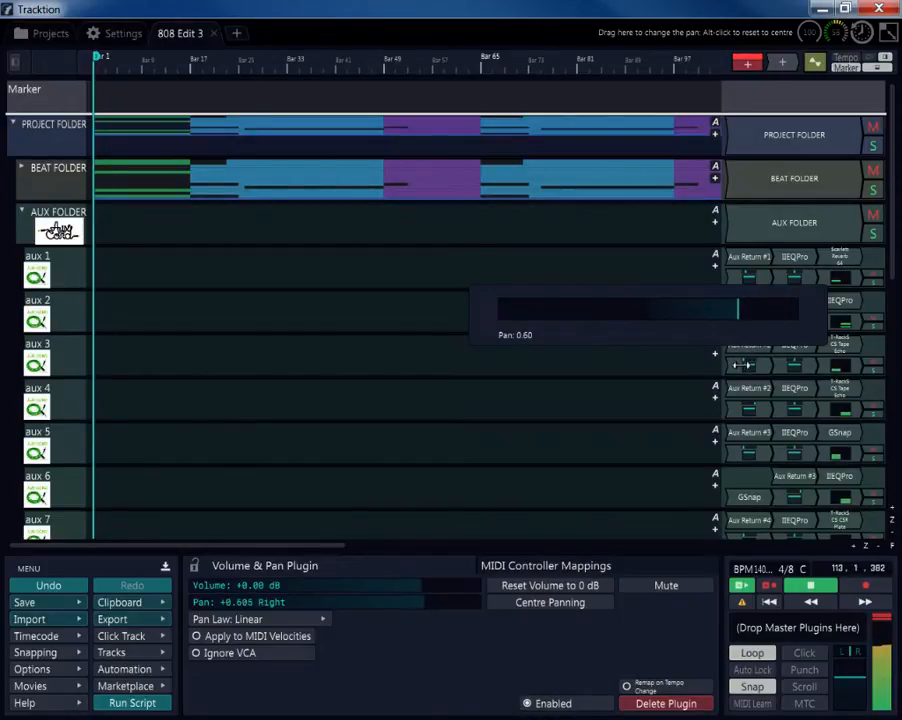
drag(742, 364, 745, 363)
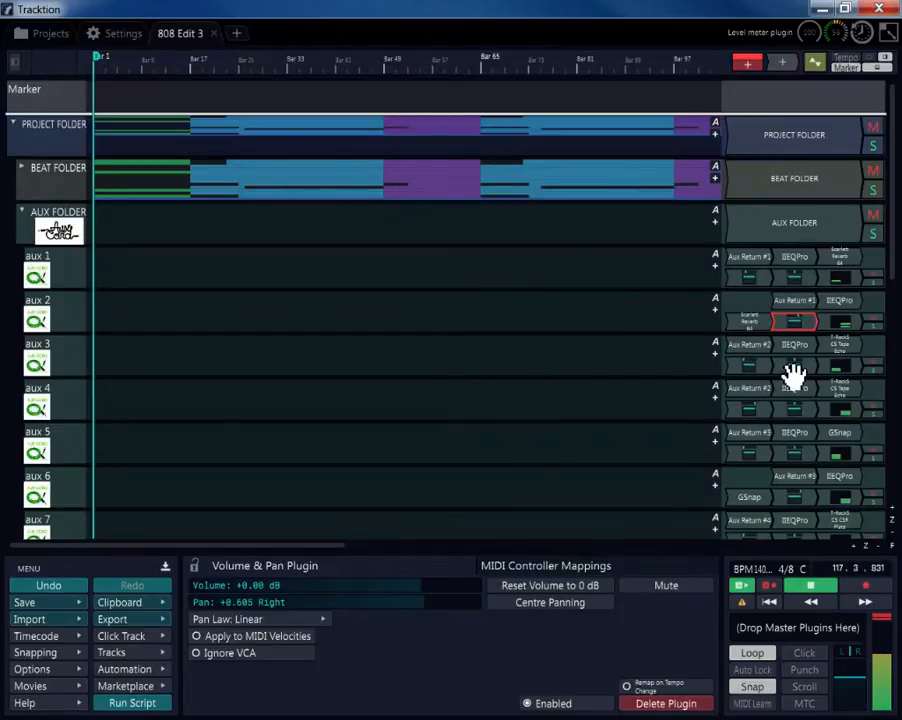
- In aux 3's T-RackS CS Tape Echo, enable BPM sync, set echo time 1/8, volumes A 2.3, B 3.8, and sustain A 3.4, B 1.4
double_click(842, 345)
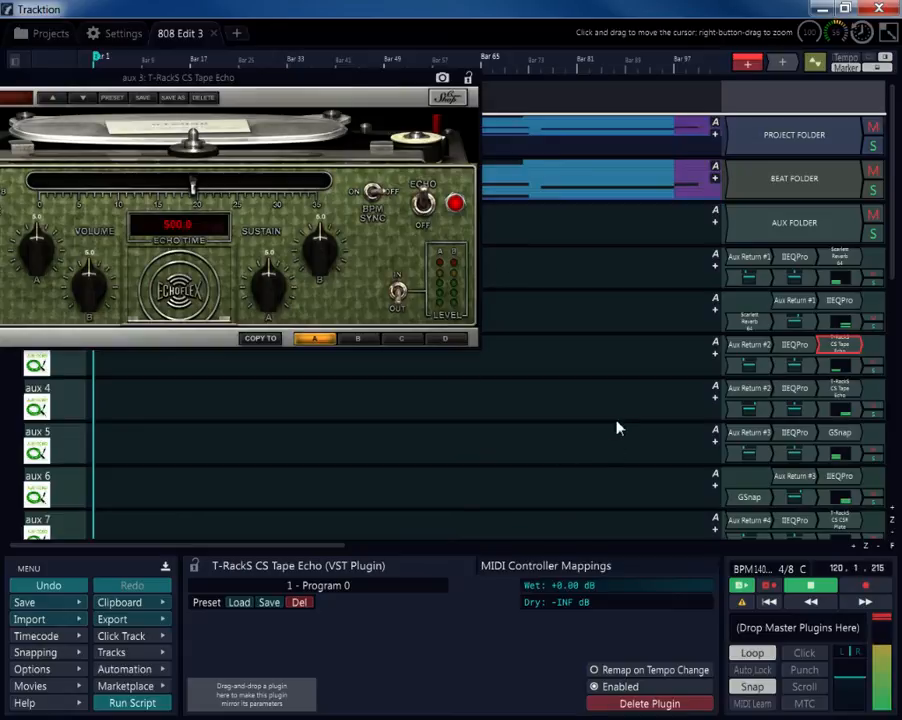
drag(388, 88, 757, 214)
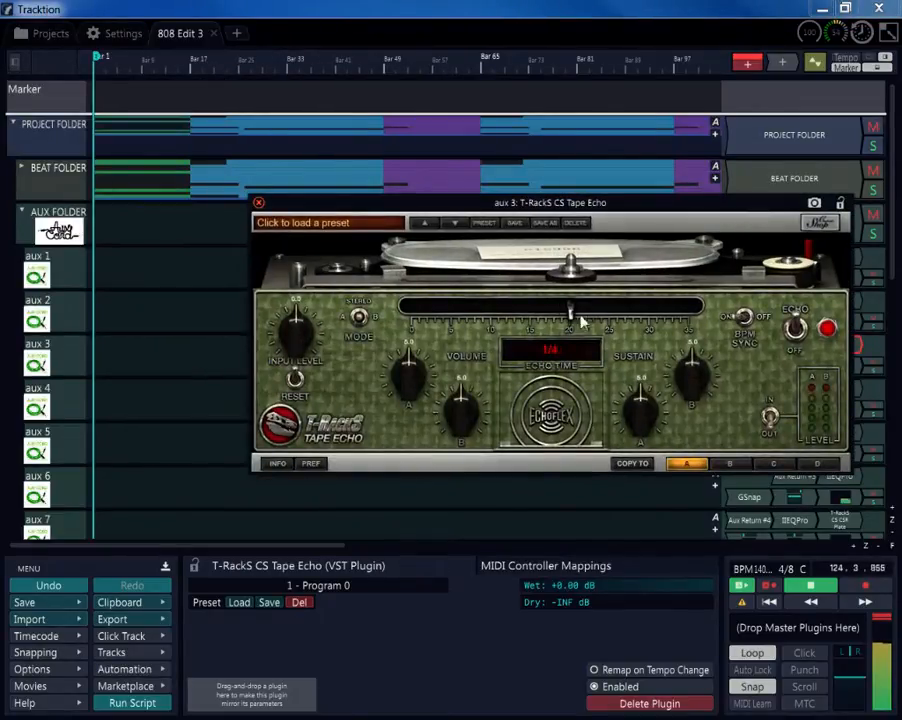
drag(575, 312, 518, 320)
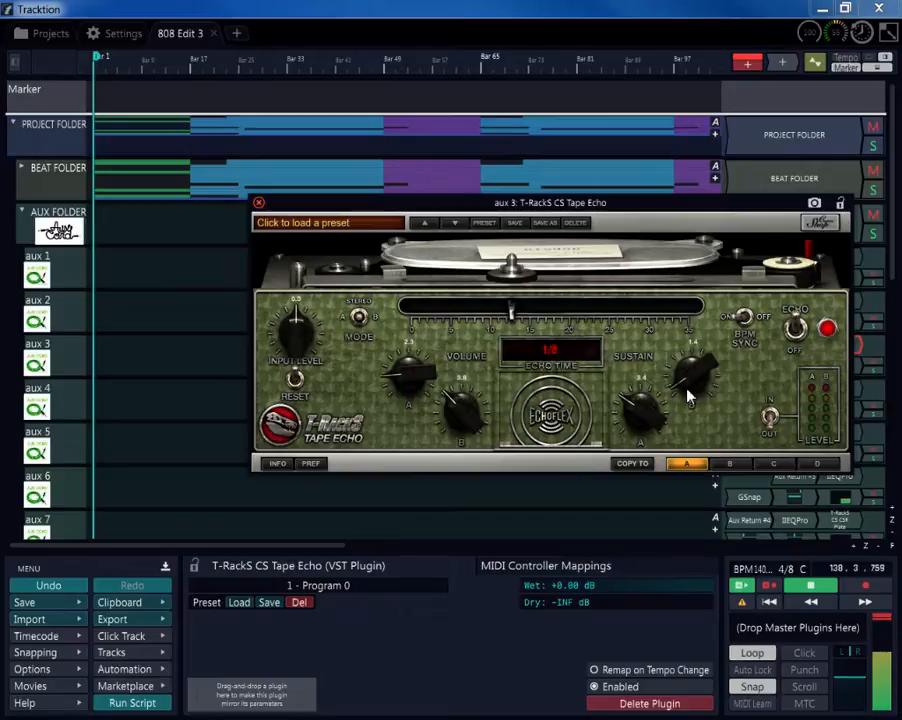
- Set aux 3's Tape Echo sustain B to 2.3 and both right-hand trim screws behind the Echoflex cover to 1.7
click(578, 408)
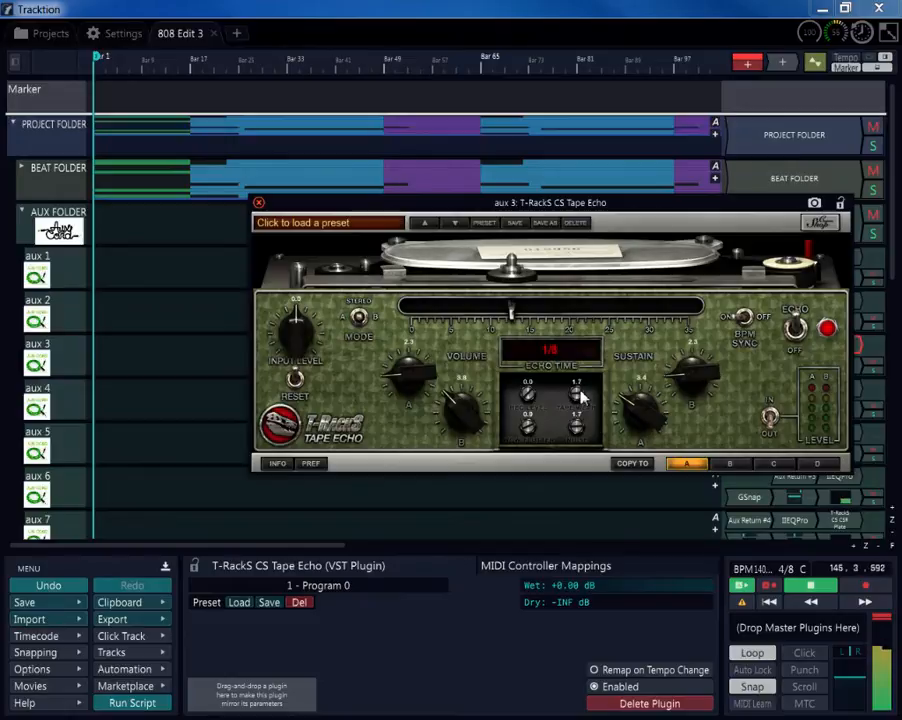
click(258, 203)
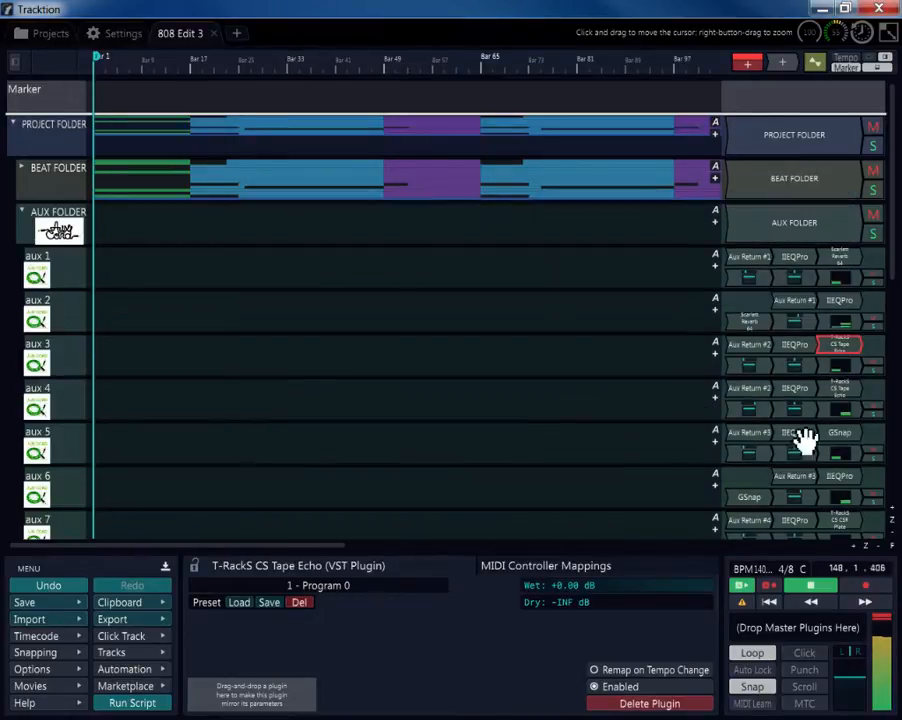
- Lower the volumes on aux 4's Tape Echo to about 3.5 for A and 1.9 for B
double_click(840, 392)
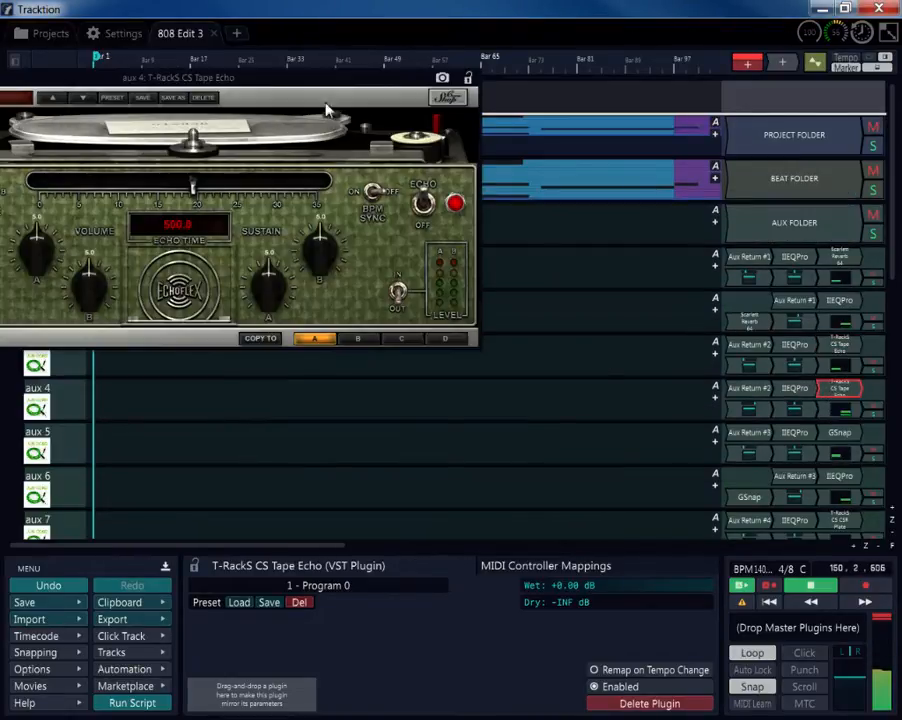
drag(328, 87, 624, 237)
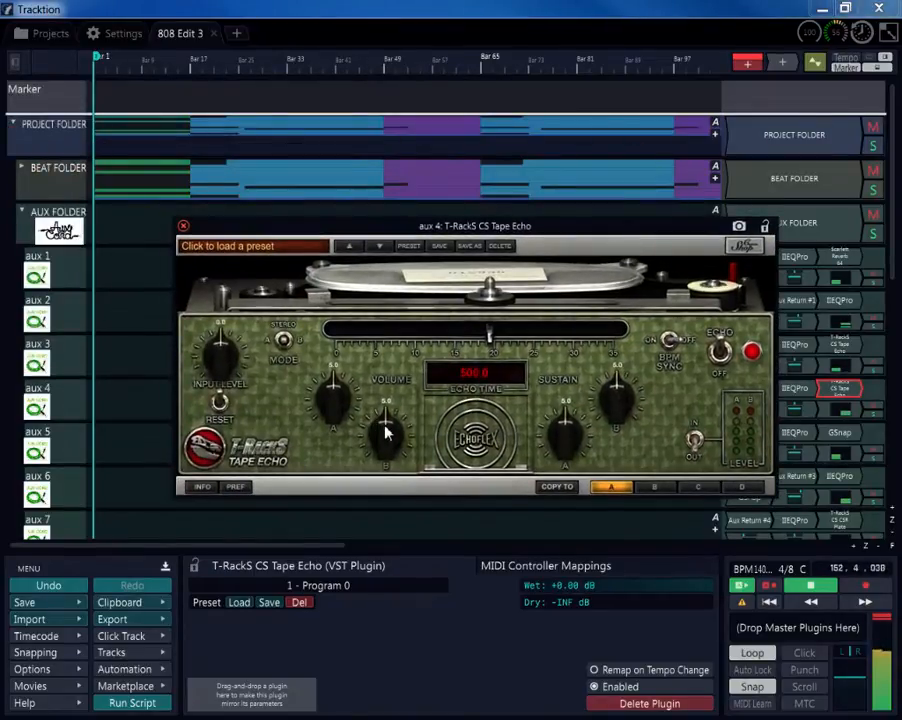
drag(388, 437, 389, 442)
drag(336, 385, 337, 392)
drag(384, 430, 386, 434)
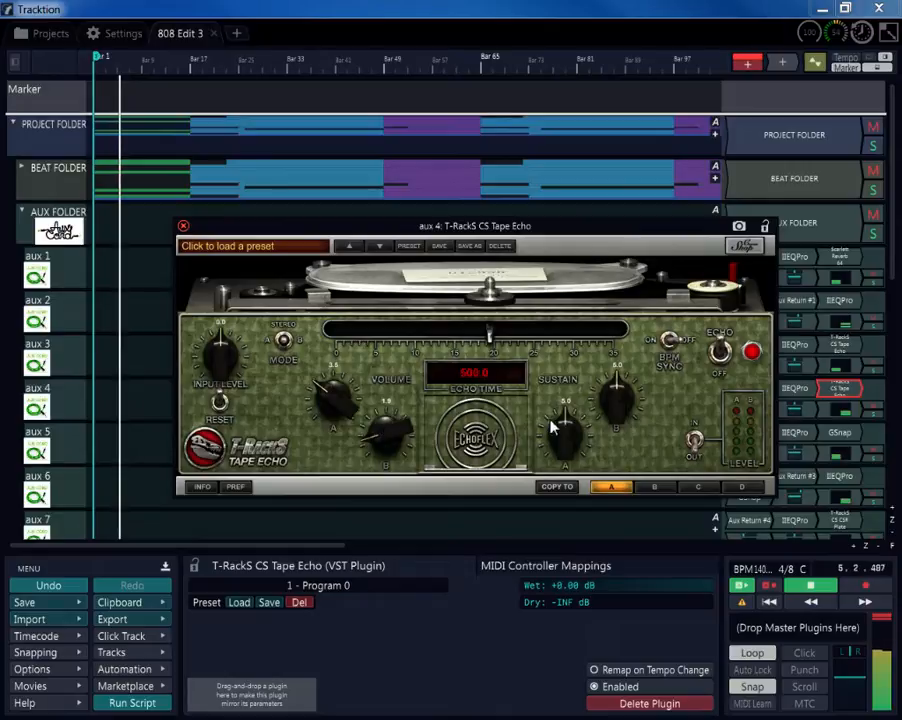
- Sync aux 4's echo time to the BPM at 1/2, set sustain A 1.9 and B 3.6, and the left-hand trim screws to 1.4 and 2.8
drag(552, 428, 564, 433)
click(666, 340)
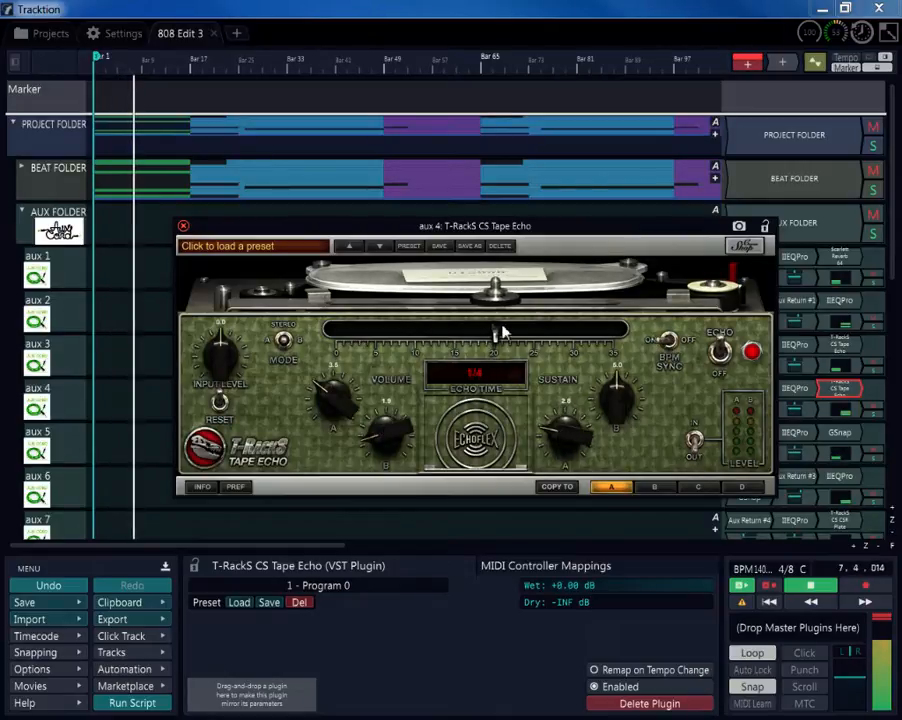
drag(510, 341, 604, 349)
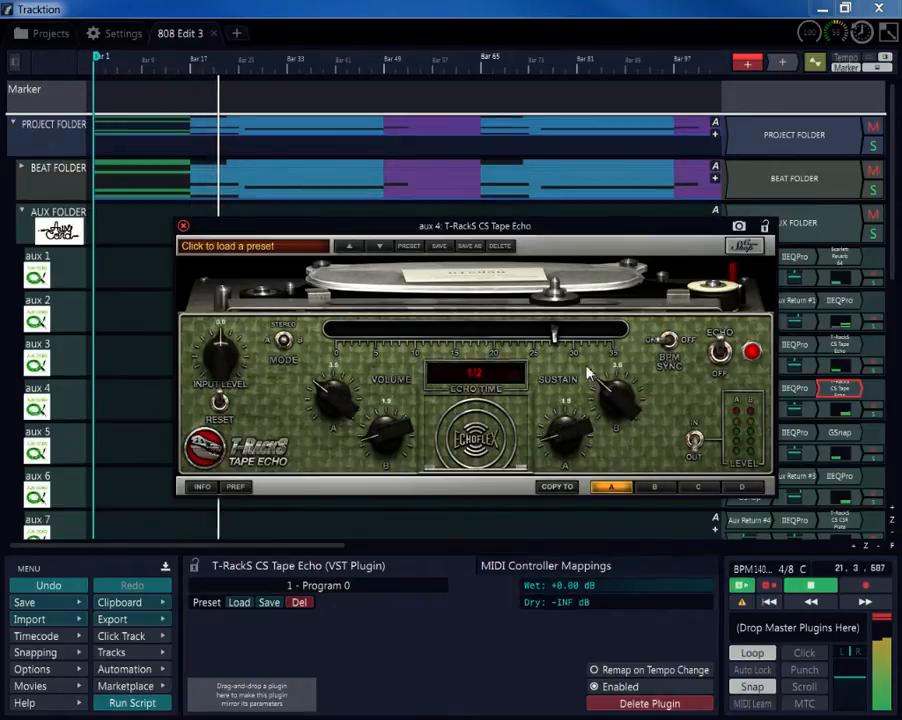
click(487, 416)
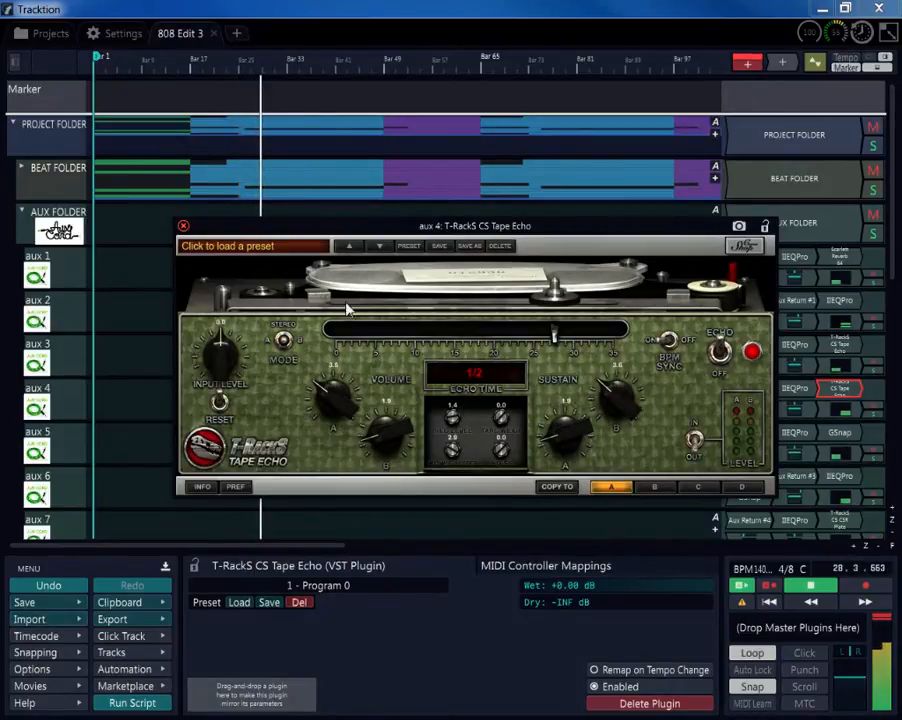
click(183, 227)
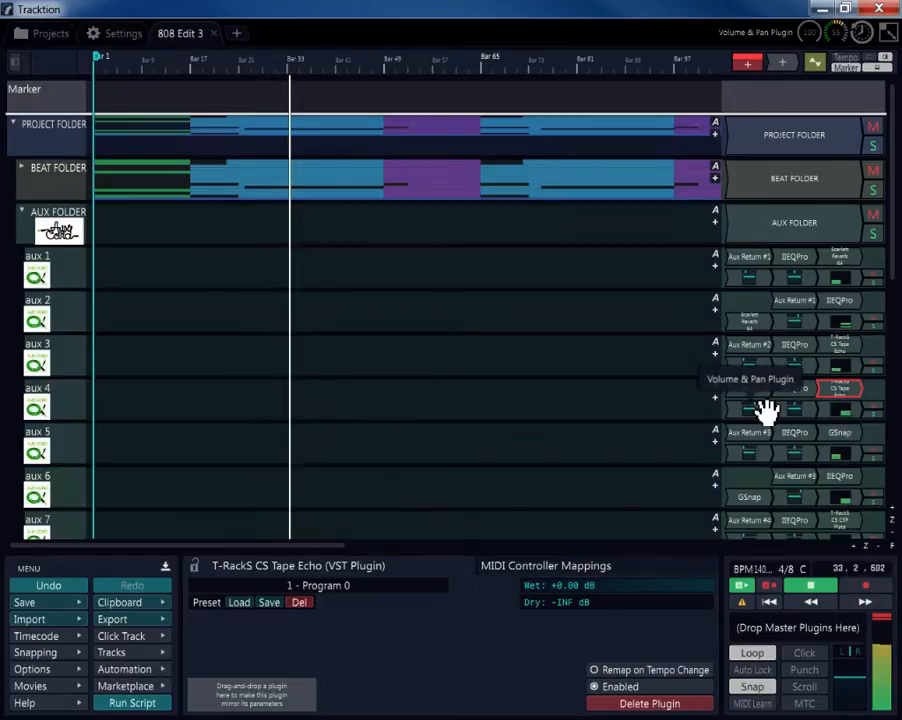
- Adjust the first Volume & Pan plugin on aux 4 and set the one on aux 3 to pan -0.805 left
drag(767, 412, 727, 430)
drag(752, 370, 603, 367)
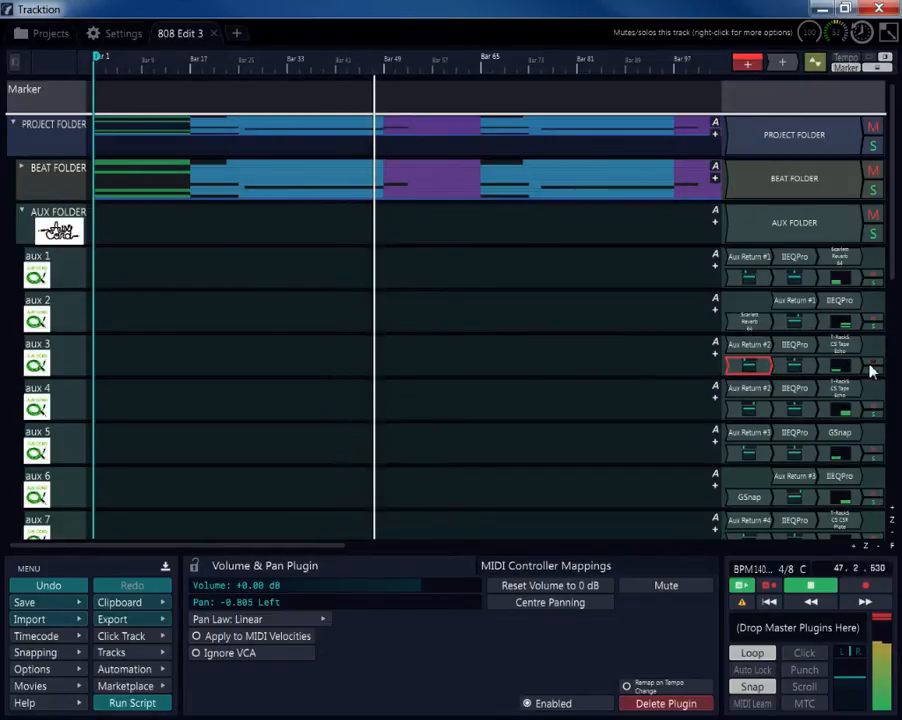
scroll(889, 285, down, 3)
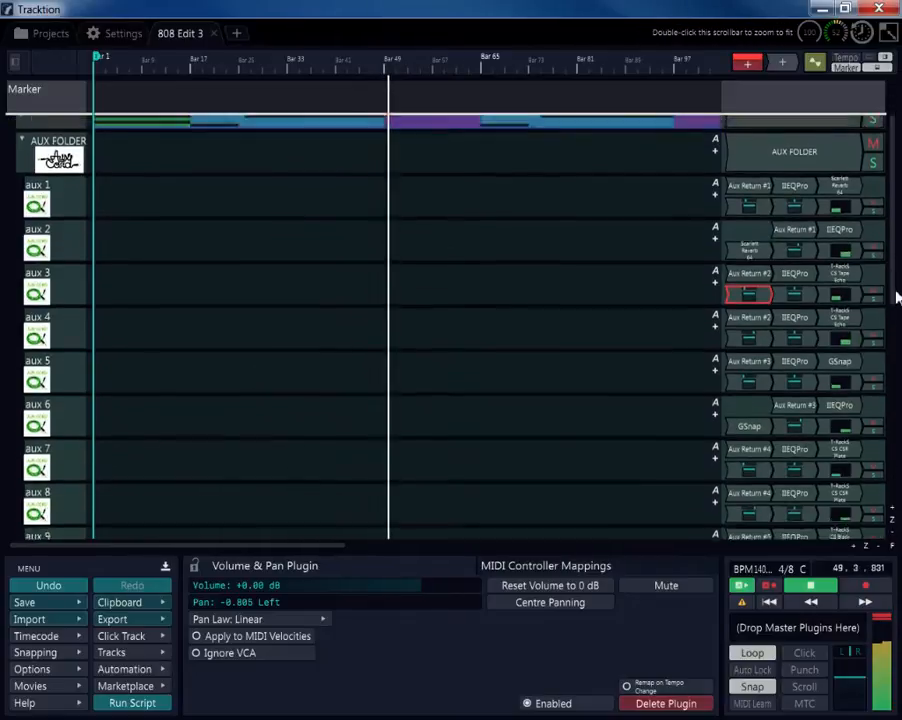
scroll(898, 314, down, 1)
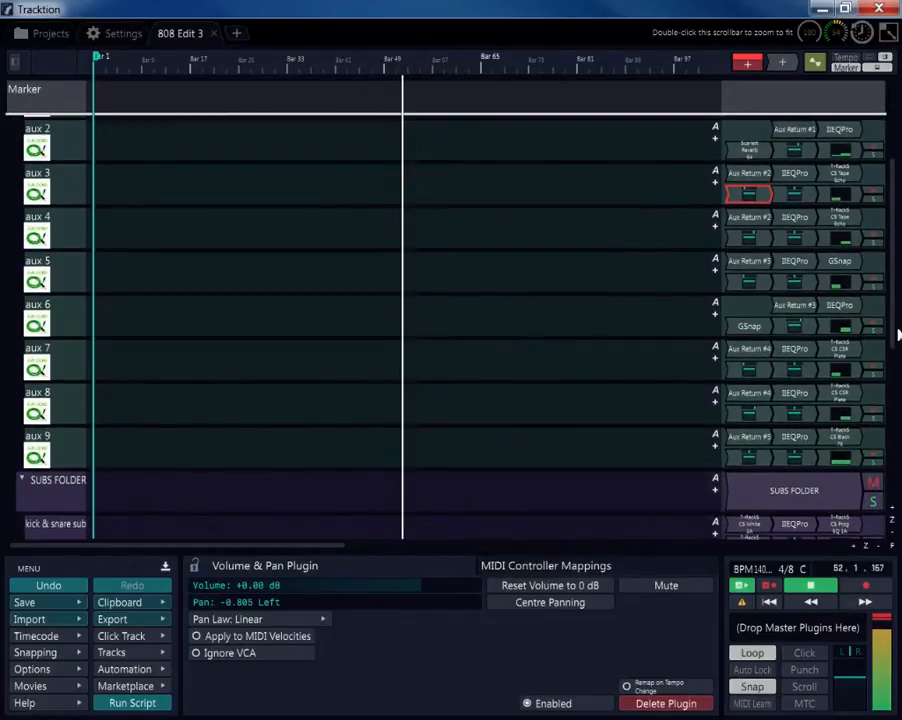
scroll(896, 310, up, 1)
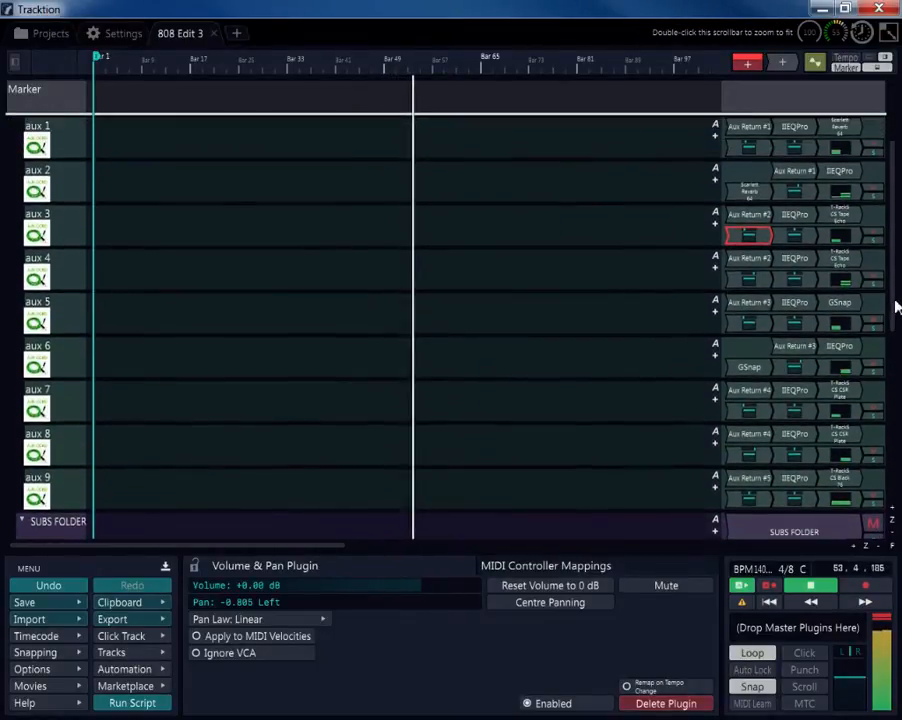
double_click(842, 303)
right_click(842, 303)
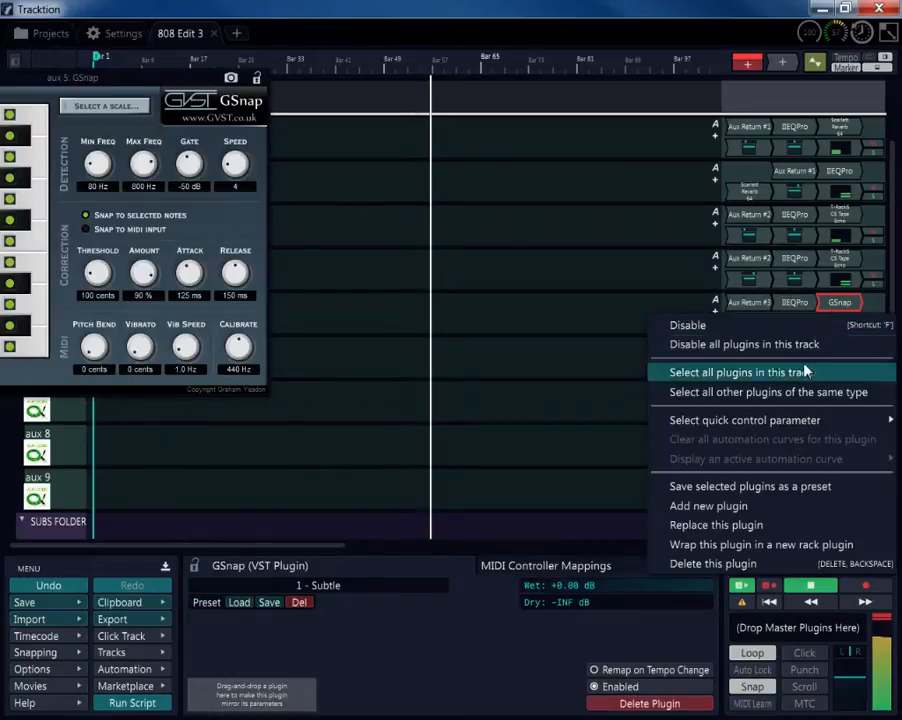
click(770, 527)
mouse_move(686, 180)
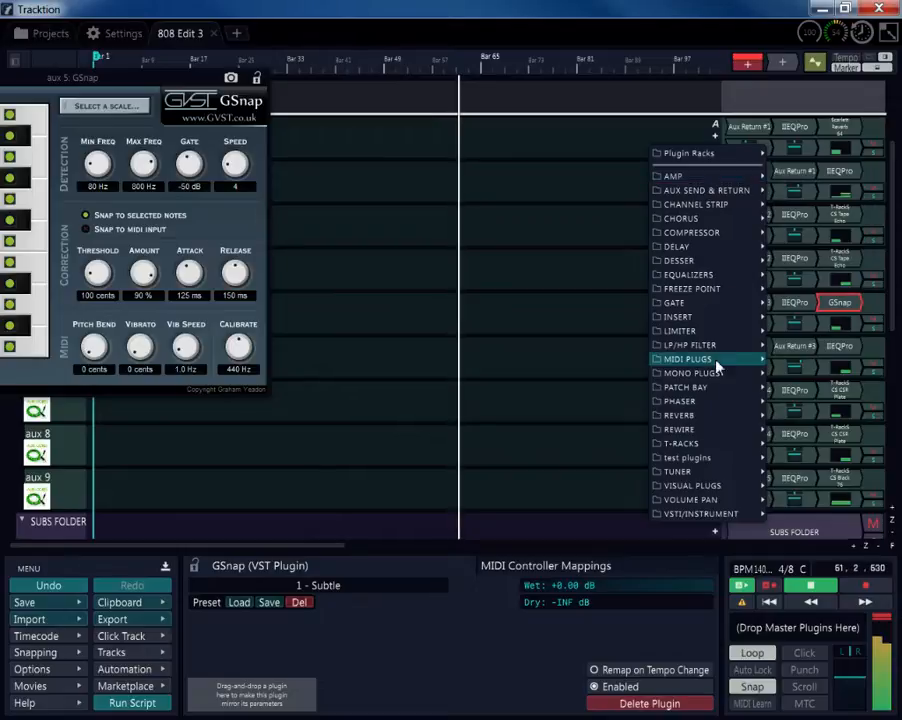
click(892, 314)
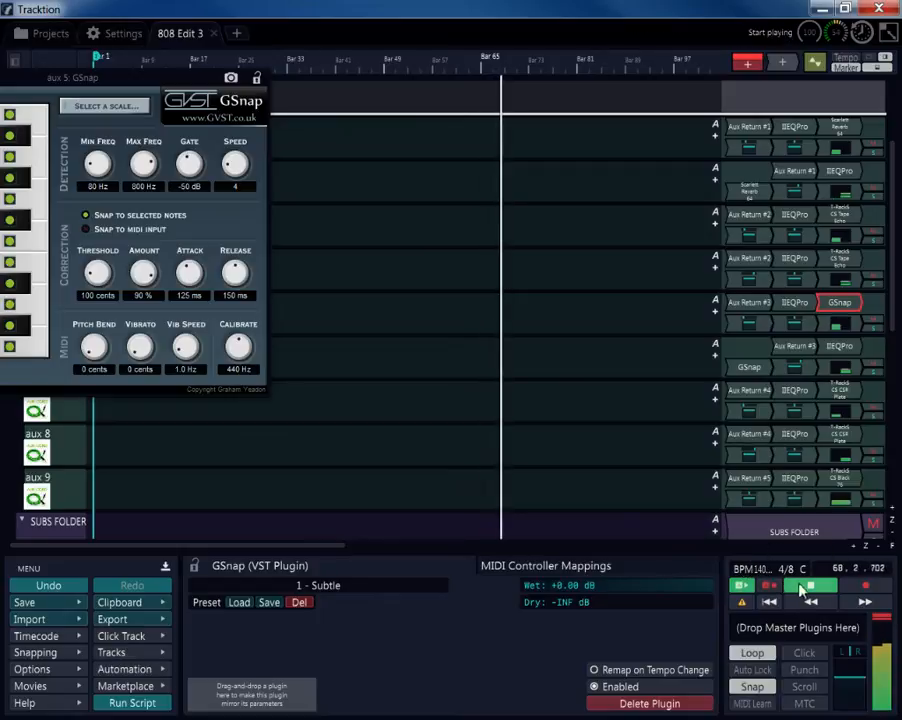
- Move the Aux Send #3 plugin from the BEAT FADER track to the end of the keys/synth sub track's plugin chain
scroll(878, 450, down, 8)
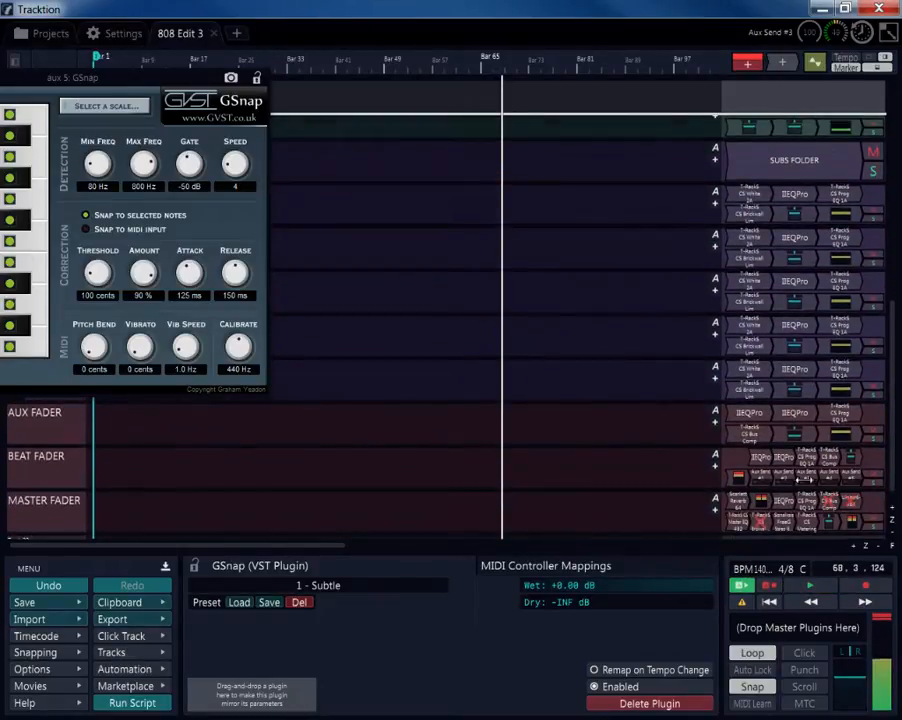
click(808, 484)
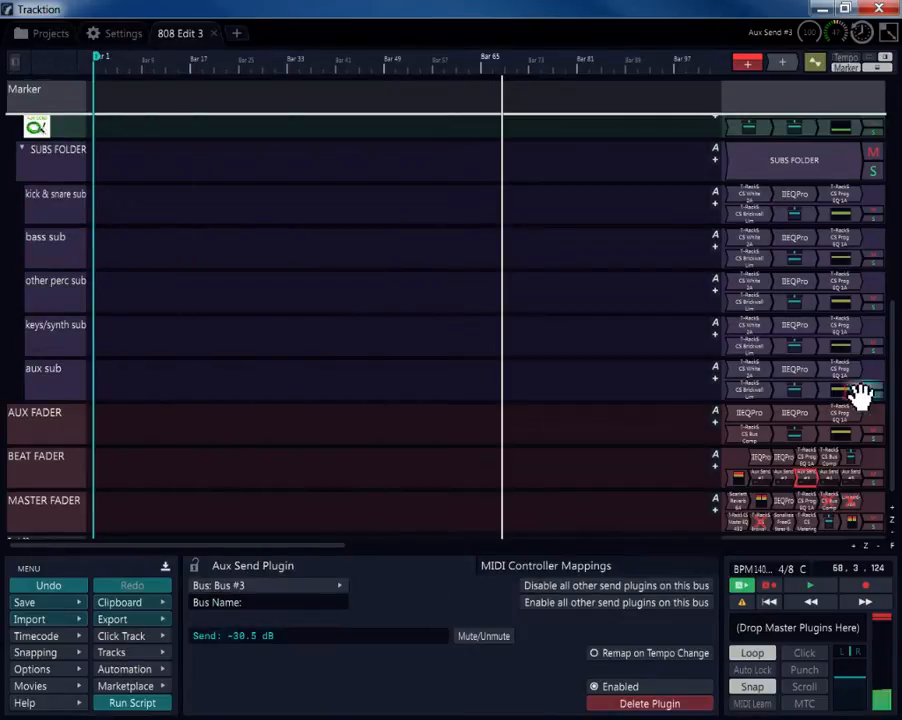
drag(866, 363, 858, 365)
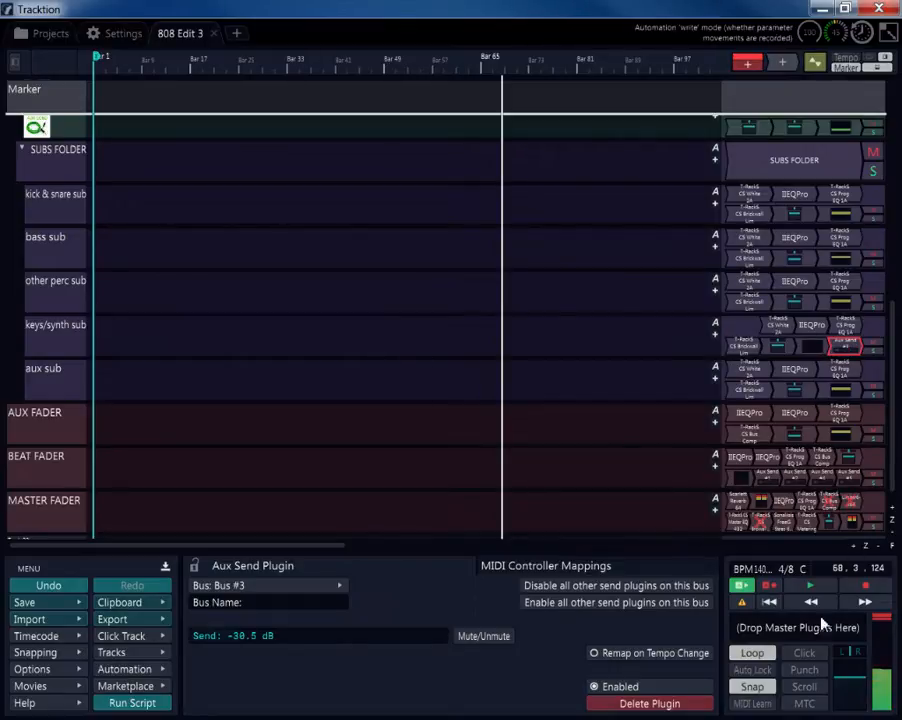
- Play the edit from the start and set the keys/synth sub's Aux Send #3 level to -17.1 dB
click(767, 603)
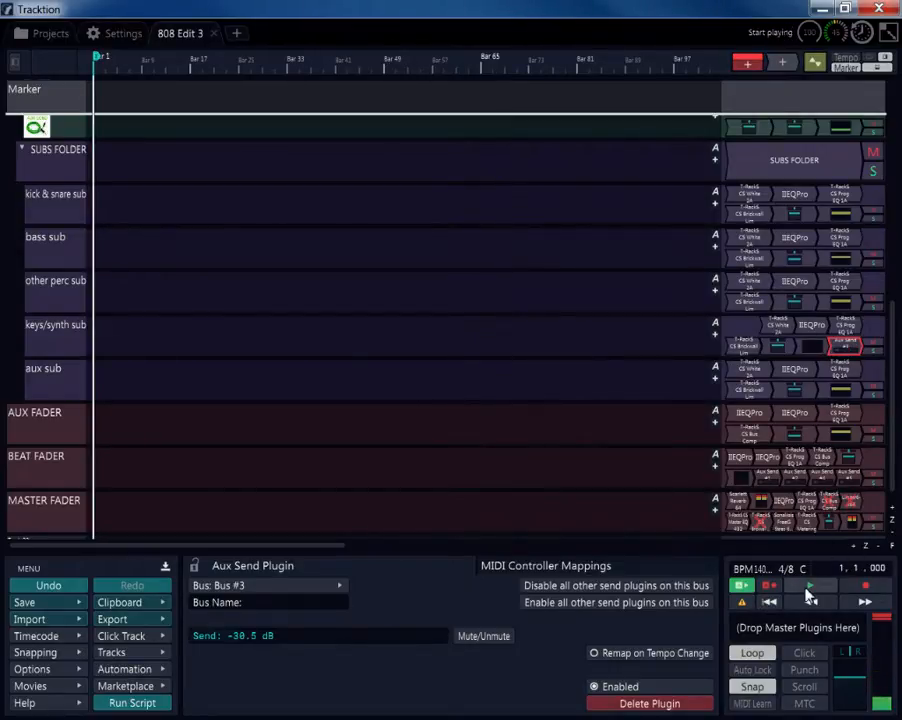
click(809, 588)
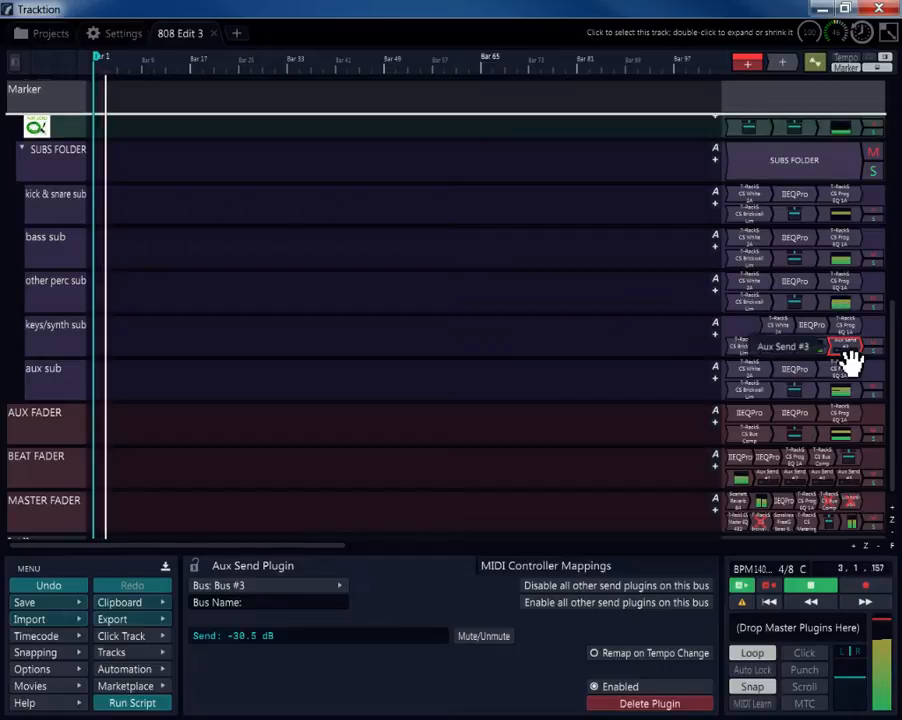
drag(848, 350, 673, 346)
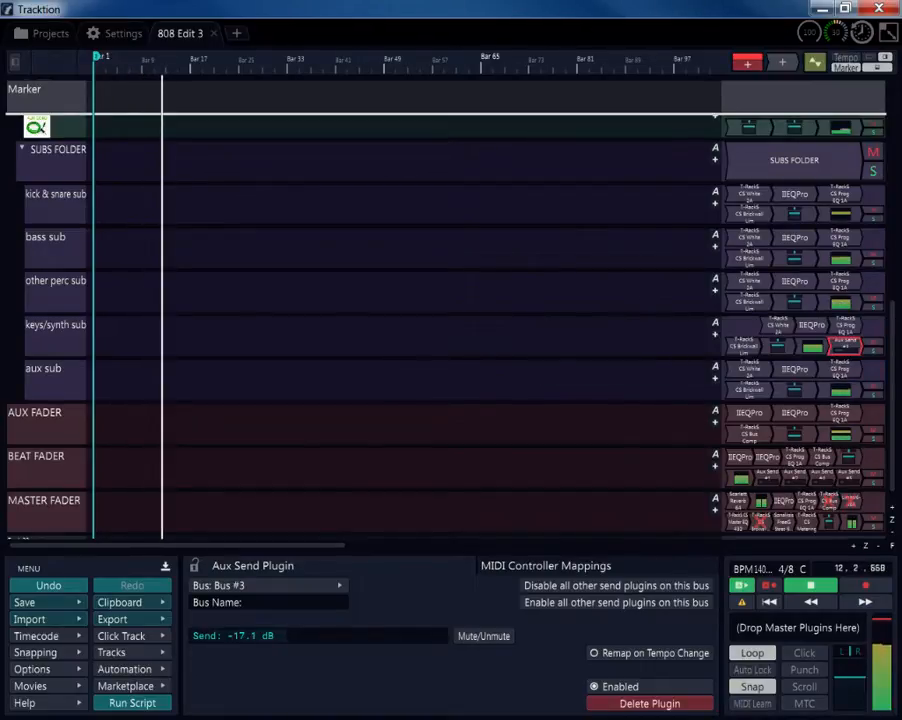
click(886, 403)
- Set the key and scale of GSnap on aux 6 to D Pentatonic, keeping the threshold set to fill gaps
scroll(886, 403, up, 5)
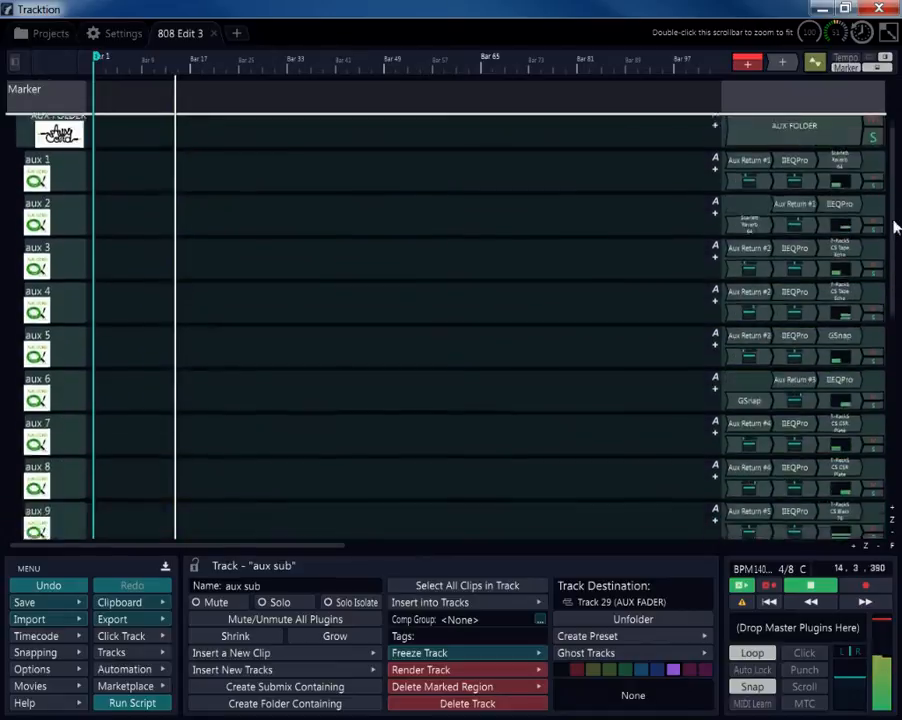
scroll(888, 402, down, 2)
scroll(886, 403, down, 2)
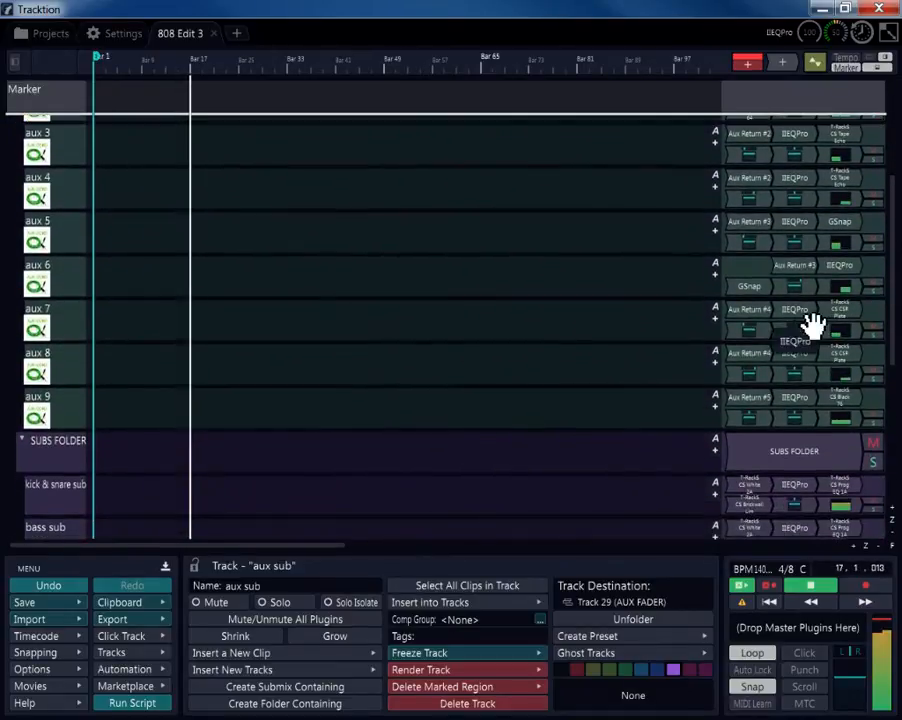
double_click(756, 288)
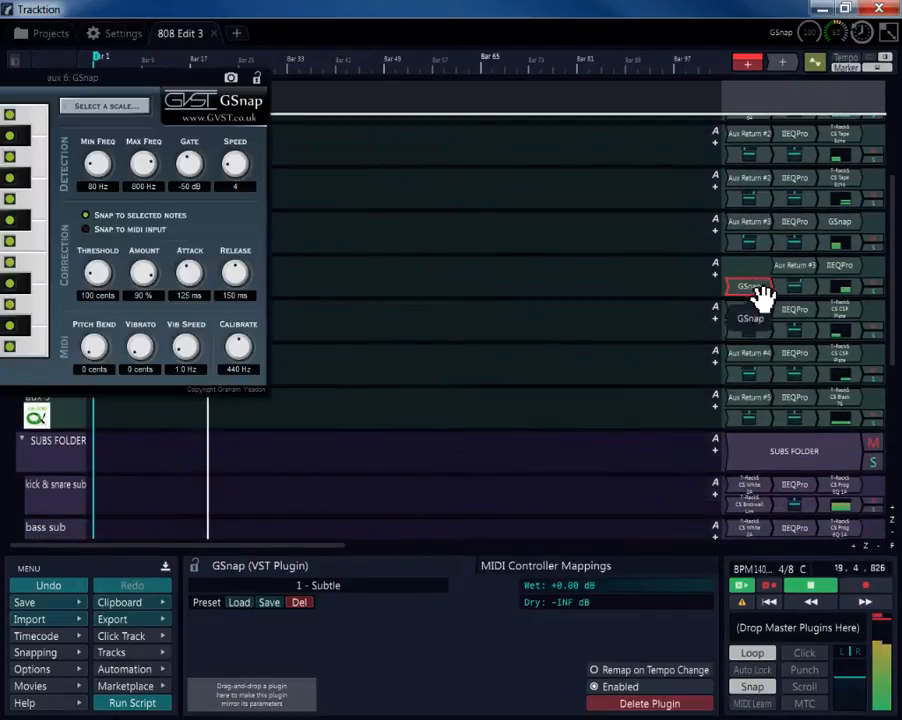
click(106, 106)
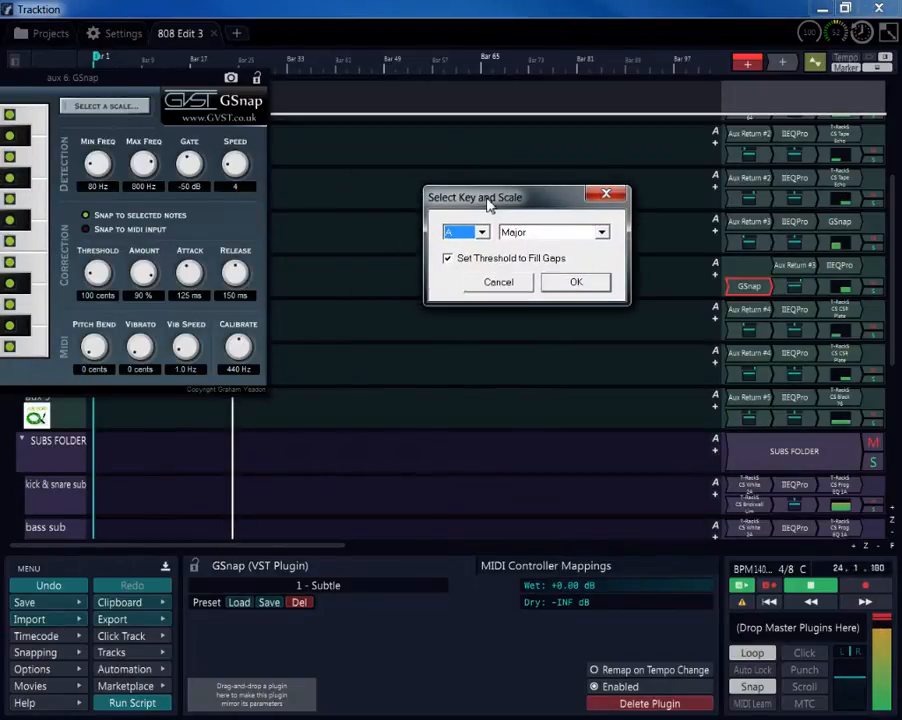
click(482, 232)
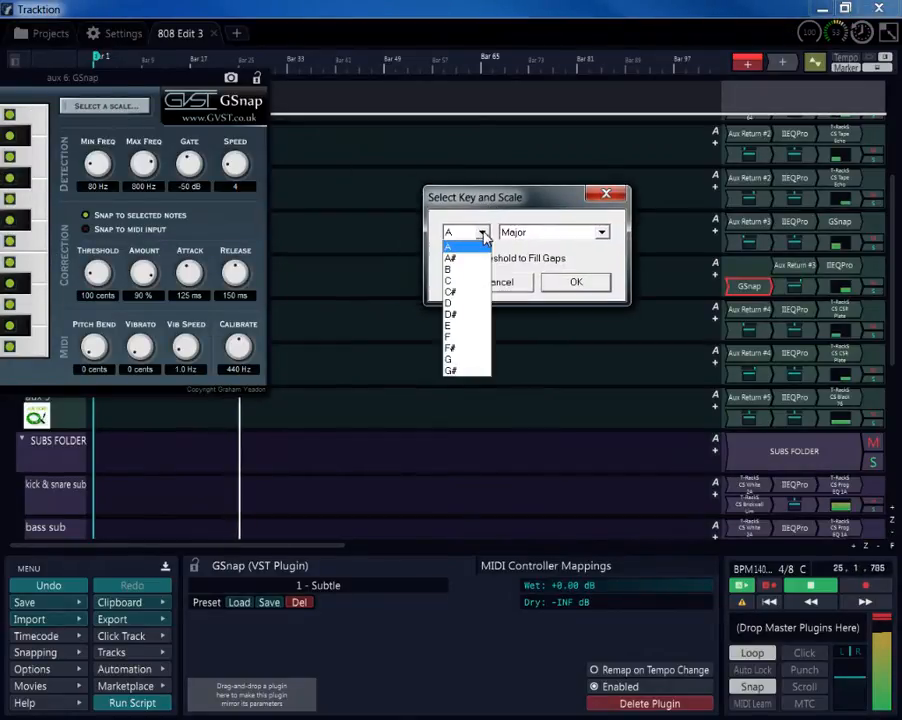
click(477, 304)
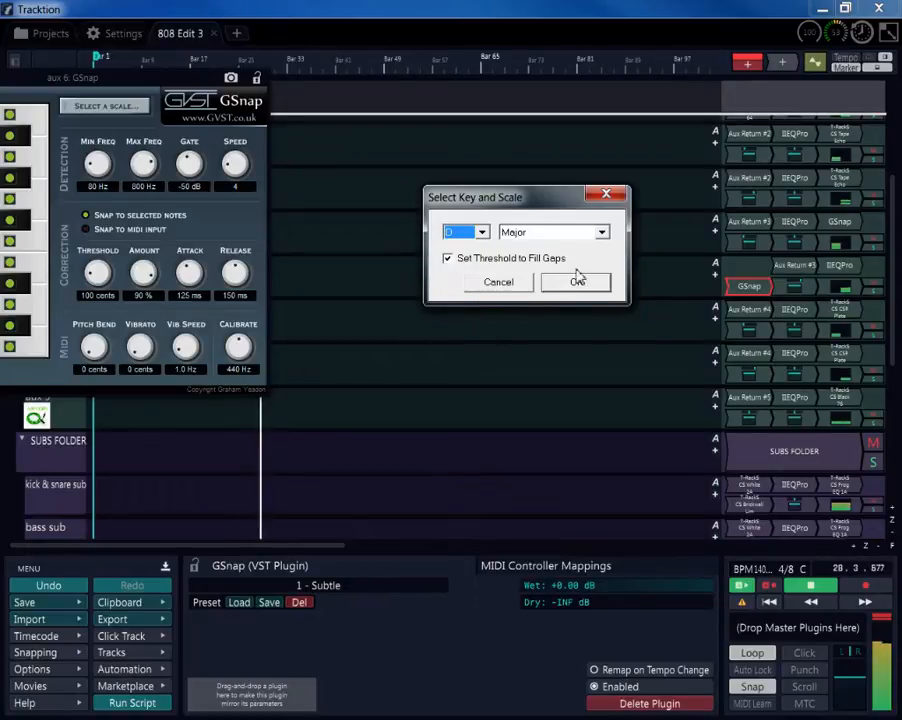
click(602, 232)
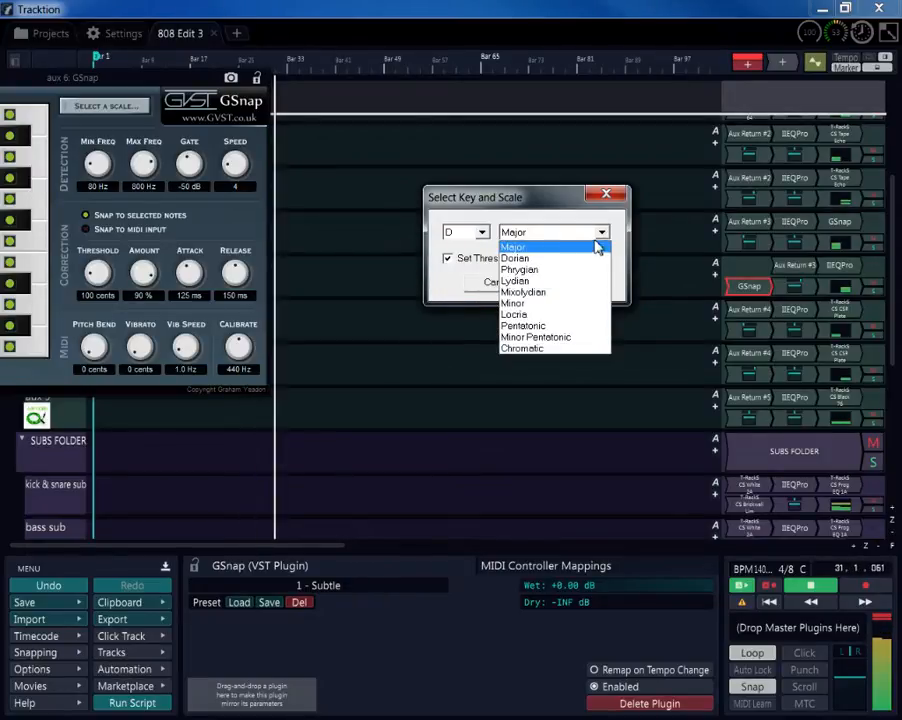
click(570, 326)
click(578, 283)
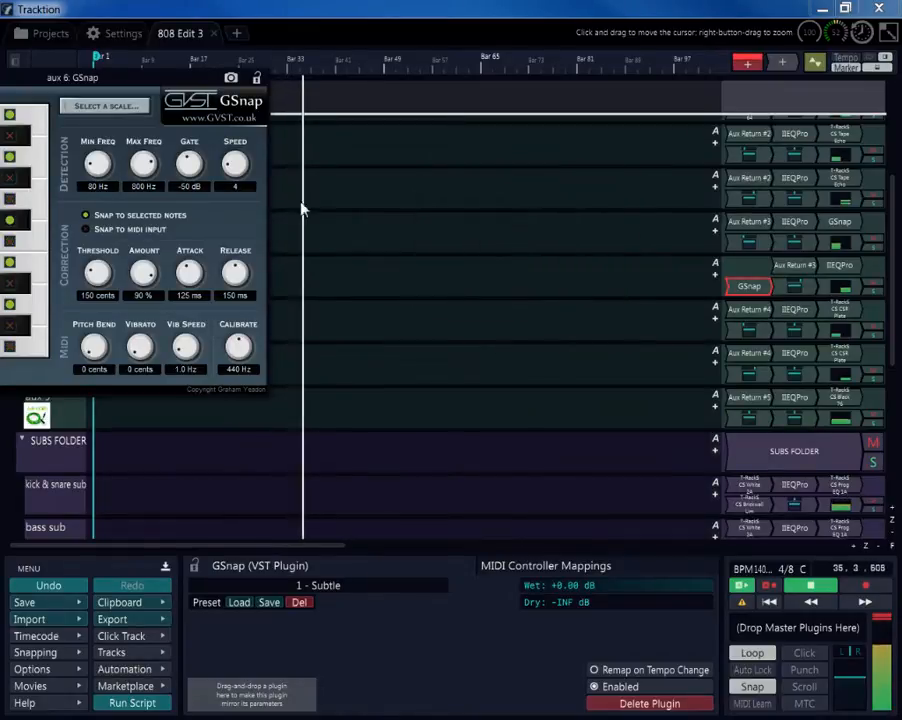
drag(100, 77, 377, 149)
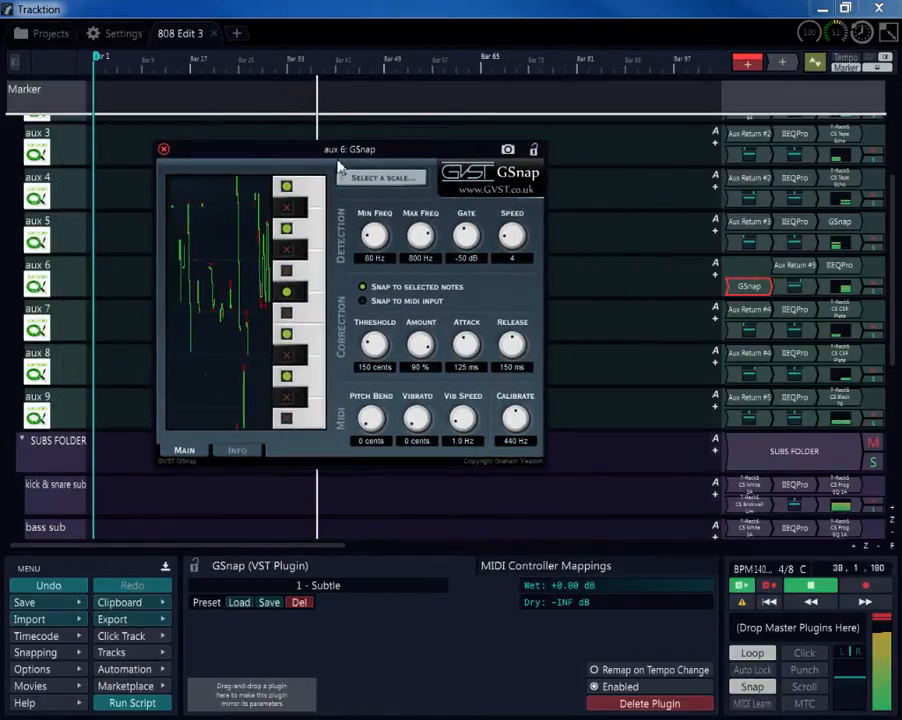
click(163, 150)
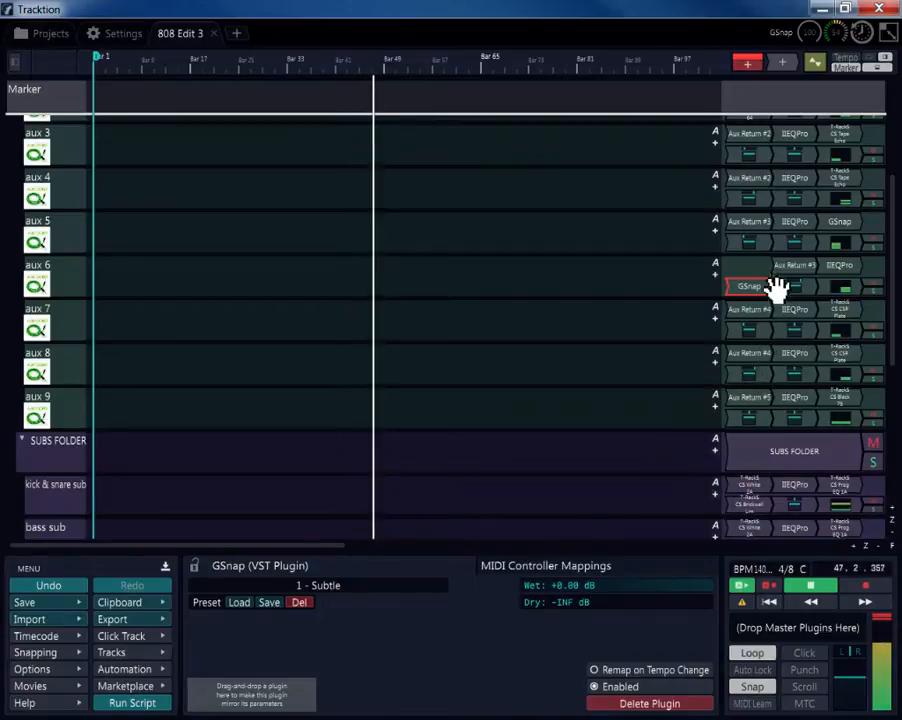
- Check the GSnap settings on aux 5 and inspect that track's second Volume & Pan plugin
double_click(855, 230)
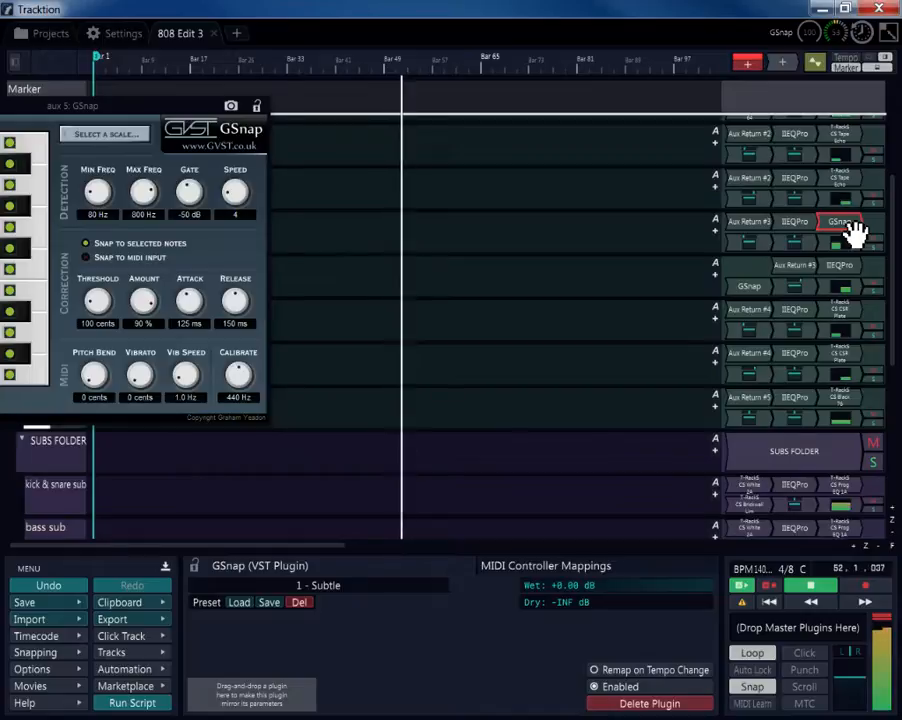
key(Escape)
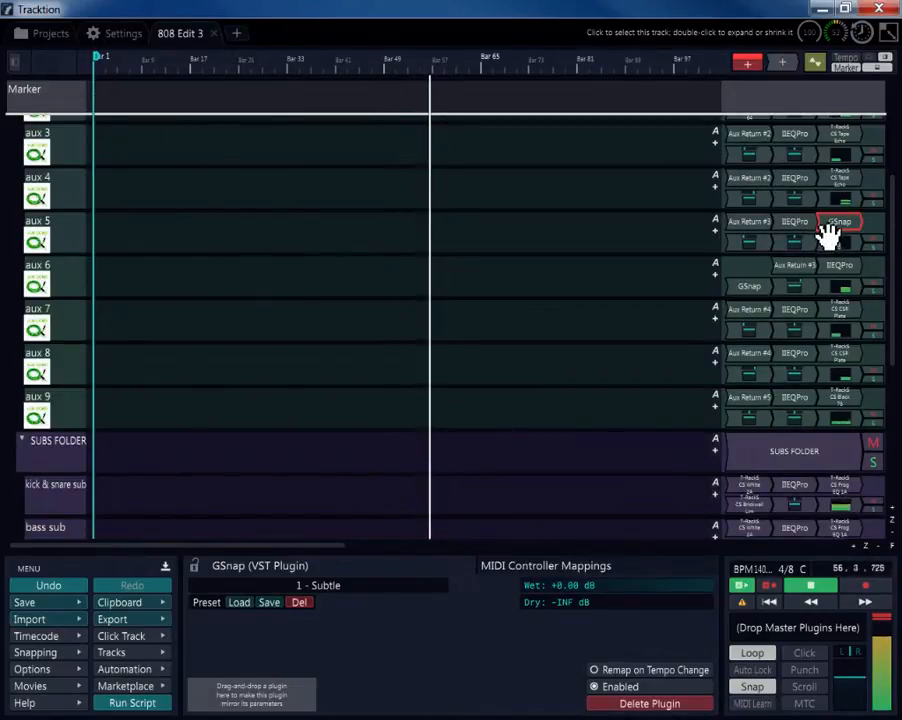
click(794, 249)
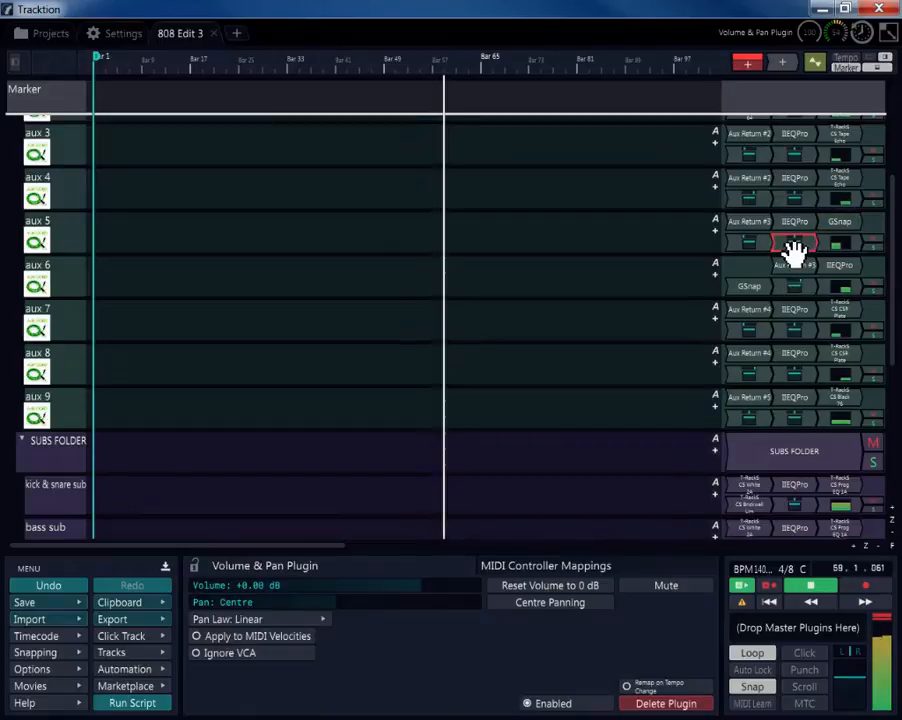
- Load the "3 - Share the Pain" program in GSnap on aux 5
drag(794, 249, 808, 270)
double_click(836, 221)
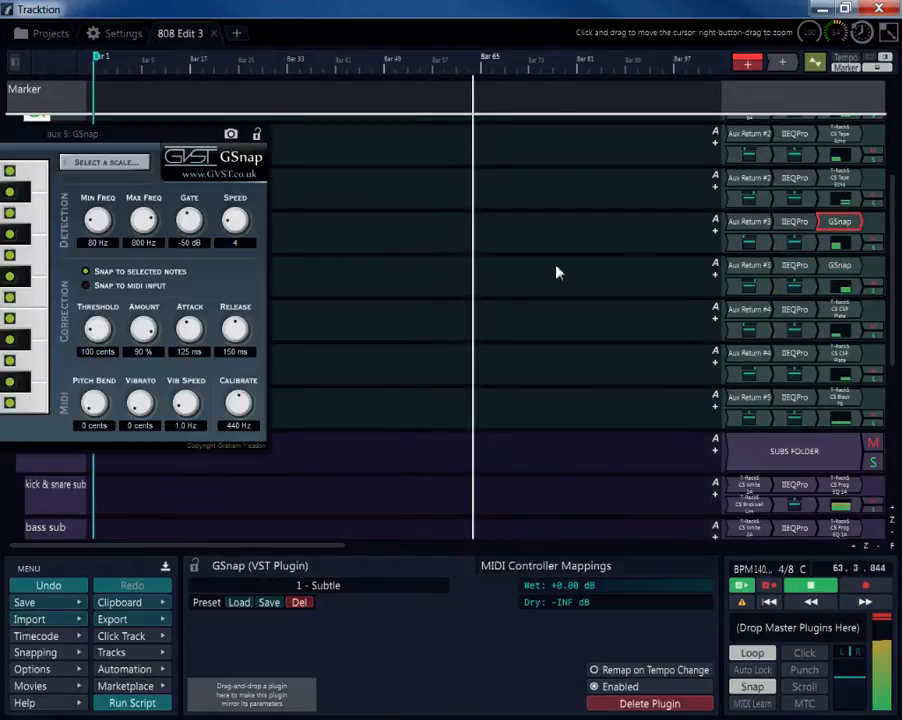
drag(91, 133, 311, 204)
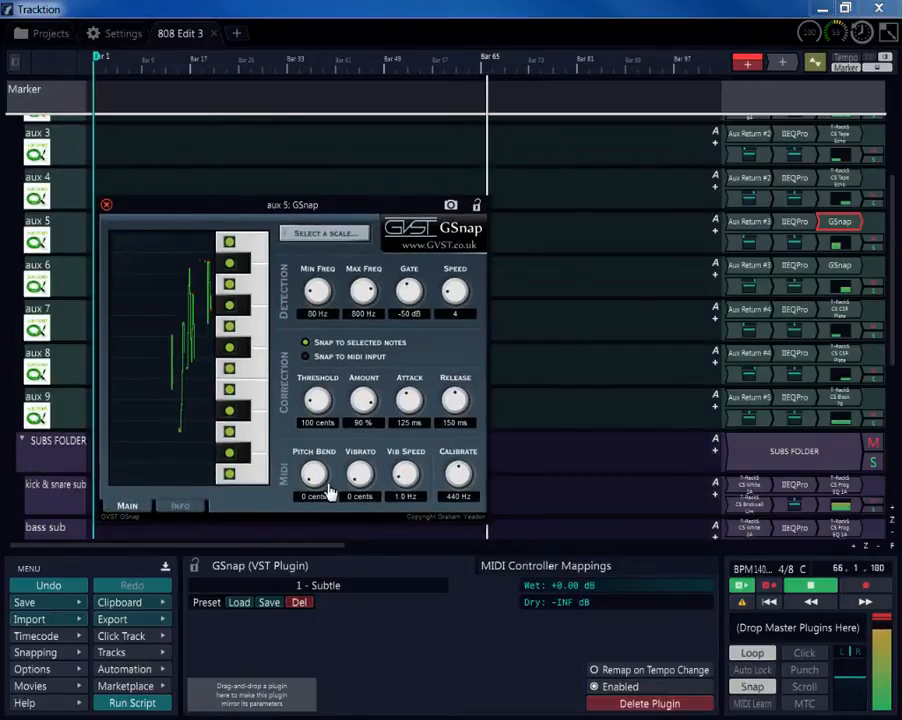
click(318, 586)
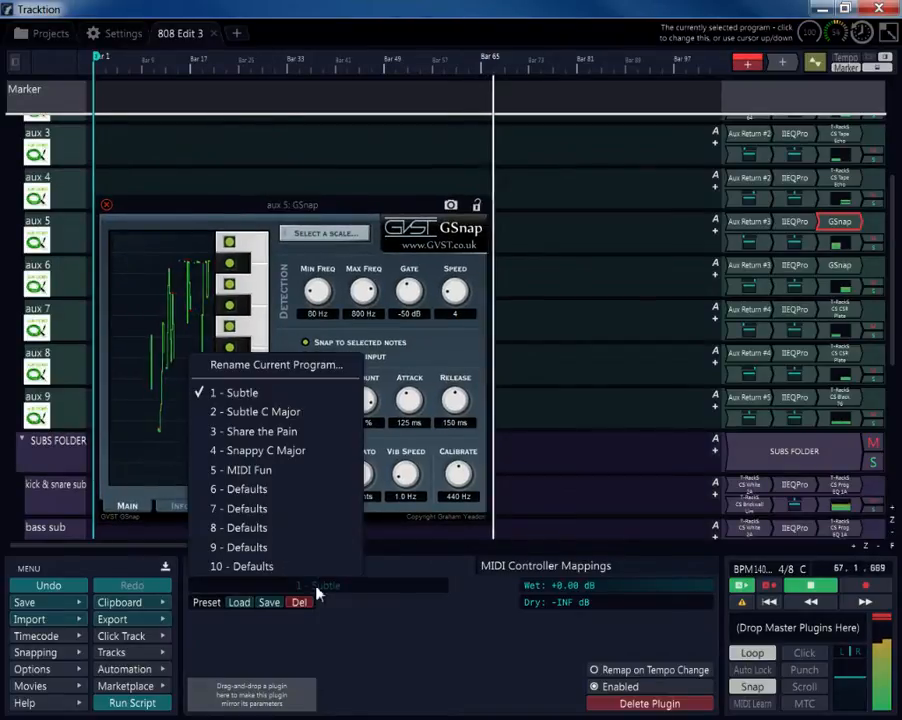
click(254, 433)
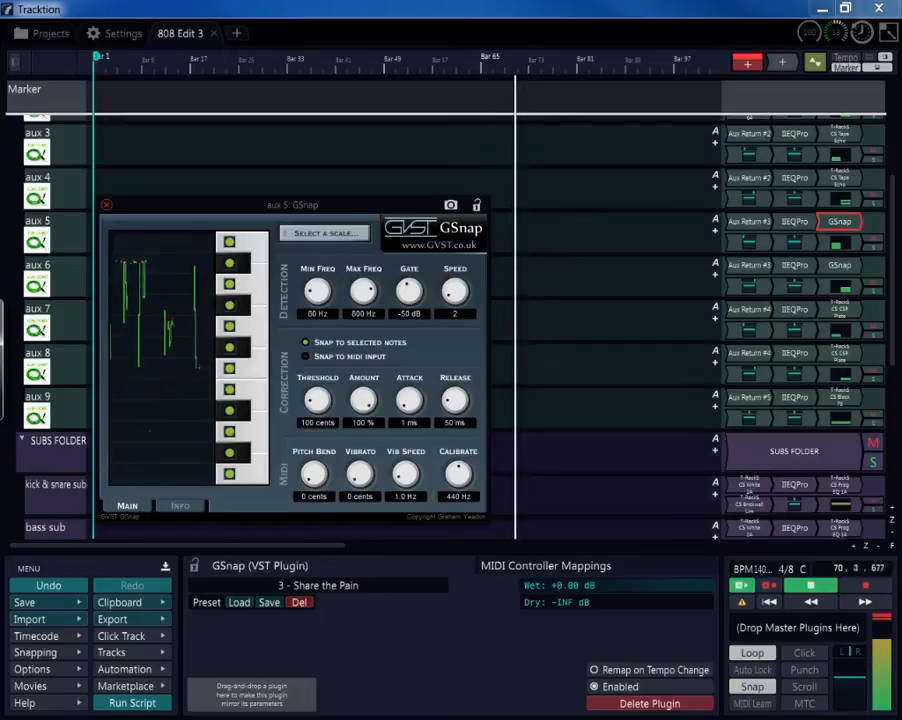
- Set the key and scale of GSnap on aux 5 to D Major, keeping the threshold set to fill gaps, and close the plugin
click(325, 233)
click(741, 346)
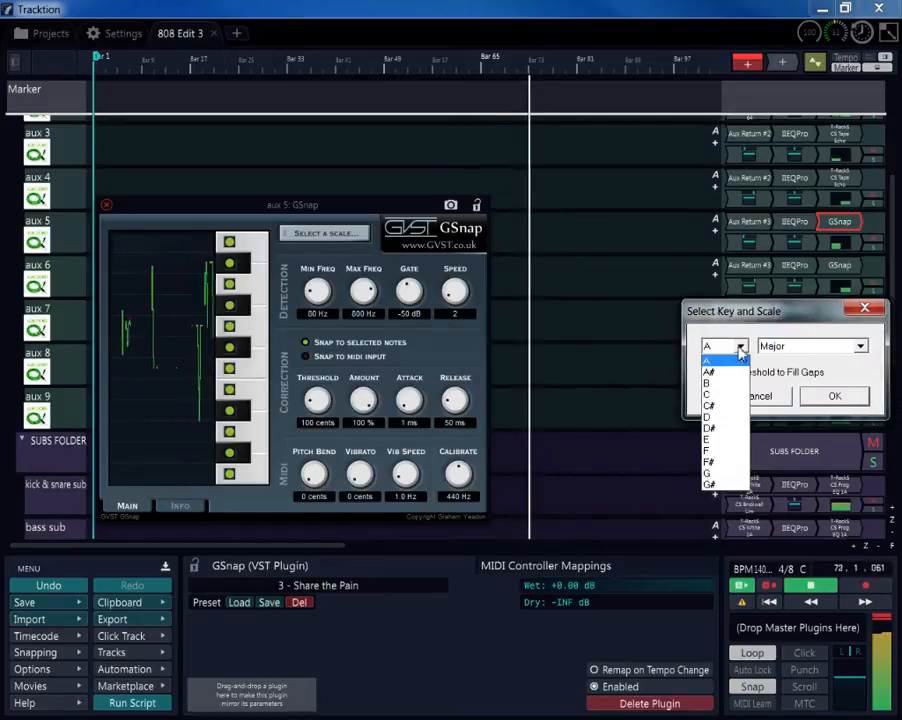
click(727, 418)
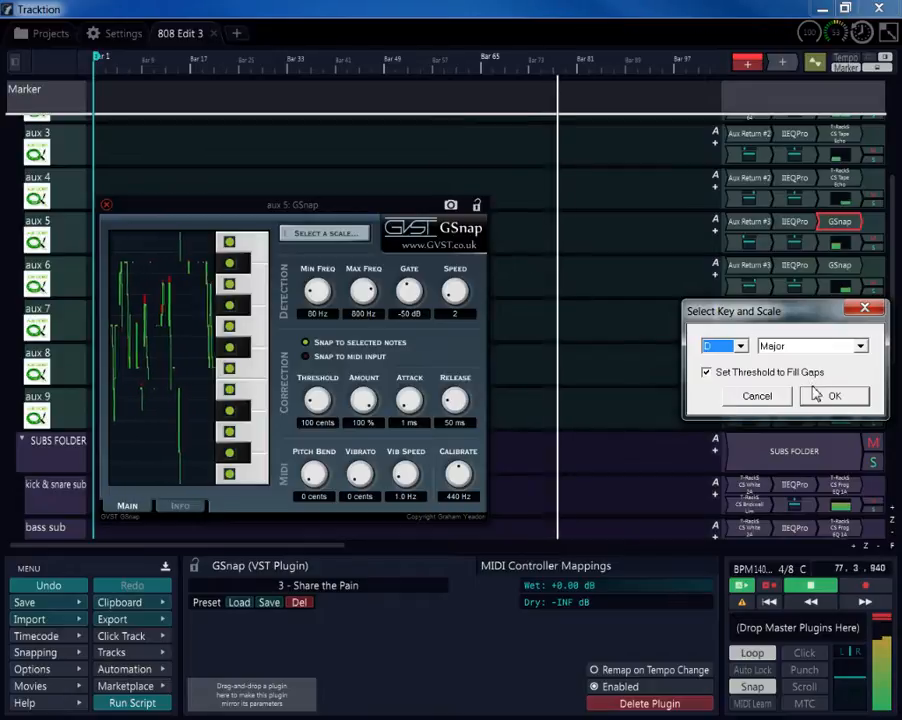
click(860, 347)
click(717, 315)
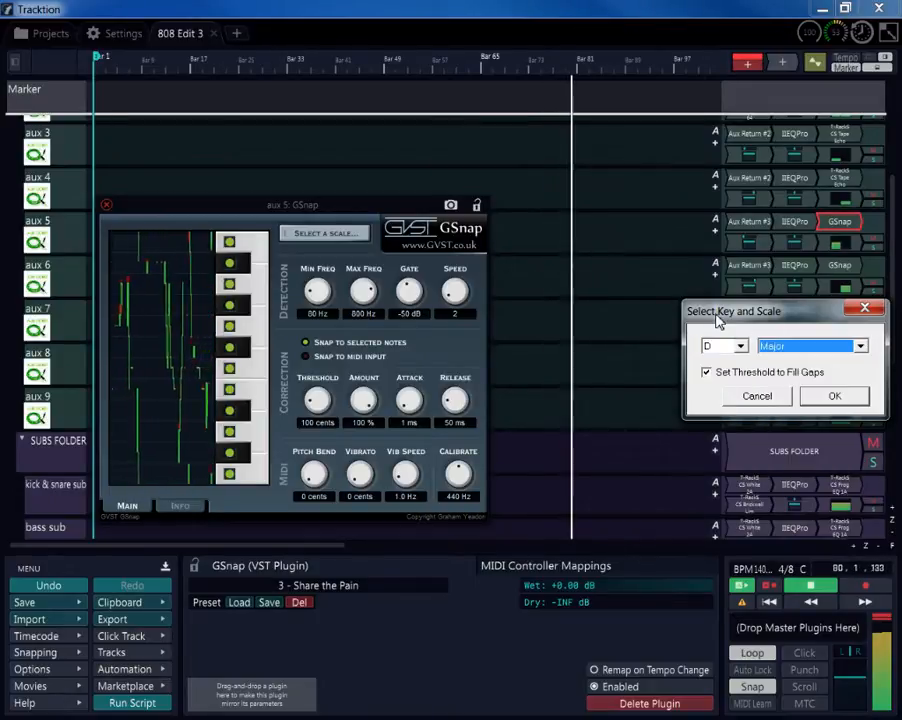
click(850, 396)
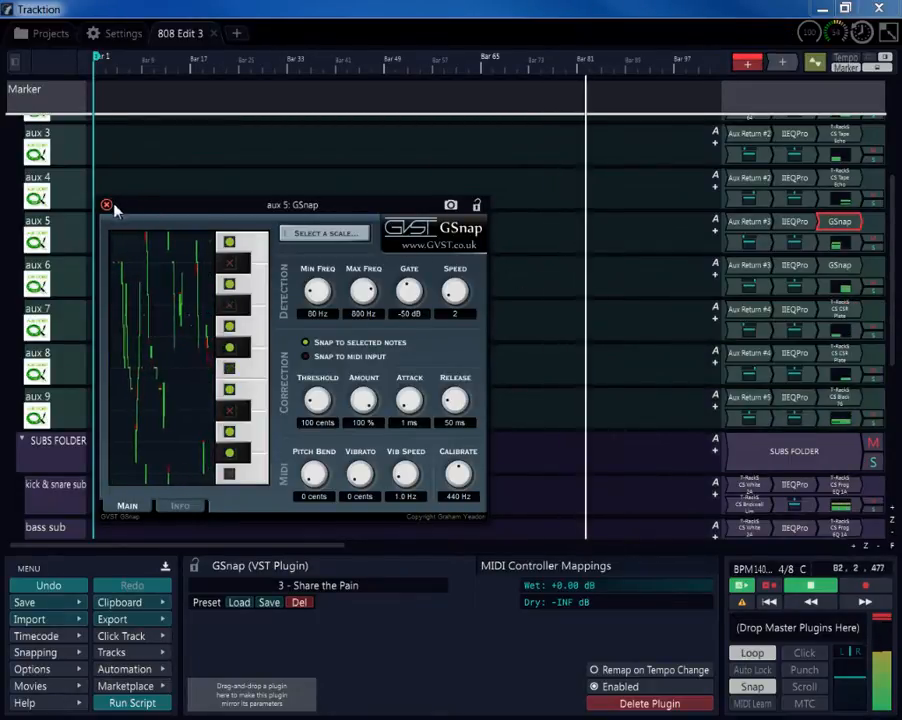
click(106, 205)
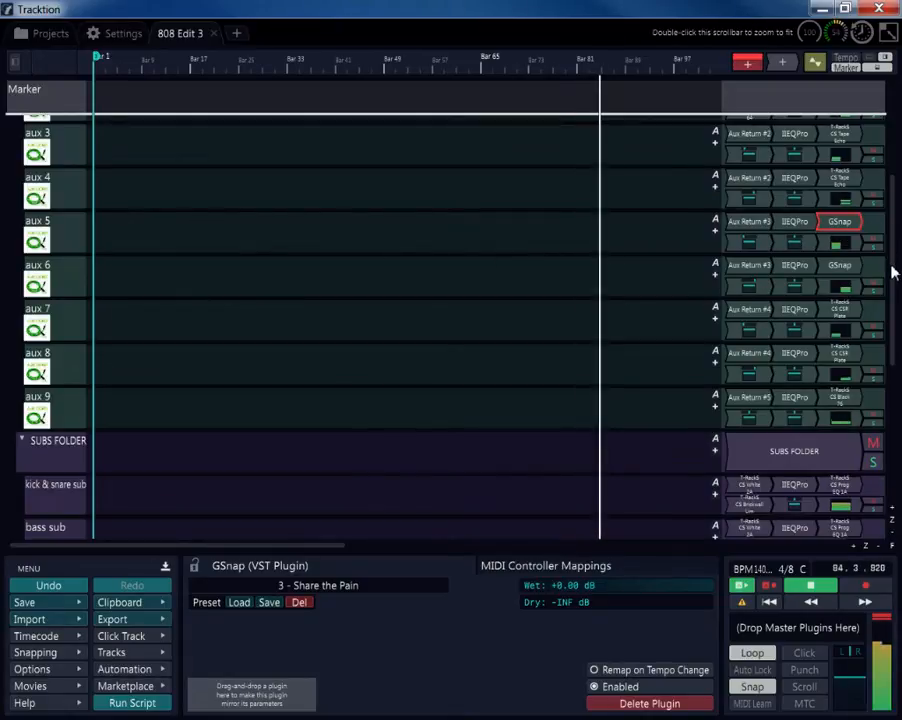
- Pan the first Volume & Pan plugin on aux 5 to -0.344 left and the one on aux 6 to +0.454 right
drag(810, 258, 641, 232)
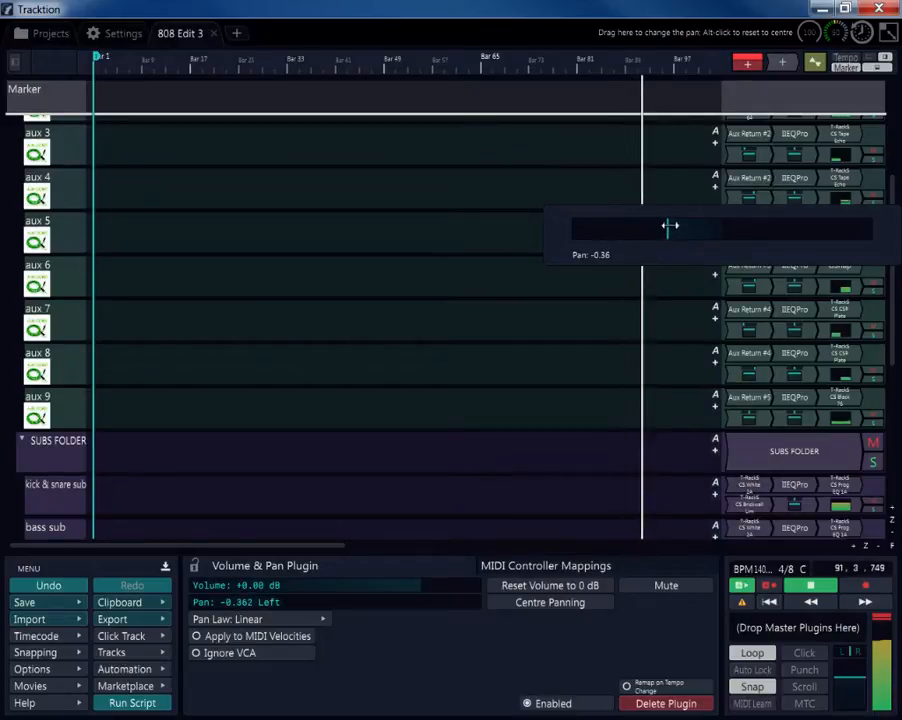
drag(672, 224, 674, 224)
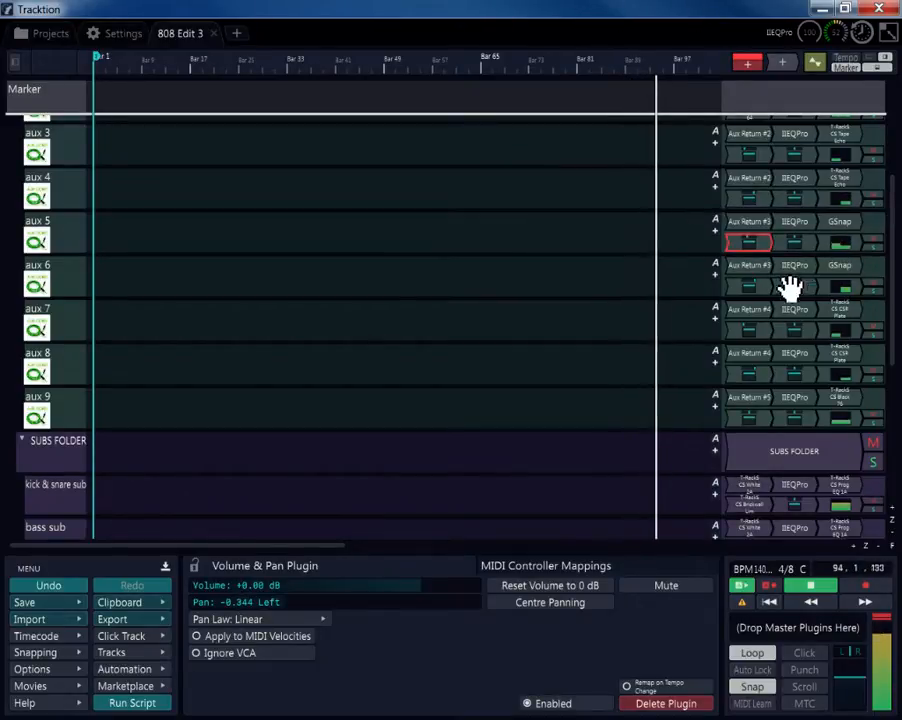
drag(757, 284, 677, 293)
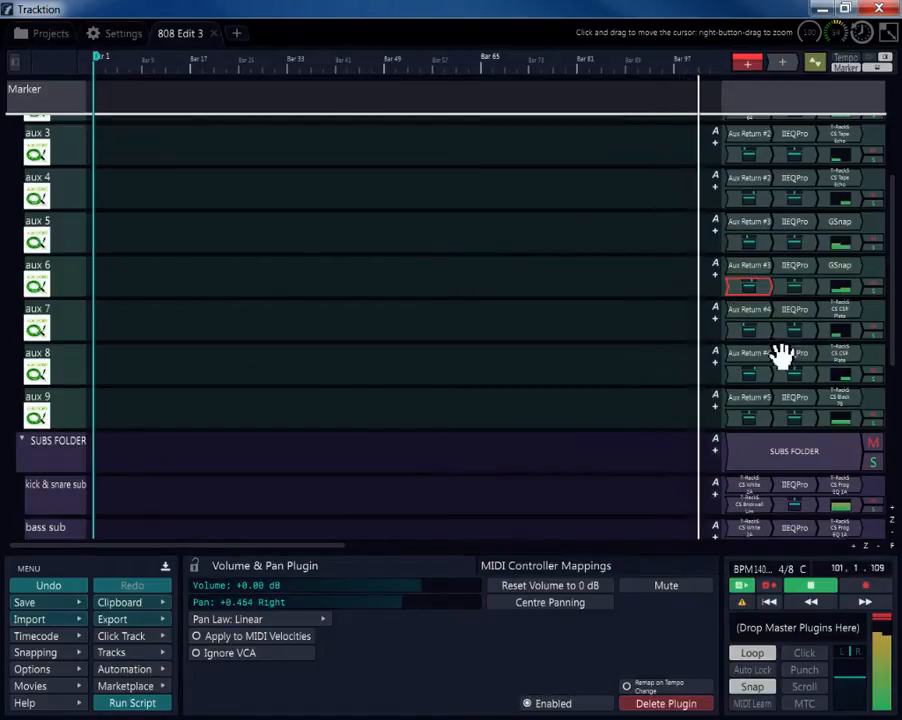
- Load the GoldPlate 1 send preset in the CSR Plate reverb on aux 7
scroll(897, 362, down, 1)
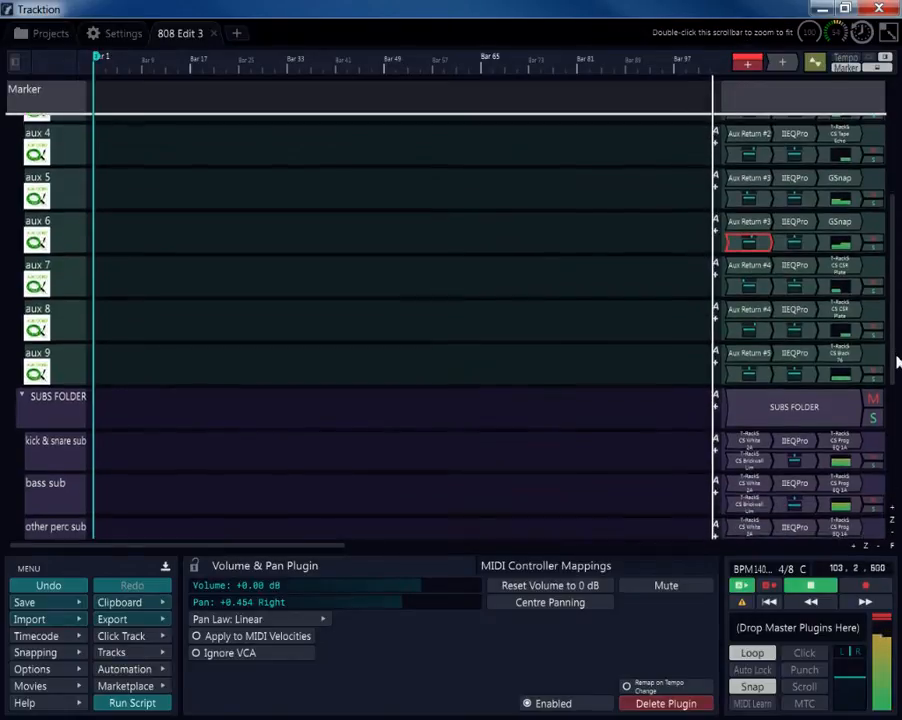
scroll(895, 364, down, 1)
double_click(842, 240)
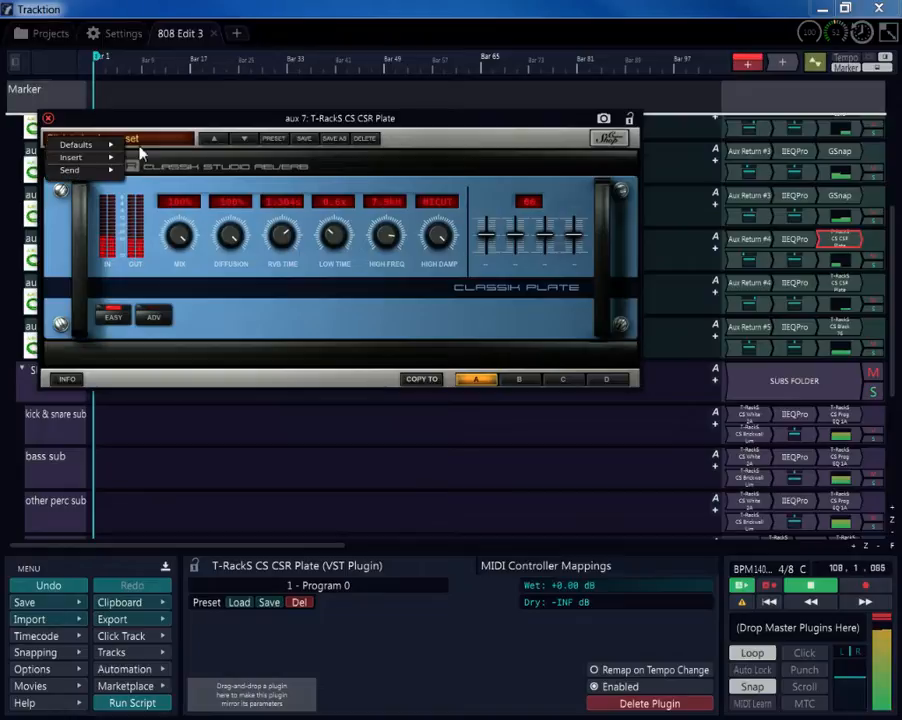
mouse_move(98, 172)
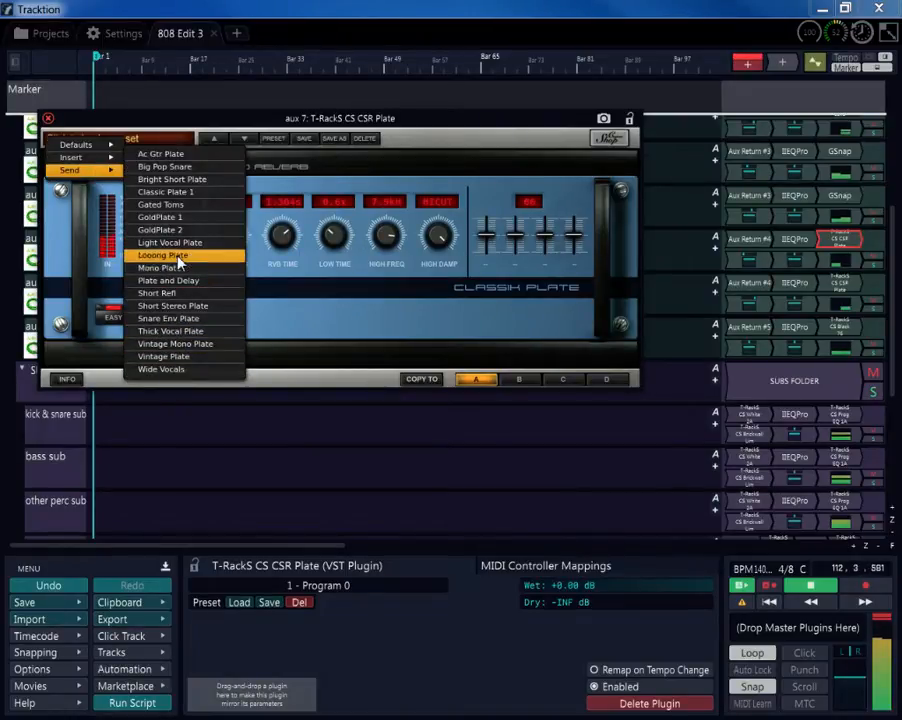
click(175, 221)
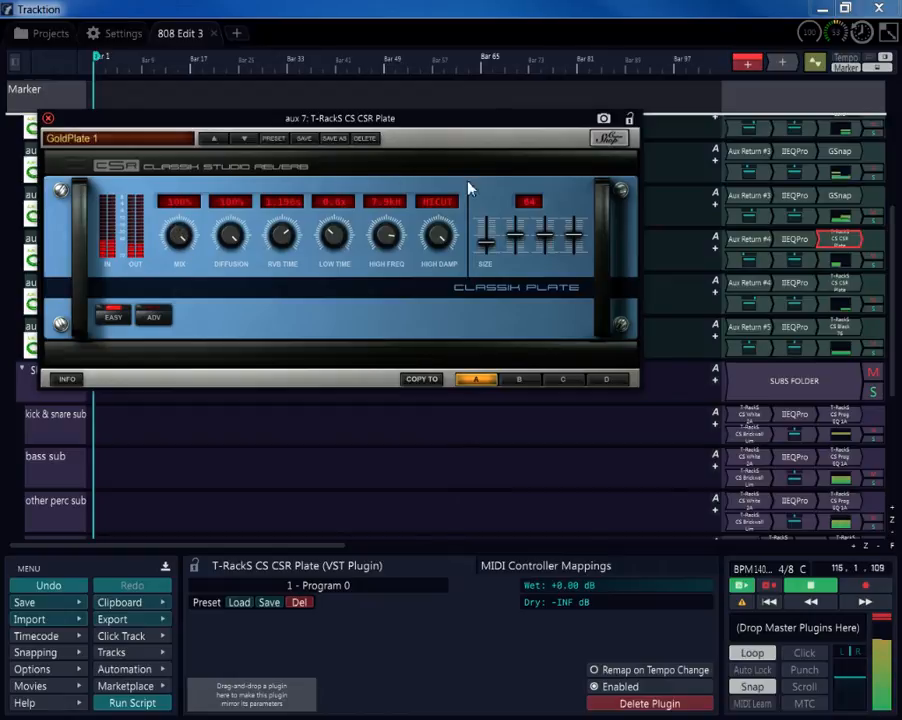
- Load the Classic Plate 1 send preset in the CSR Plate reverb on aux 8 and close the plugin
double_click(843, 283)
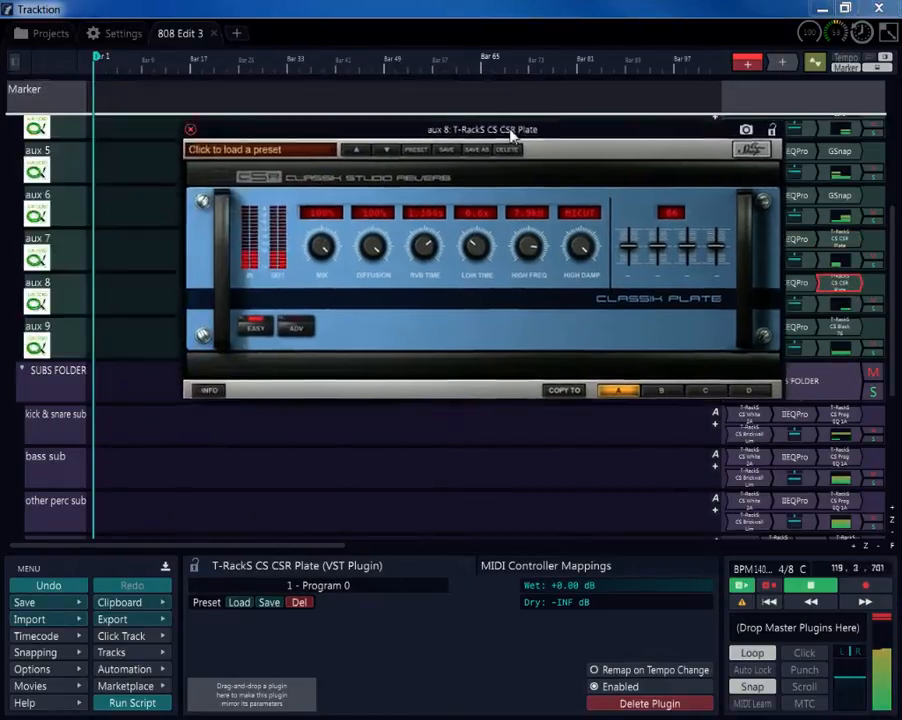
click(240, 152)
mouse_move(263, 186)
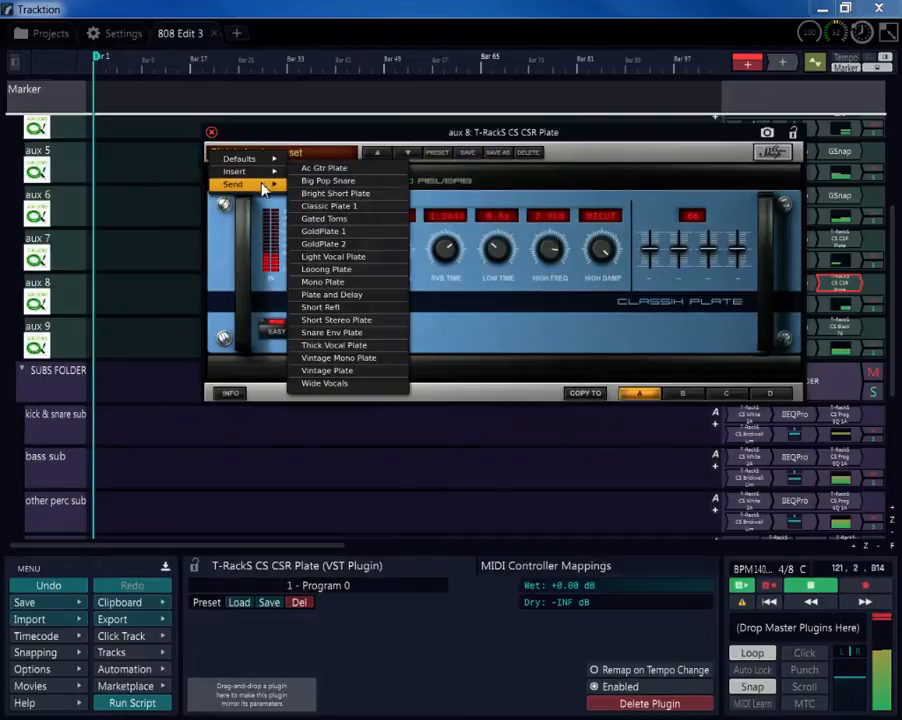
click(369, 211)
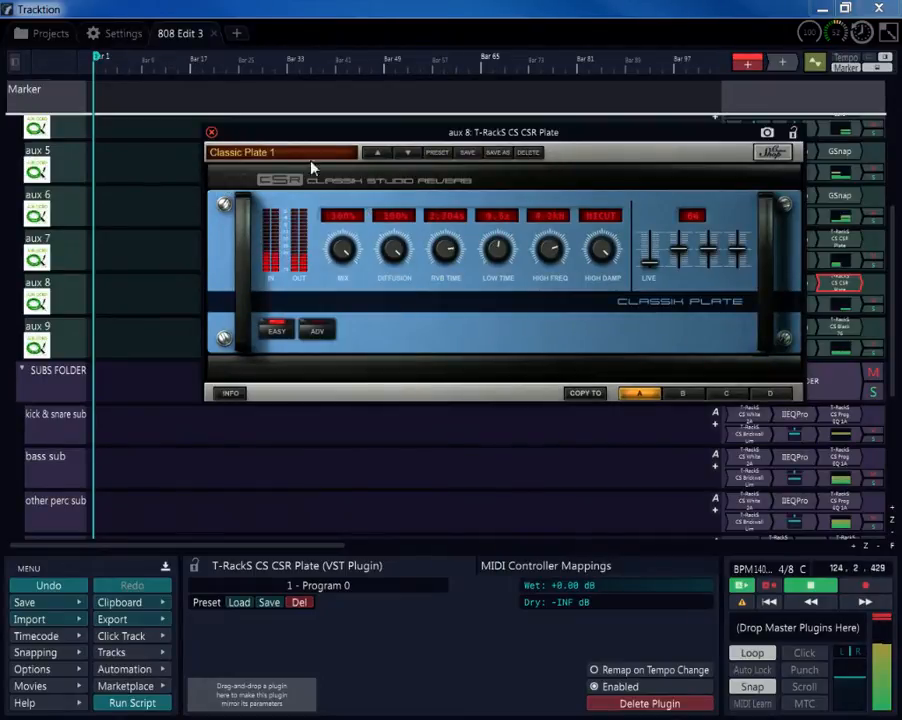
click(211, 132)
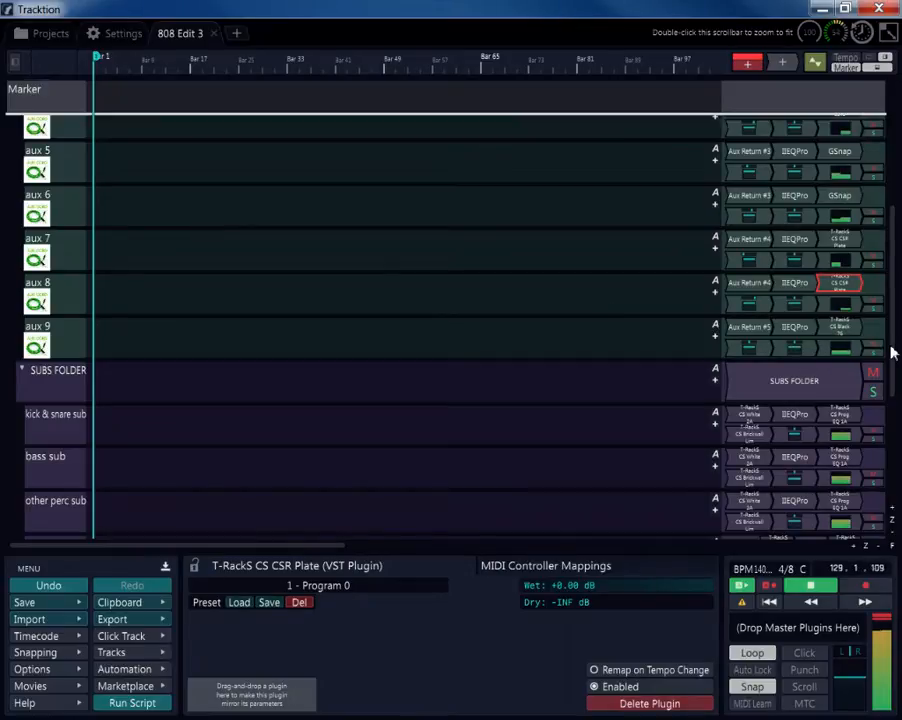
- Move Aux Send #4 from the BEAT FADER track to the other perc sub and copy it to the end of the keys/synth sub's chain
drag(893, 352, 896, 455)
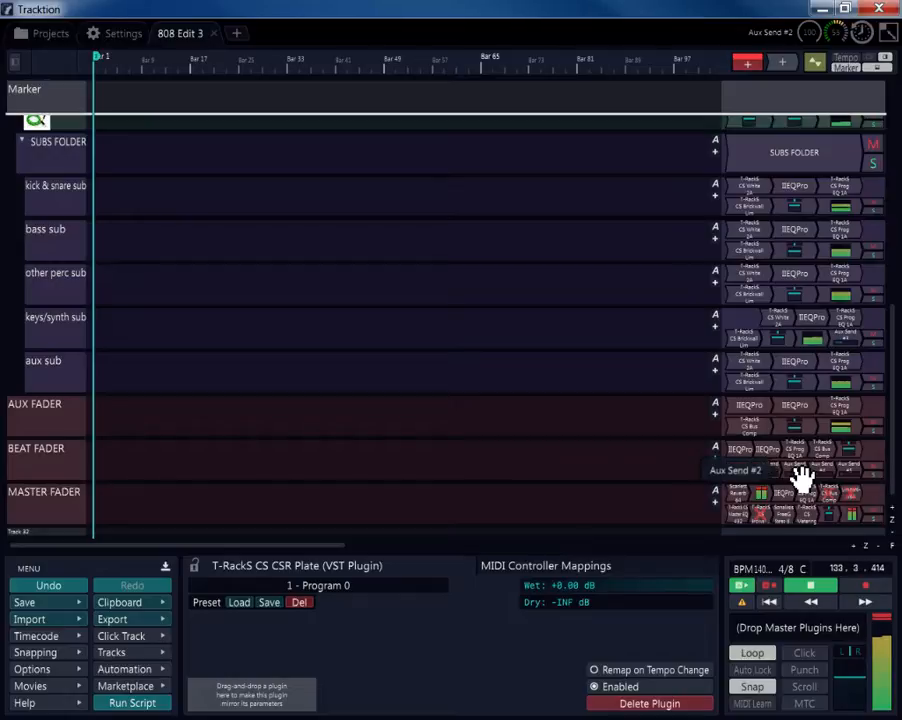
click(836, 470)
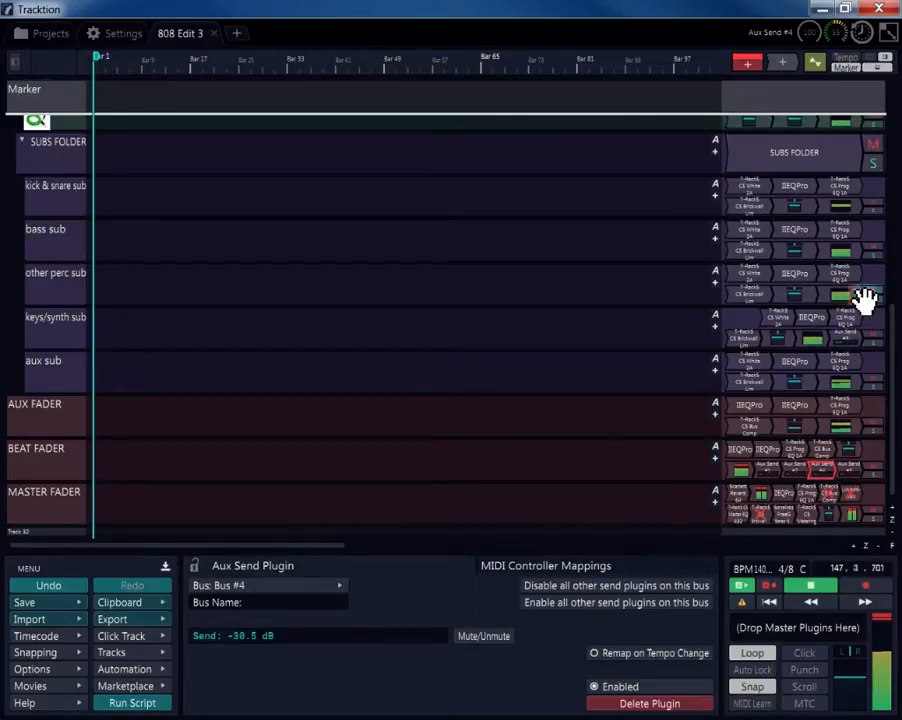
drag(865, 298, 857, 298)
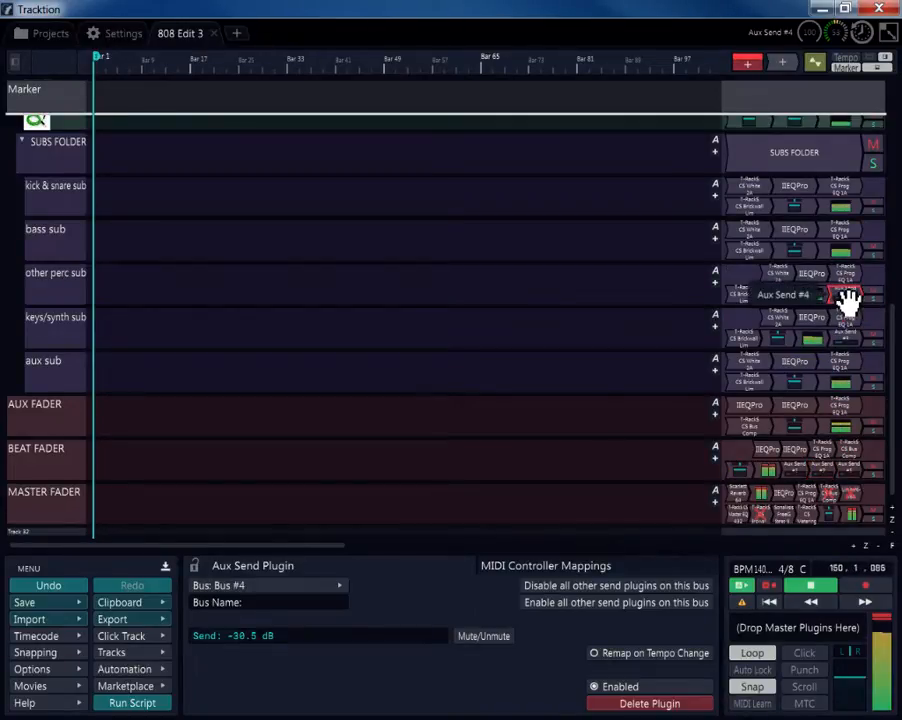
drag(857, 340, 858, 338)
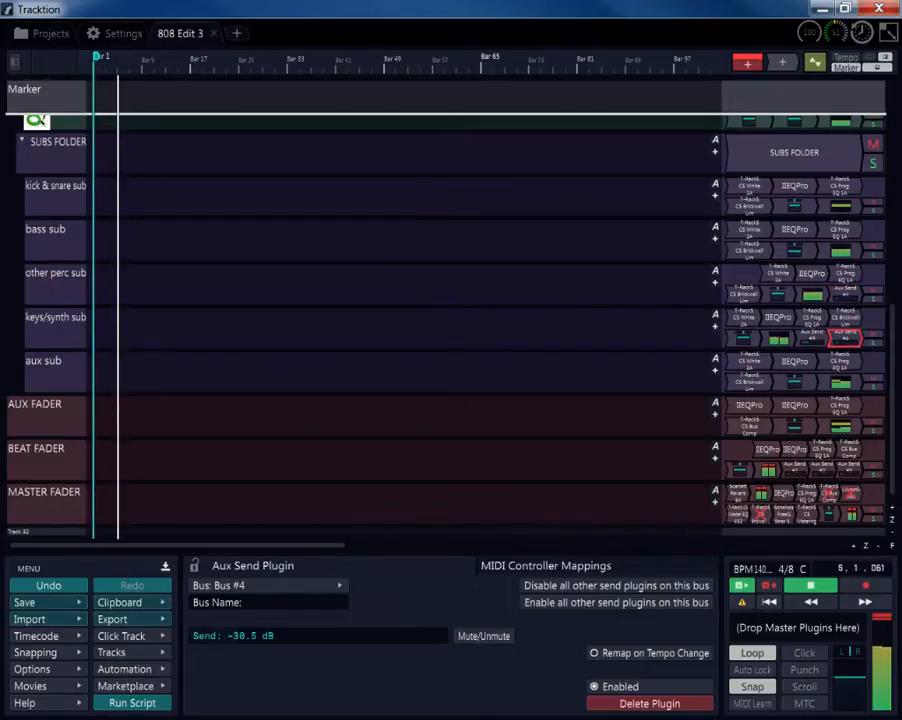
- Review the aux return tracks and inspect the IIEQPro equalizer on aux 9
scroll(882, 346, up, 10)
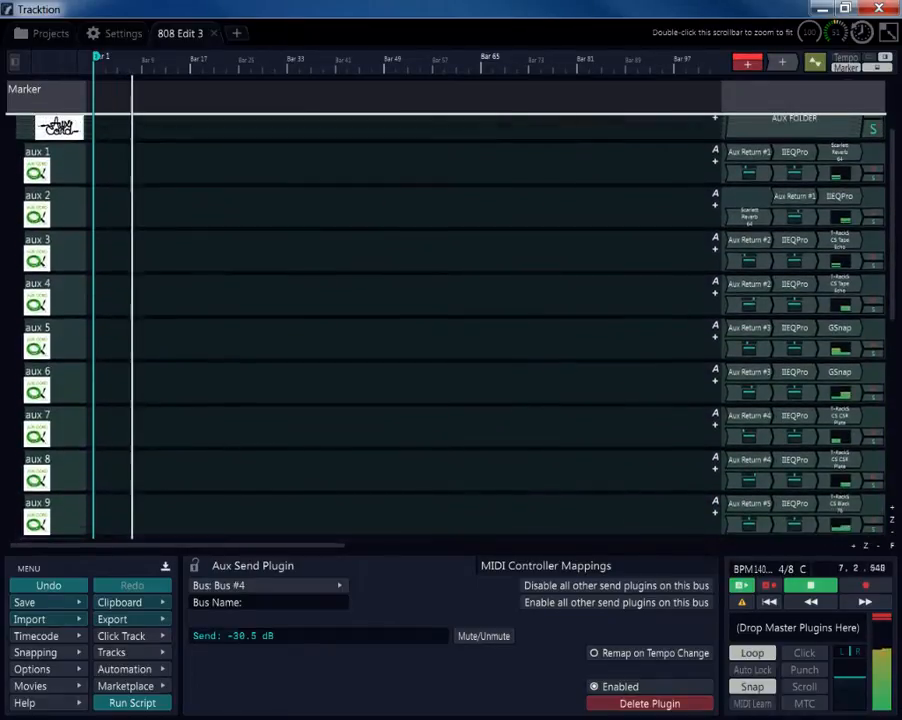
scroll(882, 346, down, 4)
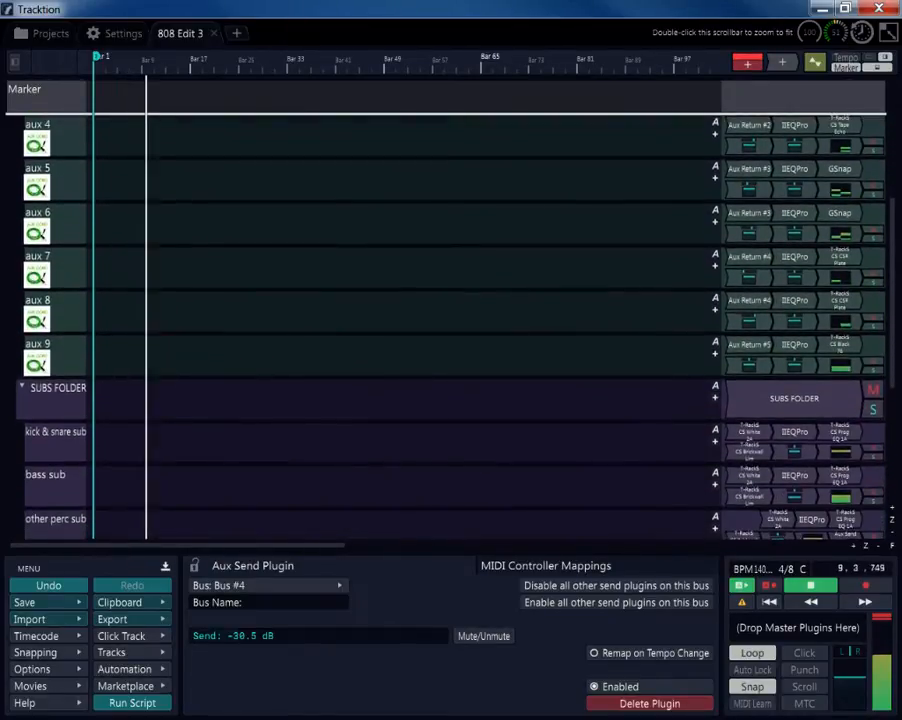
double_click(794, 345)
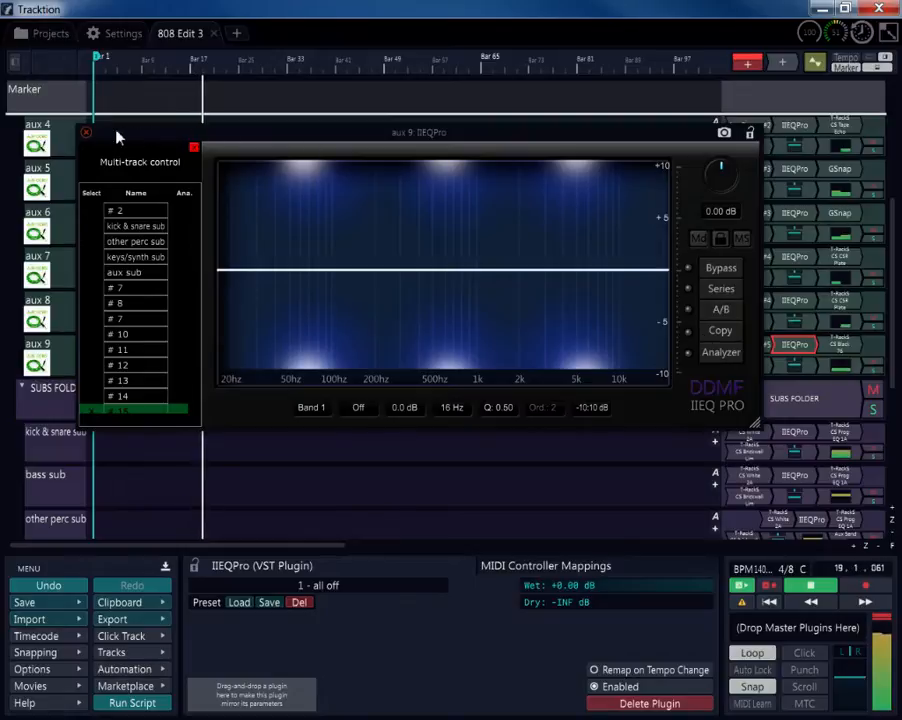
click(87, 133)
- Move Aux Send #5 from the BEAT FADER track to the kick & snare sub and copy it to the bass sub
drag(886, 334, 895, 483)
click(848, 470)
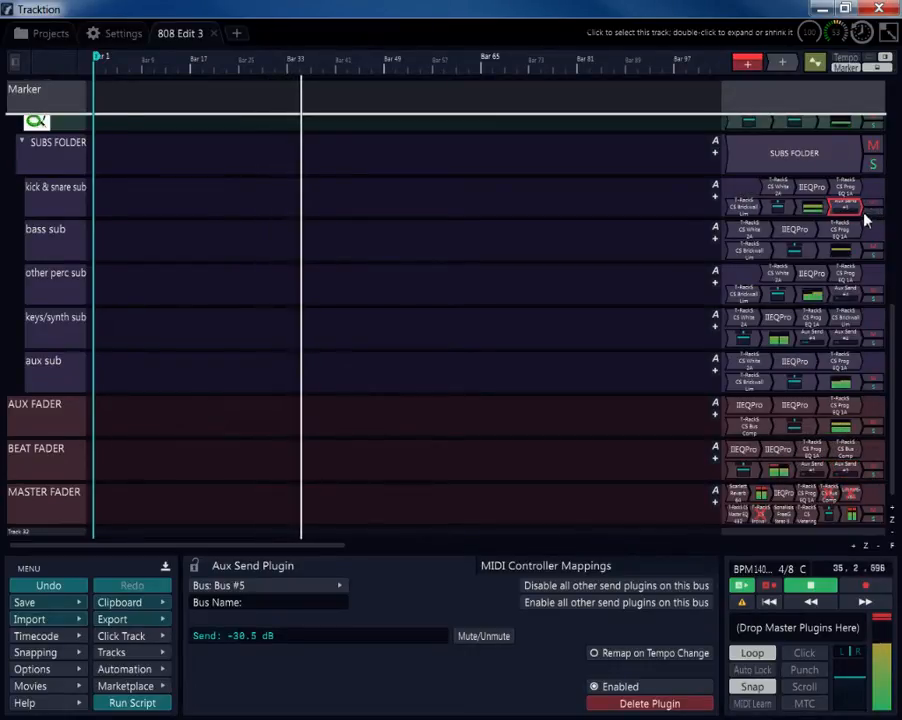
drag(896, 332, 896, 232)
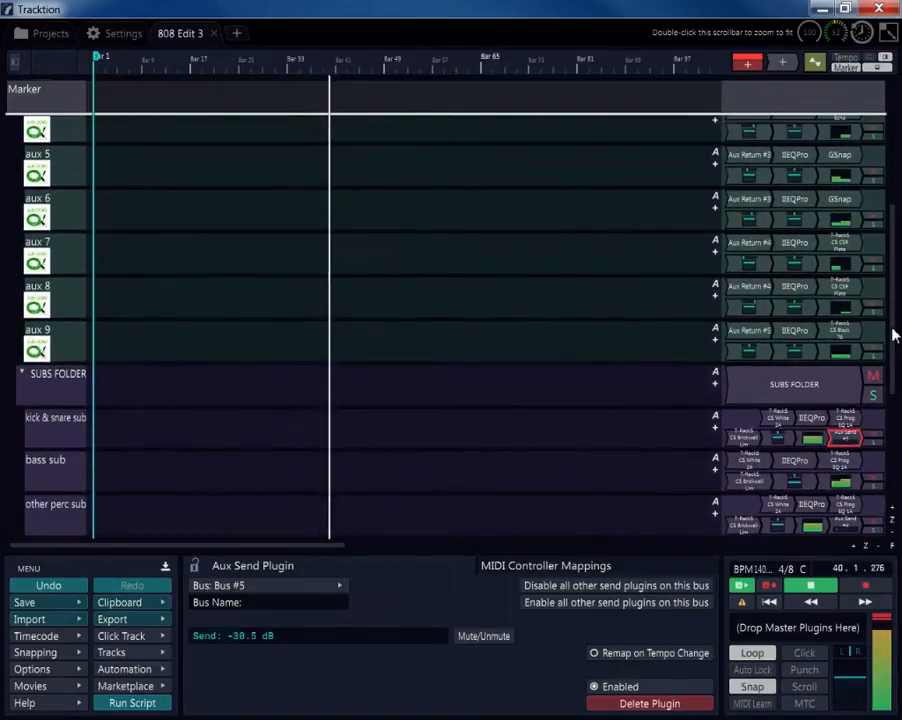
drag(893, 332, 895, 377)
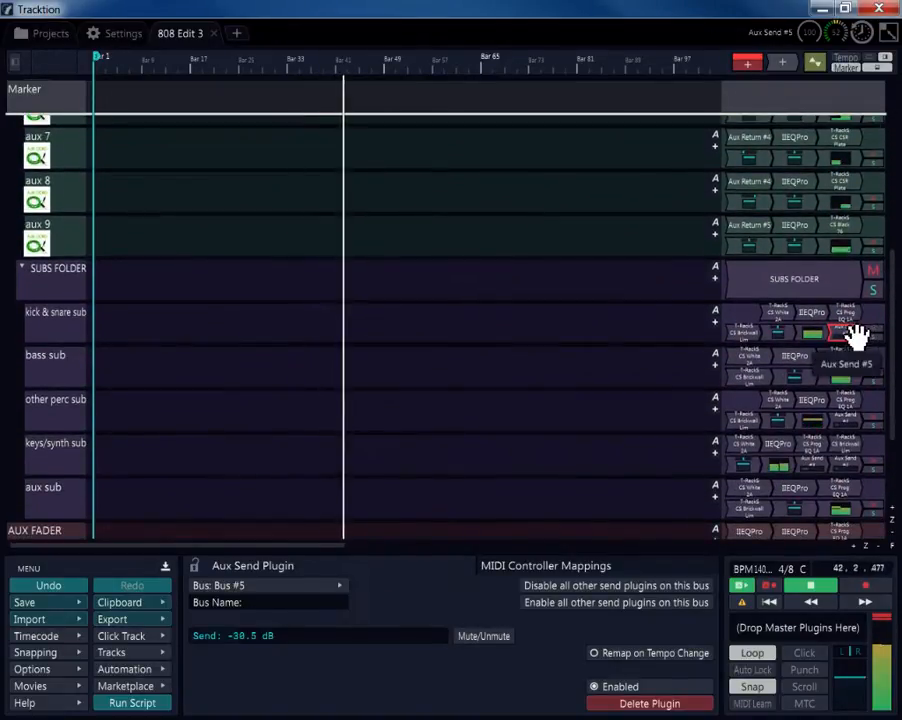
drag(855, 335, 866, 378)
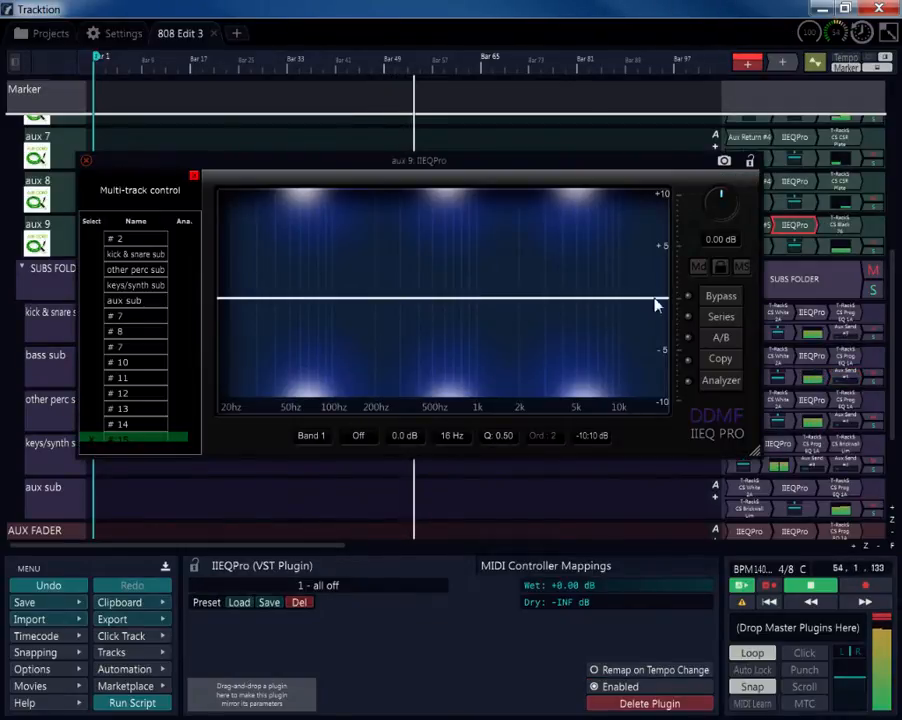
- In IIEQPro on aux 9, add an LPF12 band at 293 Hz and an HPF12 band at 19 Hz, with the analyzer on
drag(655, 305, 400, 313)
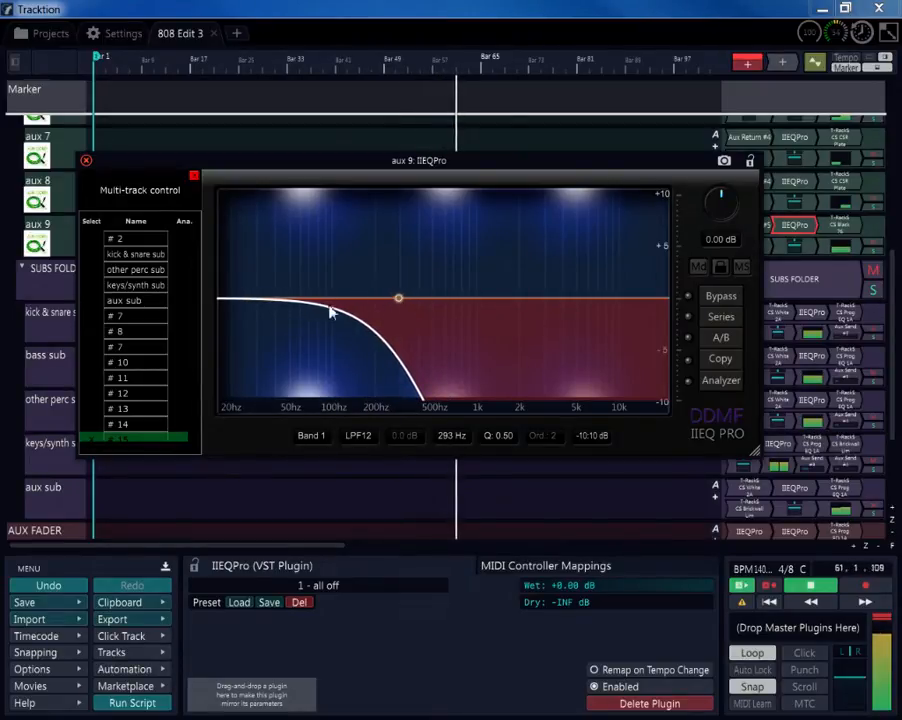
double_click(230, 302)
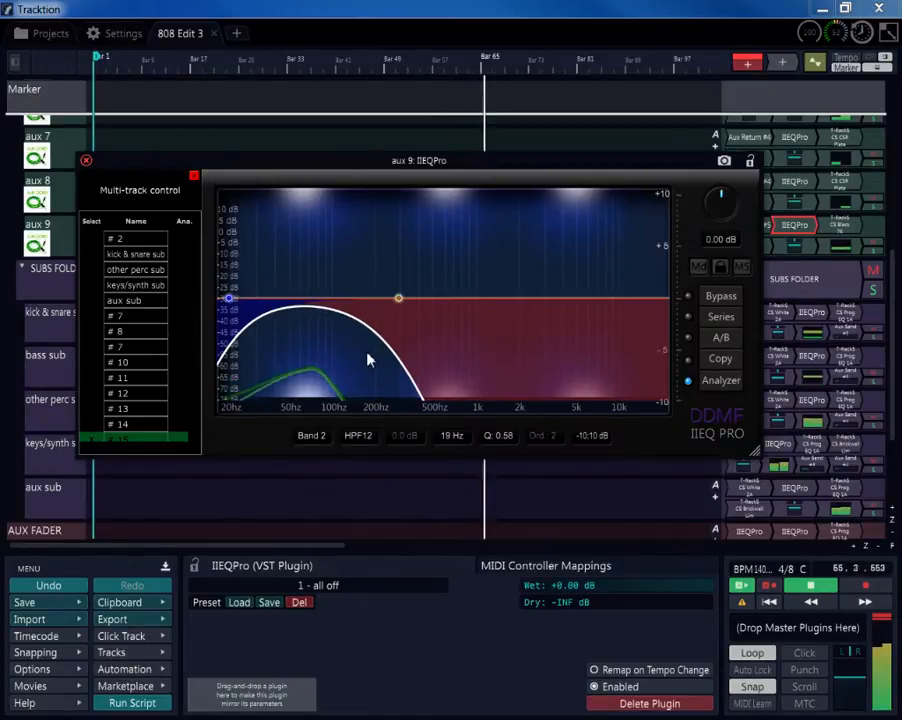
drag(530, 162, 574, 328)
- Copy the aux 9 track name and paste it over the # 15 entry in IIEQPro's multi-track control list
click(42, 230)
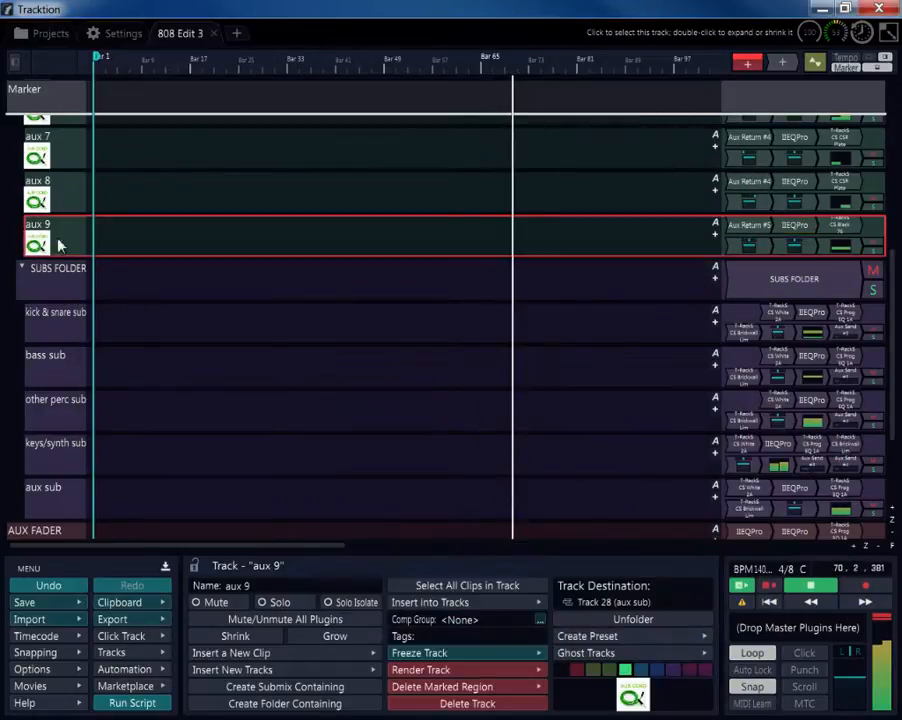
click(245, 585)
right_click(255, 584)
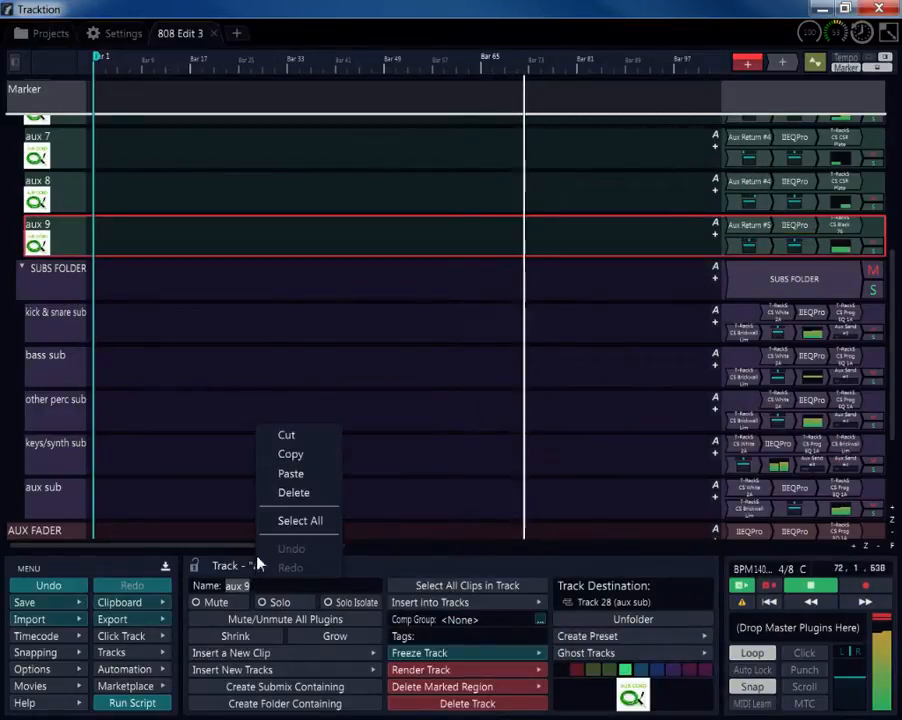
click(292, 455)
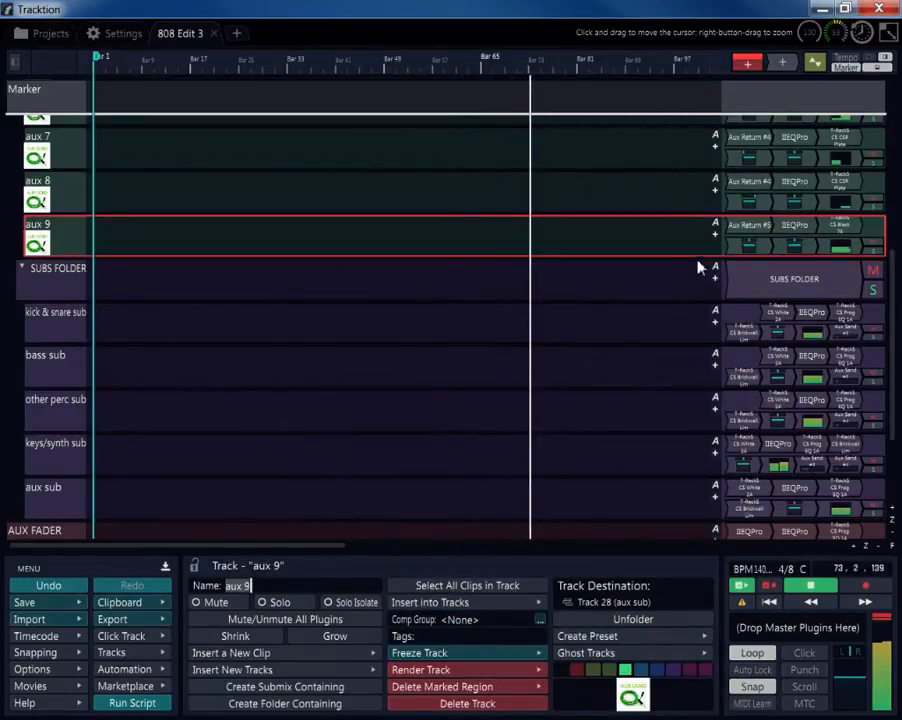
double_click(795, 226)
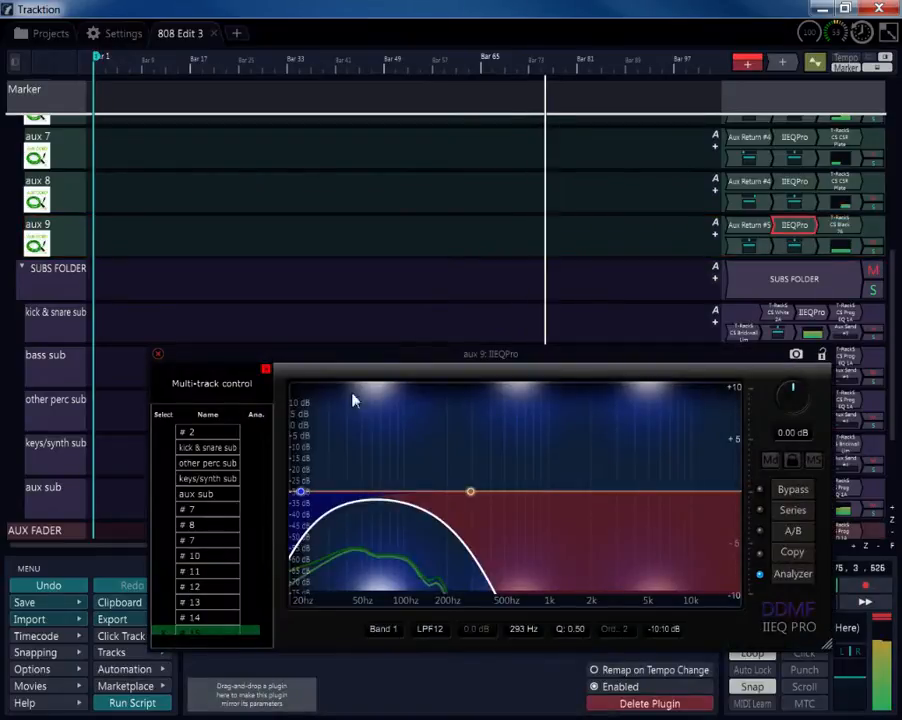
click(196, 631)
right_click(195, 628)
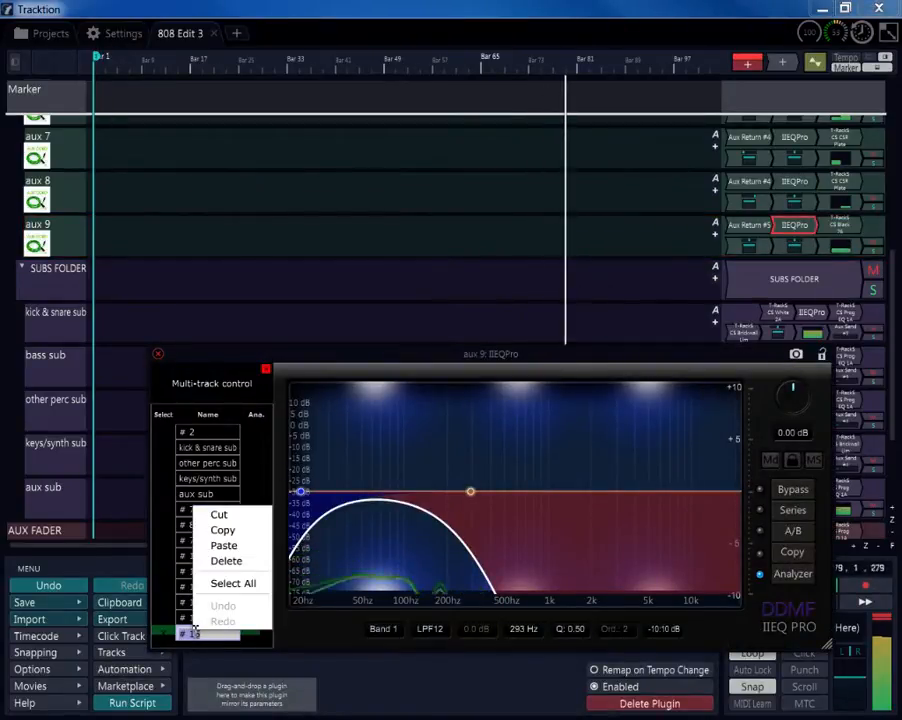
click(224, 545)
- Add a 10 dB LowShelf band at 115 Hz in aux 9's IIEQPro and place the equalizer after T-RackS CS Black 76
drag(521, 352, 516, 341)
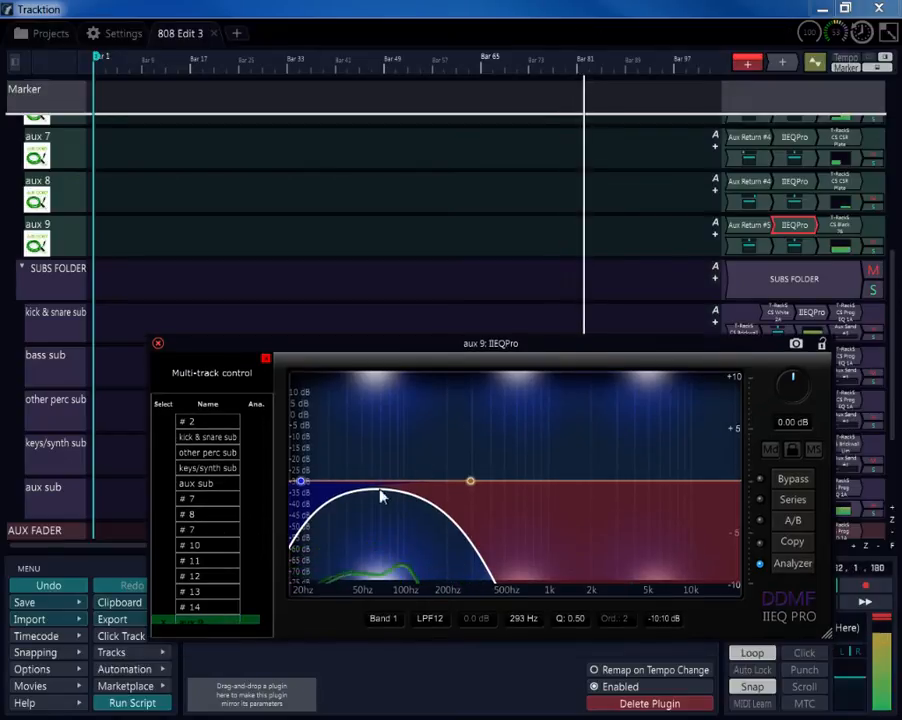
drag(353, 487, 414, 377)
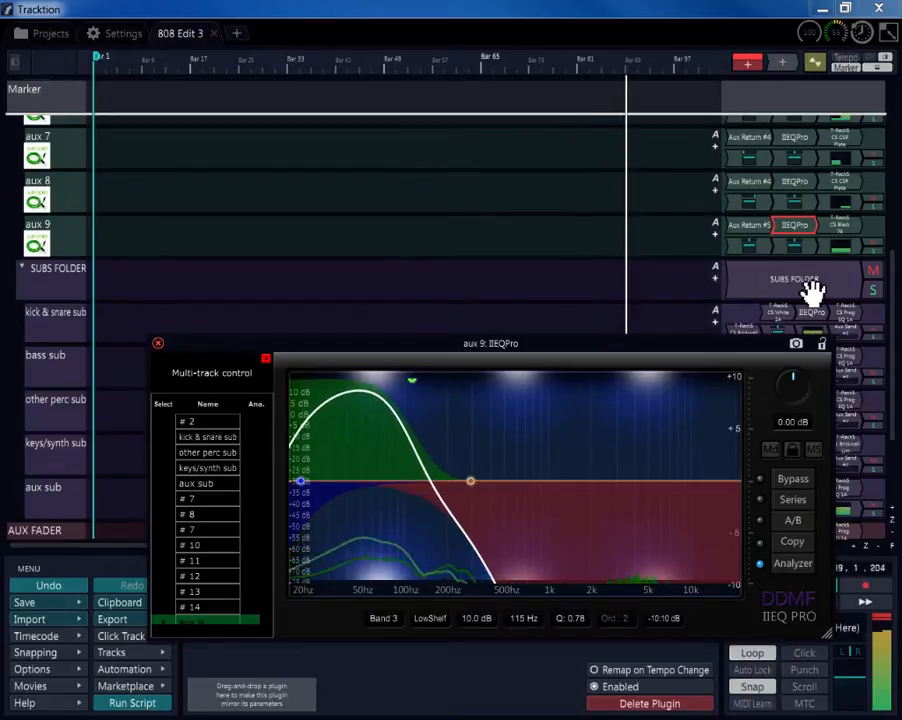
drag(804, 231, 847, 238)
- In T-RackS CS Black 76 on aux 9, set the input to -0.1 dB and the attack to 3.2 during playback
double_click(806, 229)
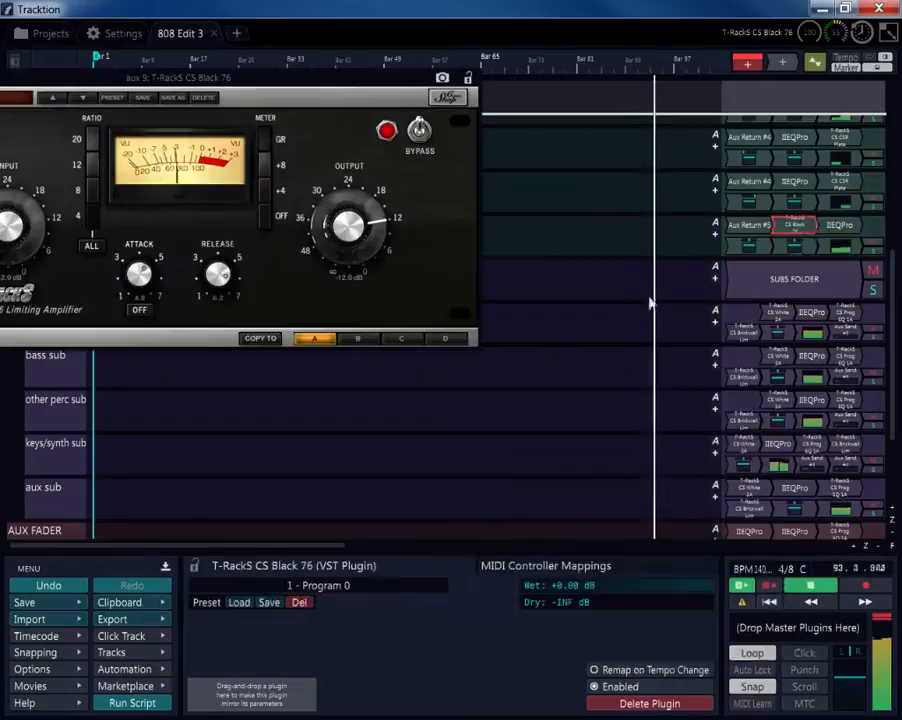
drag(298, 118, 487, 117)
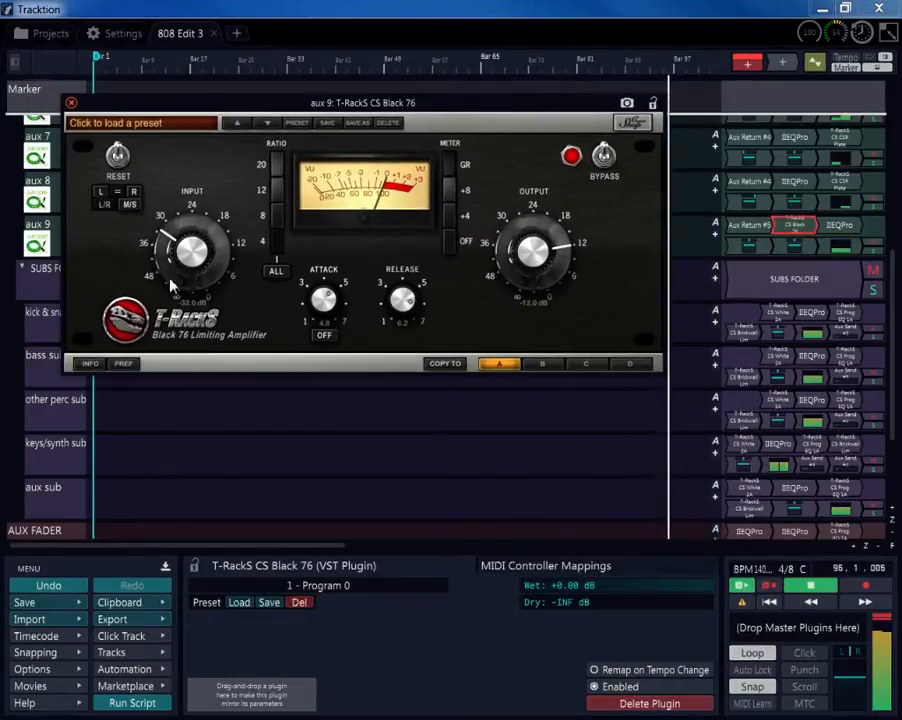
drag(170, 278, 234, 171)
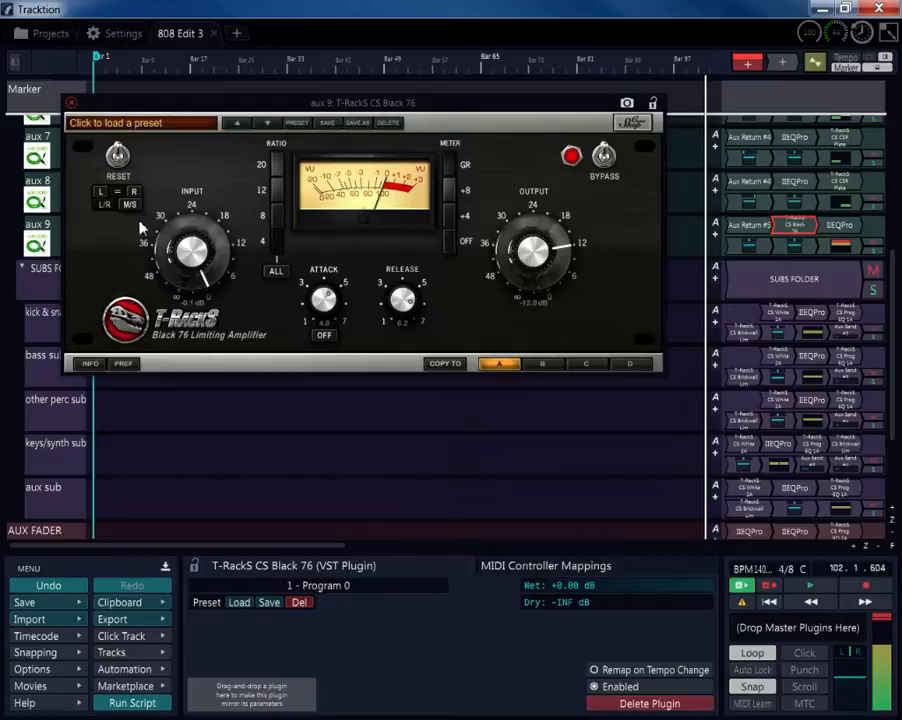
click(818, 601)
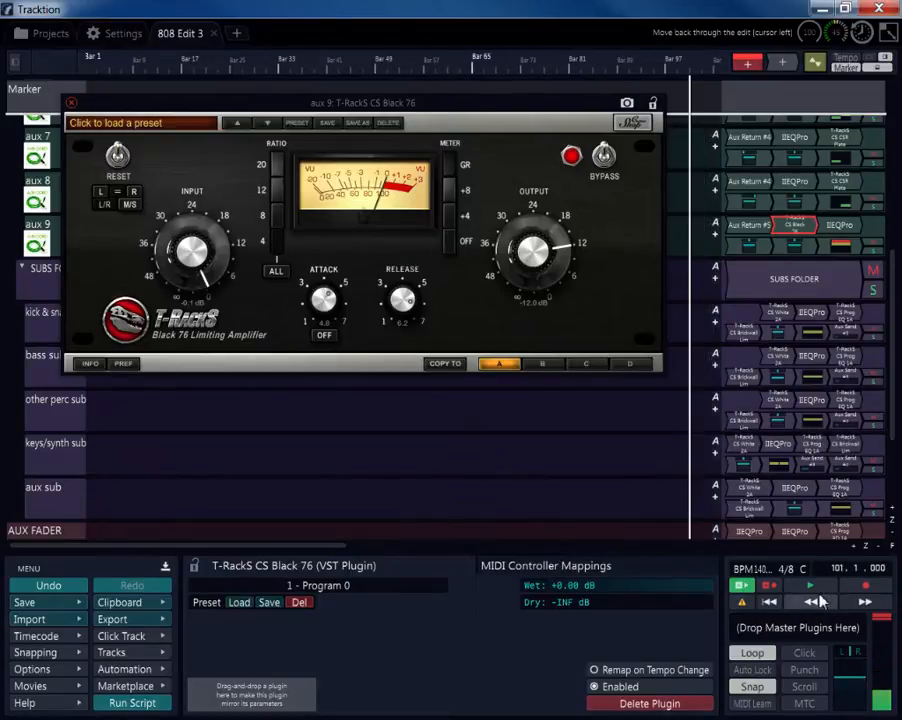
click(811, 586)
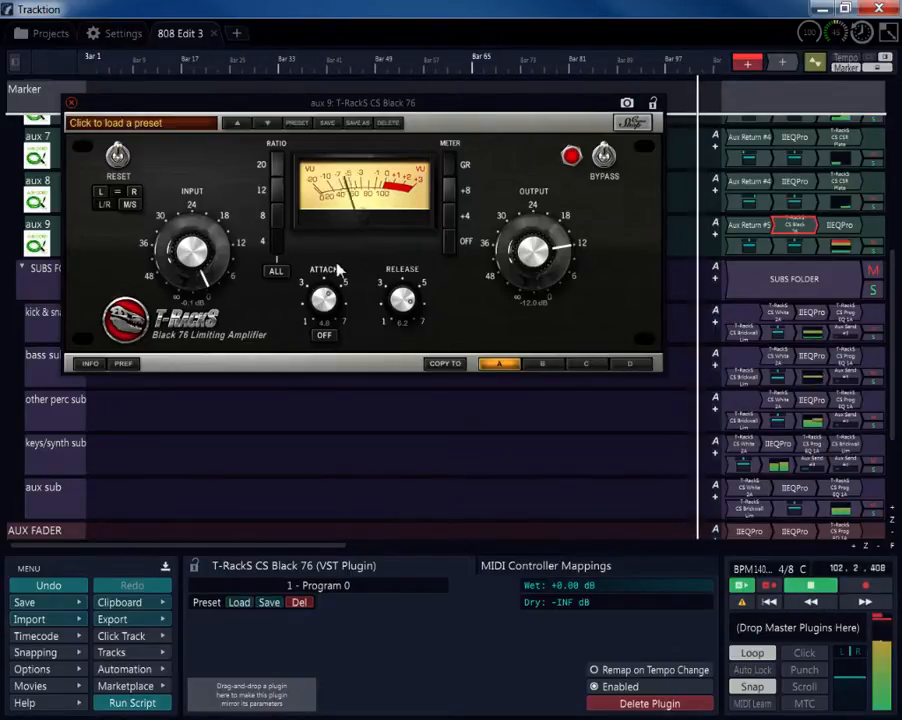
drag(324, 299, 331, 351)
- Audition the Solid Comp preset in aux 9's Black 76 limiter and load the Drum Comp 2 preset instead
click(150, 122)
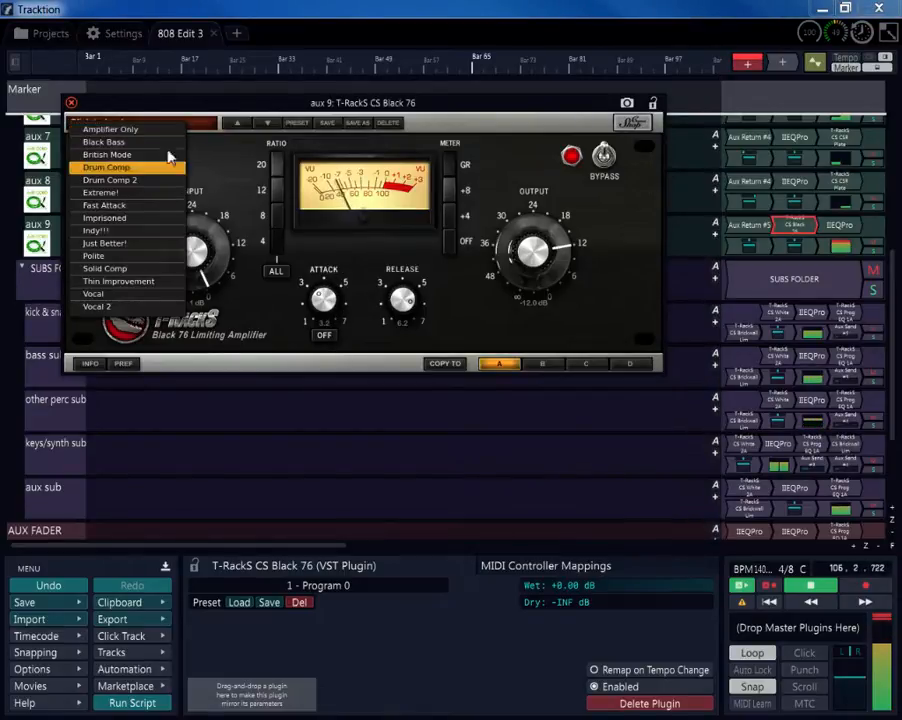
click(102, 268)
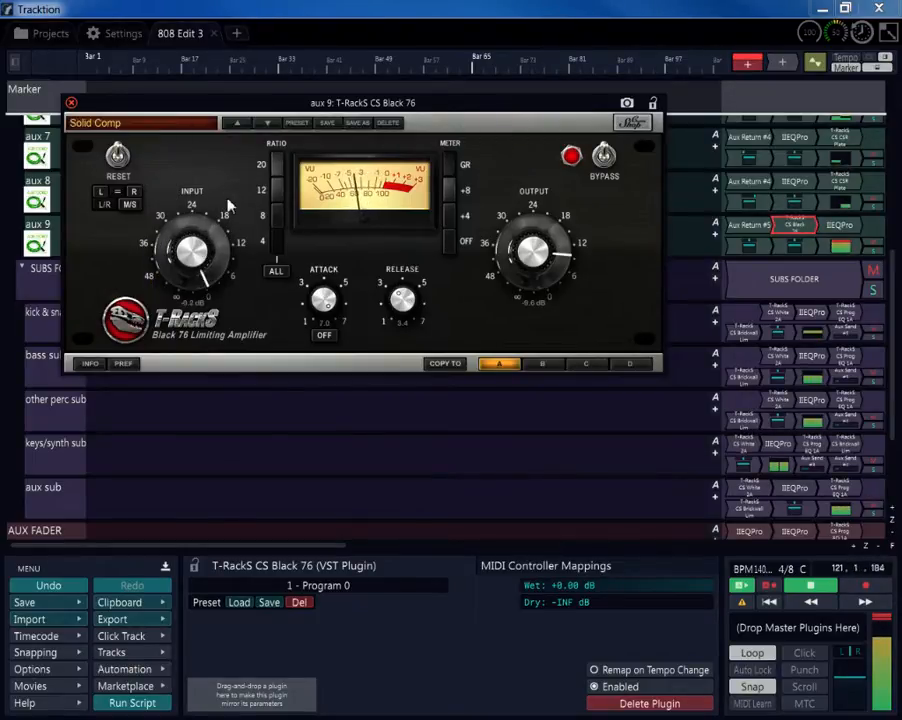
click(185, 124)
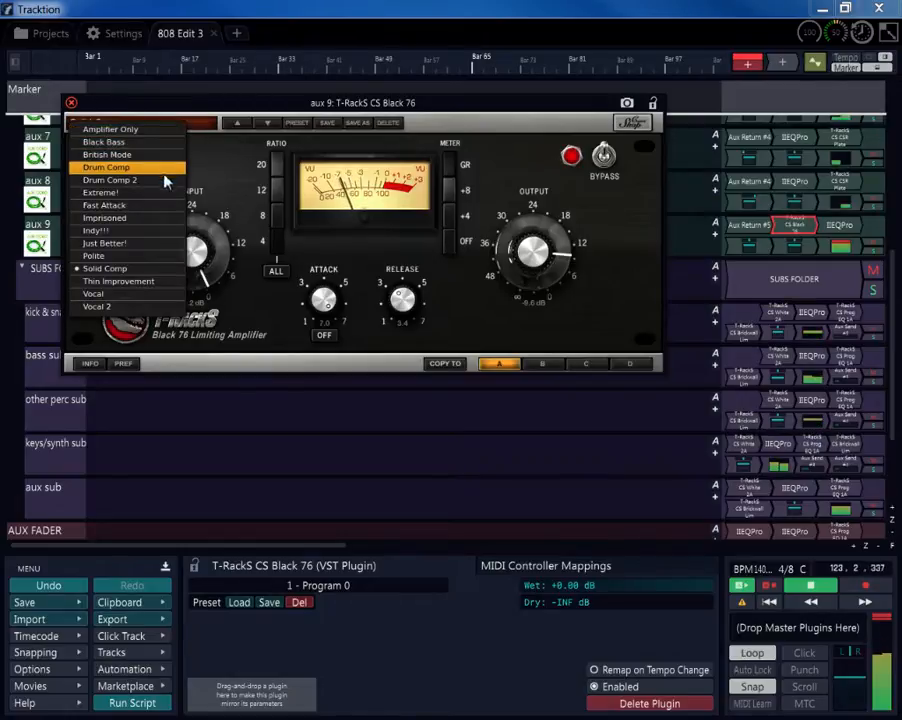
click(160, 179)
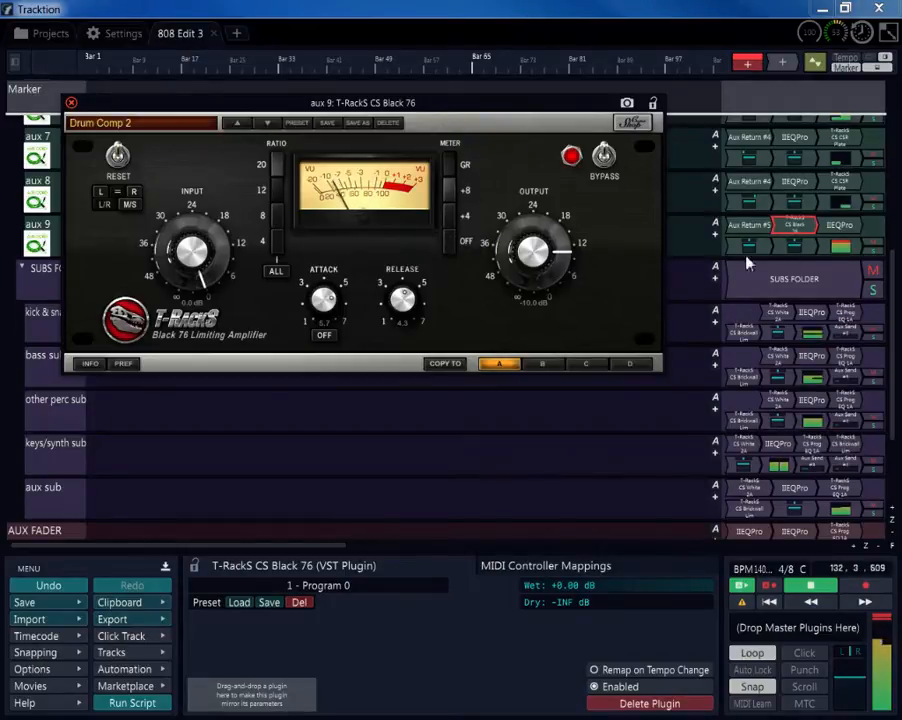
- Lower the aux 9 volume in stages to -15.94 dB, checking the track's level meter after each change
click(799, 248)
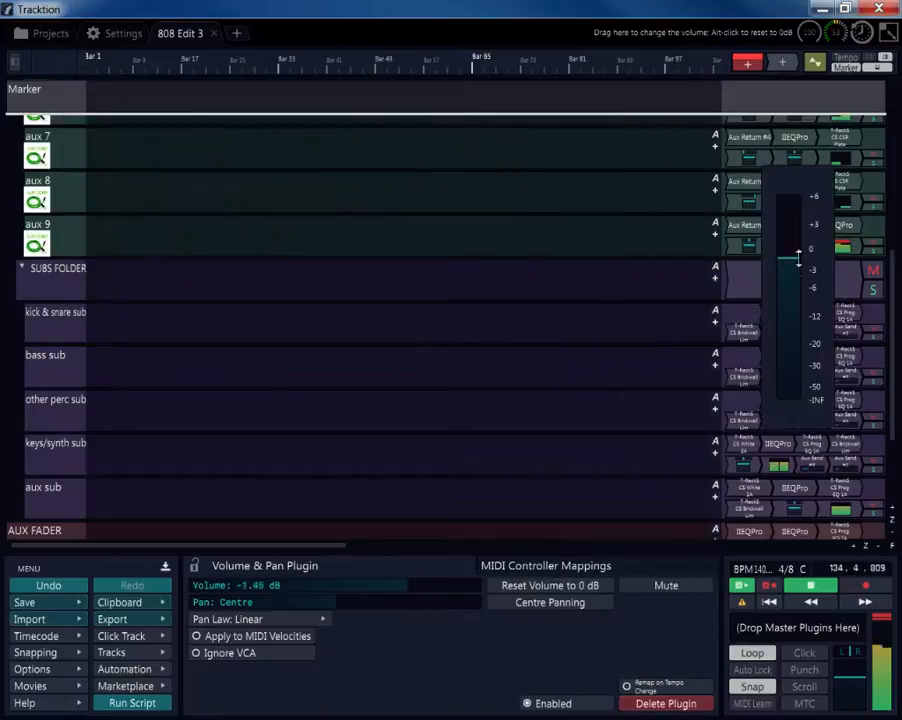
drag(795, 308, 796, 309)
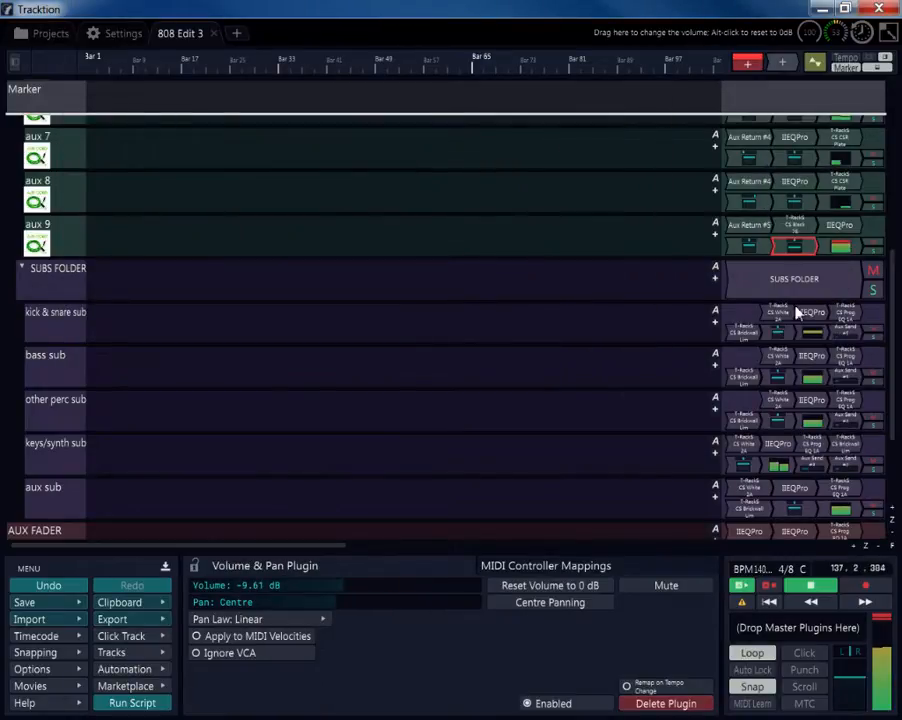
click(828, 245)
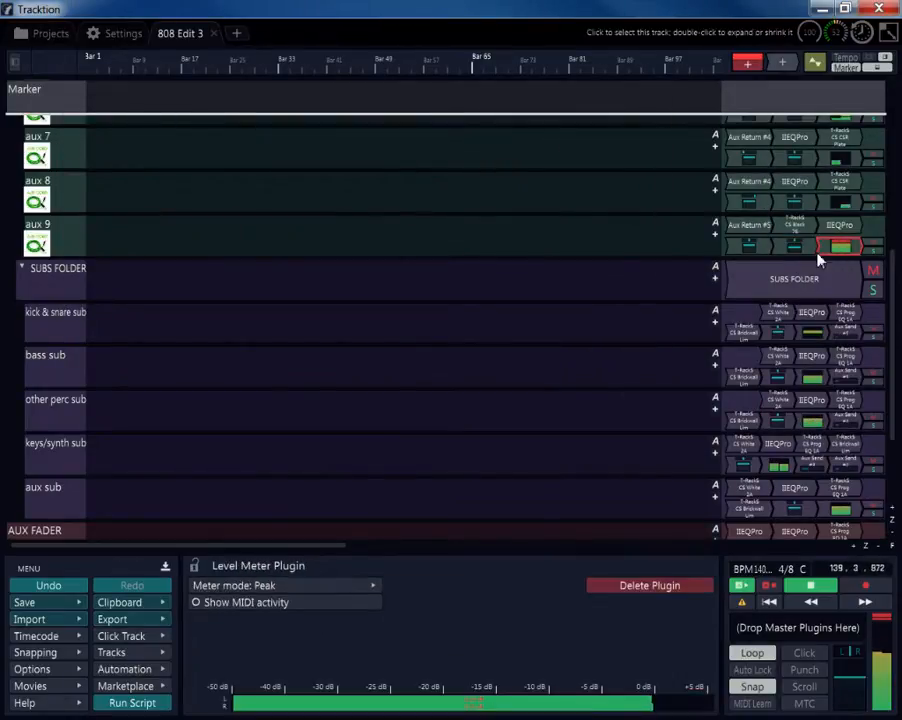
click(797, 248)
drag(797, 254, 797, 254)
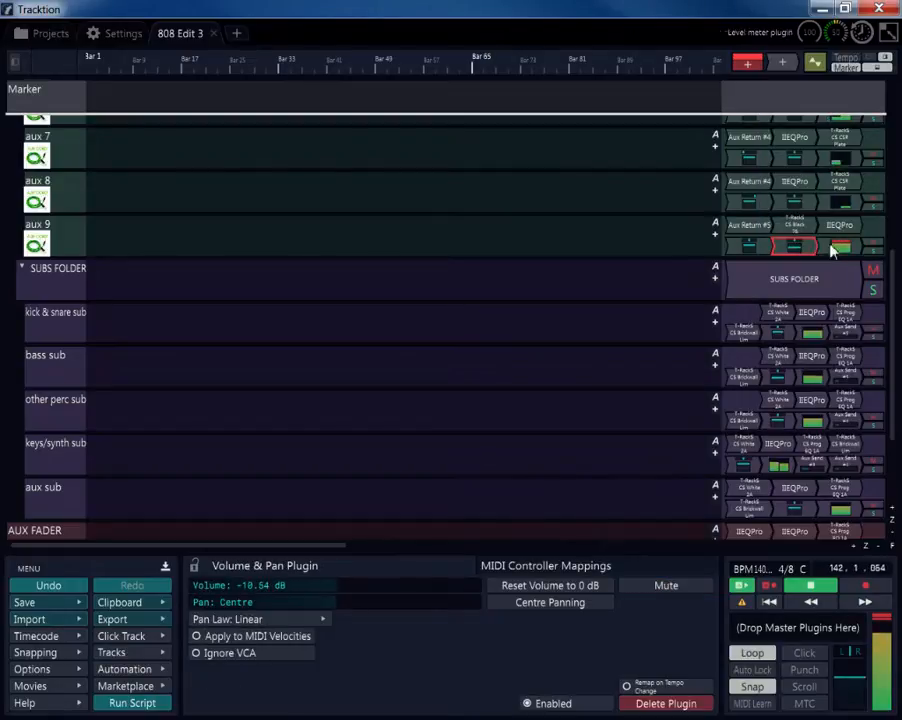
click(833, 248)
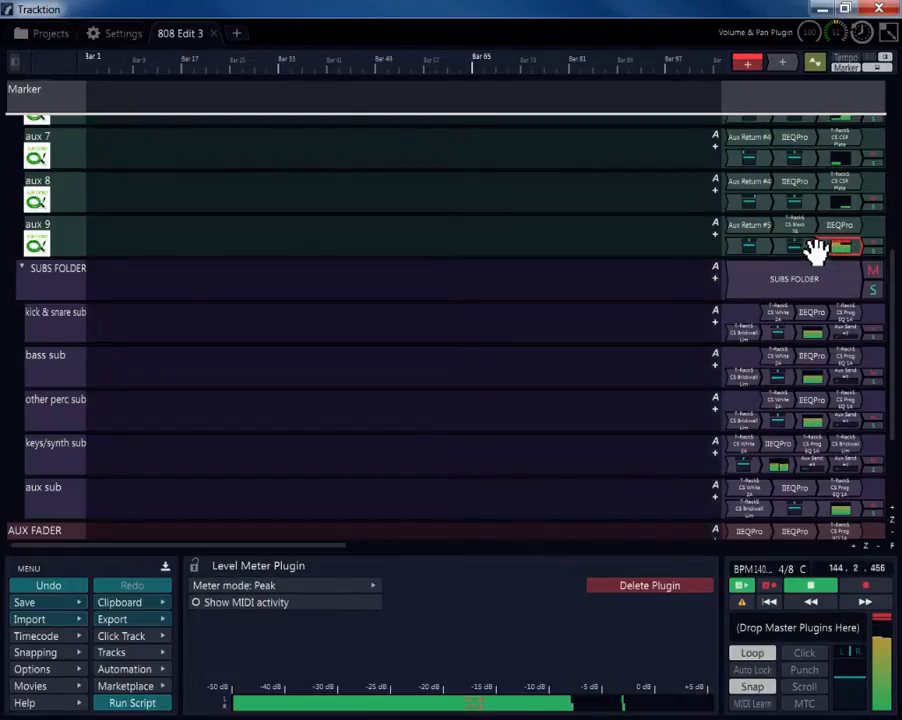
drag(799, 248, 800, 266)
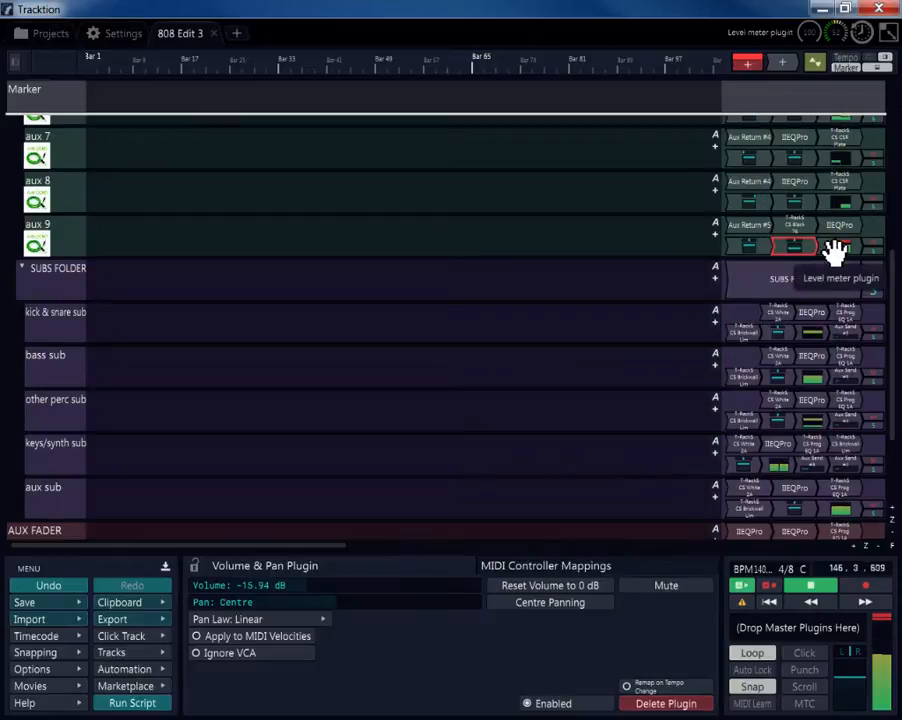
click(834, 249)
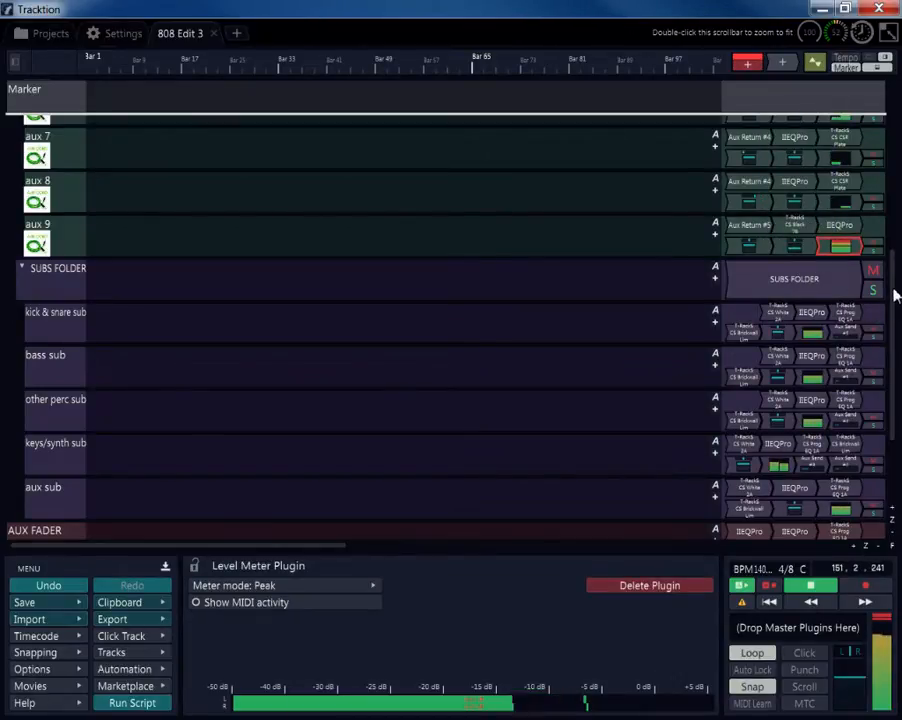
- Examine the BEAT FADER track's level meter and compare it with the levels of the aux return tracks
scroll(893, 292, down, 3)
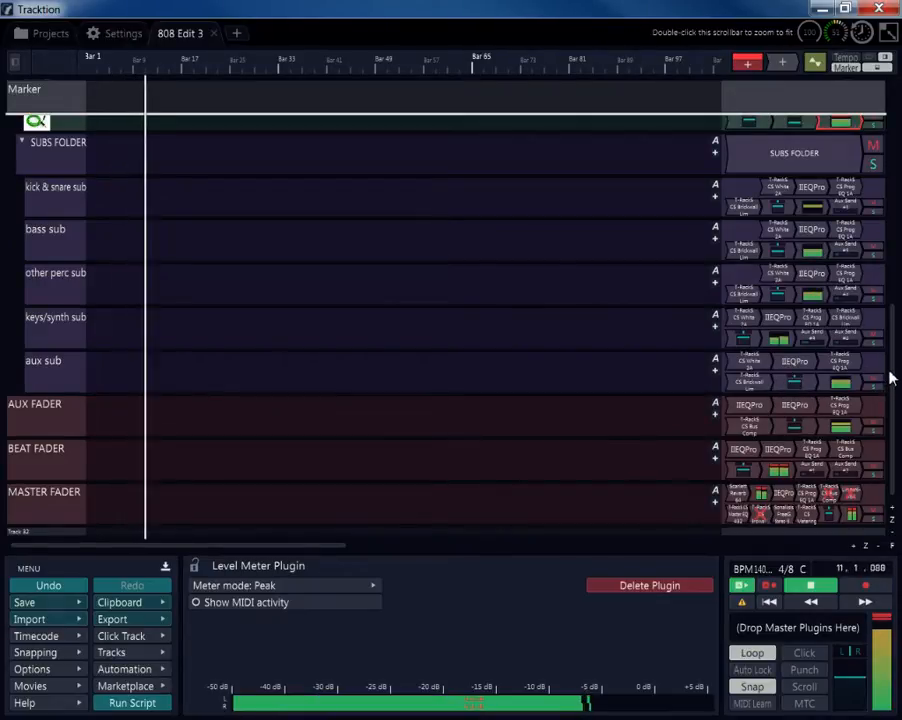
click(768, 460)
click(770, 468)
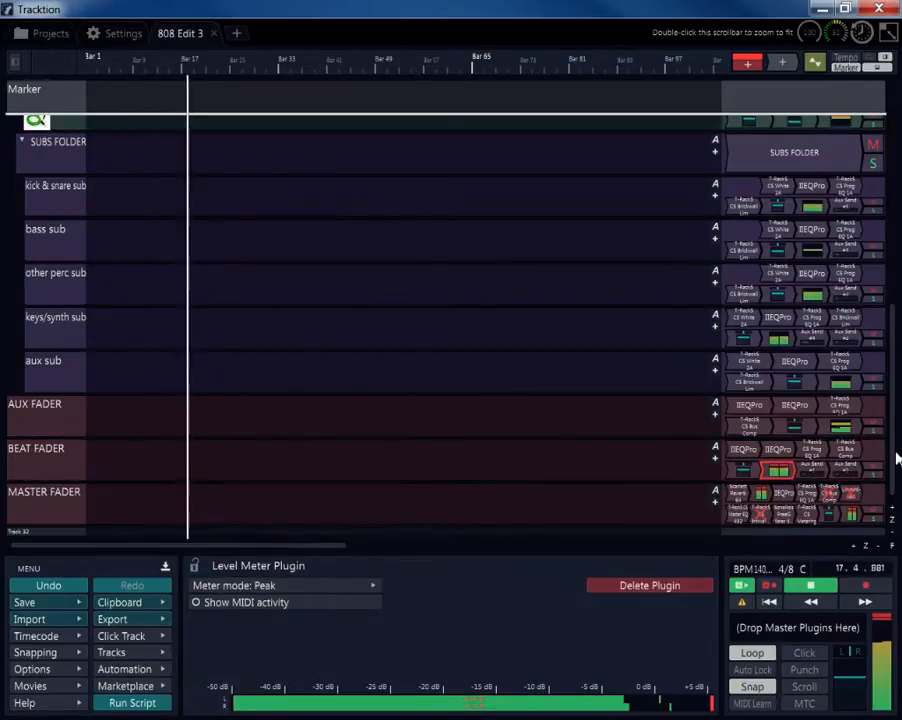
scroll(897, 458, up, 2)
scroll(895, 440, down, 2)
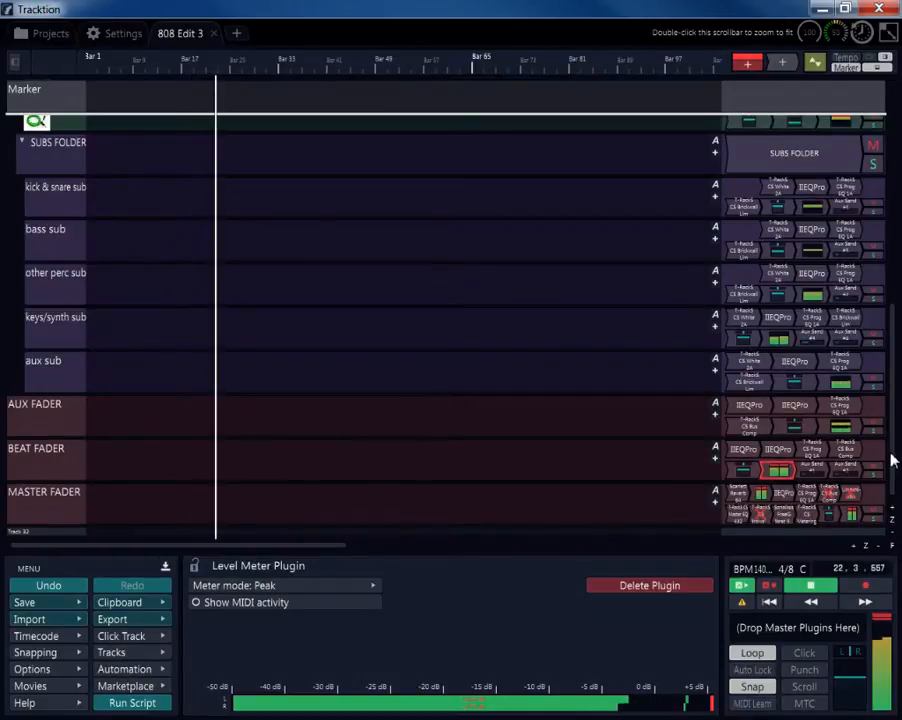
scroll(888, 300, up, 5)
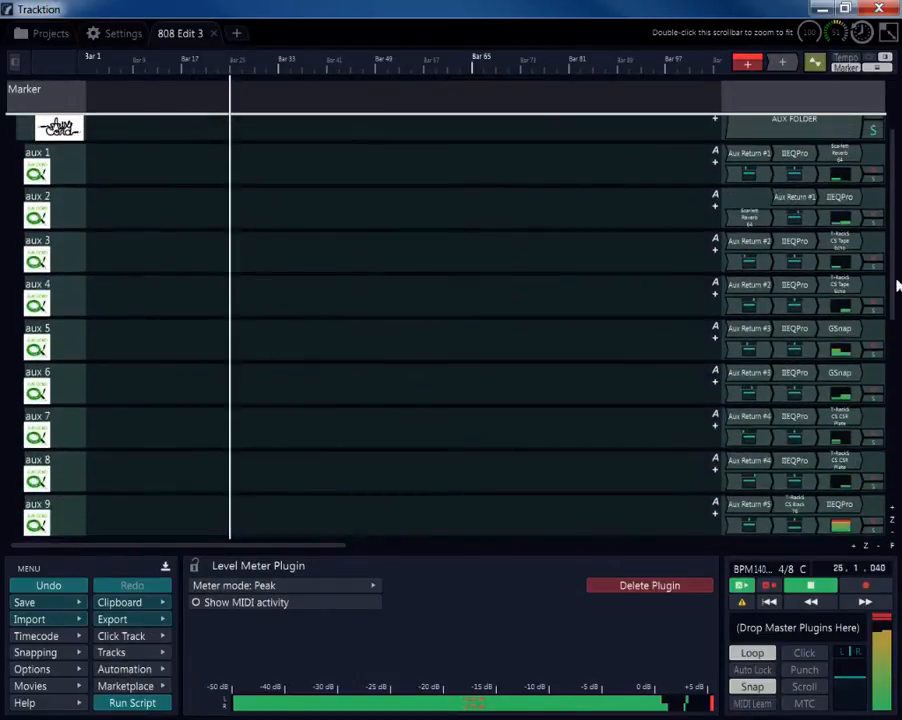
scroll(897, 287, down, 3)
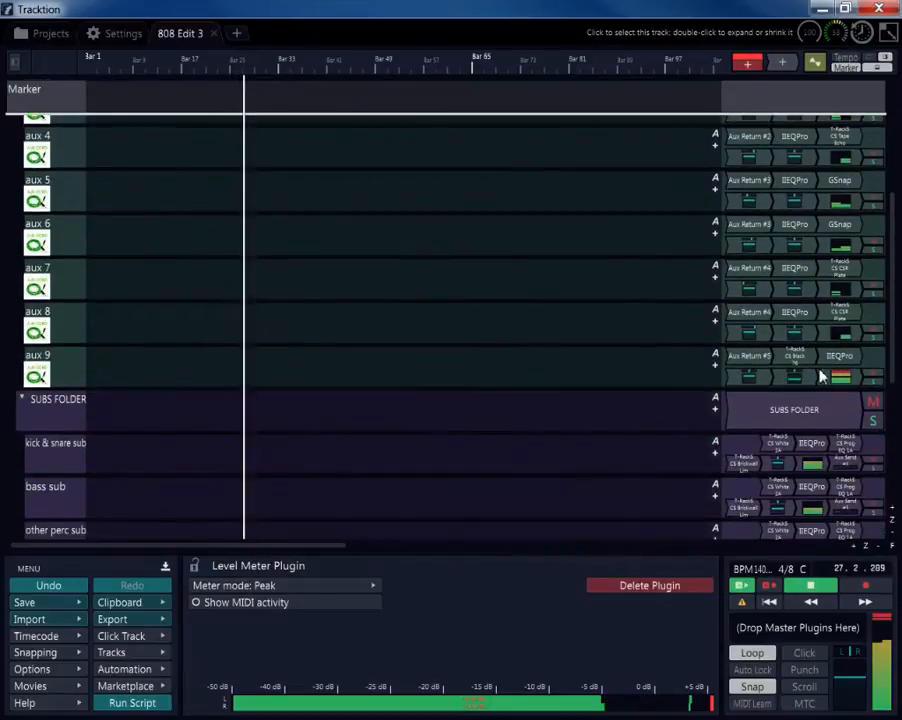
- Check the aux 9 level meter and set the track's volume to -19.55 dB
click(824, 376)
click(836, 378)
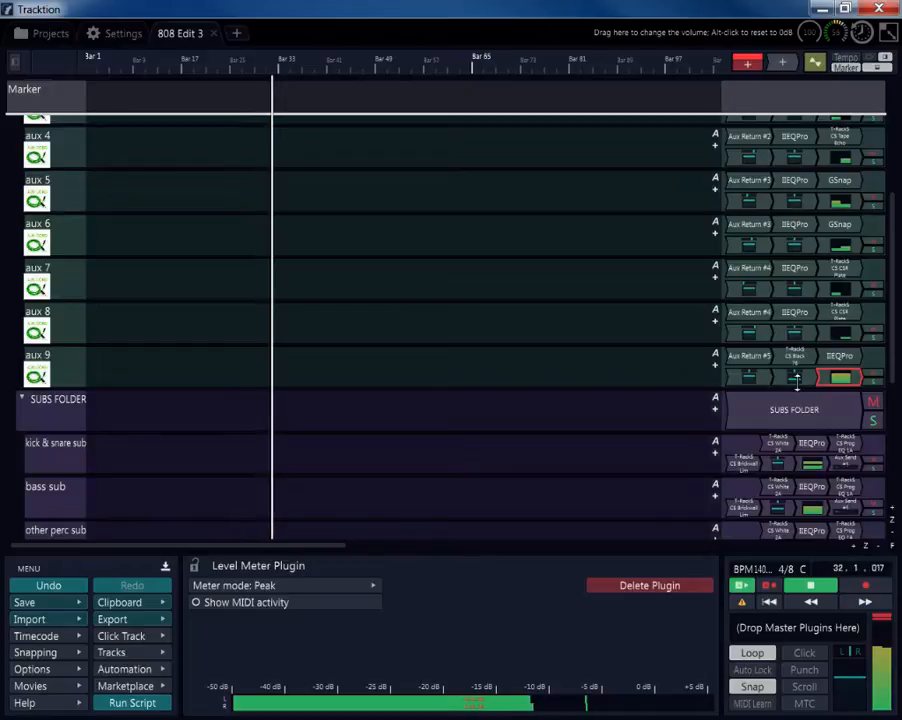
drag(796, 381, 800, 395)
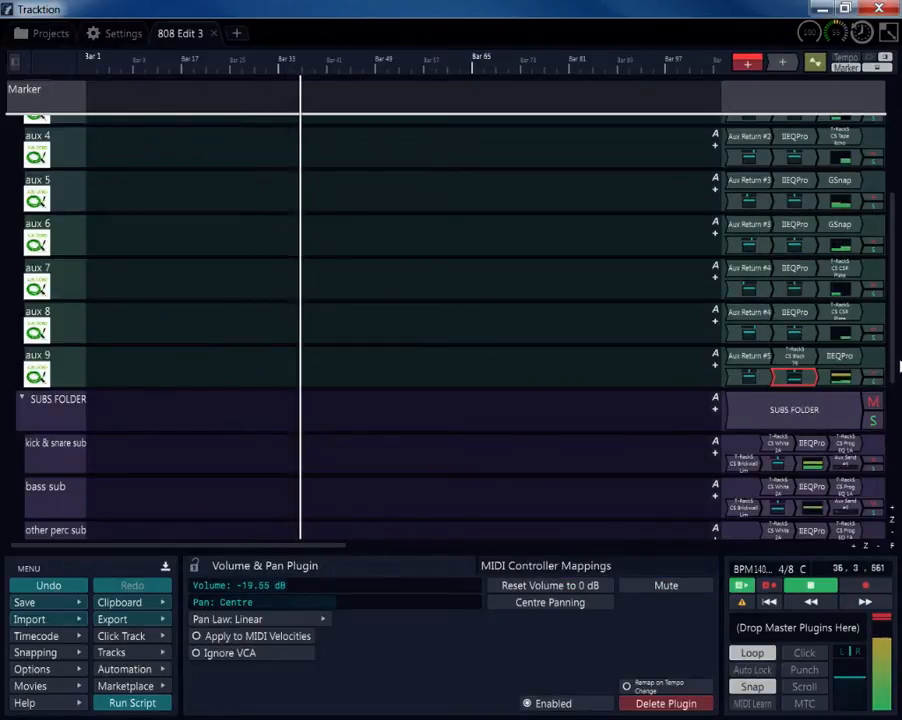
- Pan the other perc sub to 0.052 left and the keys/synth sub to 0.052 right
drag(898, 368, 897, 524)
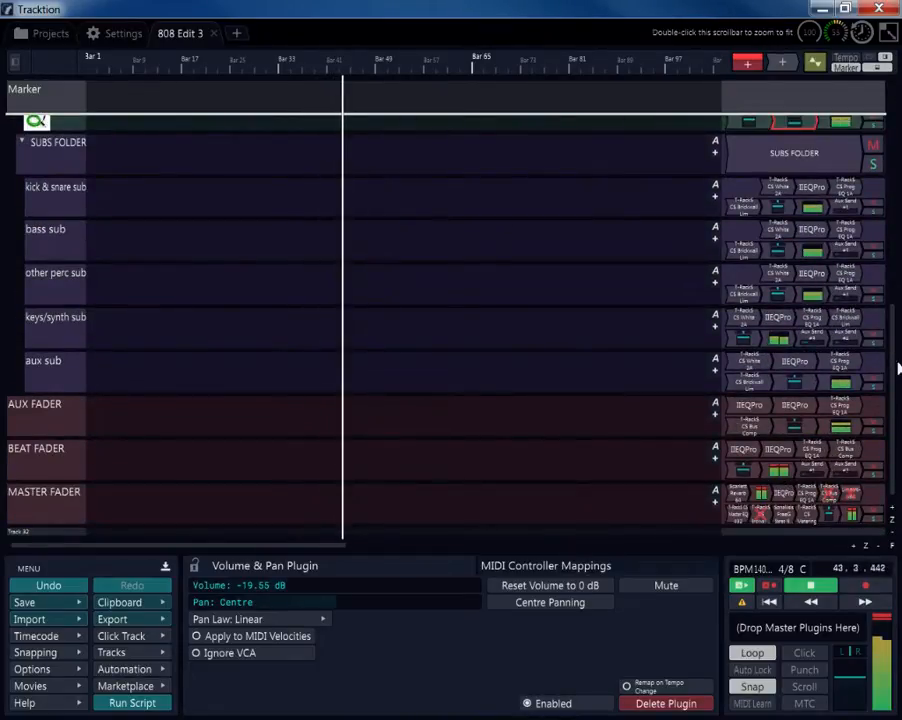
drag(897, 368, 896, 342)
drag(780, 337, 724, 336)
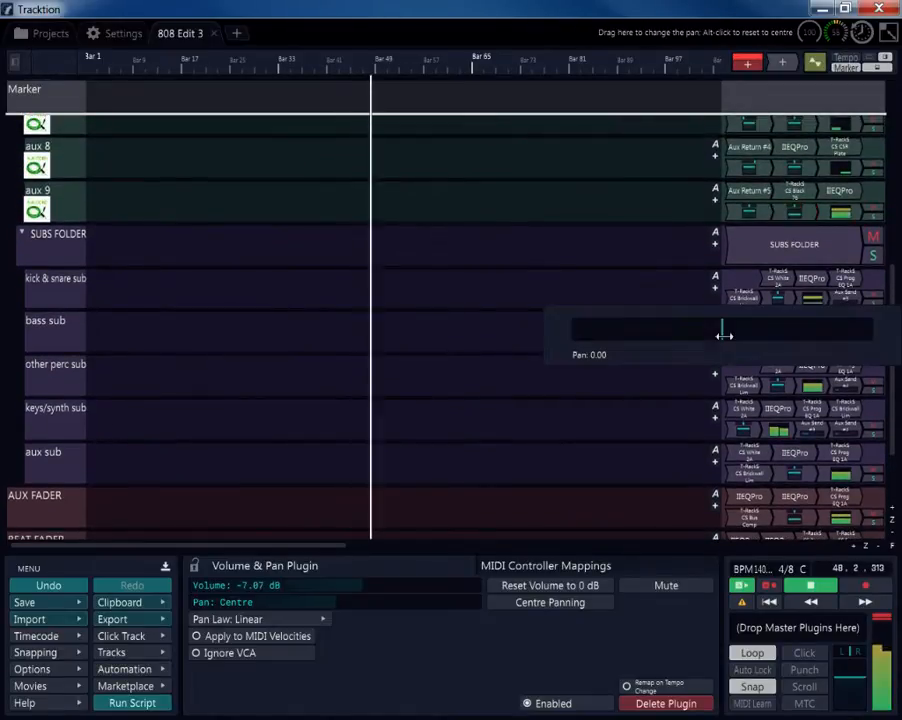
click(782, 381)
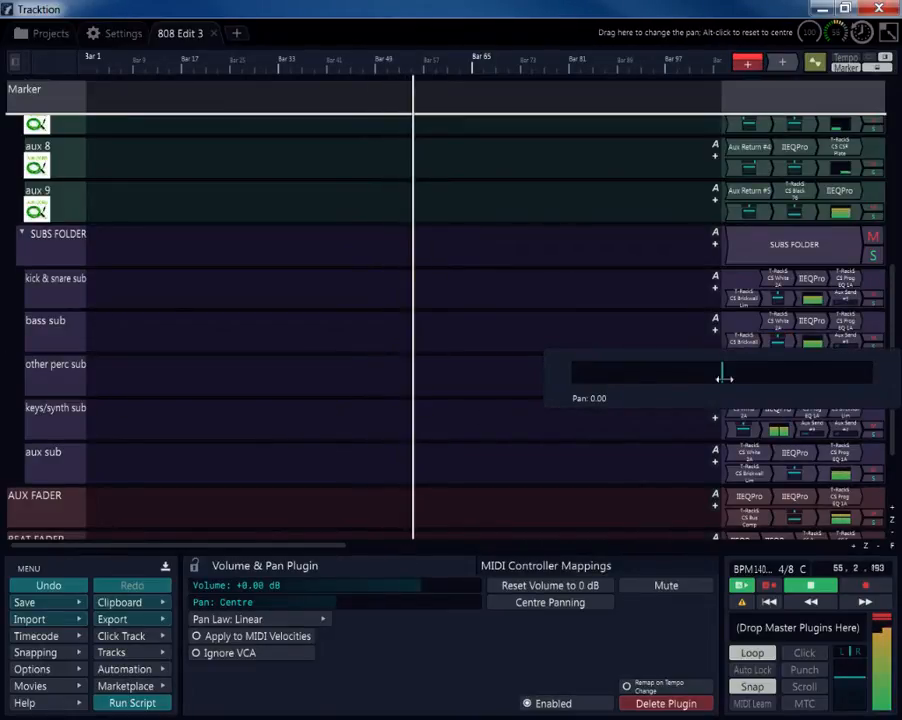
drag(724, 378, 718, 380)
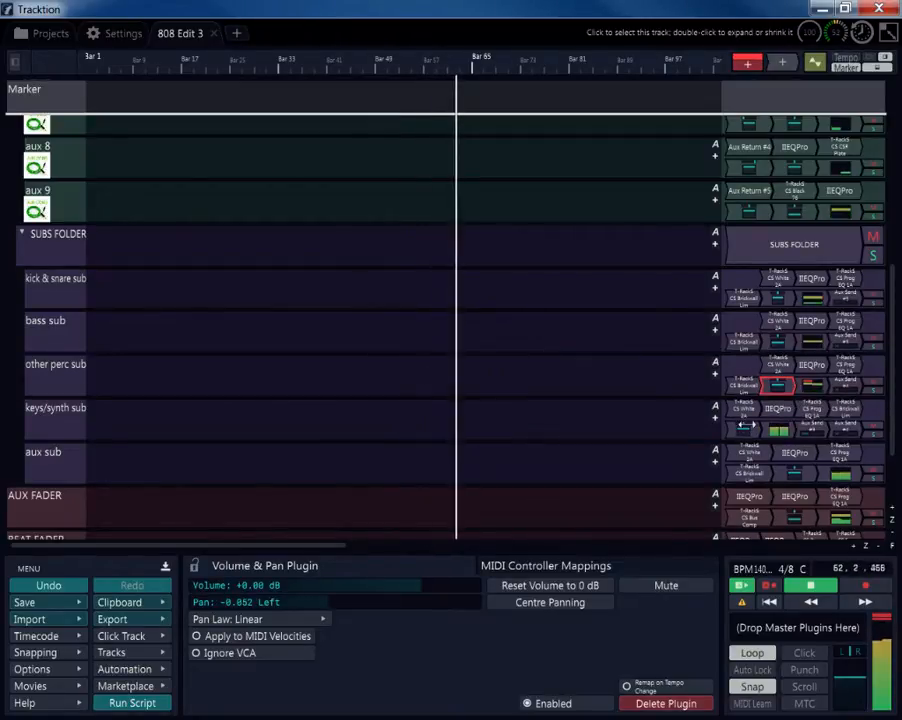
mouse_move(746, 427)
mouse_down()
mouse_move(726, 423)
mouse_move(734, 426)
mouse_up()
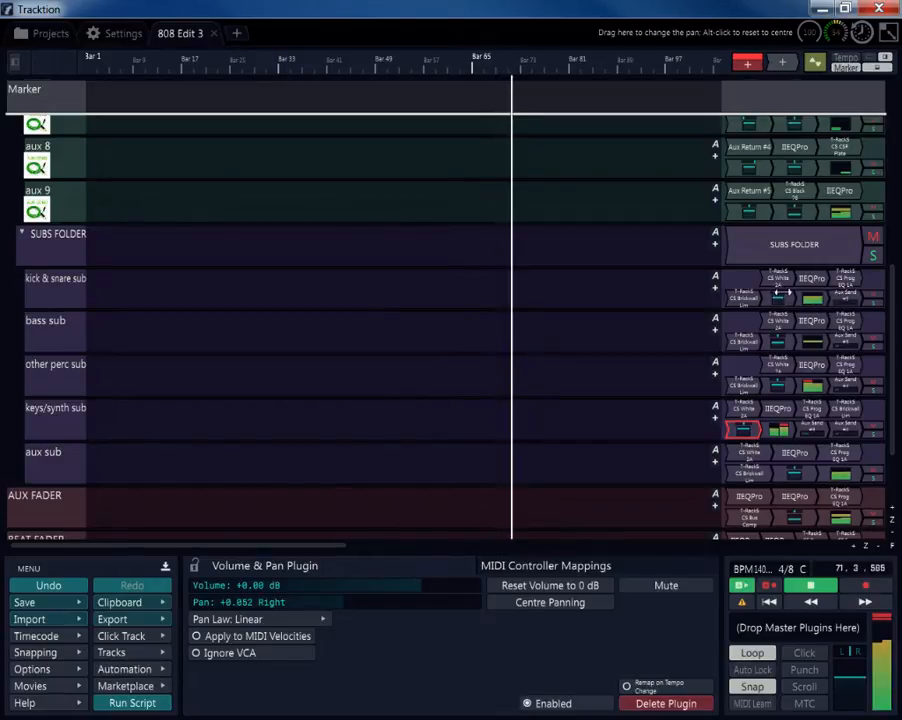
- Pan the kick & snare sub to 0.028 right and check the other perc sub's level meter
drag(778, 292, 724, 289)
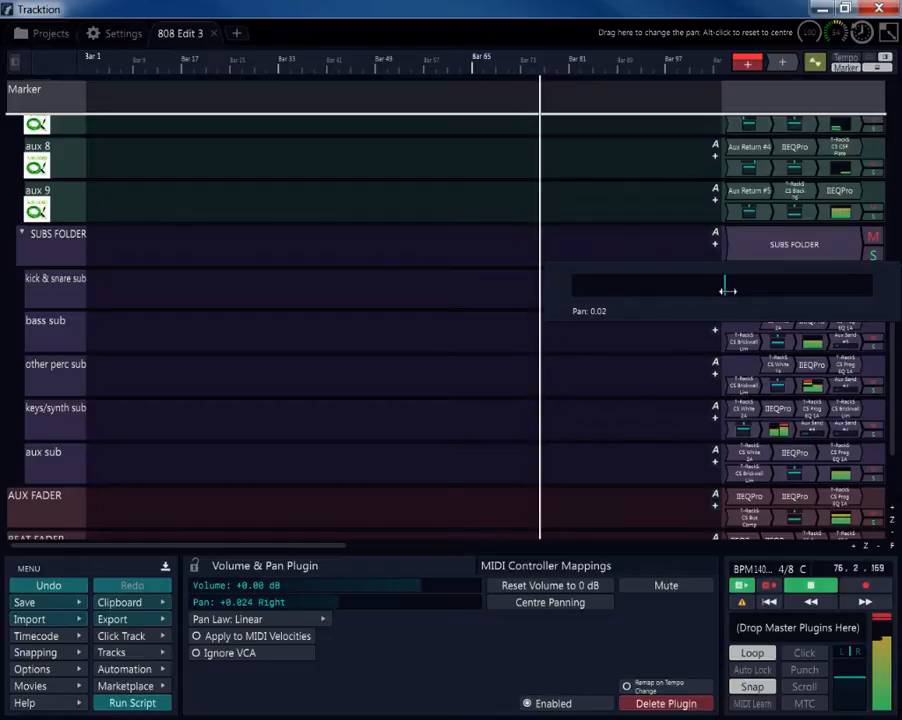
drag(729, 289, 729, 293)
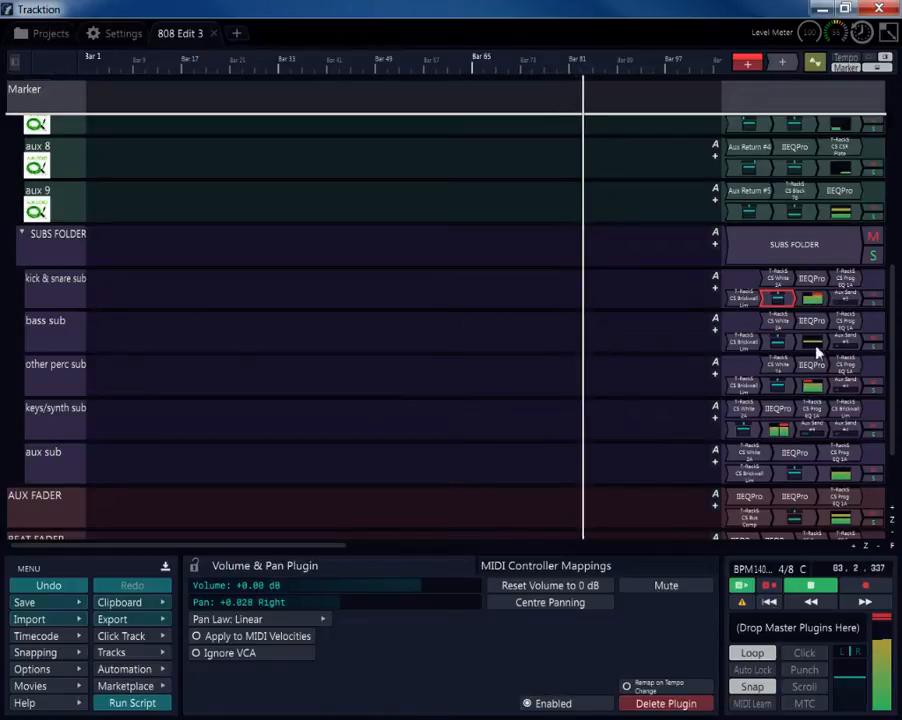
click(815, 389)
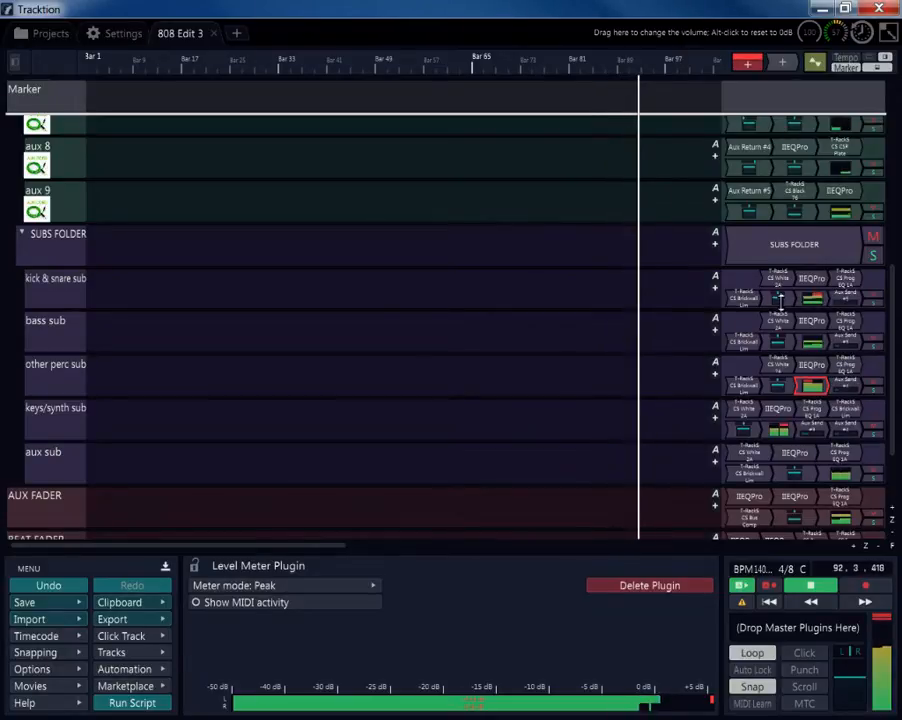
- Lower the volume of the kick & snare, bass, other perc and keys/synth subs together to -0.66 dB
click(779, 298)
ctrl+click(779, 341)
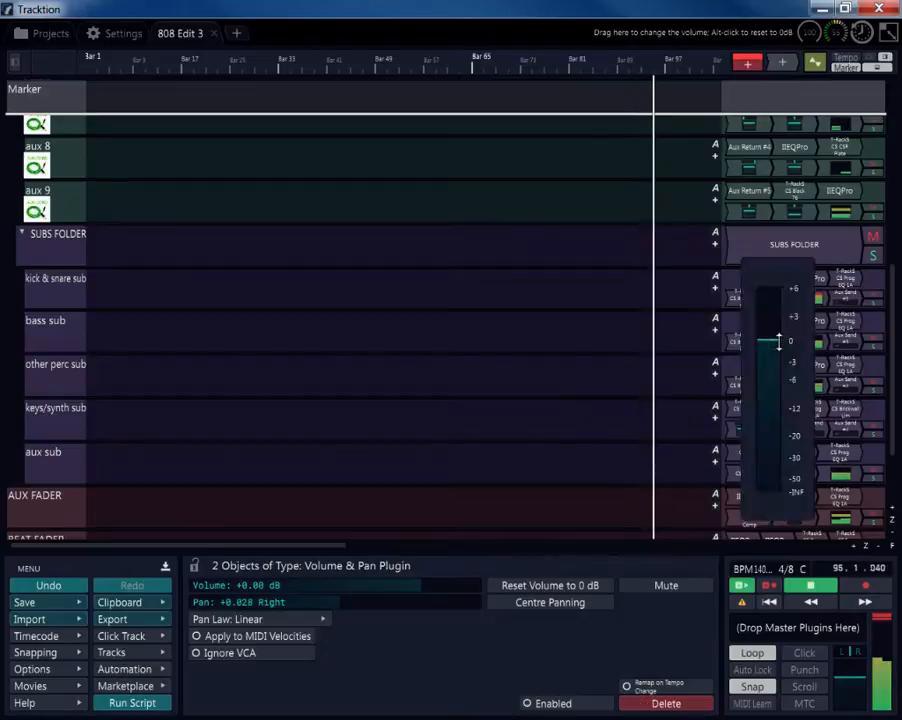
ctrl+click(778, 385)
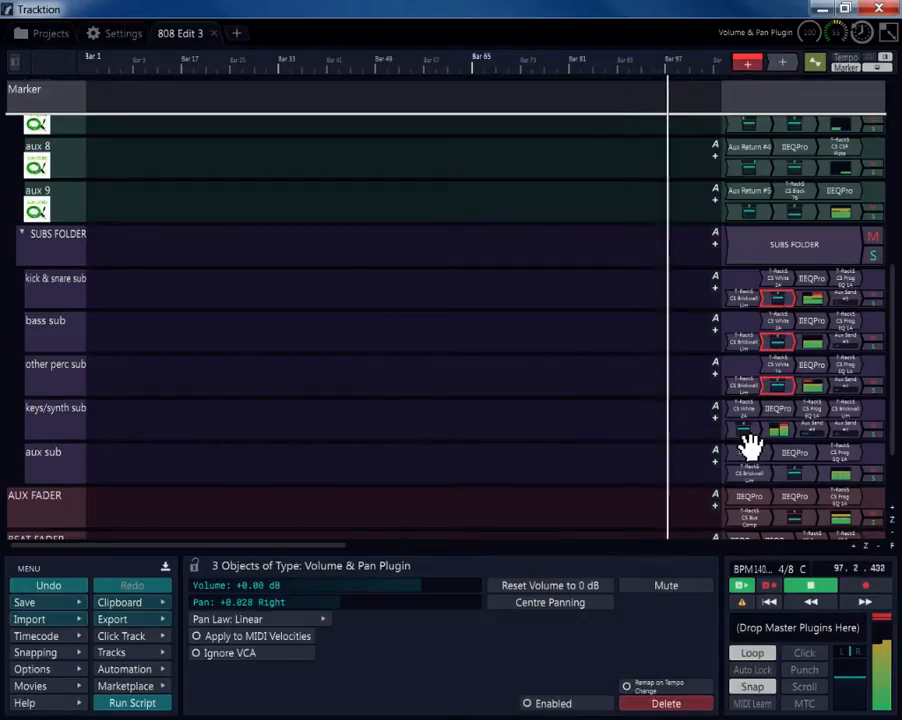
ctrl+click(742, 432)
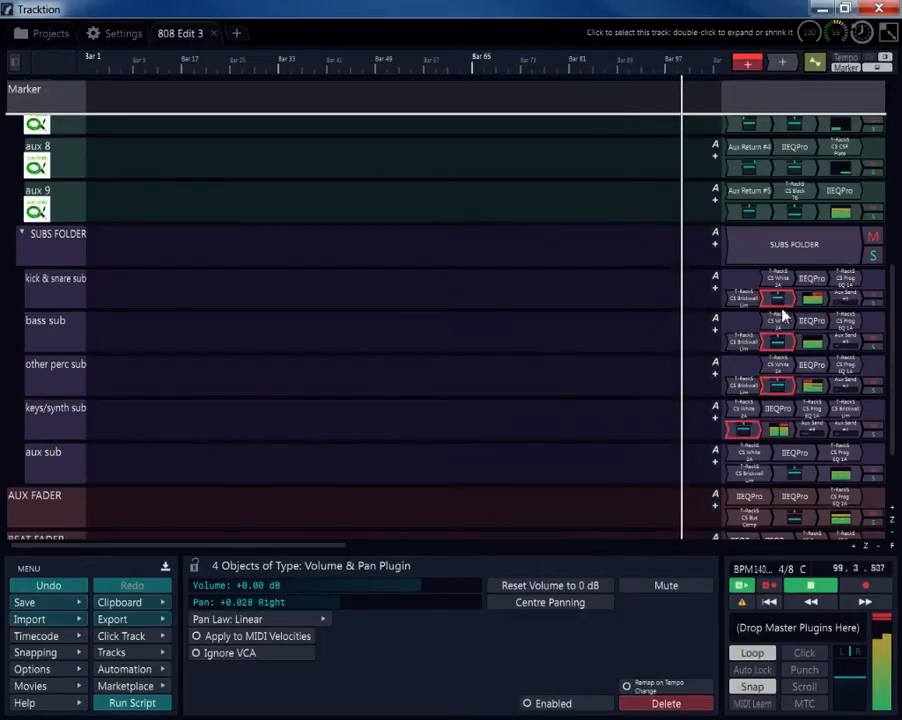
mouse_move(782, 303)
drag(782, 303, 782, 306)
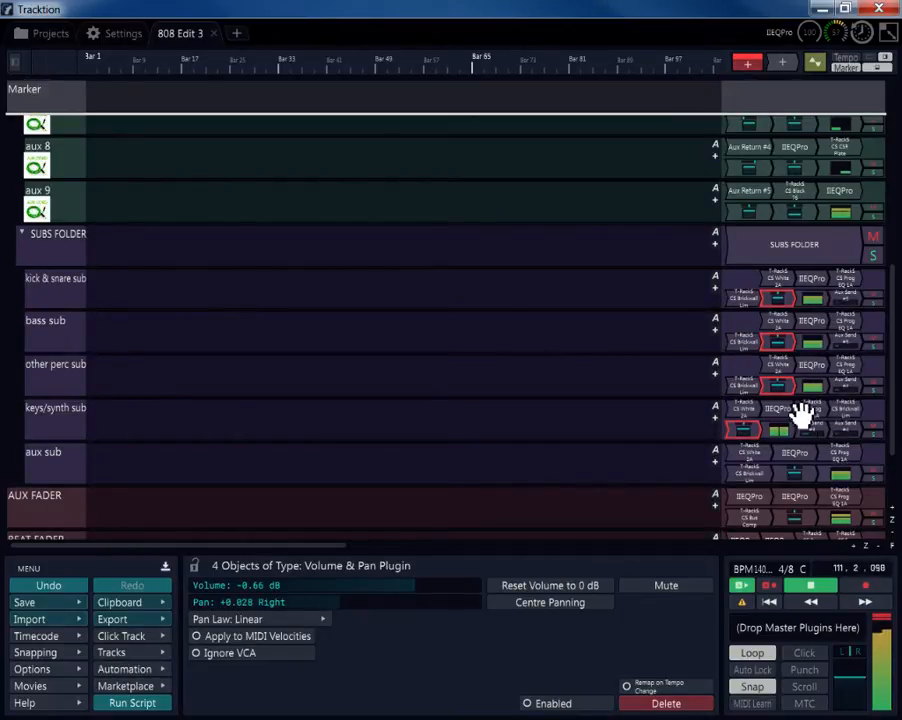
- Open the MASTER FADER's IIEQPro with its analyzer on and add an HPF12 band at 19 Hz with Q 0.78
drag(896, 388, 896, 458)
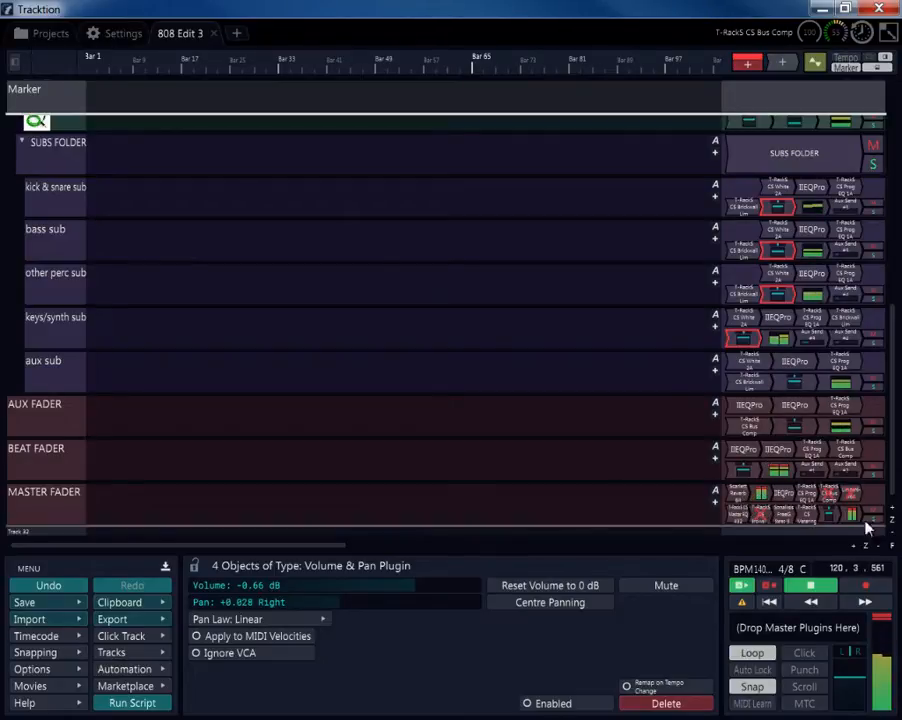
double_click(781, 494)
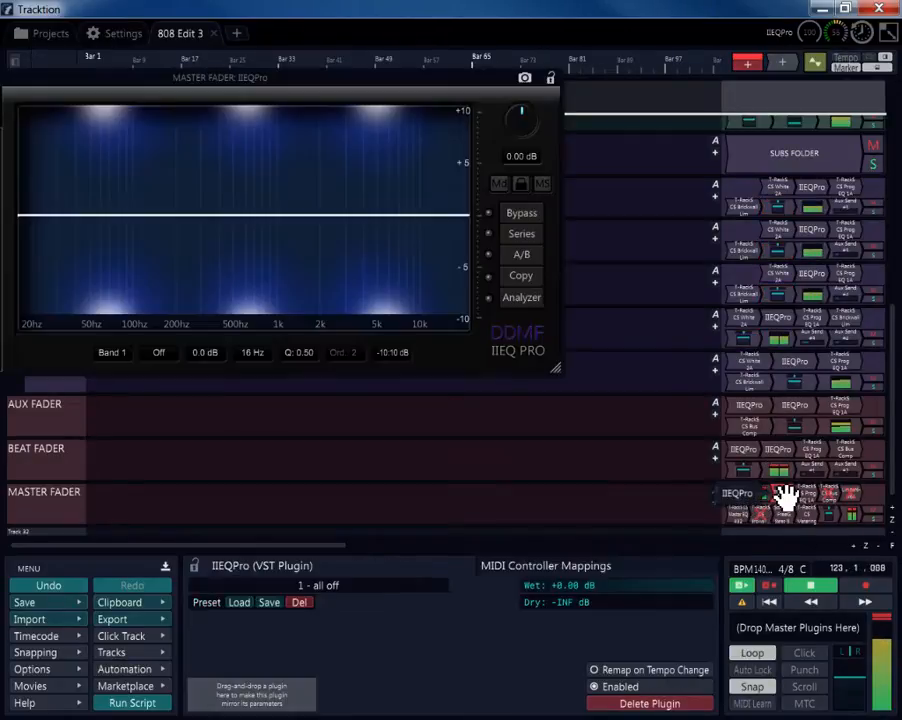
double_click(807, 497)
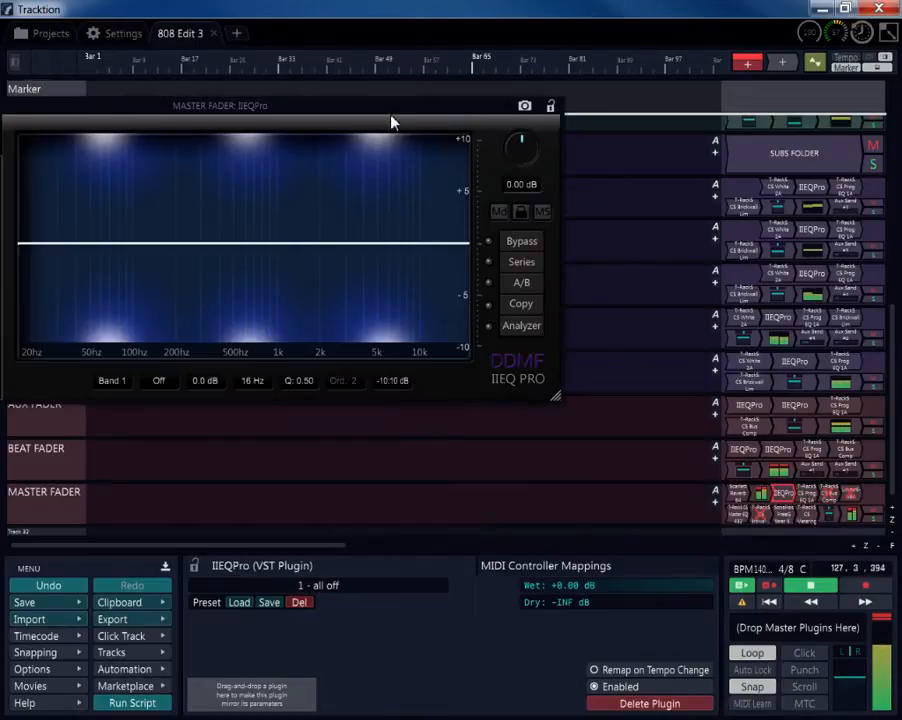
drag(393, 108, 542, 130)
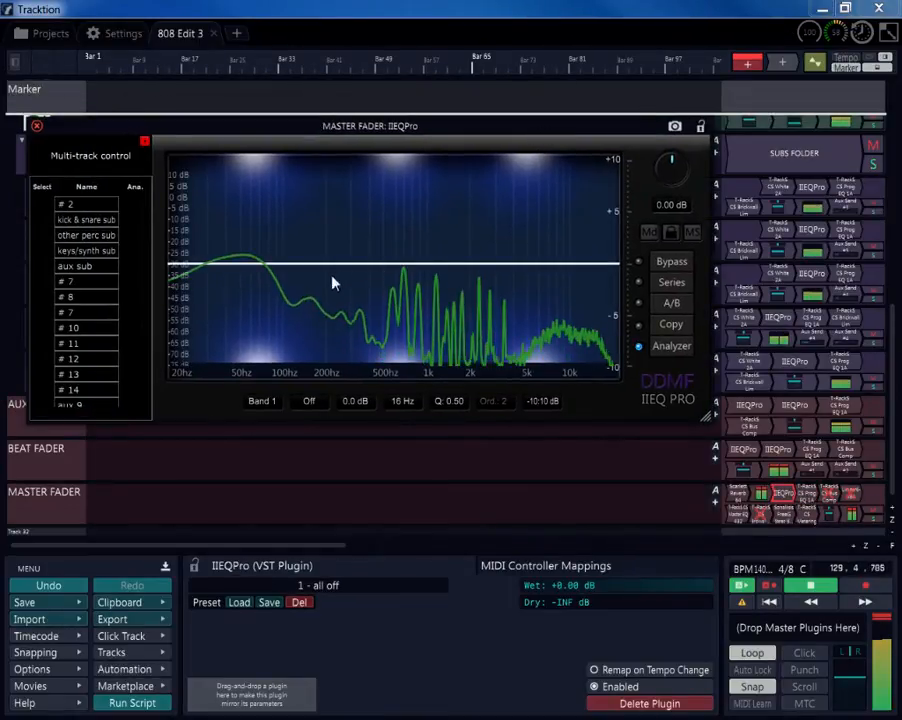
double_click(181, 264)
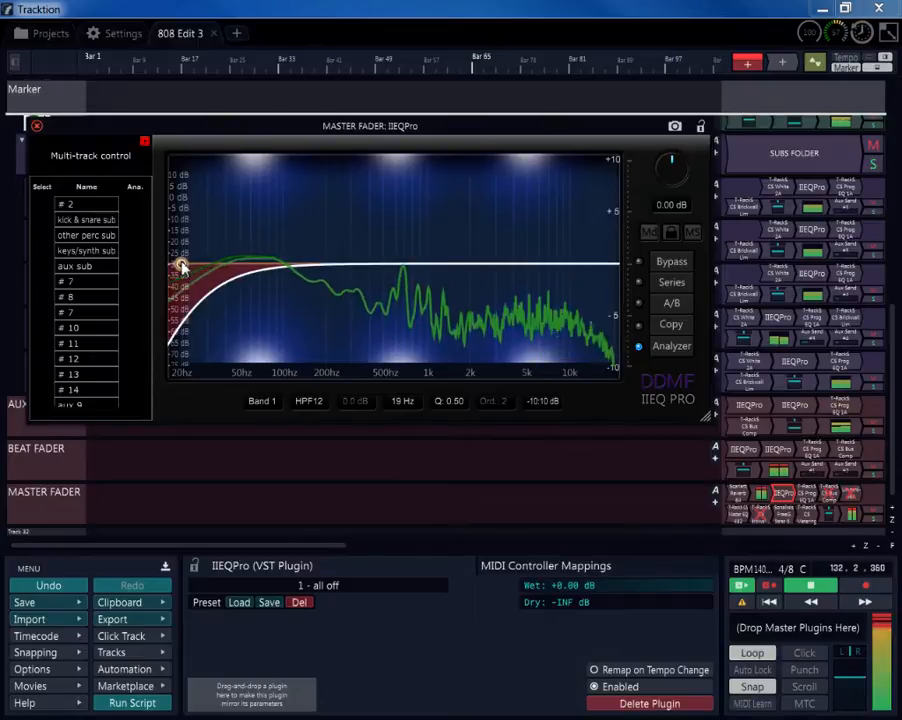
scroll(182, 265, up, 3)
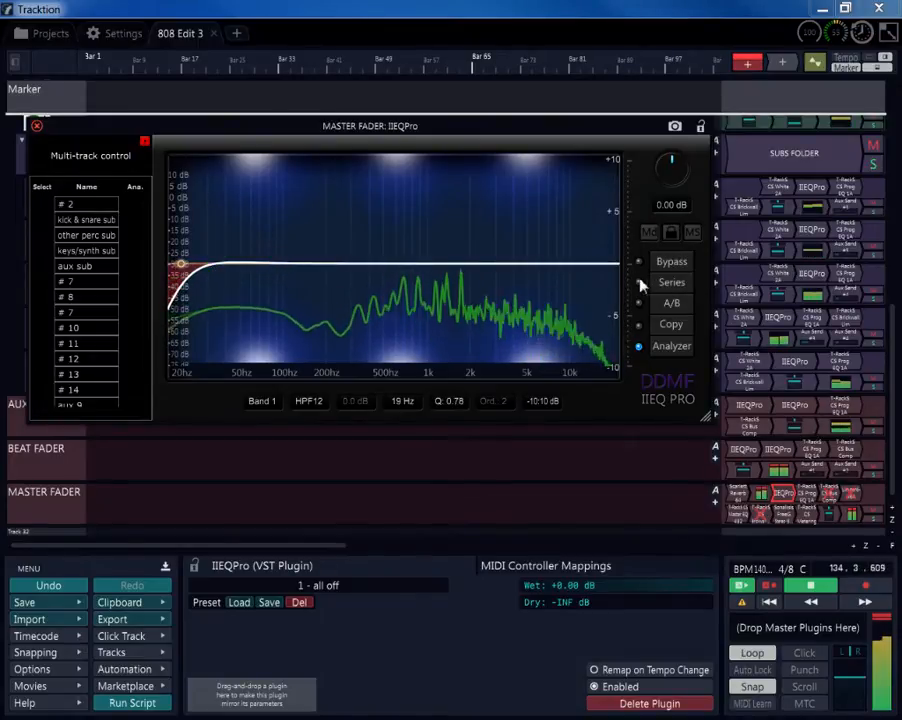
- Add a low-pass band at the top of the master EQ's spectrum and a -0.8 dB AnaPeak cut at 2702 Hz with Q 6.30
double_click(613, 263)
double_click(495, 266)
mouse_move(495, 266)
mouse_down()
mouse_move(497, 243)
mouse_move(509, 246)
mouse_move(483, 250)
mouse_move(486, 279)
mouse_up()
scroll(497, 243, up, 3)
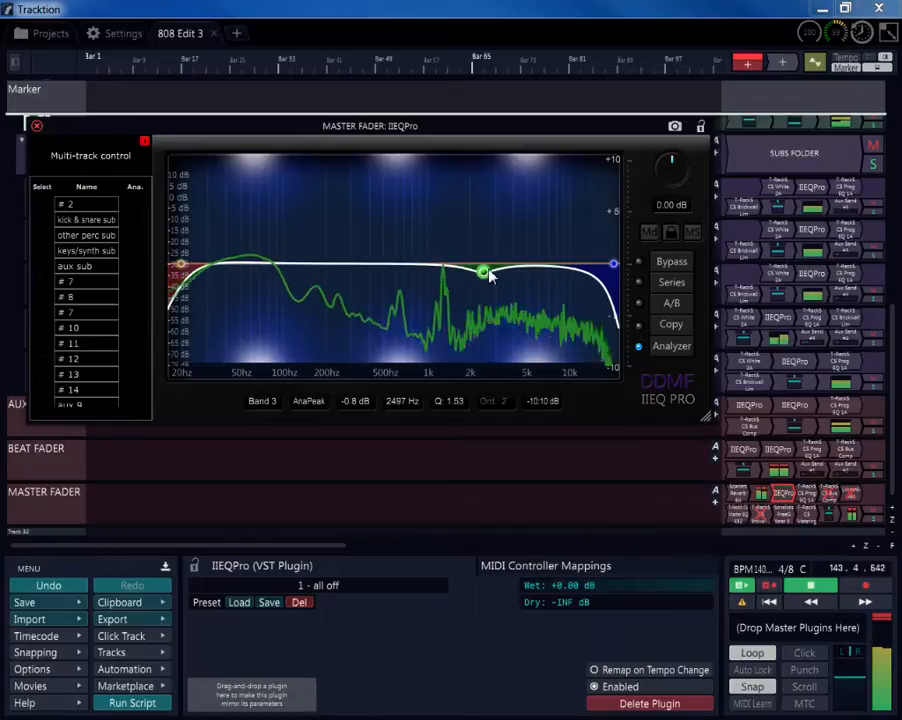
scroll(485, 275, up, 10)
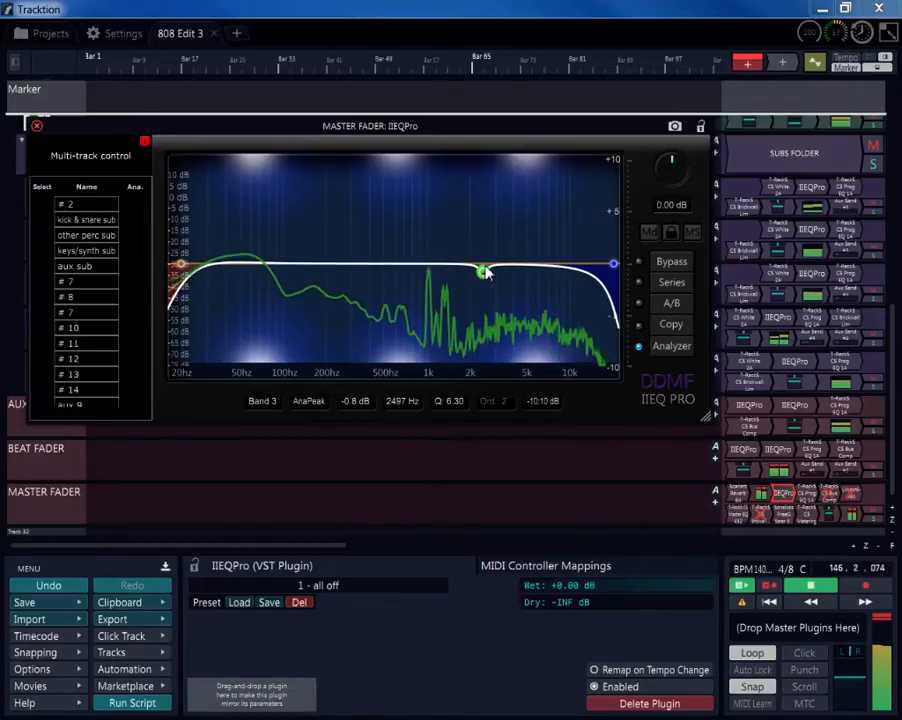
drag(485, 272, 489, 272)
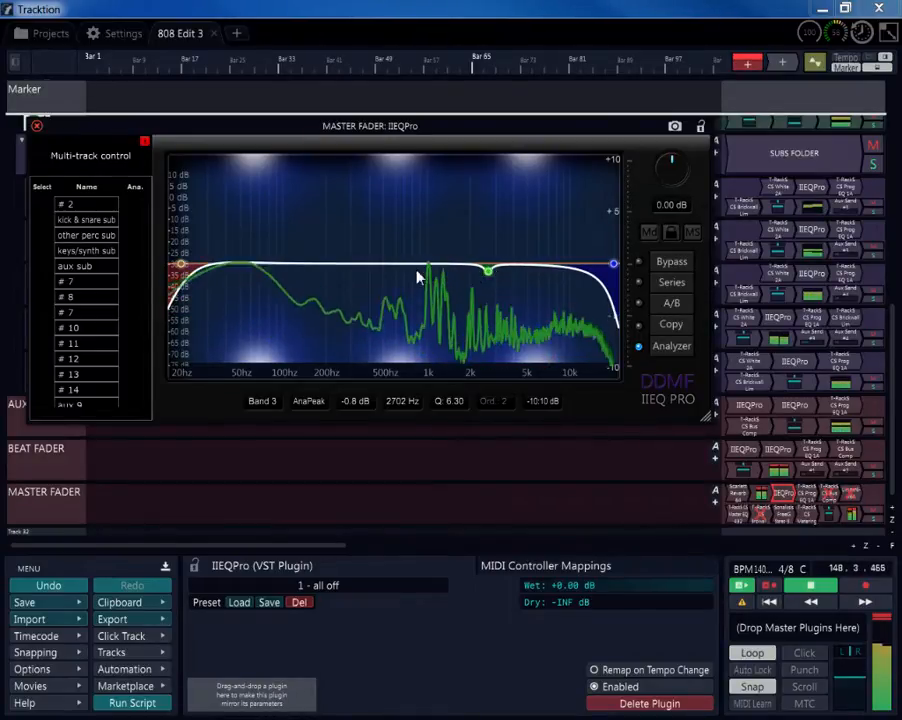
- Add master EQ boosts of 1.9 dB at 1358 Hz with Q 0.90 and 1.4 dB at 435 Hz with Q 0.50
mouse_move(452, 267)
mouse_down()
mouse_move(445, 252)
mouse_move(455, 251)
mouse_move(445, 249)
mouse_up()
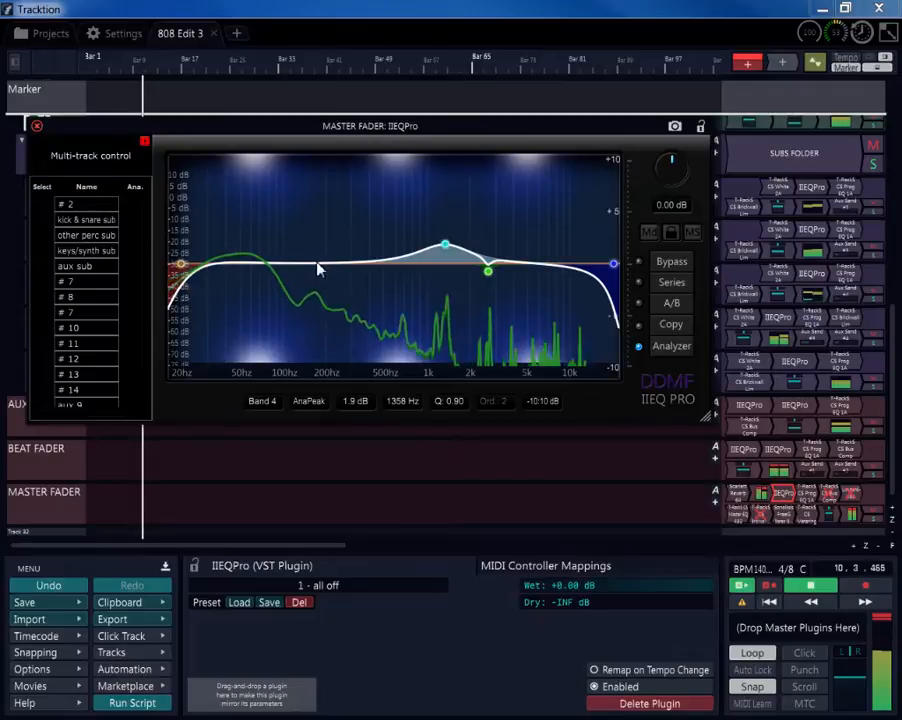
drag(318, 270, 375, 254)
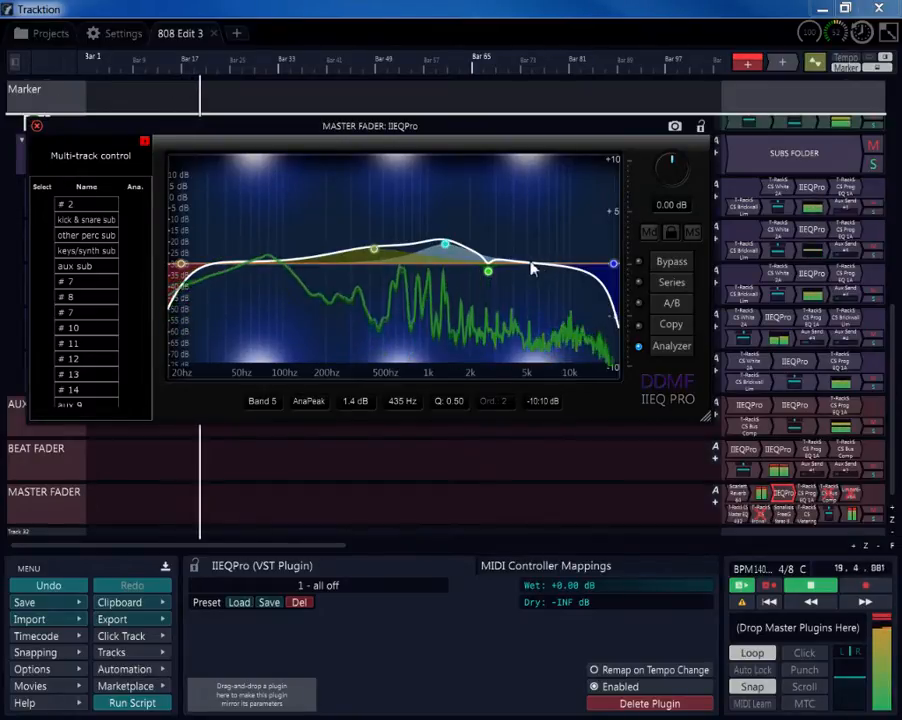
- Boost the master EQ's highs with a 1.8 dB peak at 5687 Hz and a 3.4 dB high shelf at 7624 Hz, Q 0.67
drag(533, 268, 537, 252)
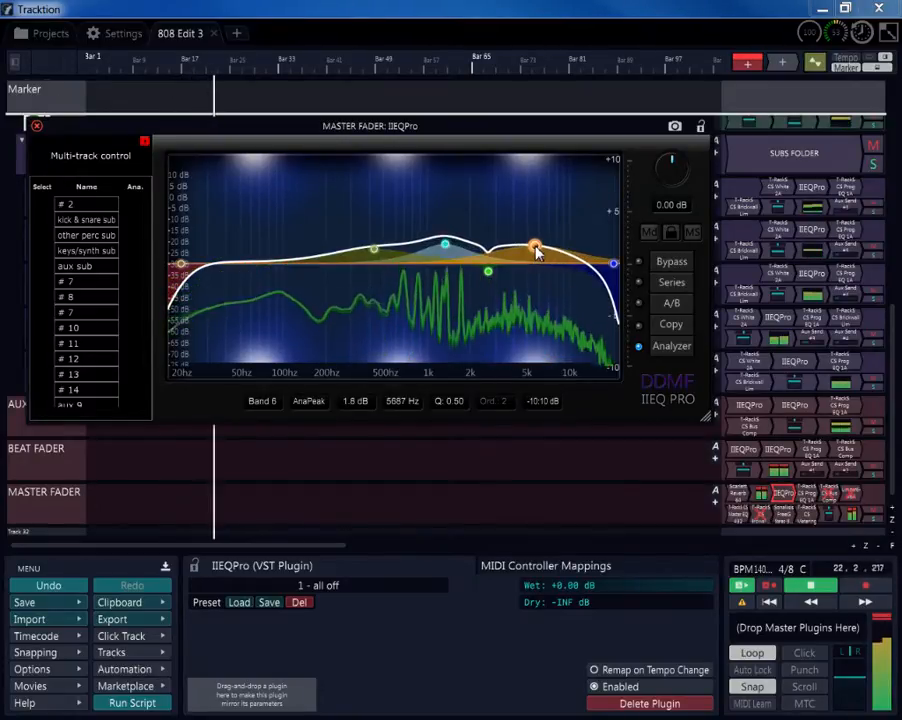
scroll(538, 252, up, 1)
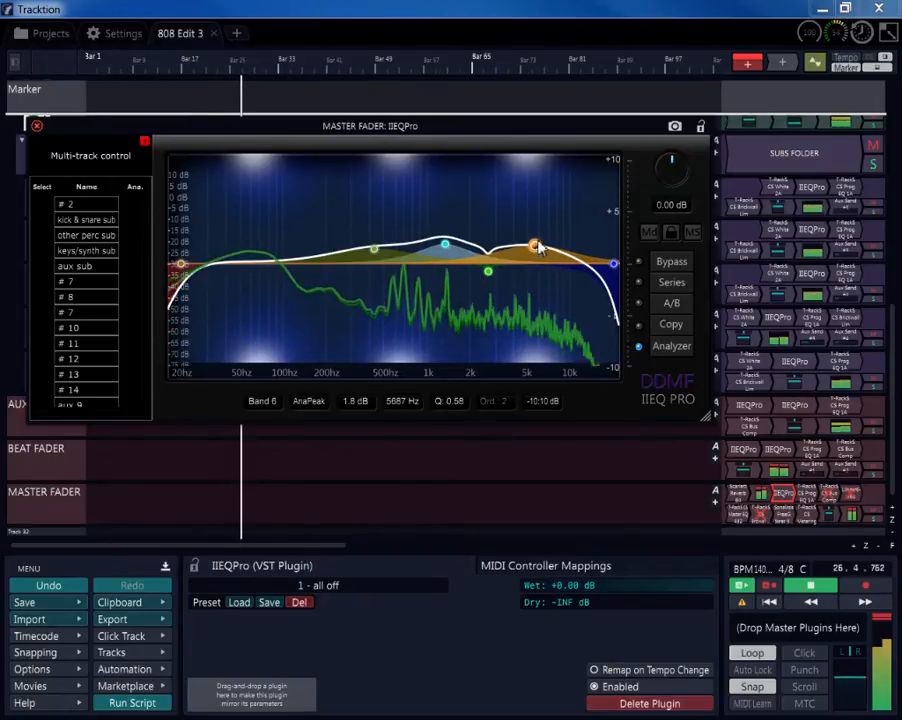
mouse_move(537, 243)
mouse_down()
mouse_move(550, 264)
mouse_move(557, 228)
mouse_move(551, 235)
mouse_up()
scroll(556, 229, up, 3)
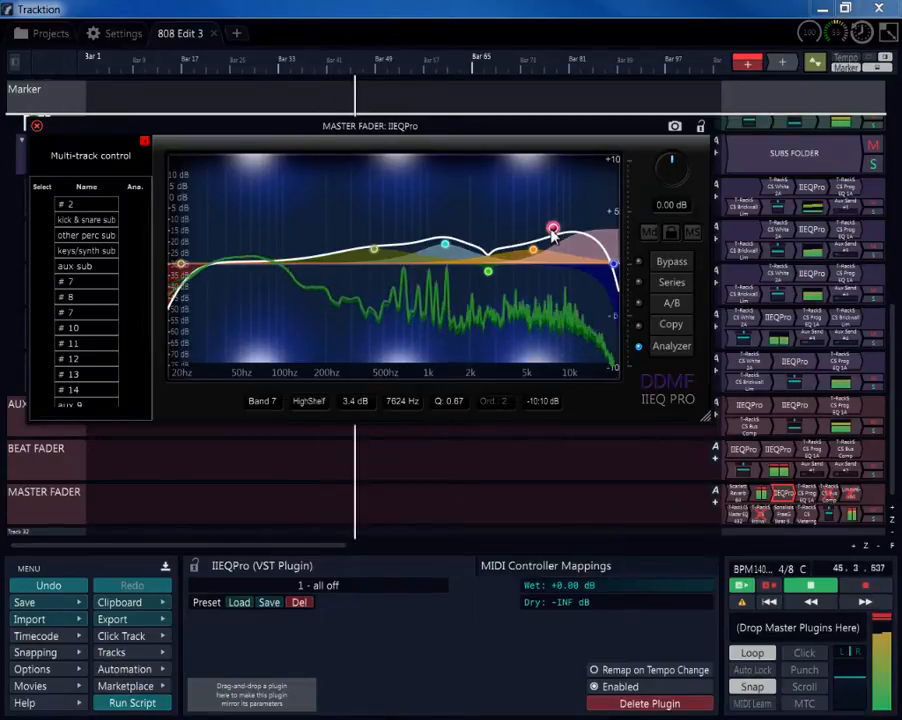
- Switch the master EQ to mid/side mode, turn on the side analyzer and add a side HPF12 band at 36 Hz with Q 0.58
click(649, 232)
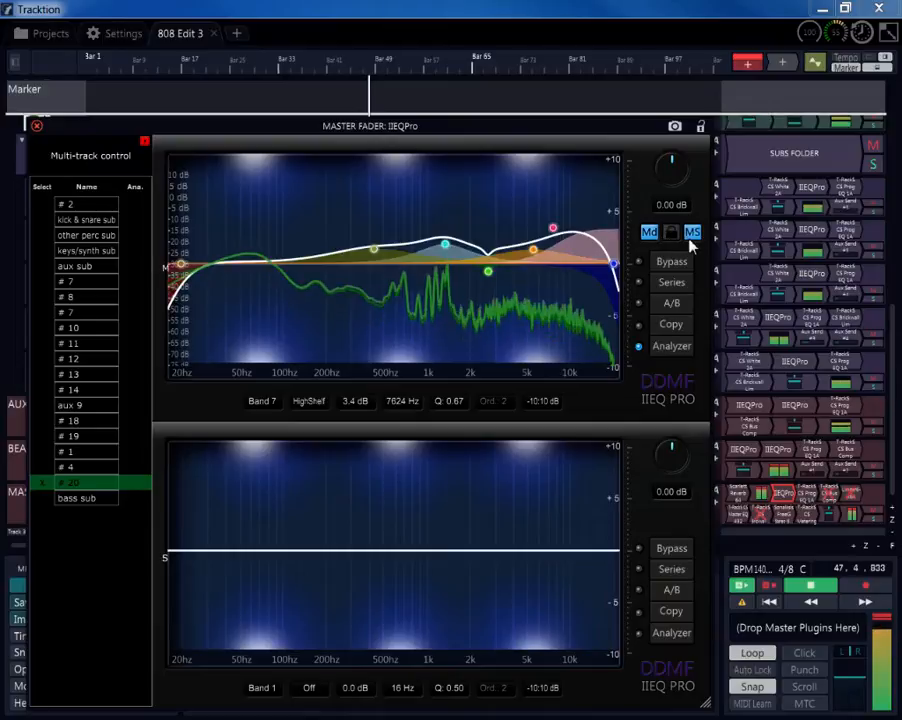
click(674, 633)
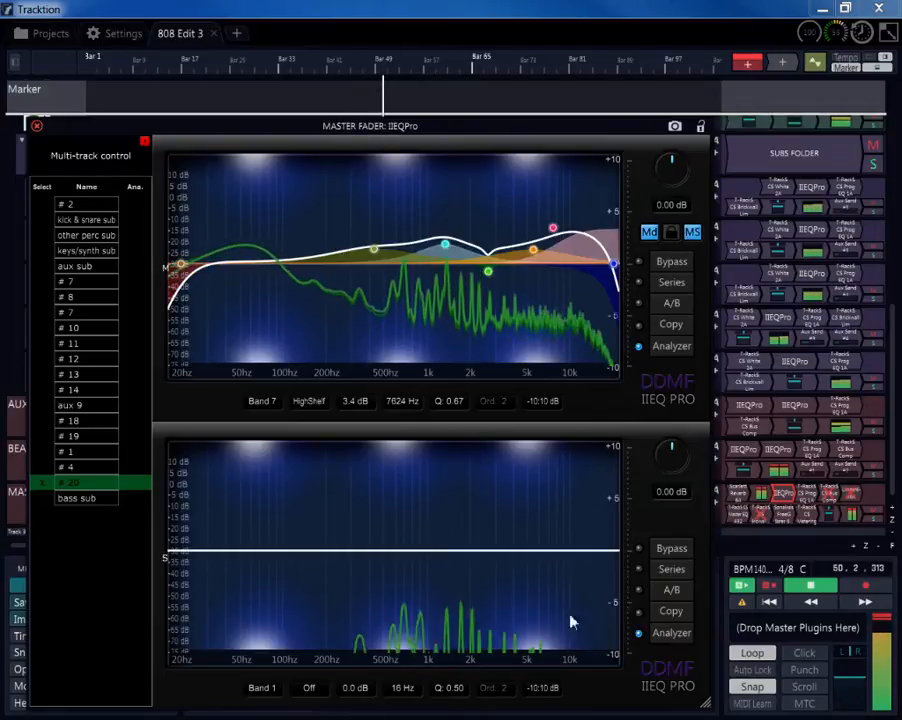
double_click(188, 551)
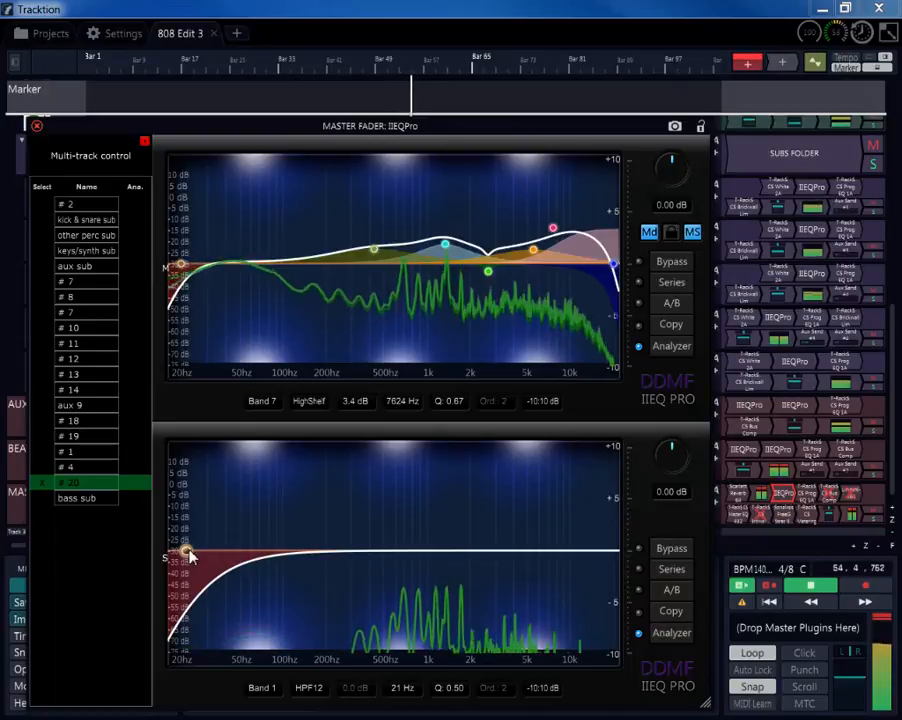
drag(188, 554, 221, 552)
scroll(221, 551, up, 1)
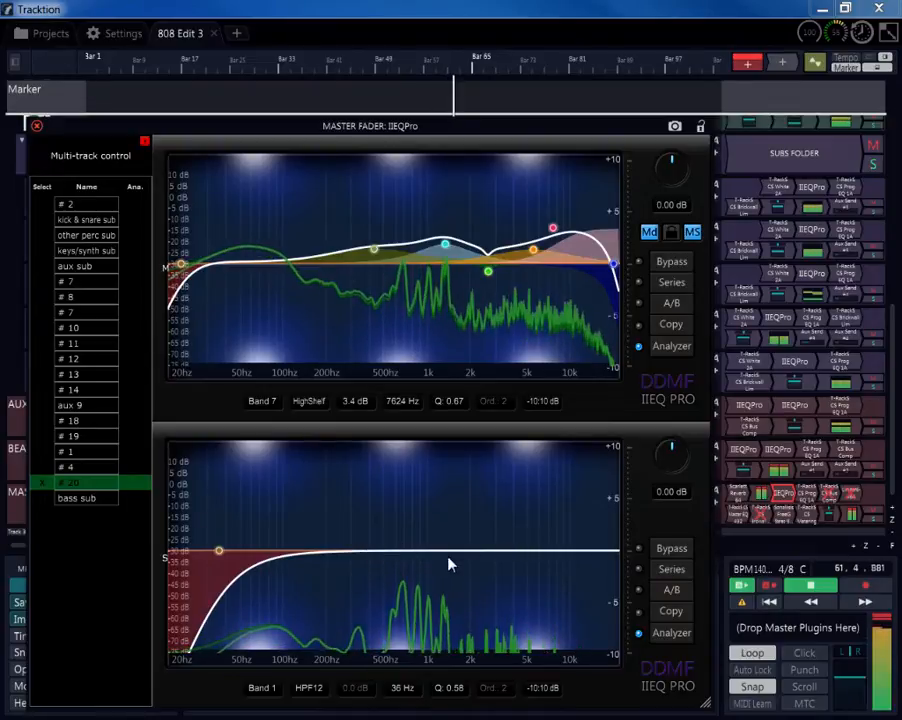
- Cut the side channel with a -1.7 dB high shelf at 5375 Hz and a -1.6 dB peak at 706 Hz, Q 0.67
double_click(543, 552)
drag(543, 552, 533, 574)
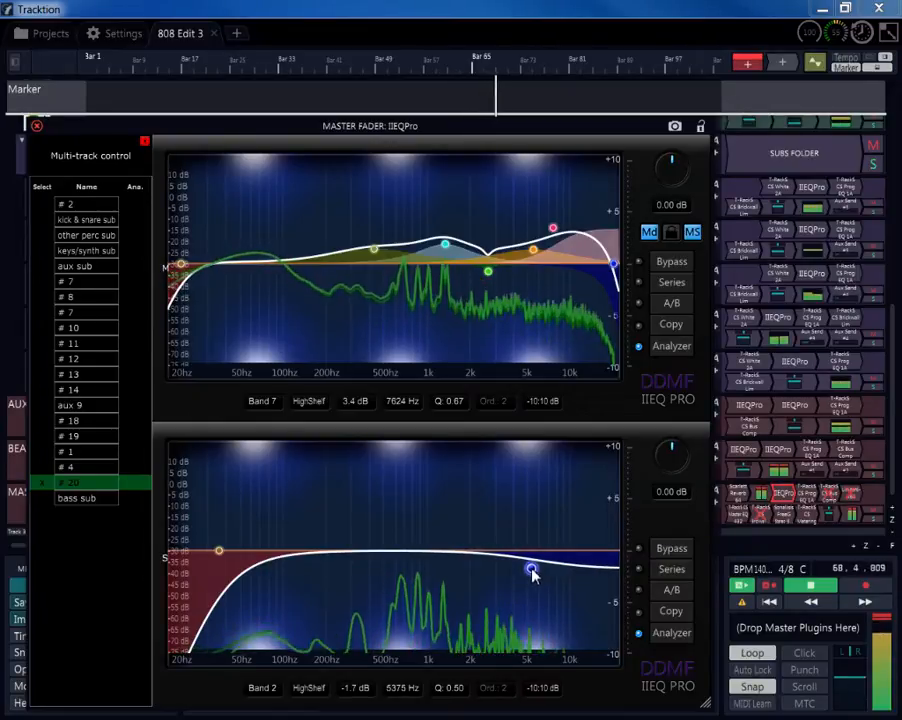
double_click(409, 558)
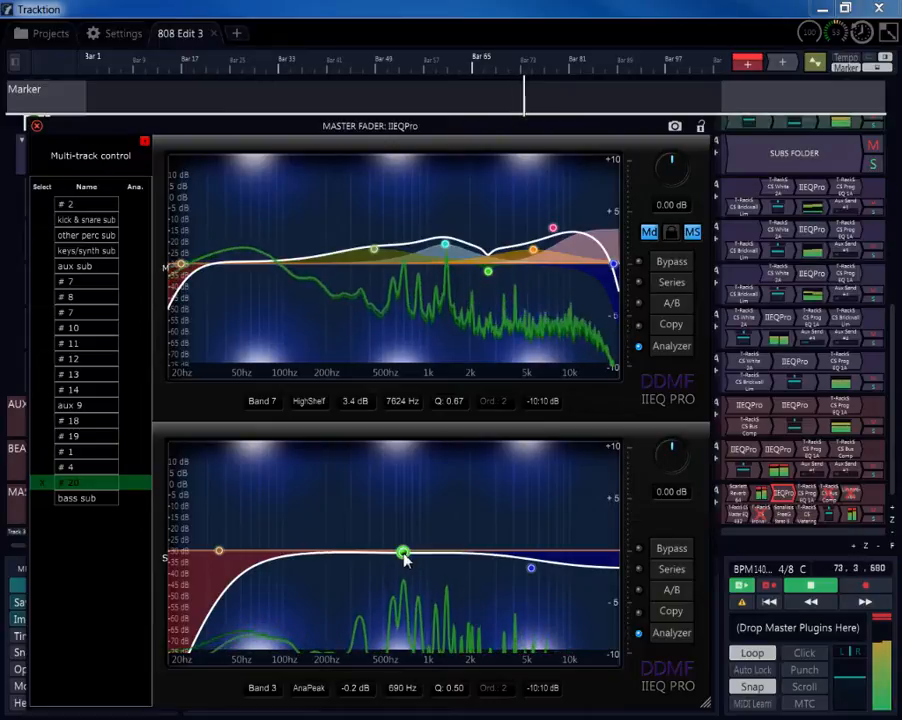
drag(409, 558, 401, 566)
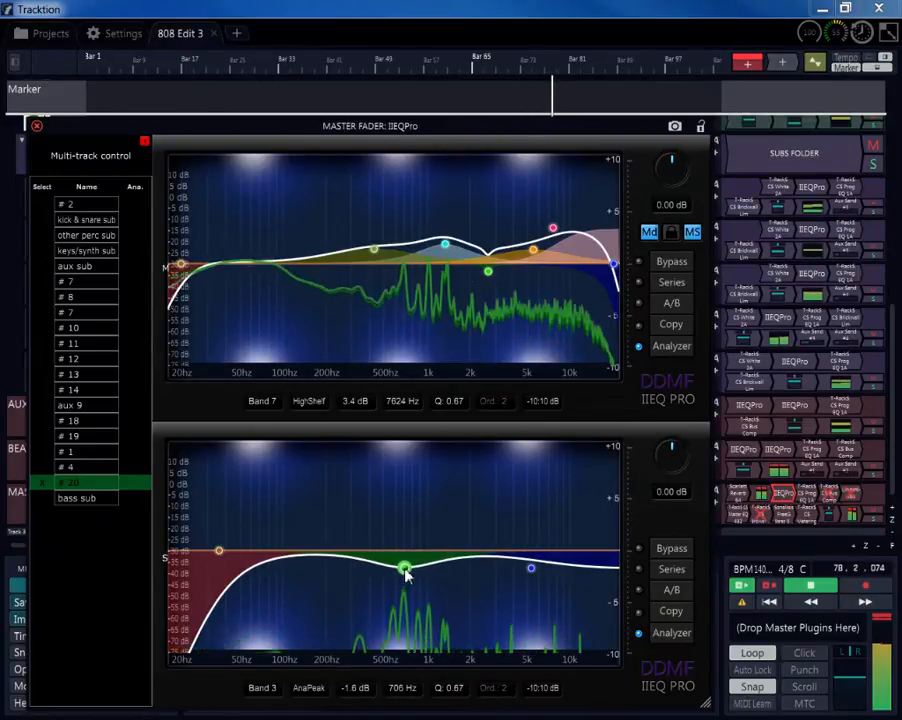
- Add a narrow side-channel cut of -1.4 dB at 3790 Hz with Q 4.72
double_click(480, 552)
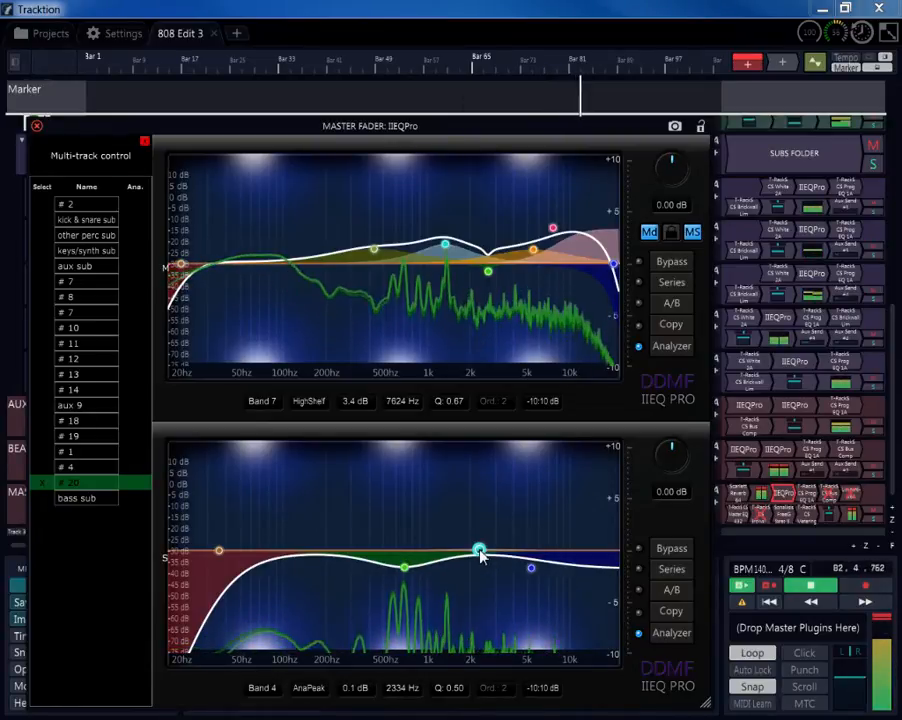
drag(481, 557, 487, 567)
scroll(487, 567, up, 12)
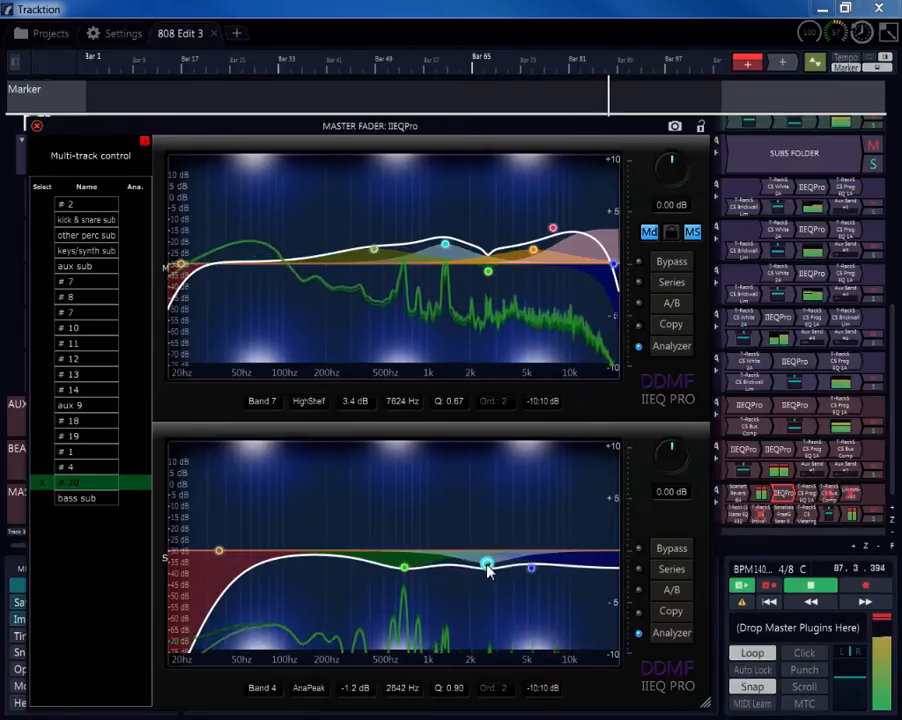
drag(487, 567, 510, 570)
scroll(487, 570, up, 6)
scroll(508, 566, up, 8)
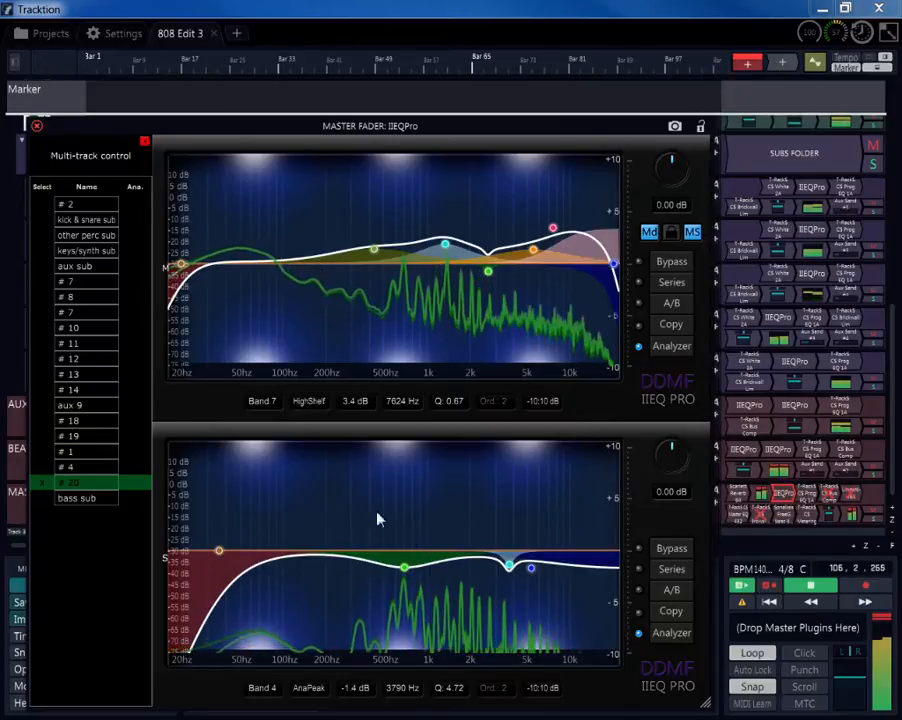
- Add a side-channel AnaPeak cut of -2.0 dB at 347 Hz with Q 1.34
double_click(316, 554)
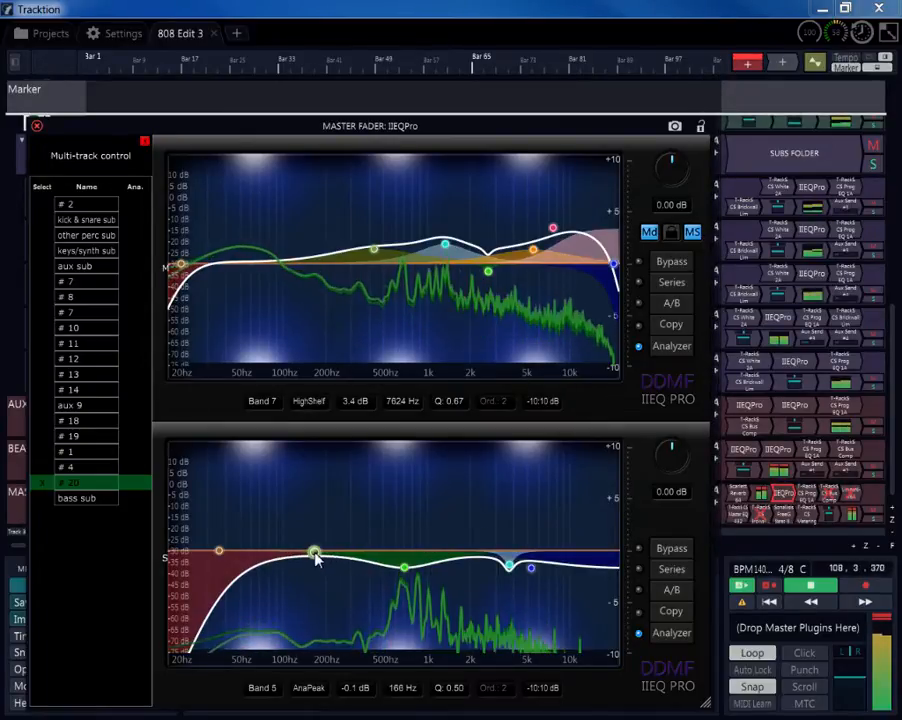
drag(316, 554, 363, 573)
scroll(352, 554, up, 5)
scroll(358, 573, up, 2)
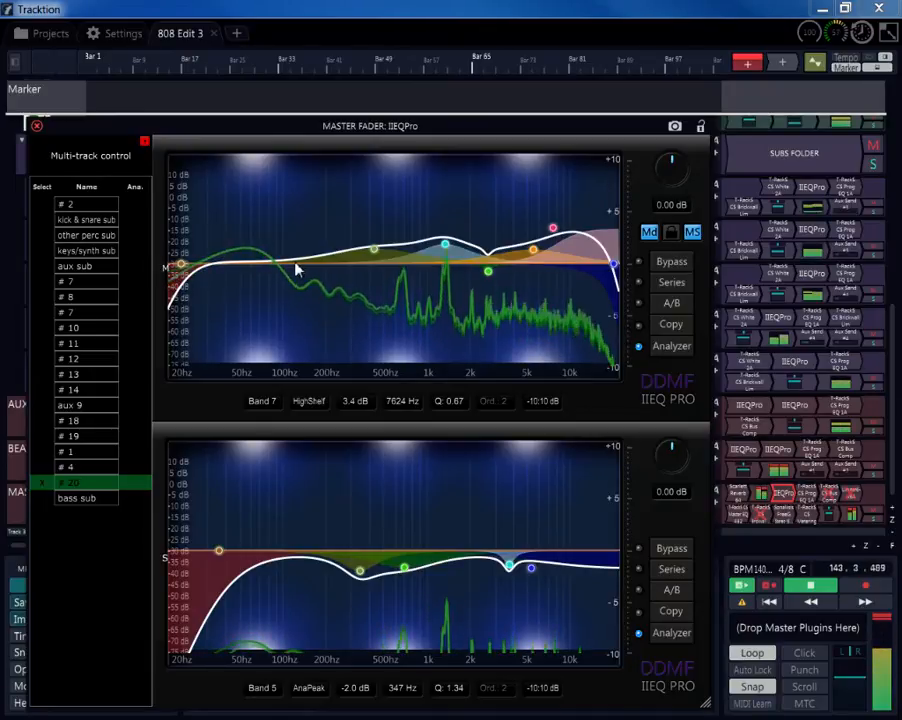
- Add a mid-channel cut of -1.6 dB at 174 Hz with Q 2.21 and close the master IIEQPro window
drag(298, 265, 320, 284)
scroll(296, 281, up, 6)
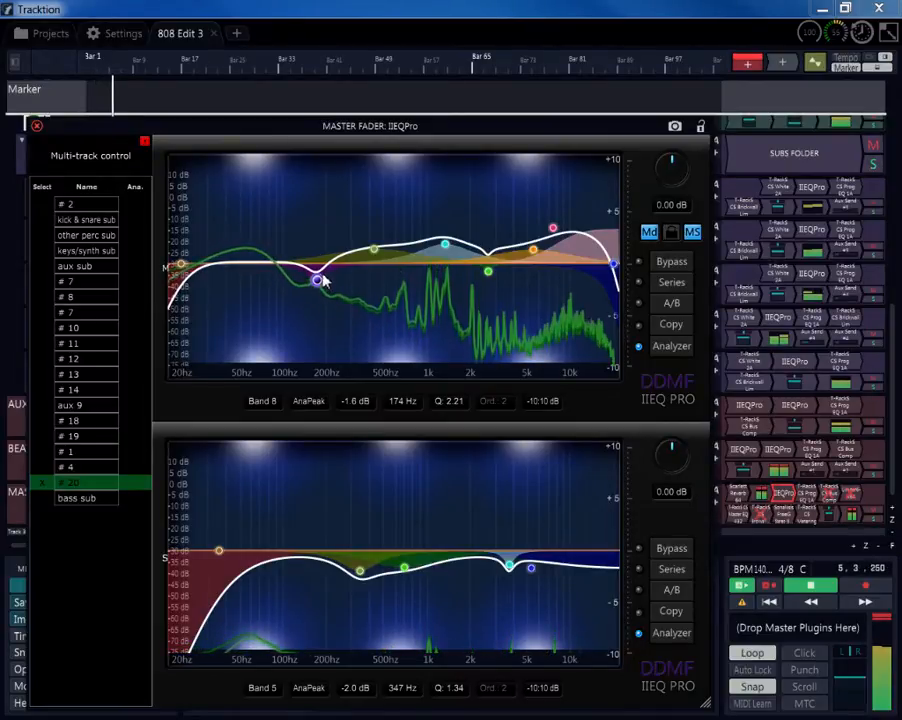
click(35, 126)
- Set the high boost to 2.1 on the MASTER FADER's T-RackS CS Prog EQ 1A and lower the boost's high-frequency selection
double_click(811, 495)
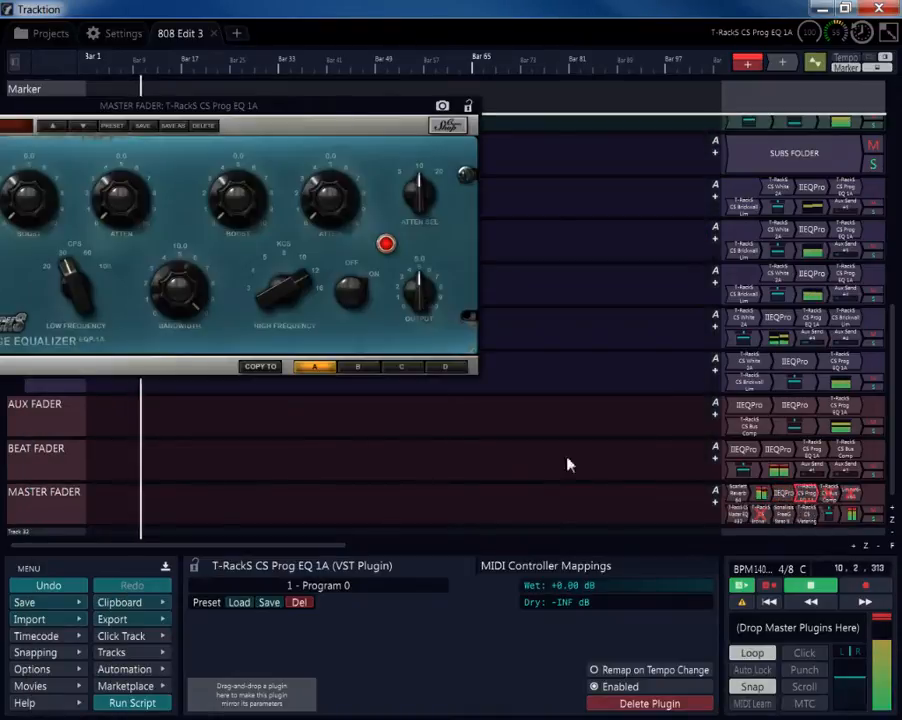
drag(241, 212, 222, 202)
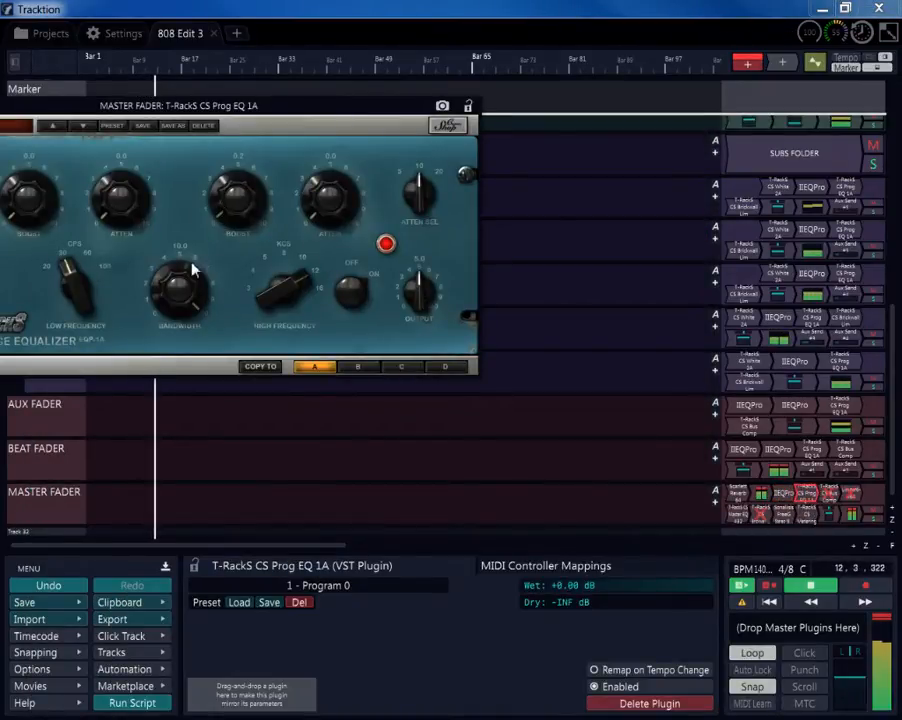
drag(273, 287, 282, 320)
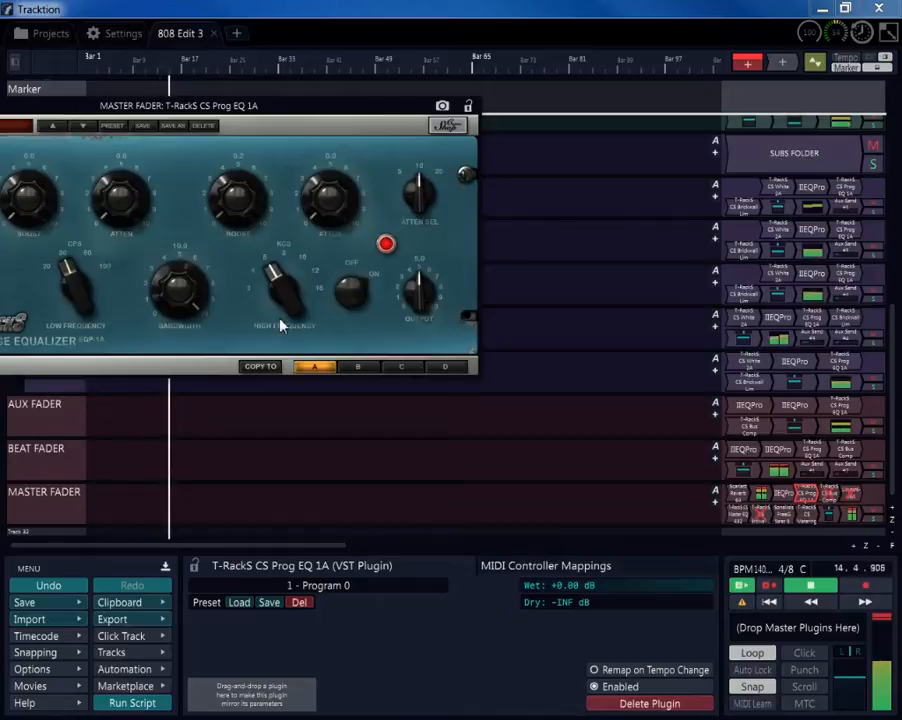
drag(230, 190, 228, 170)
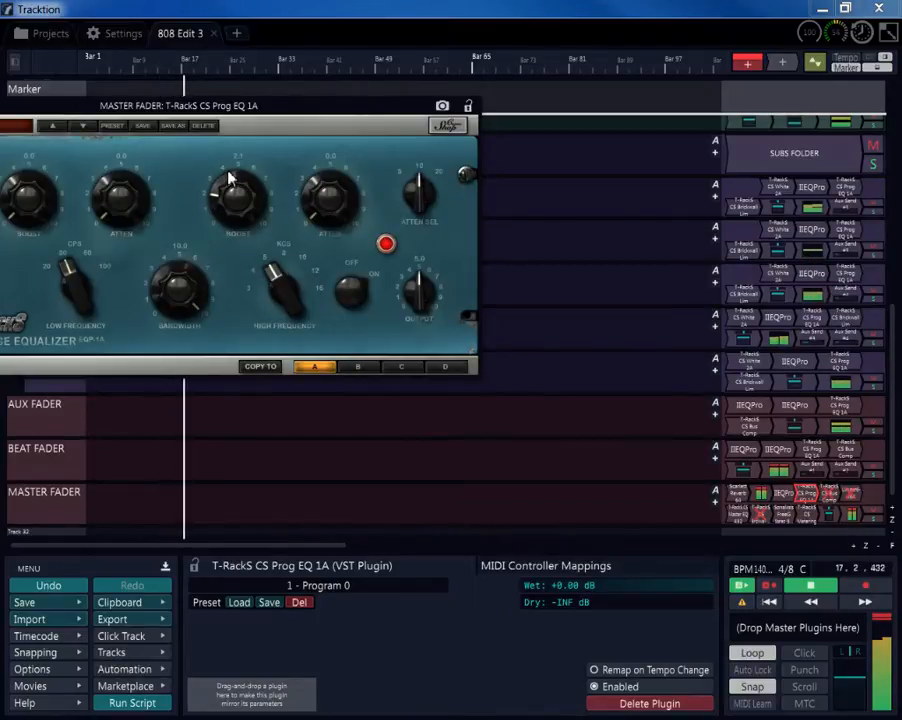
drag(280, 107, 463, 139)
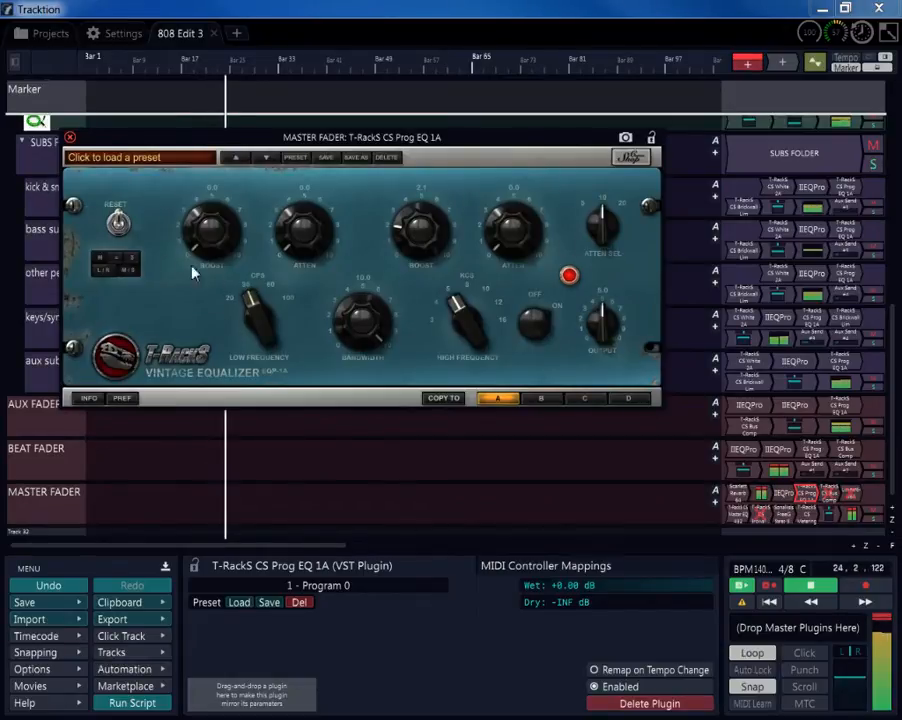
click(456, 302)
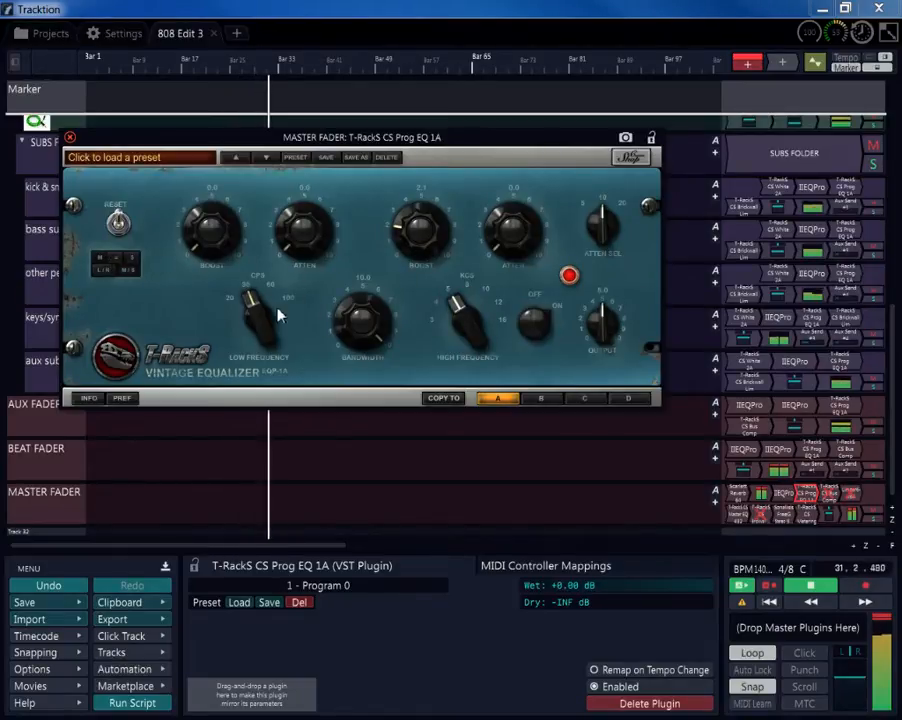
- Show the MASTER FADER's T-RackS CS Metering clear of the other plugins, and enable the T-RackS CS Bus Comp
double_click(805, 510)
drag(516, 393, 492, 536)
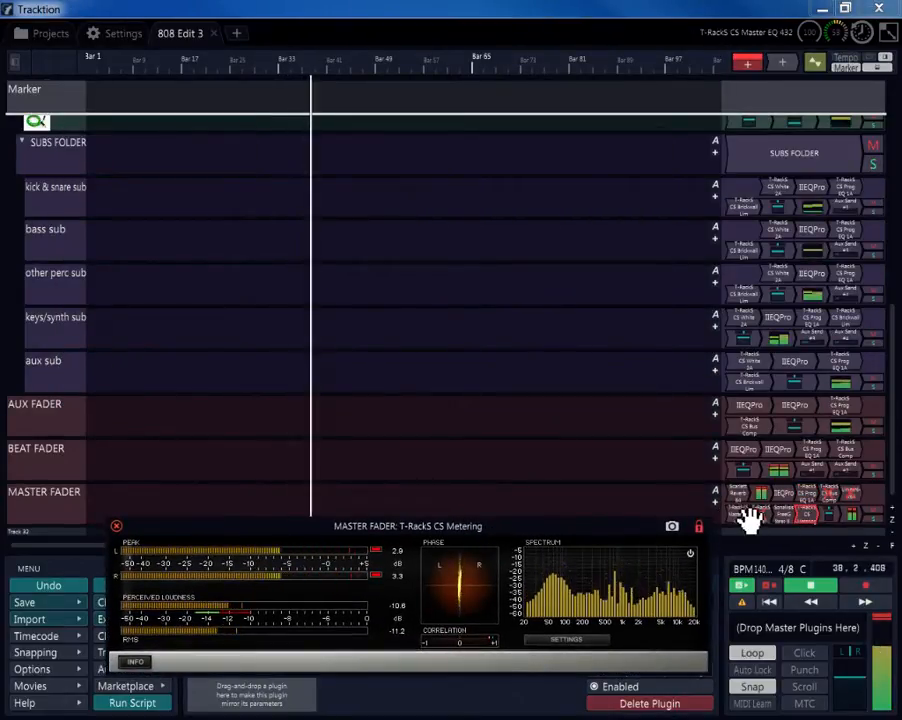
double_click(840, 500)
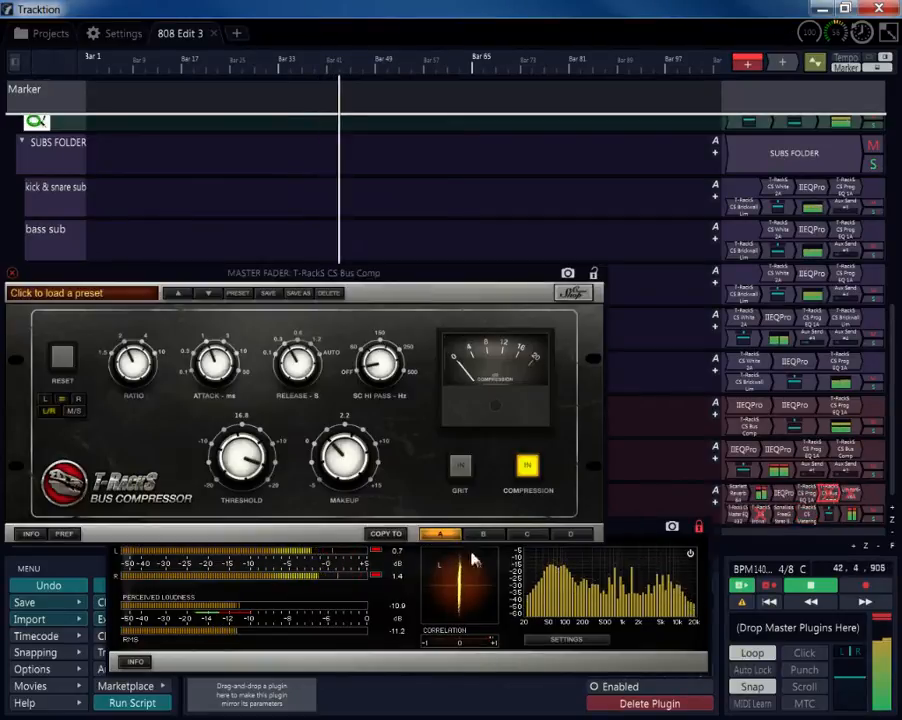
click(594, 686)
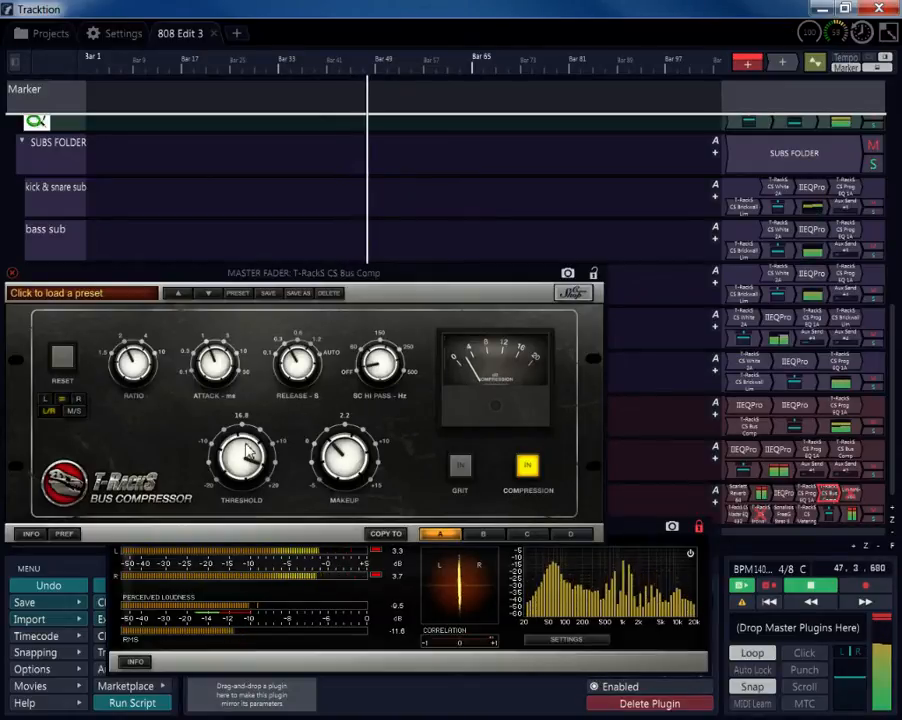
- Switch the bus compressor to mid/side mode and set the side channel's threshold to 12.2 and sidechain high-pass to 150 Hz
drag(249, 455, 257, 438)
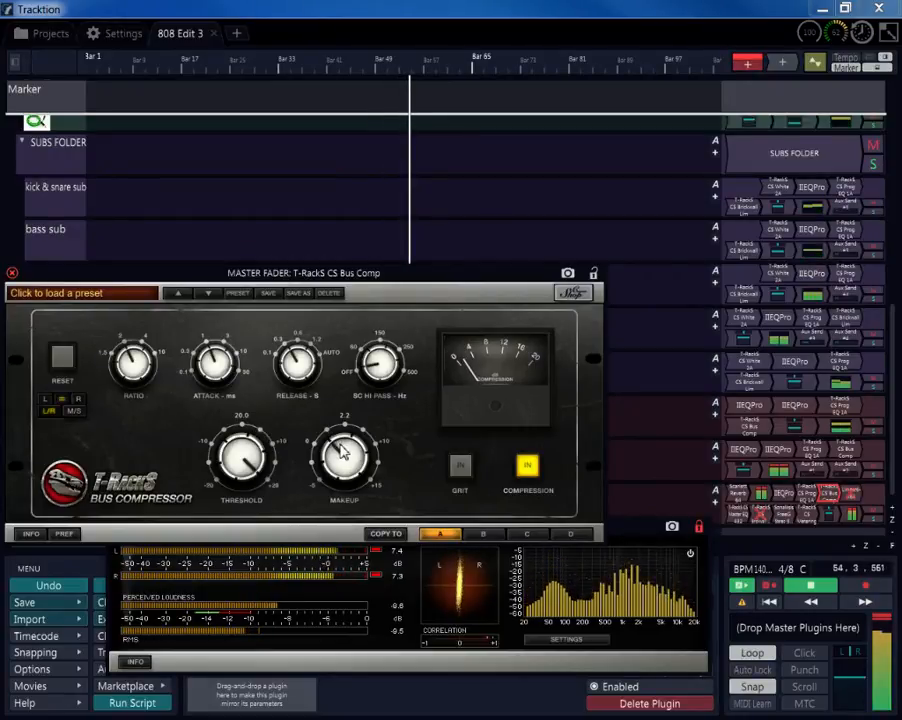
click(74, 410)
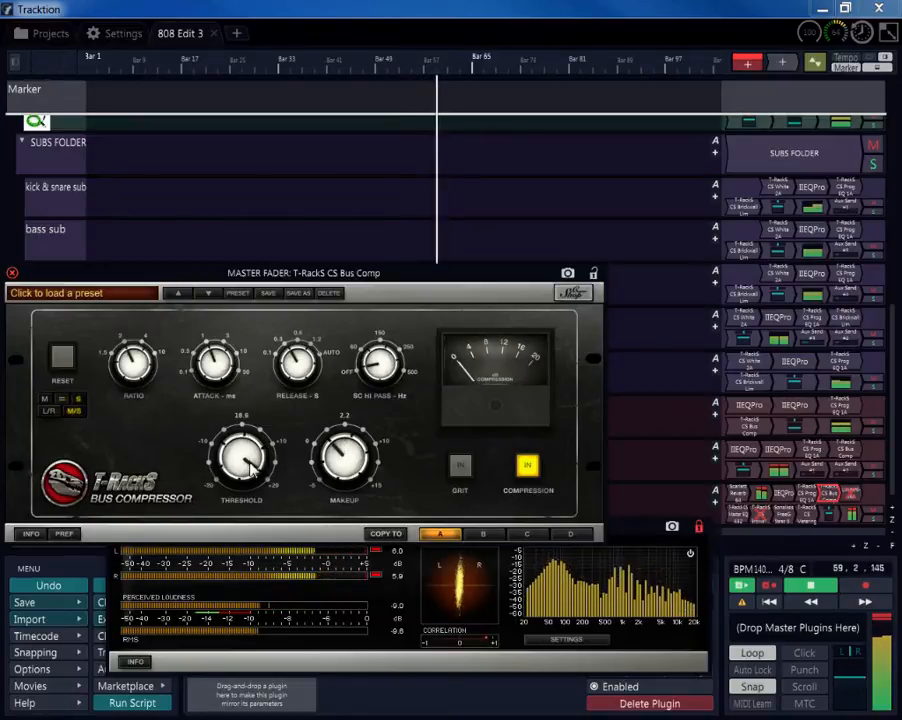
drag(251, 463, 260, 499)
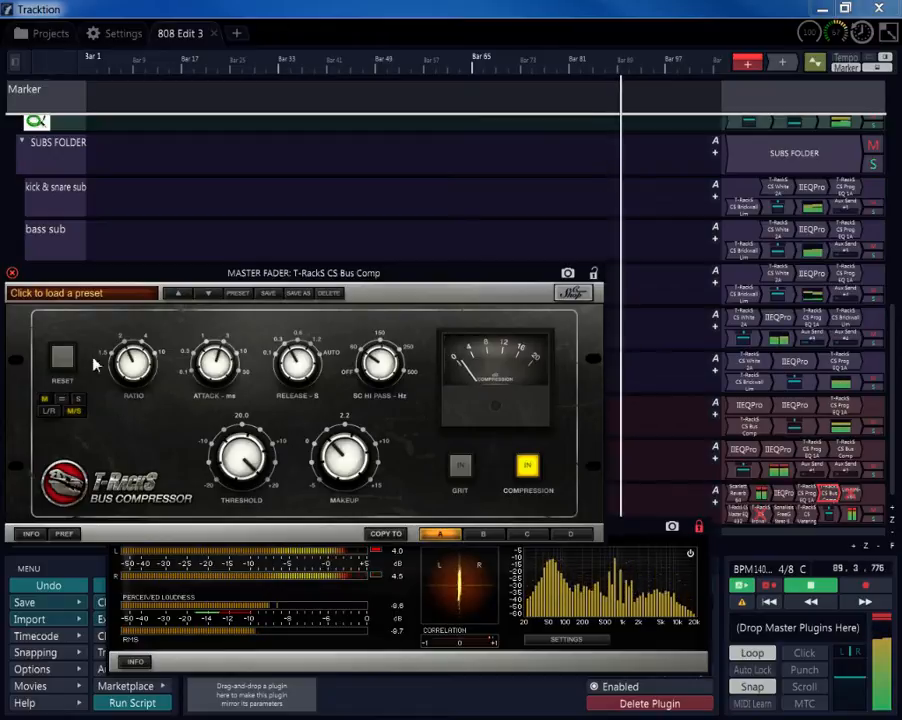
click(79, 400)
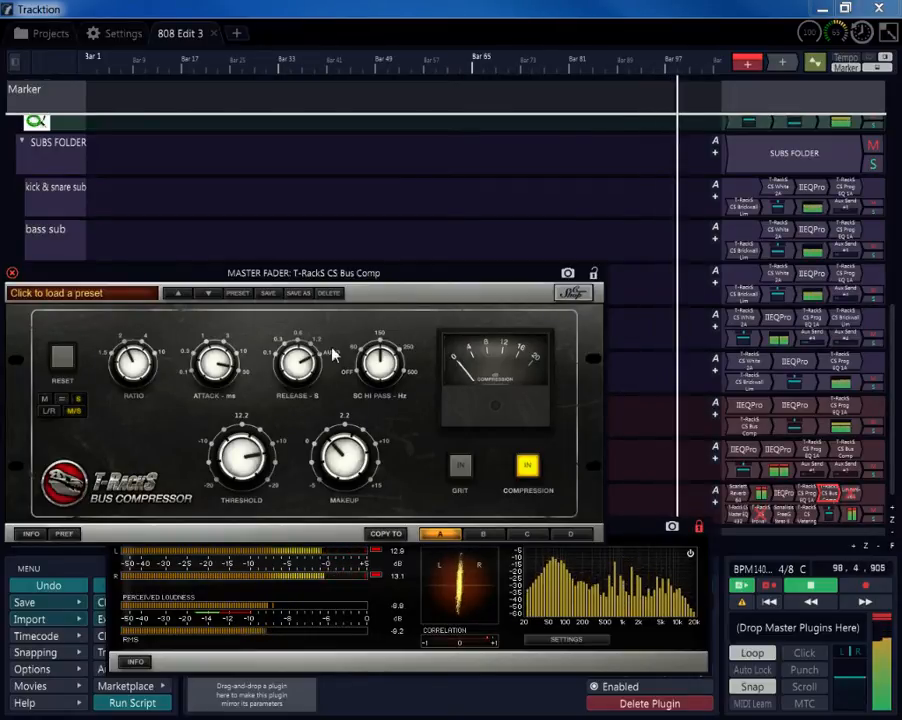
- Set the bus compressor's mid channel to a threshold of 15.7 and a makeup gain of 3.0
click(46, 399)
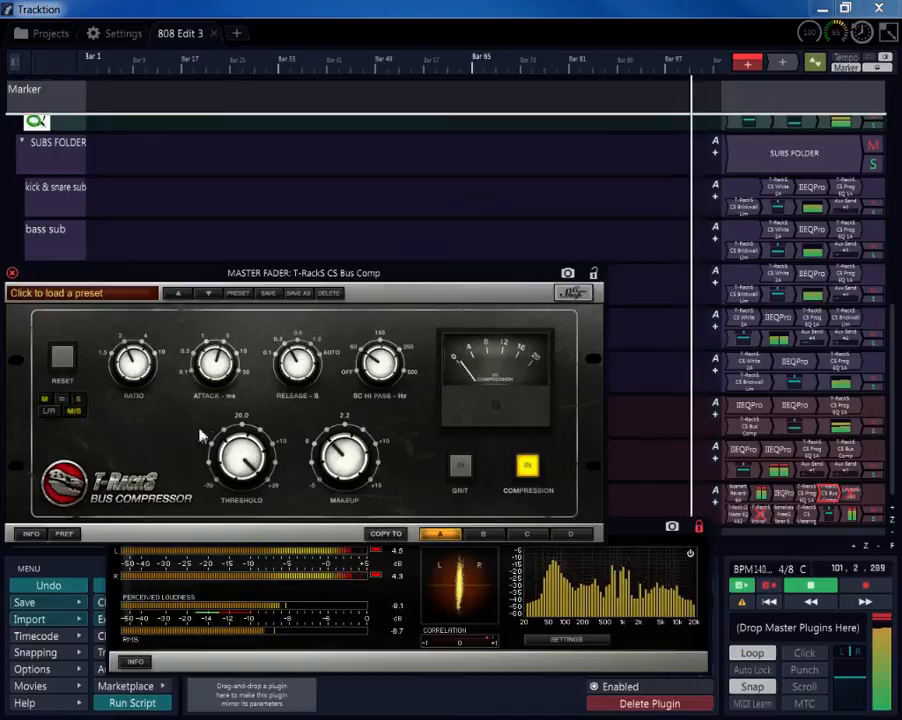
drag(246, 443, 251, 470)
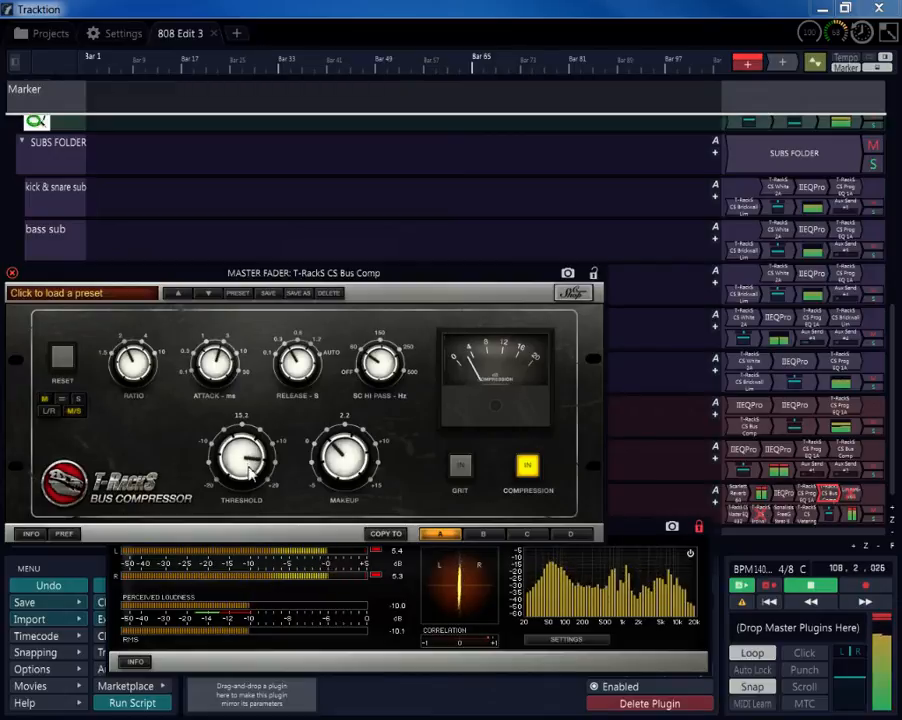
drag(251, 478, 254, 469)
drag(342, 456, 344, 451)
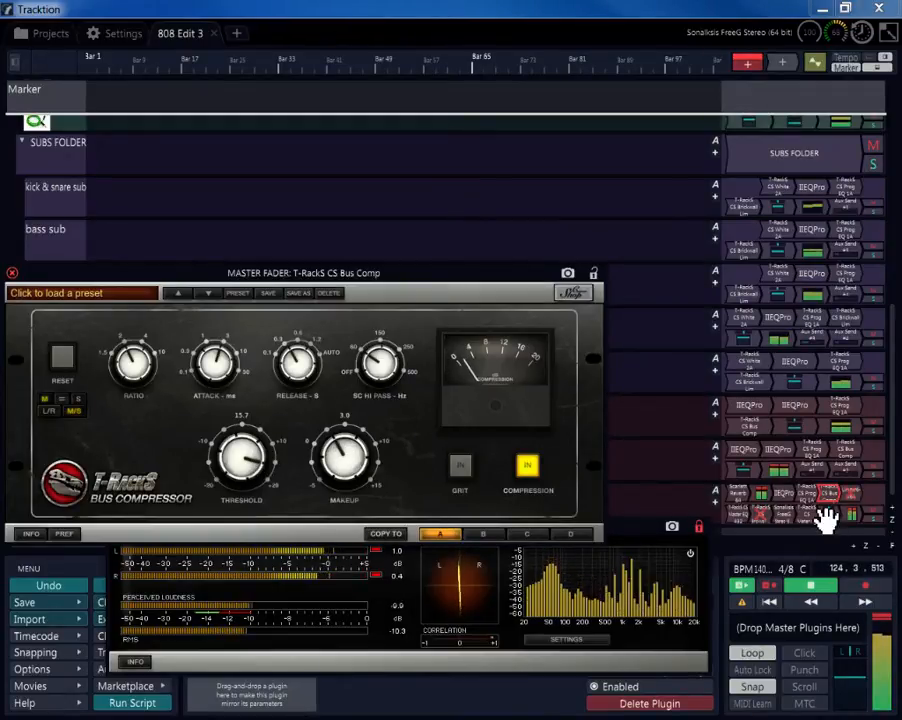
- Enable Limiter6-x64 on the MASTER FADER beside the visible metering, and set its peak limiter gain to 1.4 dB
double_click(862, 500)
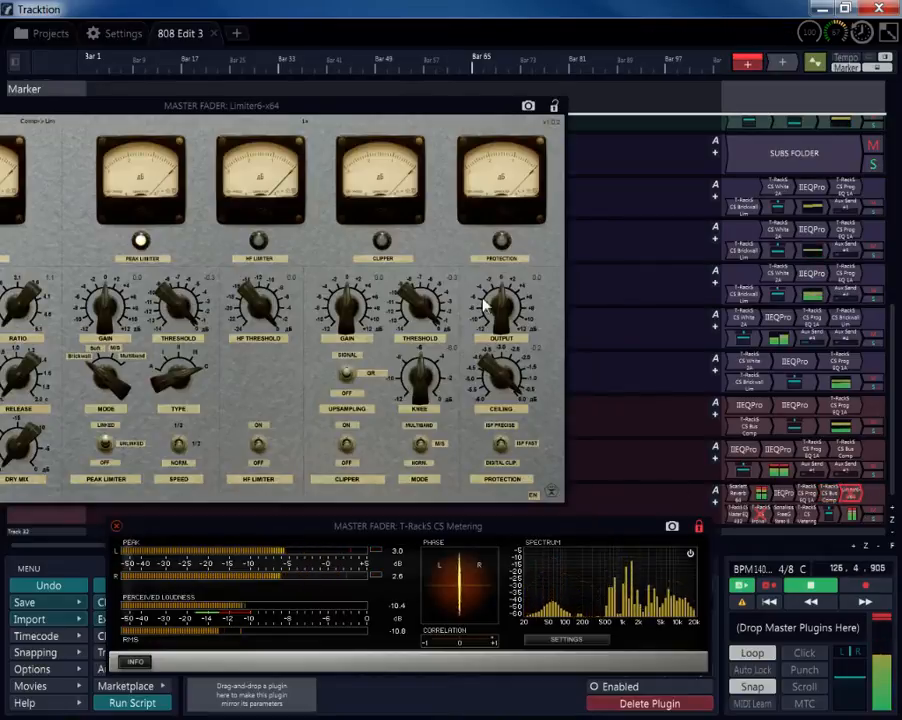
drag(495, 529, 478, 258)
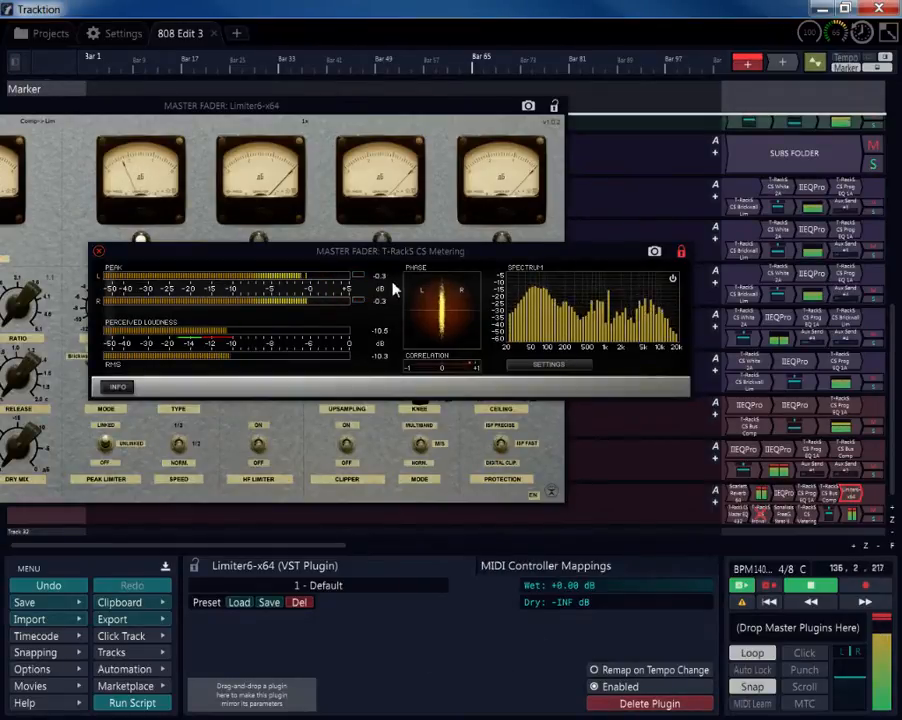
drag(385, 250, 402, 493)
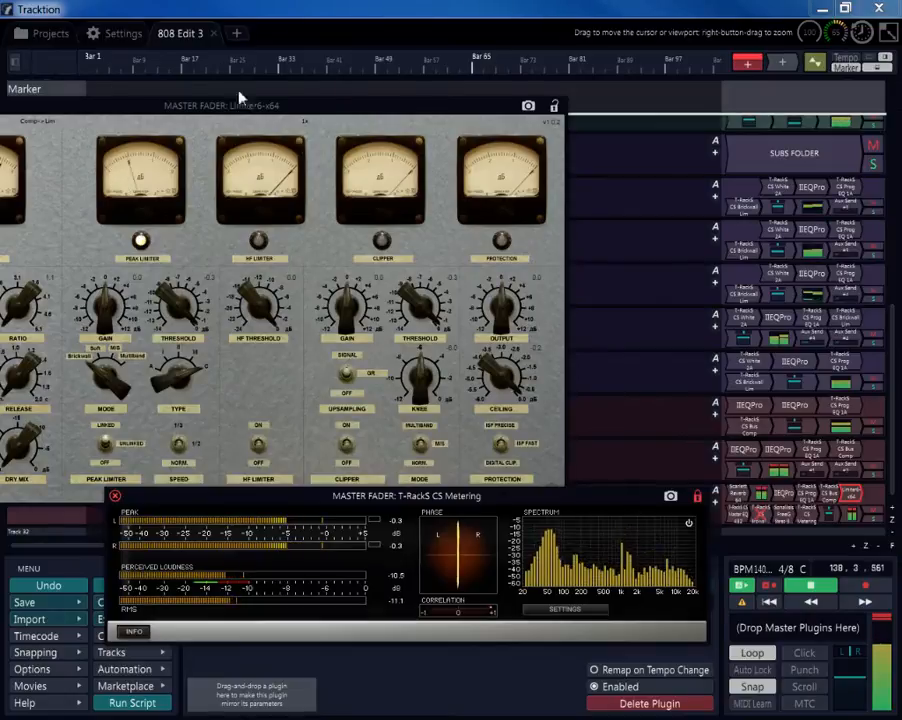
drag(248, 111, 470, 57)
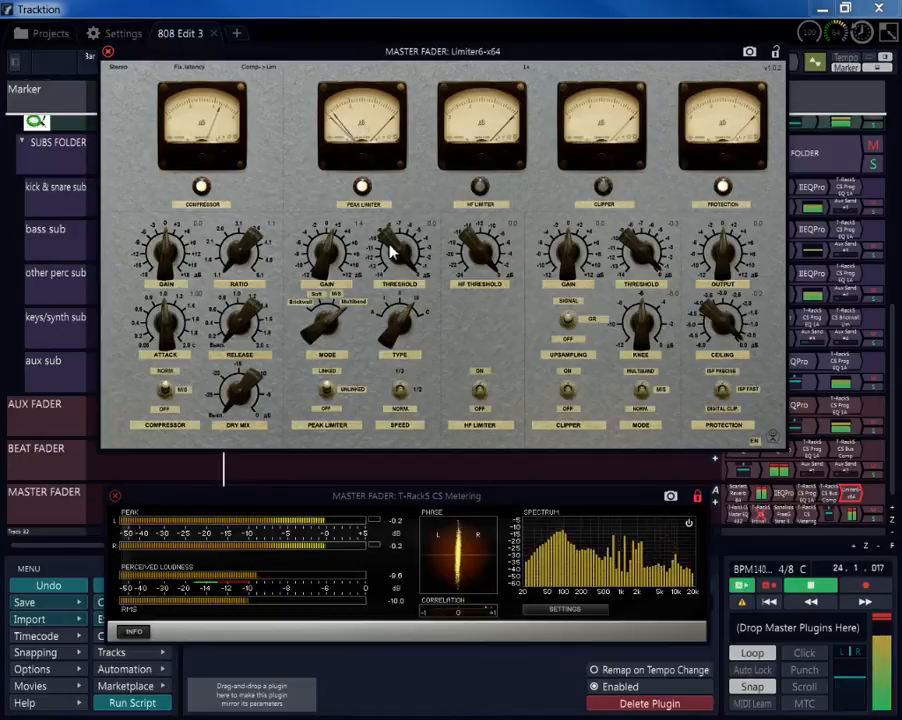
- Set the Limiter6 peak limiter threshold to -2.0 dB and change its type to the middle option
drag(398, 284, 395, 258)
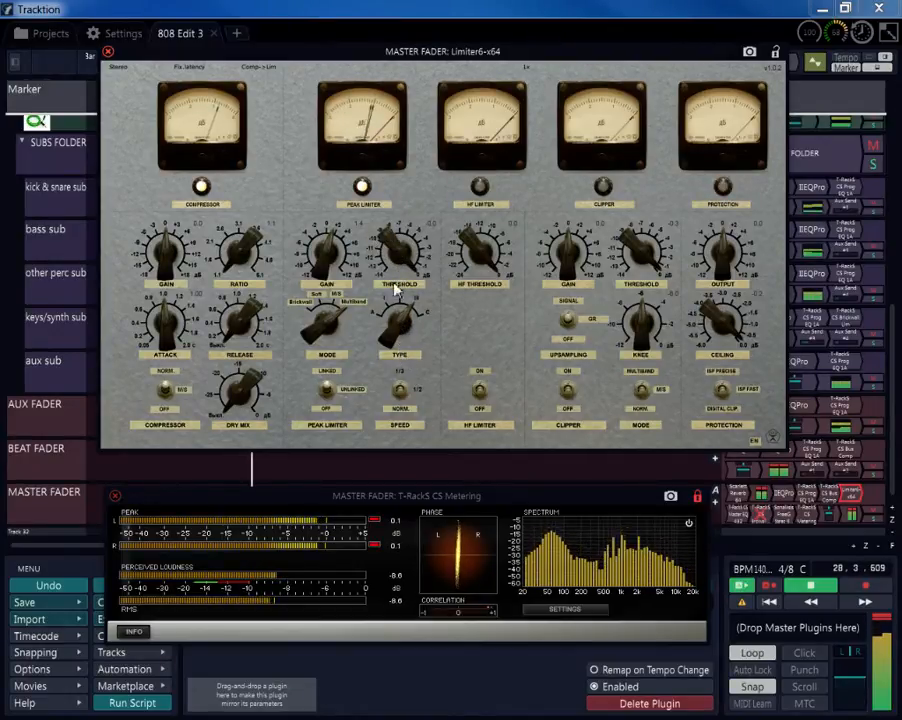
drag(382, 237, 386, 252)
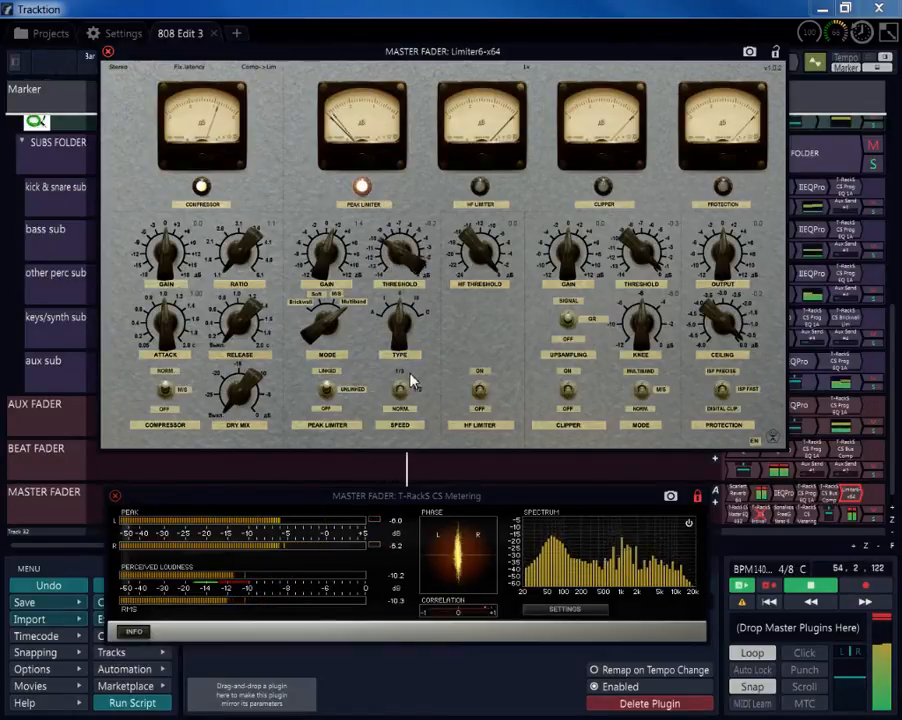
drag(410, 378, 392, 288)
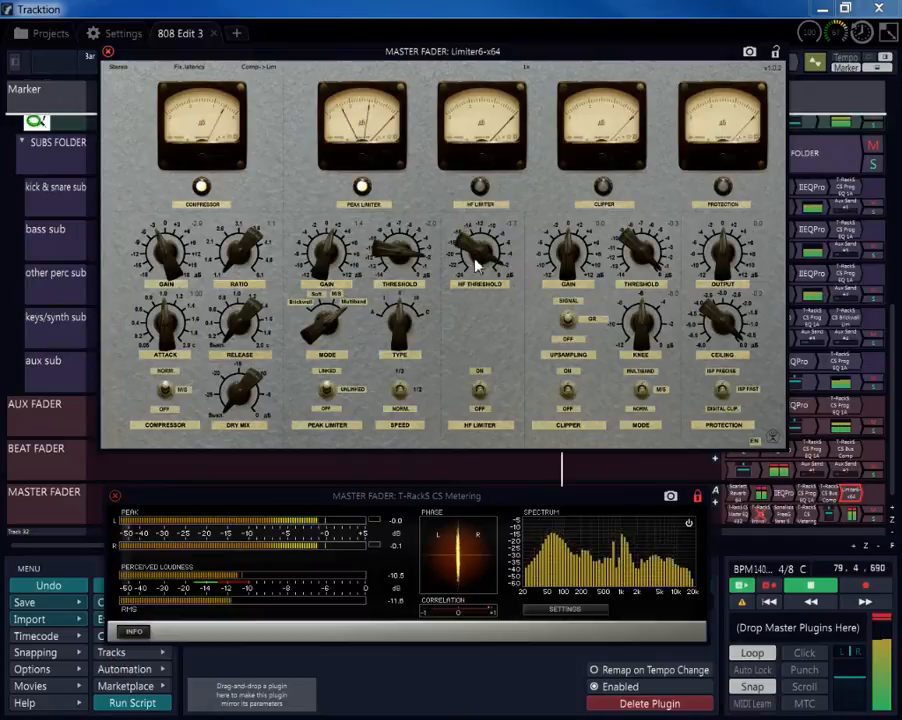
- Turn on the Limiter6 HF limiter and clipper, and set the clipper's threshold to -2.4 dB and gain to 1.9 dB
click(480, 398)
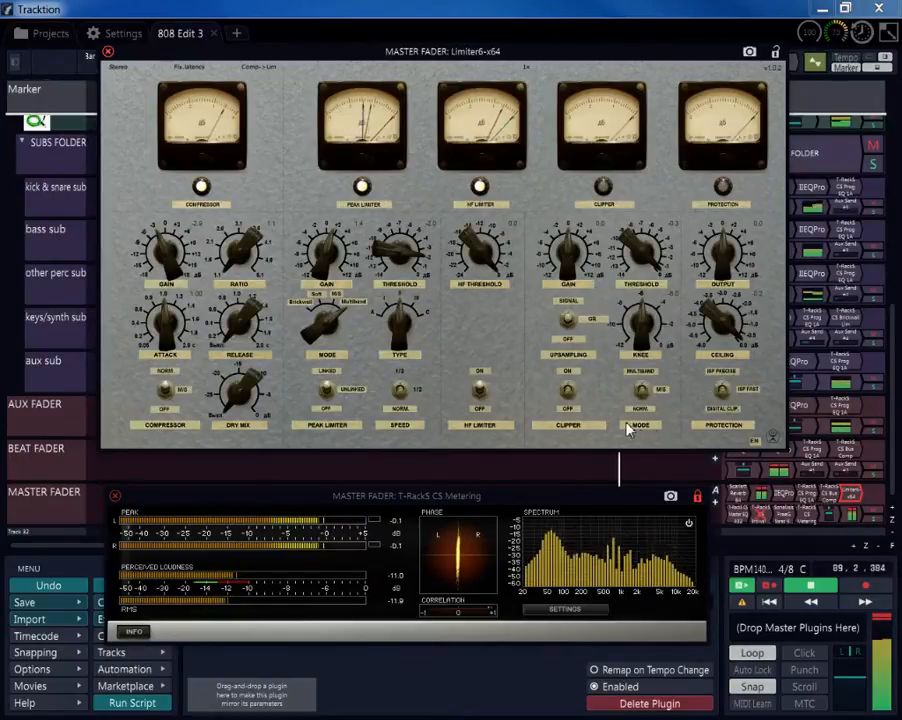
click(567, 392)
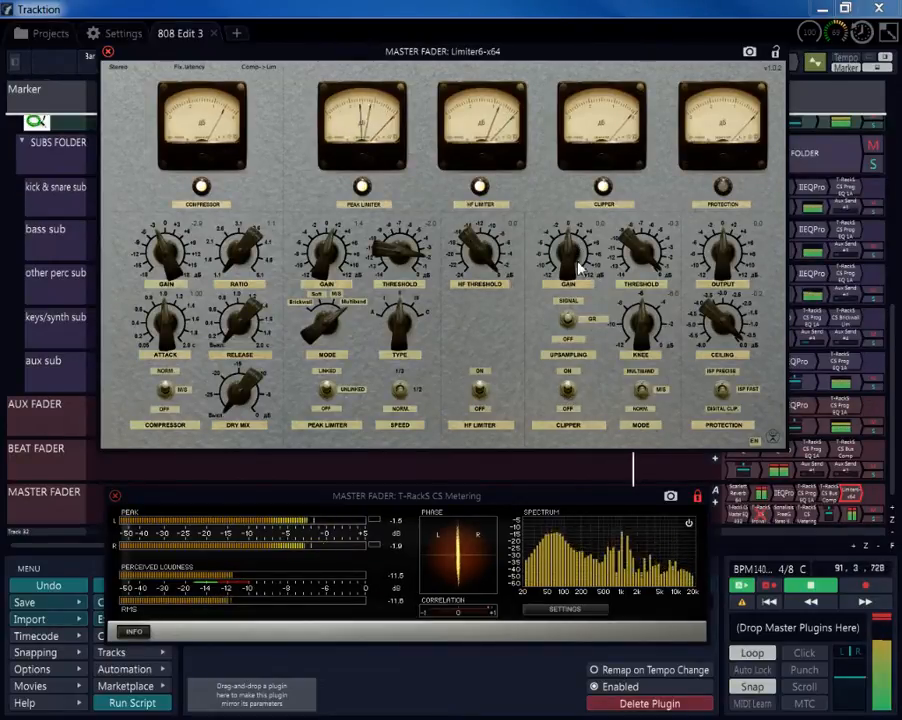
drag(619, 251, 631, 272)
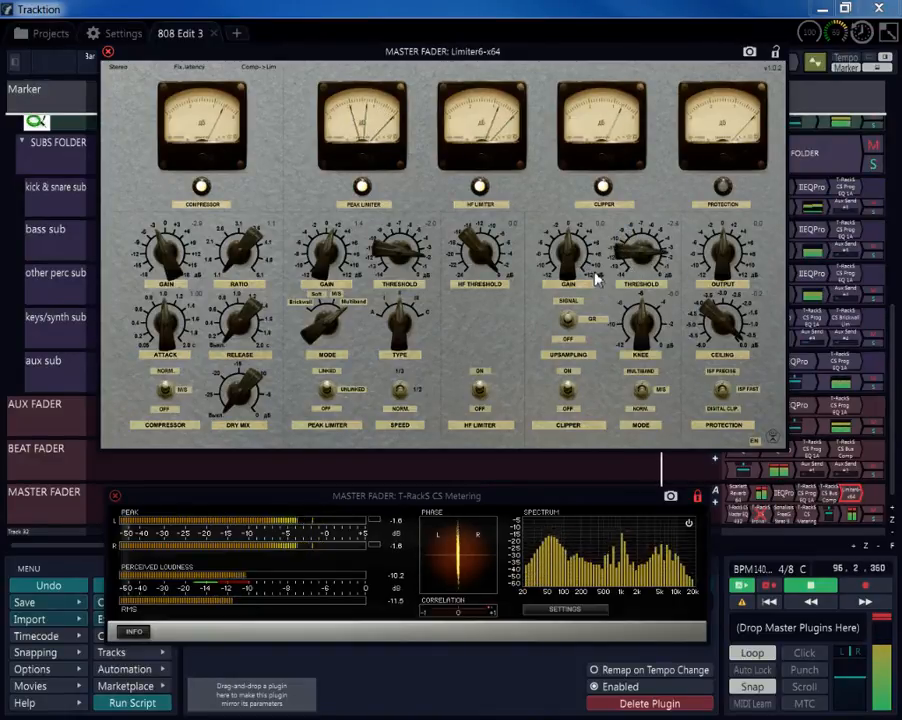
drag(575, 268, 575, 261)
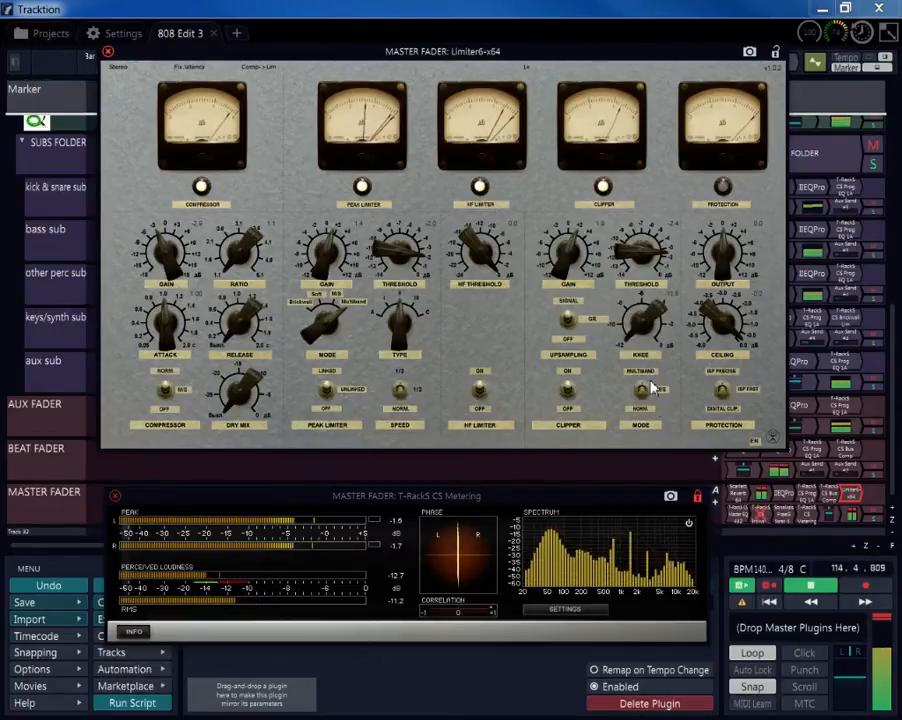
- Sweep the Limiter6 clipper's knee between its extremes and leave it at an intermediate setting
drag(646, 322, 643, 209)
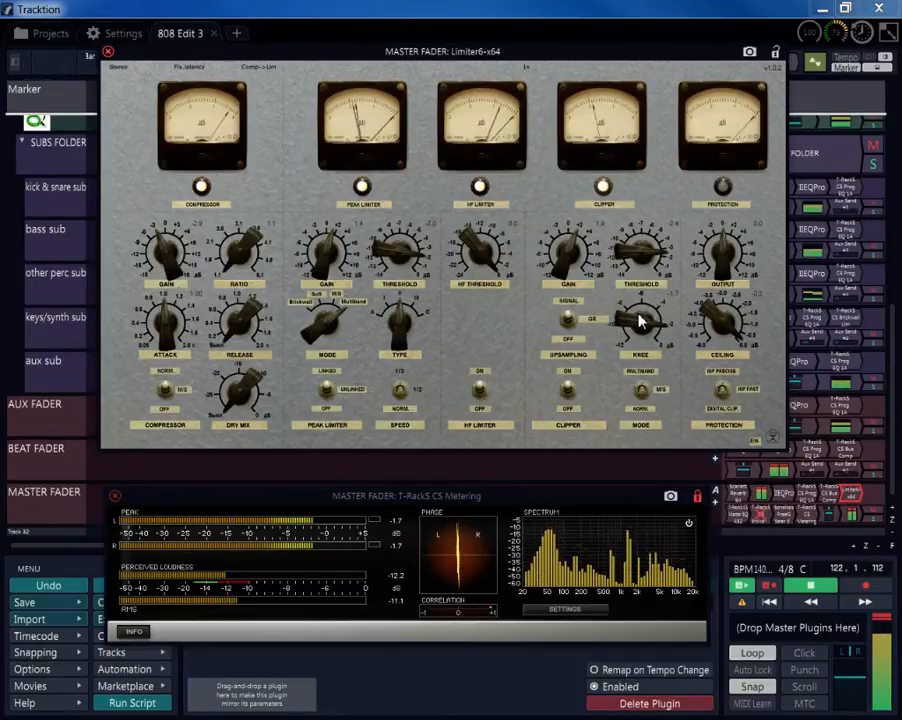
drag(643, 318, 660, 359)
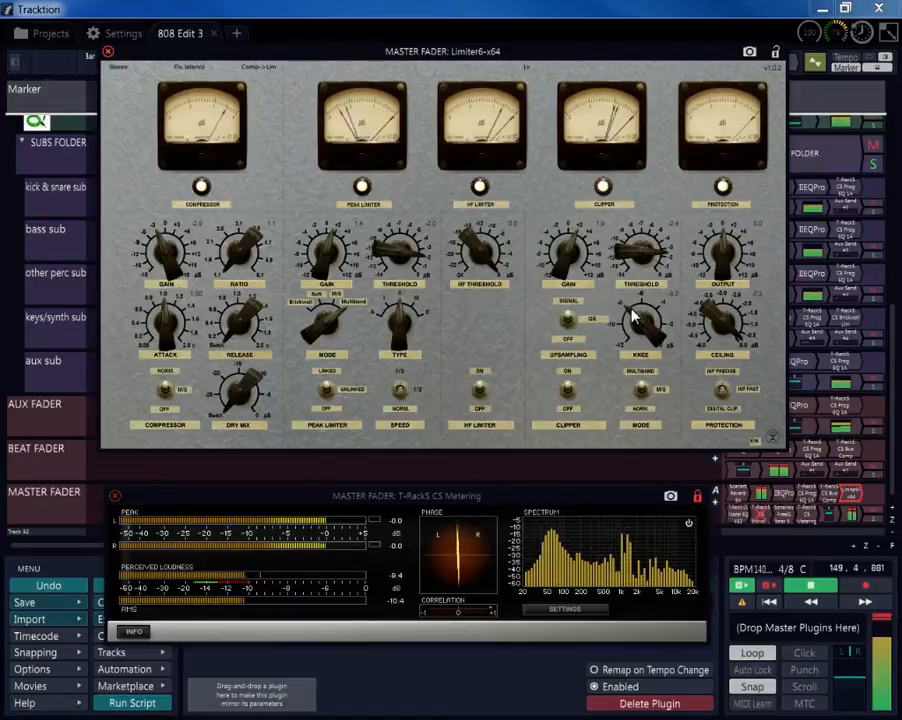
drag(631, 308, 652, 385)
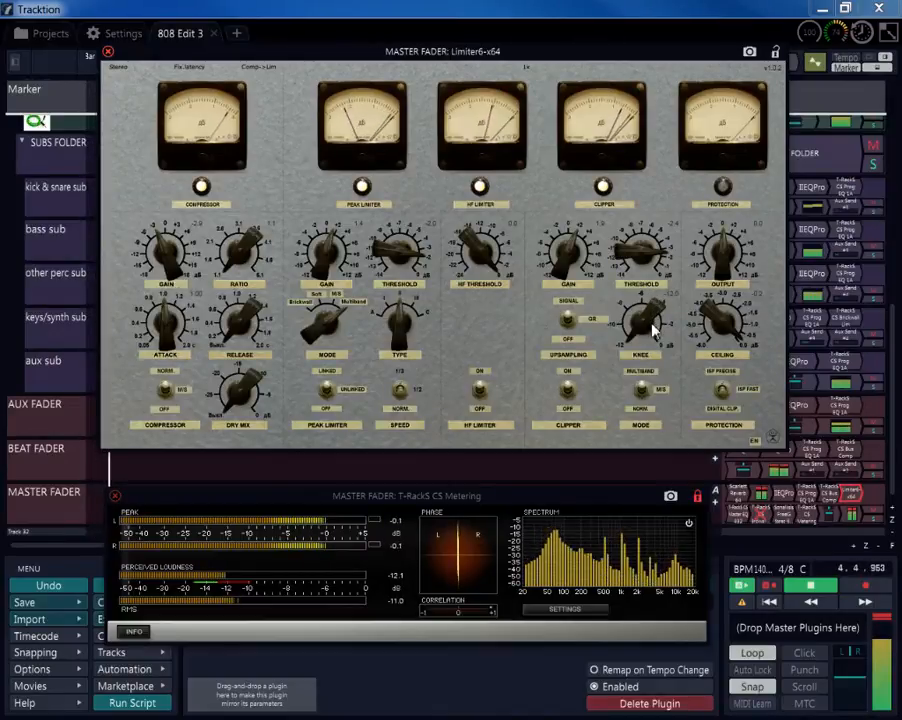
drag(652, 328, 650, 201)
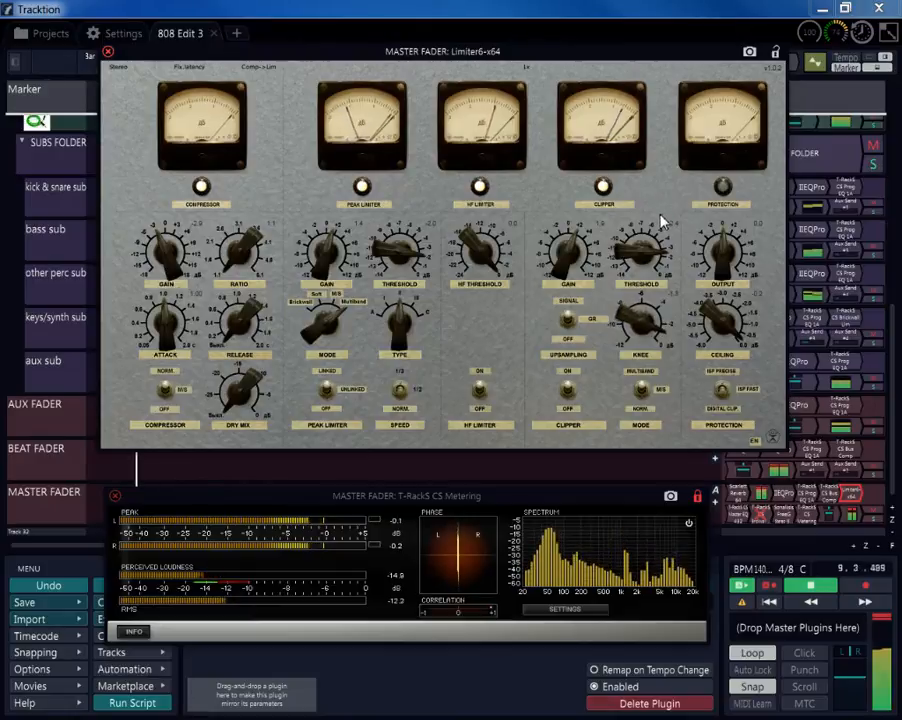
drag(664, 235, 664, 250)
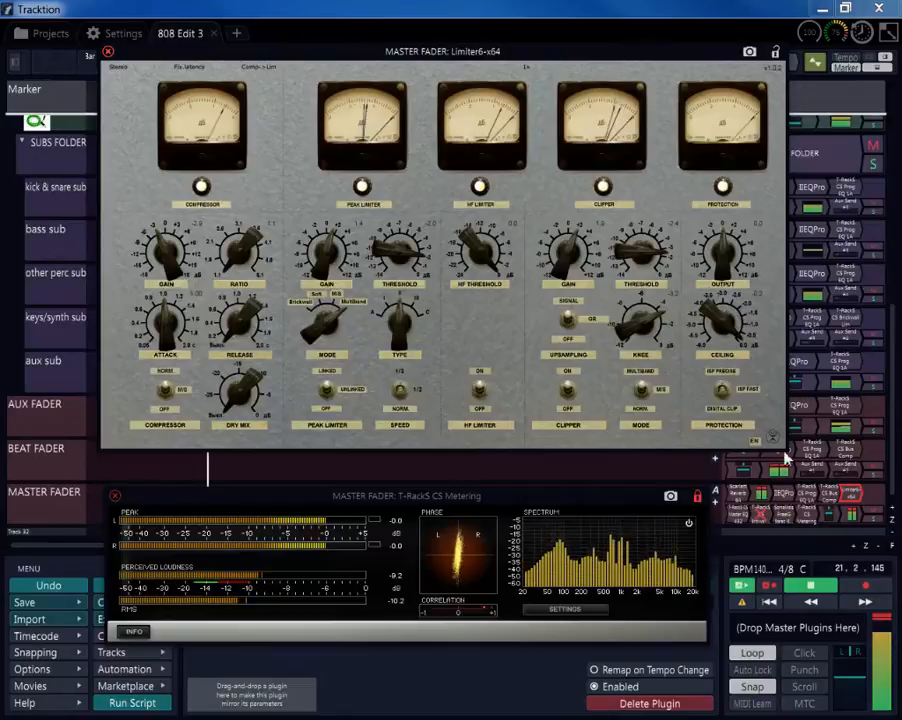
- Open the Master EQ 432 on the MASTER FADER above the metering and boost the mid channel's high and low shelves
click(740, 525)
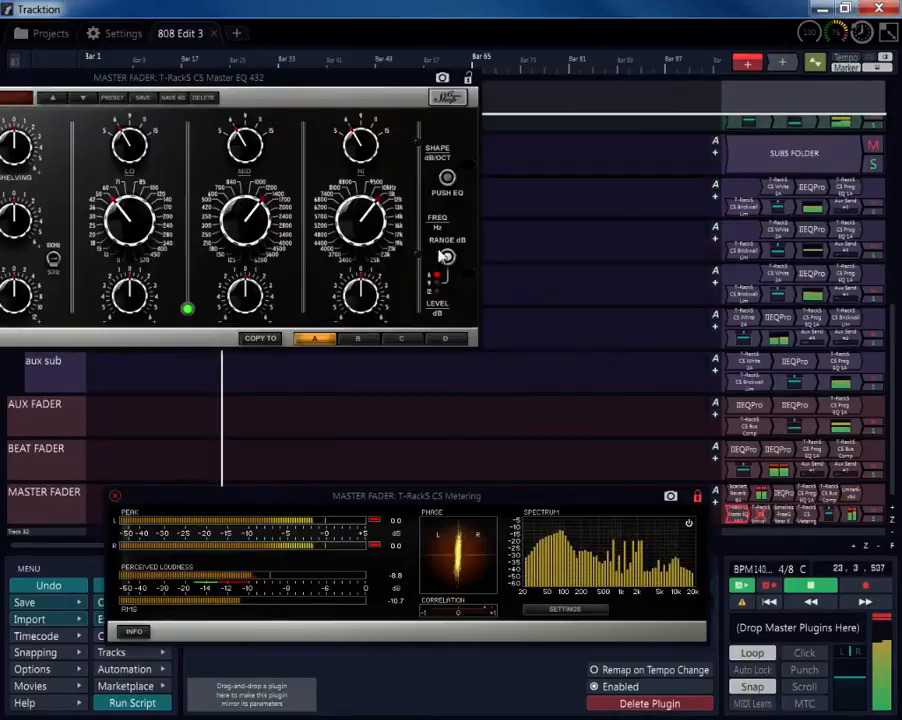
drag(370, 88, 675, 188)
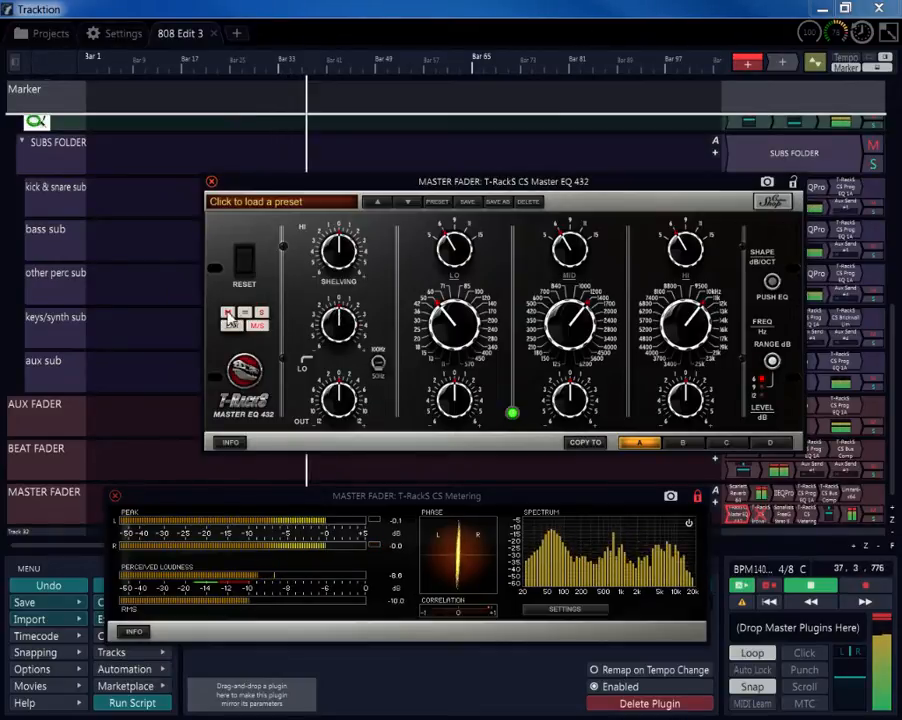
drag(337, 327, 356, 278)
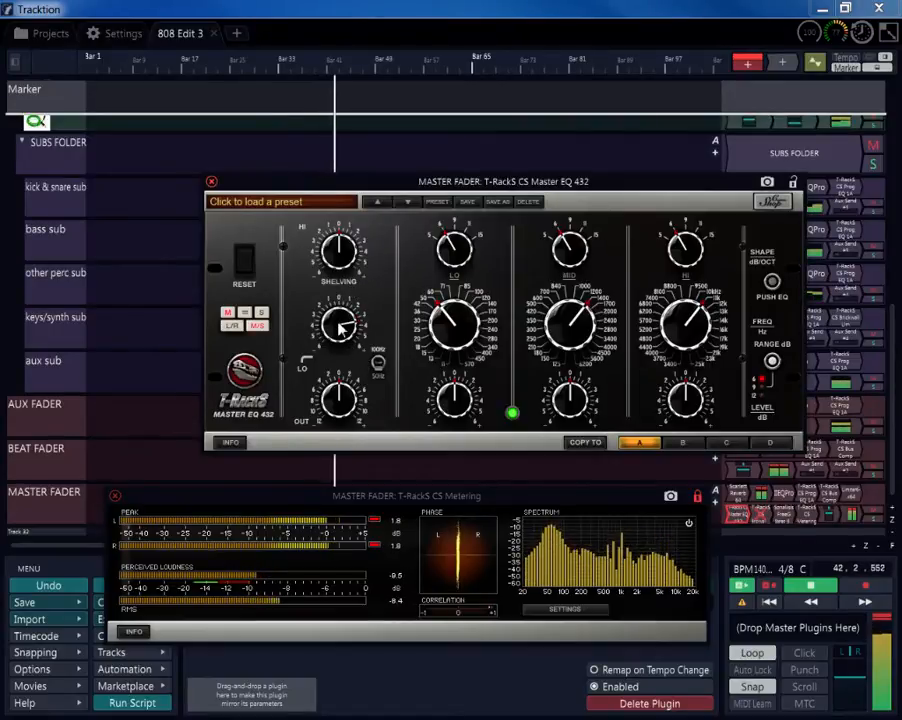
drag(343, 325, 348, 331)
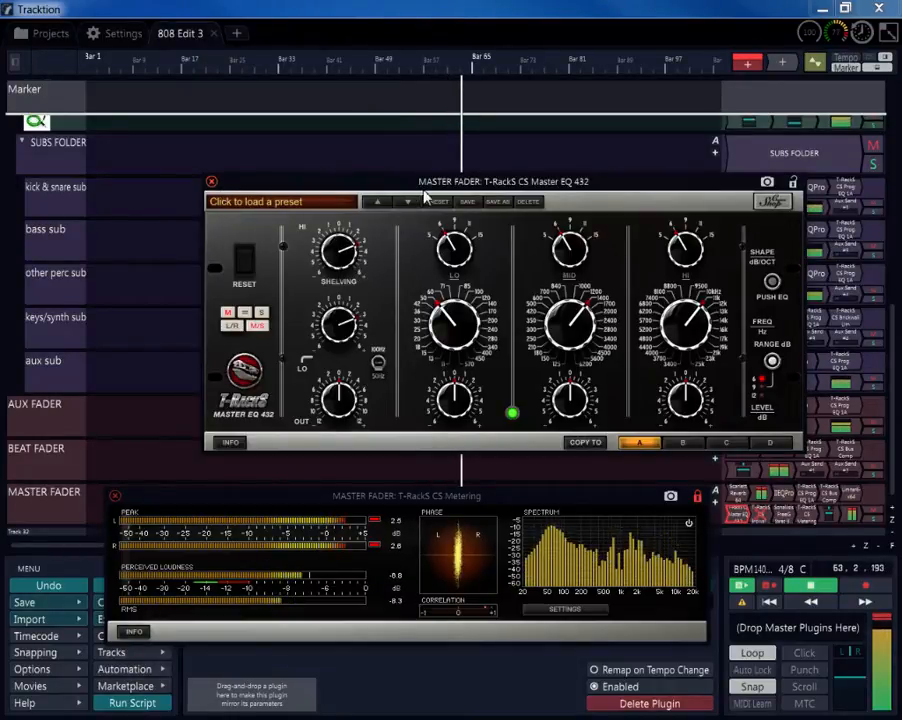
- On the Master EQ 432's side channel, cut both shelves and slightly boost the high band around 12 kHz
drag(222, 190, 149, 181)
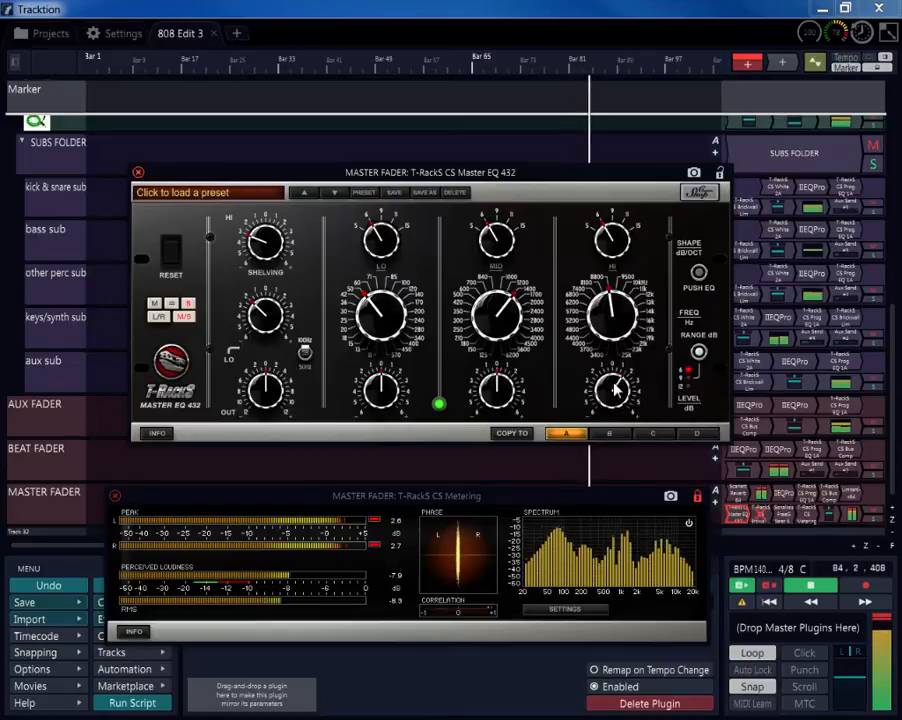
drag(609, 329, 608, 292)
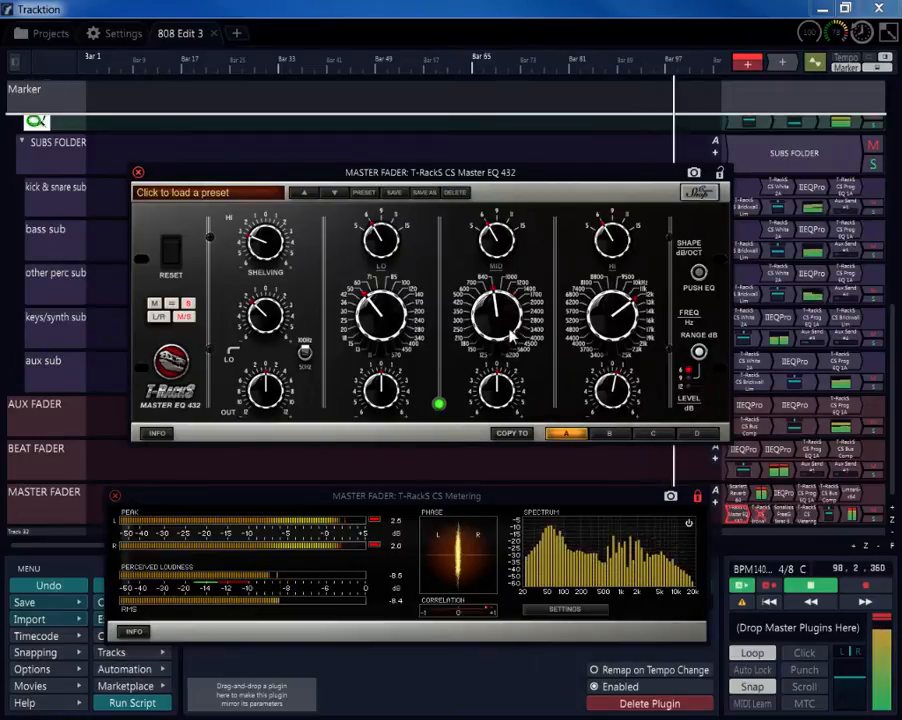
- On the side channel, boost the mid band with its shape at 9, and cut the low band with a shape of about 11
drag(512, 337, 515, 268)
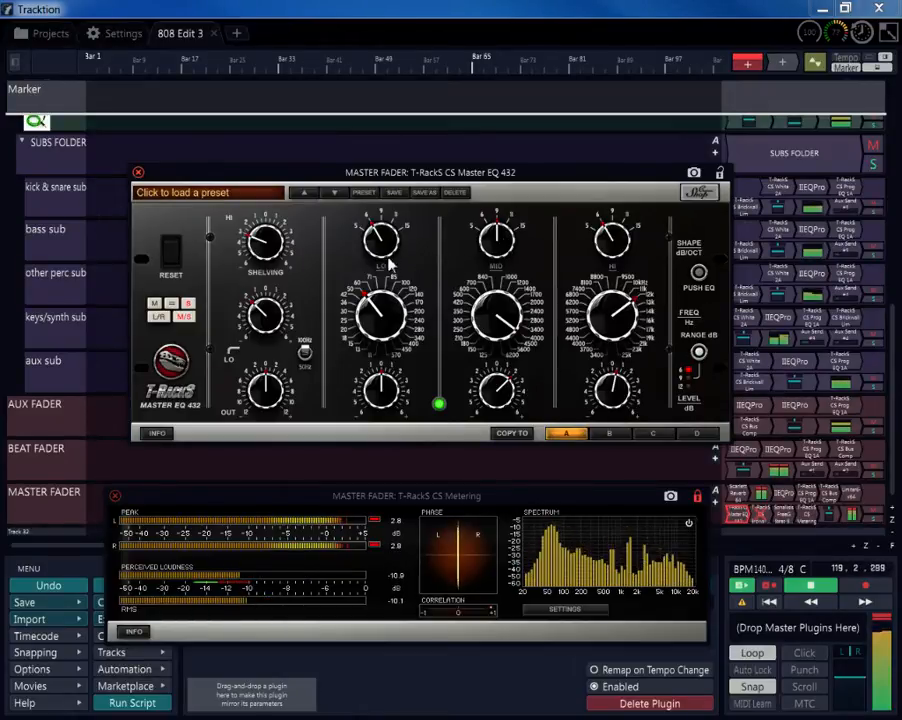
drag(383, 336, 389, 257)
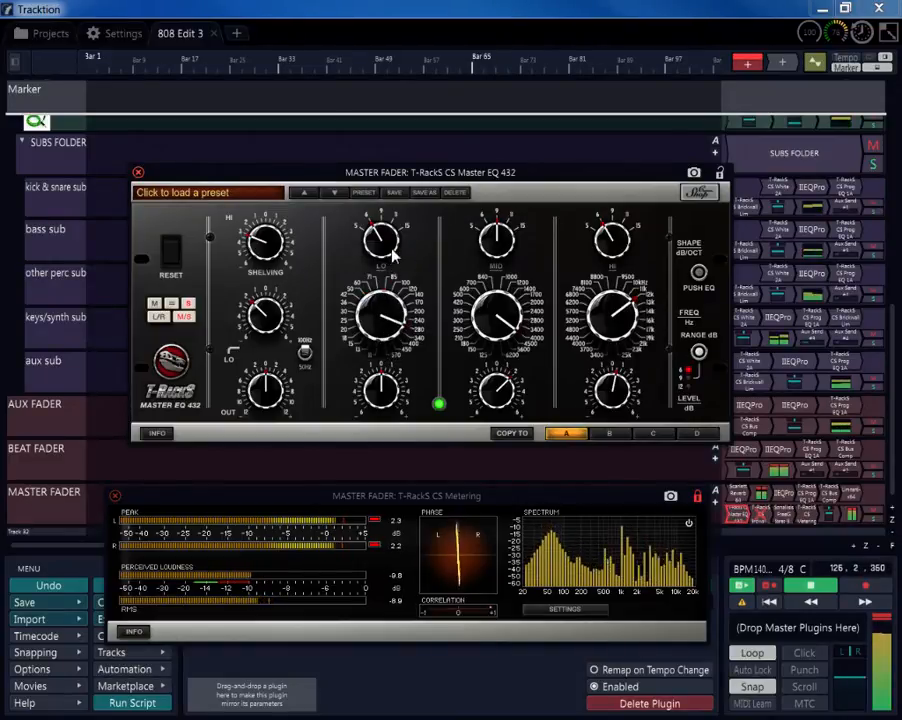
drag(392, 256, 407, 225)
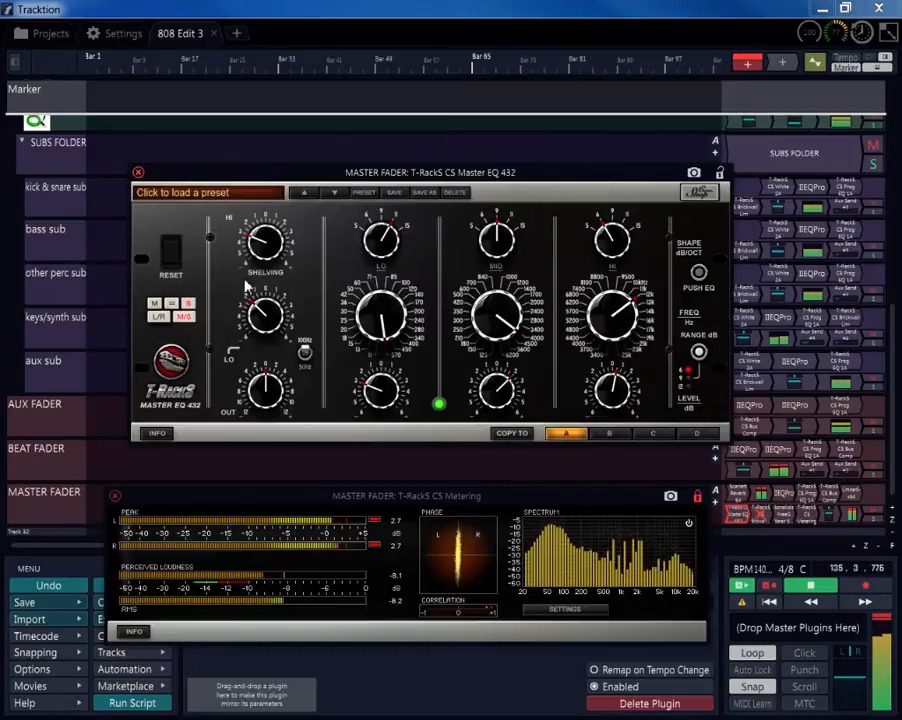
- On the Master EQ 432's mid channel, boost the mid band with its shape at 9, and boost the high band at a lower frequency
drag(374, 302, 370, 326)
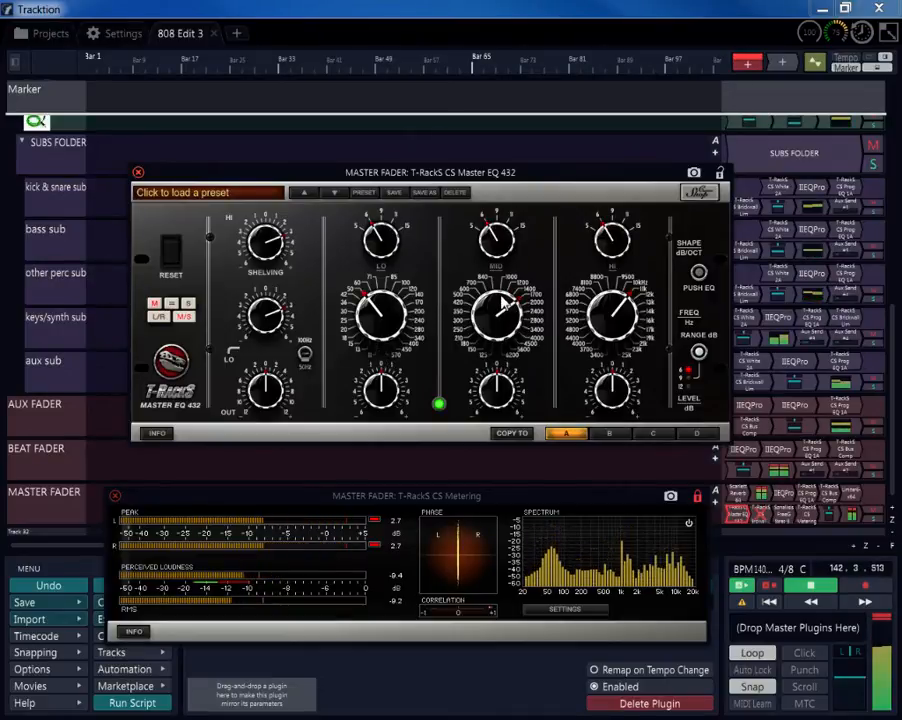
drag(507, 305, 510, 283)
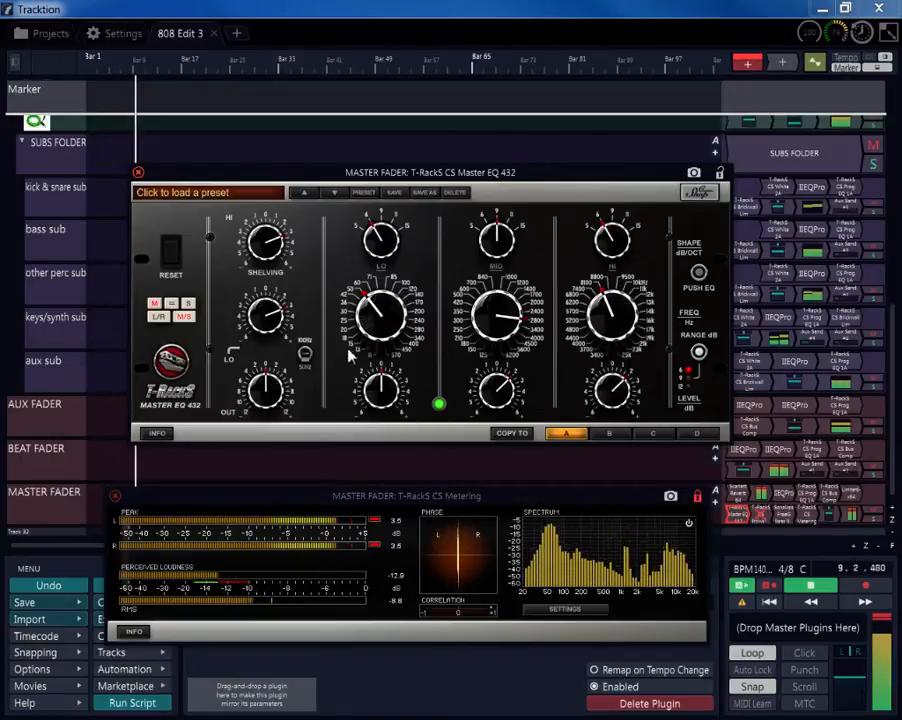
- Enable the T-RackS CS Brickwall Lim on the MASTER FADER and move it into the master plugins slot
click(764, 510)
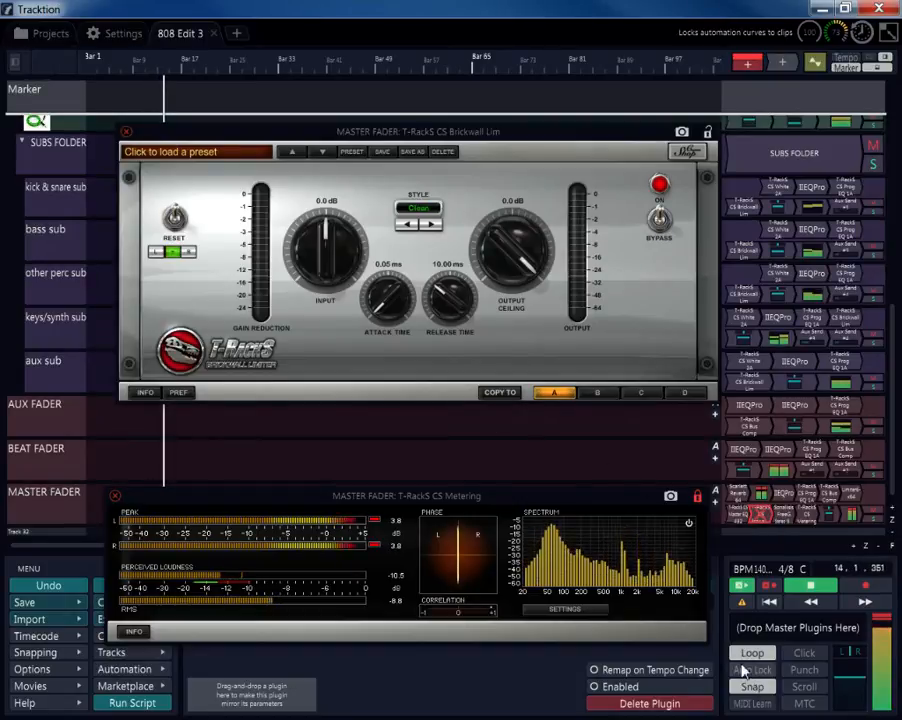
click(600, 688)
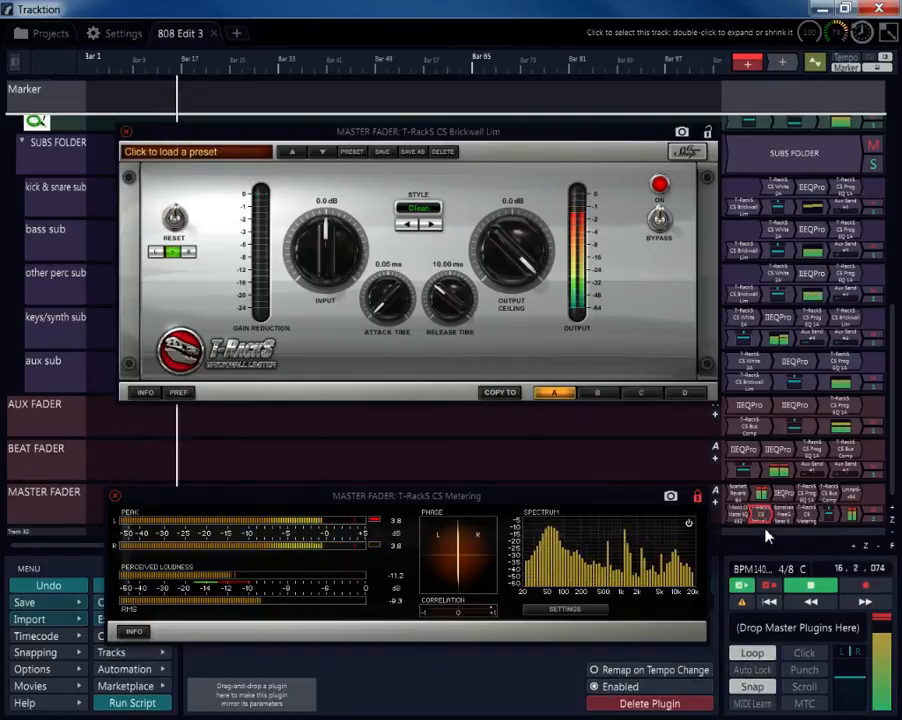
drag(764, 512, 776, 642)
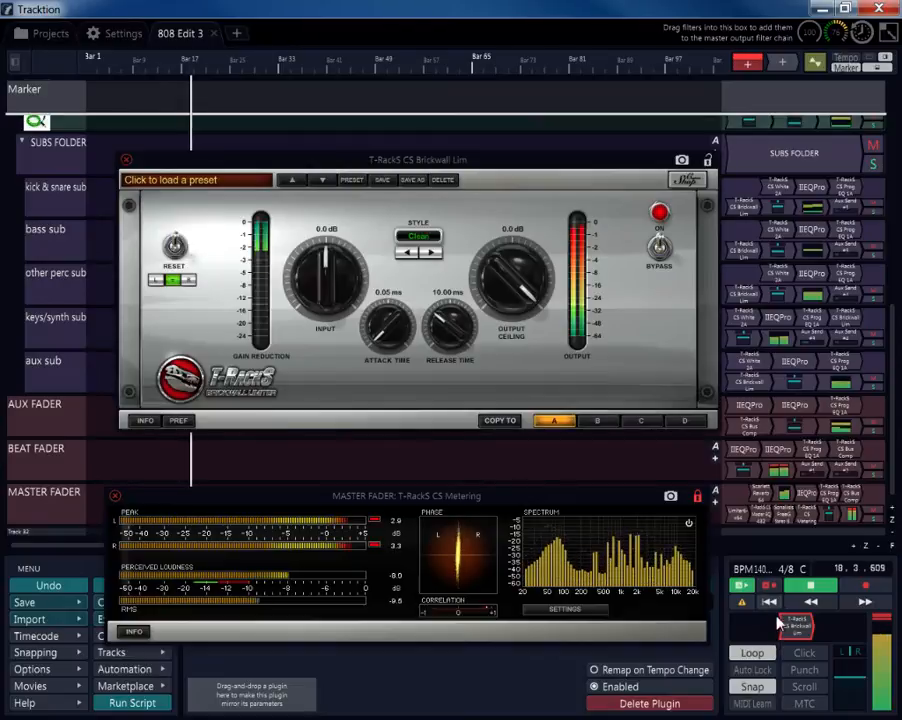
- Check the peak and RMS levels in the MASTER FADER's Sonalksis FreeG plugin and close it
click(789, 524)
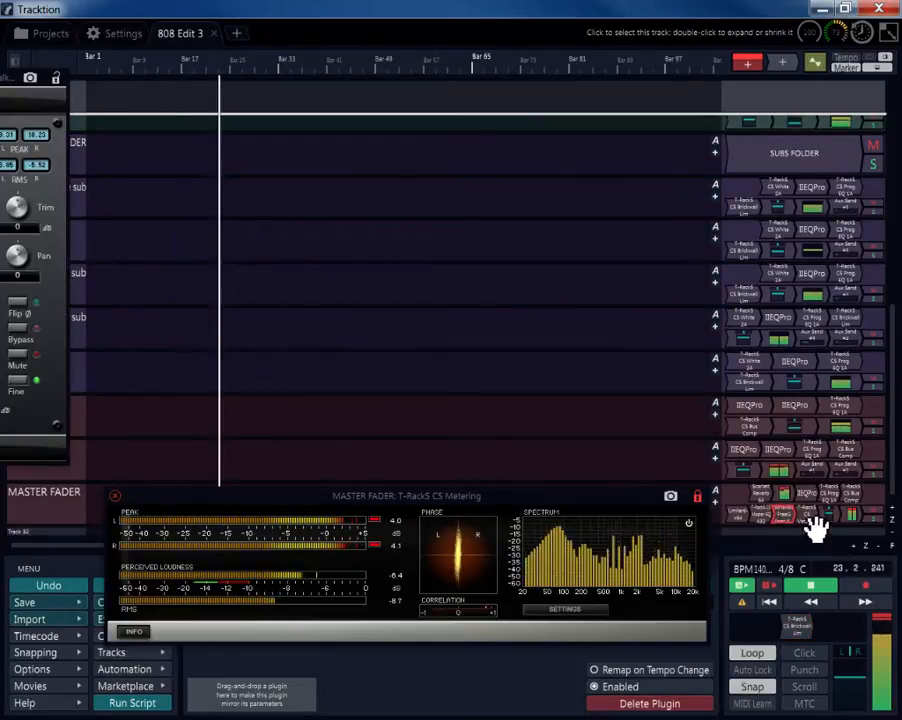
drag(20, 78, 357, 113)
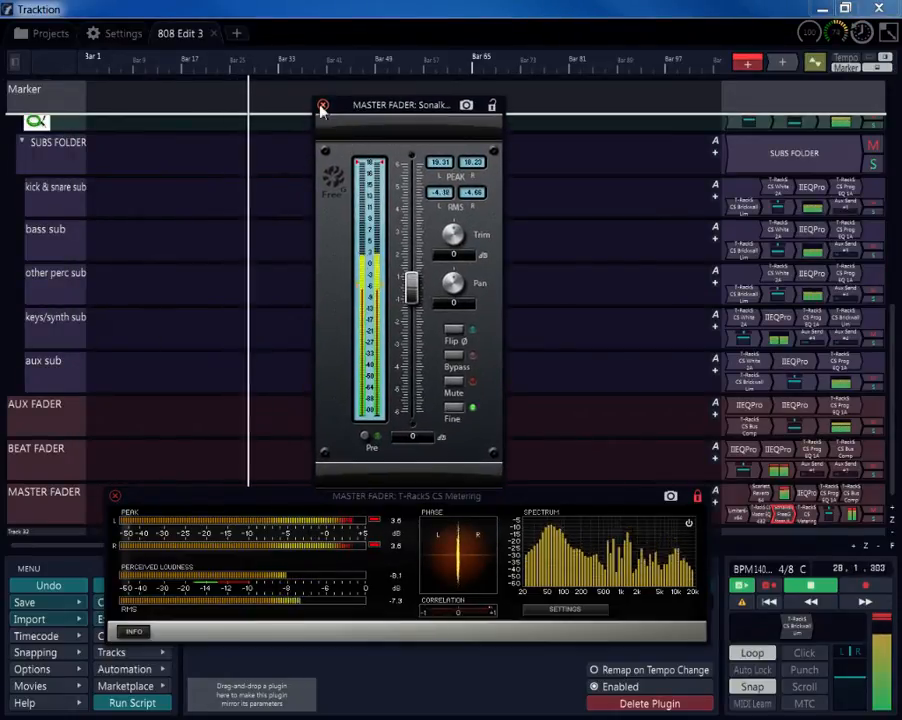
click(322, 105)
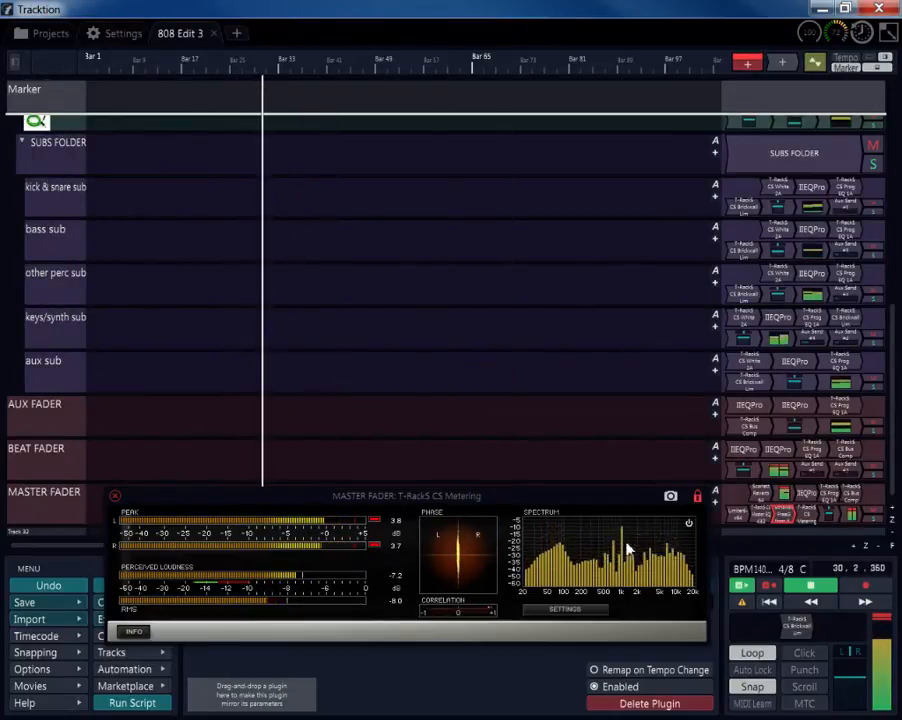
- Set the MASTER FADER's Prog EQ 1A high-frequency boost to 2.1 at 8 KCS, trying other frequencies first, and close the plugin
double_click(826, 497)
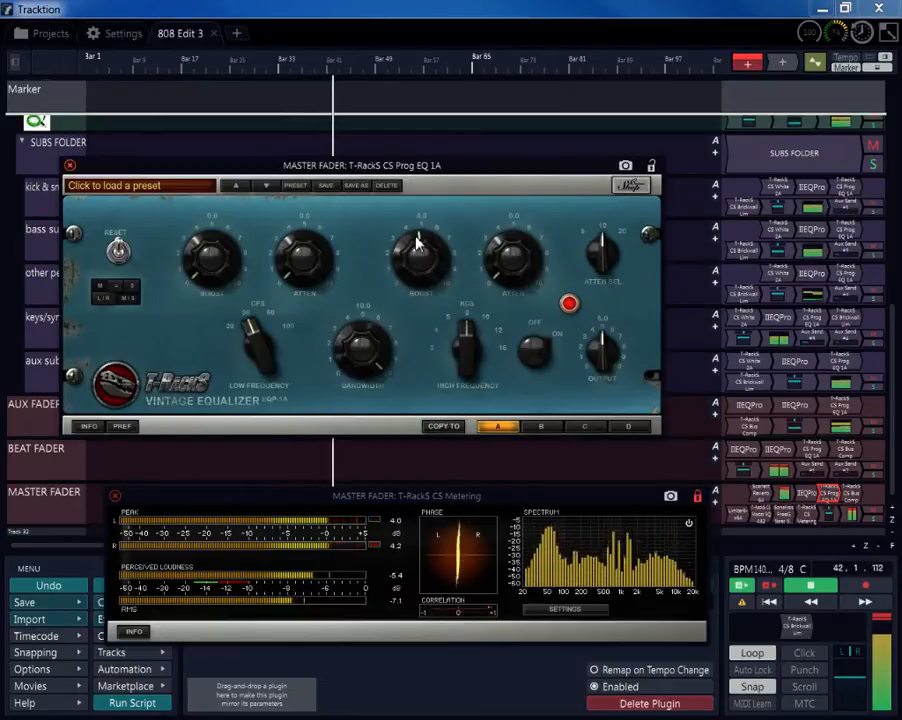
drag(459, 342, 461, 291)
drag(452, 337, 463, 391)
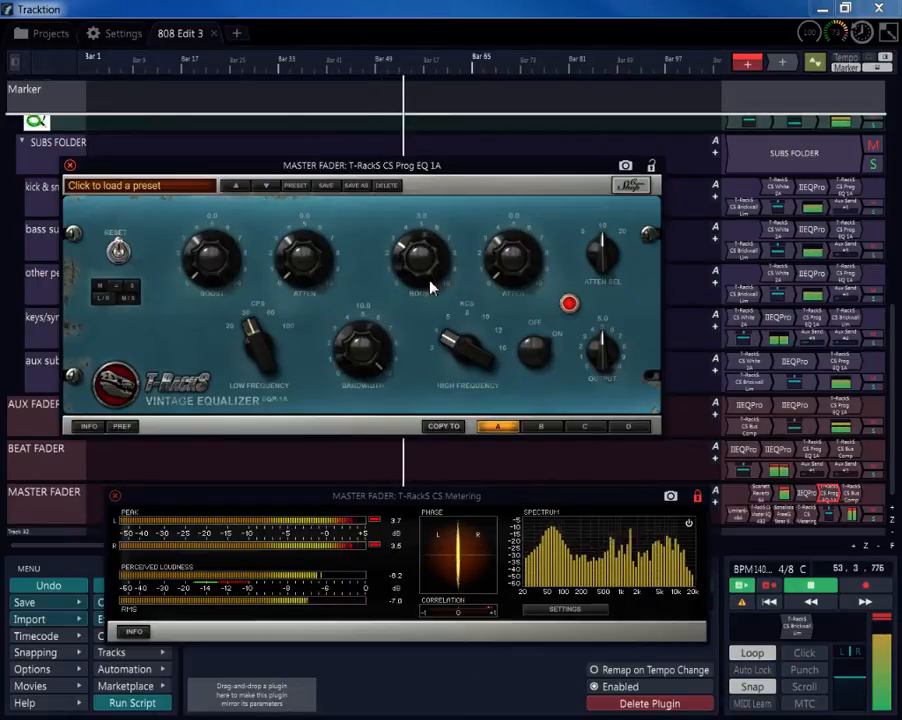
mouse_move(432, 288)
mouse_down()
mouse_move(420, 266)
mouse_move(426, 282)
mouse_up()
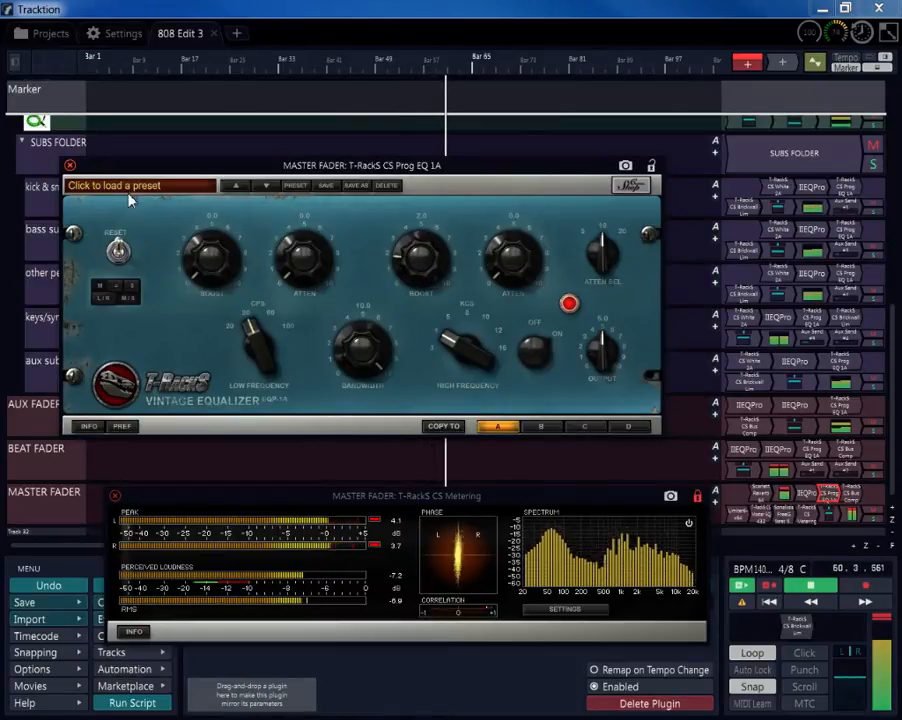
drag(450, 347, 455, 333)
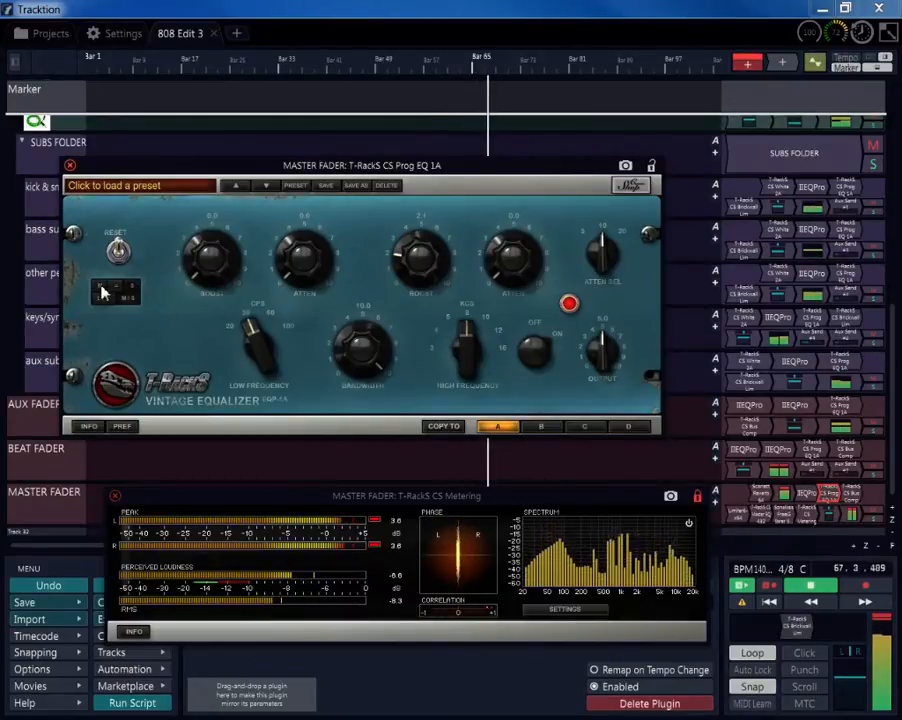
click(69, 166)
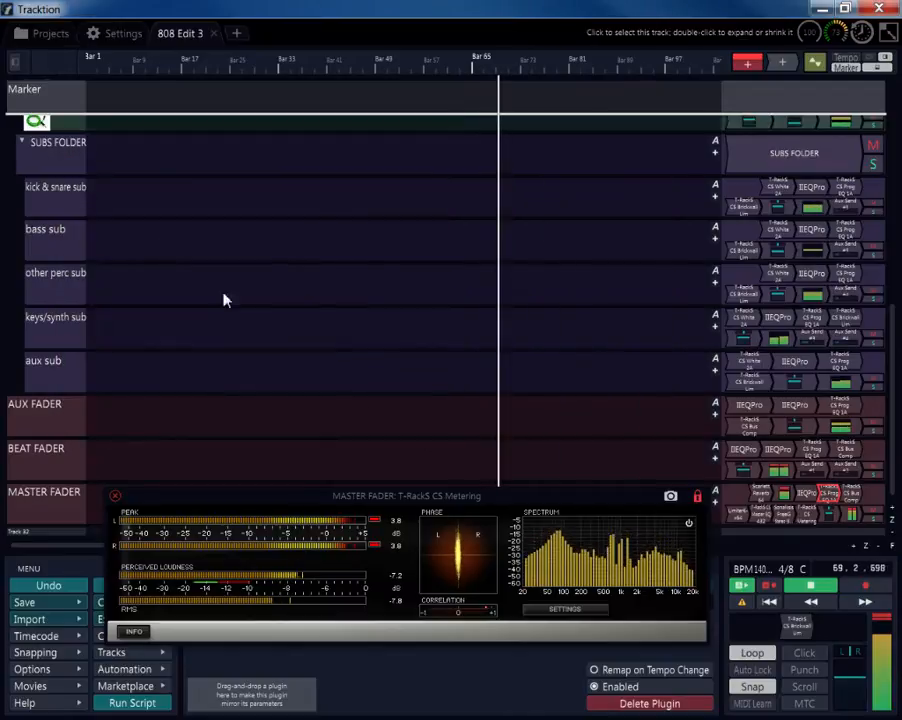
- Adjust the BEAT FADER volume to about -3 dB and the MASTER FADER volume to about 0 dB, checking both level meters
click(785, 485)
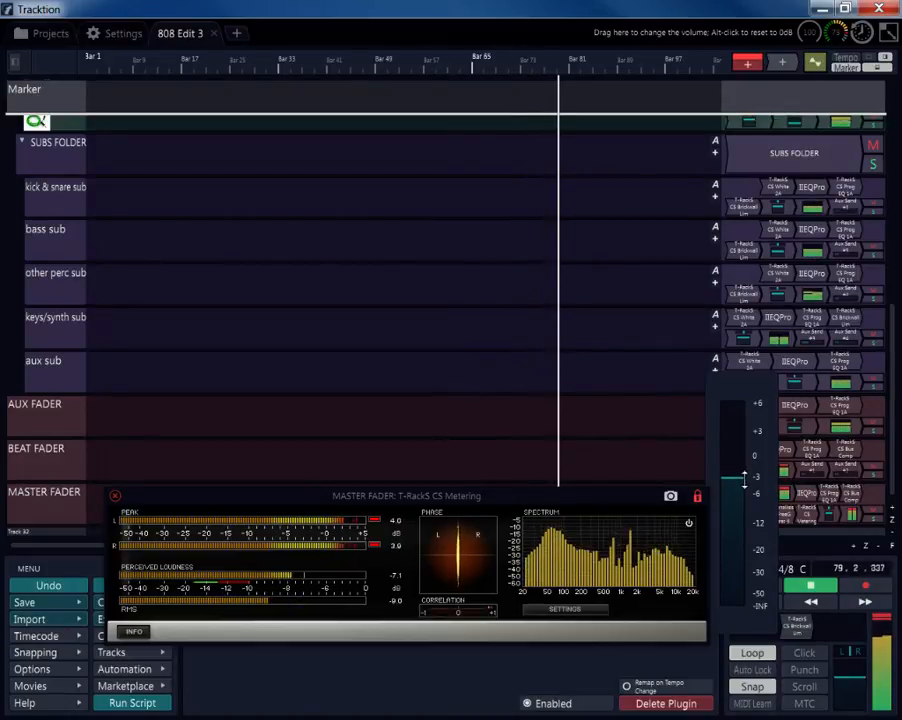
click(778, 471)
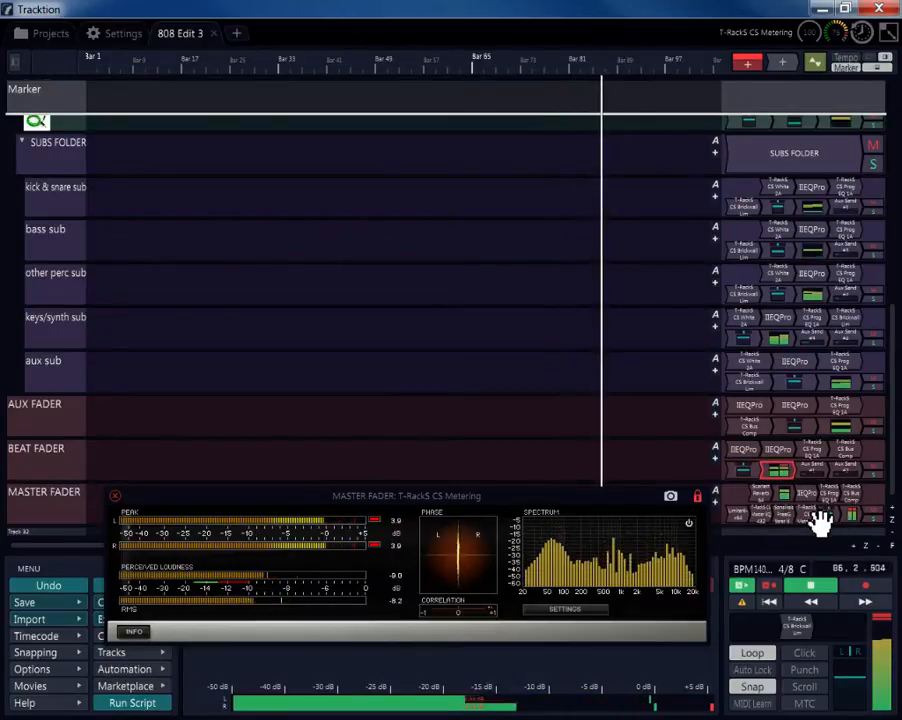
click(858, 518)
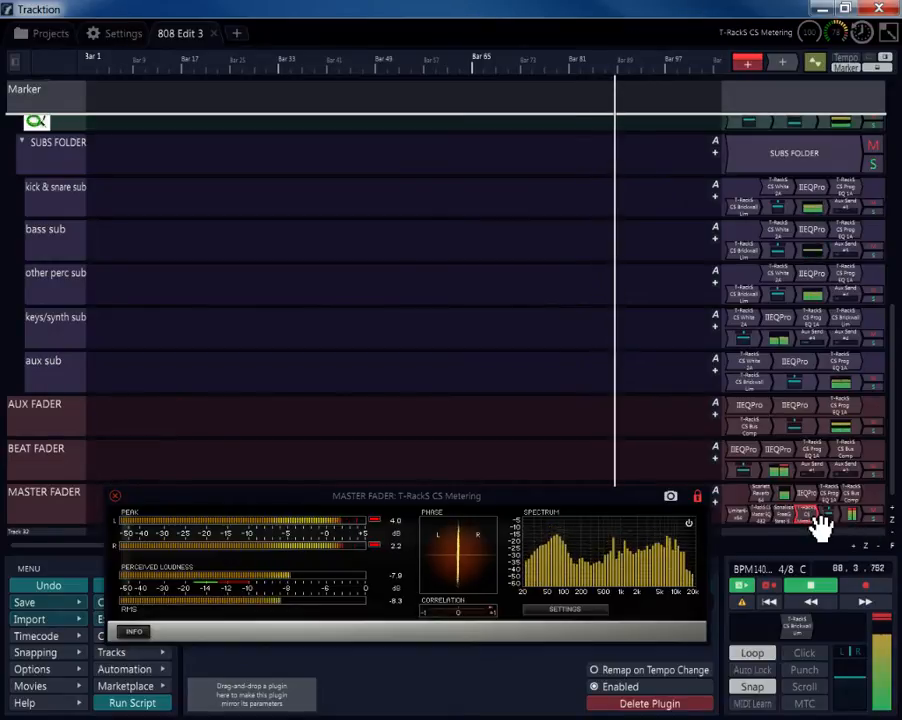
click(832, 515)
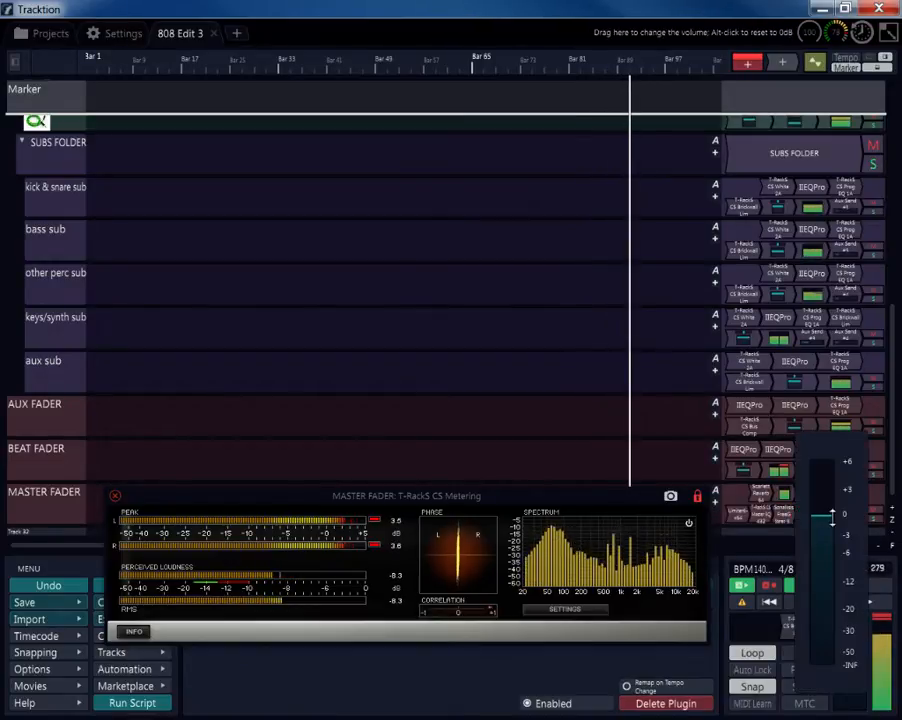
click(832, 515)
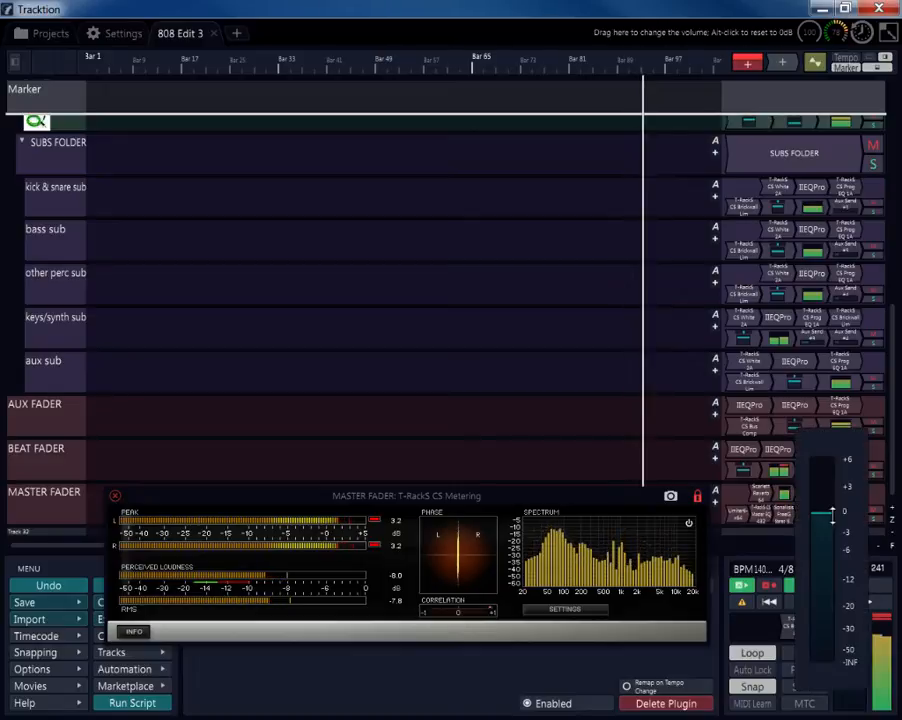
drag(832, 516, 853, 519)
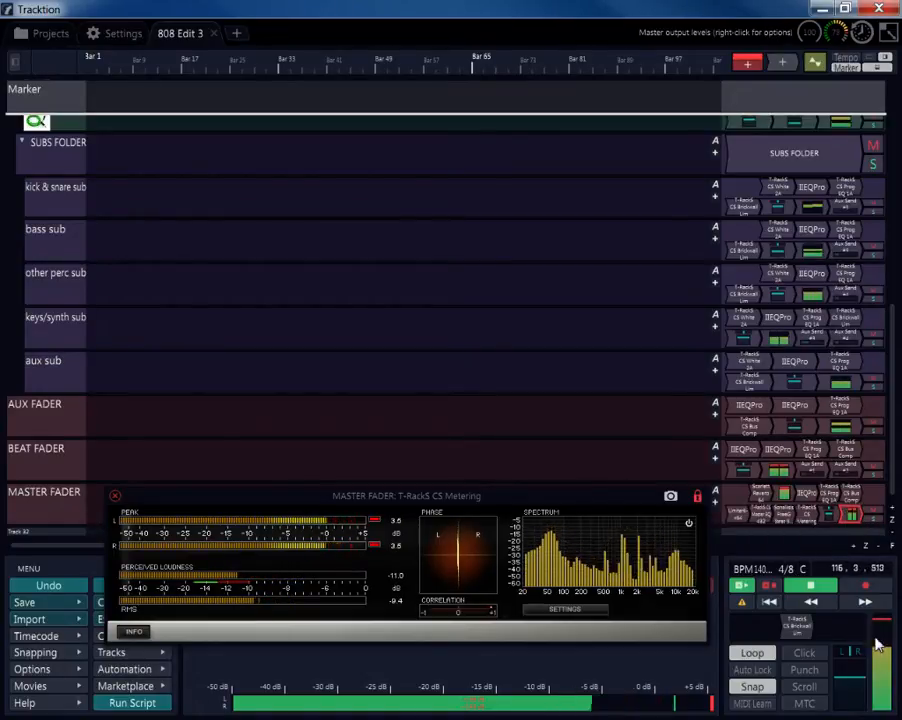
- Reset the master output volume to 0 dB and set the master Brickwall Limiter's output ceiling to -0.1 dB
double_click(801, 632)
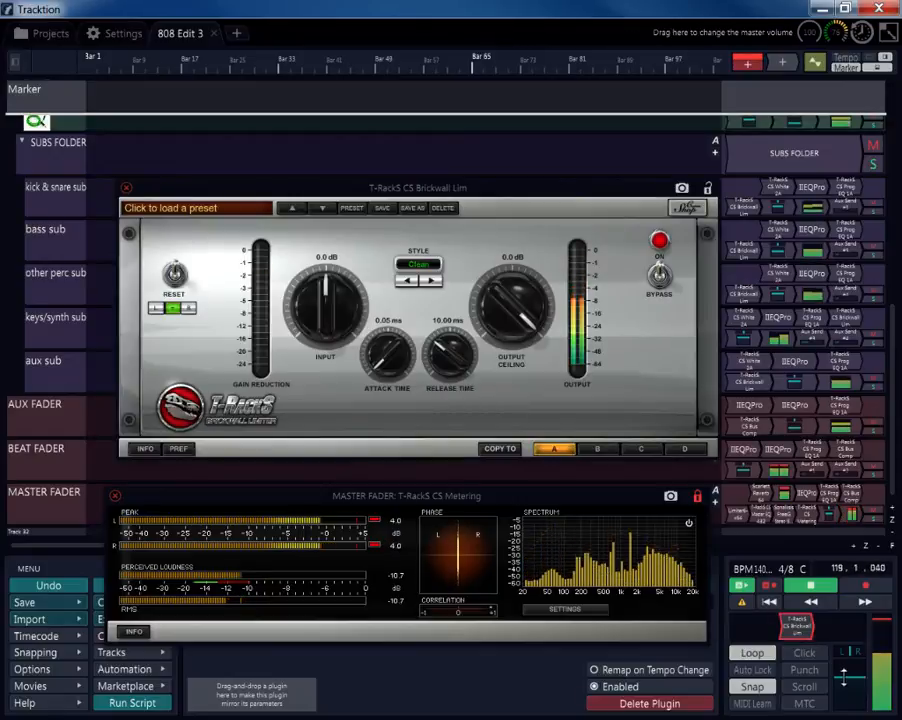
click(843, 677)
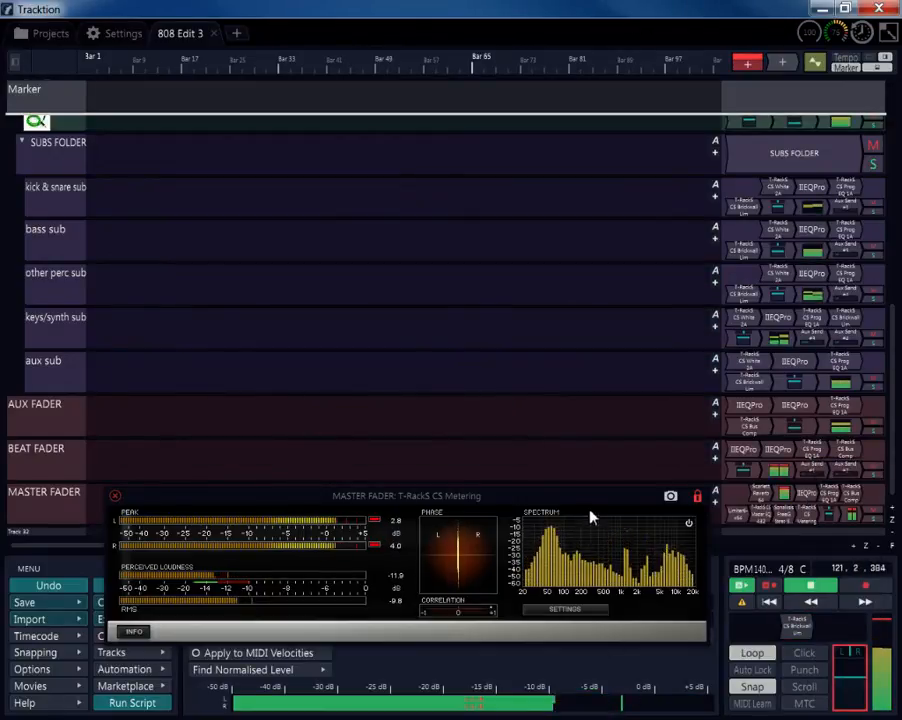
drag(586, 505, 584, 344)
click(538, 604)
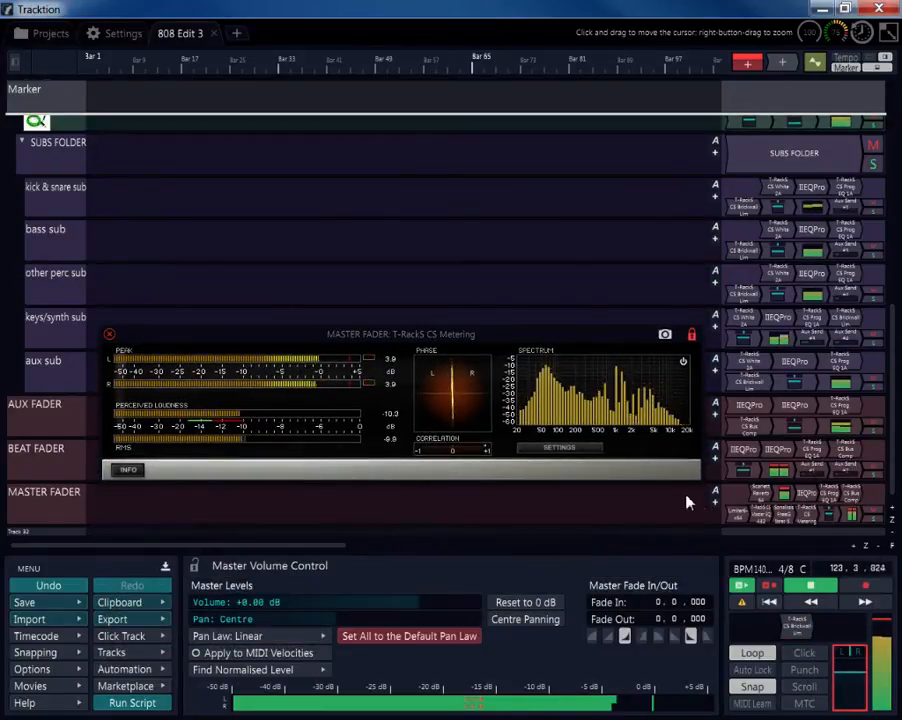
double_click(808, 630)
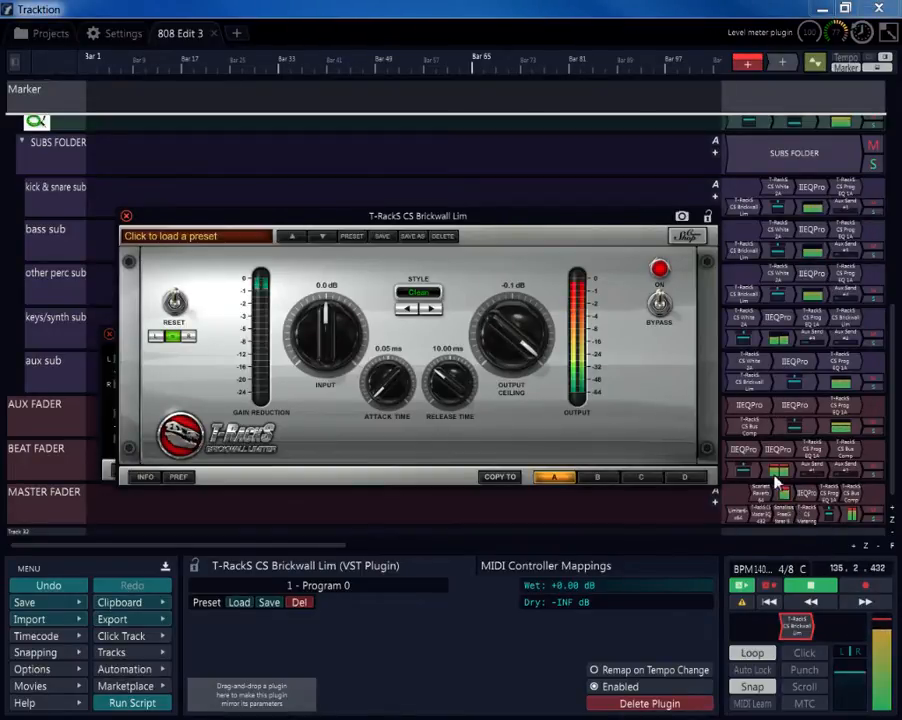
- Set the BEAT FADER volume to -5.91 dB and the MASTER FADER Bus Comp's mid channel to threshold 12.3 and makeup 4.1
drag(745, 473, 747, 487)
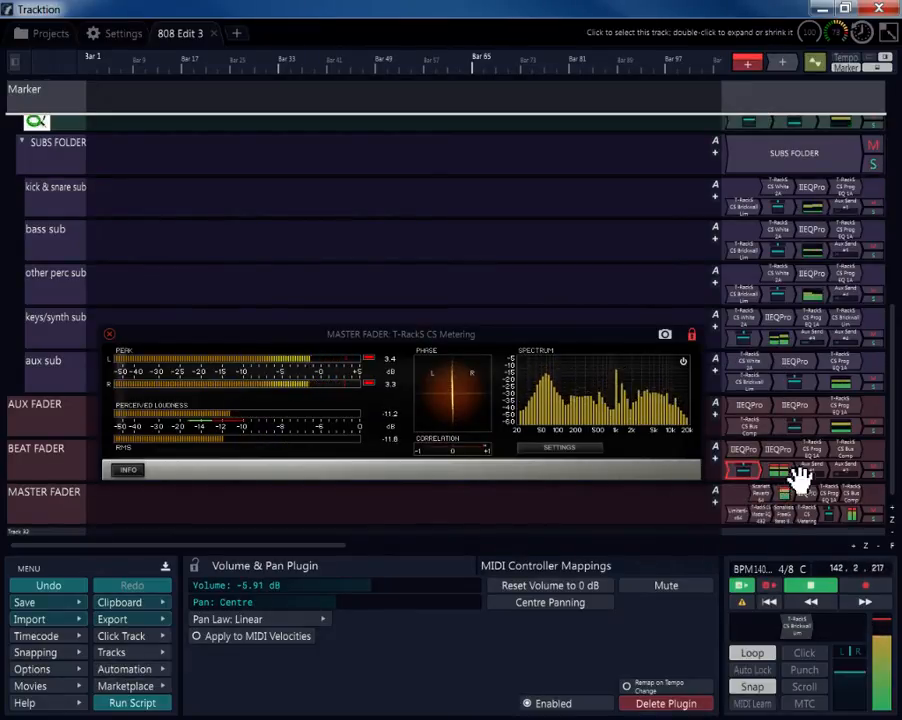
double_click(848, 496)
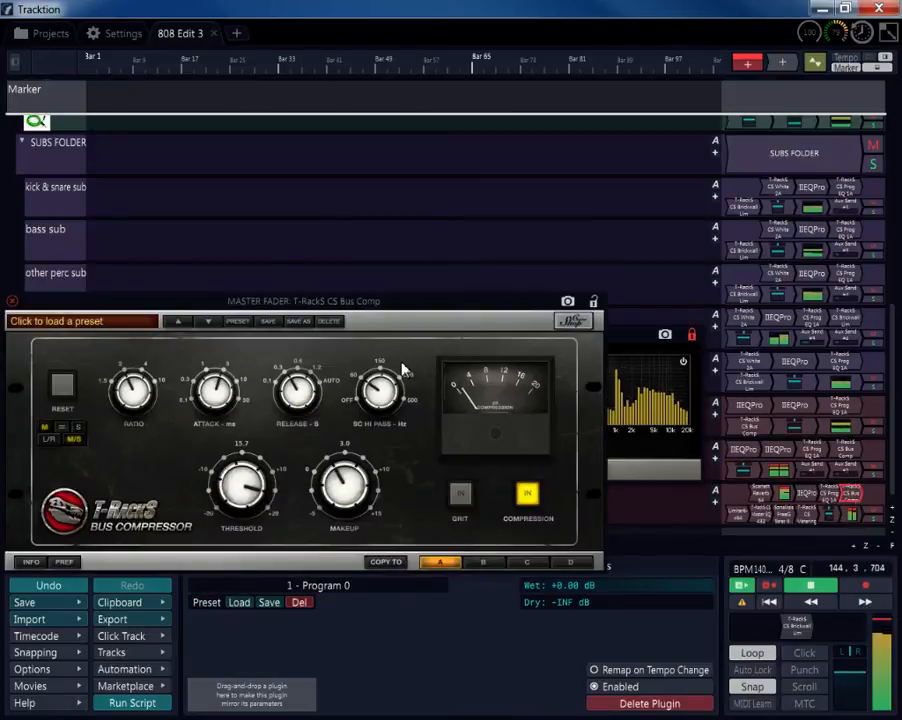
drag(225, 481, 230, 487)
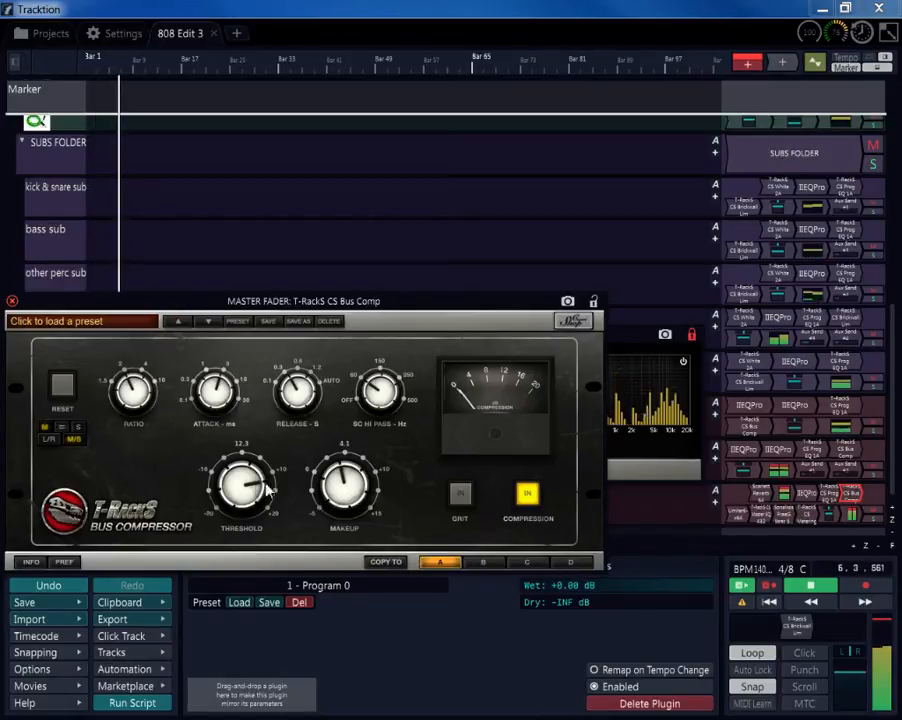
- Set the mid channel of the MASTER FADER's Bus Comp to threshold 10.2 and makeup 5.1, and move its window clear of the metering
drag(265, 488, 262, 502)
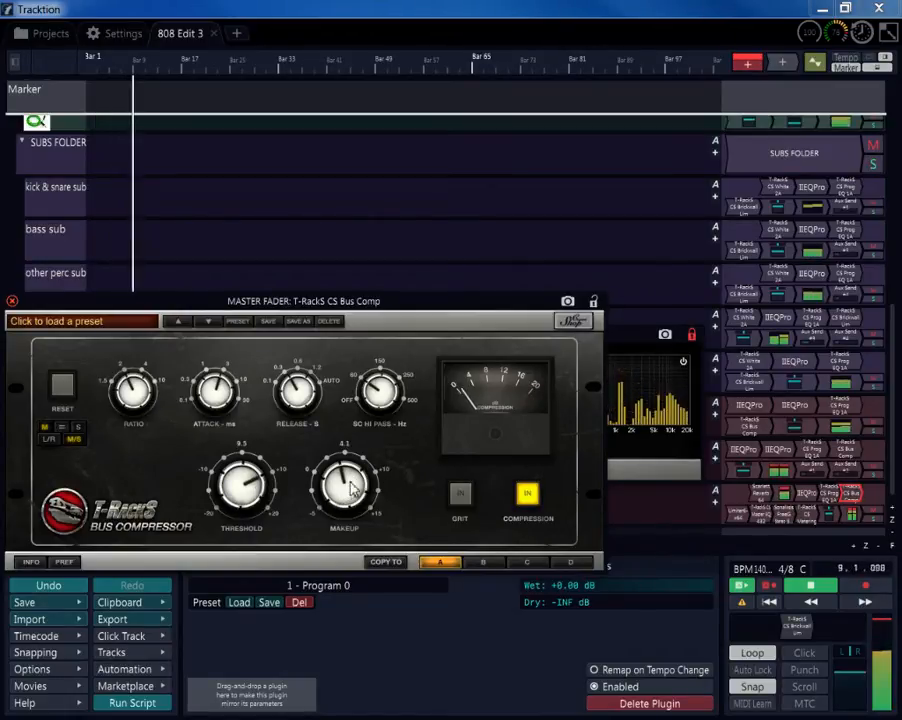
drag(350, 492, 354, 489)
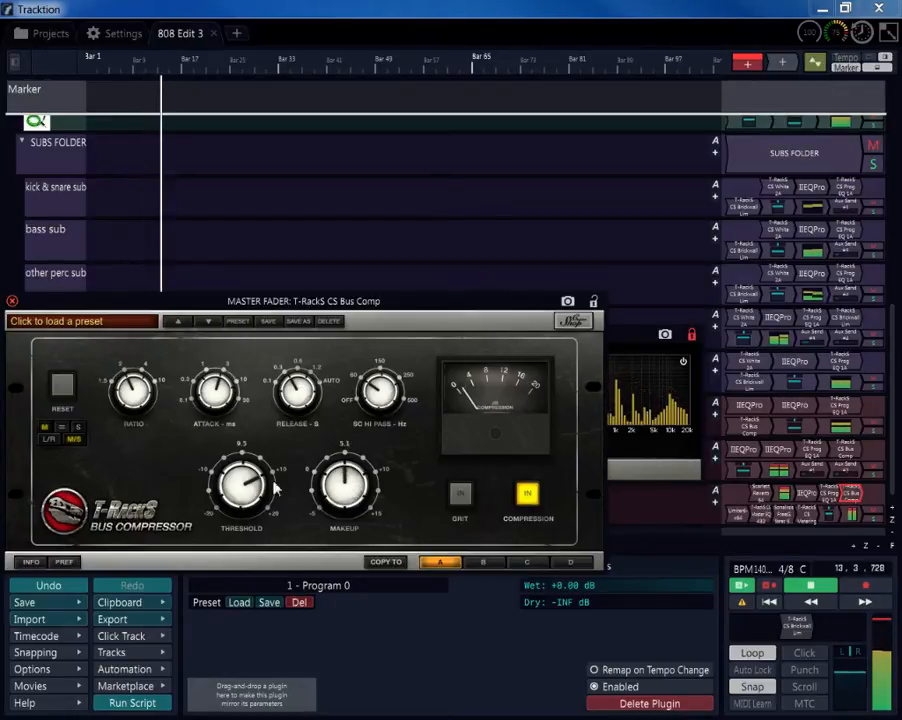
drag(256, 486, 262, 490)
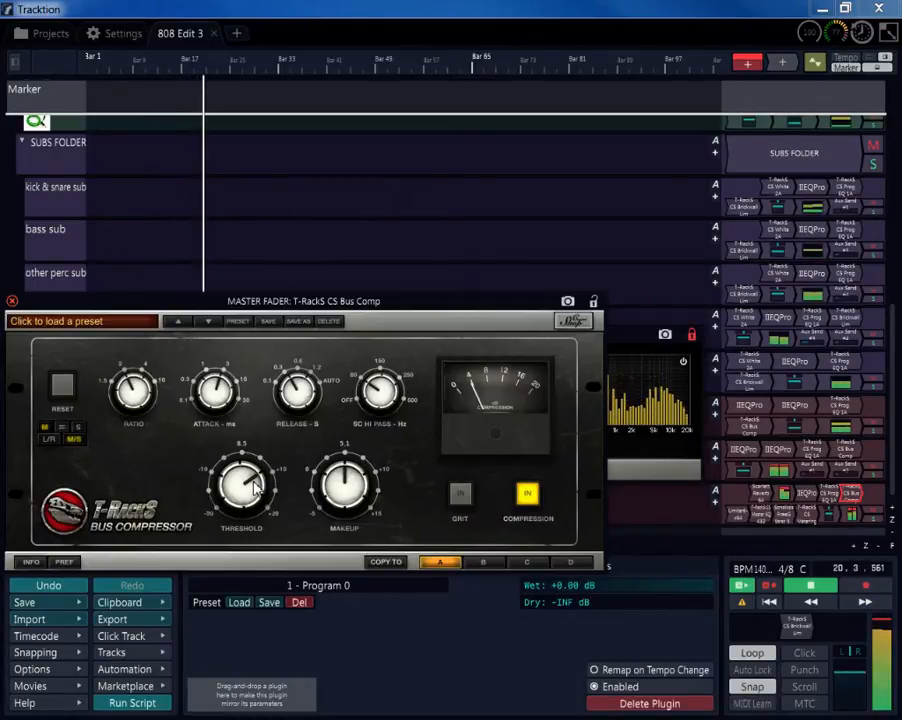
drag(256, 486, 257, 484)
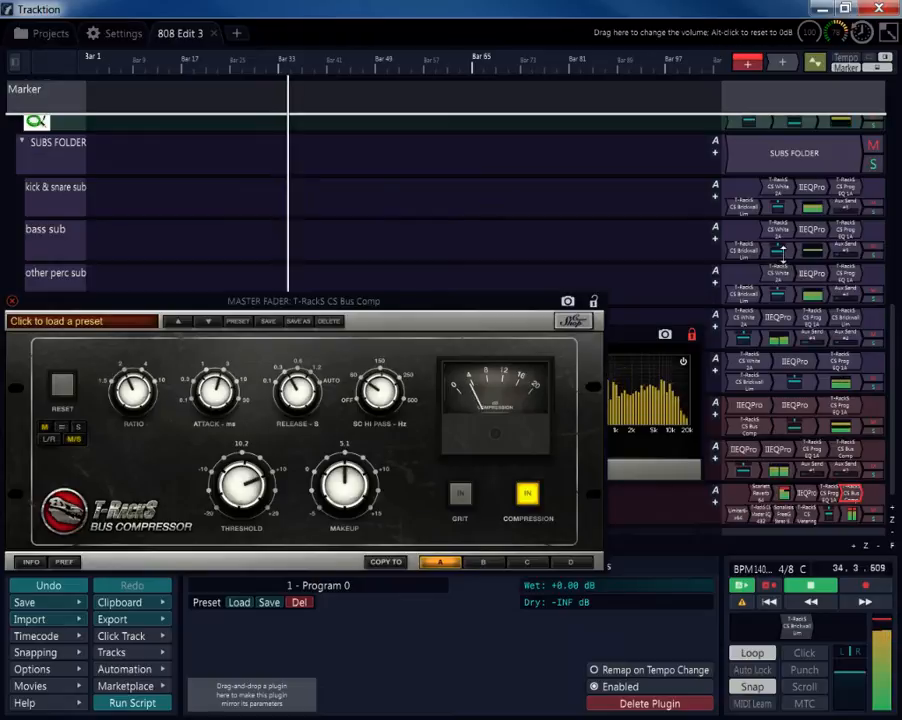
drag(540, 312, 503, 487)
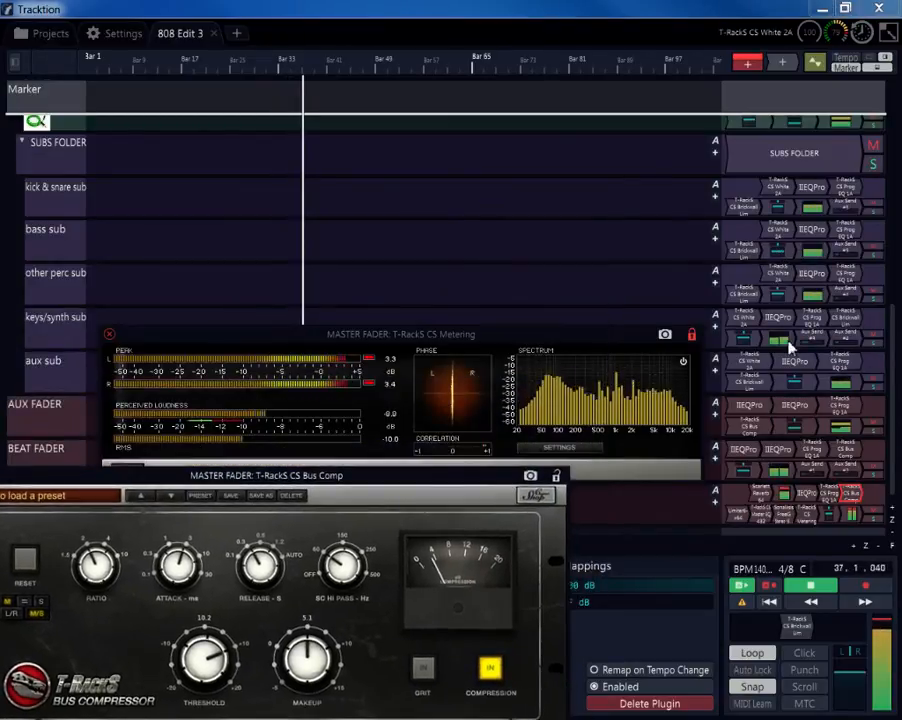
- Raise the input of the keys/synth sub's Brickwall Limiter to 3.3 dB and close the plugin
double_click(815, 322)
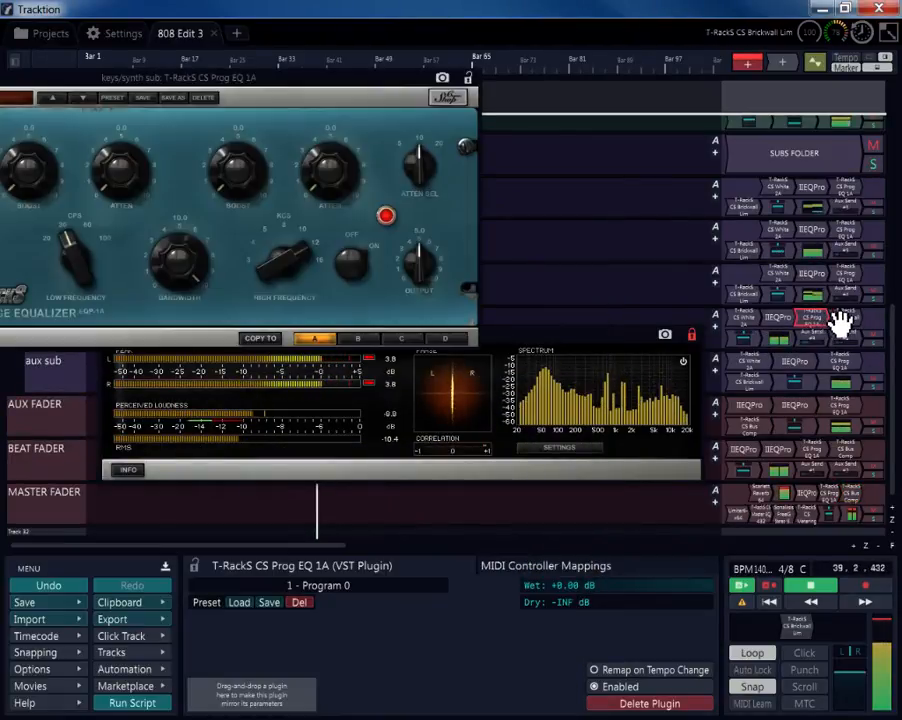
double_click(838, 318)
drag(424, 303, 394, 281)
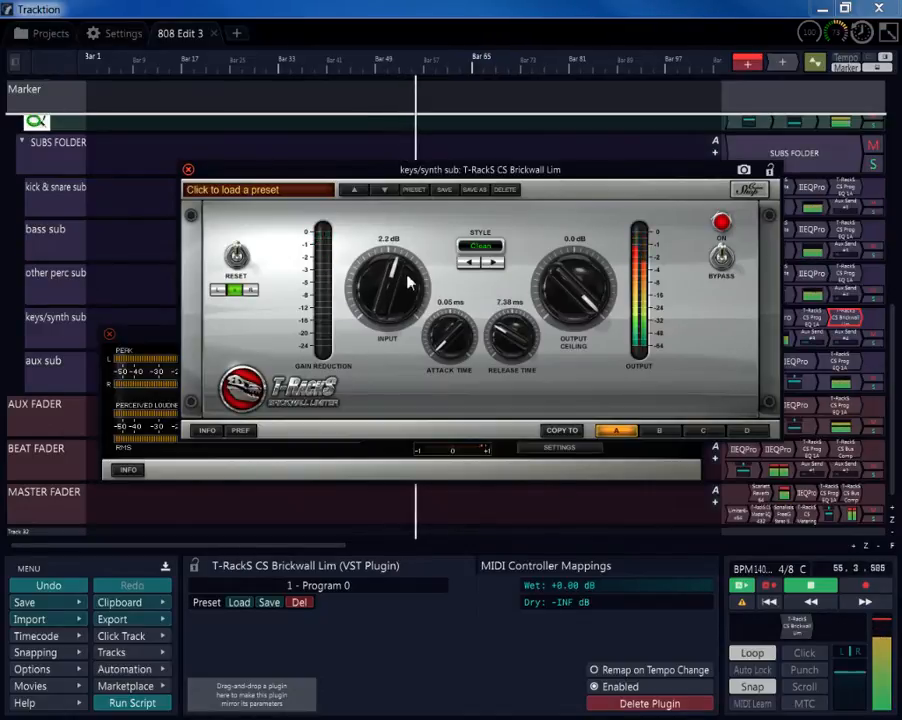
drag(407, 273, 409, 271)
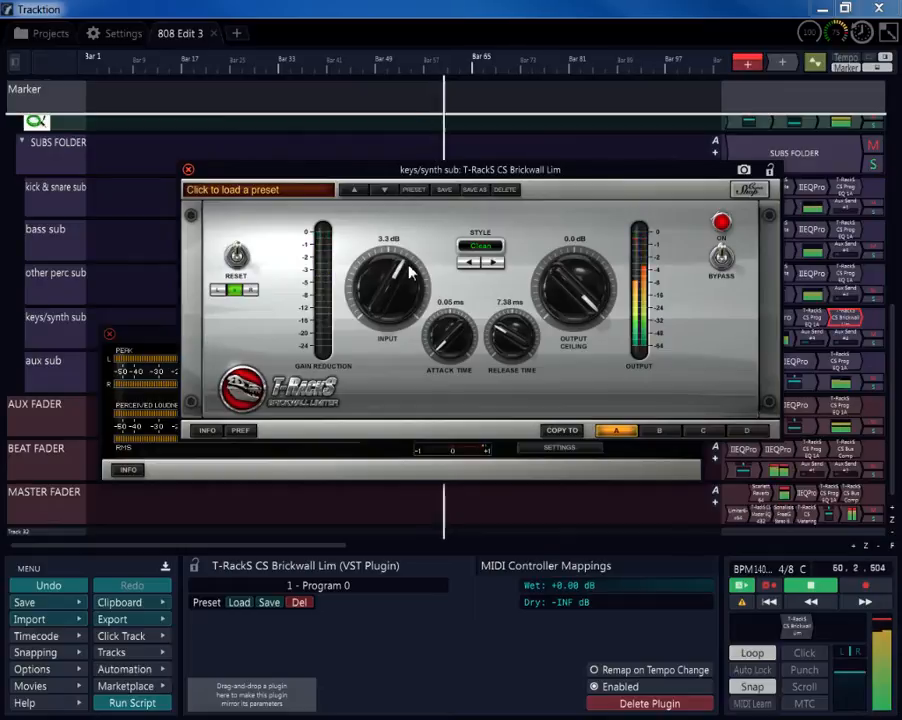
click(188, 170)
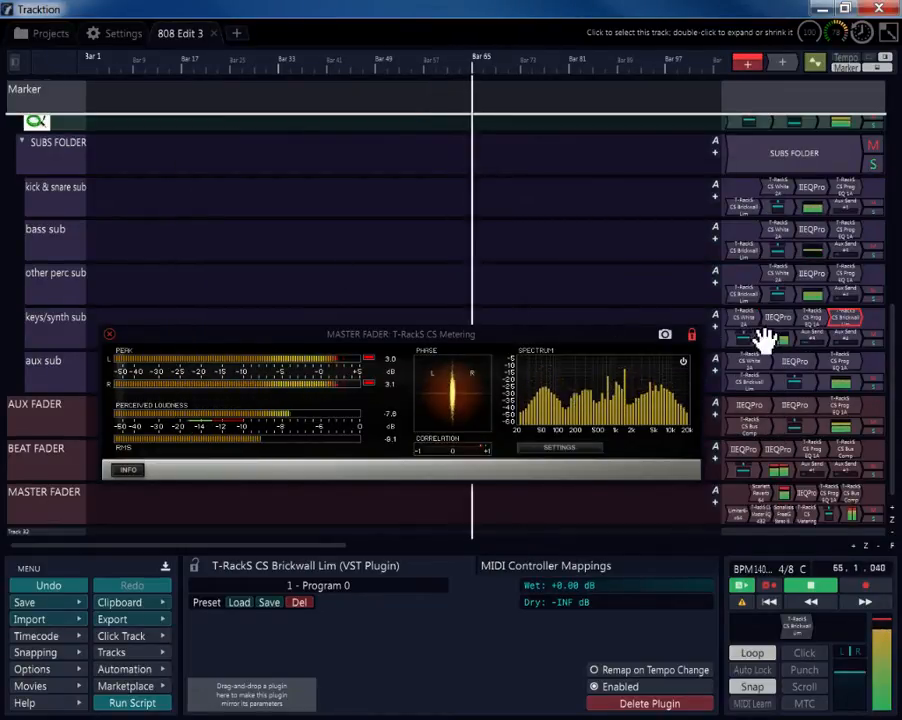
- Close the MASTER FADER's metering plugin and set the keys/synth sub volume to -6.29 dB
drag(763, 340, 760, 378)
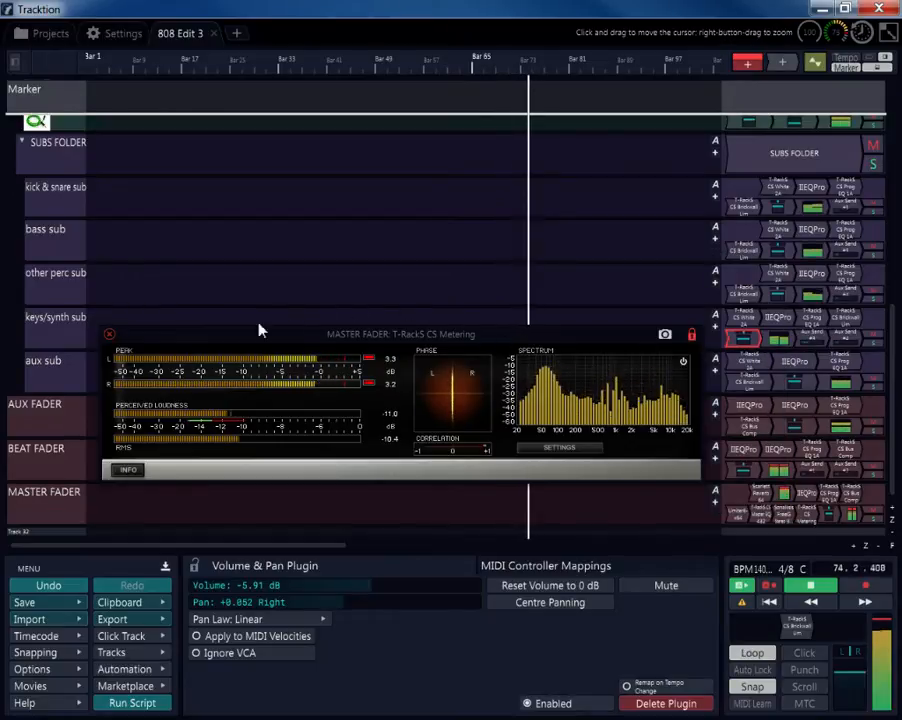
click(110, 336)
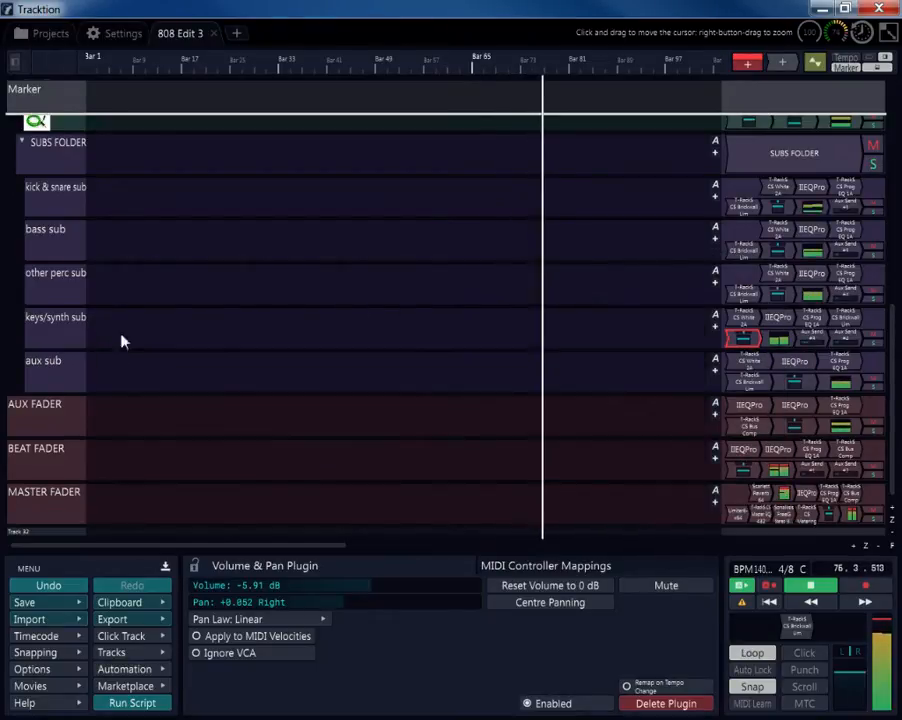
drag(745, 340, 748, 350)
drag(746, 341, 736, 334)
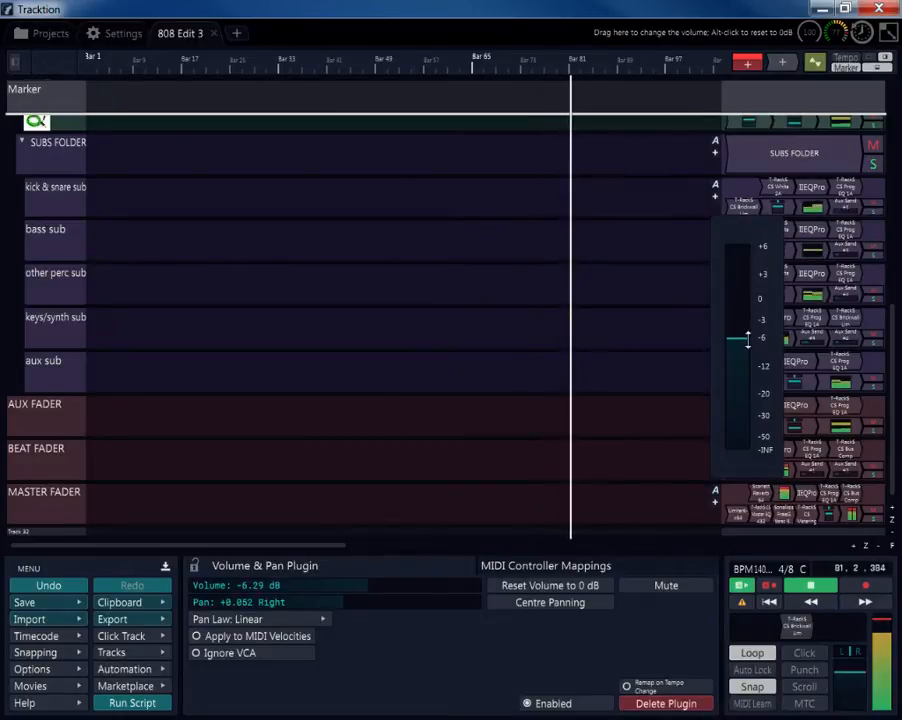
click(731, 330)
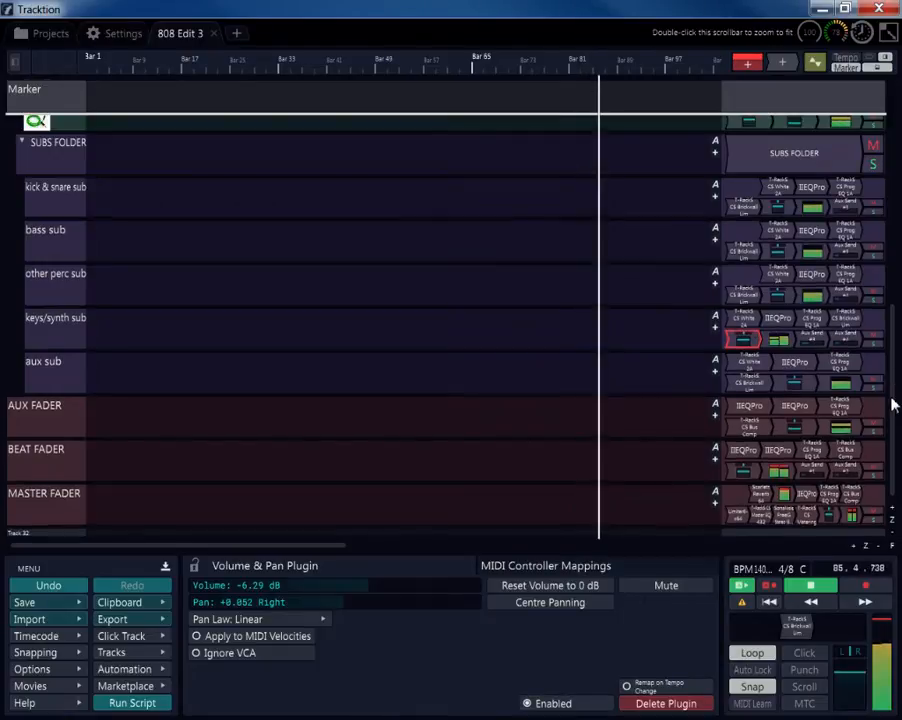
- Check the BEAT FADER and MASTER FADER level meters and inspect the MASTER FADER's Bus Comp
click(778, 468)
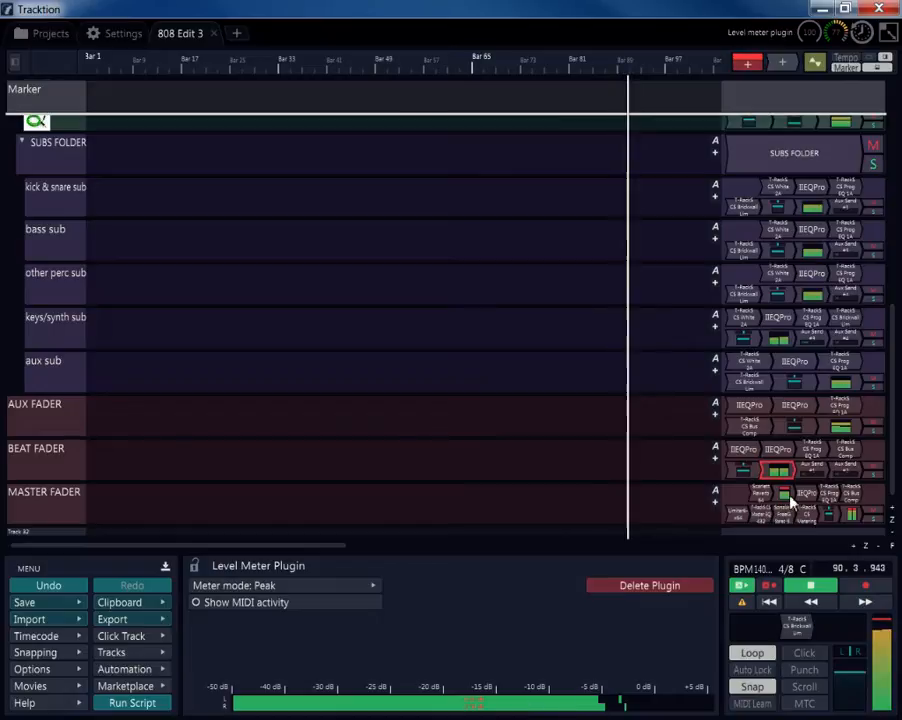
click(785, 495)
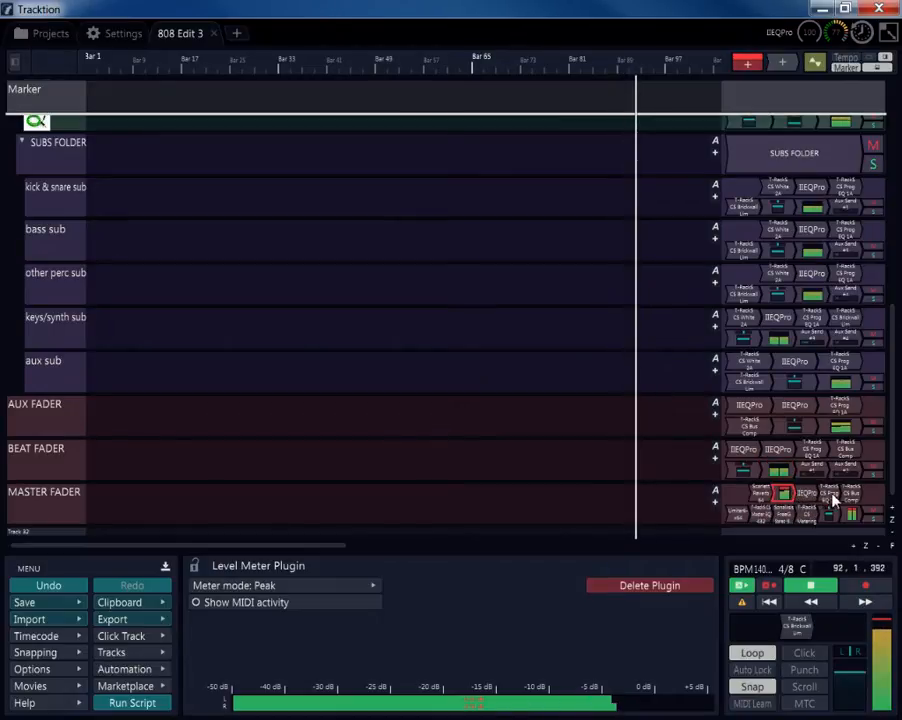
double_click(808, 494)
double_click(850, 494)
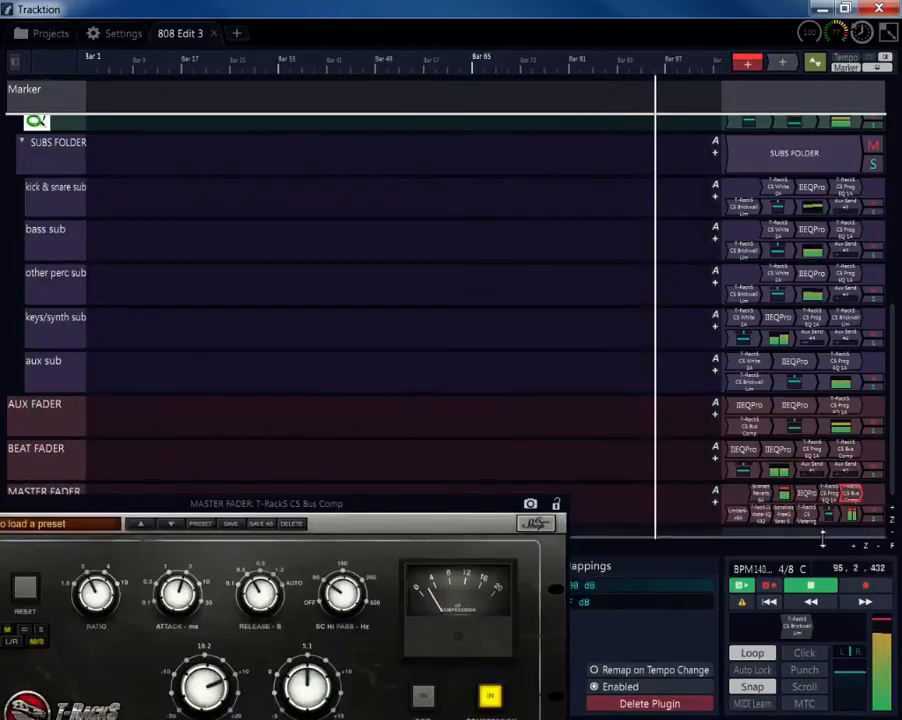
drag(492, 515, 617, 207)
- Replace the Brickwall Limiter in the master output chain with the T-RackS CS Stealth Limiter
double_click(792, 625)
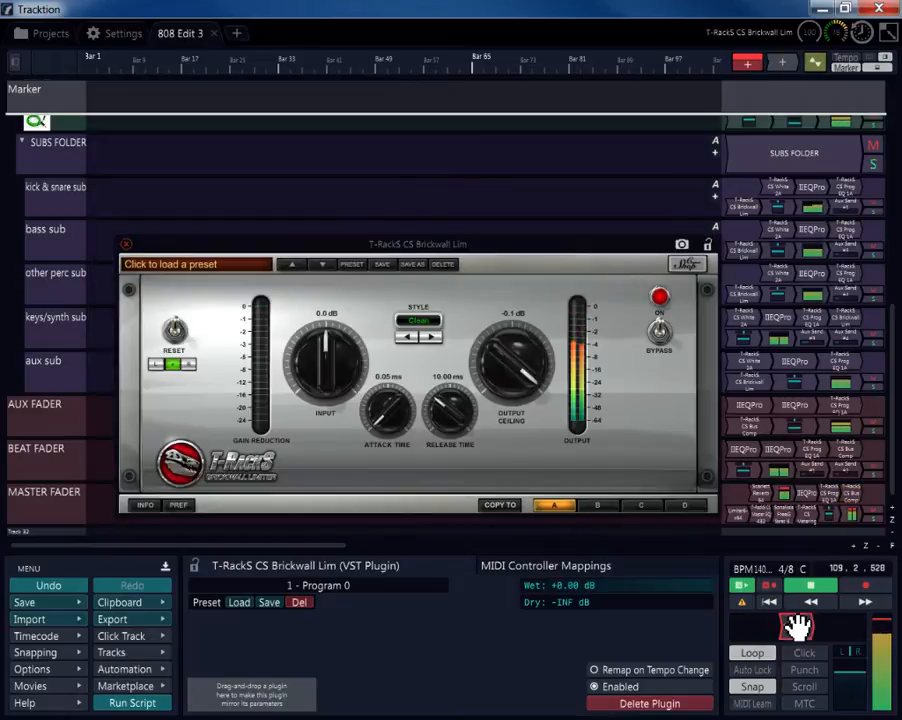
right_click(797, 625)
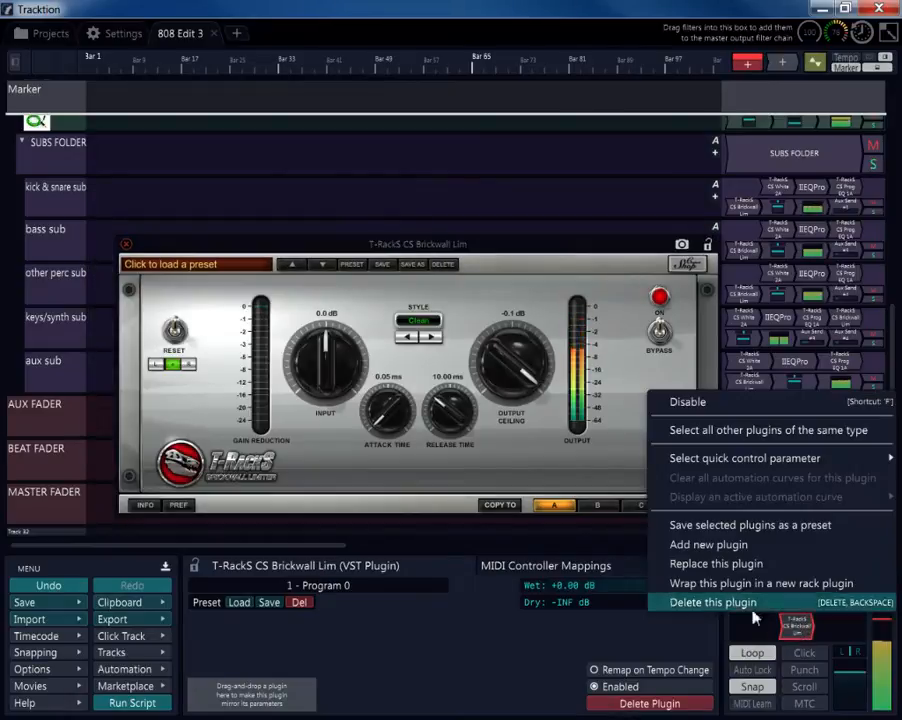
click(726, 566)
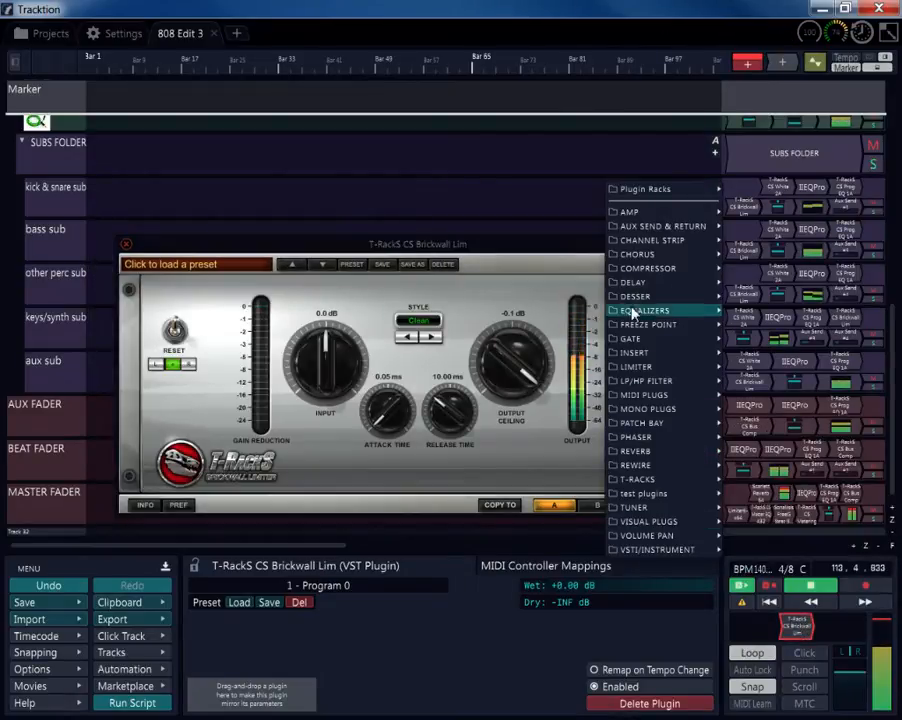
mouse_move(665, 513)
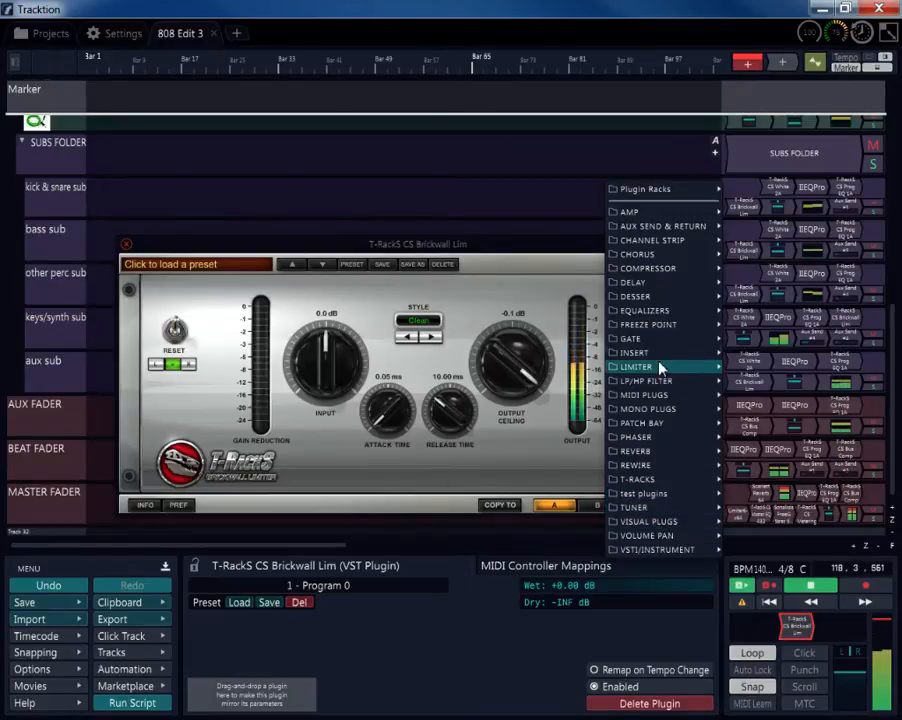
mouse_move(657, 370)
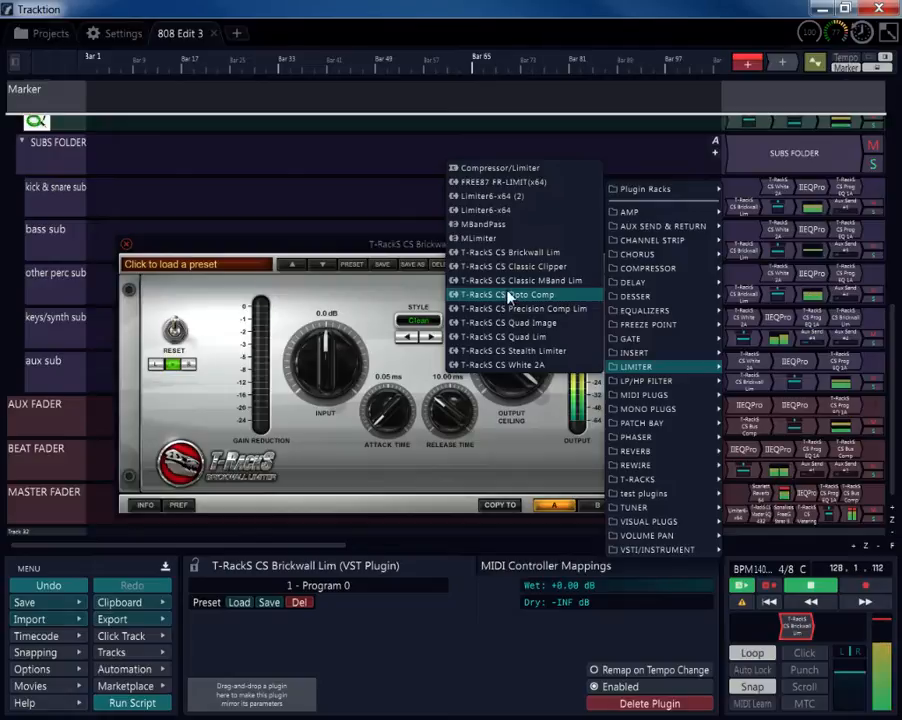
click(501, 355)
- Set the master Stealth Limiter to balanced mode, 4X ISPL and an input of about 6.6 dB, and close it
drag(354, 90, 680, 187)
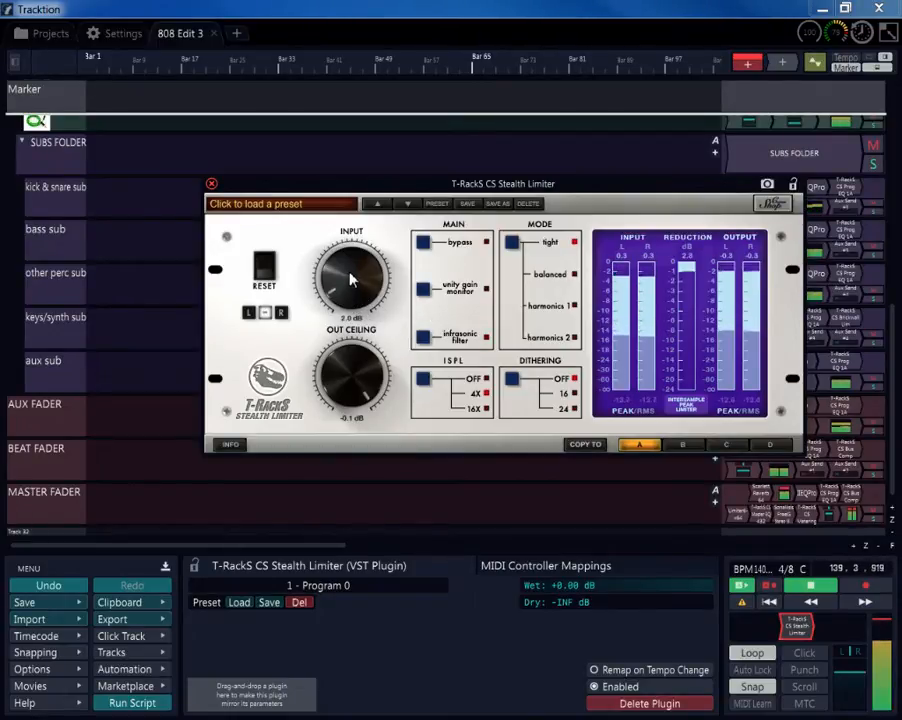
drag(349, 268, 356, 250)
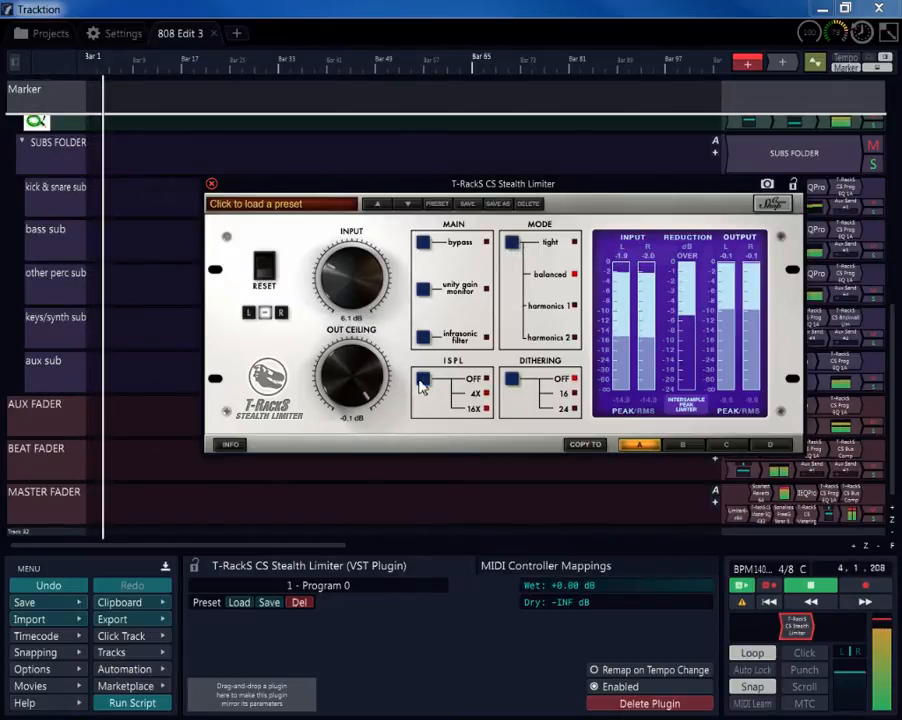
click(423, 381)
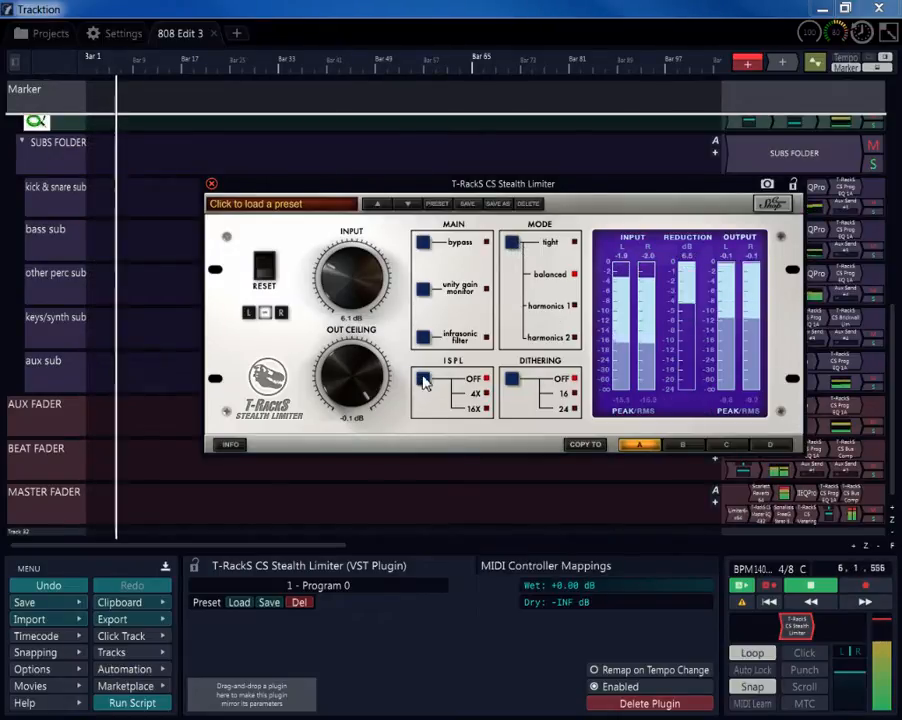
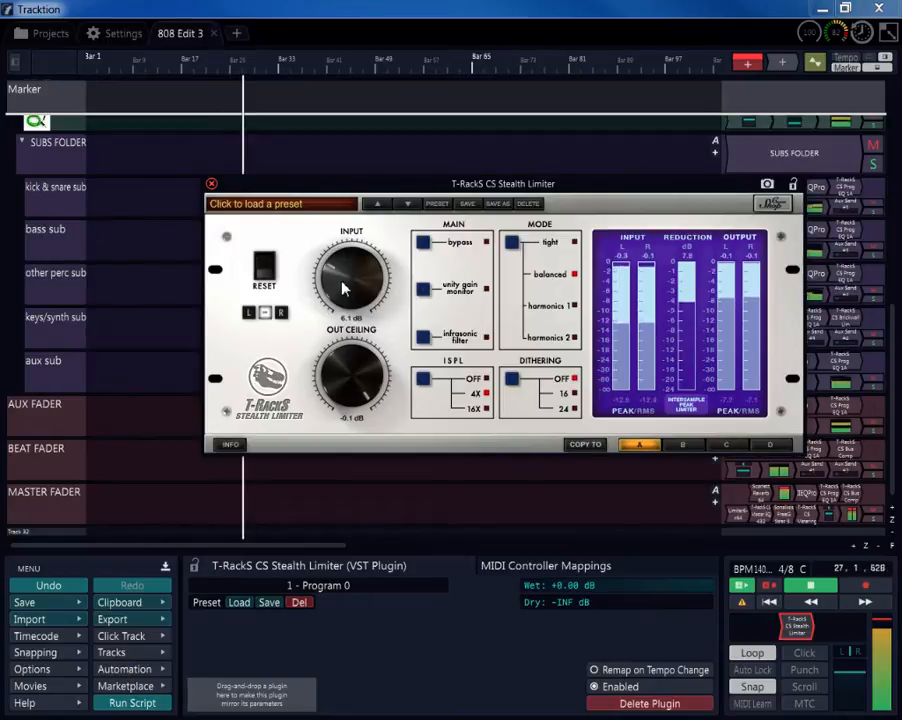
drag(342, 288, 348, 282)
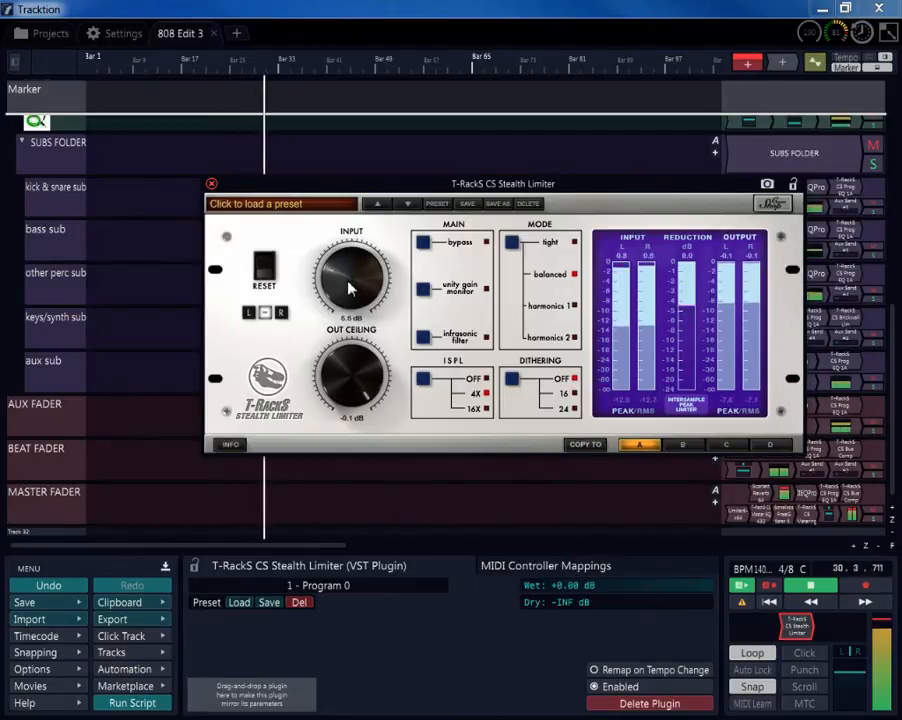
click(211, 187)
- Stop playback, enlarge Track 32 to enable its recording input, and shrink the track again
mouse_move(896, 382)
mouse_down()
mouse_move(897, 350)
mouse_move(896, 372)
mouse_up()
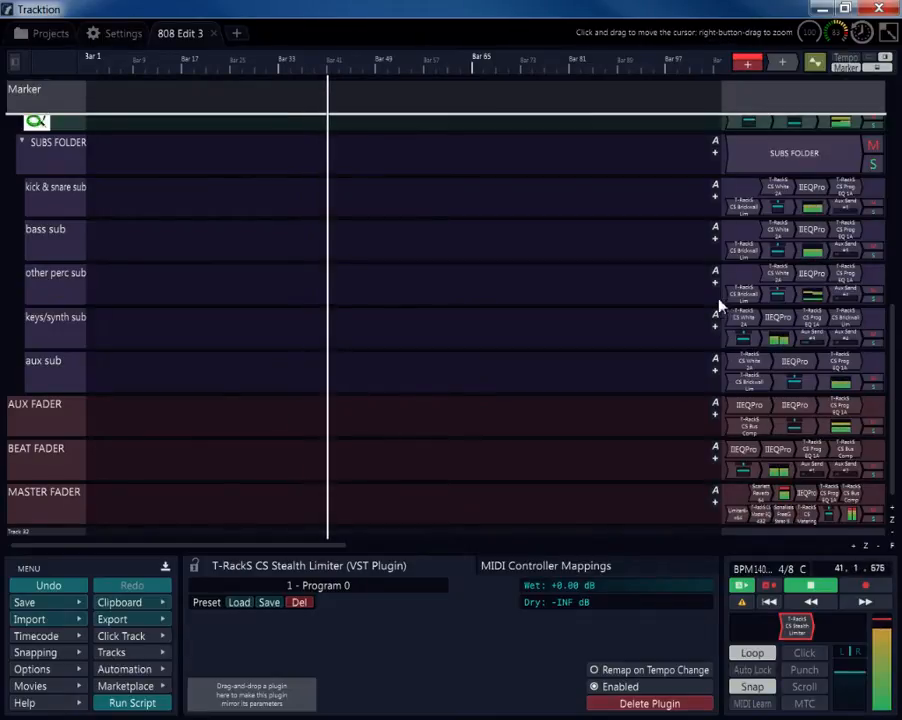
click(808, 588)
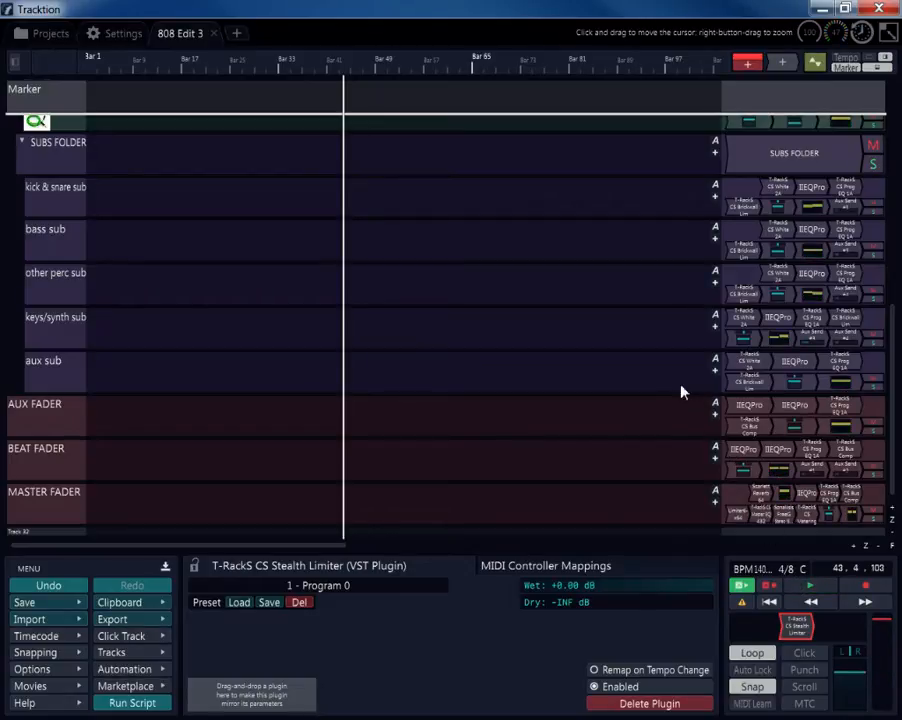
click(57, 531)
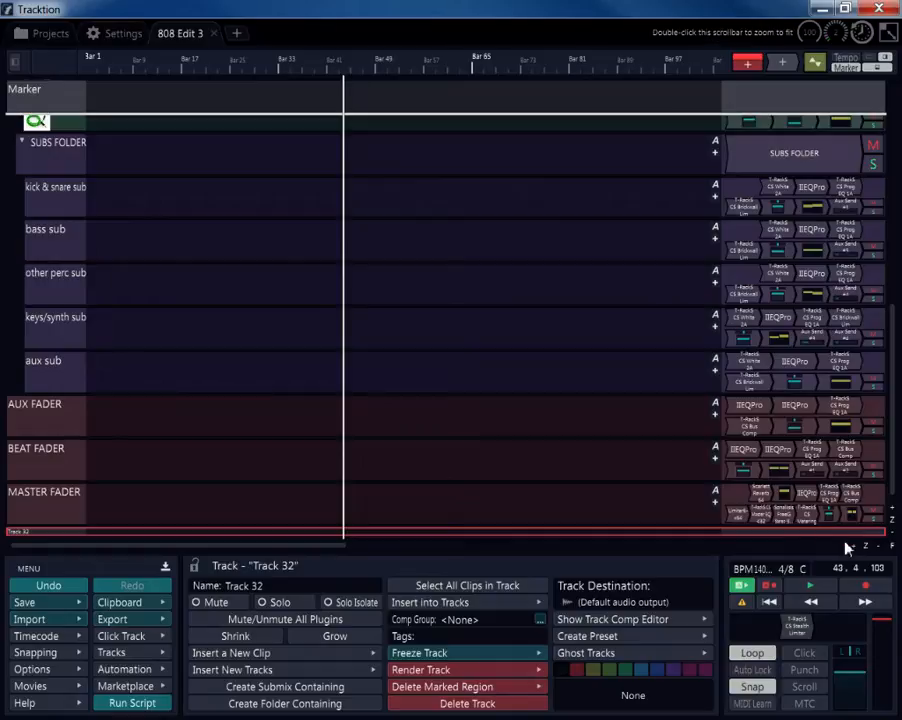
drag(845, 538, 675, 566)
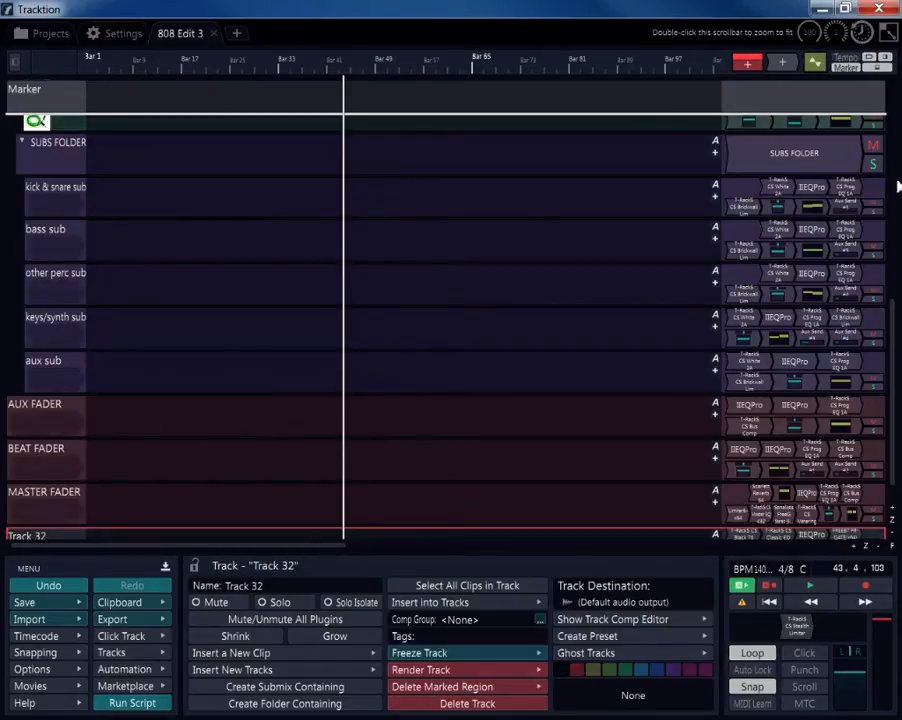
scroll(897, 332, down, 1)
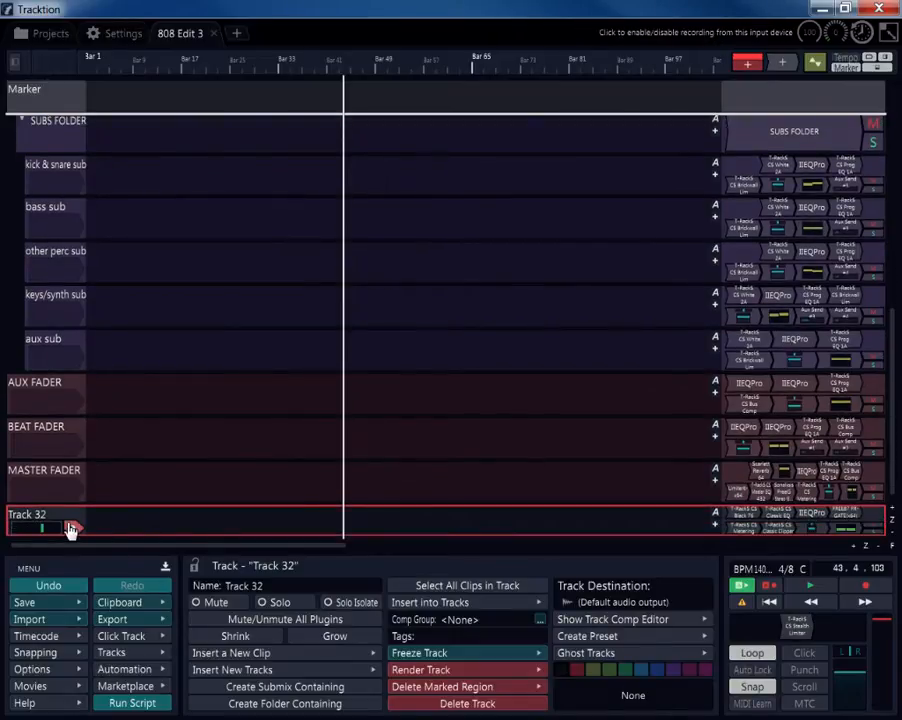
click(73, 530)
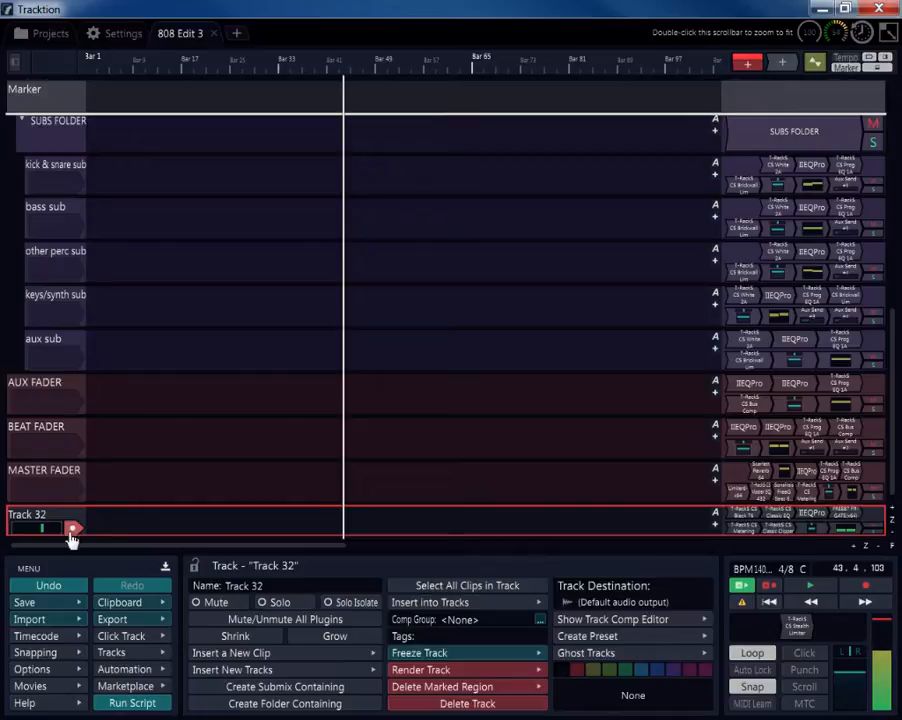
drag(72, 538, 73, 511)
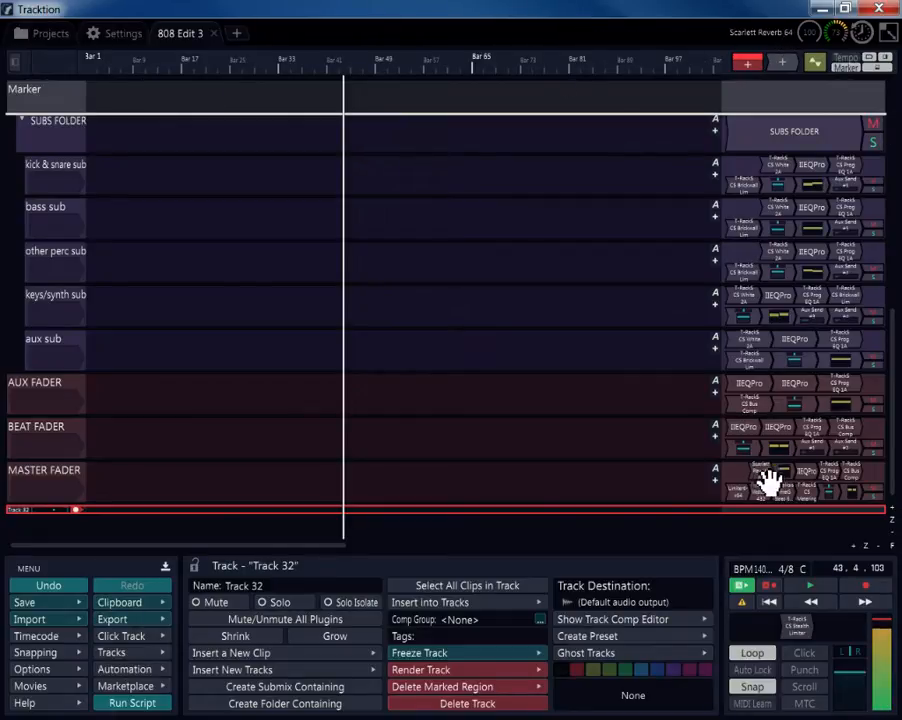
- Add a pan automation lane to the aux sub track from its Volume & Pan plugin
click(58, 342)
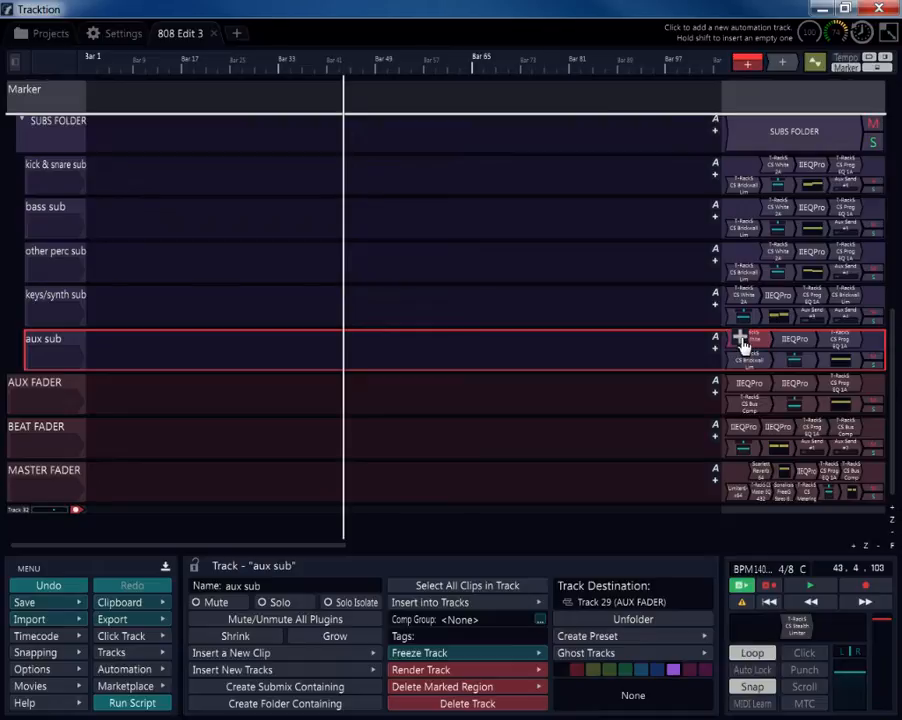
right_click(778, 357)
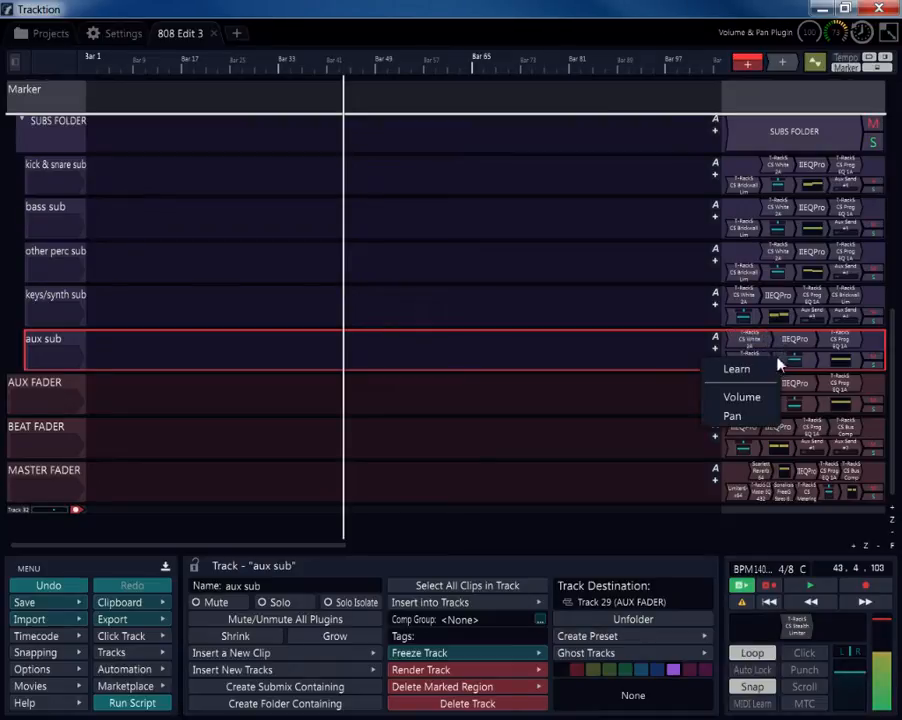
click(746, 417)
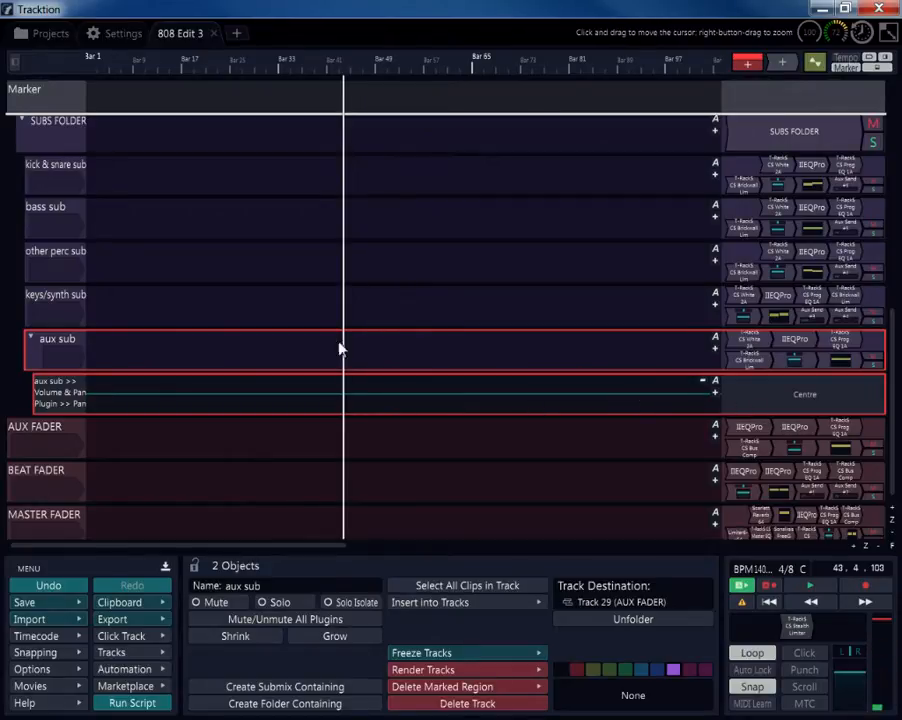
- Mark bars 1 to 17 and generate an 8-beat repeating automation pattern across them on the aux sub pan curve
scroll(340, 348, down, 5)
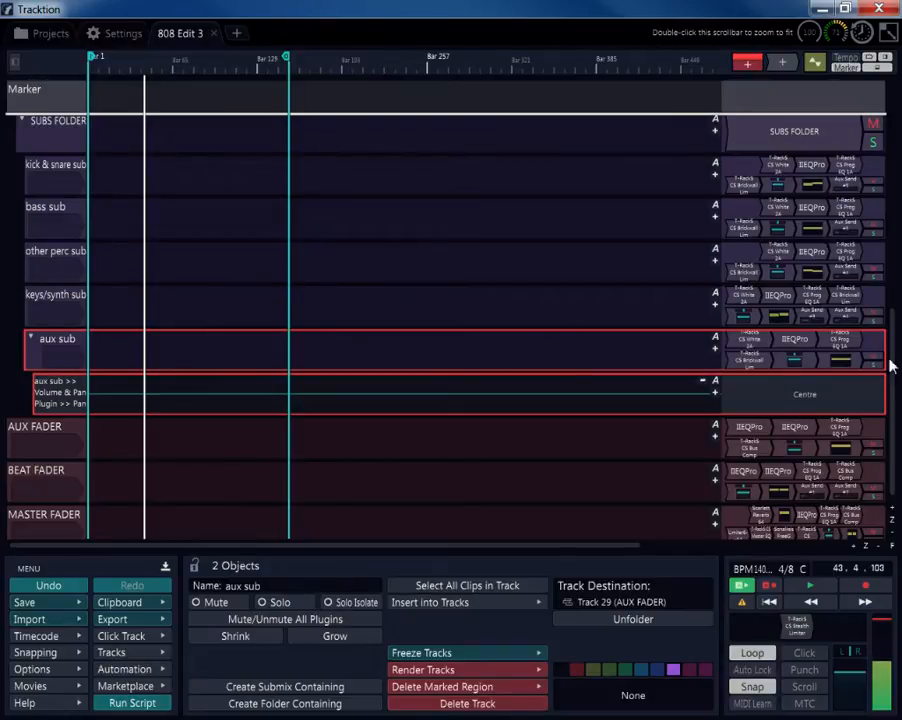
drag(890, 366, 870, 112)
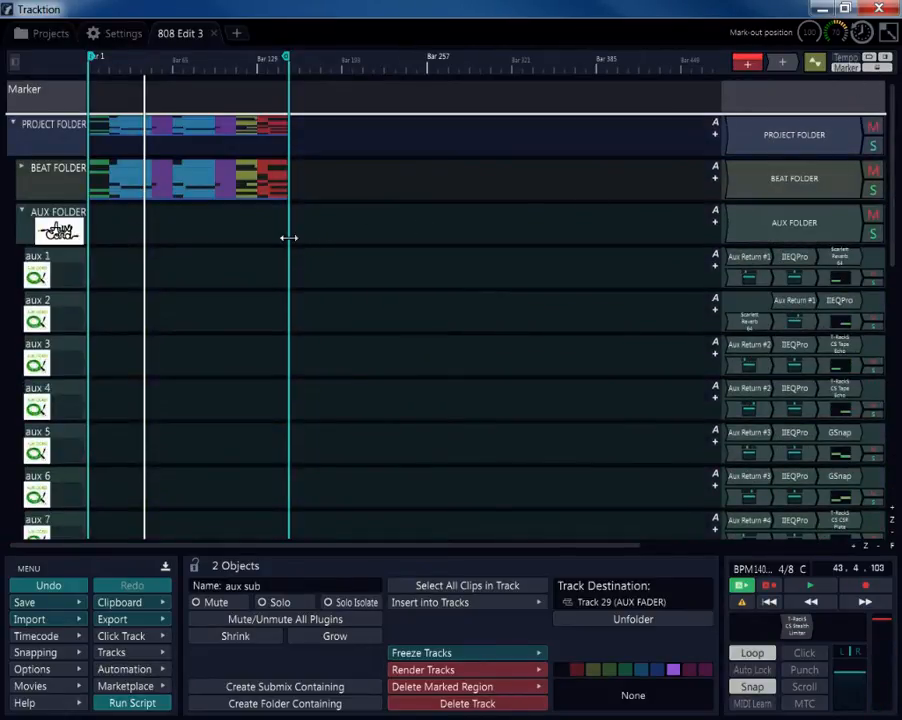
drag(288, 237, 108, 254)
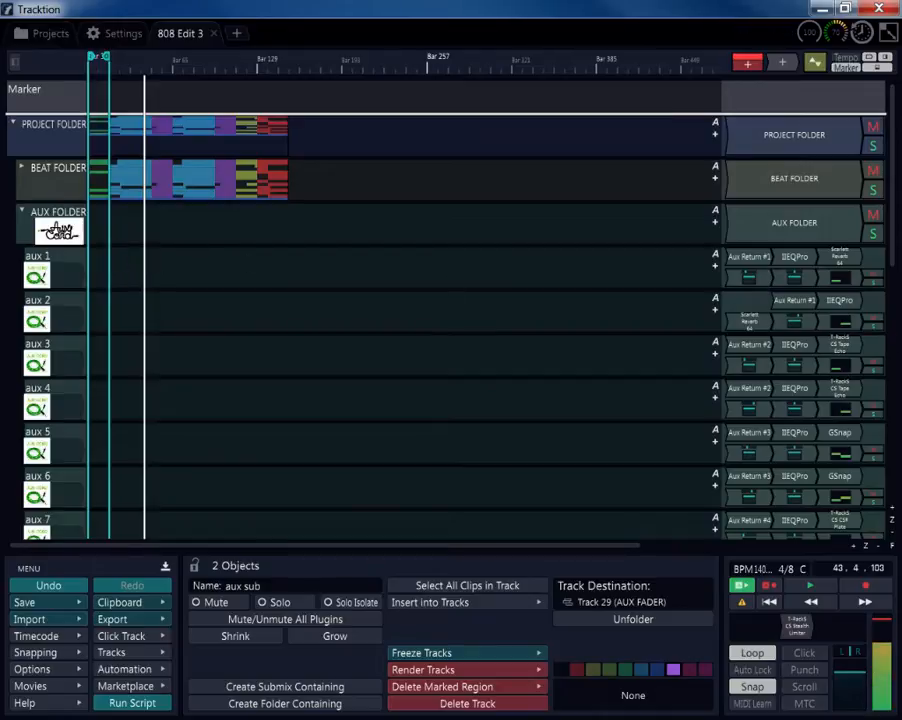
drag(895, 224, 884, 372)
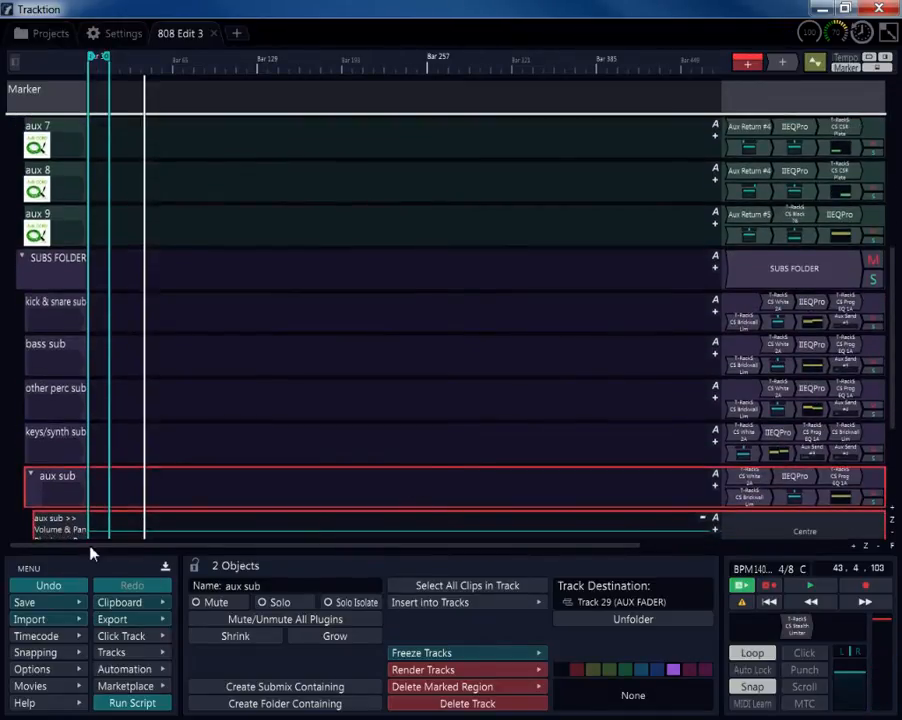
click(60, 527)
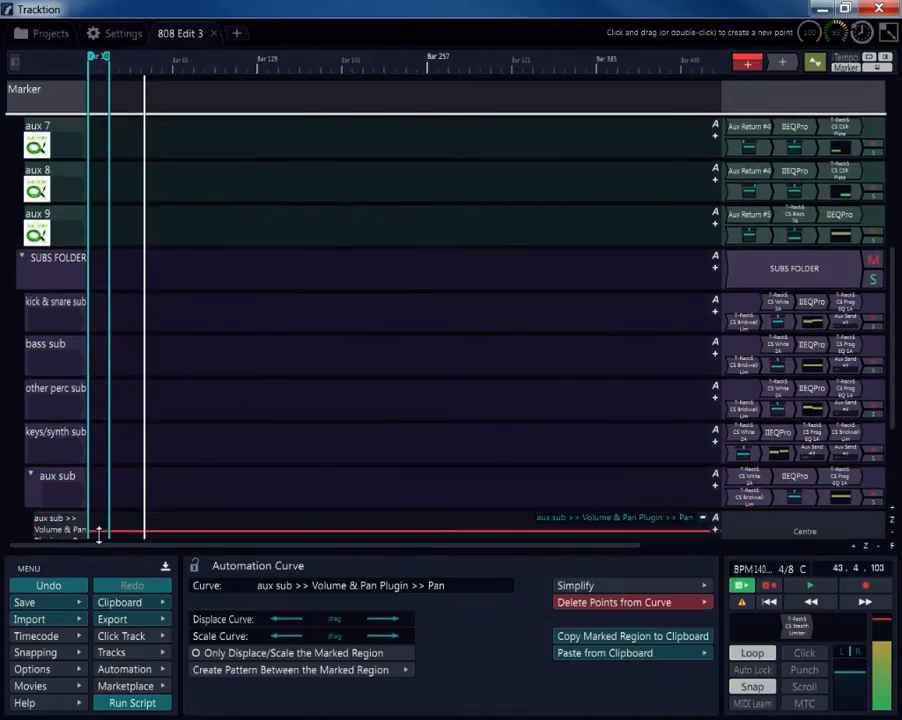
click(295, 670)
click(238, 589)
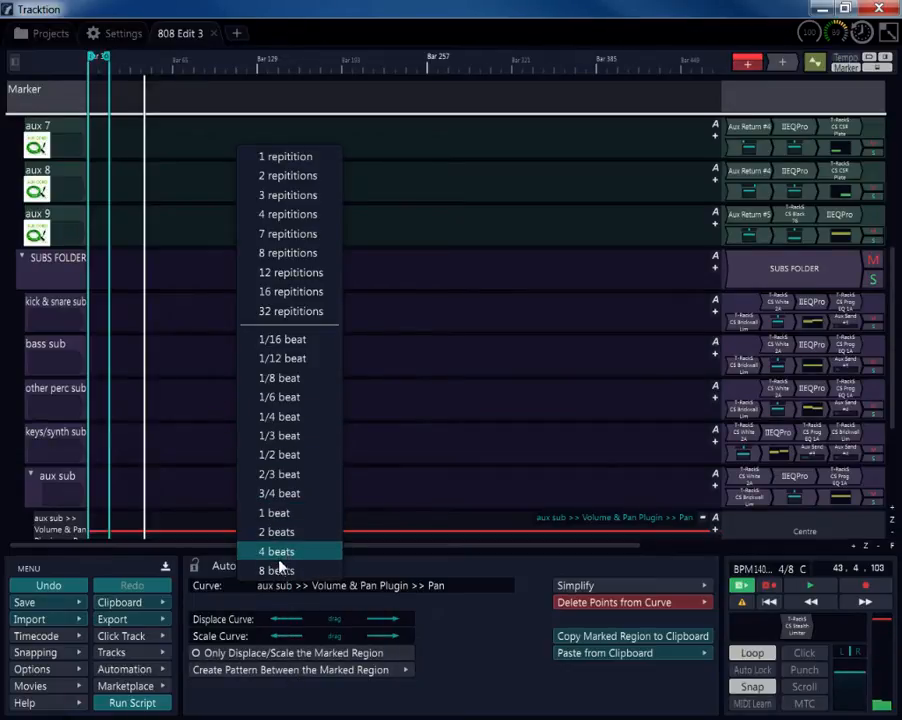
click(278, 570)
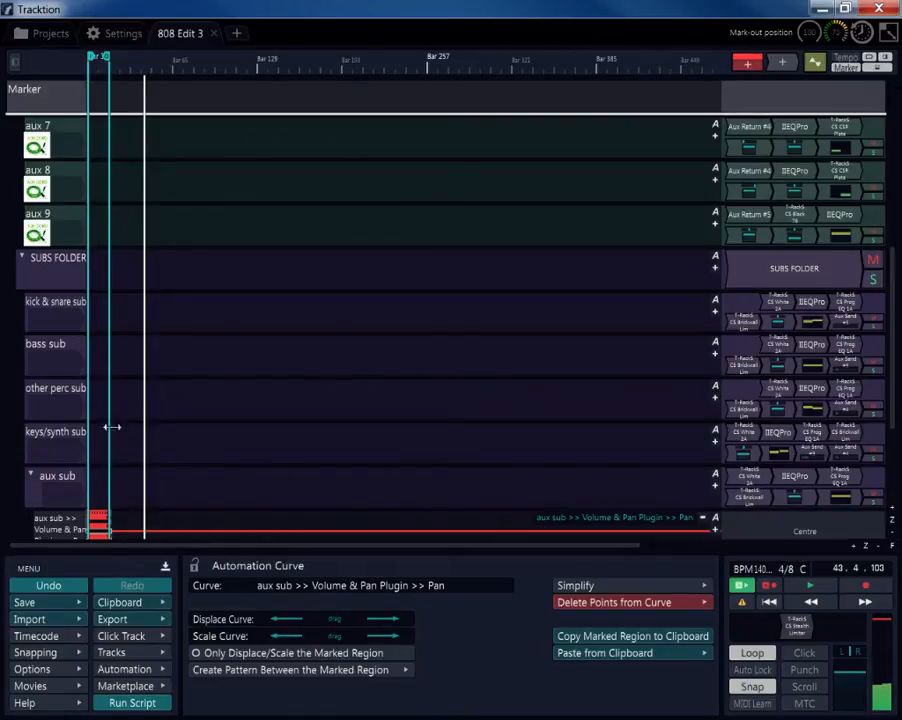
click(20, 260)
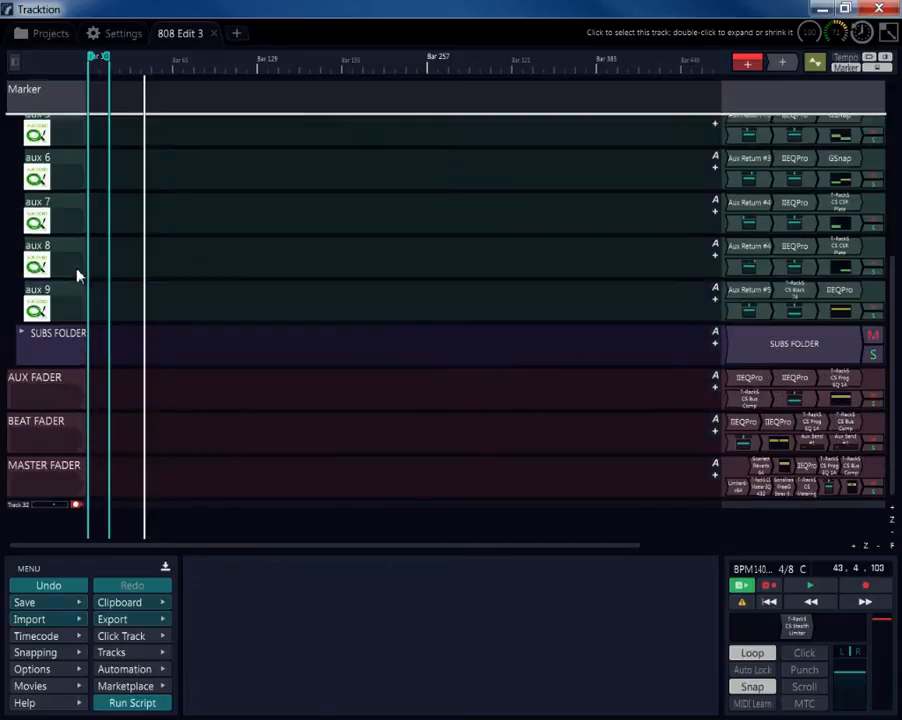
click(22, 367)
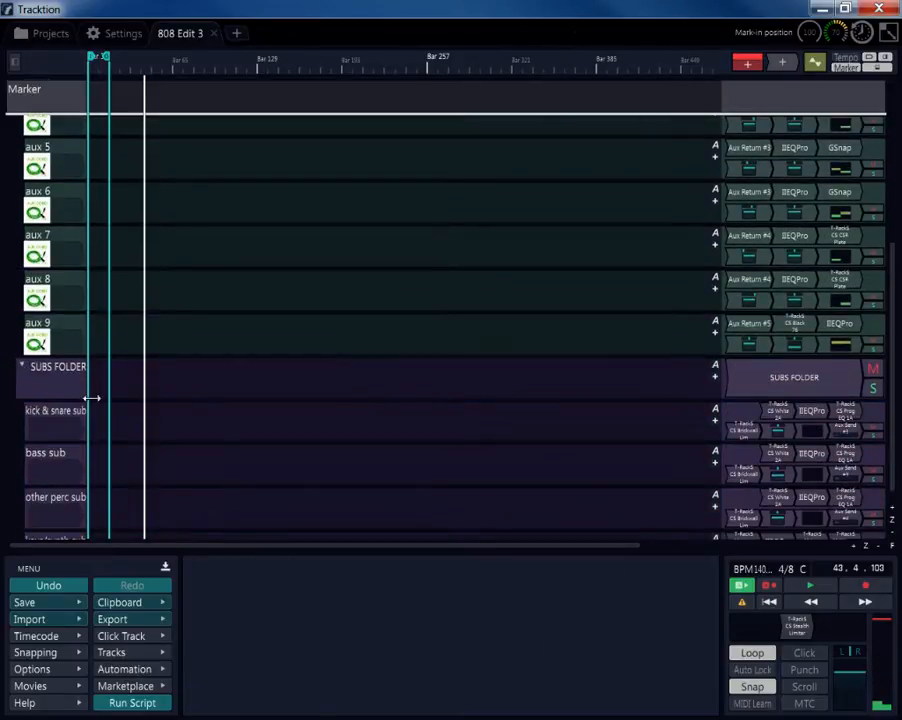
scroll(70, 372, down, 3)
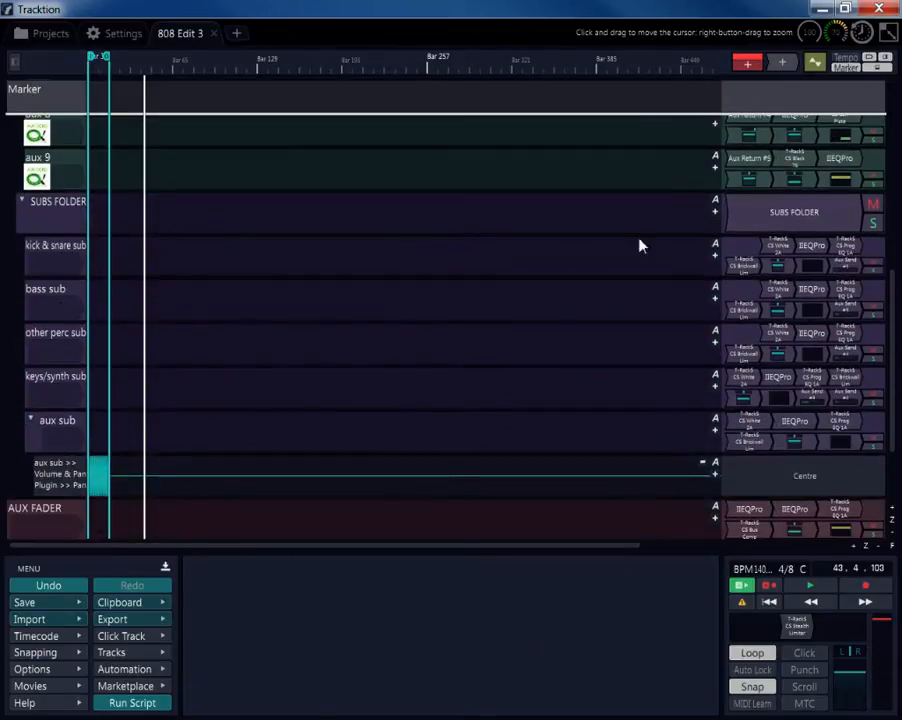
- Return the cursor to bar 1 and add a bars and beats marker at bar 5 of the Marker track
drag(889, 345, 897, 128)
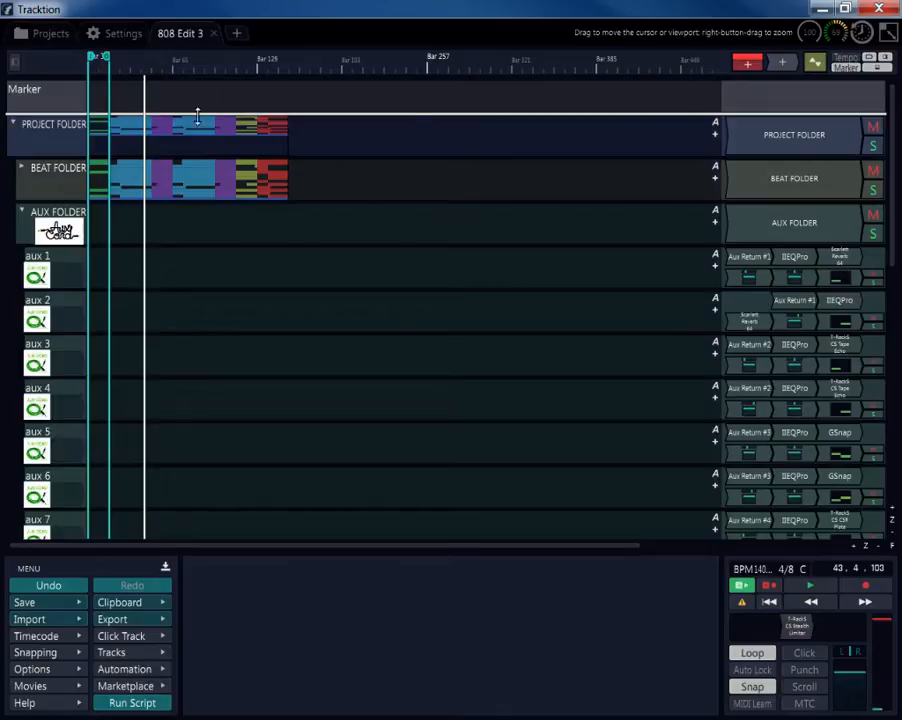
scroll(120, 98, up, 4)
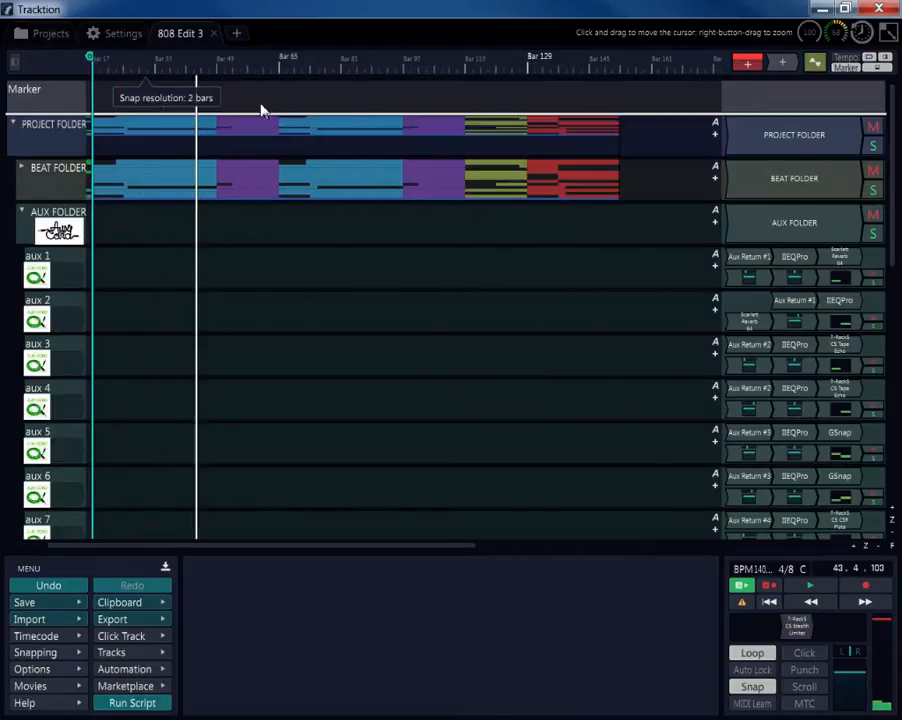
drag(262, 110, 20, 251)
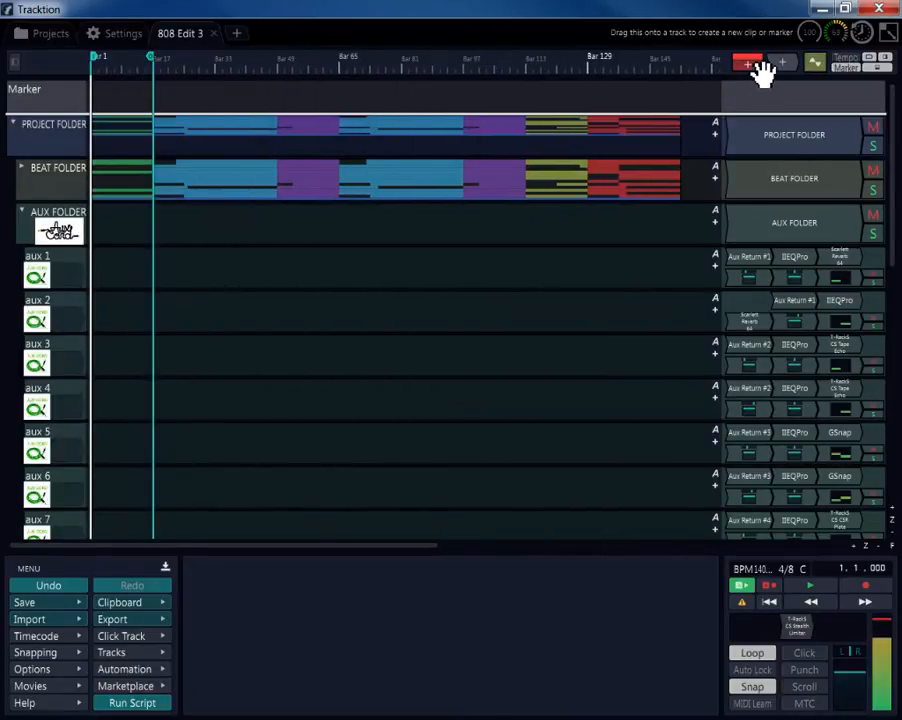
mouse_move(762, 72)
mouse_down()
mouse_move(409, 76)
mouse_move(115, 93)
mouse_up()
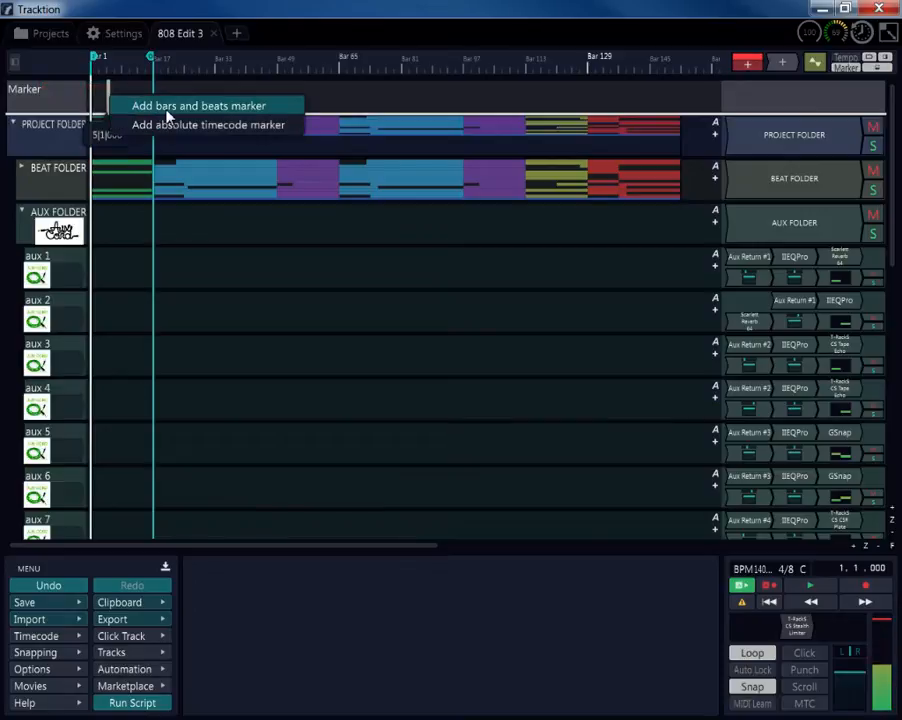
click(145, 107)
- Move the new marker to bar 1, stretch it to a 16-bar length and colour it green
scroll(136, 100, up, 3)
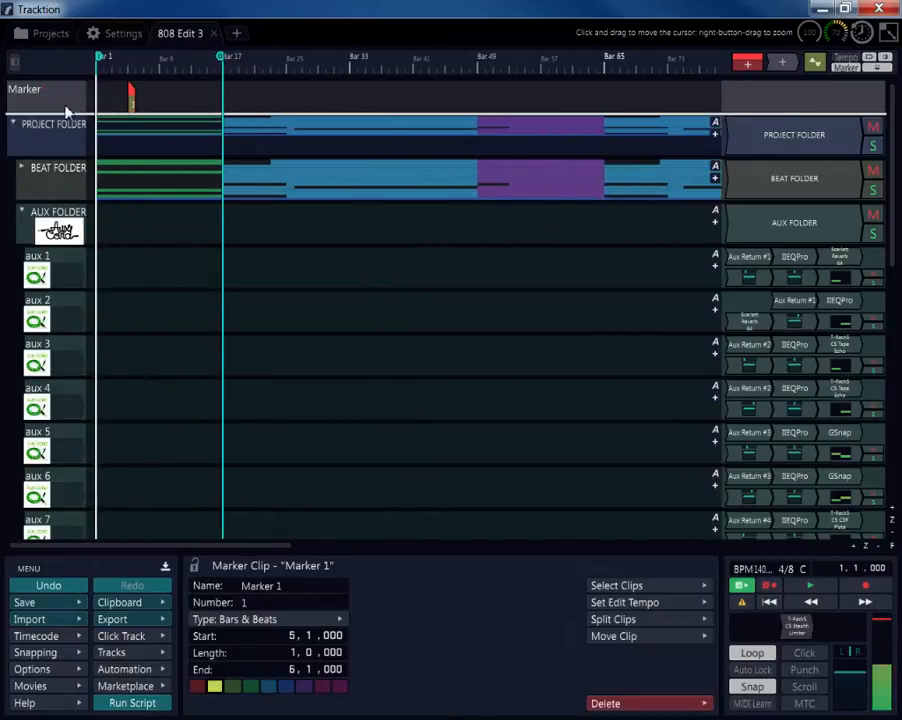
scroll(144, 88, up, 2)
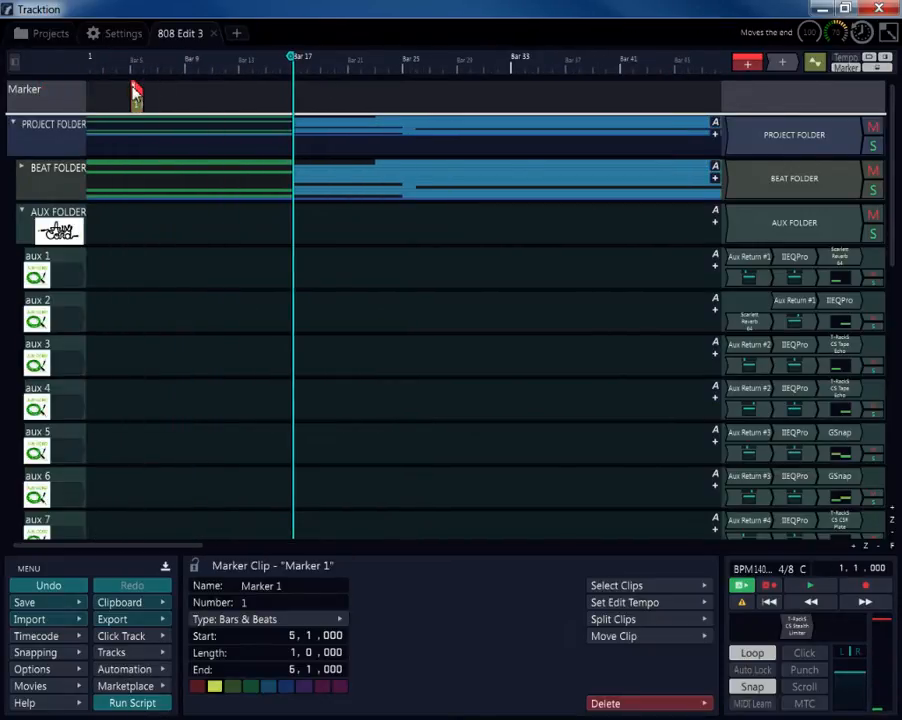
drag(136, 95, 106, 92)
scroll(118, 95, up, 3)
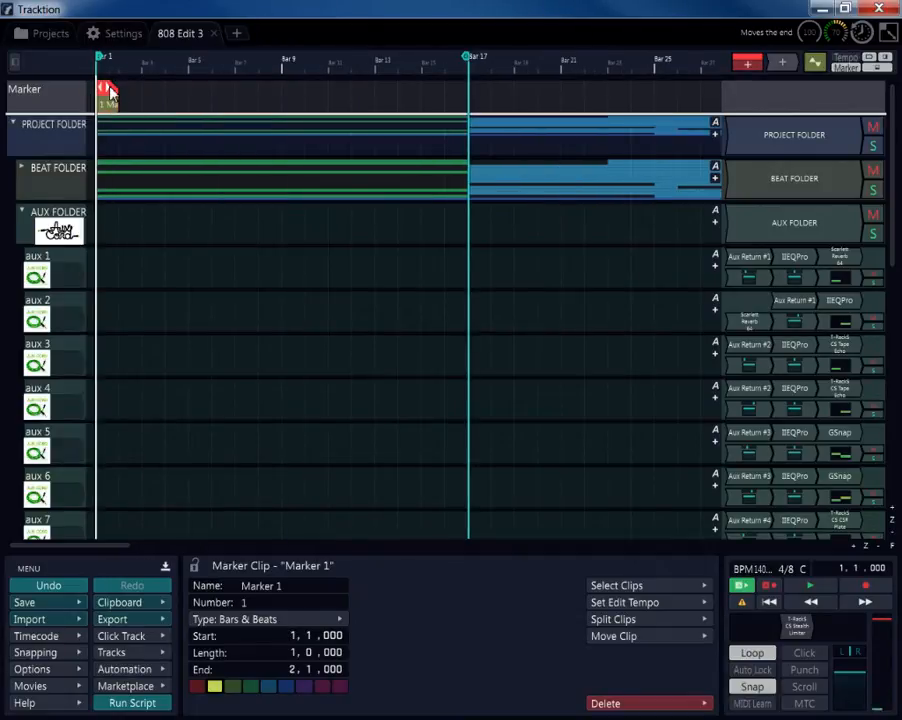
mouse_move(110, 92)
mouse_down()
mouse_move(276, 105)
mouse_move(456, 103)
mouse_up()
key(Down)
key(Down)
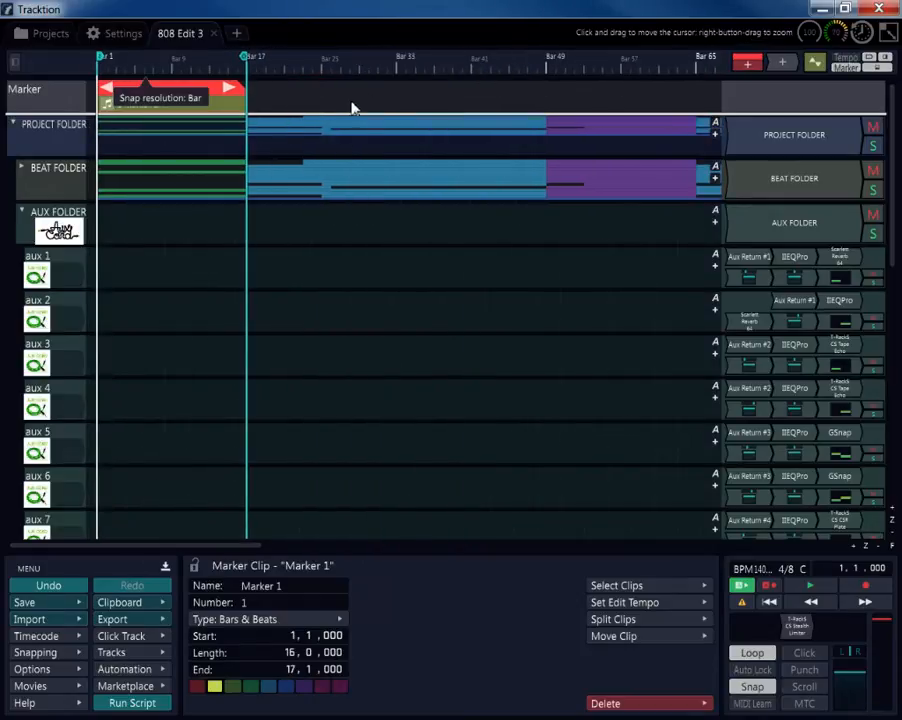
click(250, 687)
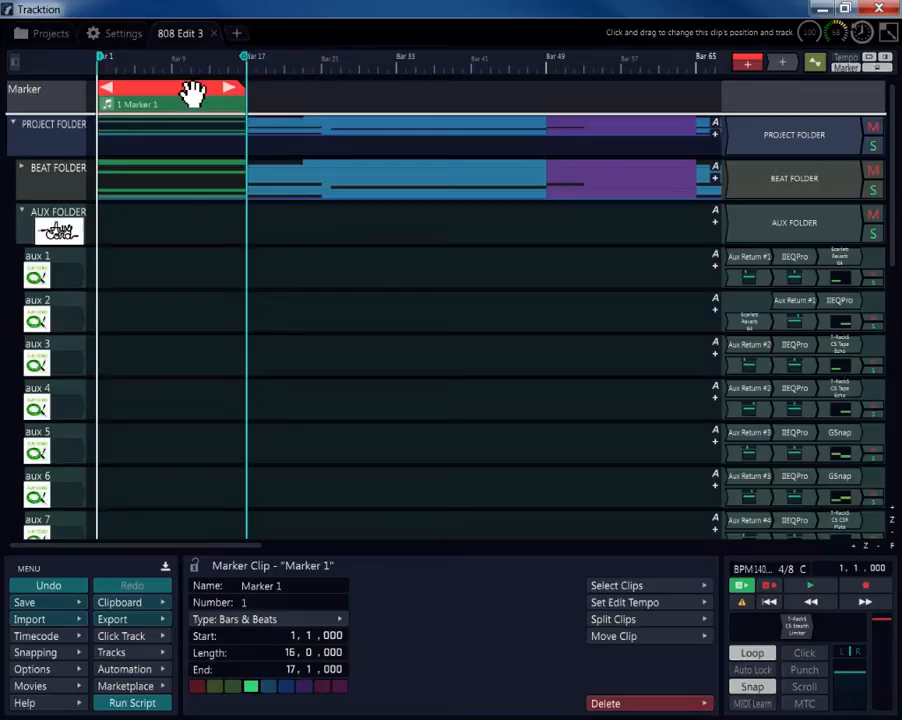
- Add a blue 32-bar marker over the section starting at bar 17 and duplicate it at bar 49
drag(190, 90, 529, 91)
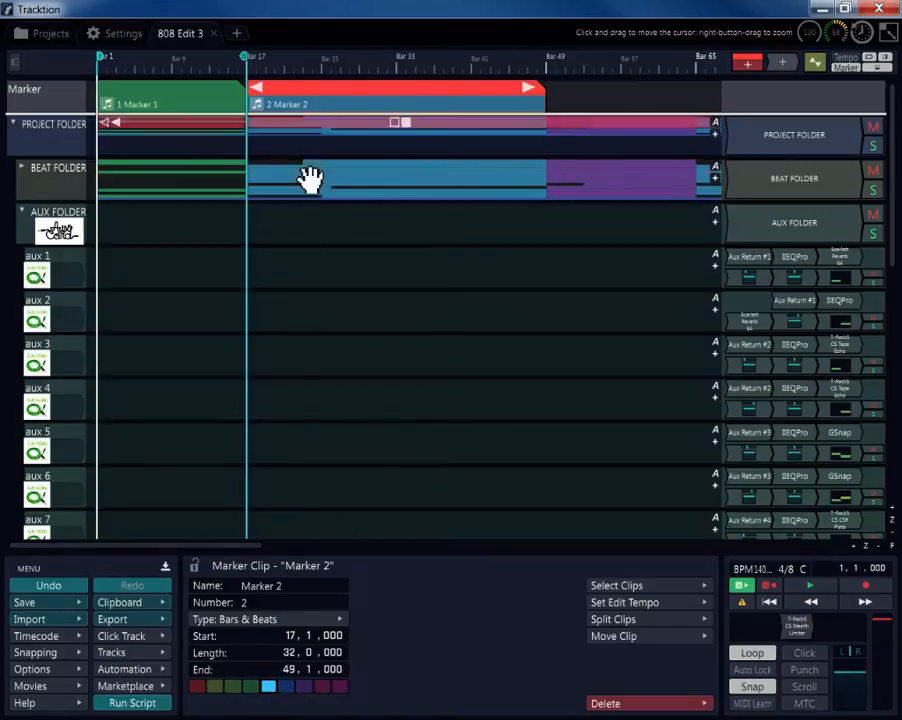
mouse_move(318, 89)
mouse_down()
mouse_move(513, 91)
mouse_move(631, 79)
mouse_move(622, 82)
mouse_up()
key(Down)
key(Down)
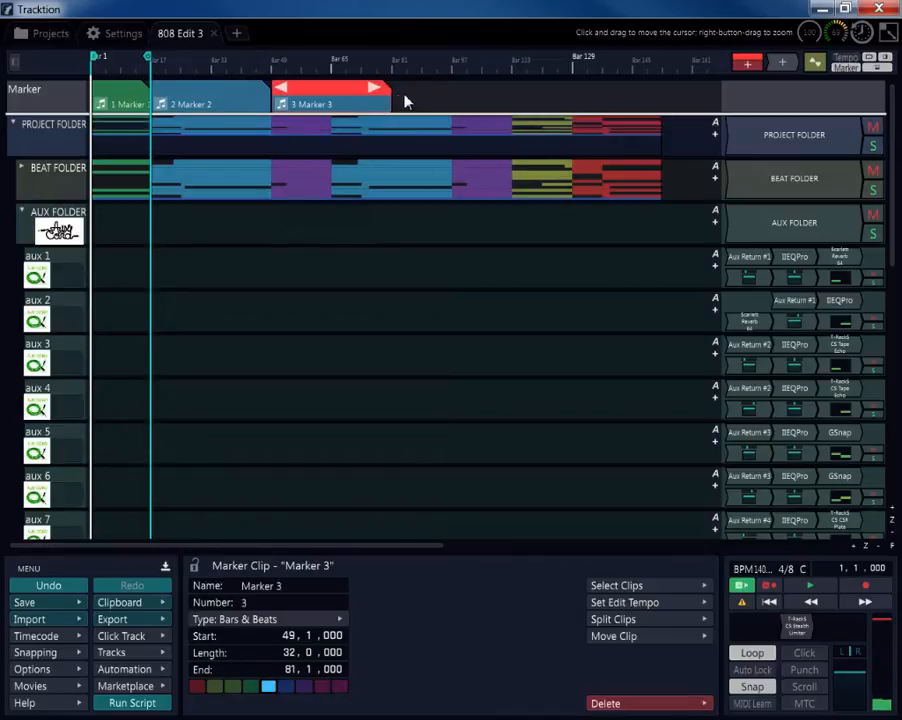
- Shorten the marker at bar 49 to 16 bars in purple, and cover bars 65 to 97 with a blue marker
mouse_move(388, 96)
mouse_down()
mouse_move(325, 113)
mouse_move(330, 93)
mouse_move(368, 97)
mouse_move(358, 95)
mouse_up()
click(305, 99)
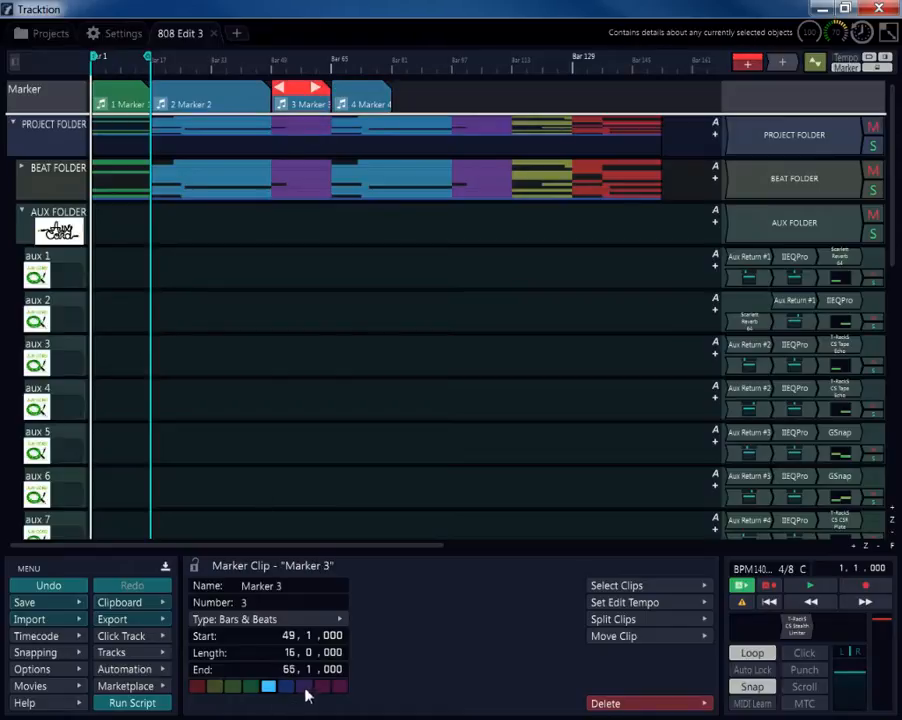
click(380, 95)
drag(390, 90, 438, 90)
- Add 16-bar markers at bar 97 in purple and bar 113 in yellow, plus a 24-bar yellow marker at bar 129
drag(319, 96, 490, 91)
mouse_move(613, 96)
mouse_down()
mouse_move(592, 87)
mouse_move(616, 95)
mouse_move(562, 105)
mouse_up()
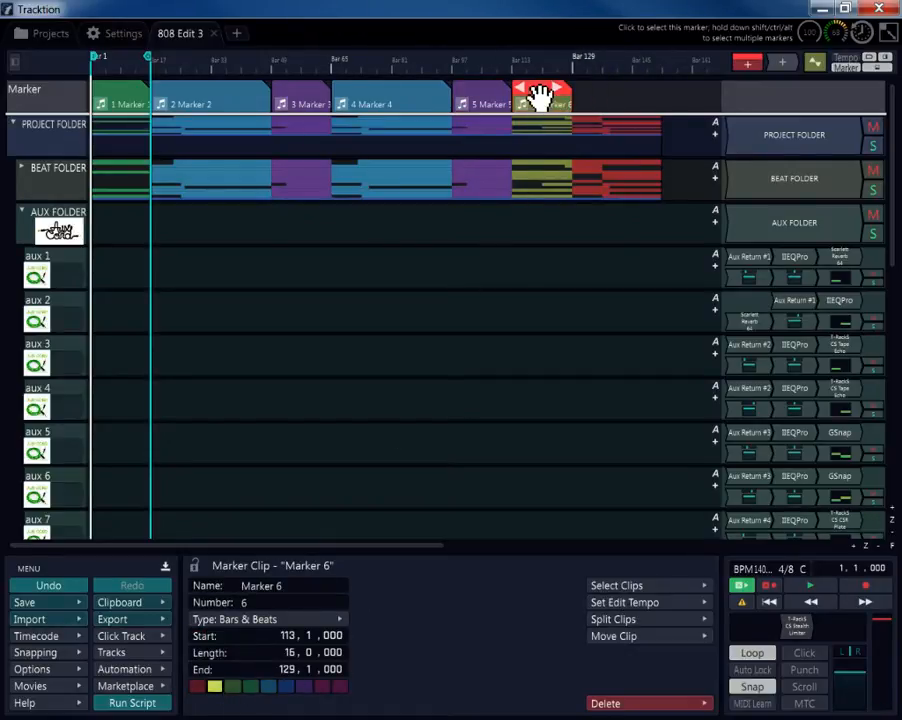
drag(543, 90, 652, 92)
key(Down)
key(Down)
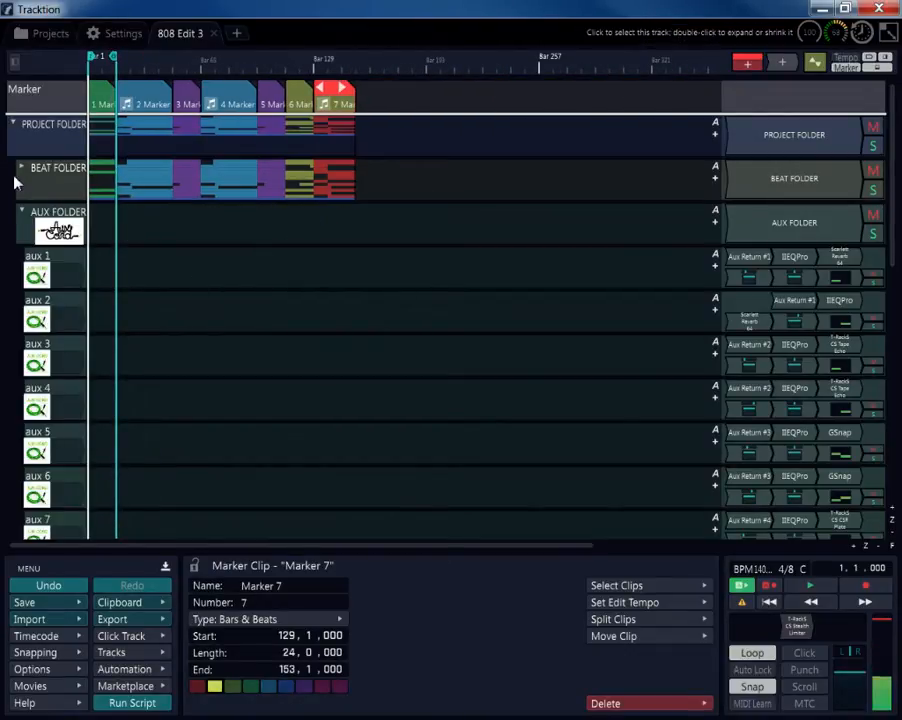
- Mark bars 17 to 33 and create a Ramp Up pattern of 4 beats there on the aux sub pan curve
scroll(36, 240, down, 4)
scroll(36, 248, down, 10)
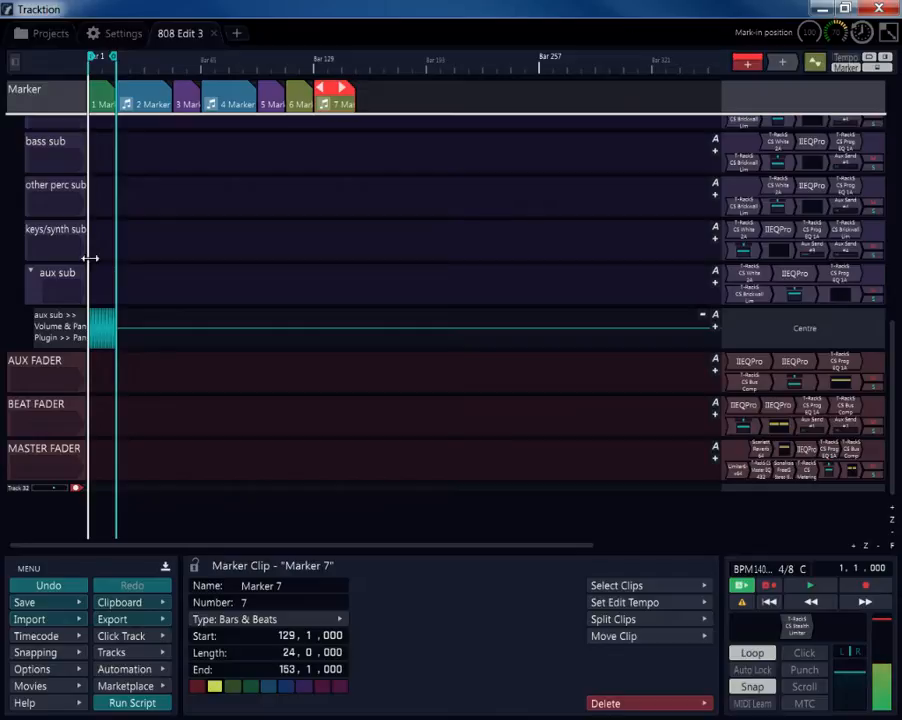
drag(90, 260, 147, 253)
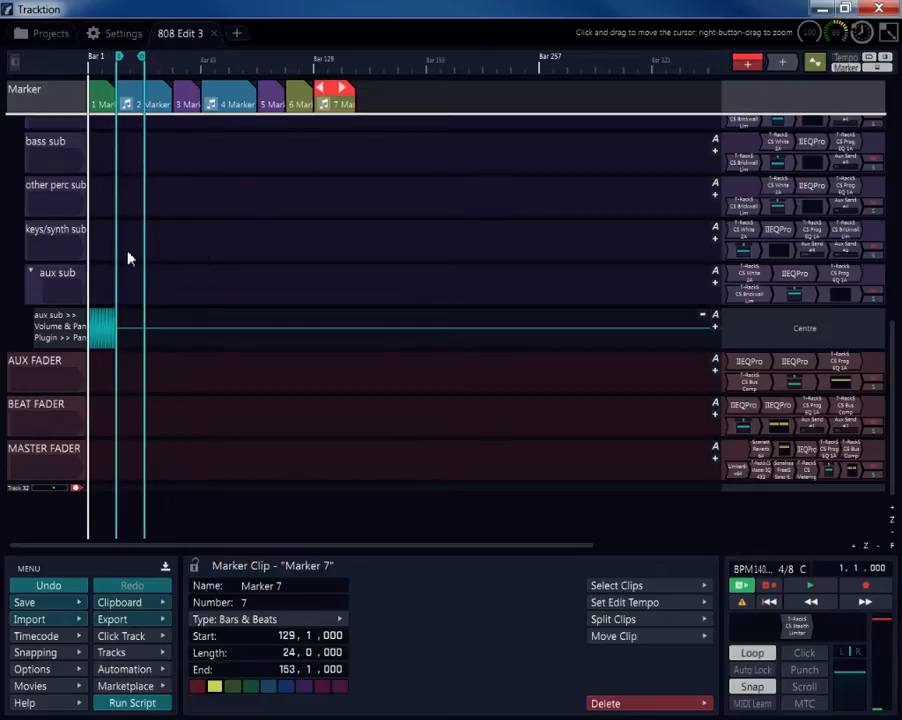
click(132, 327)
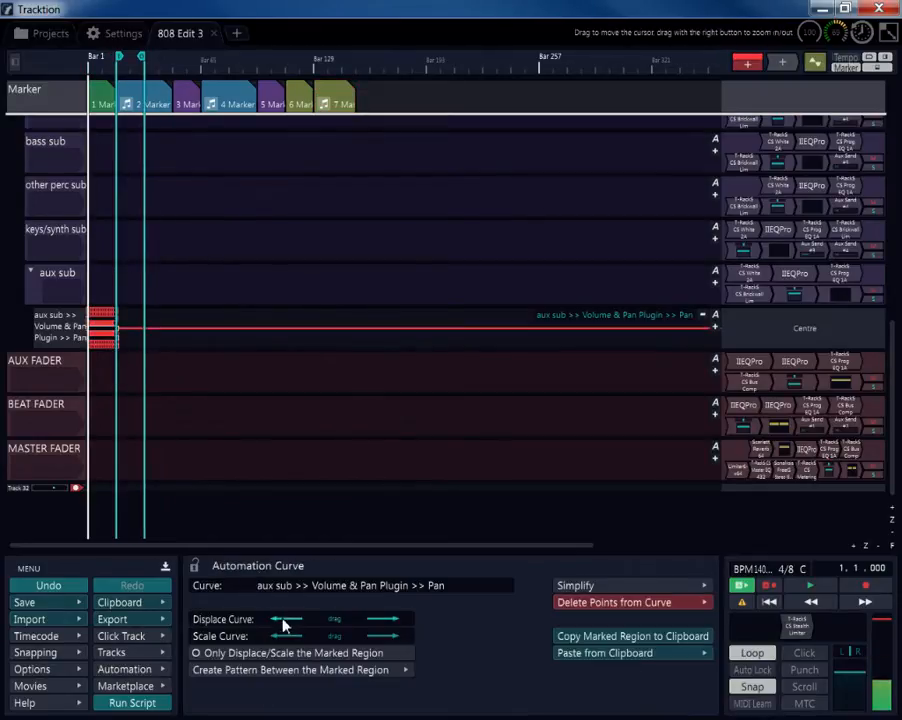
click(279, 671)
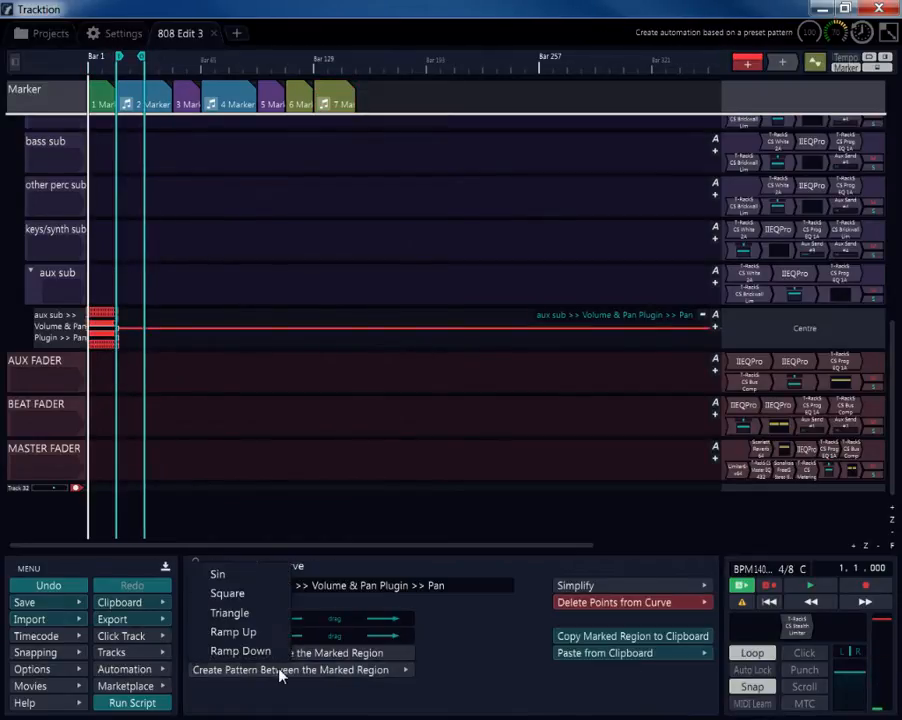
click(238, 633)
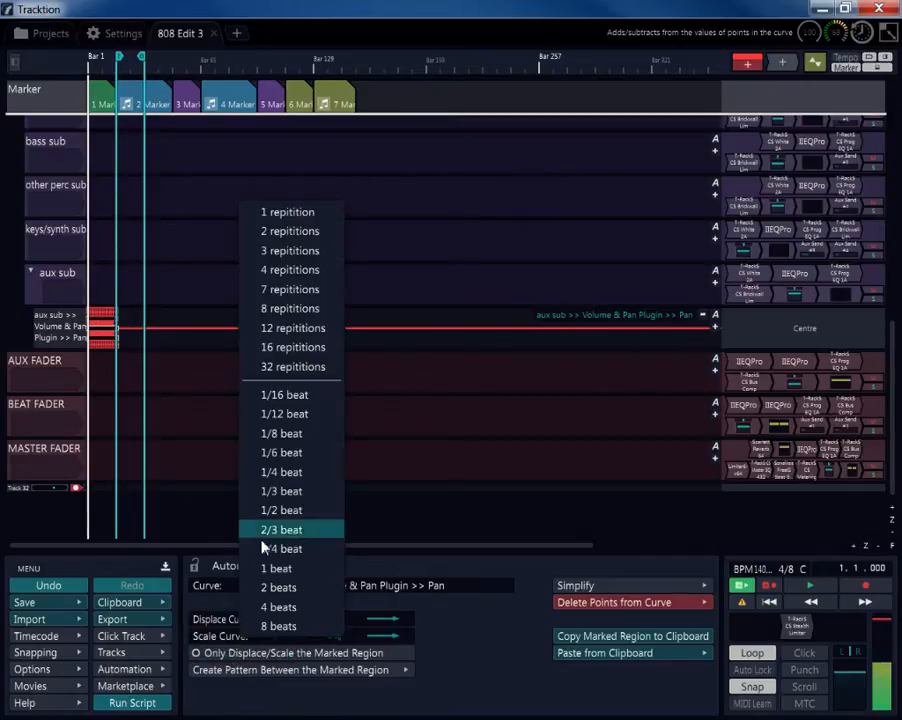
click(279, 607)
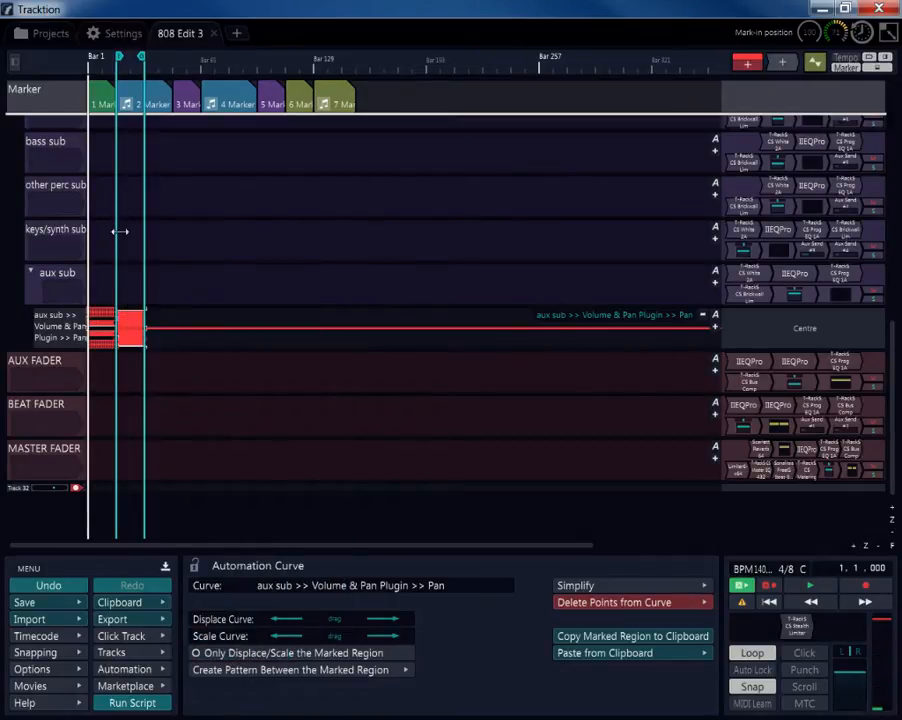
- Mark bars 33 to 49 and create a Ramp Down pattern of 4 beats there on the aux sub pan curve
drag(119, 231, 174, 229)
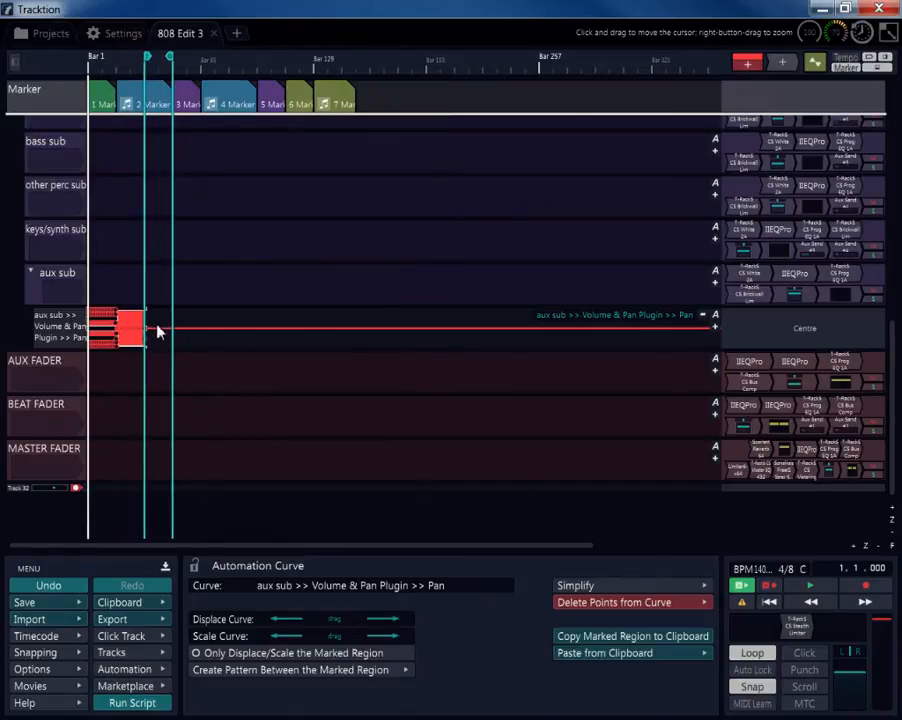
click(306, 669)
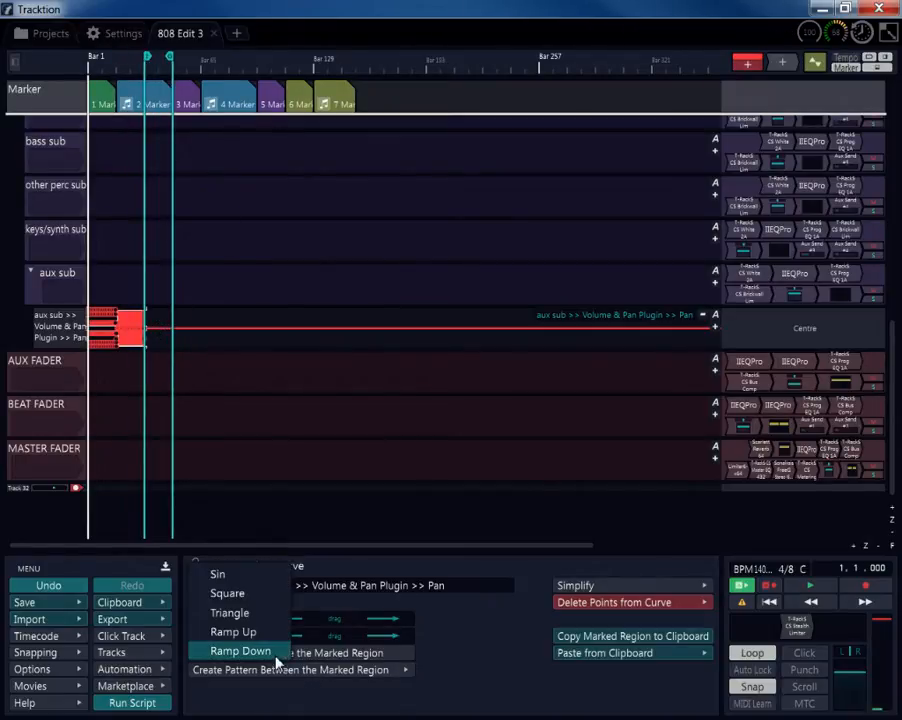
click(276, 655)
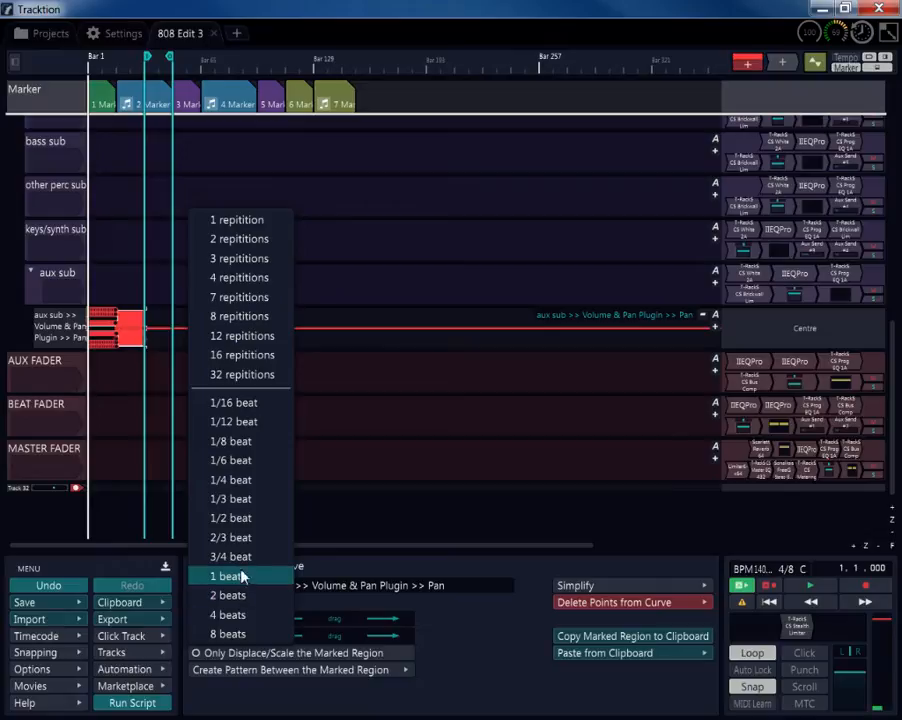
click(238, 614)
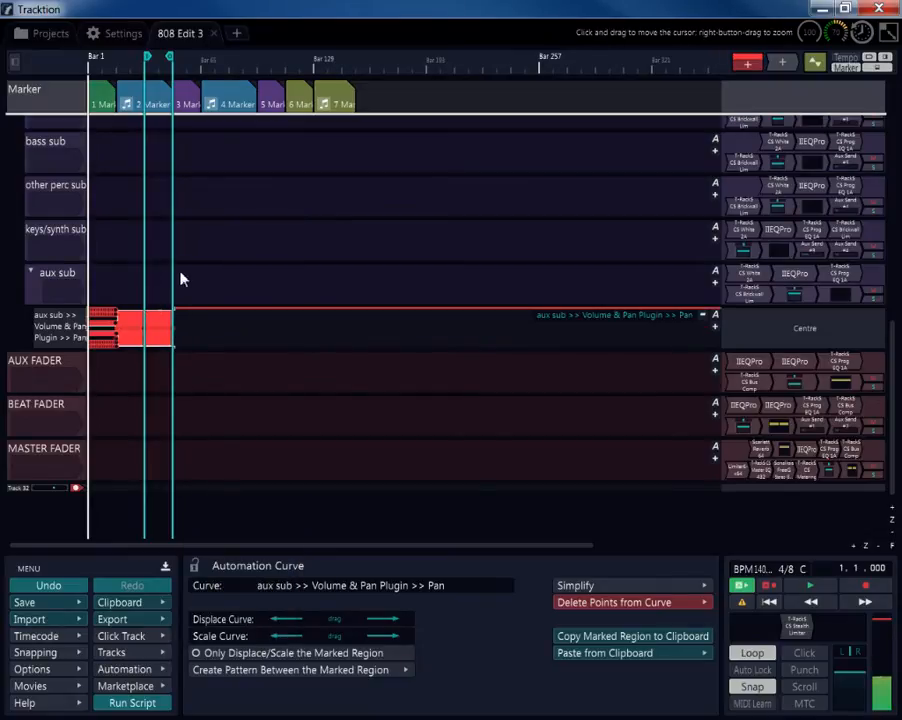
- Mark bars 49 to 65 and create a Triangle pattern of 3/4 beat there on the aux sub pan curve
drag(148, 264, 195, 262)
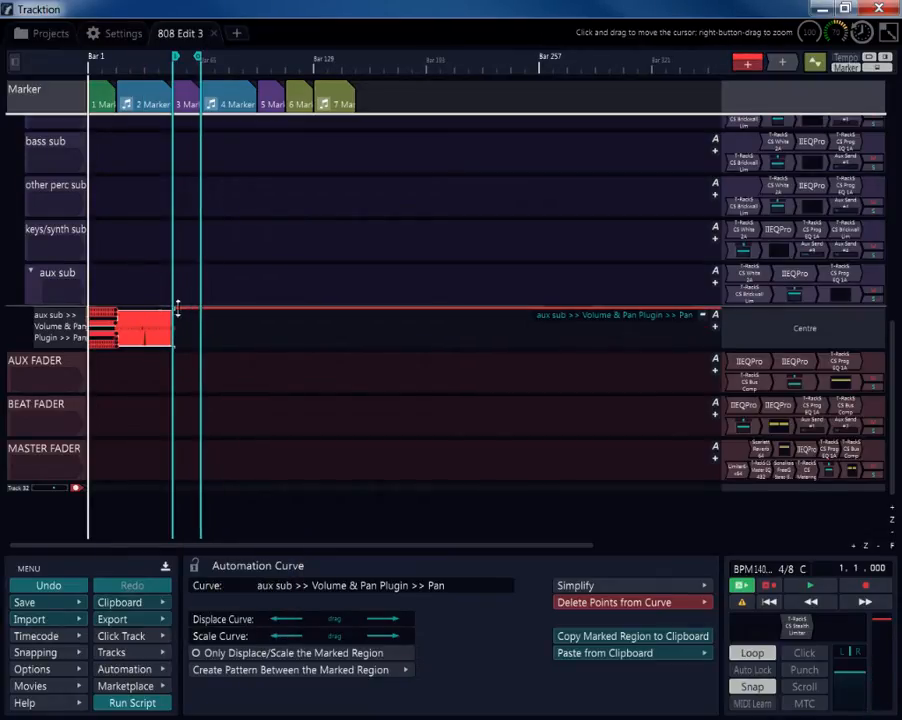
click(304, 672)
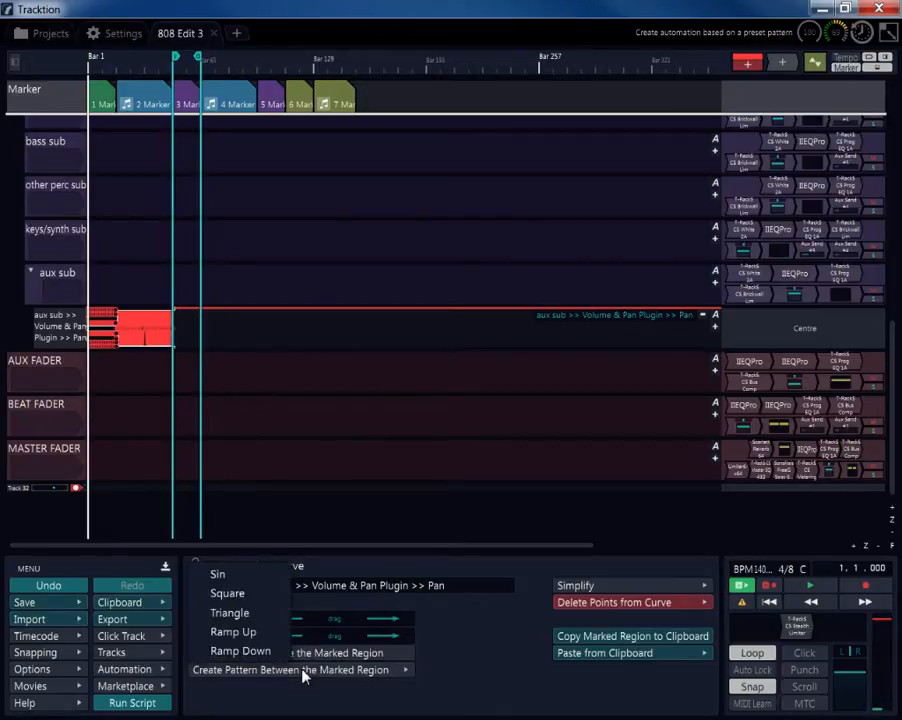
click(245, 634)
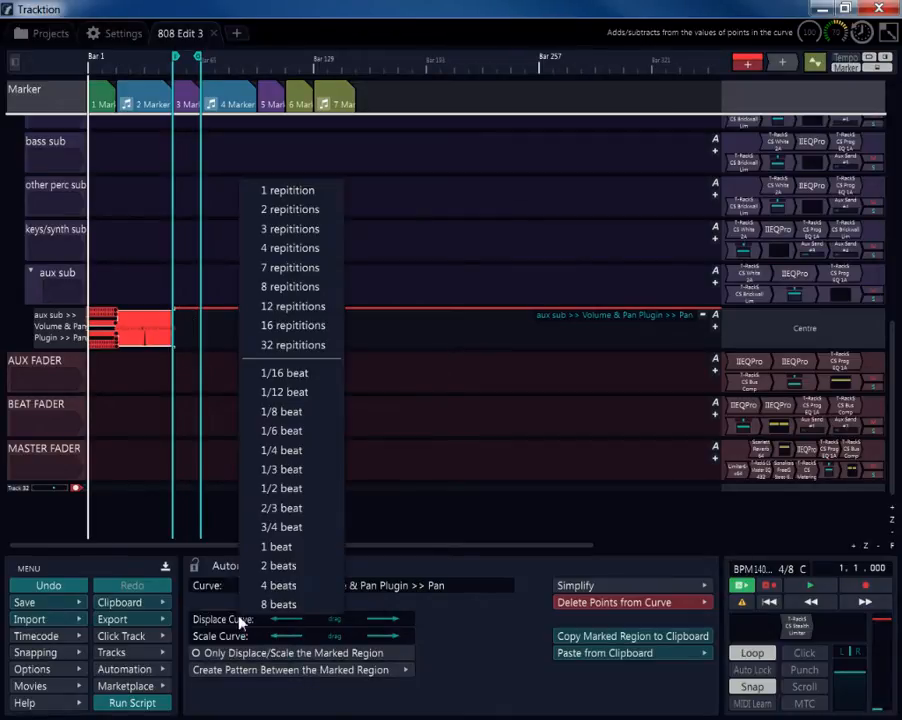
click(290, 528)
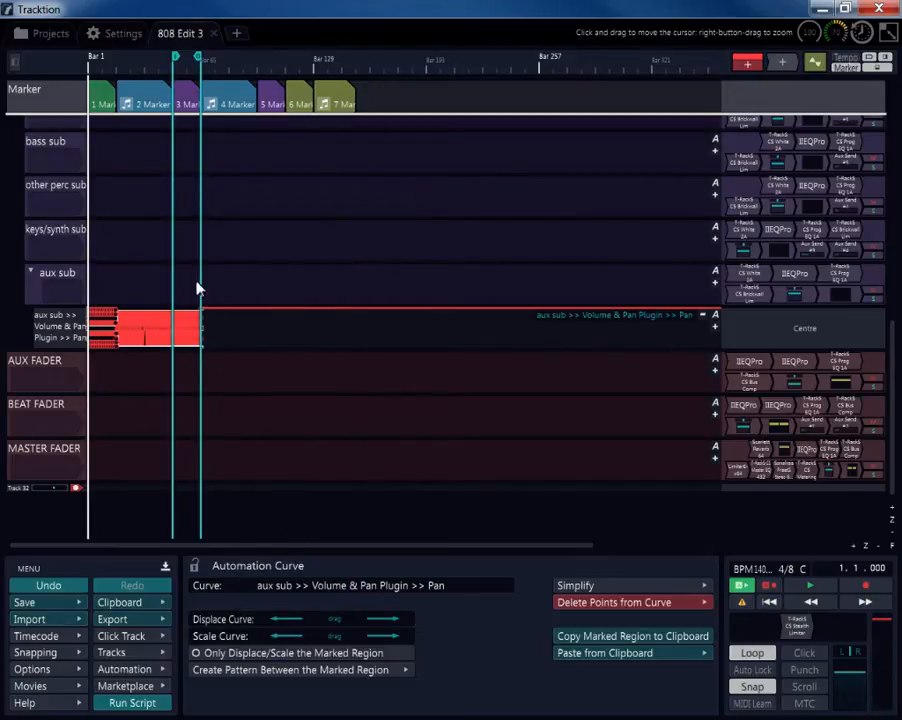
- Mark bars 65 to 81 and create a Sin pattern of 8 beats there on the aux sub pan curve
drag(175, 287, 224, 288)
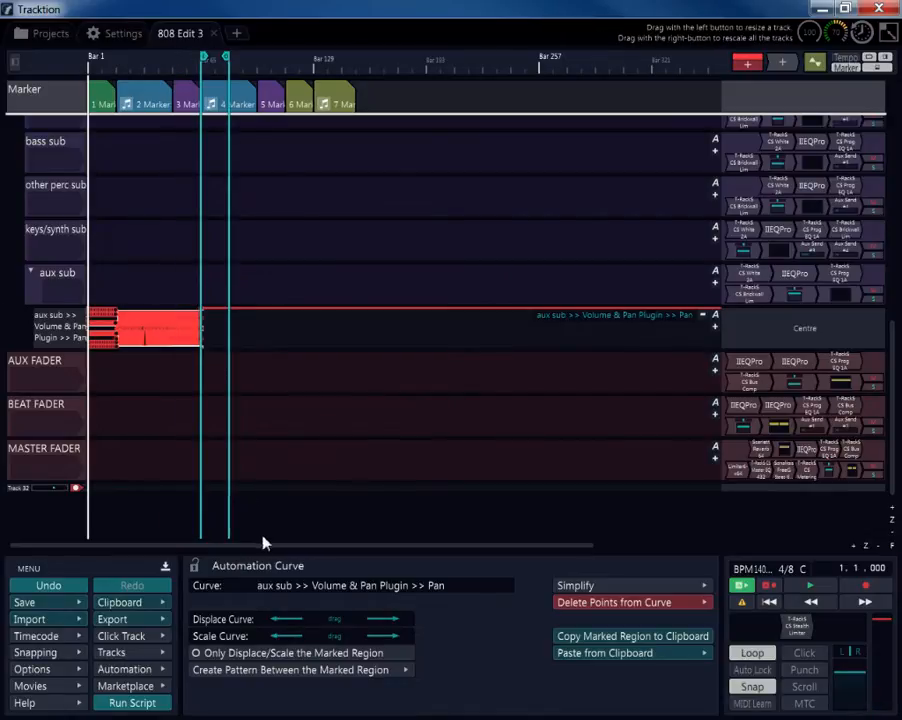
click(275, 670)
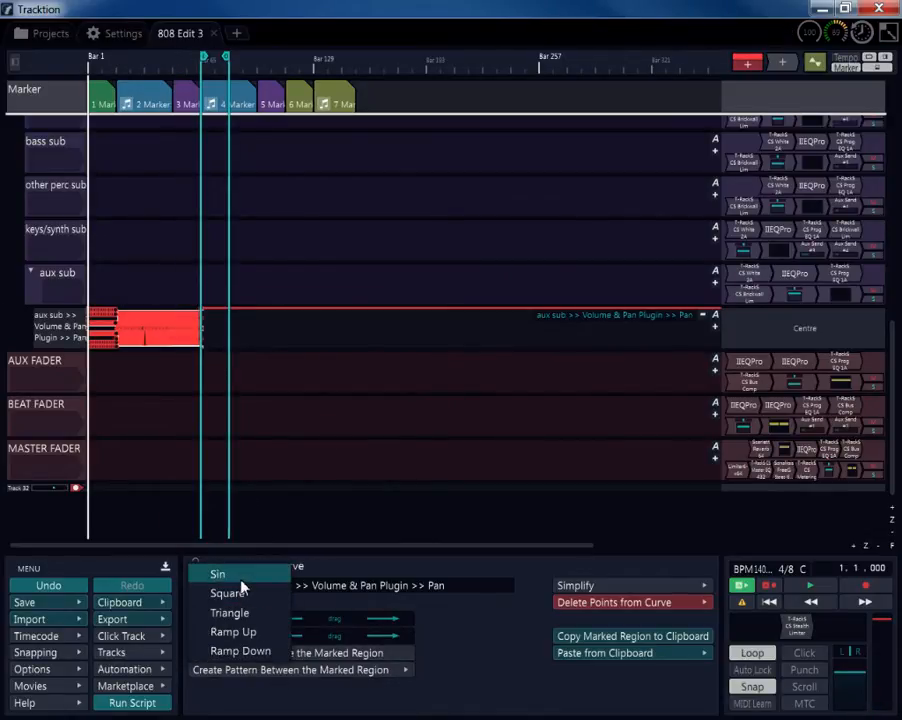
mouse_move(216, 574)
click(268, 568)
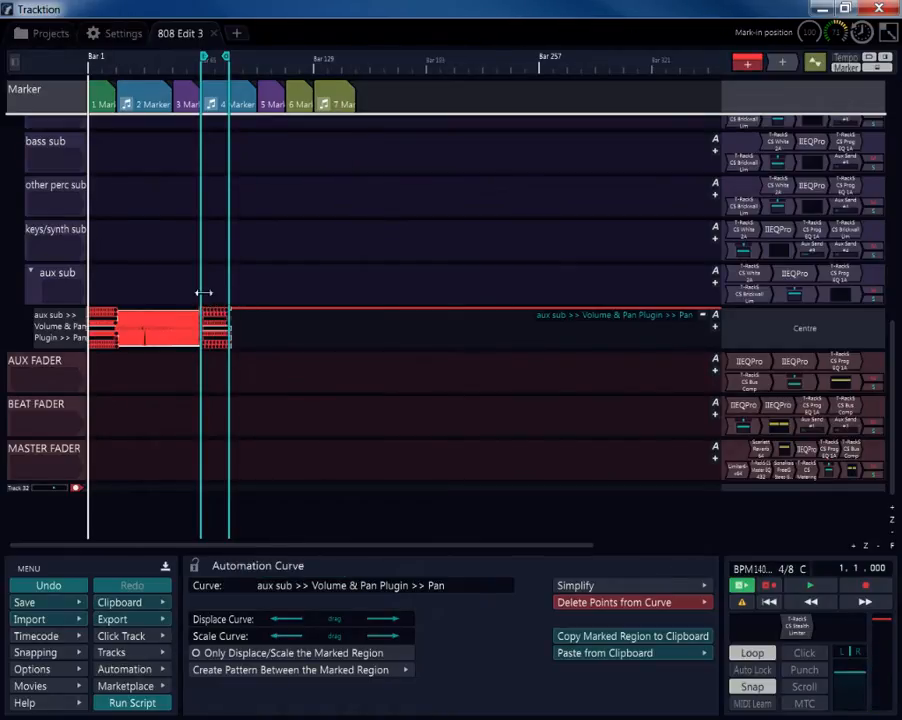
- Mark bars 81 to 97 and create a Sin pattern of 4 beats there on the aux sub pan curve
drag(203, 293, 257, 295)
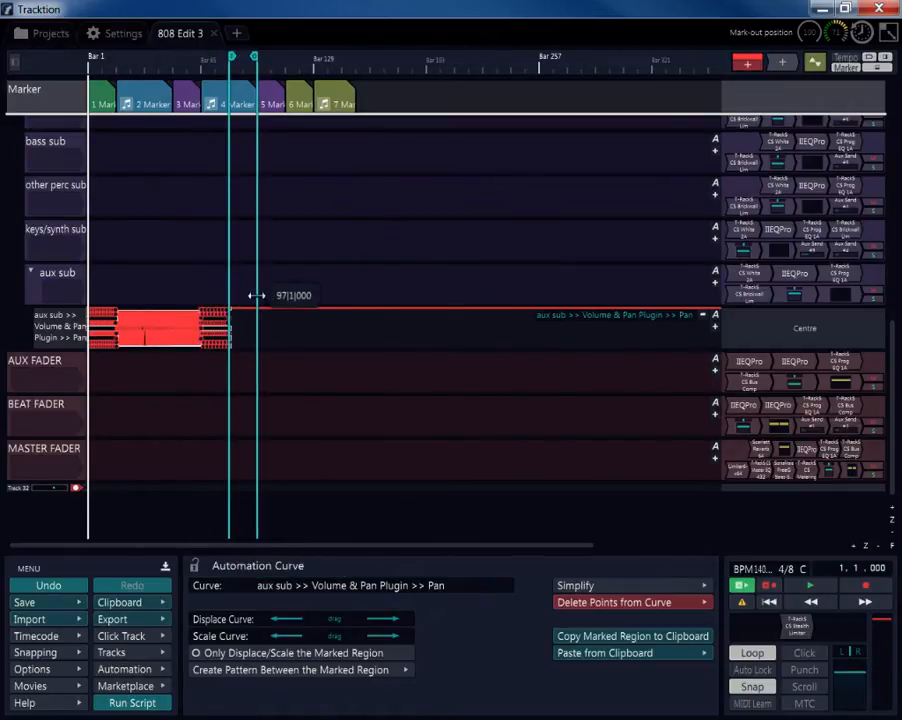
click(235, 670)
click(216, 573)
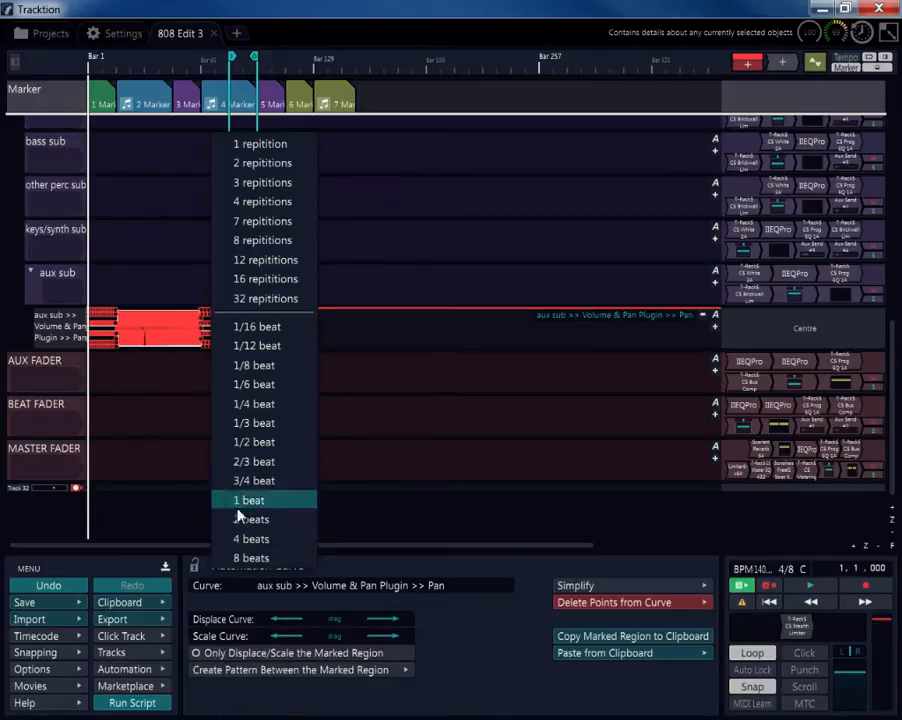
click(256, 540)
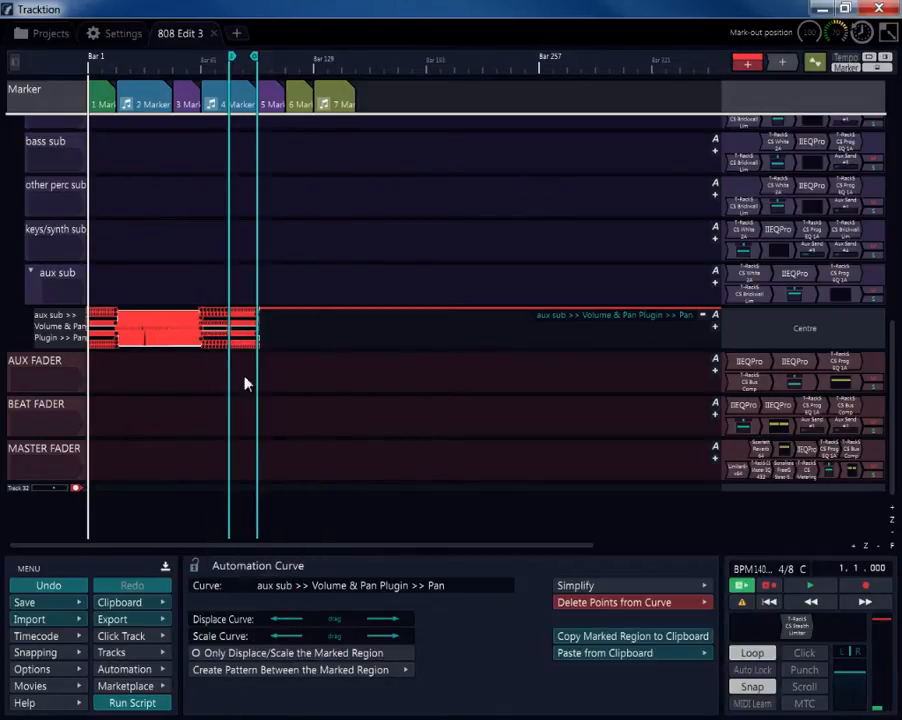
- Mark bars 97 to 113 and create a Triangle pattern of 4 beats there on the aux sub pan curve
drag(229, 274, 285, 283)
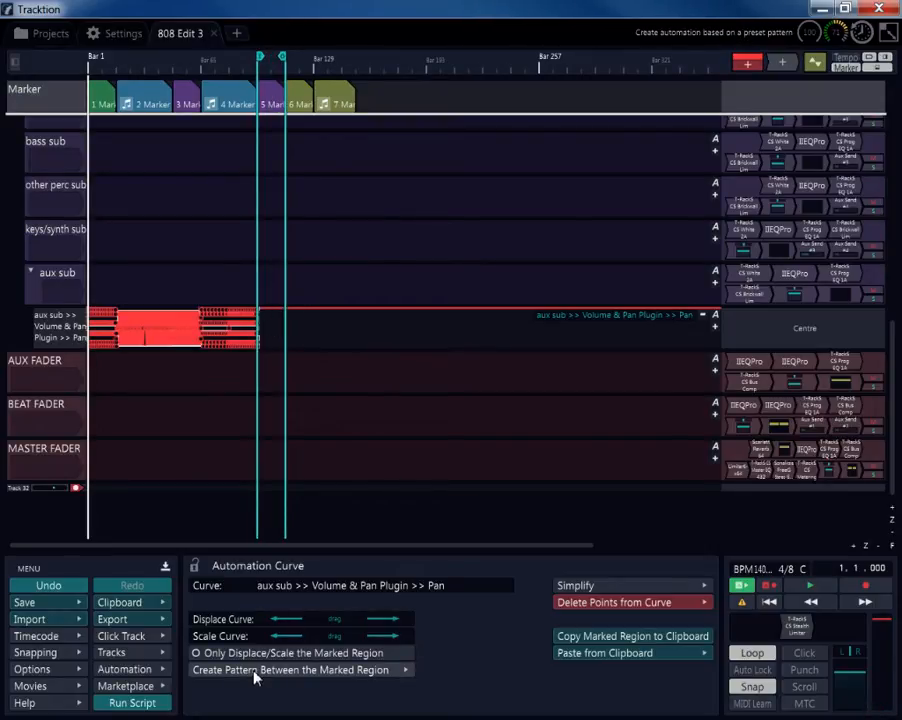
scroll(185, 338, up, 5)
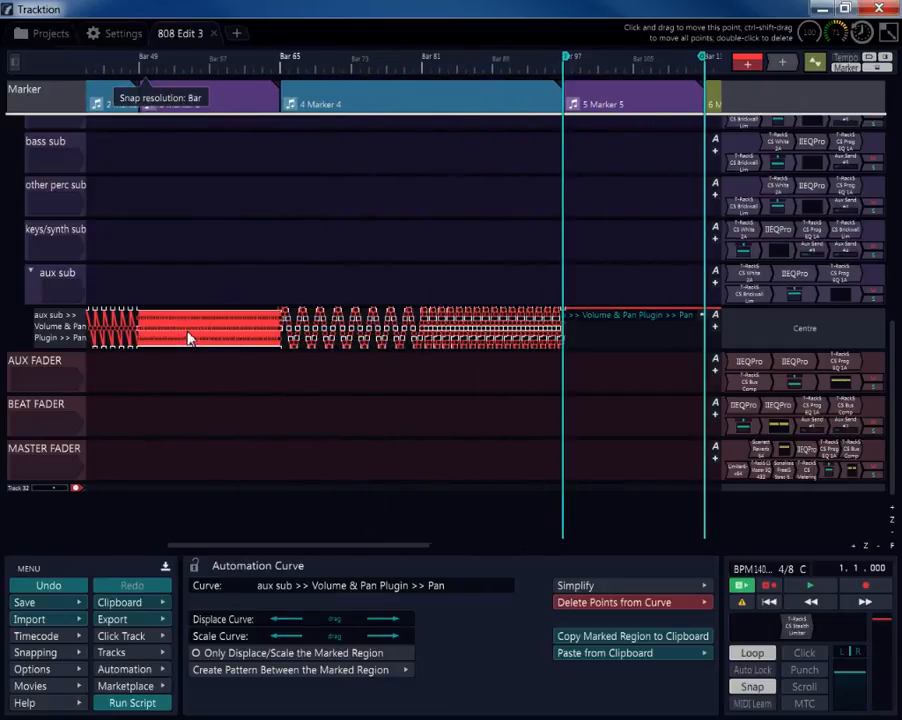
scroll(187, 338, down, 3)
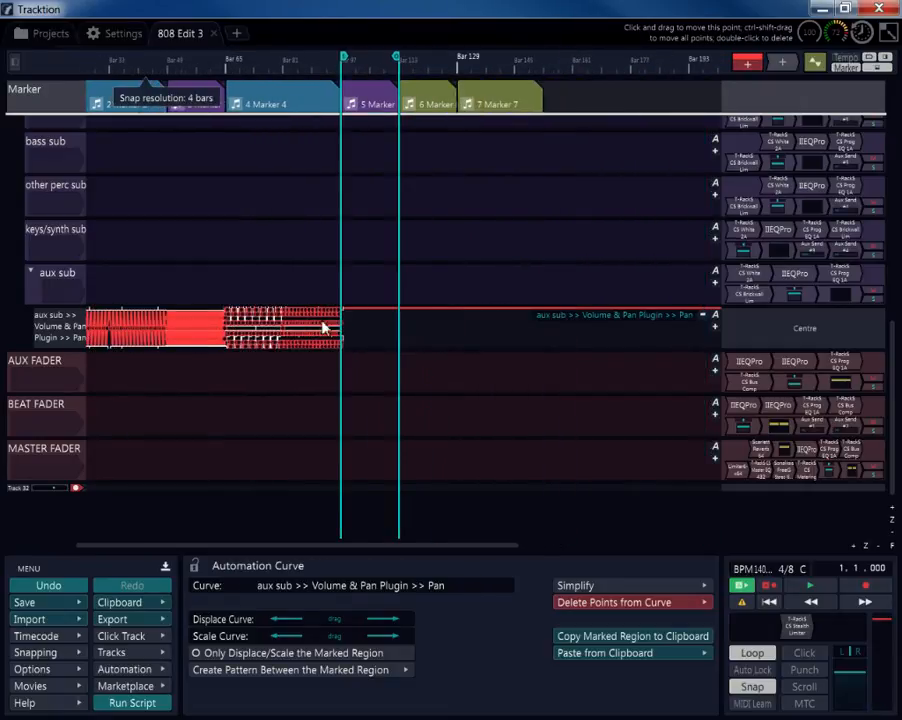
click(288, 670)
click(230, 612)
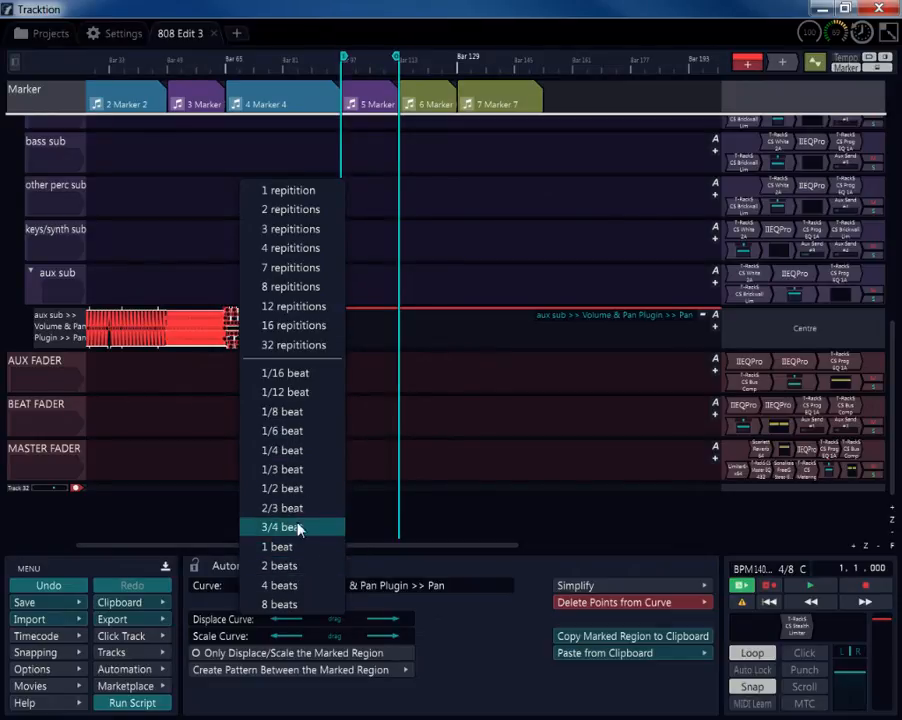
click(295, 588)
scroll(376, 304, down, 2)
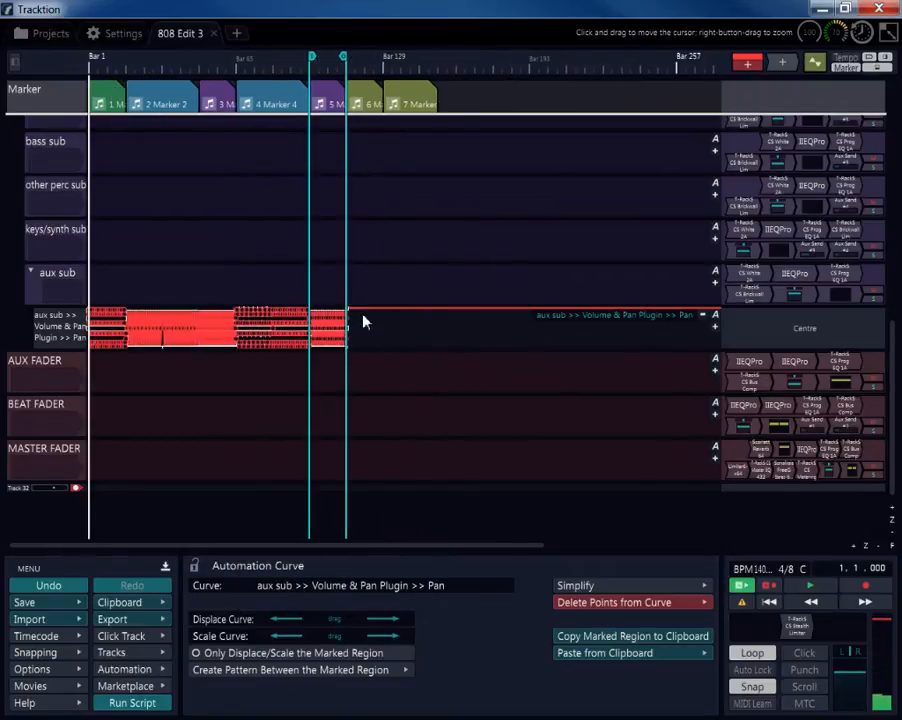
- Mark bars 113 to 129 and create a Square pattern of 3/4 beat there on the aux sub pan curve
drag(318, 265, 385, 268)
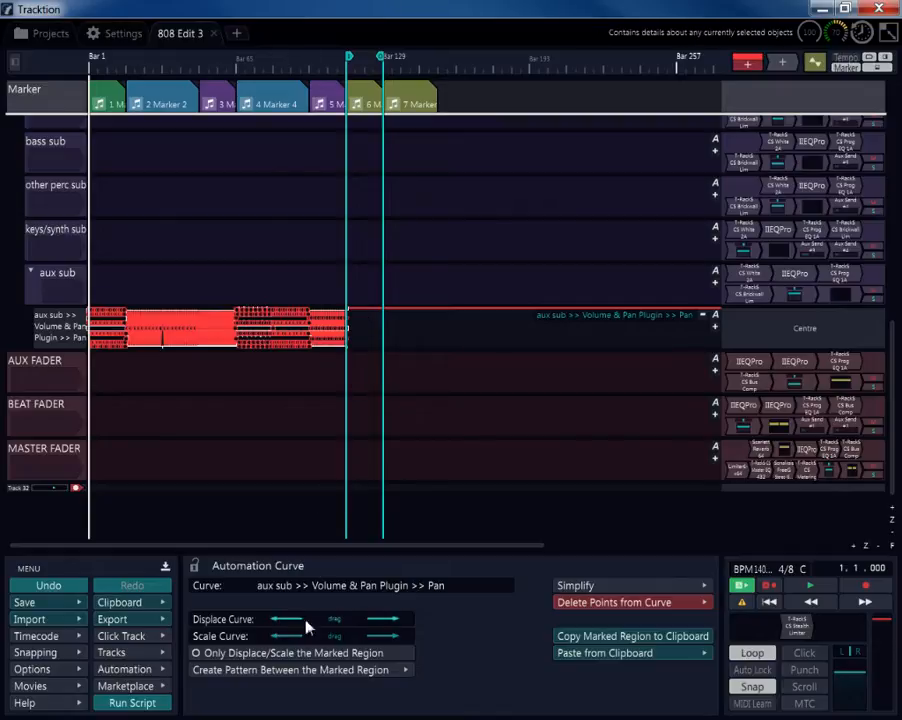
click(302, 669)
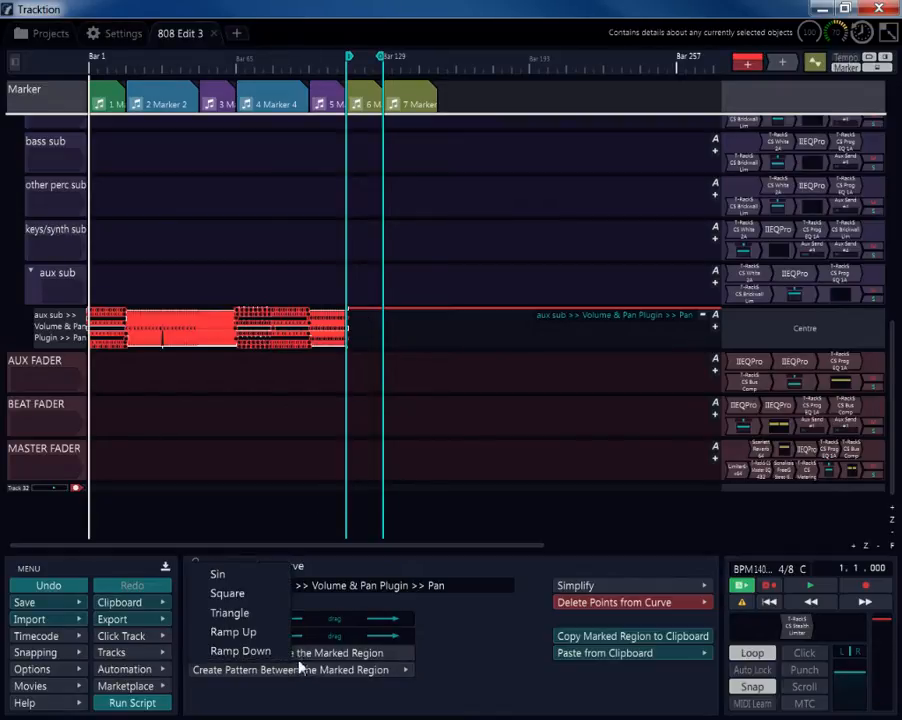
click(241, 596)
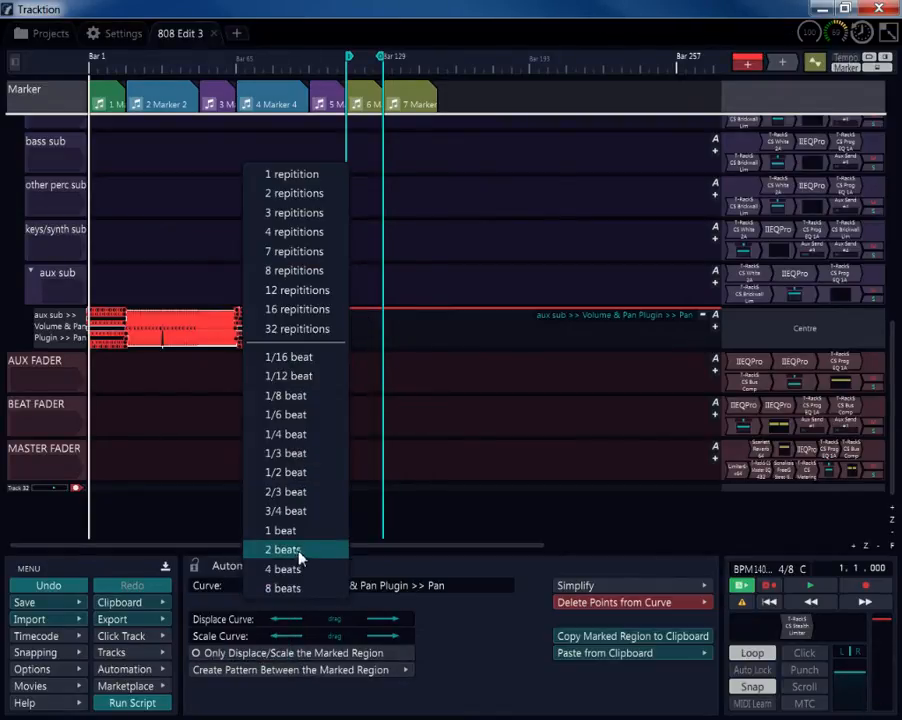
click(294, 512)
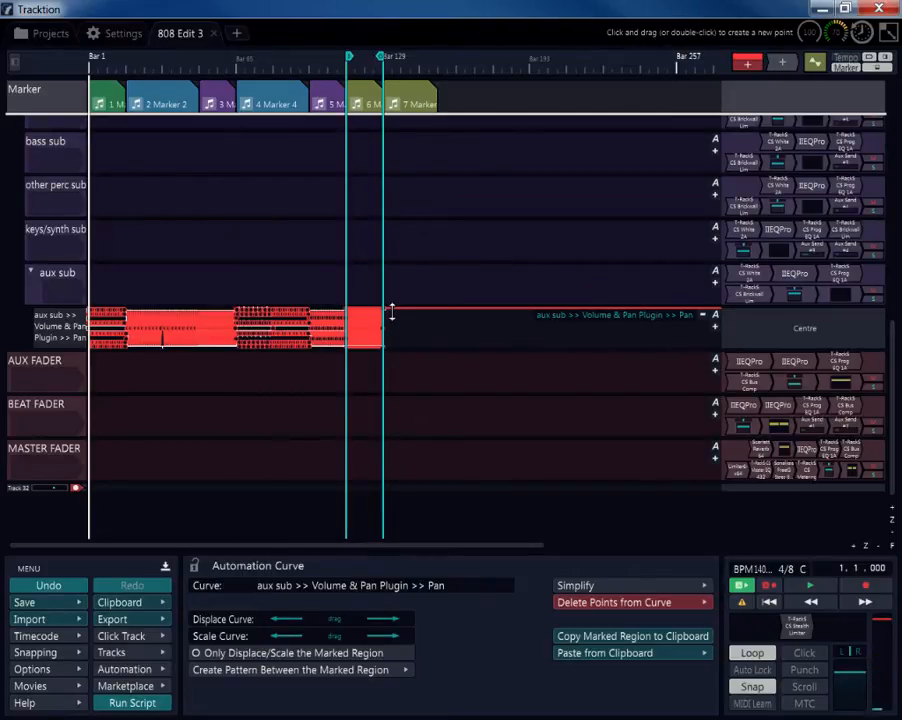
- Mark bars 129 to 153 and create a Ramp Up pattern of 1/4 beat there on the aux sub pan curve
mouse_move(346, 283)
mouse_down()
mouse_move(447, 288)
mouse_move(429, 290)
mouse_move(437, 289)
mouse_up()
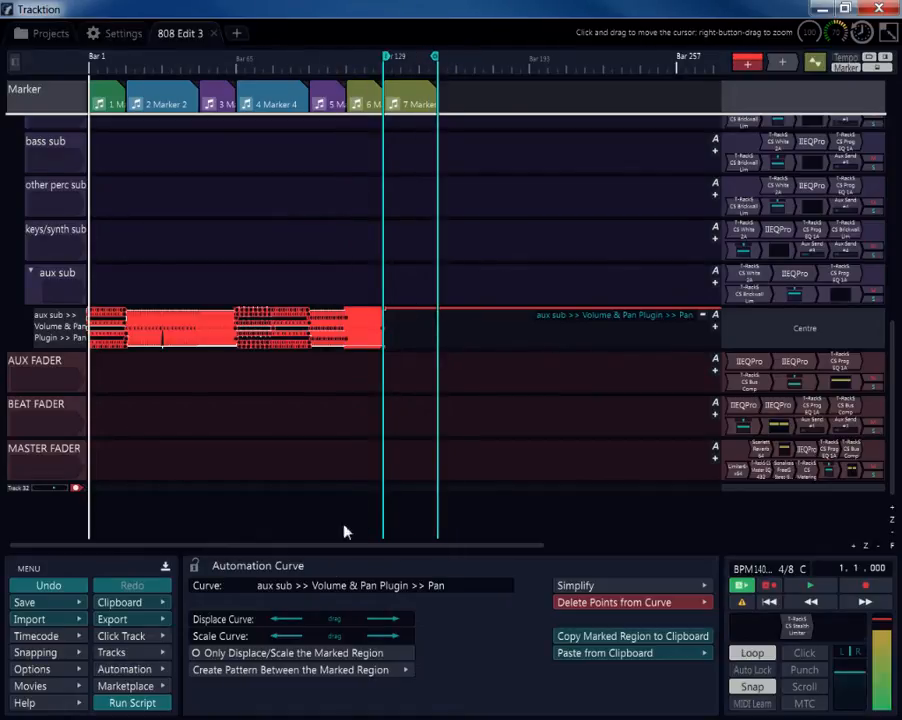
click(274, 668)
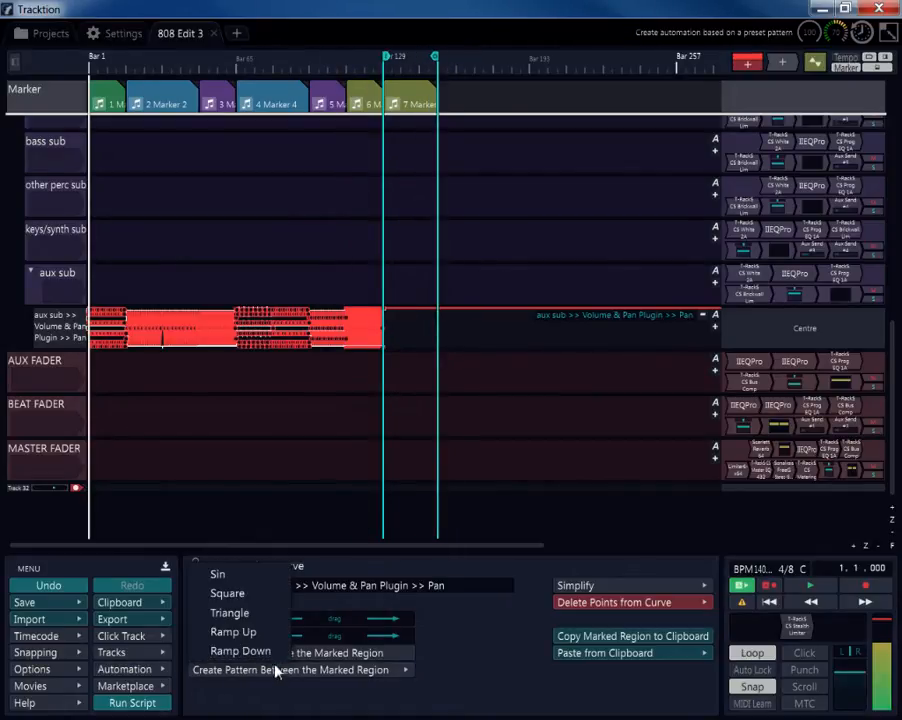
click(234, 633)
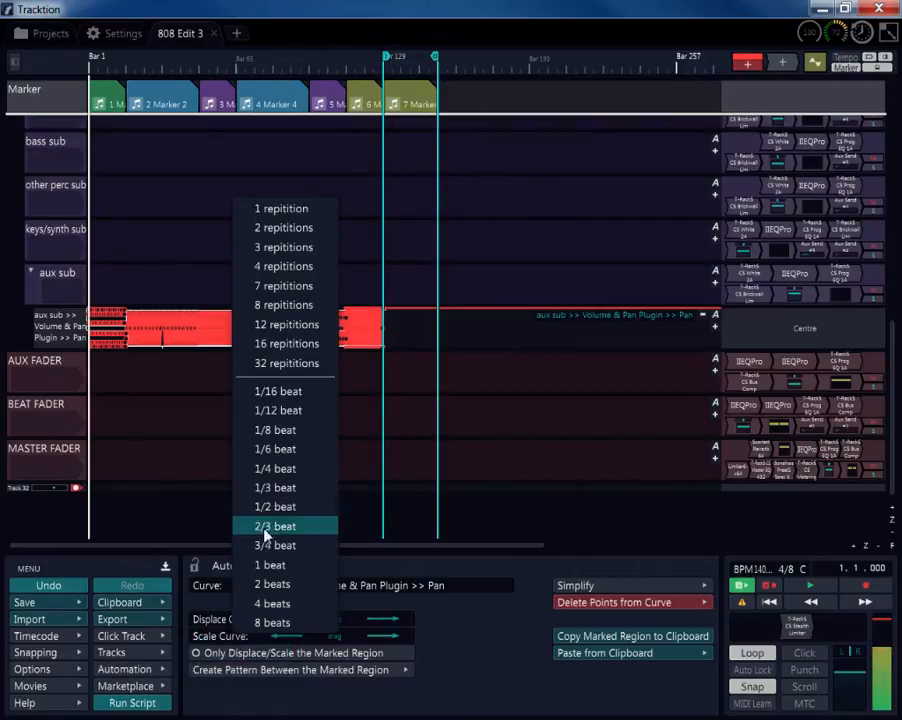
click(276, 470)
scroll(400, 350, down, 4)
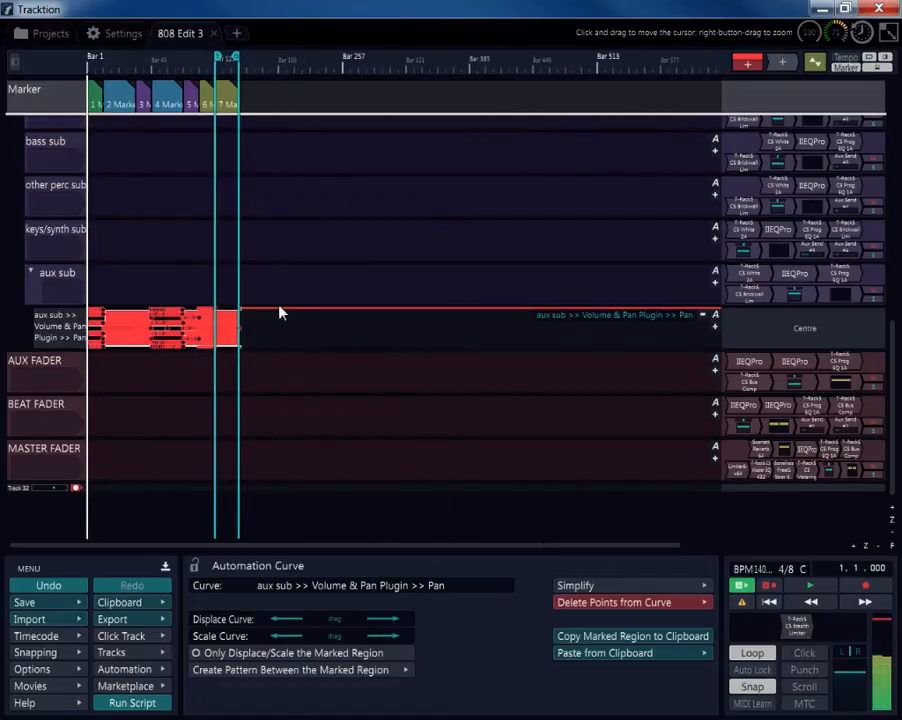
- Scale the whole aux sub pan curve down to a narrower range around the centre and play back the marked region
drag(315, 638, 255, 655)
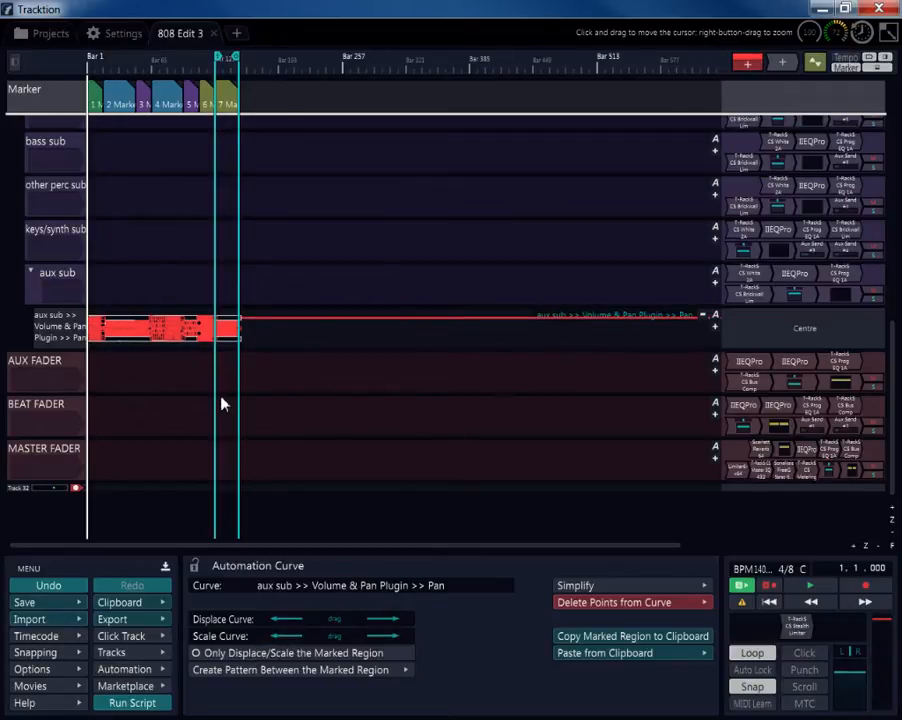
click(797, 590)
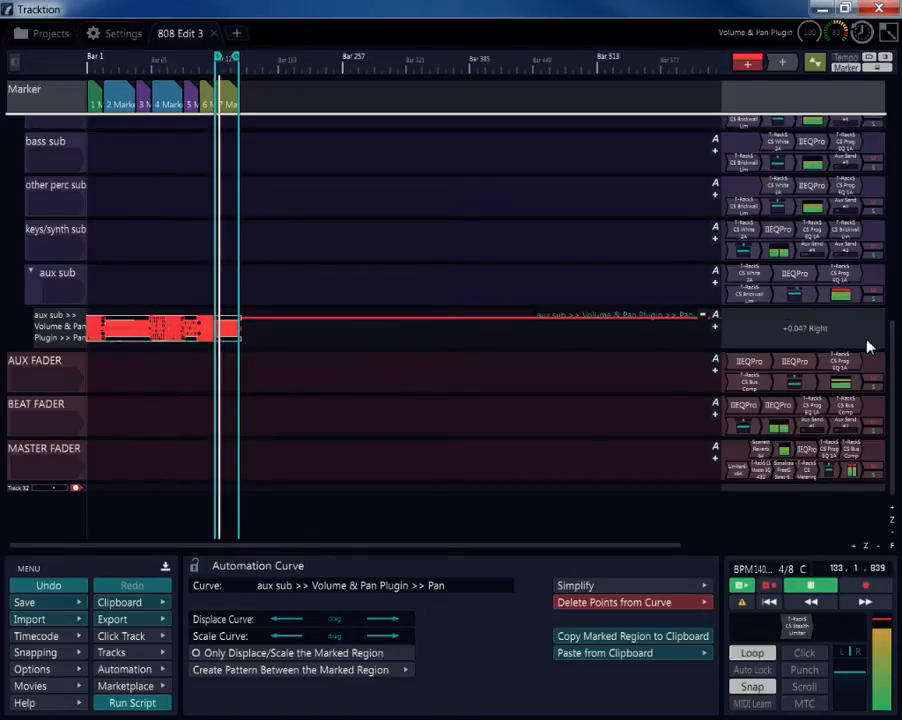
- Add a second Volume & Pan plugin just before the aux sub's level meter and lower its volume to -3.22 dB
drag(891, 366, 895, 321)
scroll(880, 340, up, 2)
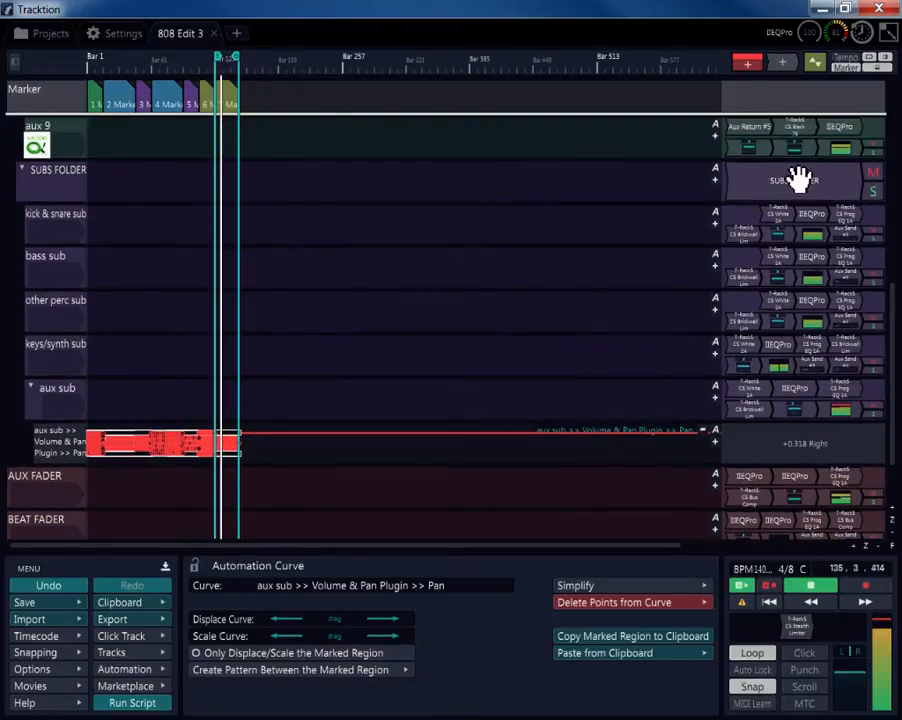
drag(784, 63, 827, 424)
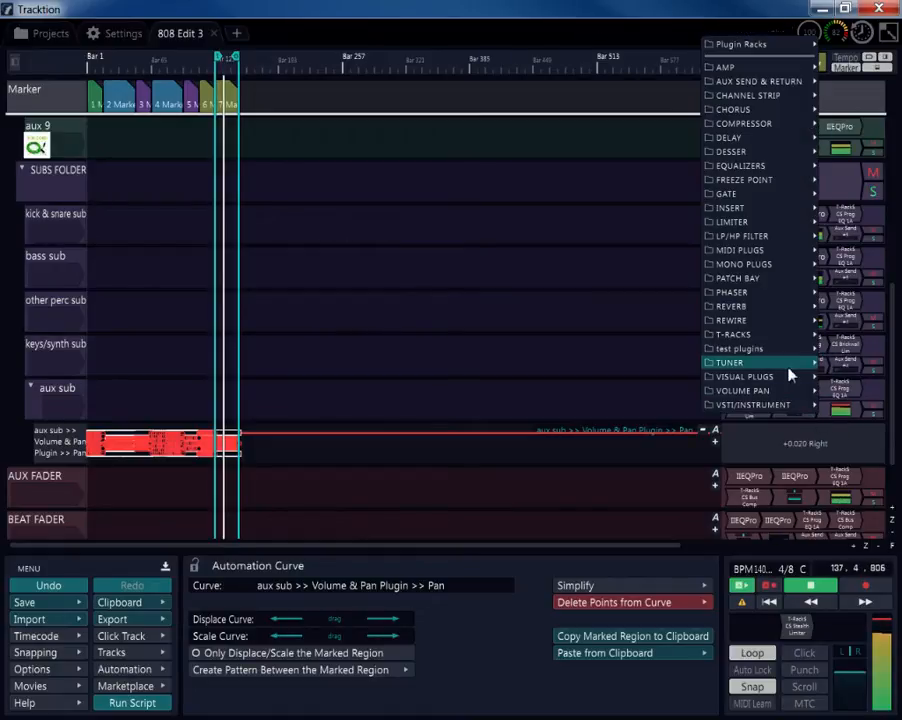
mouse_move(766, 398)
click(592, 318)
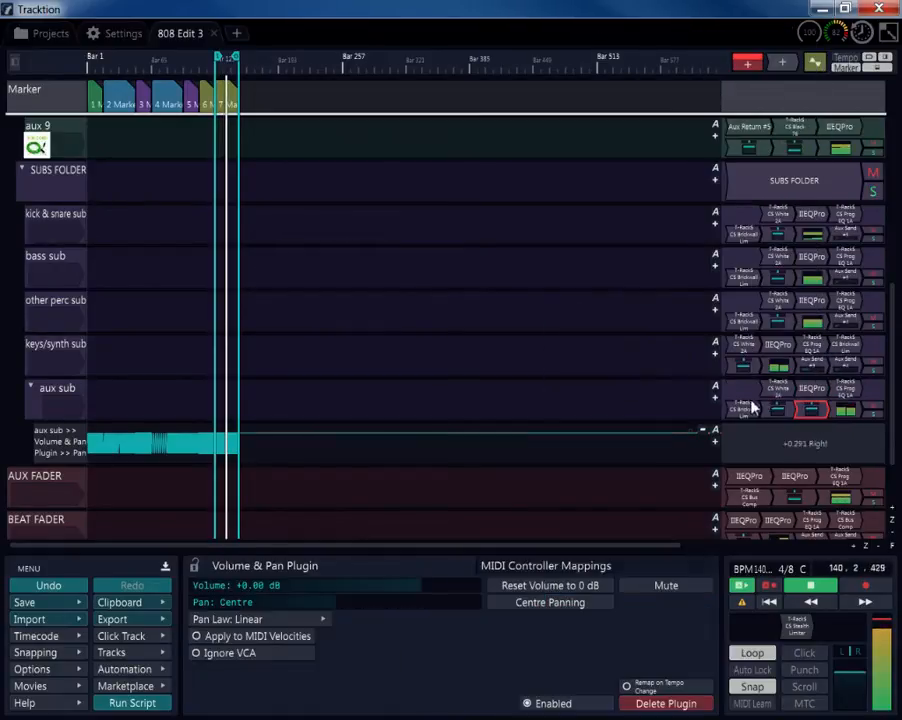
click(816, 409)
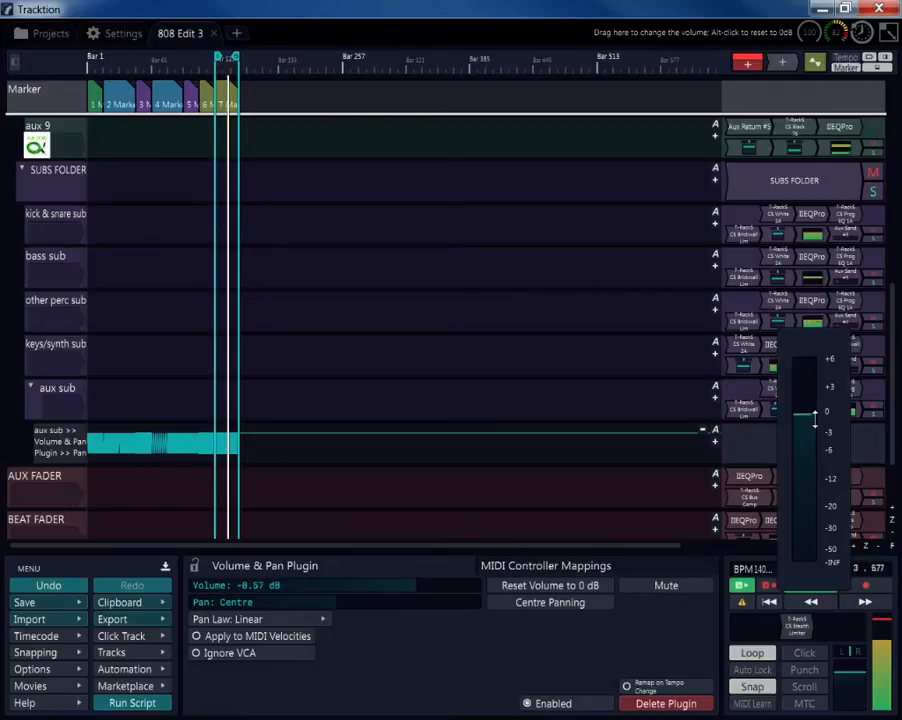
drag(814, 413, 814, 432)
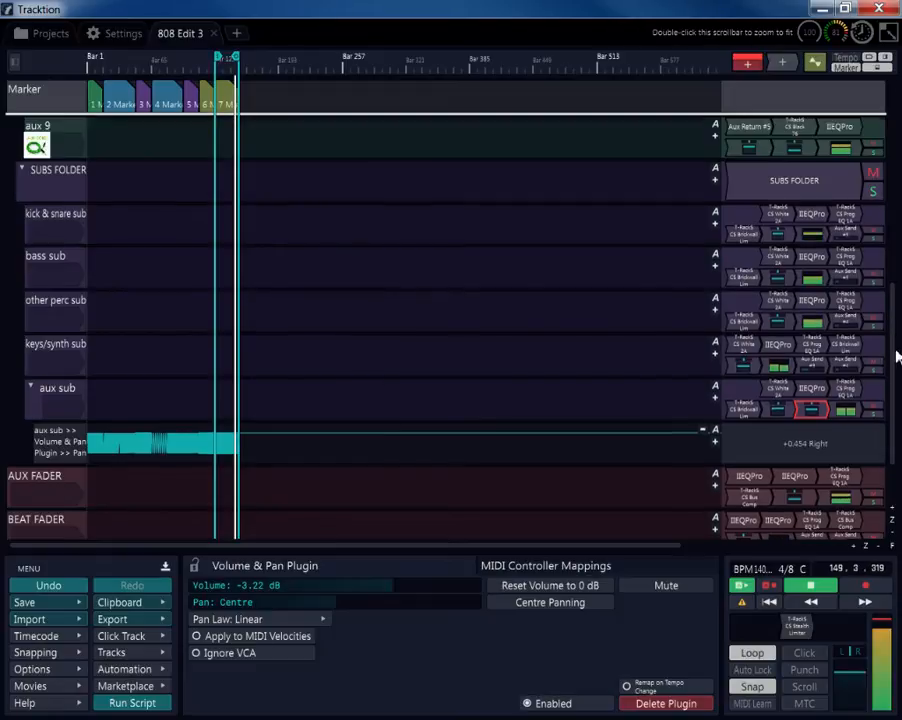
drag(897, 357, 880, 456)
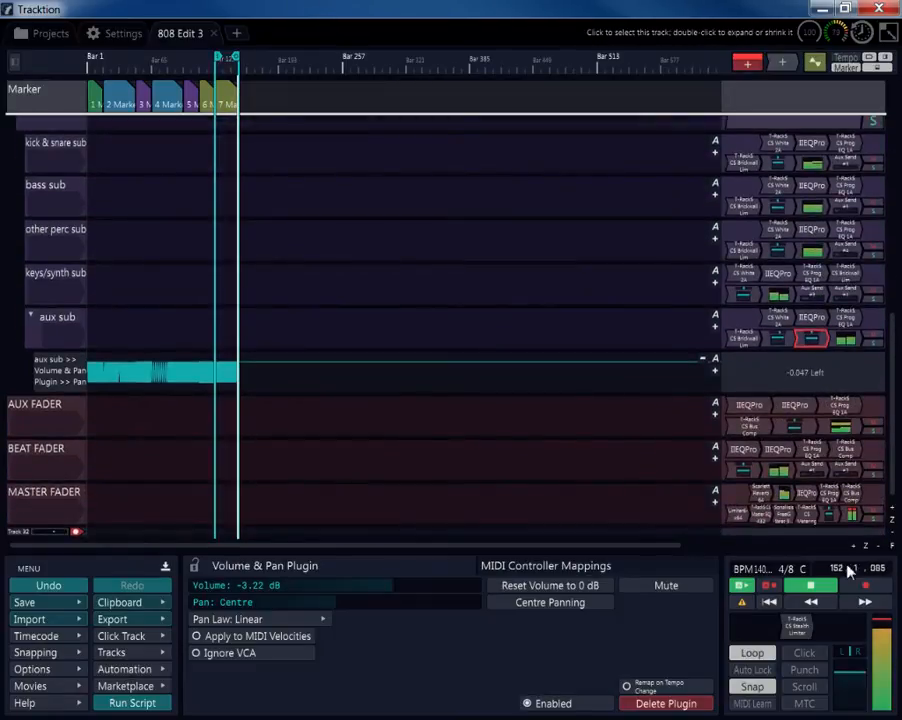
- Watch the master fader's T-RackS CS Metering display while restarting playback of the marked region
double_click(809, 516)
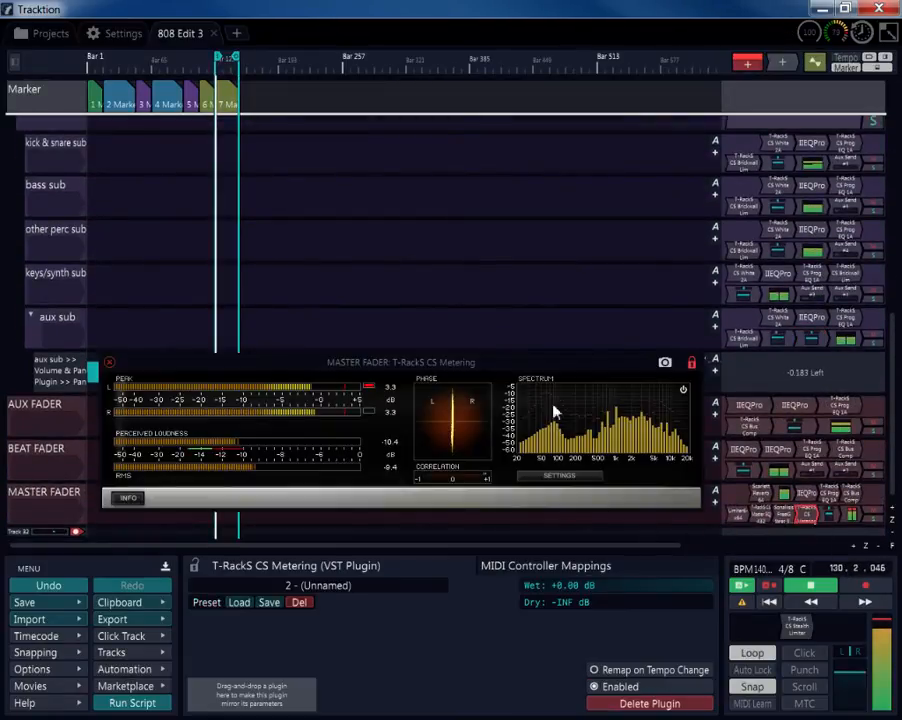
drag(525, 364, 538, 563)
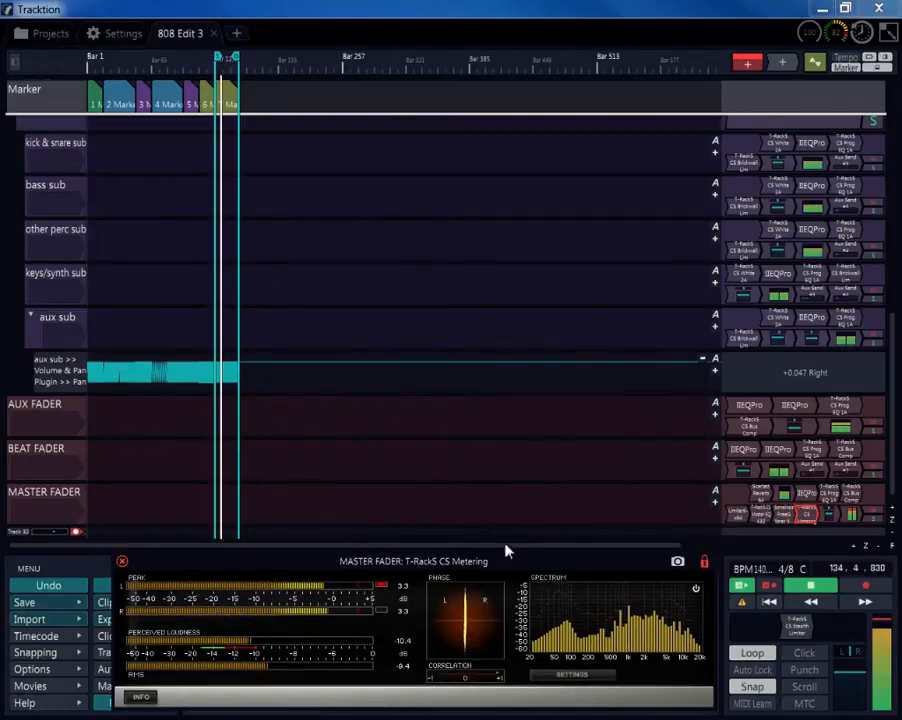
drag(506, 545, 508, 452)
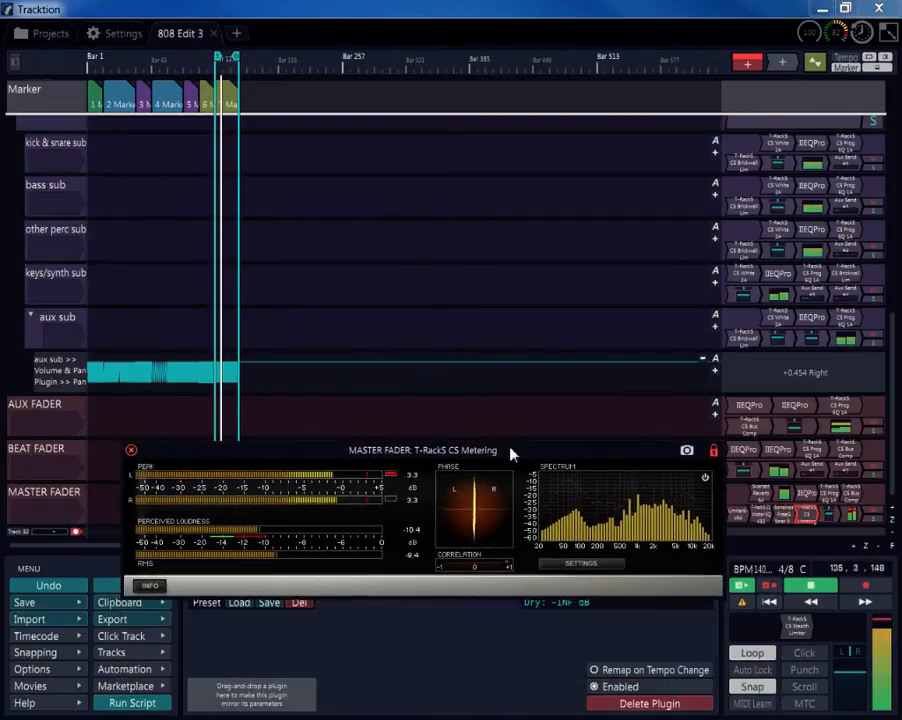
click(769, 601)
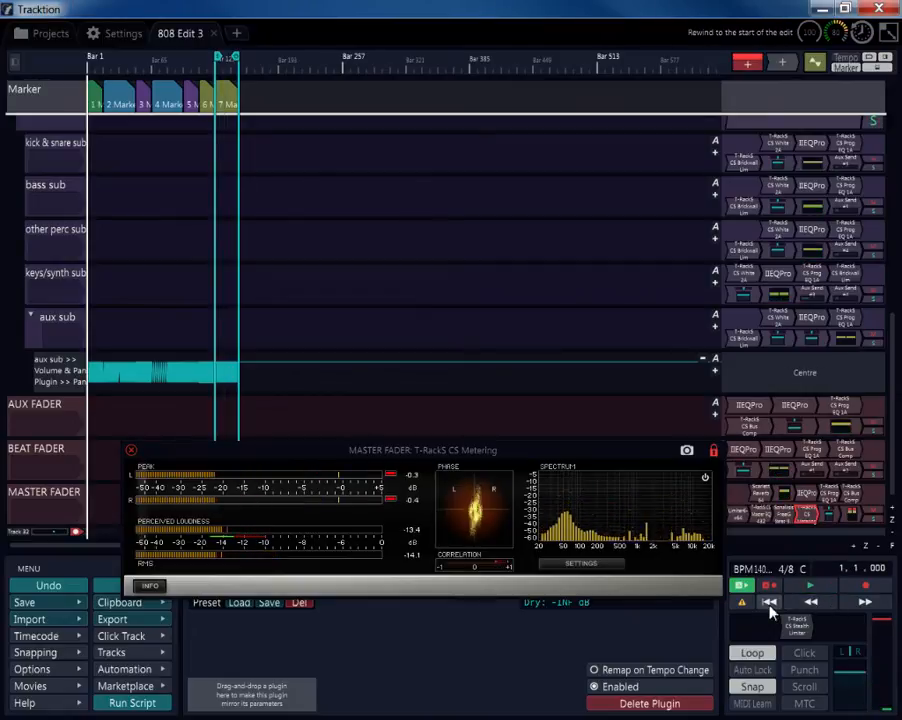
click(32, 316)
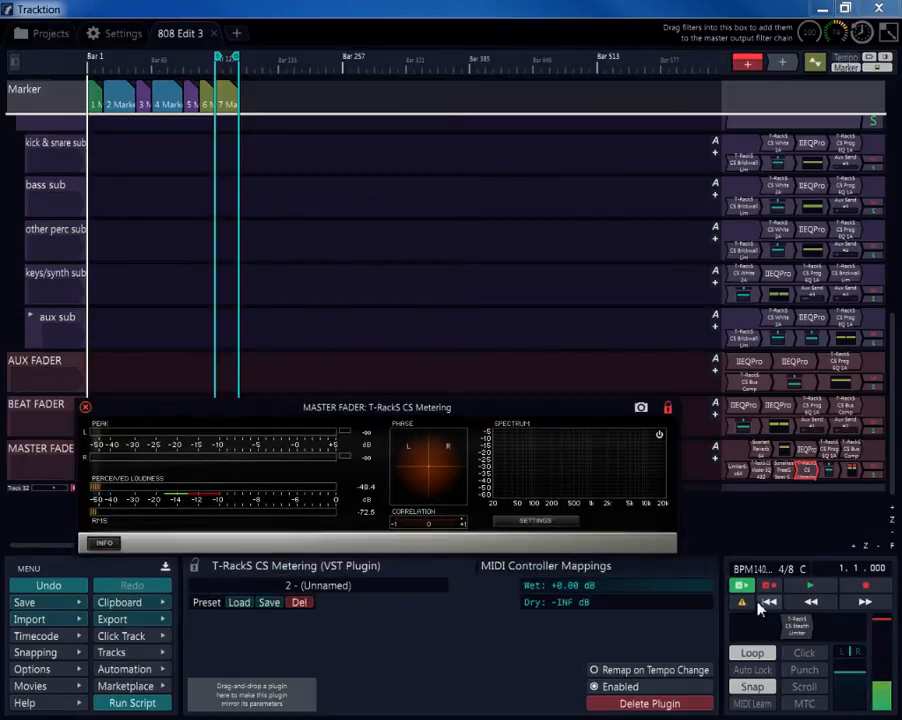
click(810, 585)
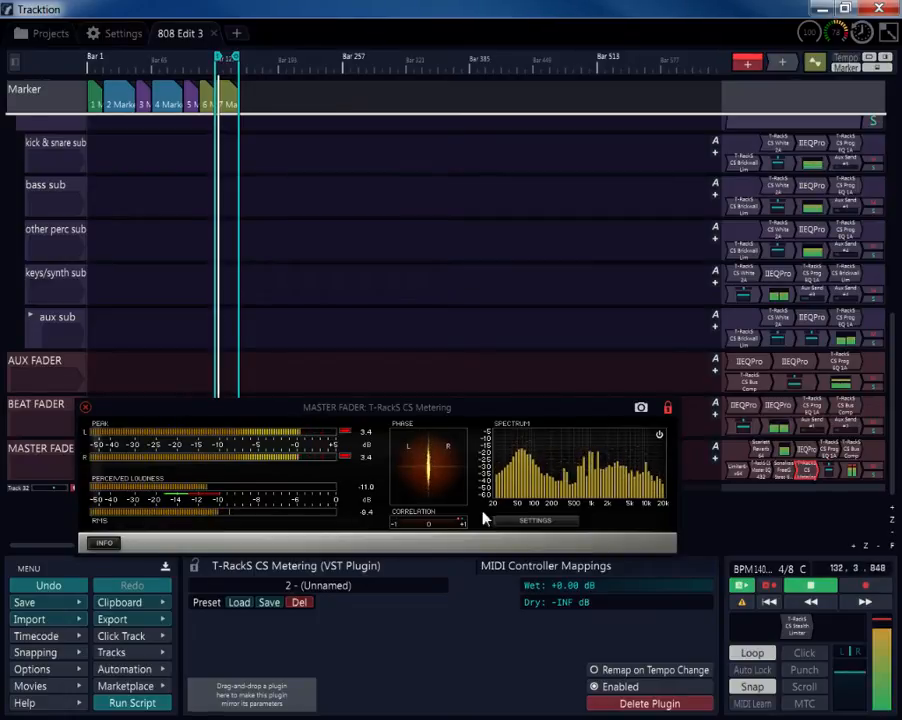
drag(287, 400, 276, 556)
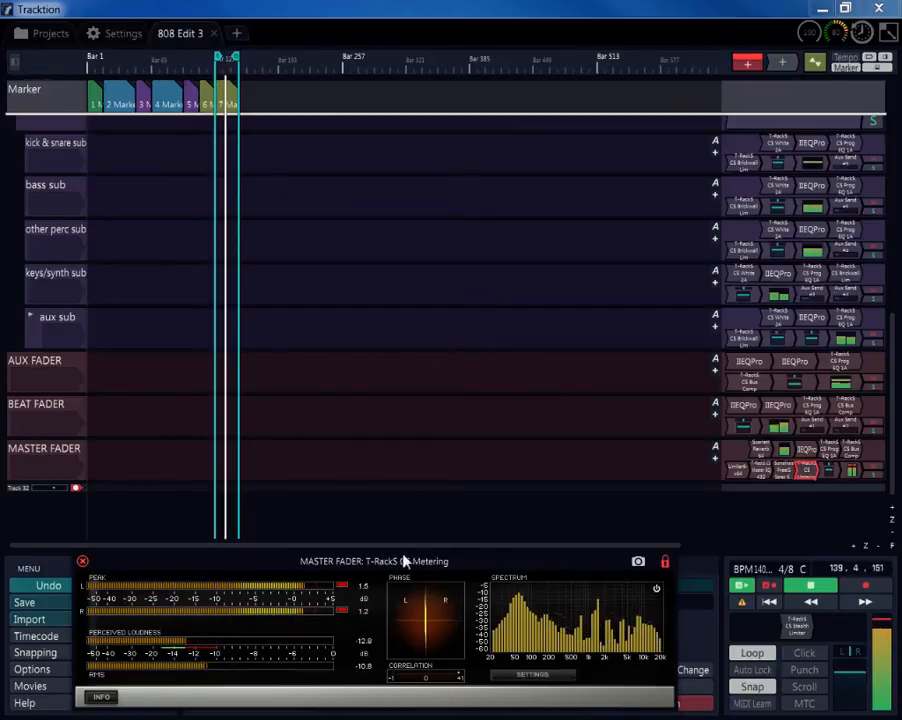
drag(403, 561, 403, 362)
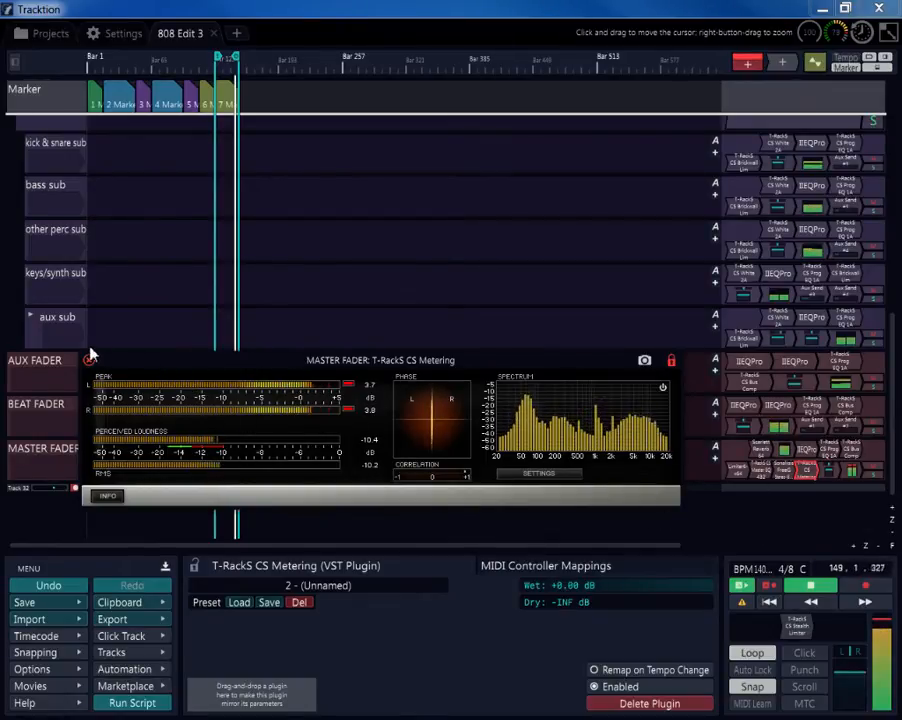
- Close the metering window, expand the aux sub's automation and scale its whole pan curve up to a wider range
click(31, 317)
click(89, 361)
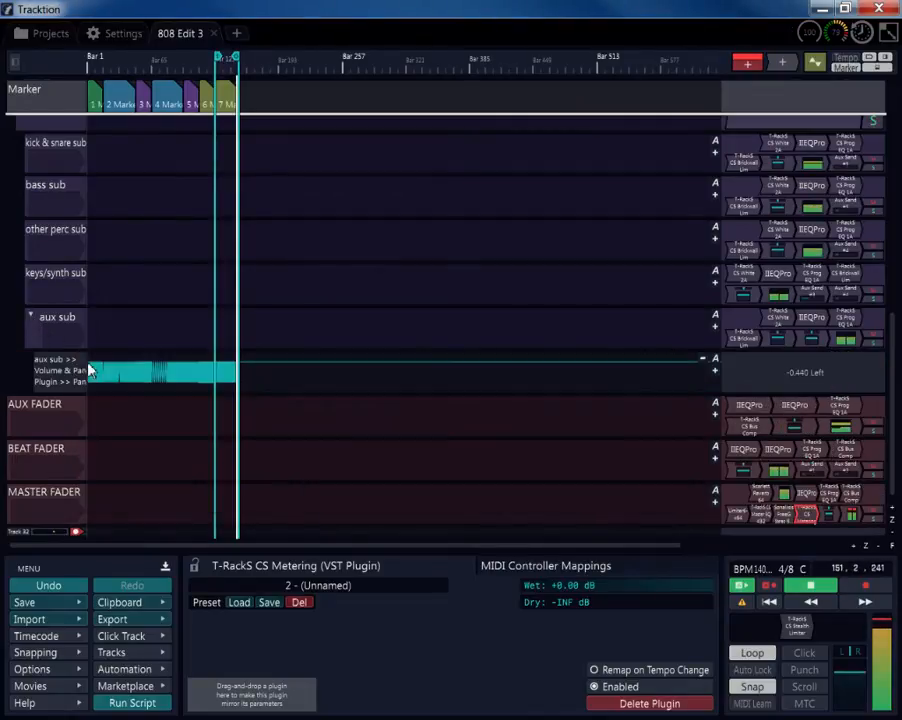
scroll(159, 375, up, 4)
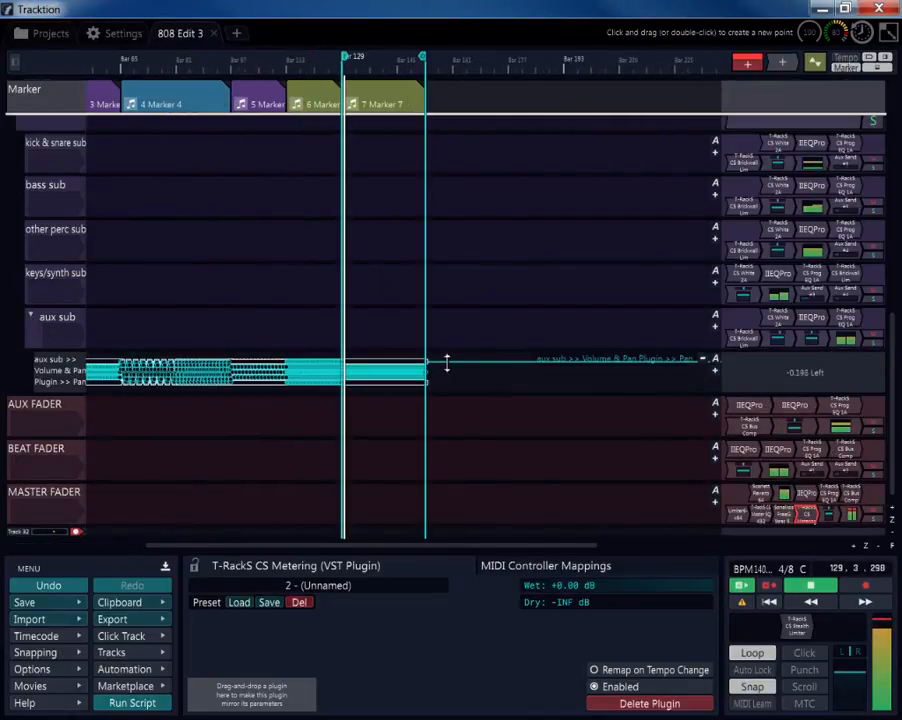
click(300, 378)
drag(312, 638, 332, 631)
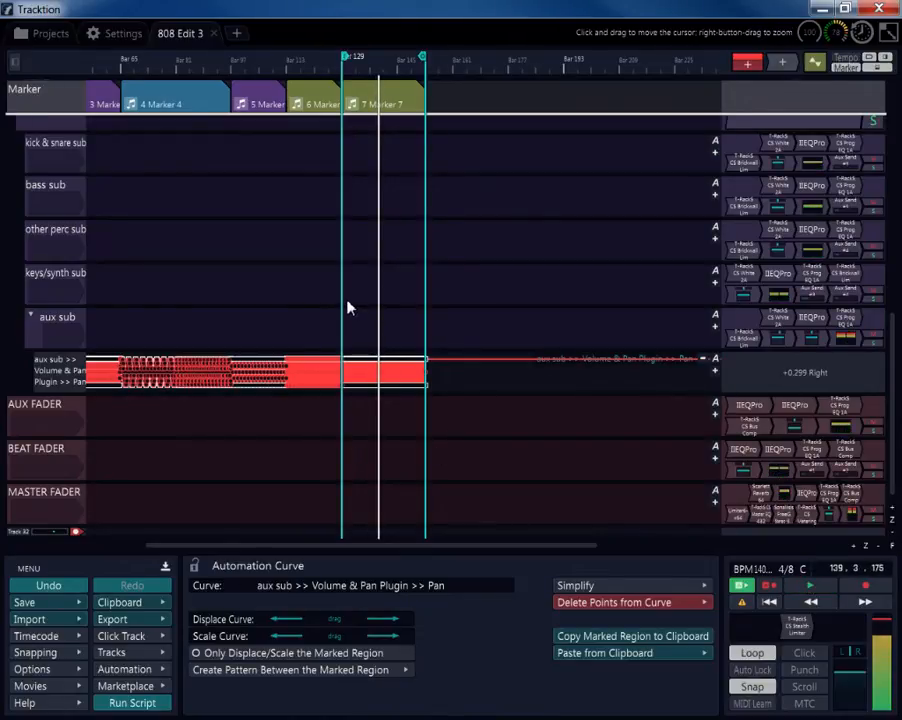
- Extend the marked region back to bar 1, play it from the start and collapse the aux sub's automation
drag(344, 298, 91, 300)
scroll(374, 336, down, 3)
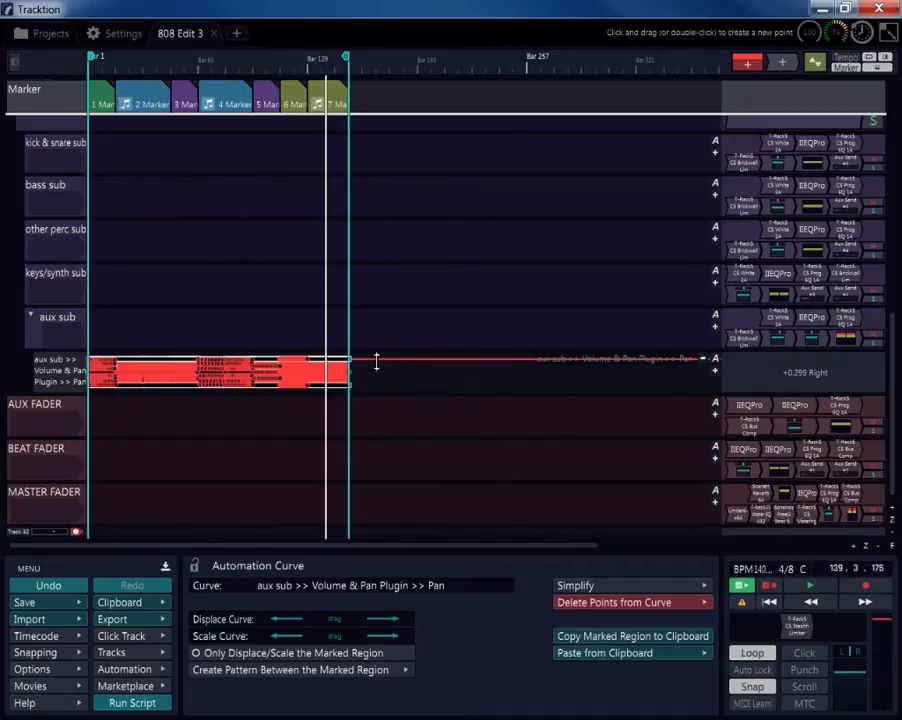
scroll(376, 362, down, 2)
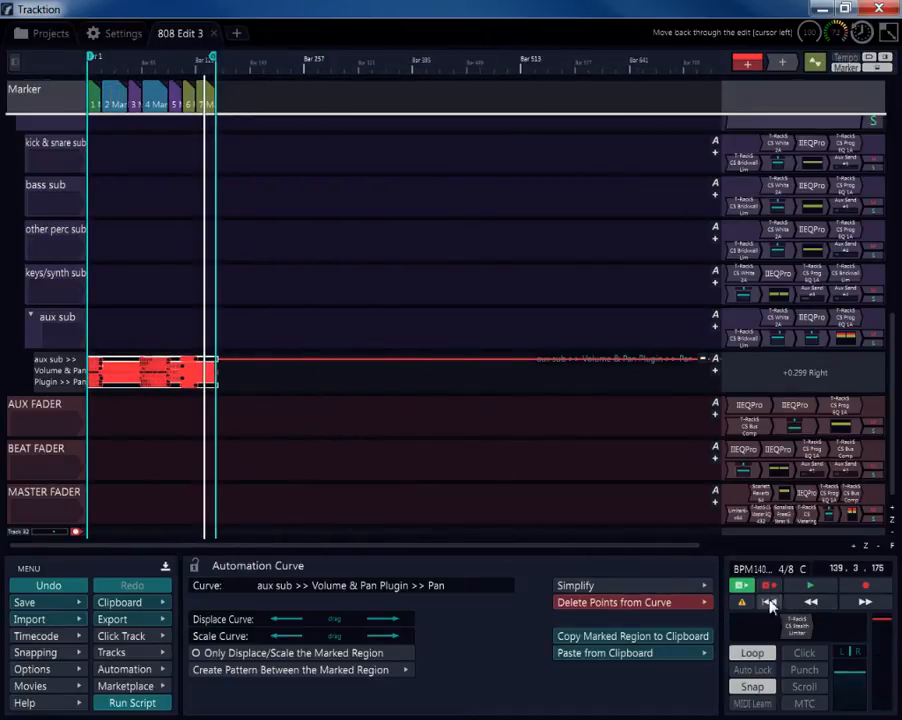
click(769, 601)
click(806, 588)
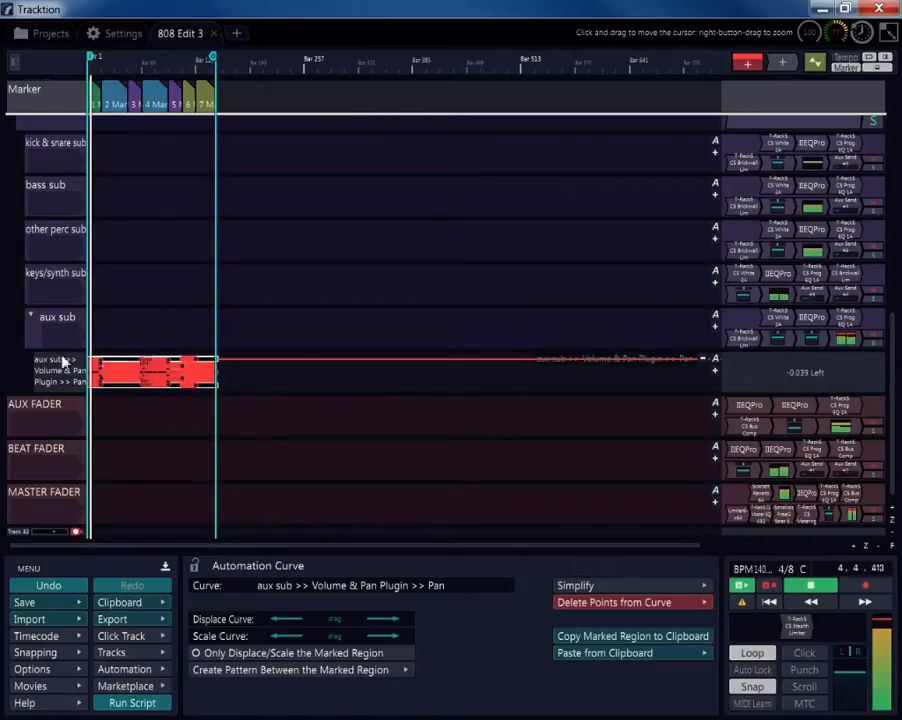
click(32, 316)
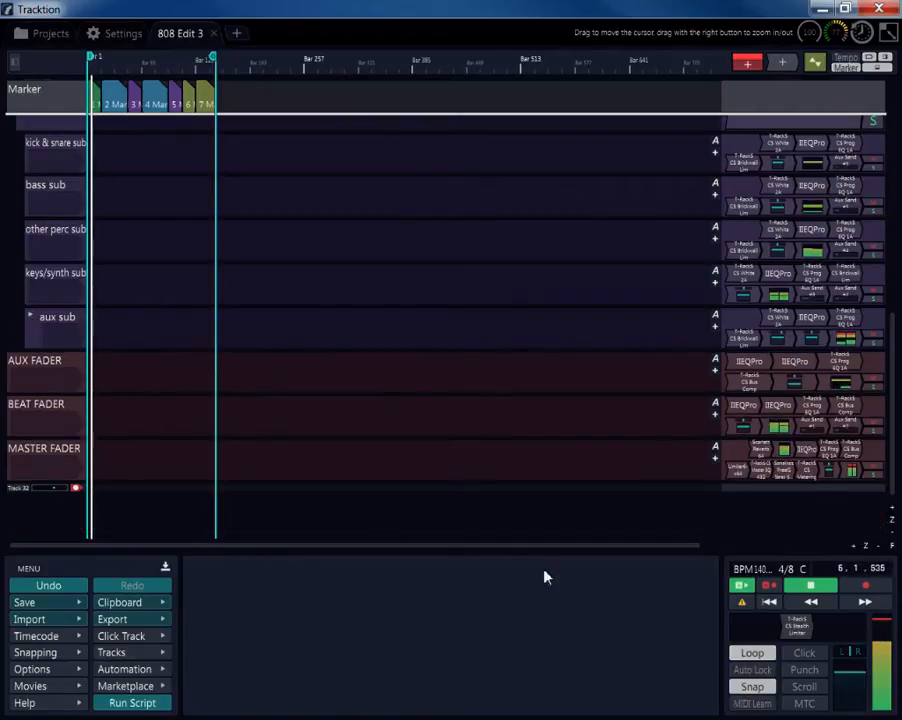
- Open the master fader's Metering and Prog EQ 1A plugins and set the EQ to 8 KCS, high boost 2.1 and output 5.9
double_click(808, 478)
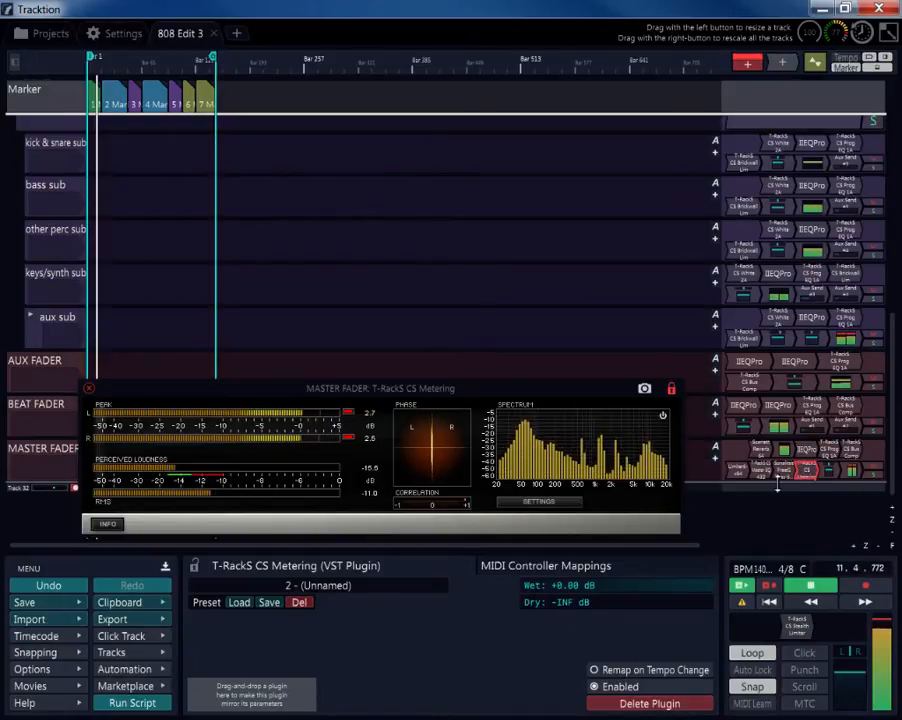
double_click(838, 455)
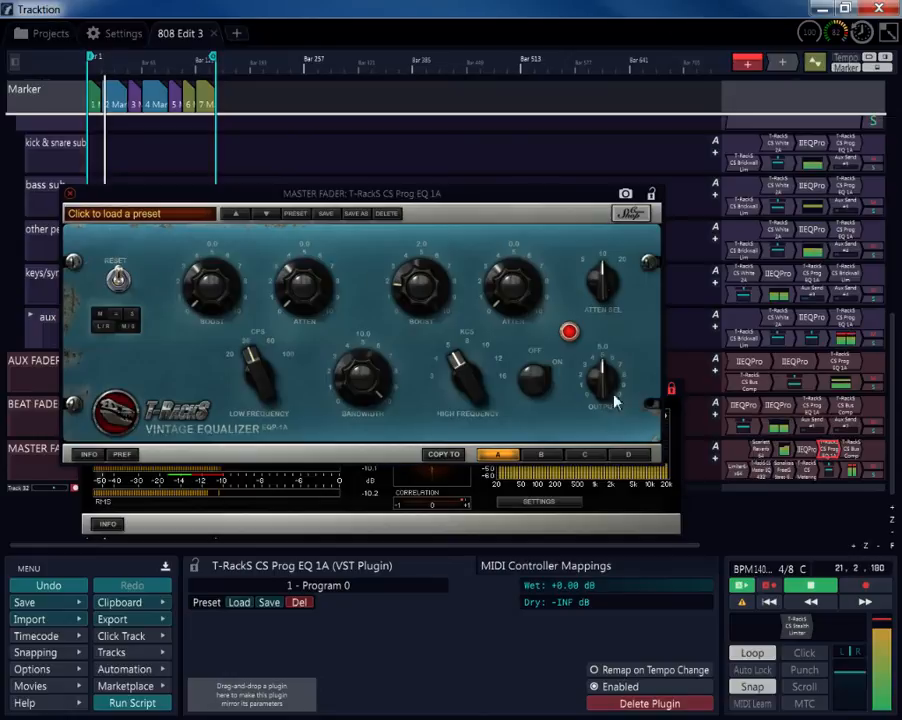
click(132, 315)
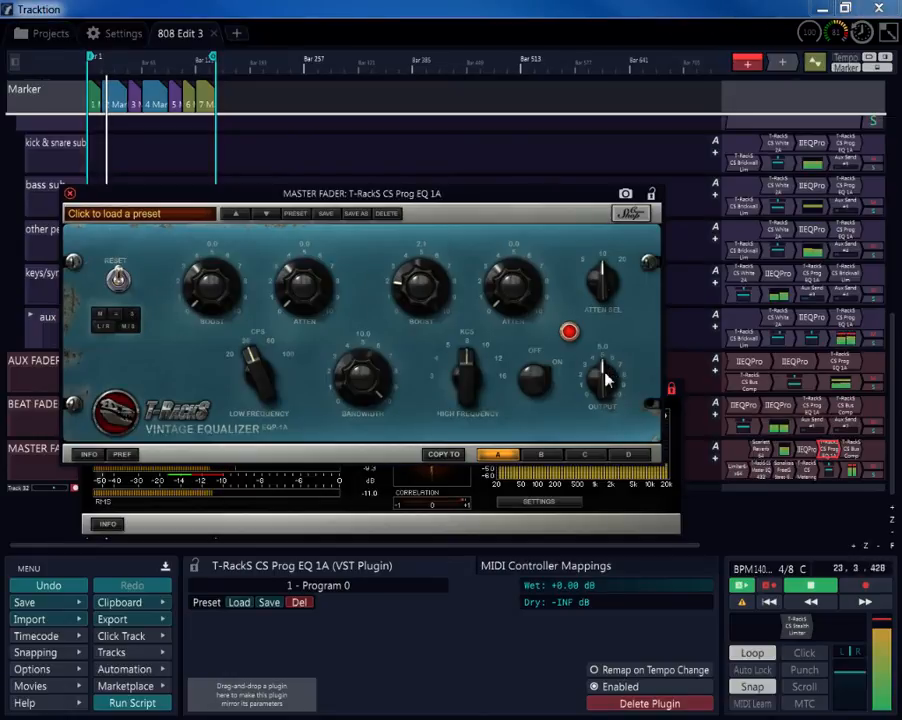
drag(605, 378, 607, 368)
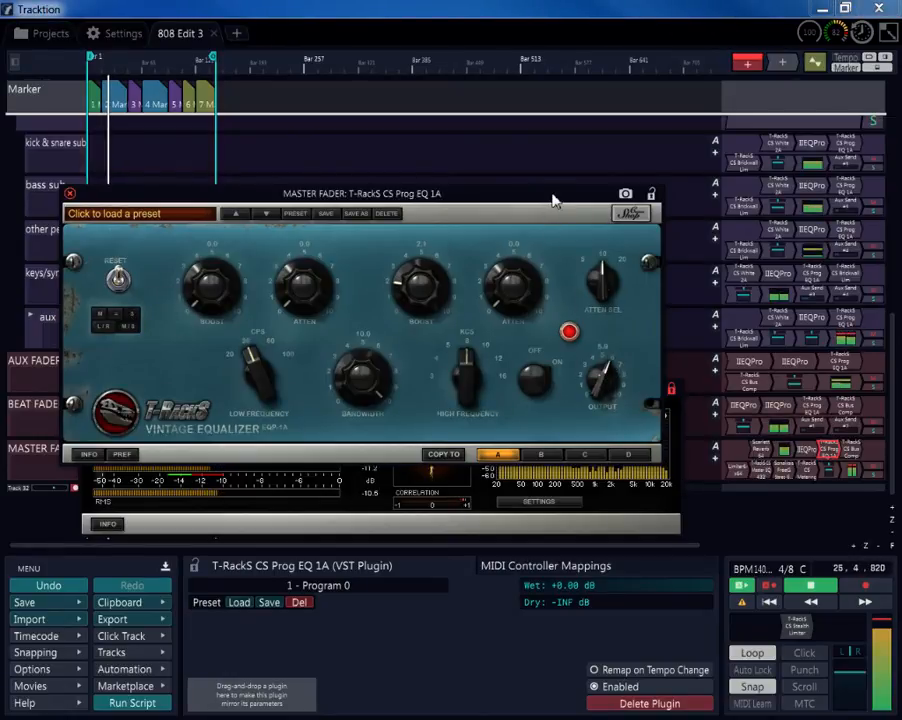
- Arrange the Metering window directly above the Prog EQ 1A window and raise the EQ's output to 10.0
drag(555, 201, 589, 493)
drag(582, 385, 556, 155)
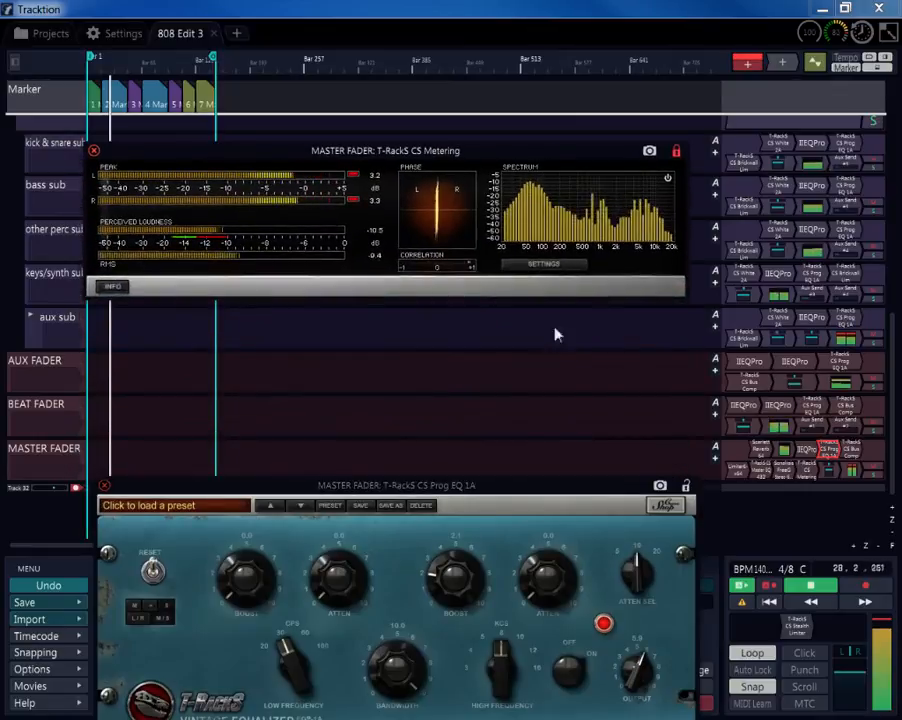
drag(533, 483, 530, 316)
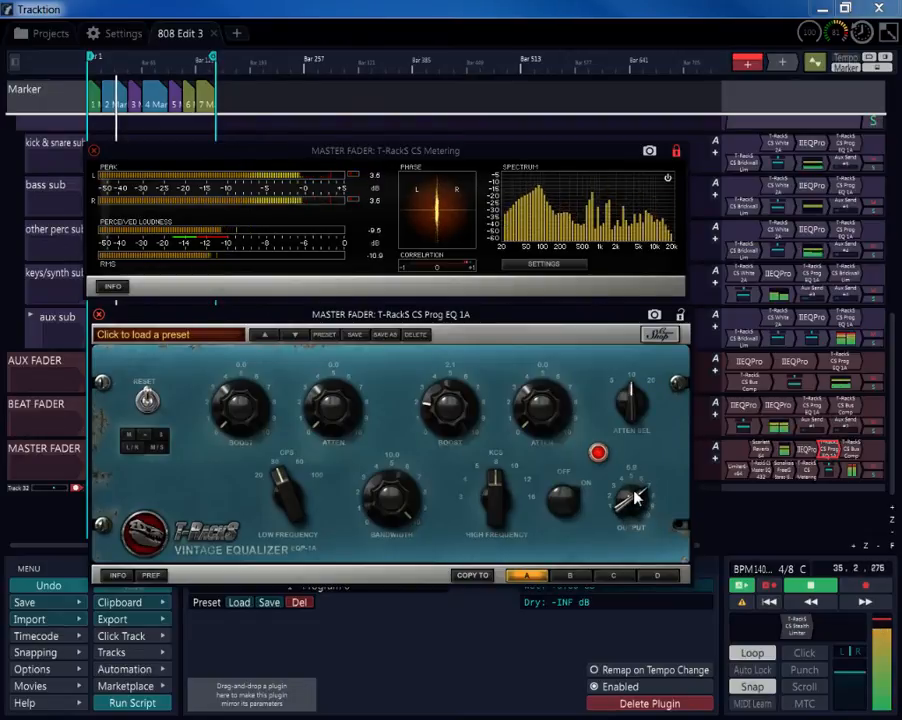
drag(632, 500, 655, 452)
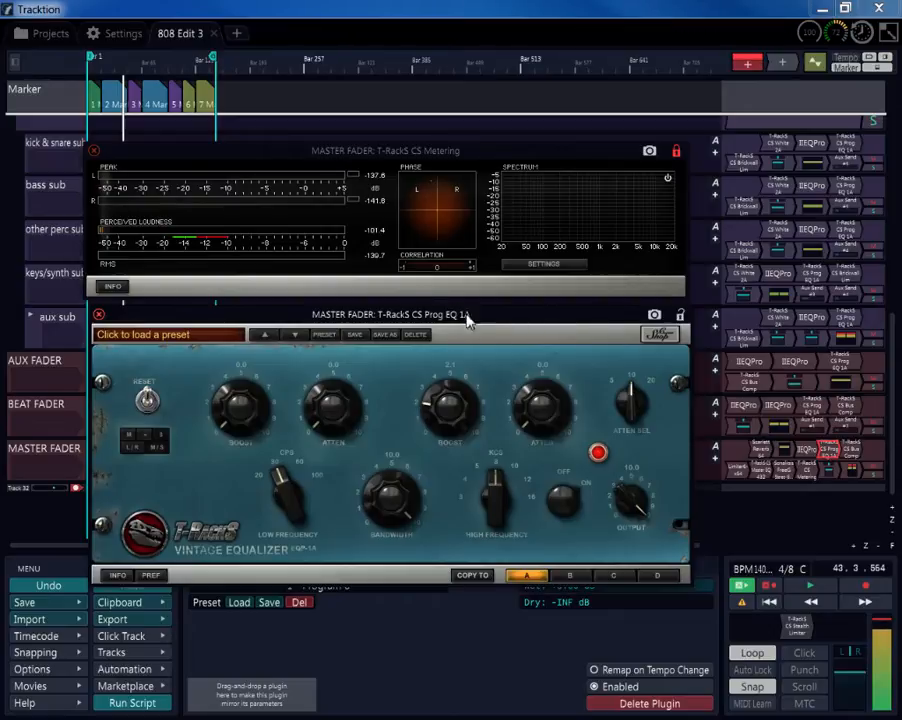
drag(464, 314, 487, 315)
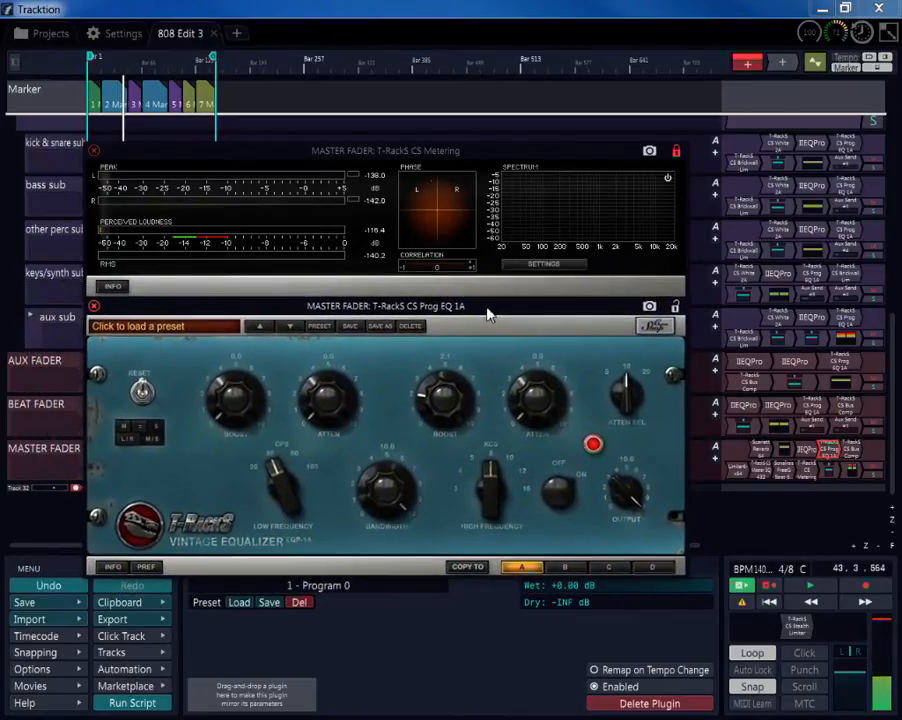
- Play the song from the start and set the Prog EQ 1A output to 6.1
click(775, 611)
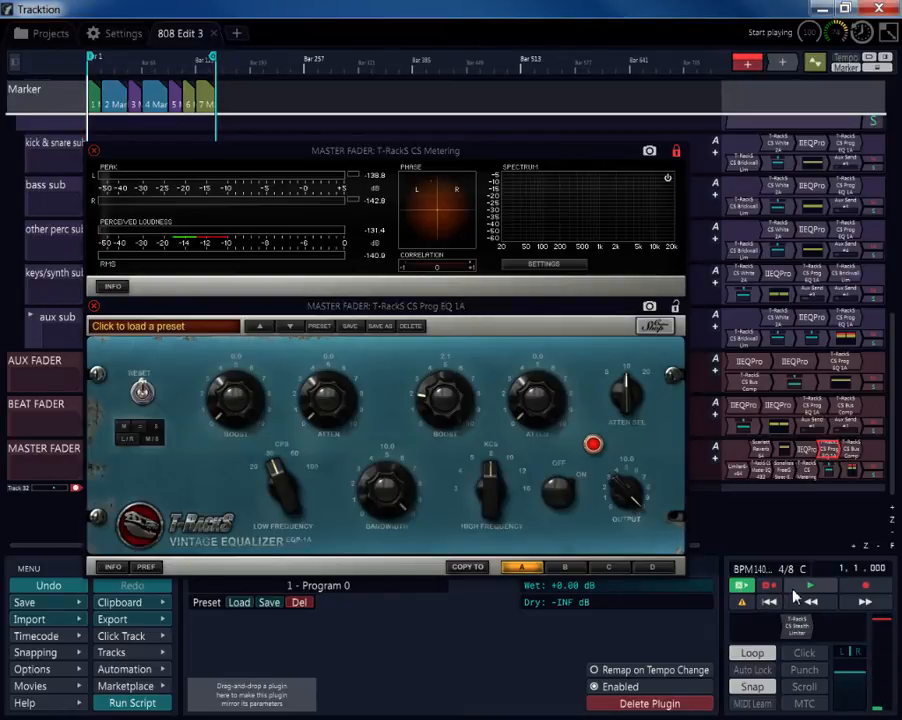
click(797, 591)
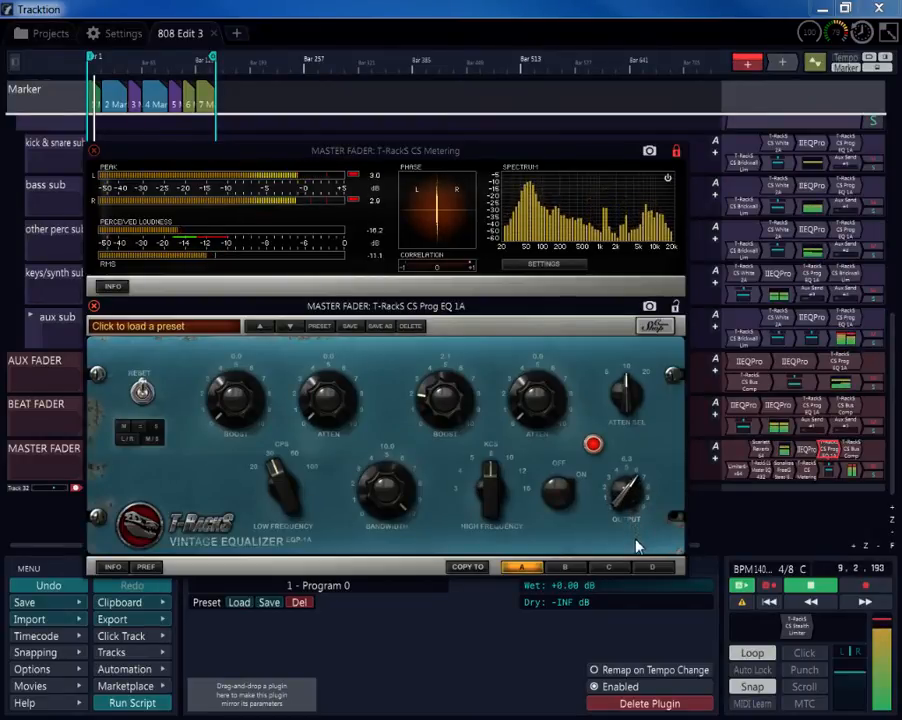
drag(635, 541, 640, 550)
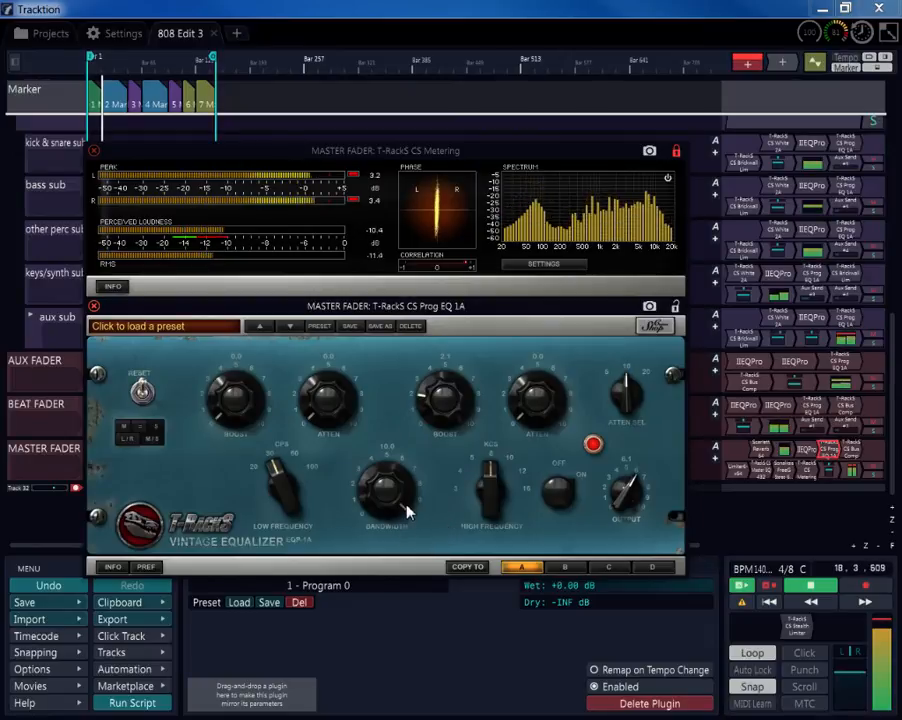
- Set the Prog EQ 1A low frequency to 100 CPS with boost 2.0, reduce the high boost to about 3.0 and close it
drag(302, 489, 306, 404)
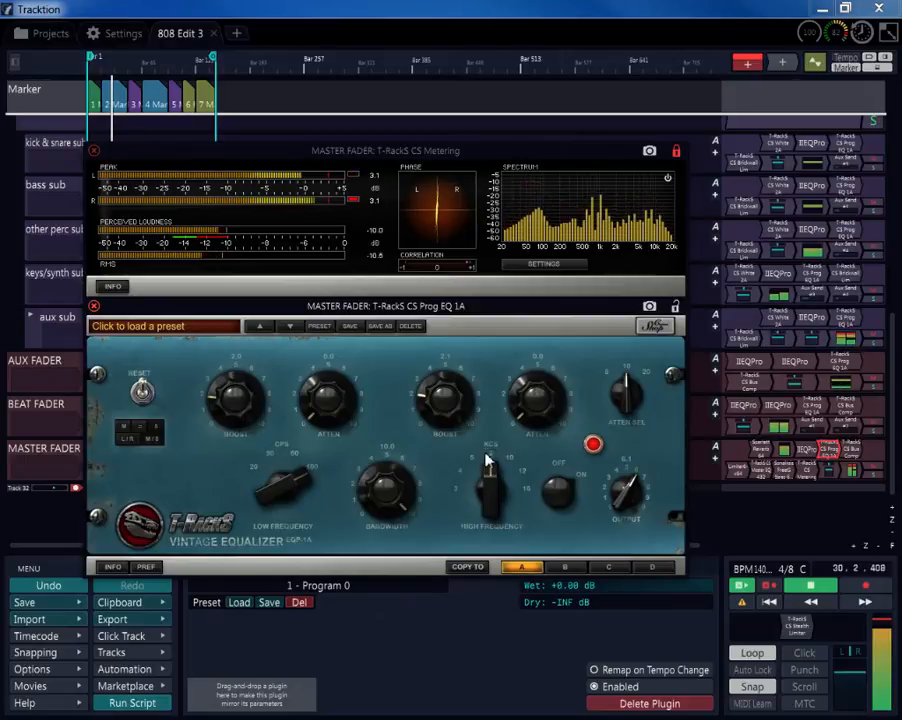
drag(444, 408, 446, 393)
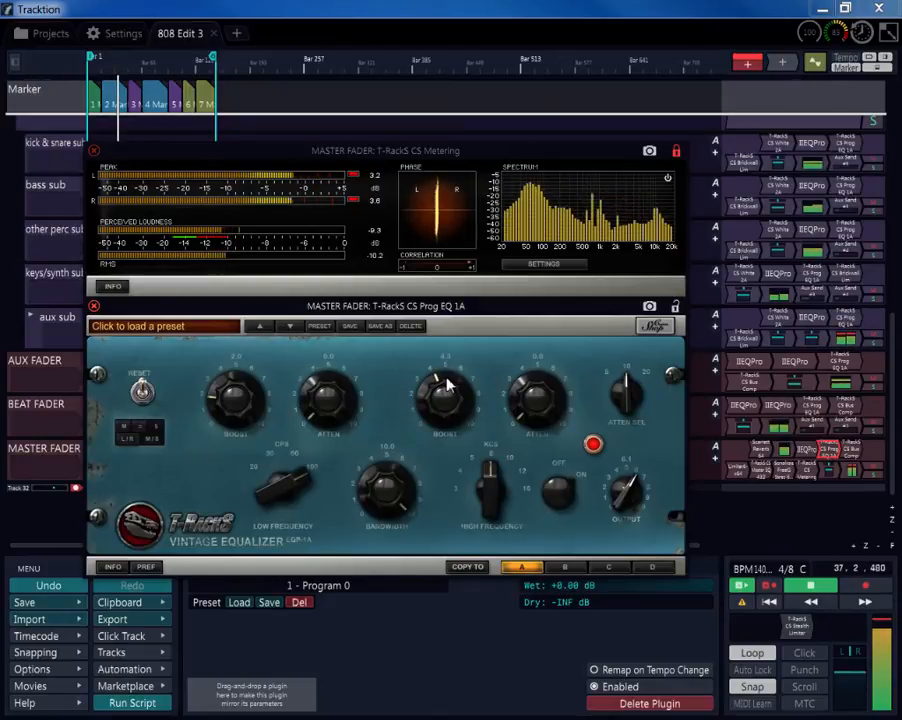
drag(444, 387, 447, 396)
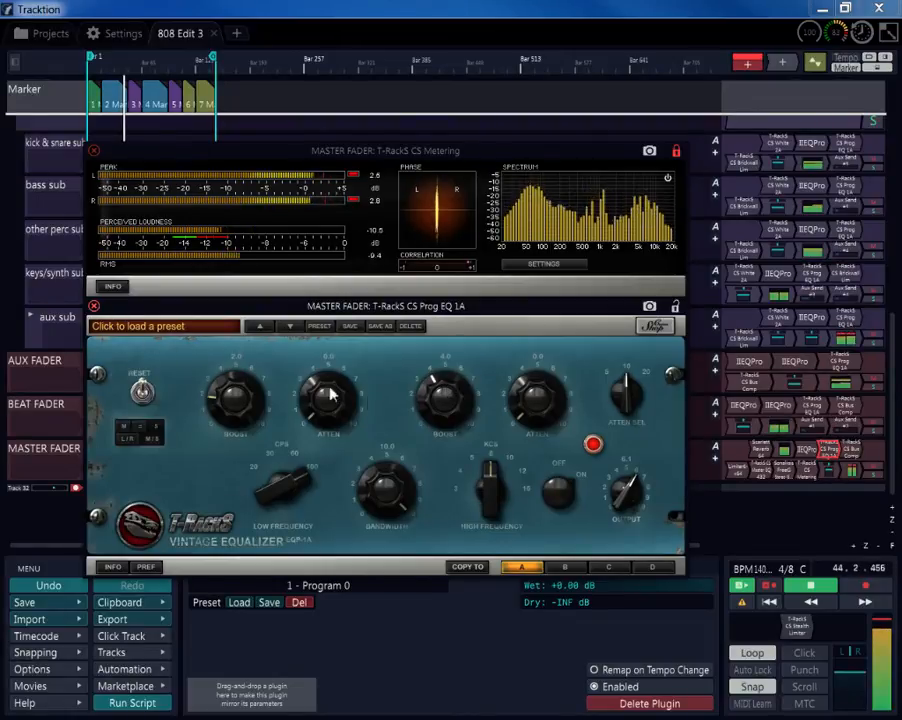
drag(441, 400, 443, 408)
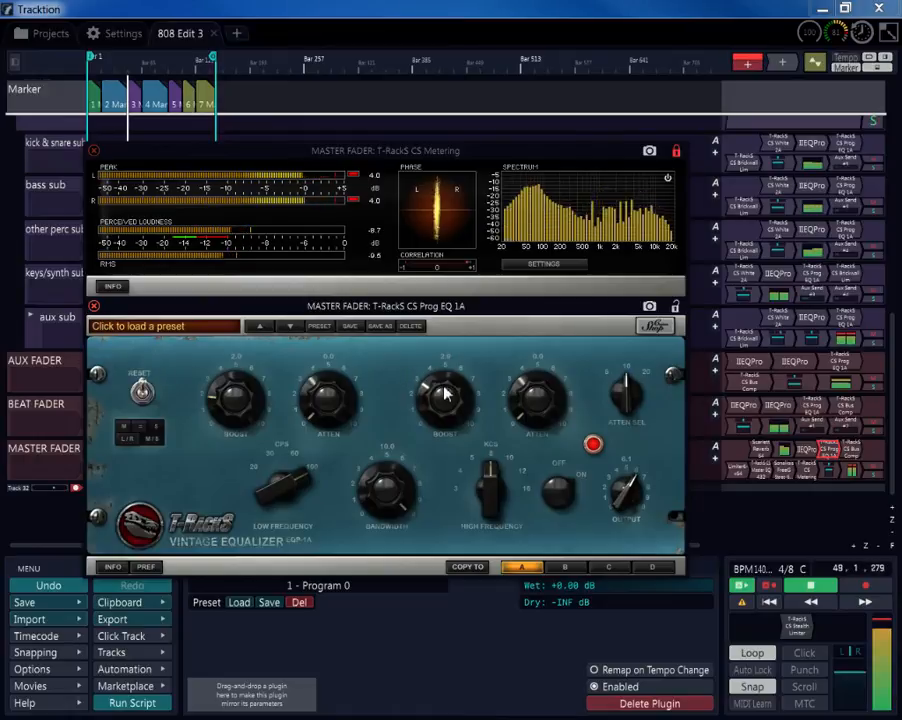
click(93, 305)
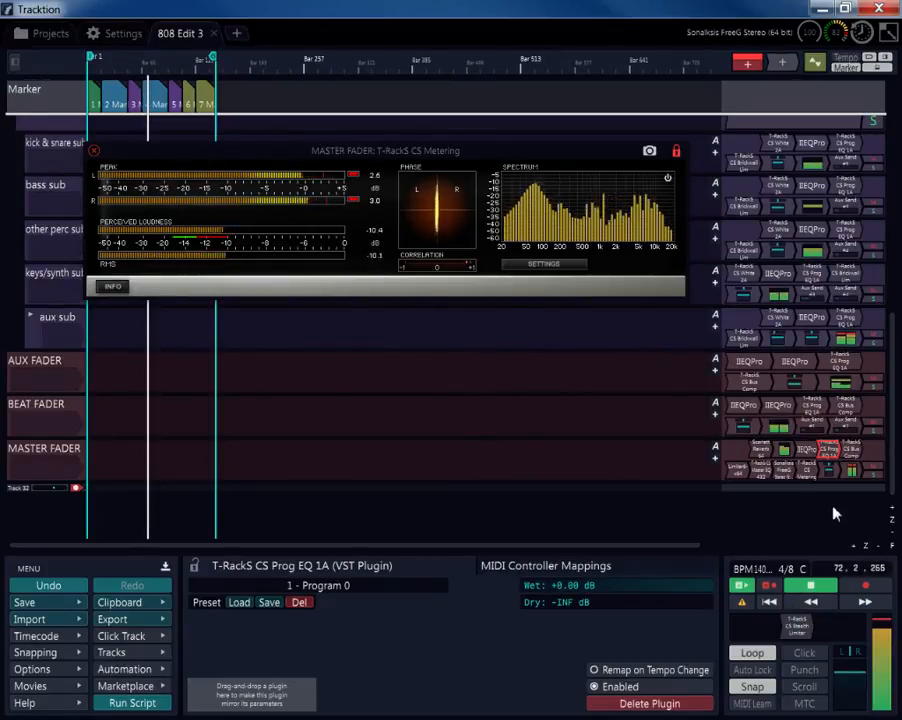
- Adjust the side channel's high shelving in the master fader's T-RackS CS Master EQ 432, close the plugin and stop playback
double_click(762, 467)
click(189, 332)
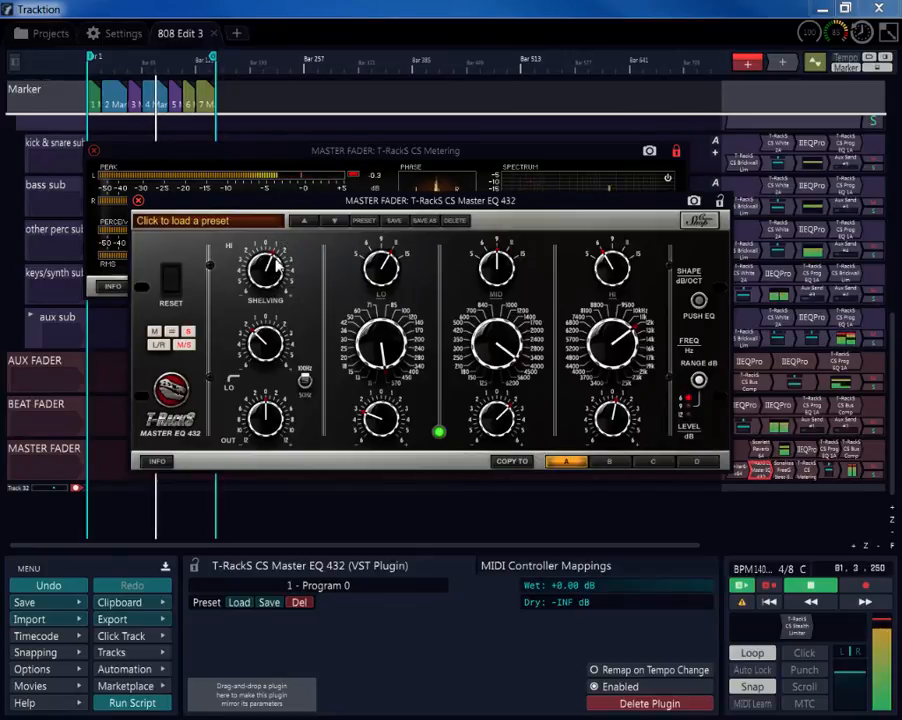
drag(386, 207, 368, 308)
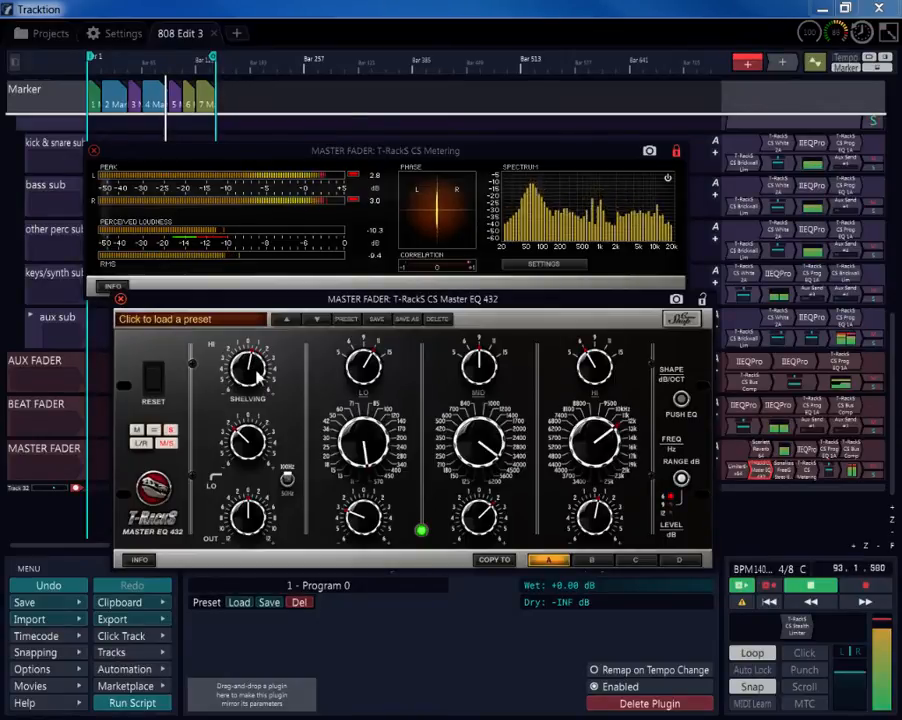
click(120, 298)
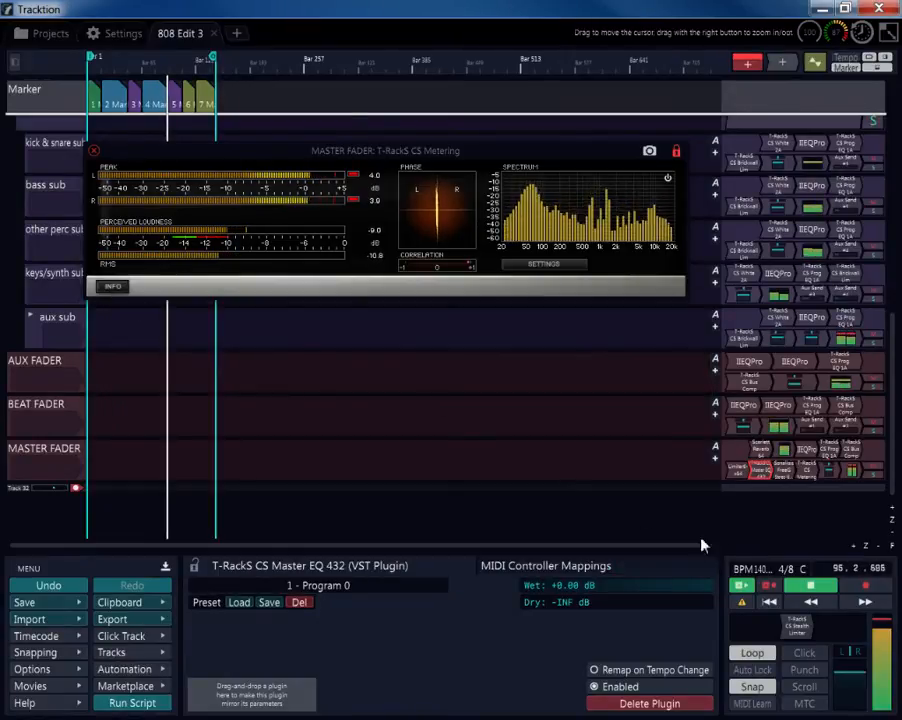
click(802, 568)
click(786, 586)
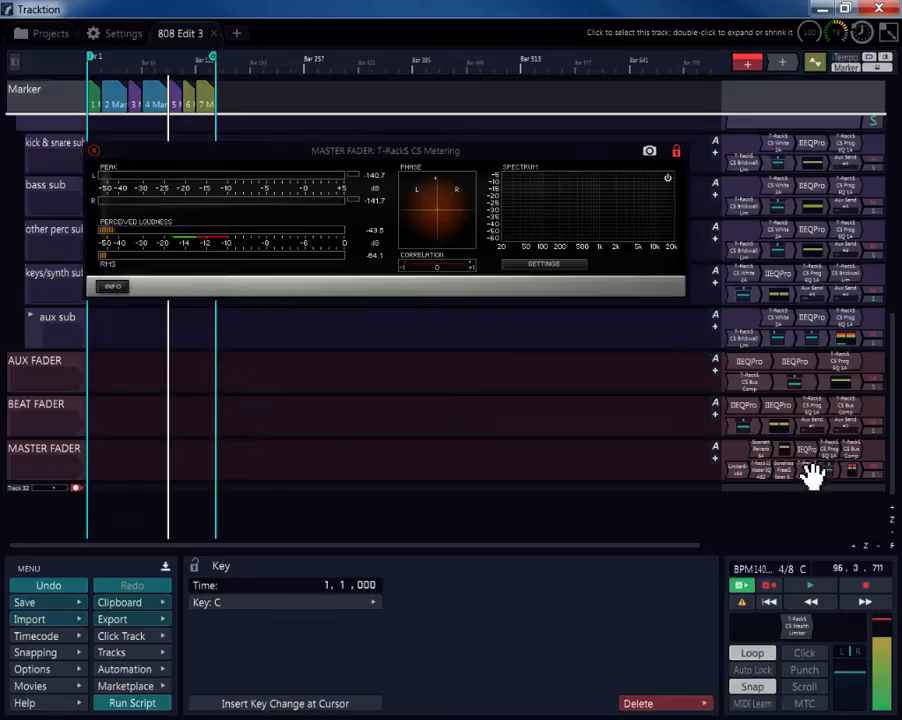
- Check the gain reduction meters of the master fader's Limiter6-x64 during playback, close the plugin and stop the song
double_click(741, 478)
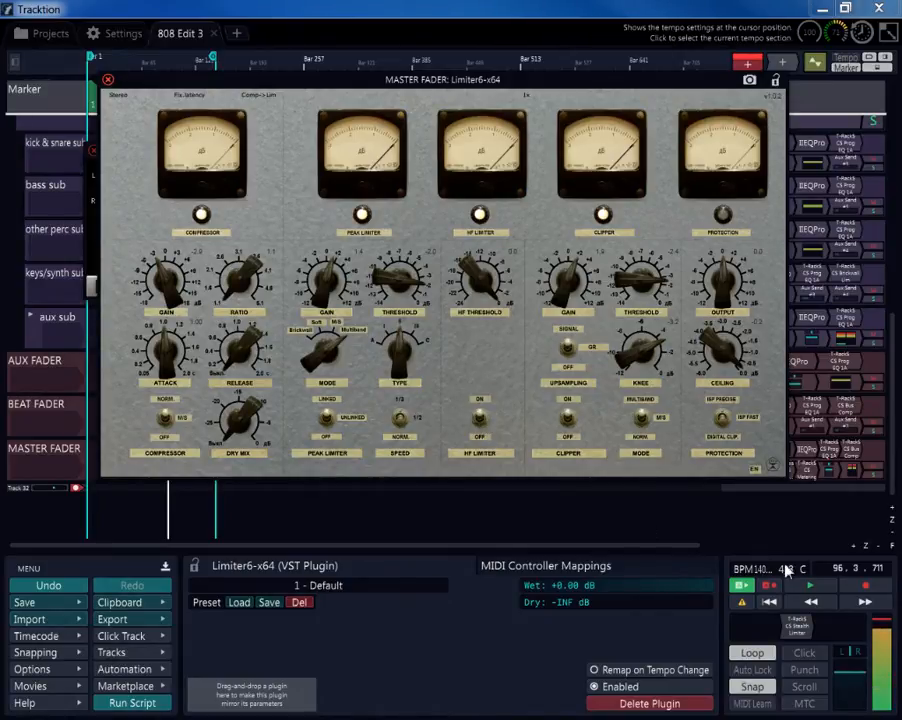
click(806, 588)
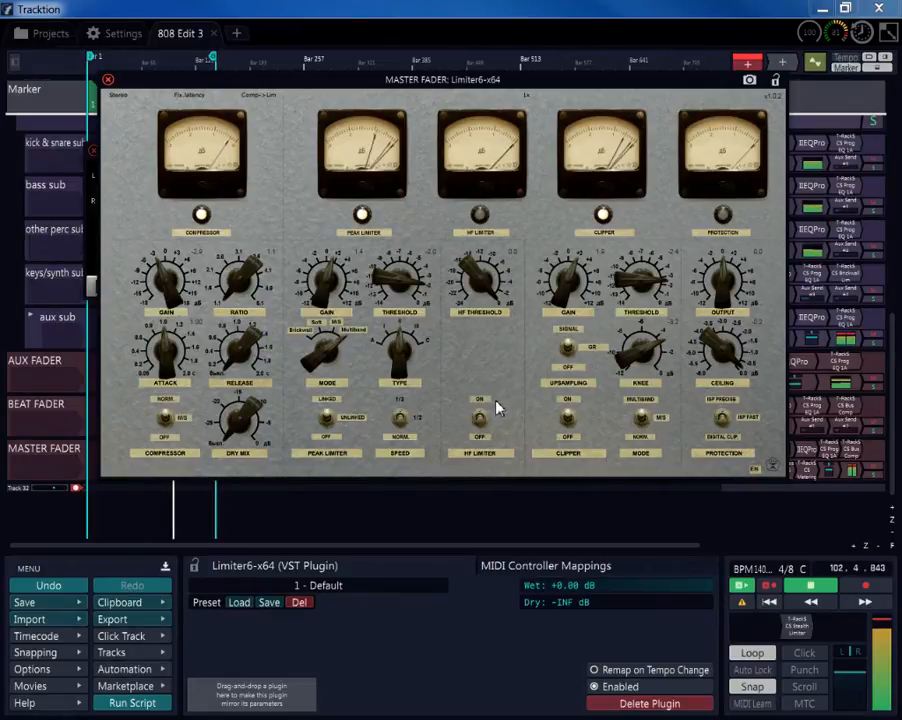
click(108, 80)
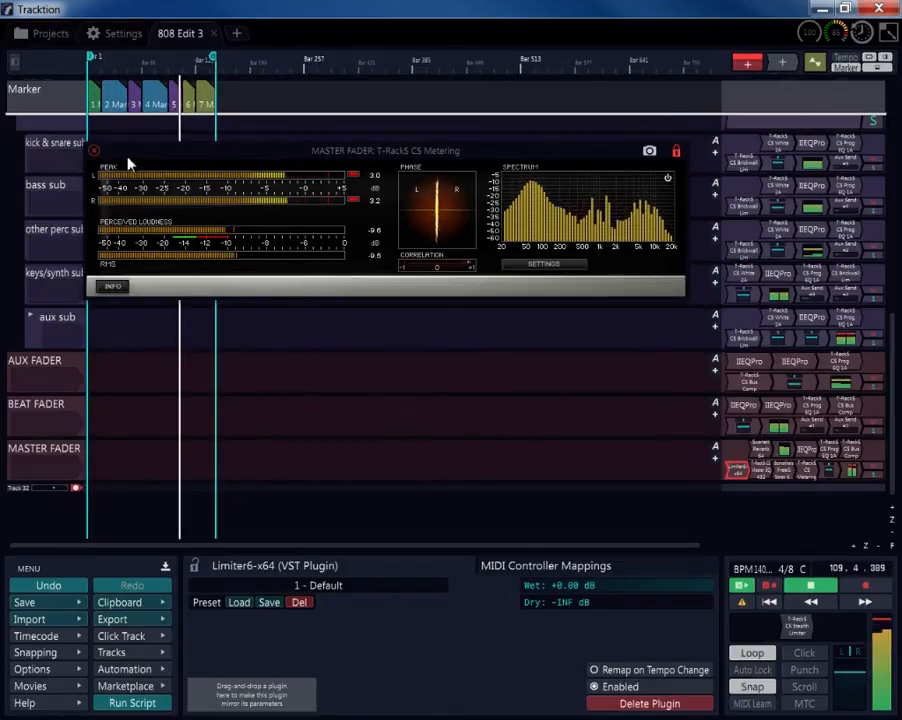
click(803, 587)
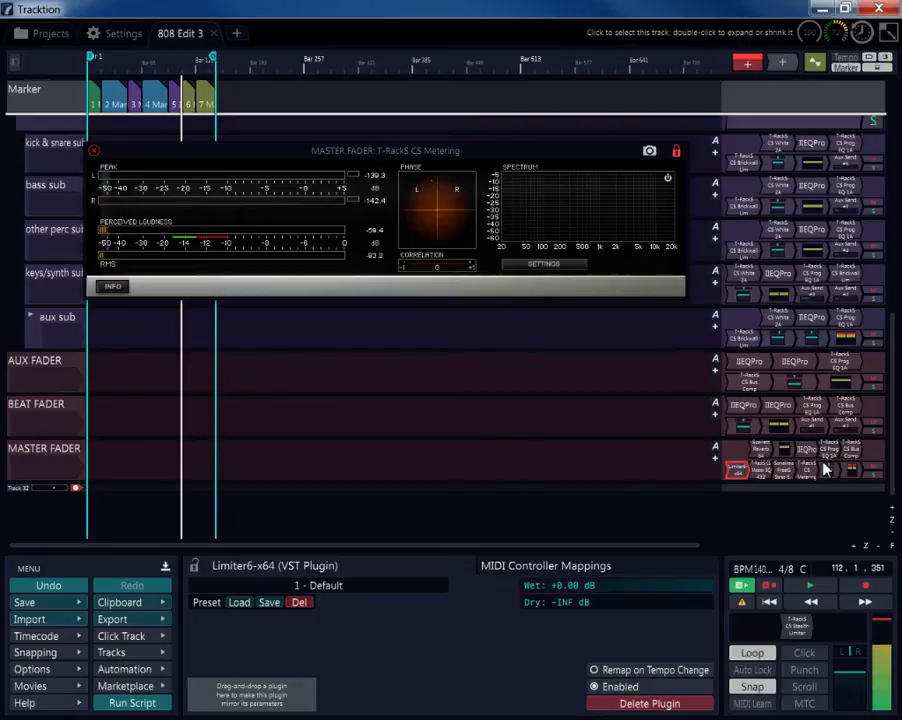
- Raise the high band level in the master fader's Master EQ 432 while playing from the start, close it and stop playback
click(769, 601)
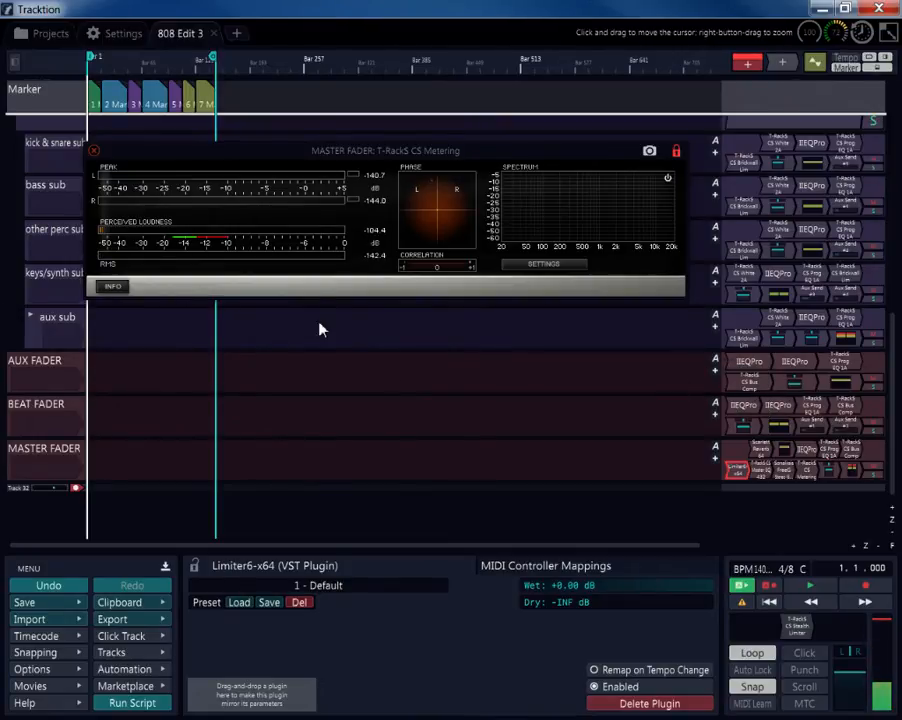
click(135, 358)
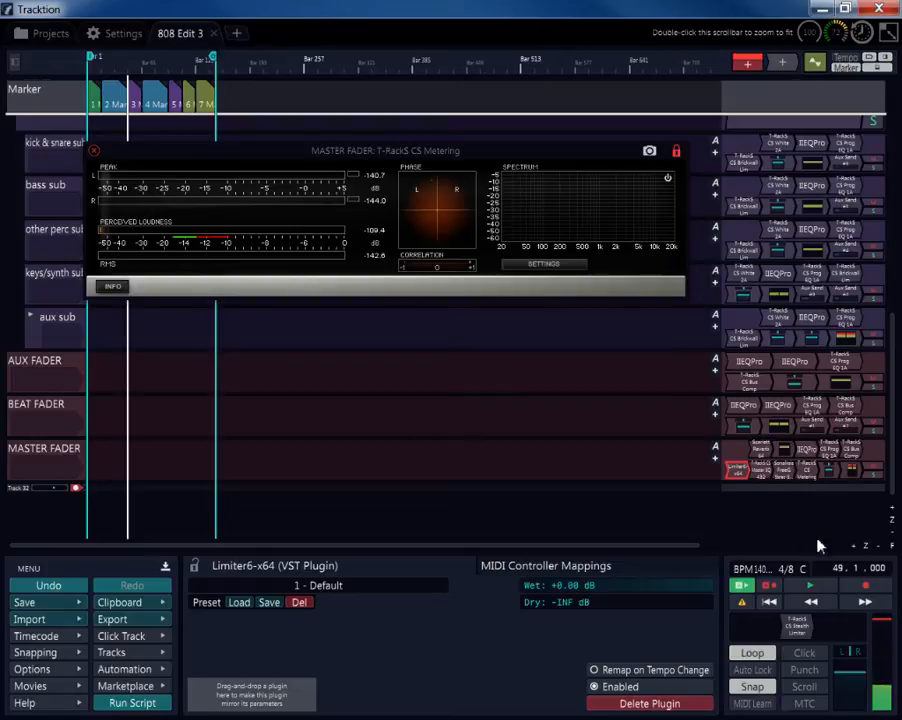
double_click(777, 472)
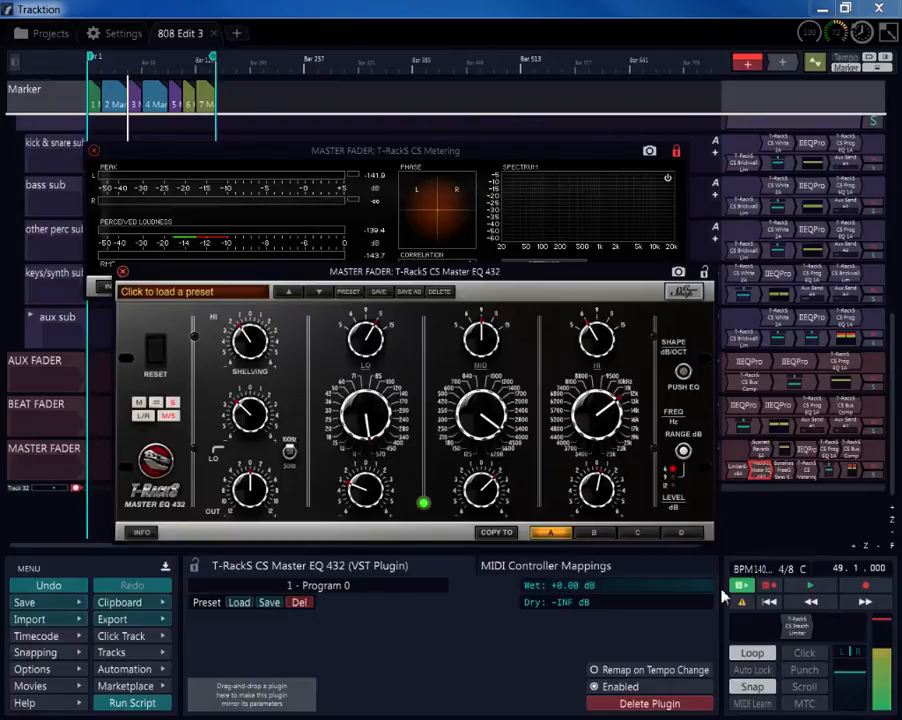
click(769, 601)
click(810, 585)
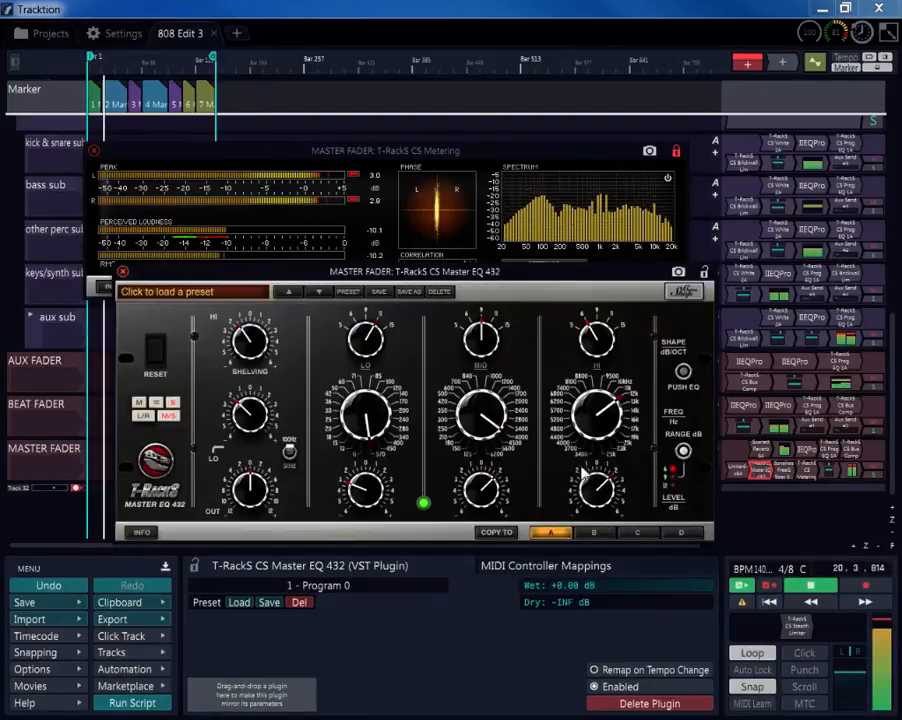
click(122, 272)
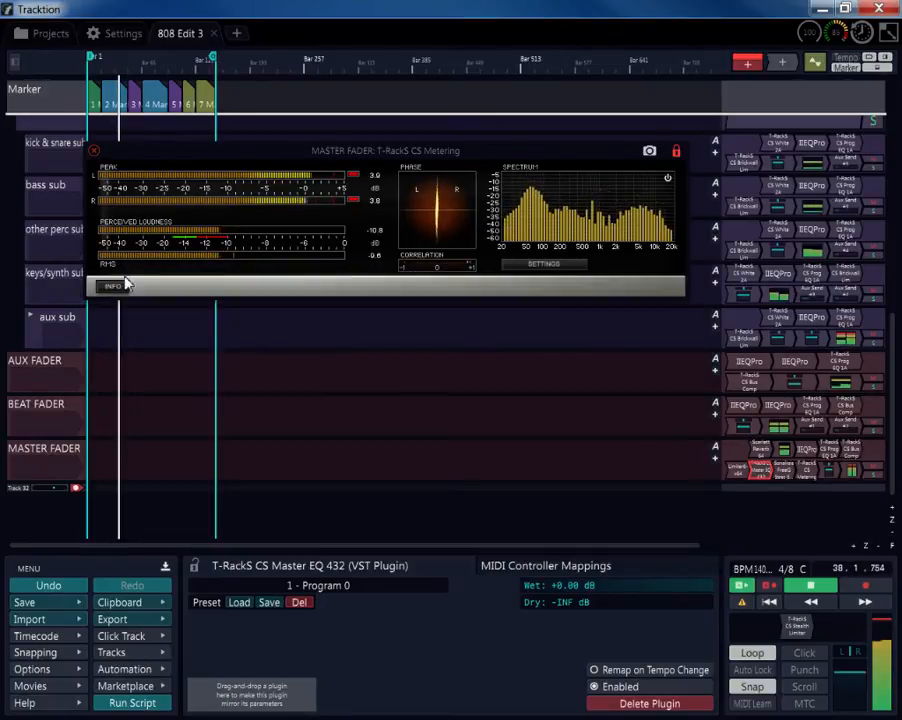
click(810, 586)
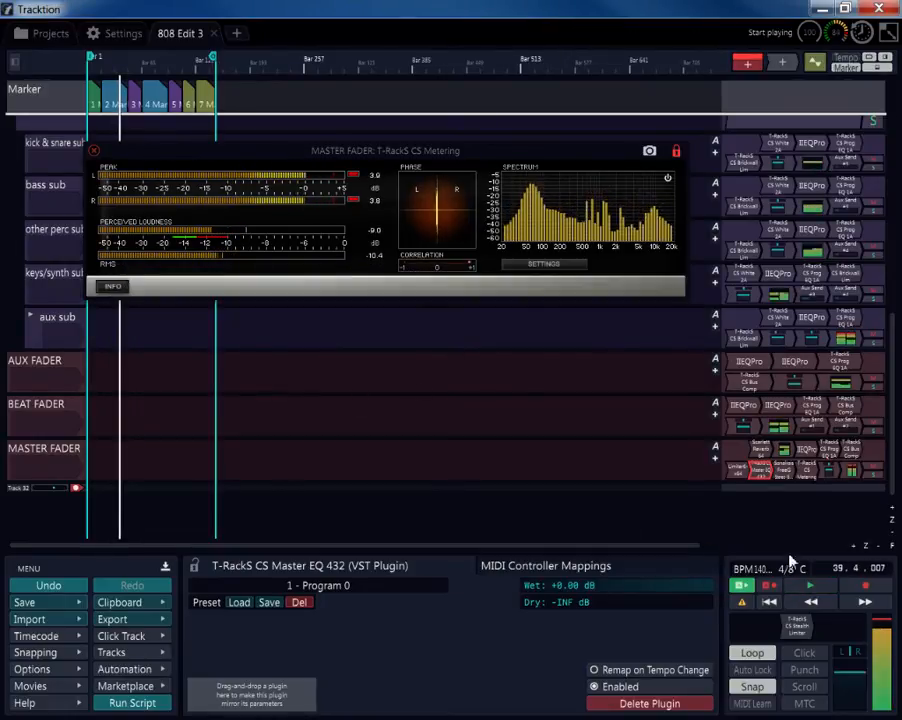
- Set the Master EQ 432 high shelving to 0 and lower its output, audition from the start and close the Metering window
double_click(762, 474)
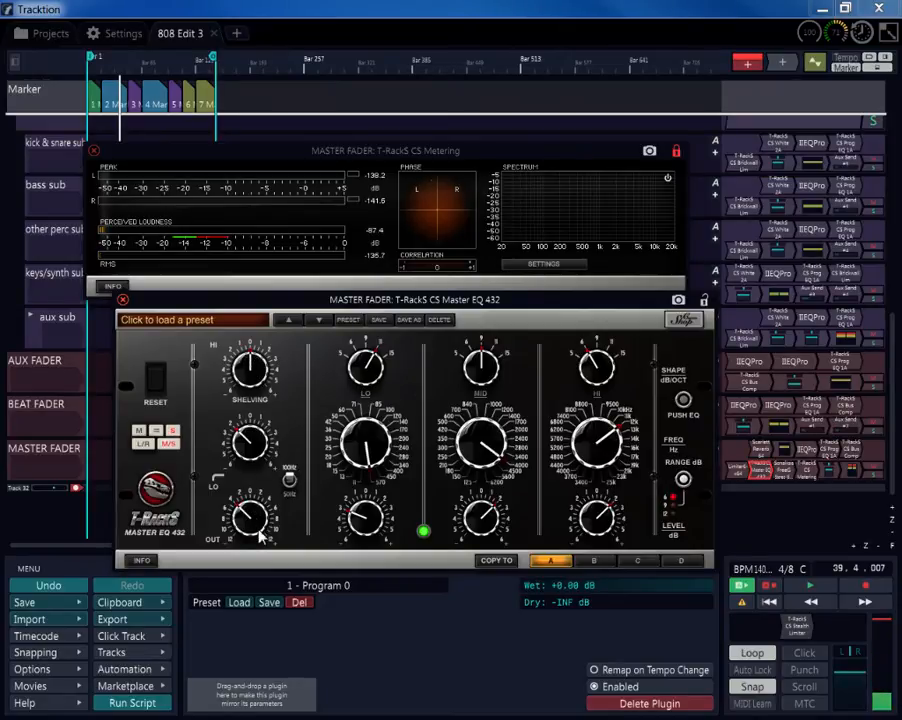
click(811, 600)
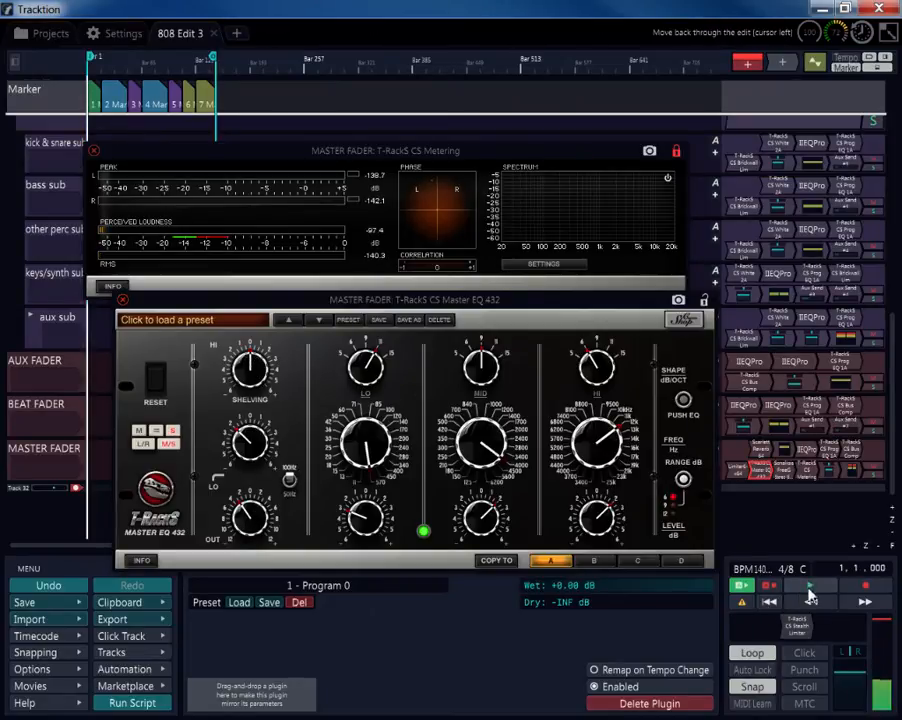
click(810, 588)
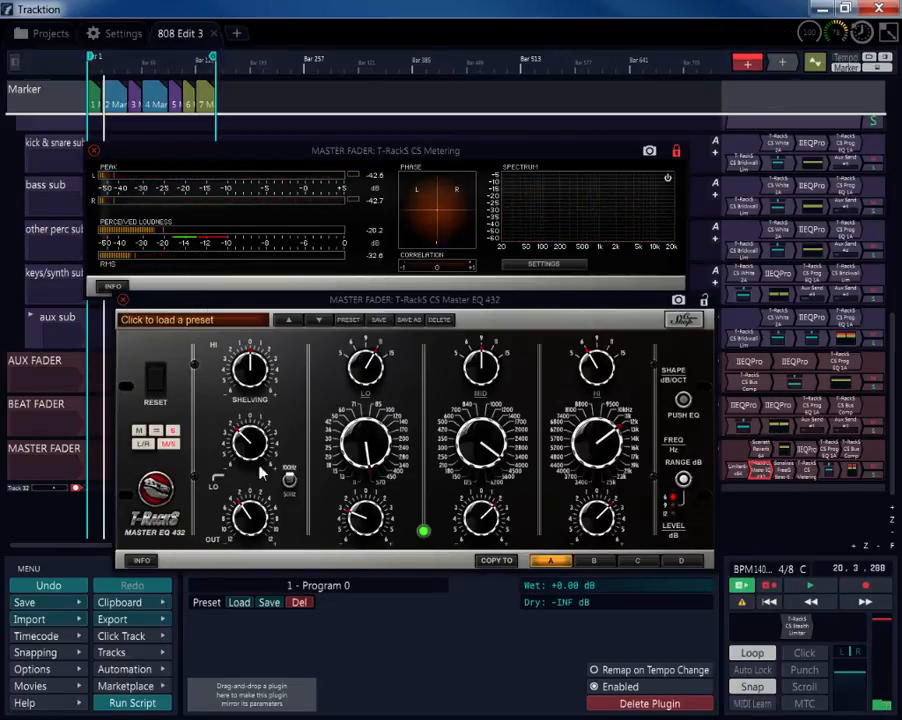
click(93, 150)
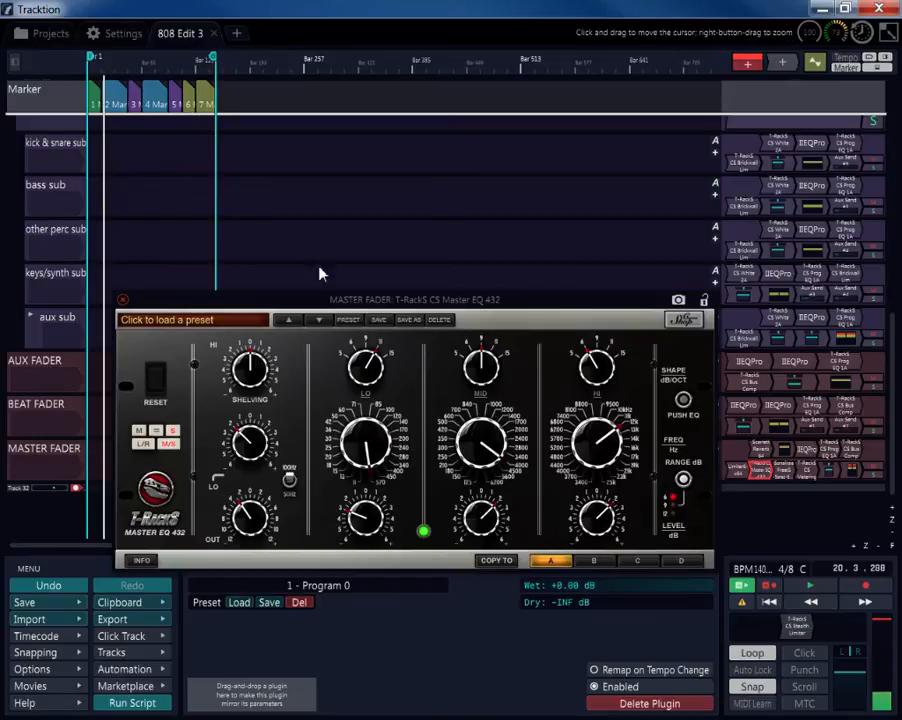
- Lower the aux sub's last Volume & Pan plugin while playing from the start, comparing against the level meter beside it
click(769, 601)
click(818, 588)
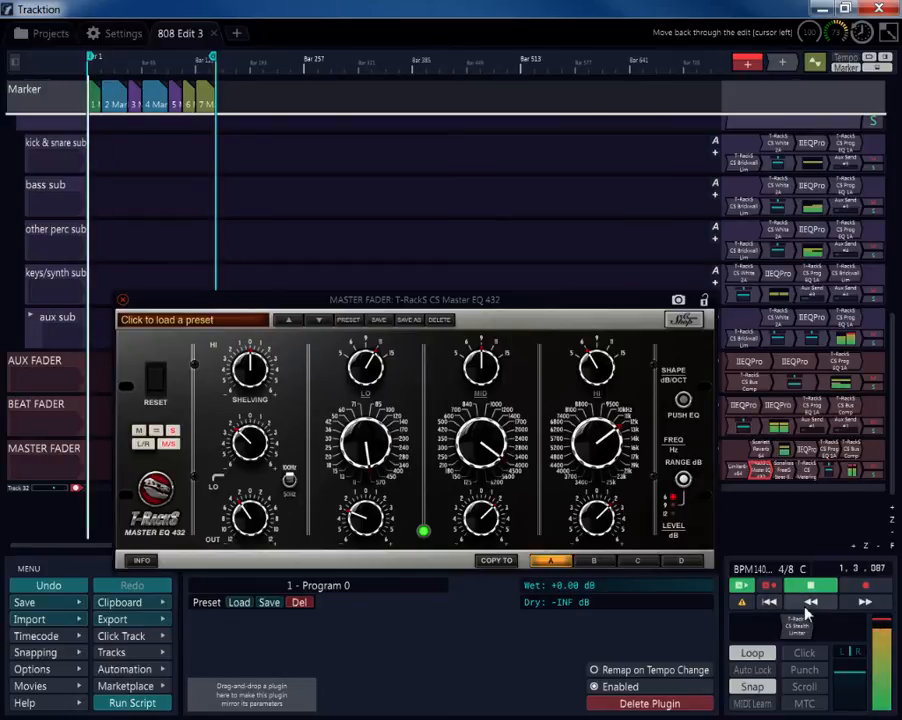
click(822, 340)
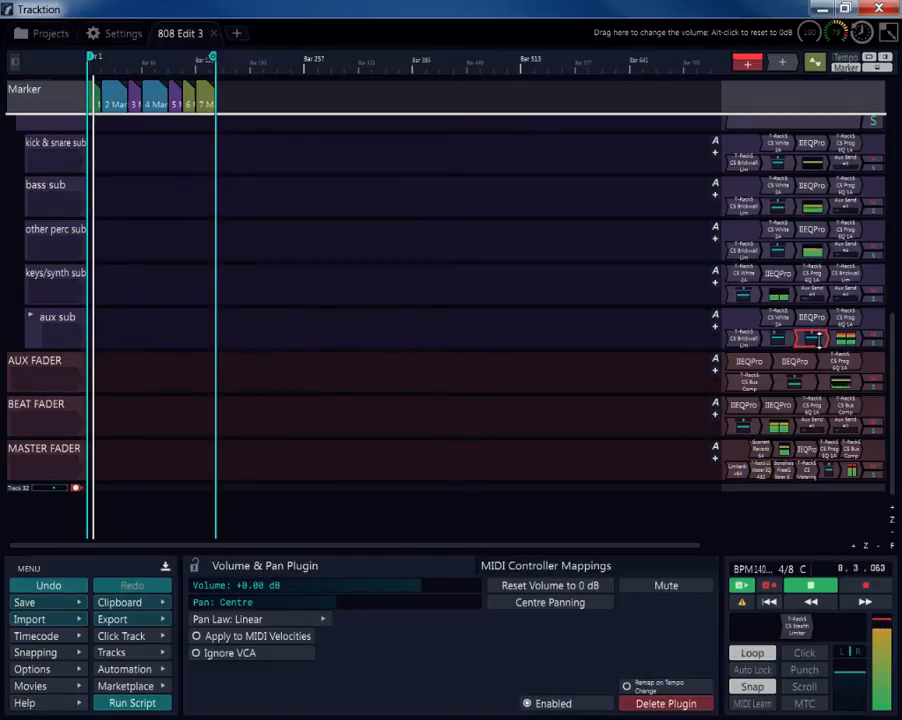
drag(822, 341, 818, 364)
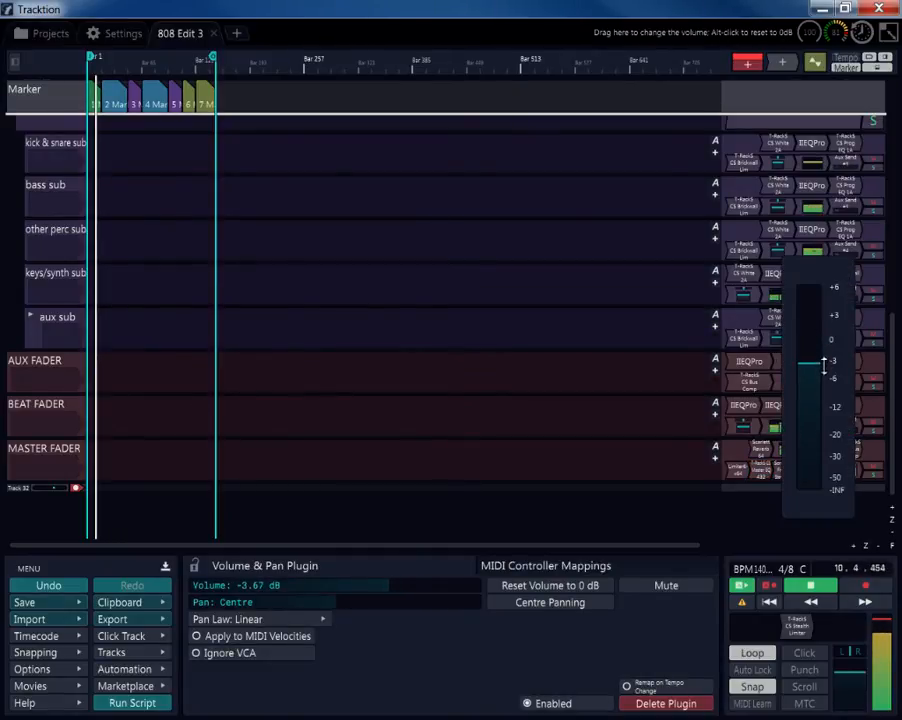
click(840, 340)
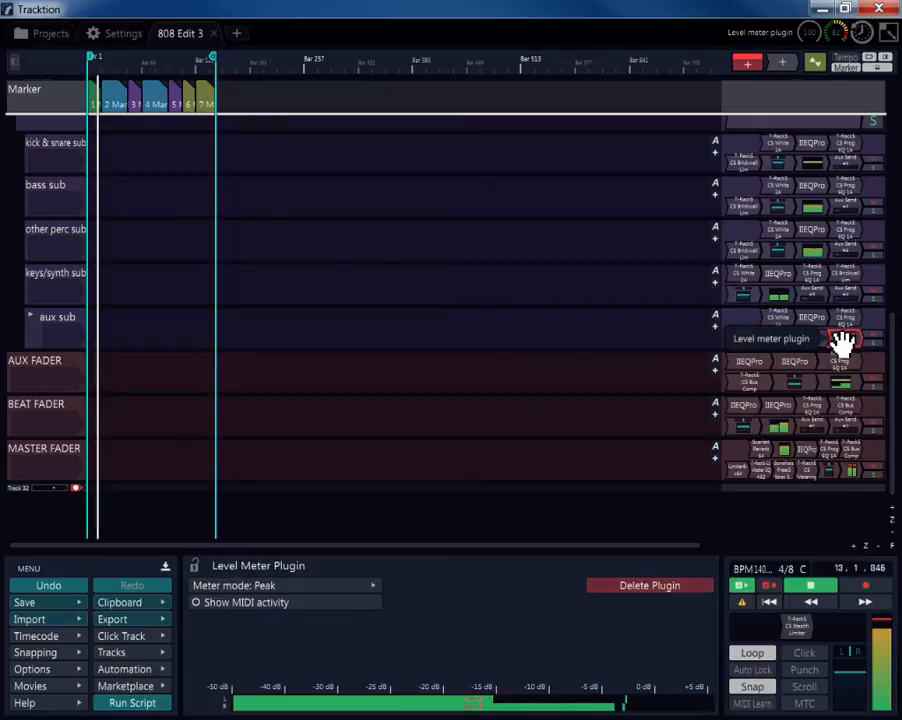
mouse_move(831, 343)
mouse_down()
mouse_move(820, 345)
mouse_move(820, 357)
mouse_up()
click(836, 339)
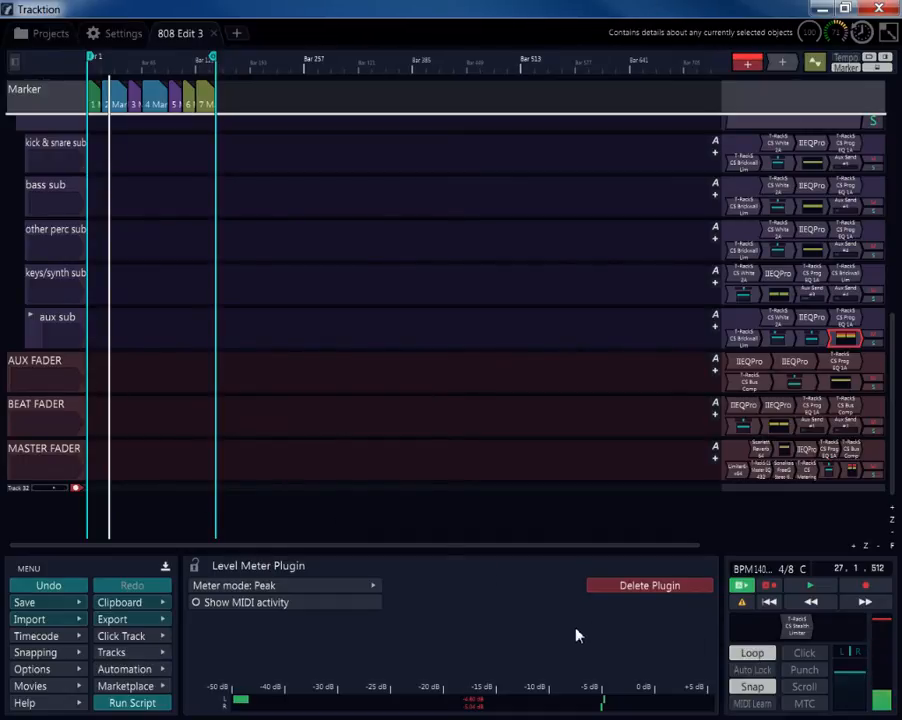
- Replay the song from the start to check the aux sub's peak level meter
click(770, 602)
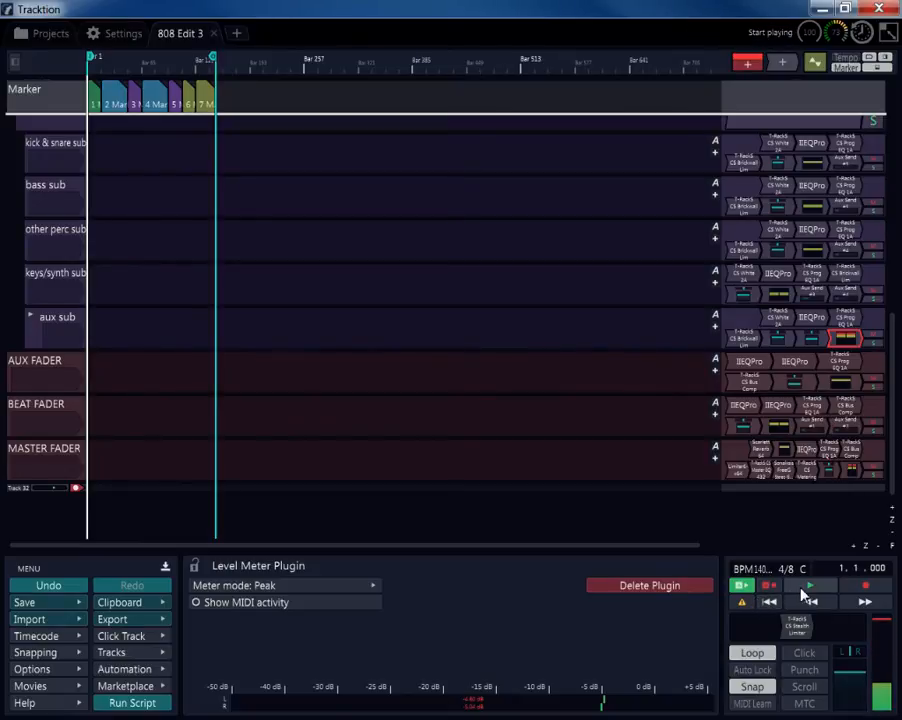
click(806, 591)
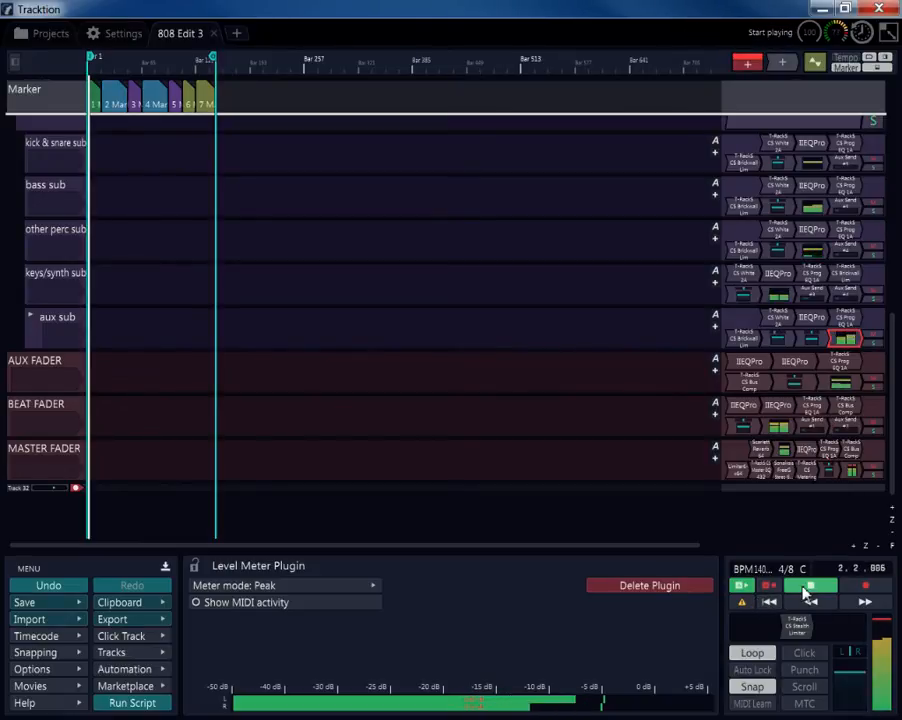
click(806, 591)
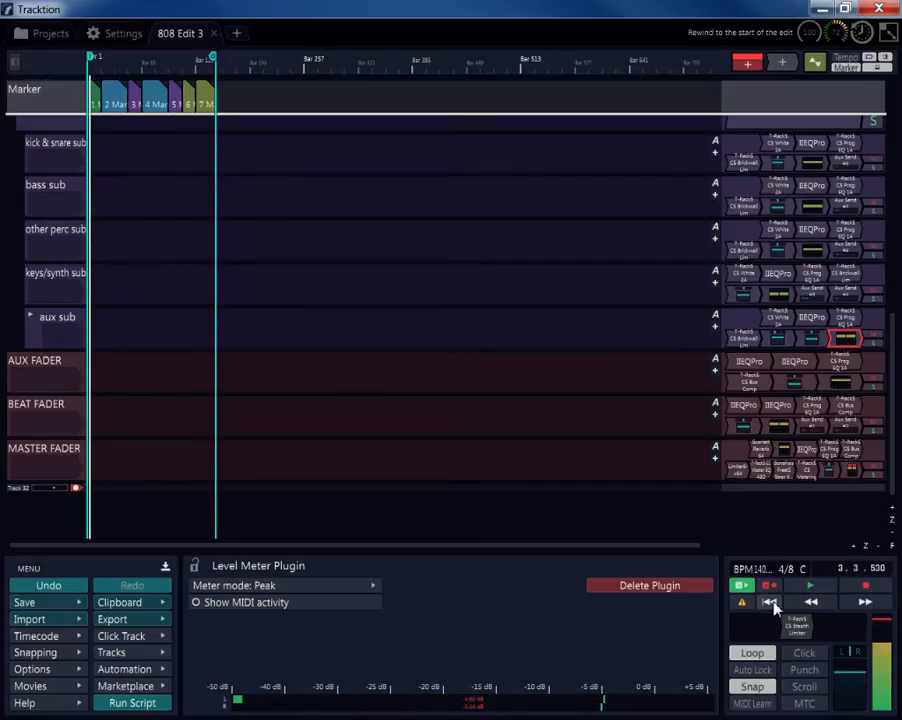
click(771, 602)
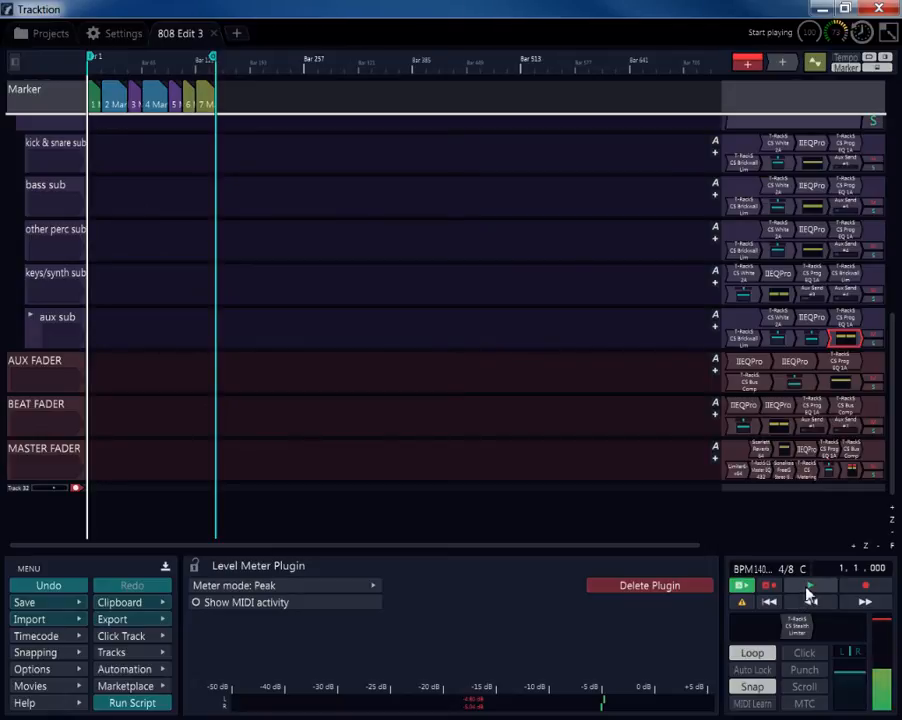
click(810, 591)
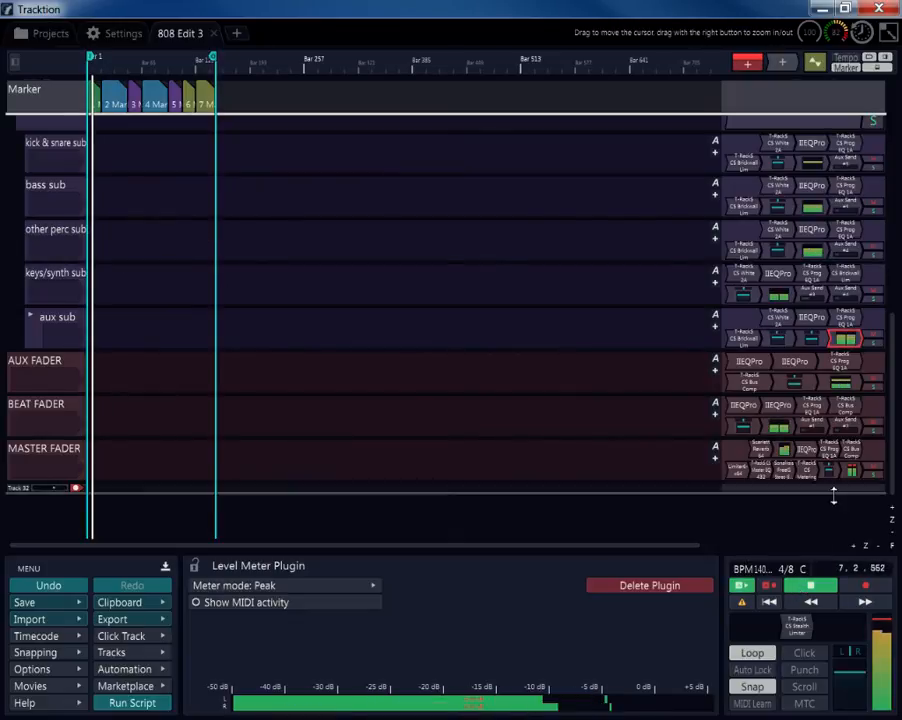
- Turn the ISPL option off in the master output's T-RackS CS Stealth Limiter and close the plugin
mouse_move(892, 413)
mouse_down()
mouse_move(890, 390)
mouse_move(891, 398)
mouse_up()
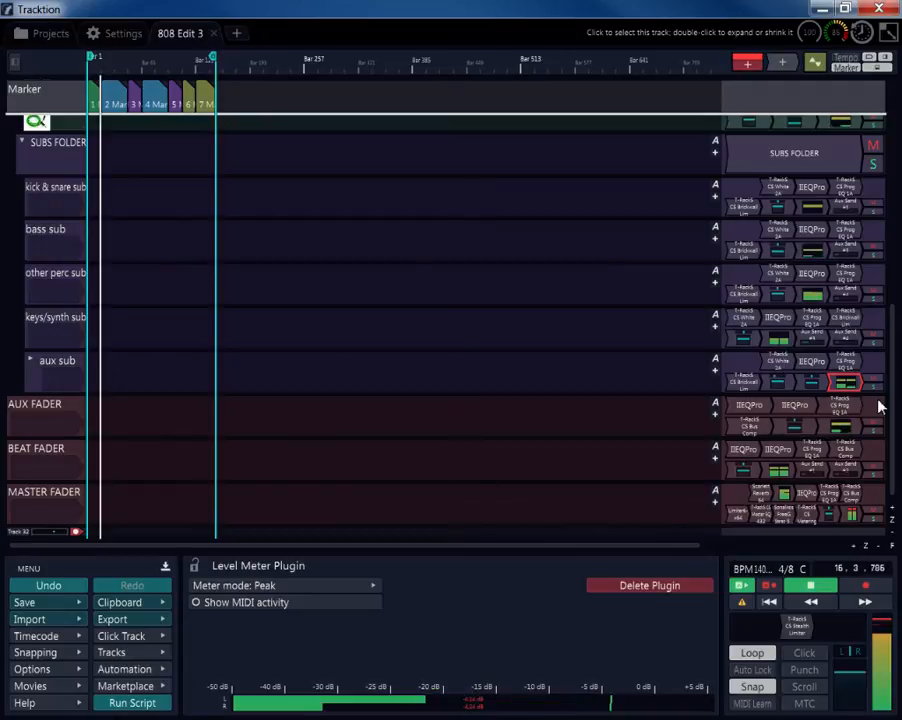
double_click(797, 626)
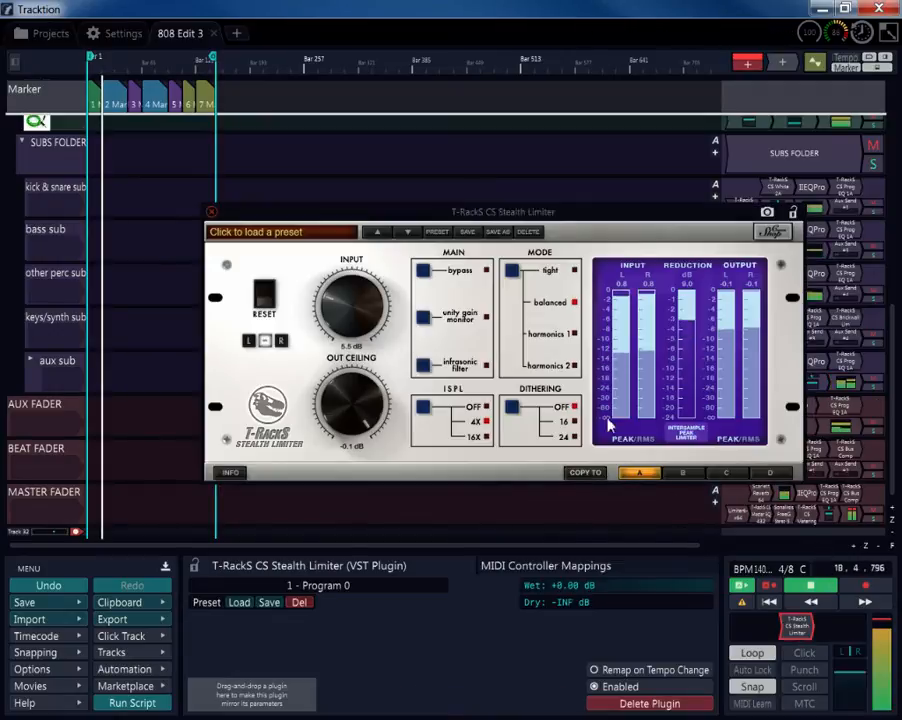
click(424, 408)
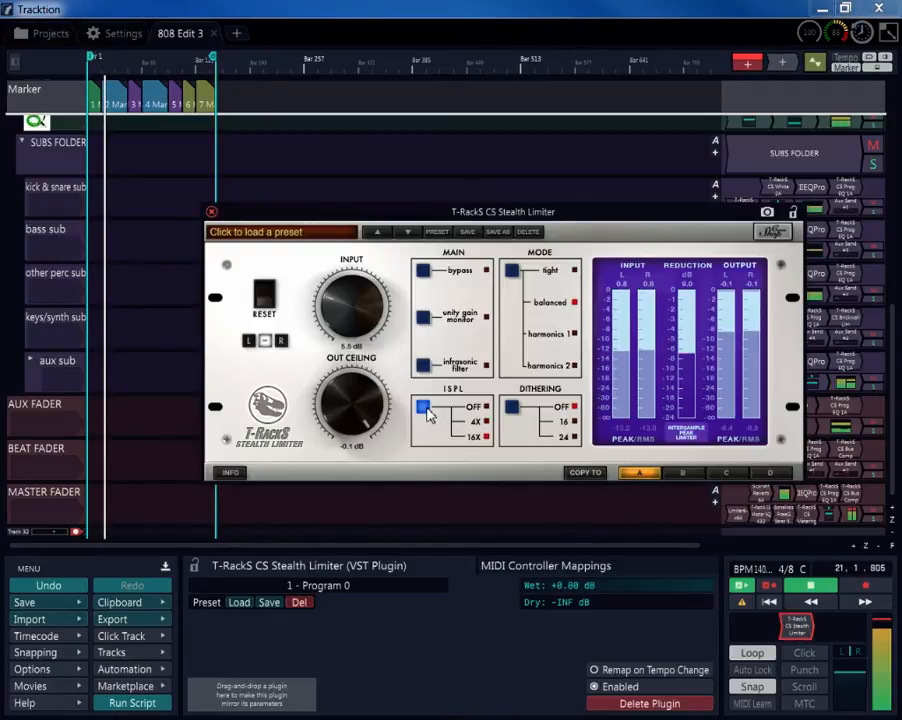
click(424, 408)
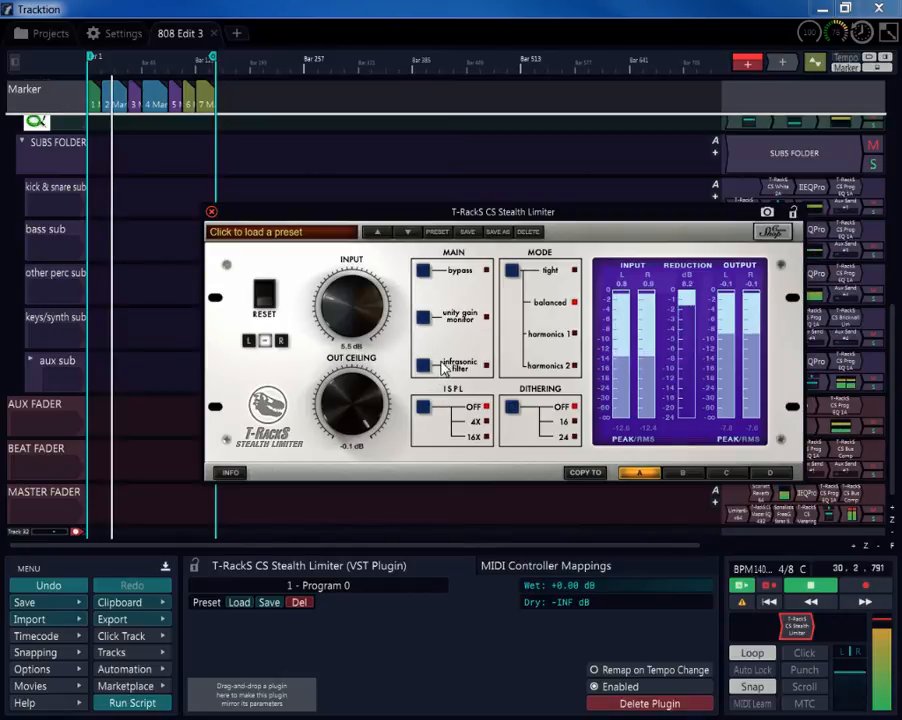
click(211, 212)
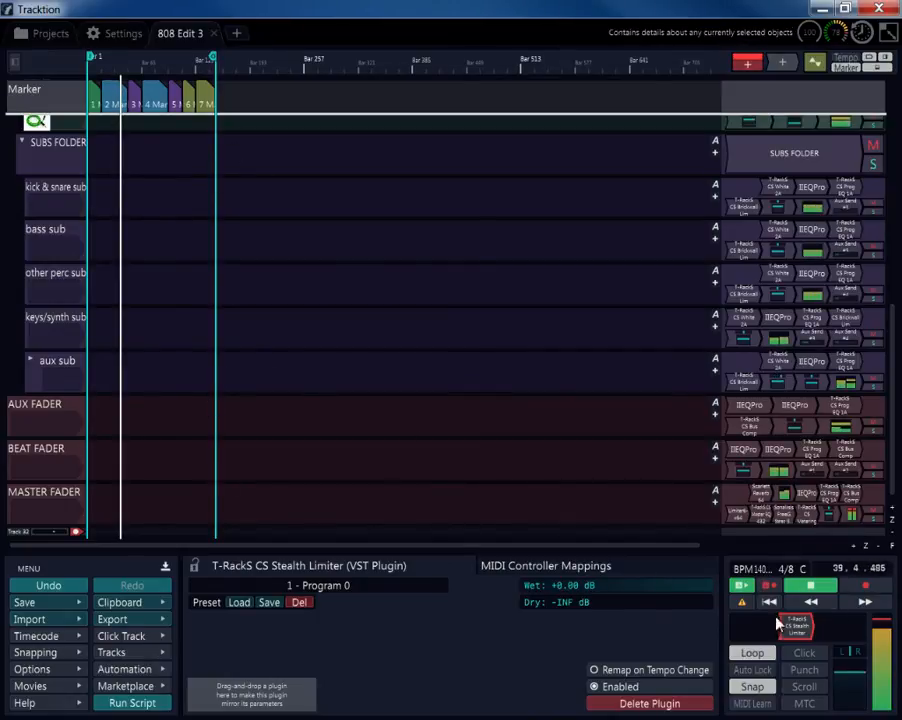
- Render the marked region to the stereo WAV file 808 Edit 3 Export 1 at 48000 Hz and 16-bit
click(130, 620)
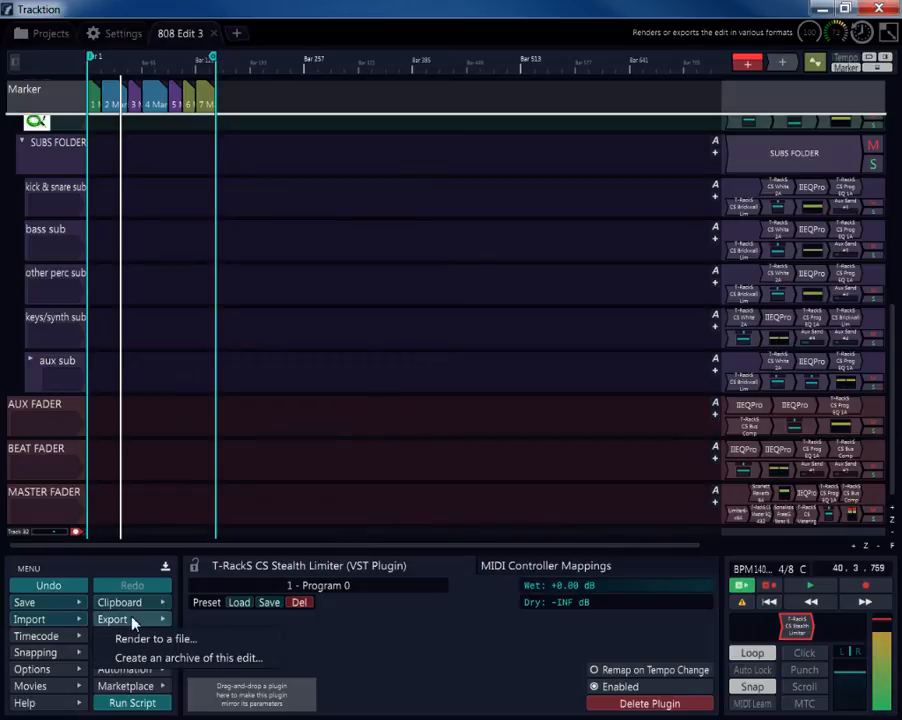
click(187, 642)
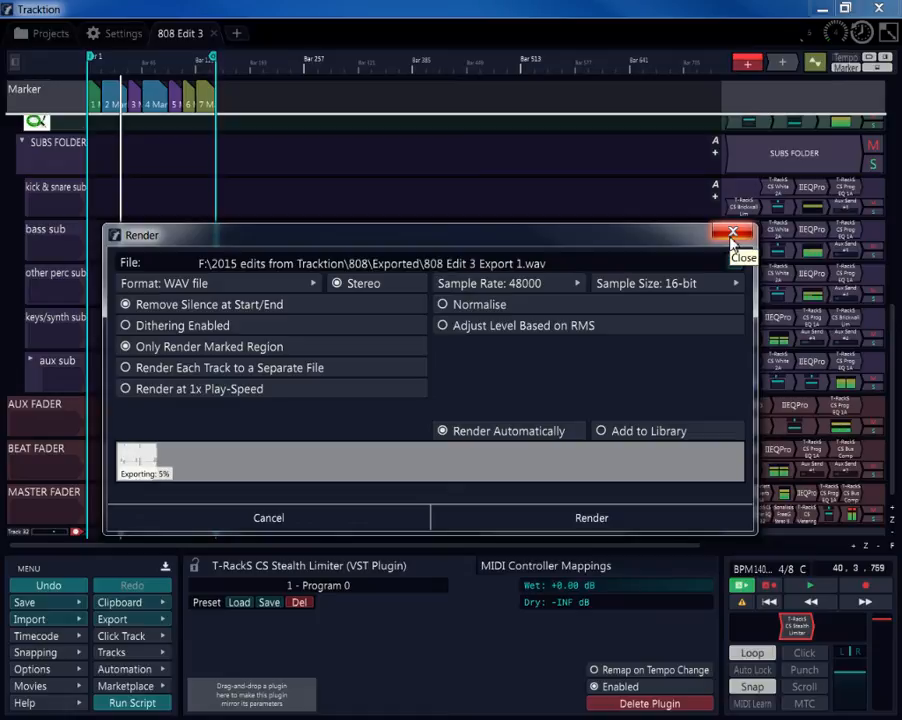
click(592, 520)
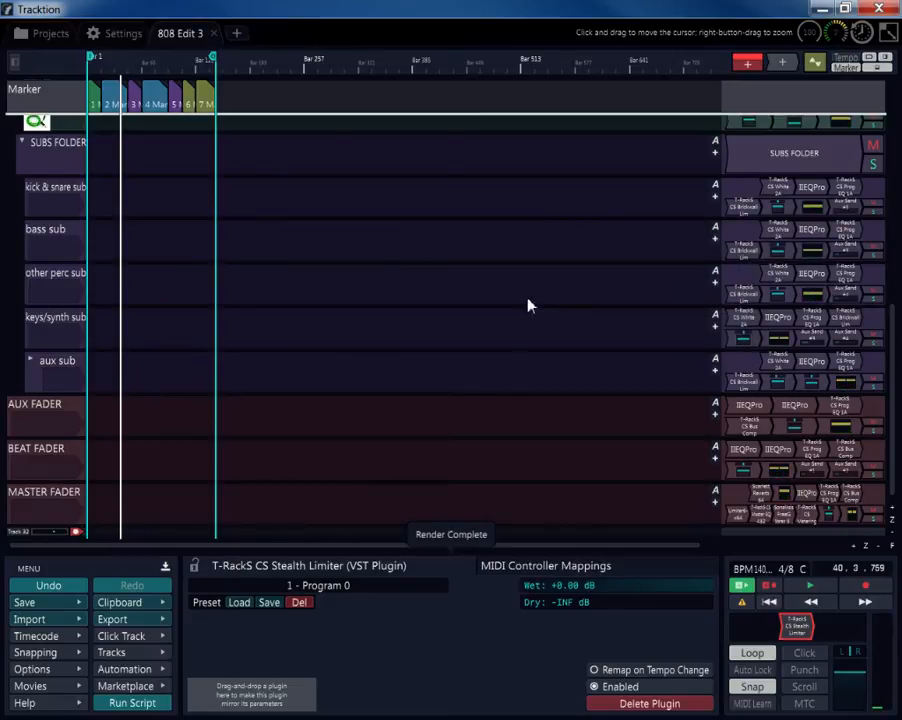
- Preview the exported audio file 808 Edit 3 Export 1 in the 808 project and stop it
click(50, 34)
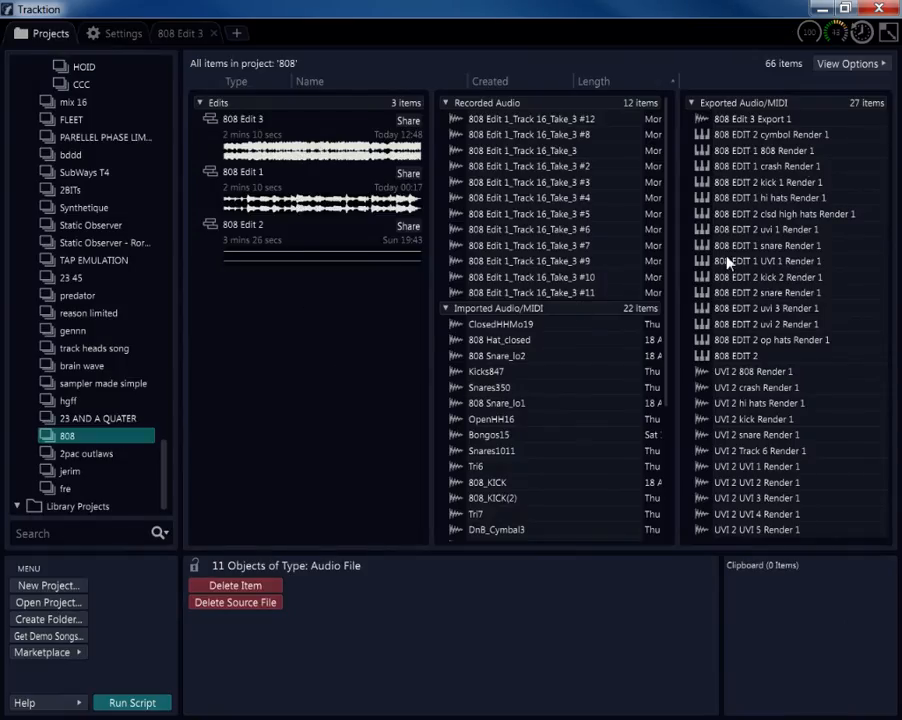
click(759, 120)
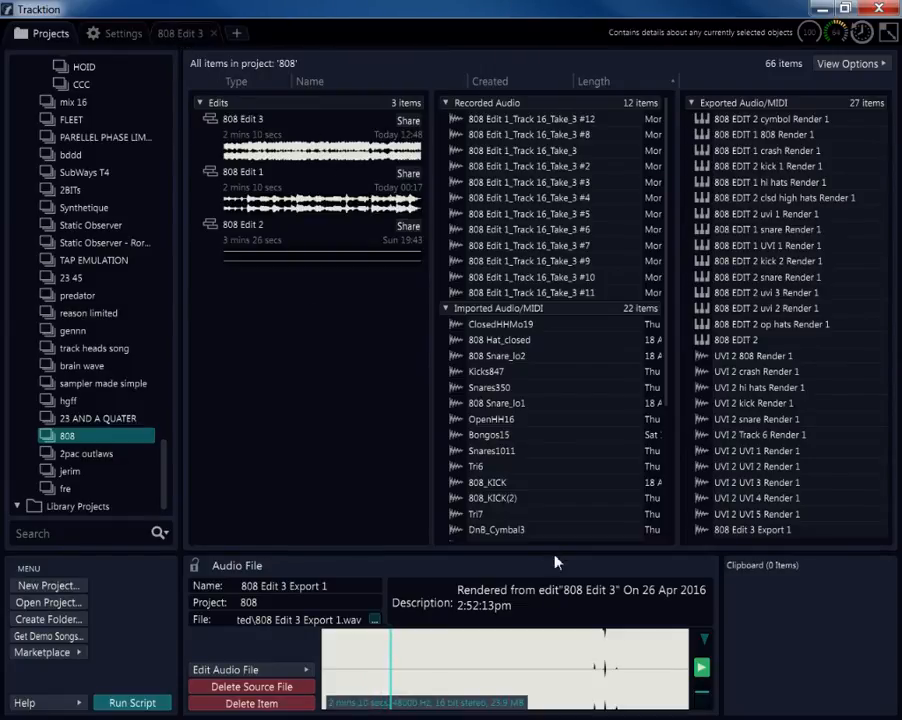
click(701, 667)
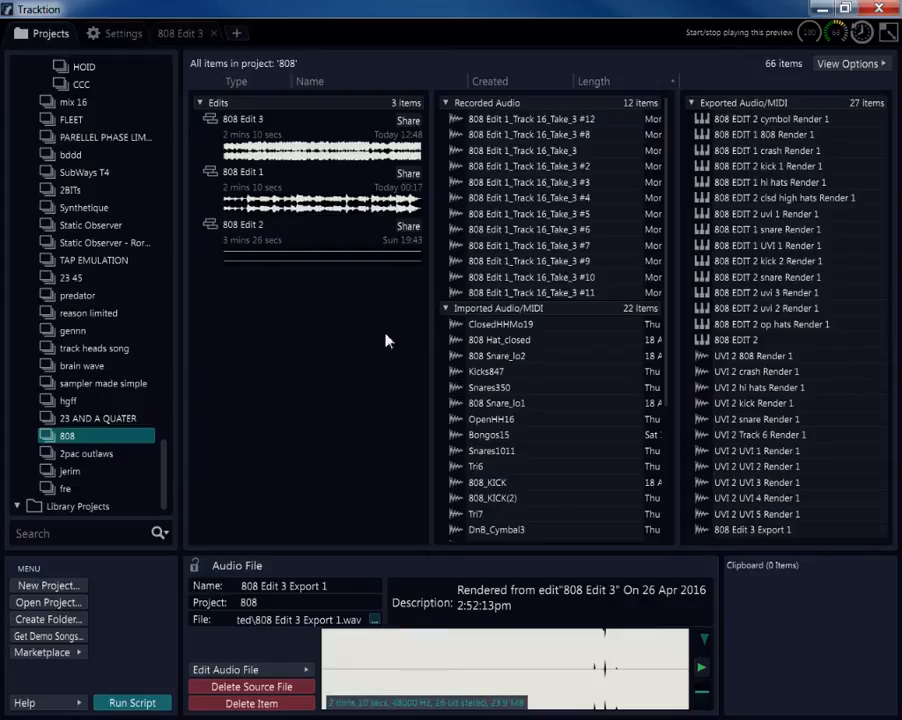
- Set the input gain of 808 Edit 3's master T-RackS CS Stealth Limiter to 2.1 dB while playing the song from the start
click(182, 33)
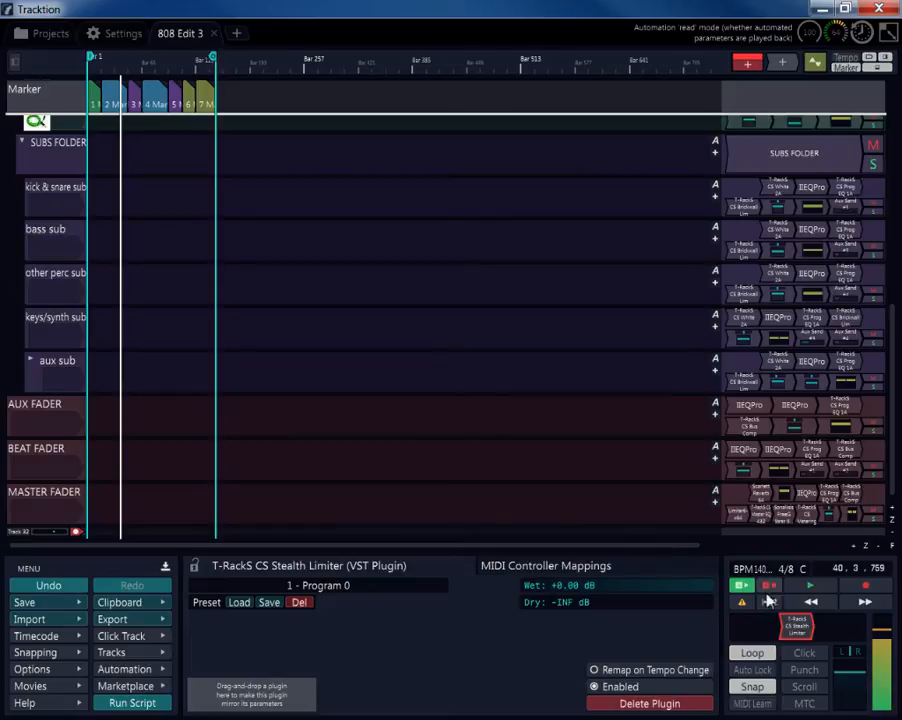
double_click(797, 627)
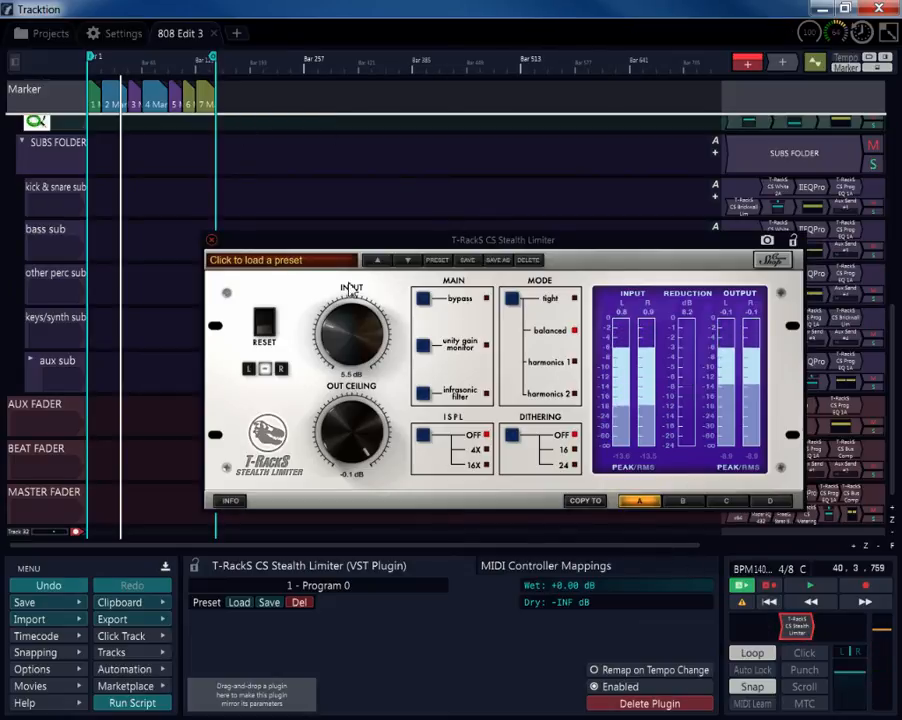
drag(346, 330, 353, 343)
click(769, 602)
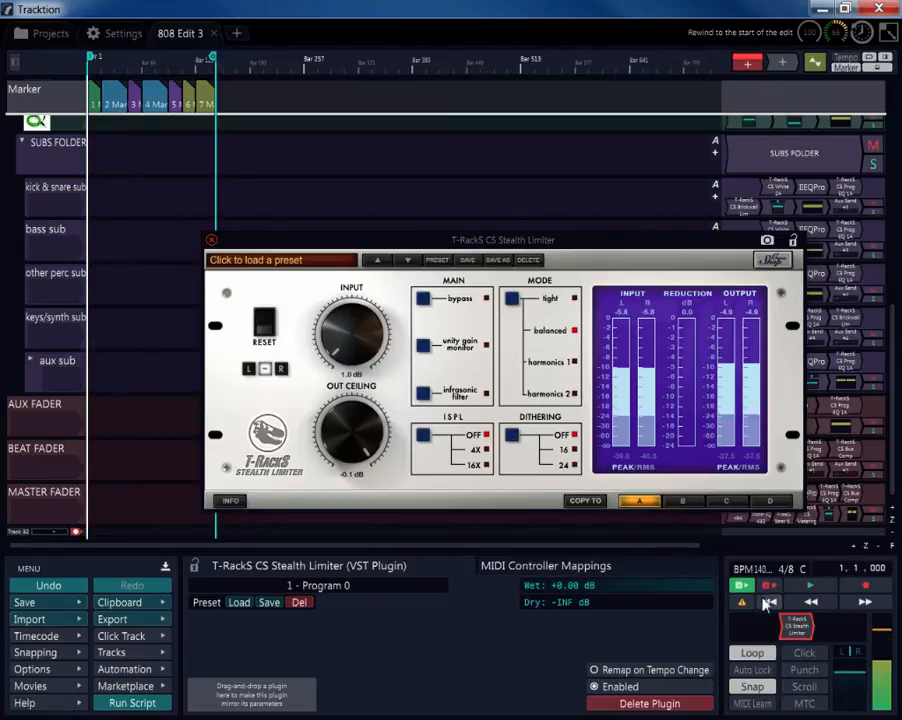
click(810, 585)
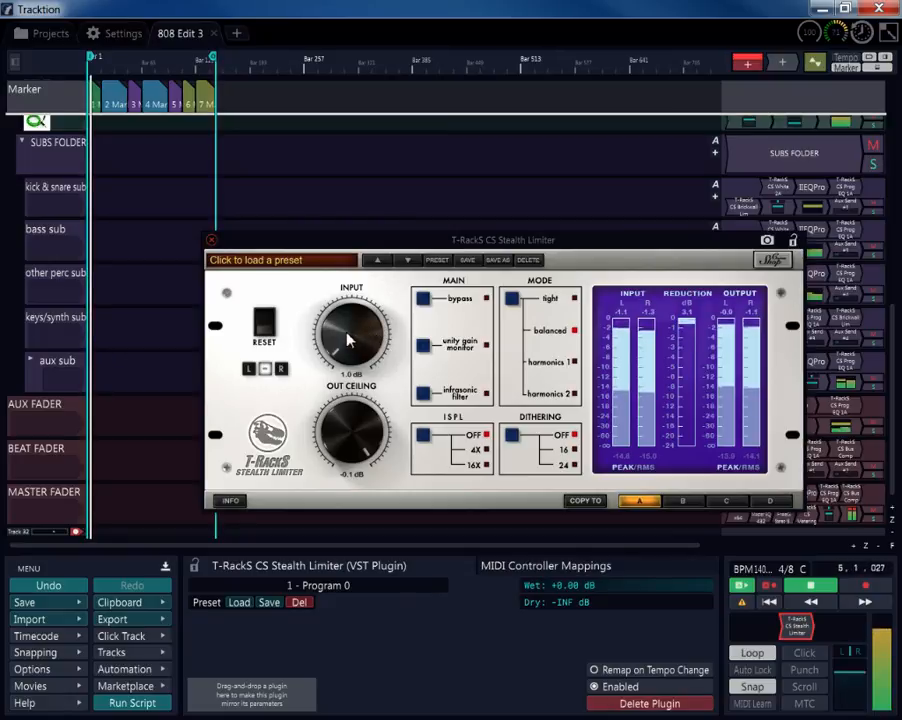
drag(347, 333, 347, 322)
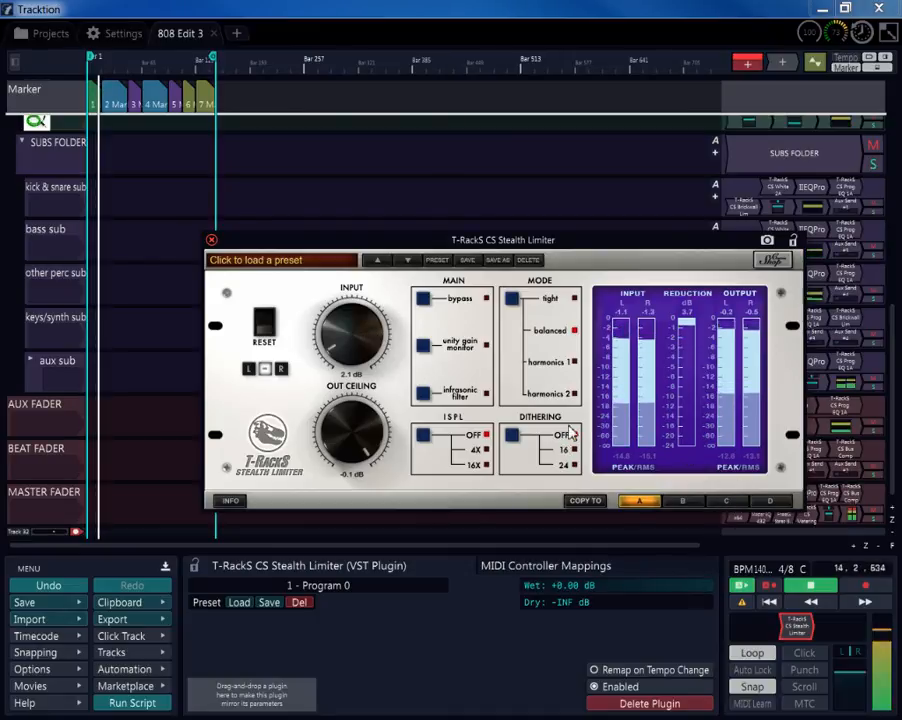
click(814, 587)
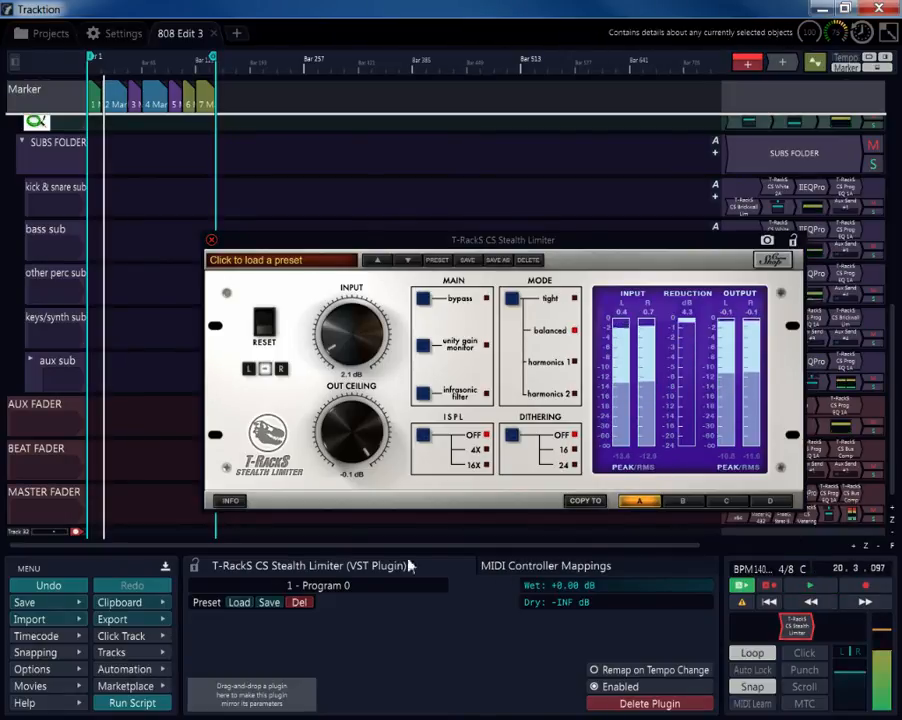
- Render the marked region to a stereo 48000 Hz, 16-bit WAV, overwriting the existing file 808 Edit 3 Export 1
click(134, 621)
click(140, 639)
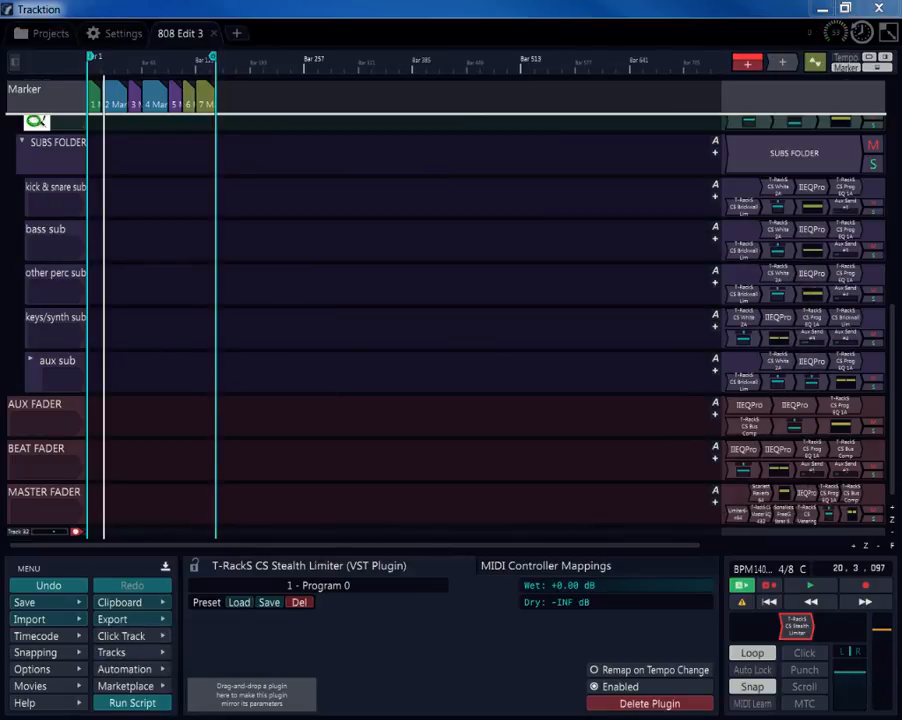
drag(548, 312, 630, 190)
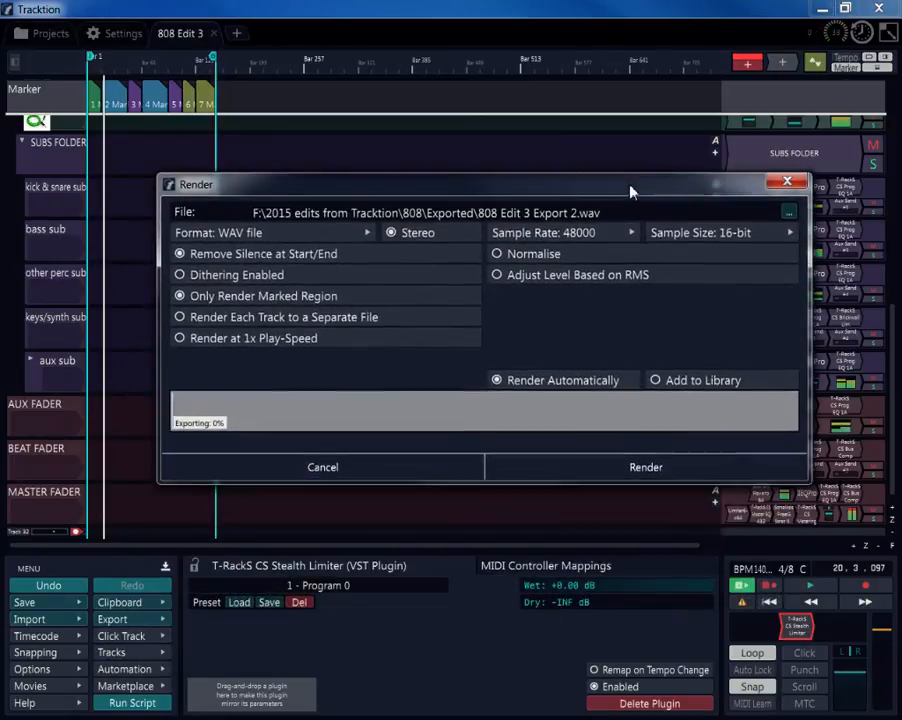
click(789, 212)
click(795, 233)
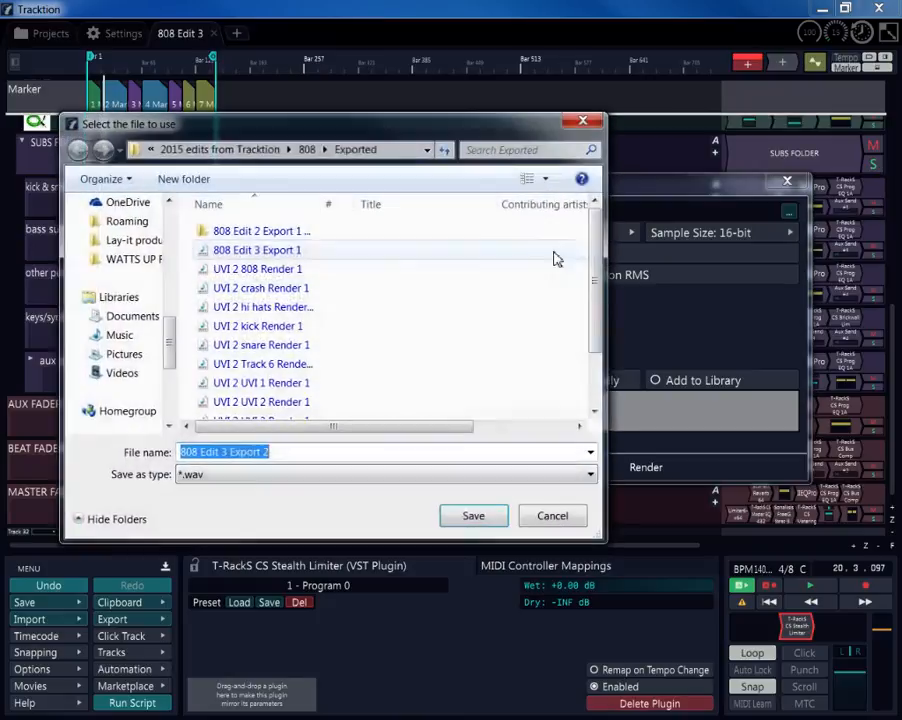
click(268, 251)
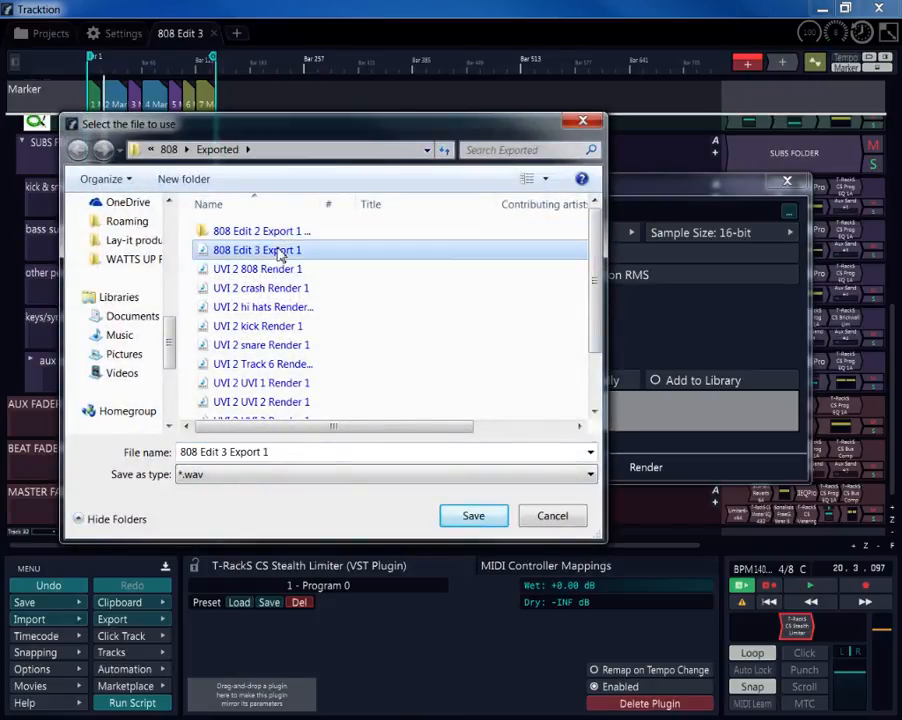
click(471, 516)
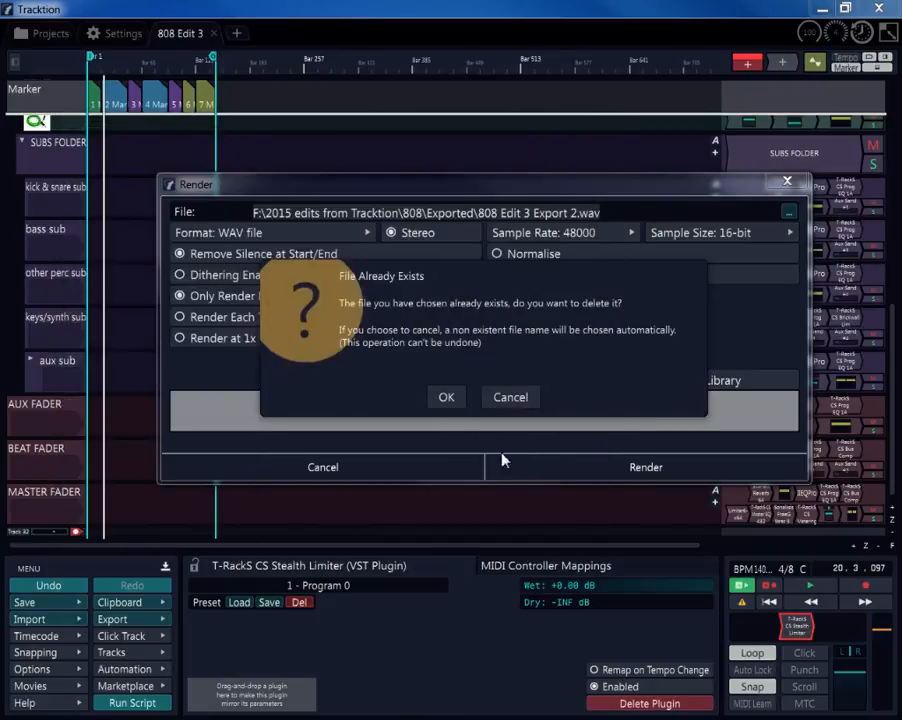
click(451, 401)
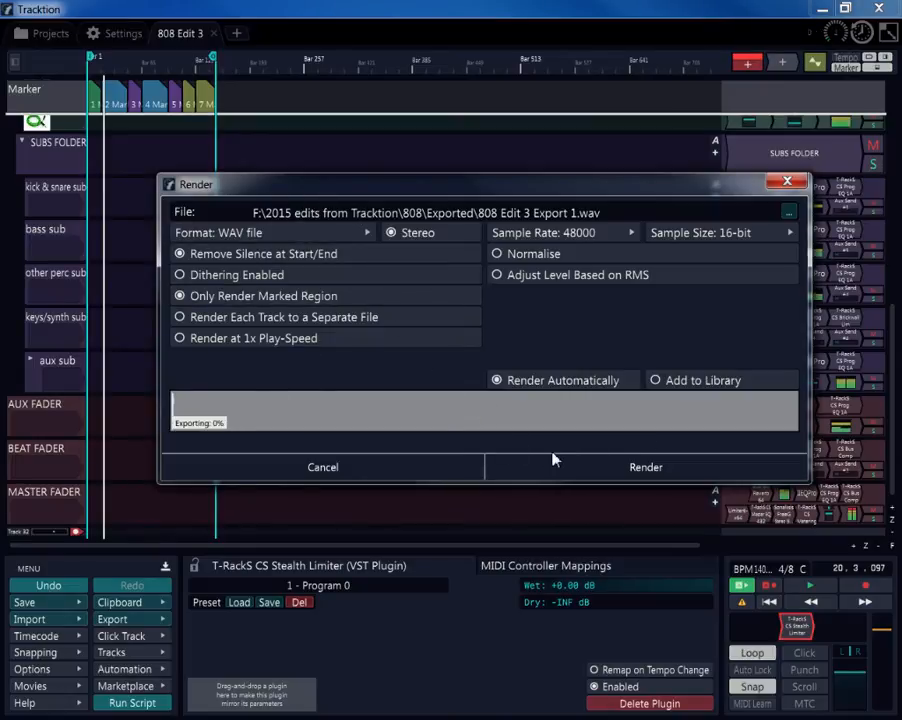
click(658, 467)
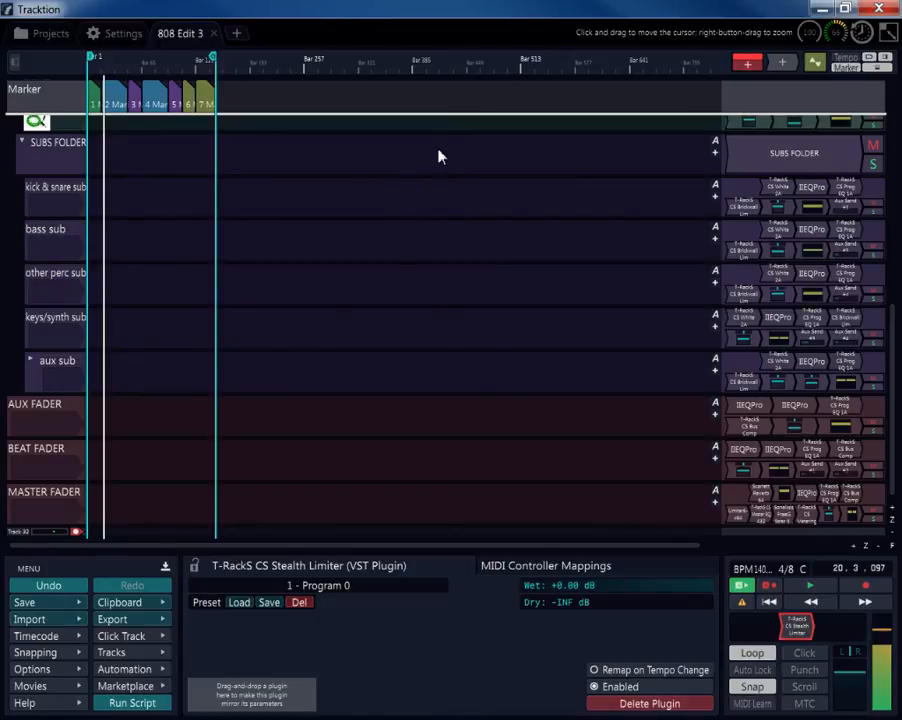
- Preview the re-rendered 808 Edit 3 Export 1 in the 808 project from its beginning and raise the preview volume
click(42, 33)
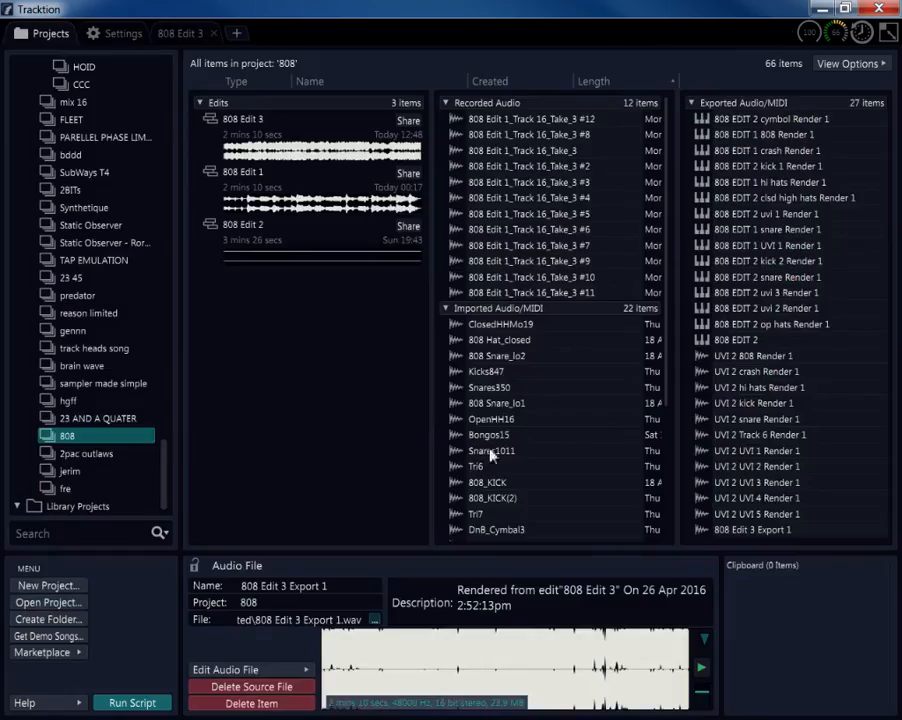
click(404, 656)
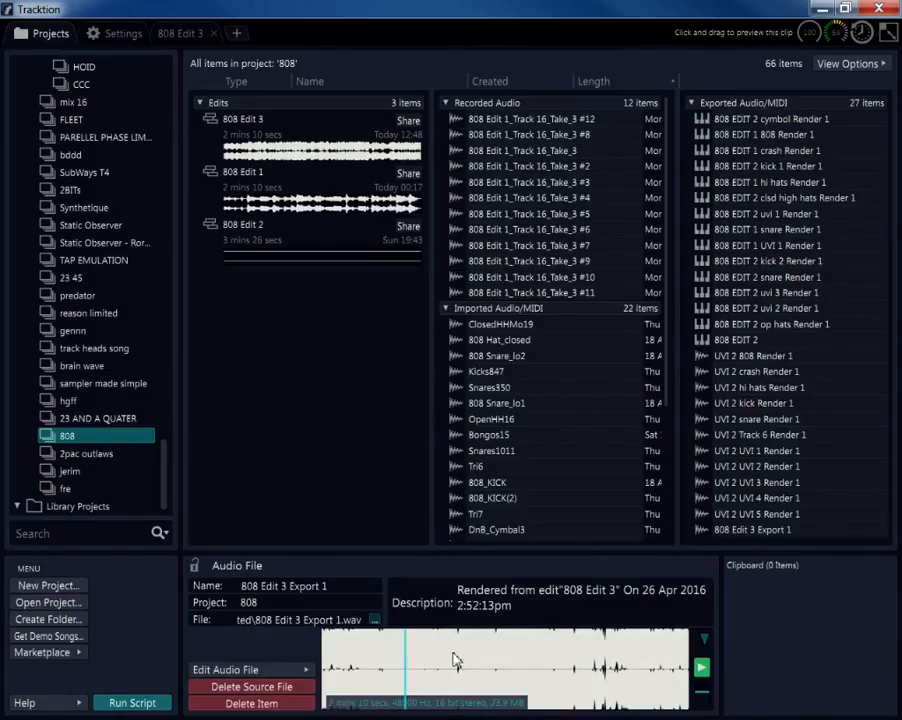
click(325, 684)
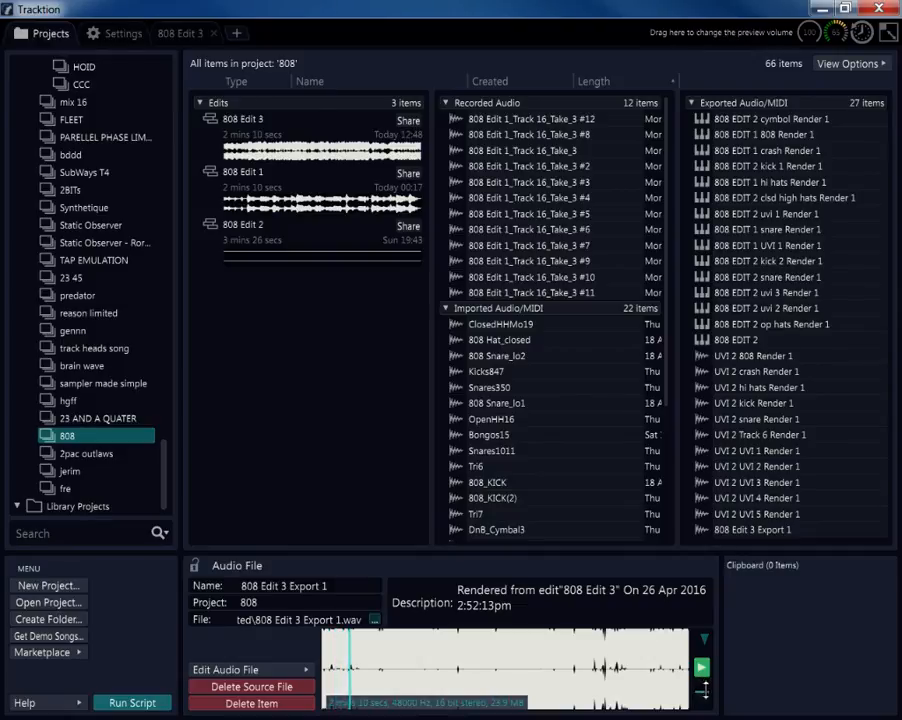
drag(706, 690, 720, 545)
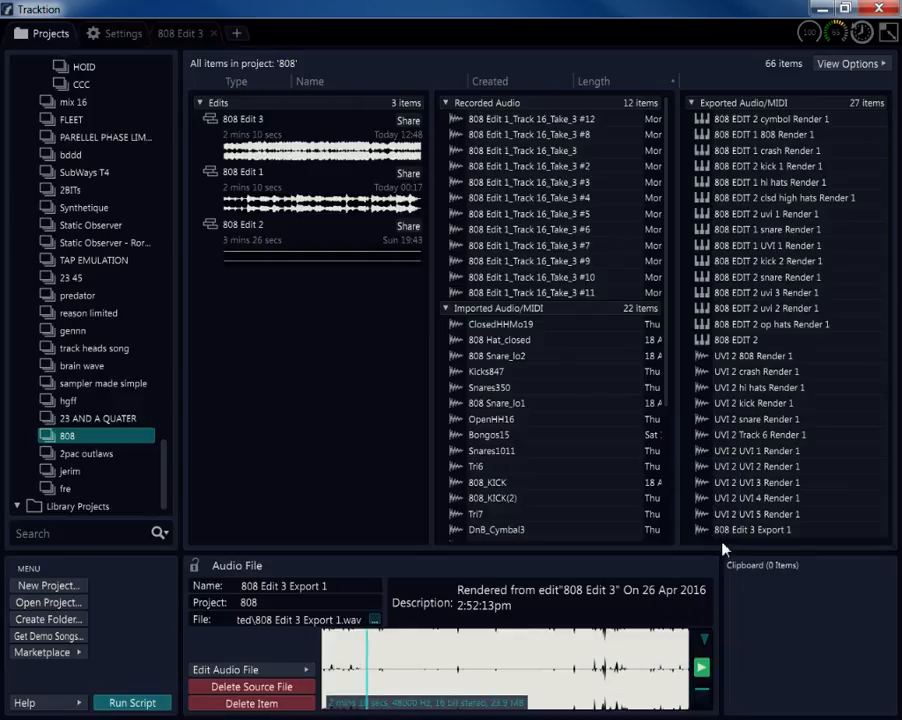